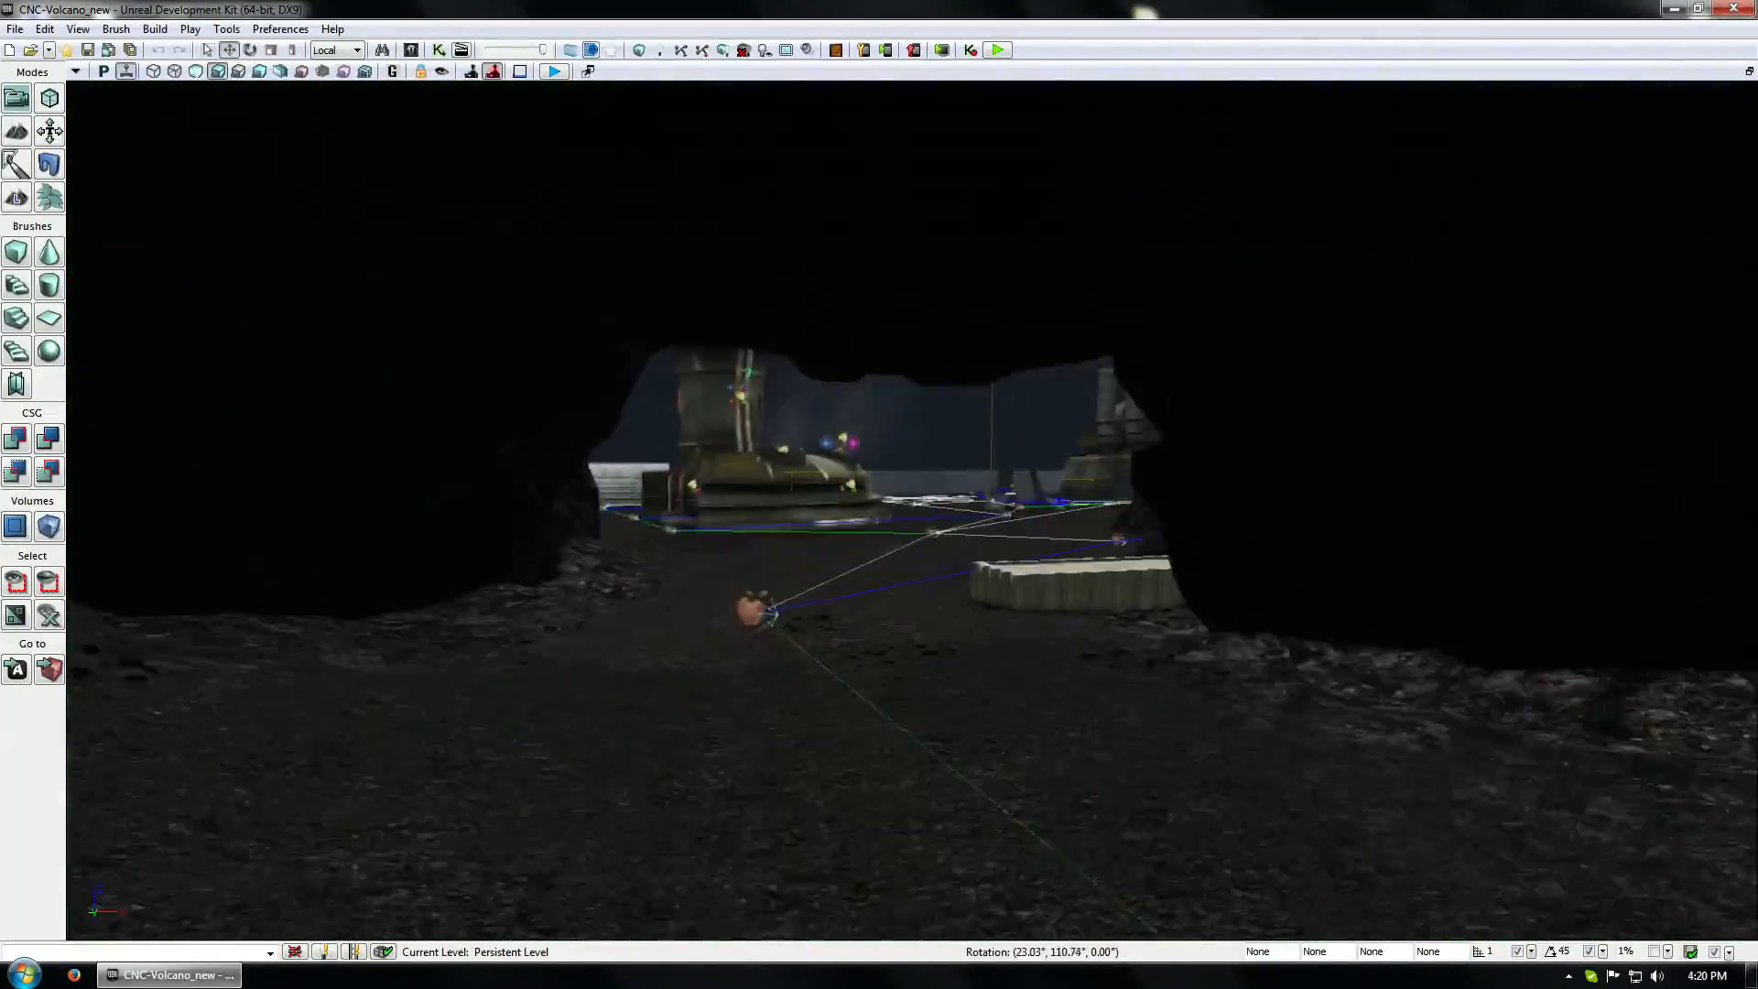
Examine the base buildings and the concrete barricades beside them, including their path nodes and wall surfaces
right_drag(322, 851, 294, 705)
right_drag(285, 891, 560, 691)
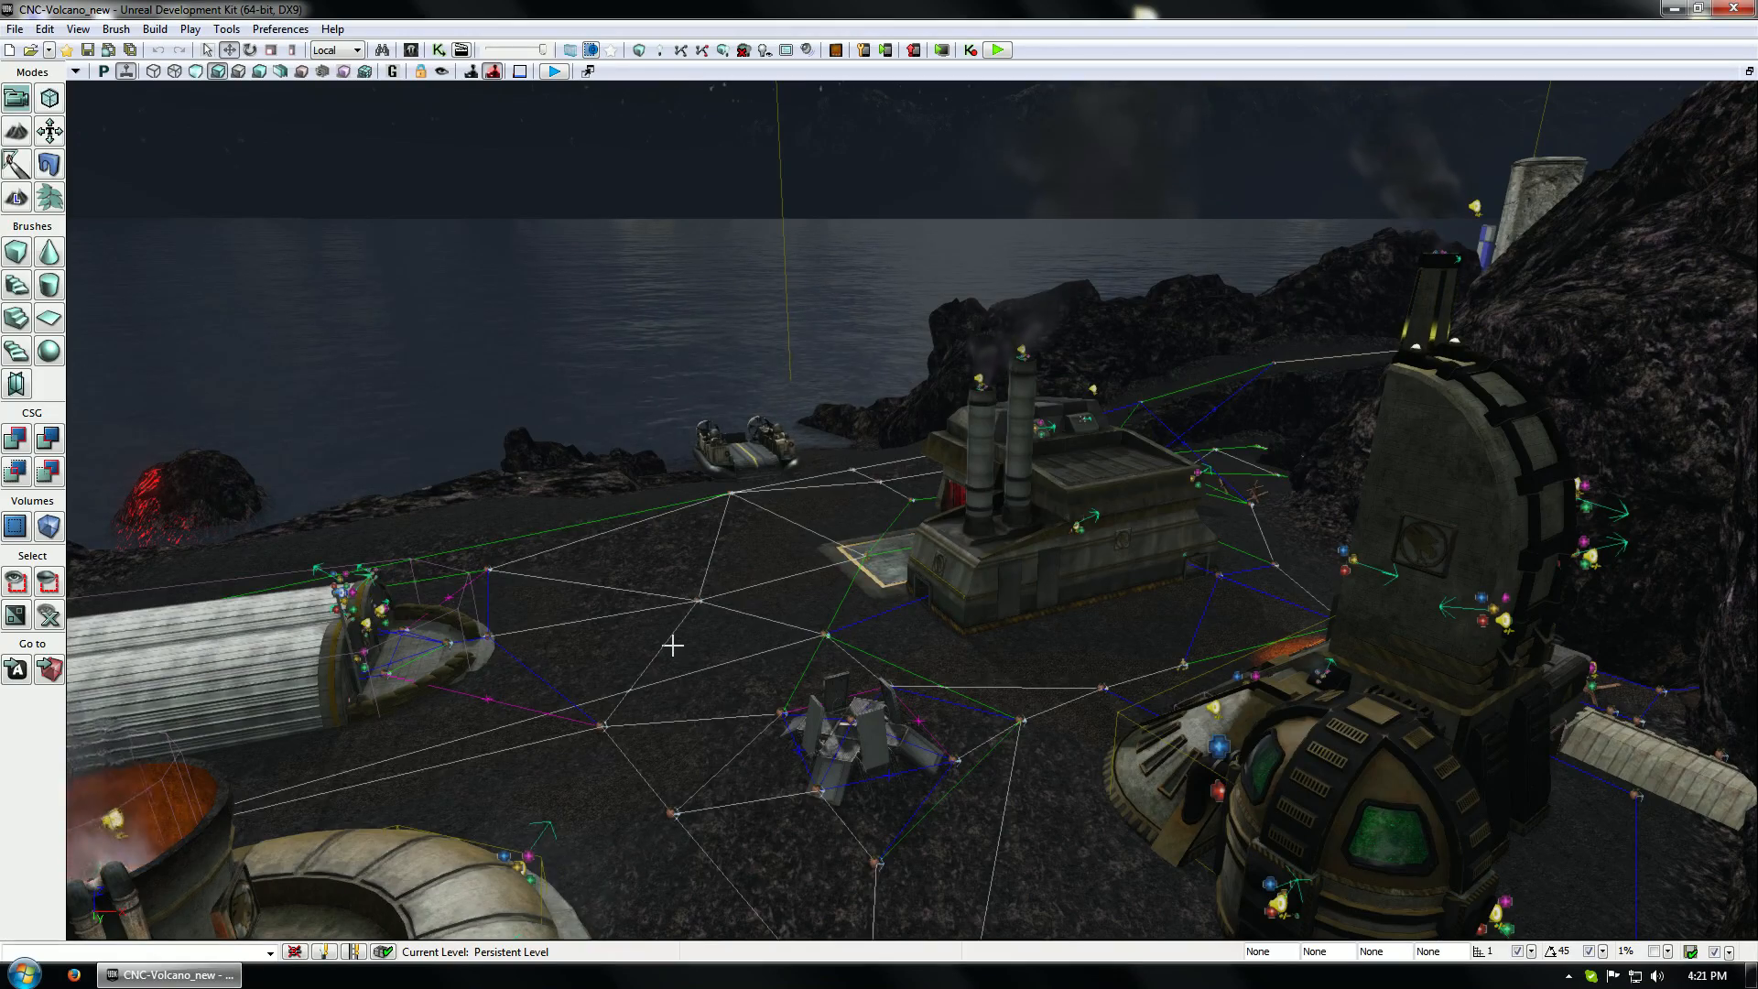
right_drag(678, 581, 570, 428)
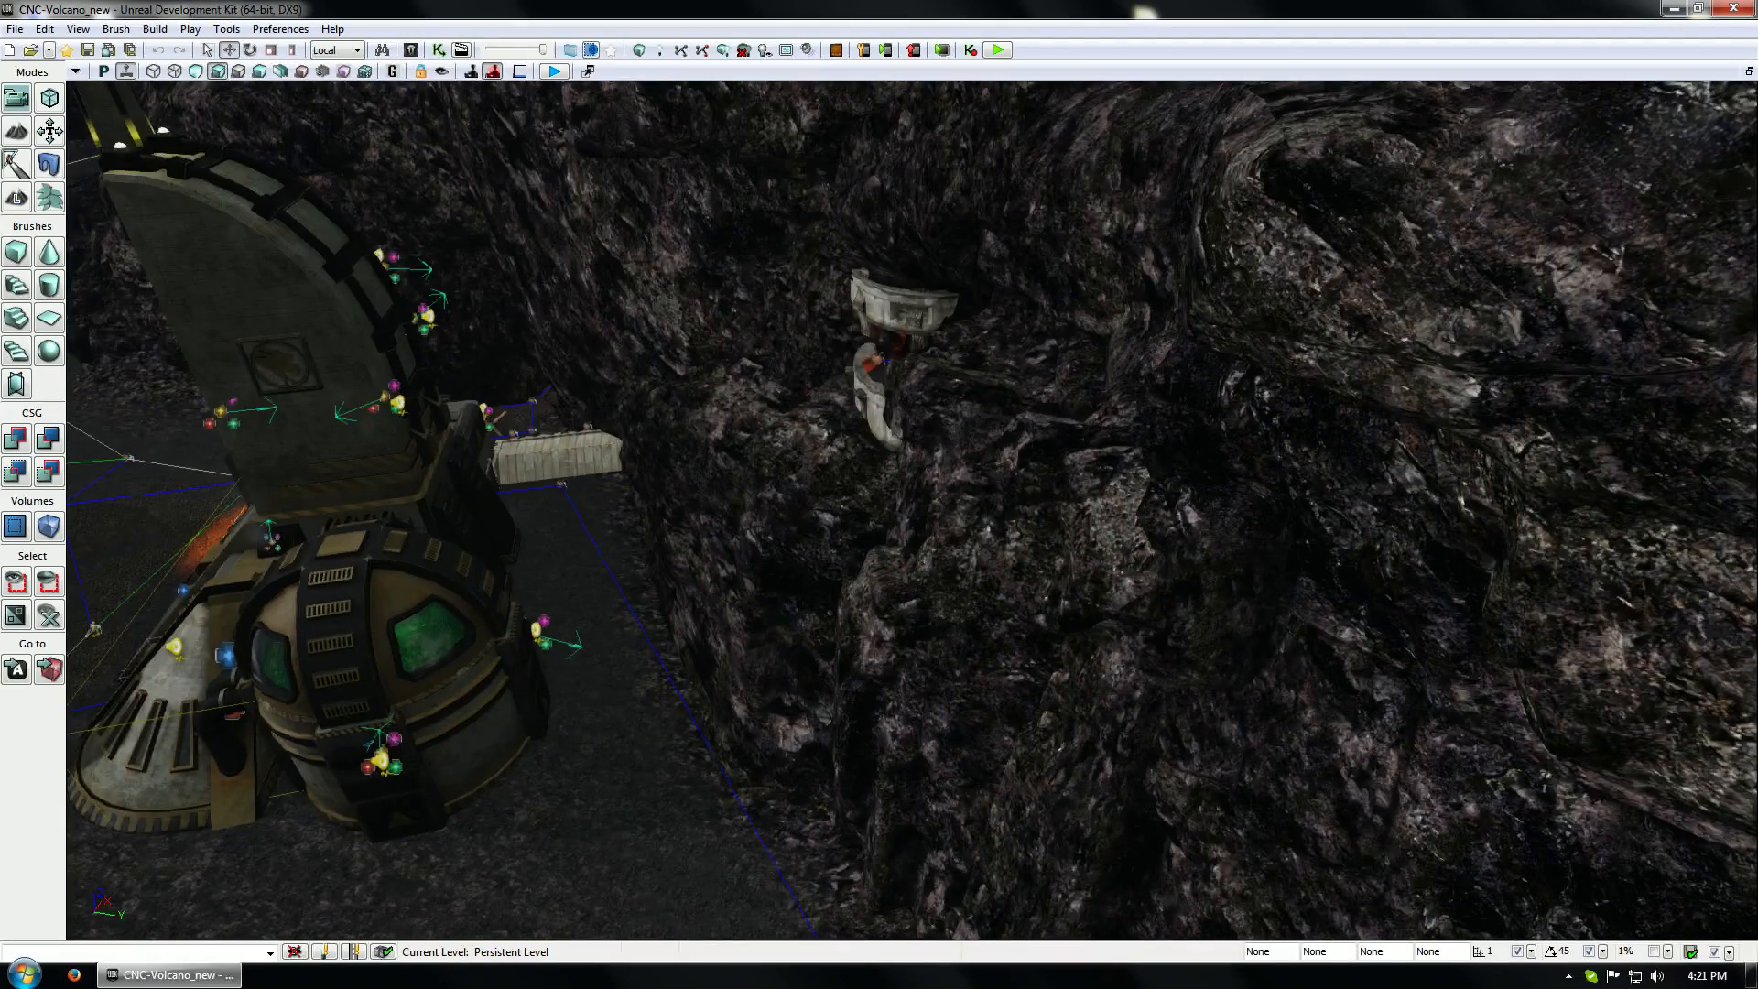
drag(568, 485, 494, 421)
drag(641, 632, 674, 566)
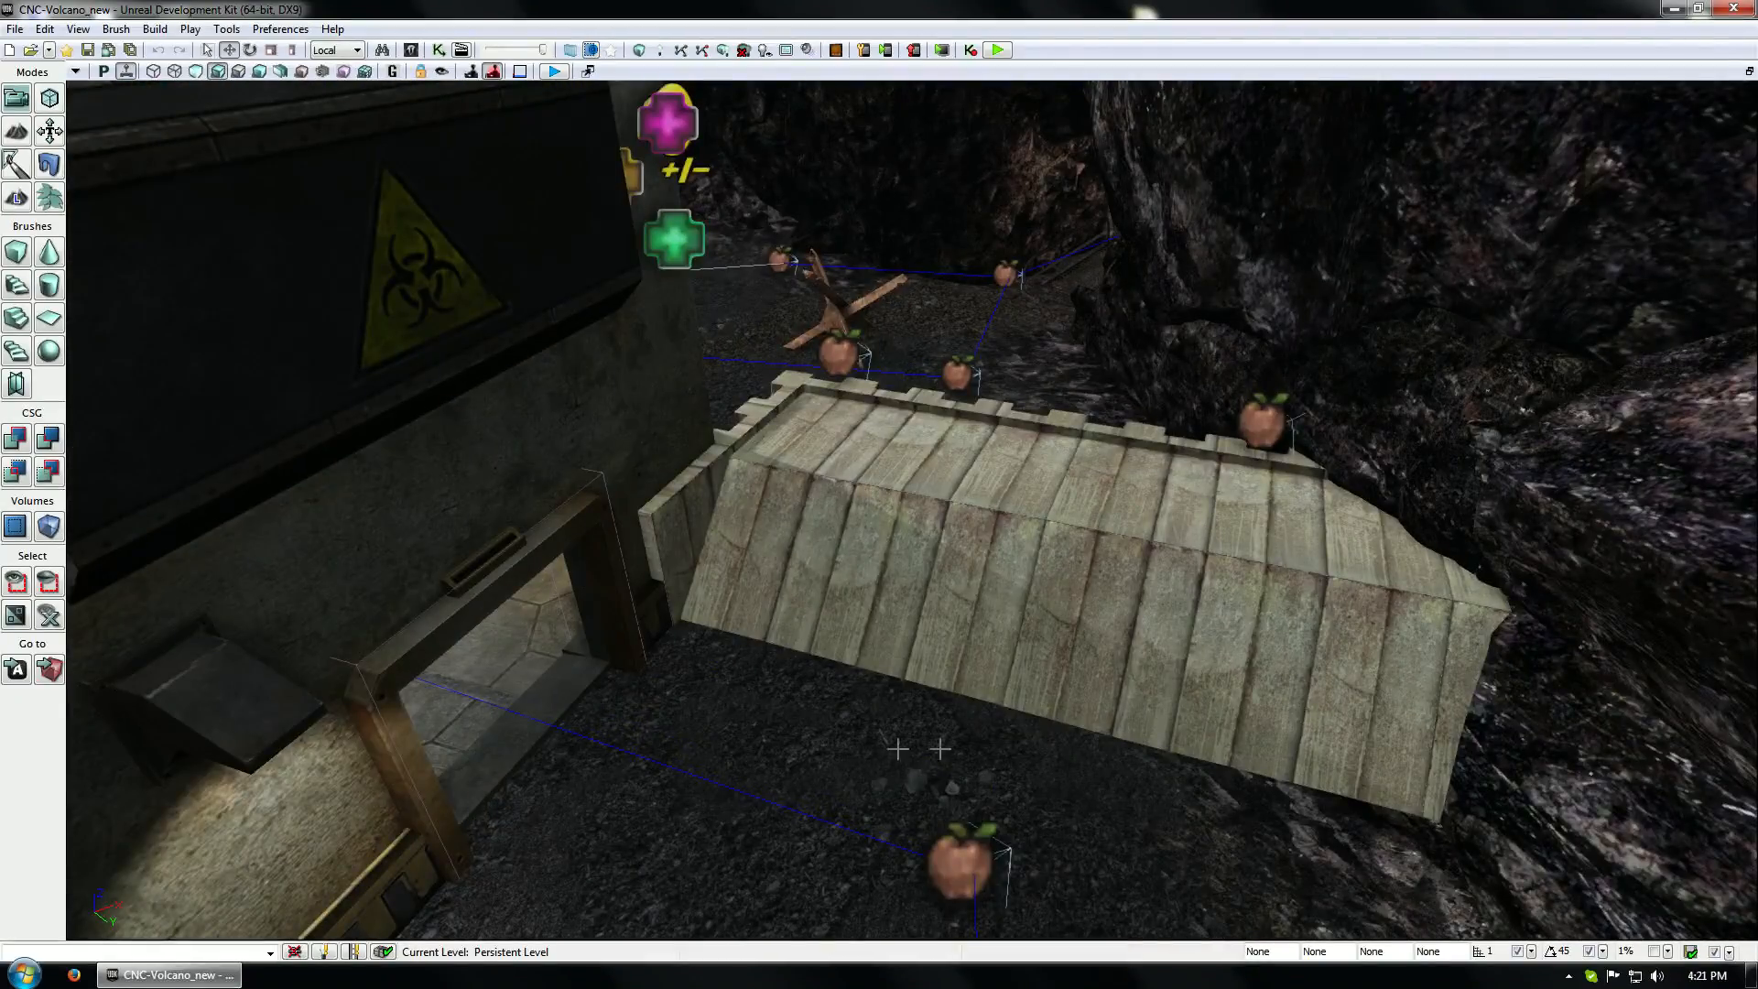
drag(836, 736, 806, 695)
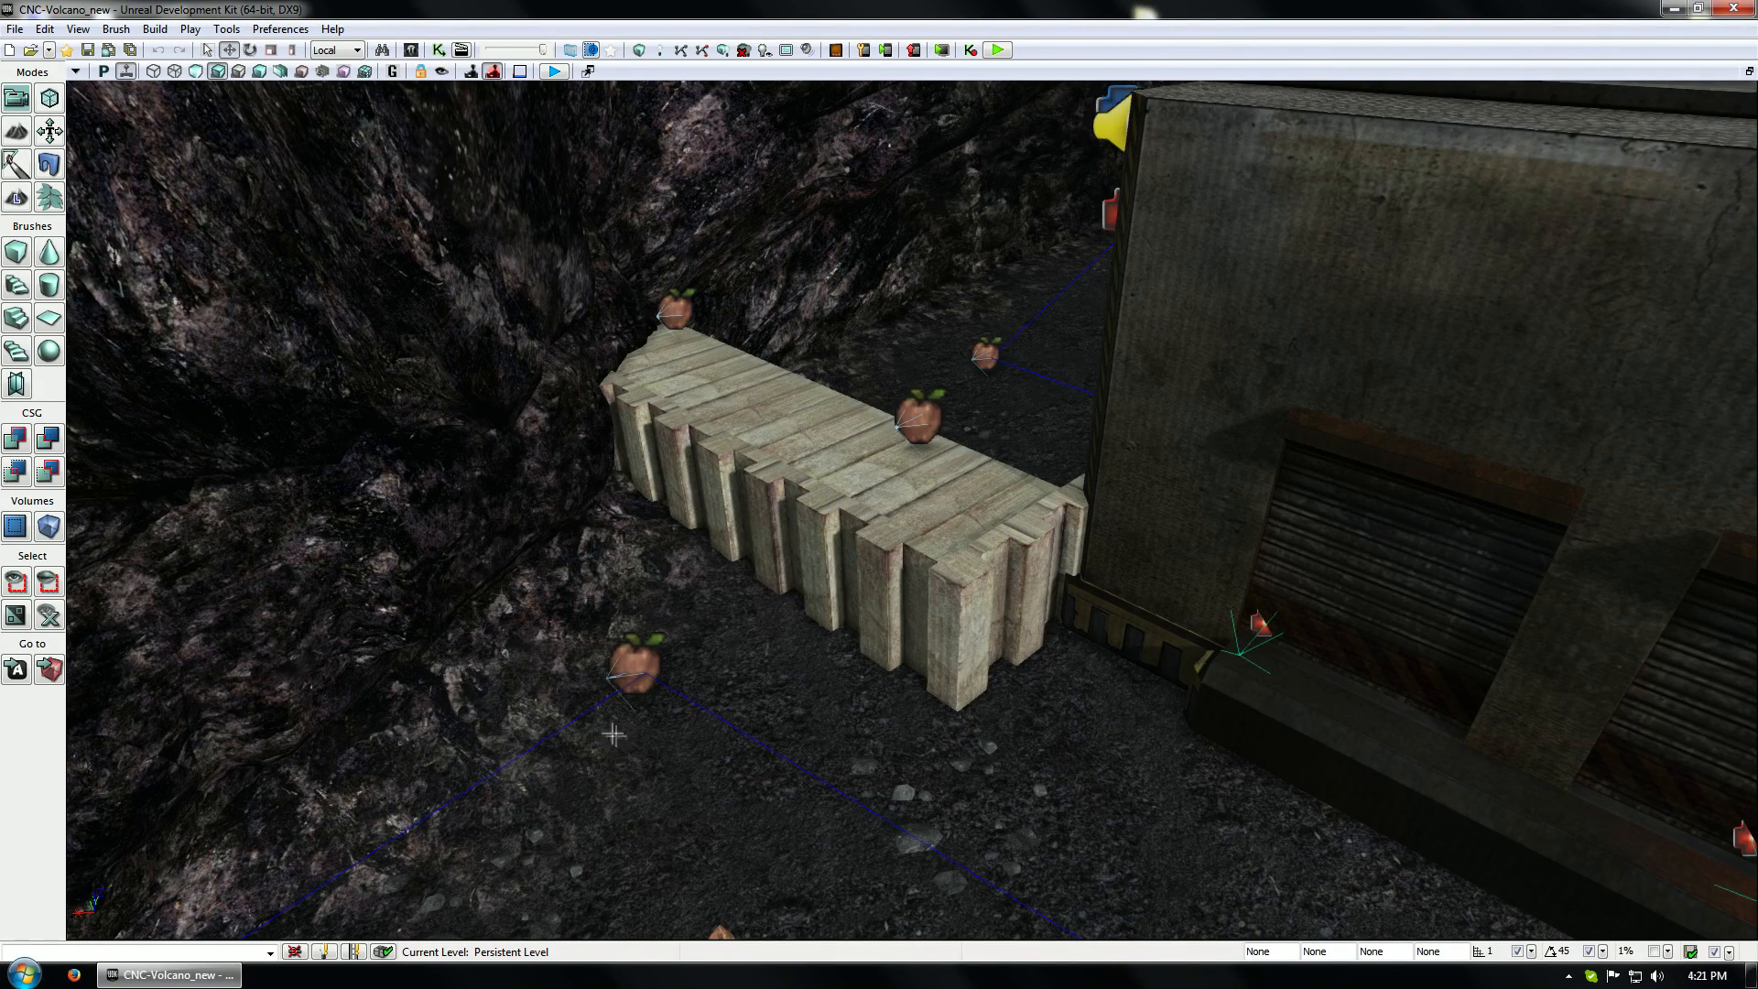
drag(704, 641, 645, 568)
middle_drag(912, 509, 1007, 559)
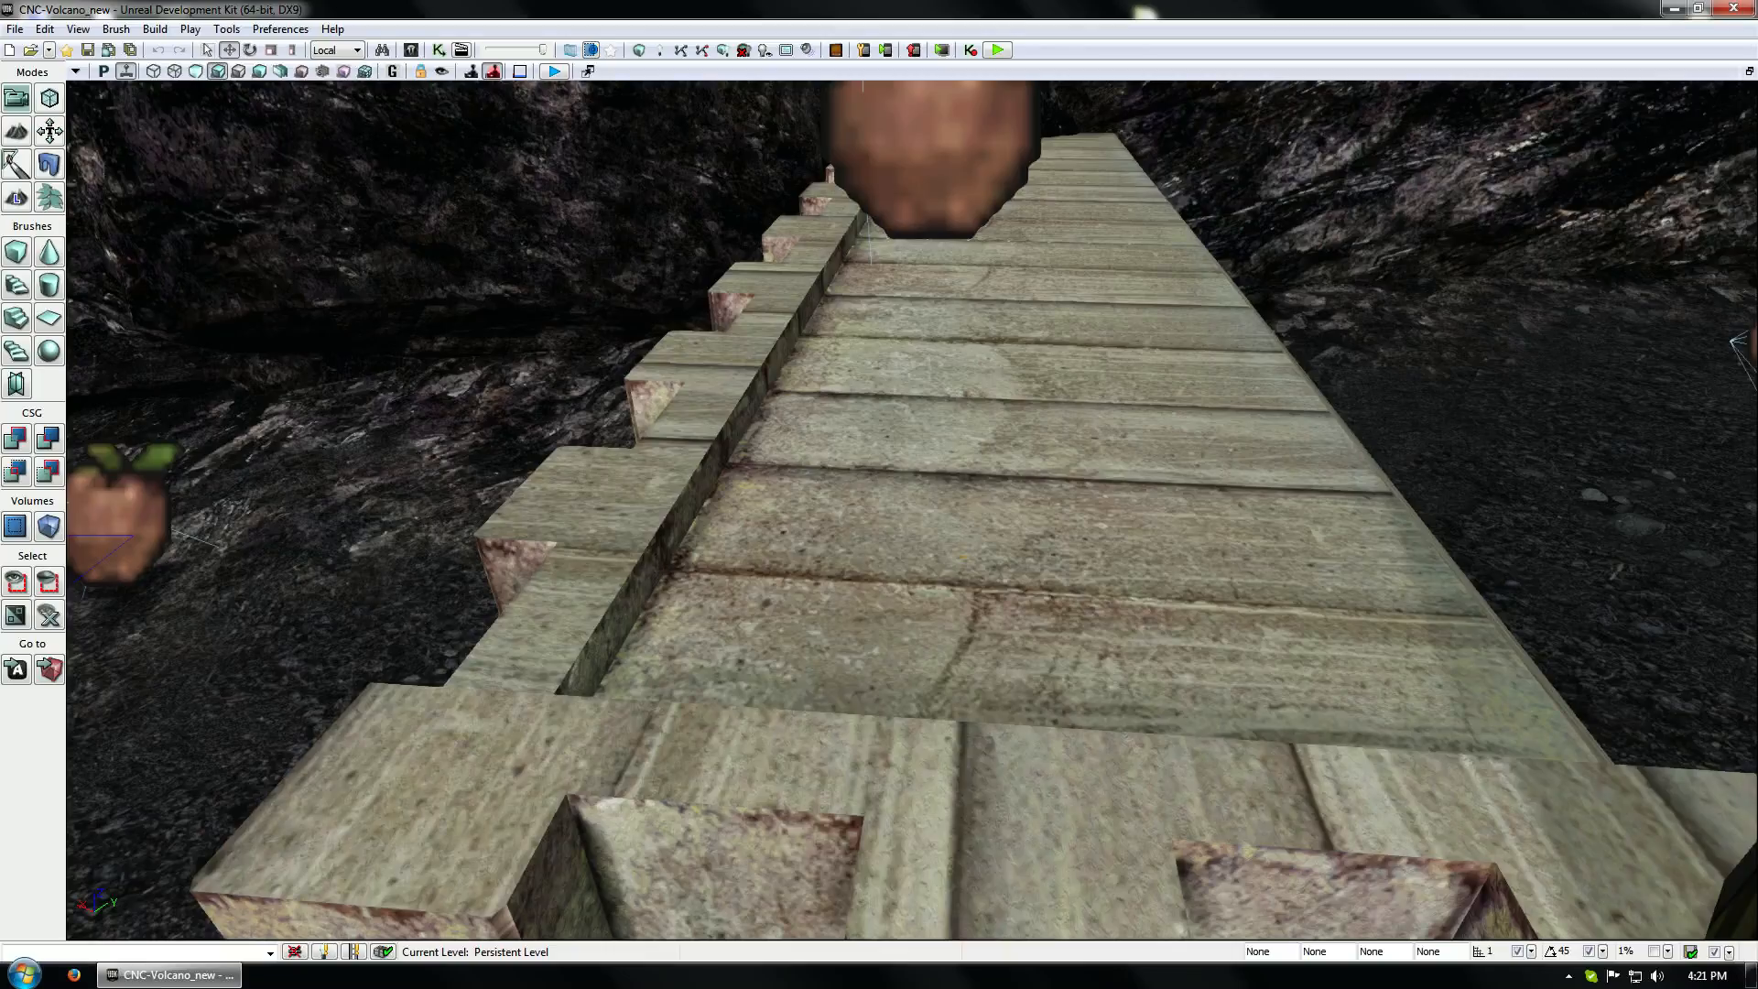
drag(912, 509, 1034, 659)
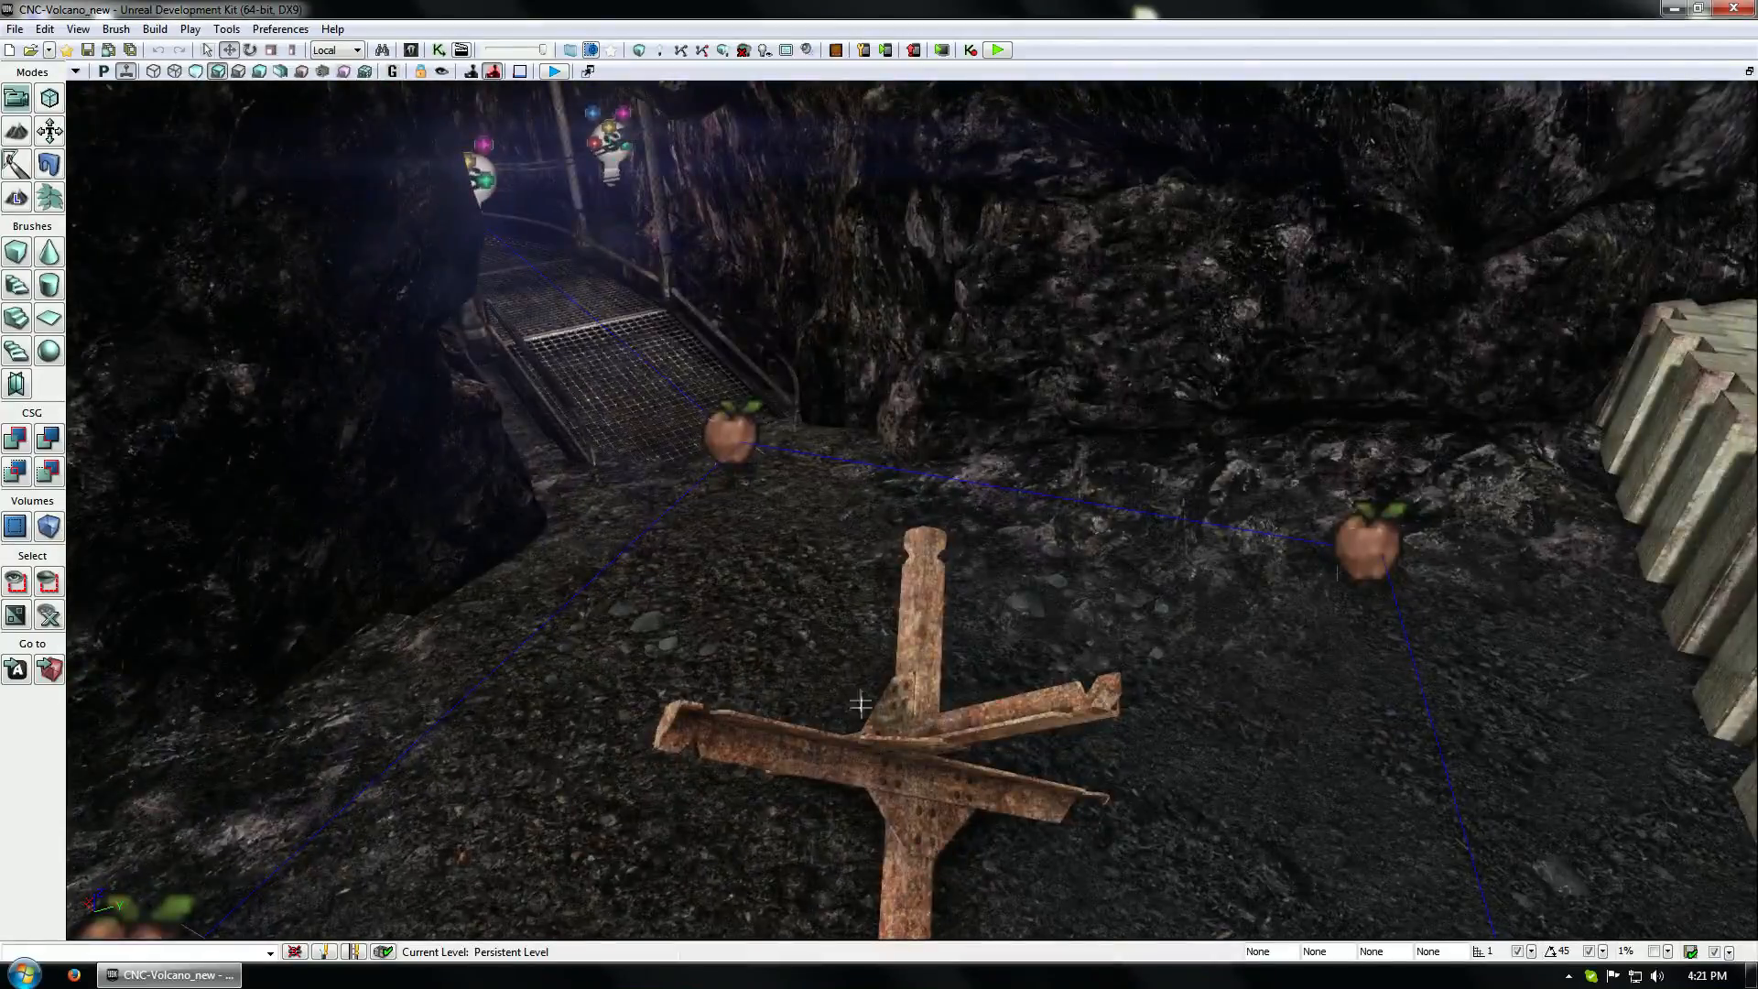
Examine the field paths with their barriers and the green Tiberium field, selecting the decal actor placed on the Tiberium ground
mouse_move(1130, 524)
mouse_down()
mouse_move(1126, 604)
mouse_move(997, 586)
mouse_move(878, 540)
mouse_move(851, 467)
mouse_move(924, 393)
mouse_move(957, 284)
mouse_move(1026, 211)
mouse_move(1136, 238)
mouse_move(1161, 525)
mouse_up()
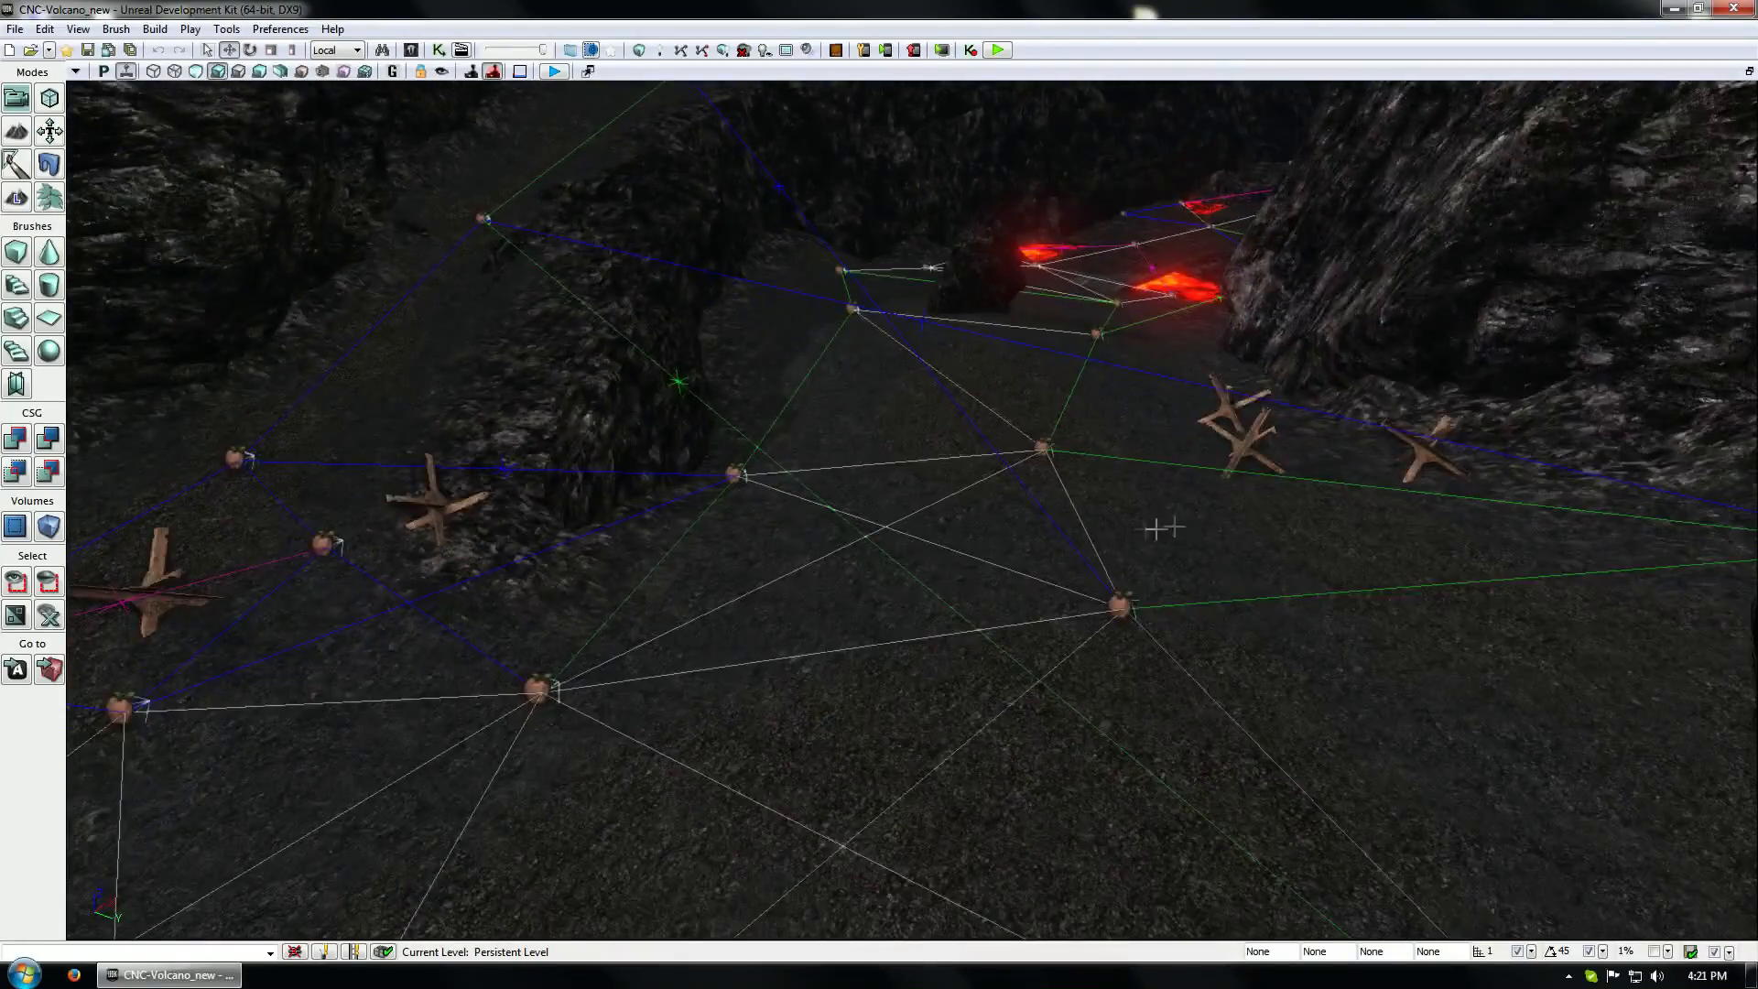
mouse_move(892, 590)
right_down()
mouse_move(883, 549)
mouse_move(922, 584)
right_up()
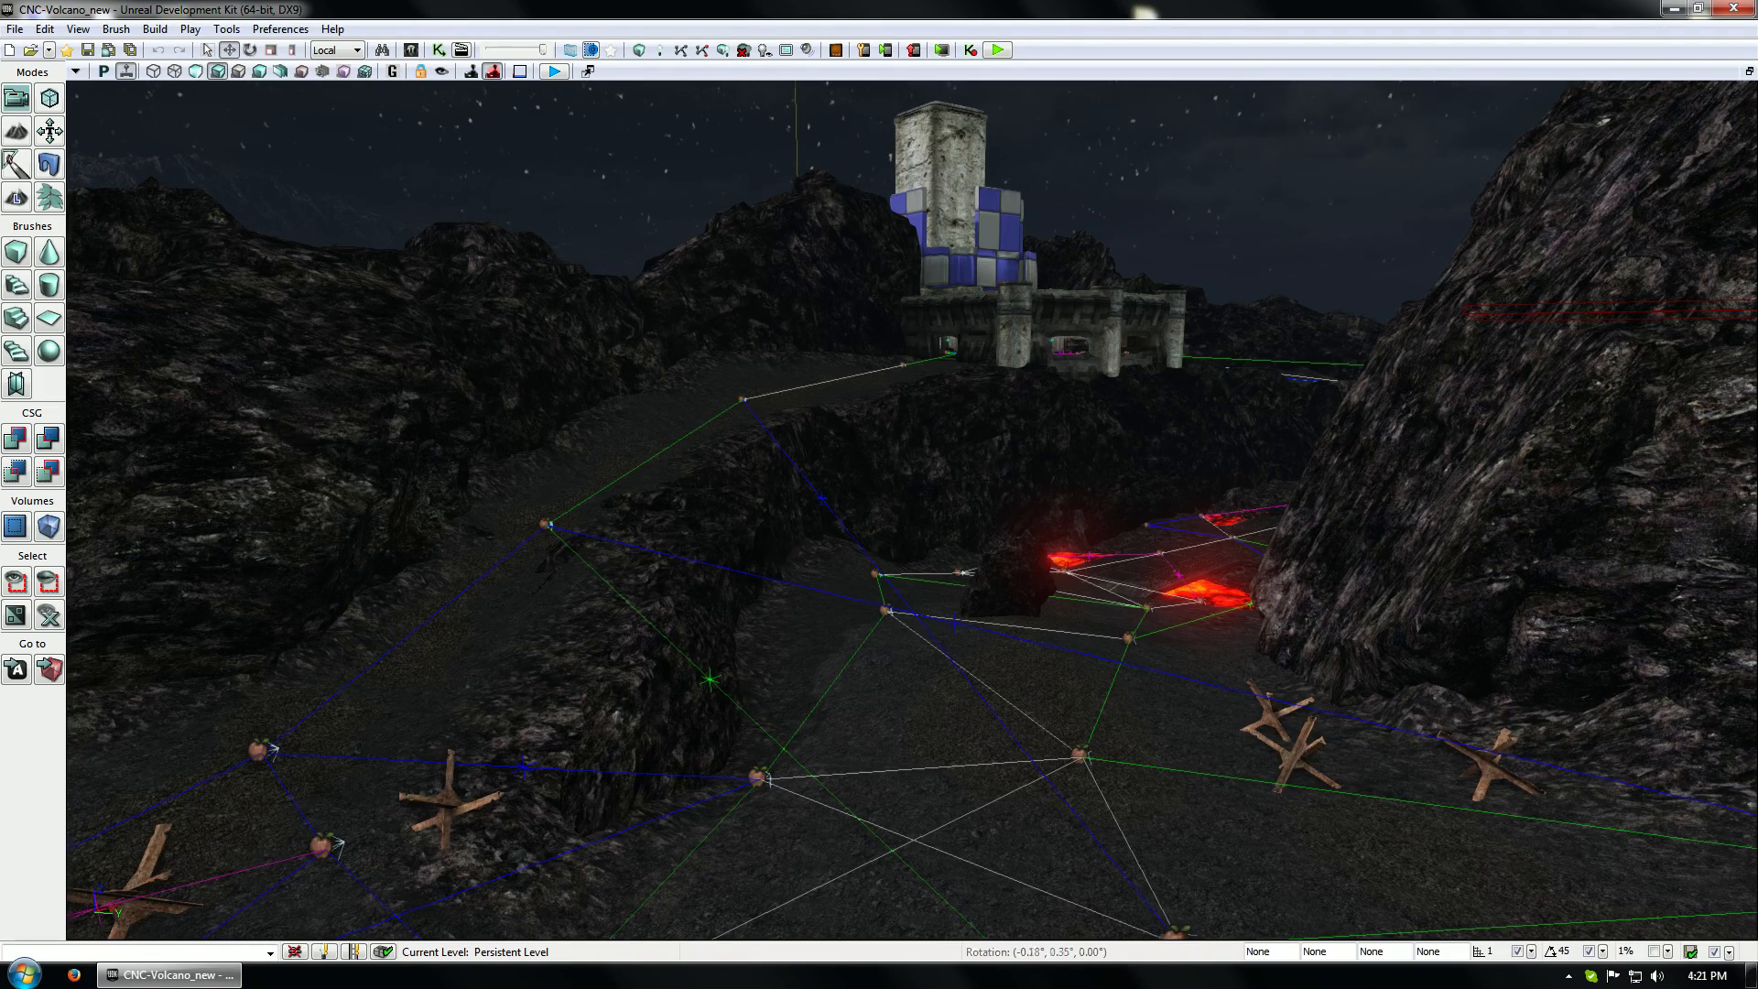
right_drag(780, 555, 796, 572)
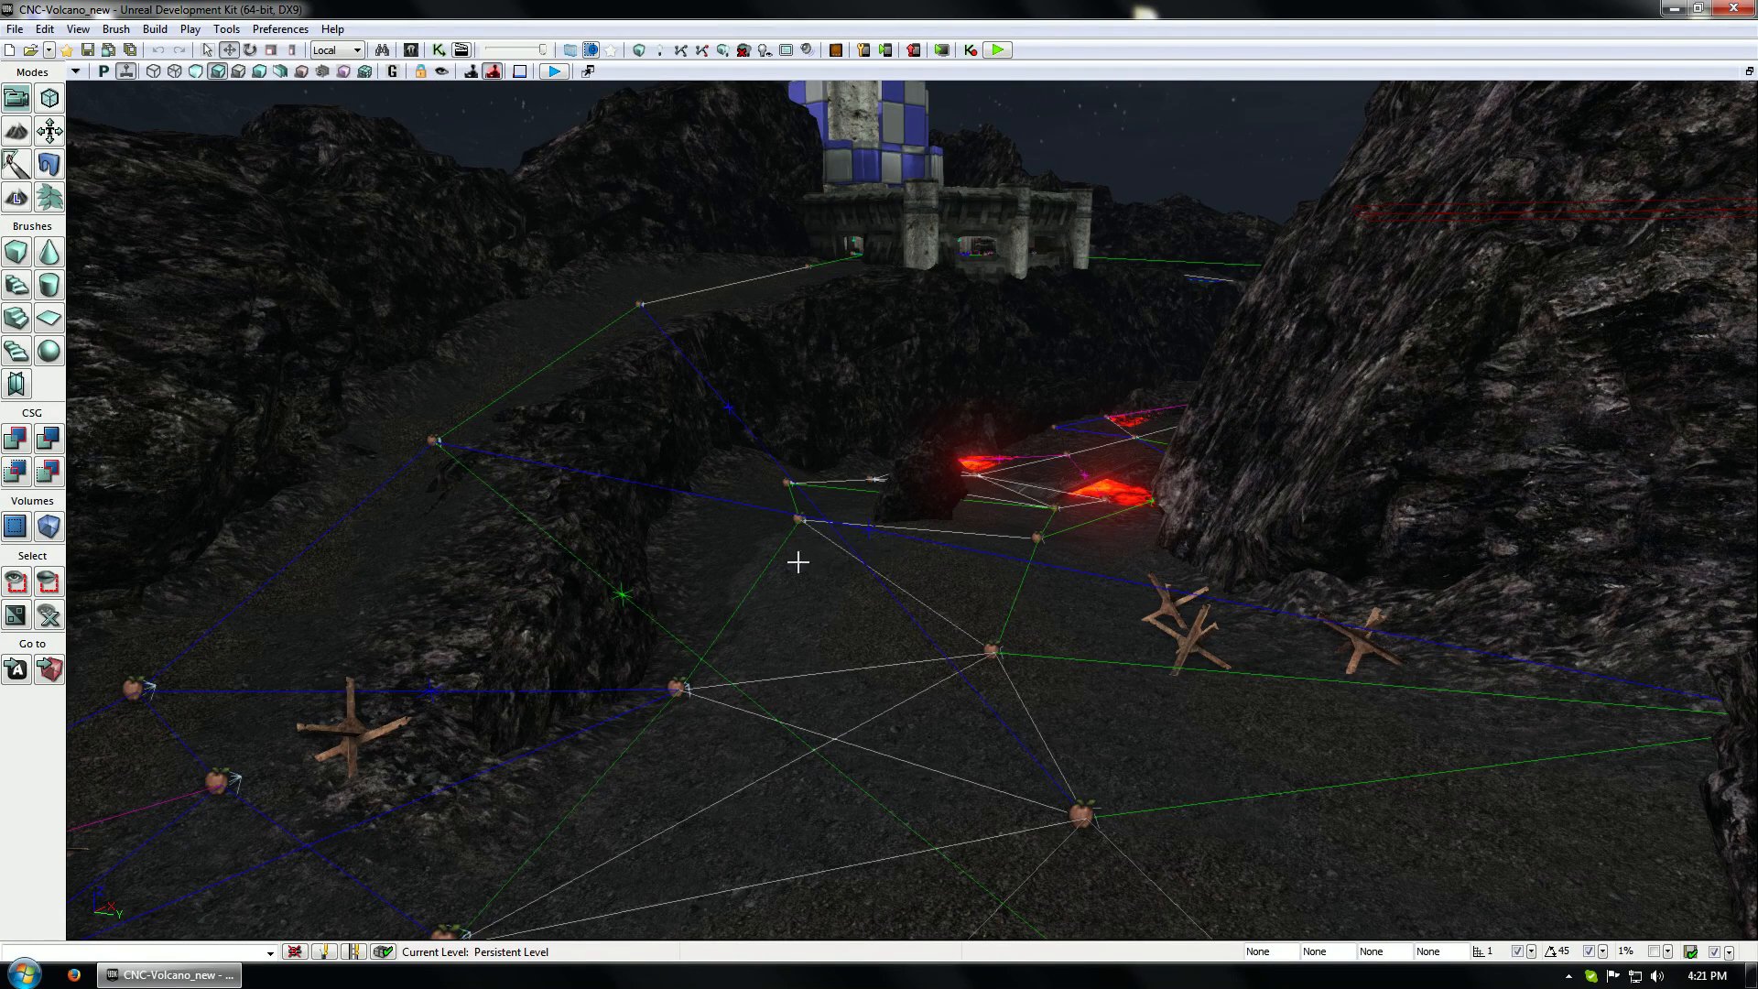
right_drag(797, 561, 828, 568)
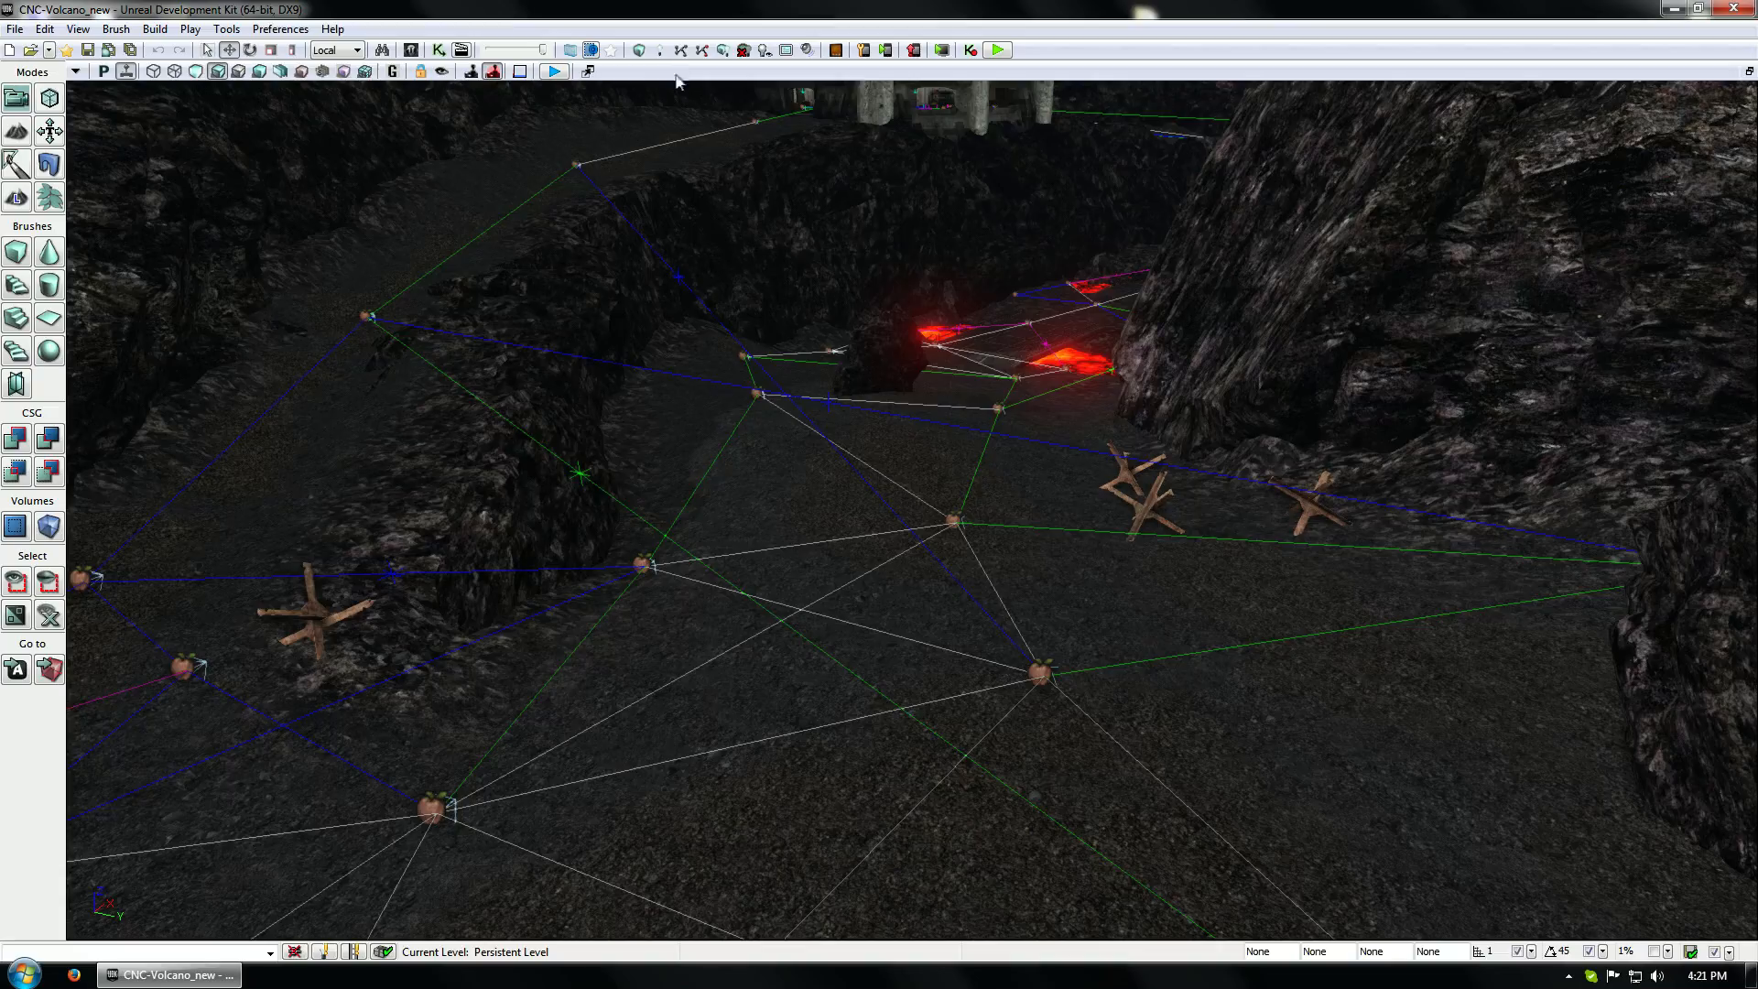
right_drag(821, 92, 506, 505)
right_drag(829, 630, 824, 595)
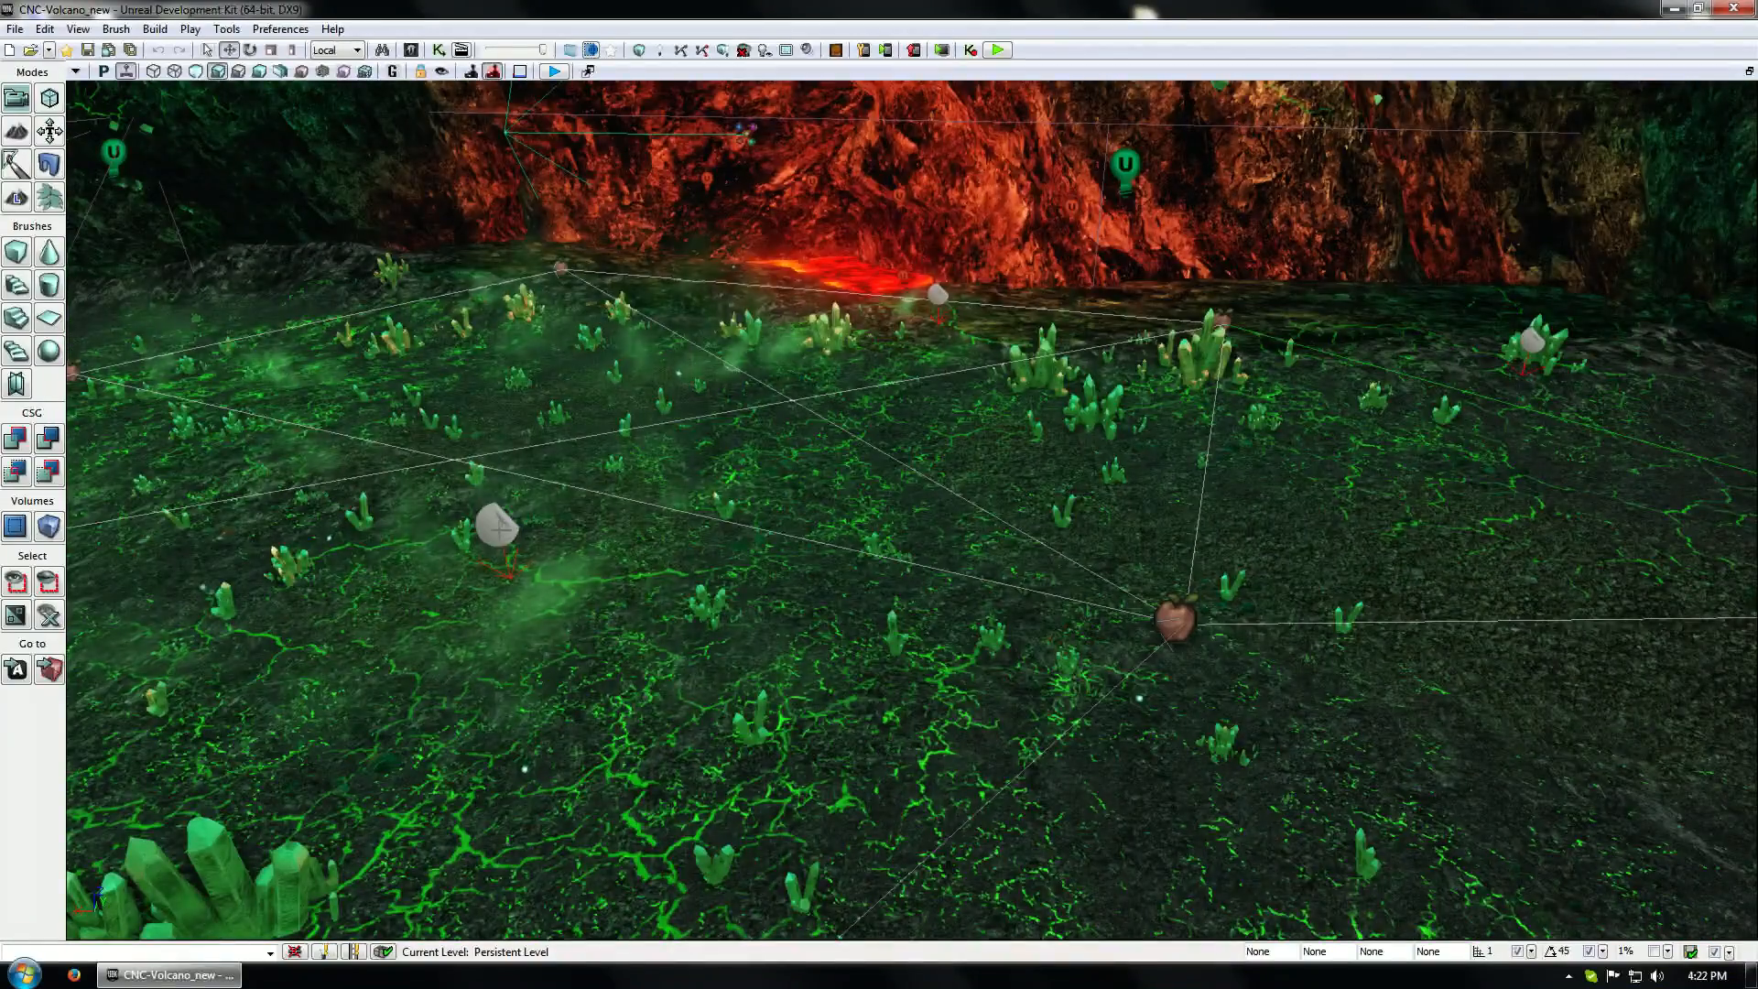
click(495, 524)
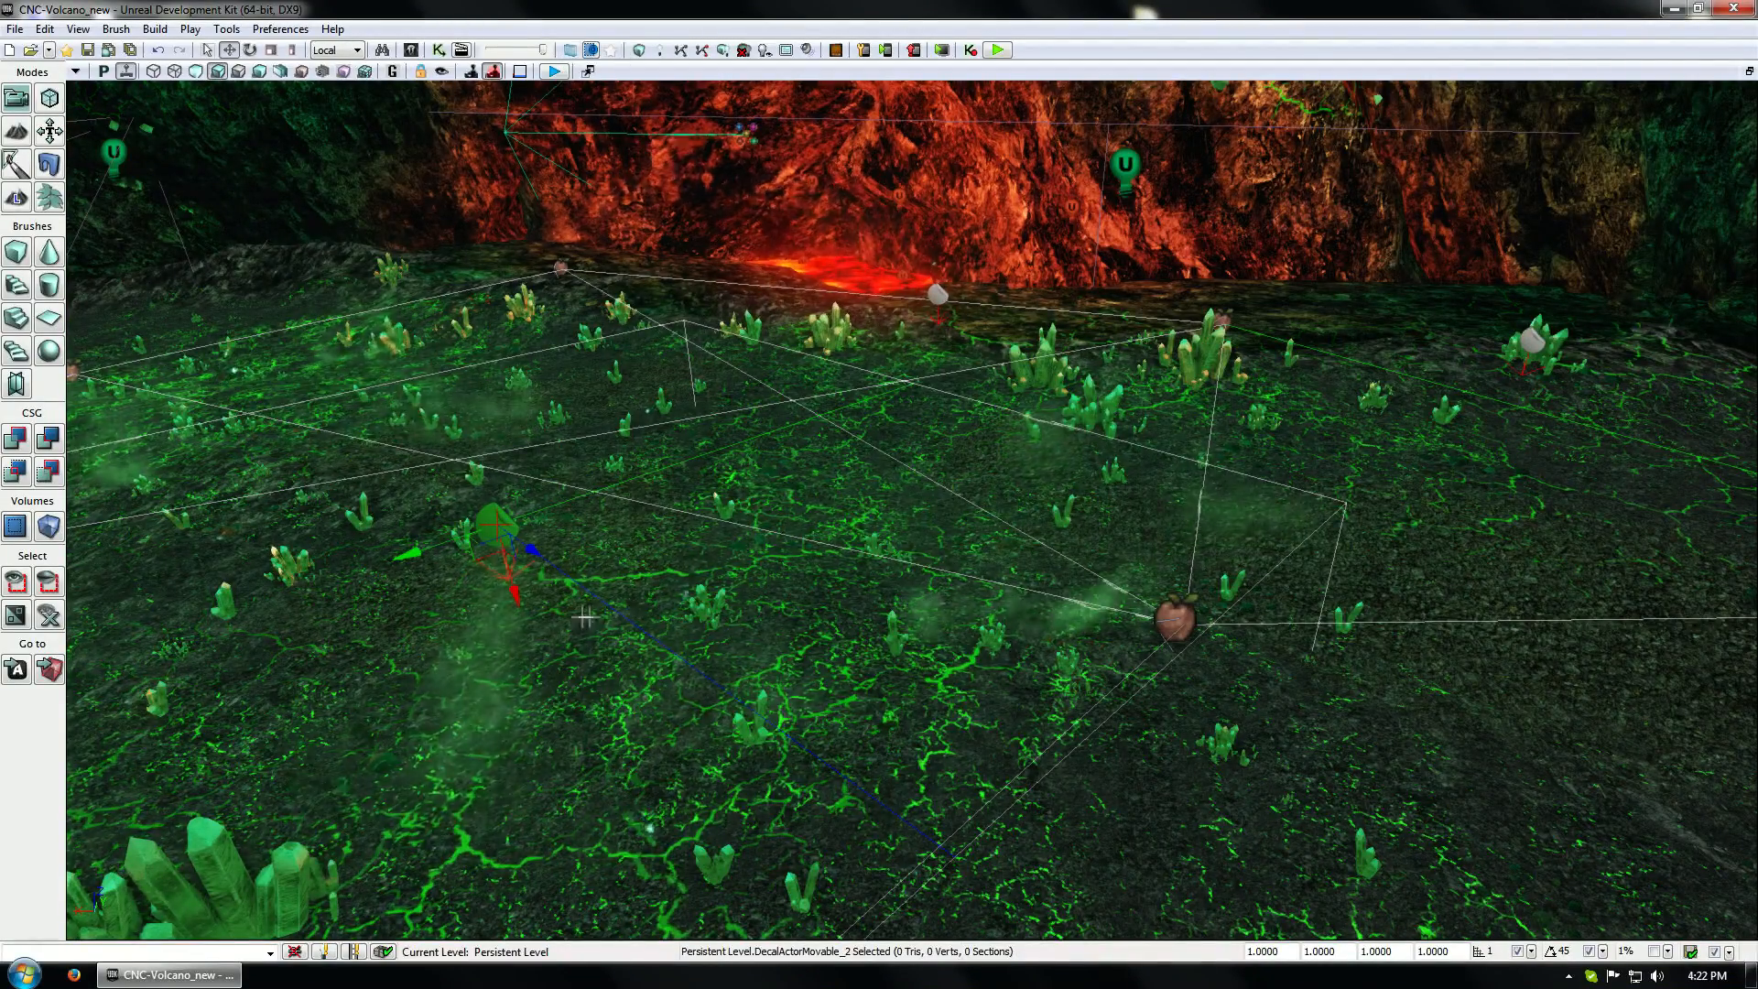
right_drag(588, 616, 732, 650)
drag(732, 650, 404, 734)
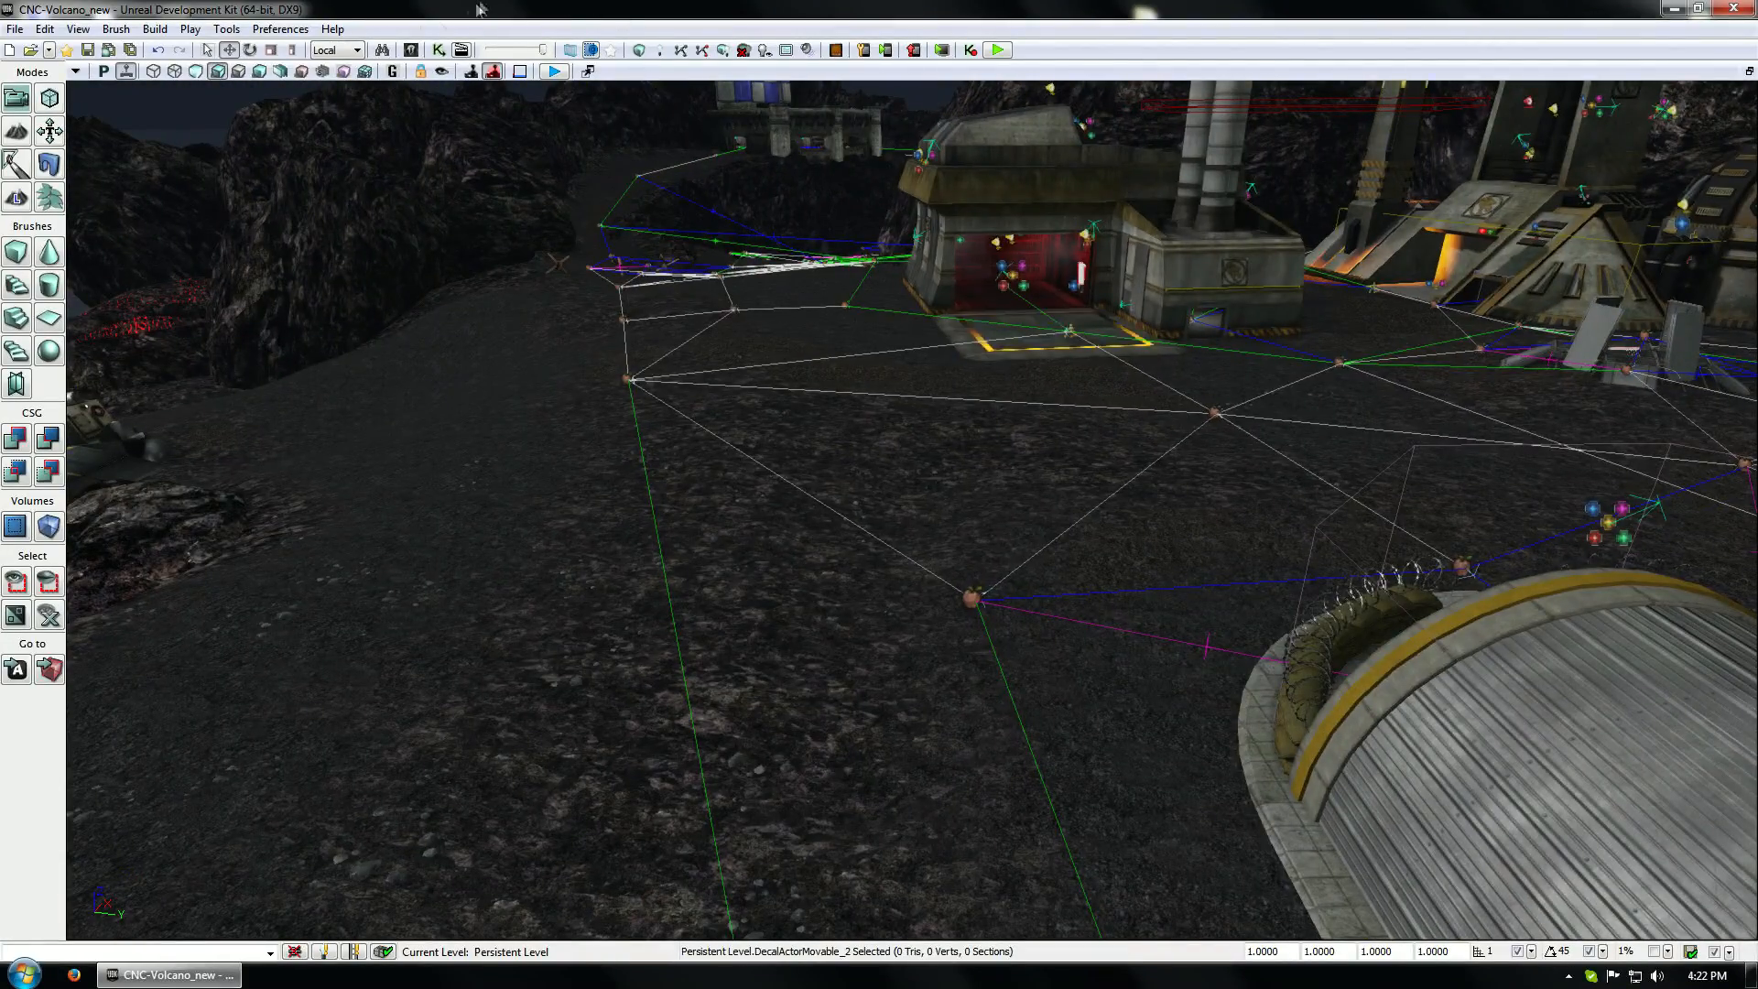
Search the Content Browser for "decal" and browse the leaf and muddy track decal materials
click(412, 50)
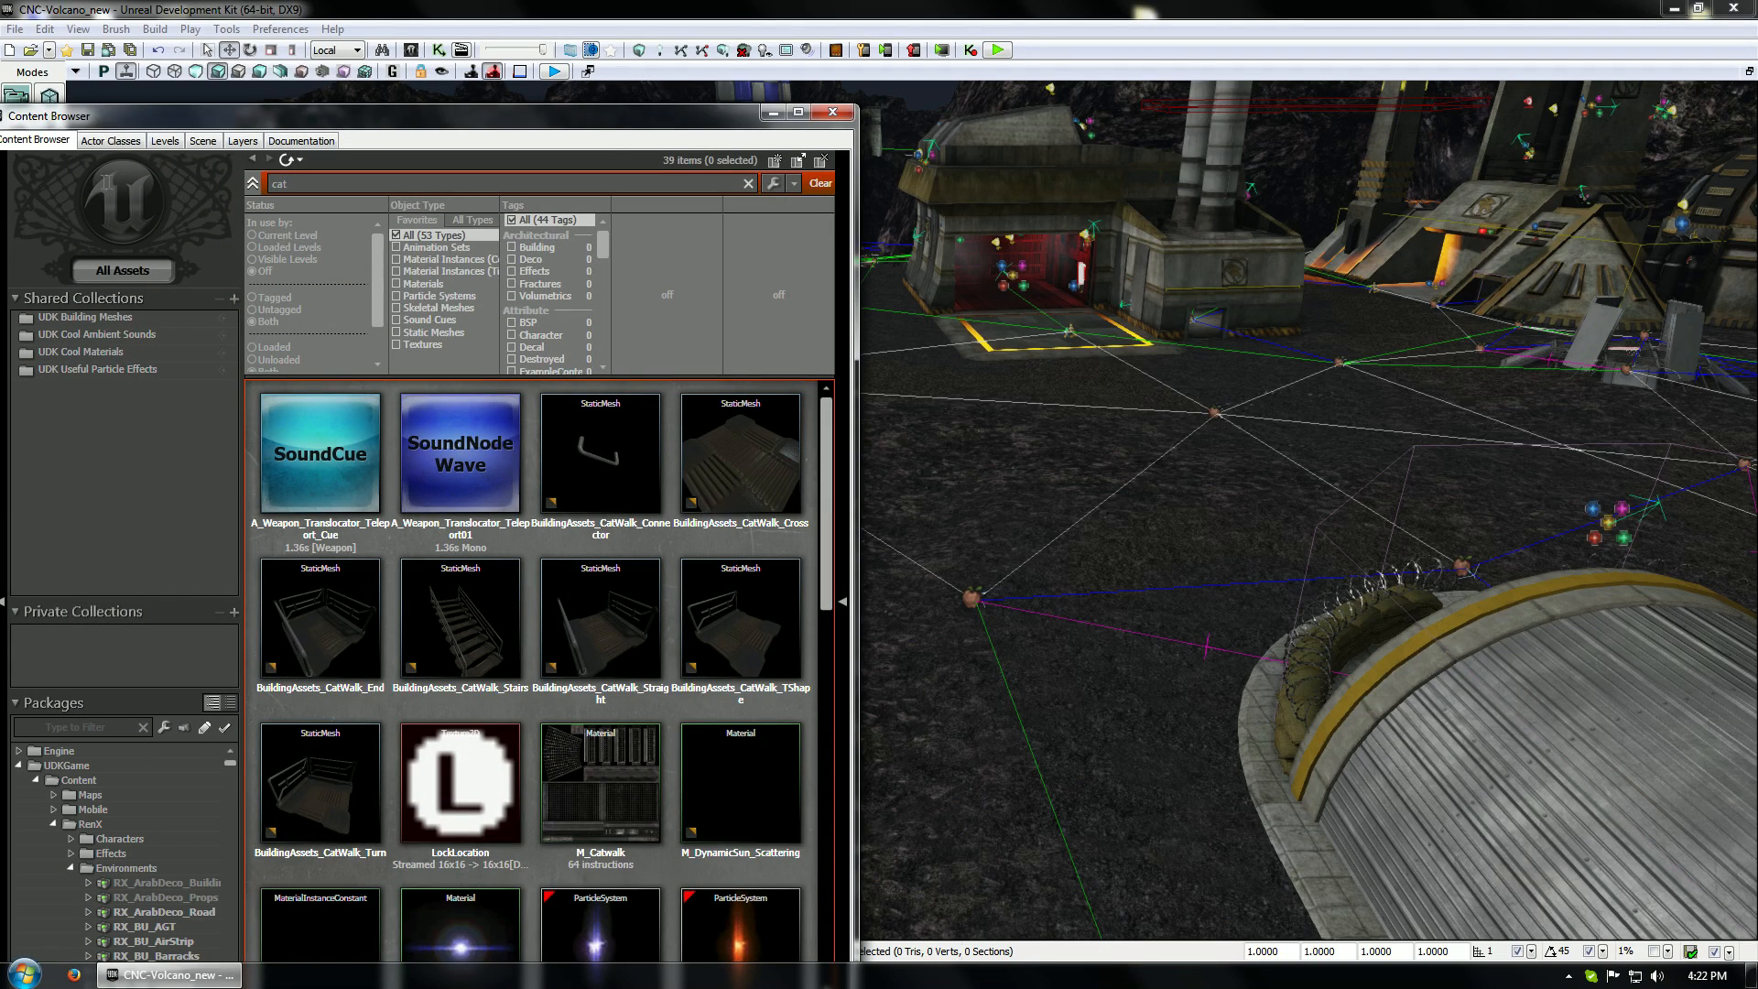
text(d)
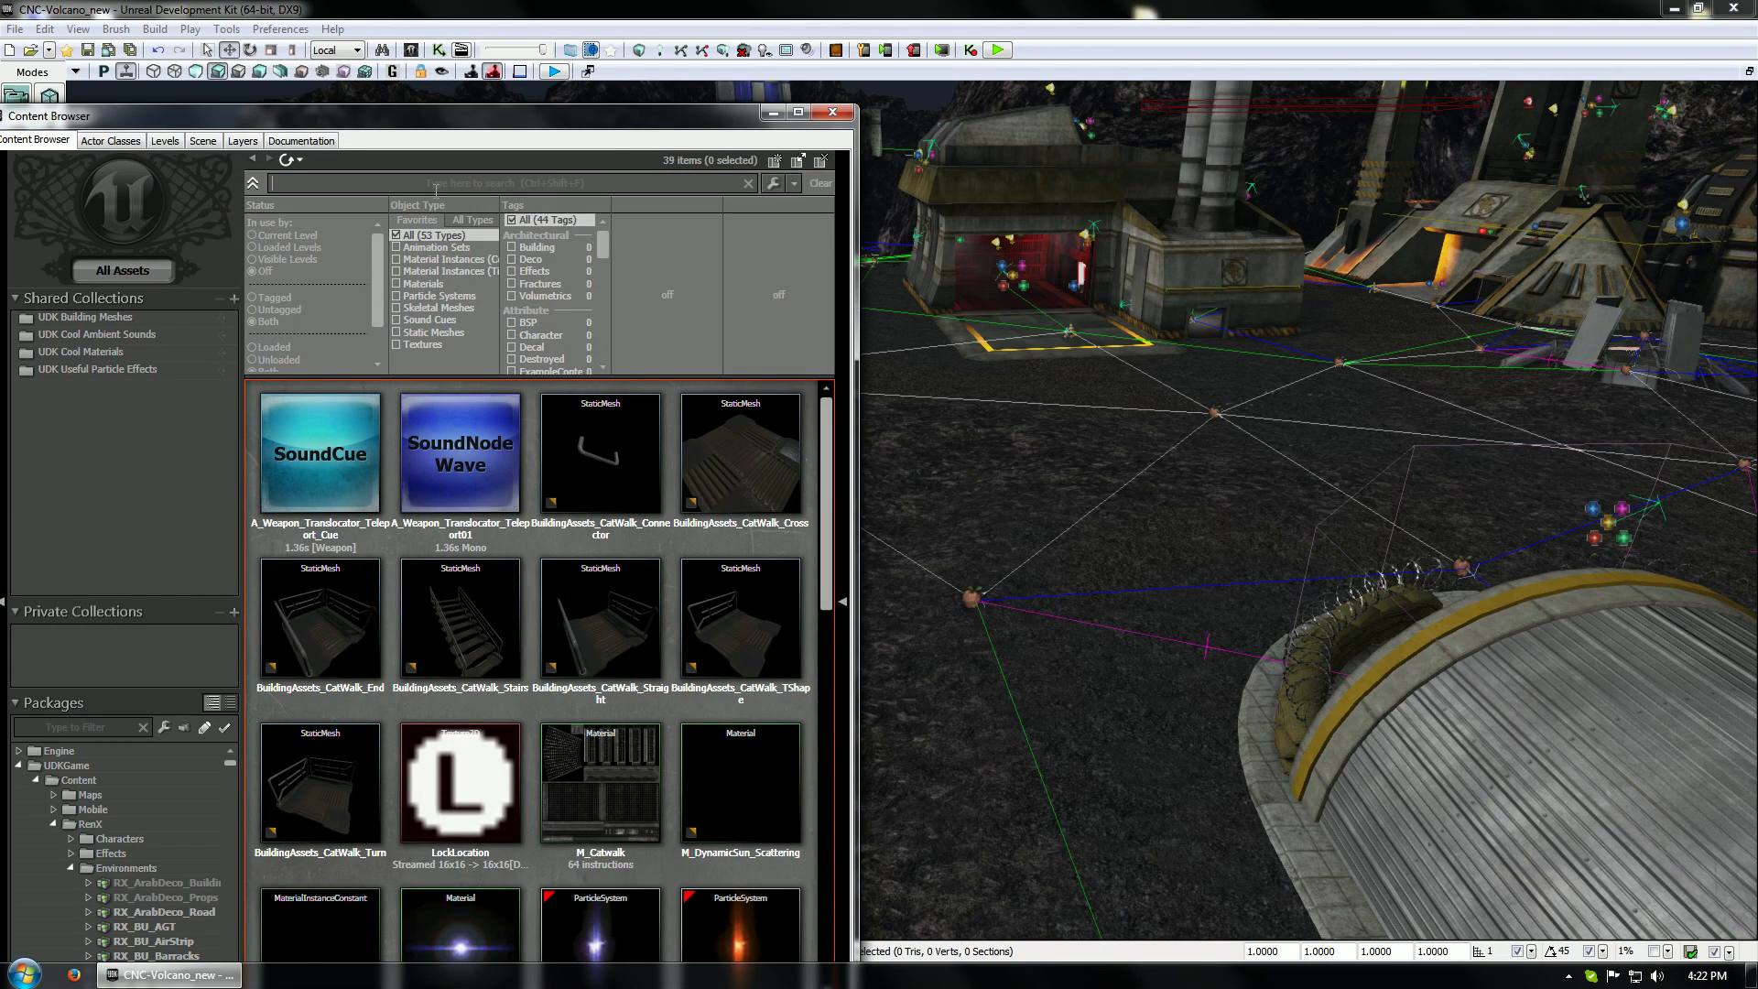
text(ecal)
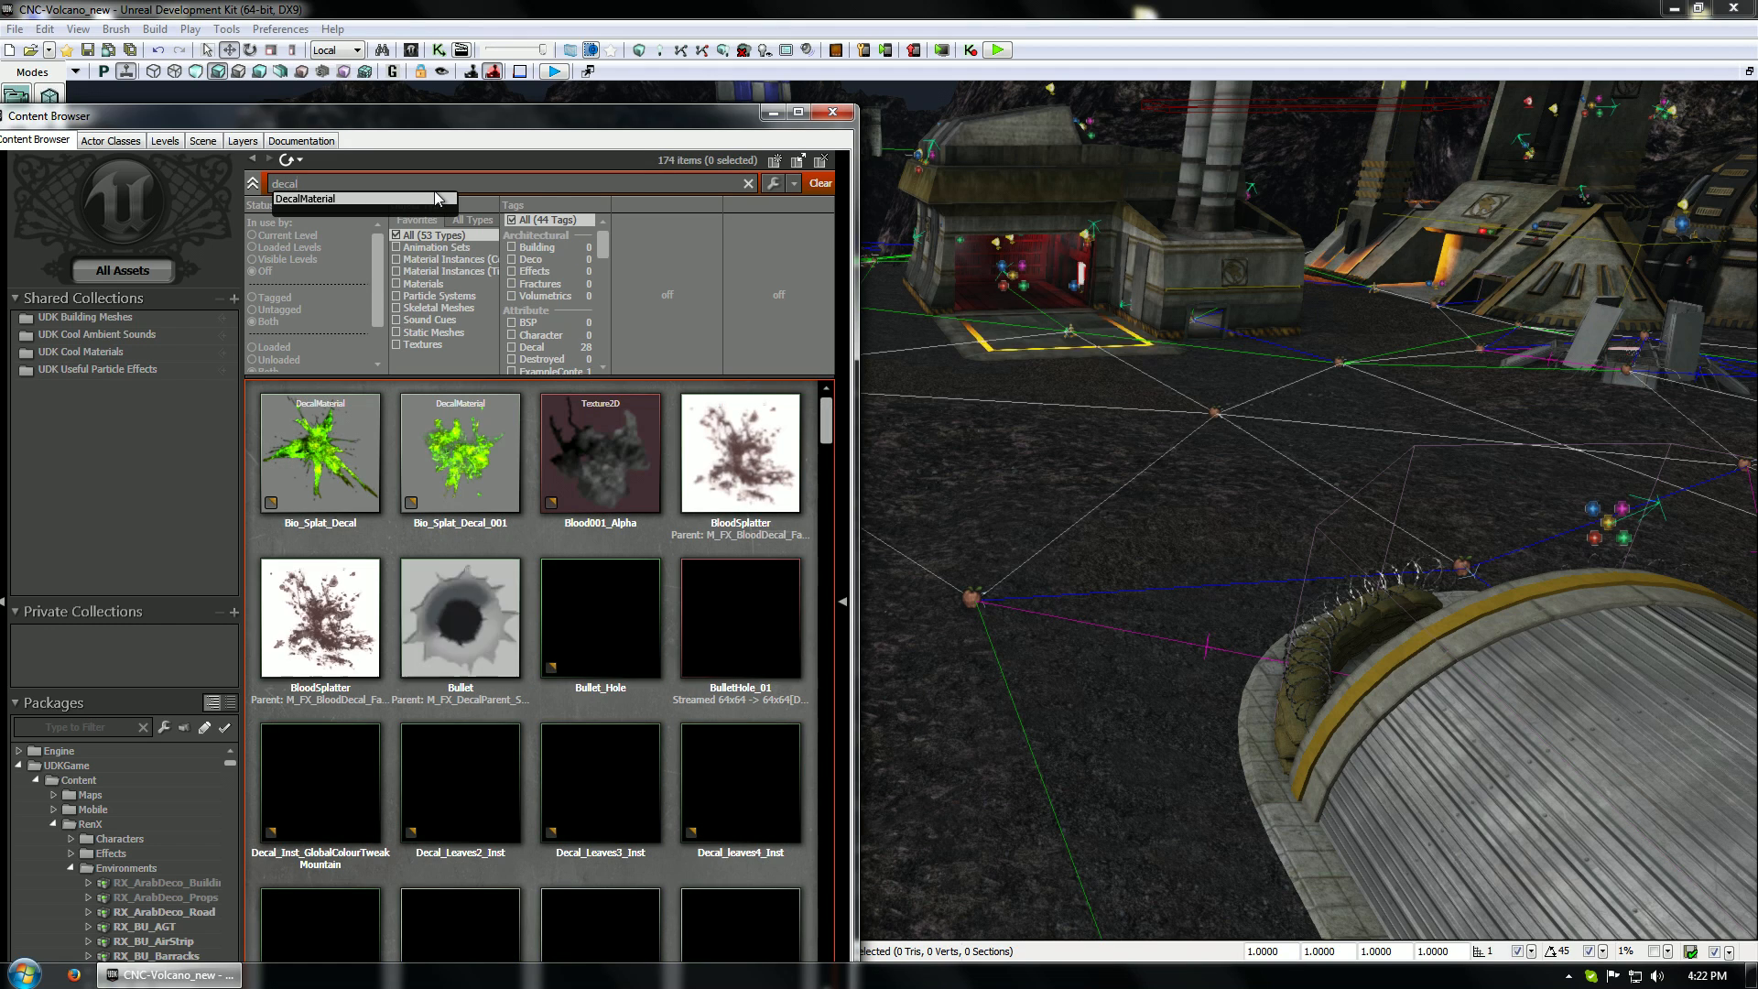
click(483, 793)
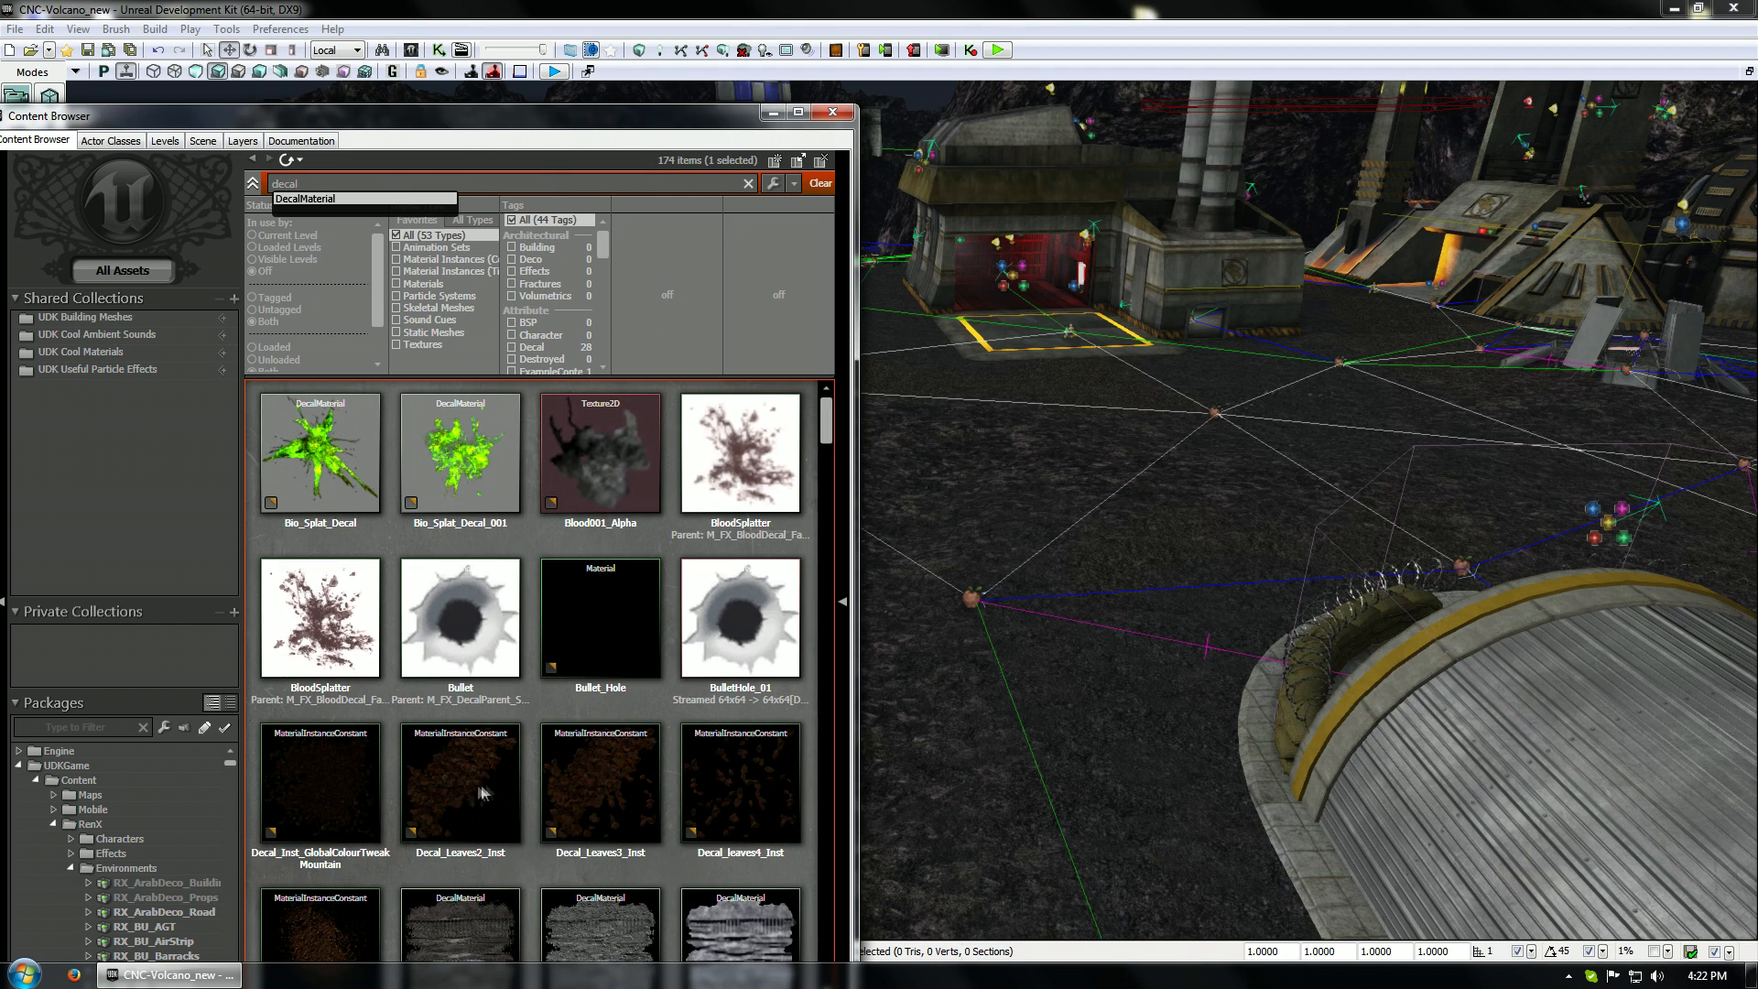
scroll(601, 734, down, 5)
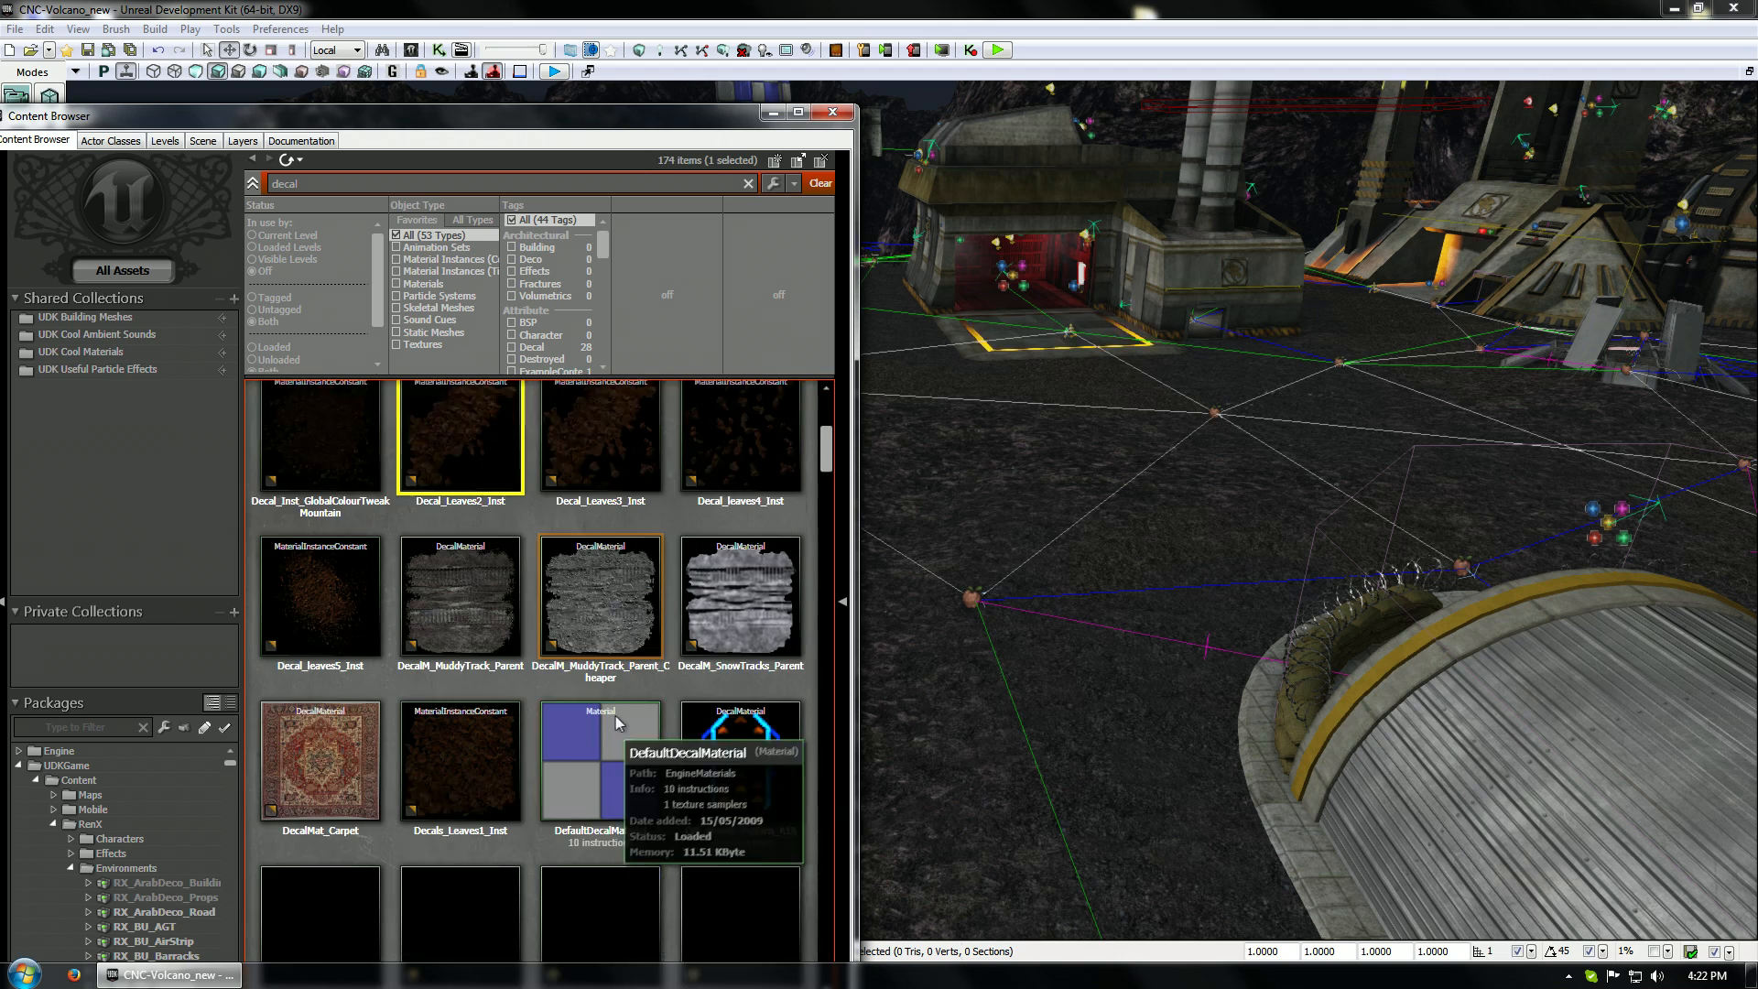
click(609, 519)
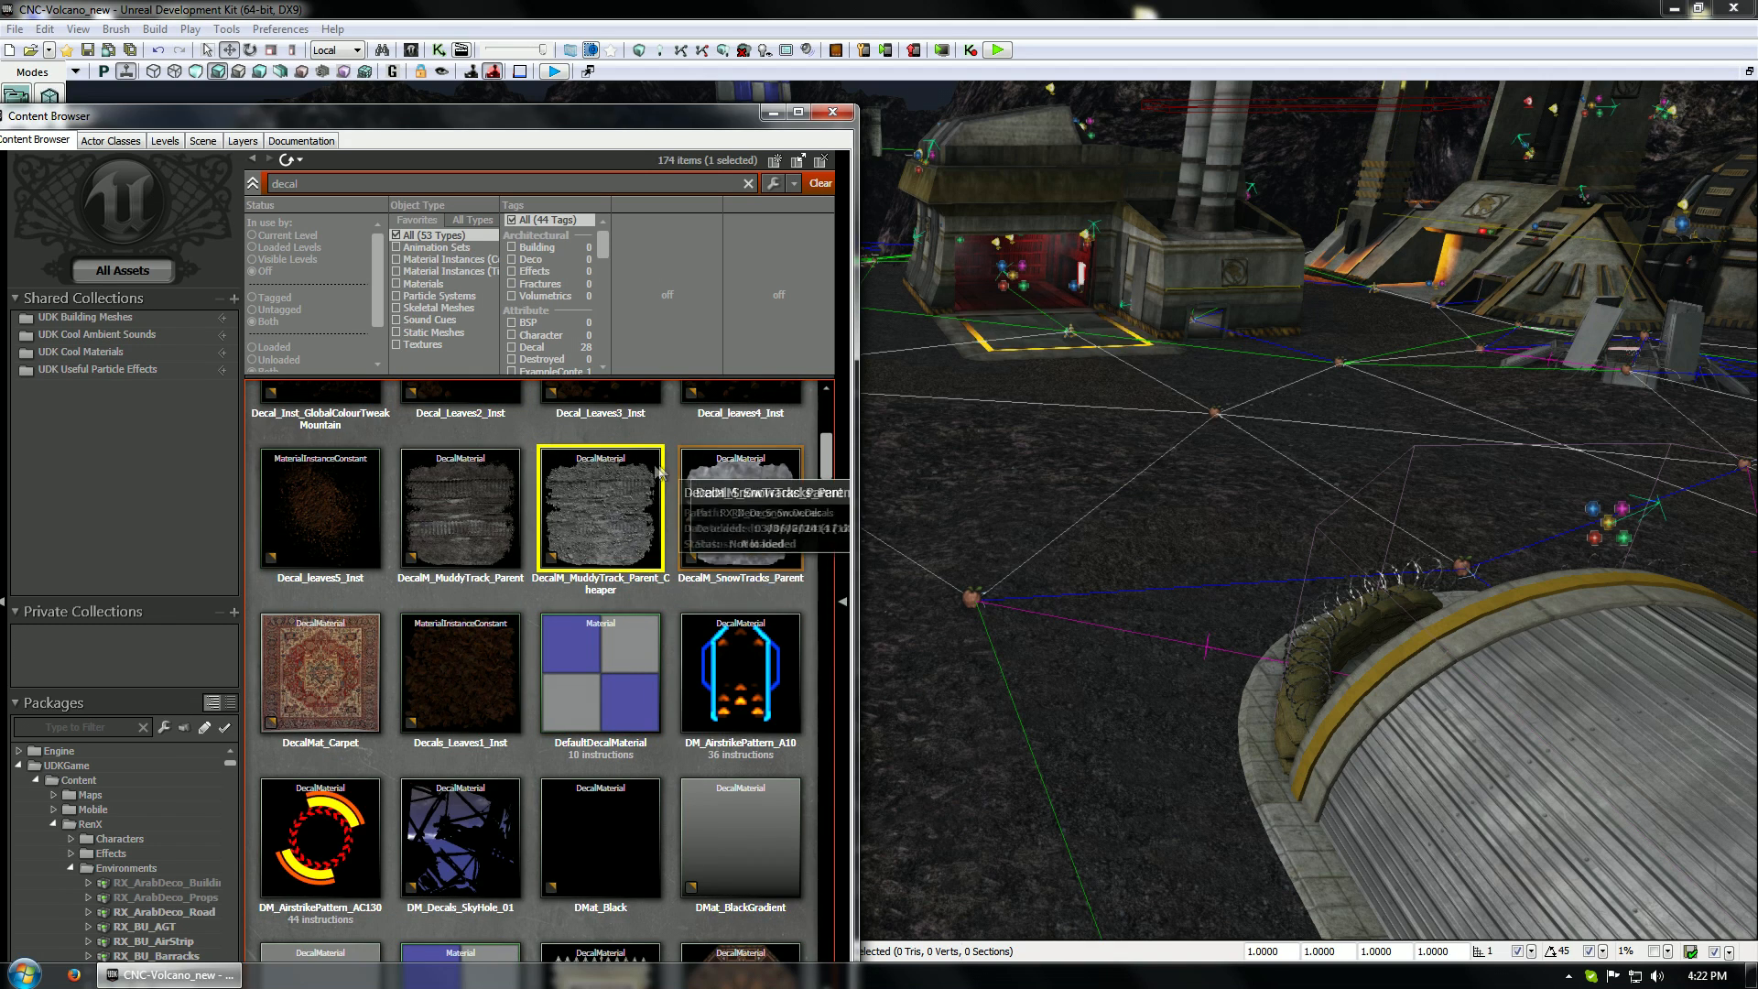
Try out the DecalM_MuddyTrack_Parent decal on the open ground near the barracks and delete it
click(513, 506)
drag(513, 506, 897, 492)
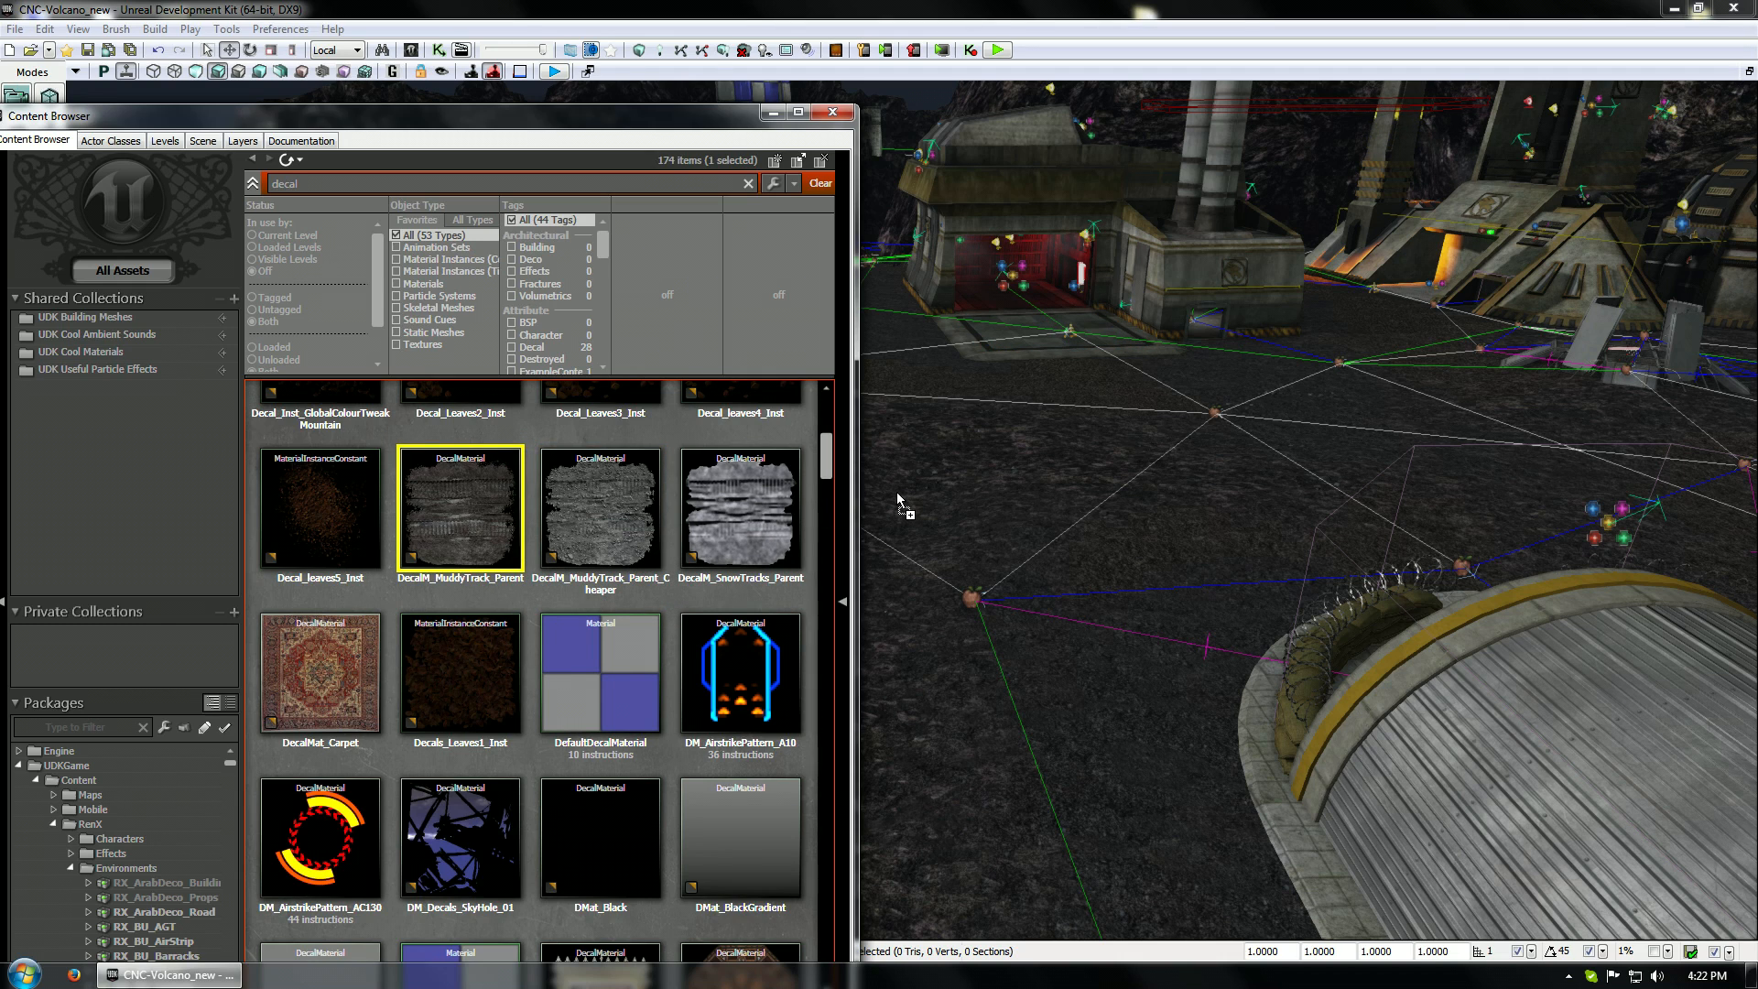
drag(905, 496, 927, 505)
drag(883, 668, 882, 667)
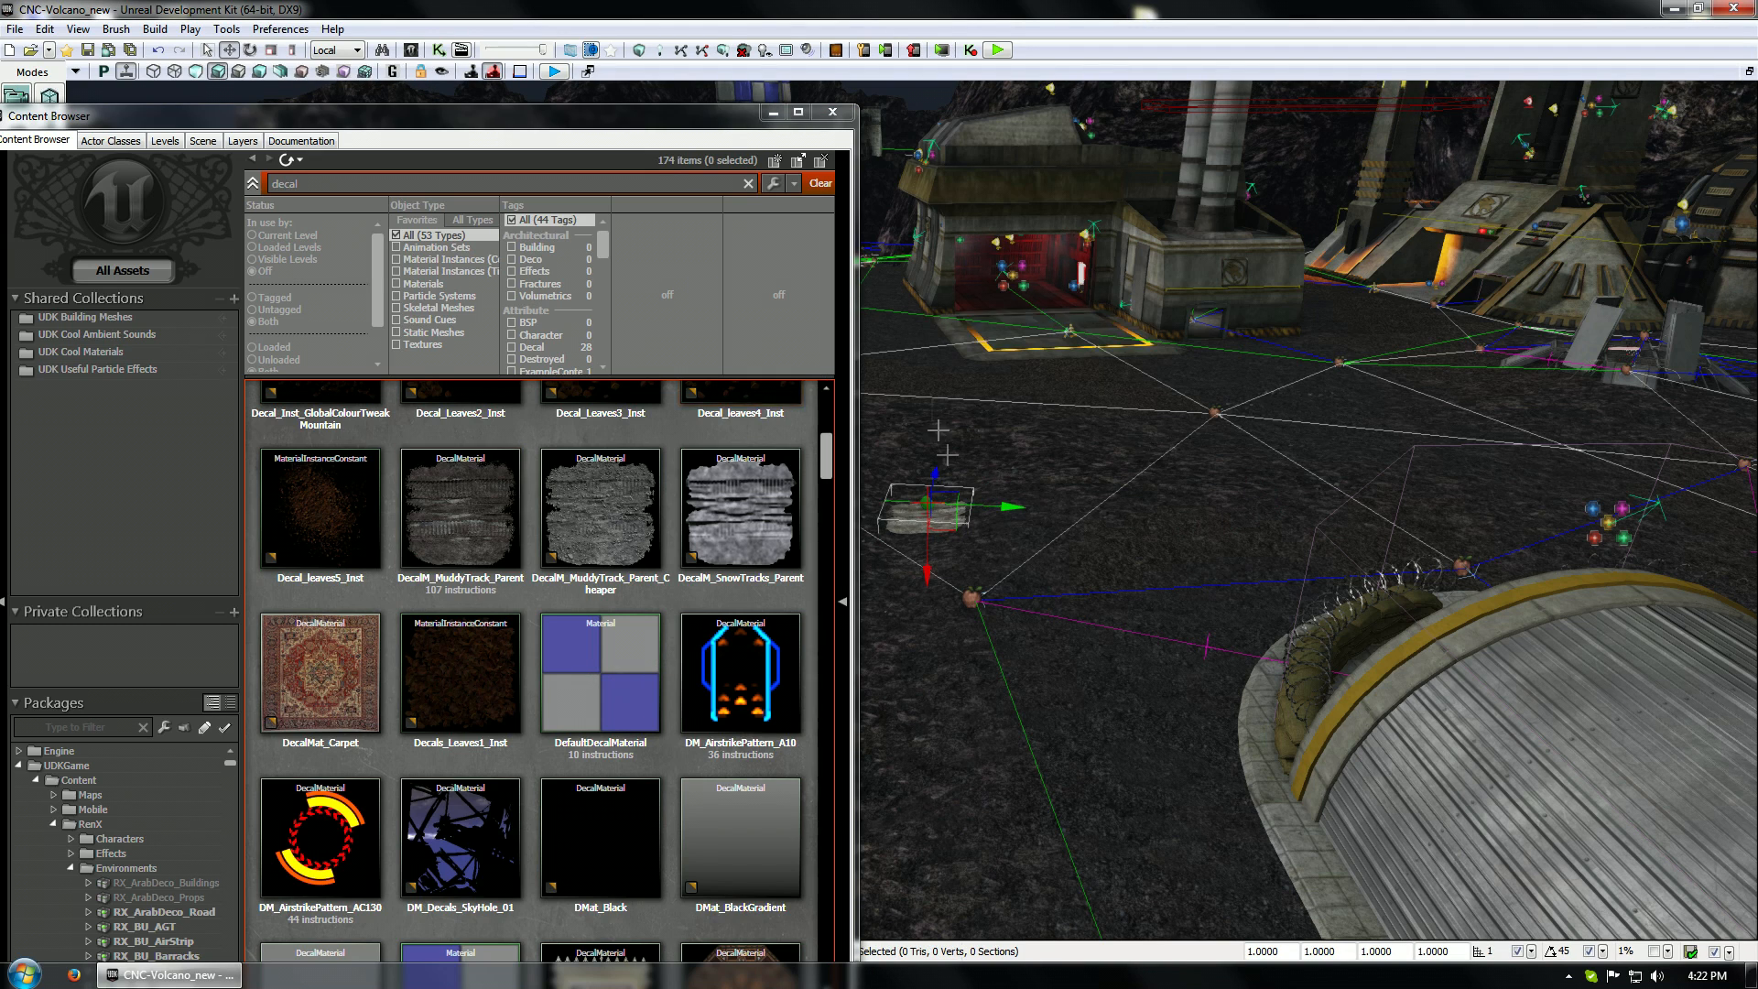
right_drag(1096, 575, 1160, 577)
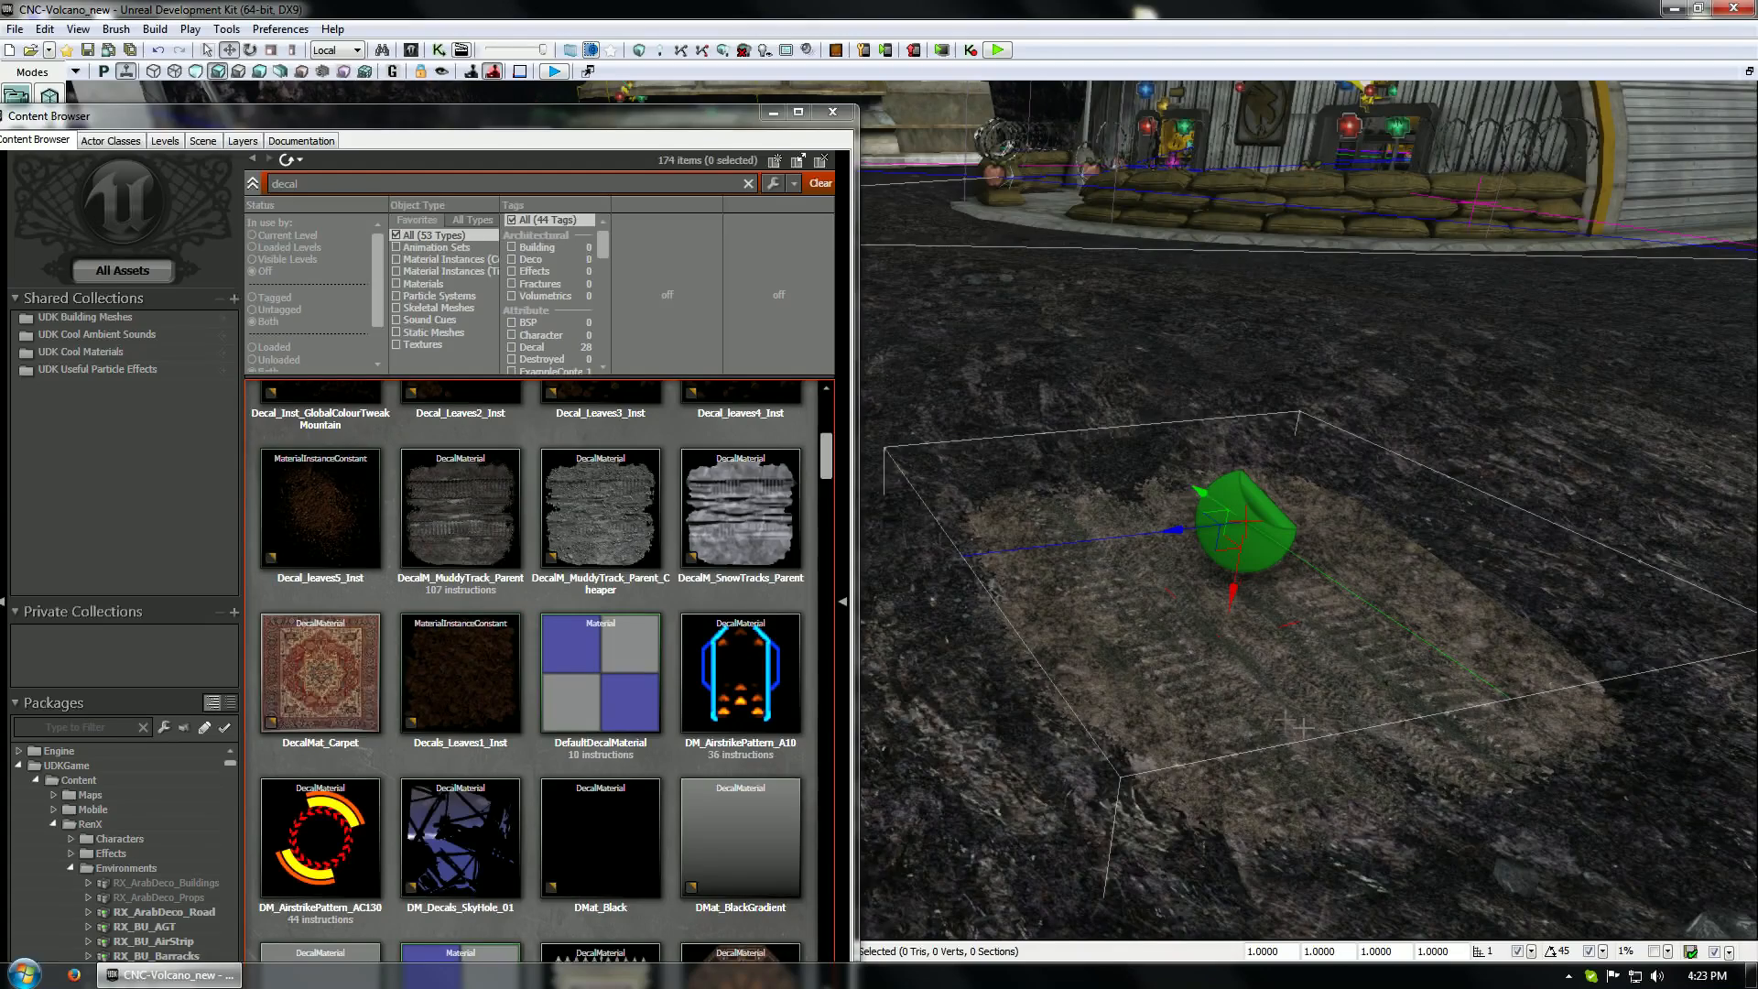
key(Delete)
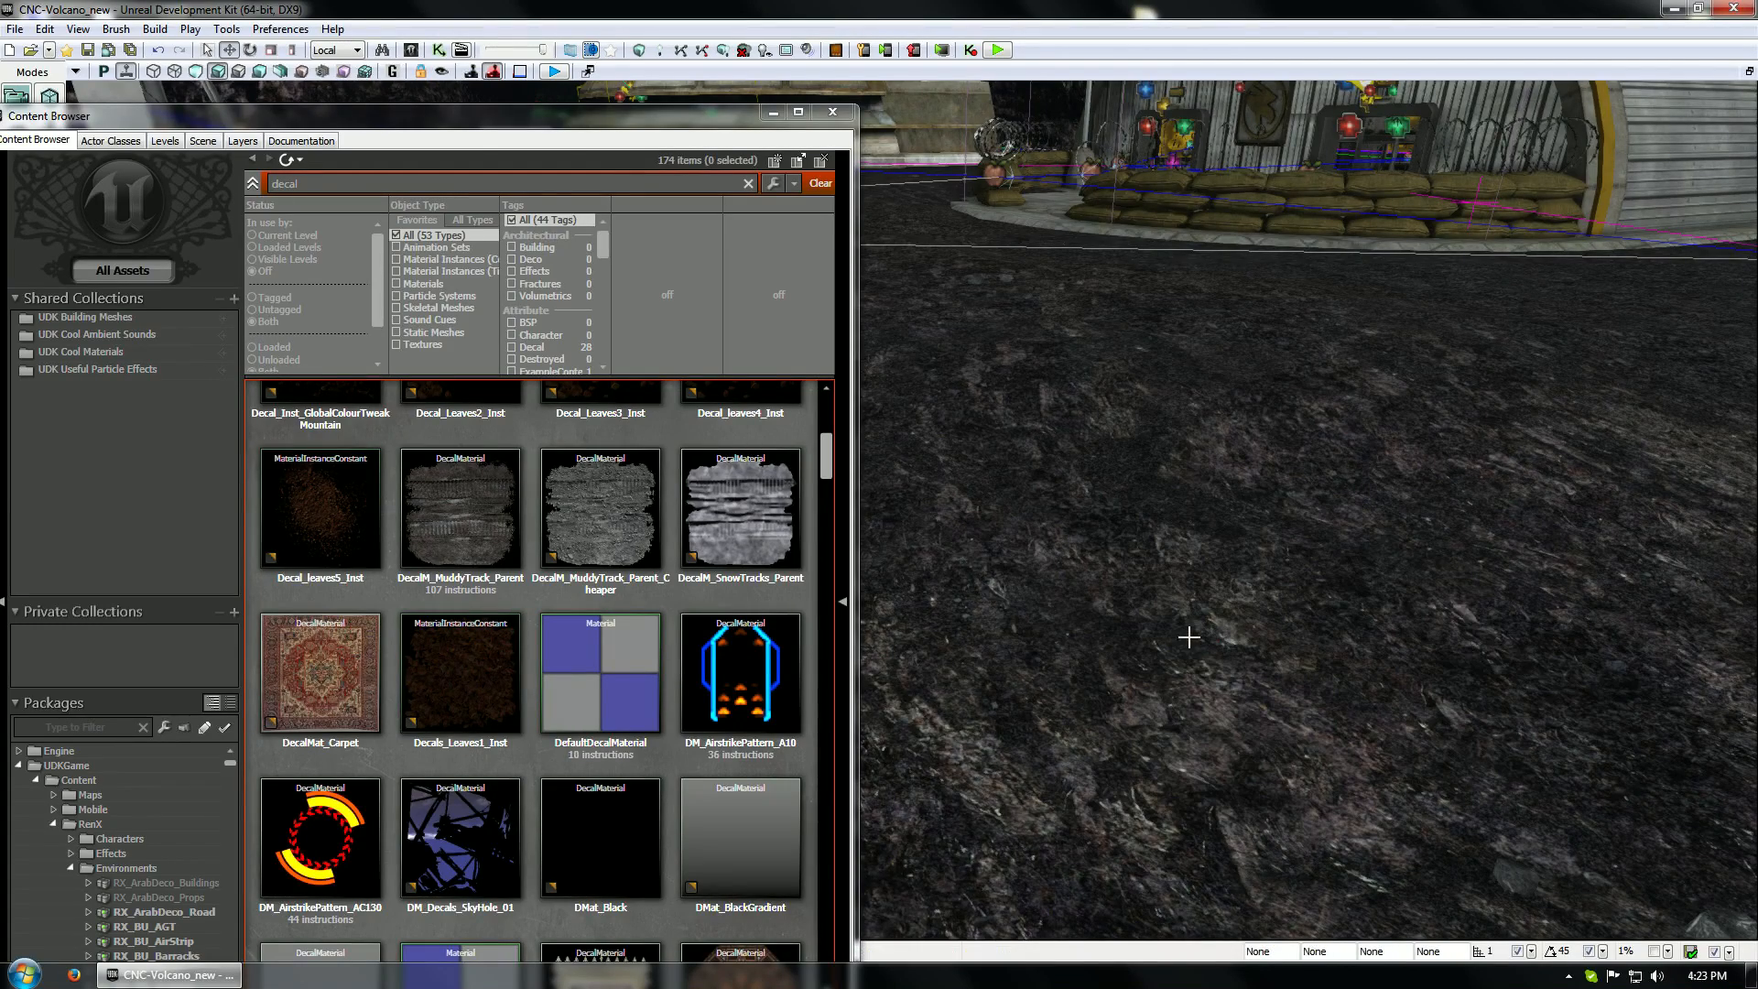
Look through the remaining decal materials for tire and muddy track variants, including the D-TireTracks set
click(601, 508)
scroll(655, 608, down, 1)
scroll(655, 608, down, 6)
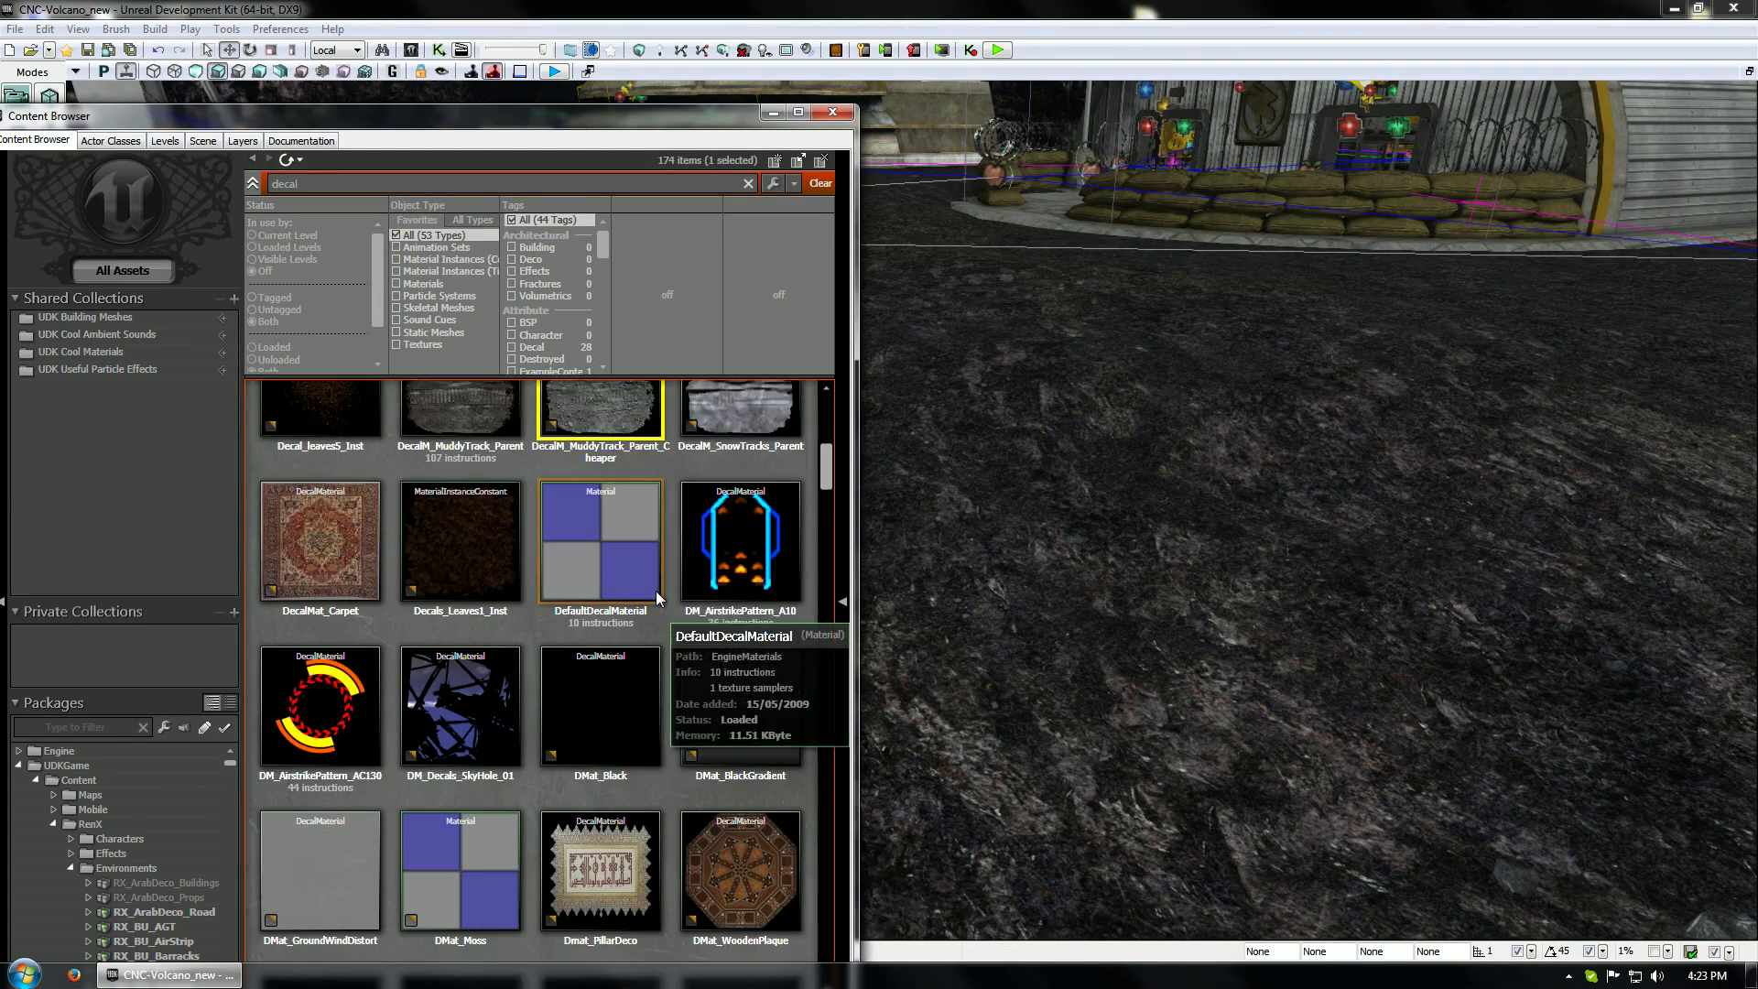
scroll(599, 673, down, 2)
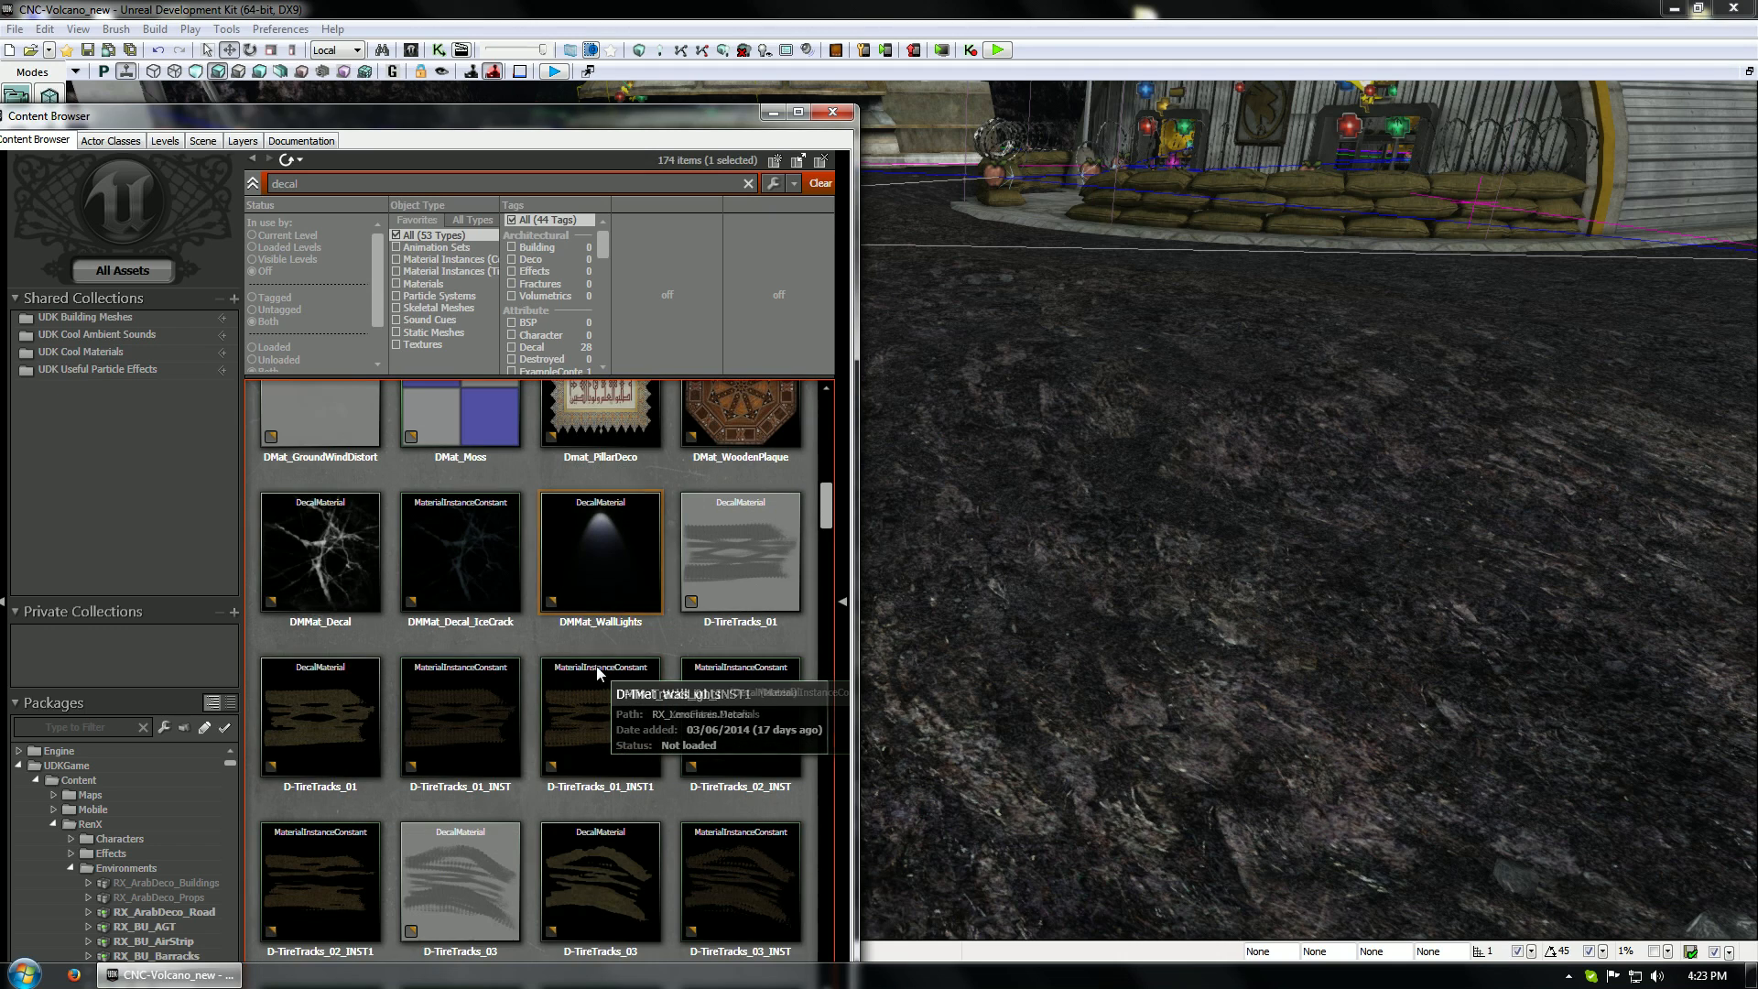
click(596, 667)
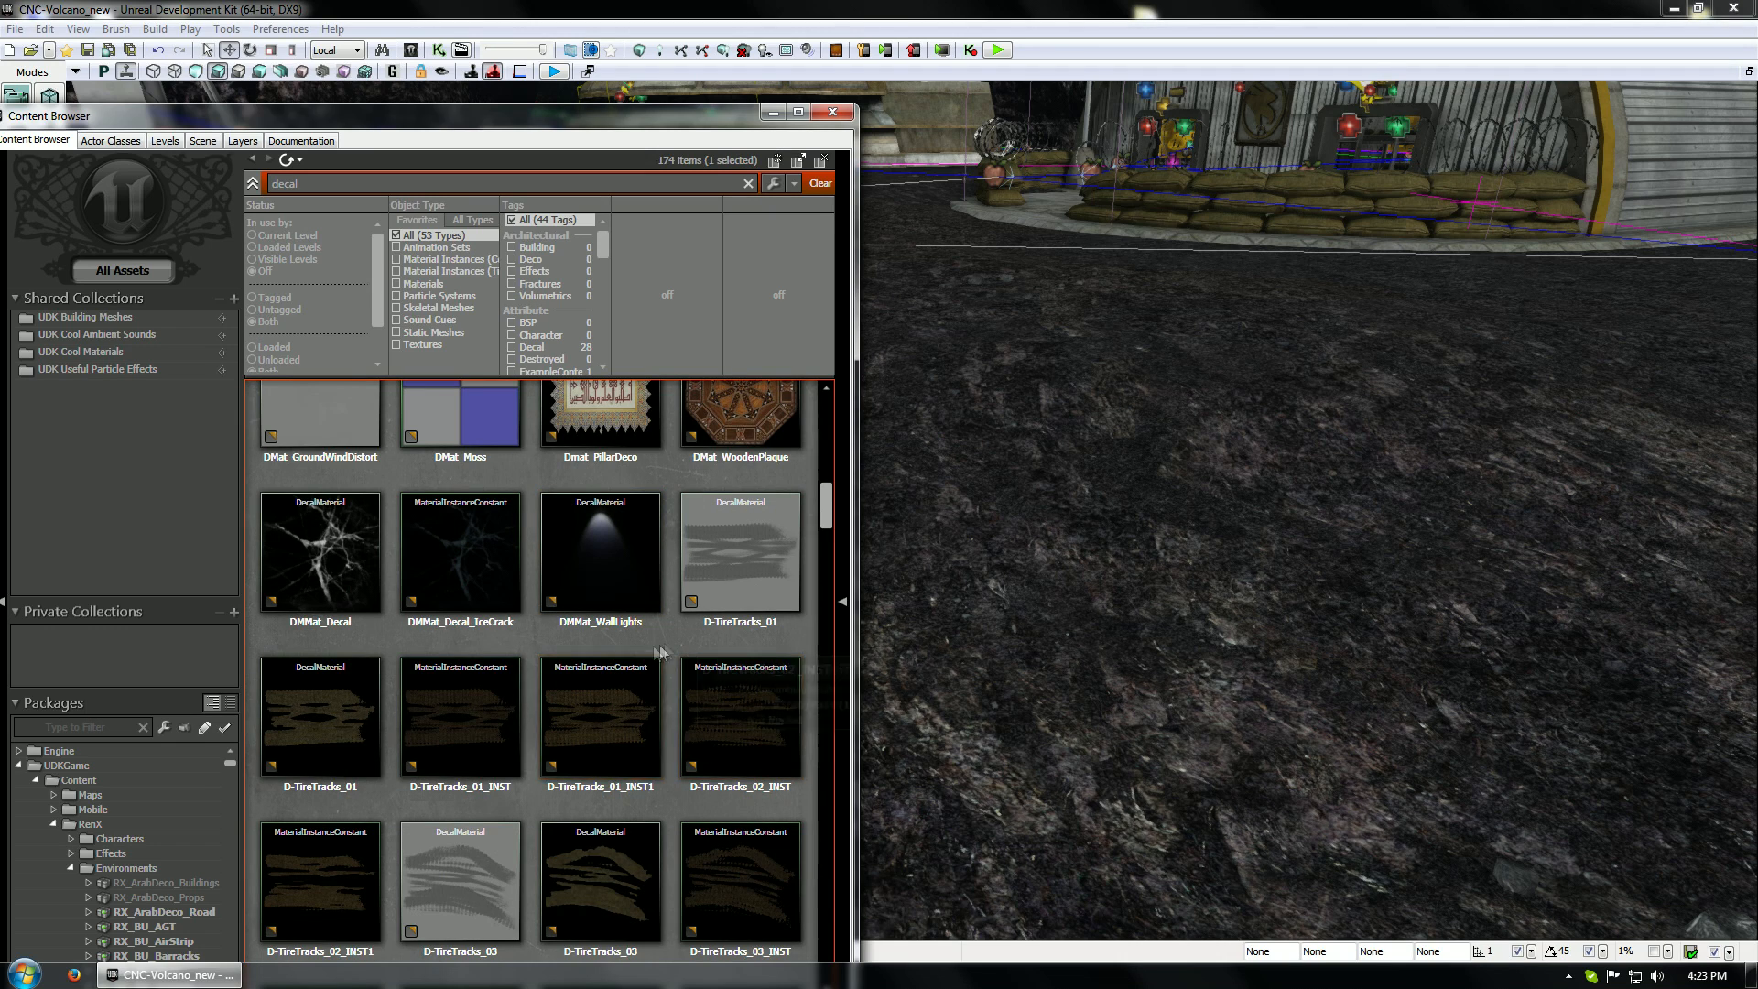
click(349, 717)
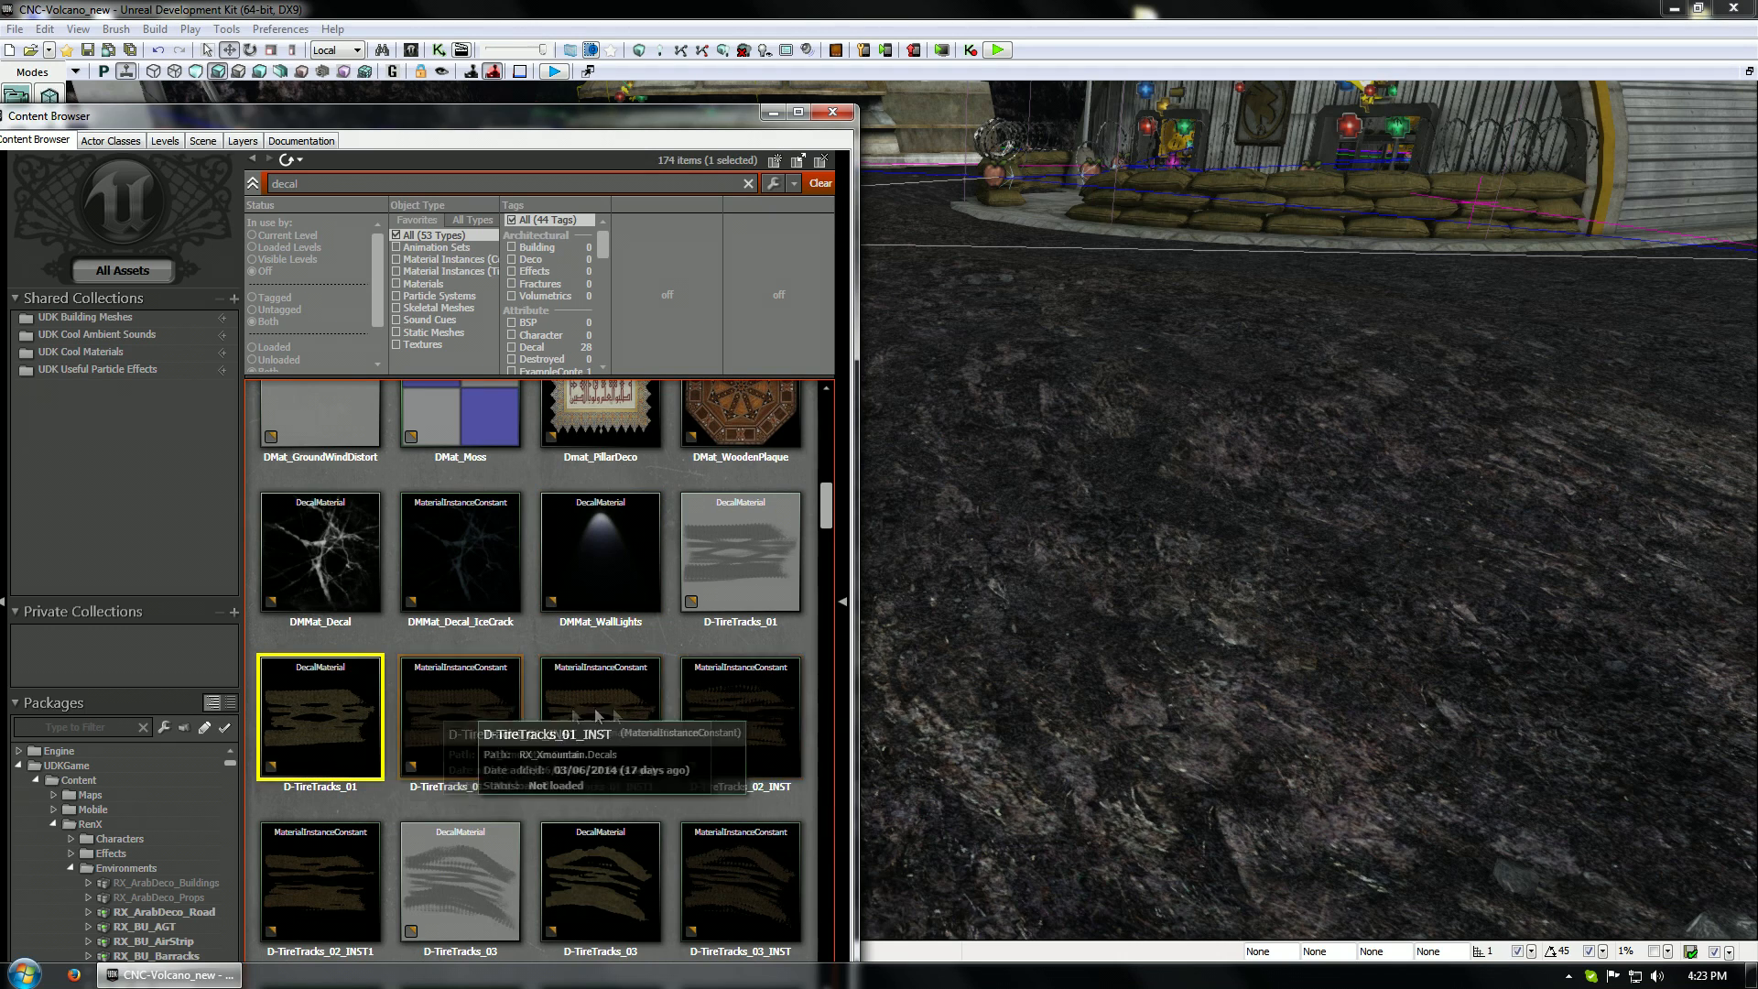
scroll(729, 713, down, 2)
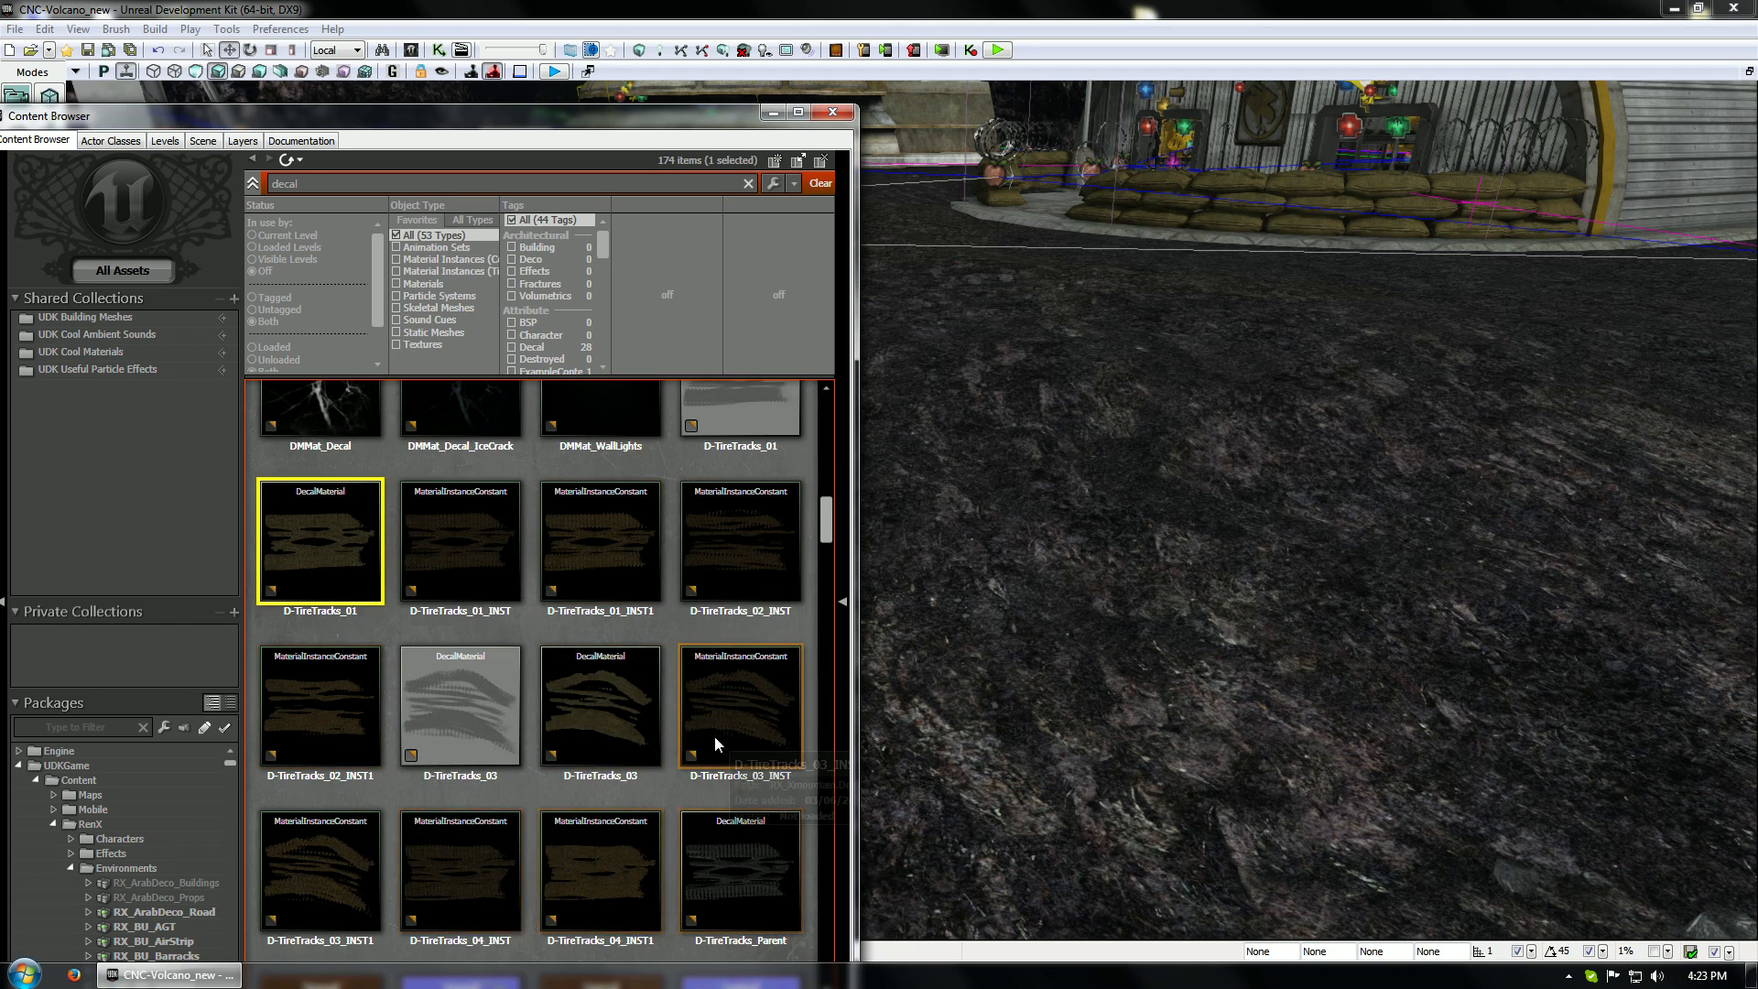
scroll(714, 736, down, 2)
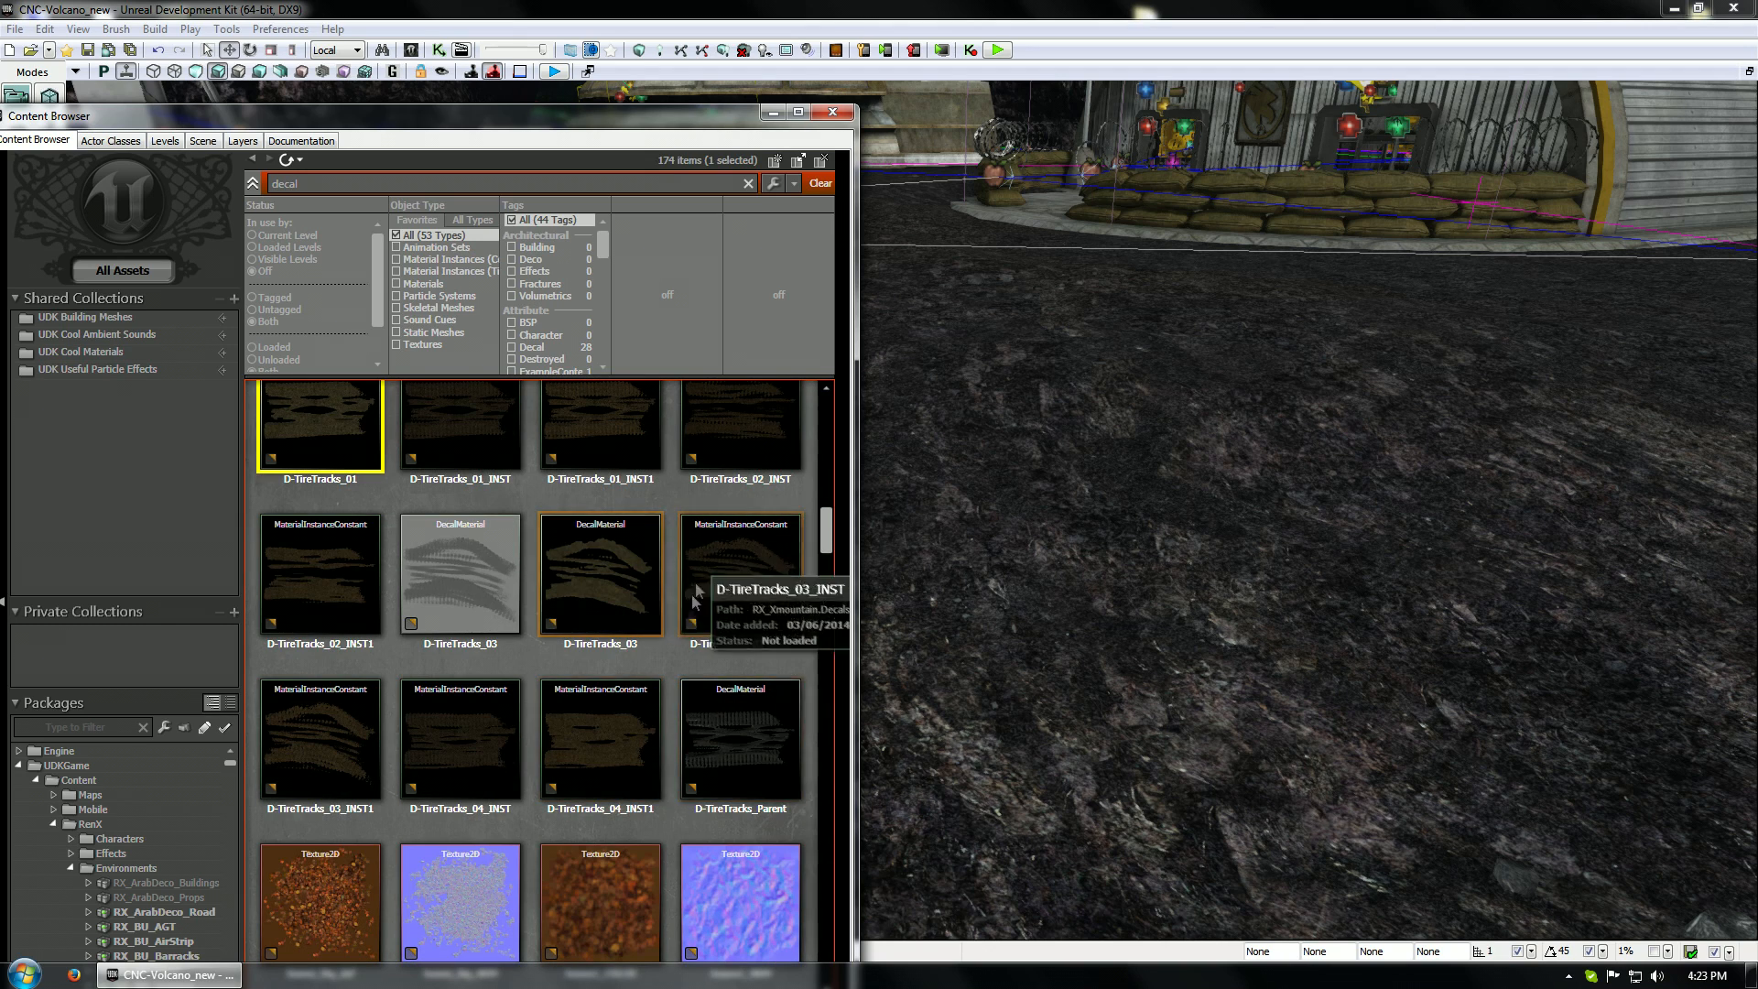
scroll(664, 776, down, 5)
drag(832, 572, 839, 760)
Place the MI_MuddyTrack_SubParent decal on the open ground in front of the barracks and minimize the Content Browser
drag(646, 579, 347, 906)
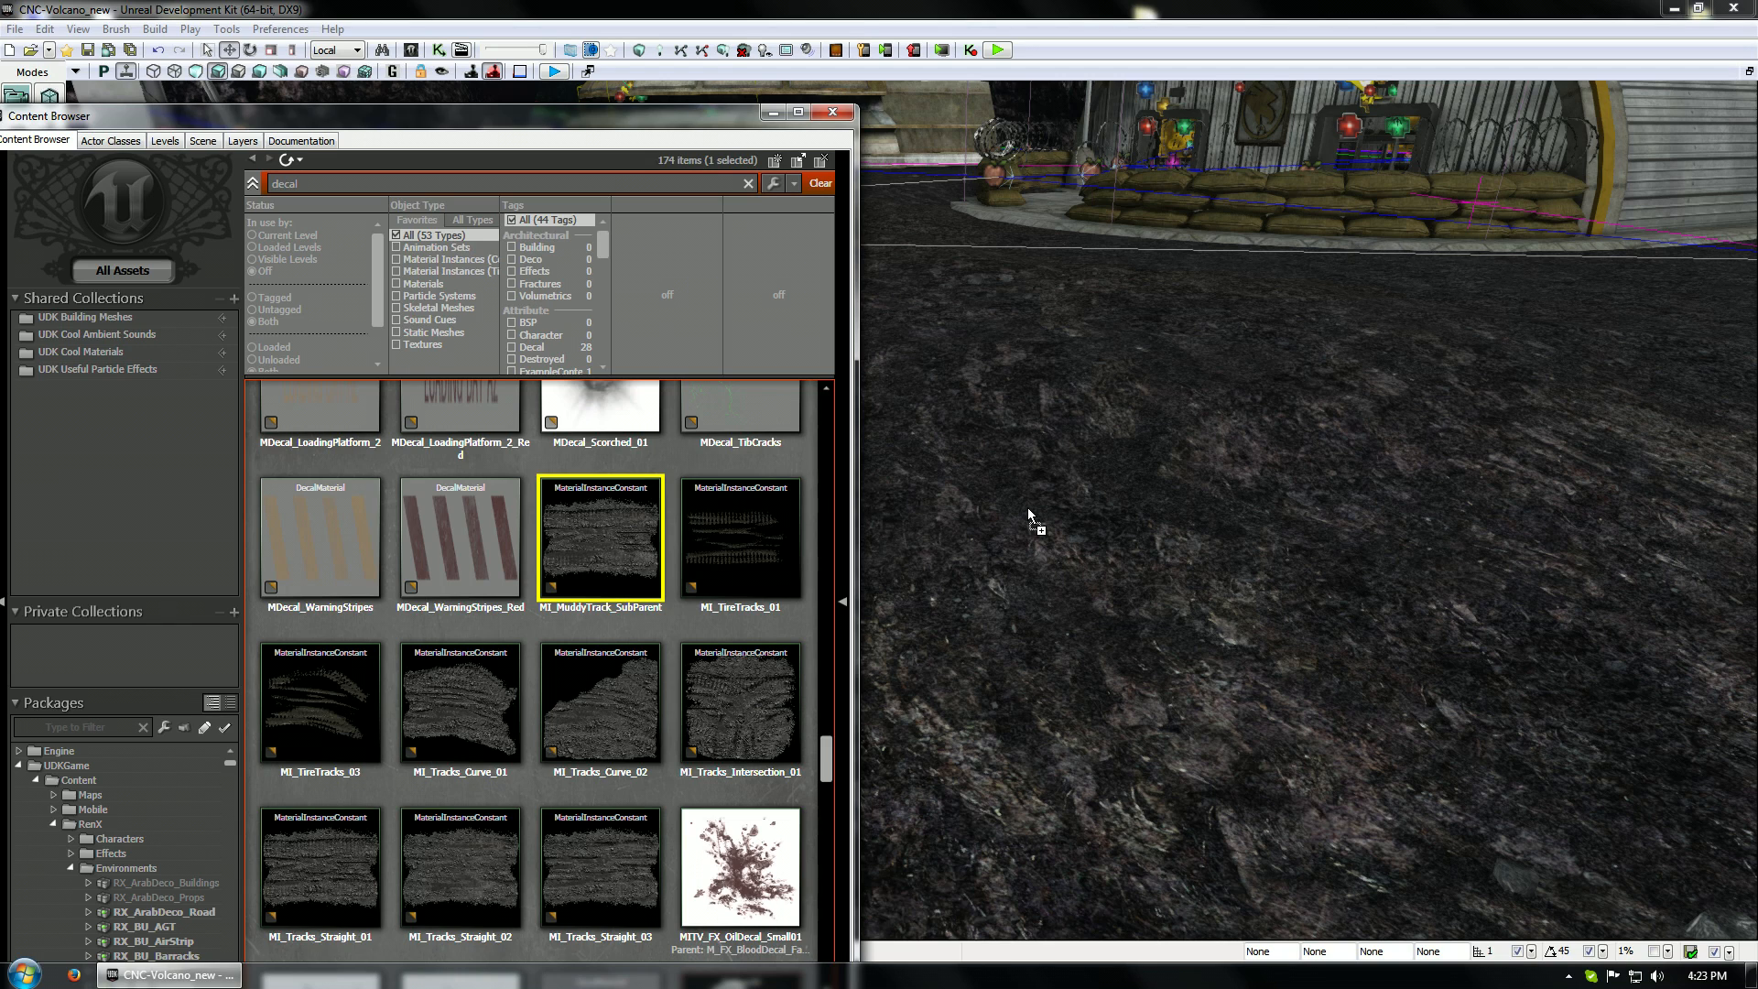
drag(1028, 507, 1096, 561)
drag(1098, 568, 1098, 559)
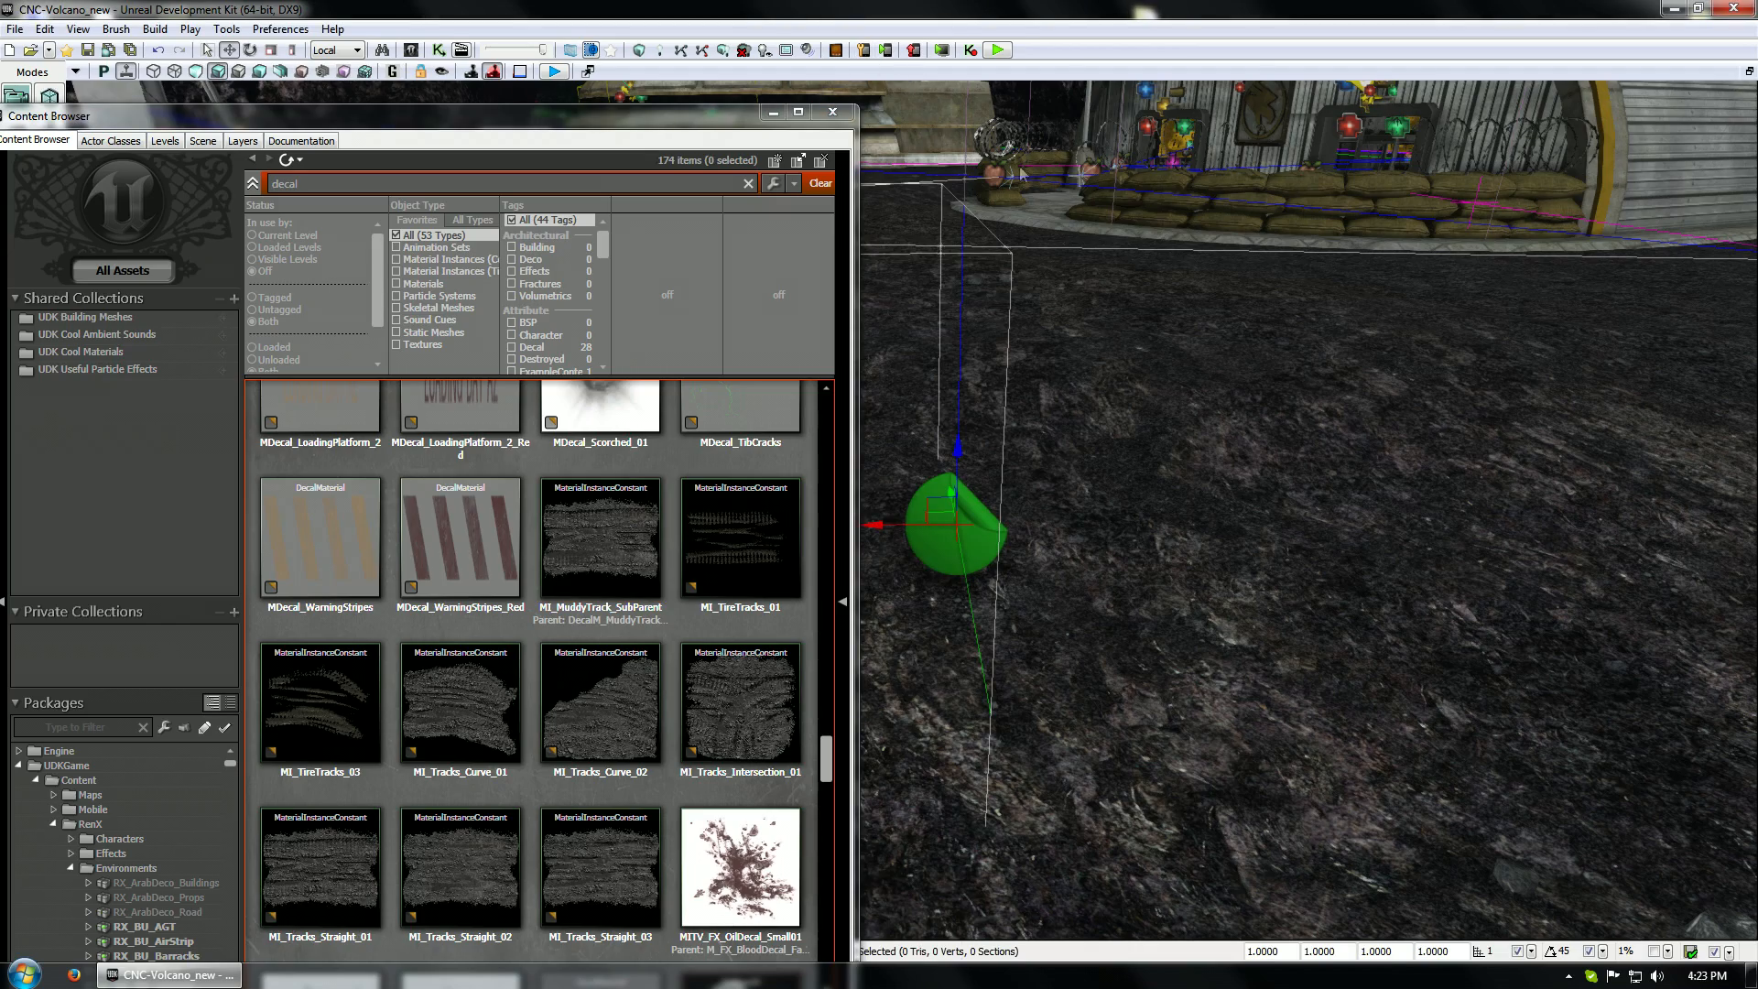
click(774, 111)
Rotate the placed muddy track decal so that it projects flat onto the ground
drag(1279, 316, 1199, 408)
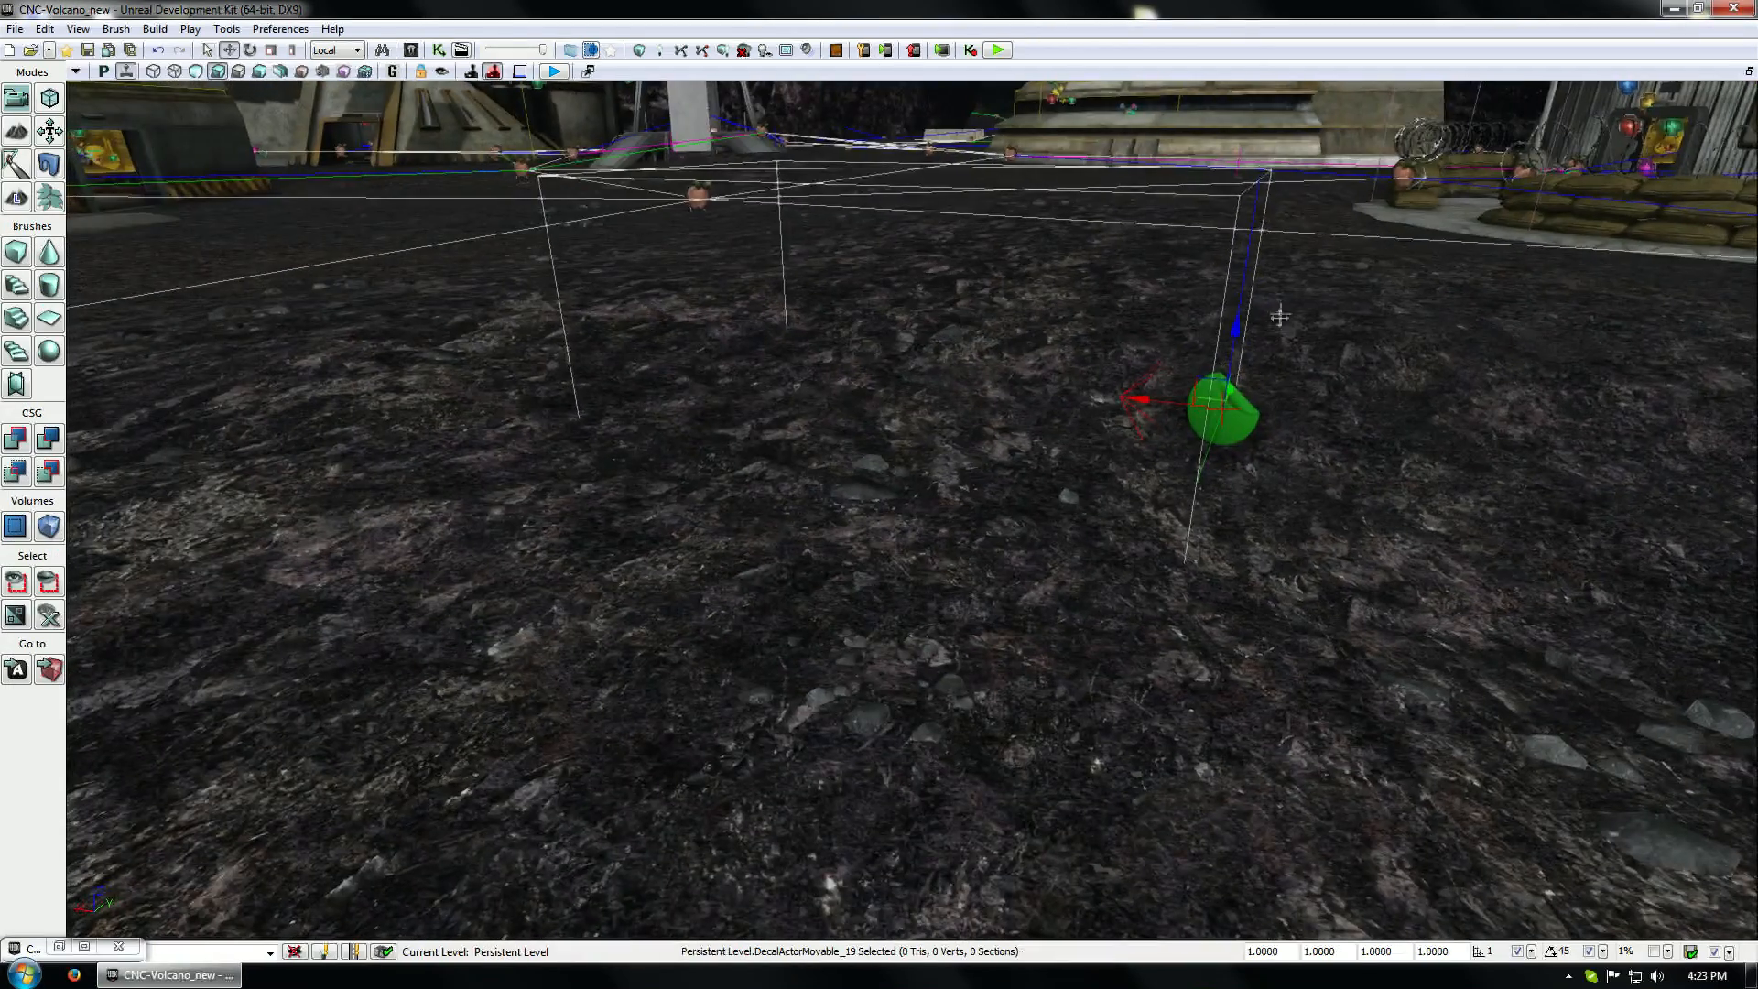
key(space)
mouse_move(1300, 349)
mouse_down()
mouse_move(1163, 336)
mouse_move(1297, 340)
mouse_up()
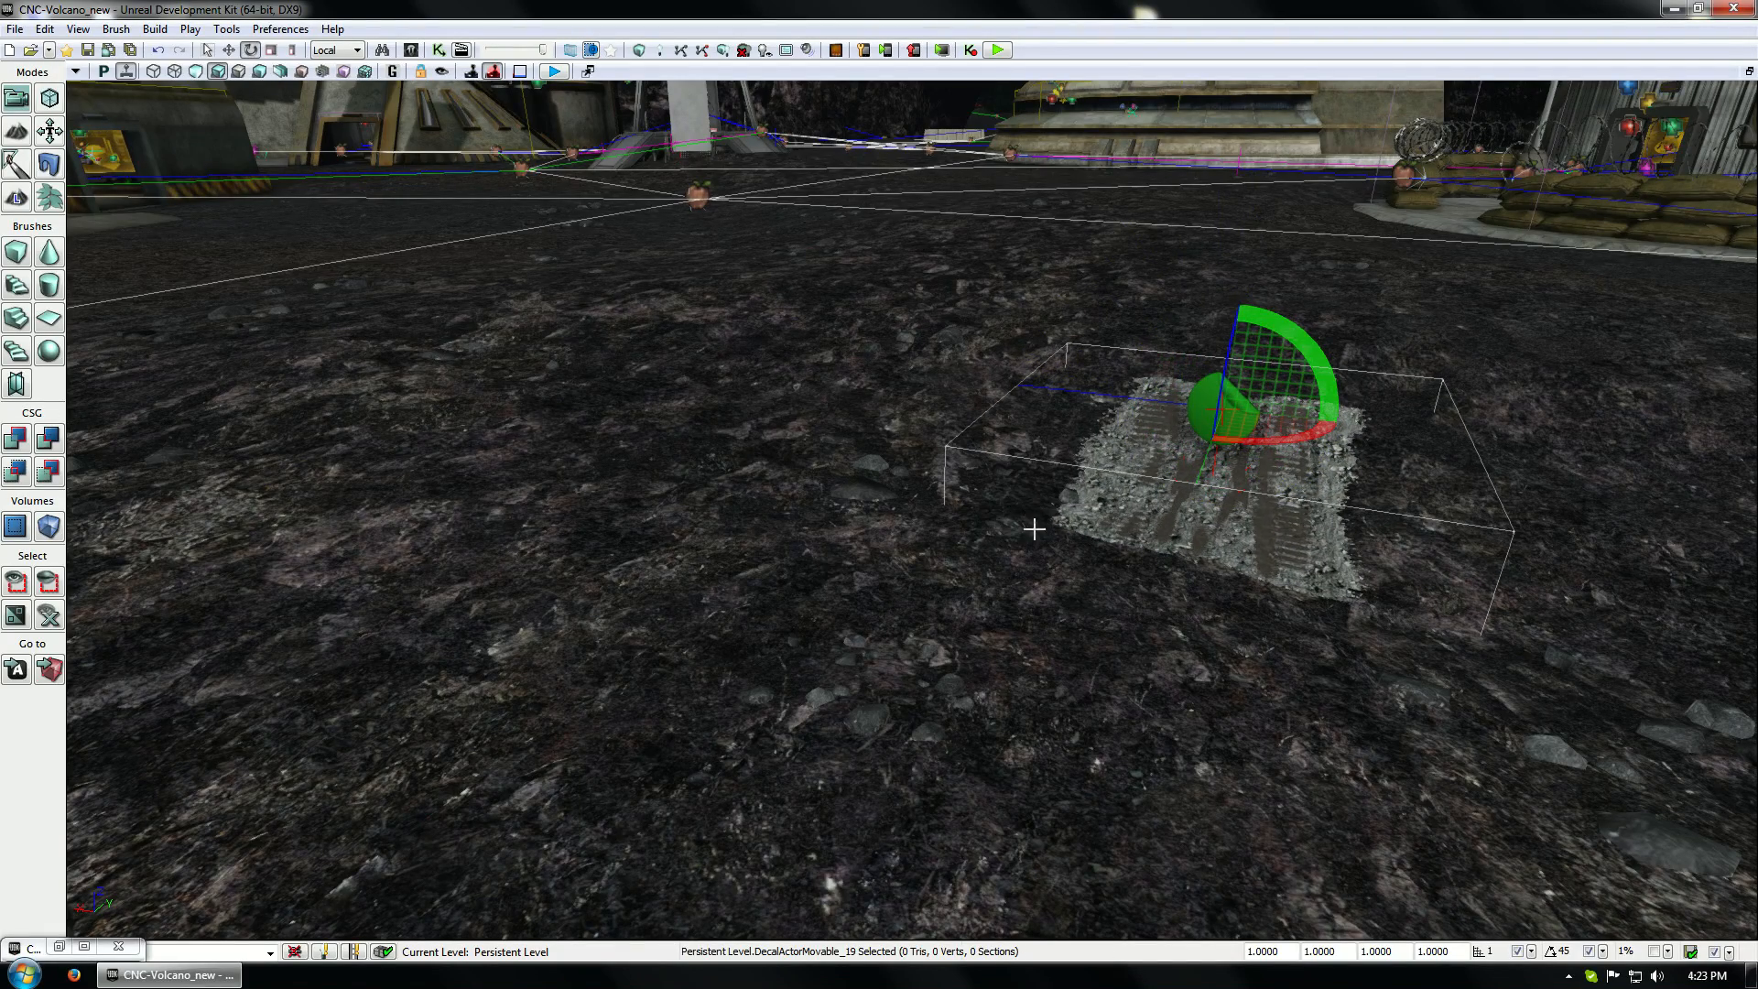
Raise the muddy track decal actor above the terrain and inspect its projected tracks up close
key(space)
key(space)
key(space)
drag(1208, 487, 1225, 392)
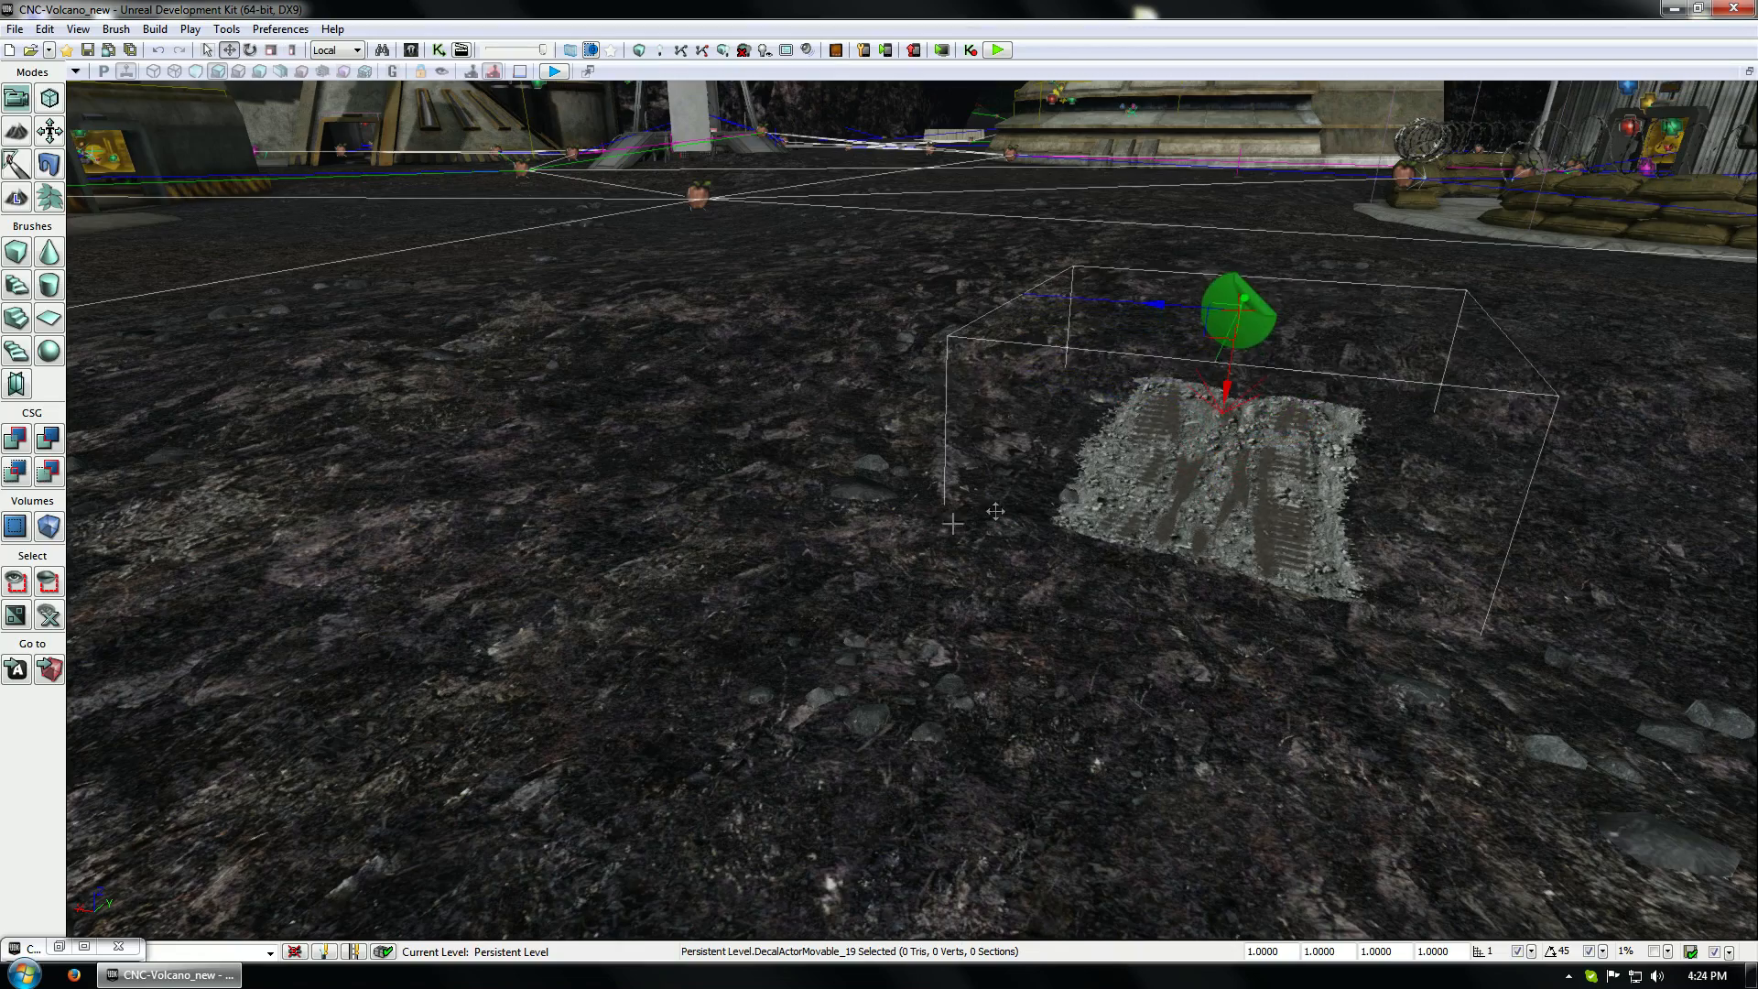
drag(995, 511, 934, 554)
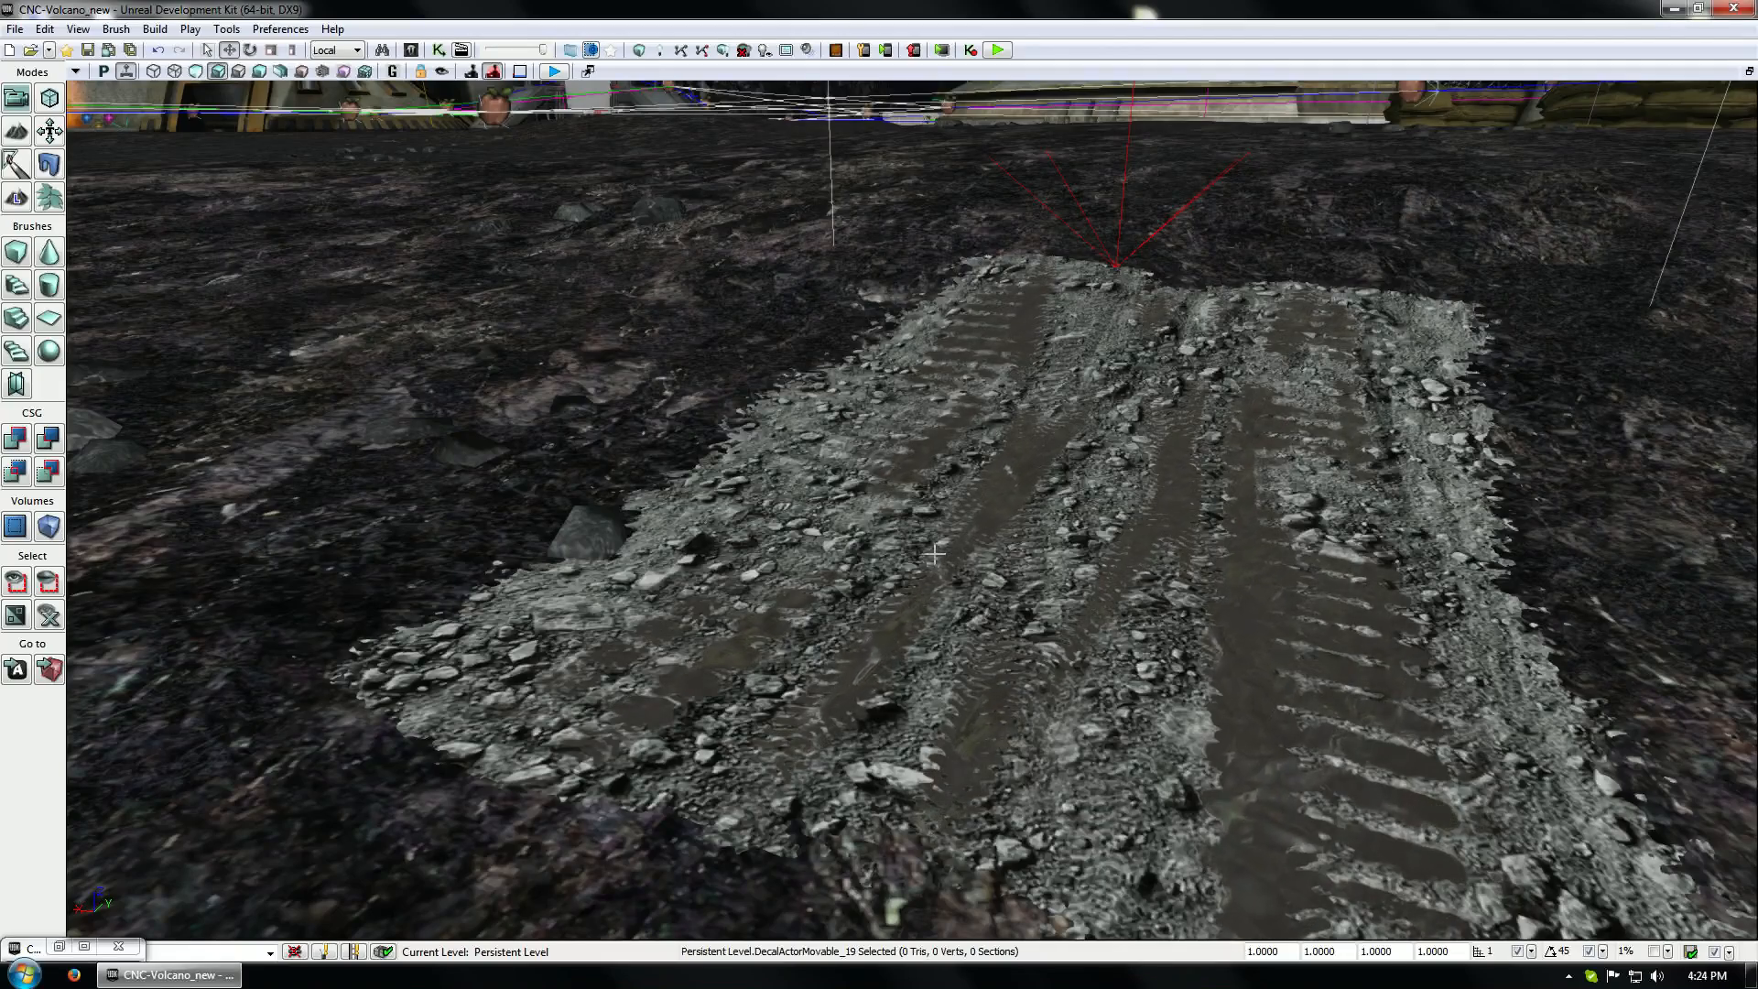
Delete the muddy track decal actor from the ground and bring the Content Browser back up
key(Delete)
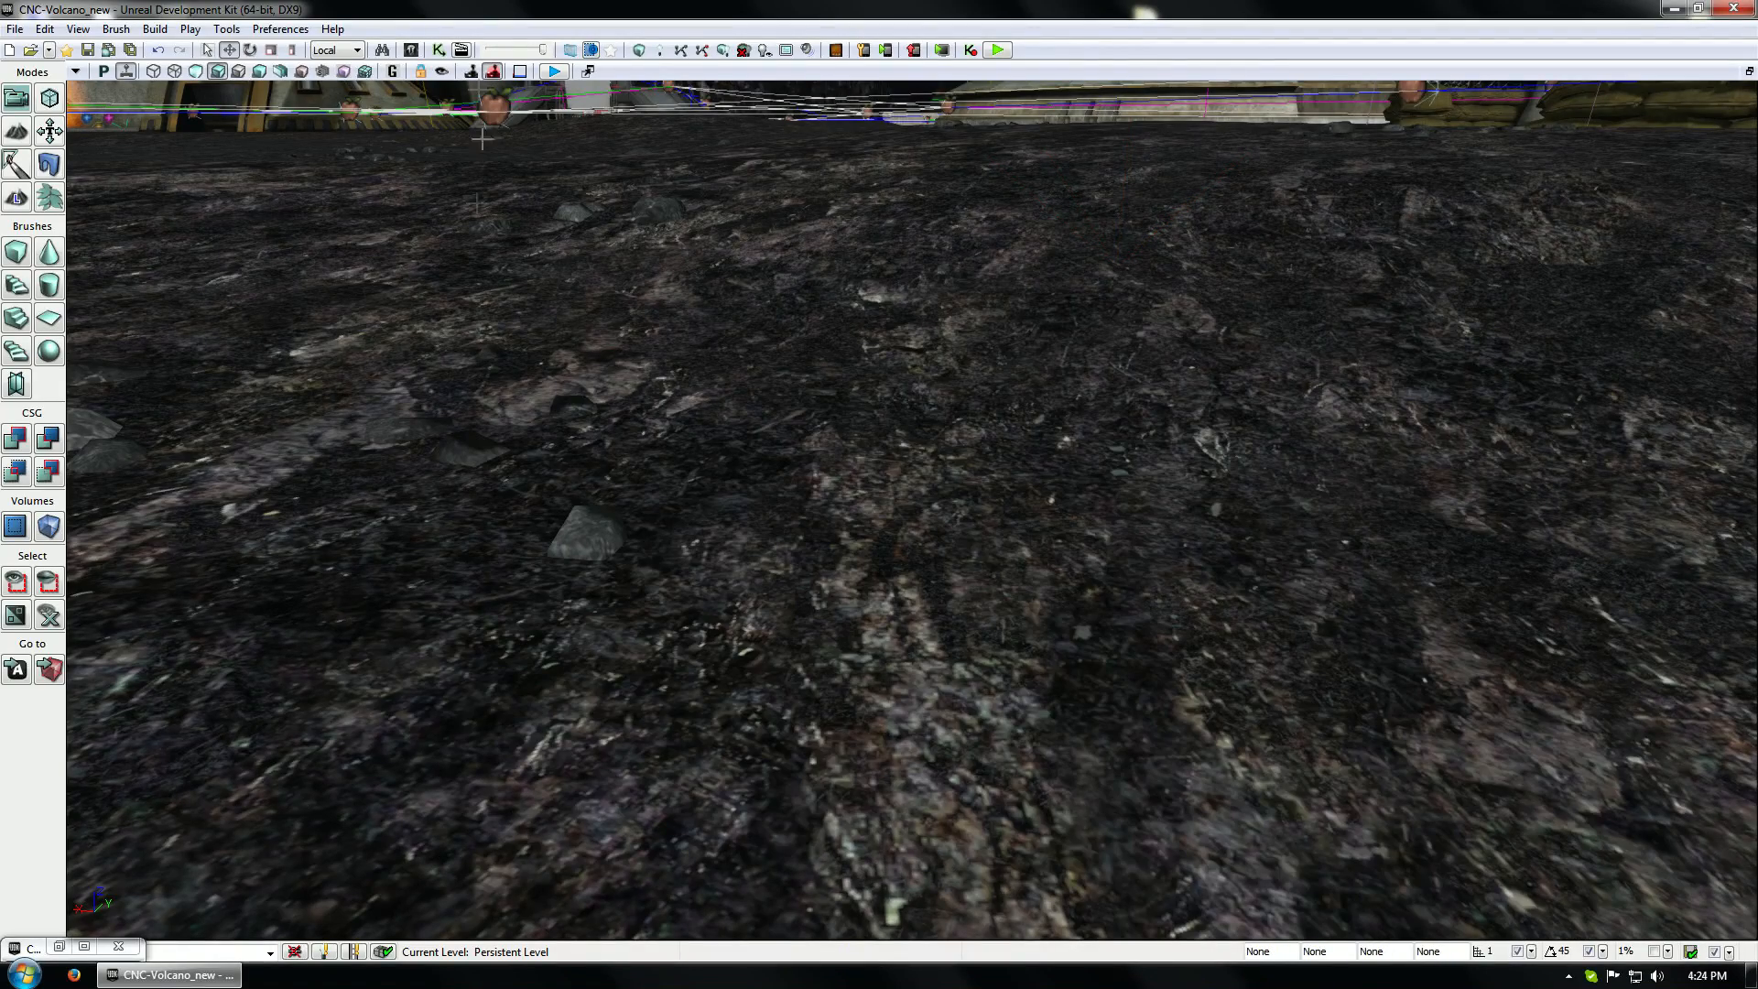
click(59, 946)
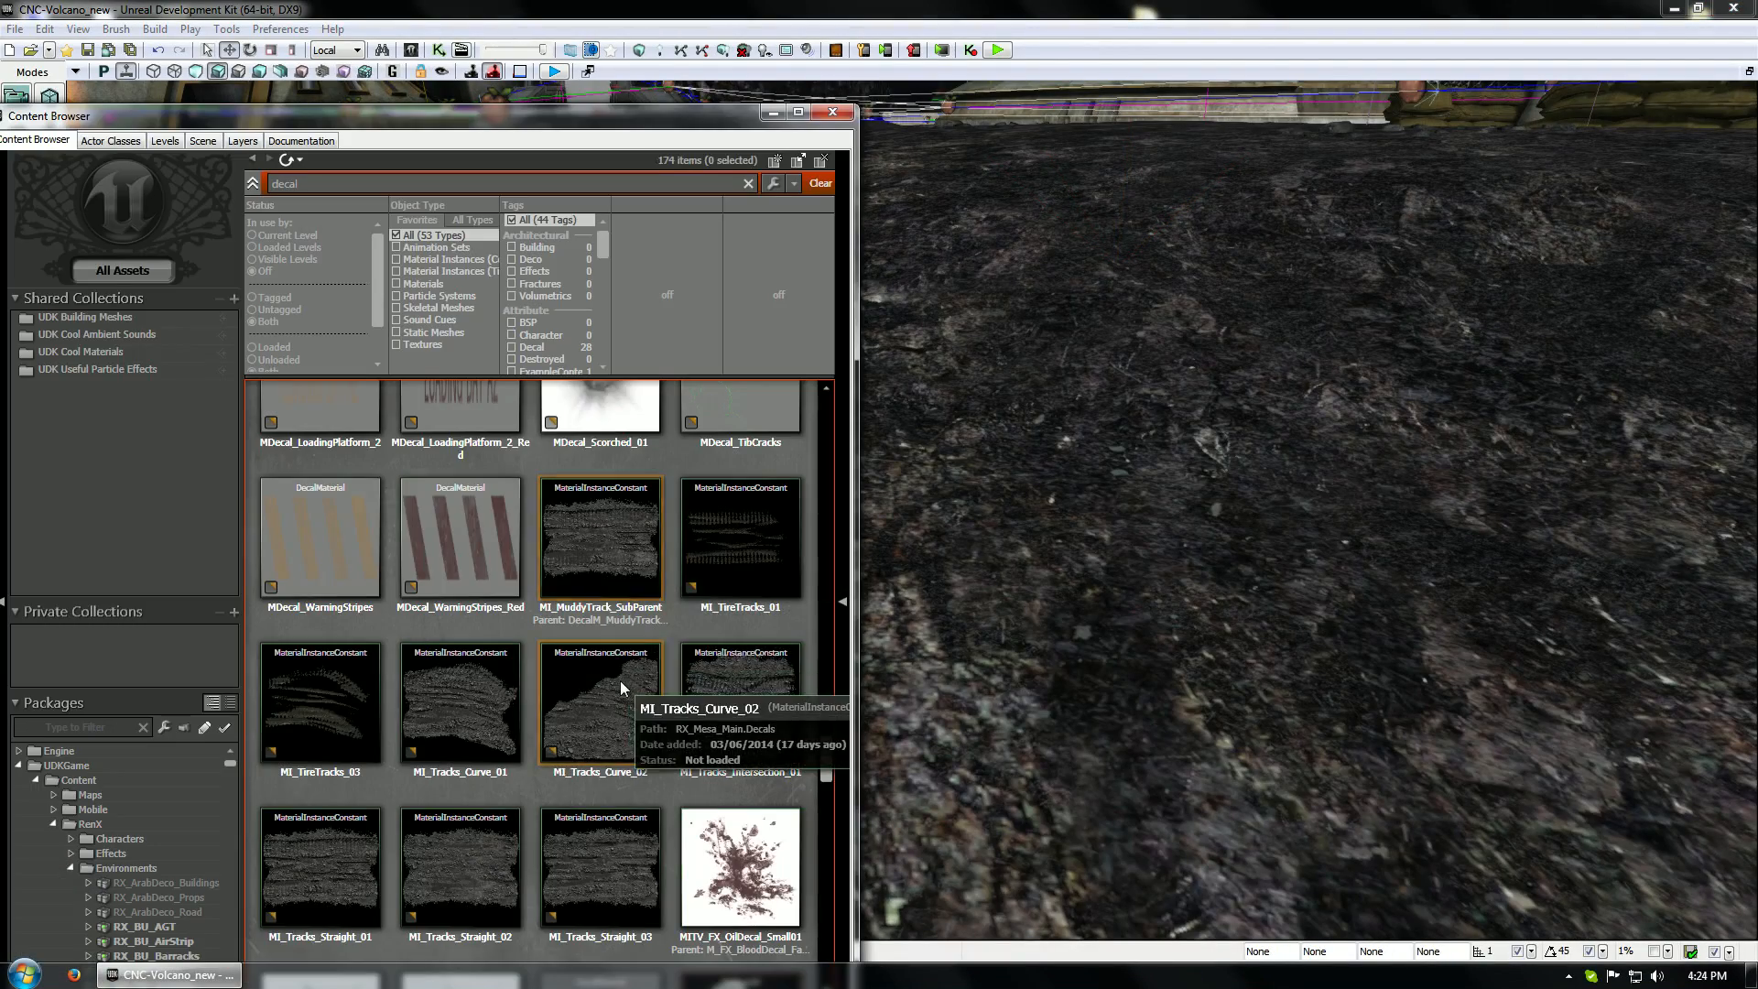
Look through the remaining decal assets down to the end of the list and preview the TX_RiverDecal_D texture
click(713, 538)
scroll(579, 685, down, 3)
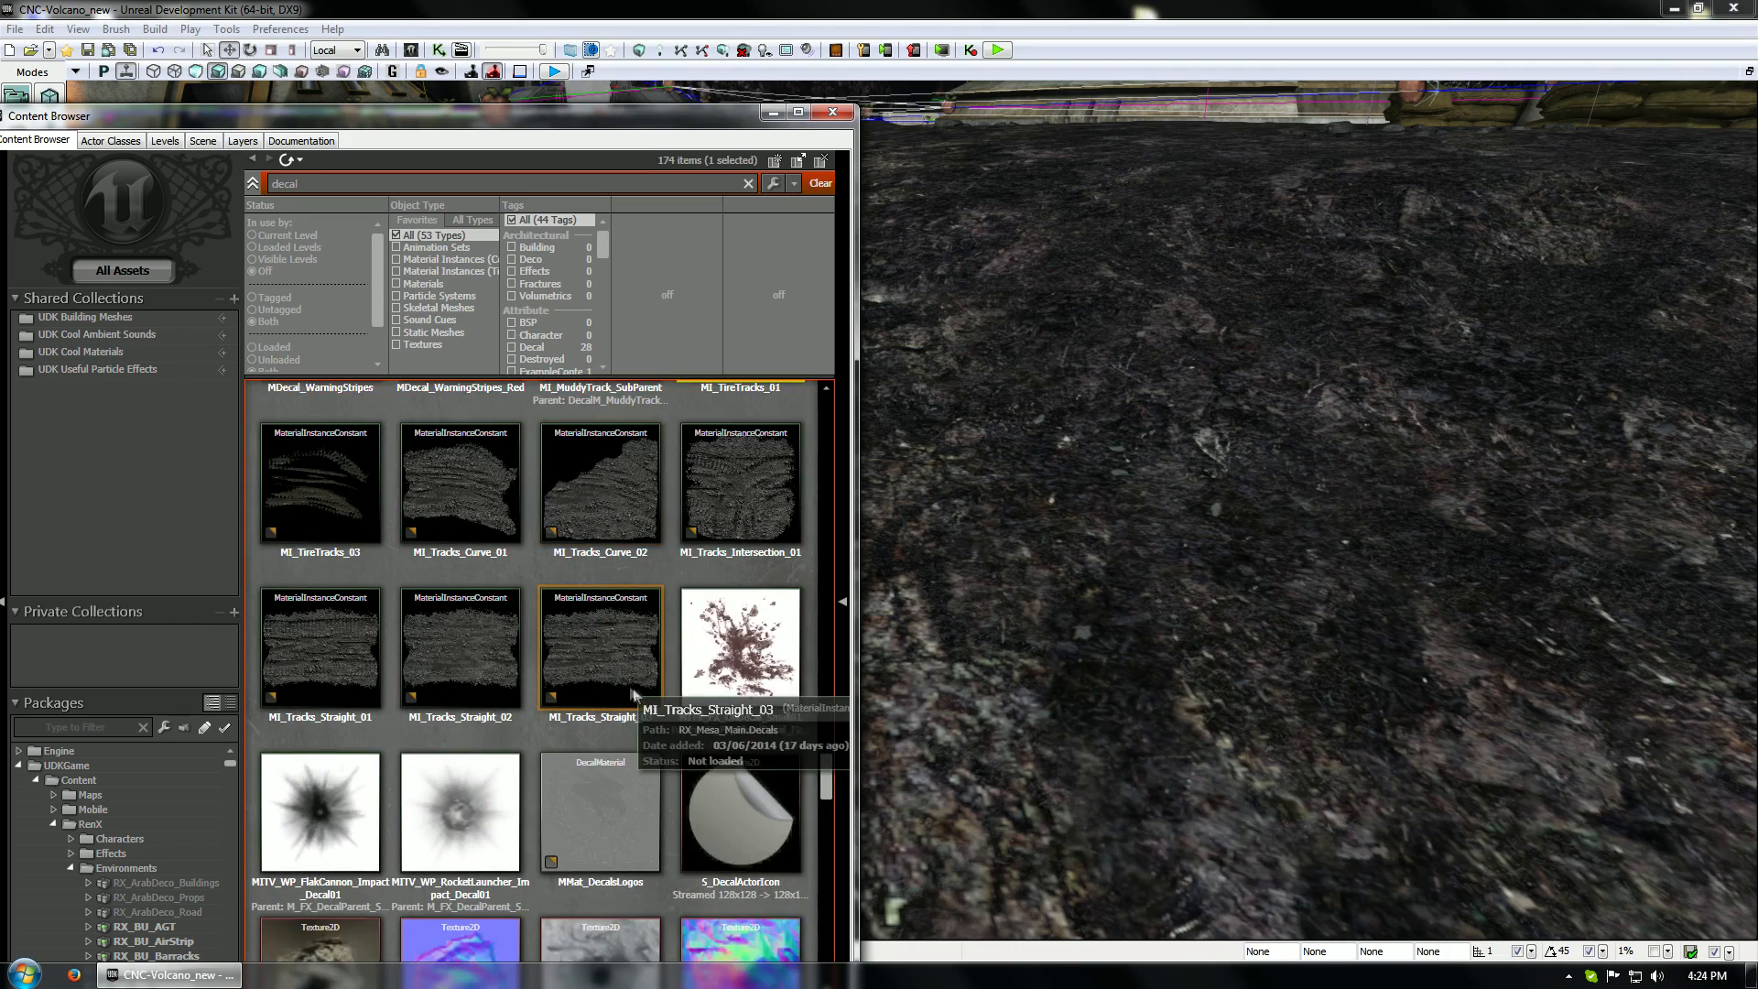
scroll(632, 693, down, 6)
scroll(665, 765, down, 10)
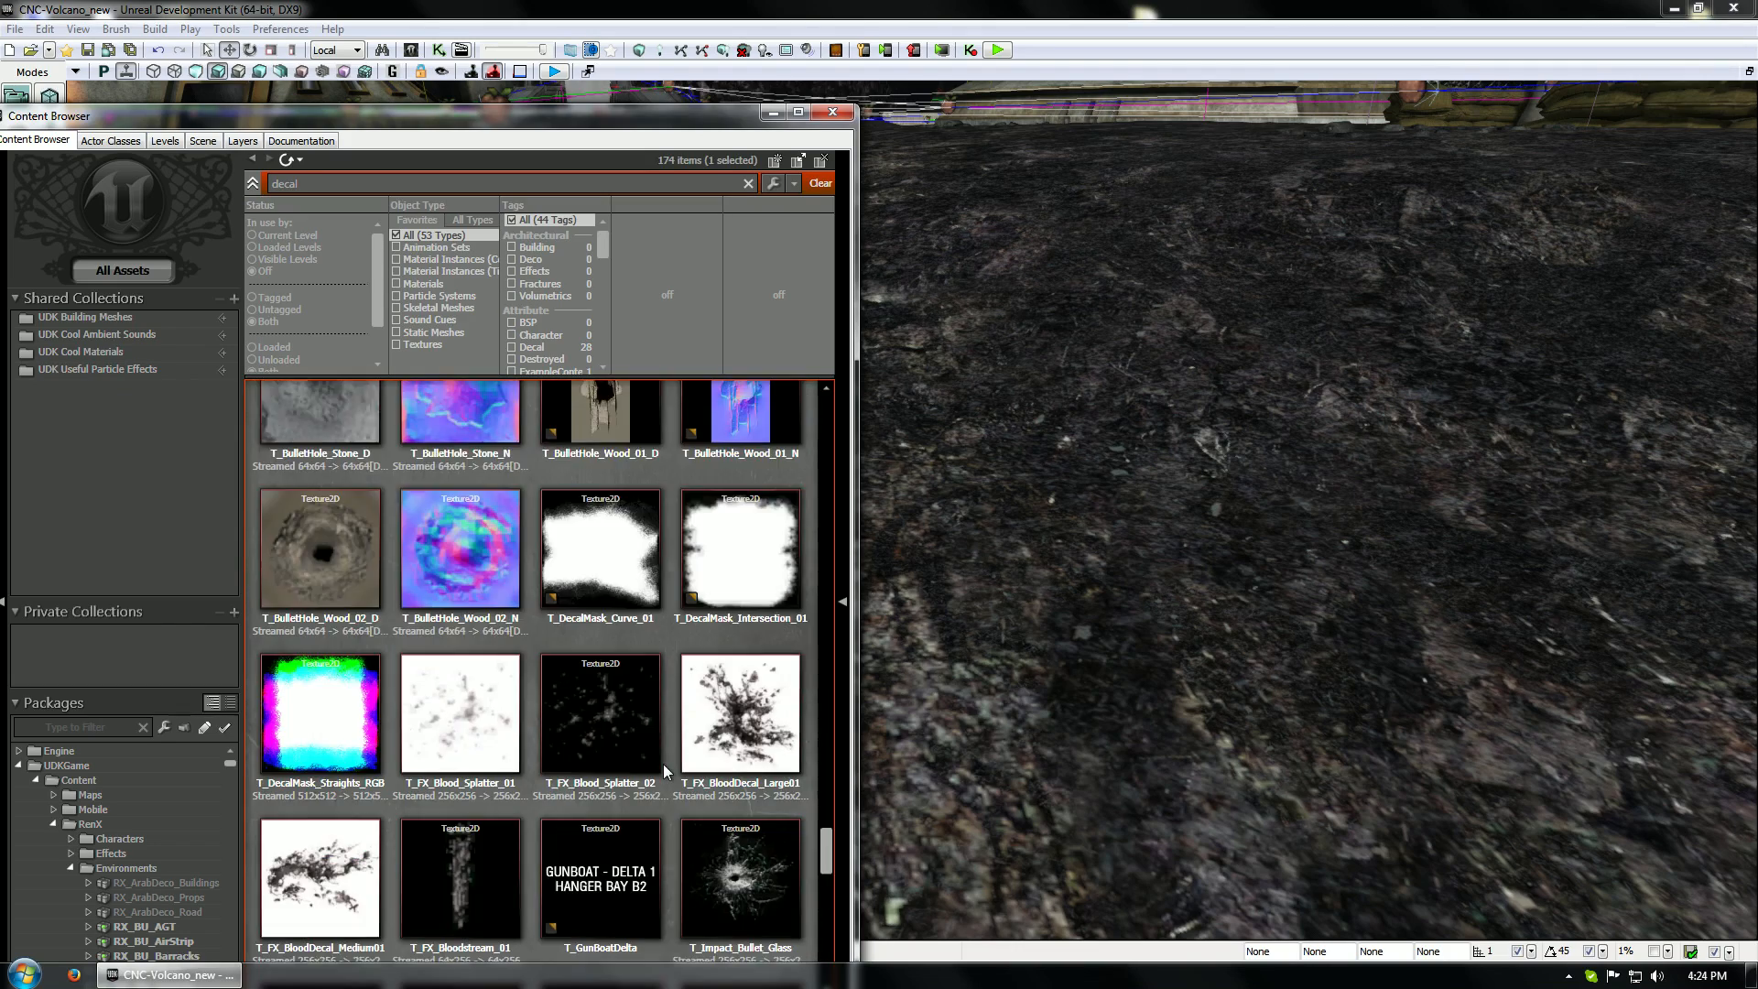
scroll(657, 758, down, 10)
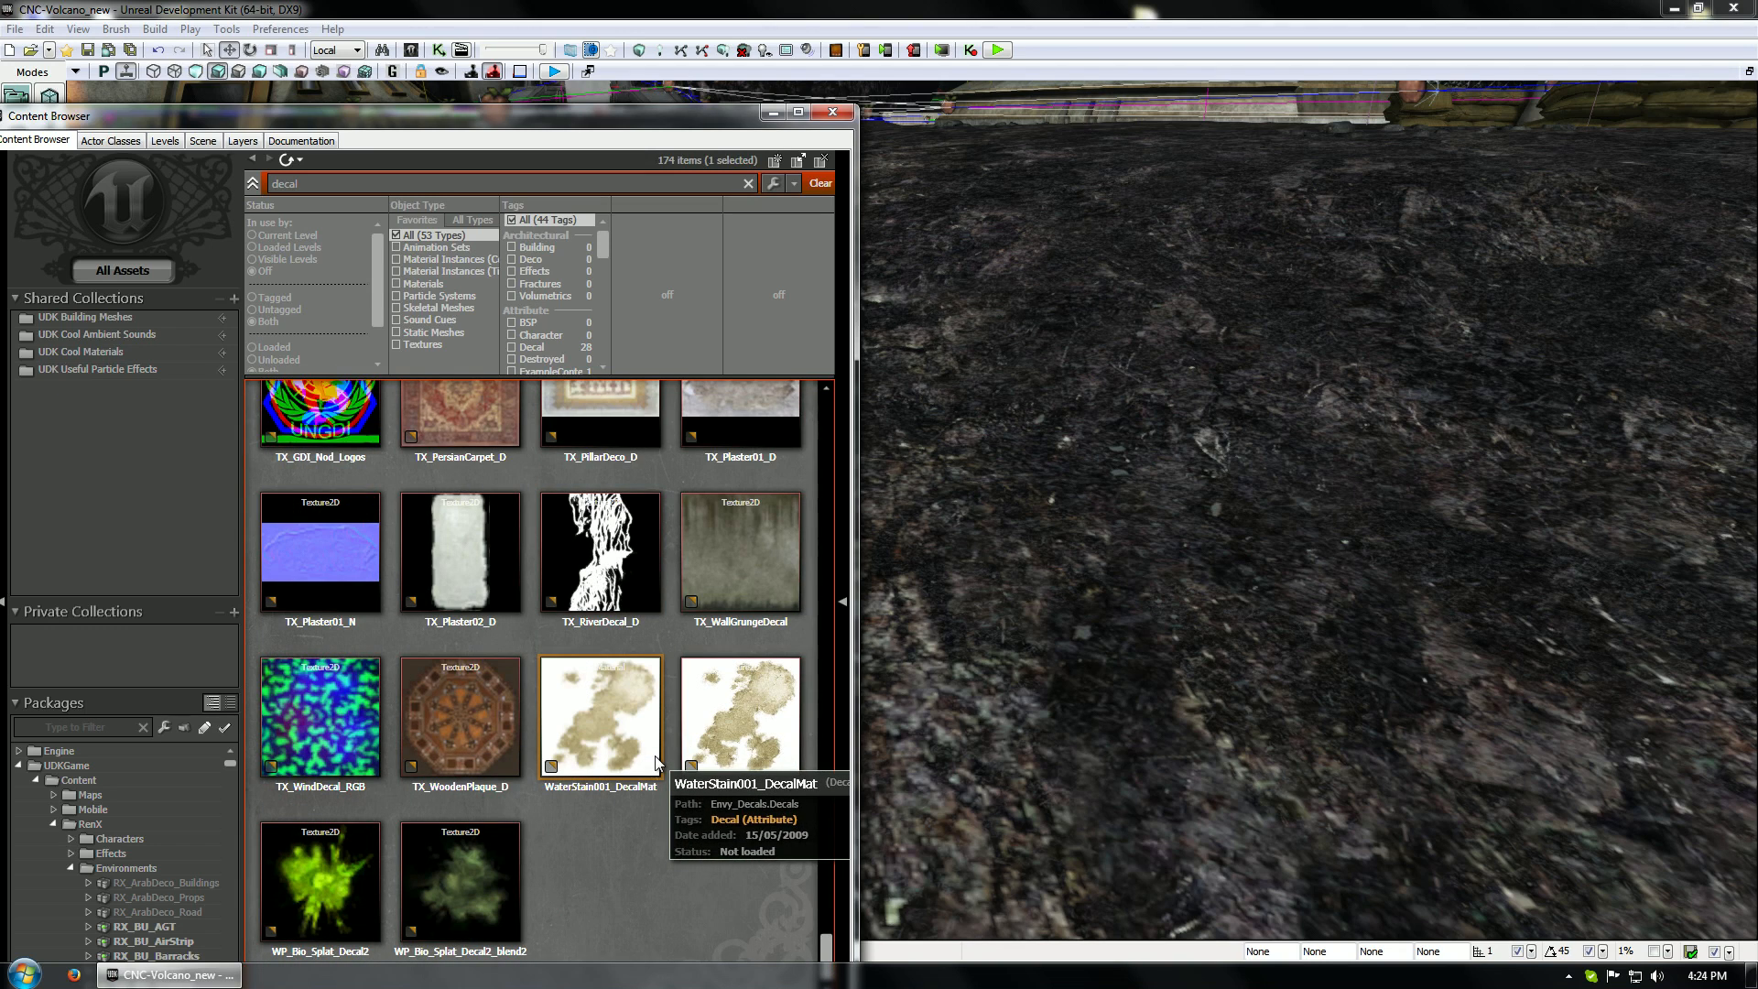
click(629, 554)
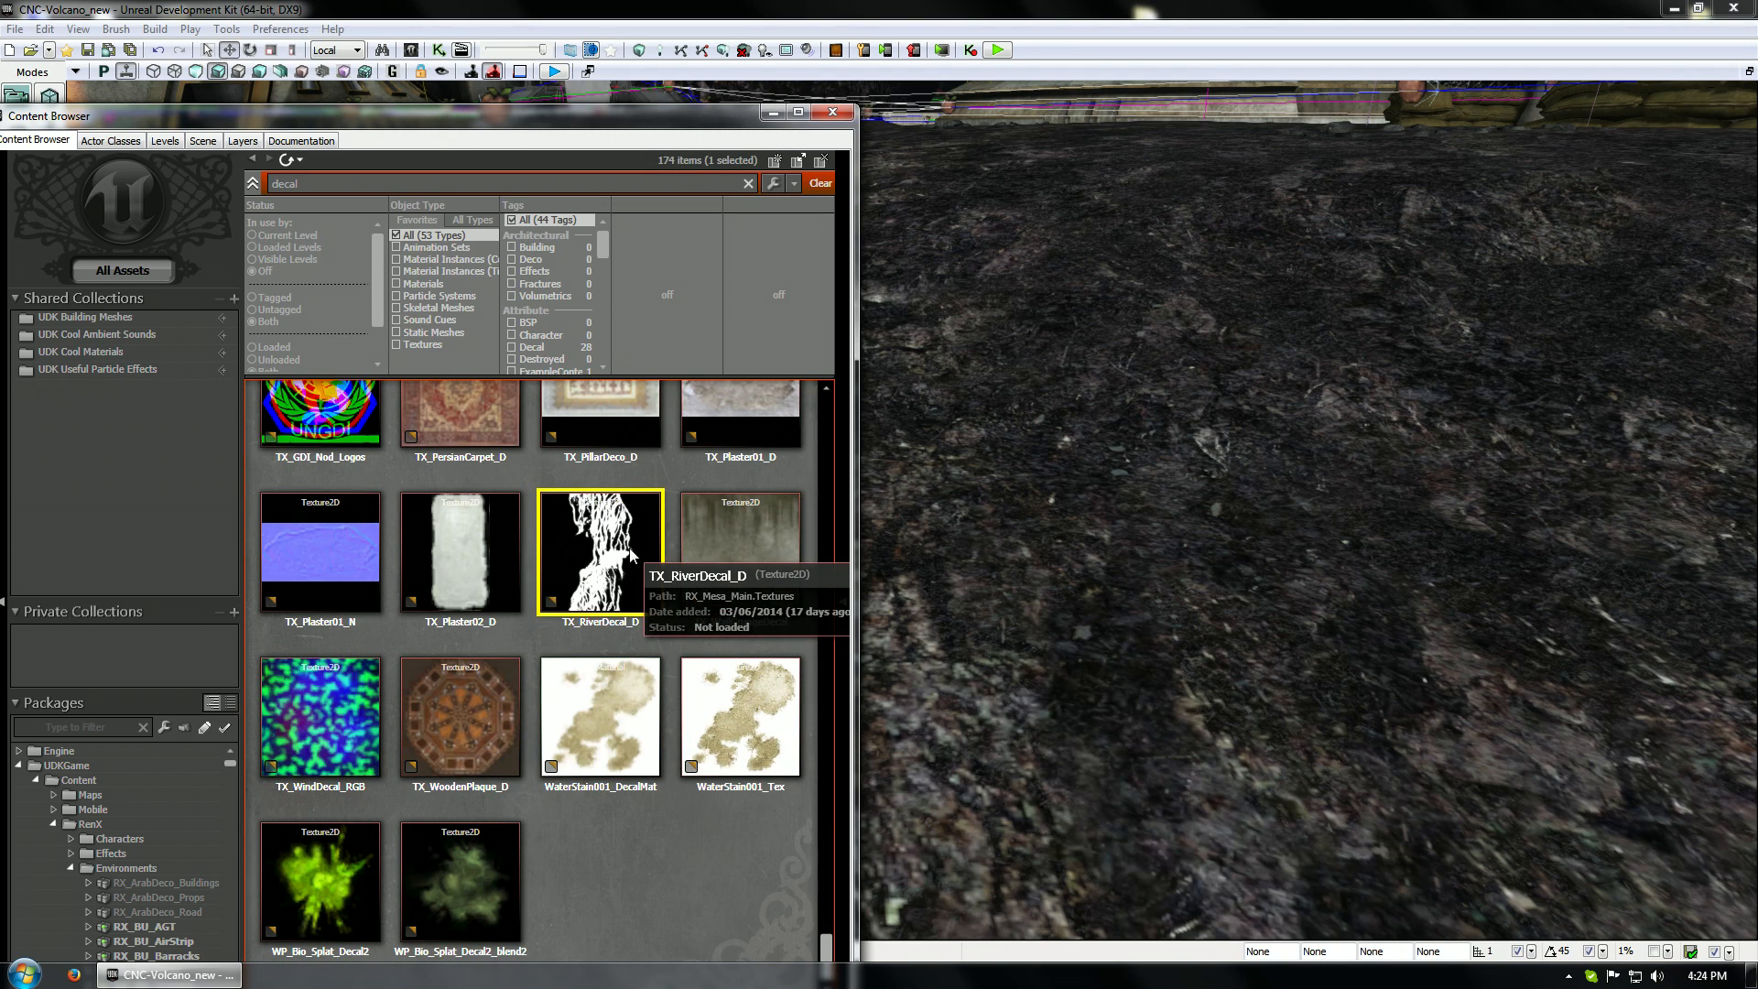
double_click(550, 575)
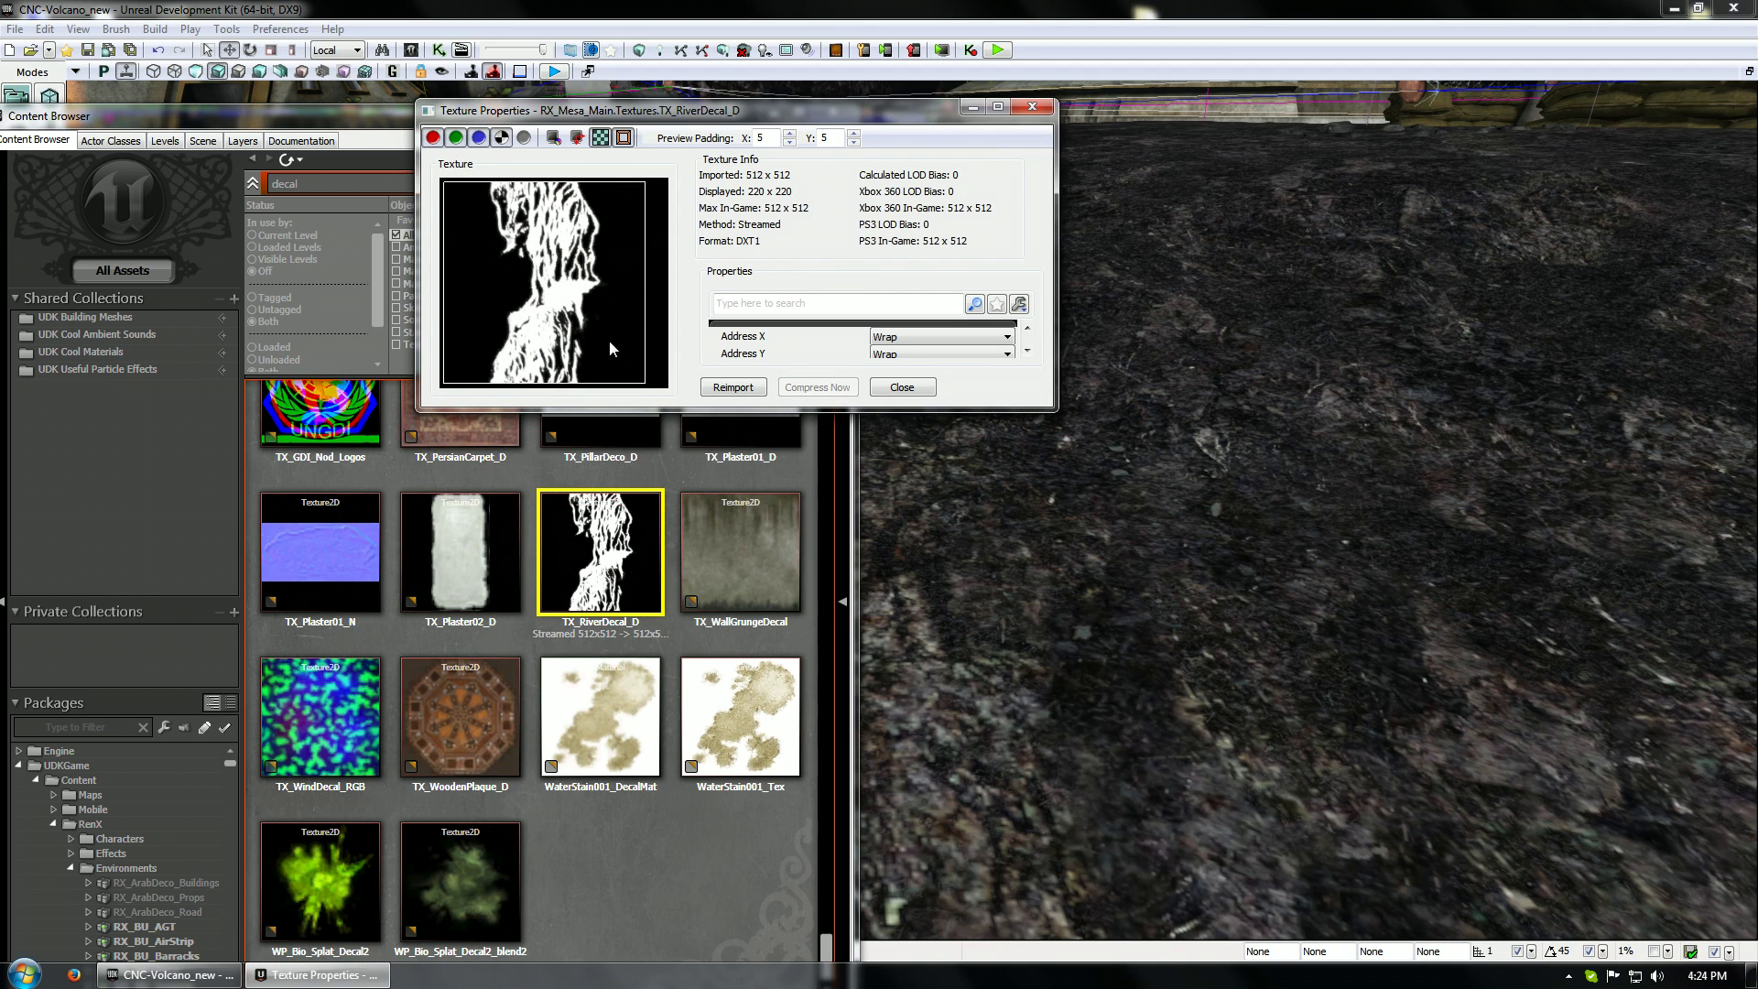
click(911, 389)
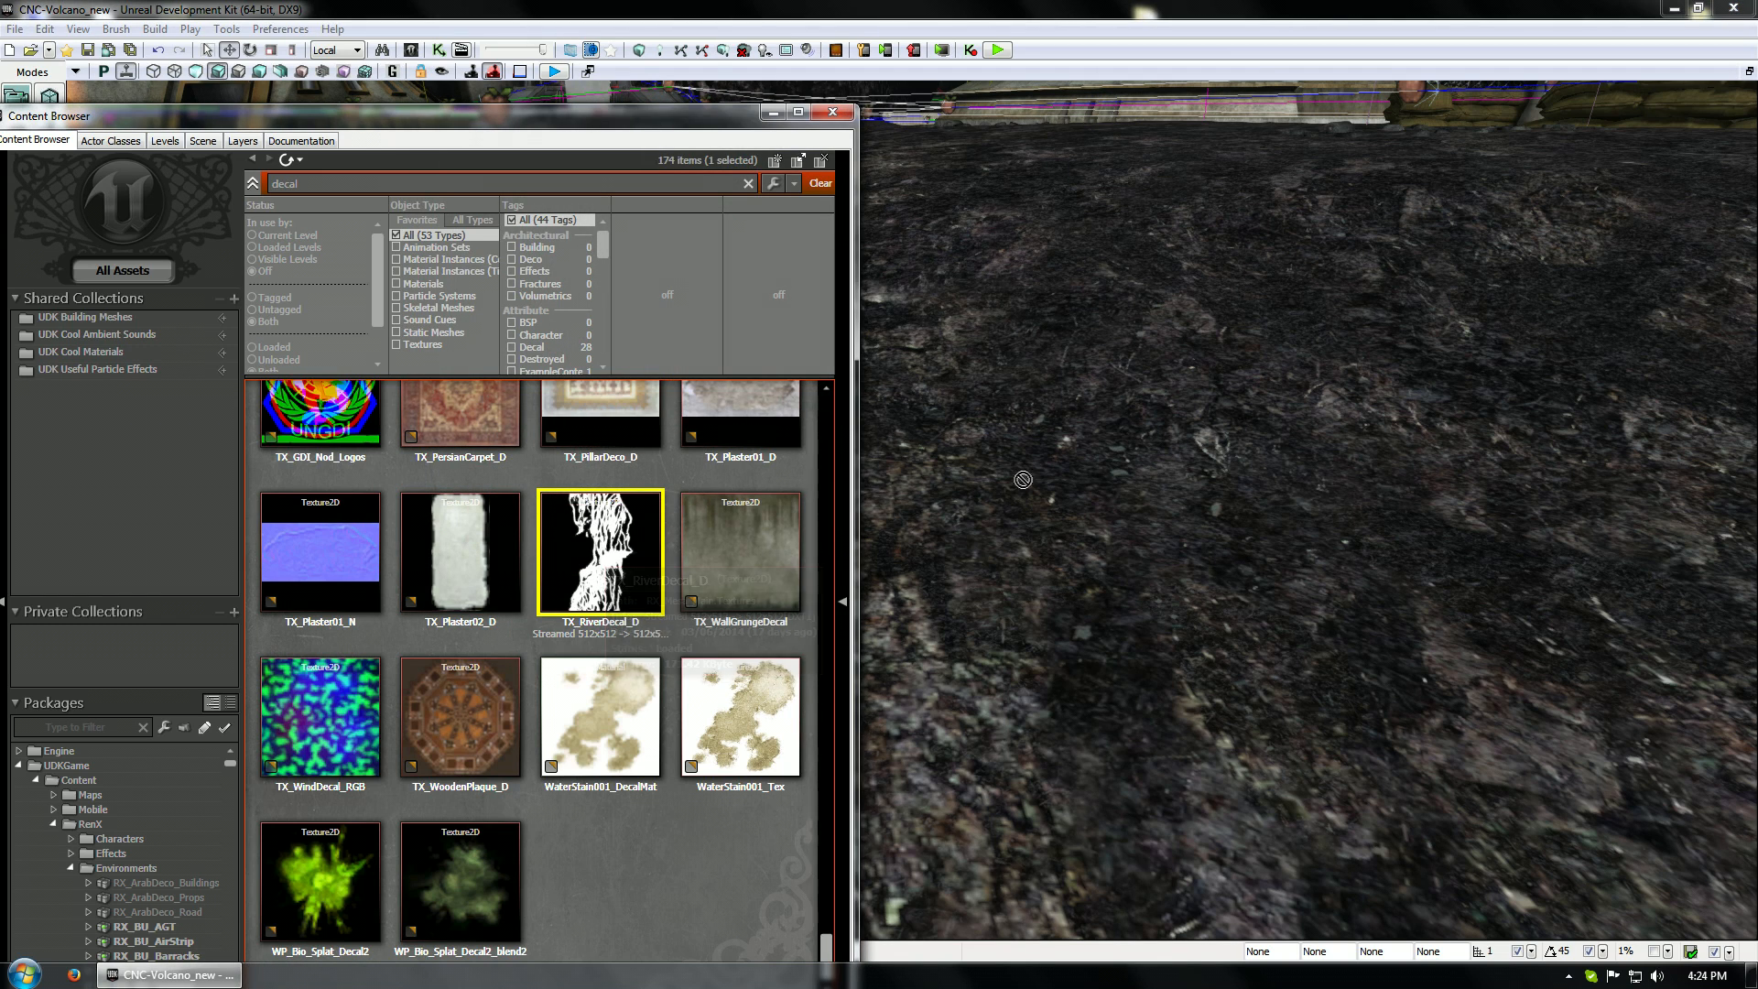
Go back to the muddy track materials and briefly preview MI_MuddyTrack_SubParent in the Material Instance Editor
scroll(563, 546, up, 2)
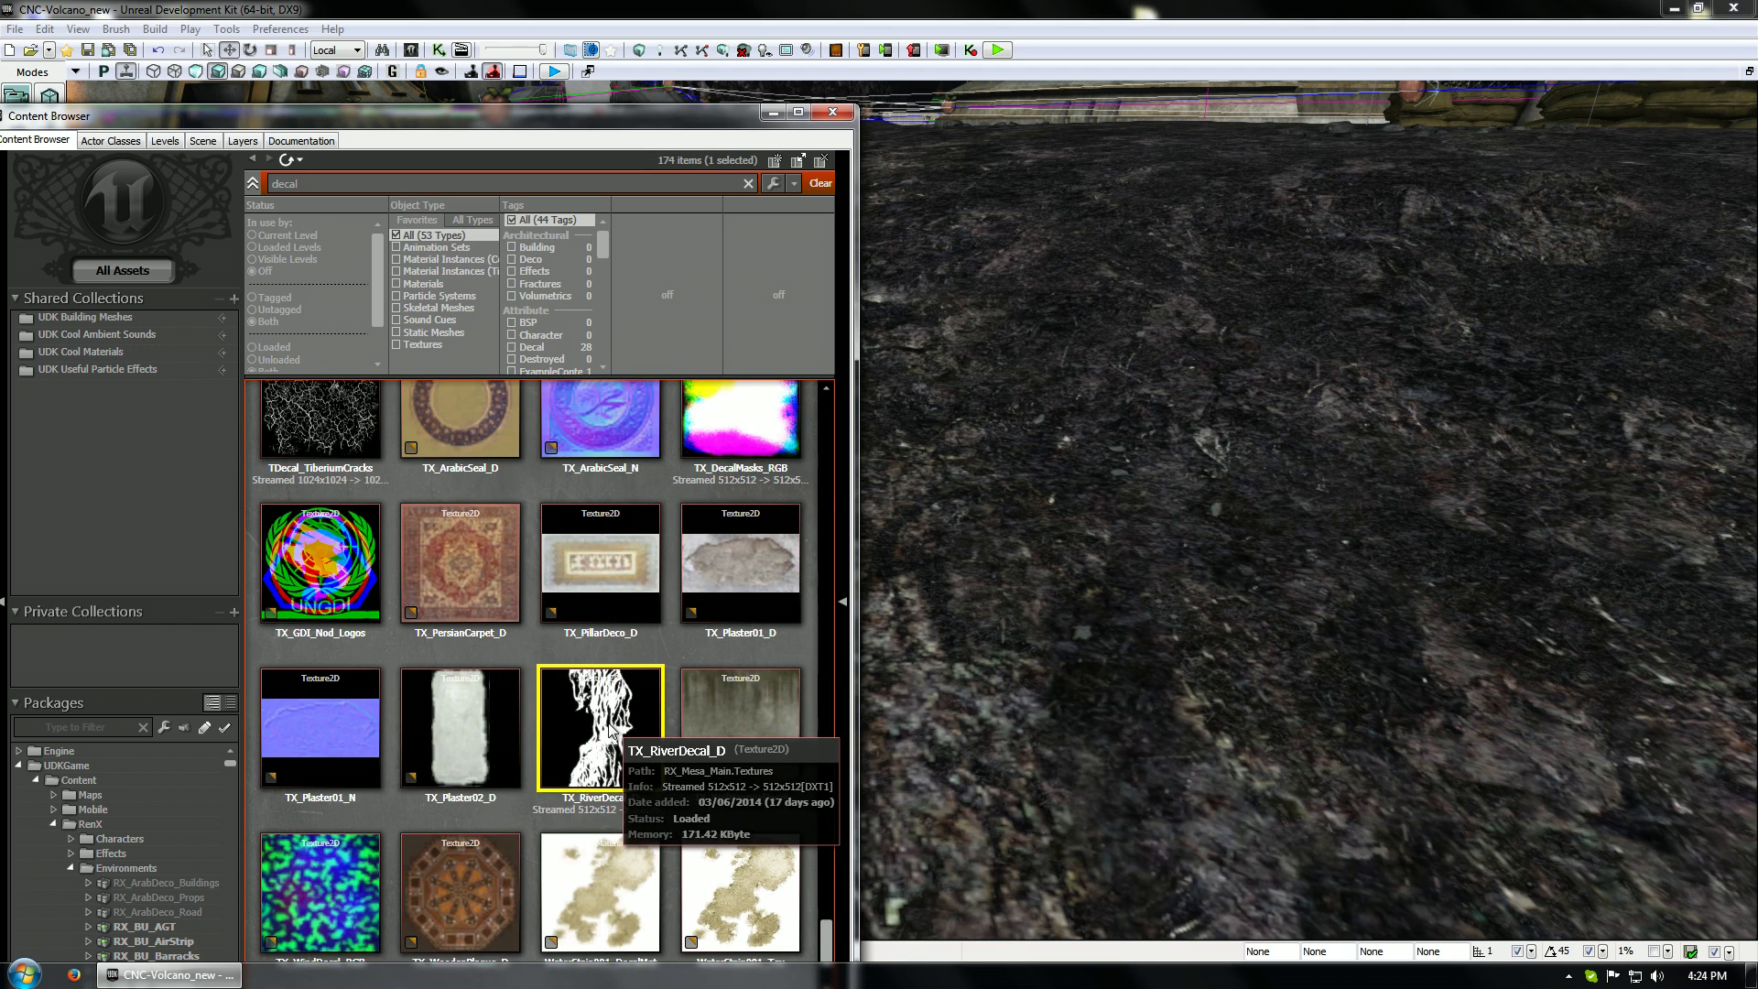
scroll(634, 745, up, 2)
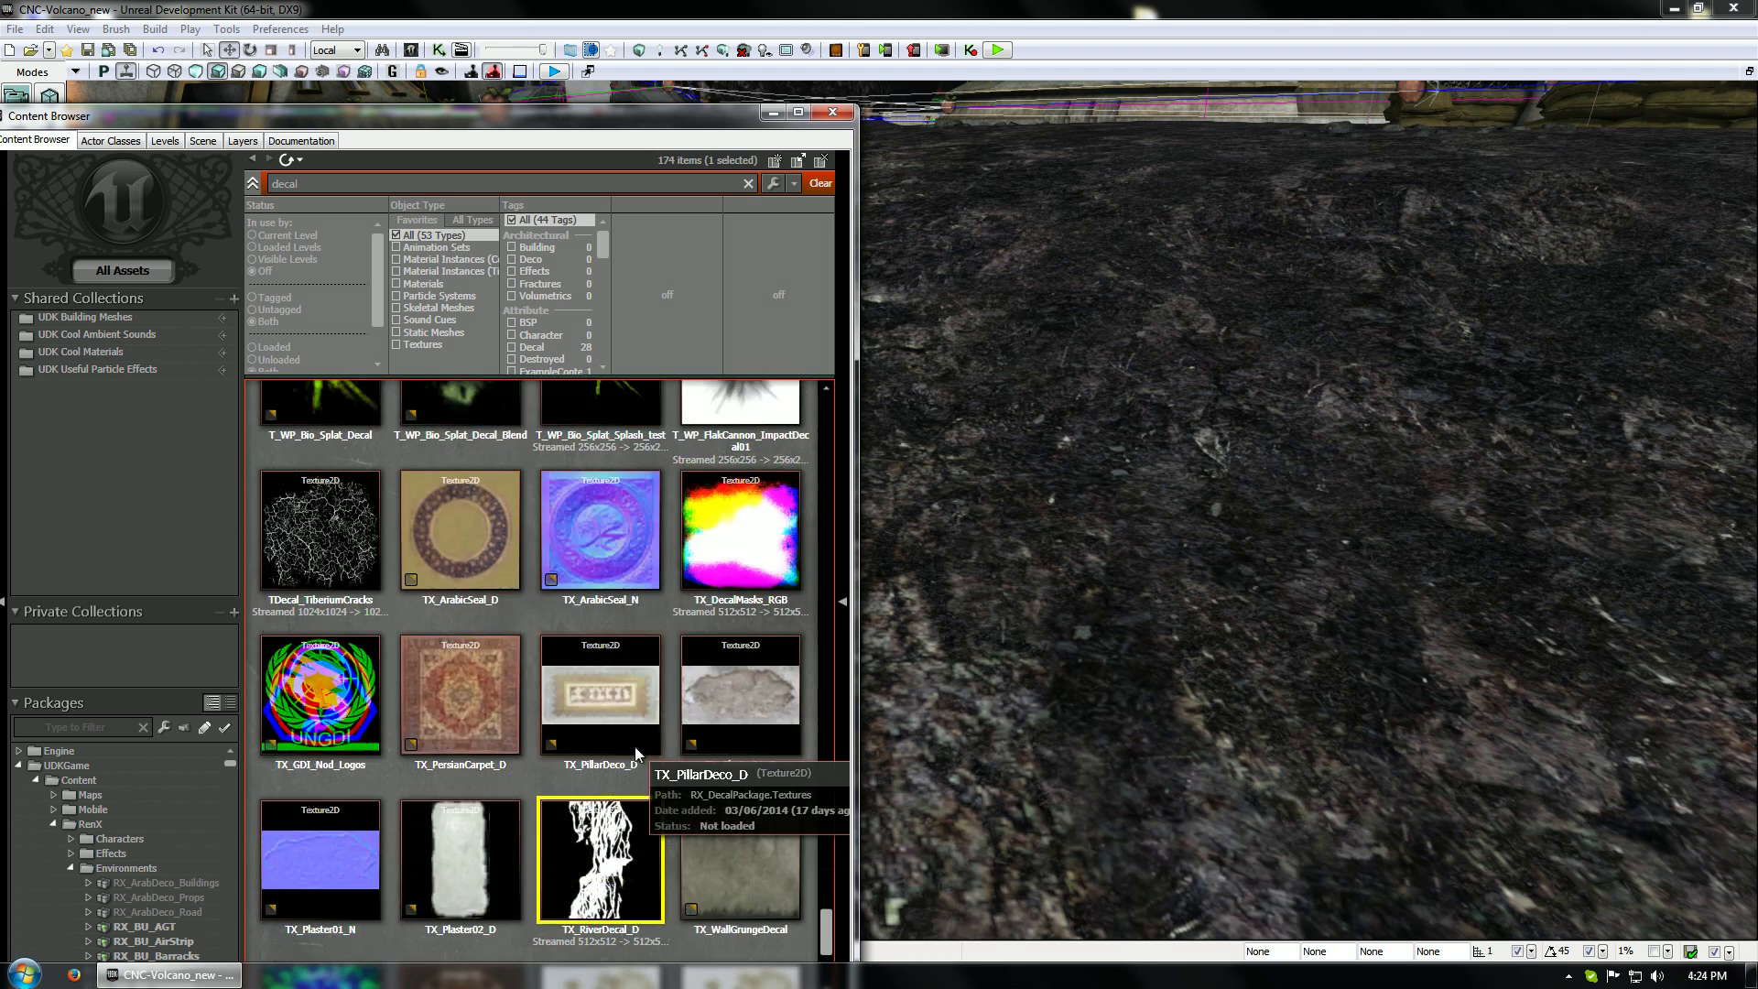
scroll(596, 727, up, 8)
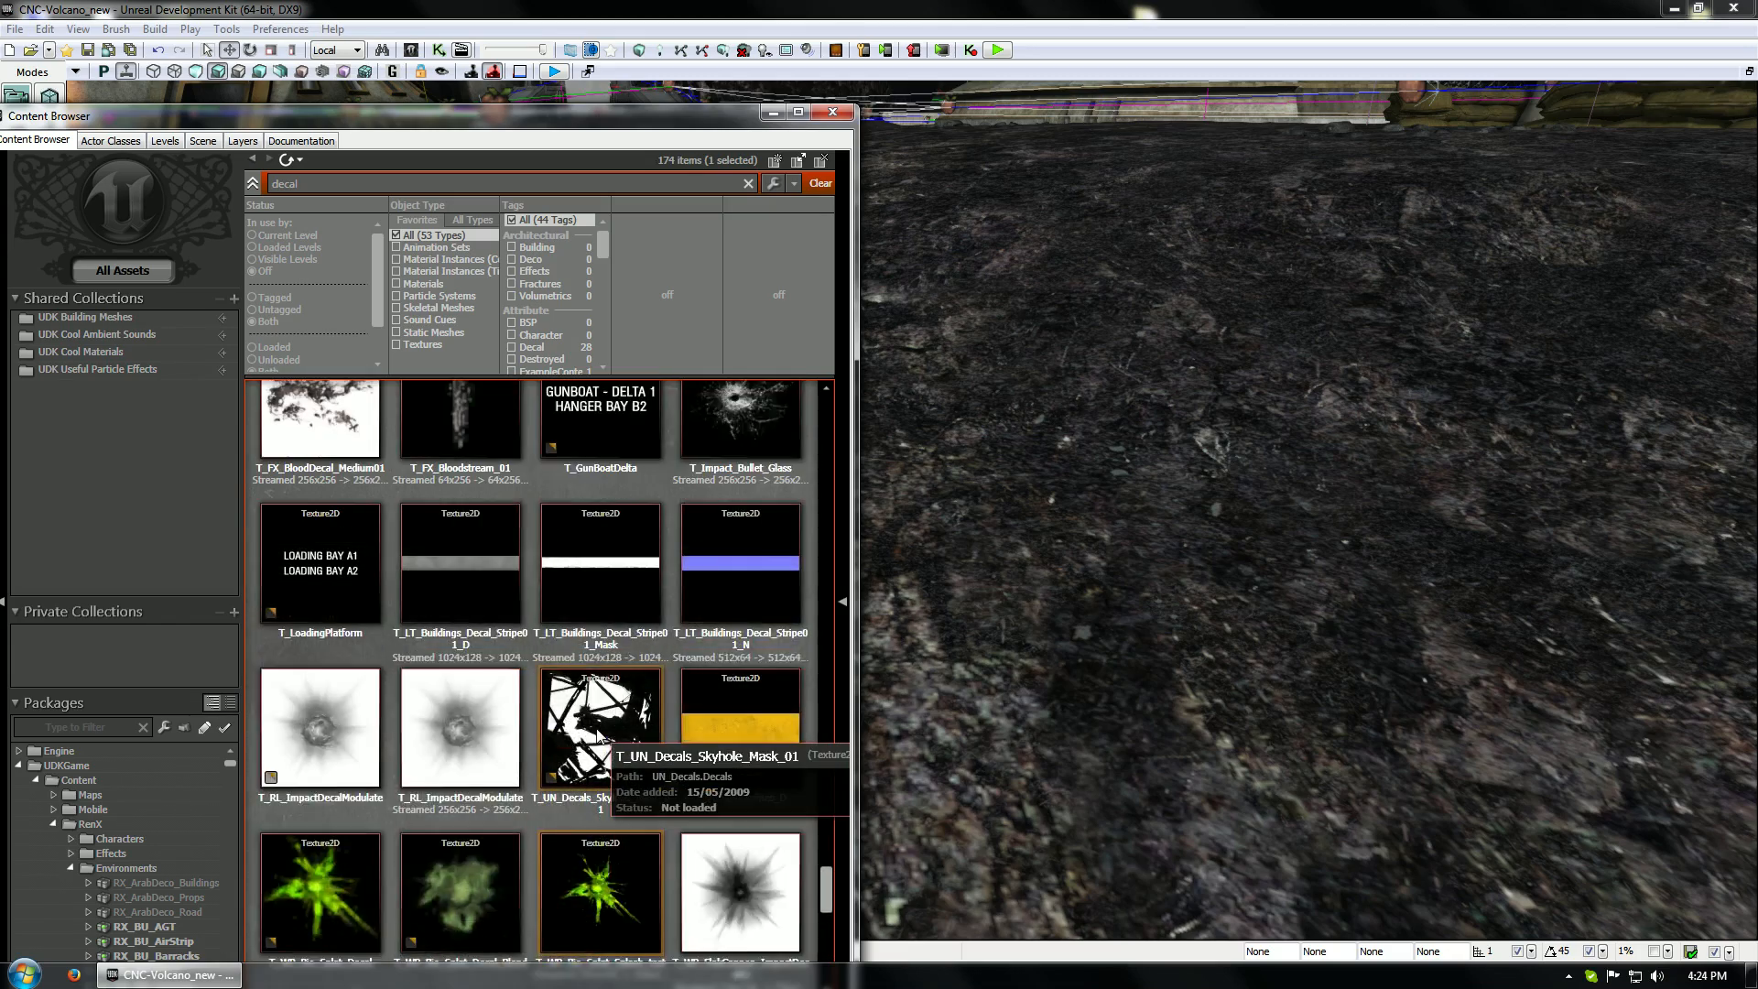
scroll(595, 728, up, 6)
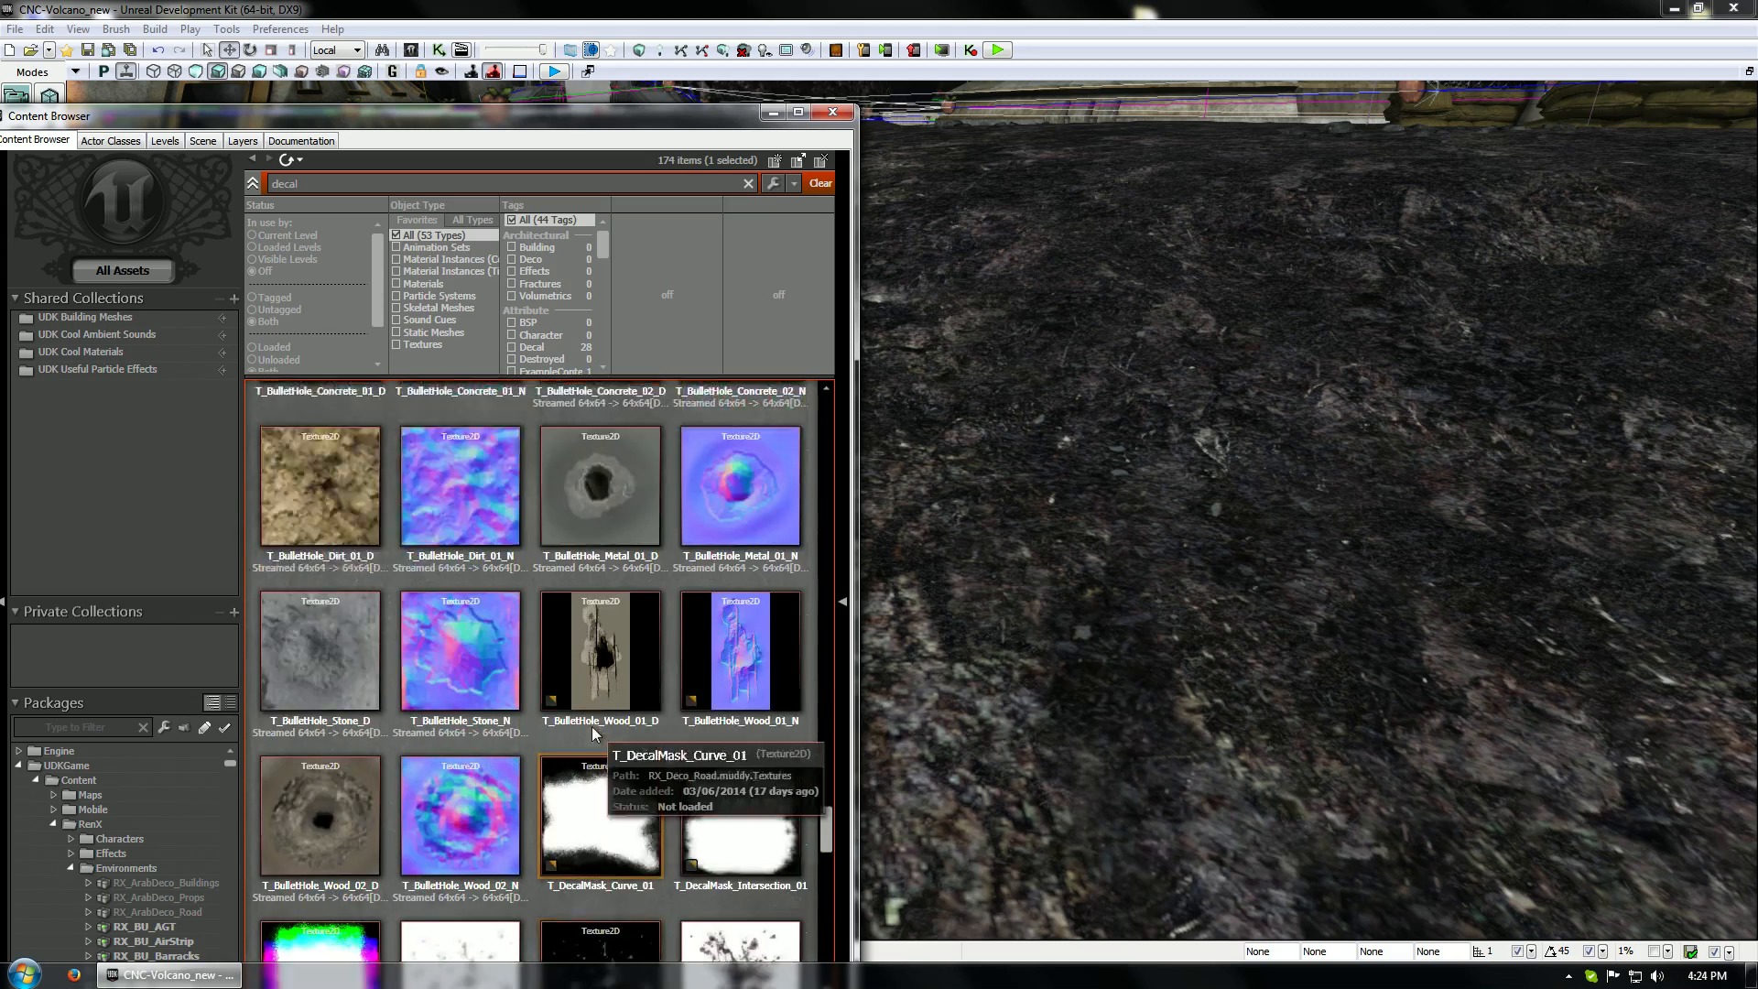
scroll(590, 726, up, 6)
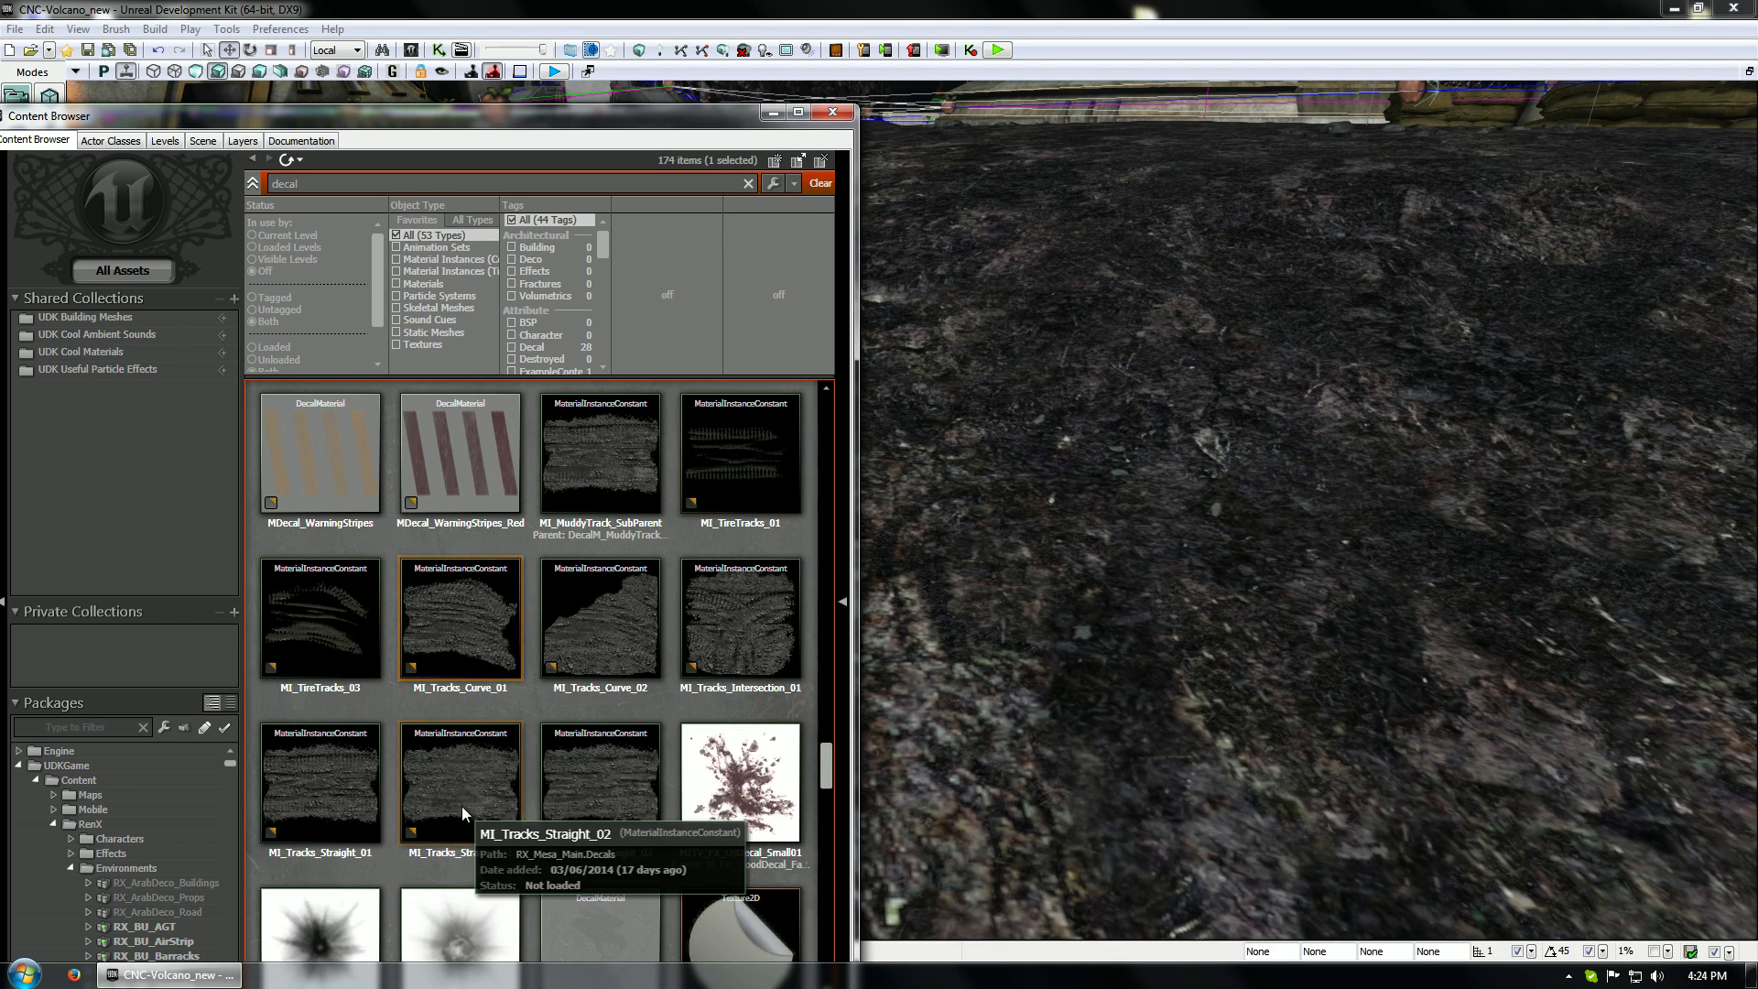
double_click(585, 443)
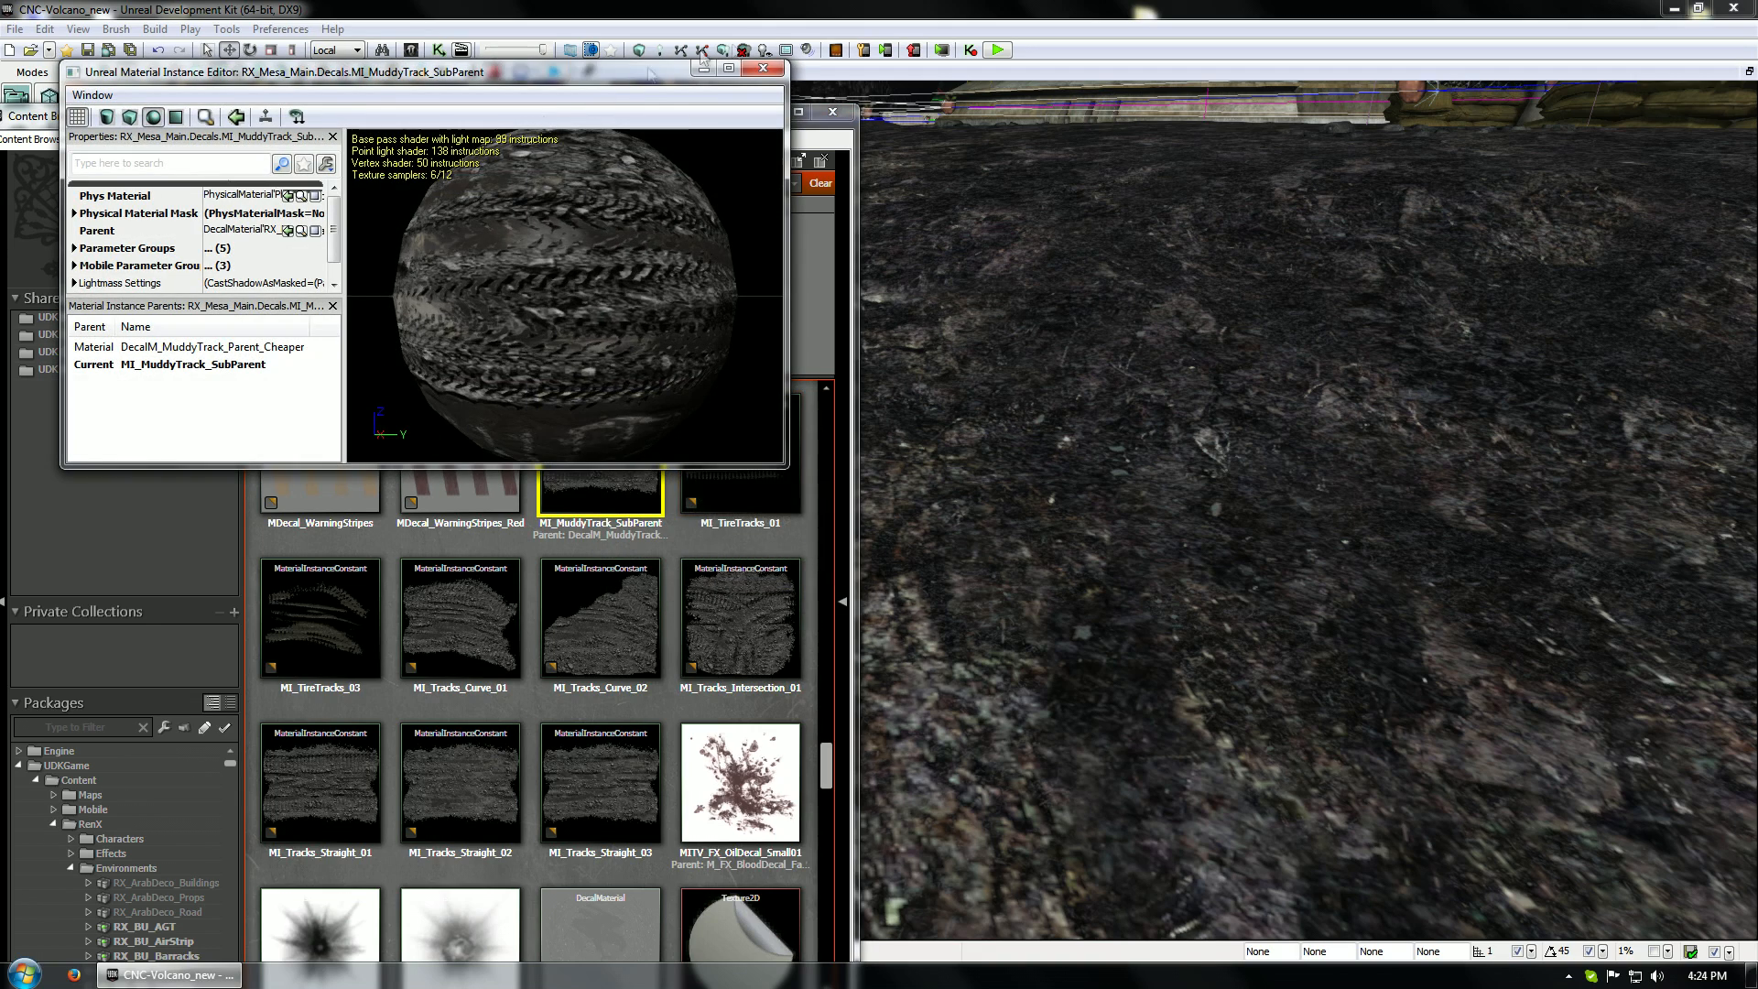
click(764, 68)
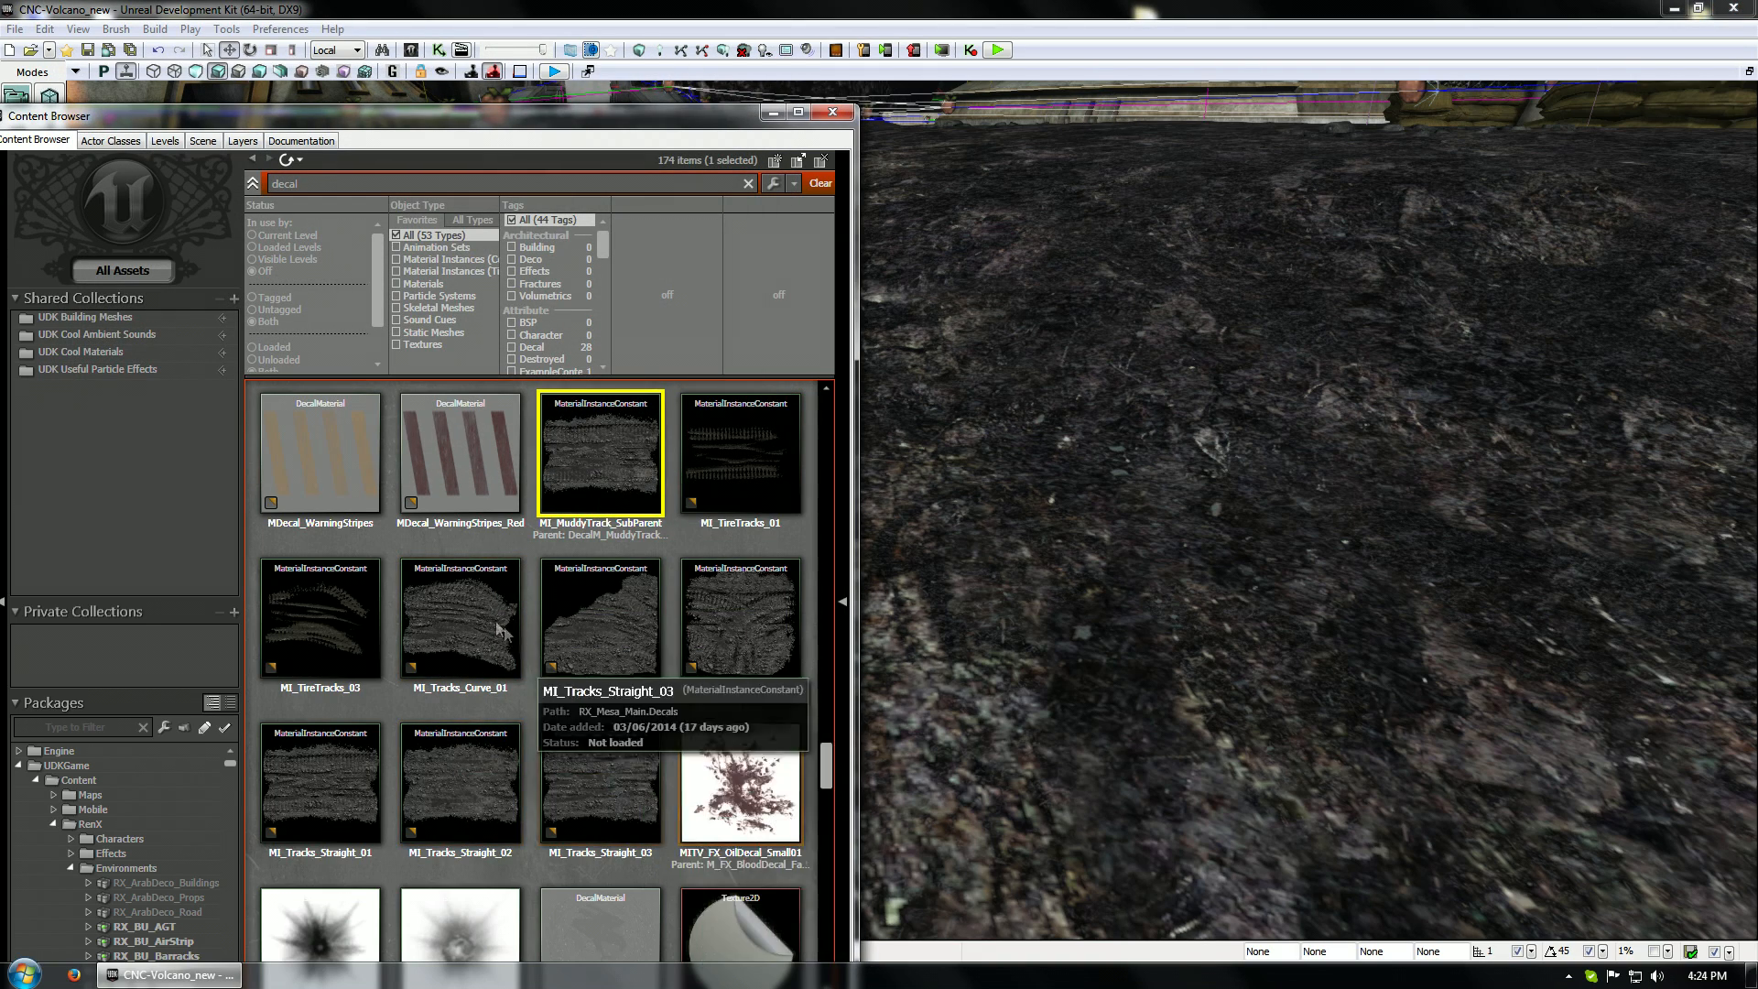
Open MI_MuddyTrack_SubParent in a maximized Material Instance Editor with its Parameter Groups expanded and more room for the properties
scroll(595, 632, up, 2)
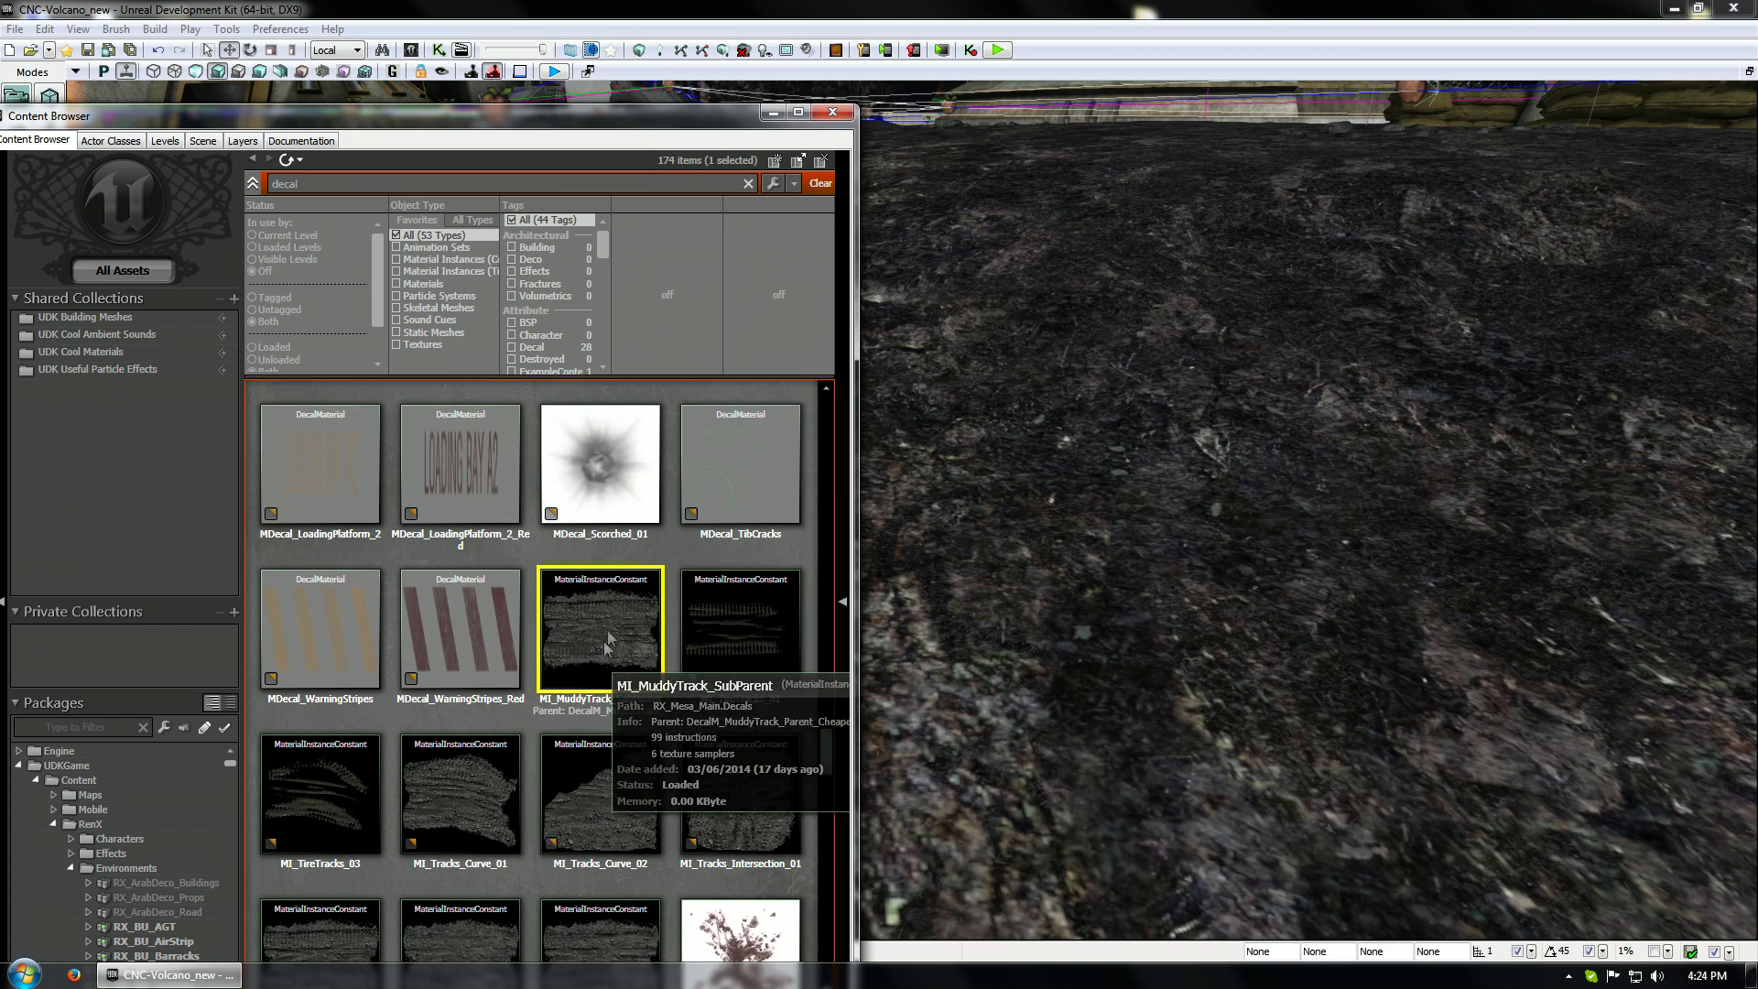
double_click(599, 612)
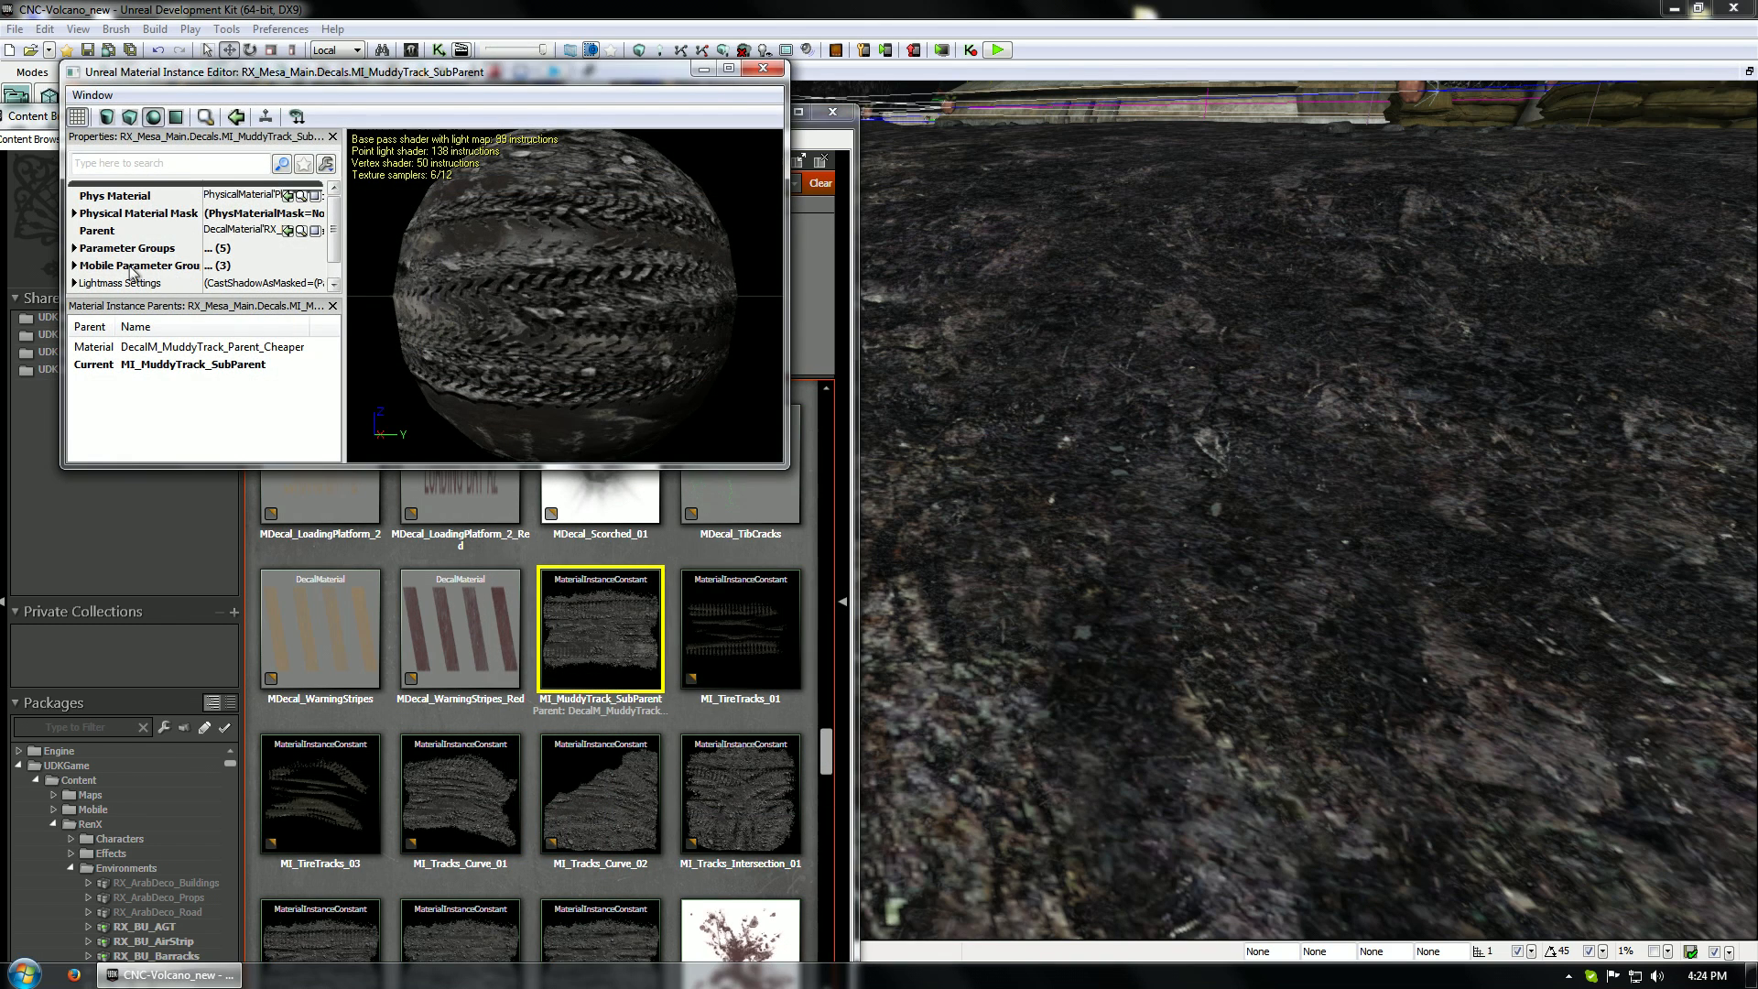
click(74, 215)
click(74, 214)
click(74, 248)
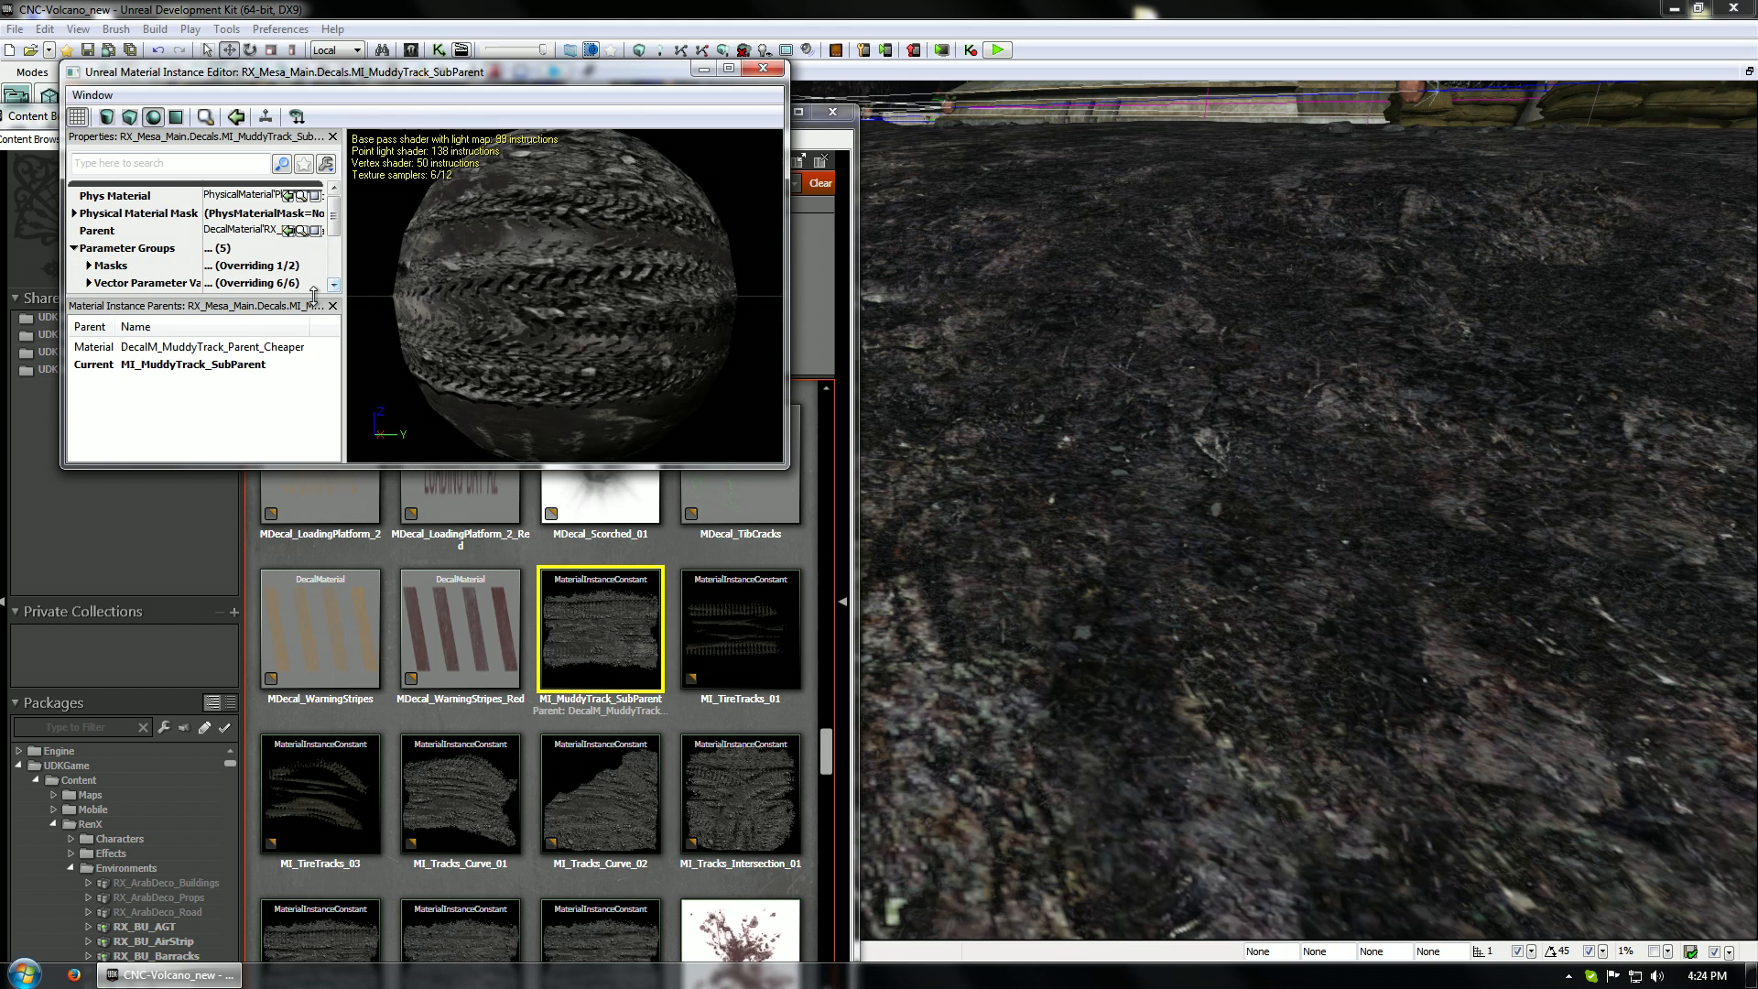
drag(313, 293, 313, 435)
double_click(437, 72)
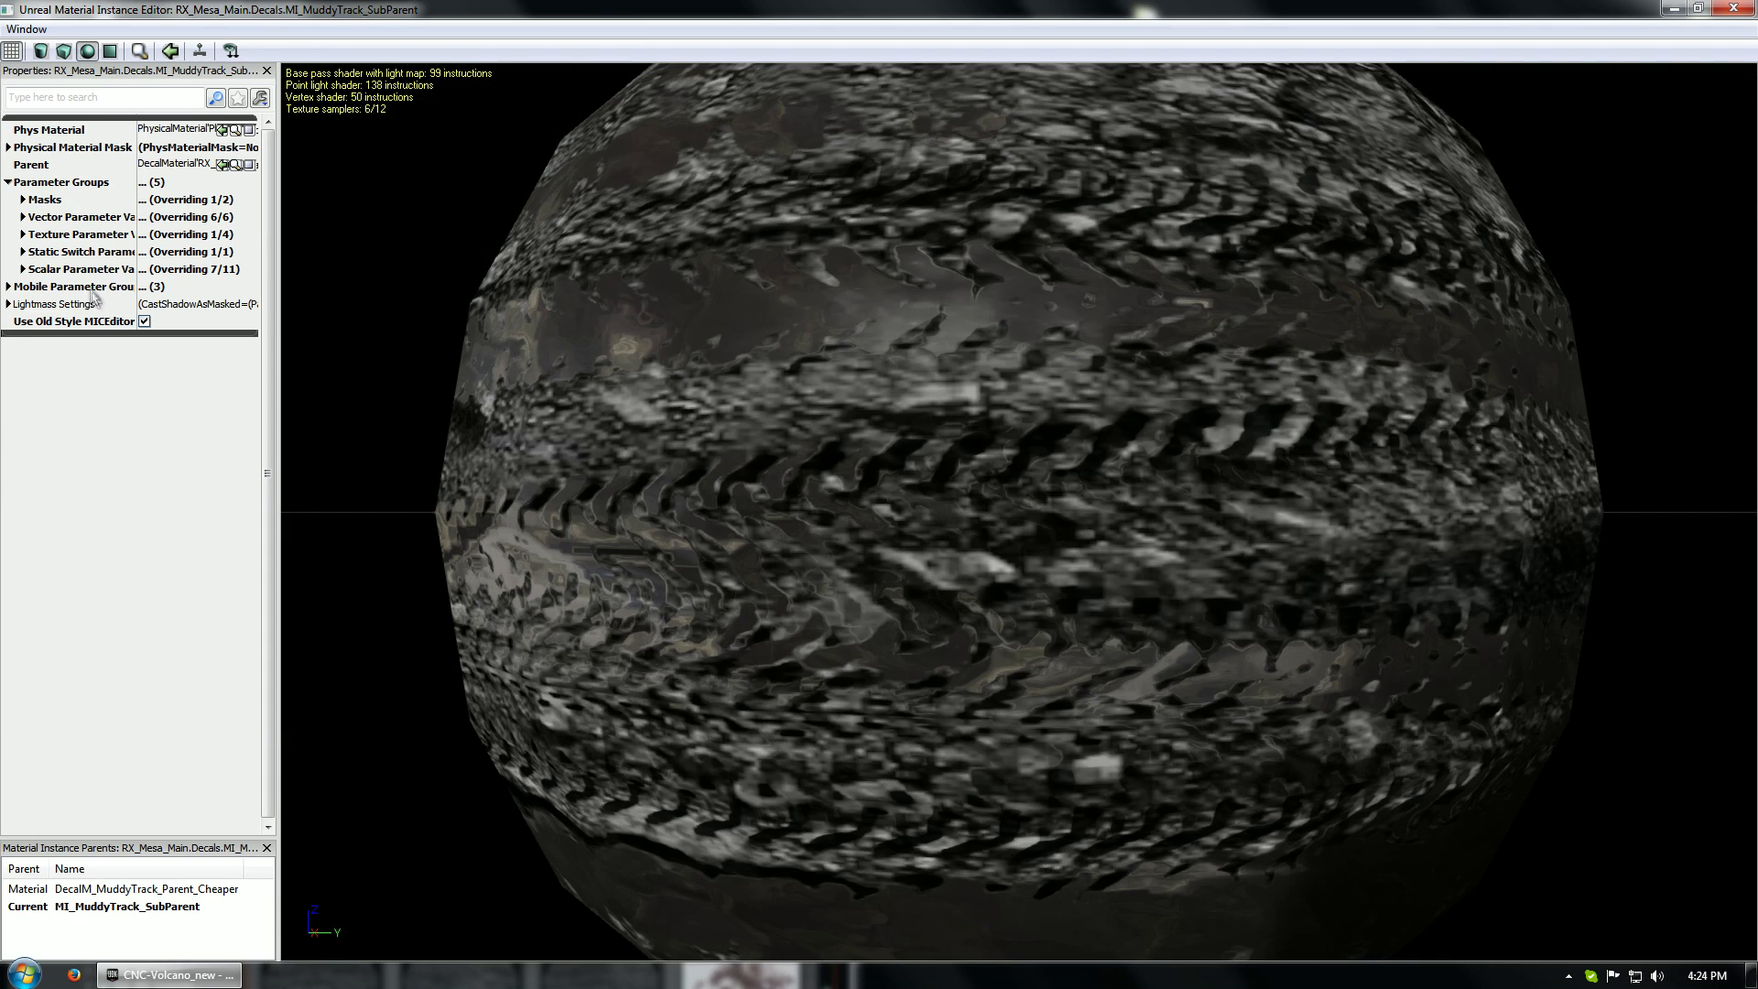
Expand the Masks, Vector, Static Switch and Scalar parameter groups of the muddy track material instance
click(23, 268)
click(23, 251)
click(23, 216)
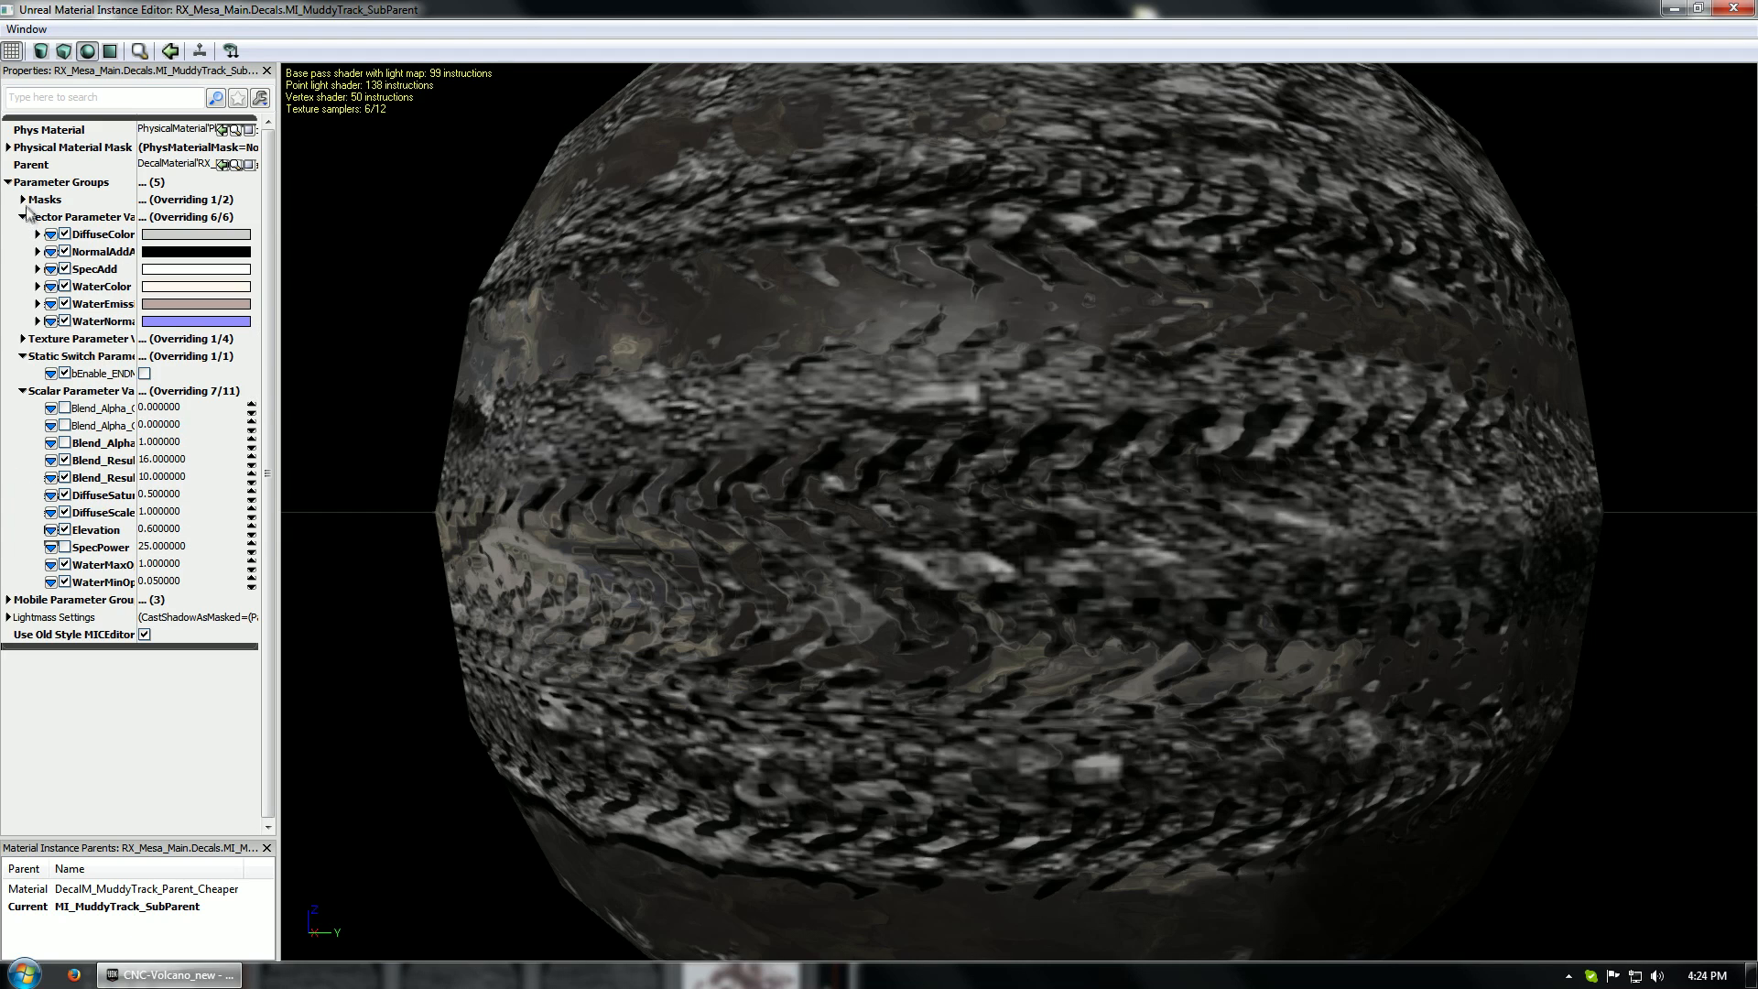
click(23, 198)
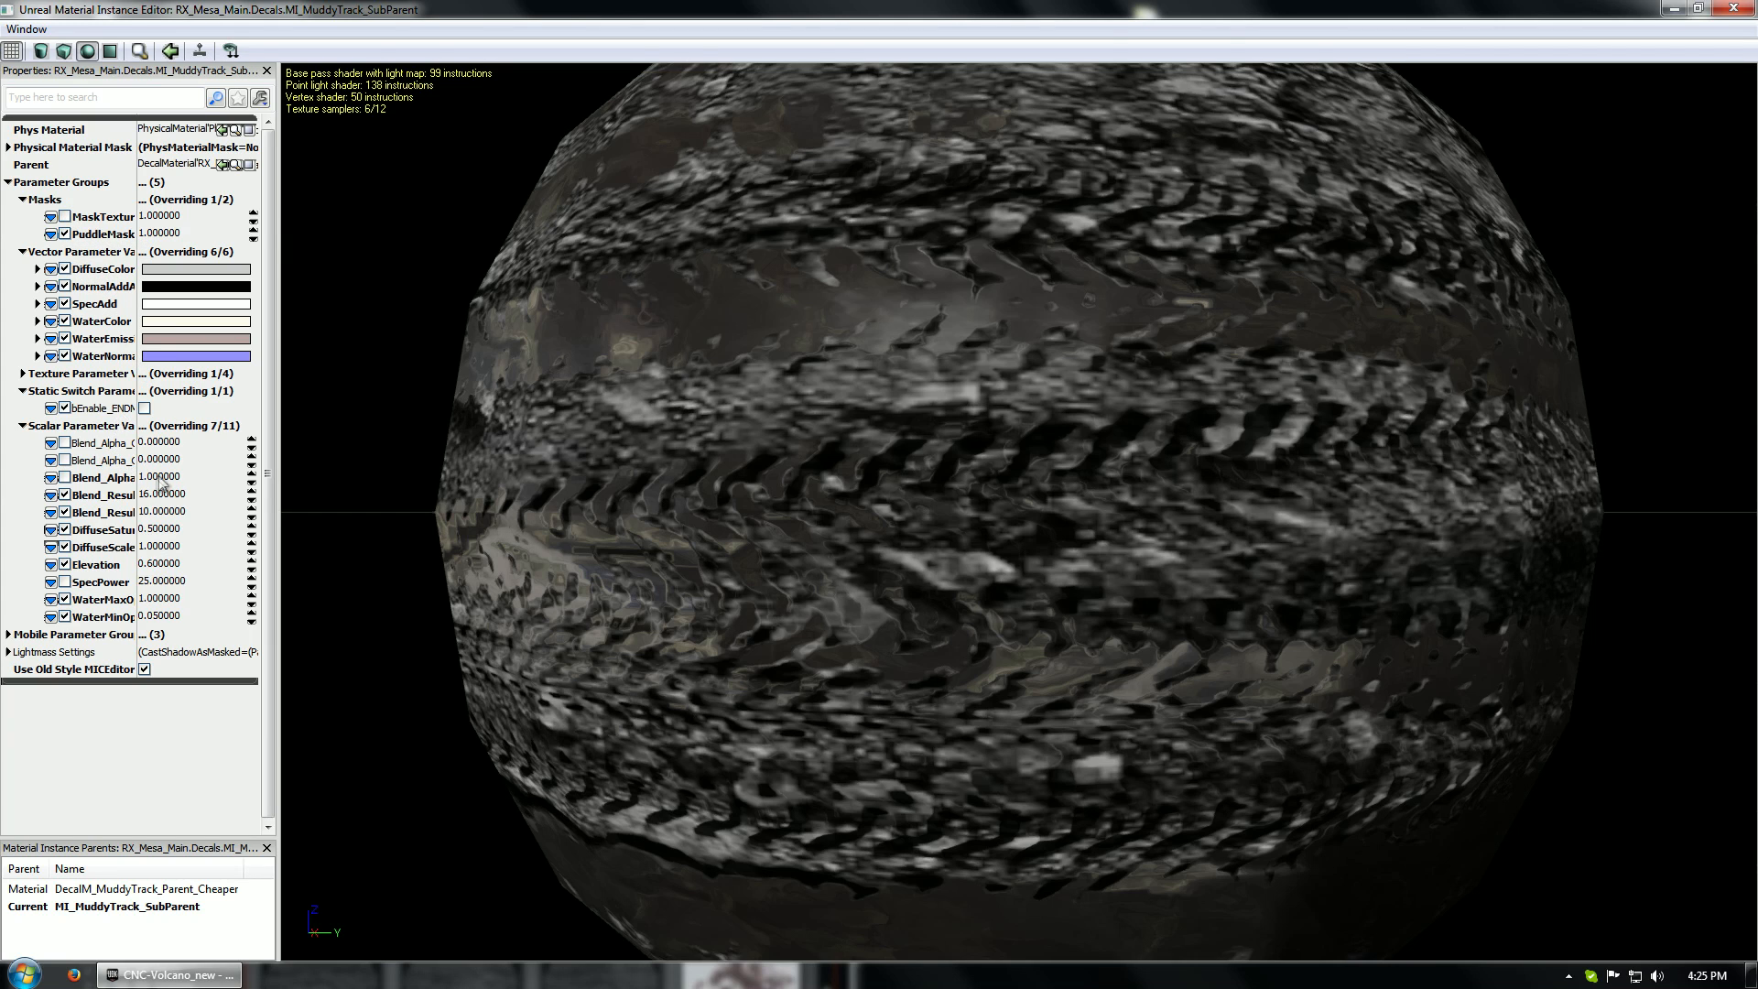
Examine the PuddleMask override, the physical material mask settings and the texture parameters, including the diffuse texture
click(65, 235)
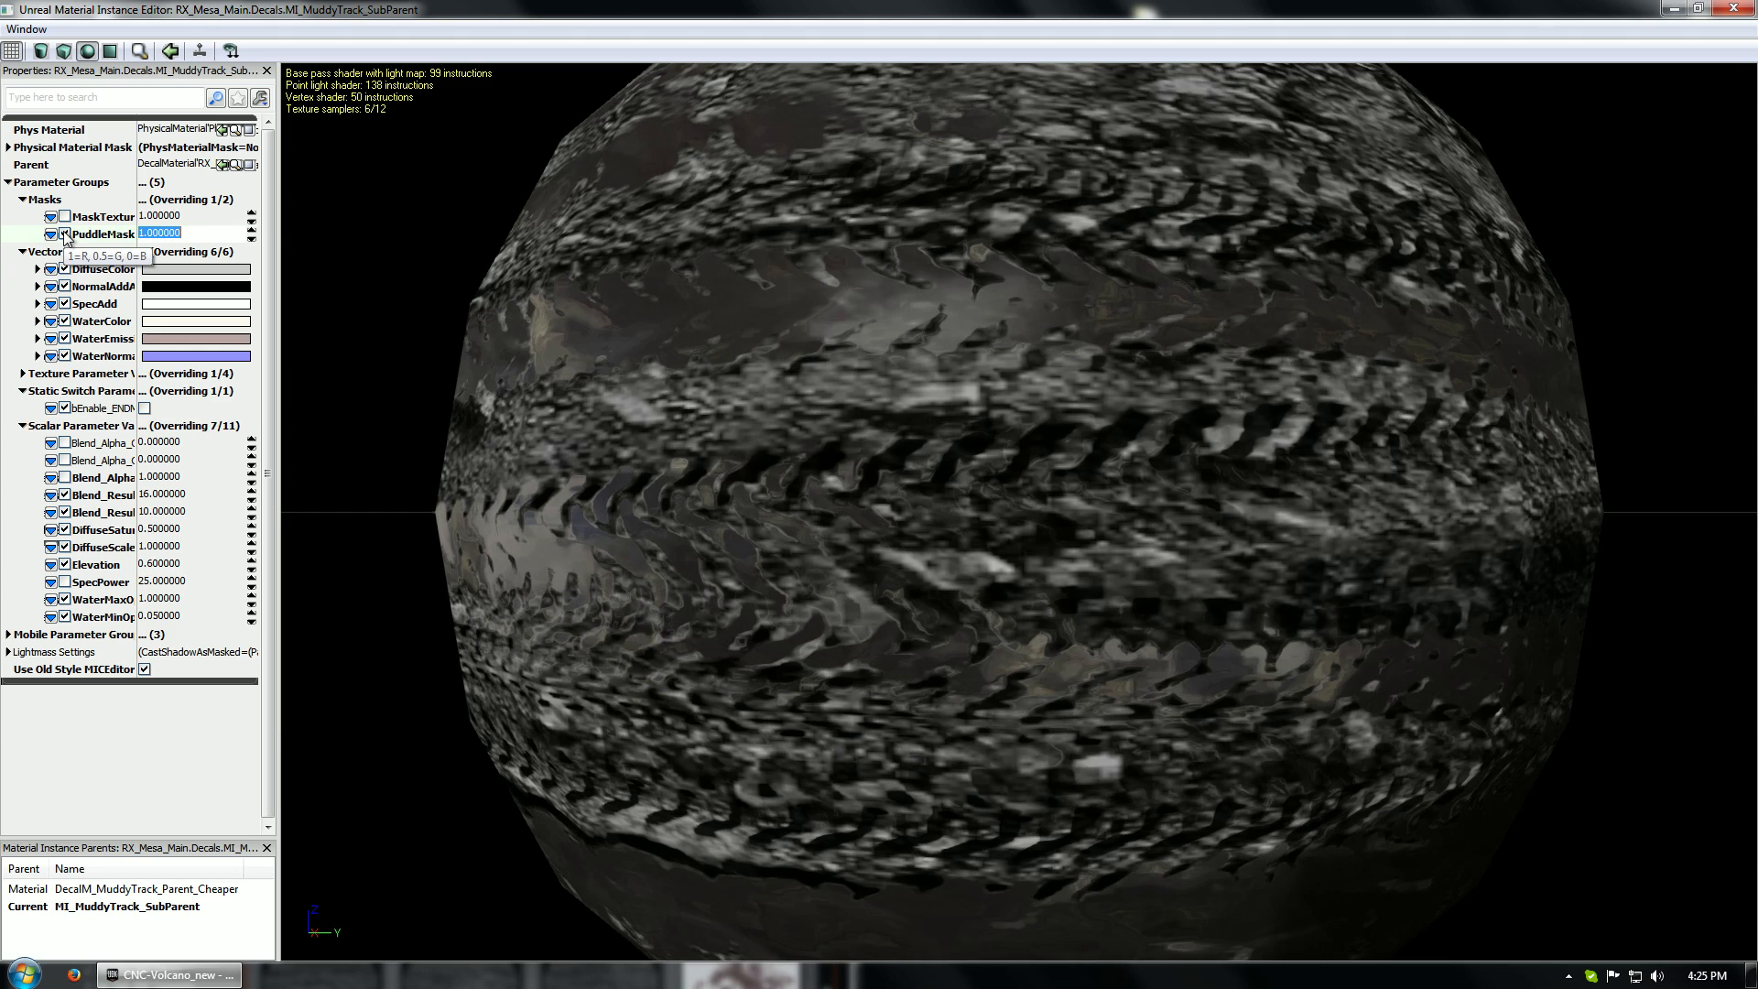
click(65, 234)
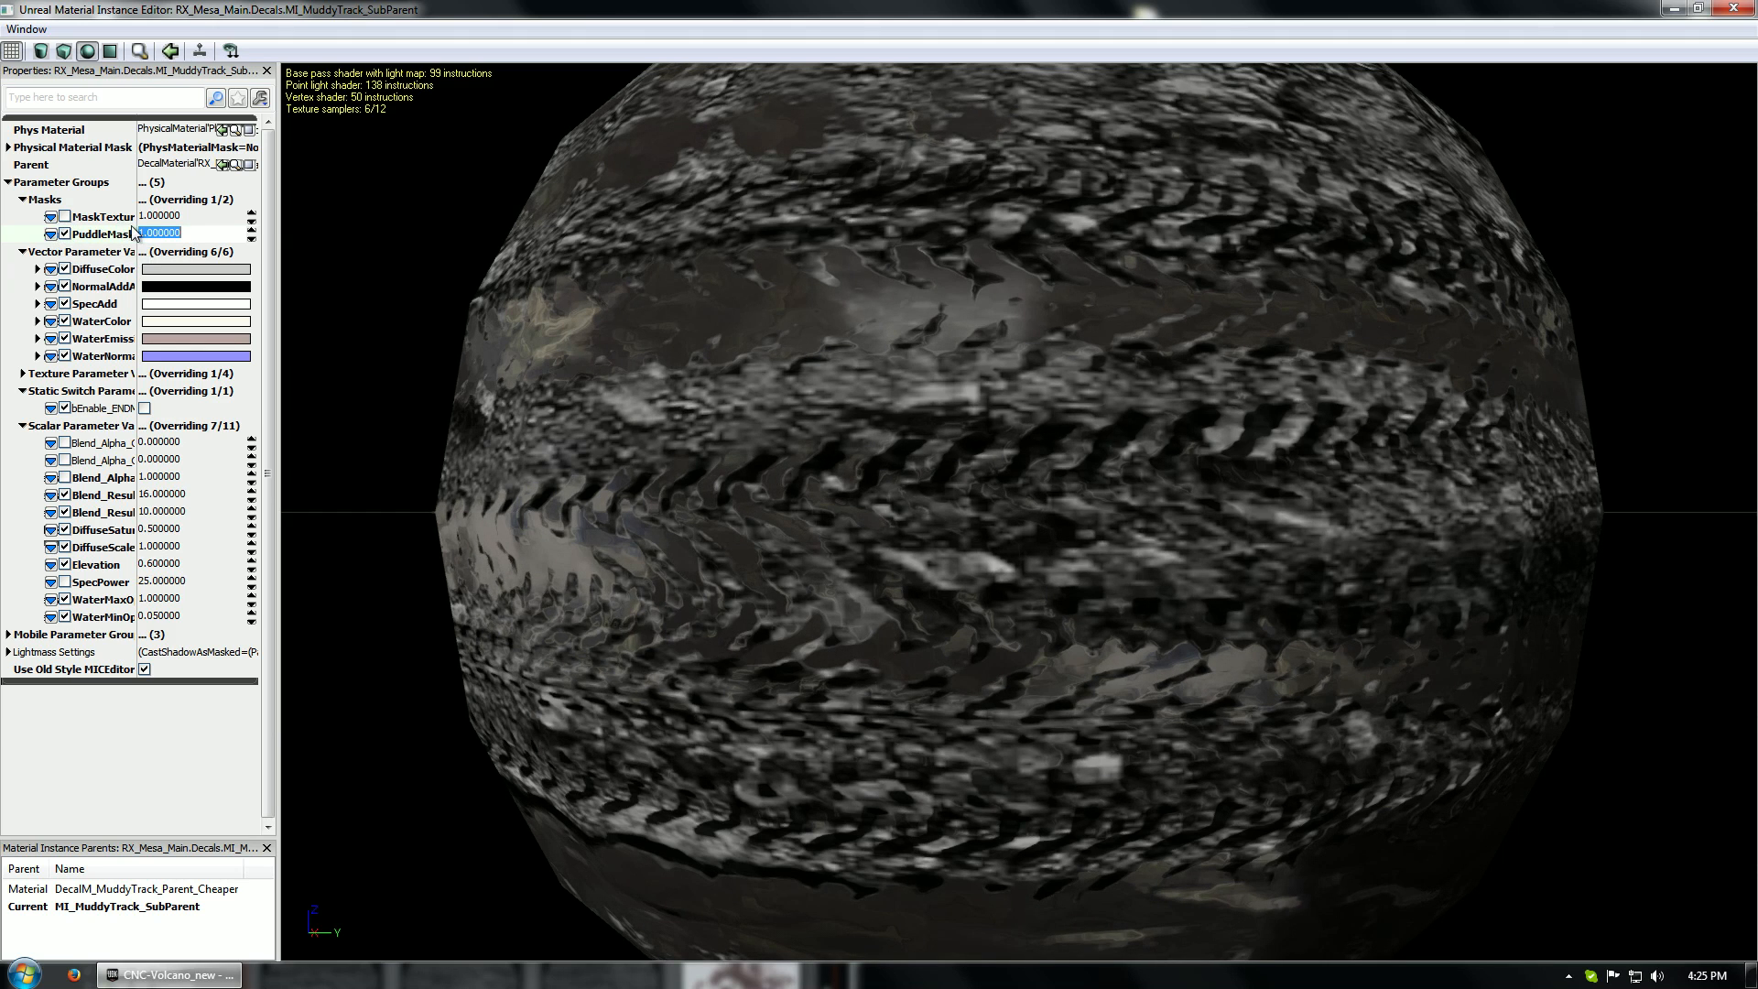
click(8, 148)
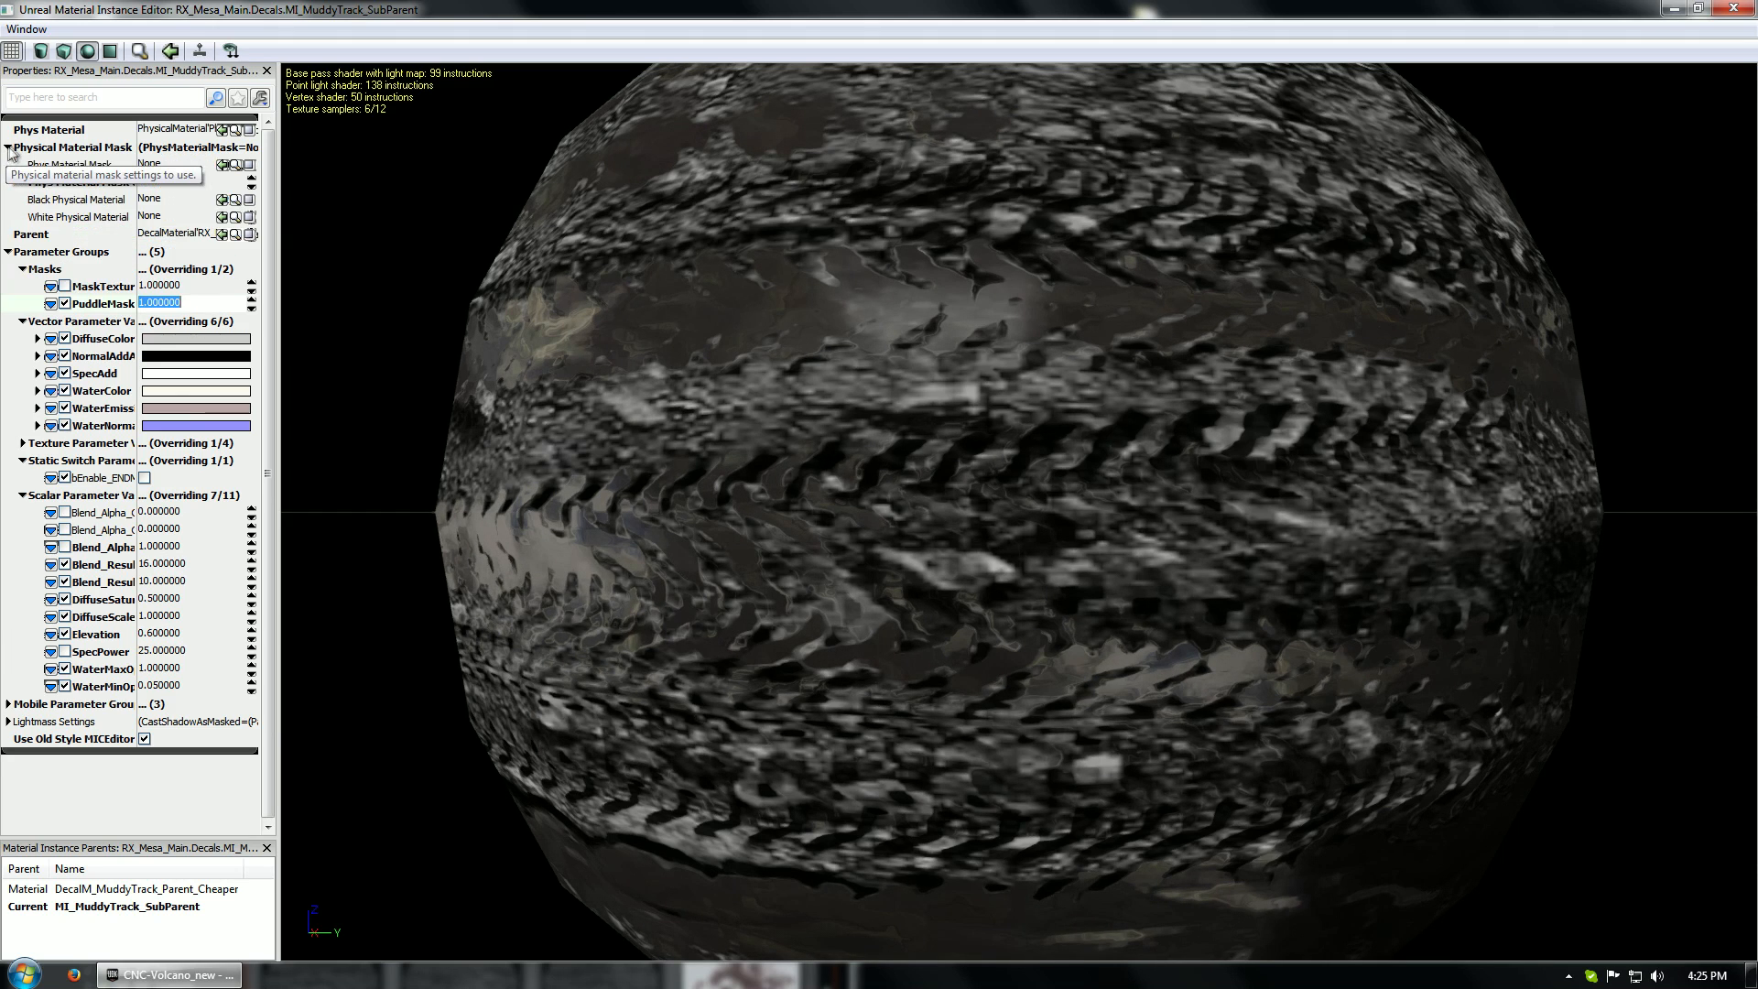
click(14, 147)
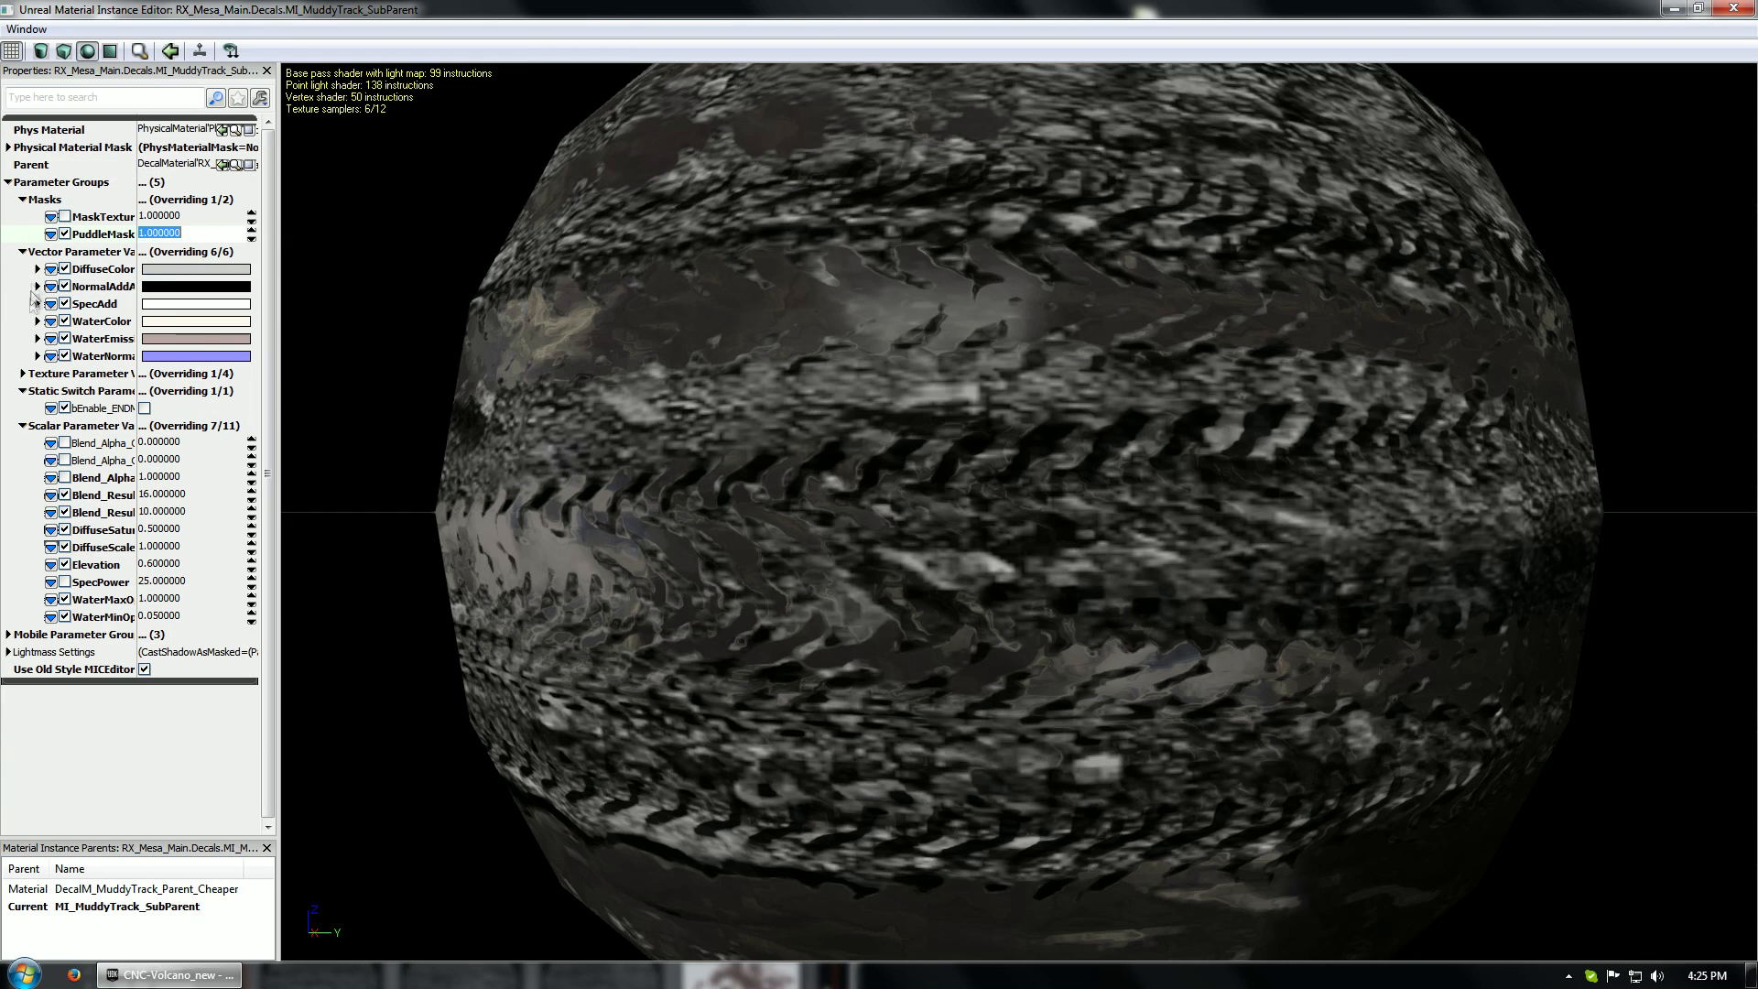
click(23, 374)
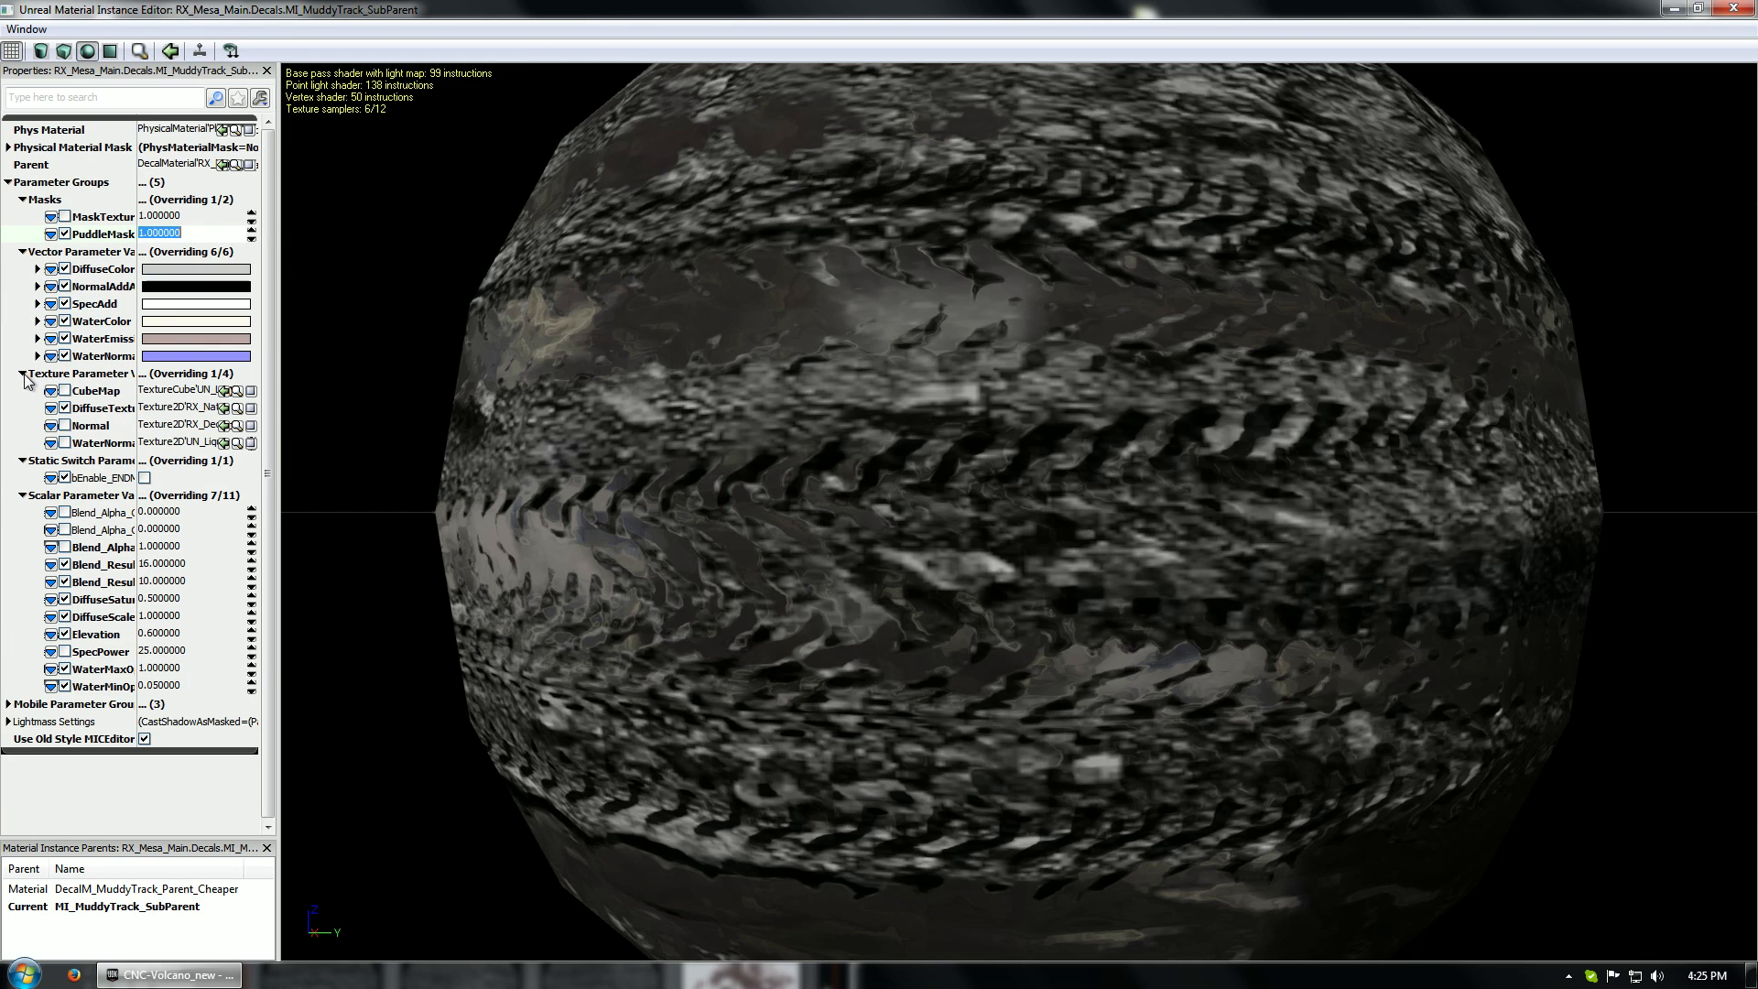
click(64, 409)
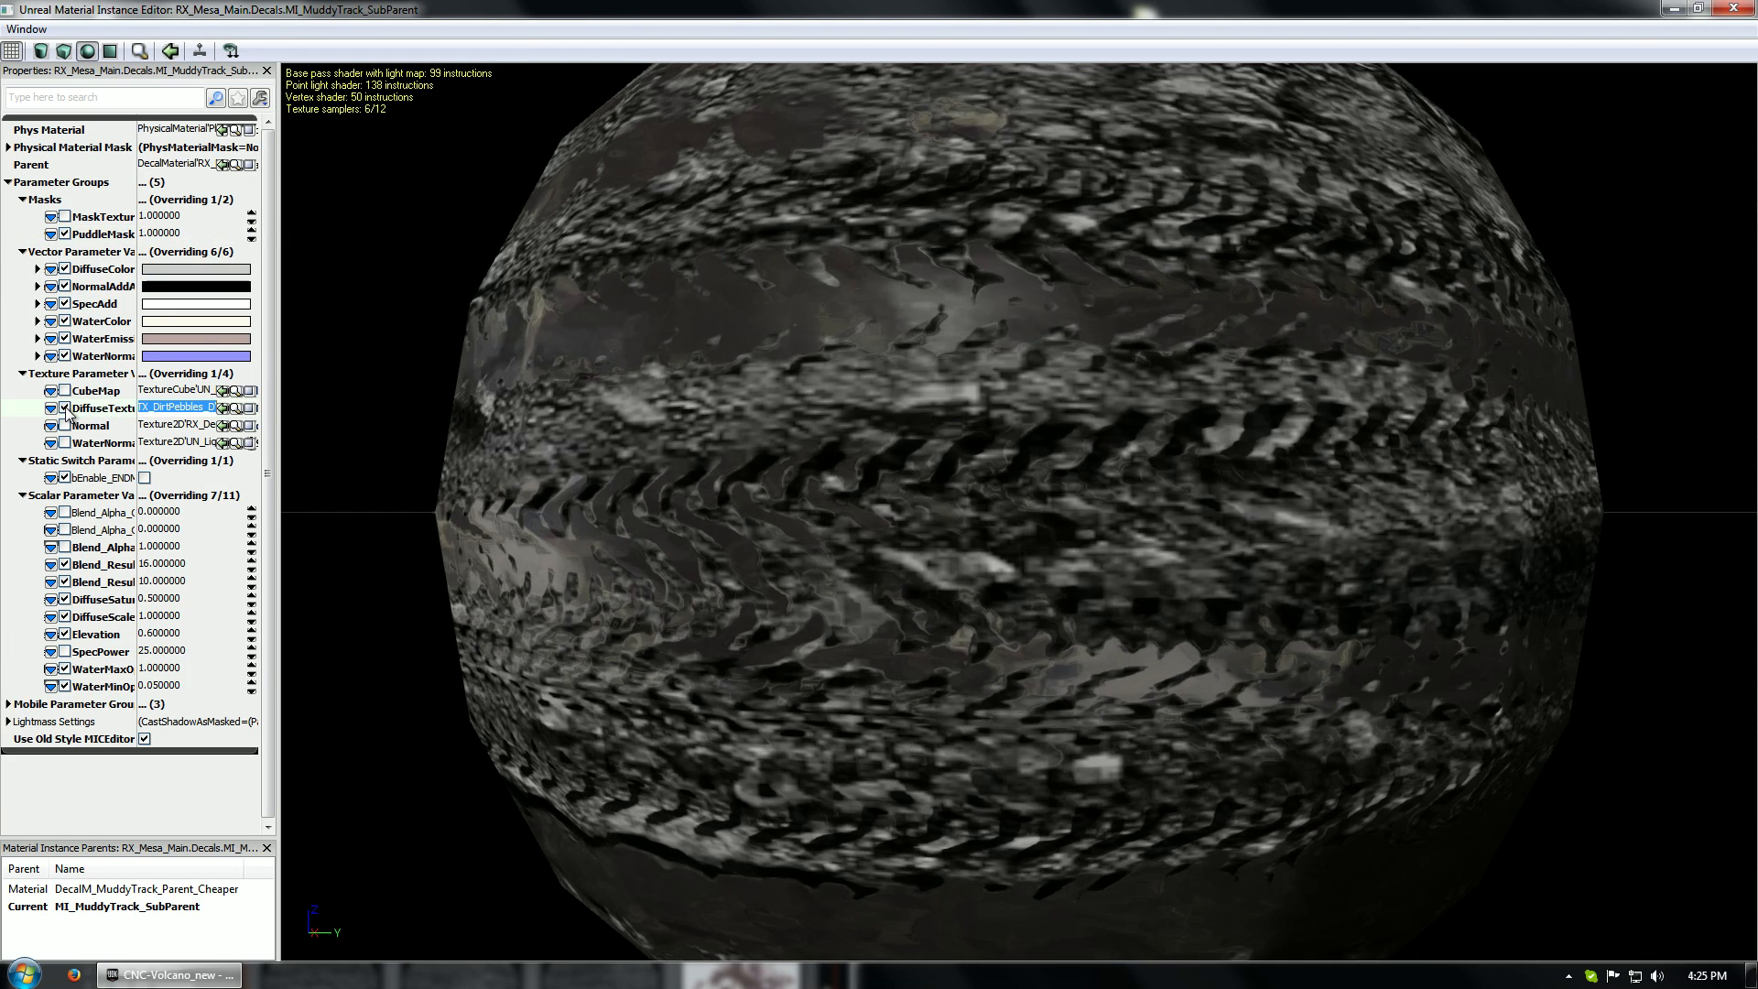
Close the material's properties and its editor, and look over the asset commands available for MI_MuddyTrack_SubParent
click(266, 71)
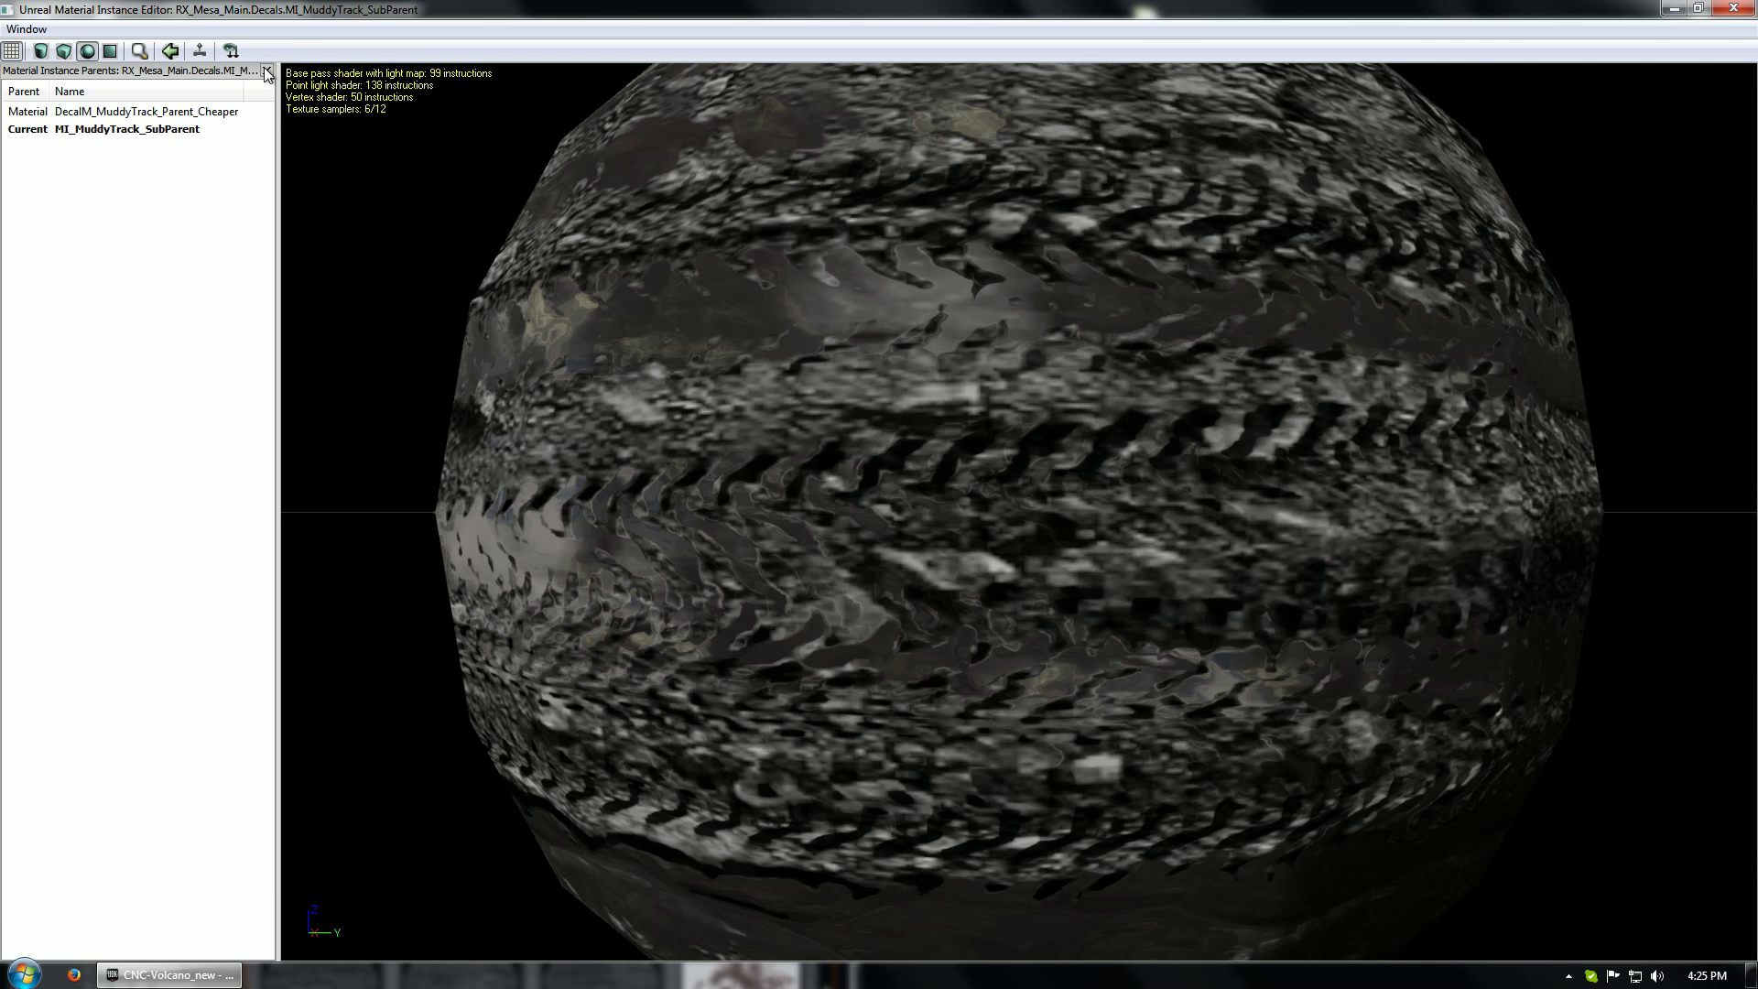
click(1728, 8)
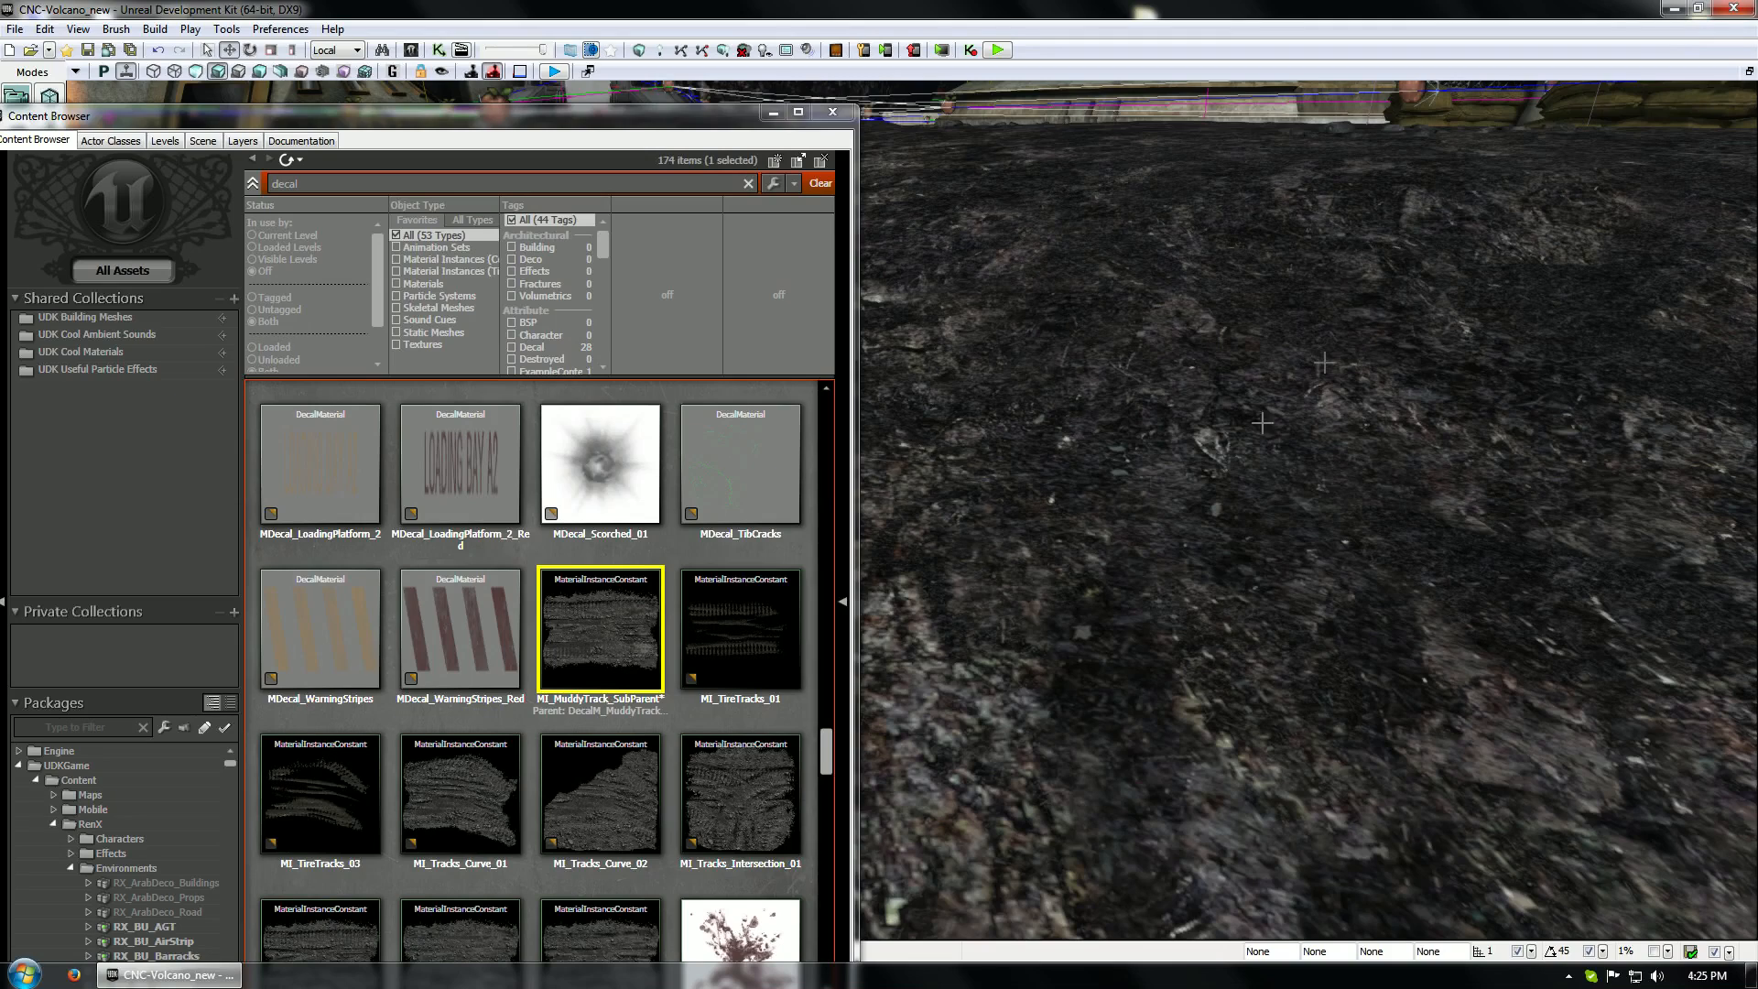
right_click(538, 654)
click(612, 673)
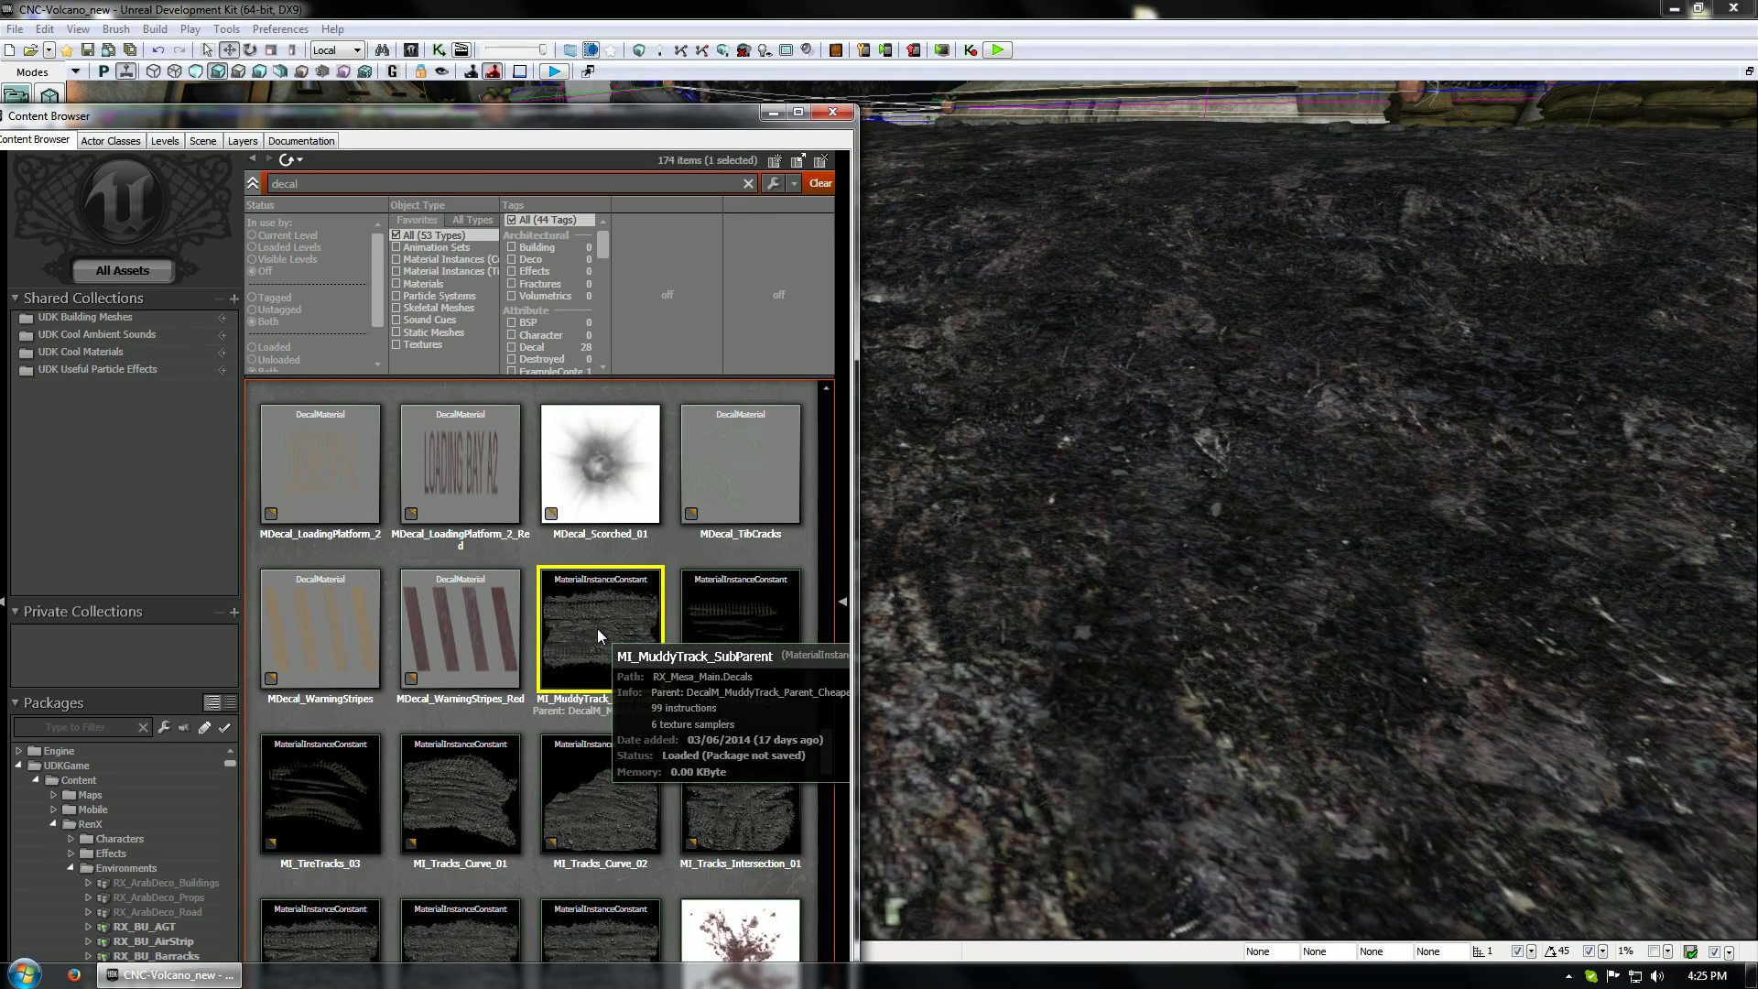
right_click(597, 628)
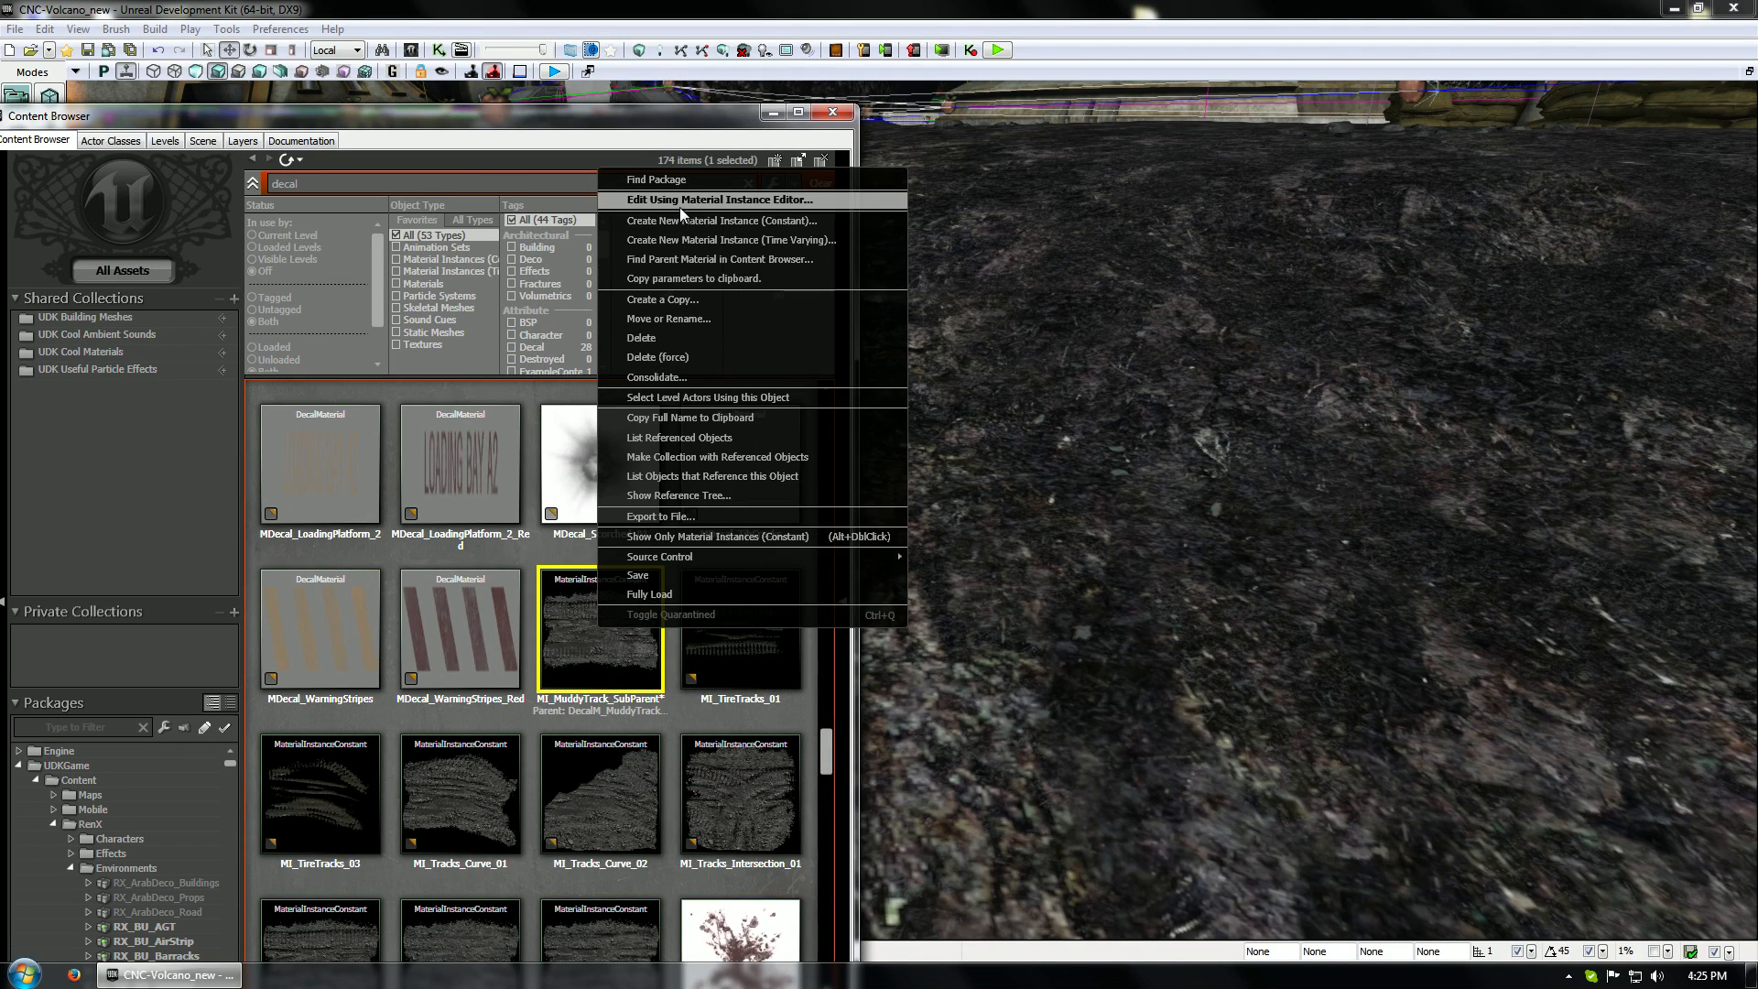
click(622, 659)
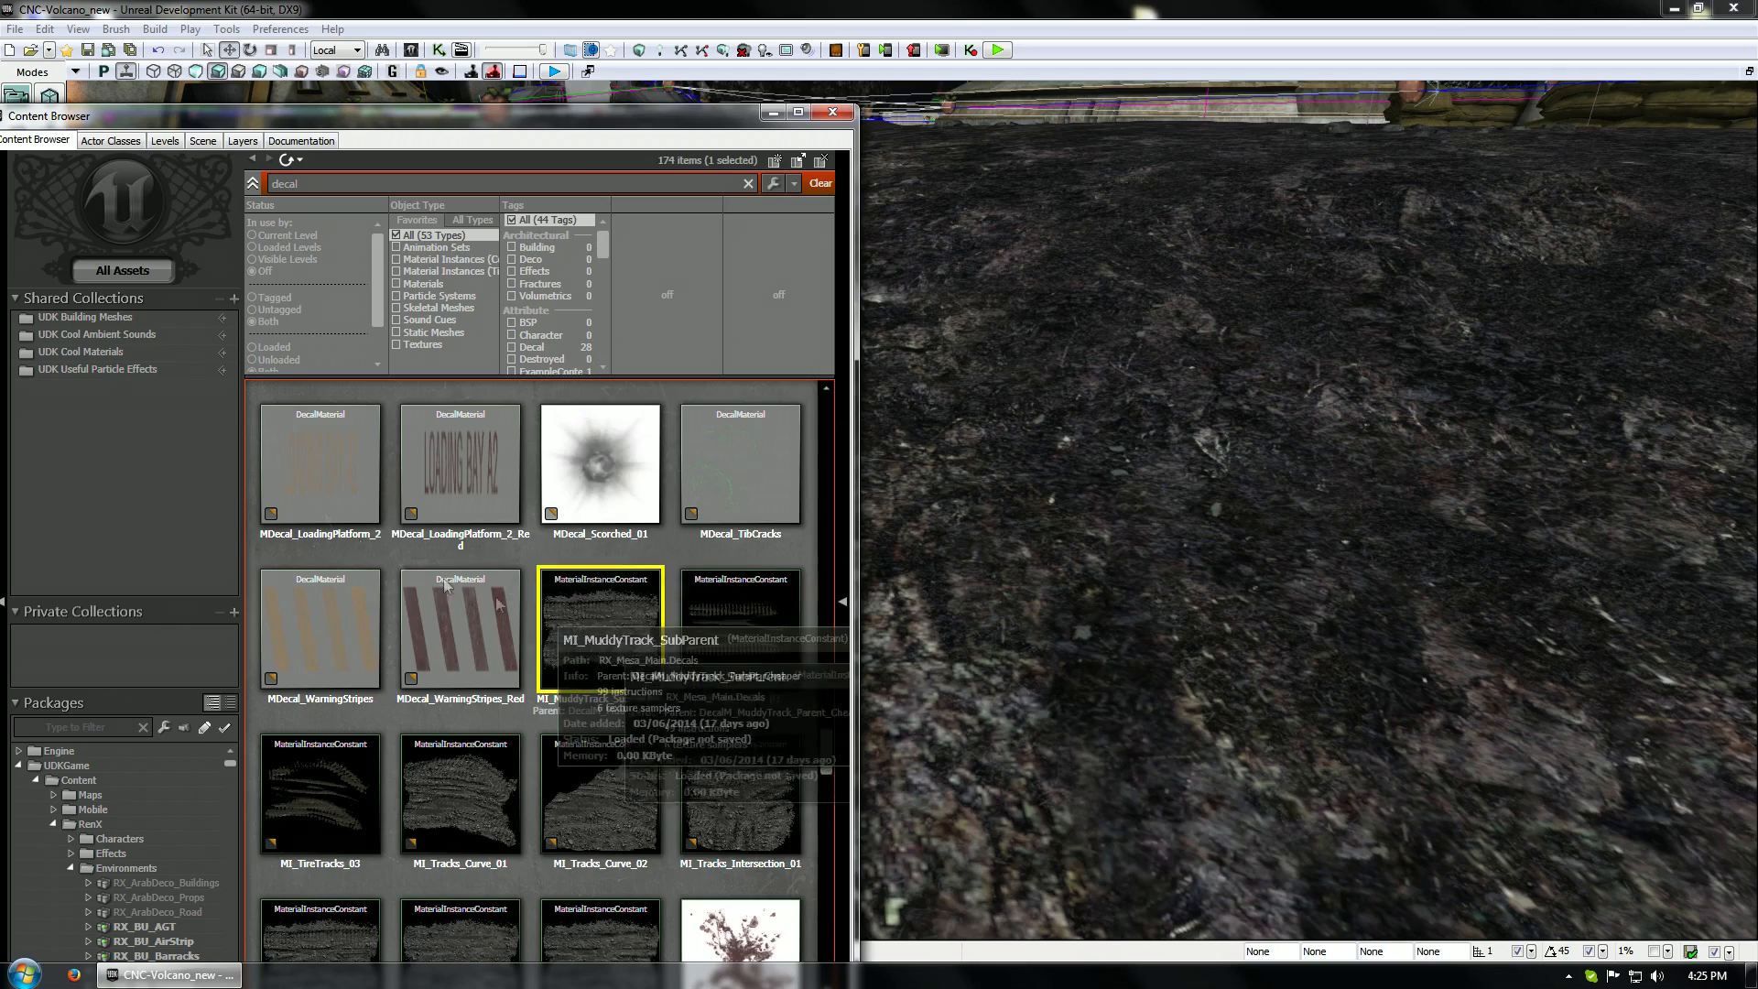
Reopen MI_MuddyTrack_SubParent for editing, show its properties again and select the Parent property
double_click(633, 619)
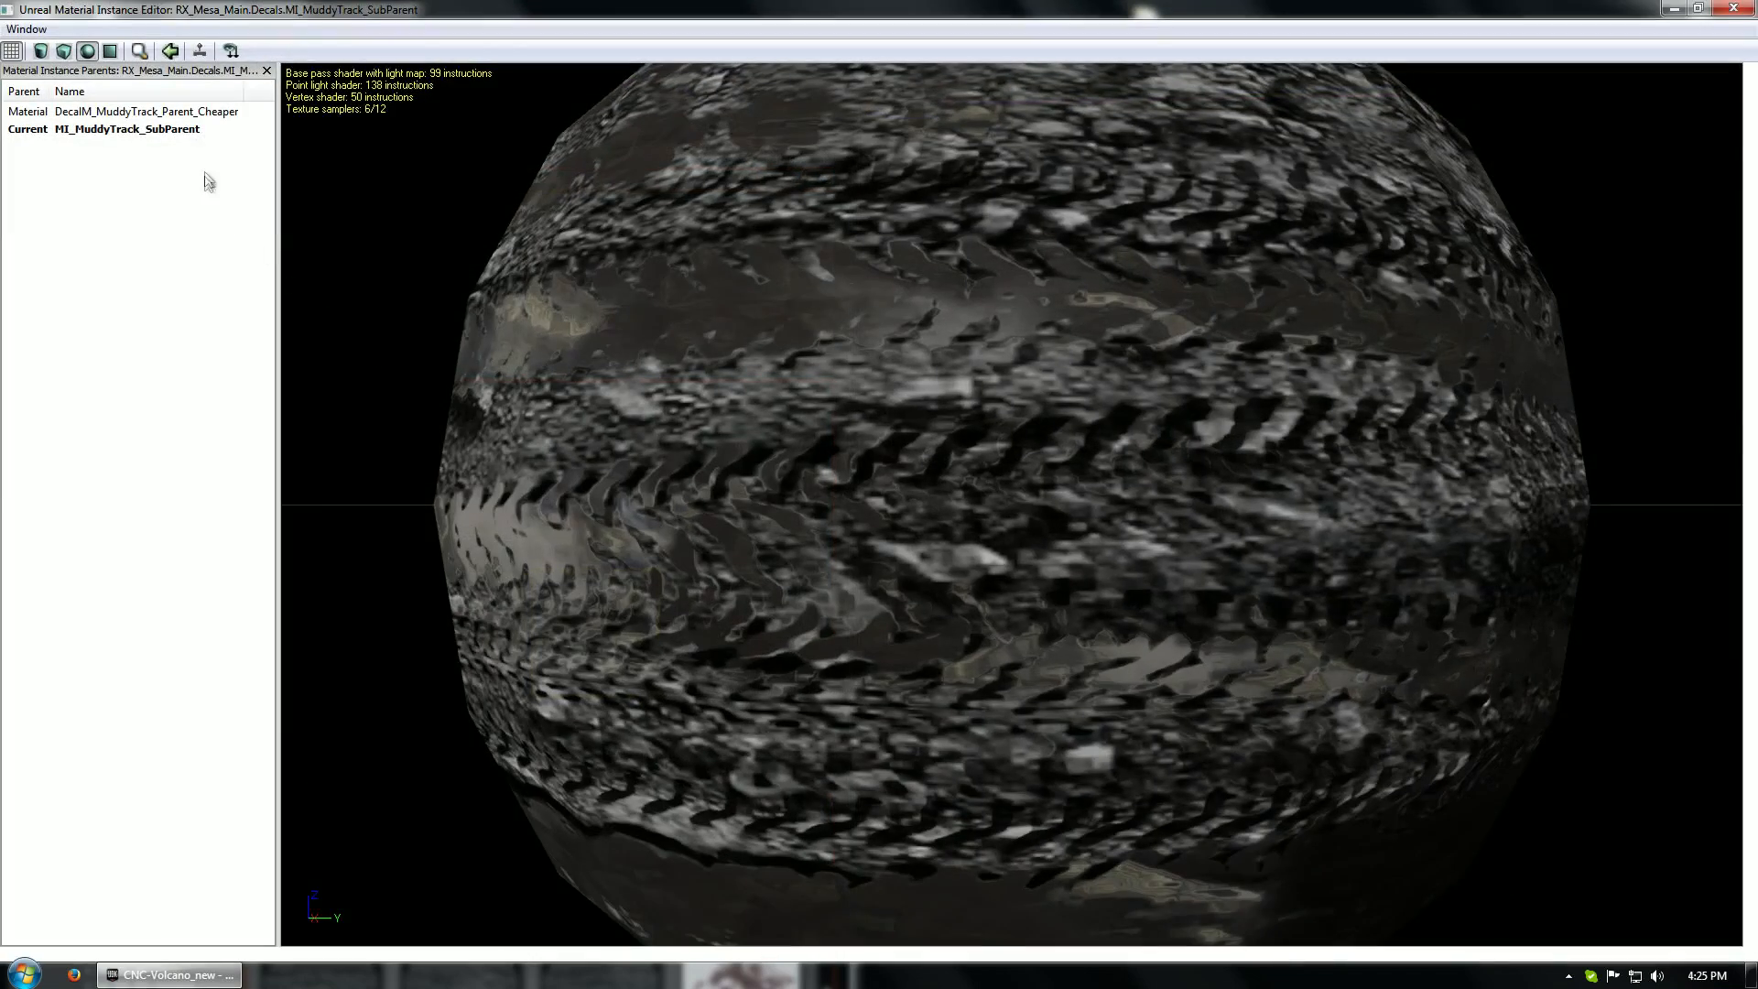
click(26, 28)
click(55, 40)
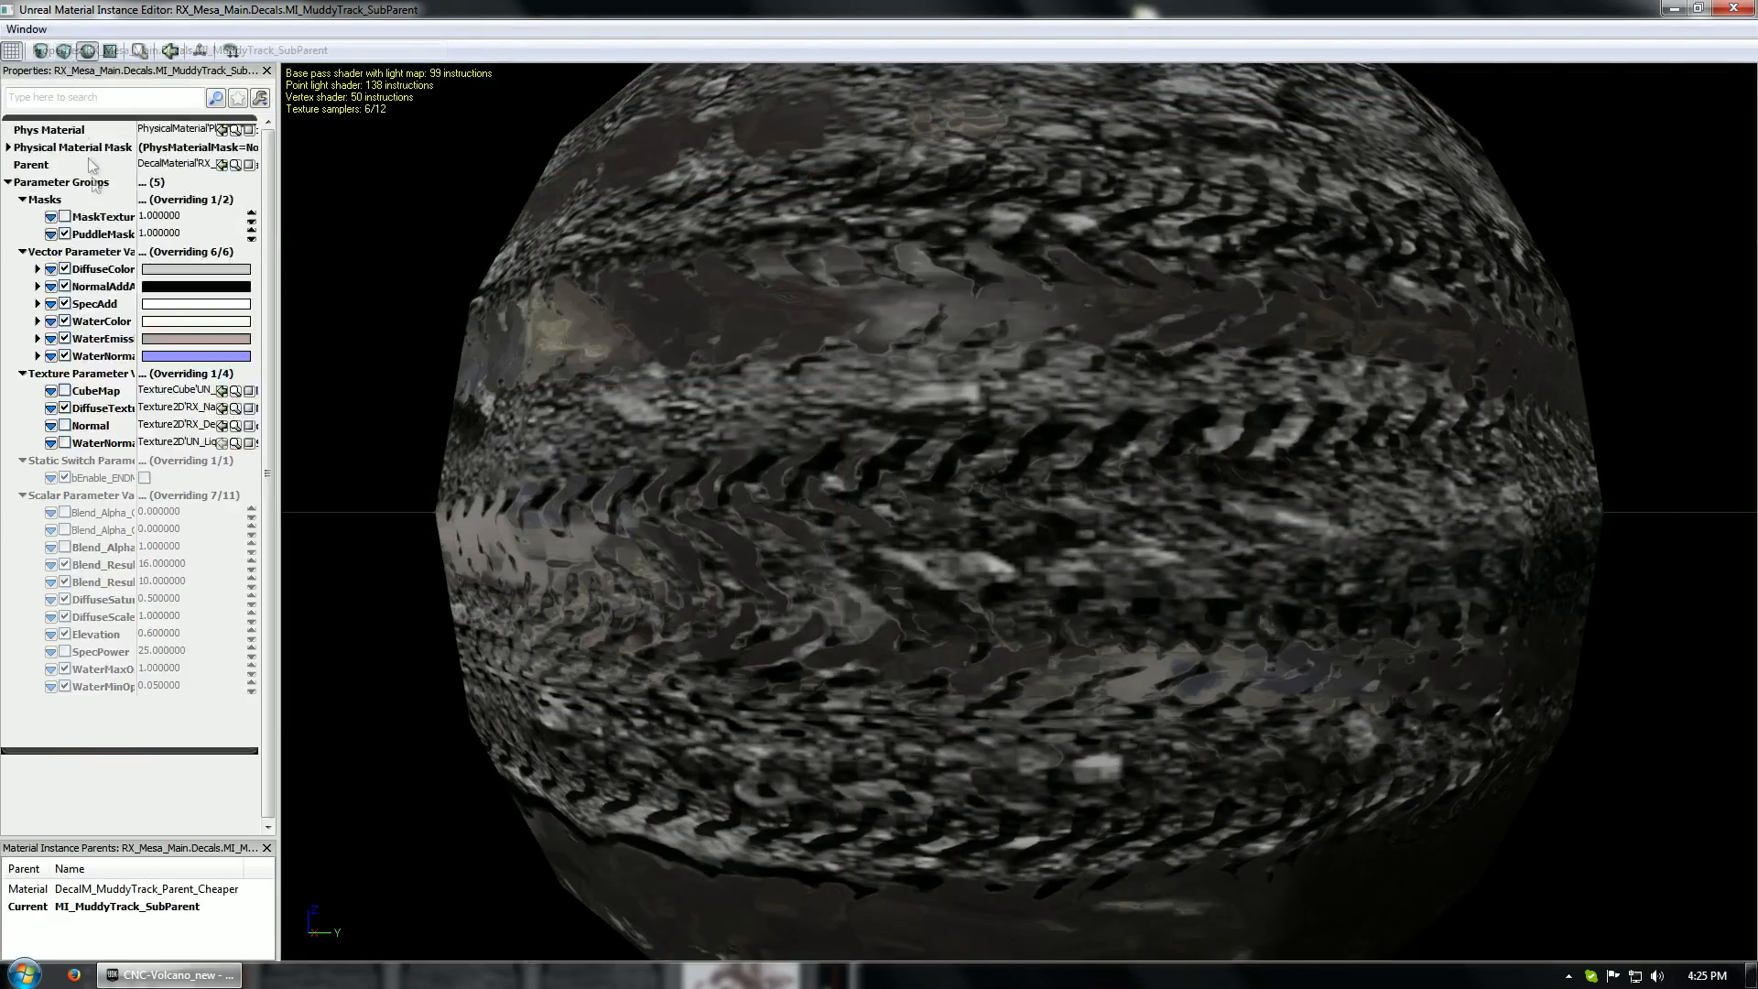
click(24, 165)
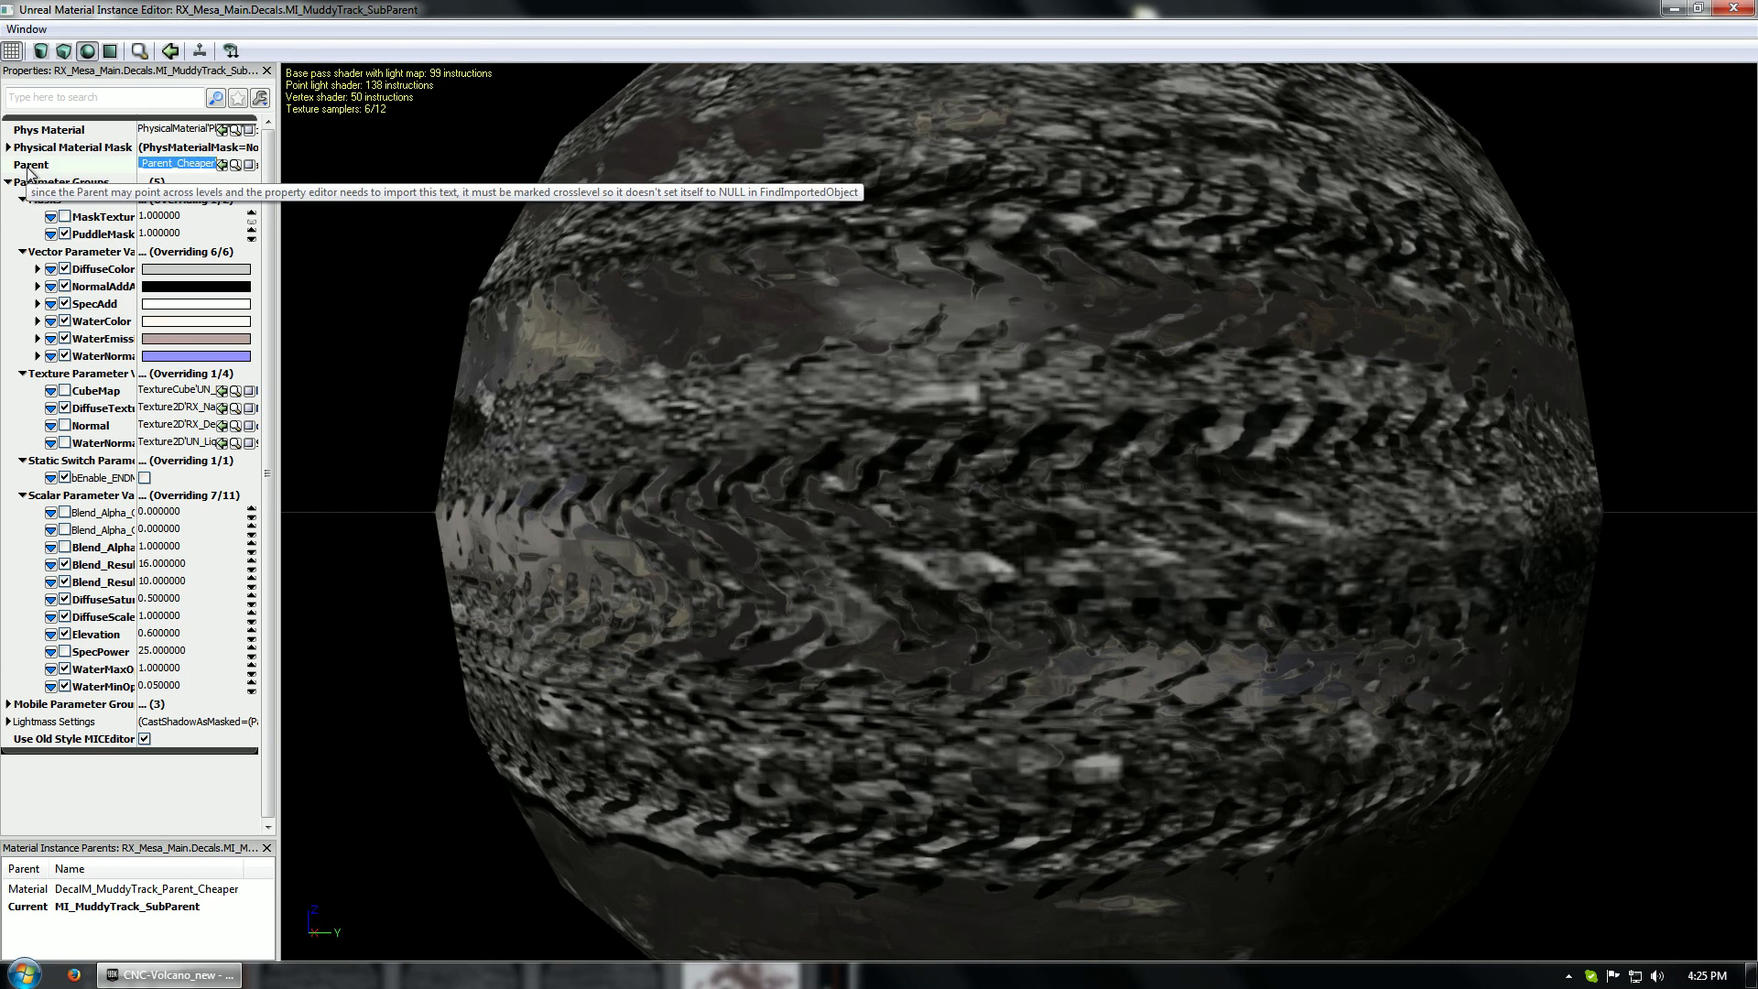
Locate the instance's parent material among the assets, close the instance editor and open DecalM_MuddyTrack_Parent_Cheaper for editing
click(236, 164)
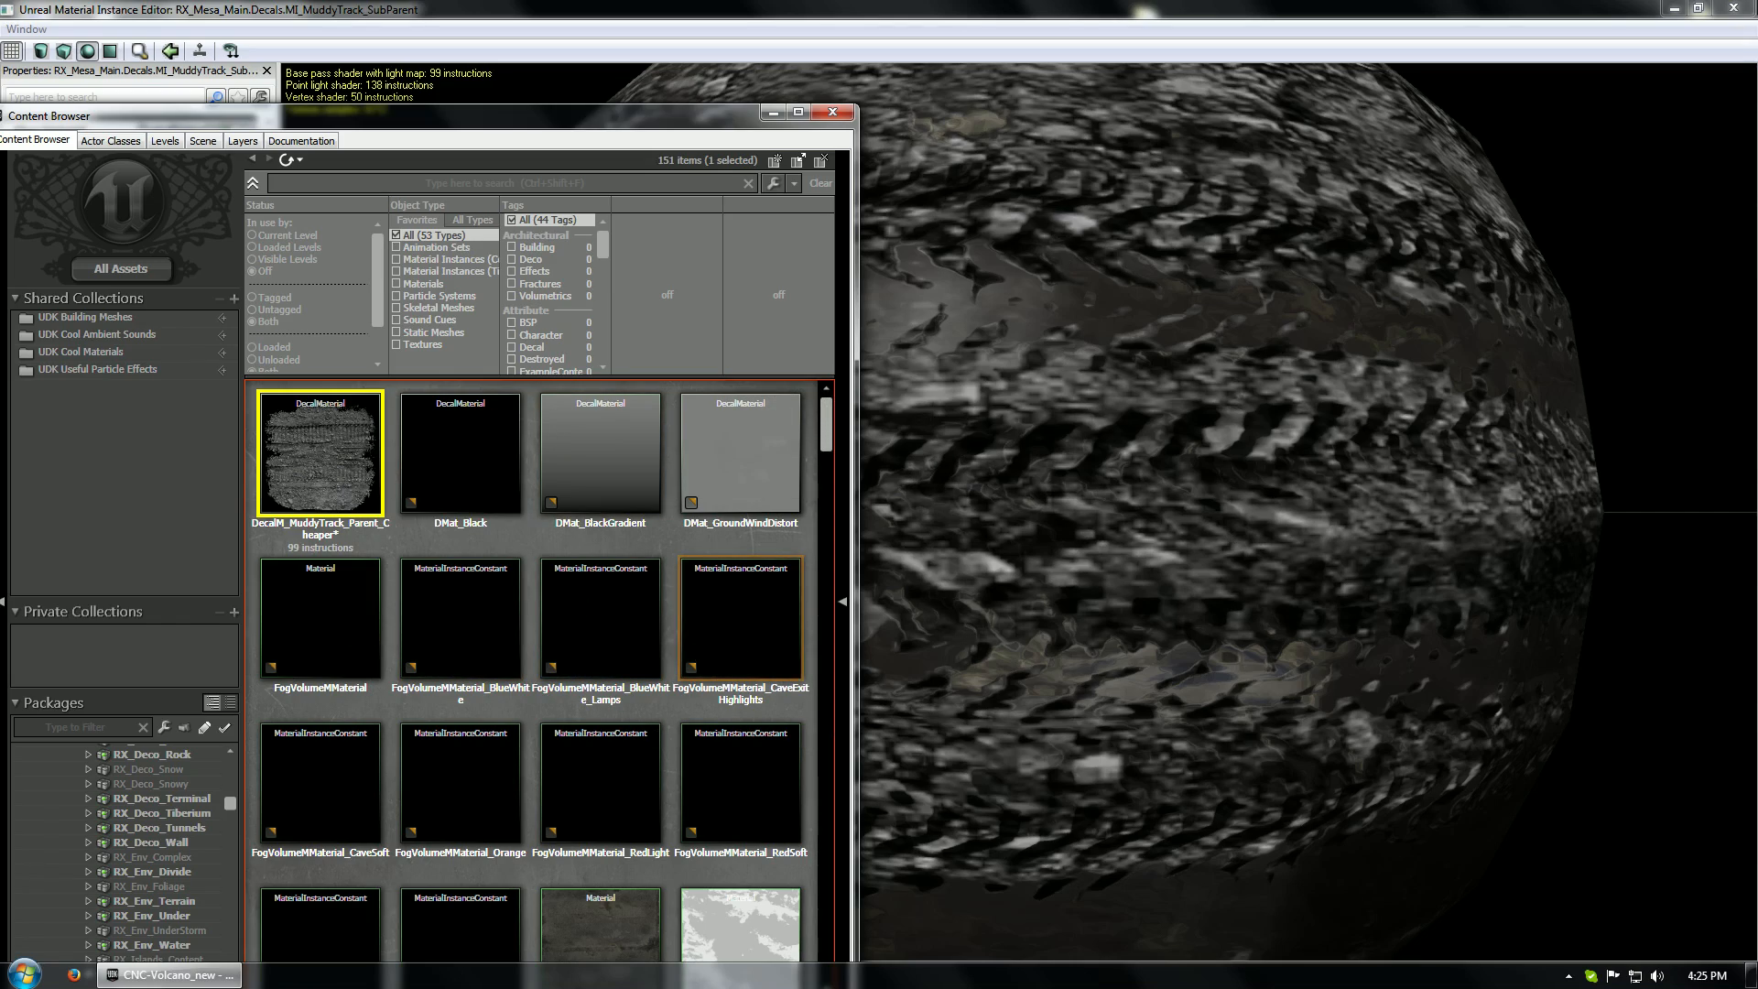
click(1733, 8)
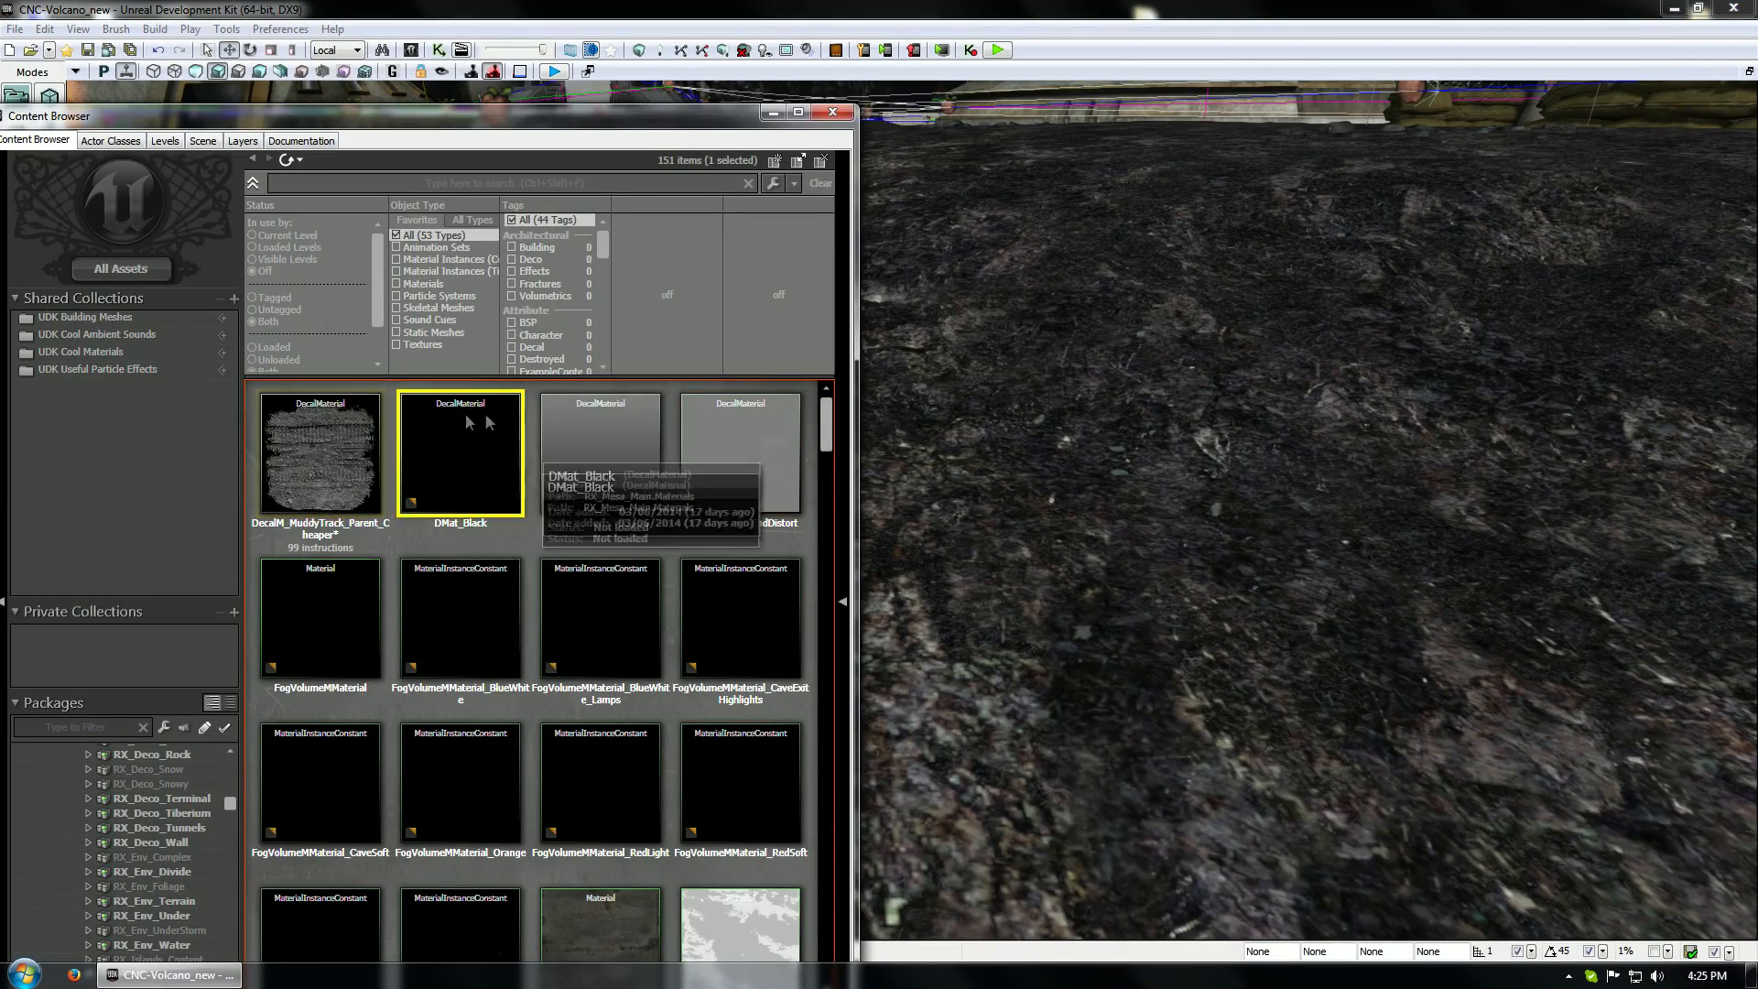
double_click(328, 454)
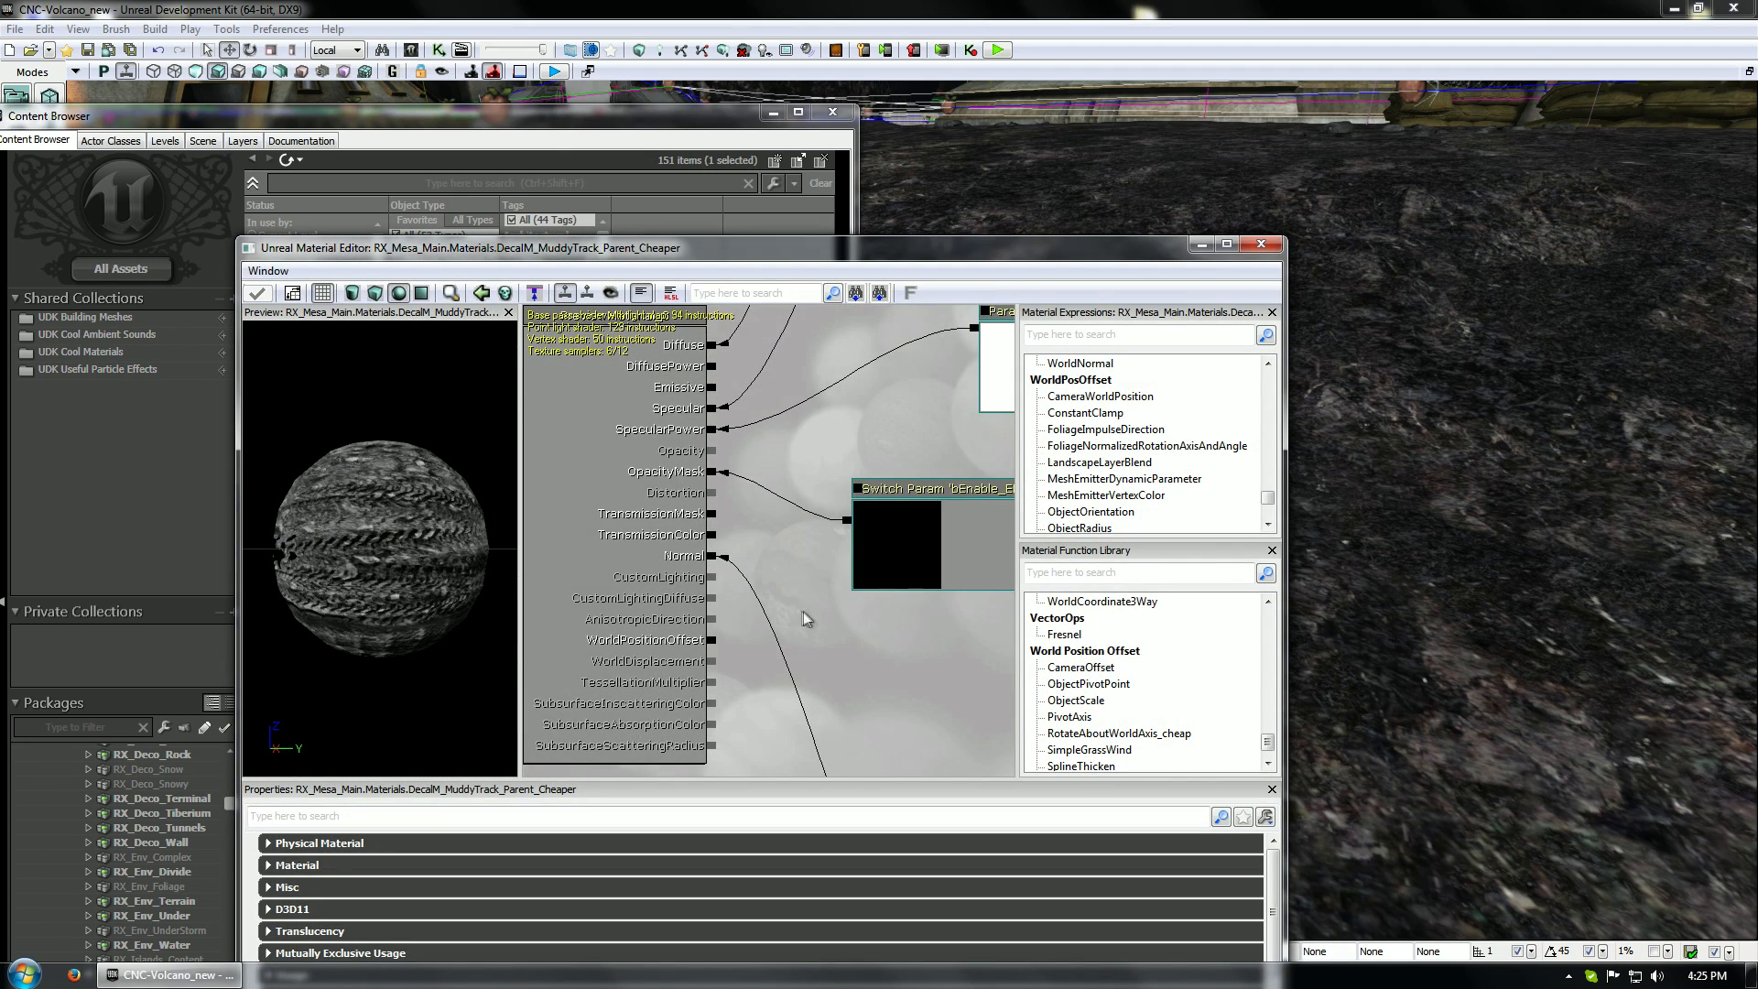
Examine the parent material's node graph, from its output inputs and overall layout to the Diffuse Ground Texture group
drag(805, 616, 734, 637)
scroll(736, 637, down, 3)
drag(793, 446, 602, 625)
scroll(701, 565, down, 2)
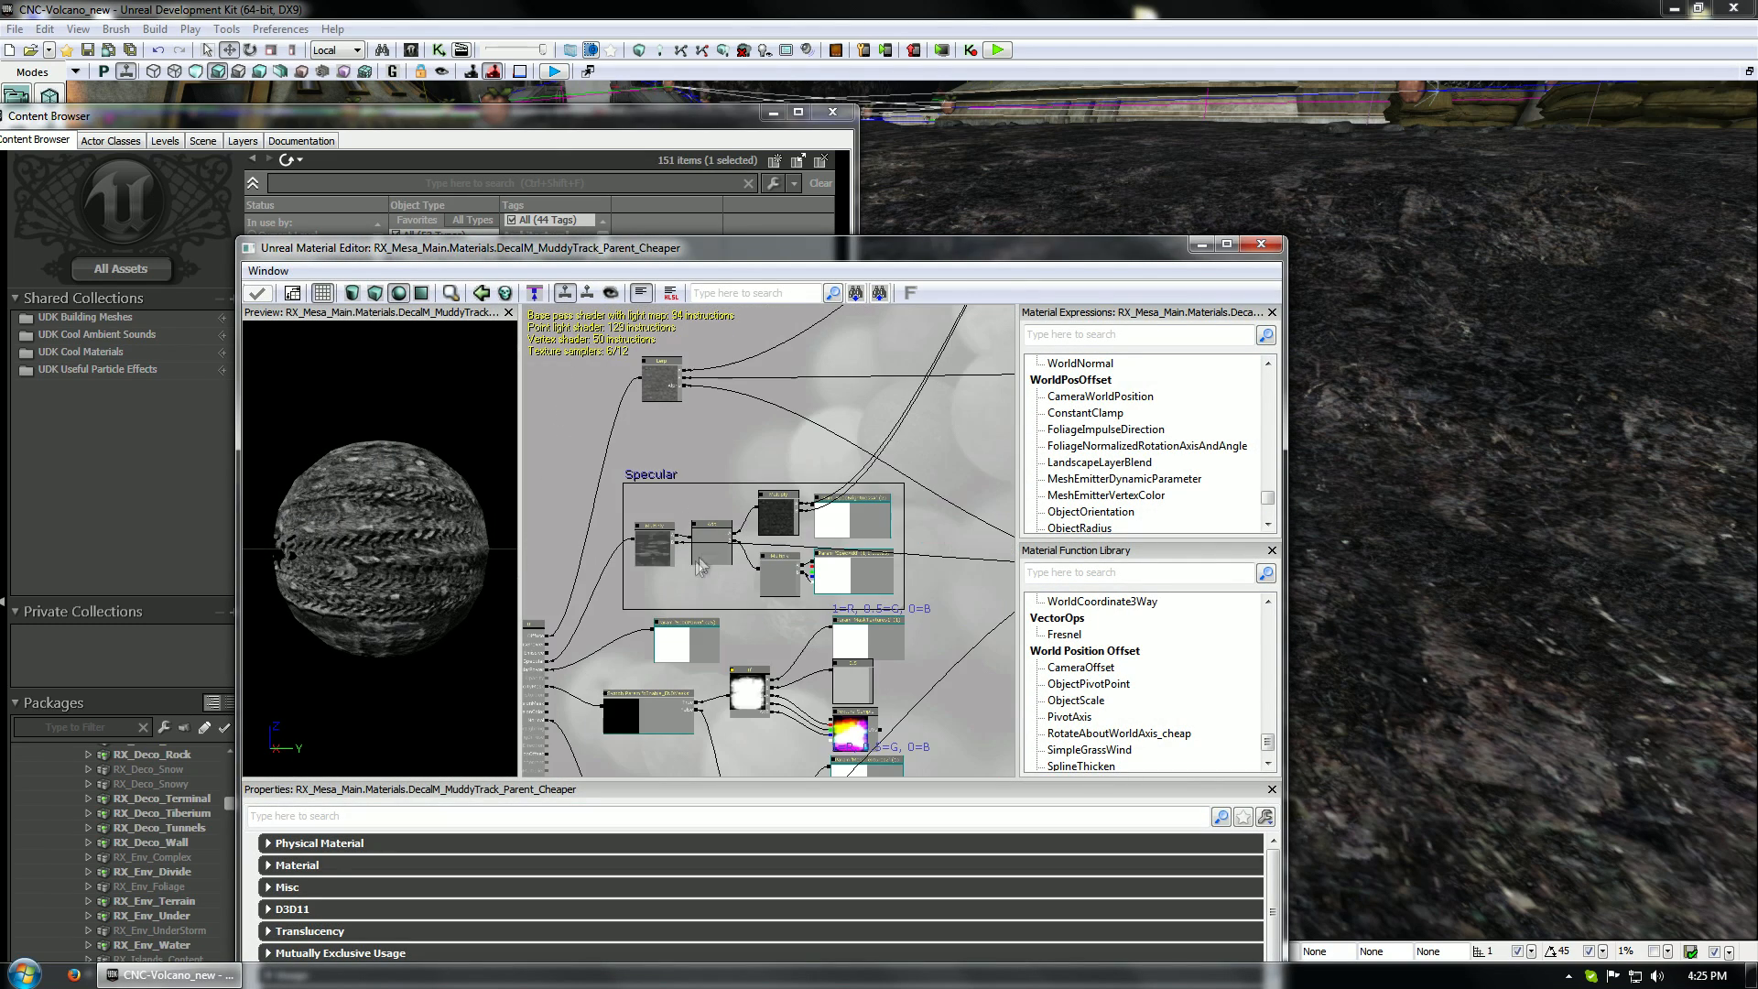
scroll(737, 467, down, 3)
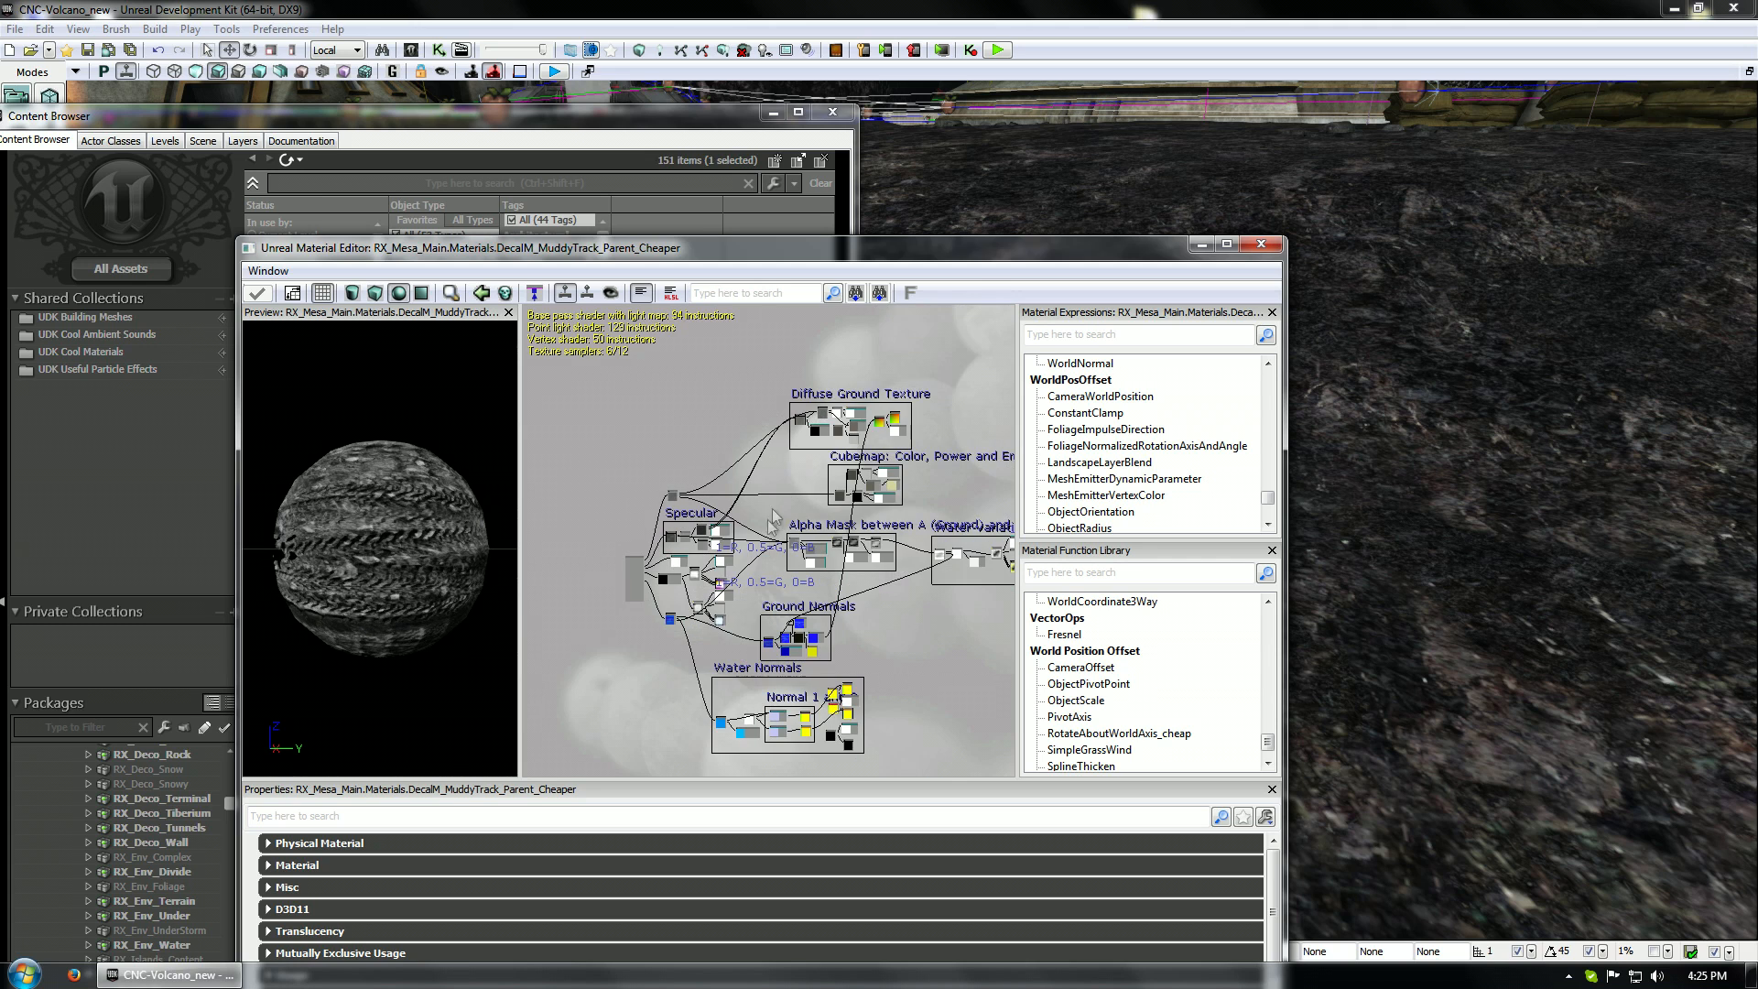
scroll(799, 500, up, 4)
drag(830, 531, 652, 744)
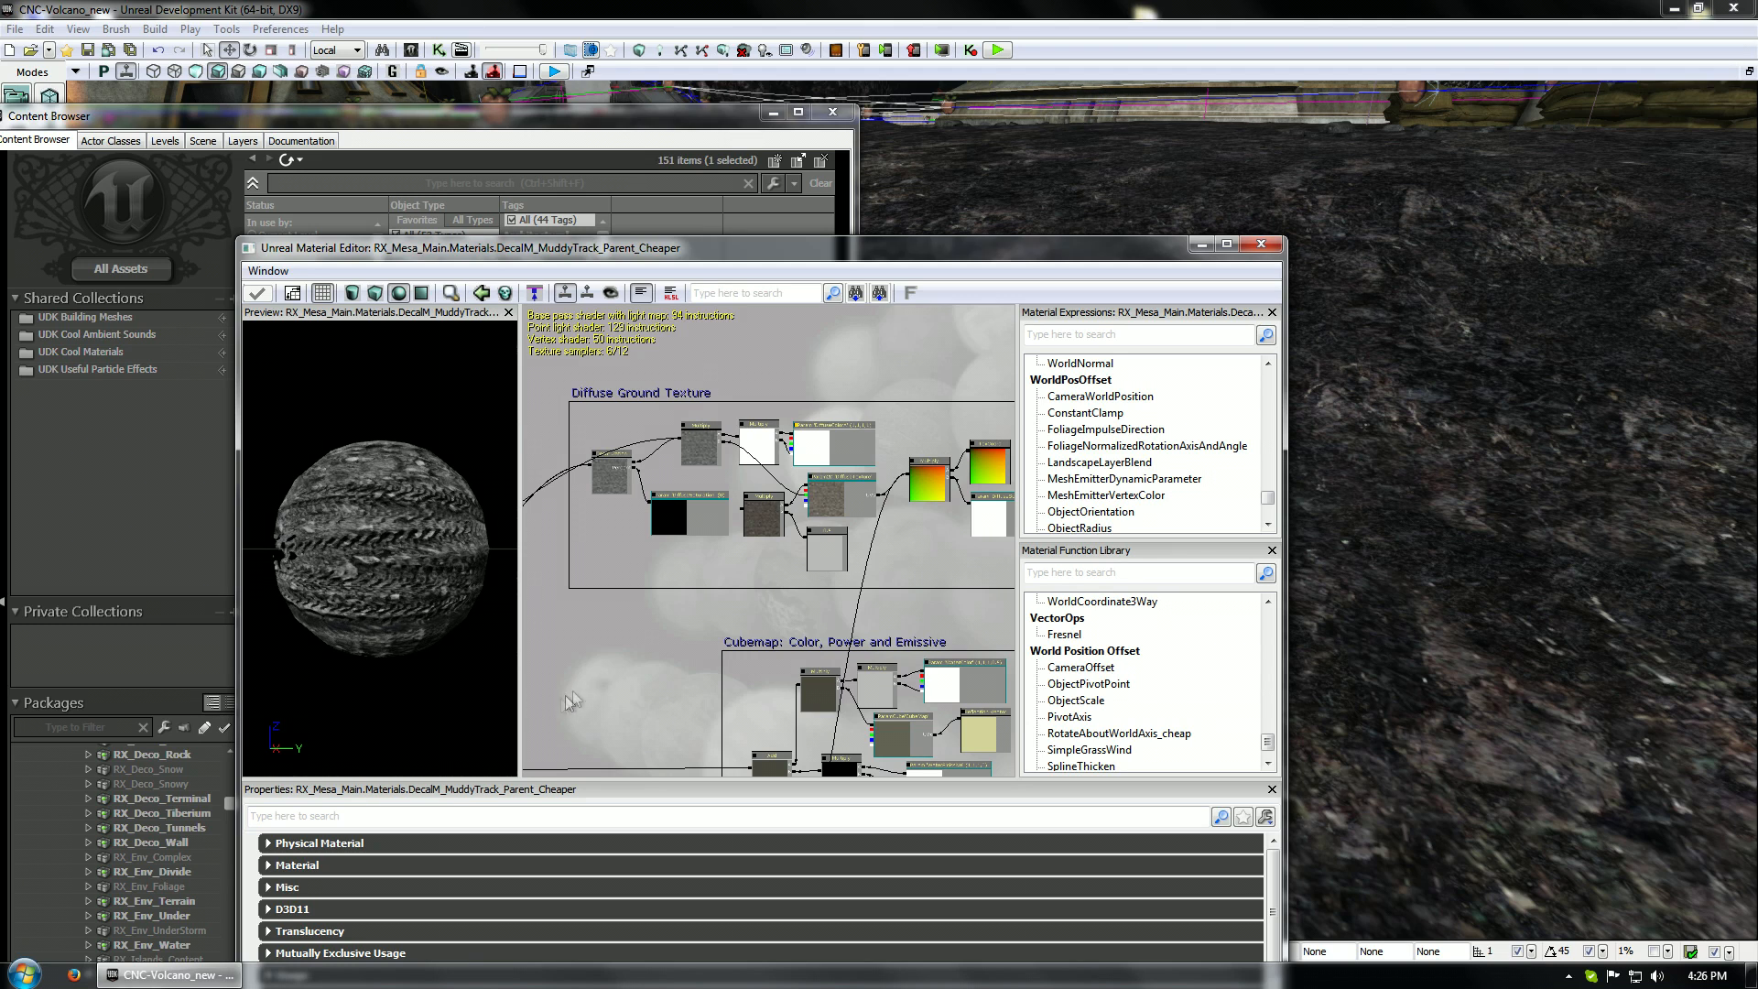
scroll(559, 551, up, 2)
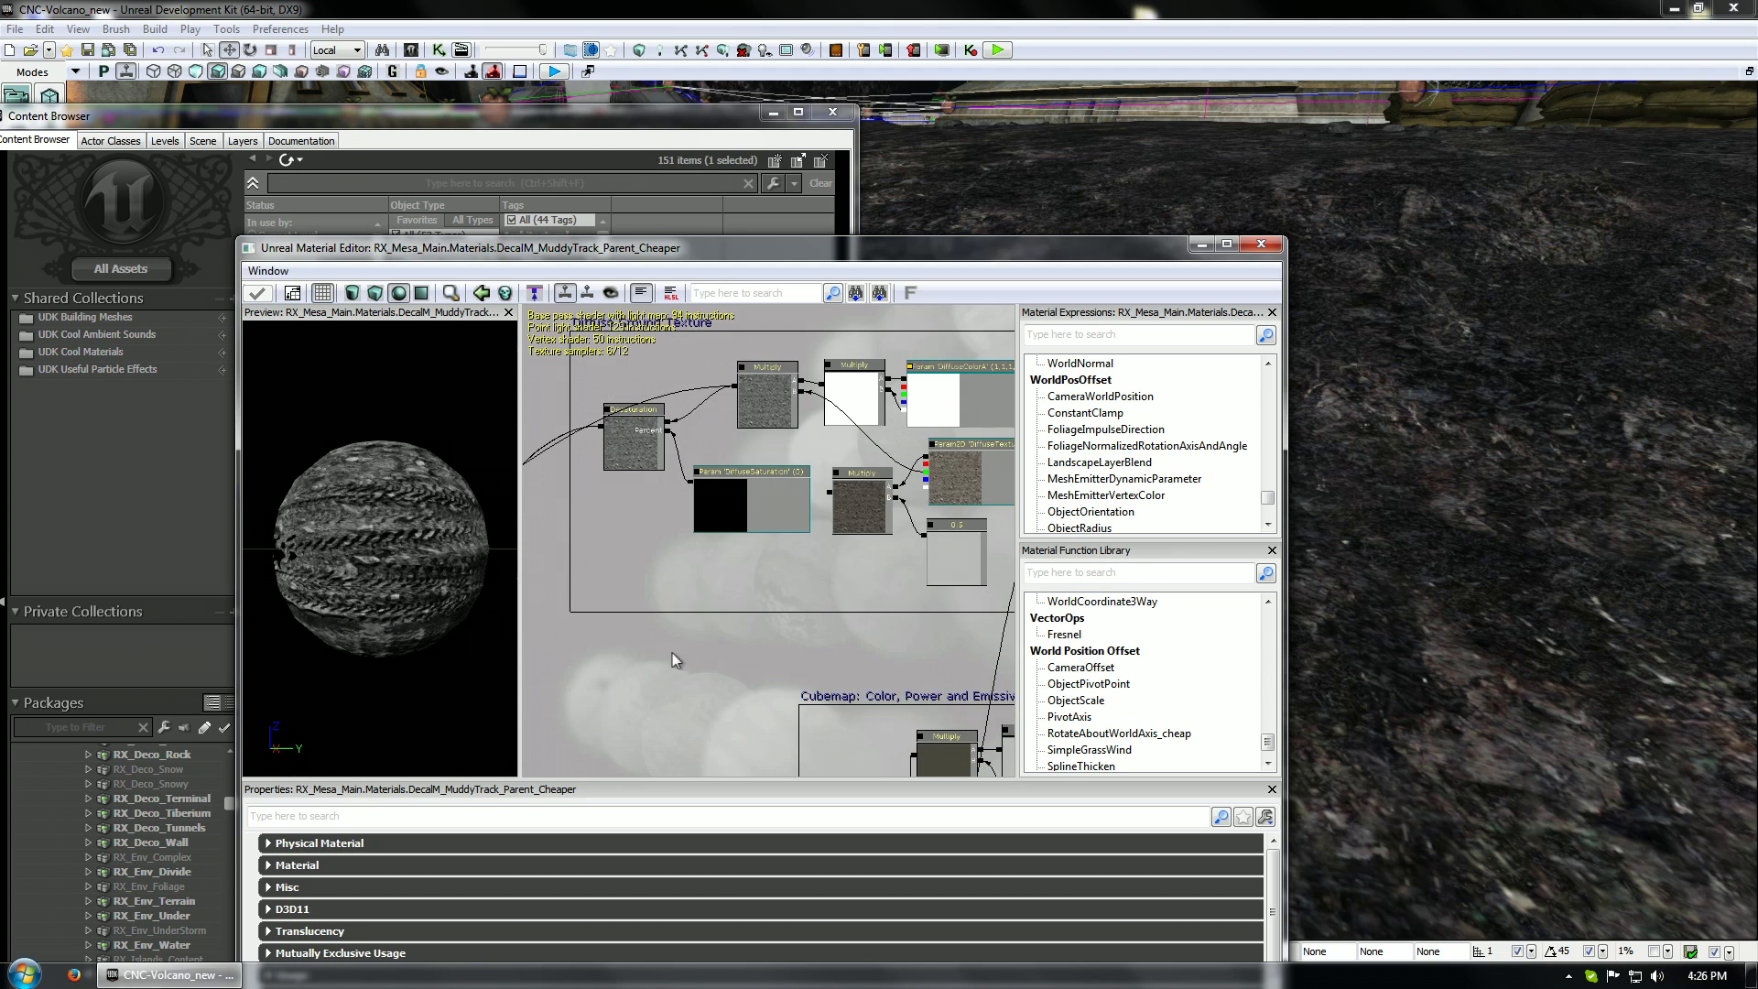
scroll(672, 652, down, 1)
Examine the Cubemap, Specular and Alpha Mask node groups of the parent material, then close its editor
drag(649, 523, 522, 426)
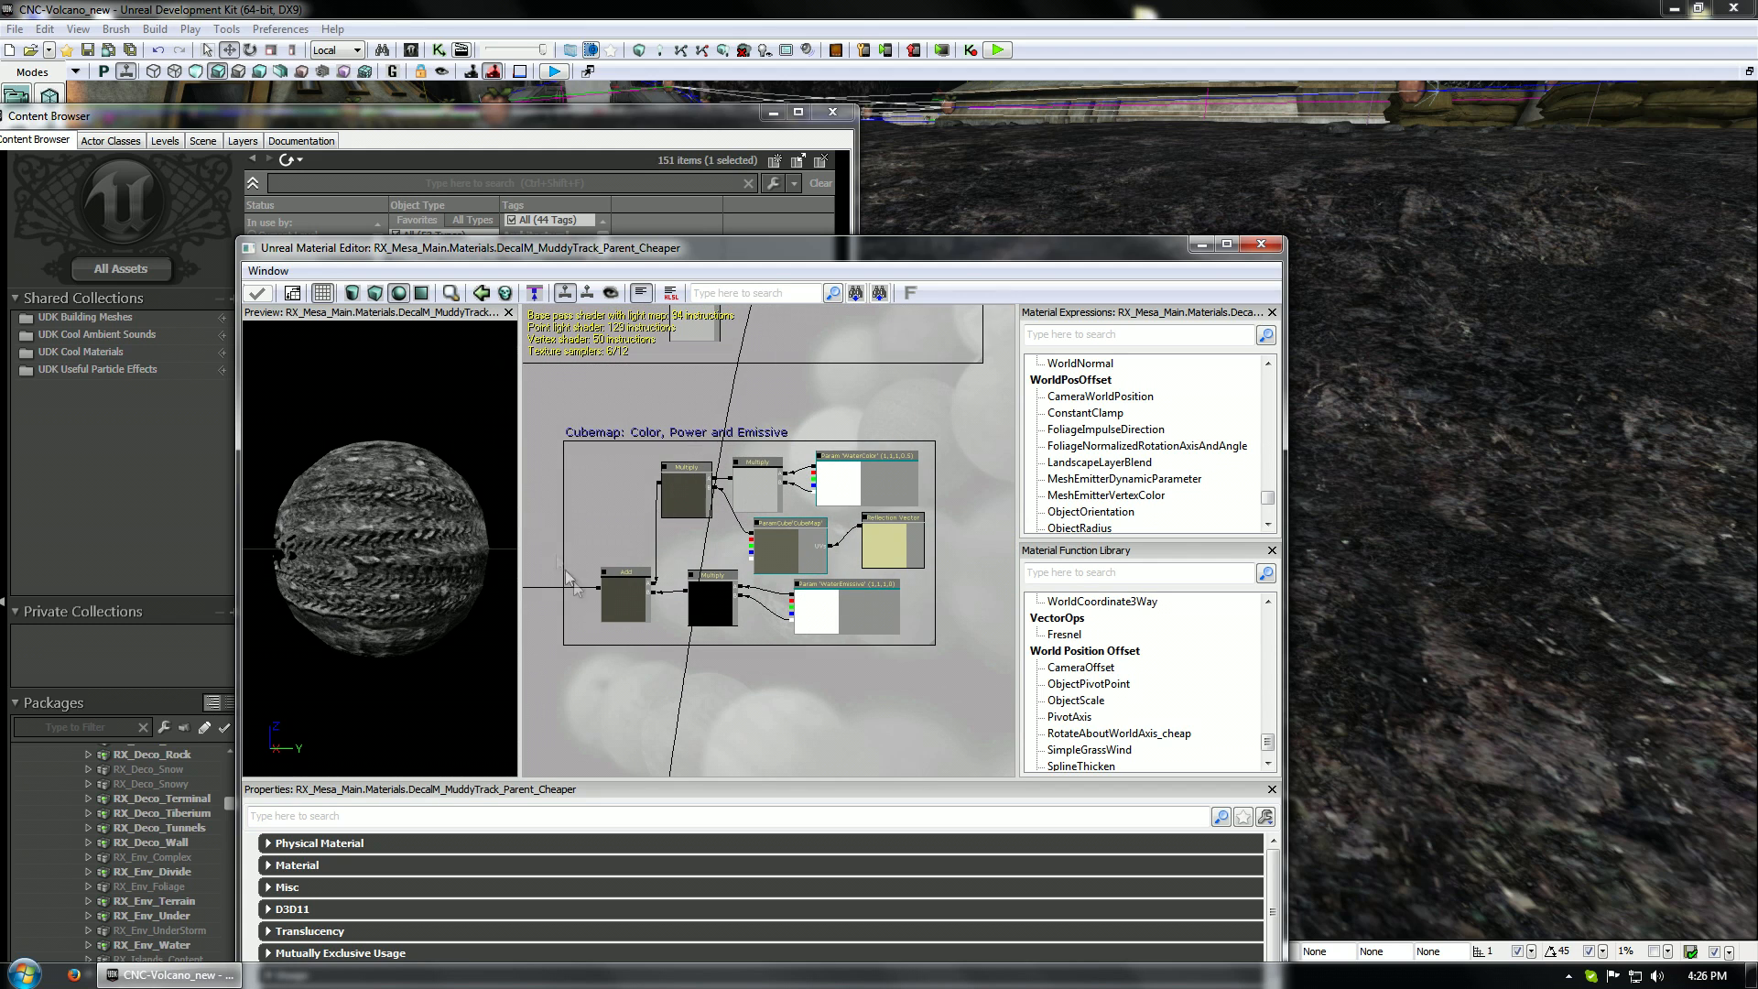
drag(794, 408, 1004, 608)
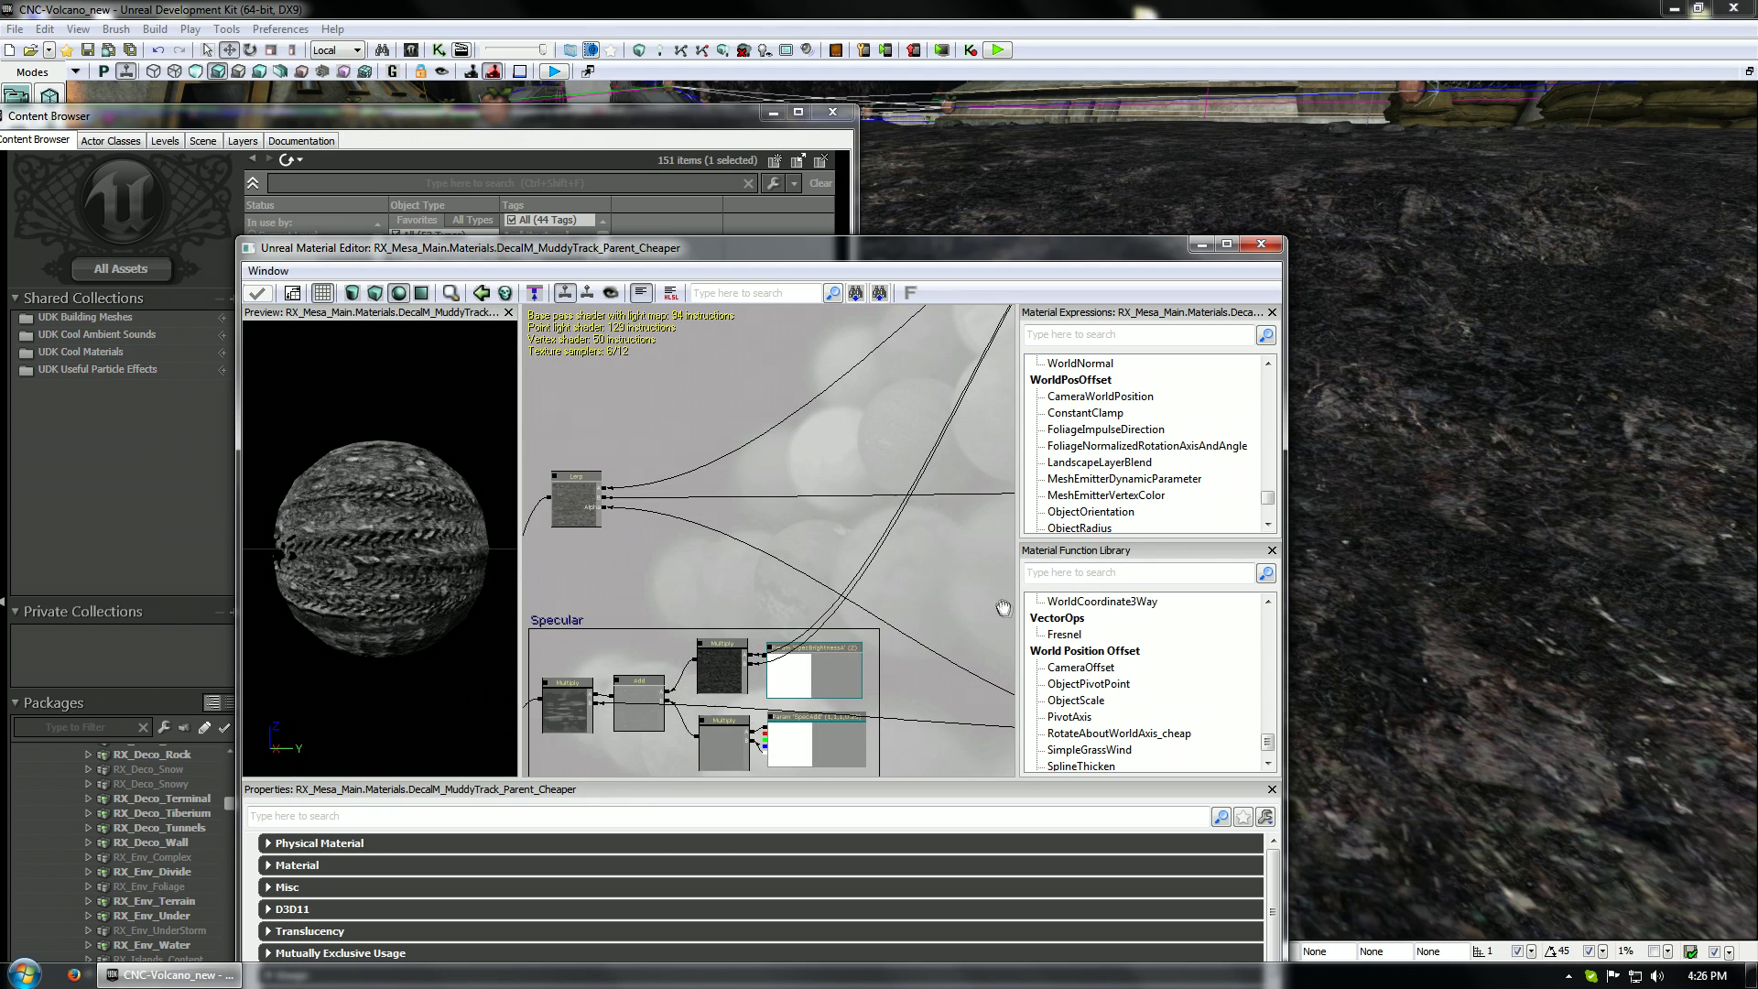
drag(811, 600, 717, 339)
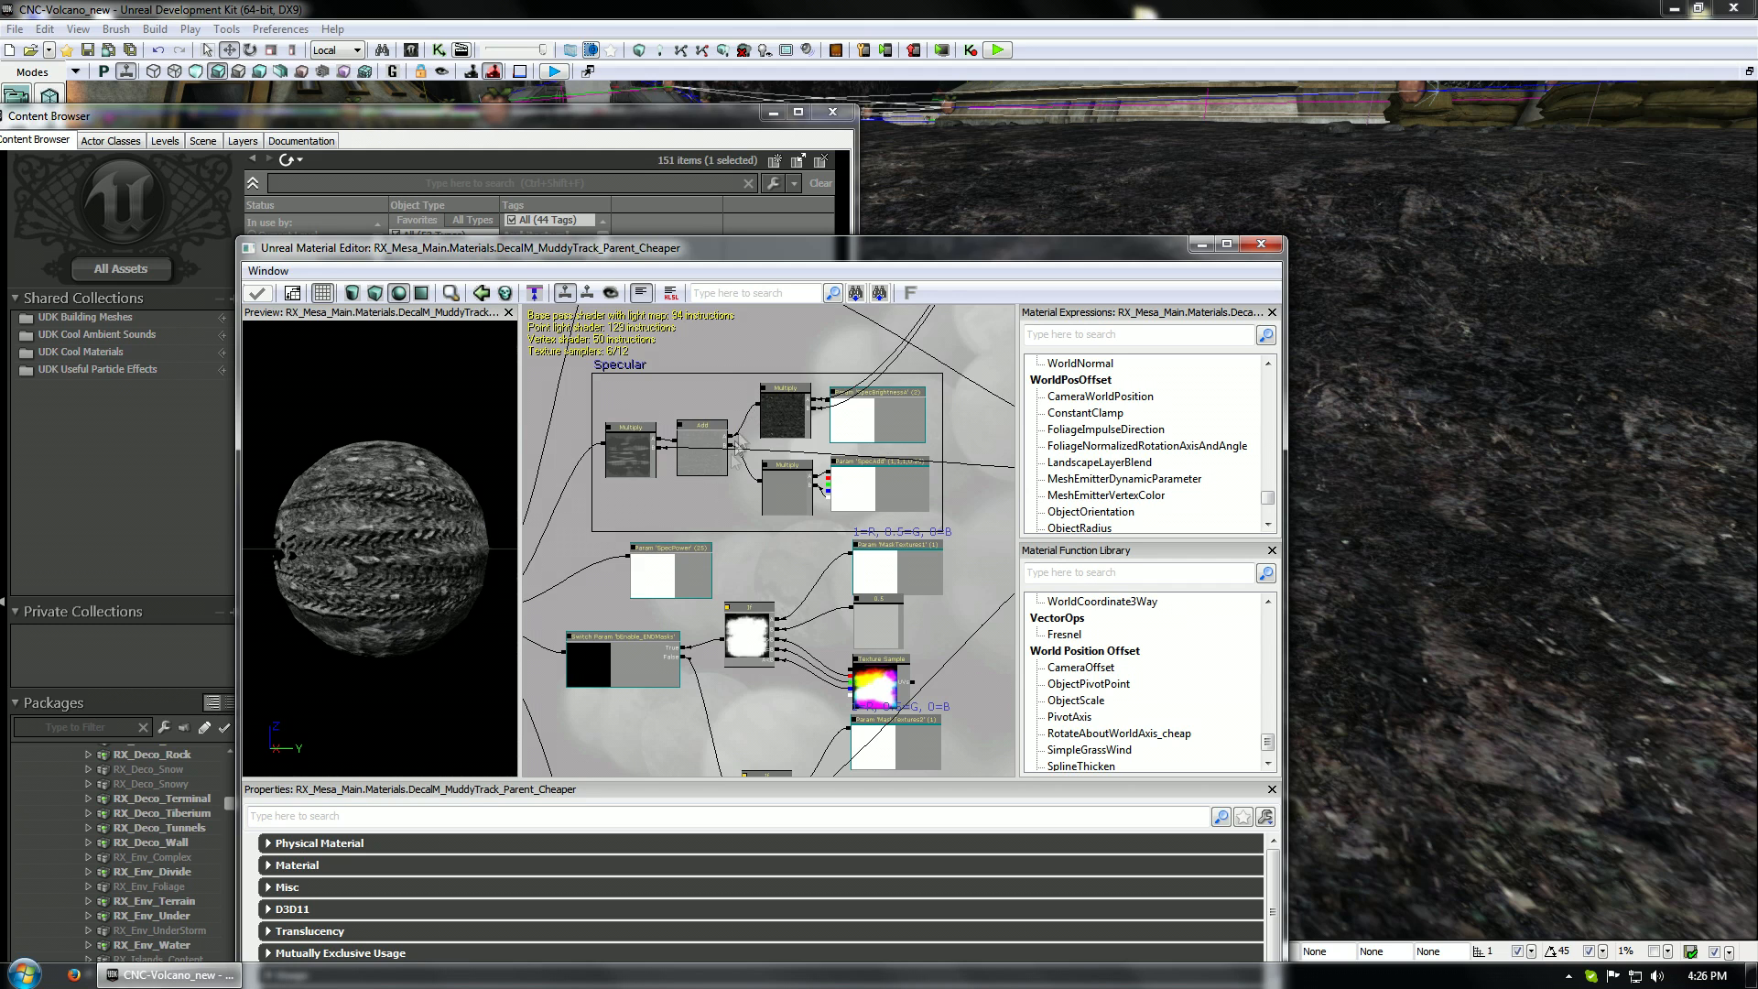
drag(695, 500, 179, 523)
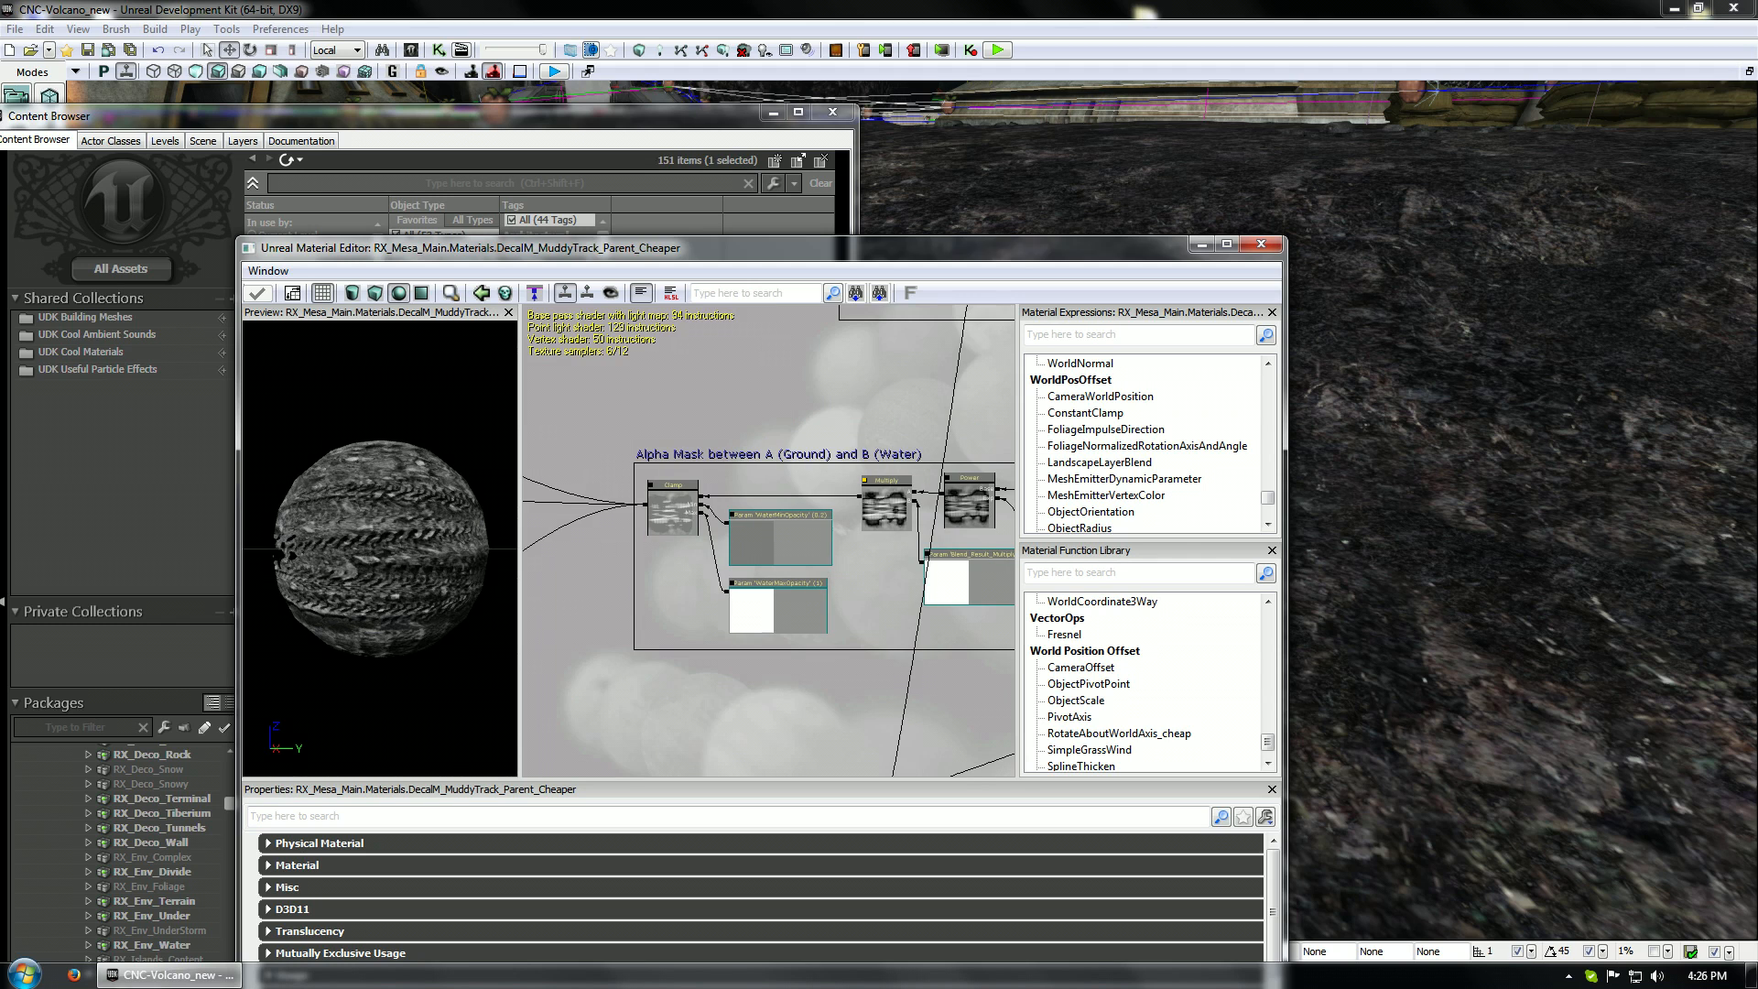
drag(839, 662, 1124, 689)
drag(721, 667, 911, 656)
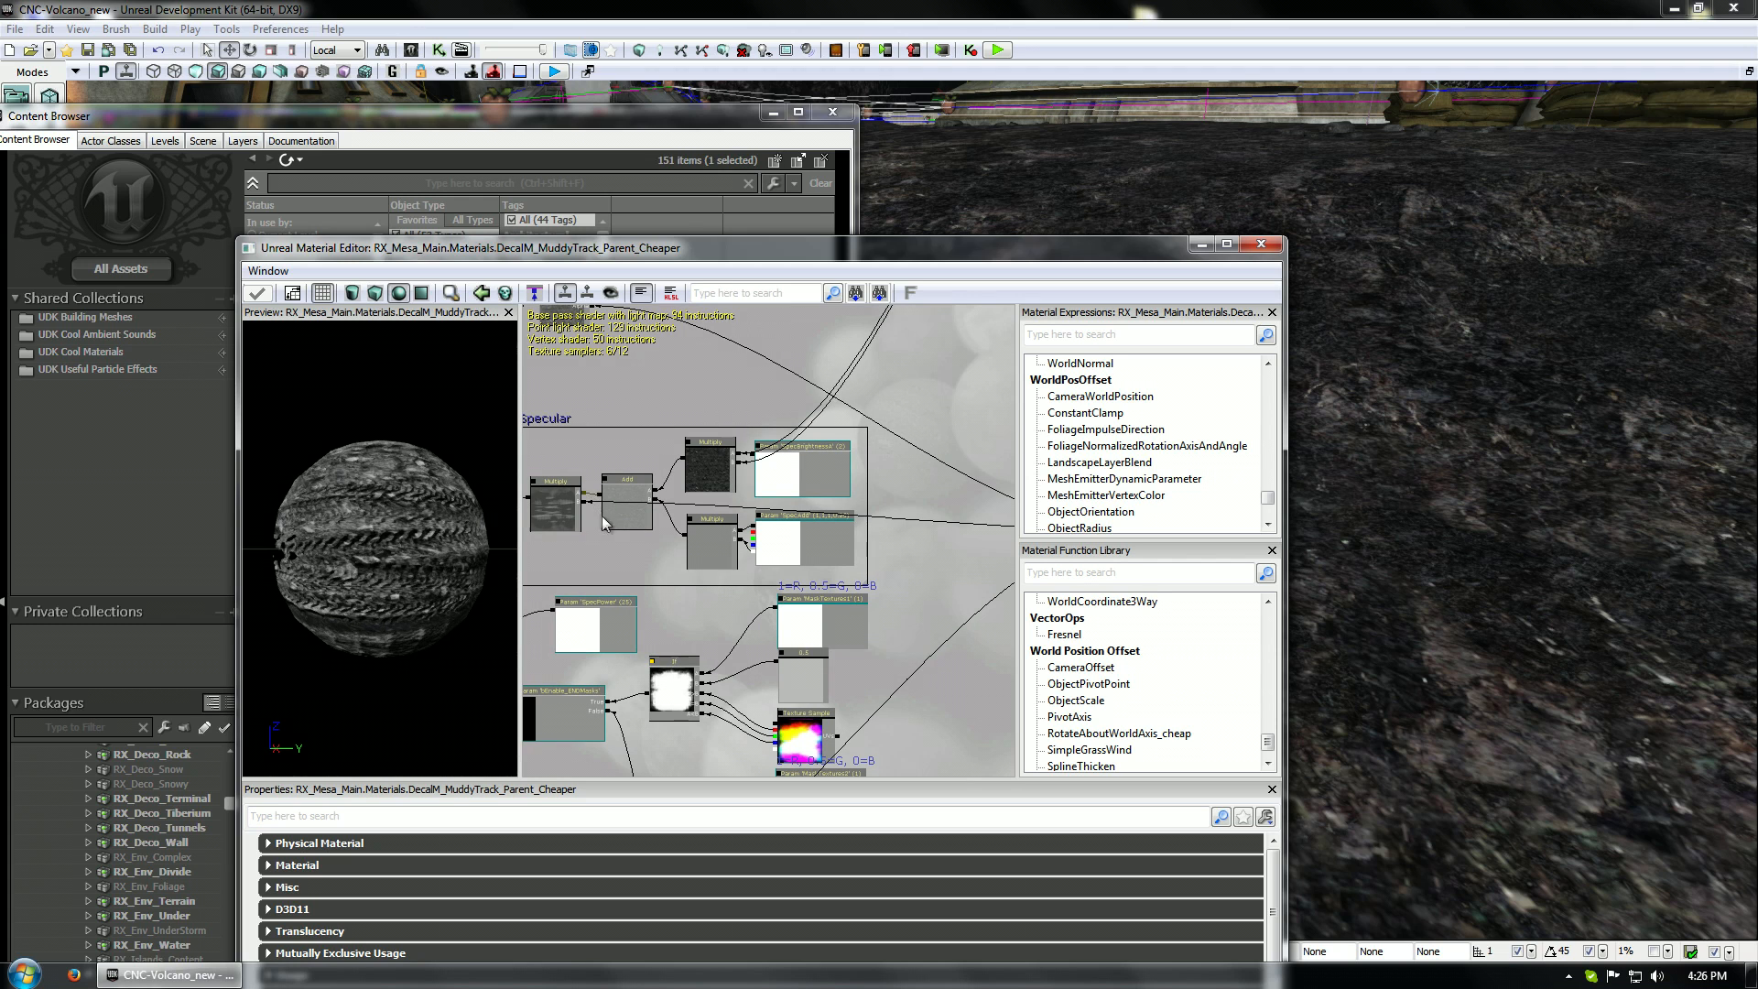
click(1260, 243)
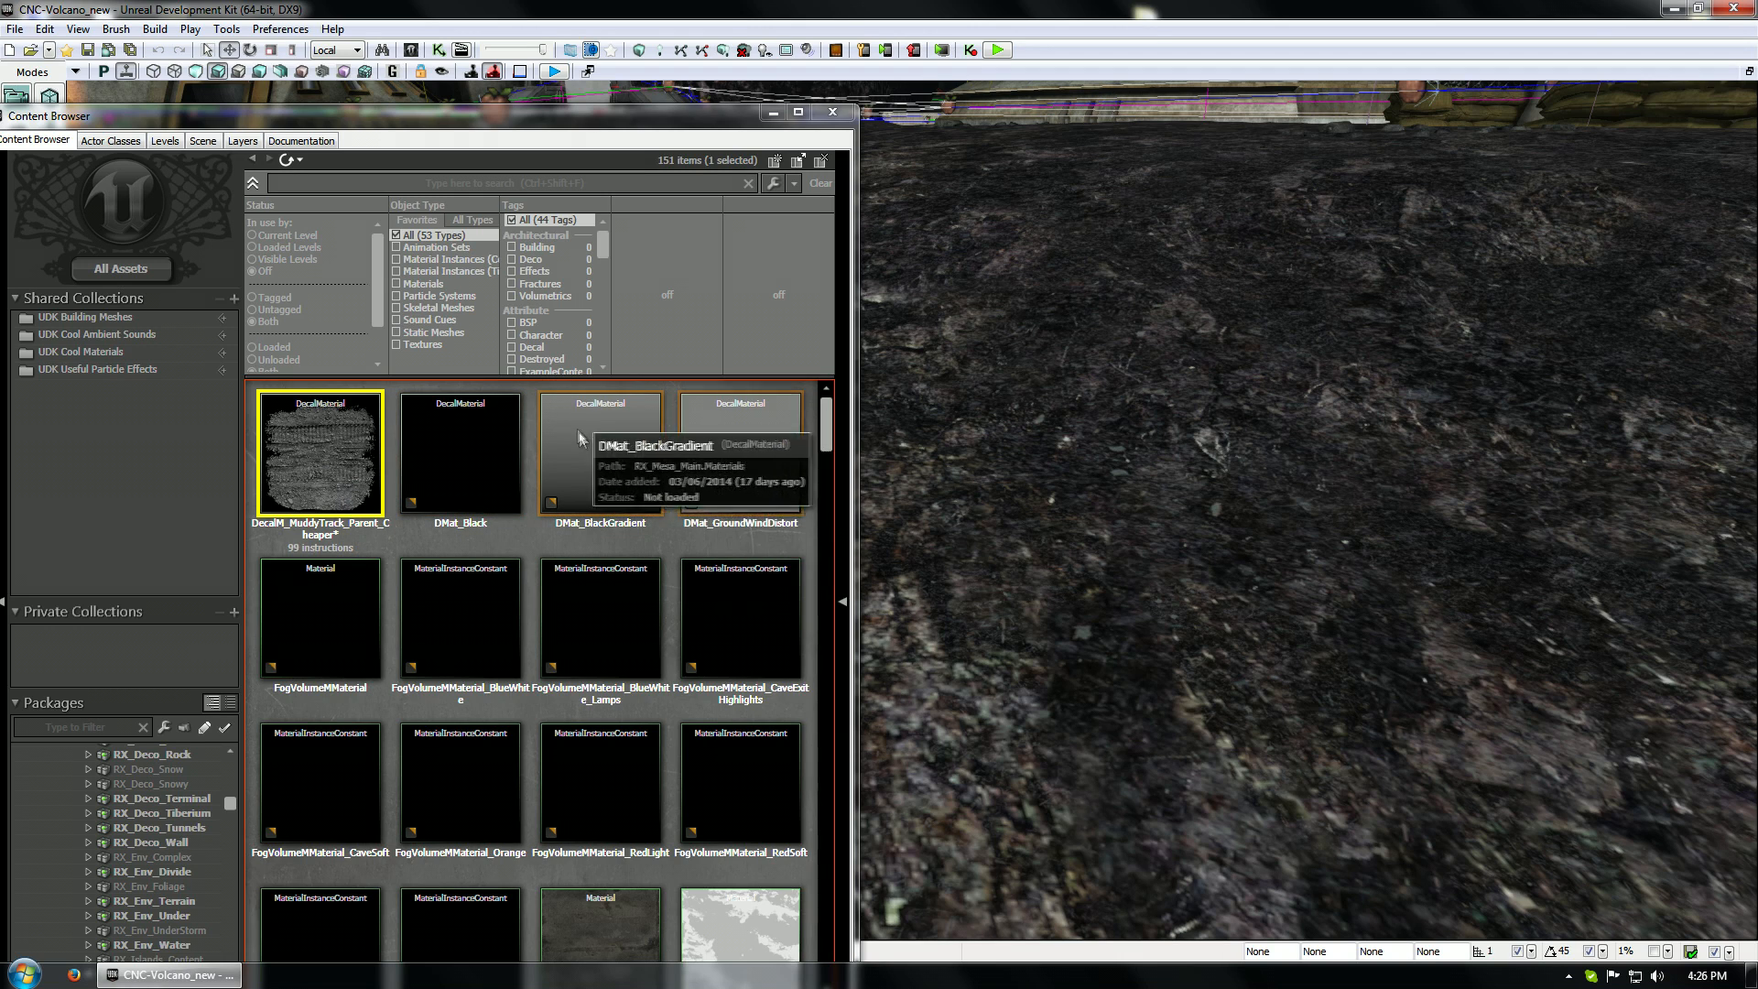
Find the package containing DecalM_MuddyTrack_Parent_Cheaper, reposition the asset browser window and fully load RX_Mesa_Main
click(409, 451)
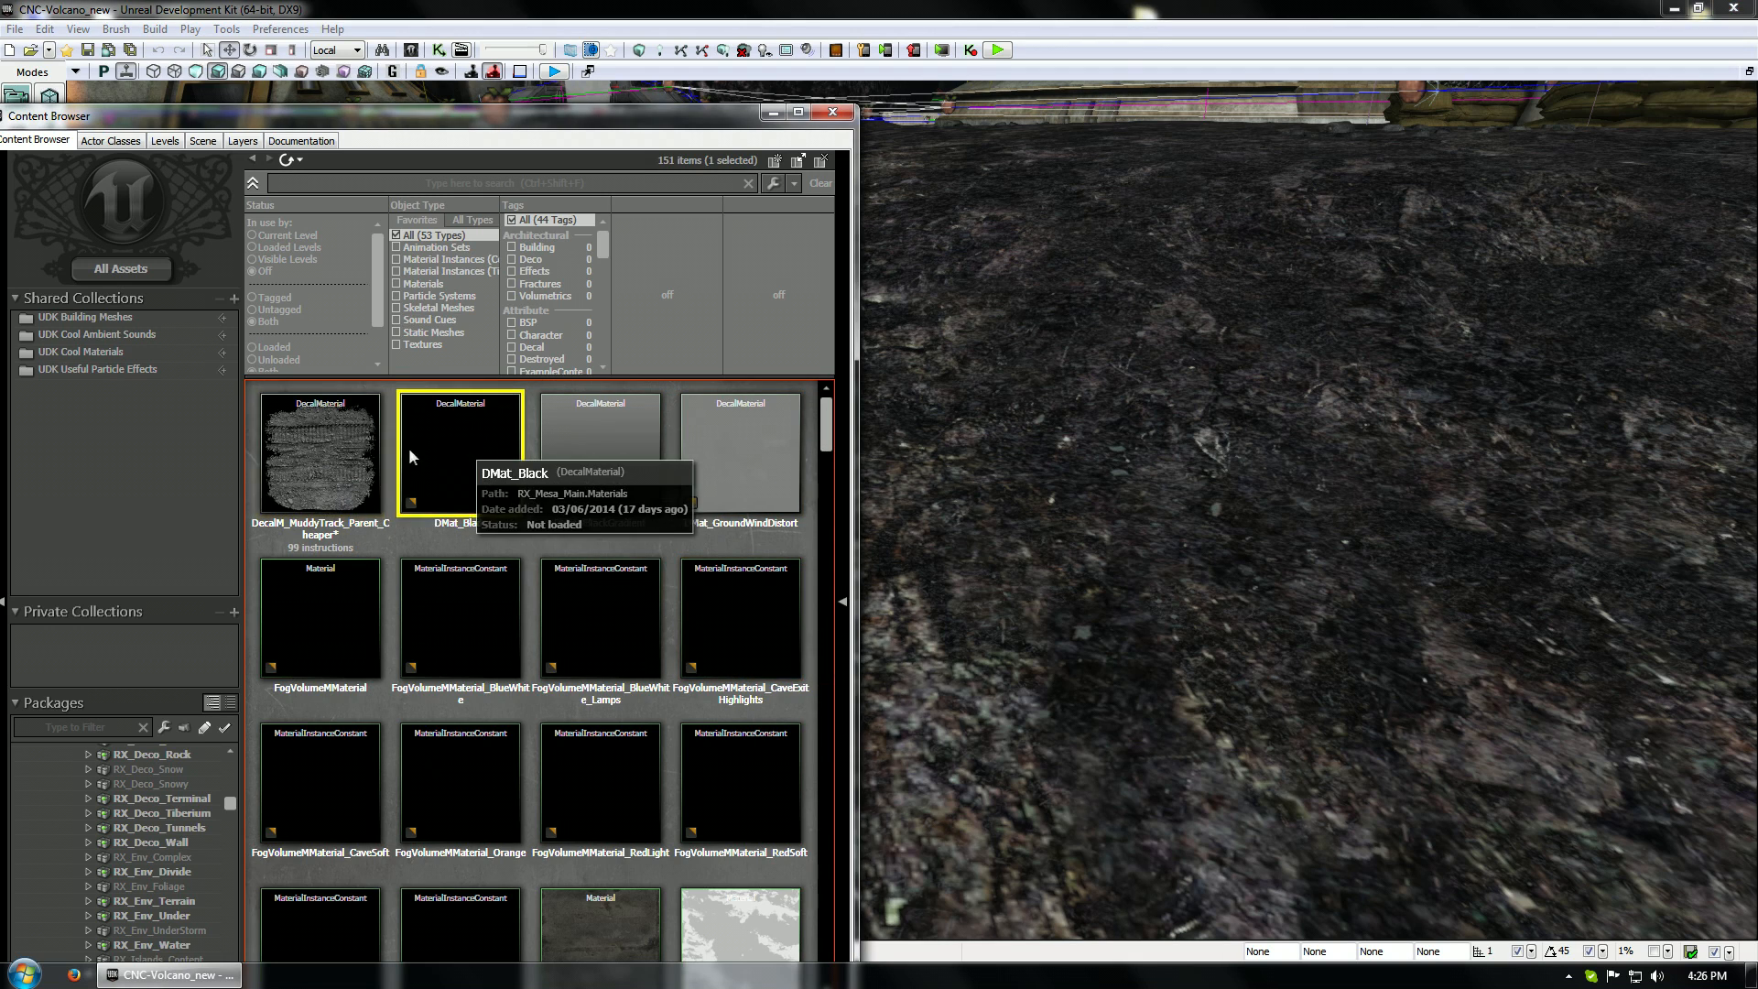
right_click(322, 459)
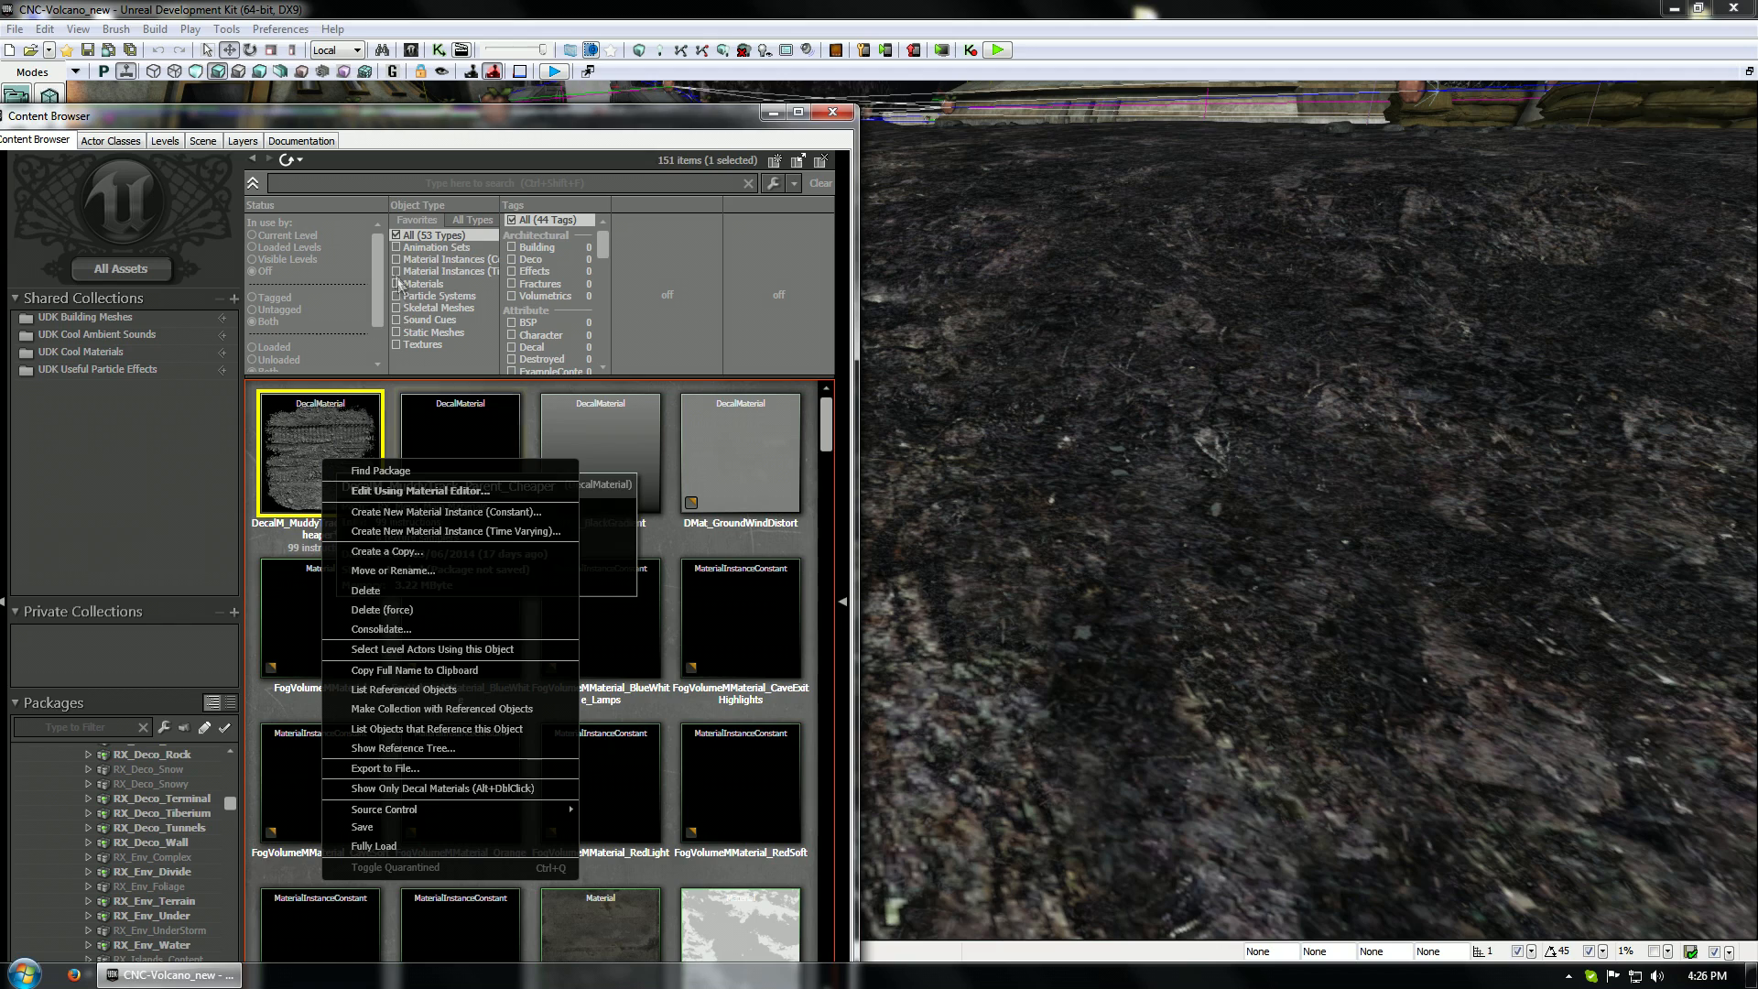
click(418, 474)
drag(282, 113, 365, 14)
click(241, 871)
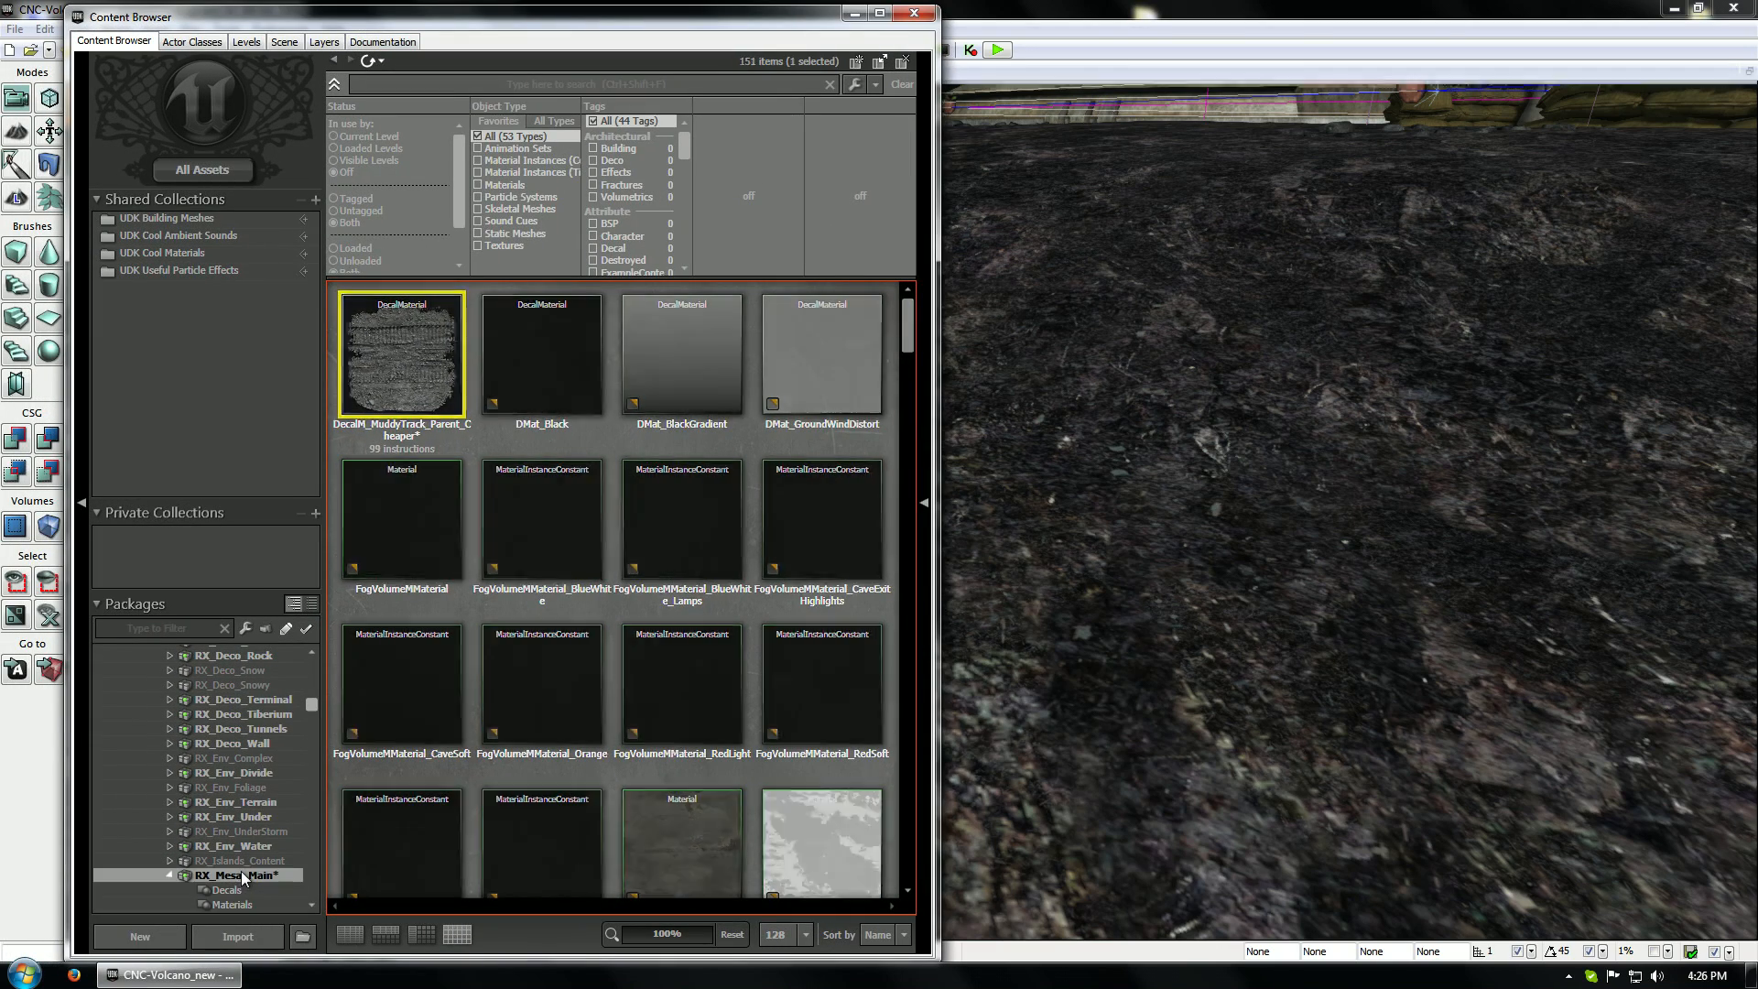
right_click(239, 870)
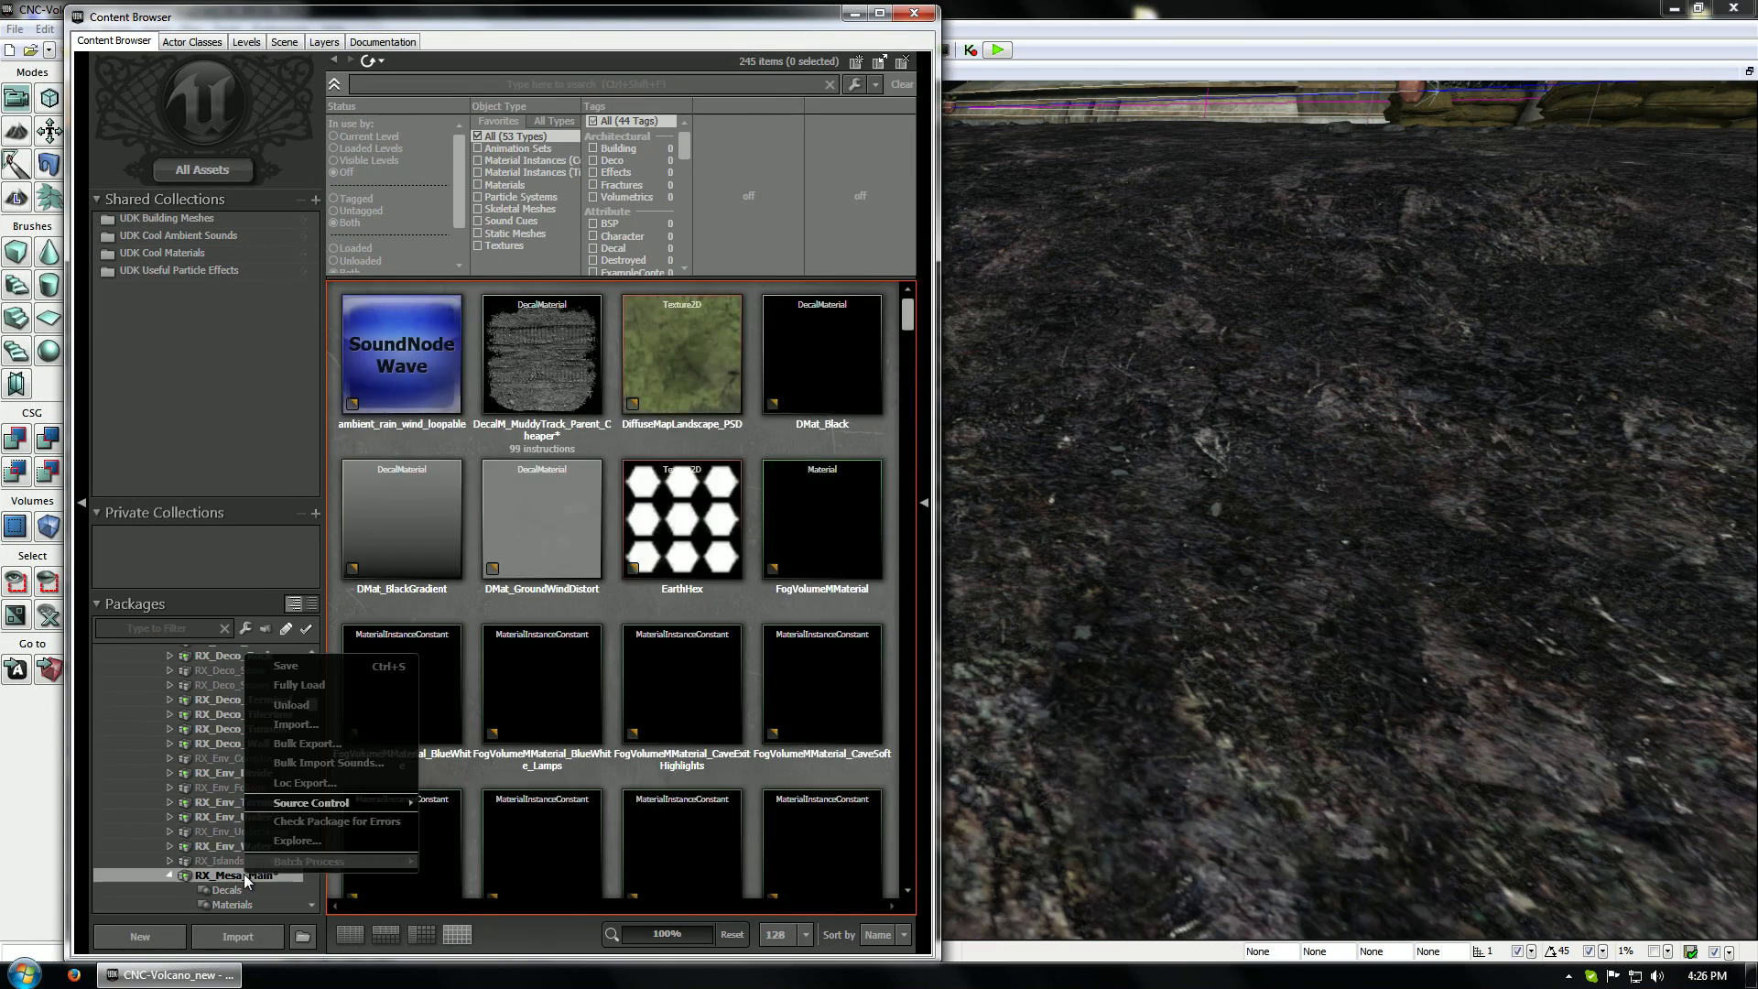
click(323, 683)
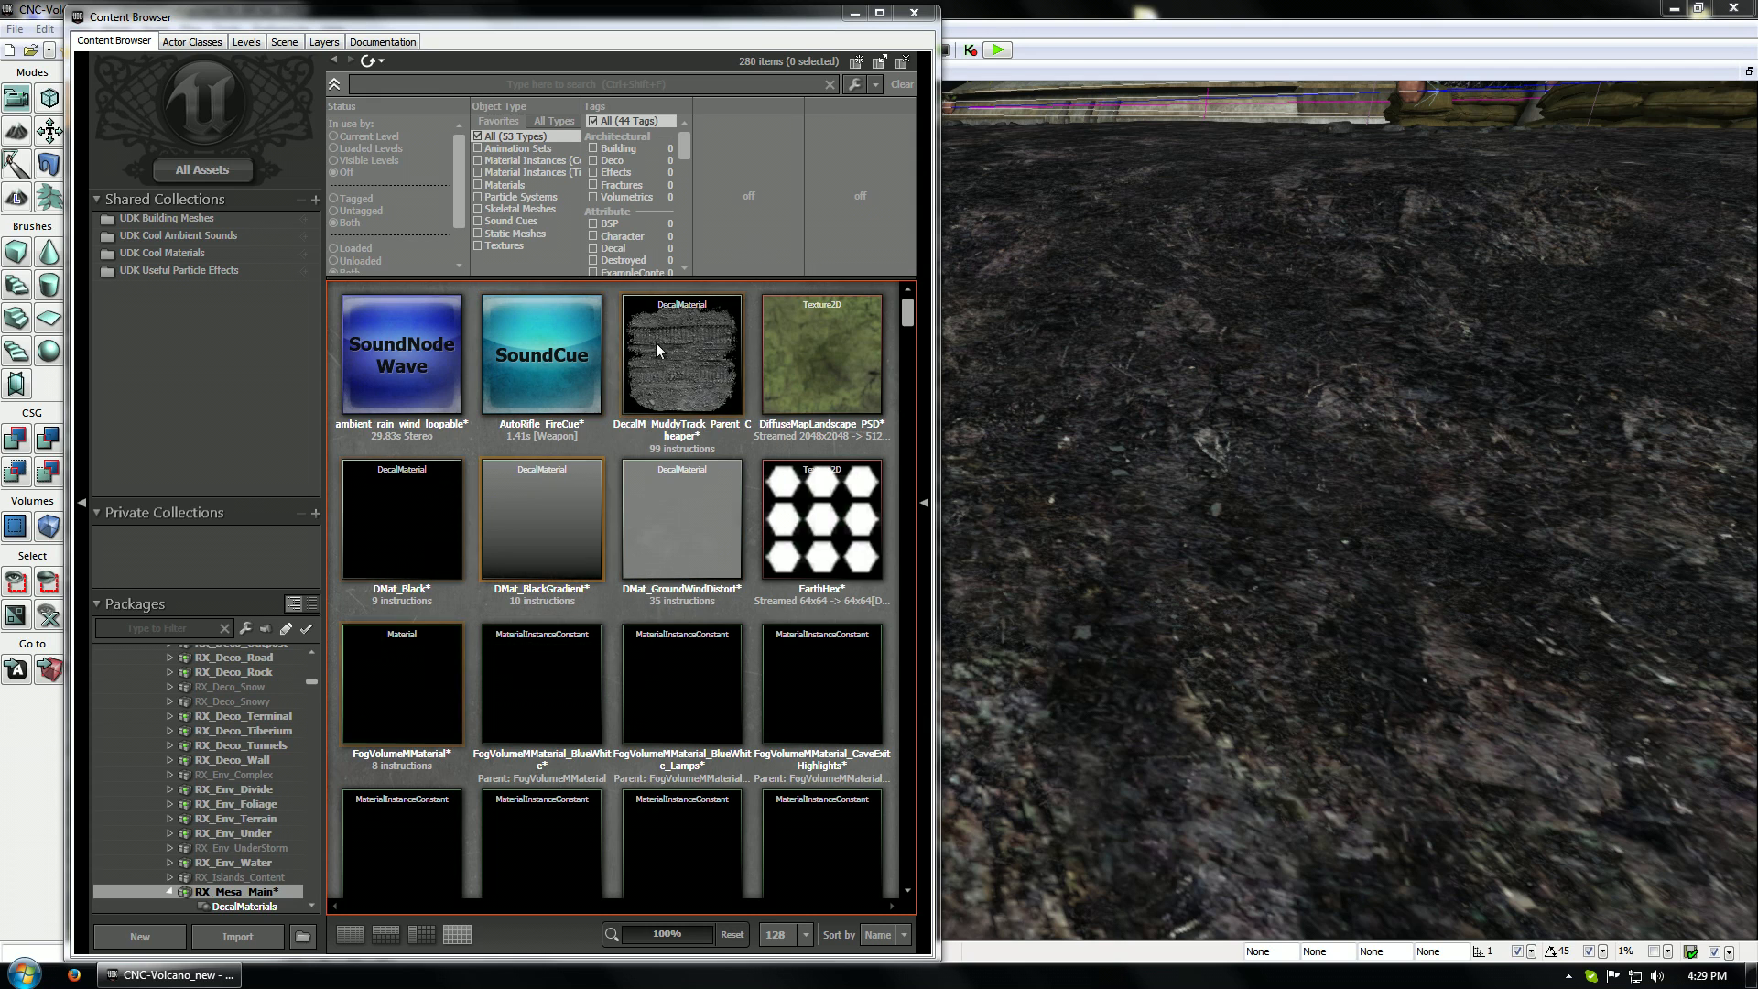
Look over the assets of RX_Mesa_Main and its DecalMaterials logo decals, then view the concrete wall in the level
click(410, 530)
scroll(534, 566, down, 1)
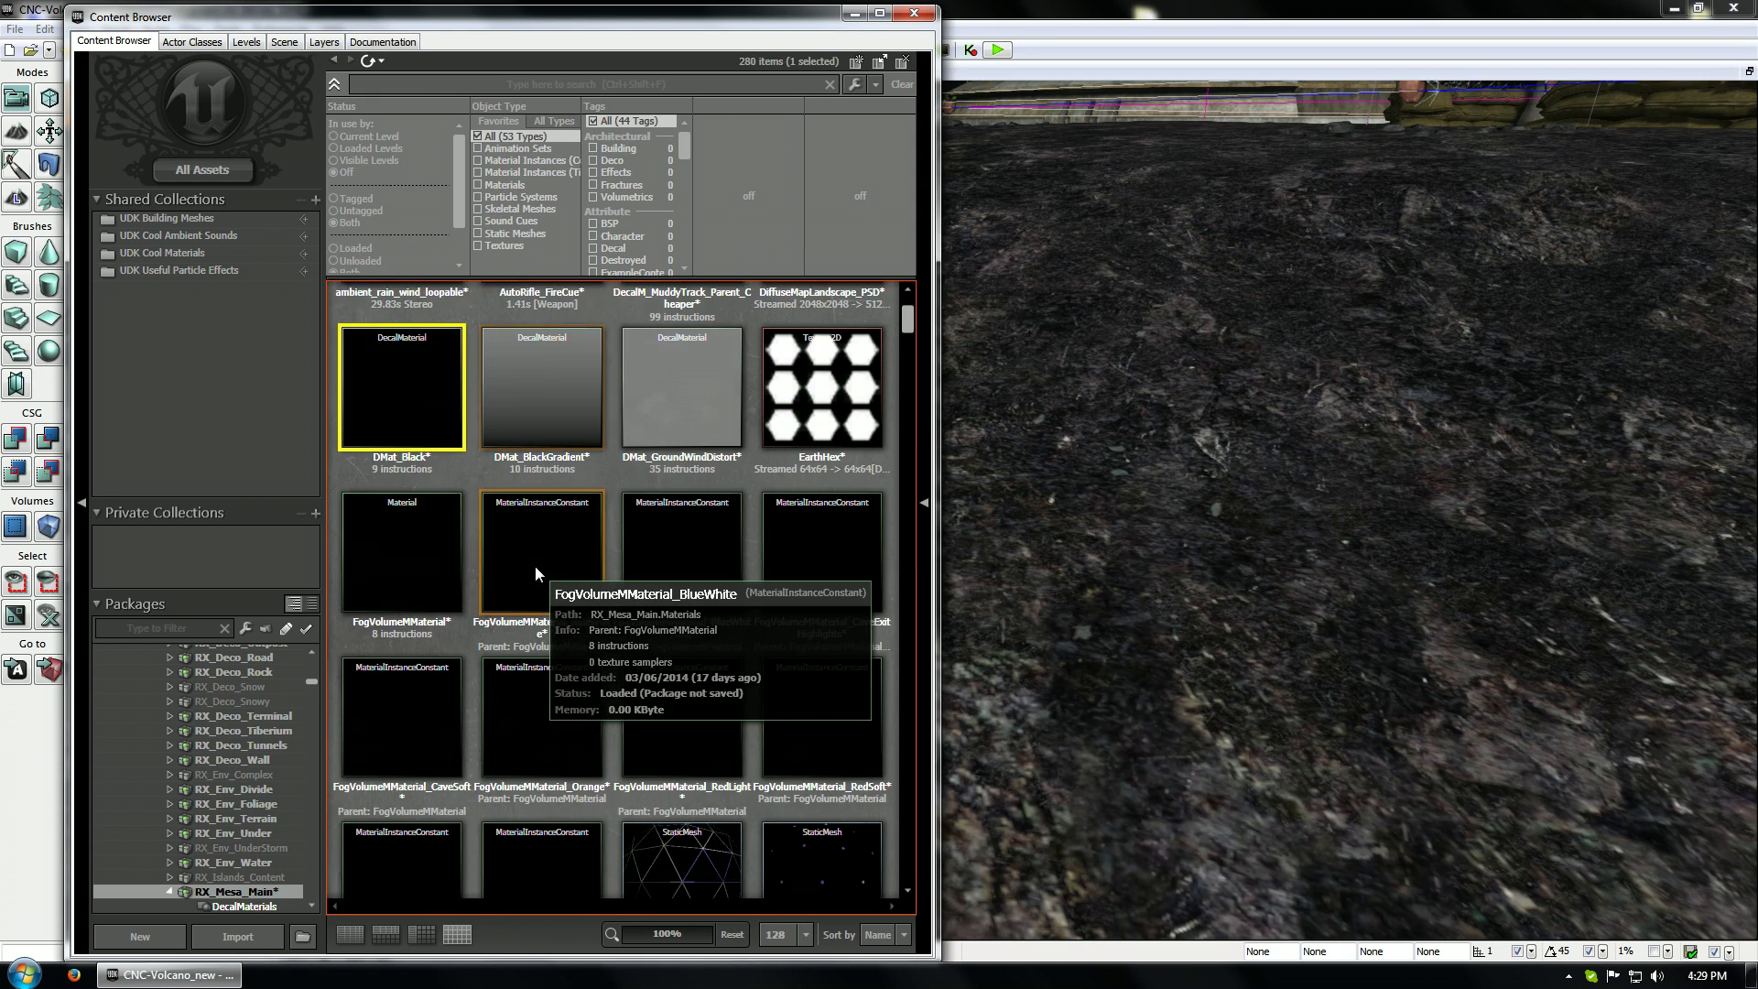
scroll(535, 574, down, 3)
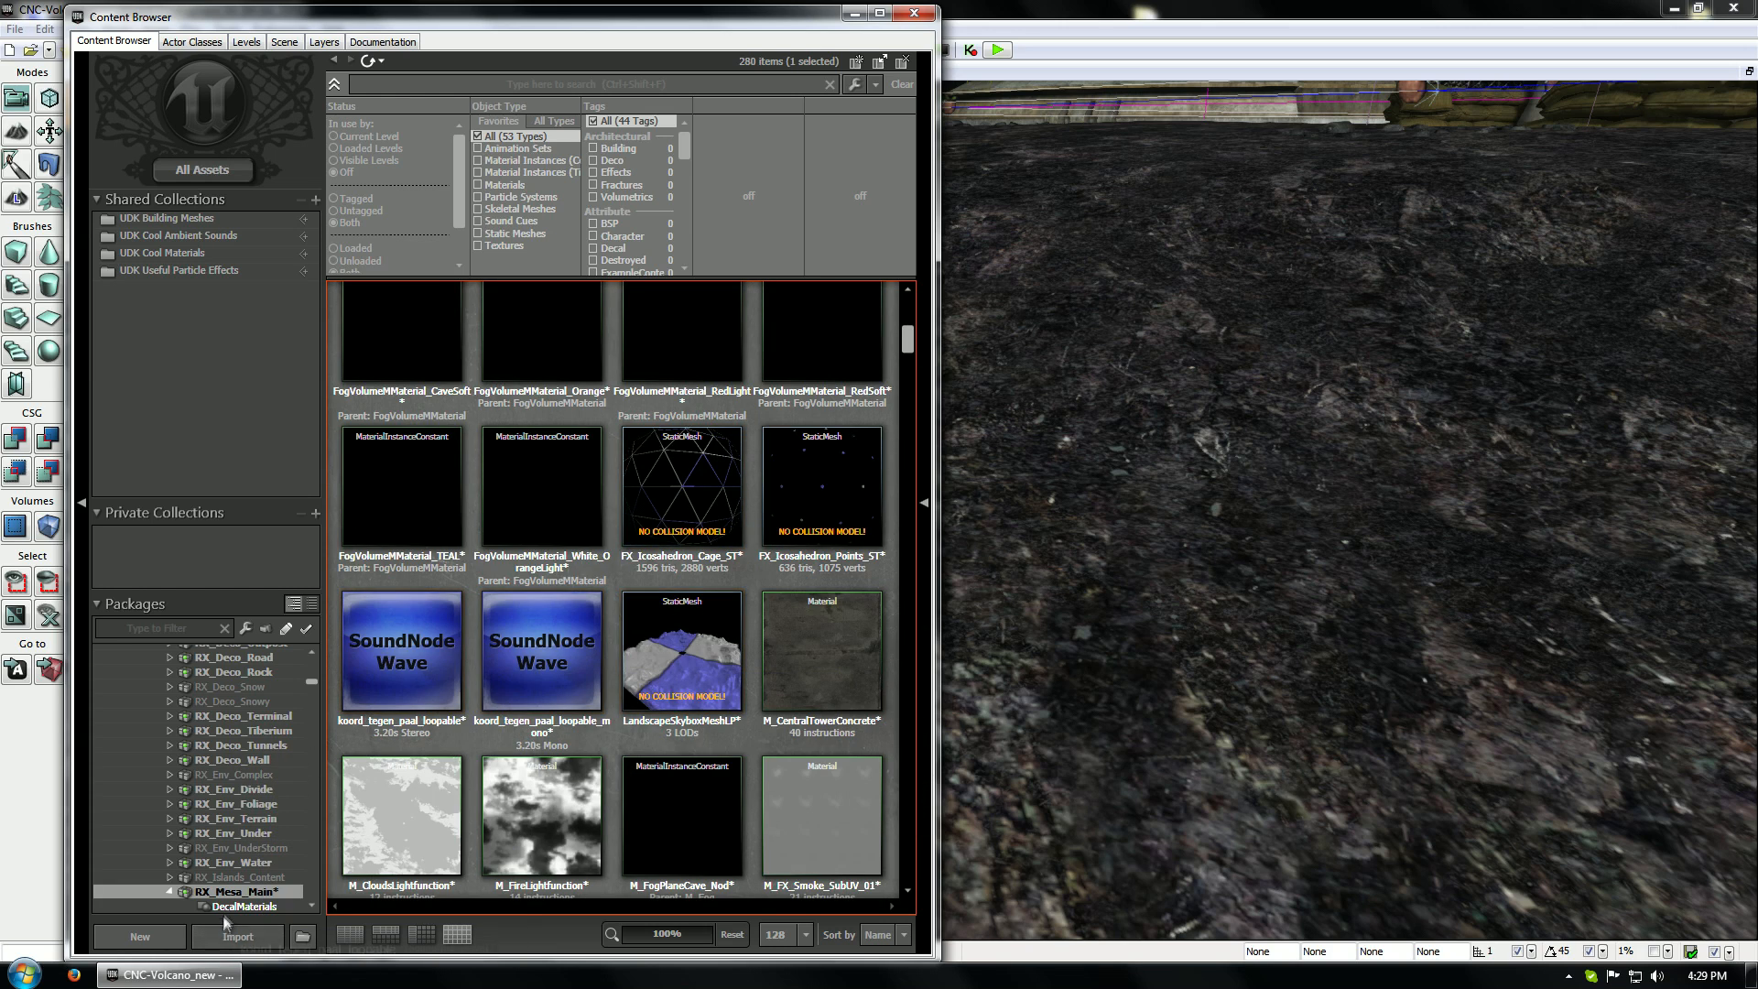
click(244, 905)
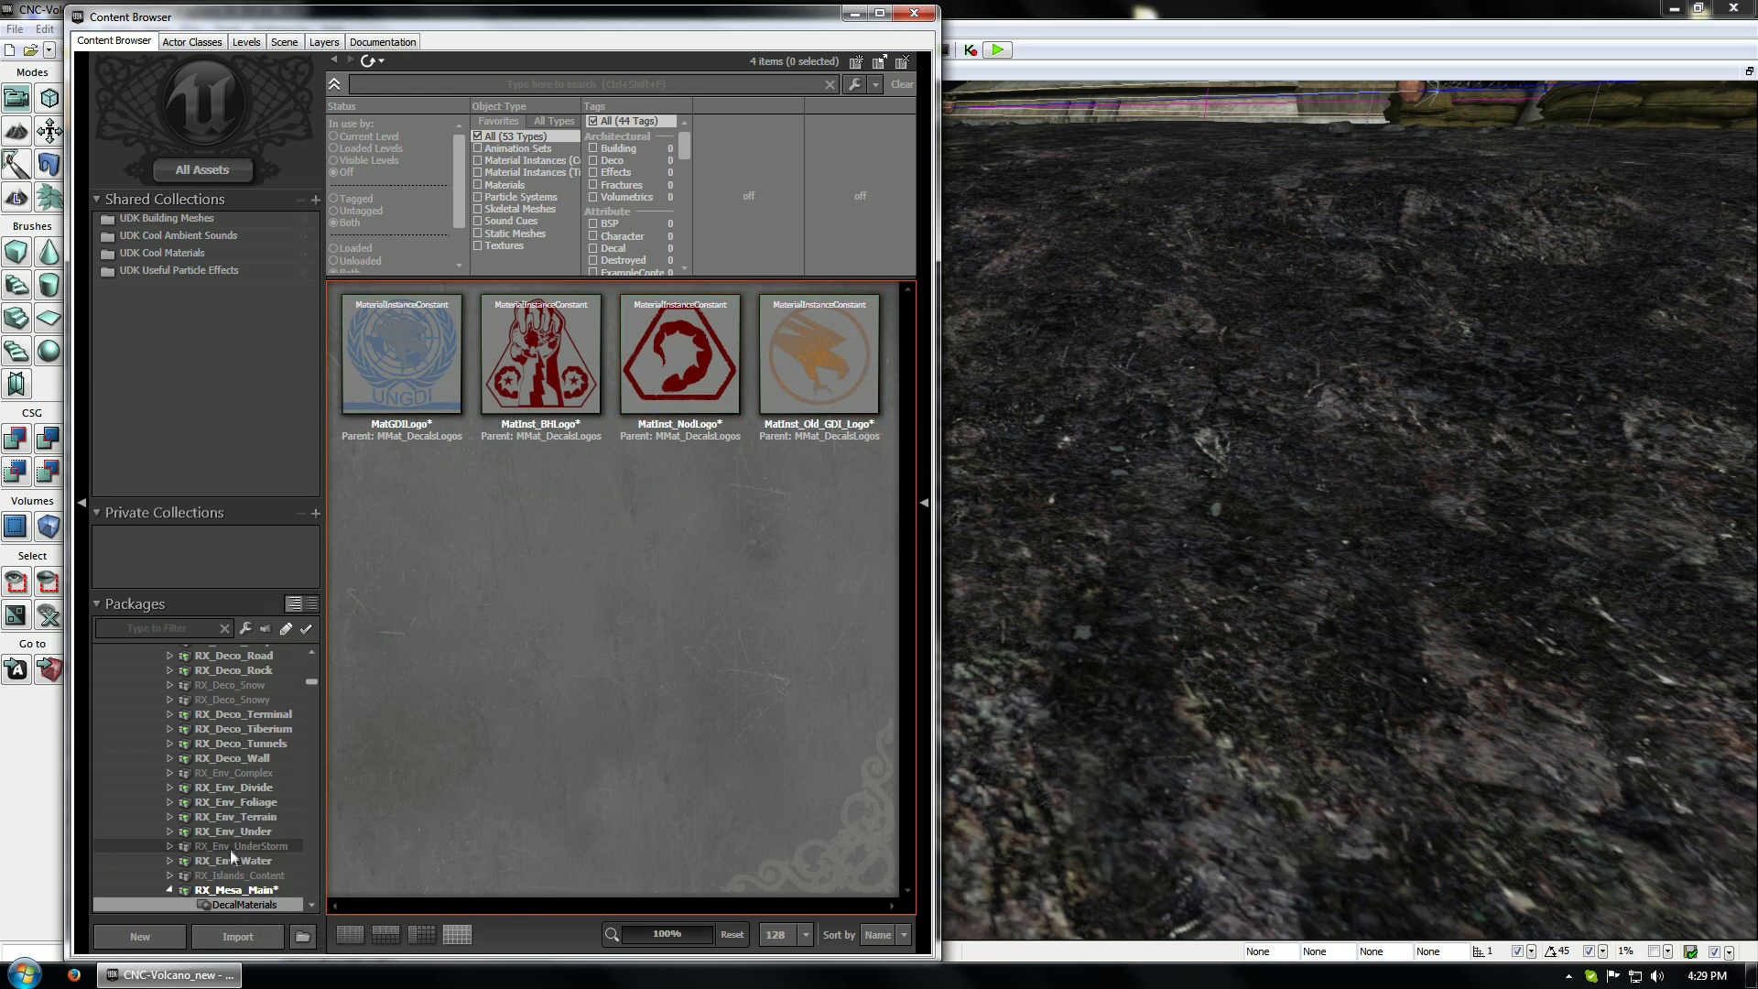
scroll(229, 850, down, 2)
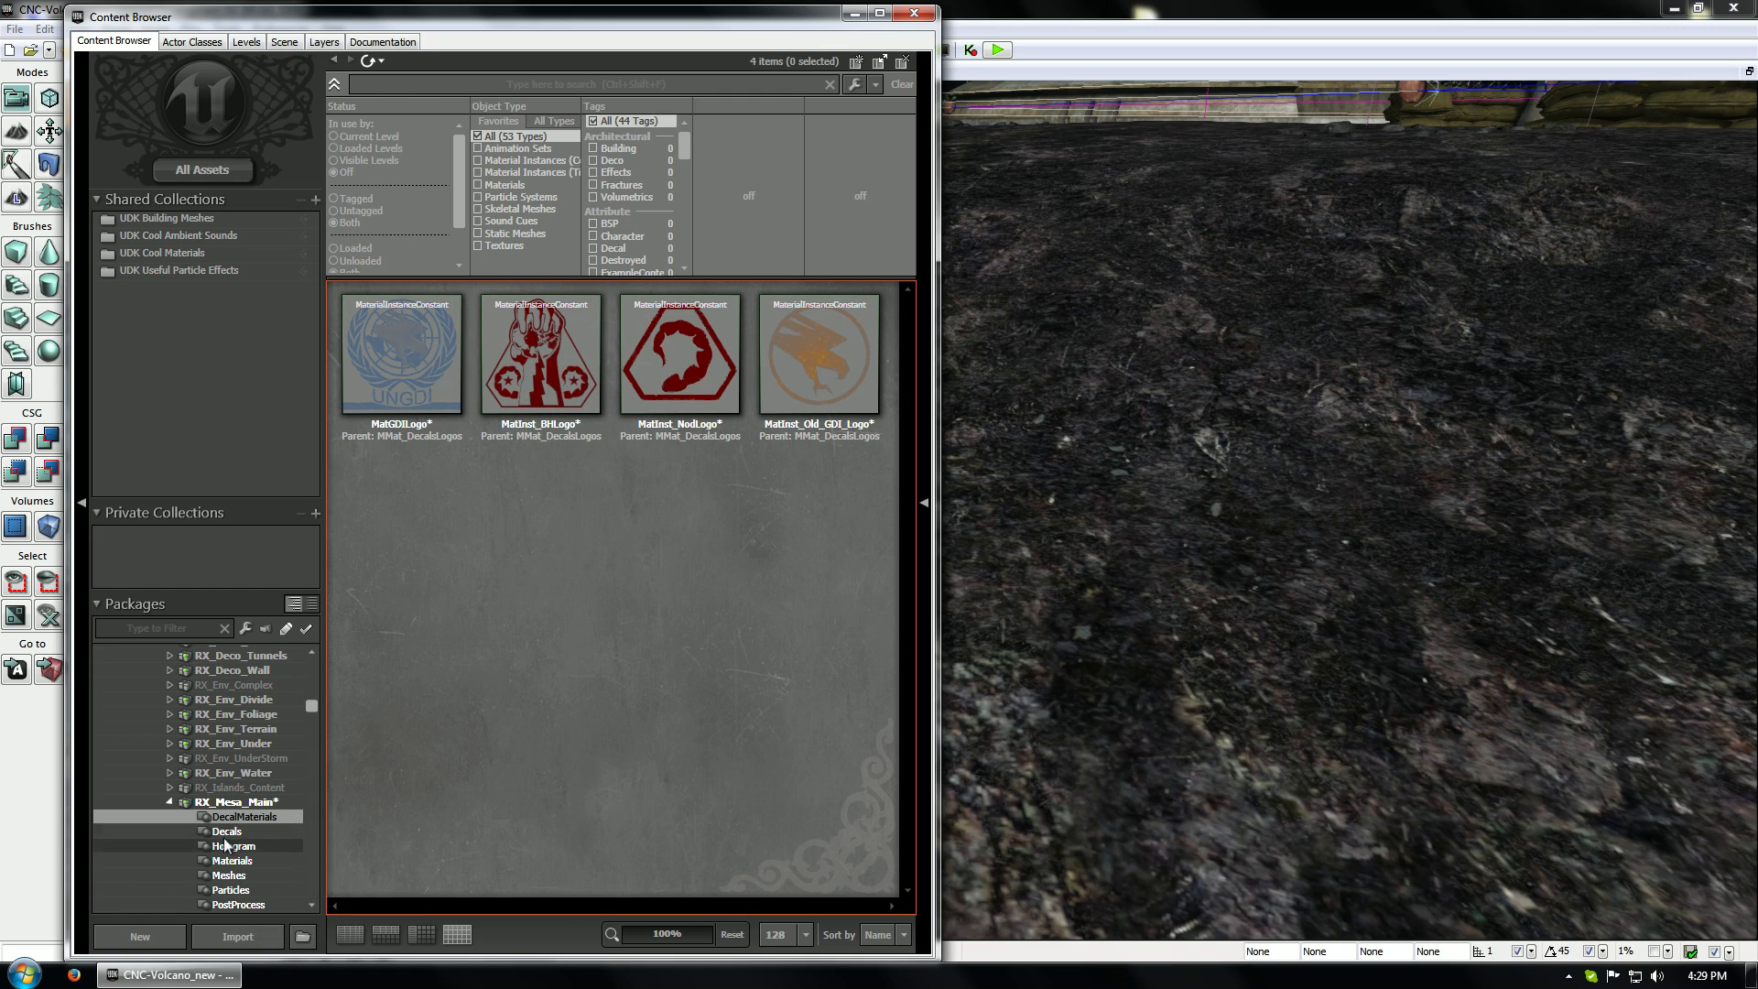
right_drag(1245, 656, 1483, 545)
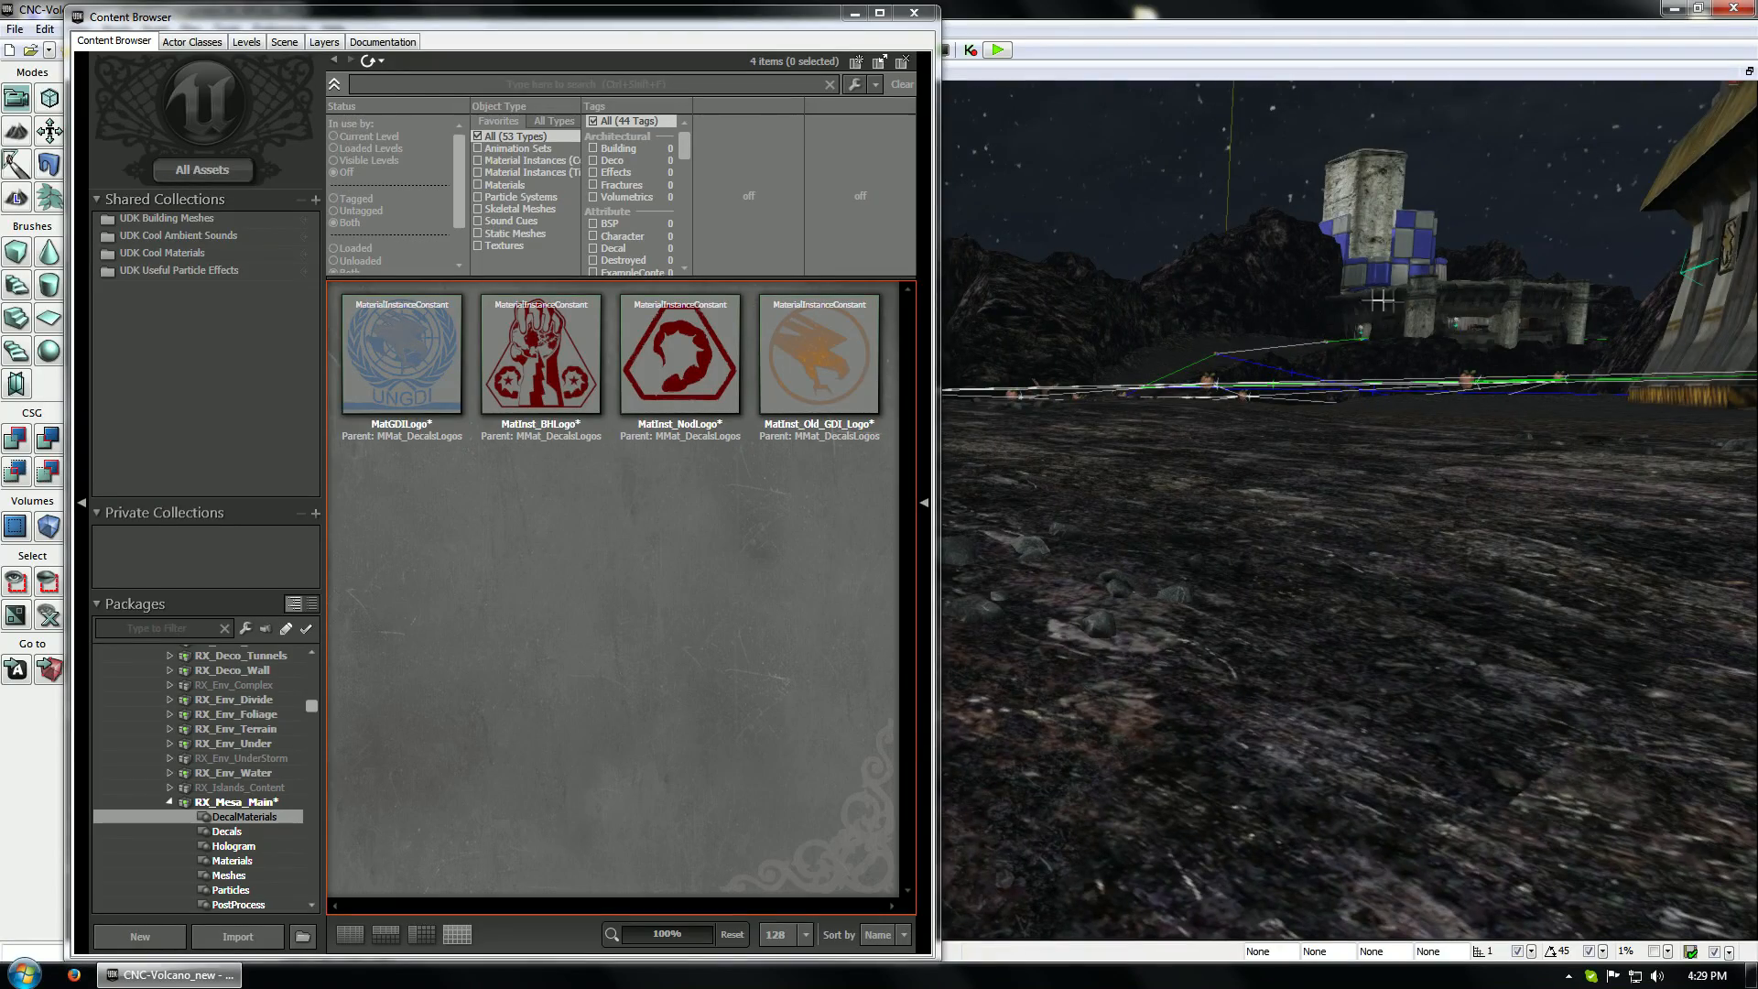
drag(1382, 568, 1254, 412)
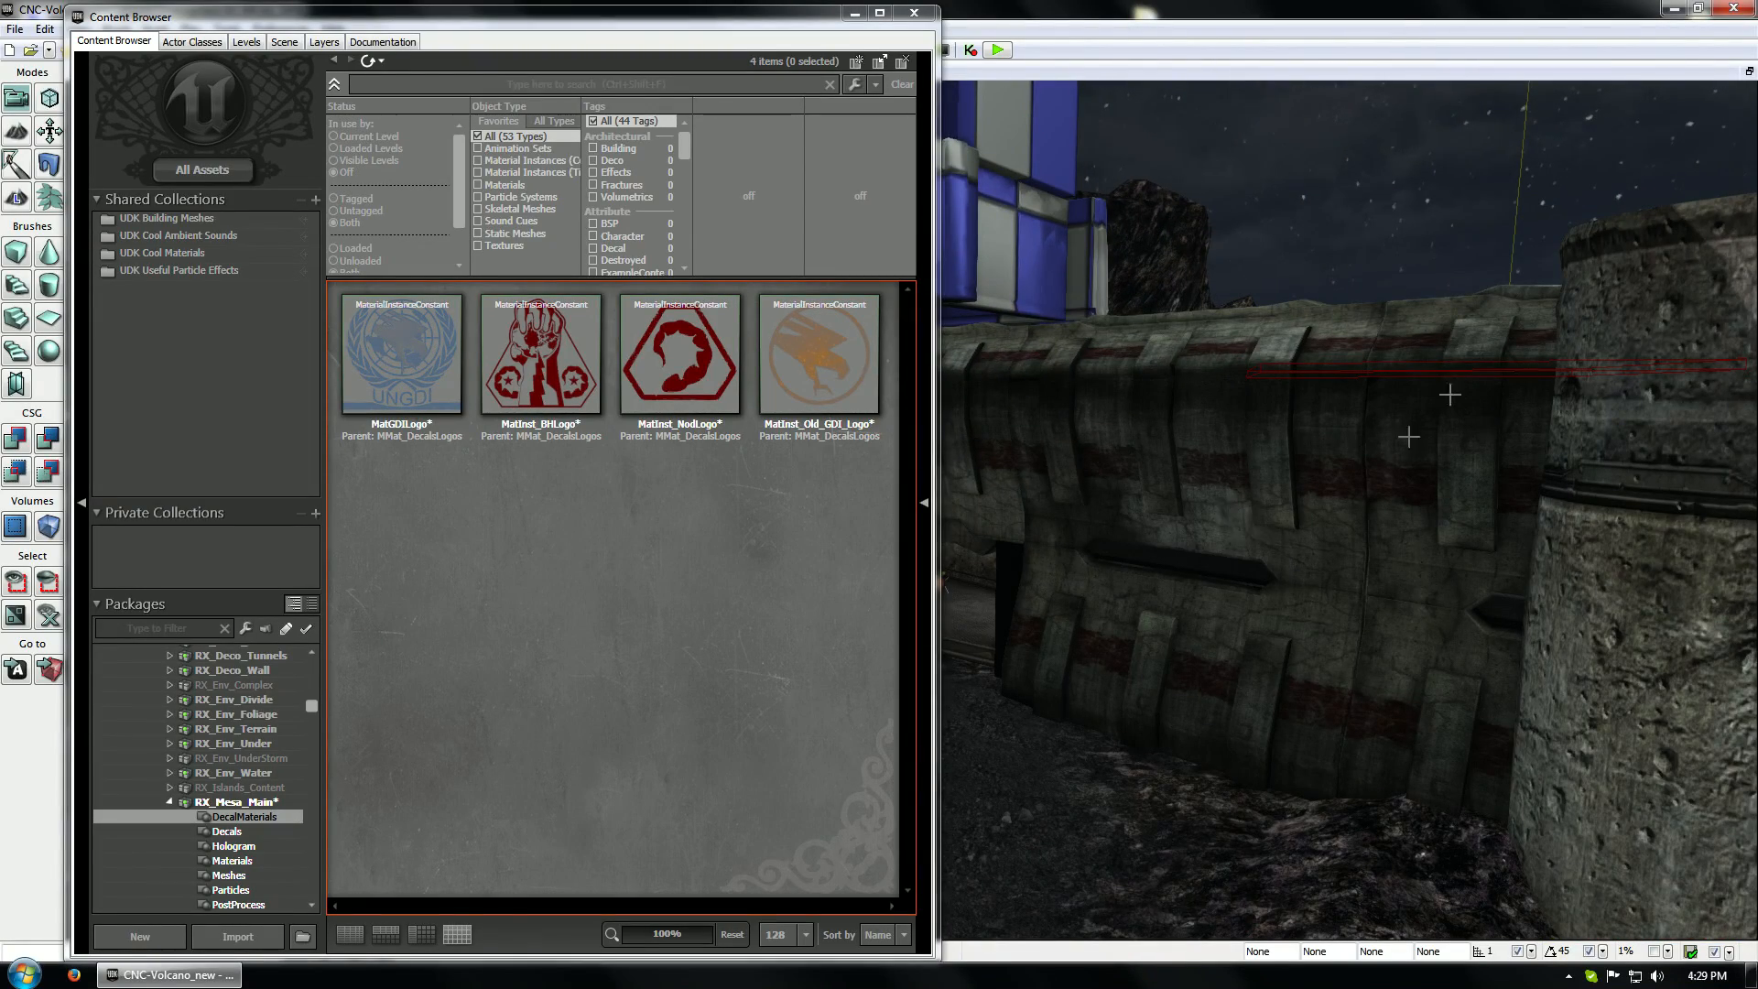
Look through the Decals, Materials, Meshes and Particles groups of the RX_Mesa_Main package
click(240, 831)
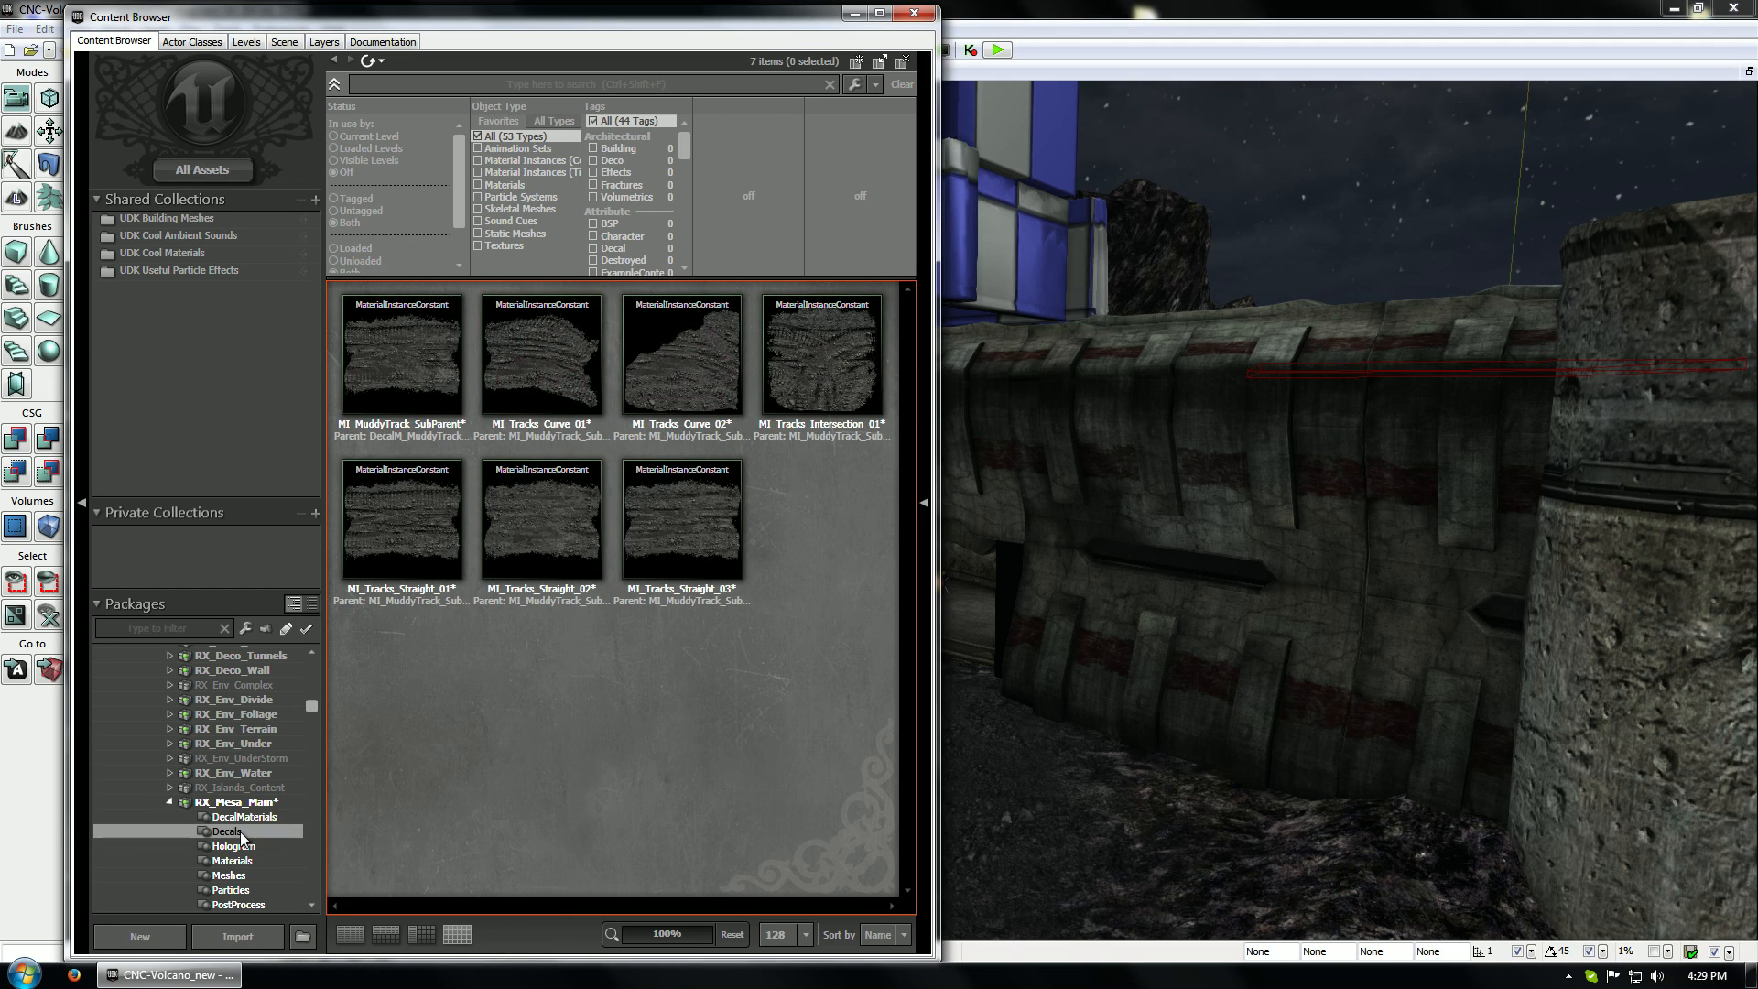
click(436, 353)
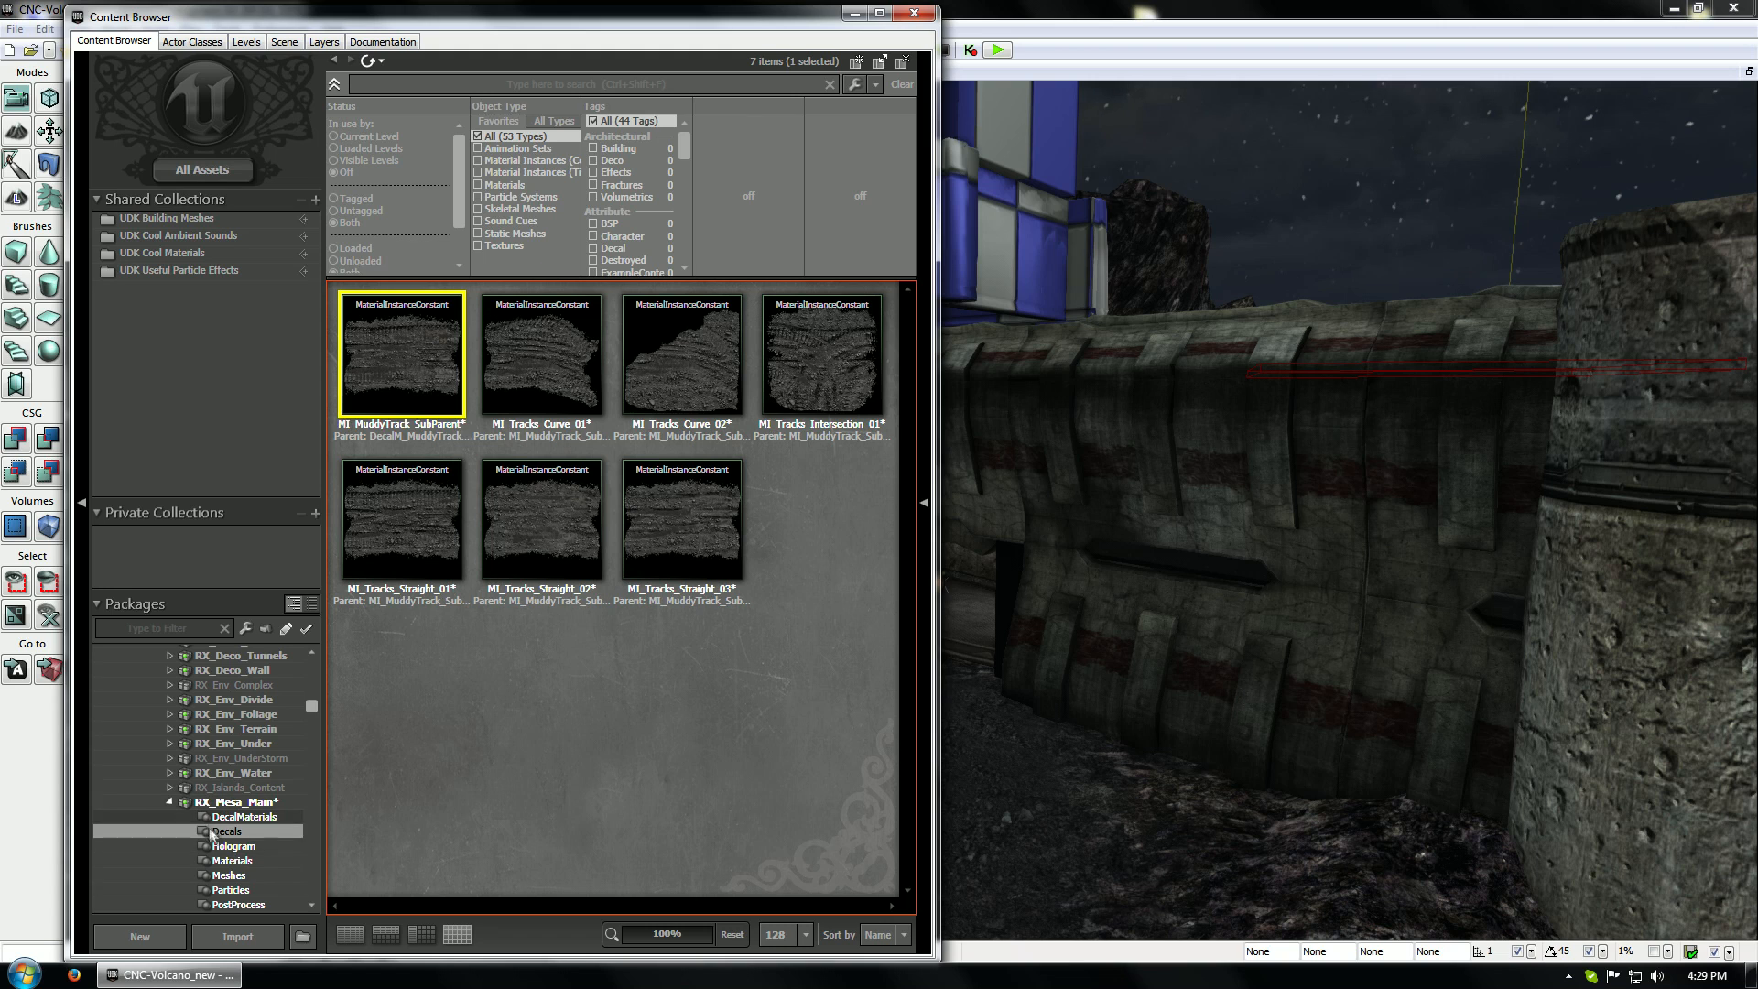
click(233, 860)
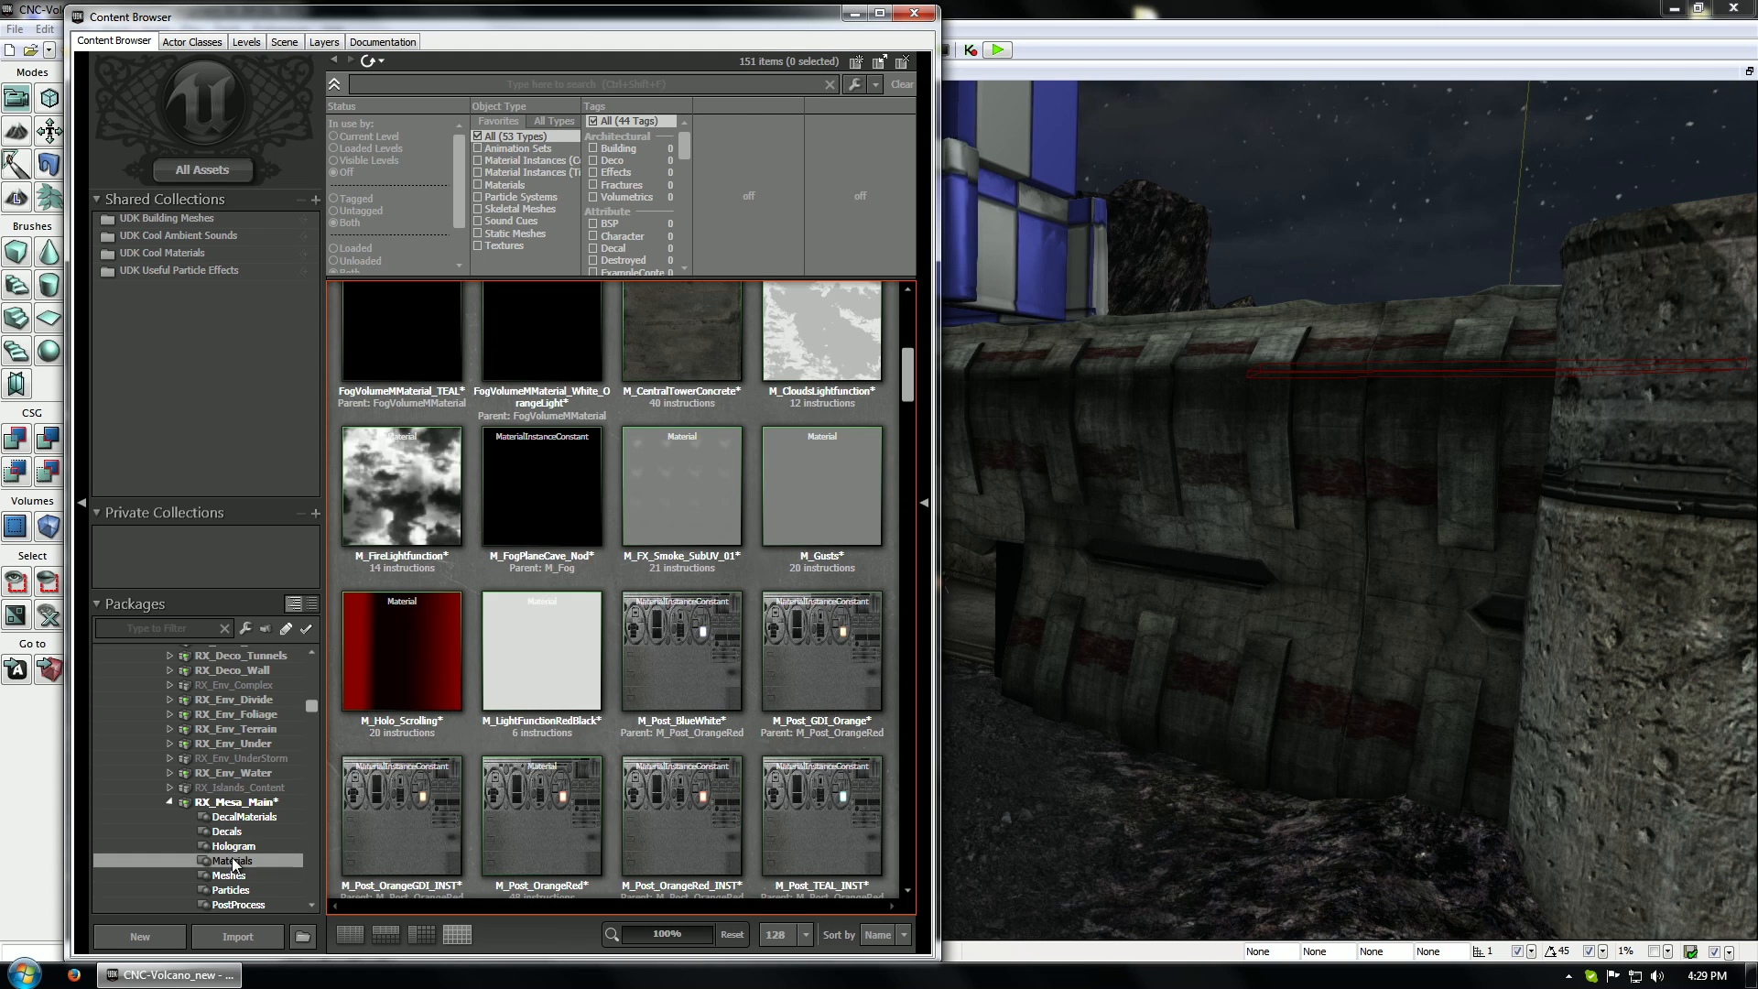
click(236, 875)
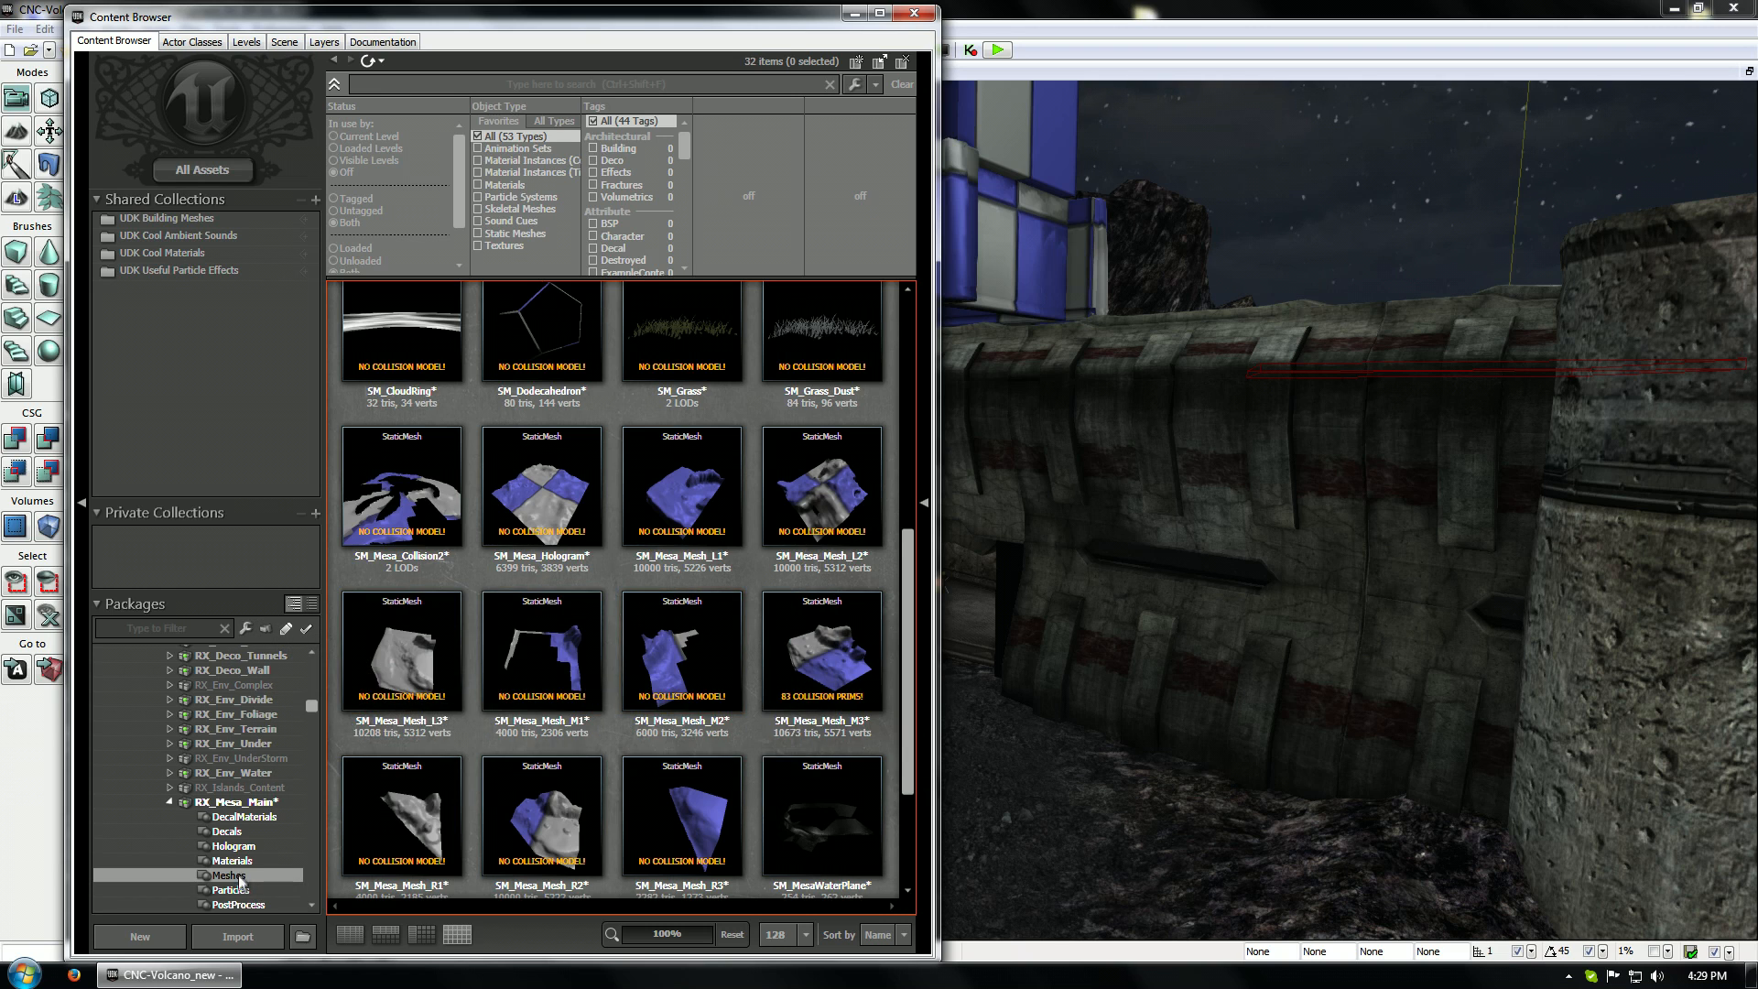
click(245, 890)
scroll(235, 777, down, 3)
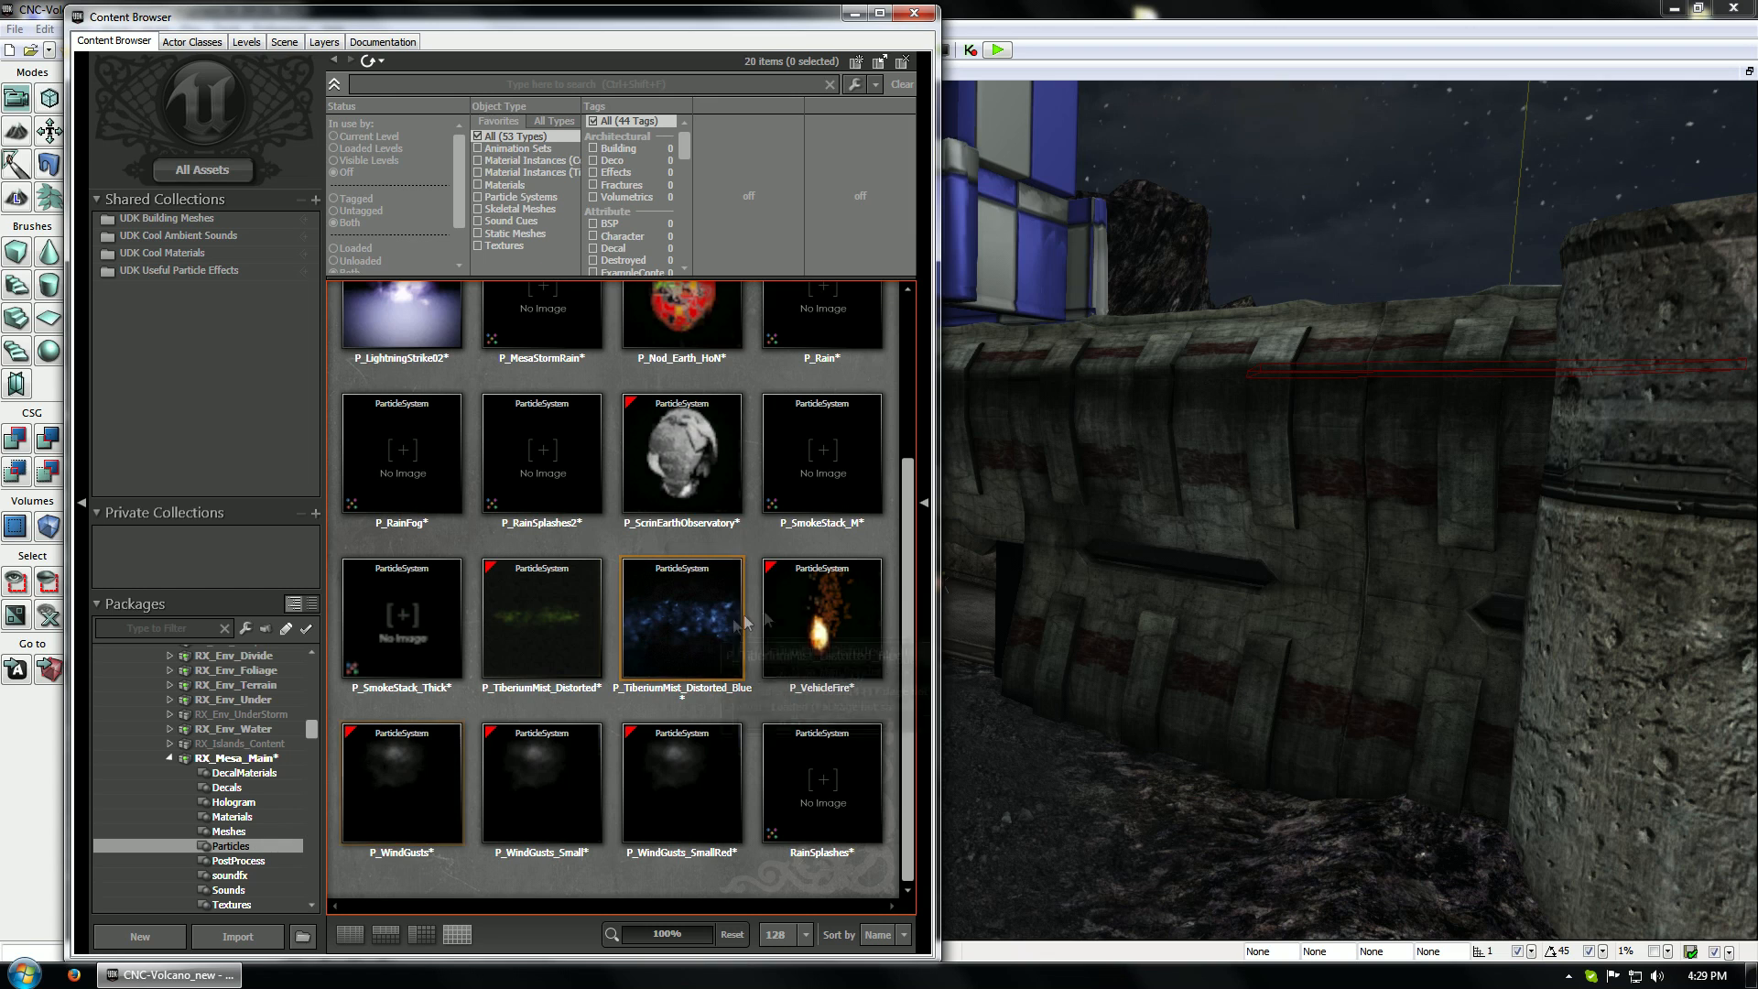
Look through the PostProcess, soundfx, Sounds and Textures groups of the RX_Mesa_Main package
click(234, 861)
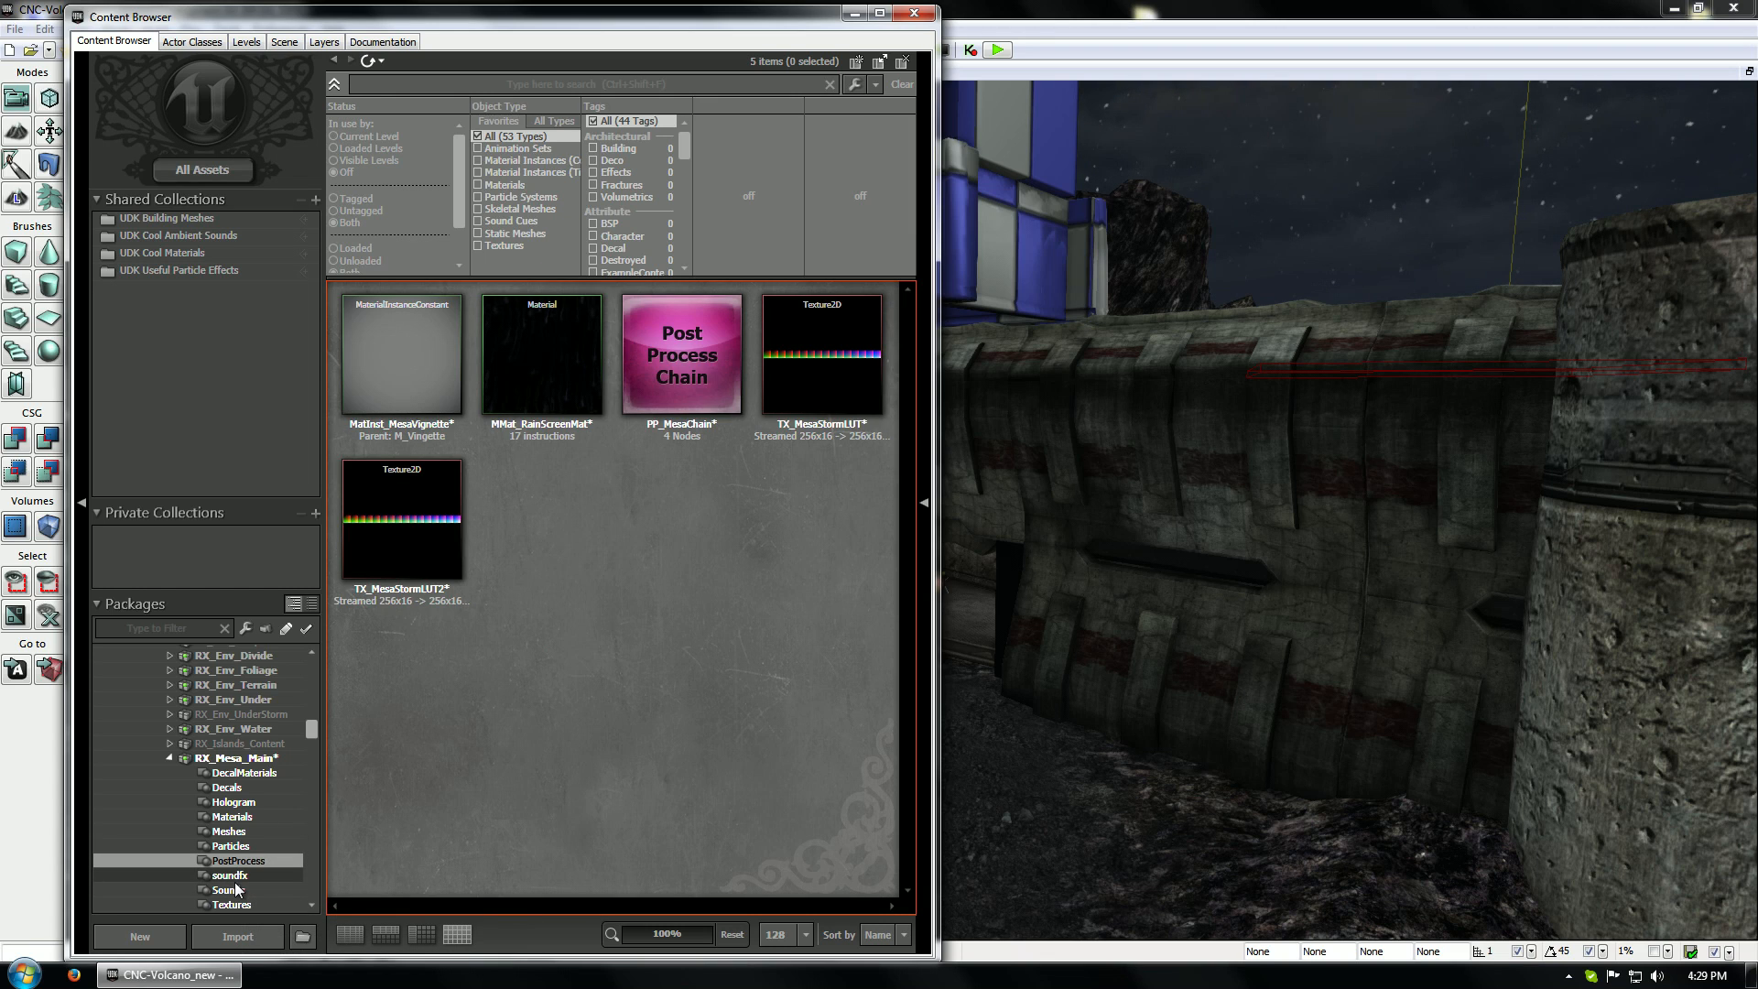
click(233, 877)
click(233, 889)
click(234, 904)
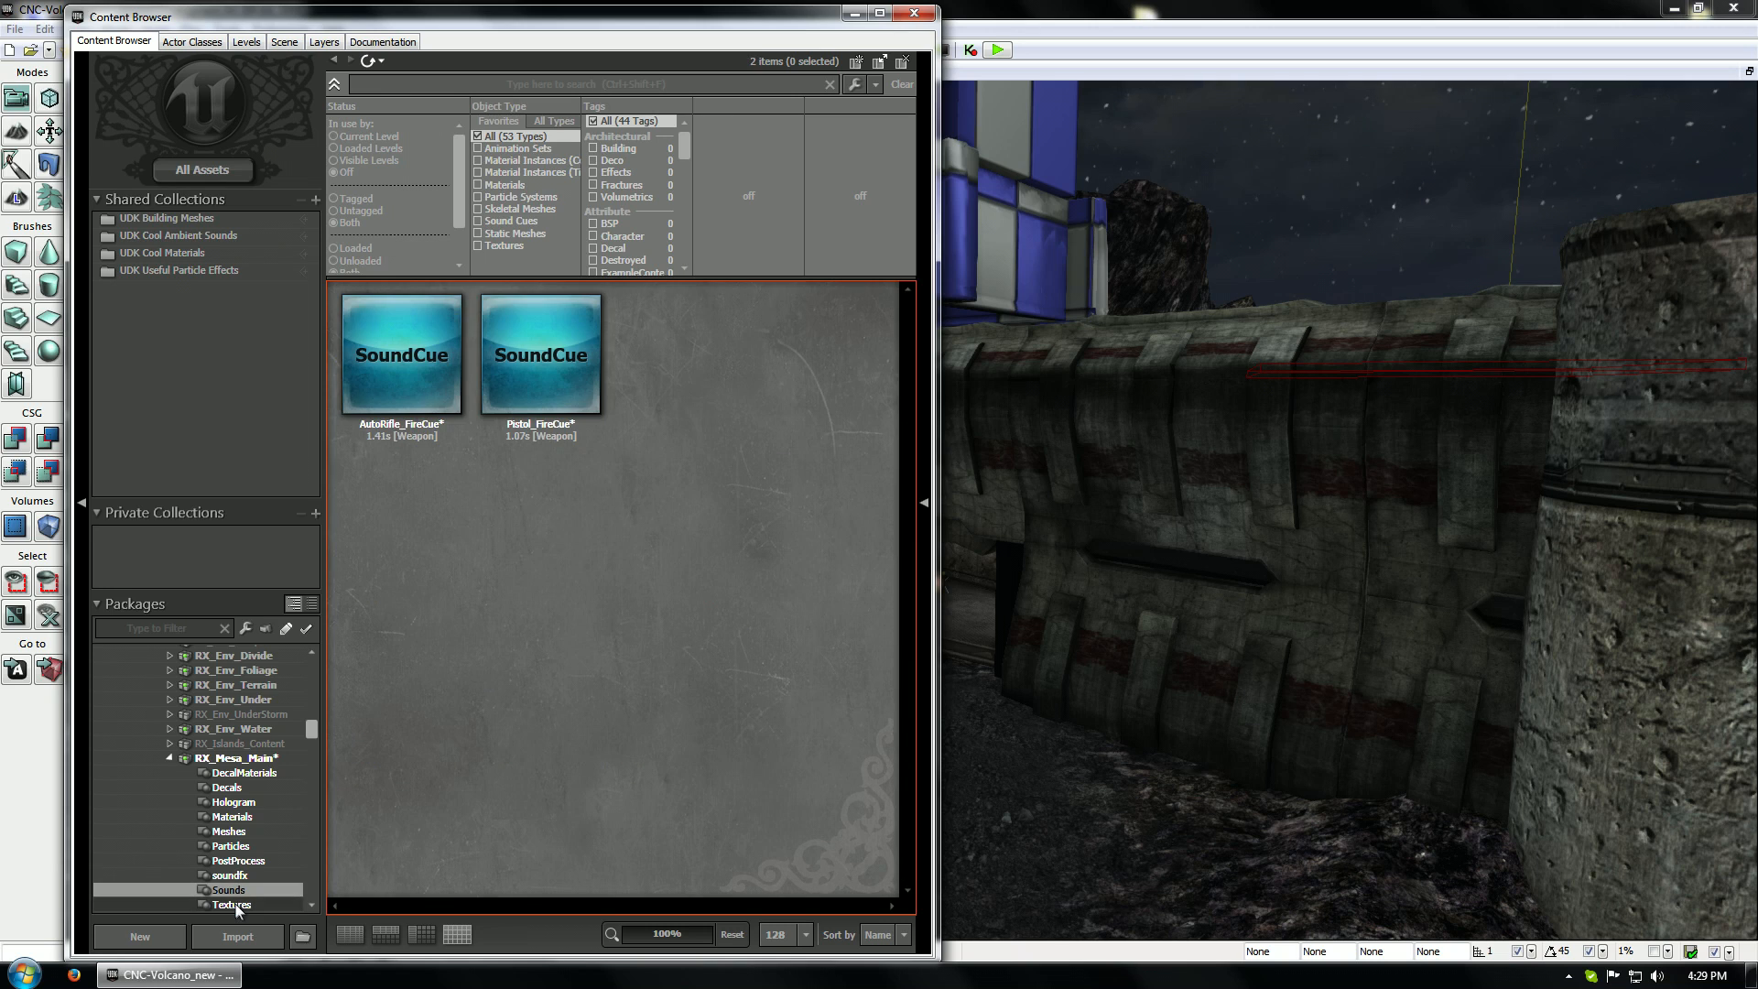
scroll(239, 804, down, 3)
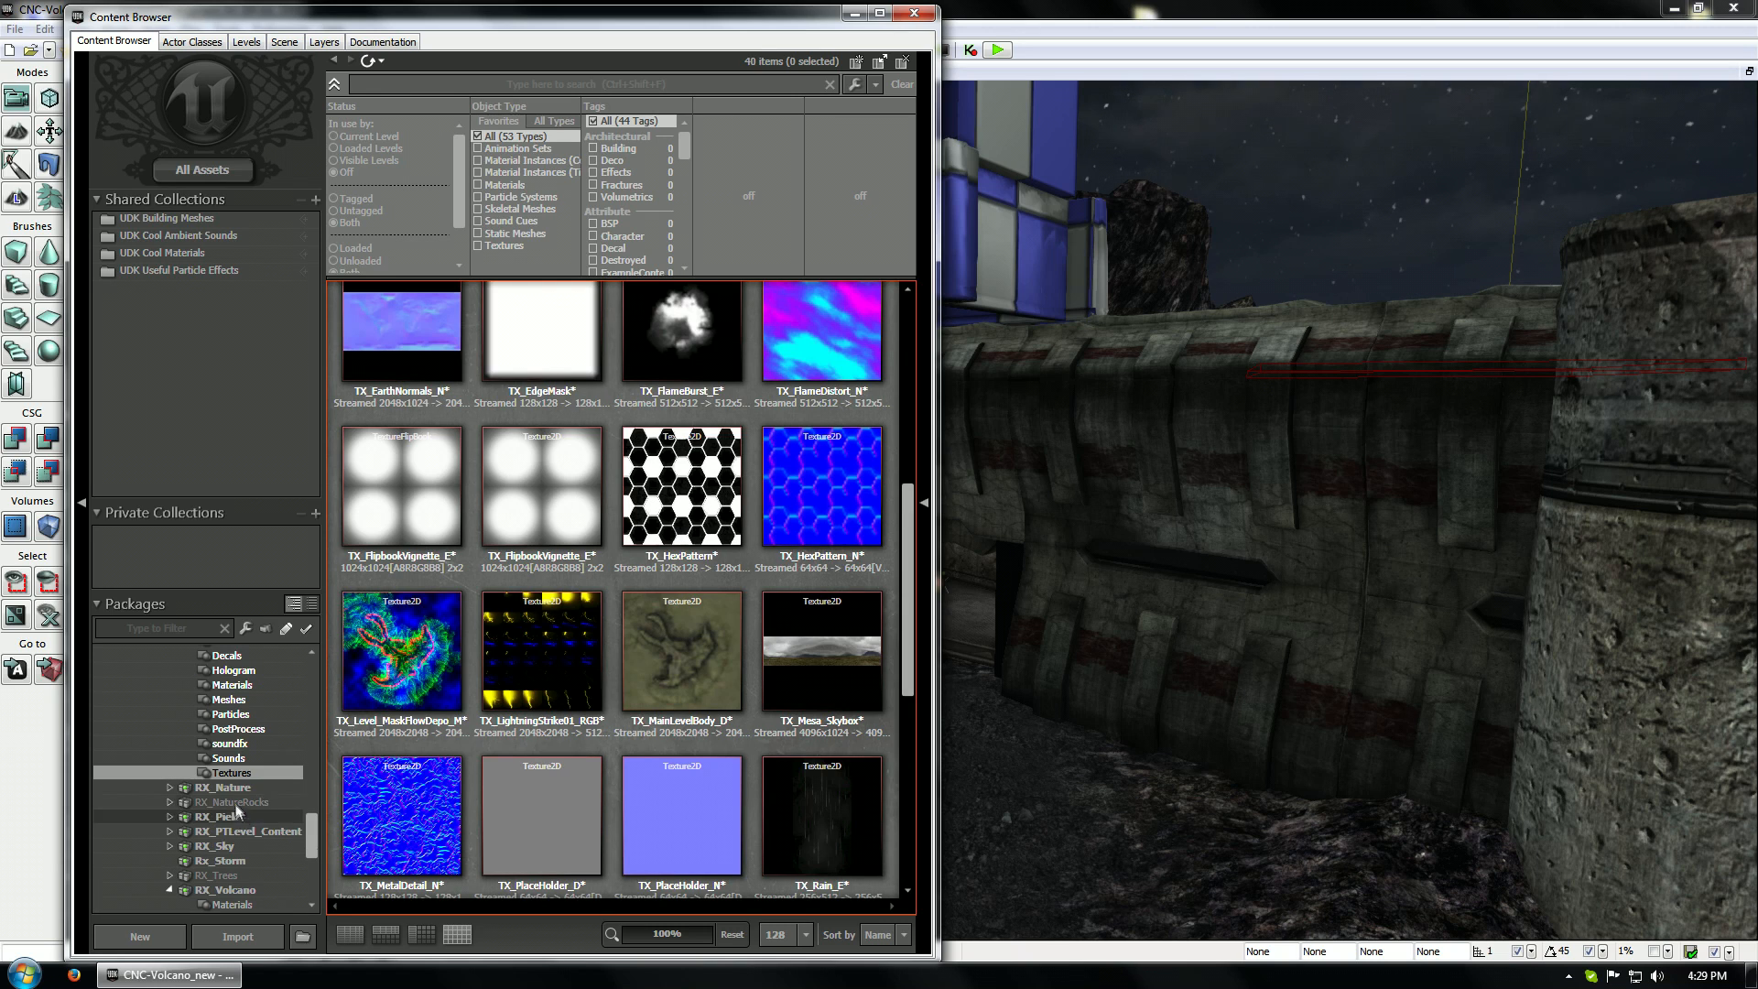
scroll(250, 766, up, 3)
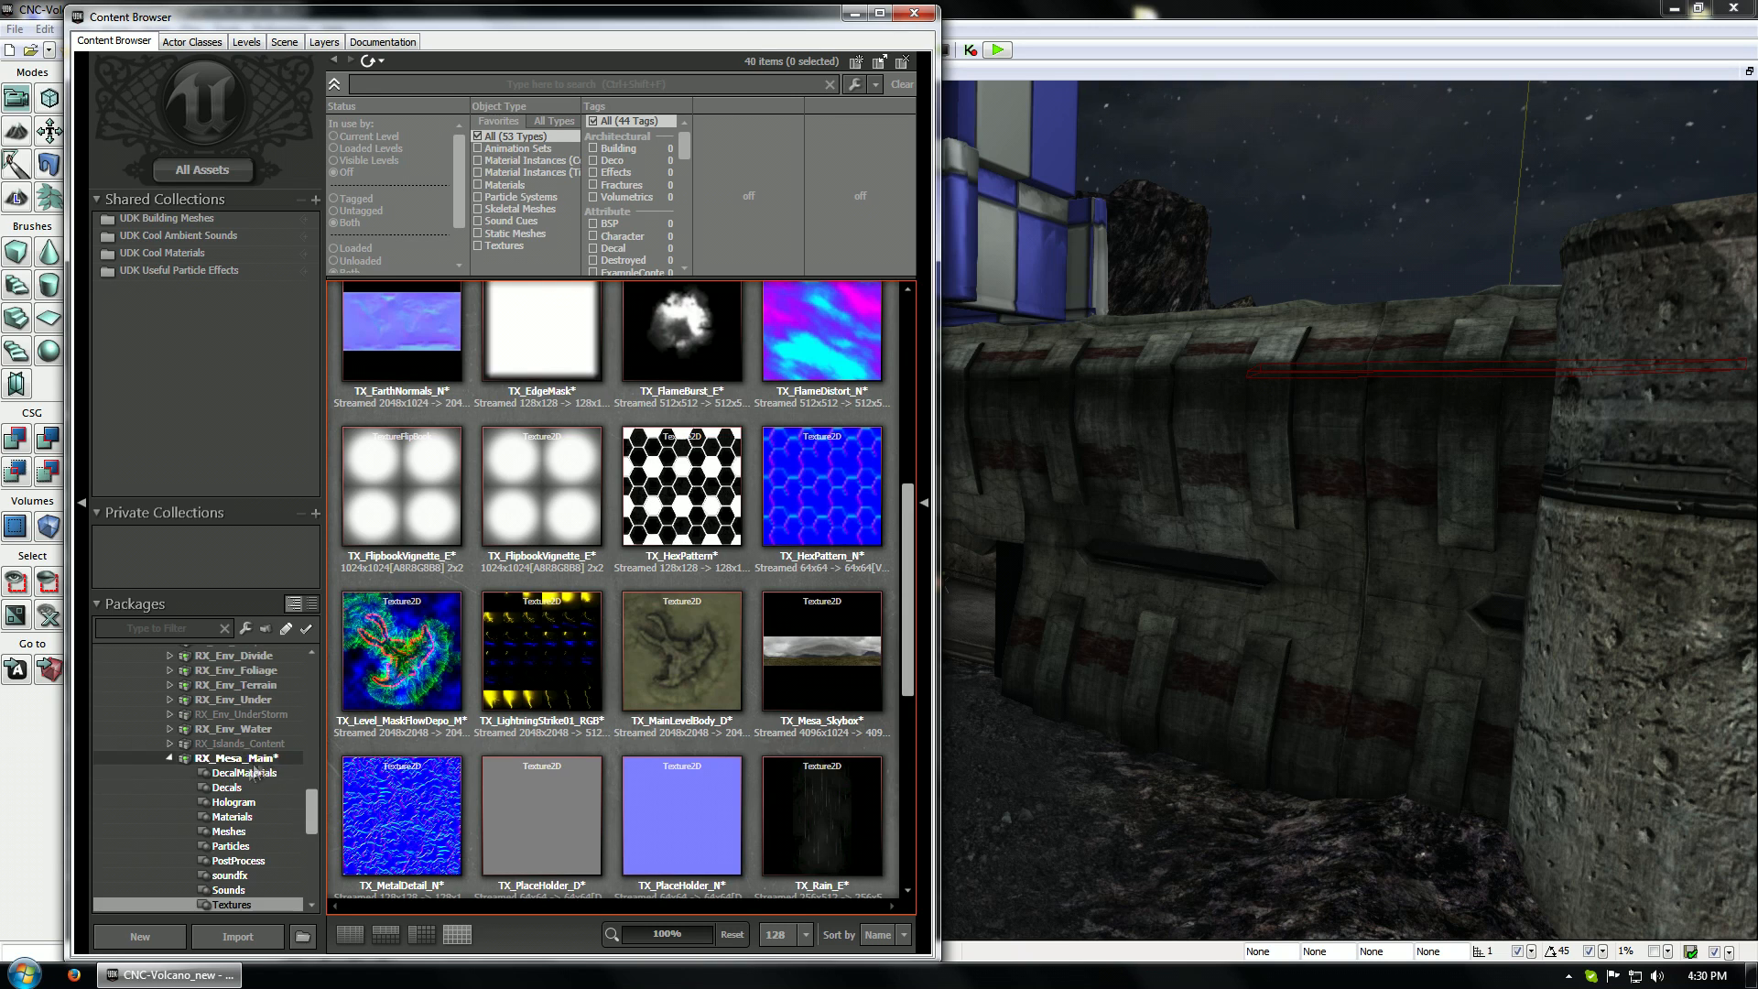
Return to the Materials group of RX_Mesa_Main and show the decal materials at the start of its list
click(240, 817)
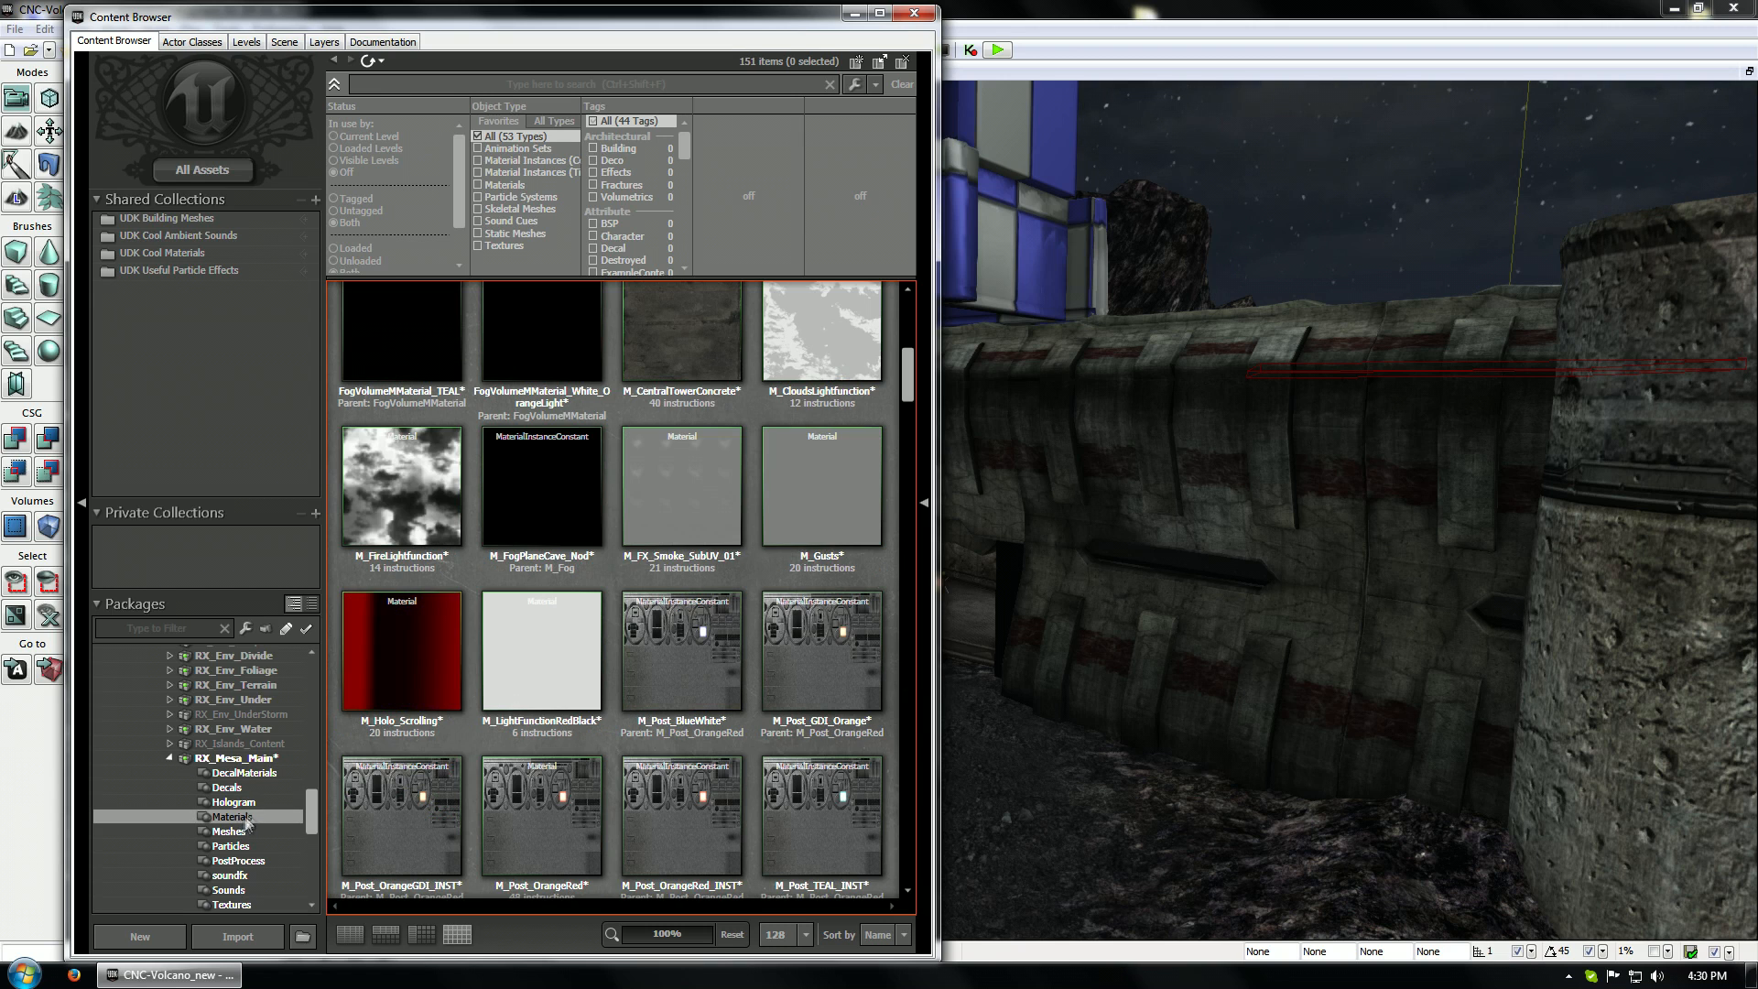
click(635, 569)
scroll(645, 604, up, 5)
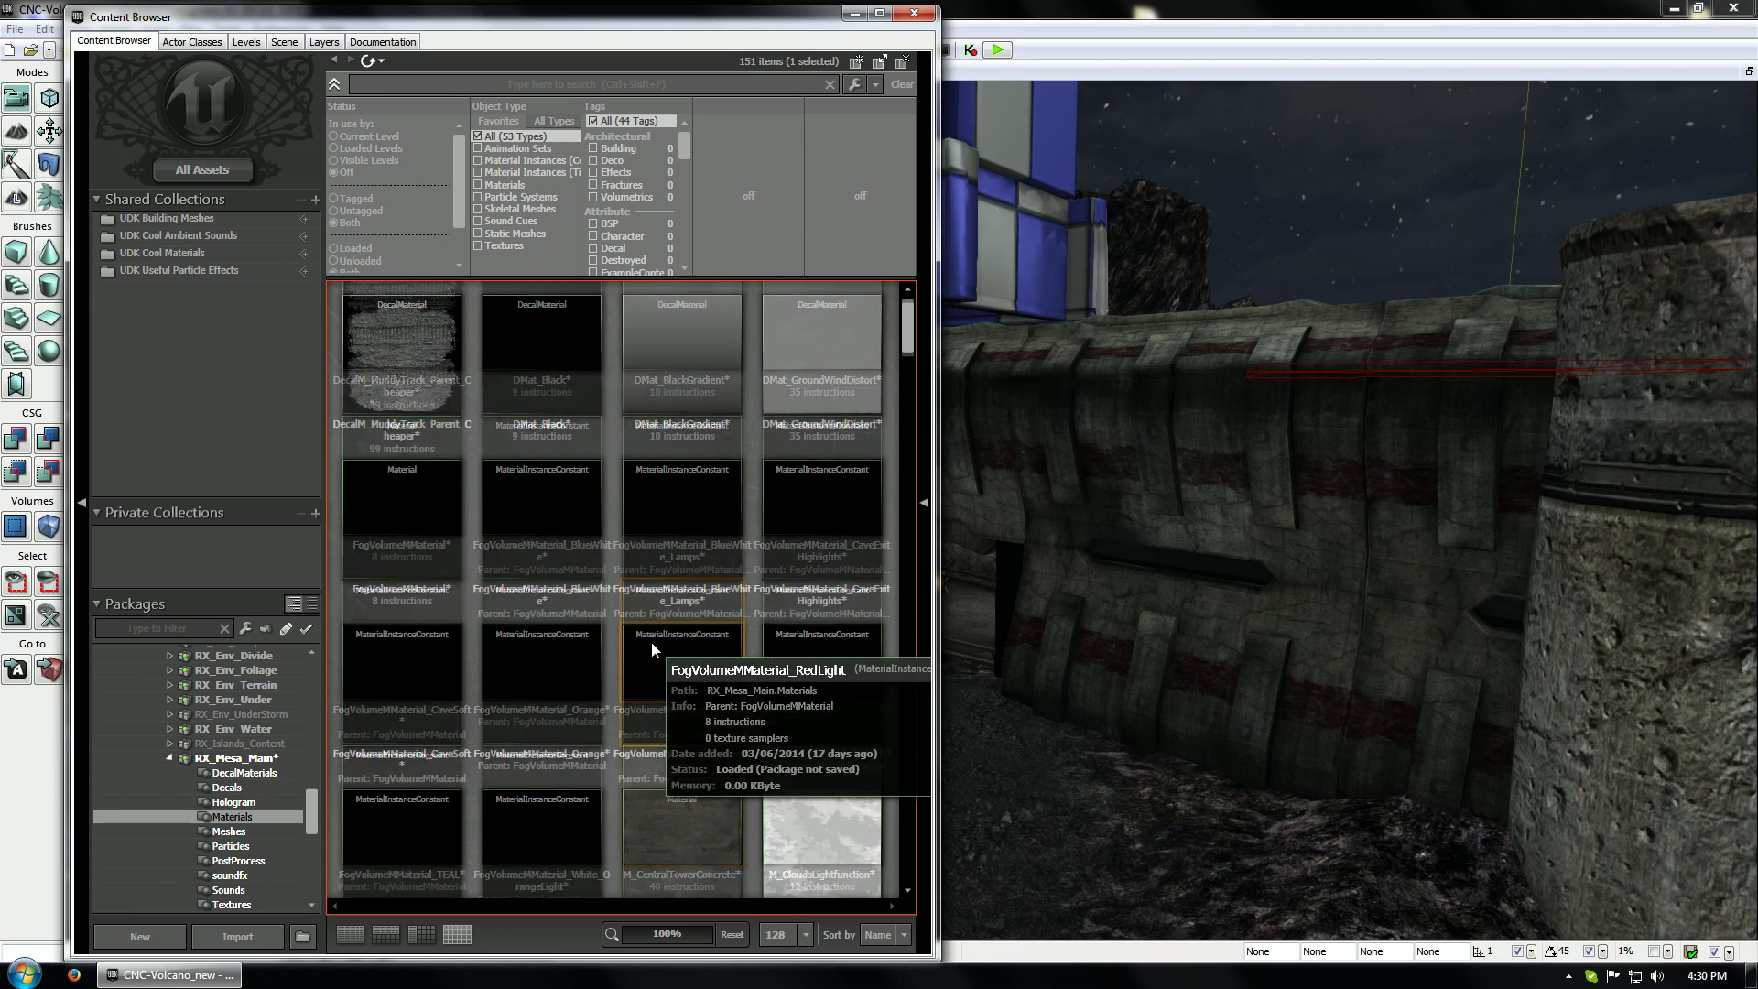
Look over the muddy track parent material, the DecalMaterials logos and the track instances in the Decals group of RX_Mesa_Main
click(417, 359)
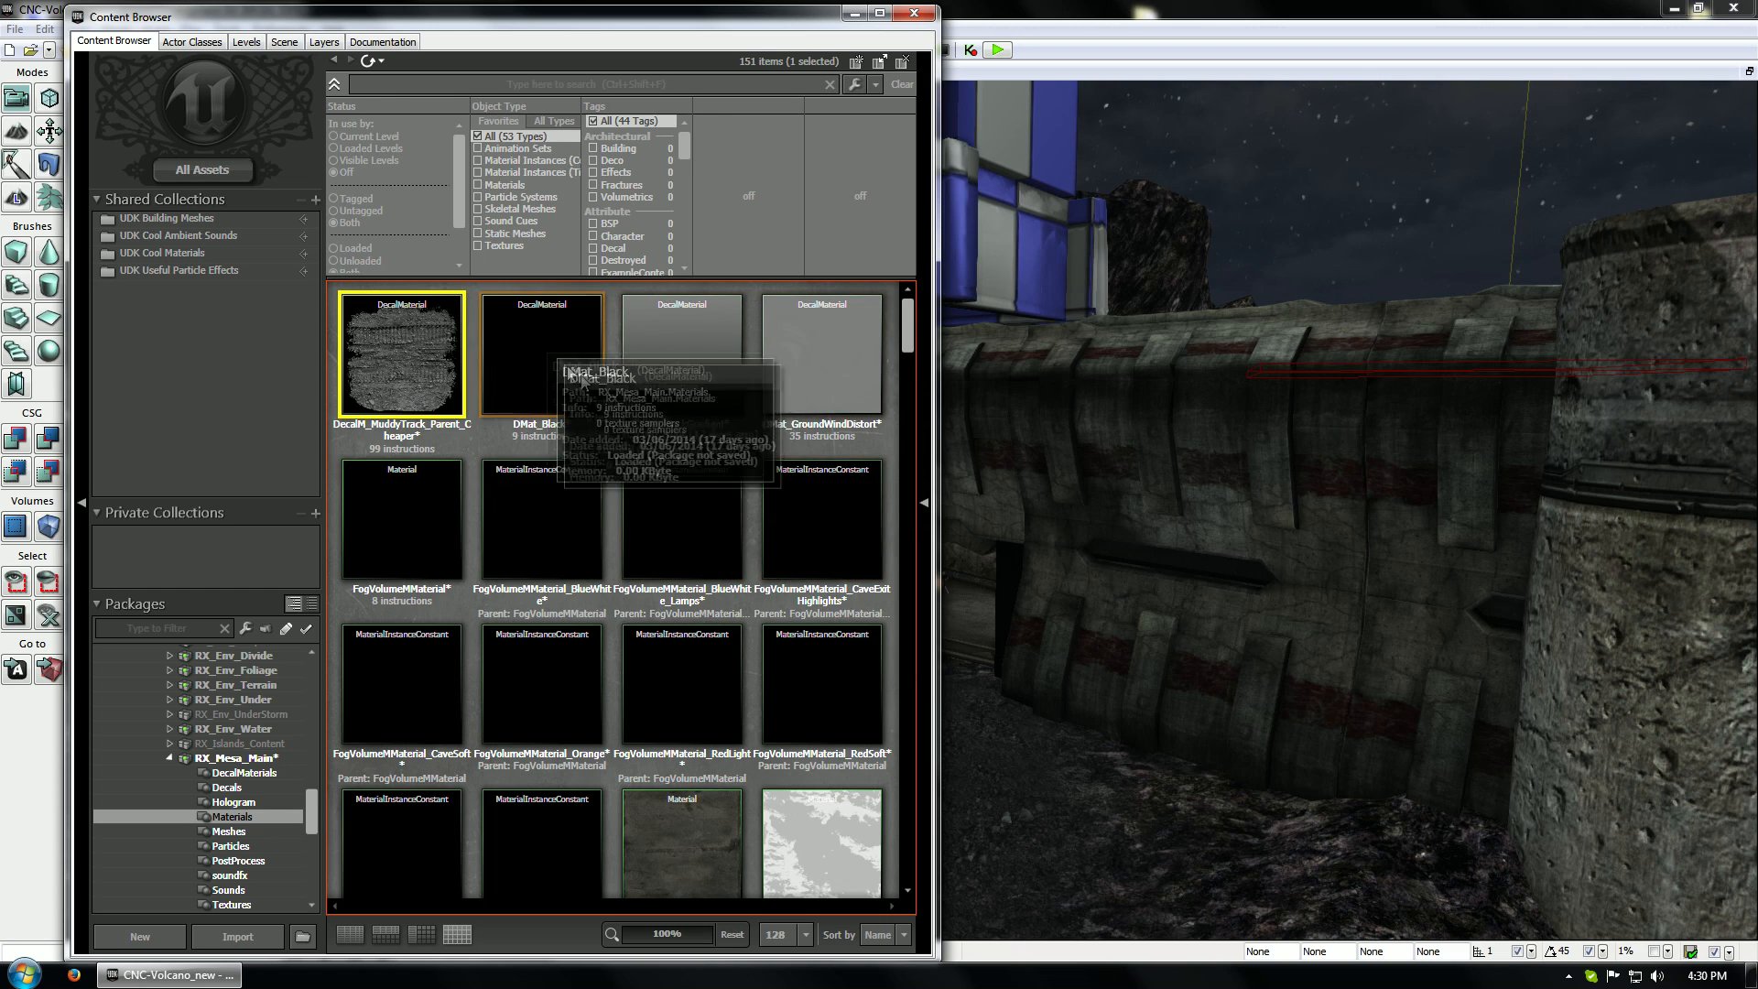
click(242, 774)
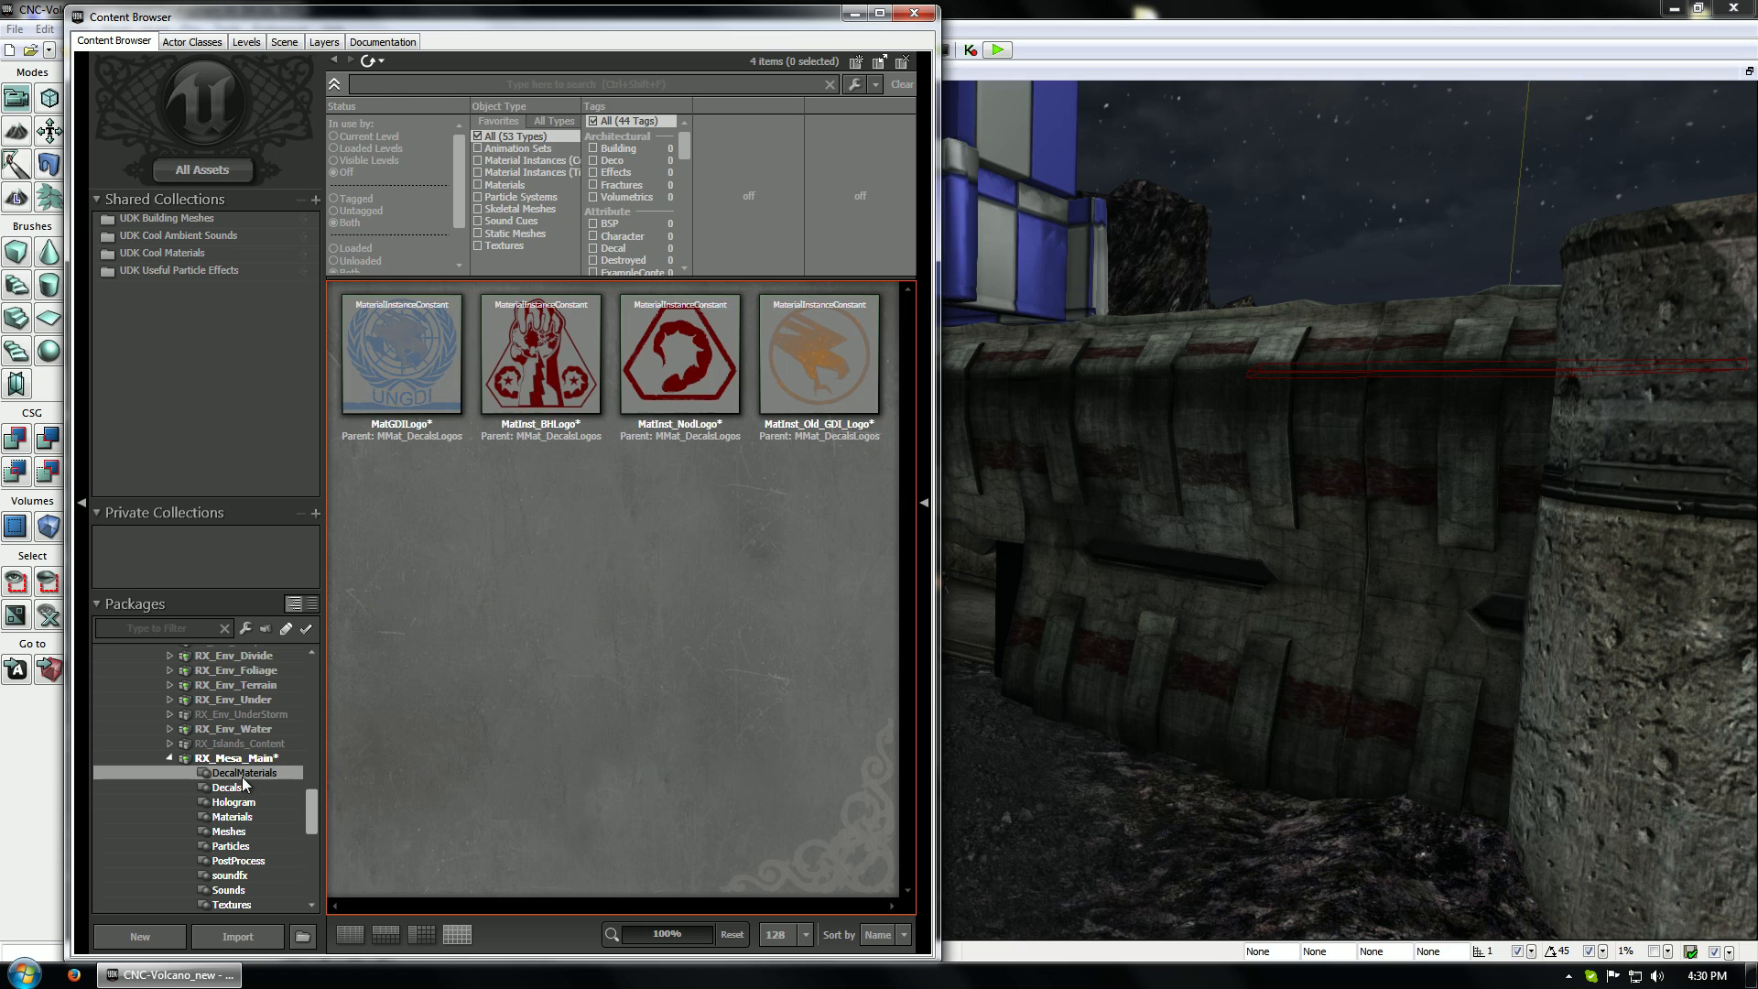
click(227, 787)
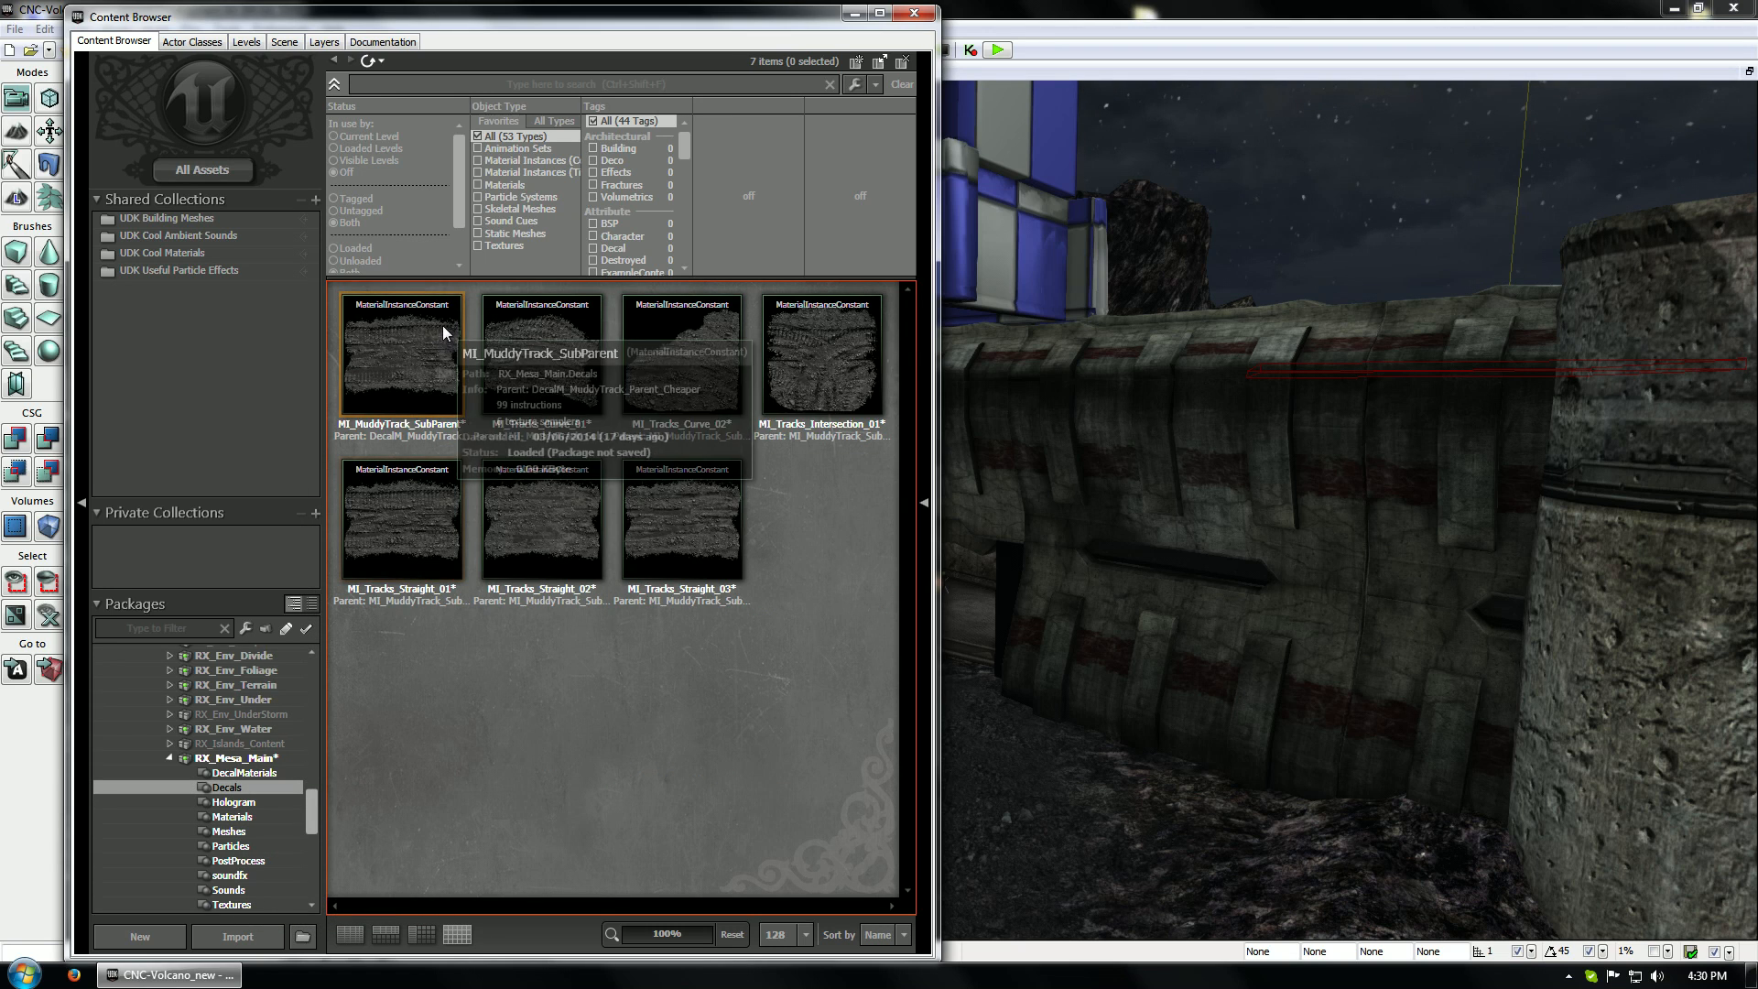
right_click(805, 366)
click(793, 348)
right_click(794, 348)
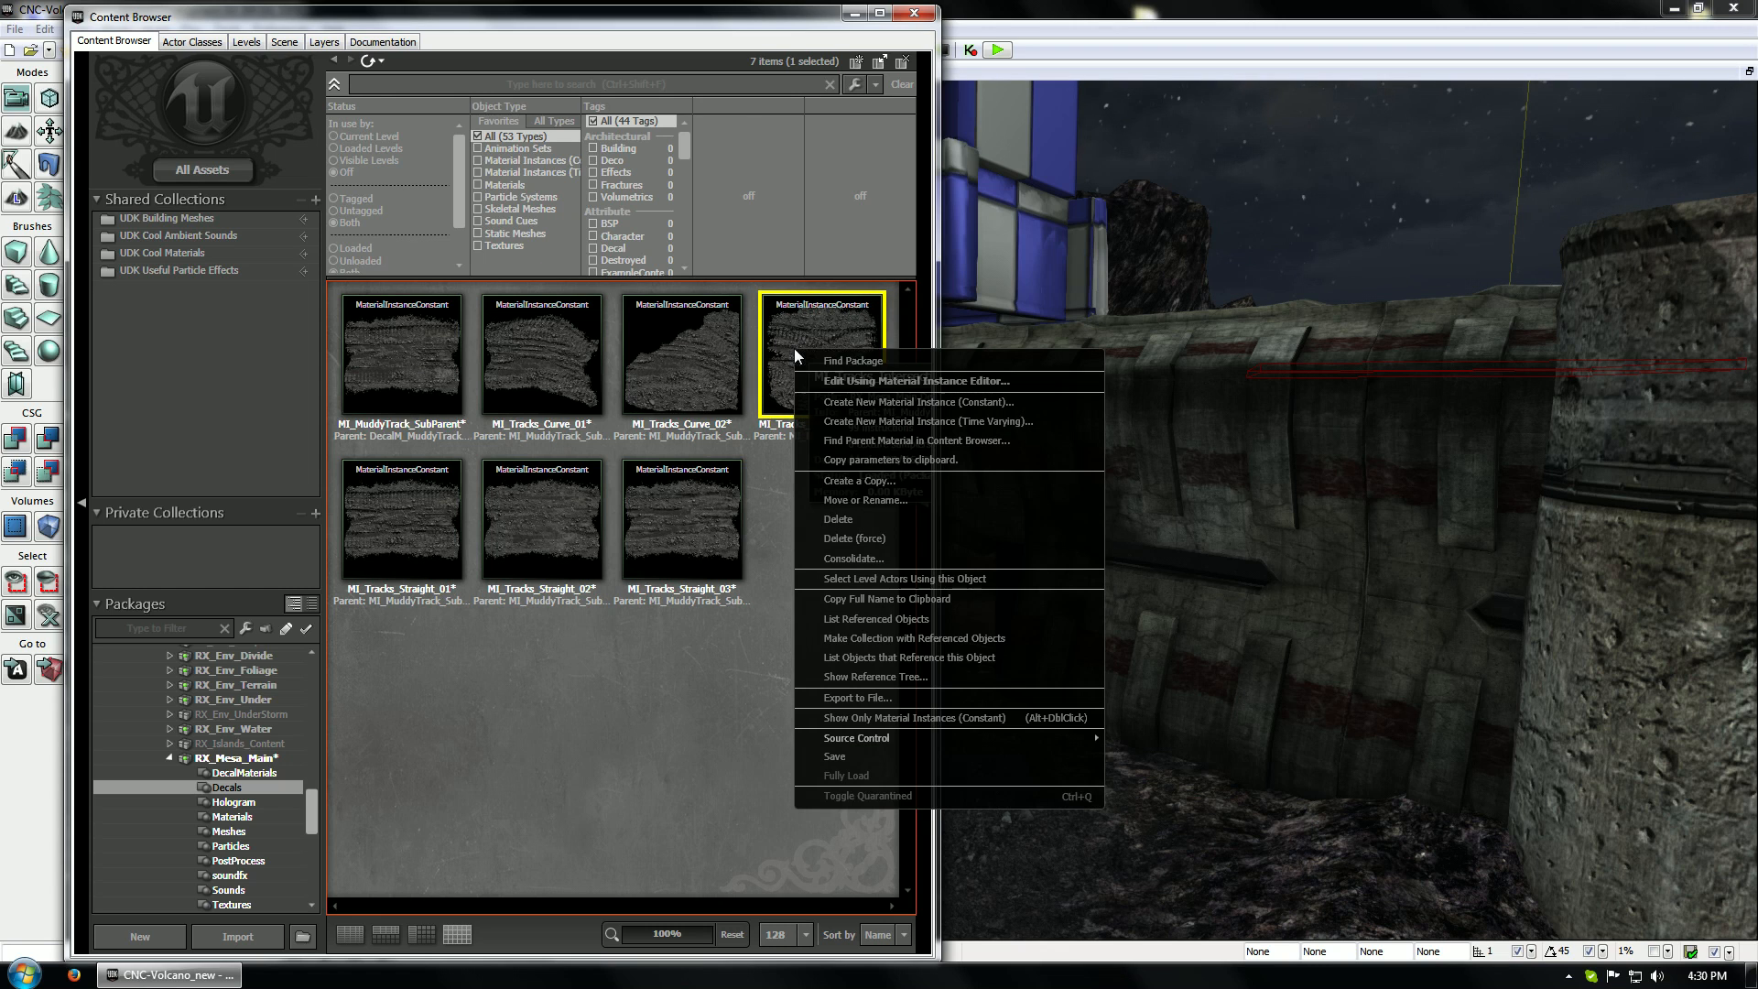
click(784, 325)
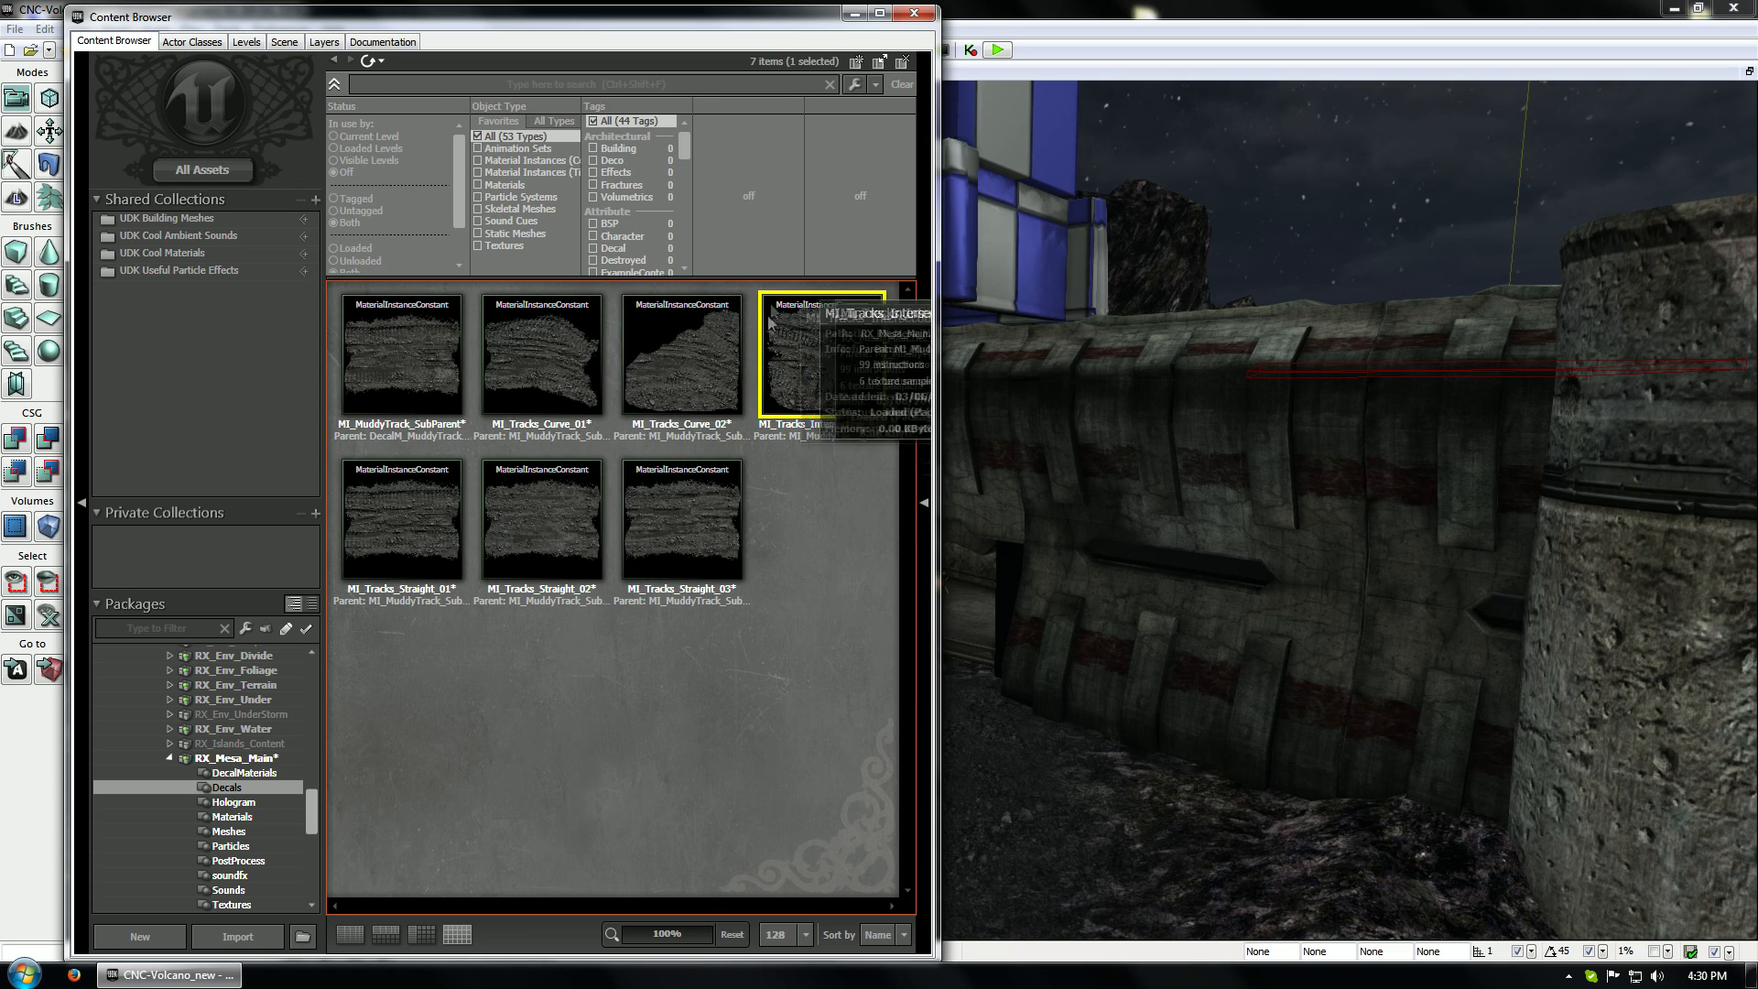
Open MI_Tracks_Intersection_01 for editing, locate its parent instance in the Content Browser and close both windows
double_click(822, 375)
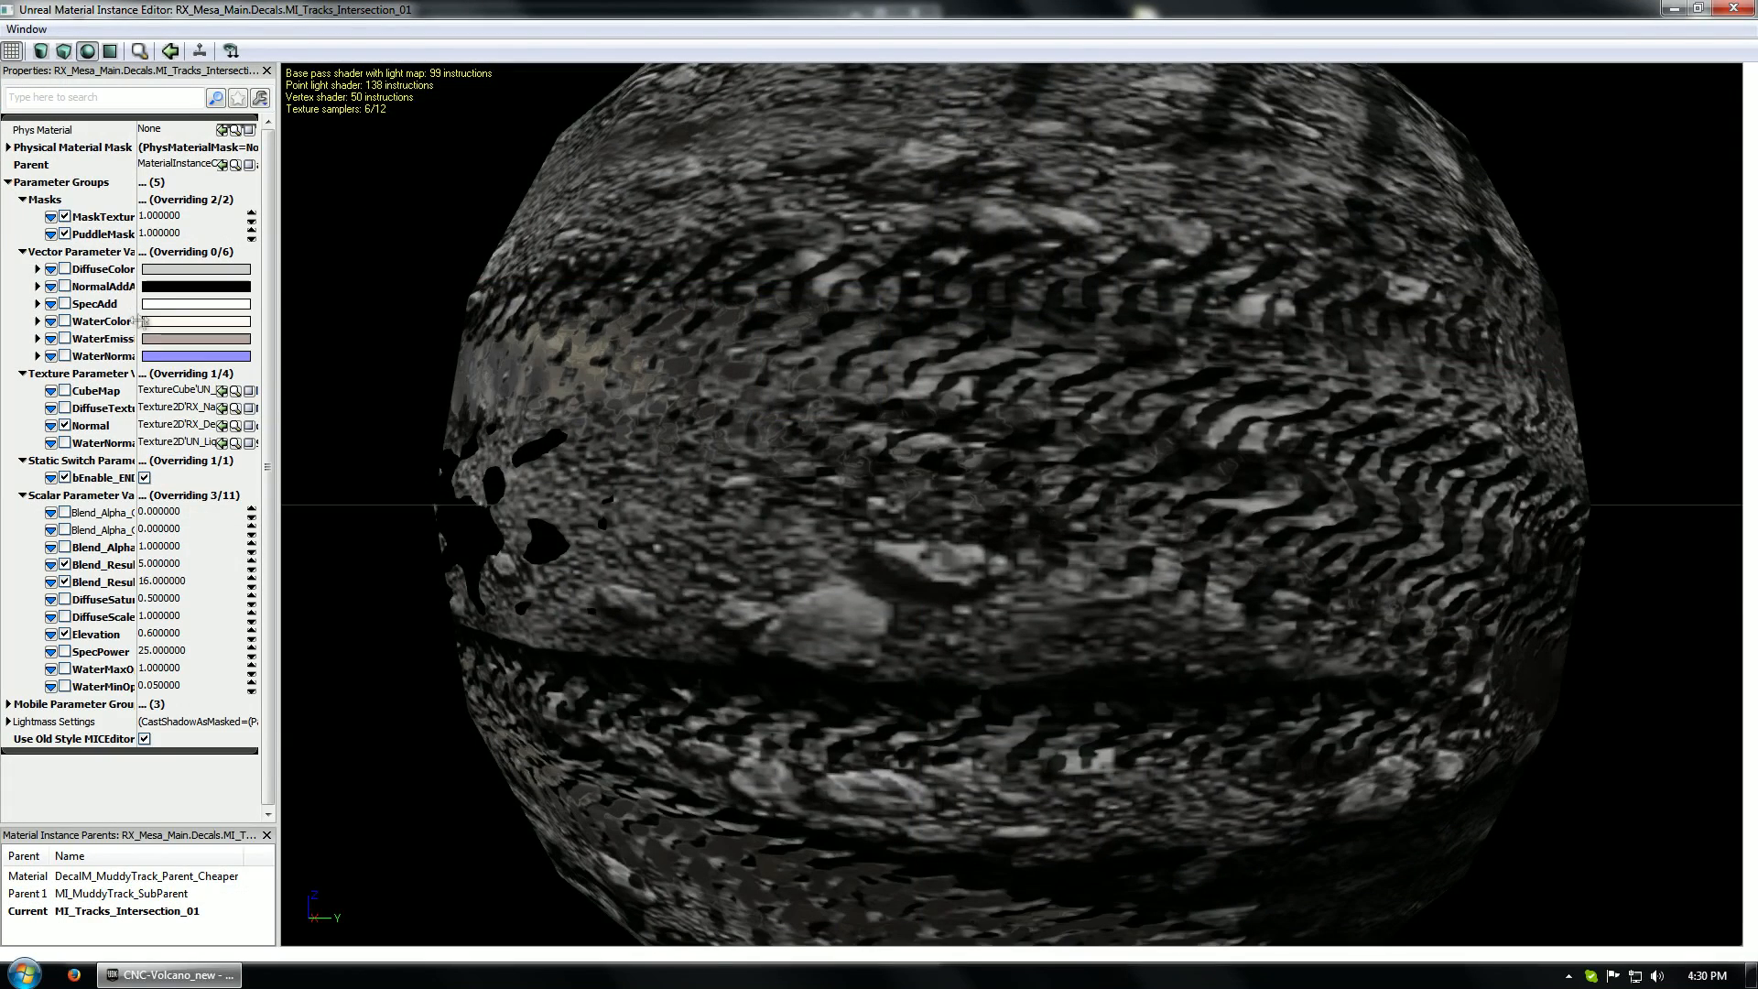
click(236, 164)
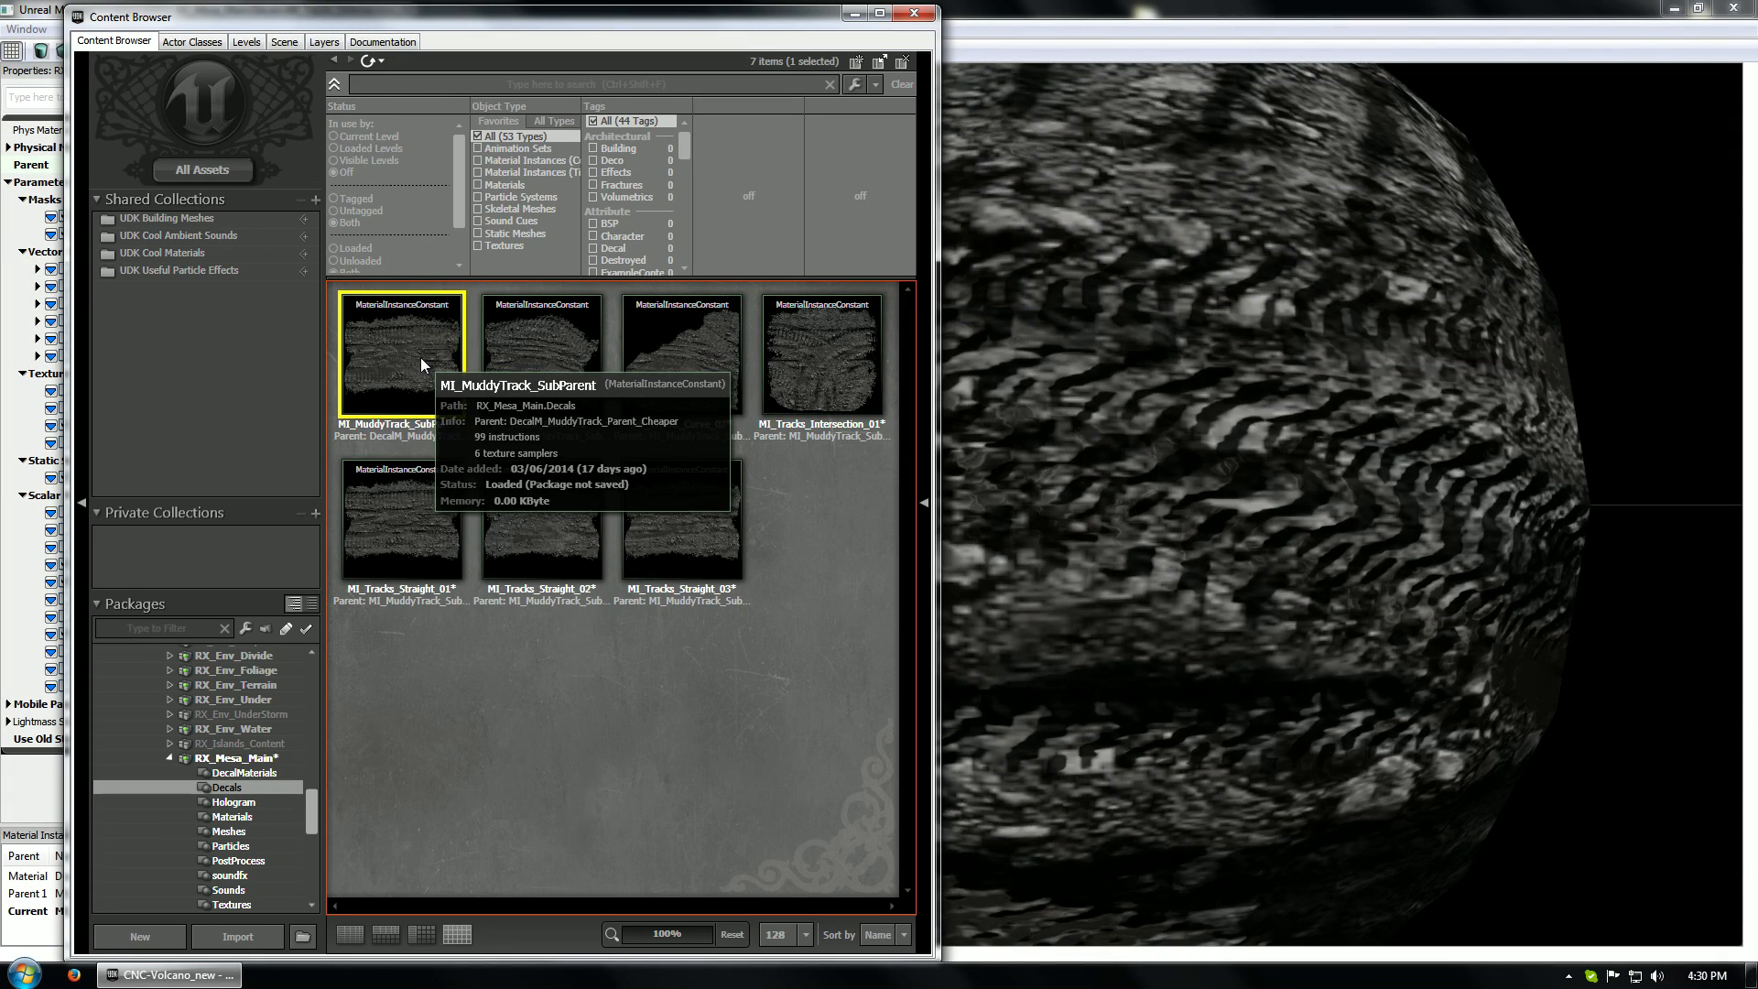
click(914, 13)
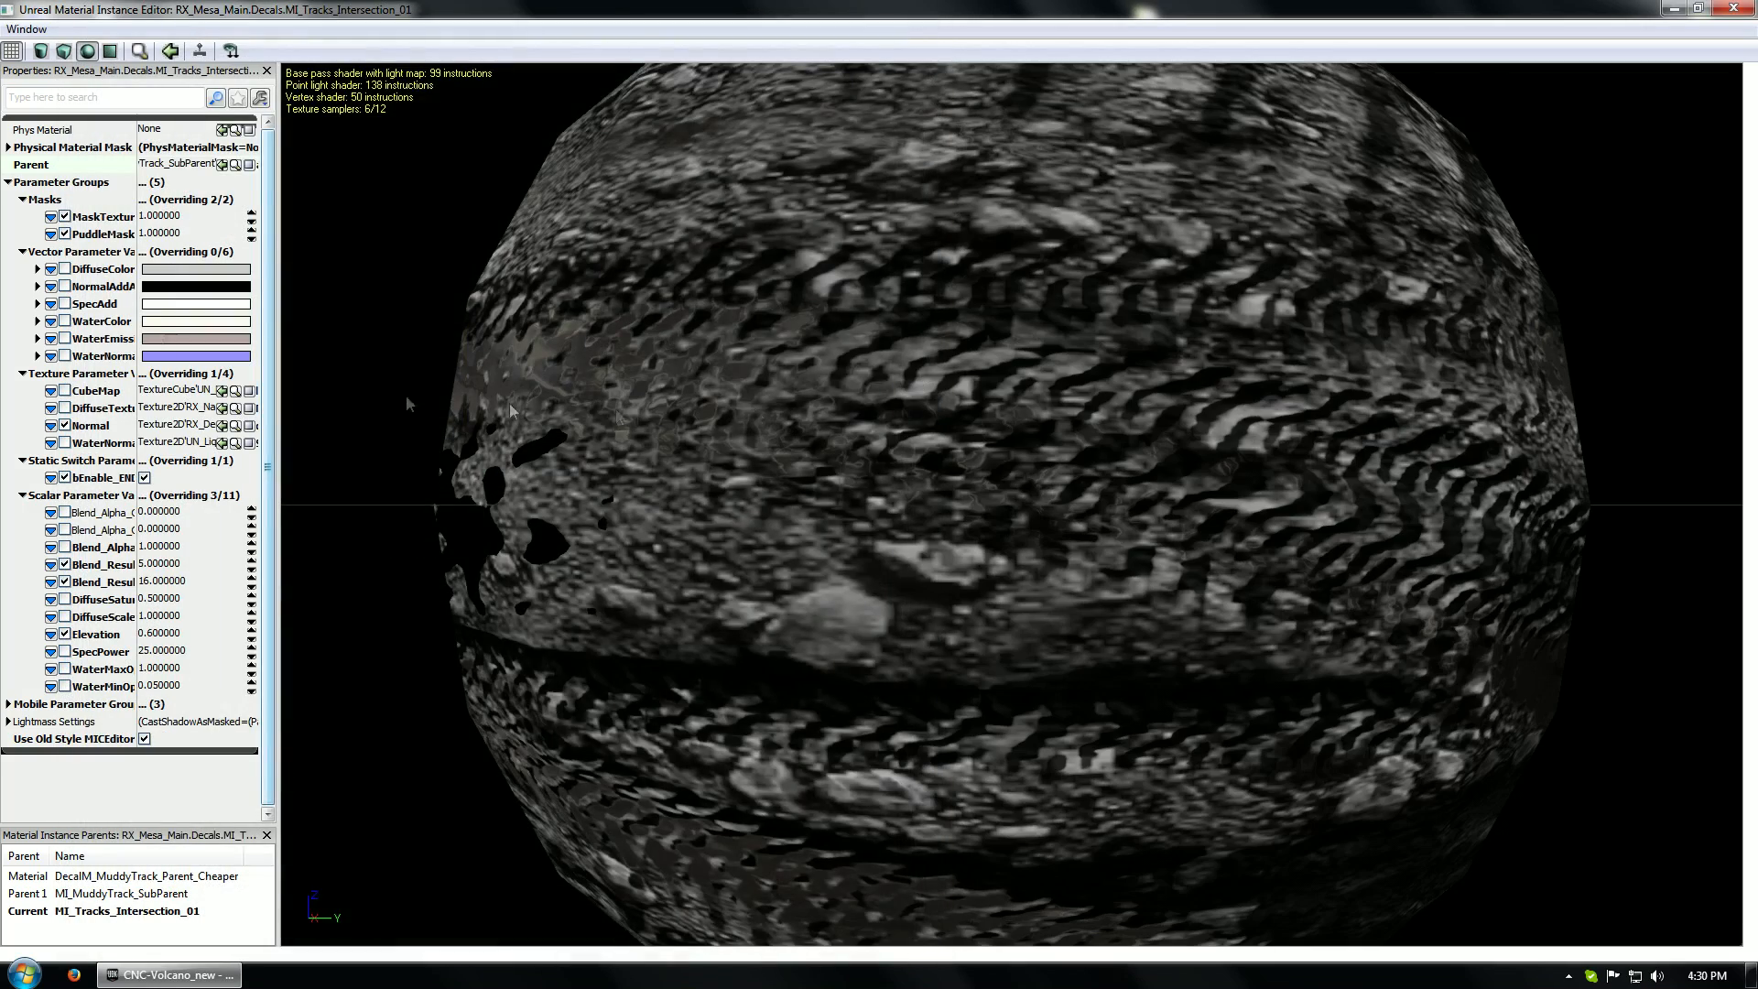
click(1733, 9)
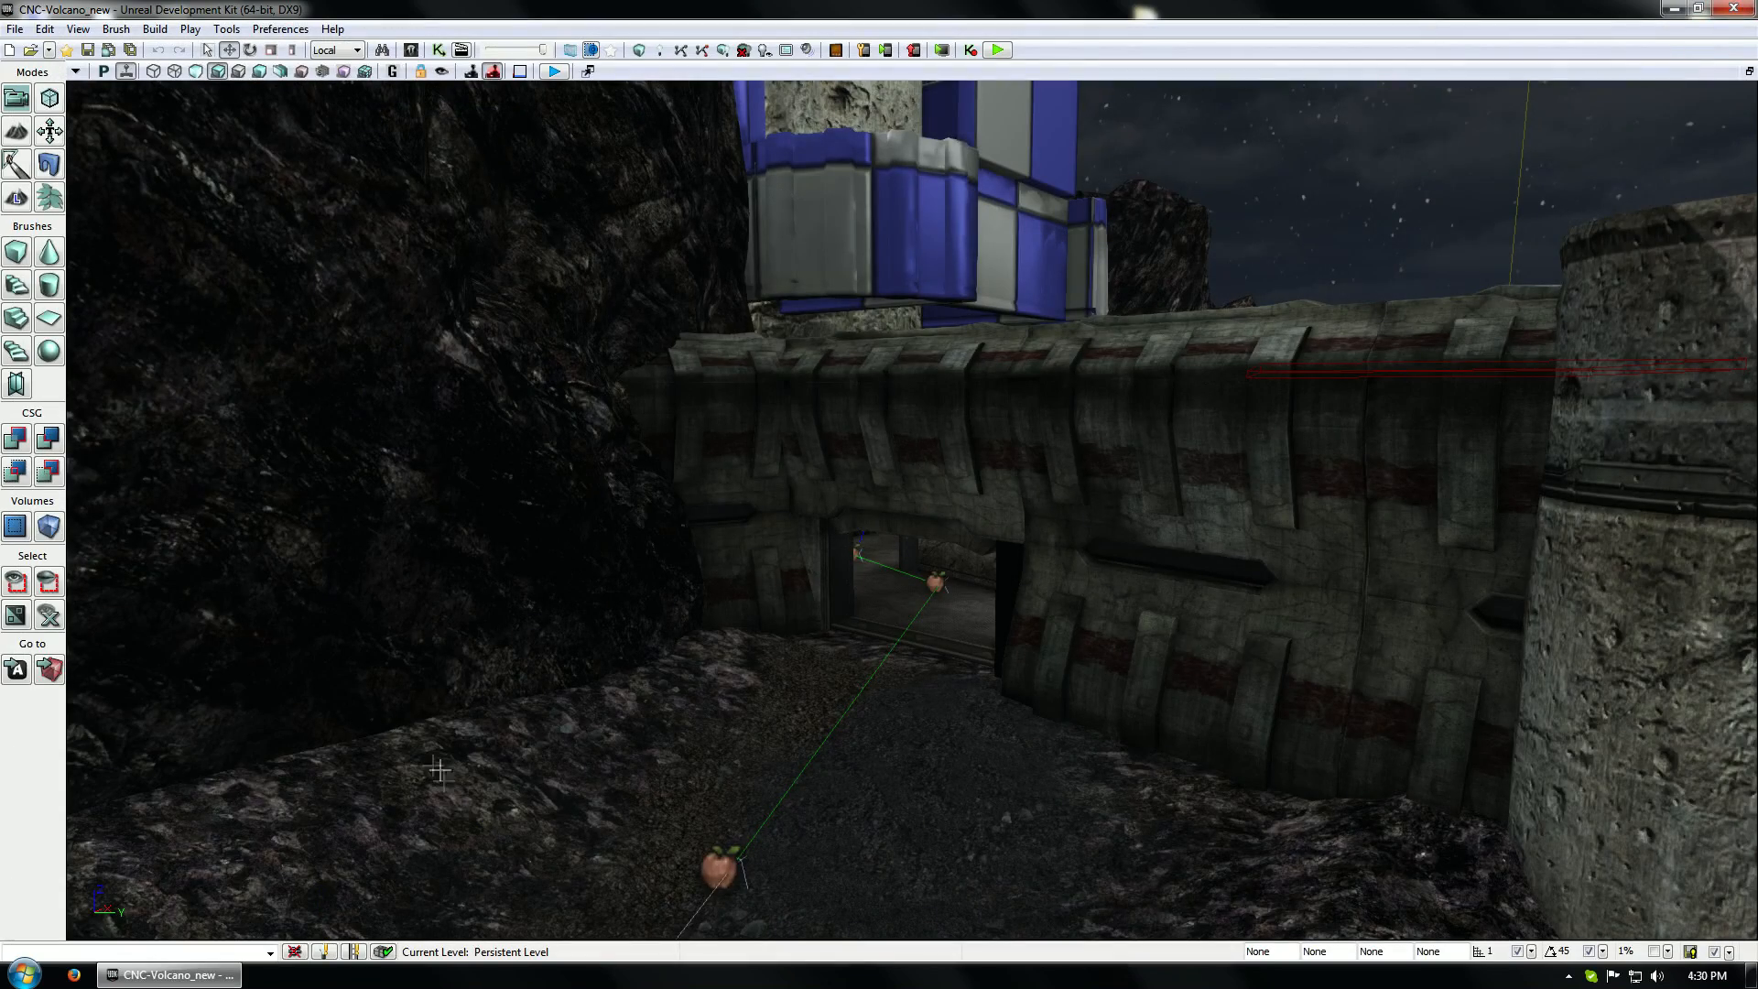
Reopen the Content Browser and look over the curve, intersection and sub-parent track decals
click(411, 51)
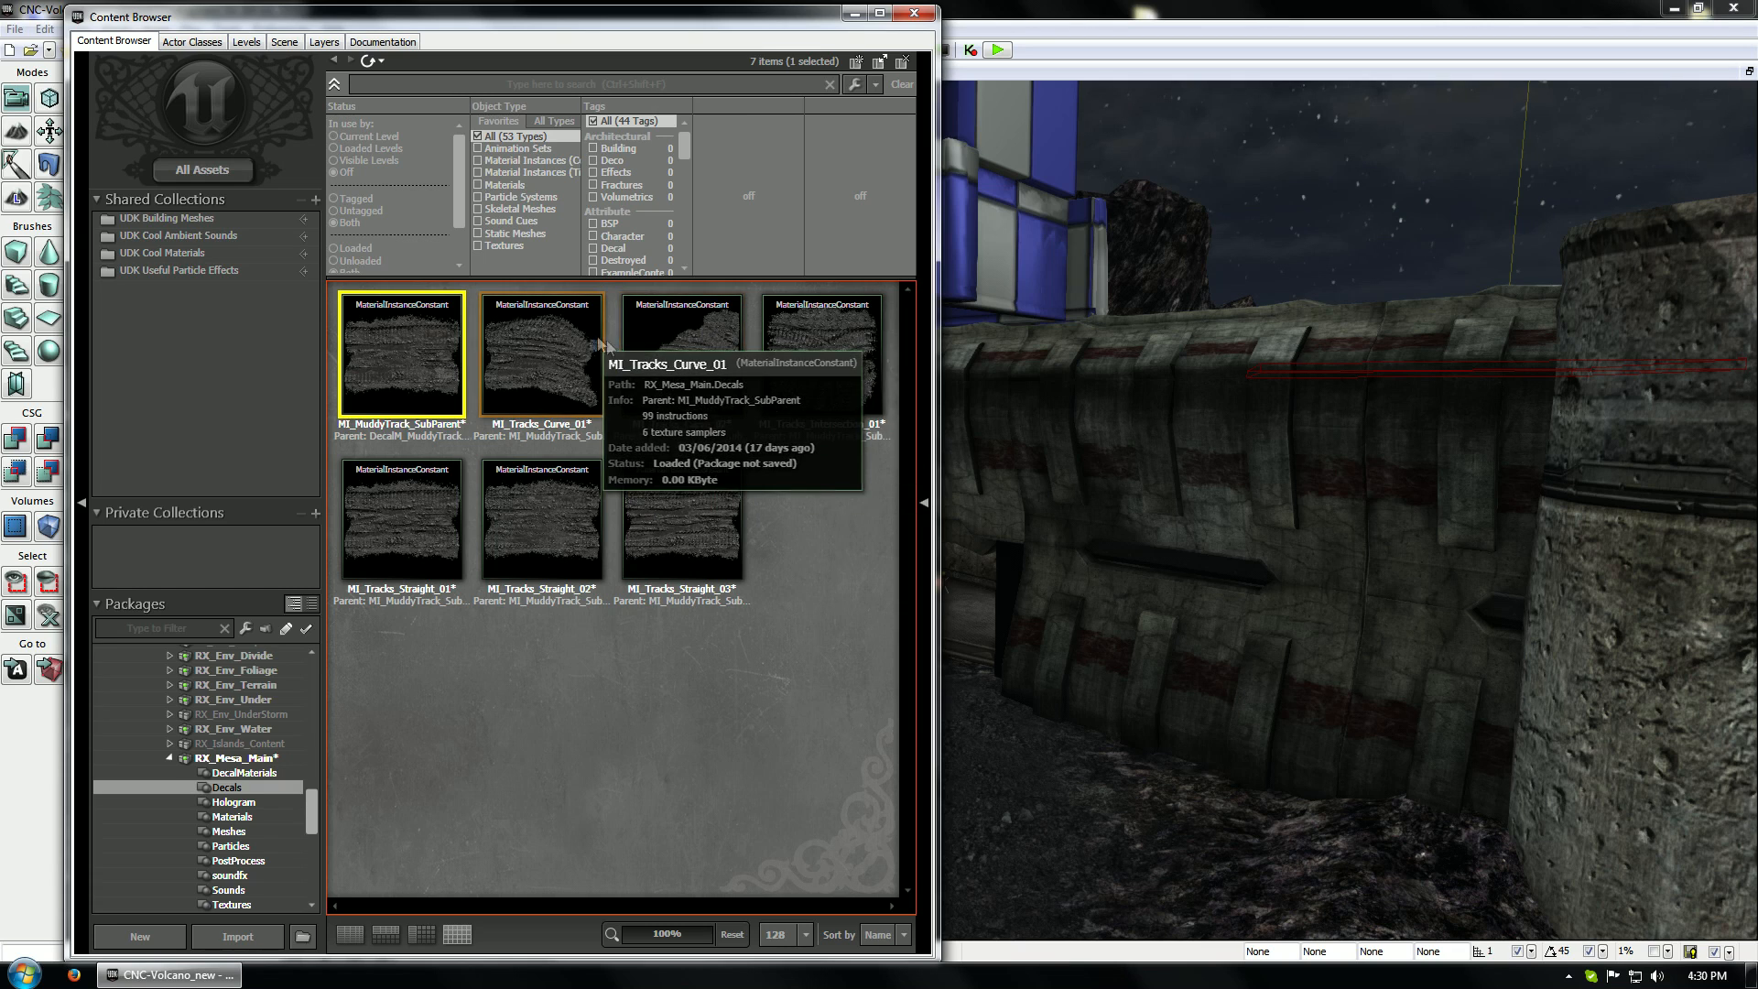
click(828, 331)
click(567, 349)
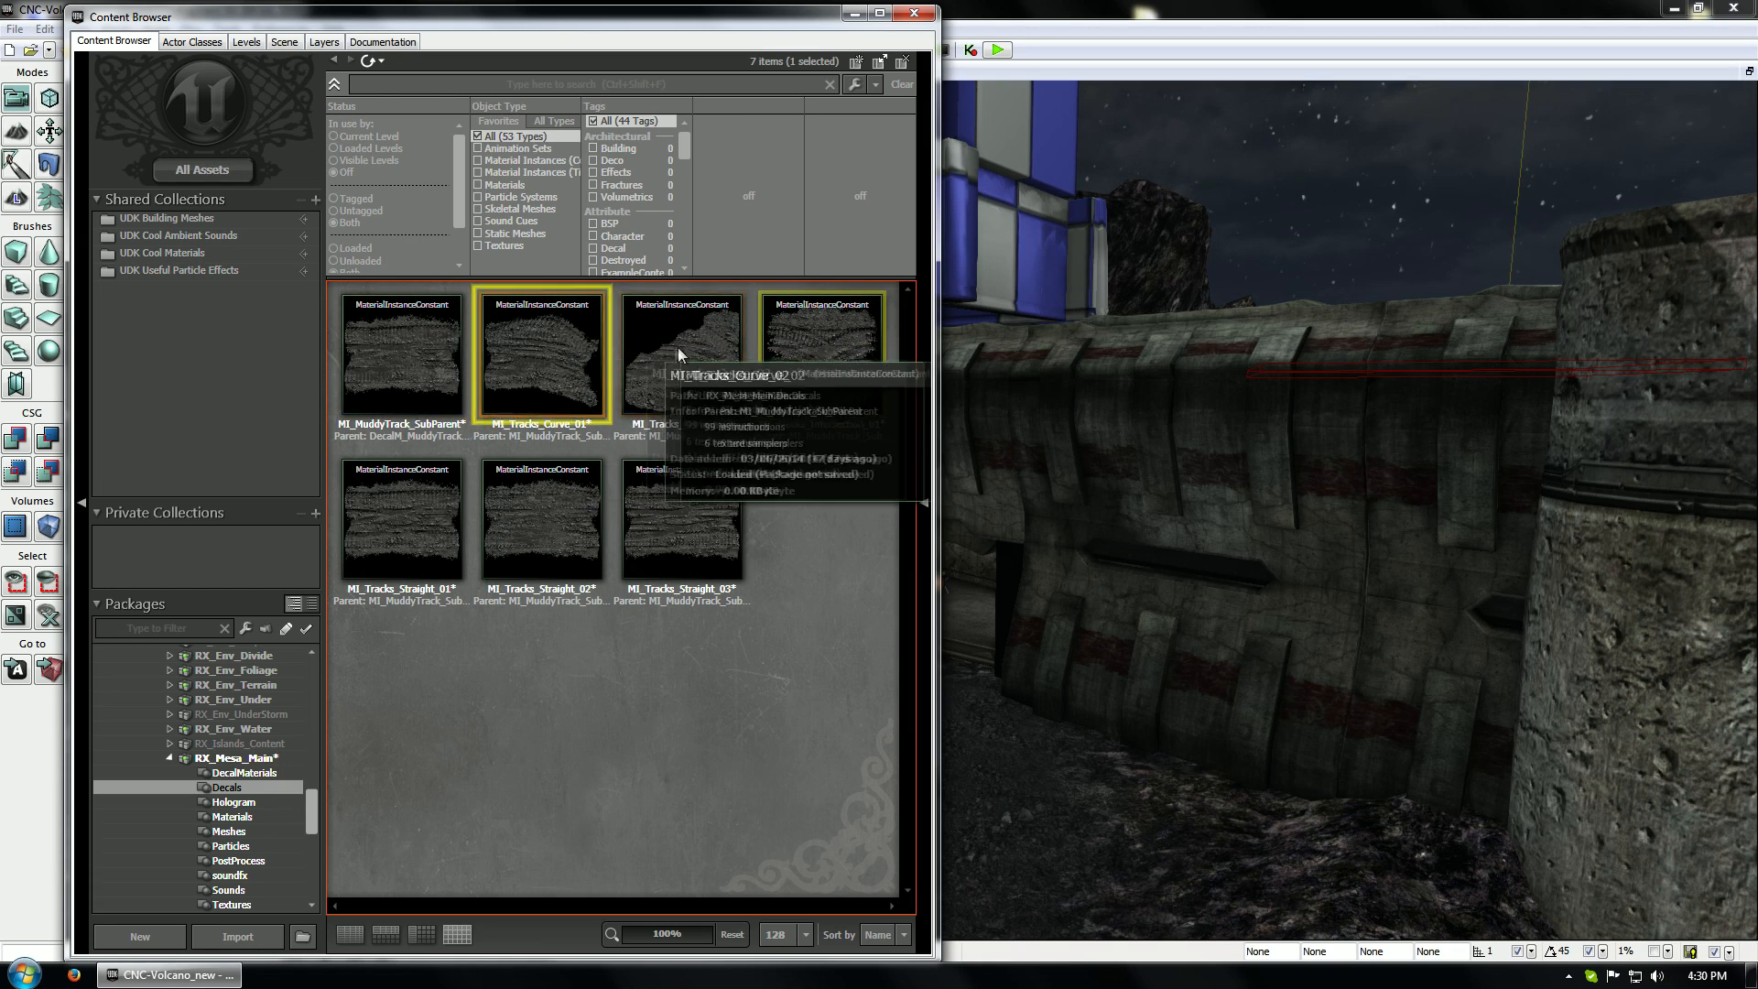
click(679, 349)
click(813, 335)
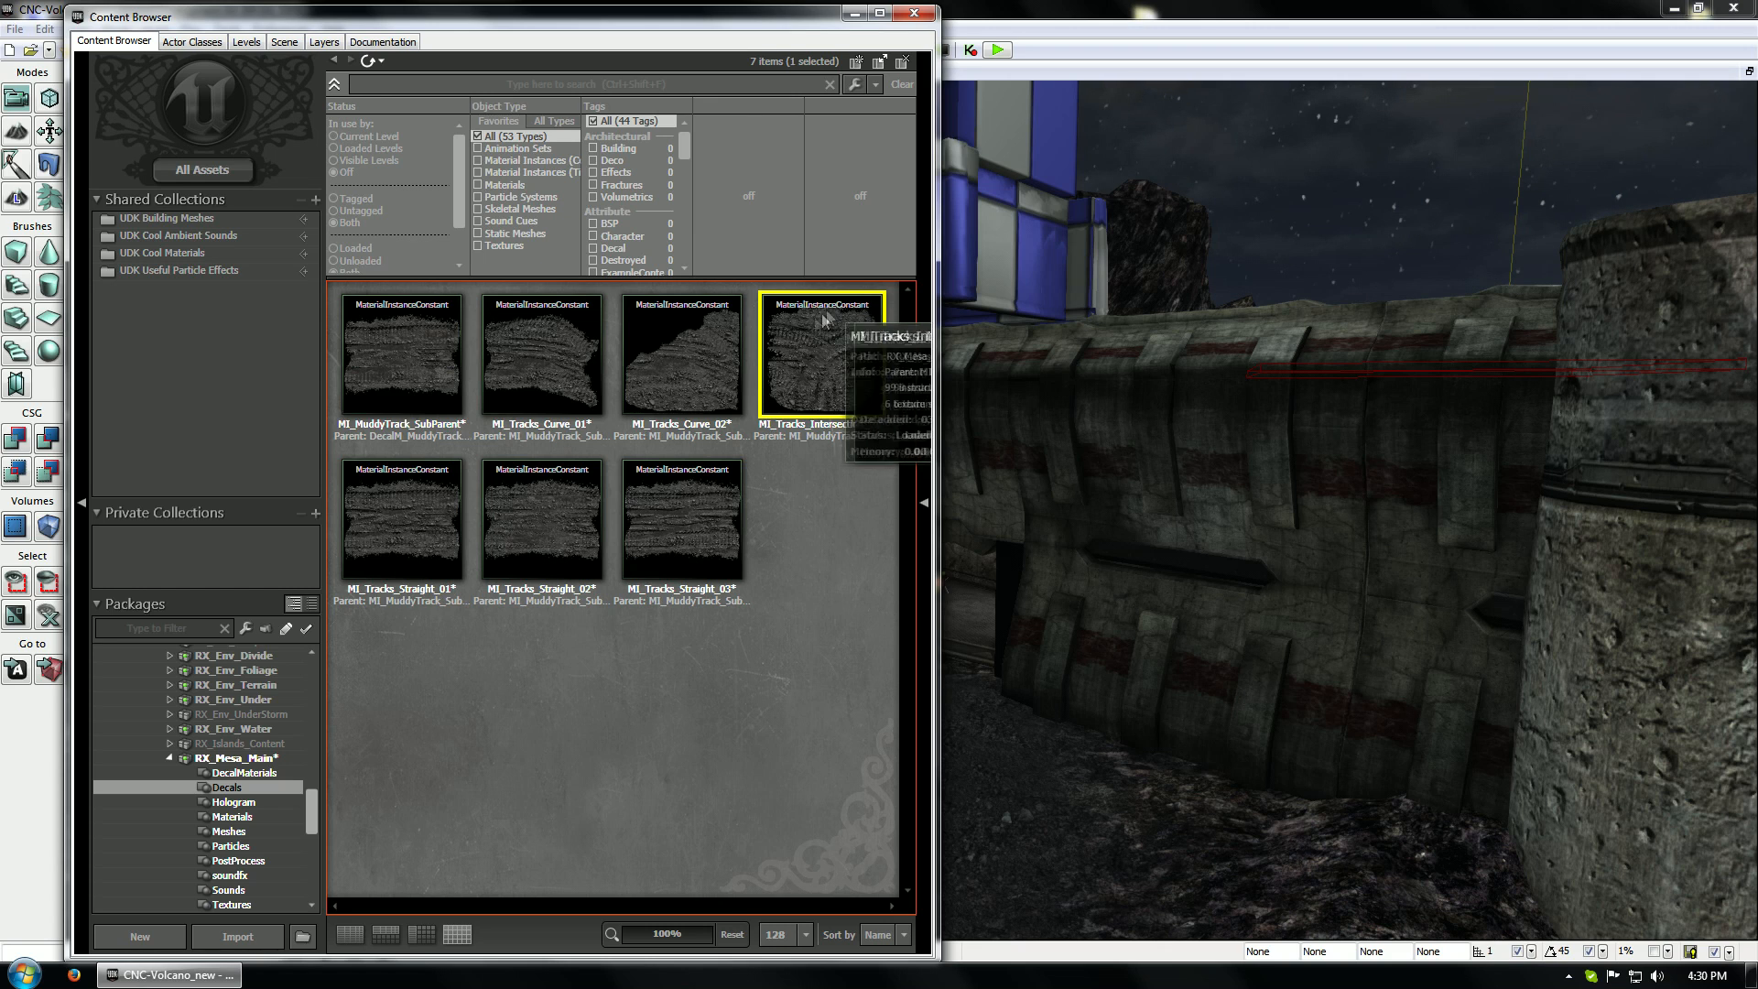
click(375, 392)
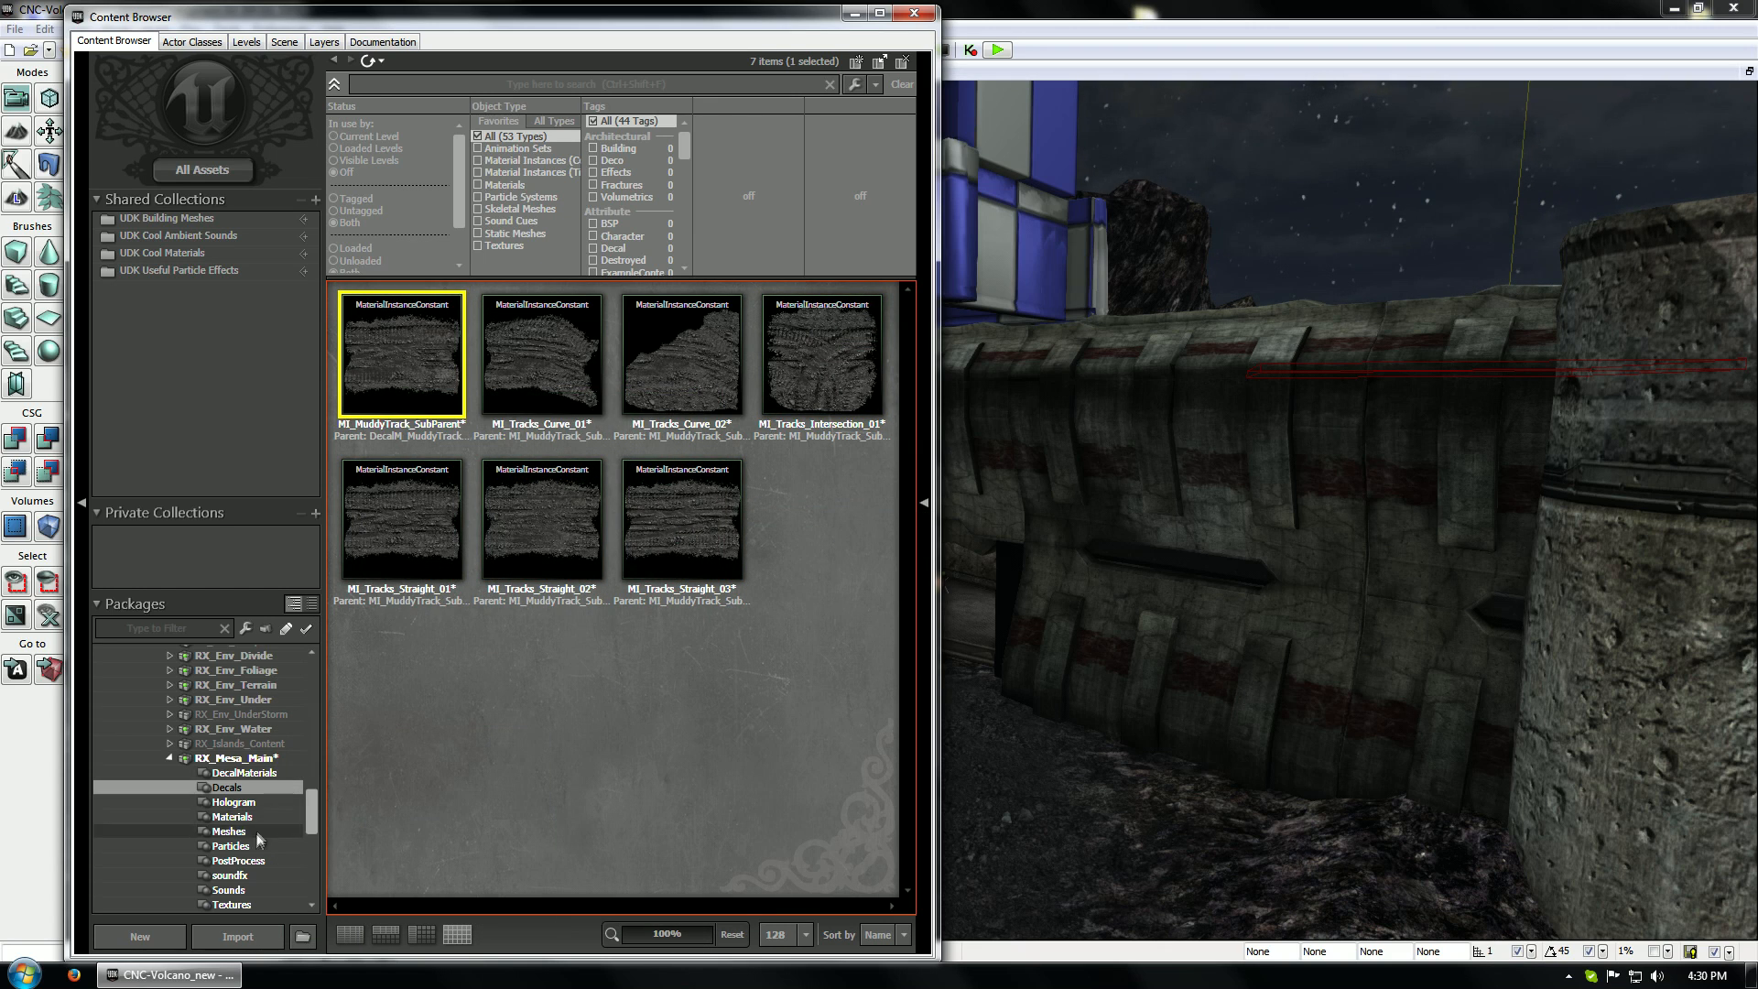
Copy DecalM_MuddyTrack_Parent_Cheaper from the RX_Mesa_Main Materials group to the RX_Volcano package, keeping the Materials grouping and the name
click(232, 816)
click(402, 357)
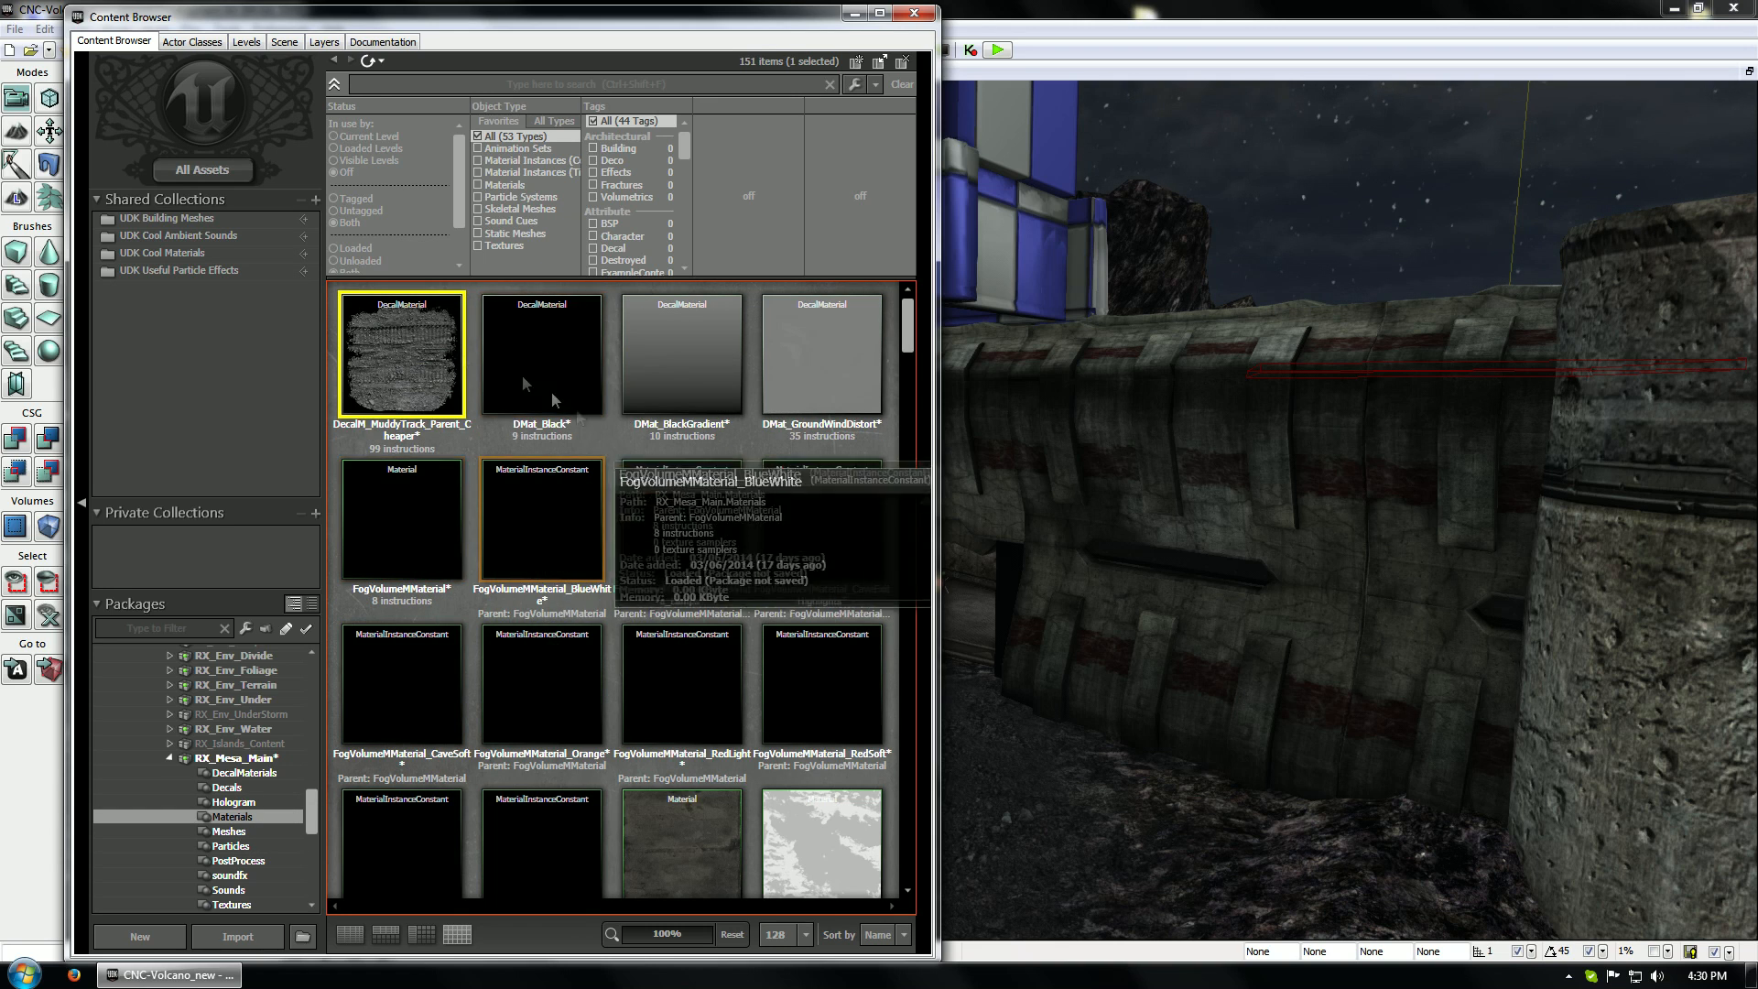
right_click(407, 338)
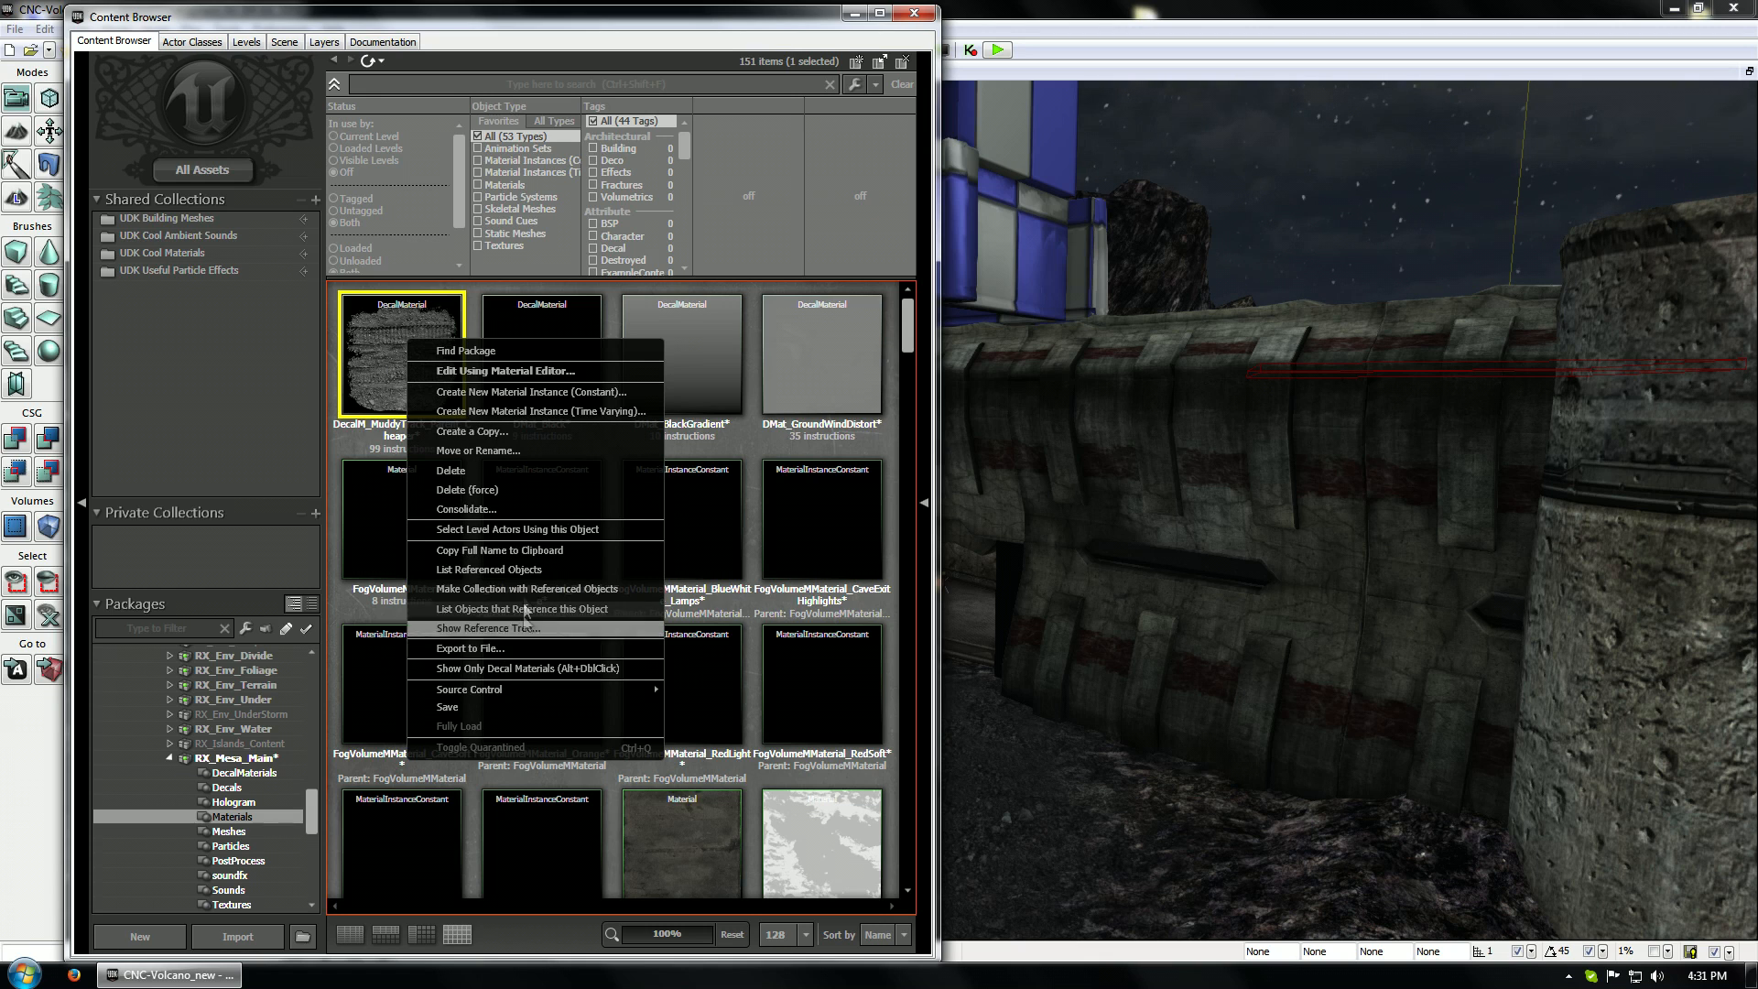
click(517, 432)
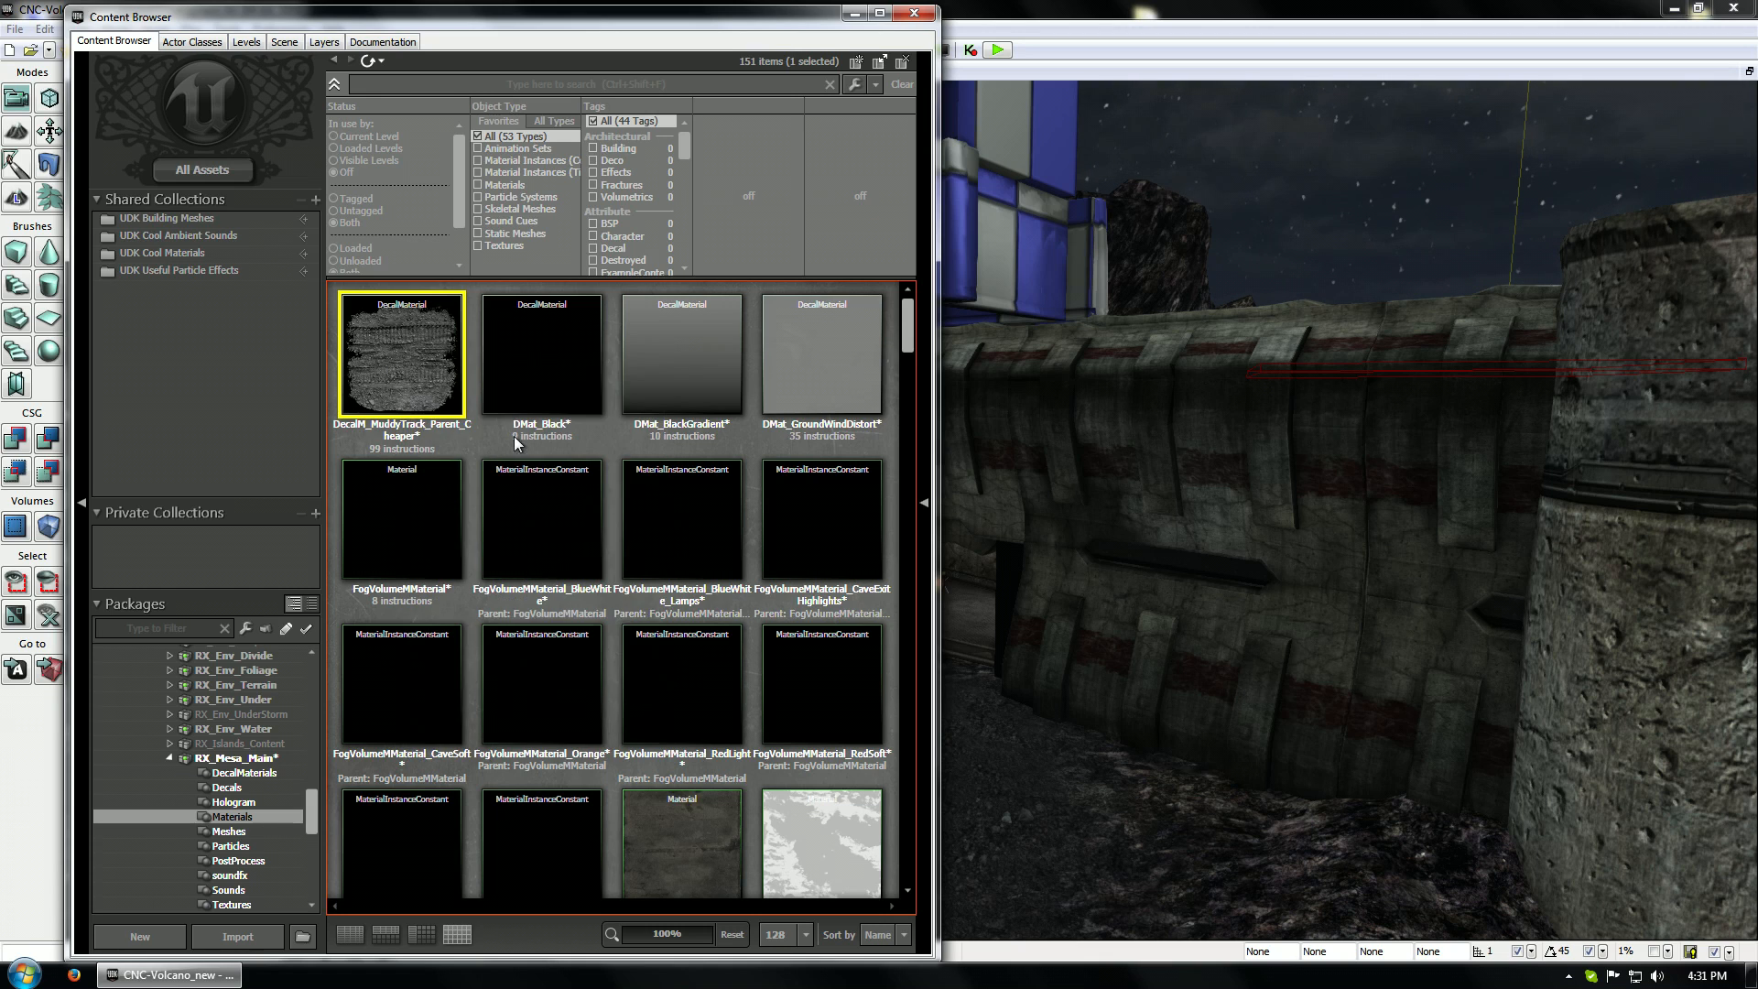
click(868, 500)
drag(894, 500, 846, 500)
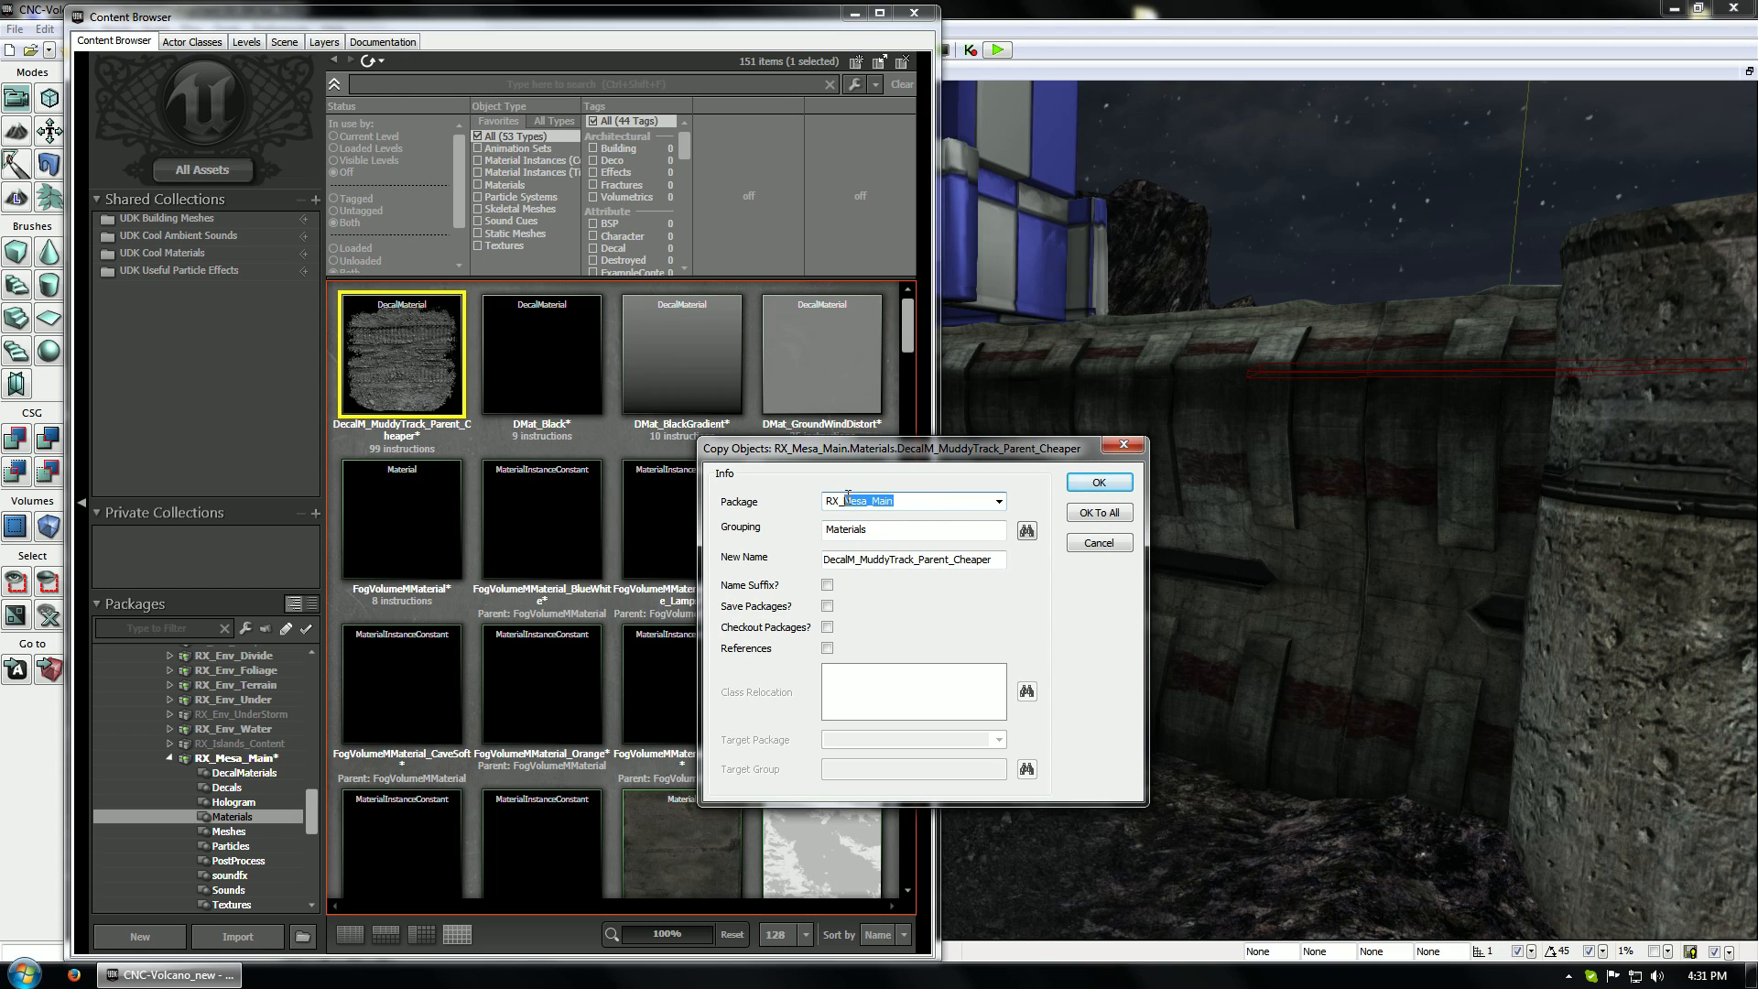
text(vol)
click(998, 501)
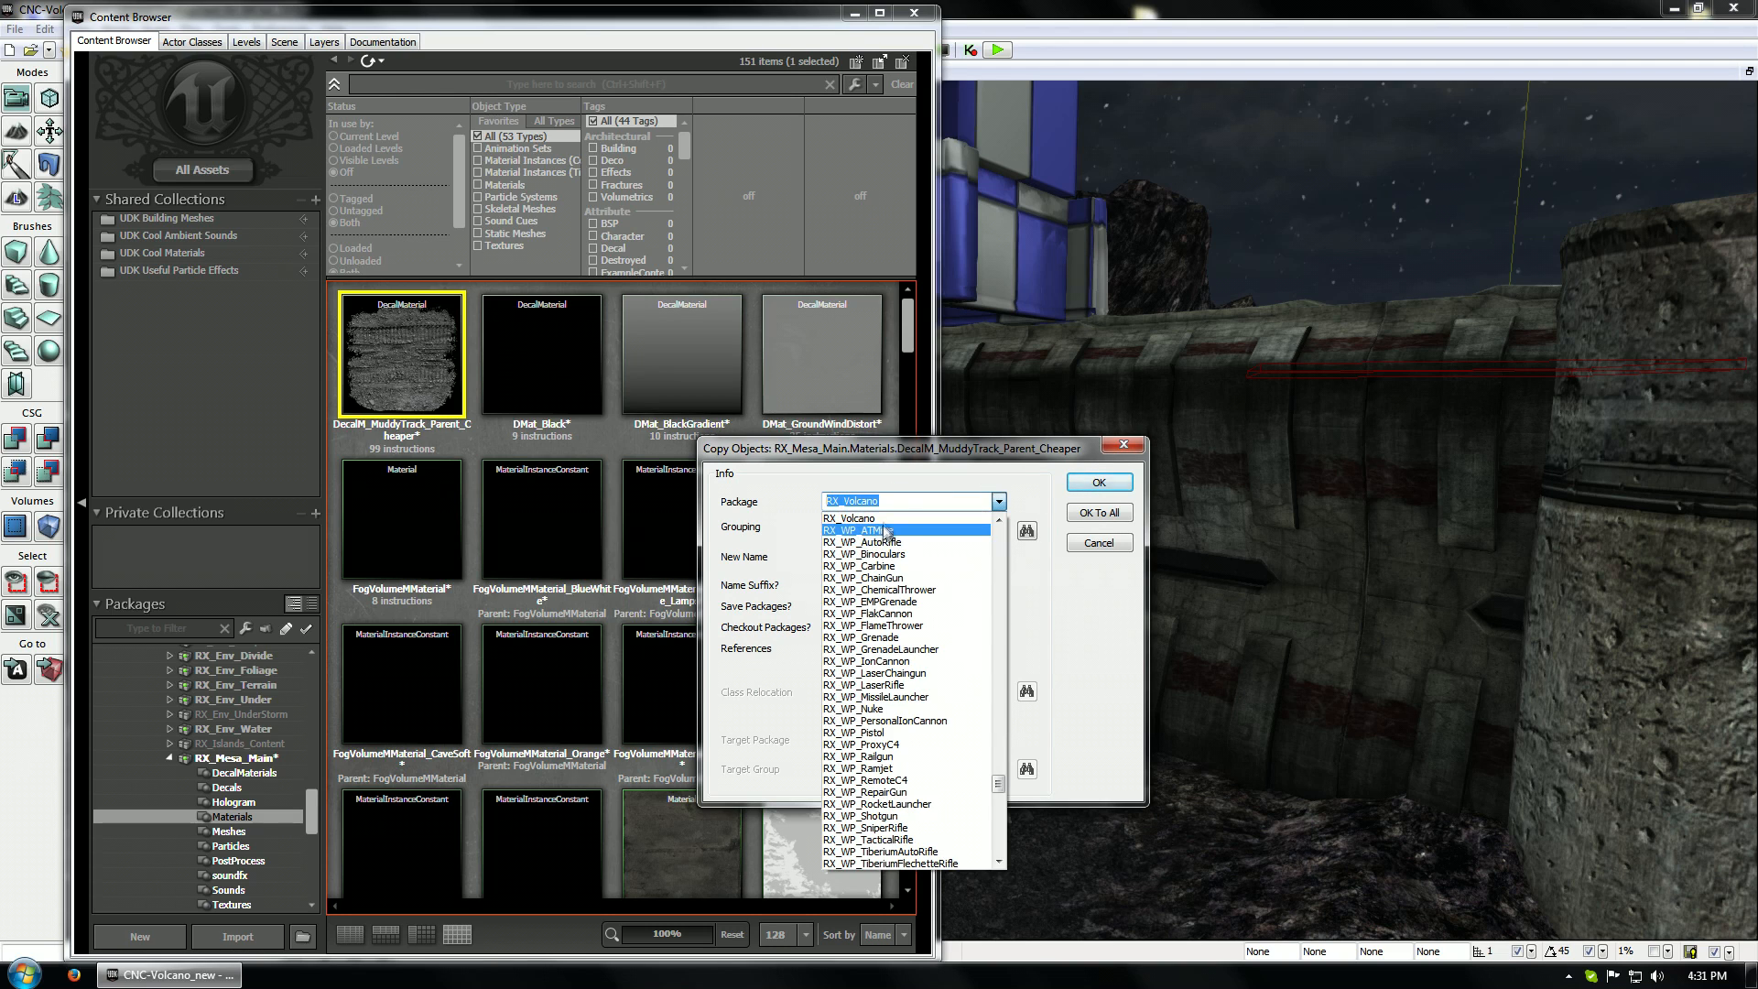
click(880, 518)
click(932, 529)
click(997, 557)
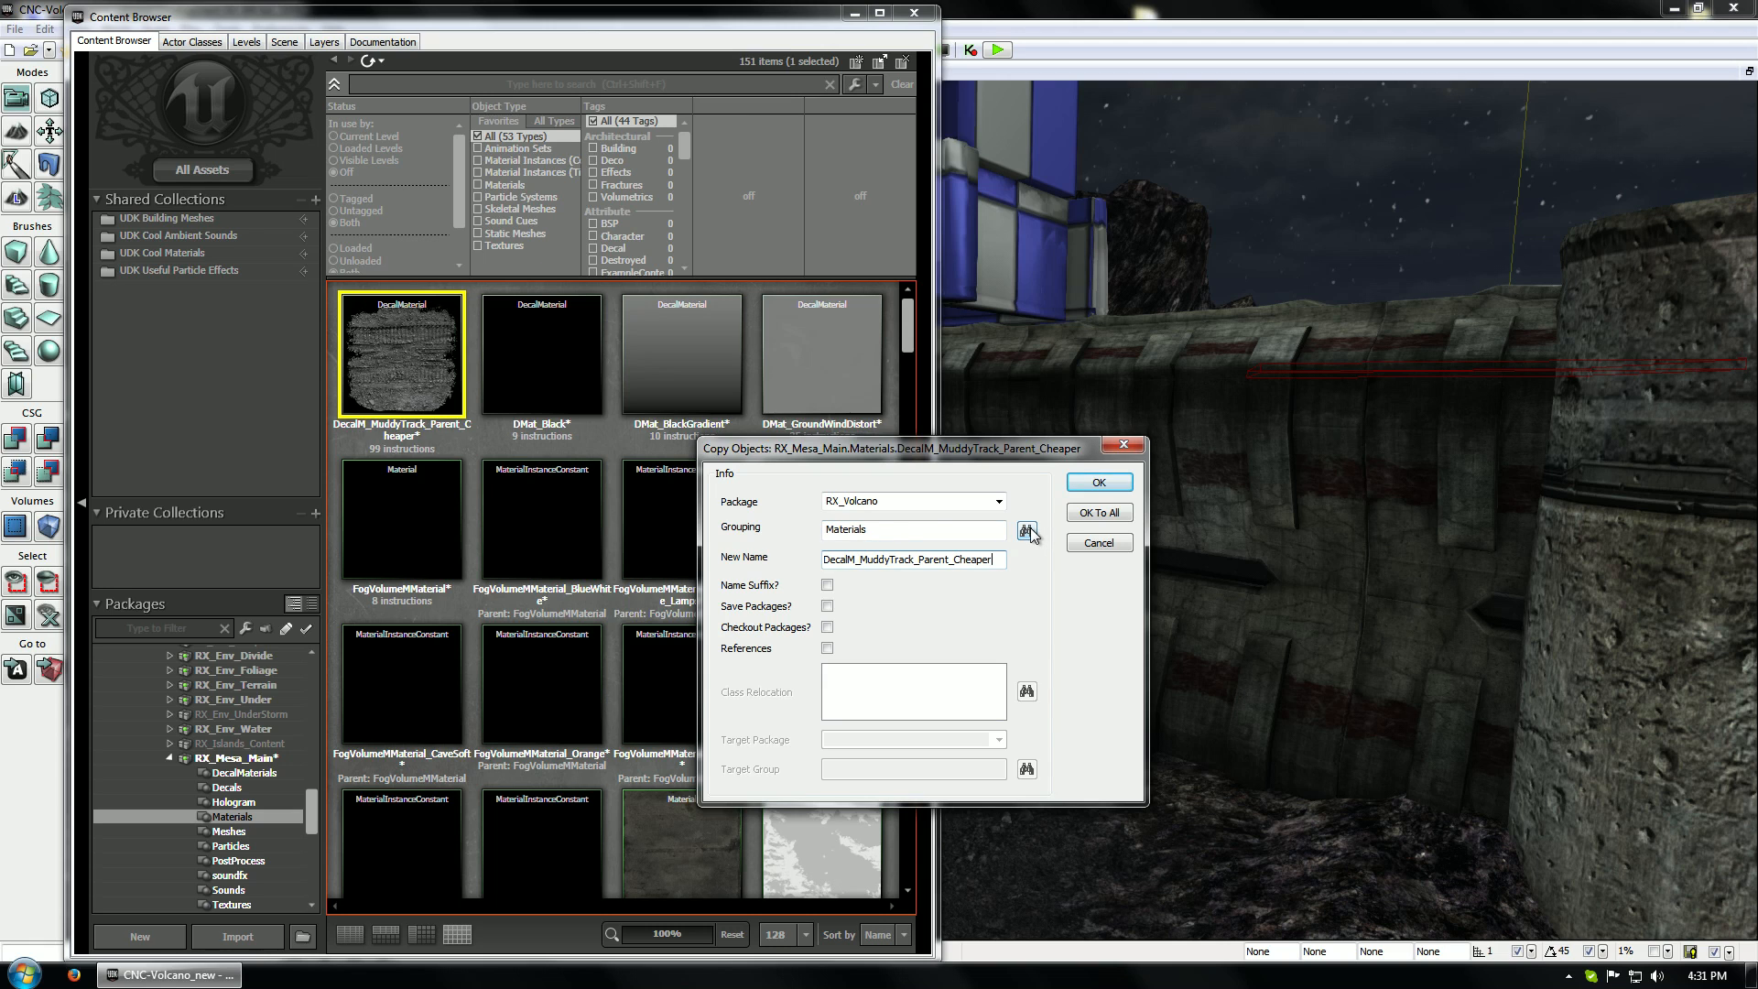
click(1108, 485)
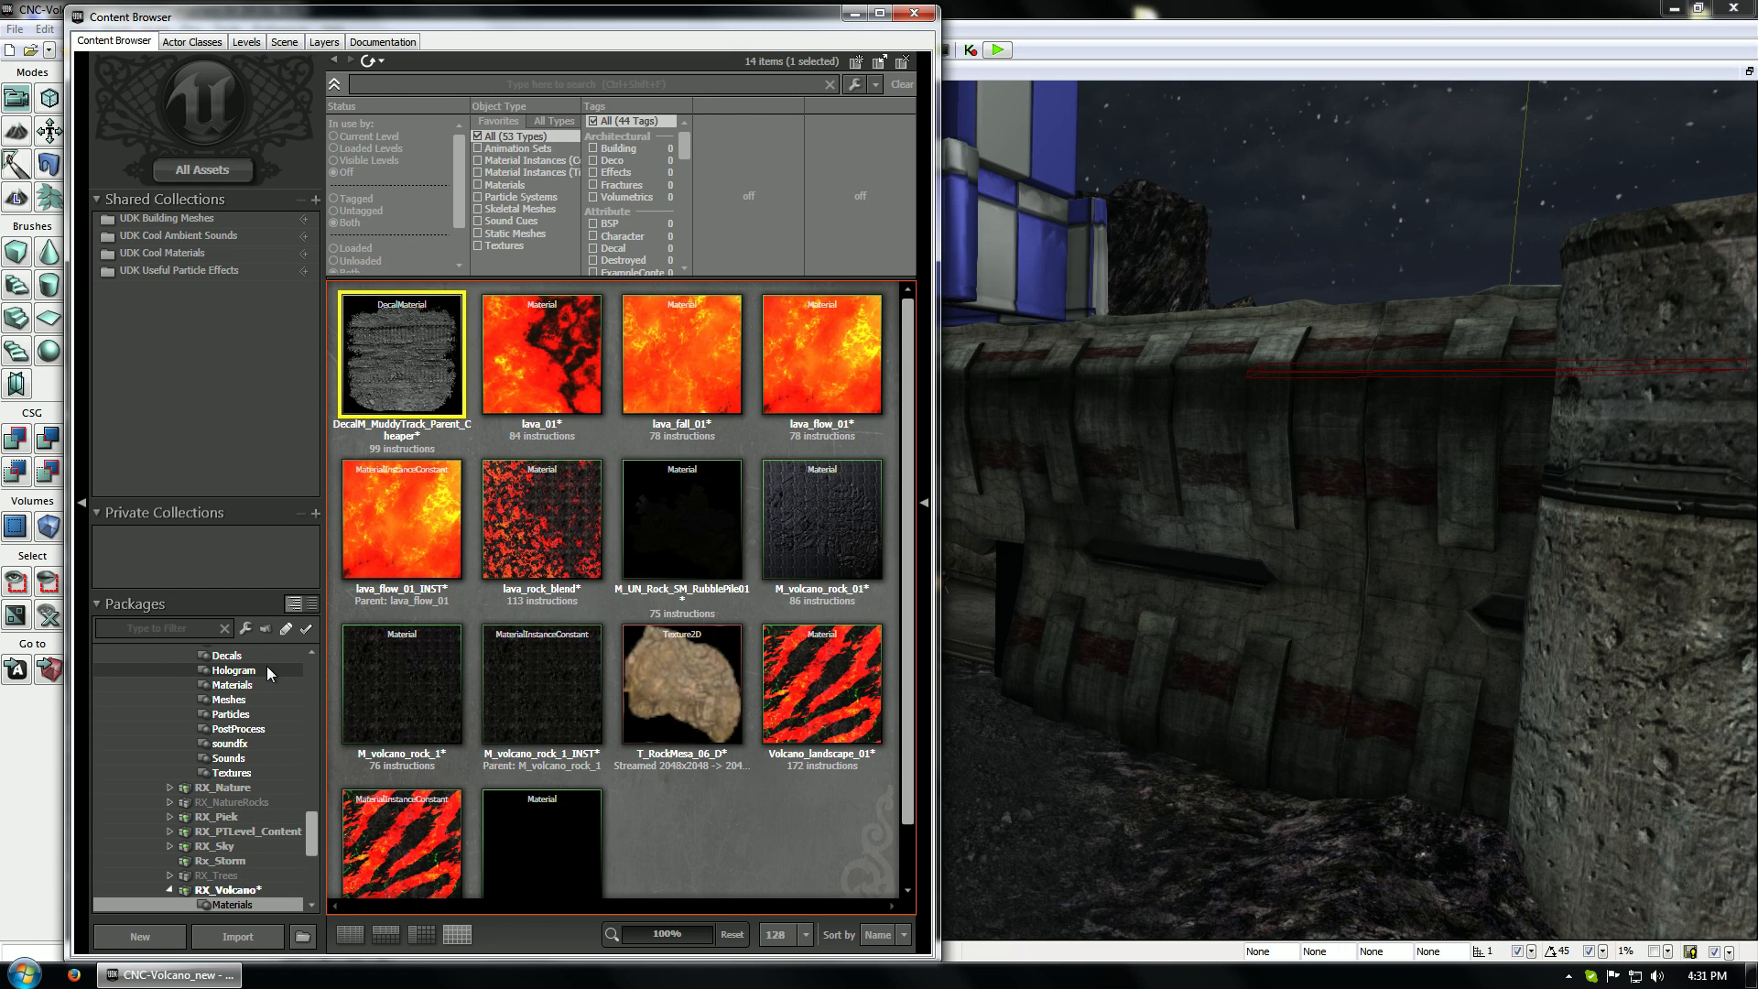
Copy all track material instances in the RX_Mesa_Main Decals group to the RX_Volcano package, keeping the Decals grouping and their names
scroll(249, 699, up, 2)
click(237, 746)
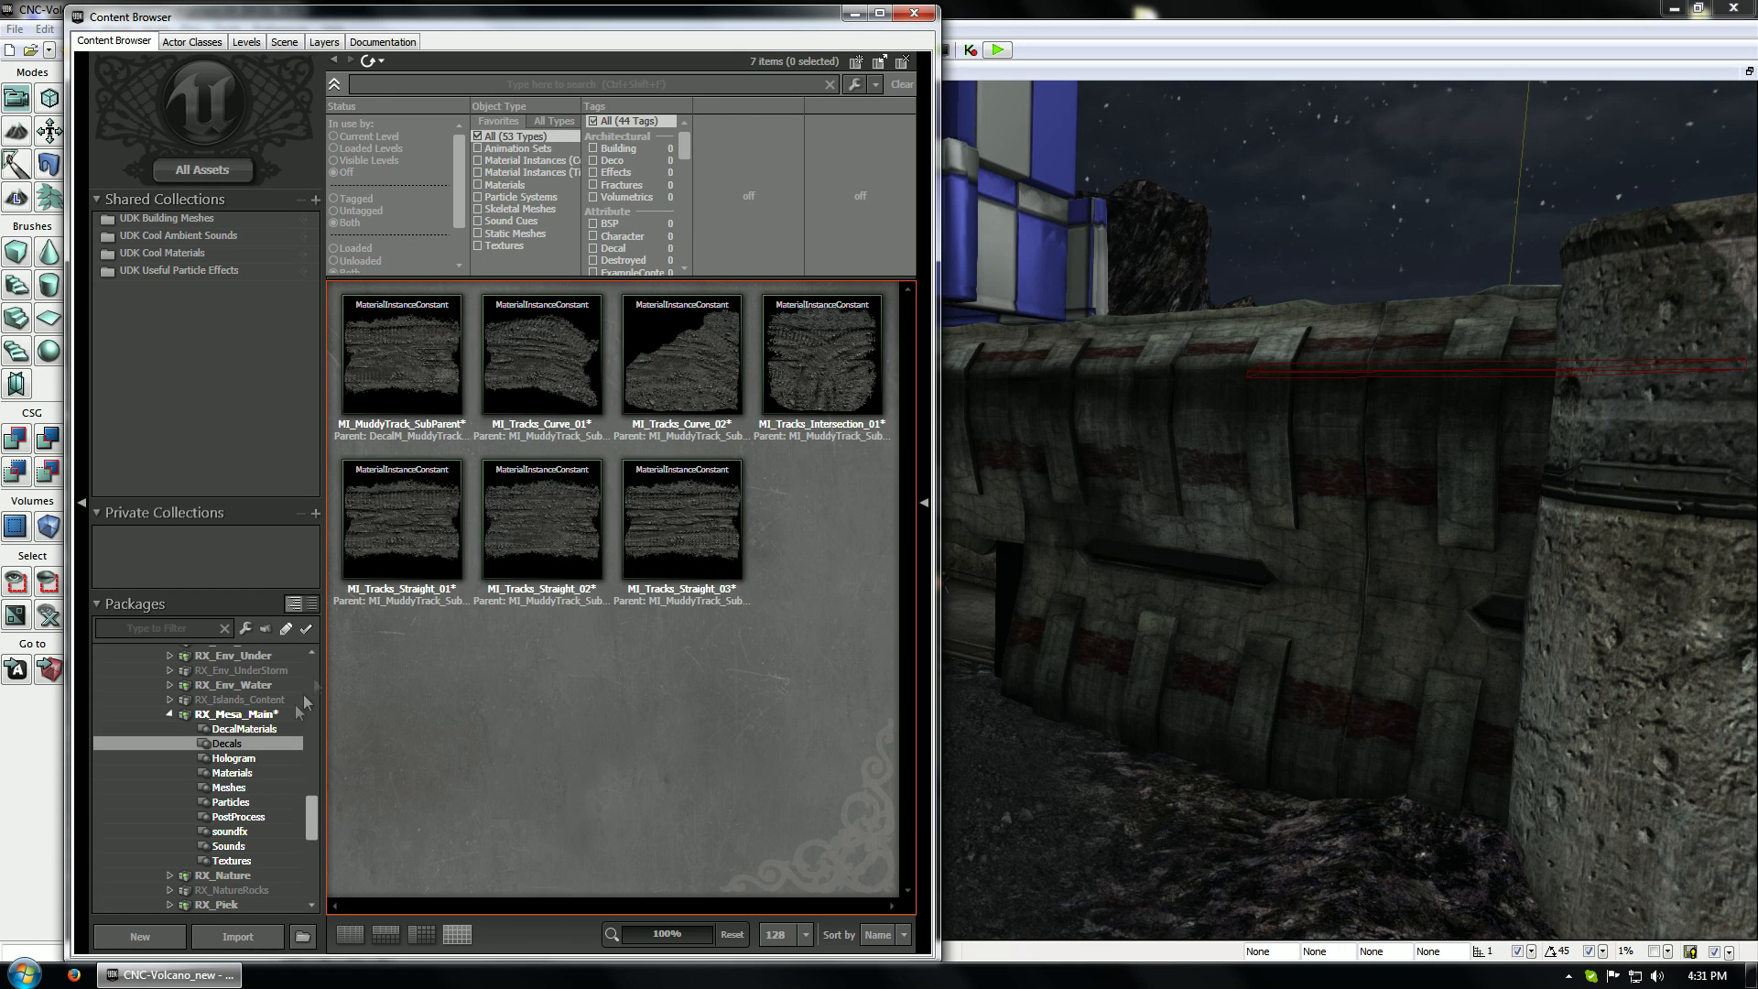
click(426, 377)
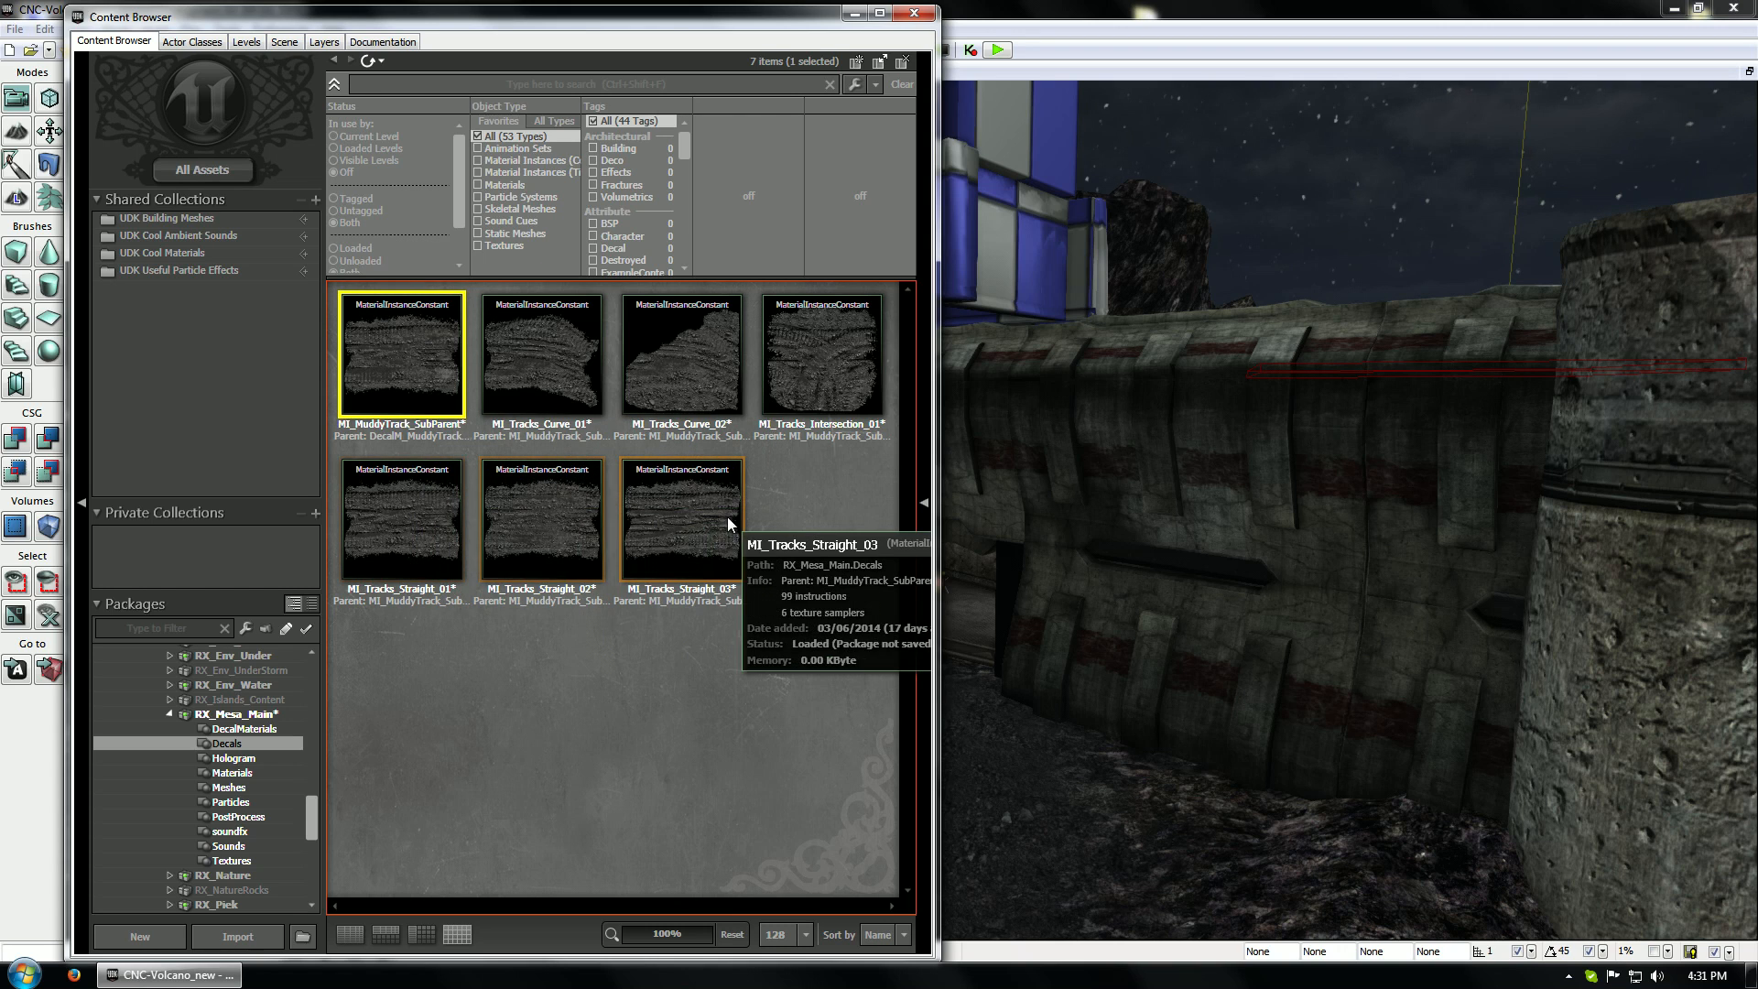
shift+click(701, 524)
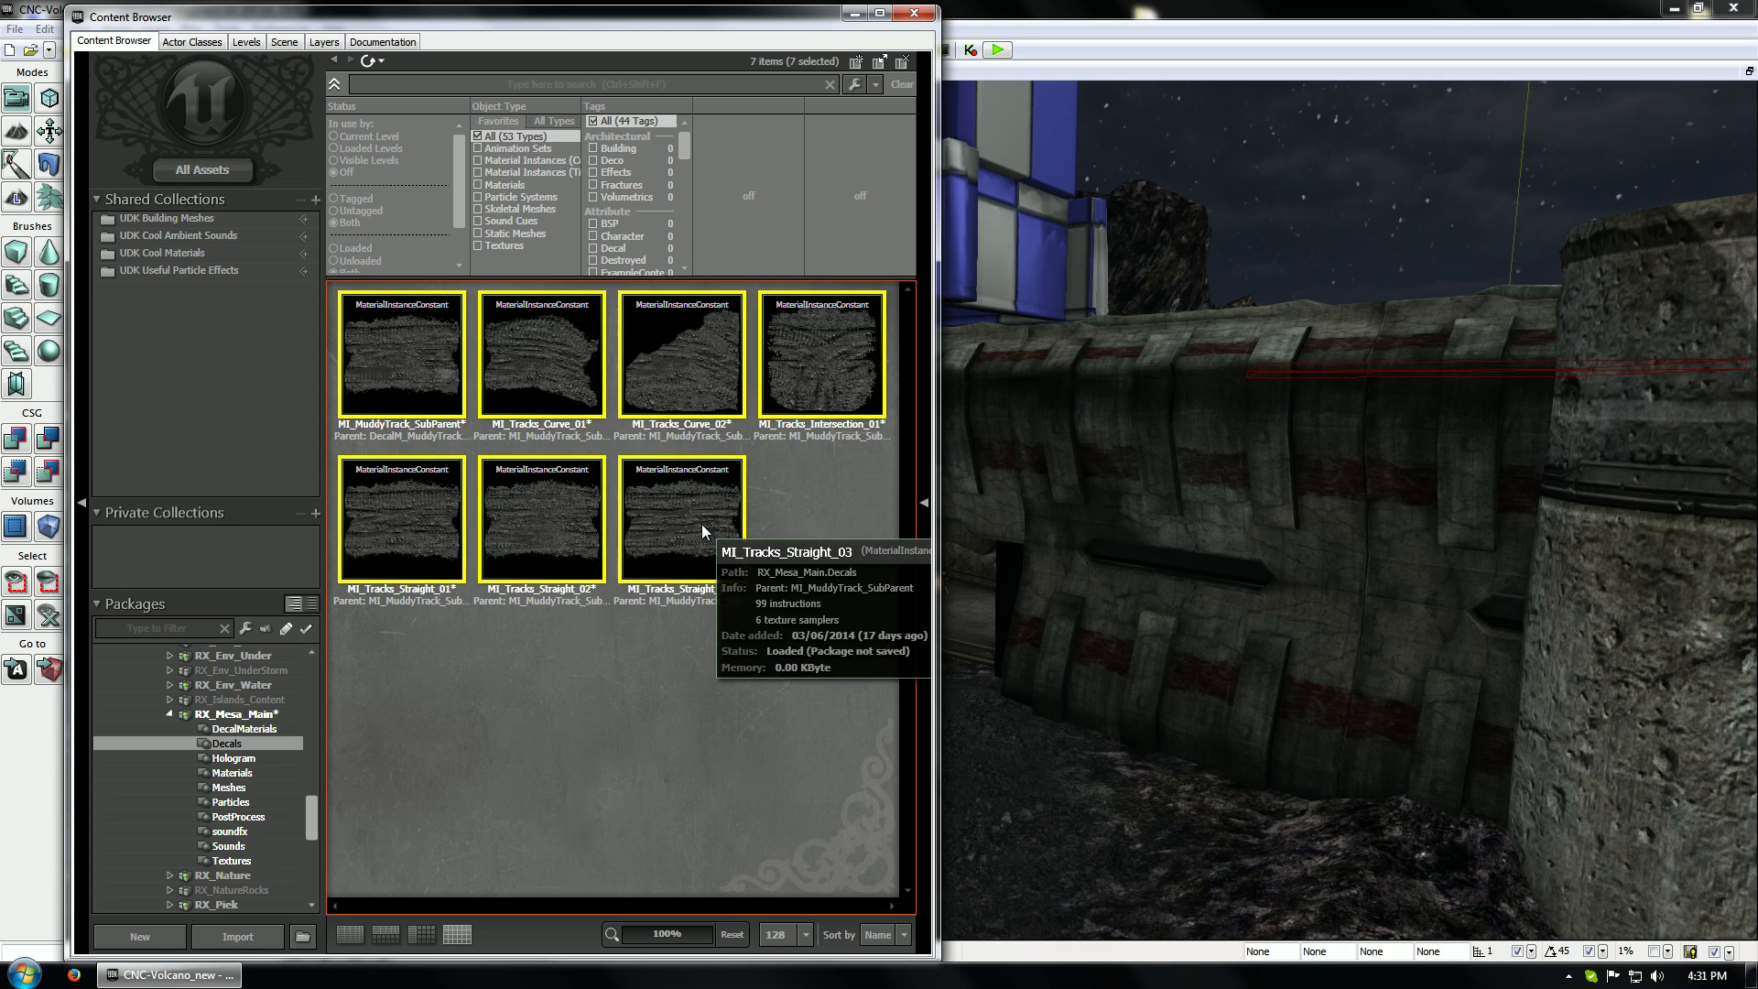
right_click(414, 376)
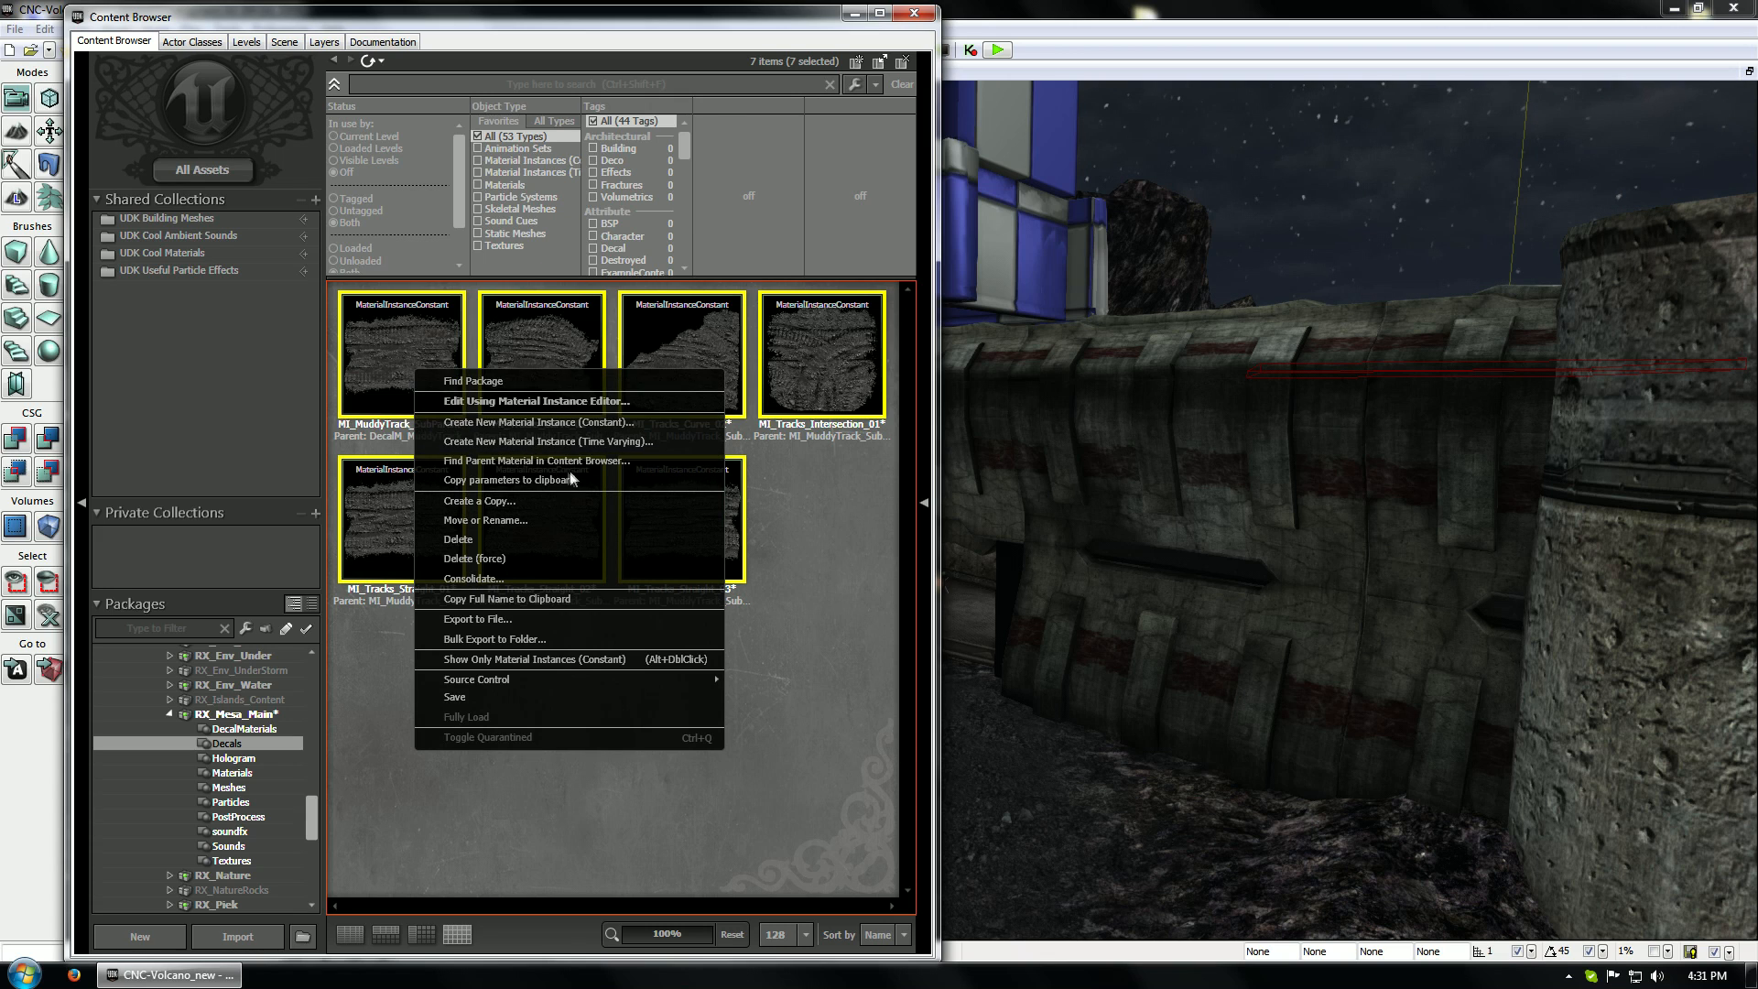
click(502, 500)
drag(895, 501, 847, 503)
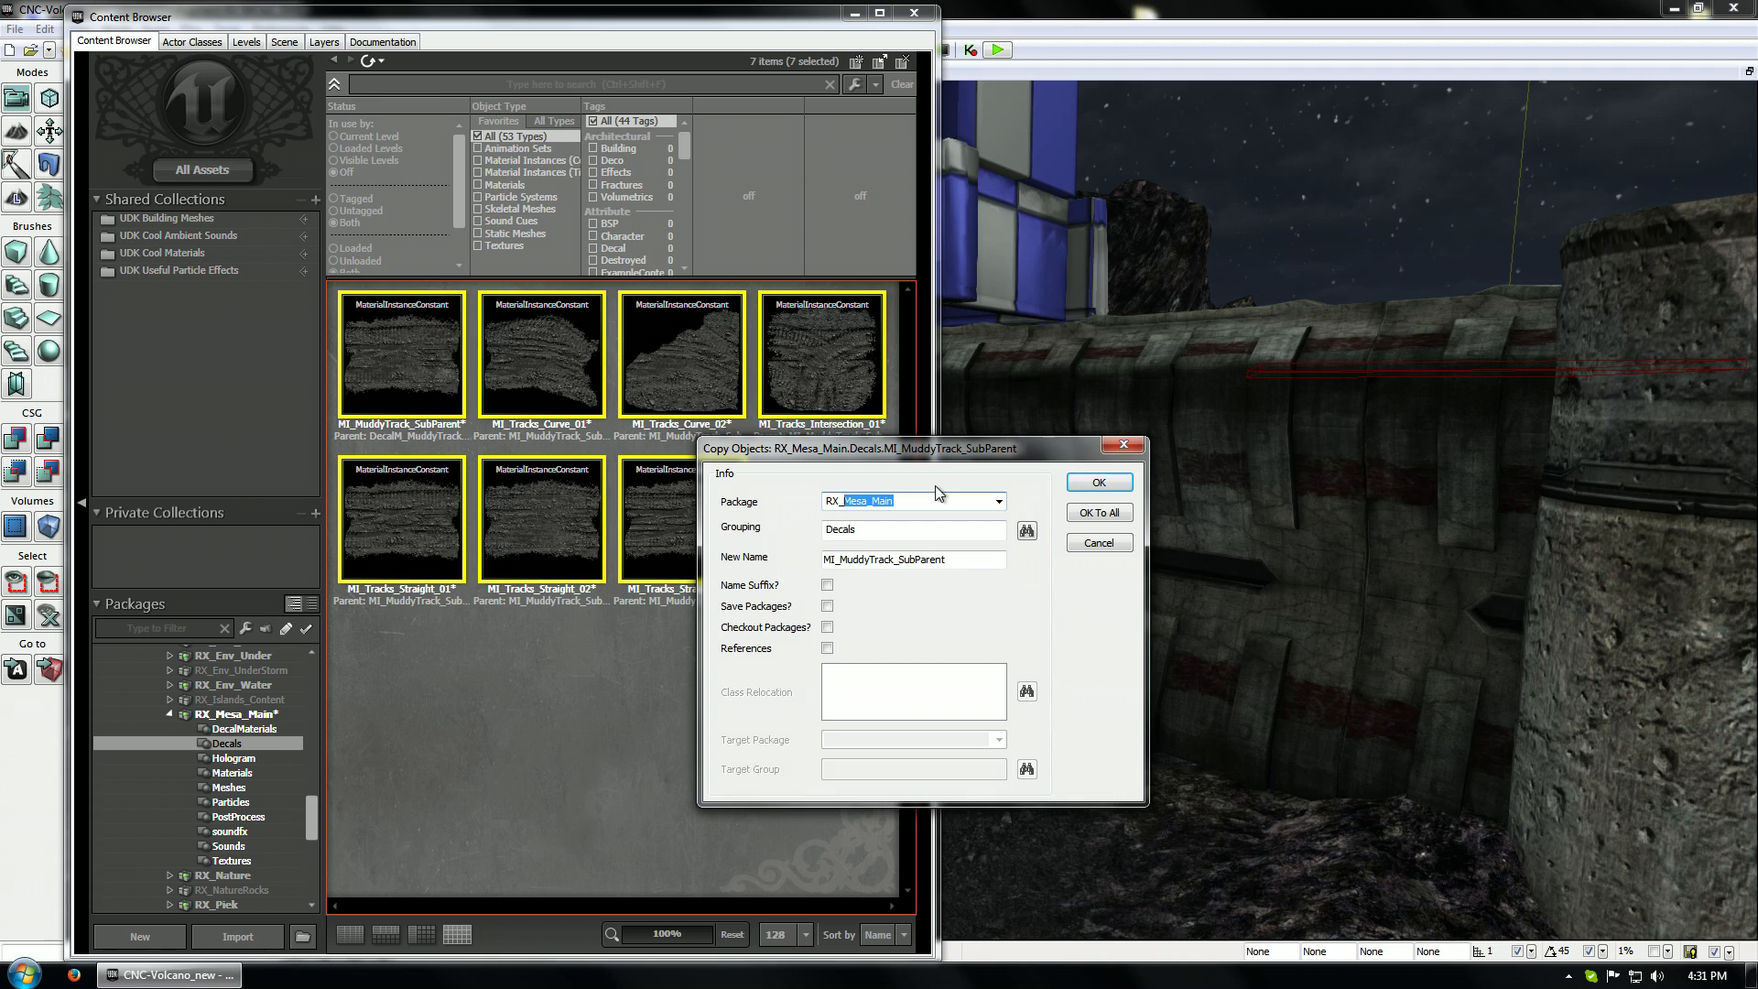
text(vol)
click(999, 501)
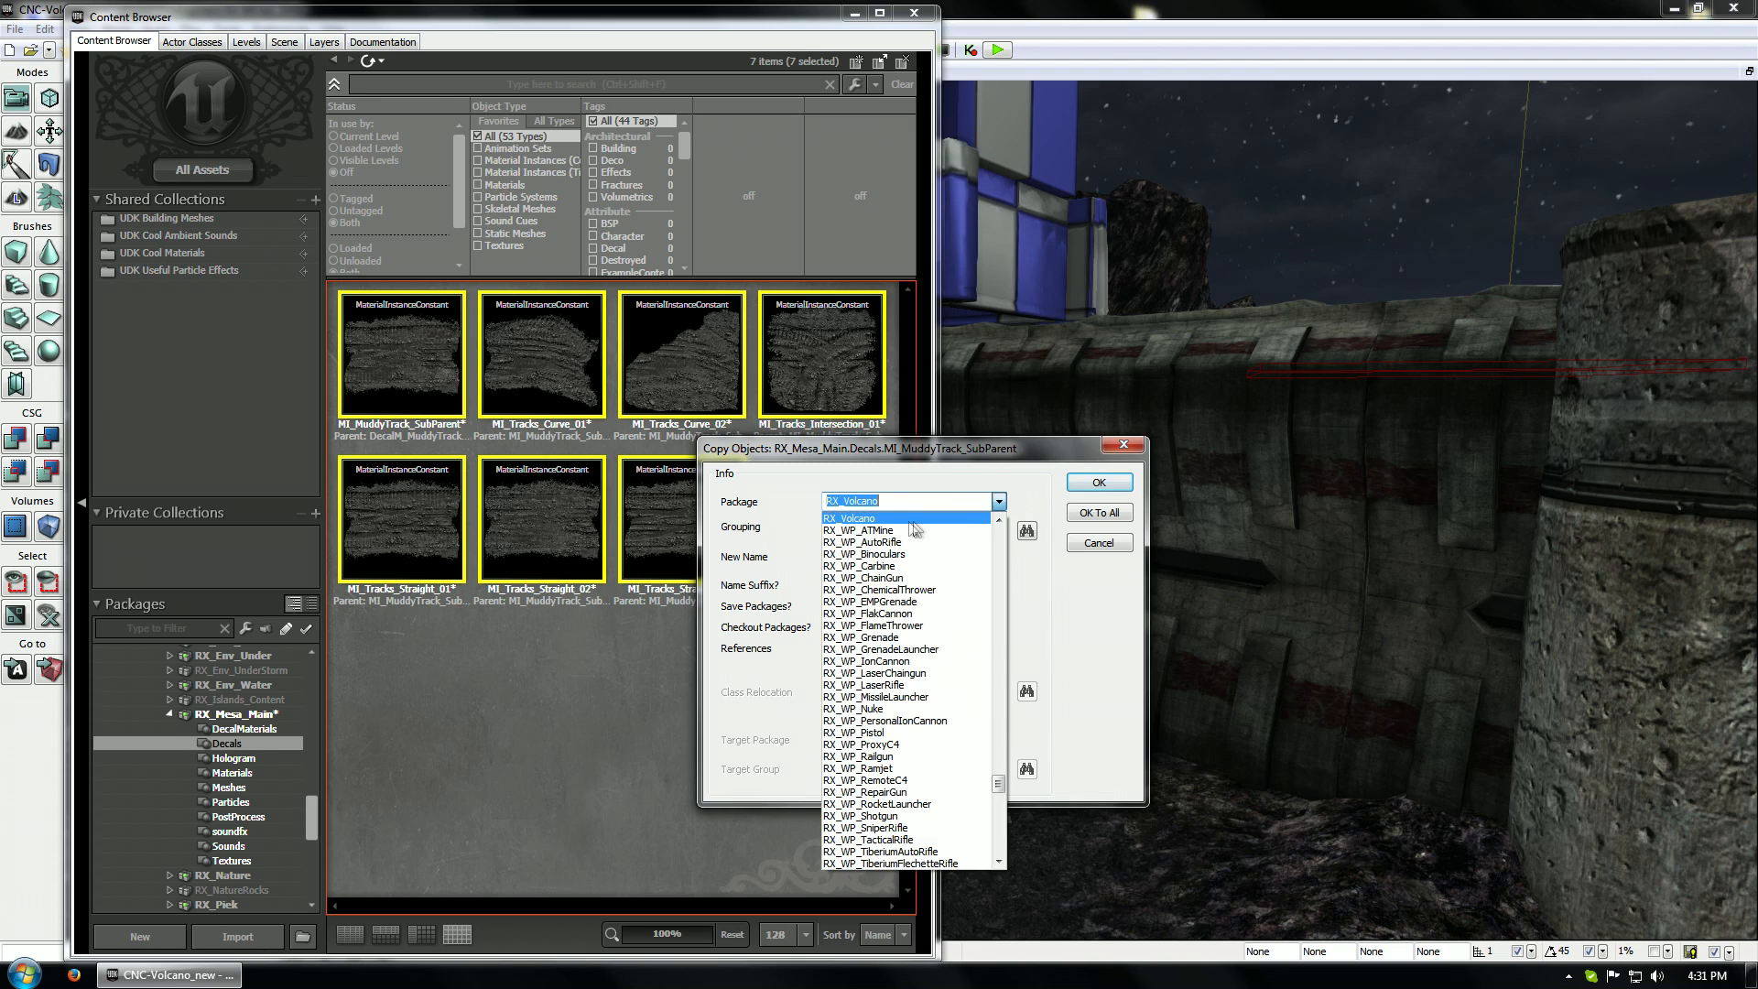
click(914, 530)
click(874, 529)
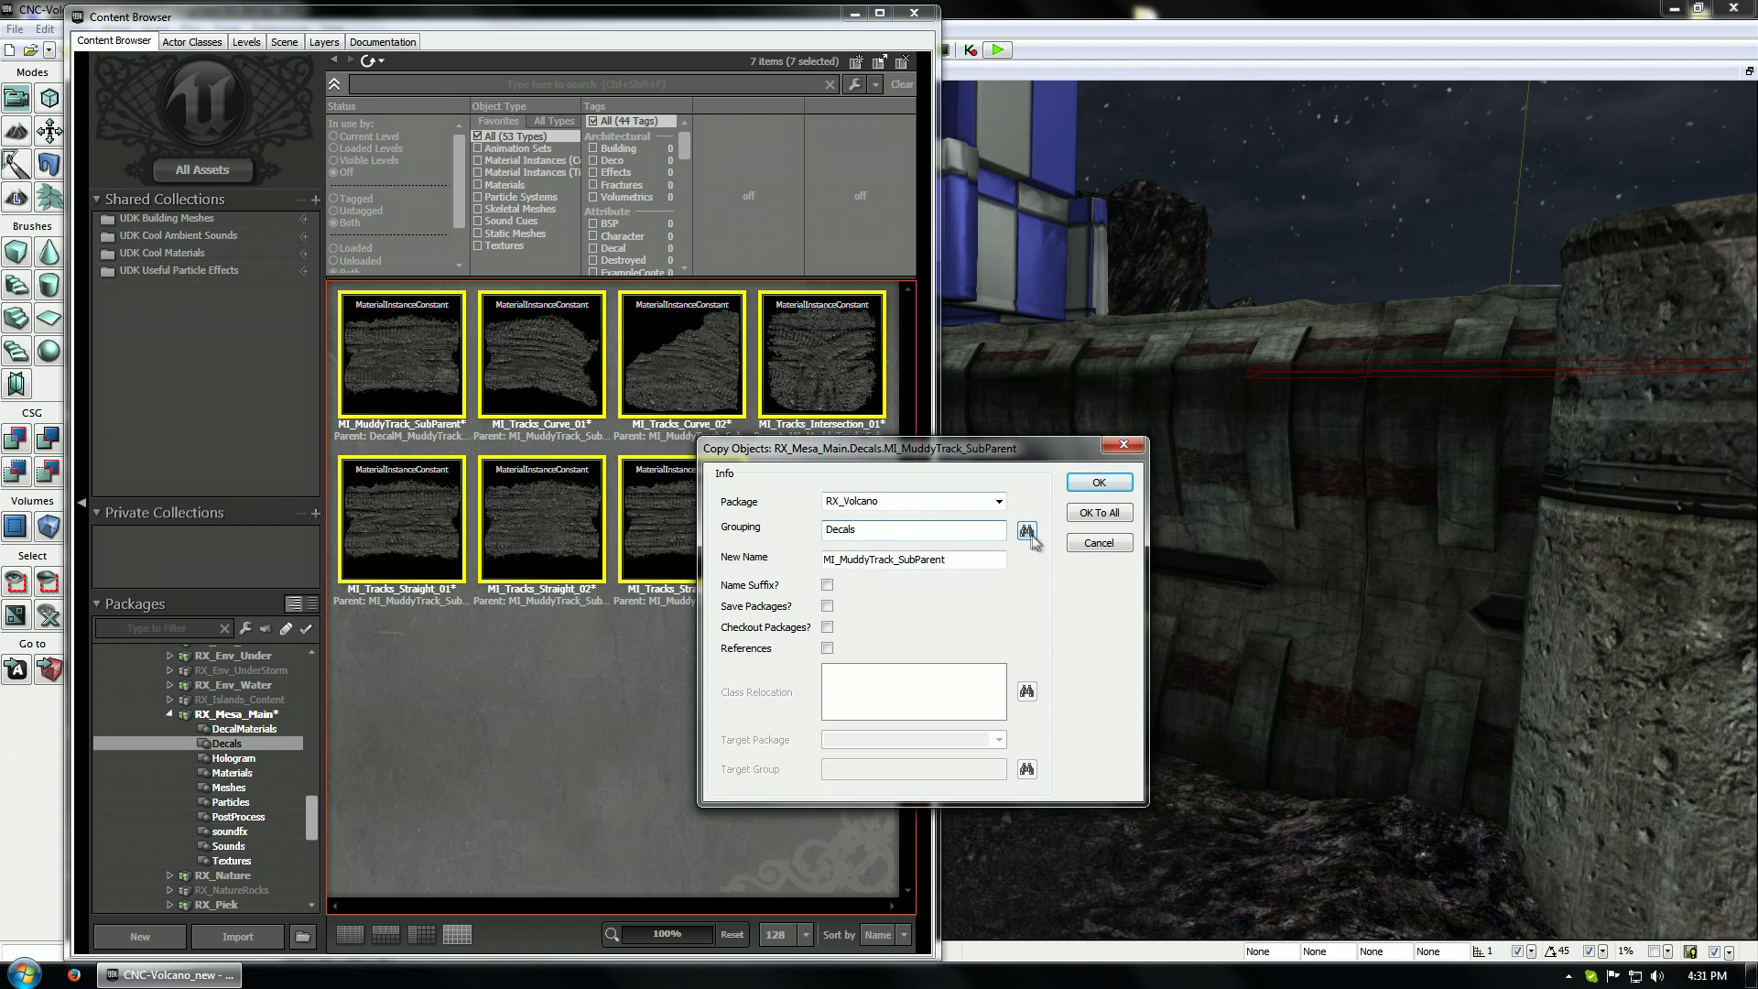
click(1096, 485)
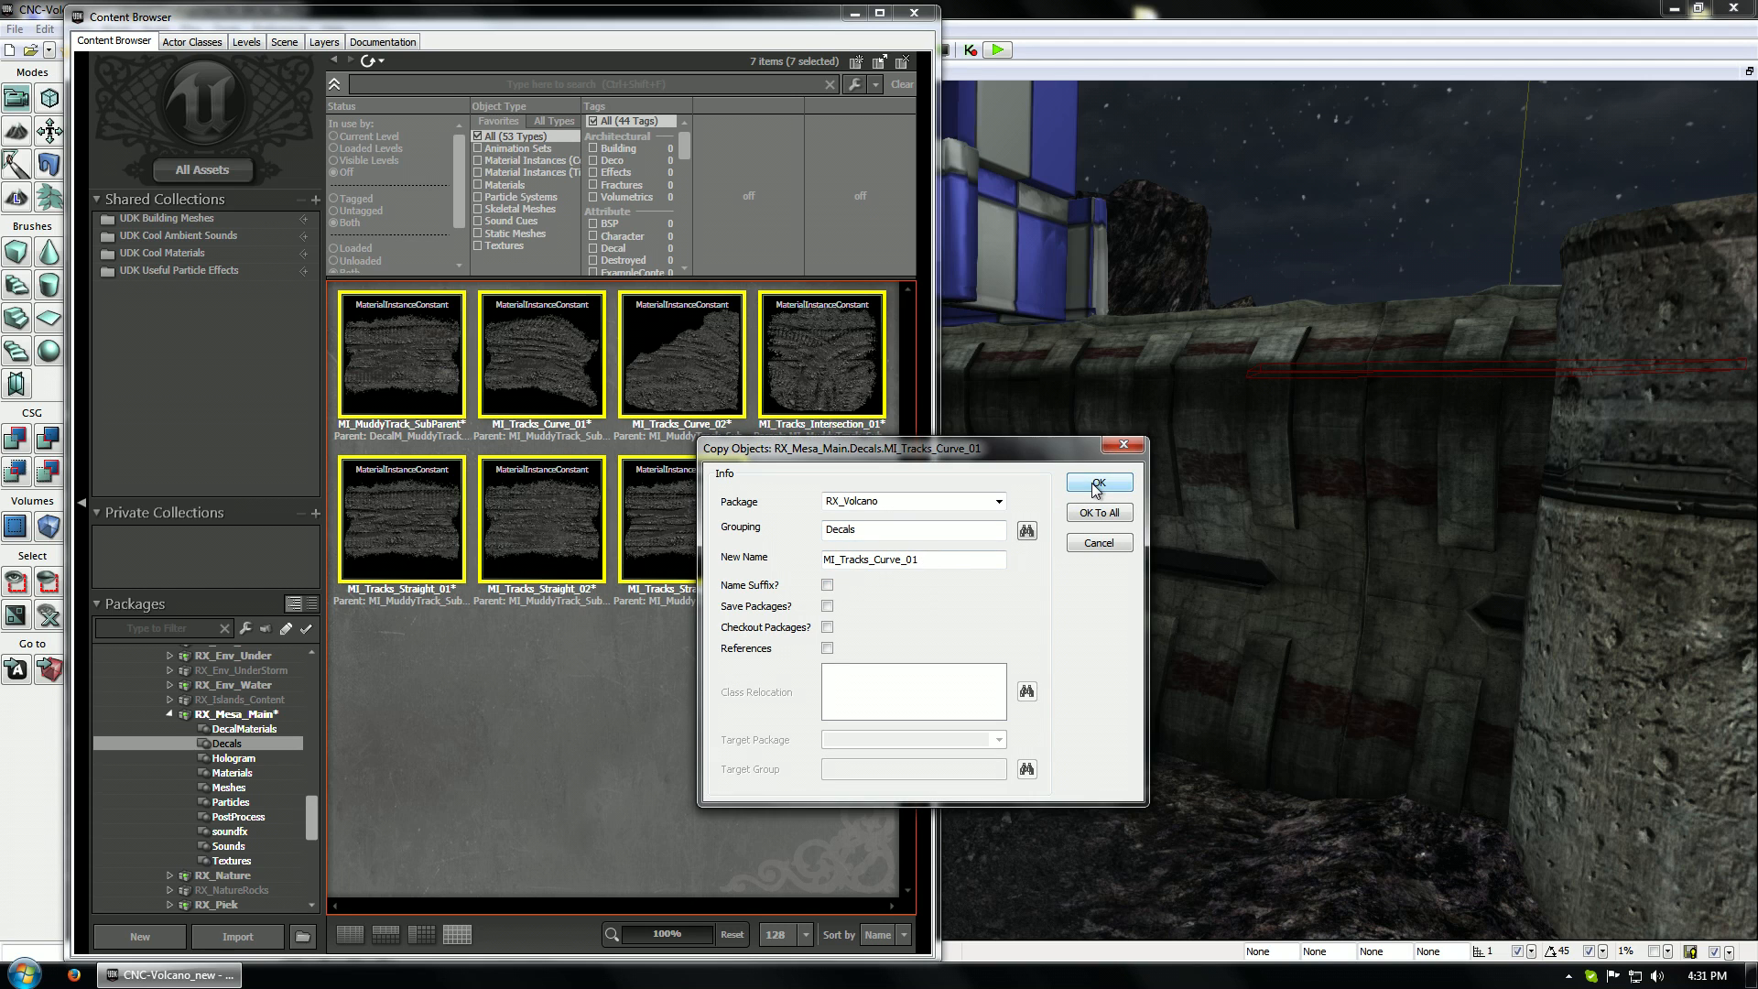
click(1098, 485)
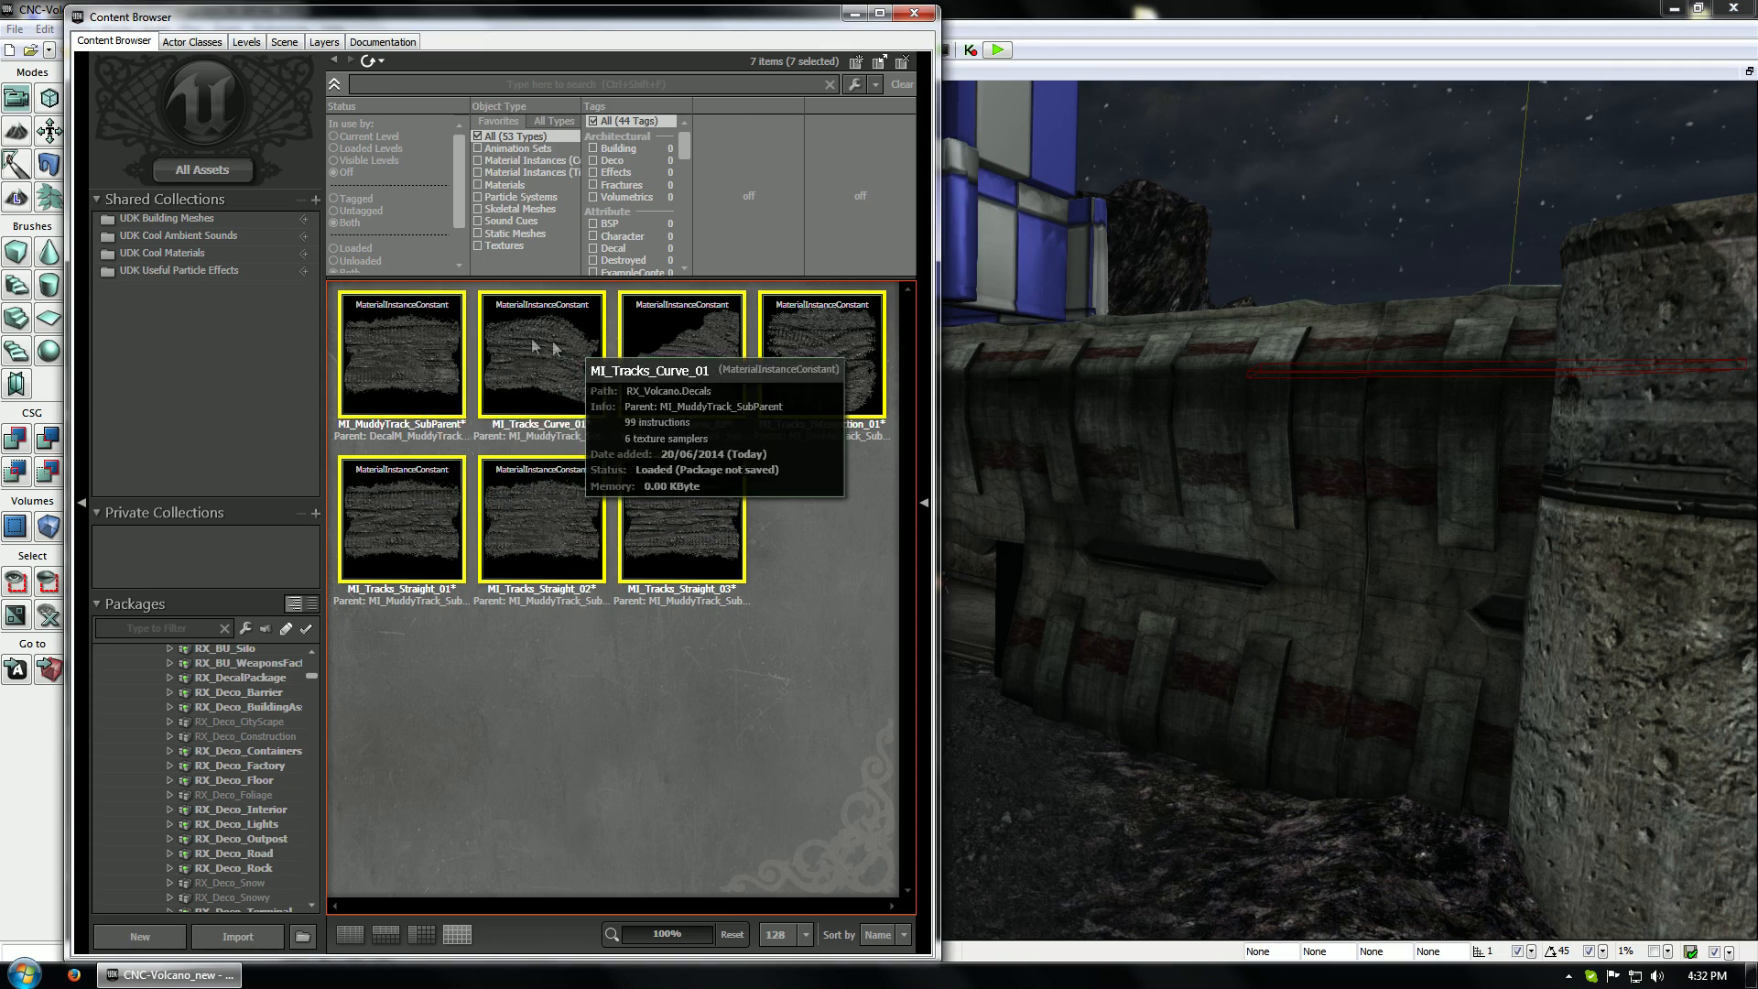
Open the RX_Volcano copy of MI_MuddyTrack_SubParent, locate its parent material in the Content Browser and move the browser clear of the properties
double_click(383, 333)
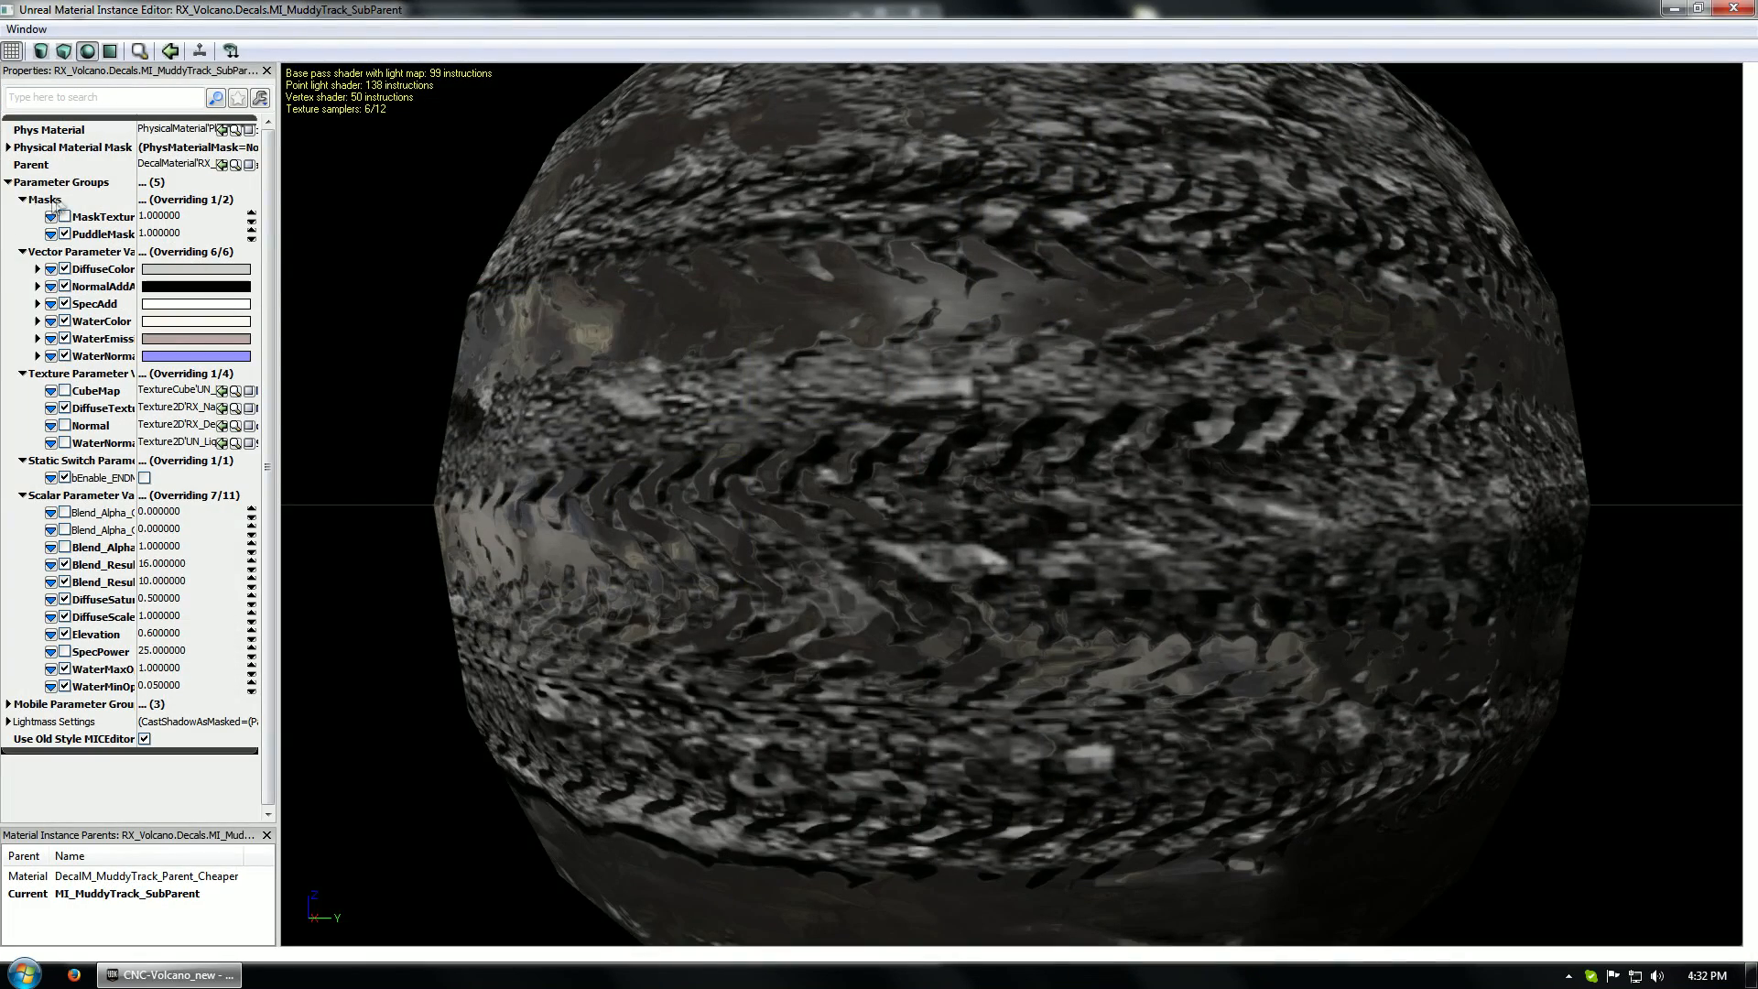
click(194, 167)
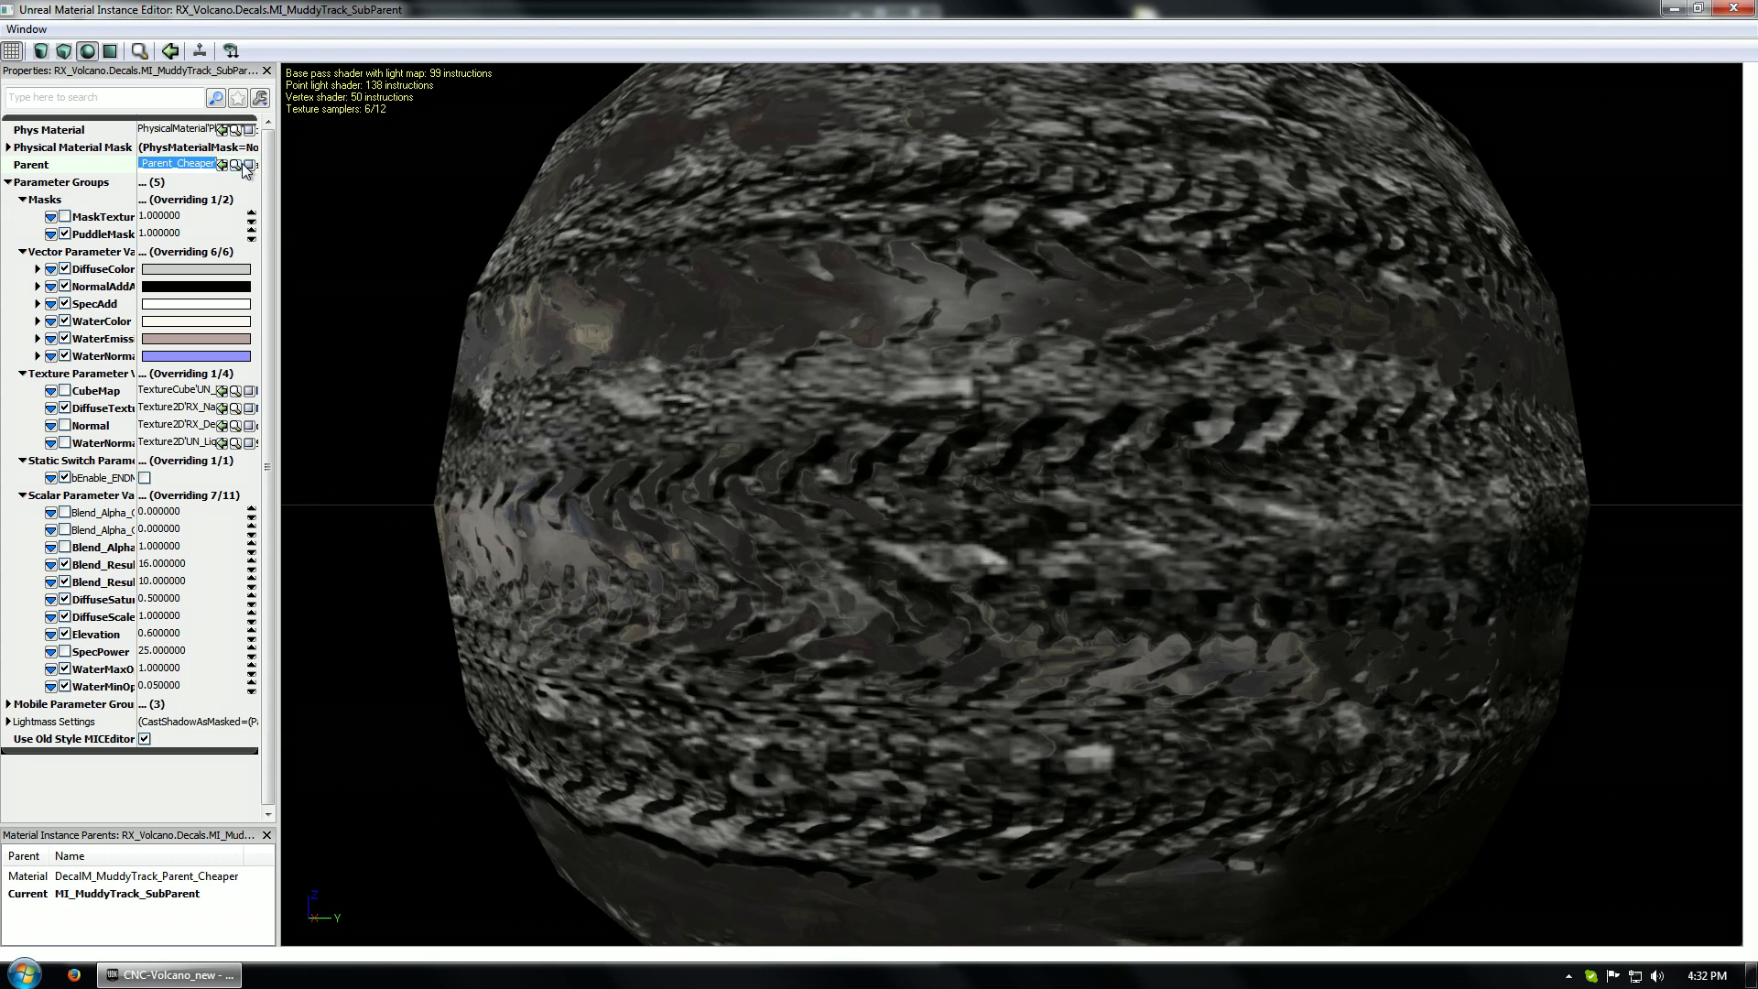
click(244, 167)
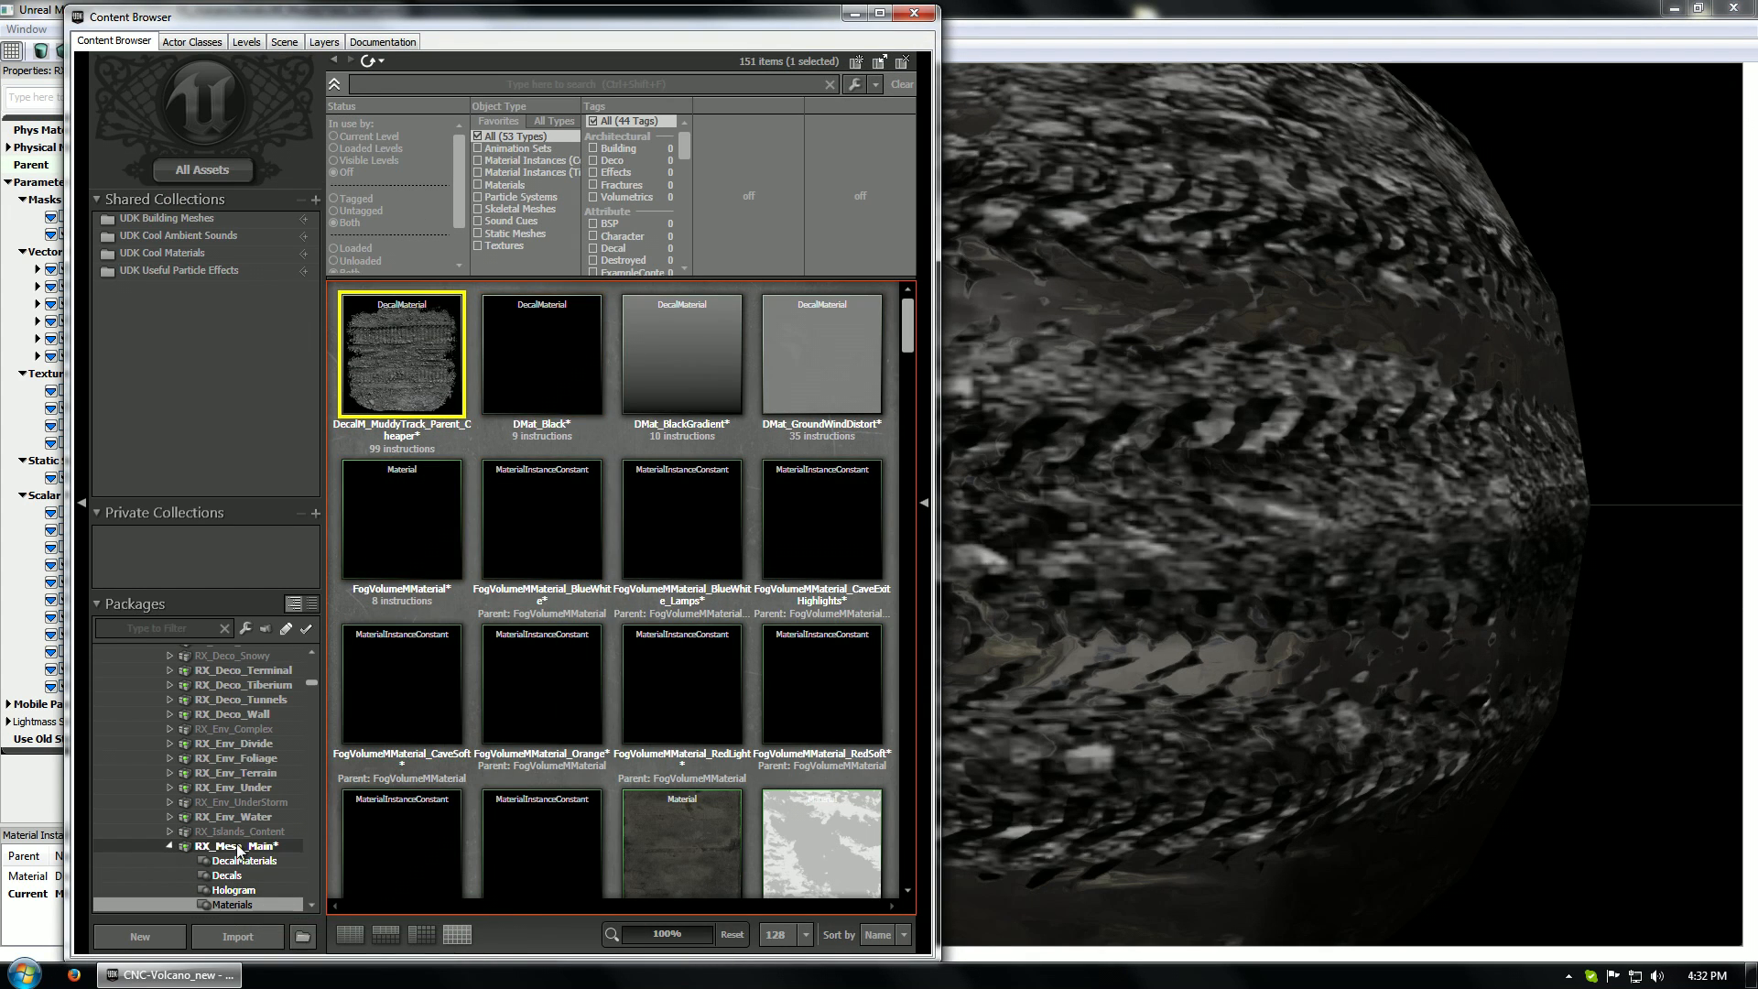
drag(412, 17, 993, 48)
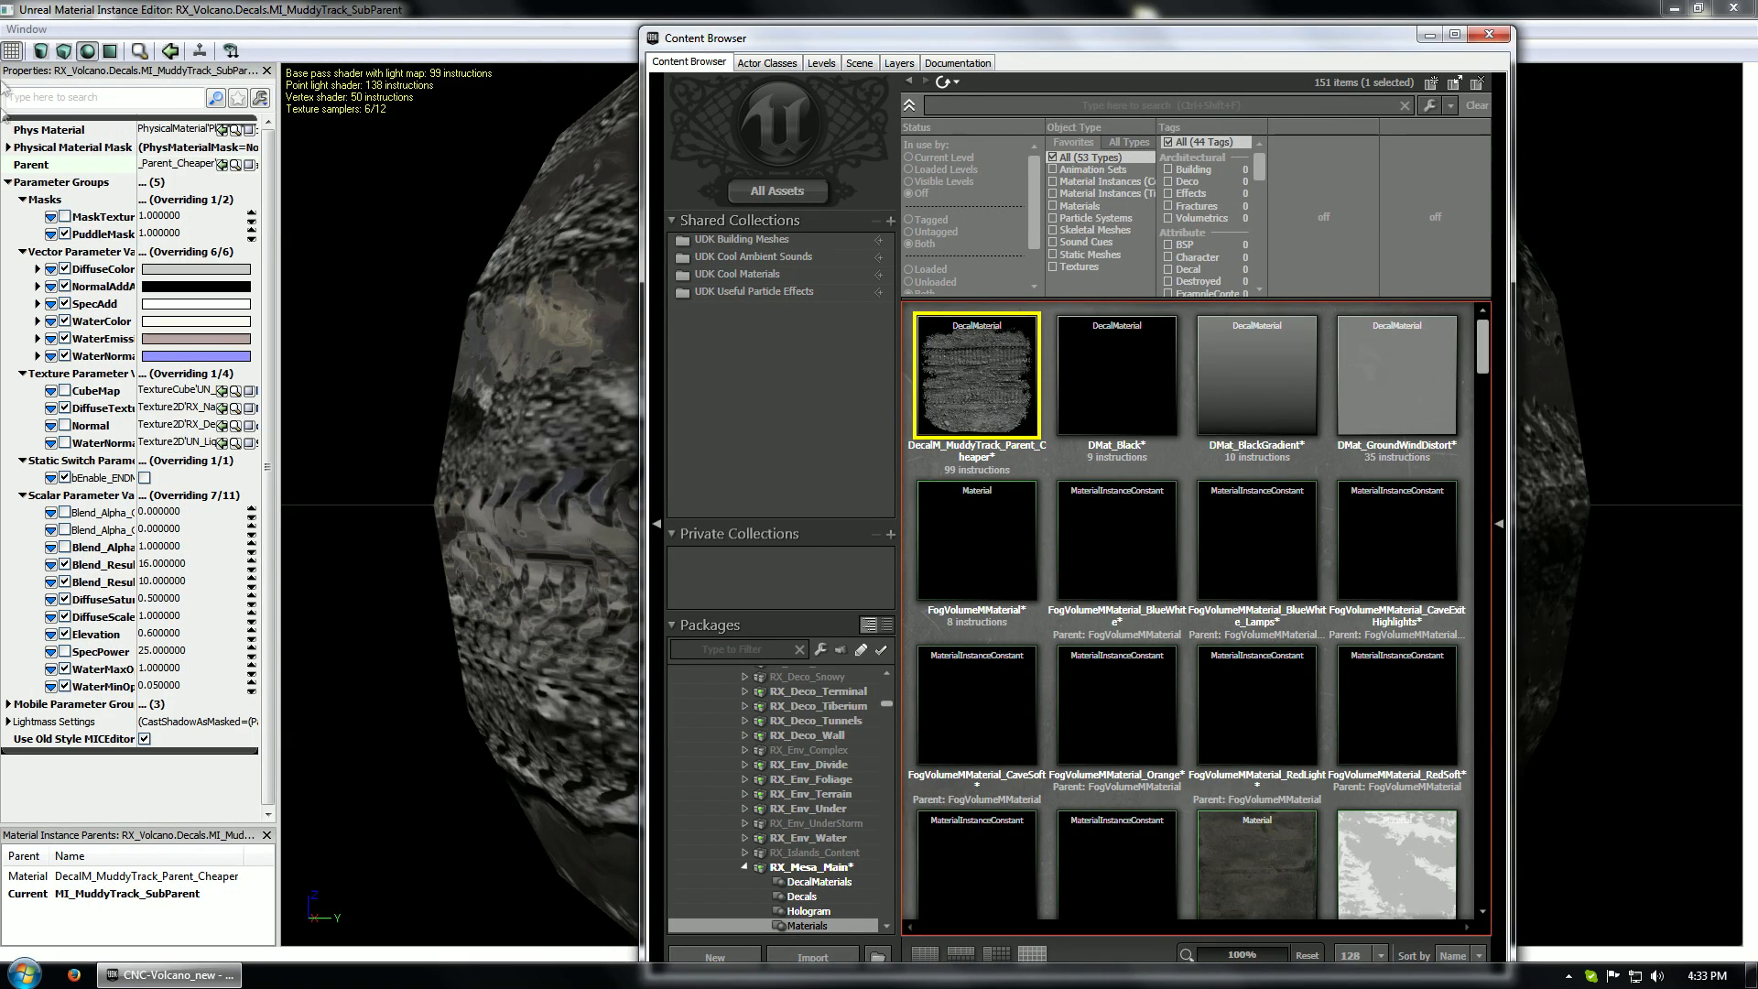
Set the parent of the RX_Volcano MI_MuddyTrack_SubParent to DecalM_MuddyTrack_Parent_Cheaper from the RX_Volcano Materials group and close its editor
scroll(1098, 595, down, 2)
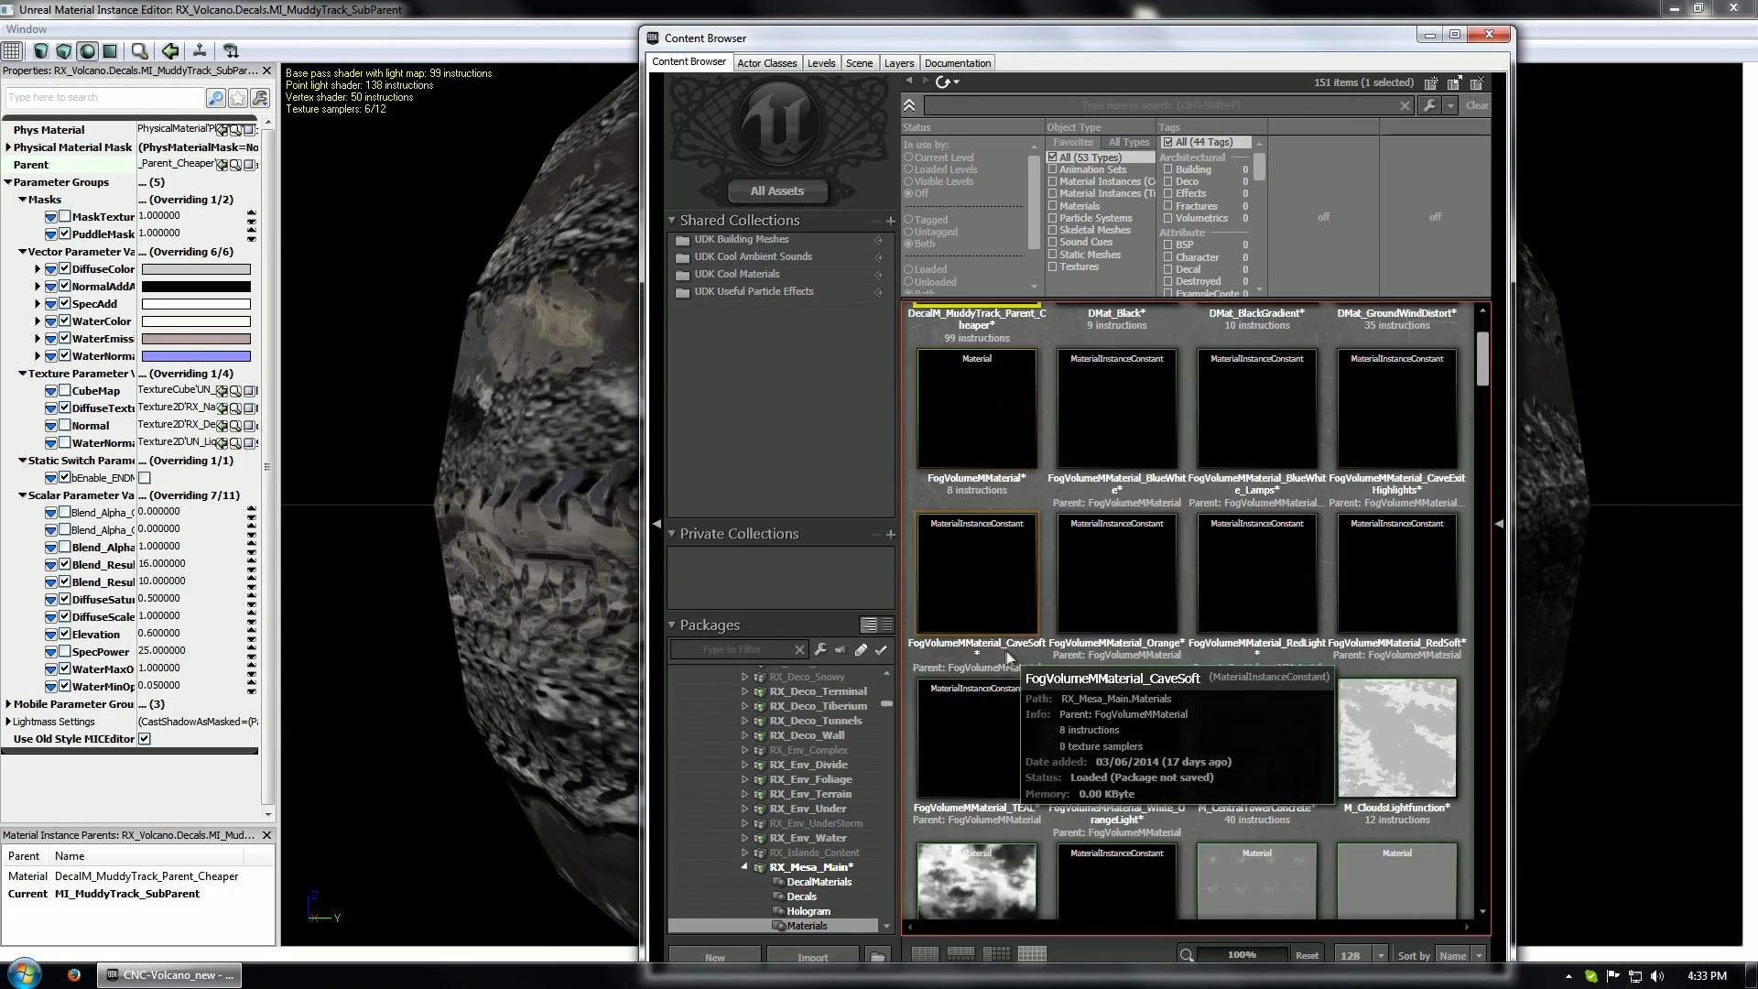
click(789, 874)
scroll(790, 872, down, 10)
scroll(802, 861, up, 2)
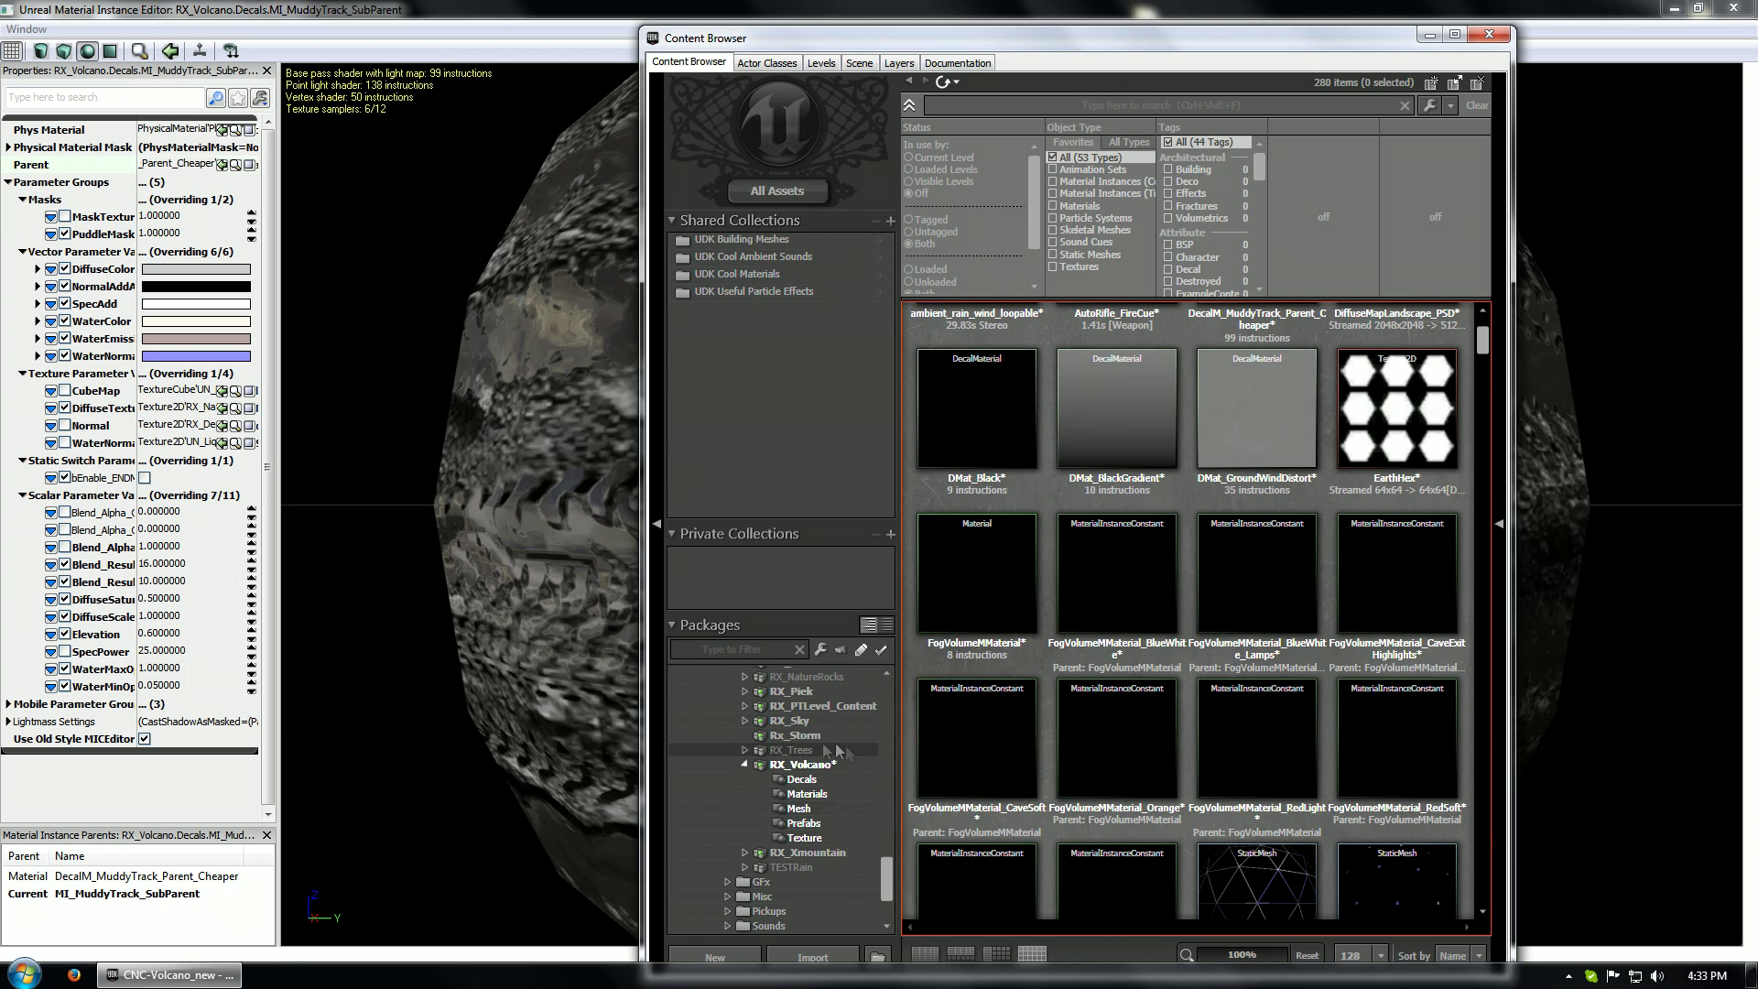
click(811, 794)
click(955, 343)
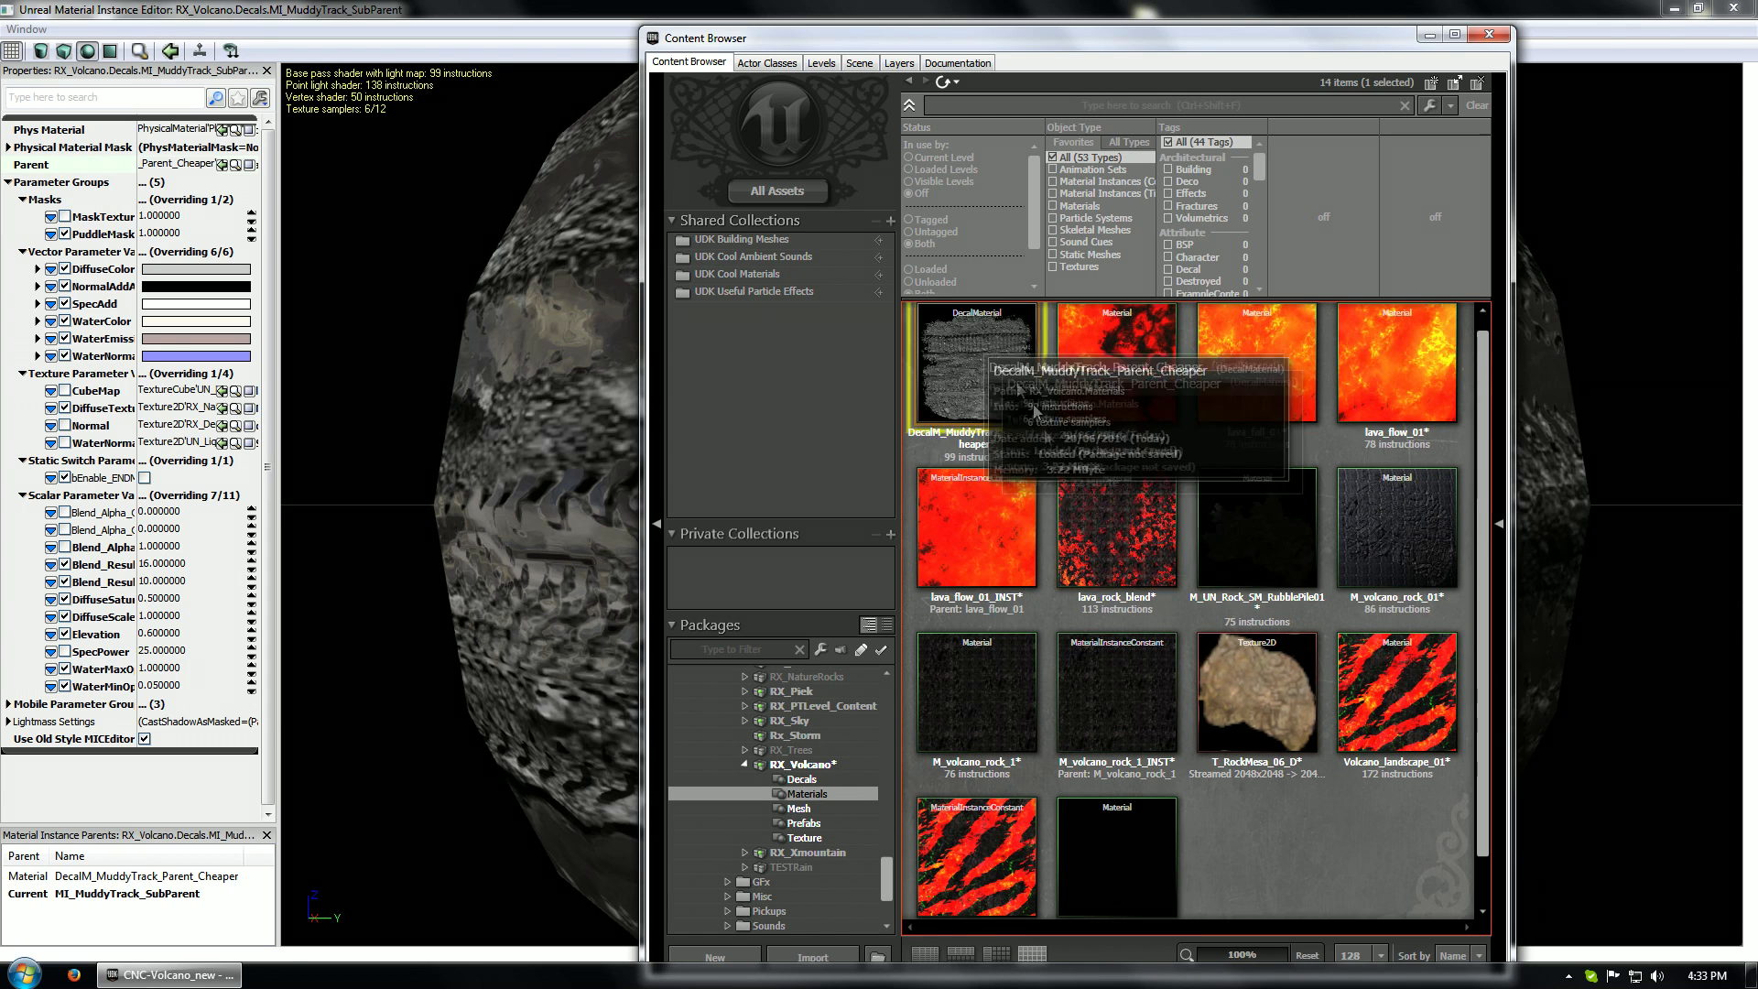
click(223, 165)
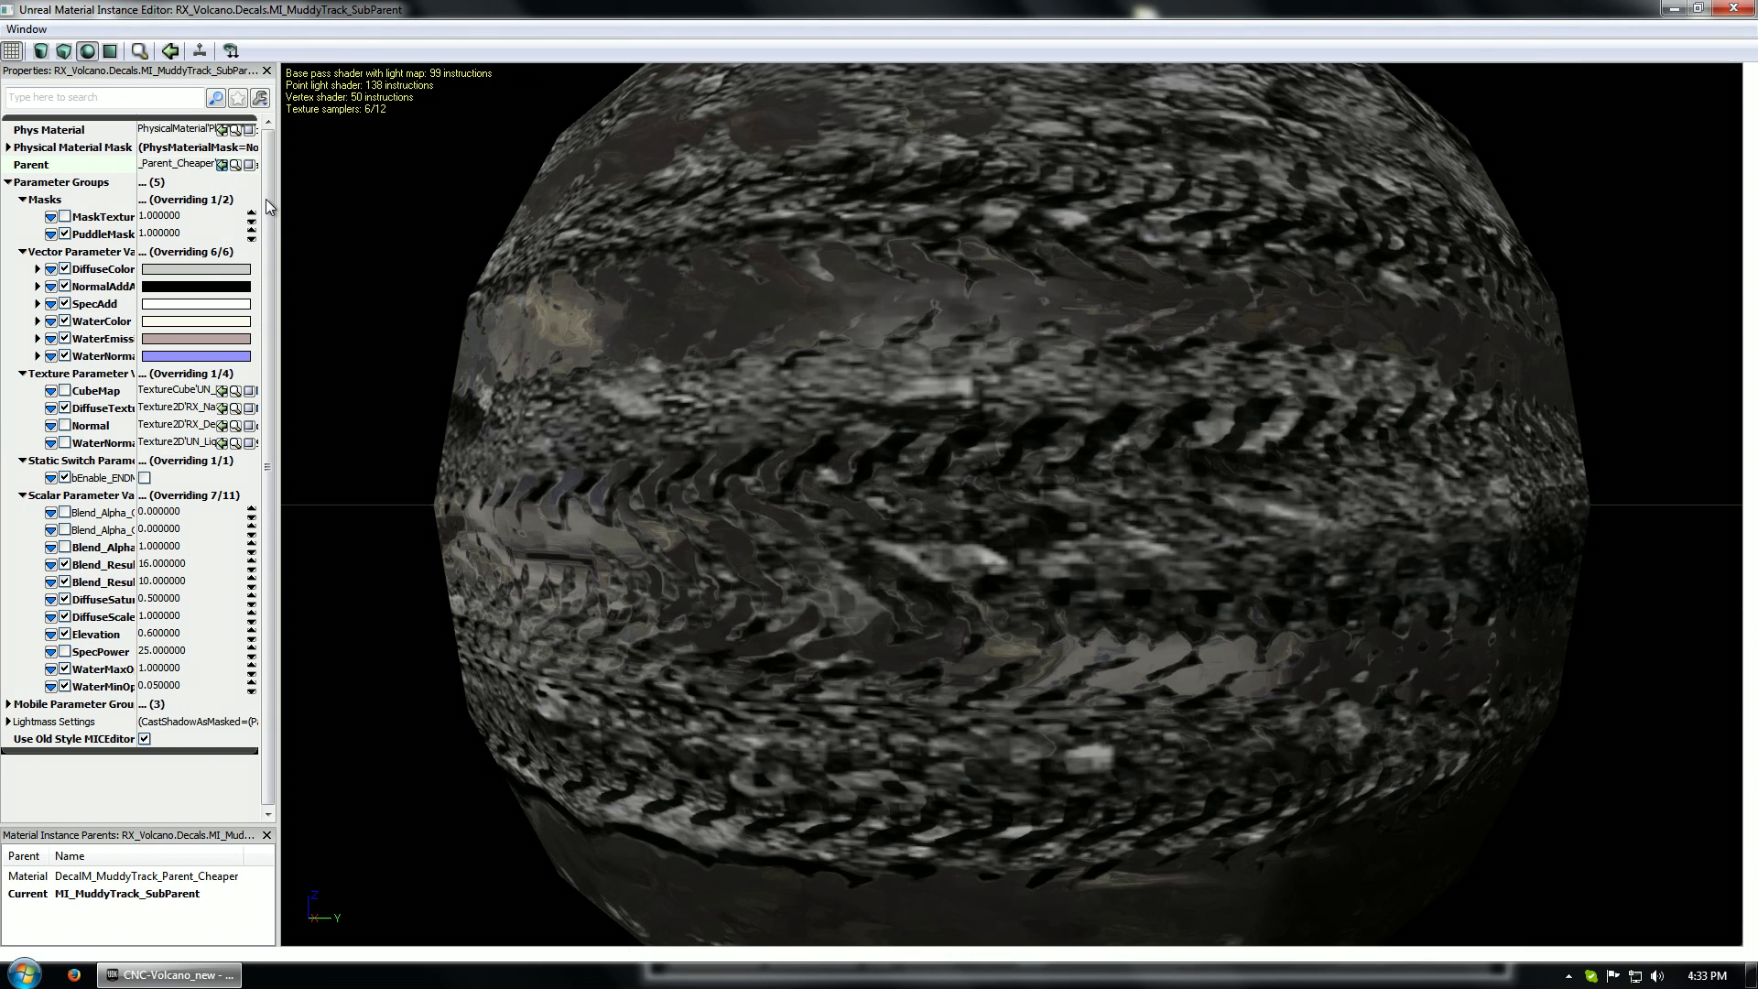
click(1744, 11)
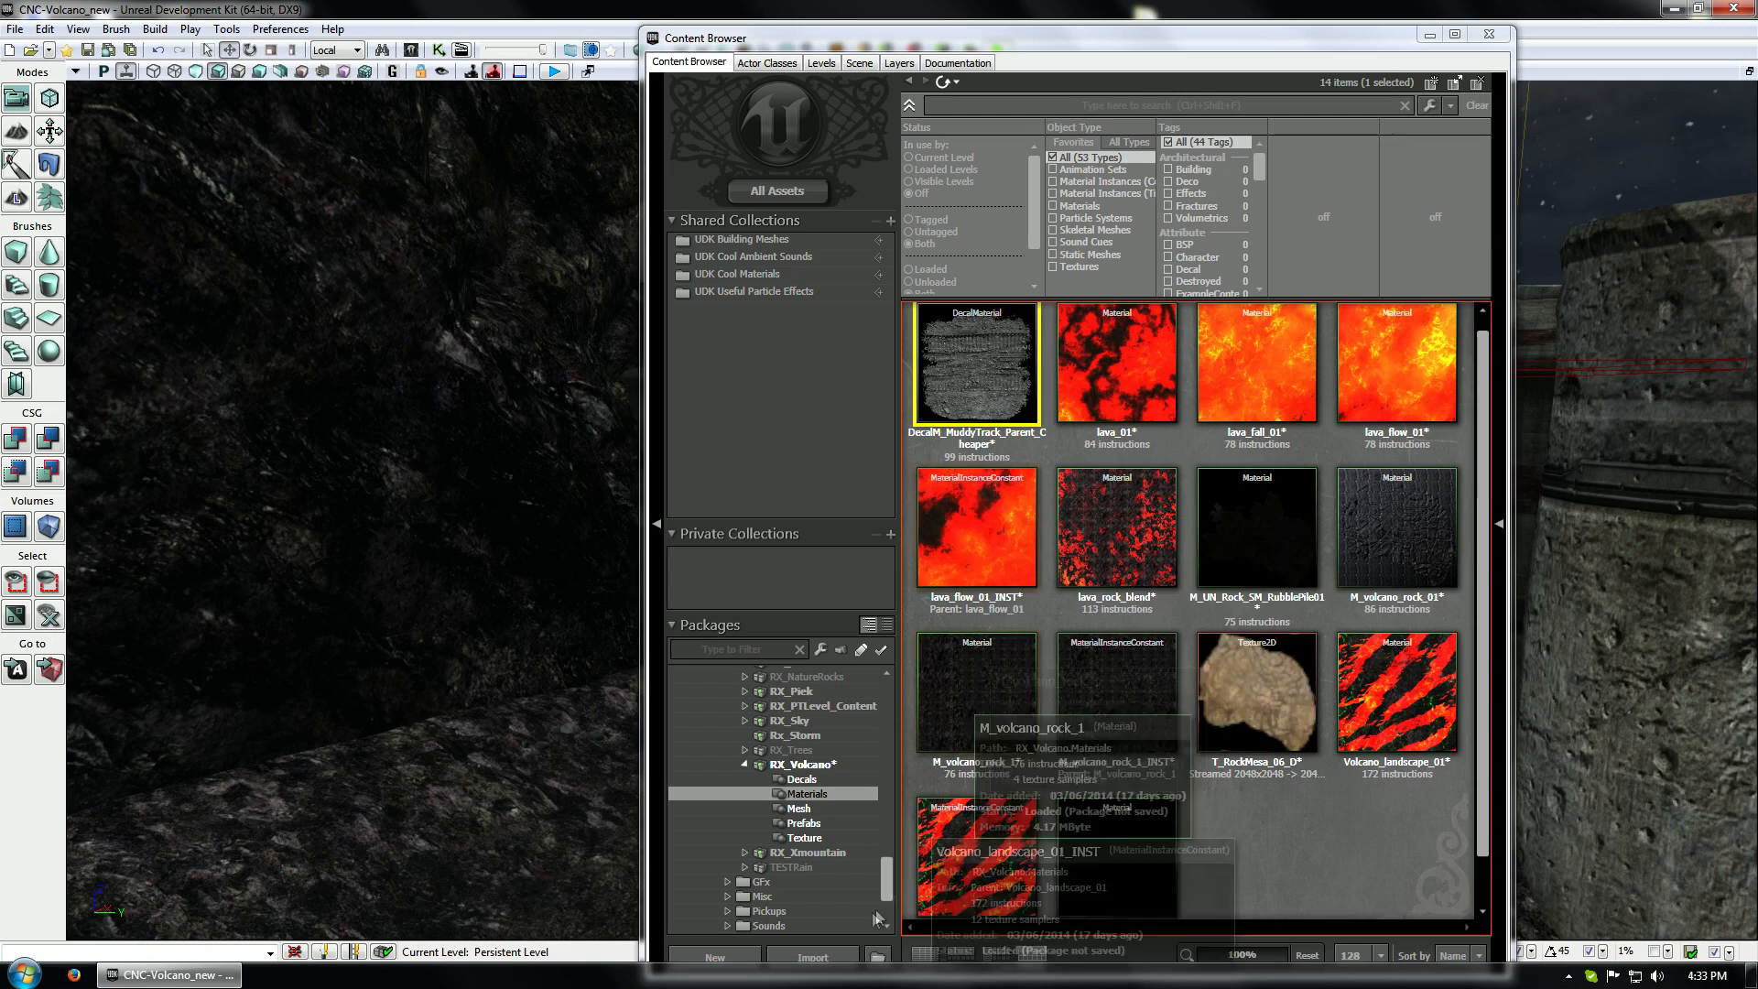
Open all six MI_Tracks curve, intersection and straight instances from the RX_Volcano Decals group for editing at once
click(805, 779)
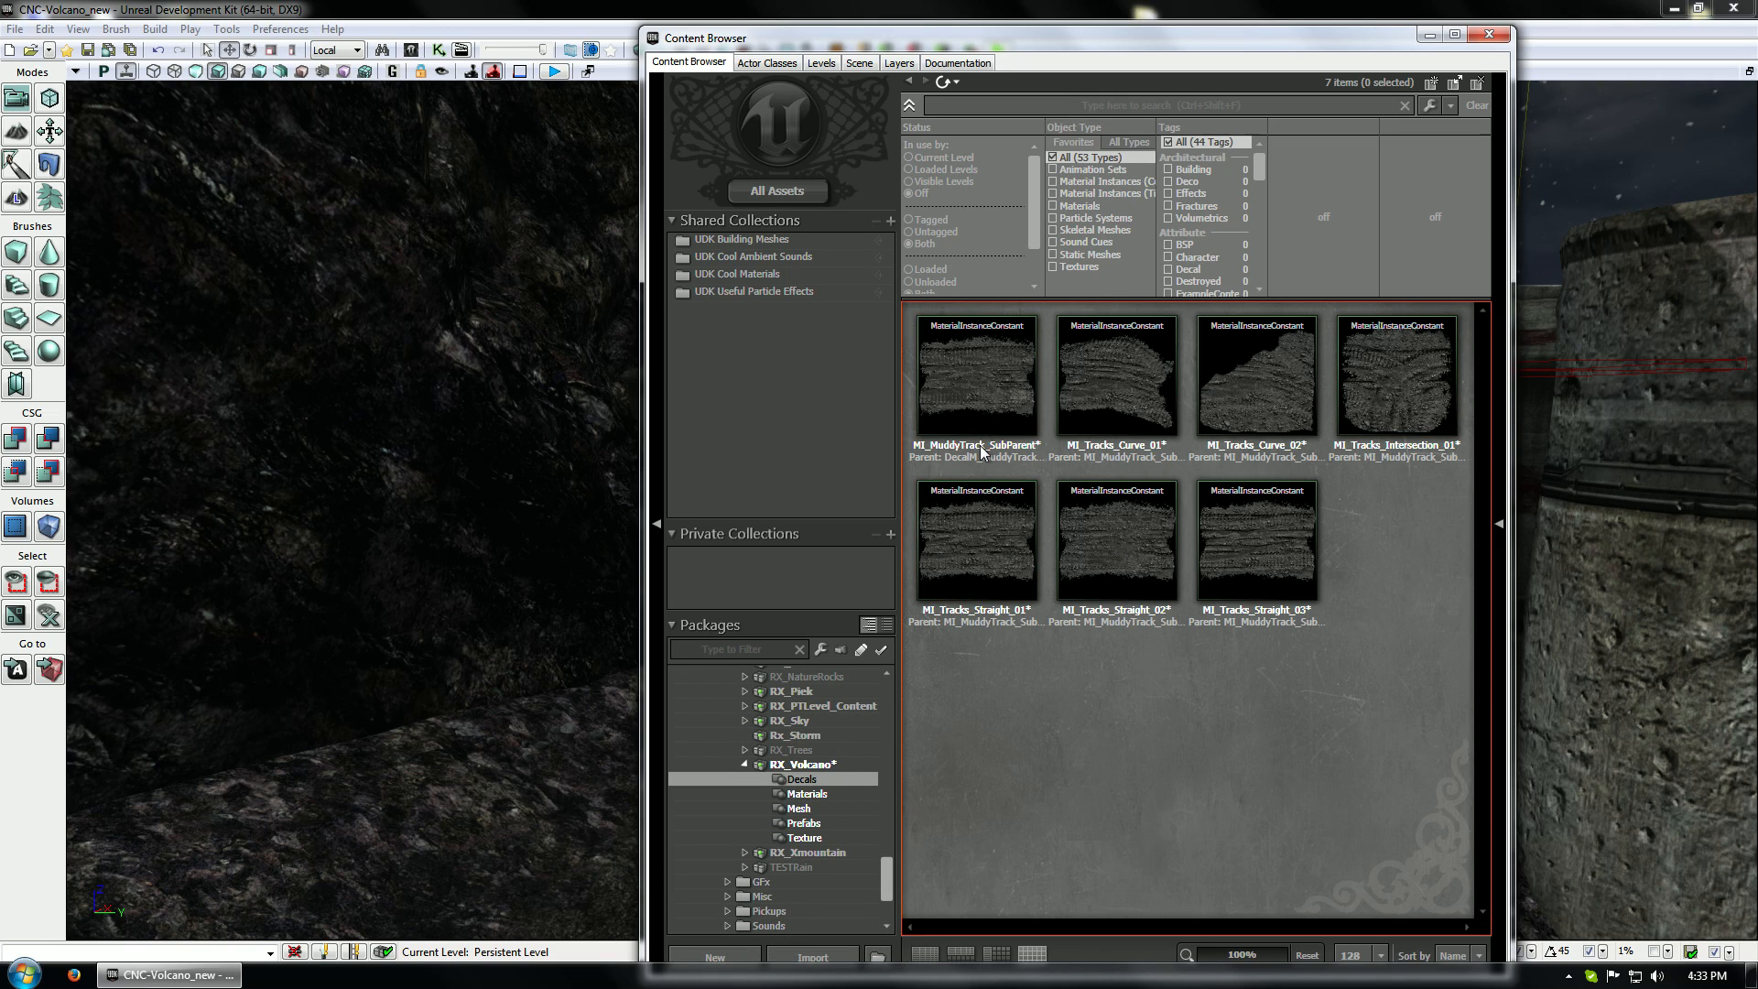
click(824, 795)
click(992, 354)
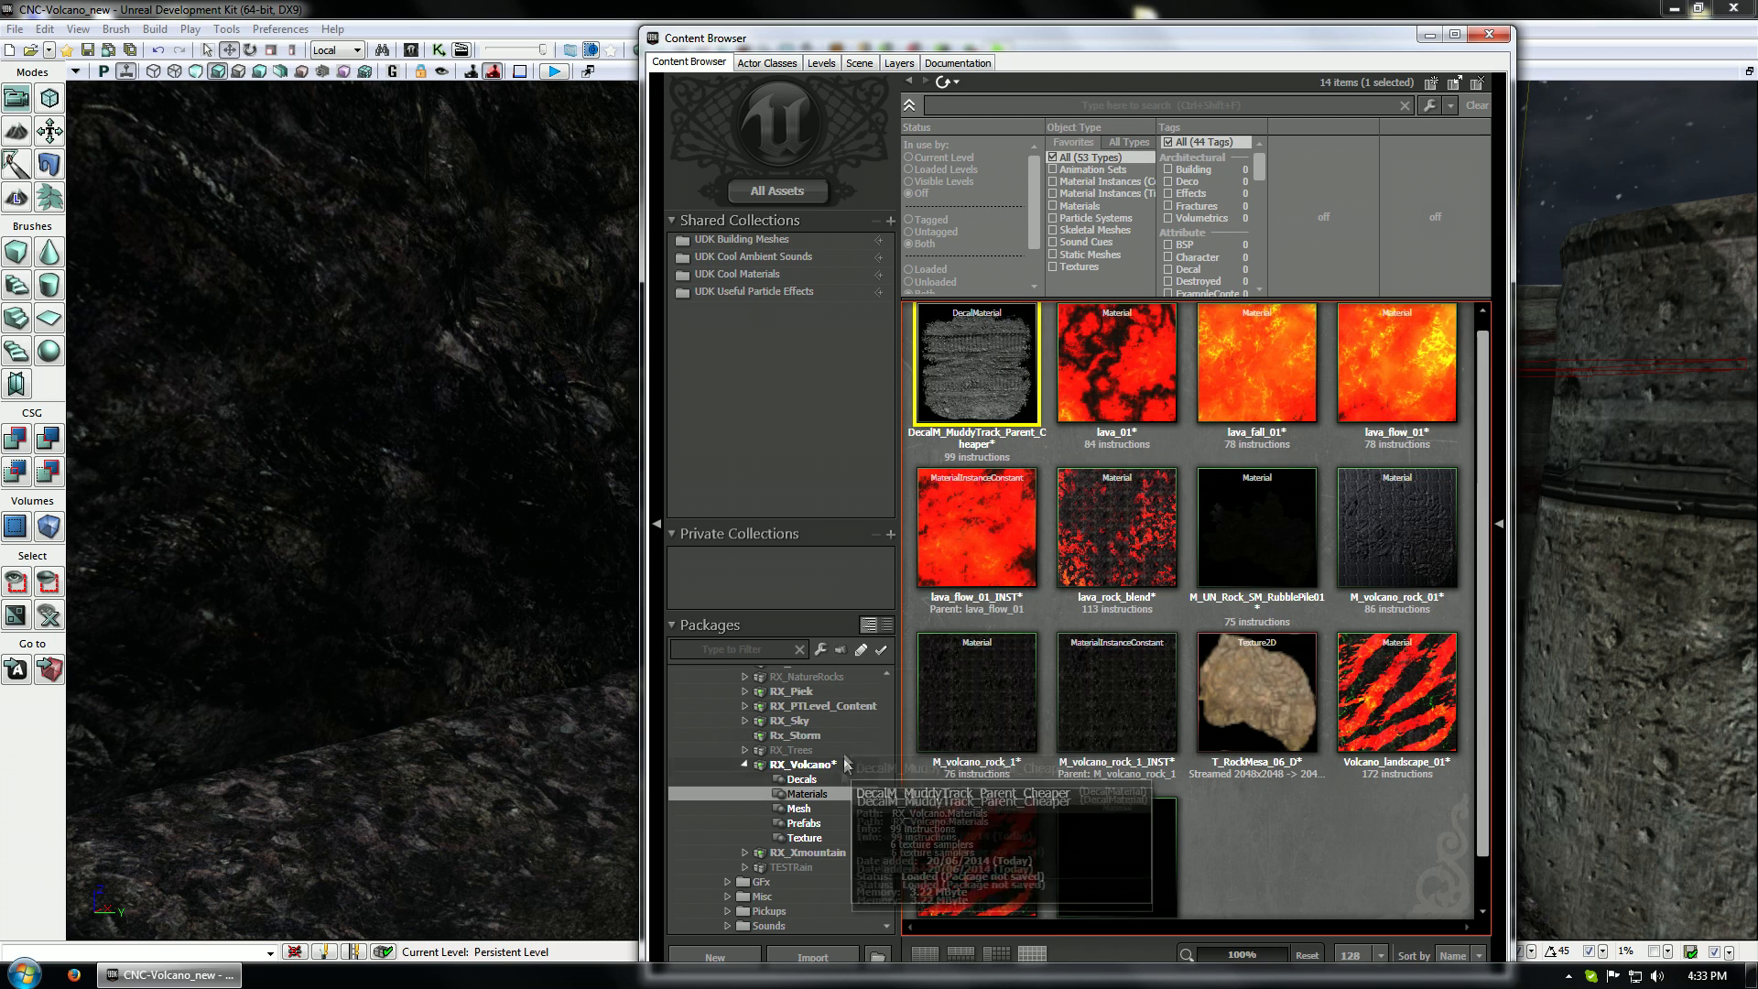
click(799, 809)
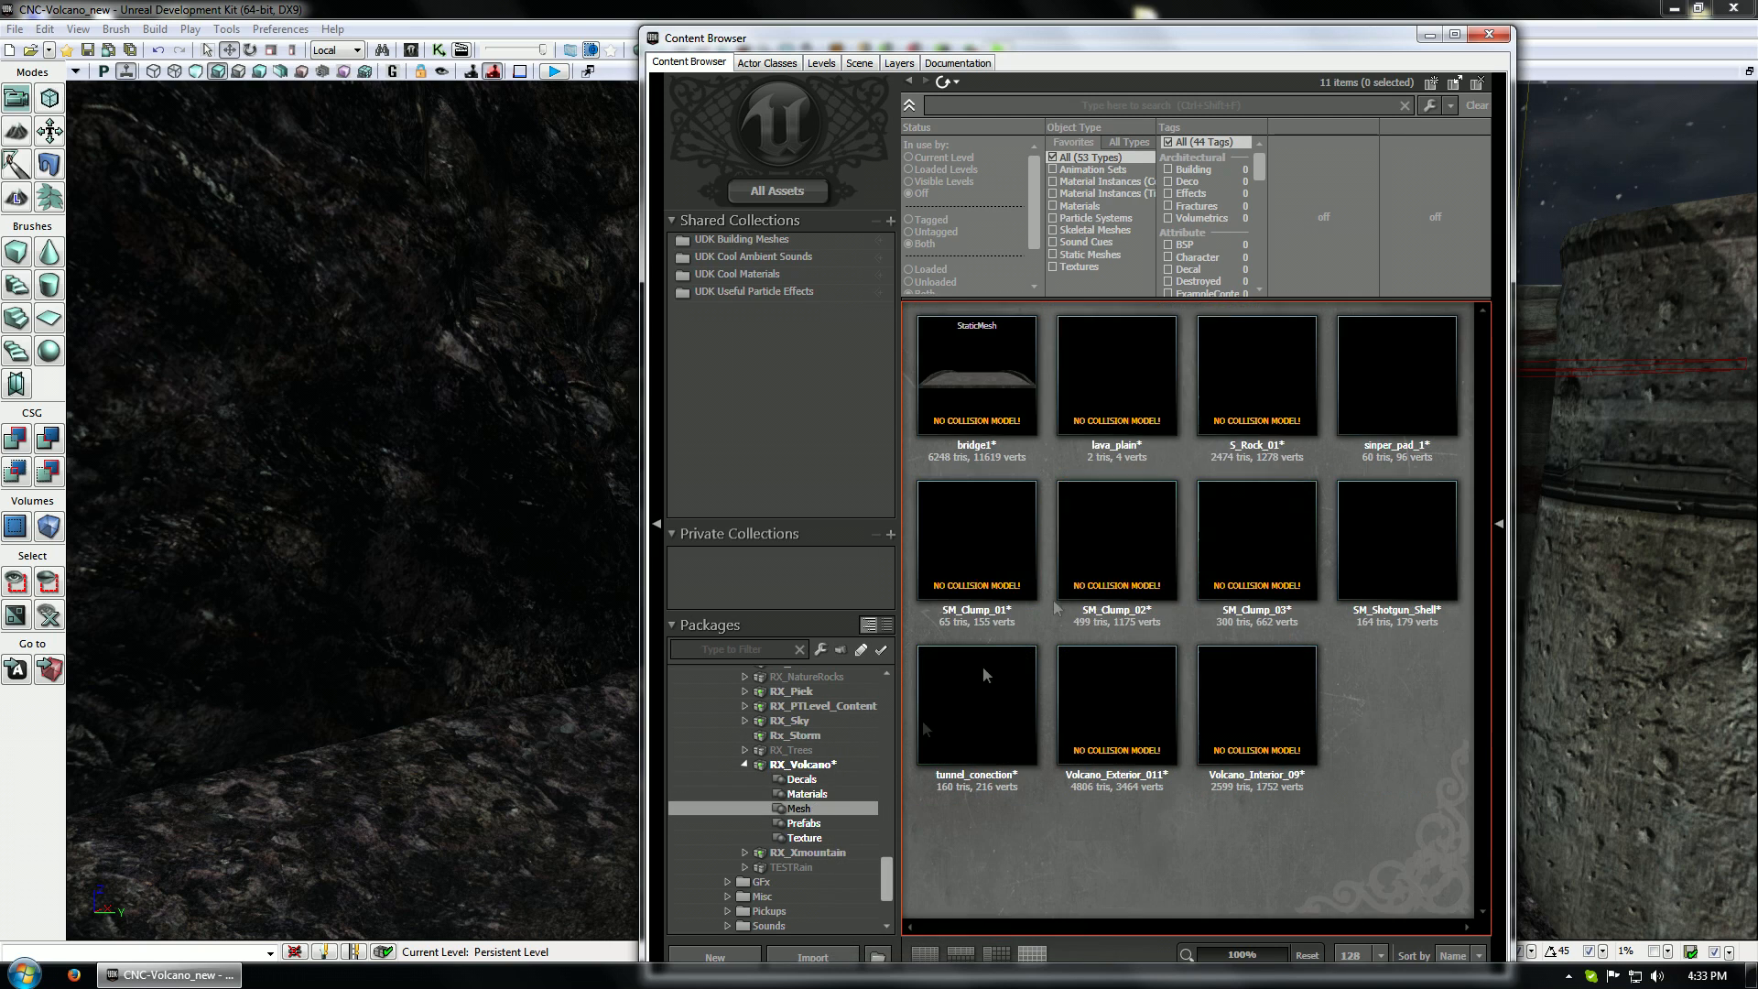
click(802, 779)
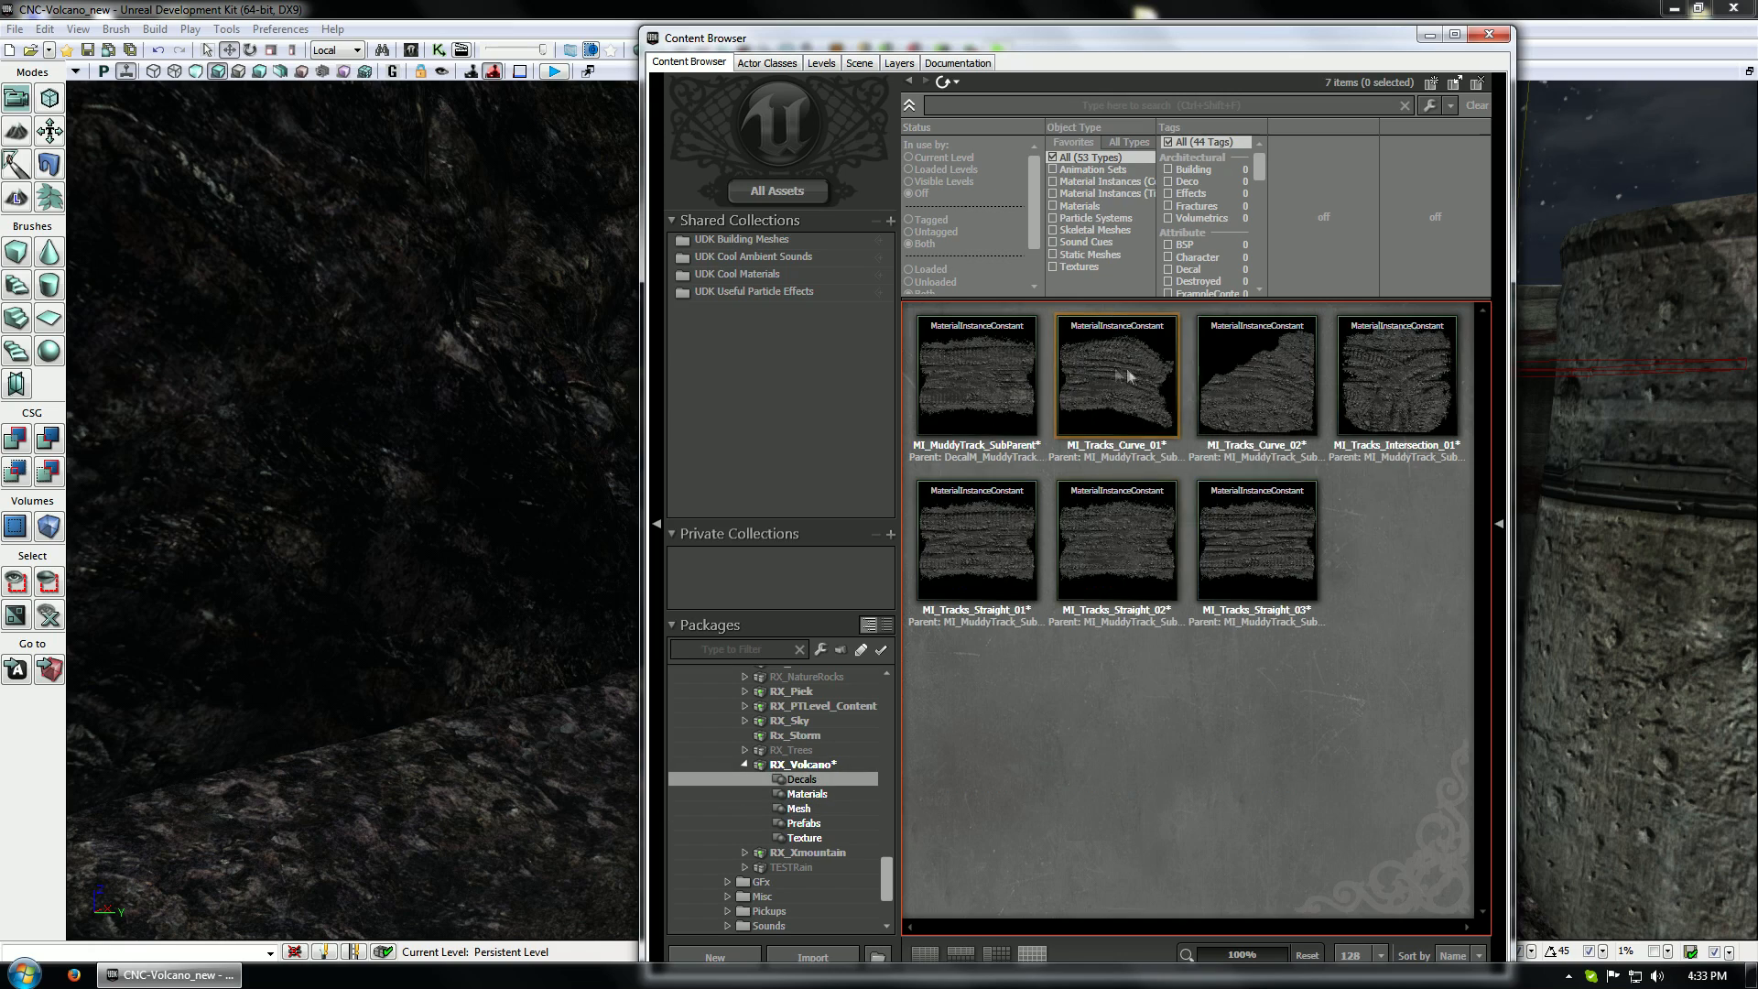
click(1128, 375)
shift+click(1242, 546)
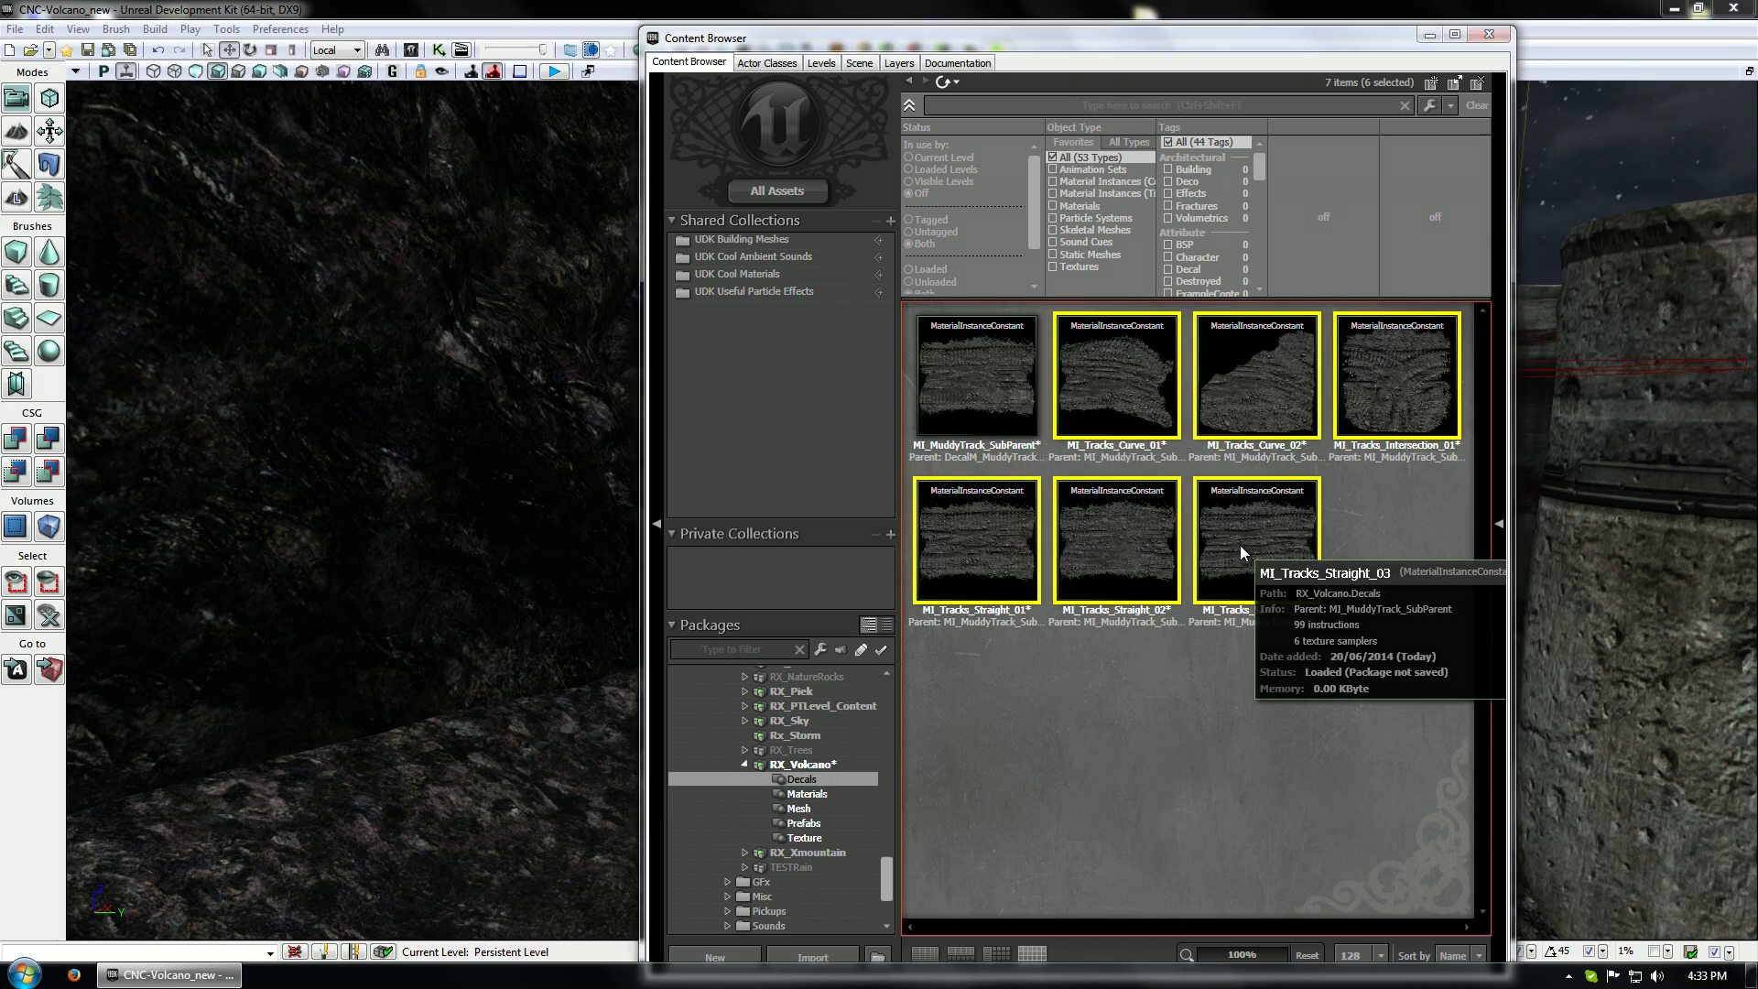
double_click(1239, 545)
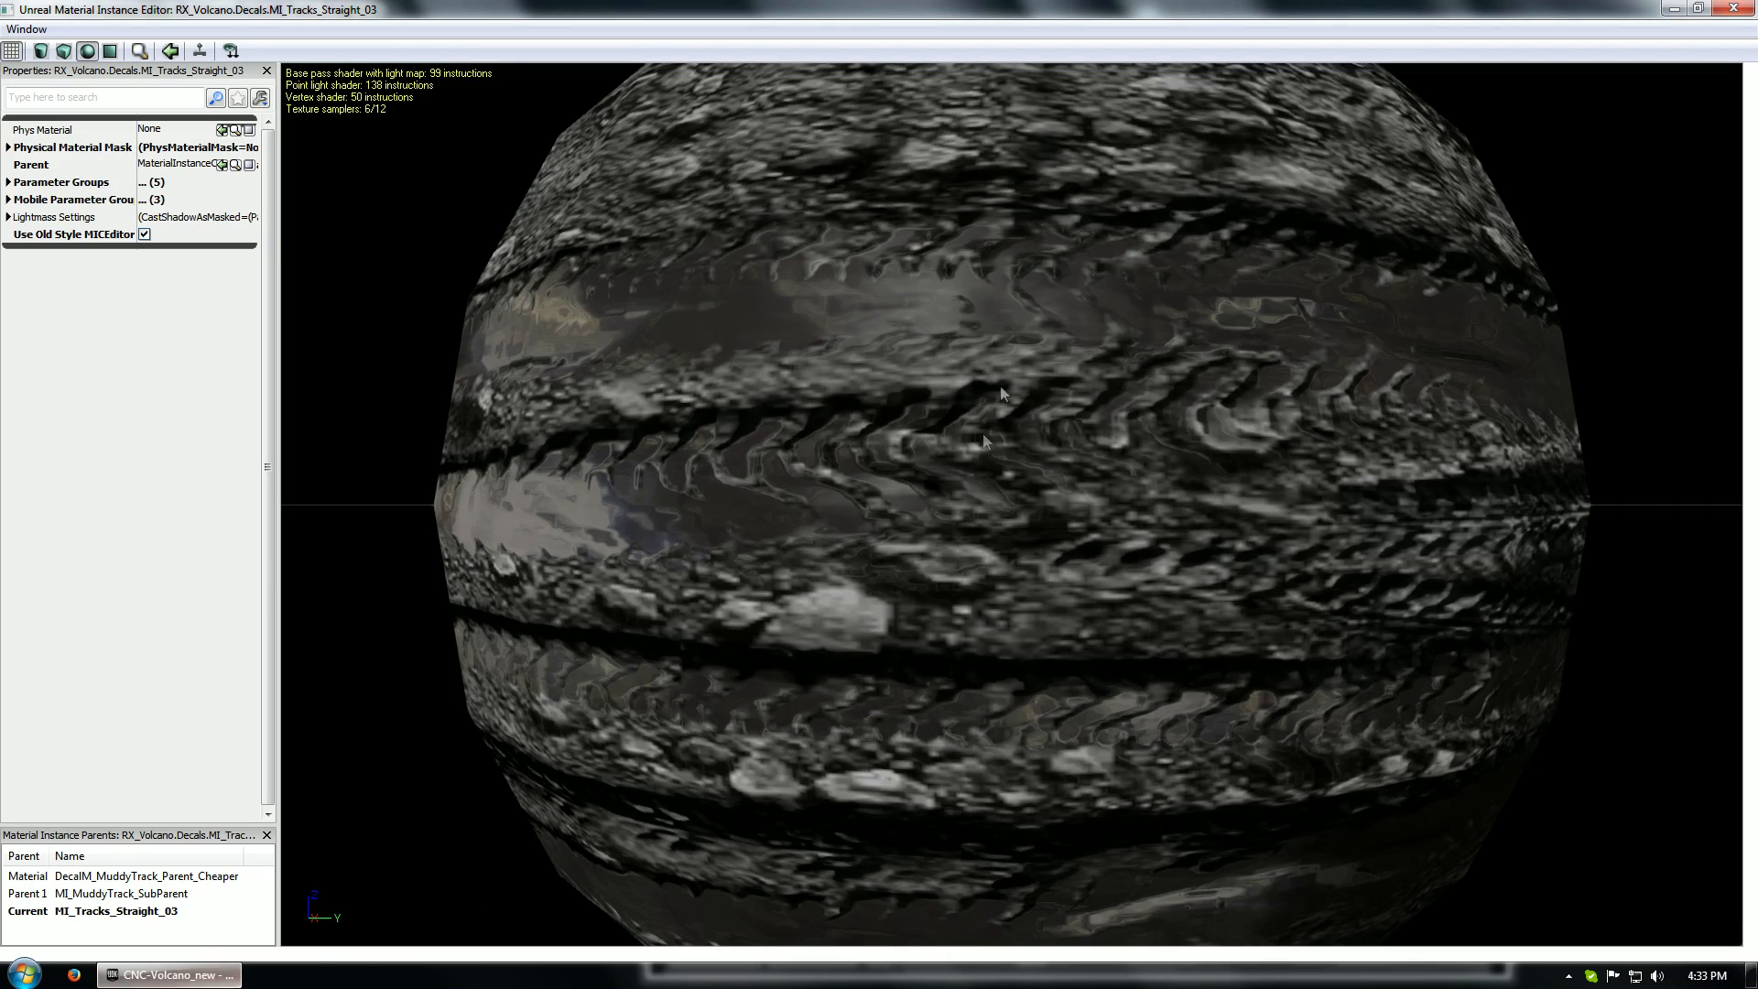
Restore the six maximized track instance editors to small windows so the Content Browser stays accessible
click(1698, 13)
click(1698, 13)
click(1698, 13)
click(1698, 13)
click(1698, 12)
click(1698, 12)
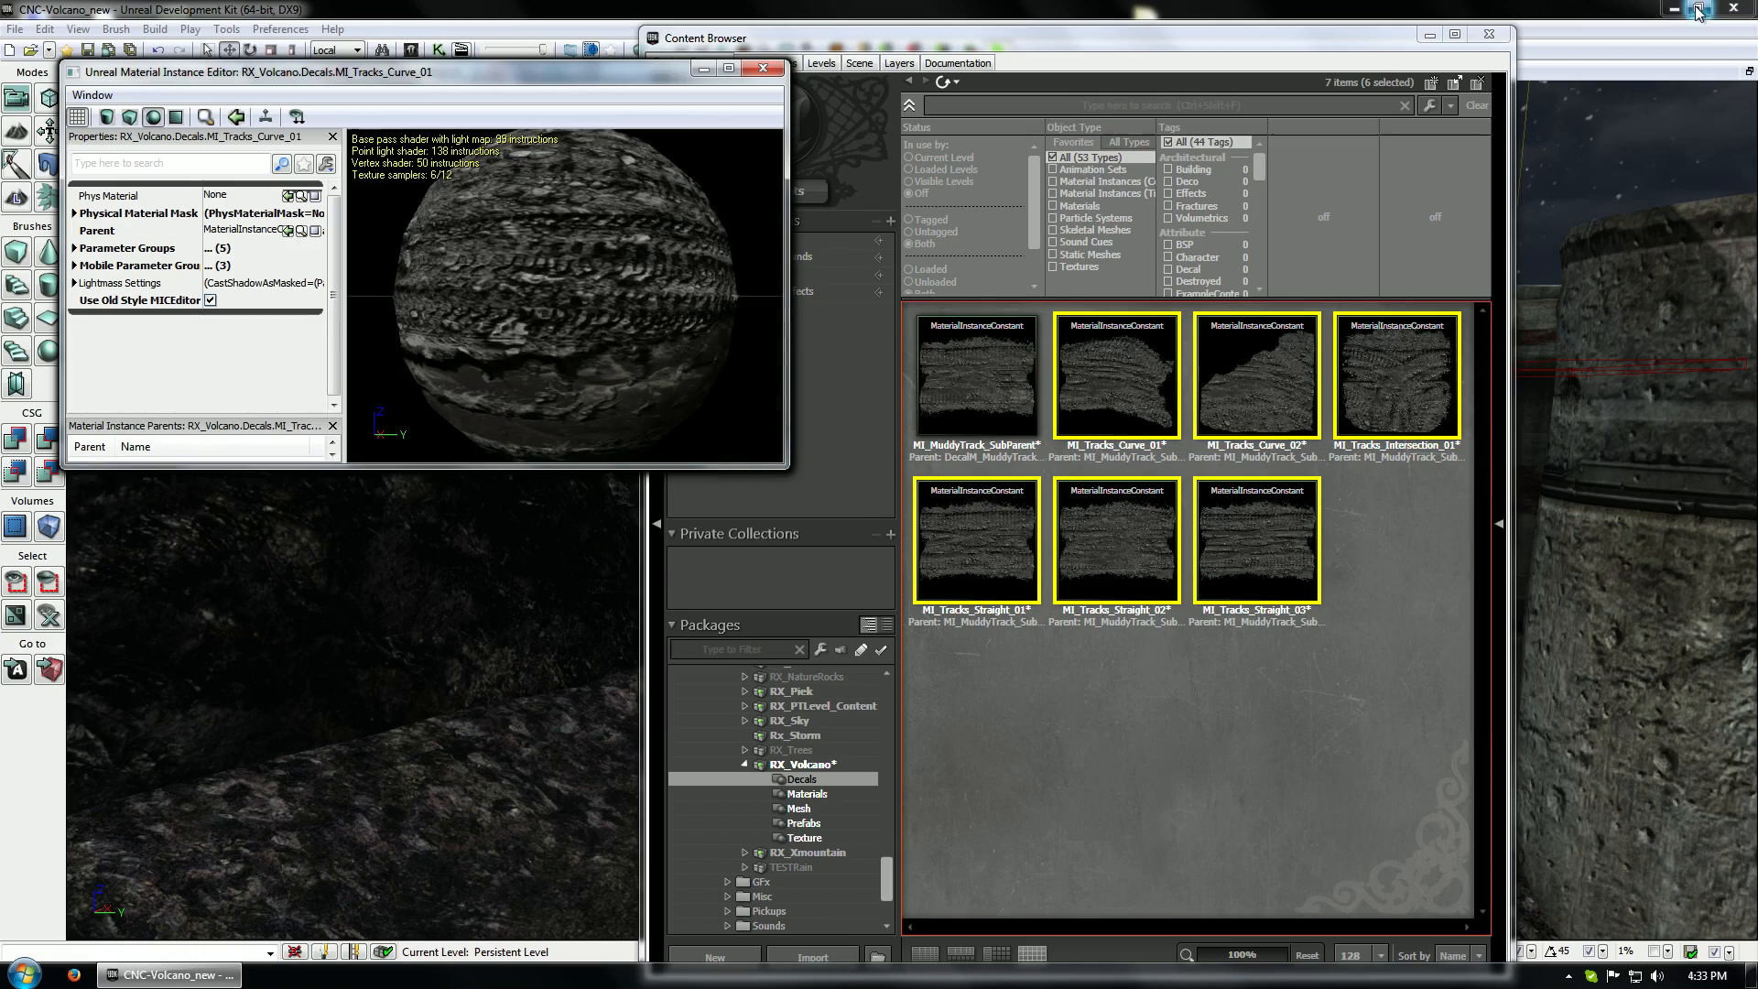
click(807, 794)
click(516, 84)
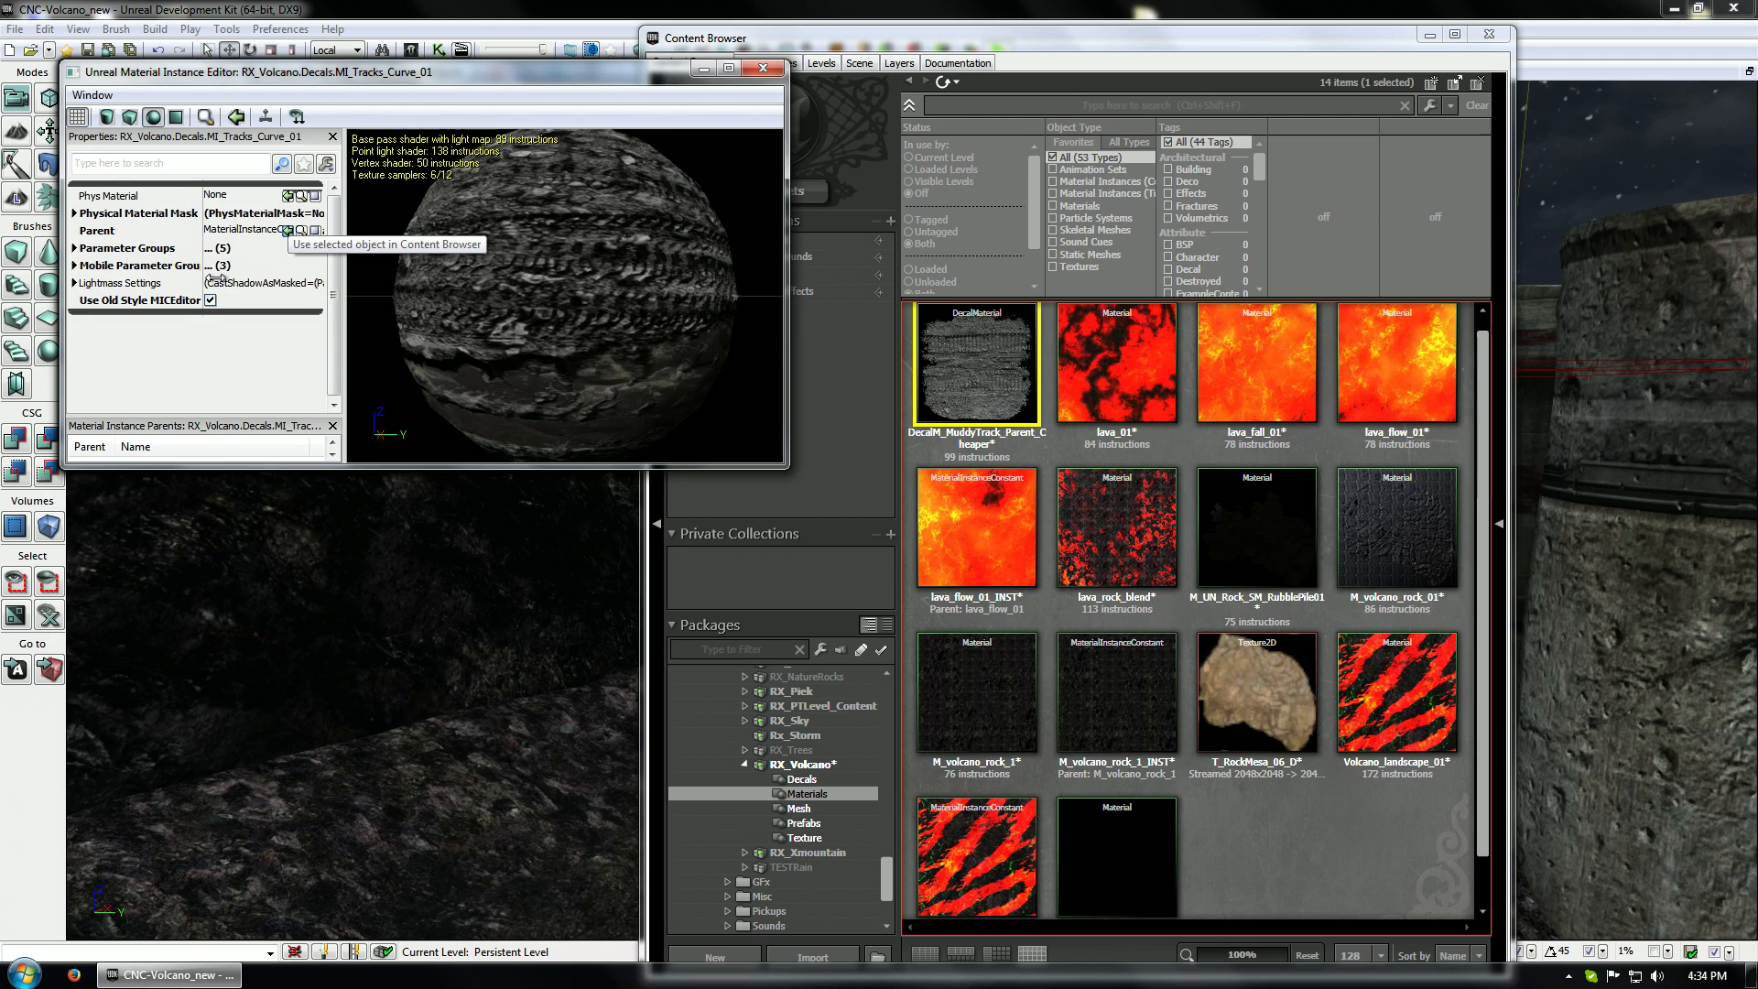
click(286, 230)
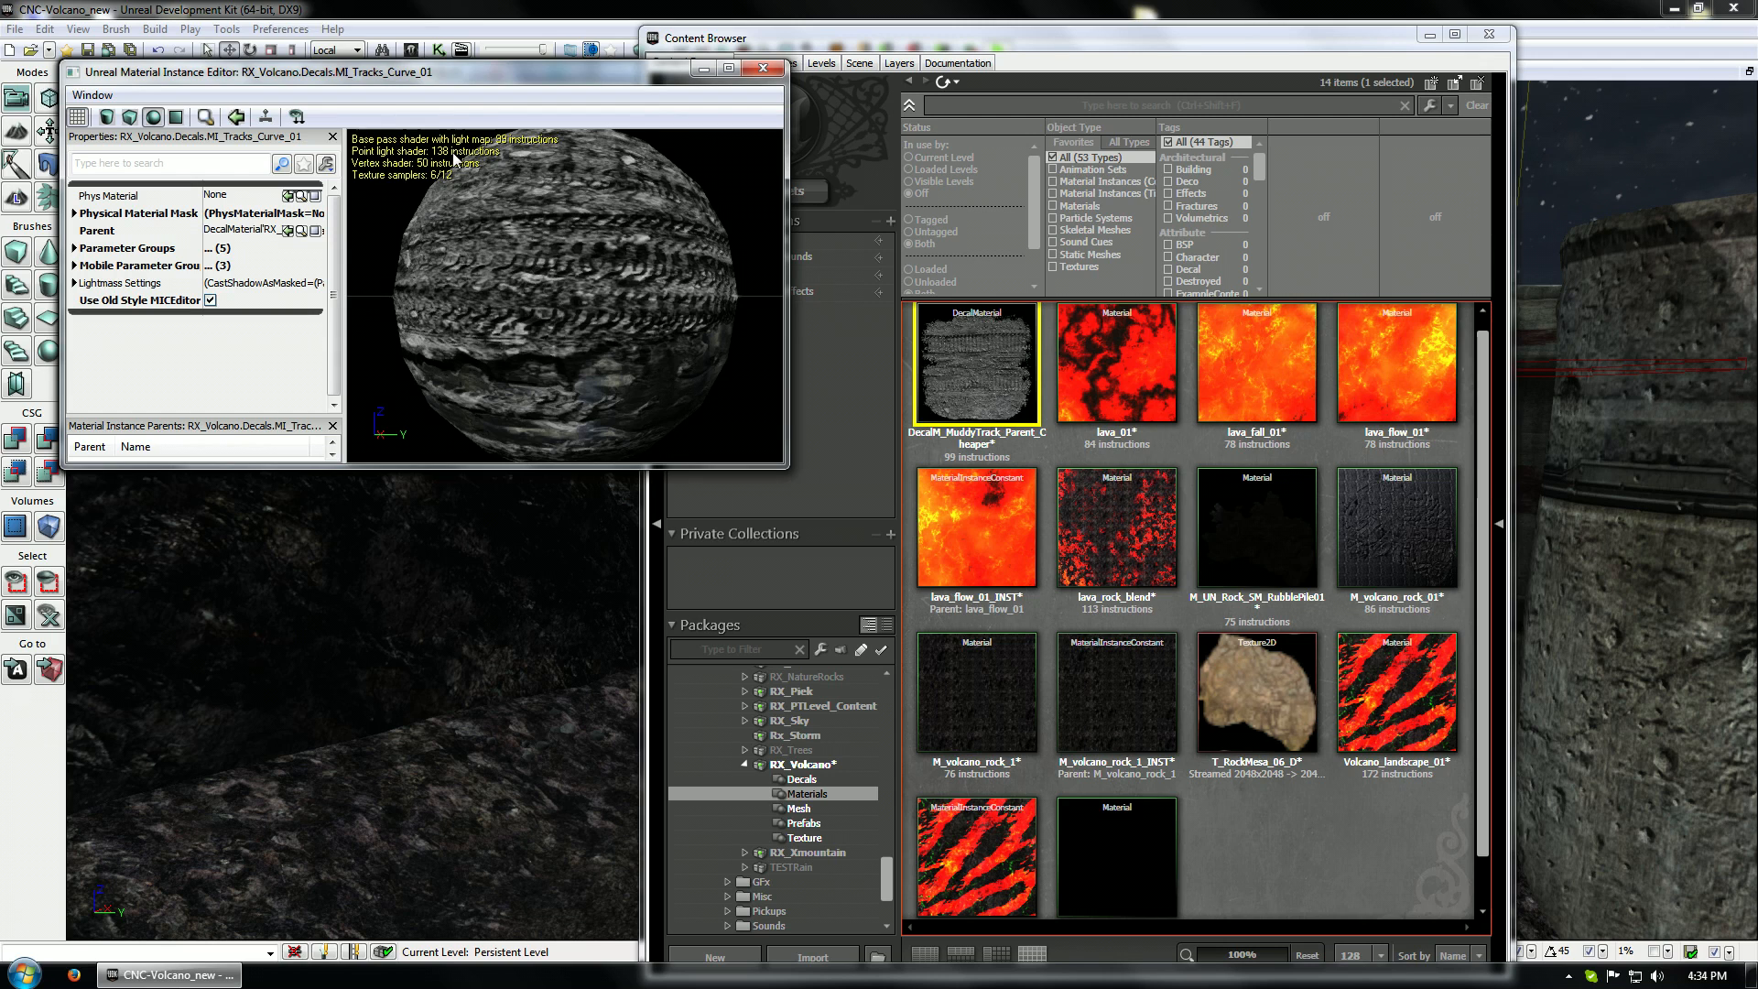
click(262, 238)
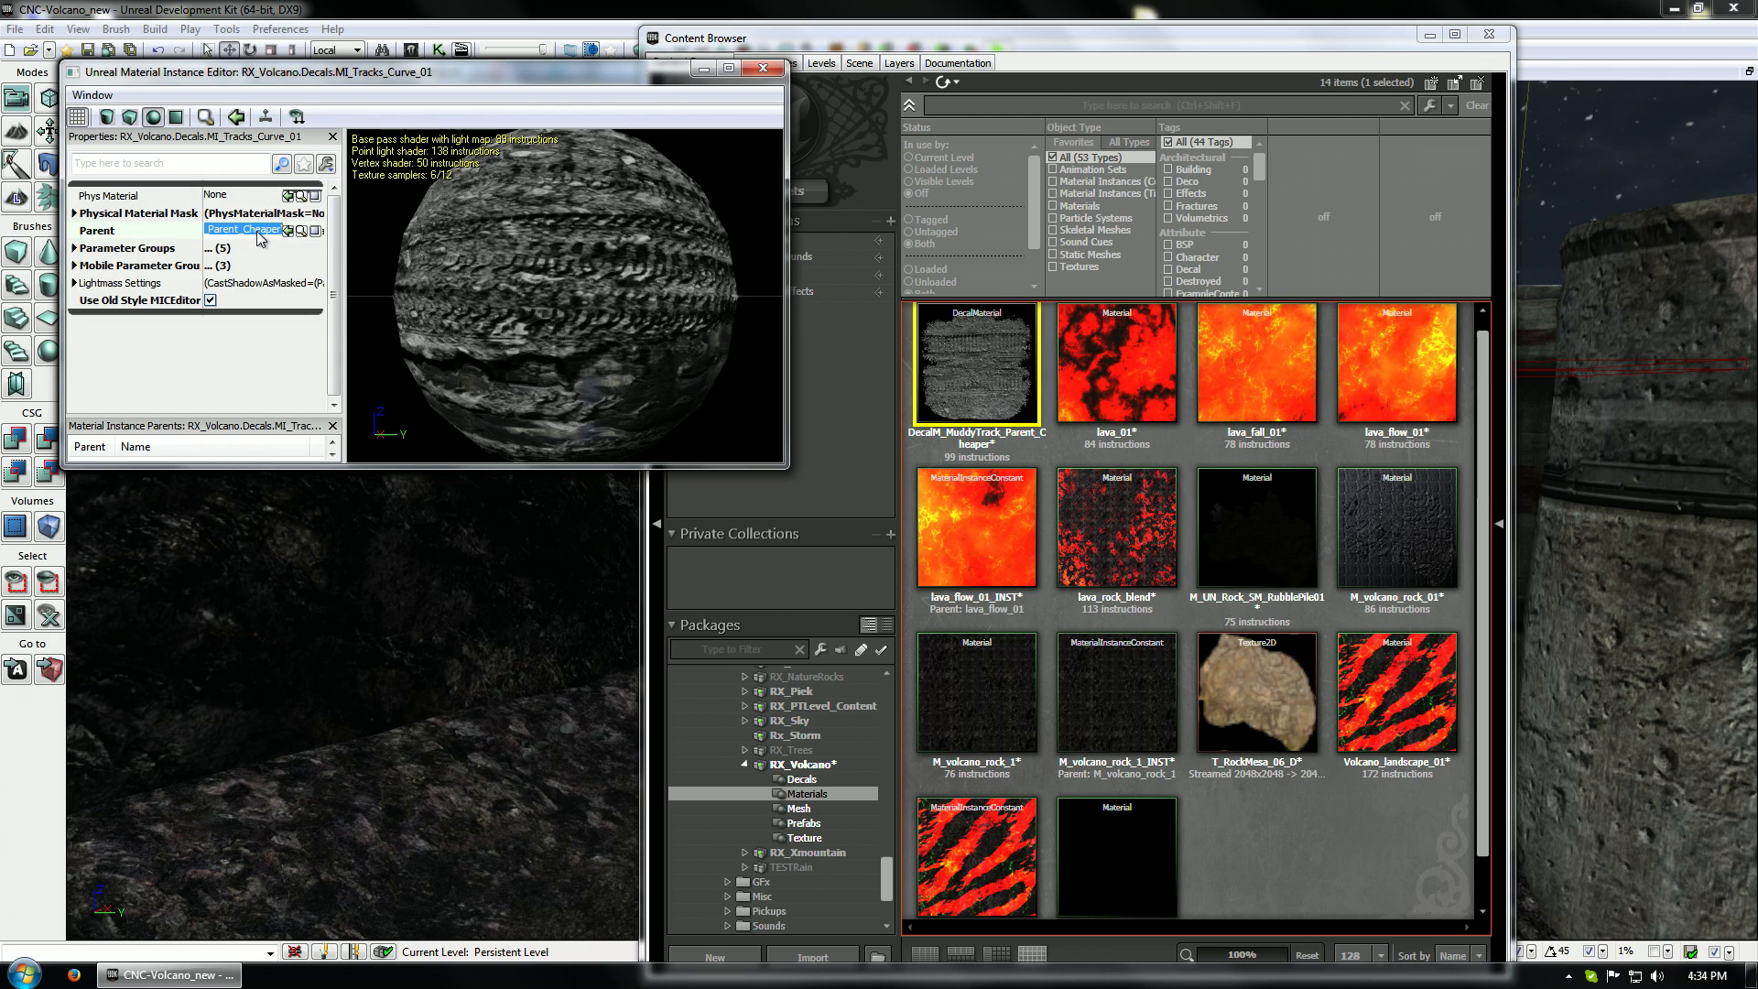
Set the parent of MI_Tracks_Curve_01 and MI_Tracks_Curve_02 to MI_MuddyTrack_SubParent from the RX_Volcano Decals group, closing each editor
click(999, 50)
click(801, 779)
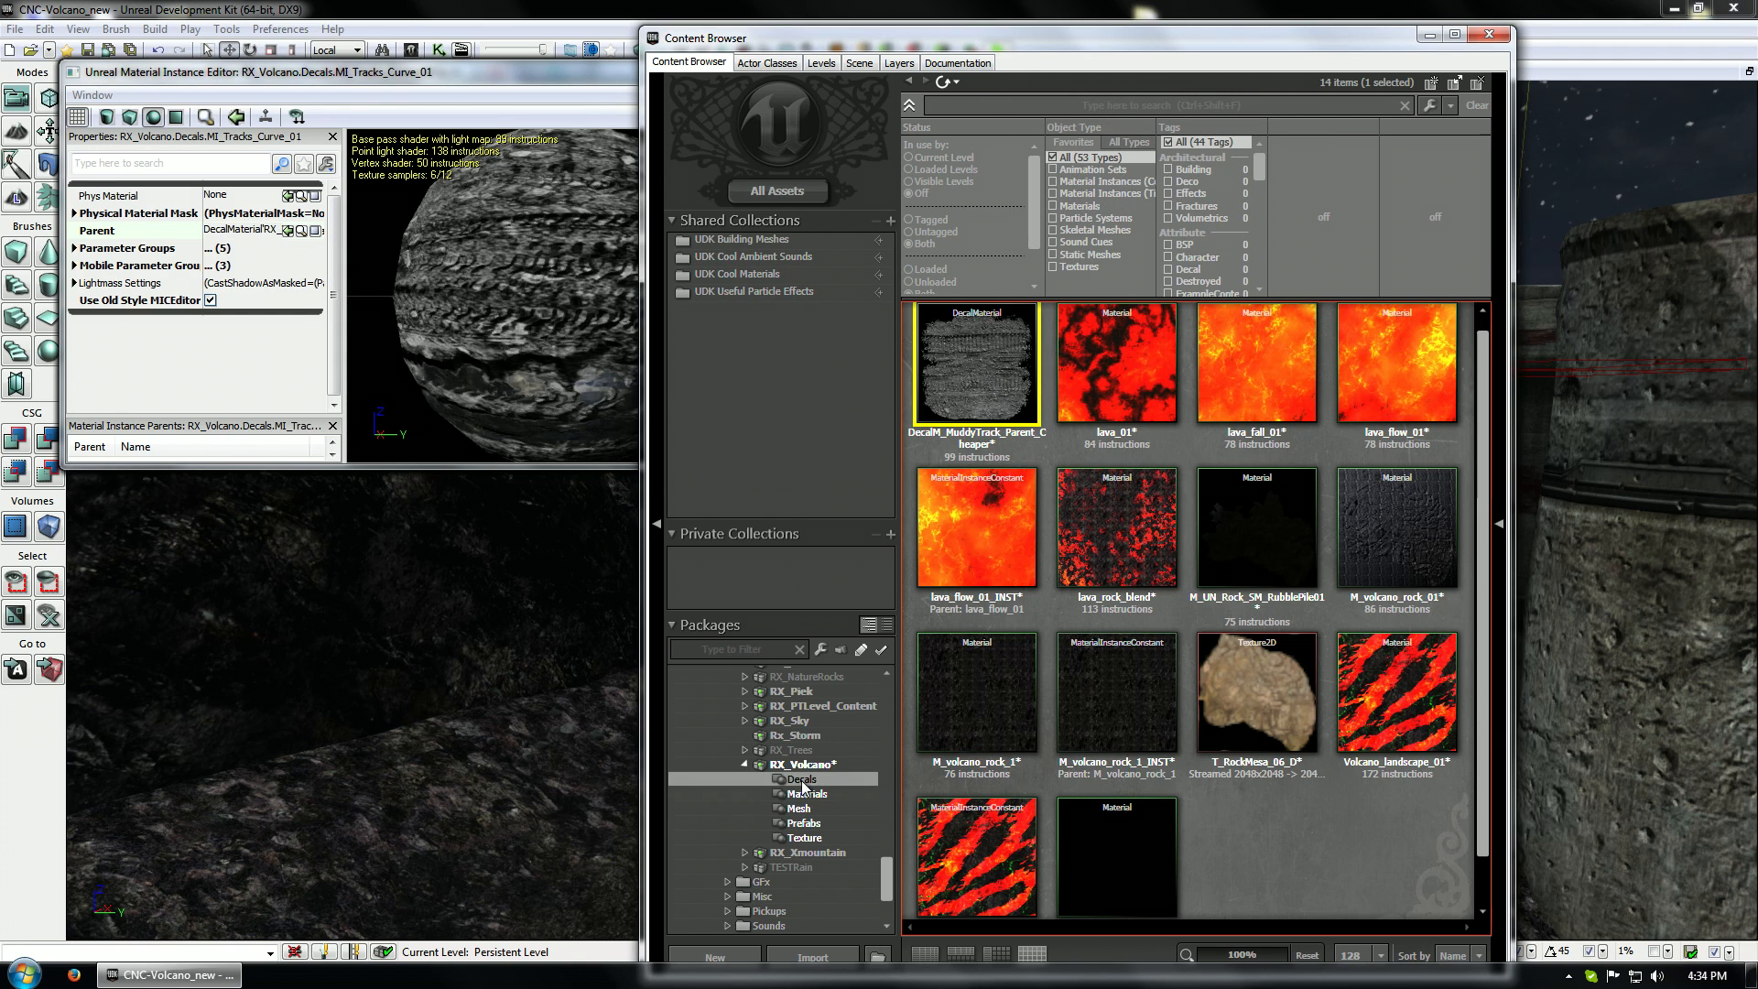
click(289, 229)
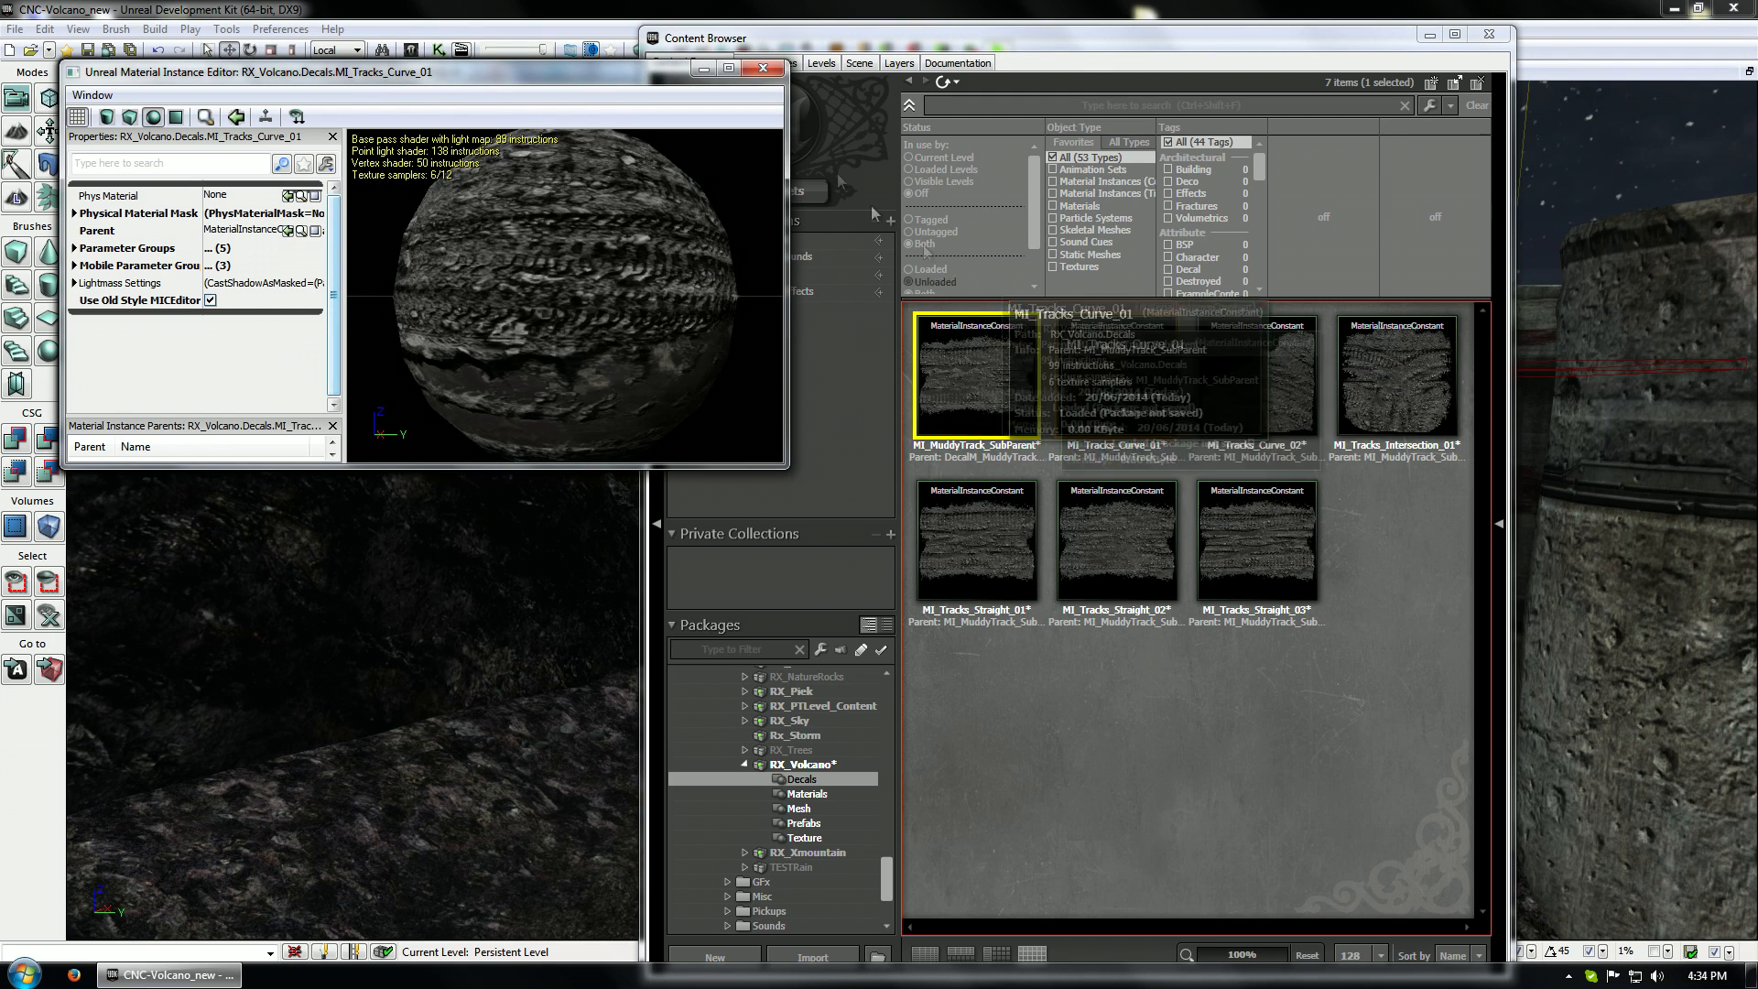
click(762, 67)
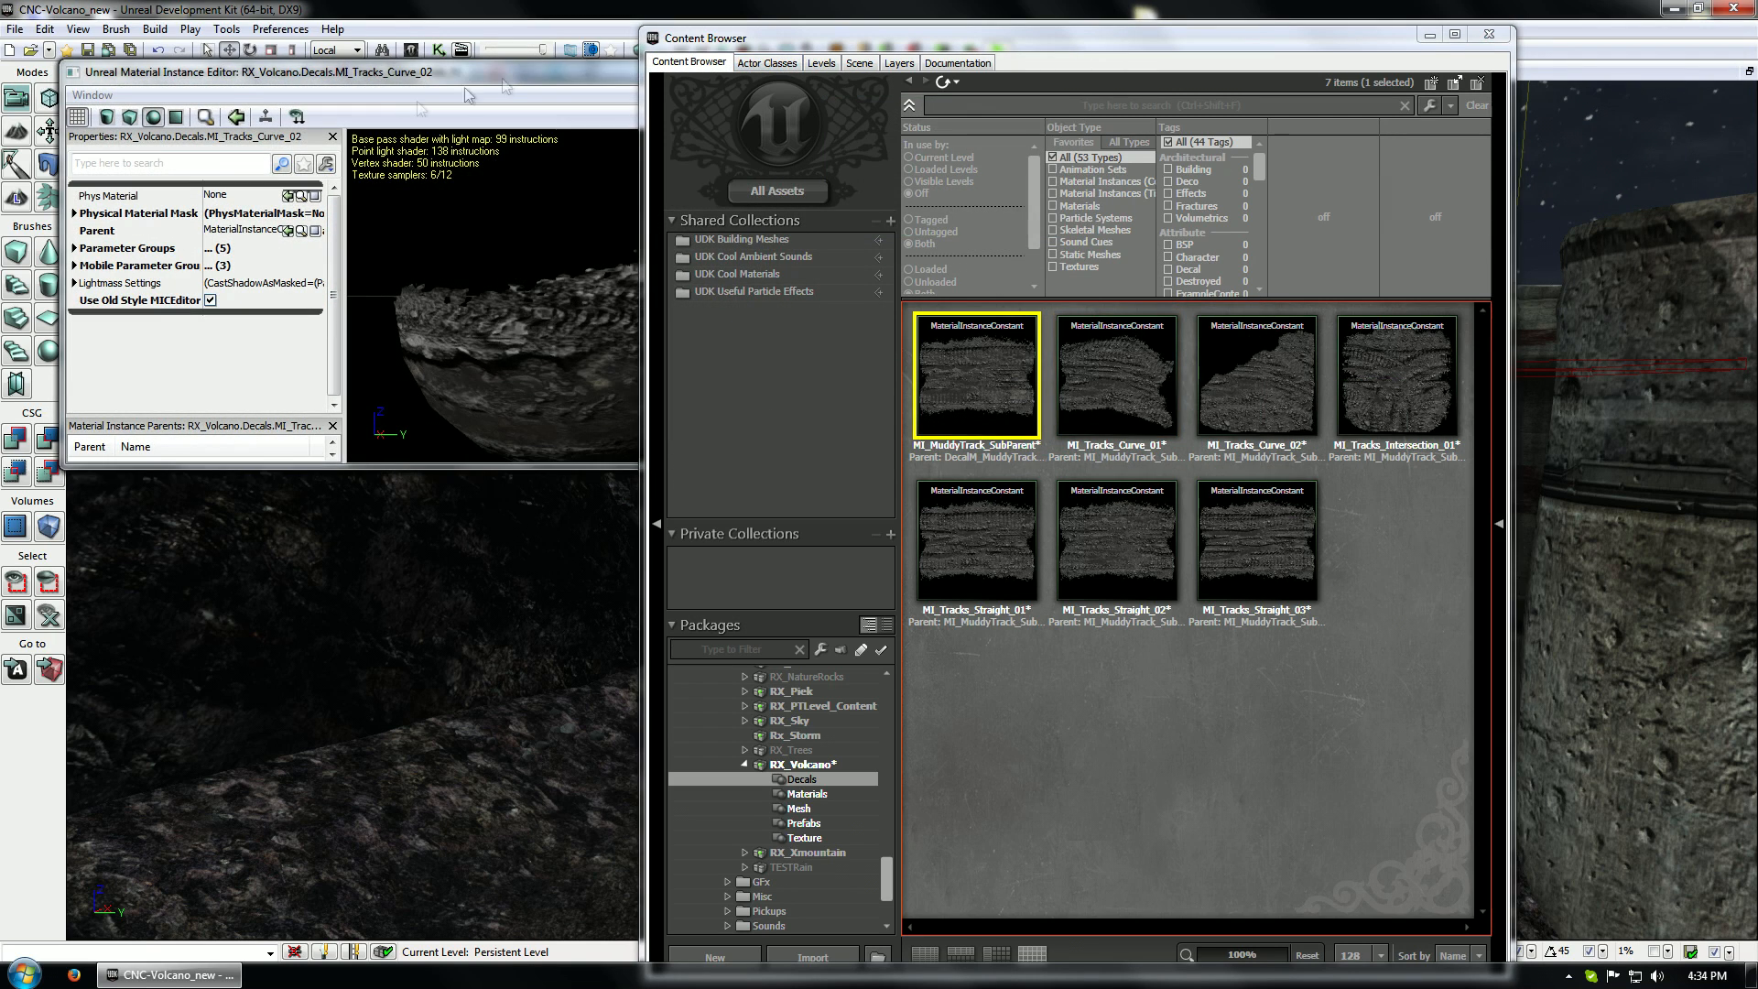
click(289, 231)
click(762, 69)
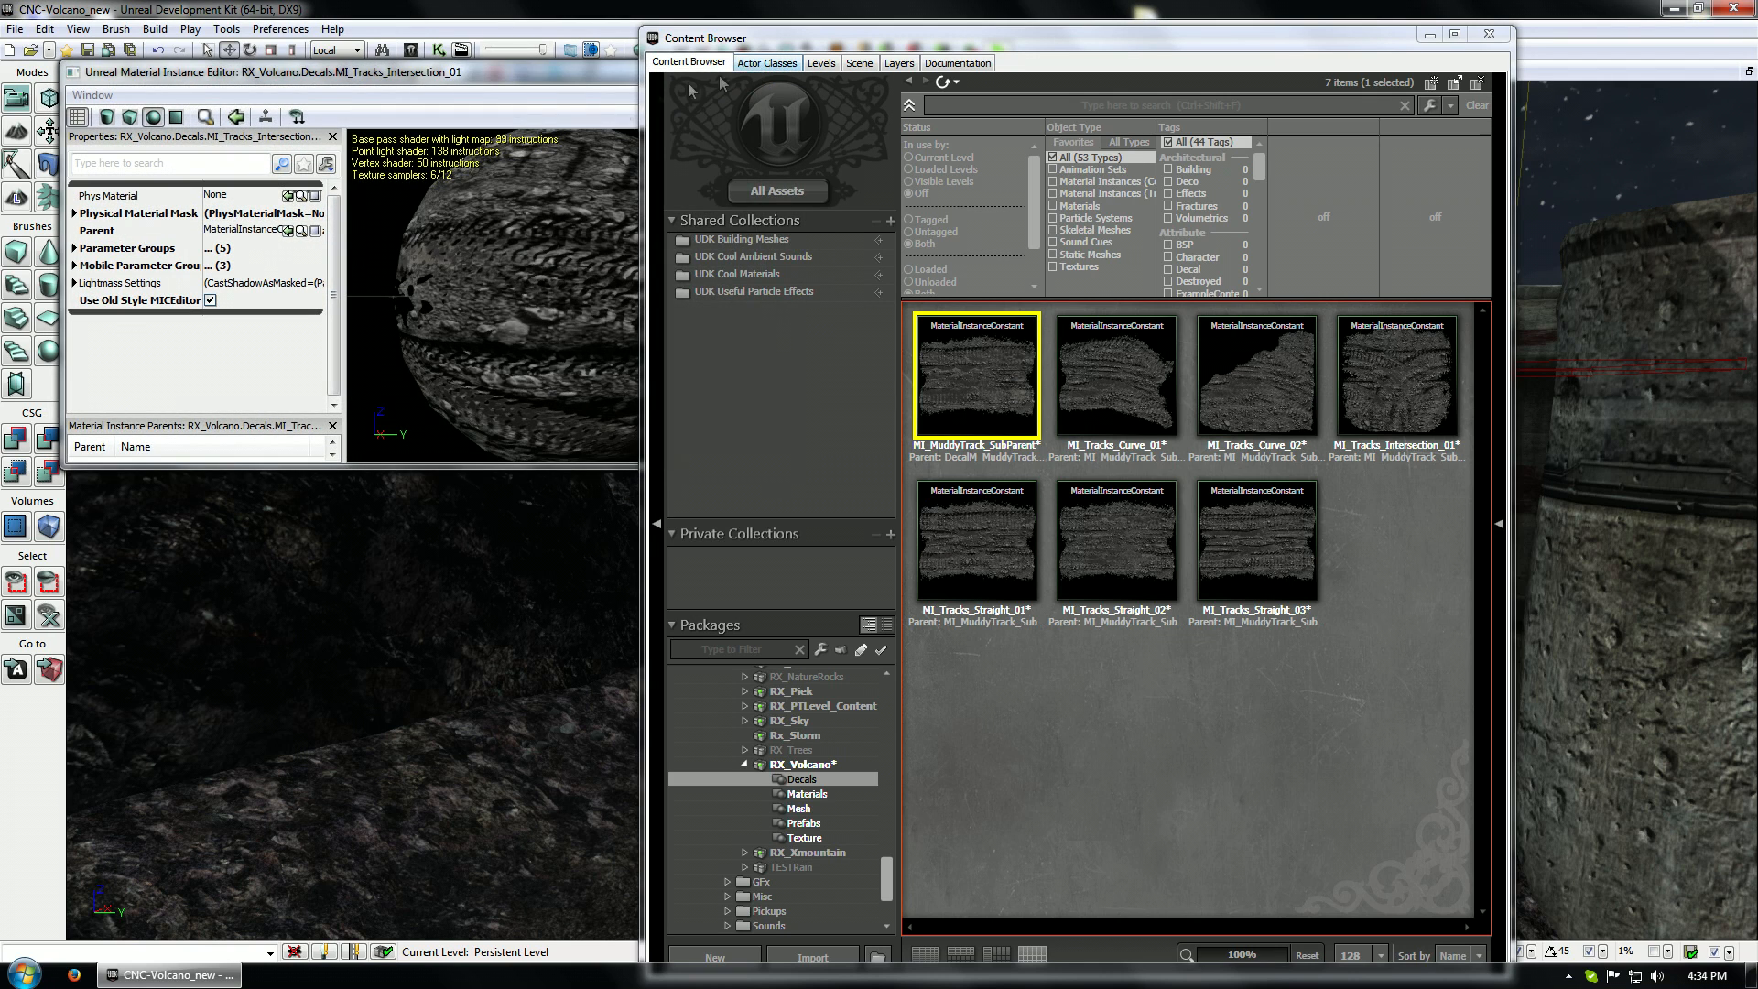
Set the parent of MI_Tracks_Intersection_01 and MI_Tracks_Straight_01, 02 and 03 to the RX_Volcano MI_MuddyTrack_SubParent, closing each editor
click(289, 234)
click(785, 70)
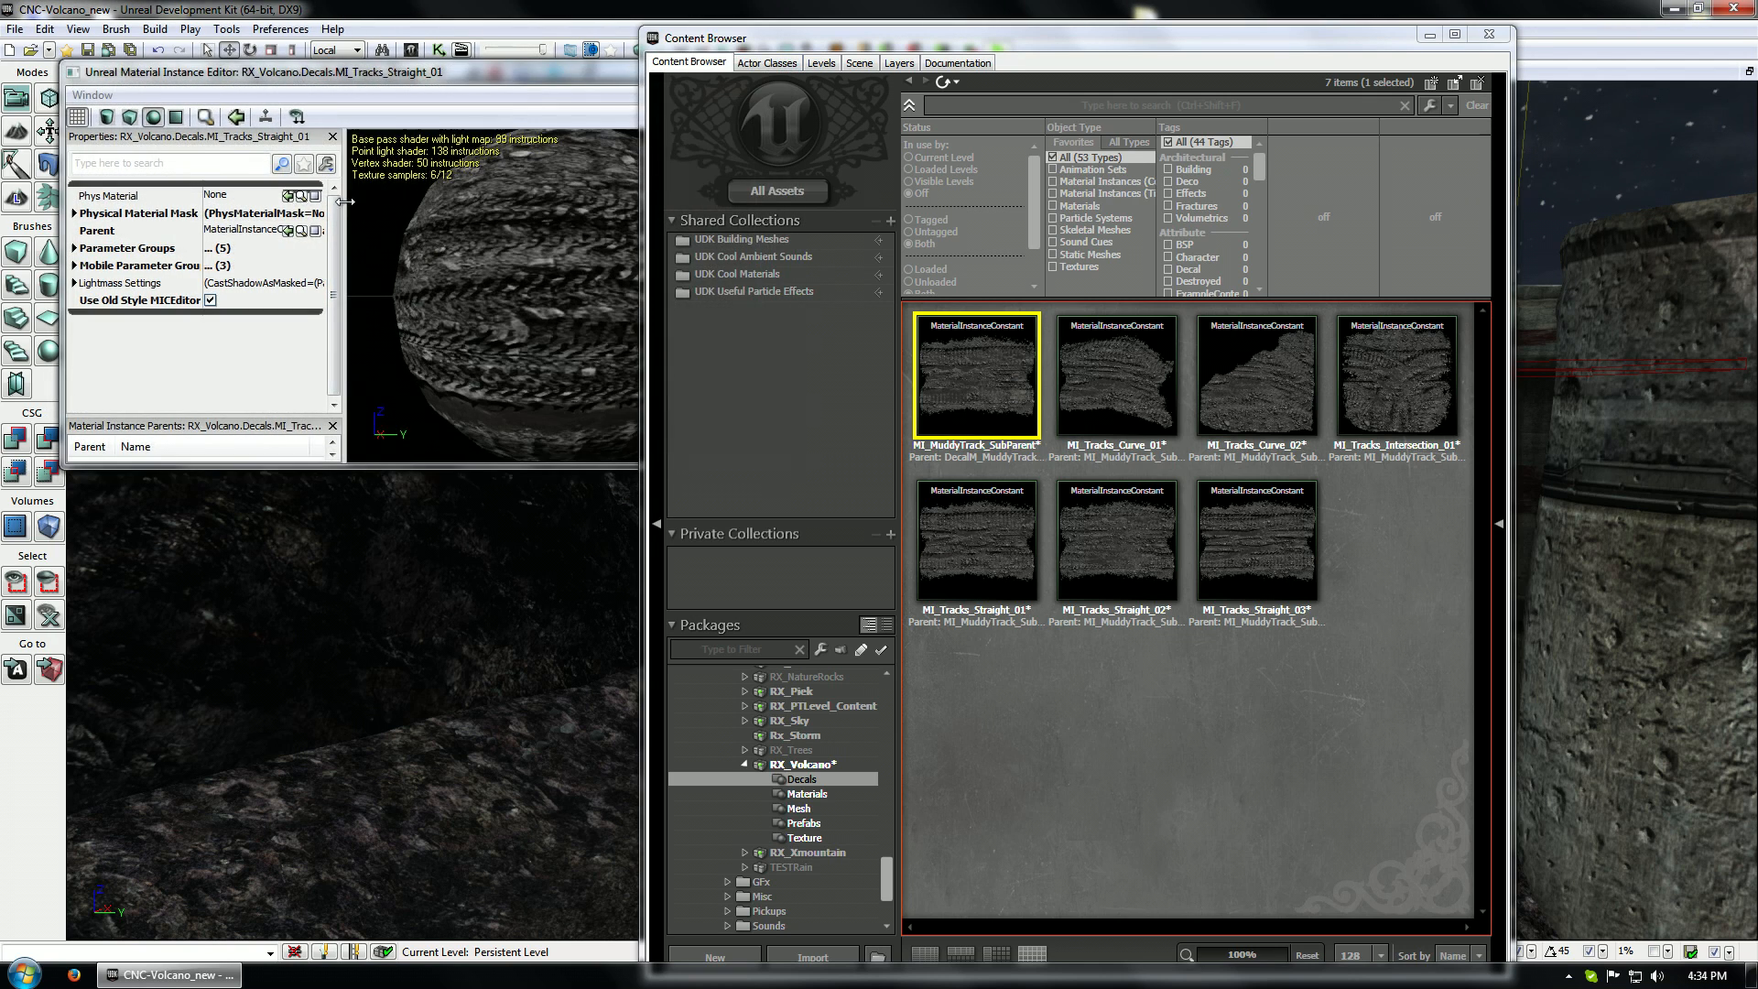
click(293, 212)
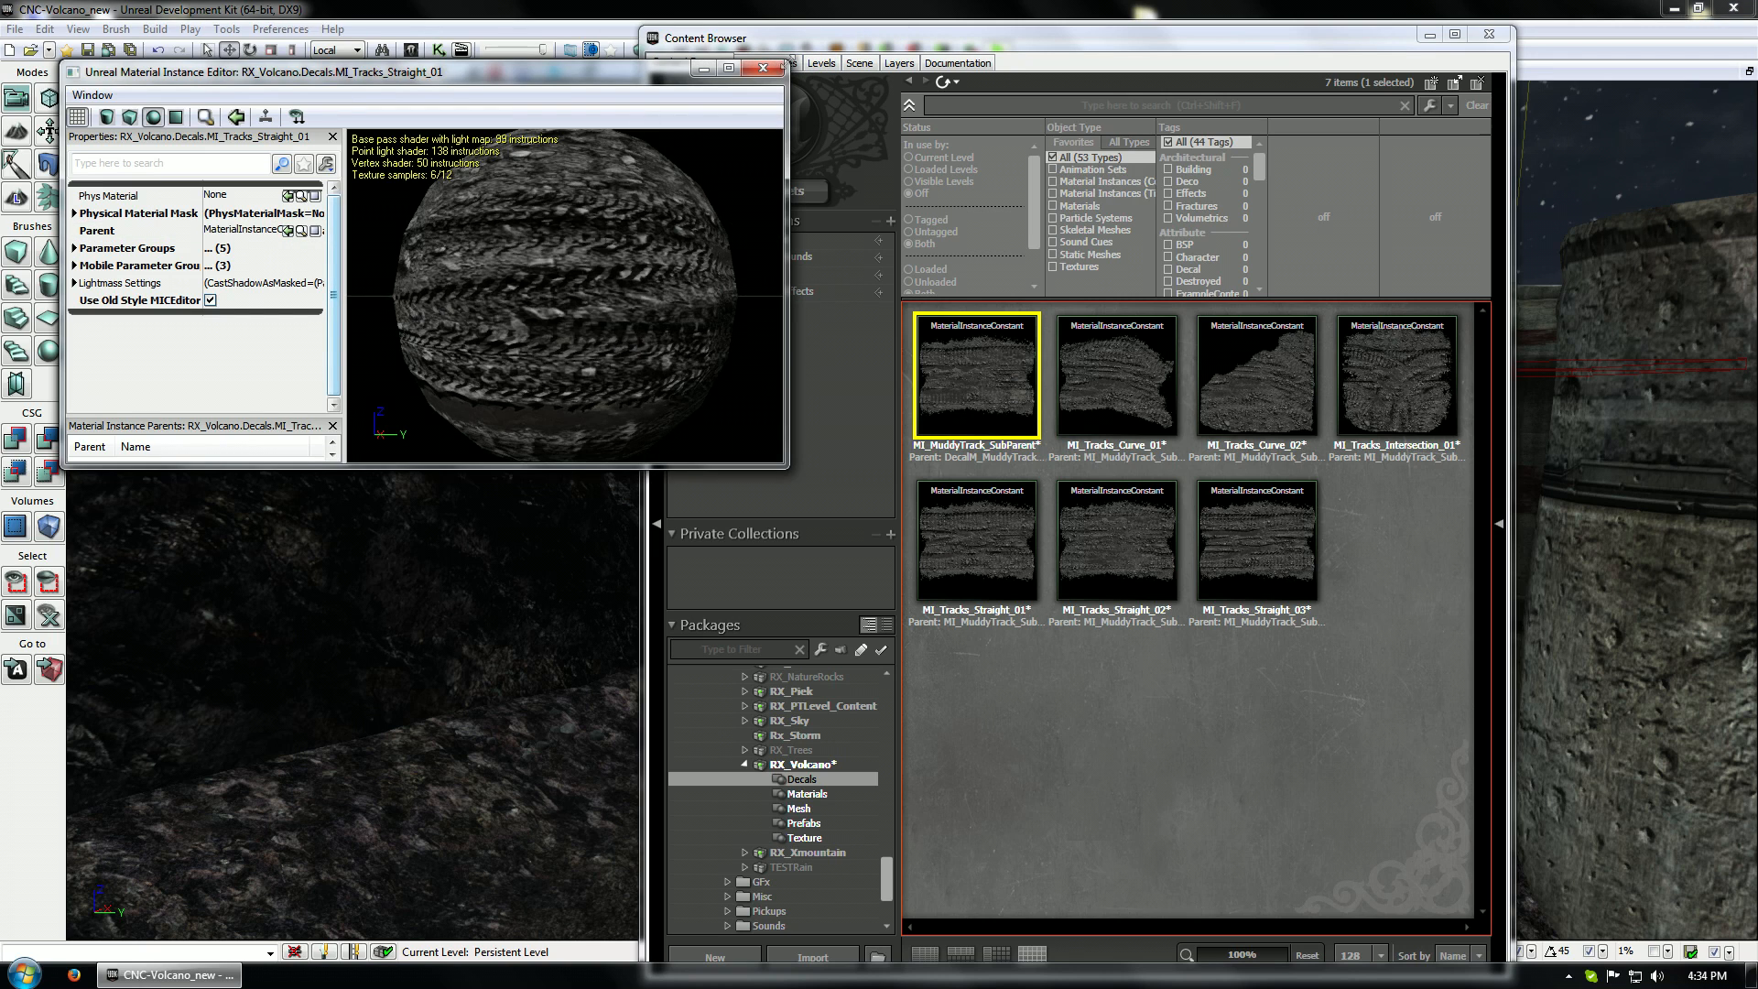
click(762, 68)
click(279, 236)
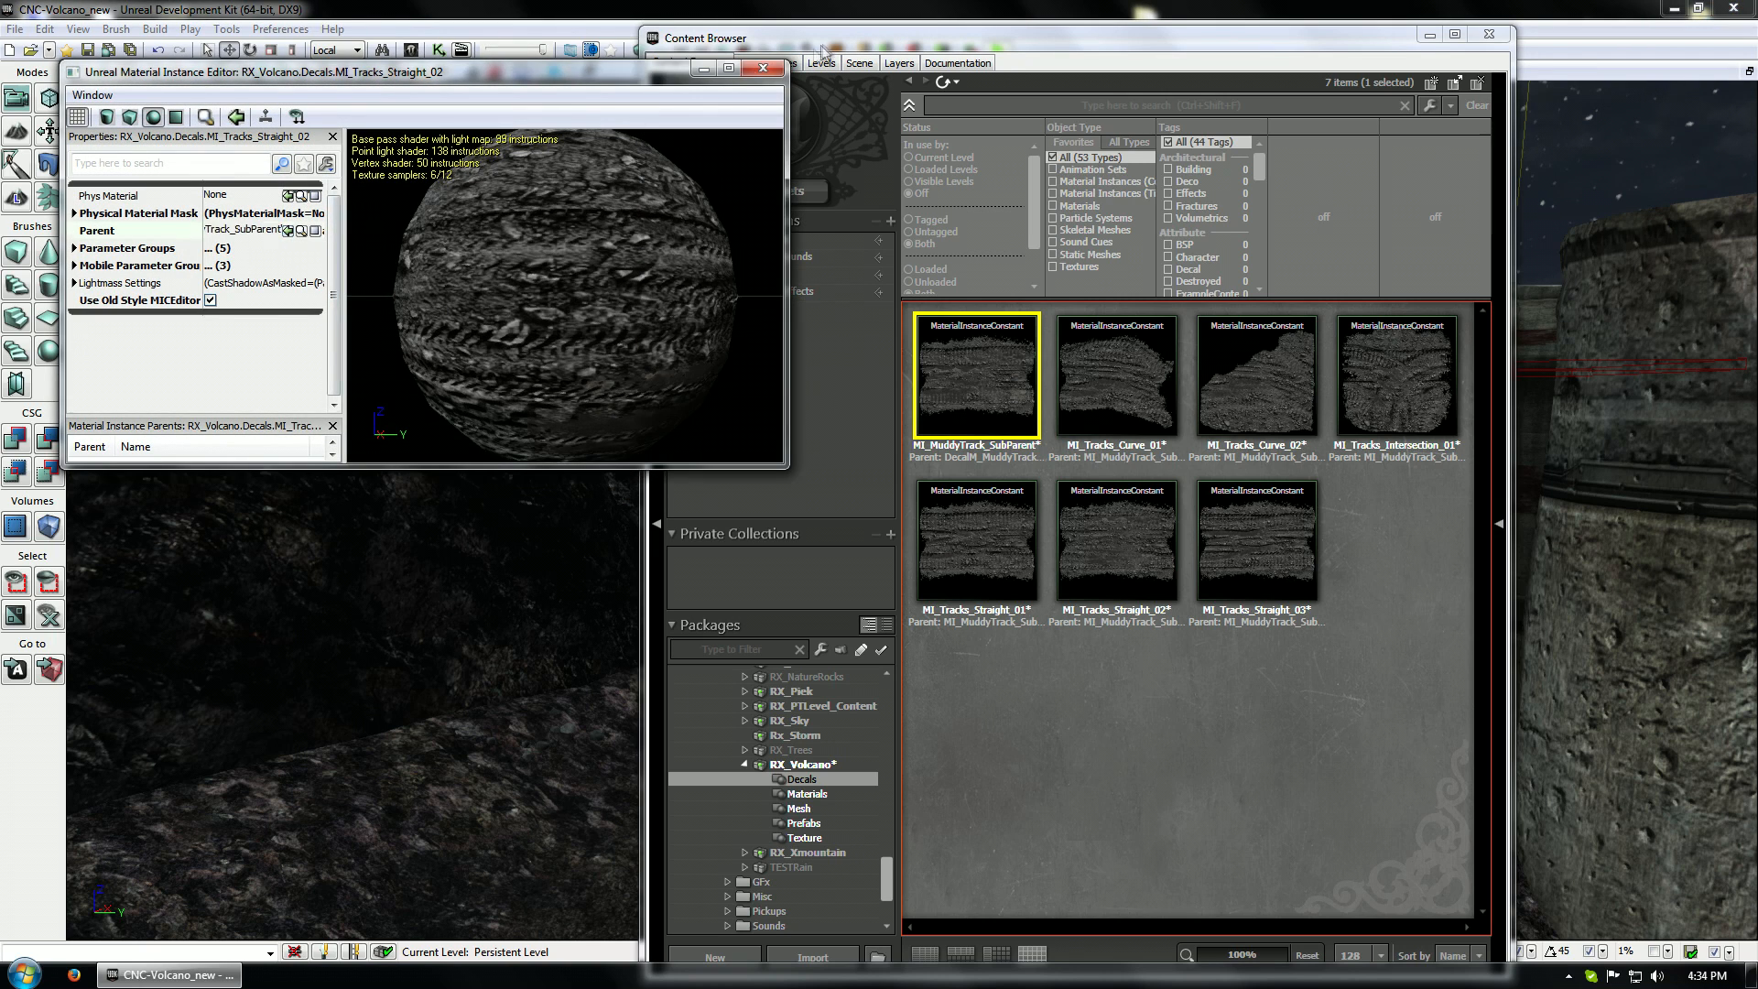
click(772, 69)
click(289, 235)
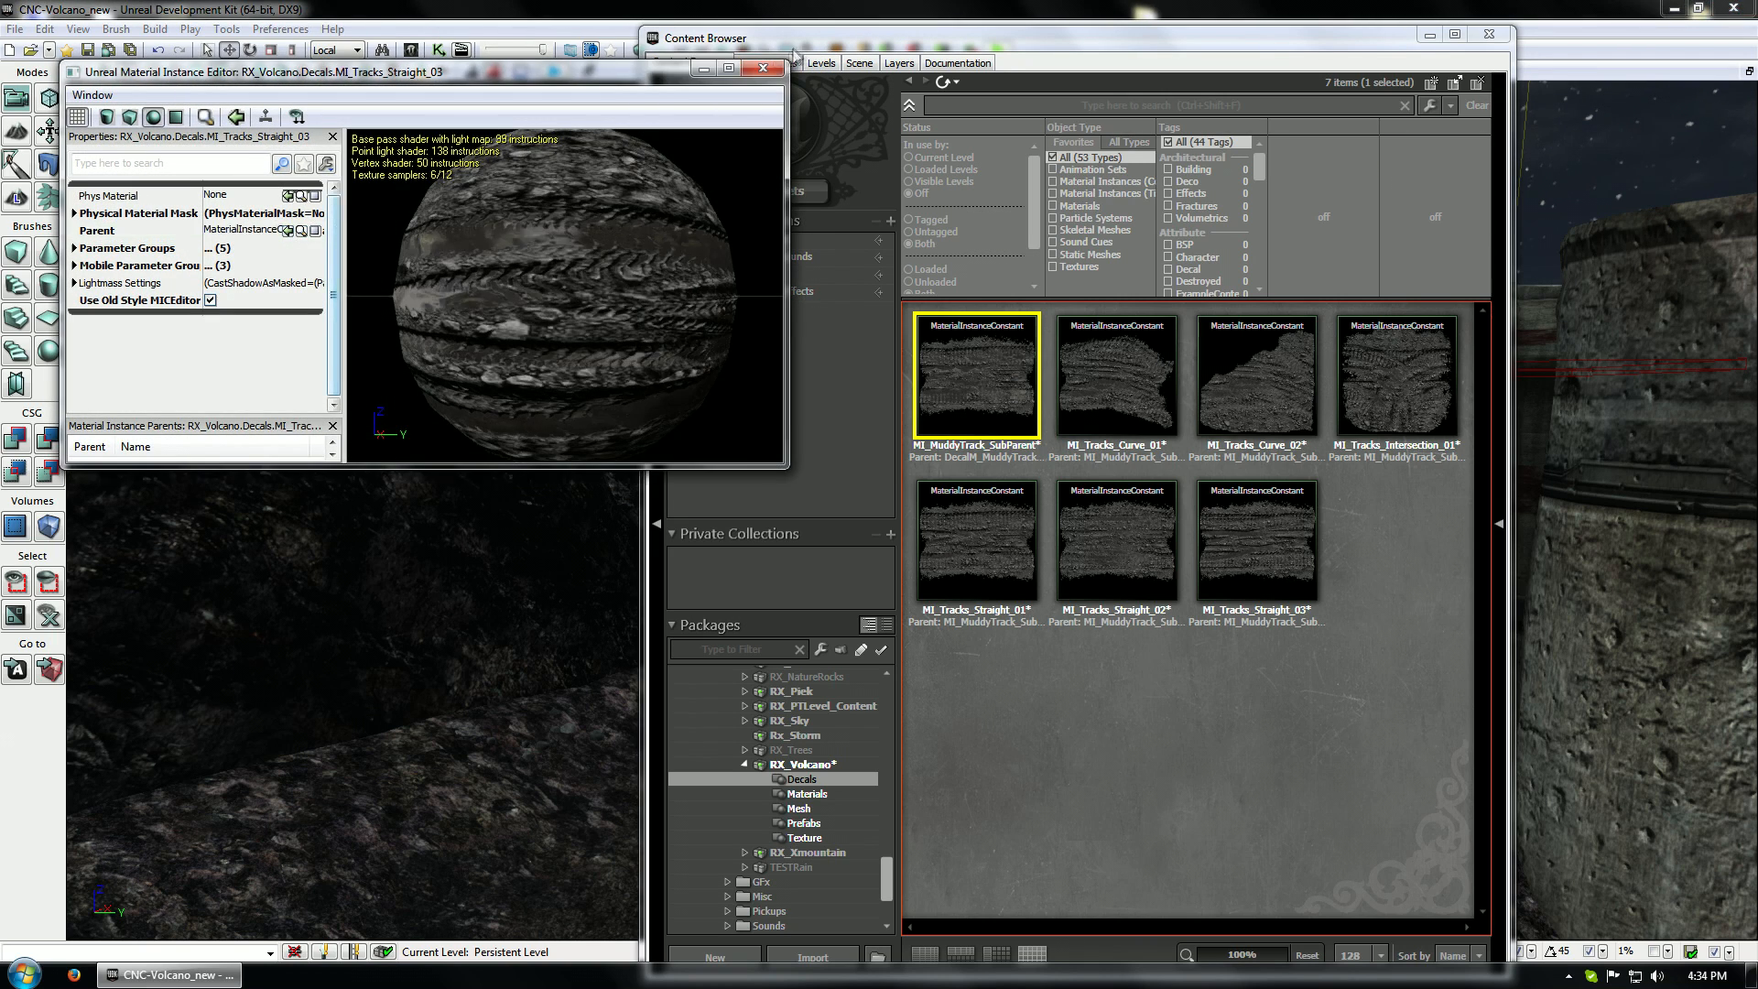
click(772, 70)
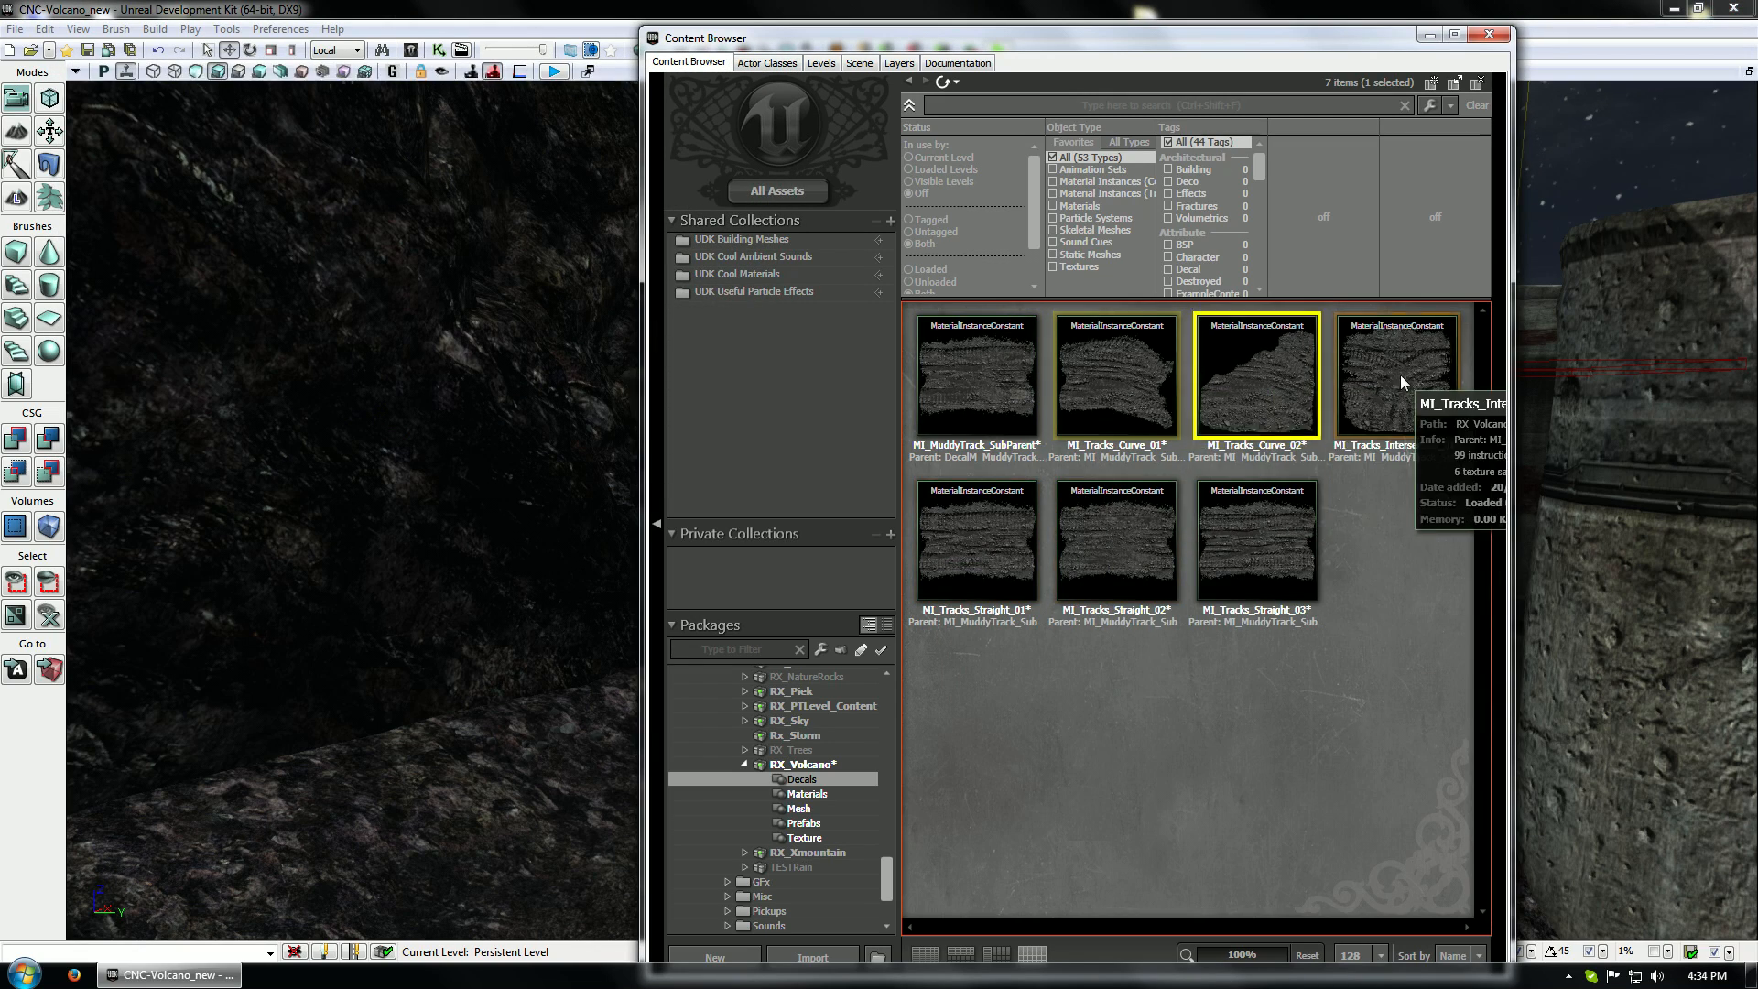
Open DecalM_MuddyTrack_Parent_Cheaper from the RX_Volcano Materials group and examine its node network up to the Water Variation for the Alpha group
click(1018, 379)
click(818, 791)
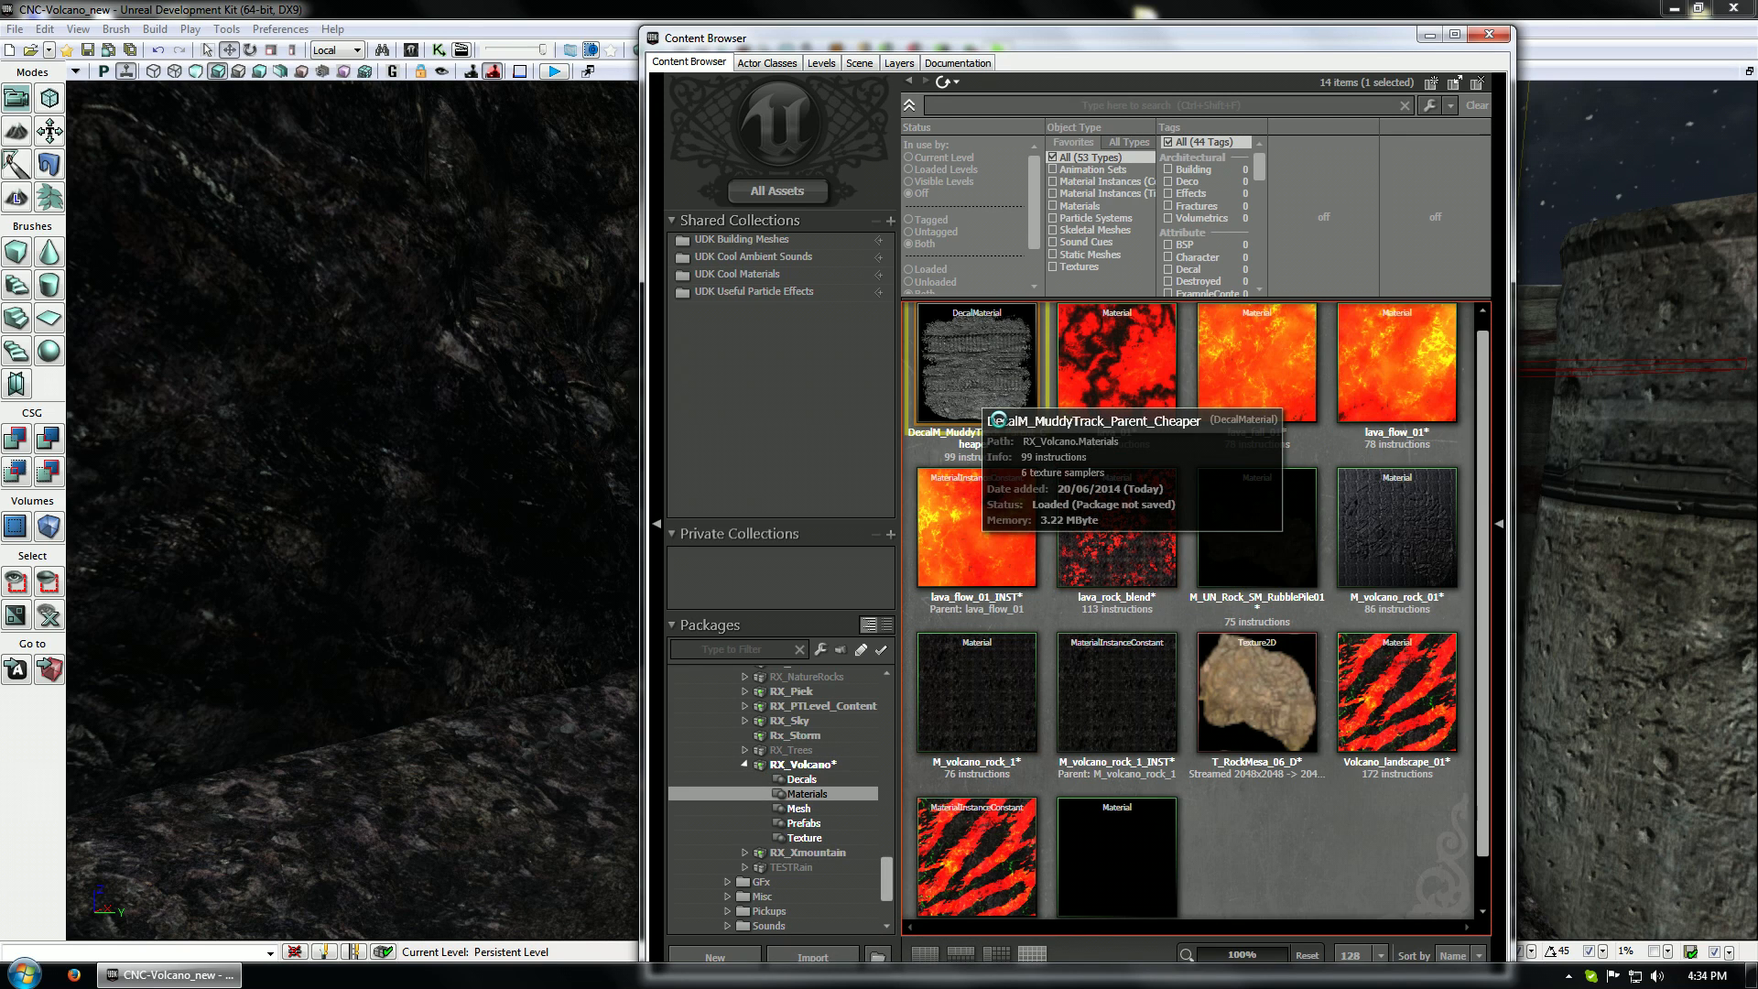
double_click(1000, 421)
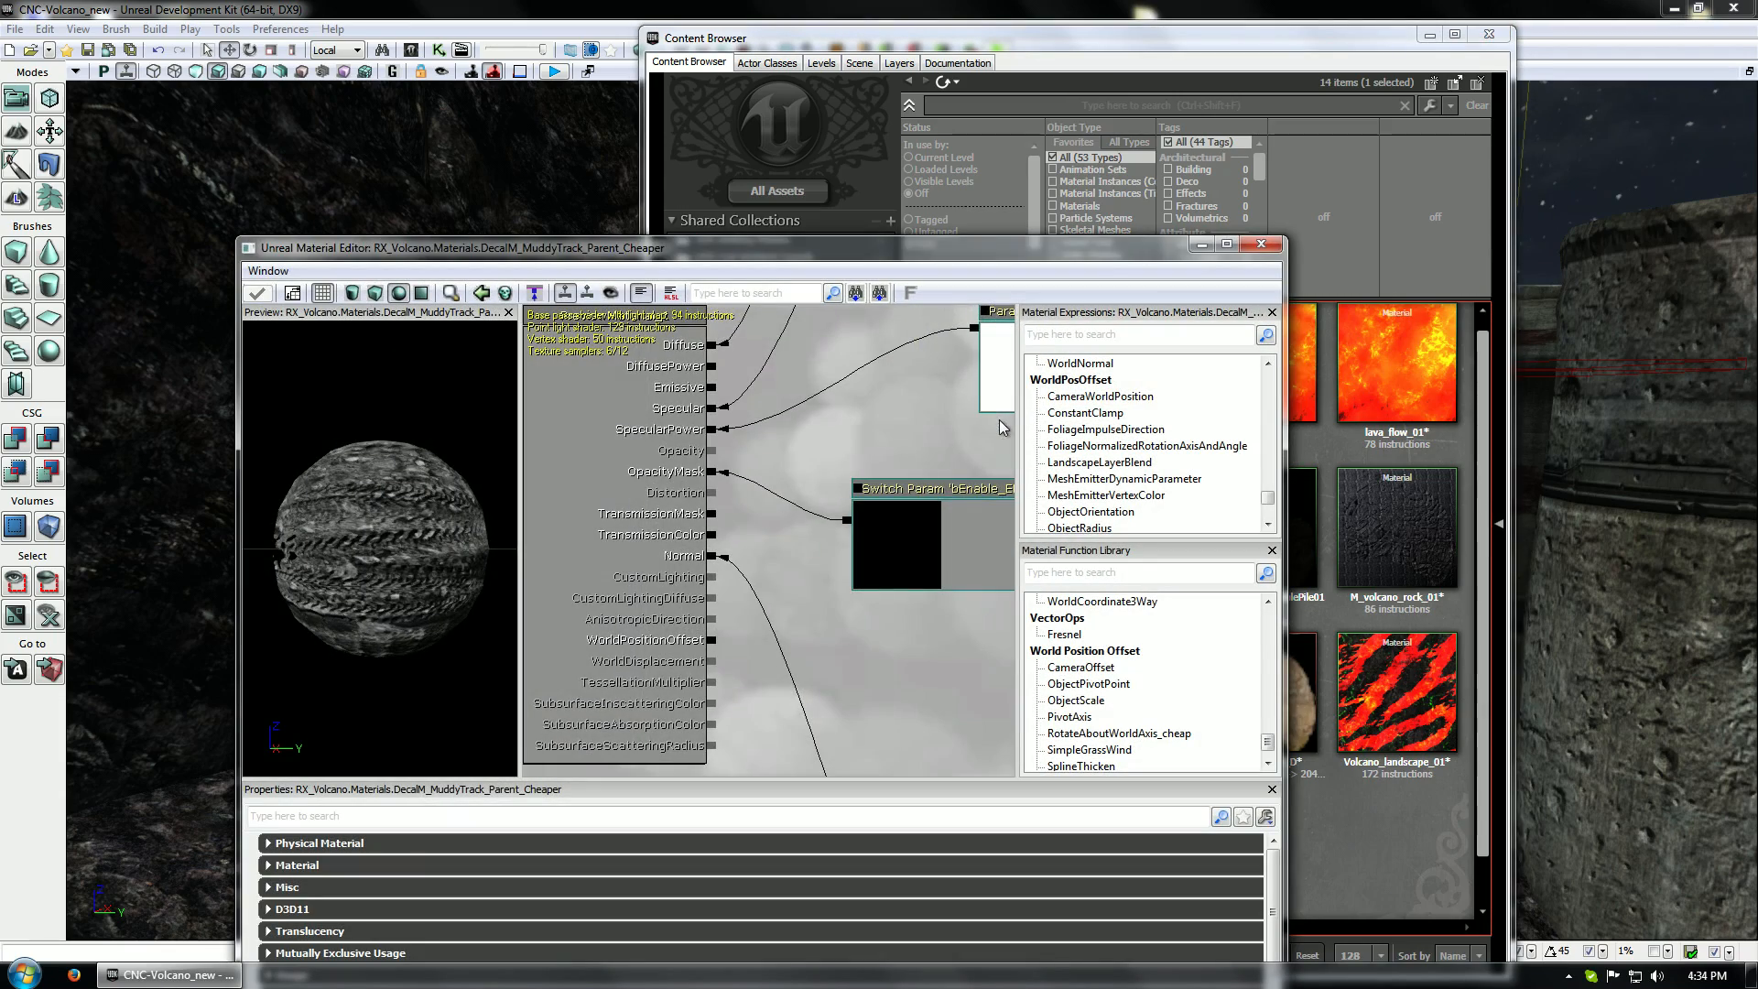
drag(843, 437, 741, 449)
scroll(741, 449, down, 8)
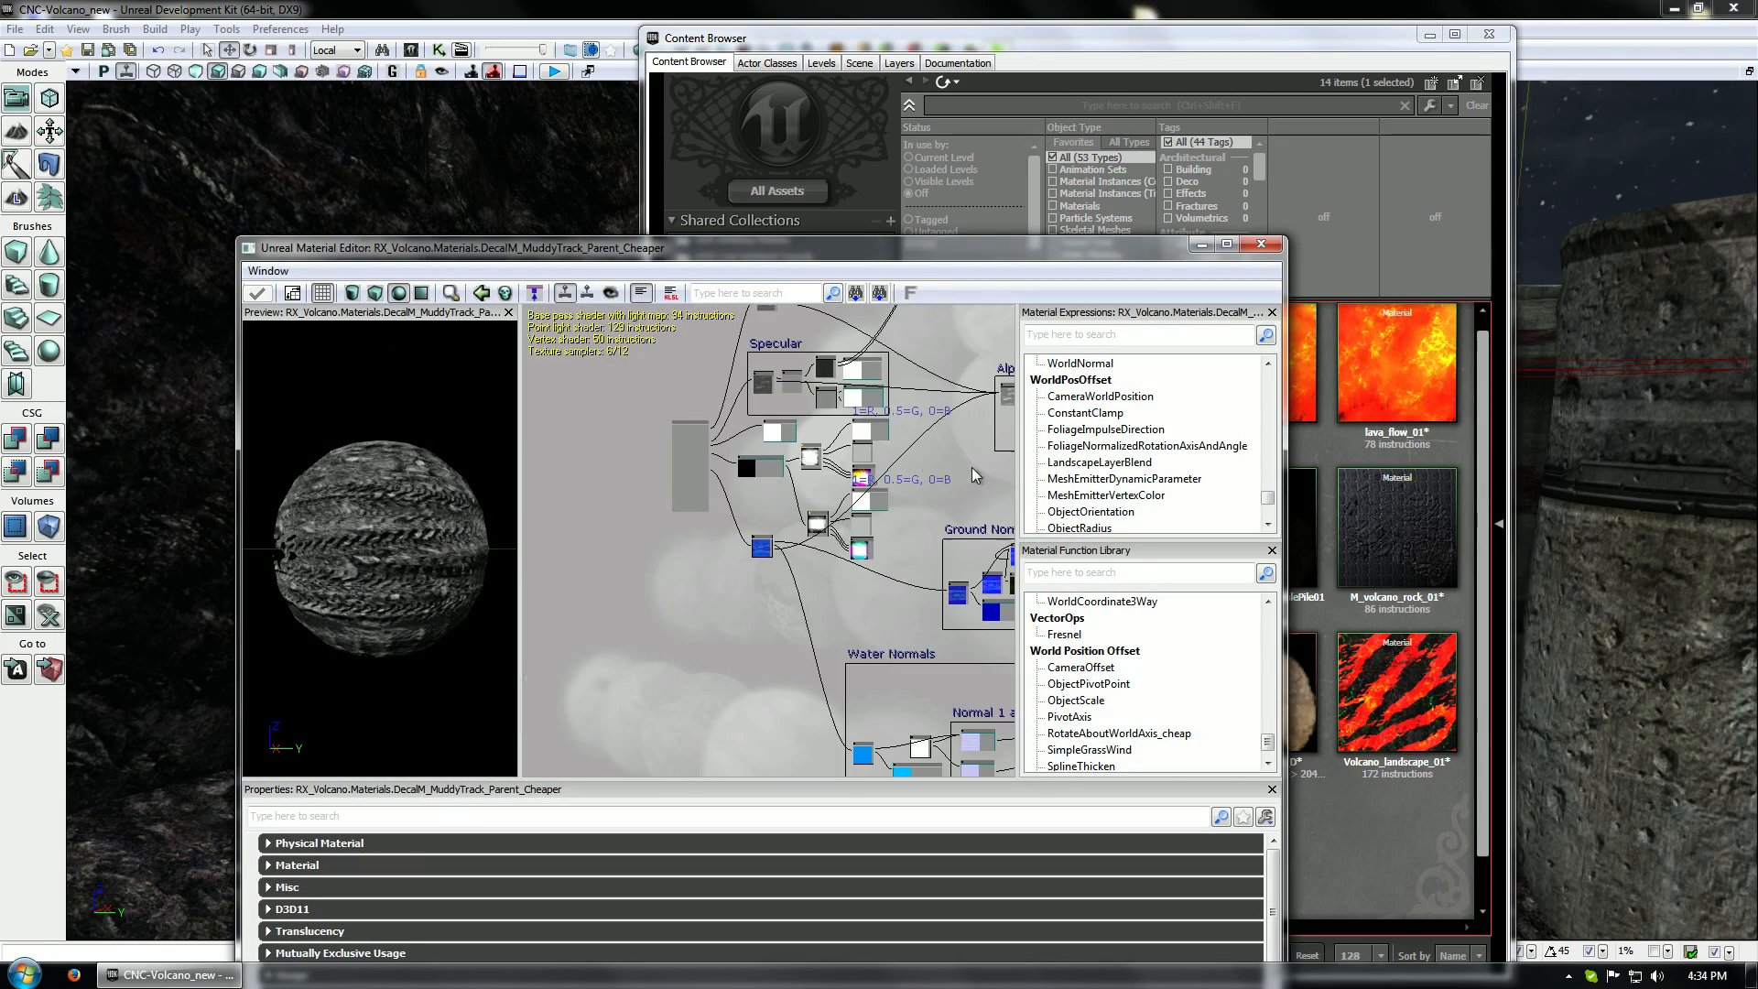
drag(972, 469, 772, 457)
scroll(772, 457, down, 5)
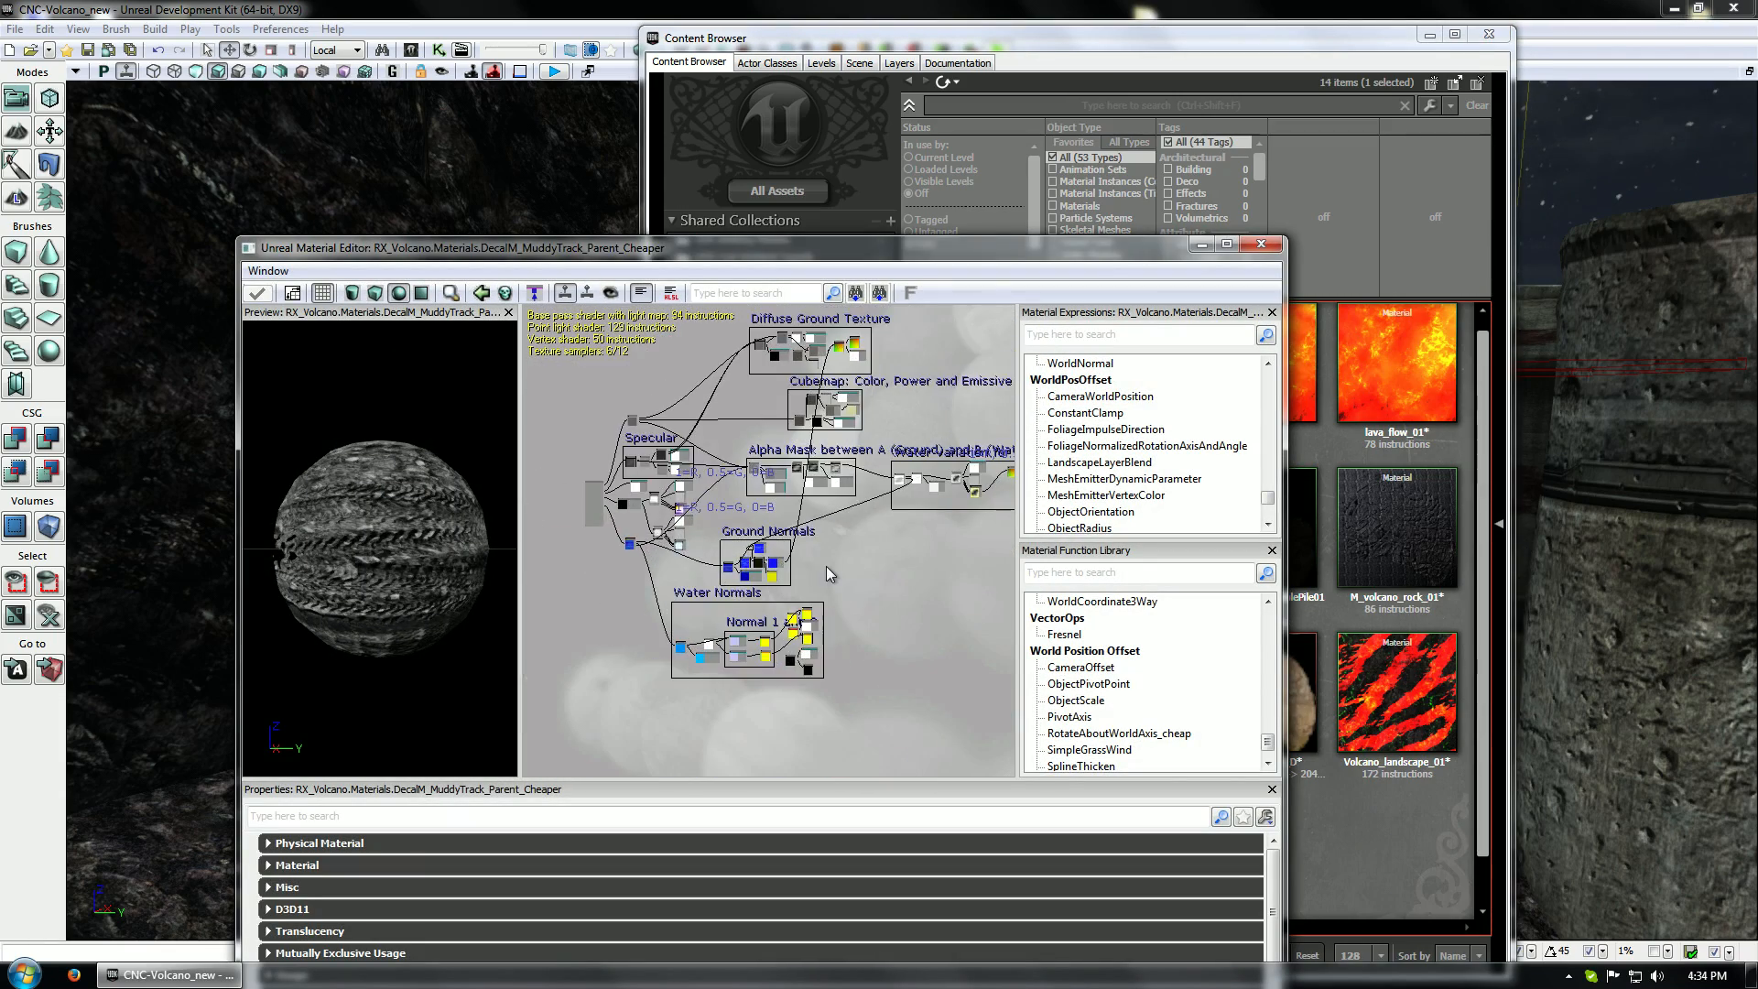
drag(881, 572, 797, 586)
scroll(869, 506, up, 4)
scroll(737, 549, down, 2)
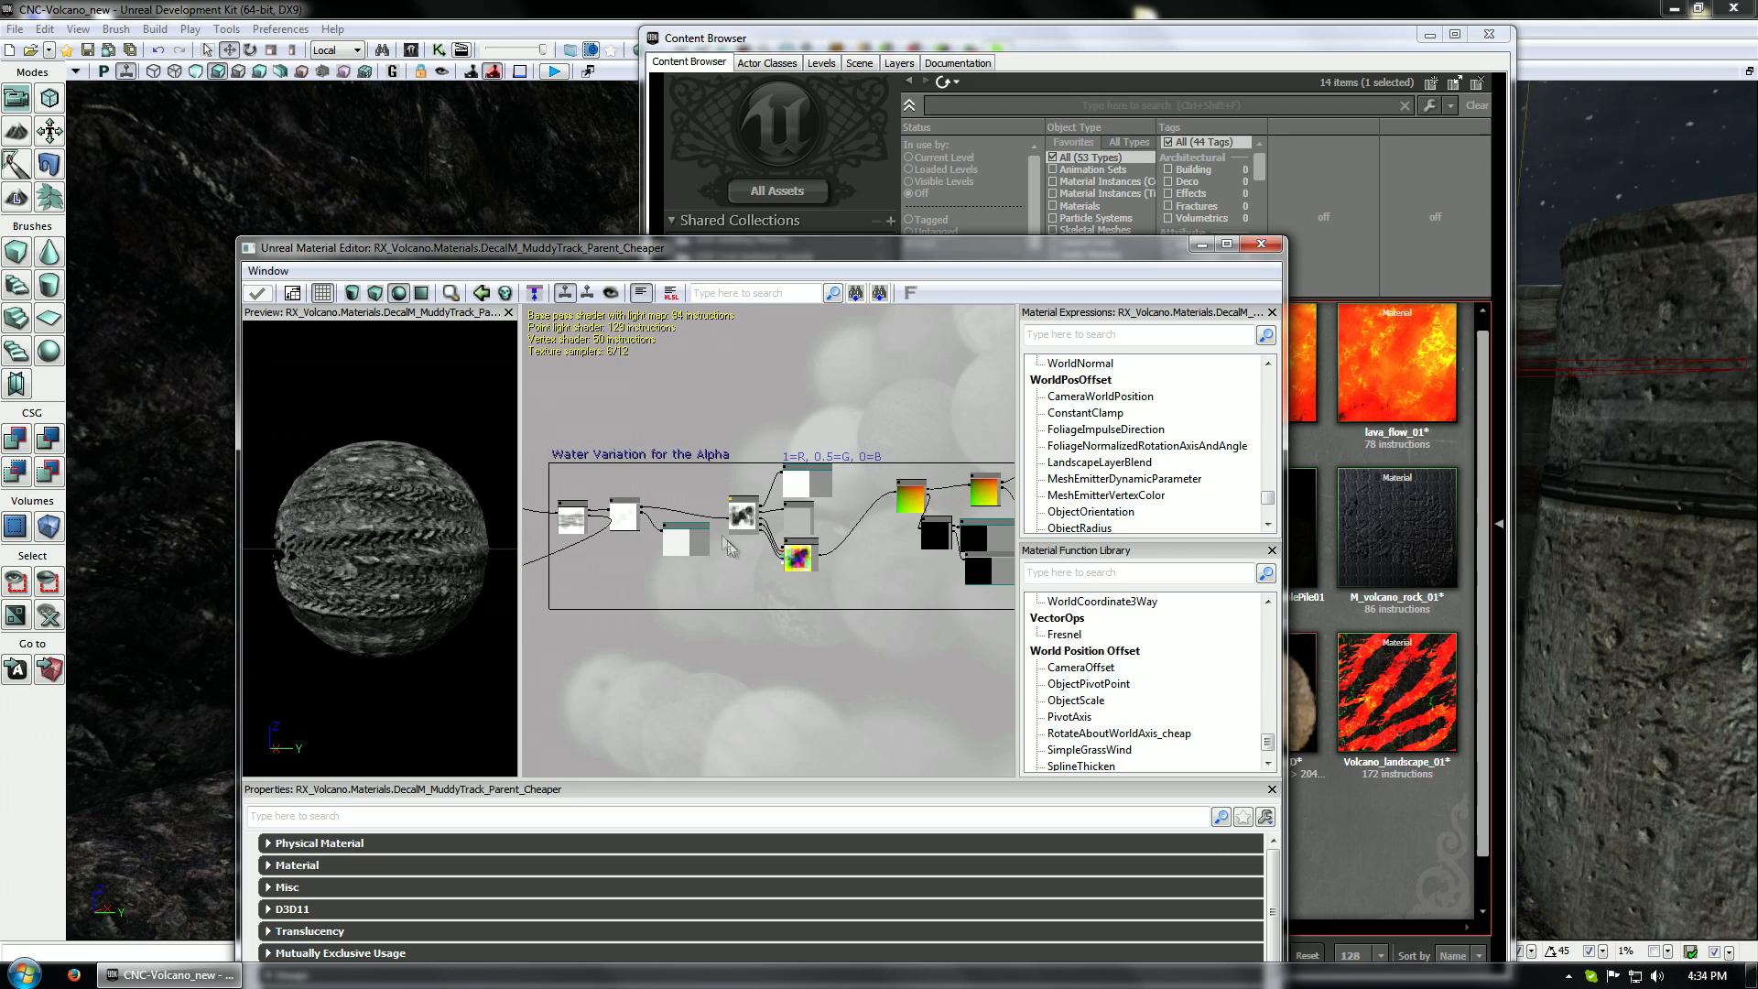
scroll(552, 460, down, 2)
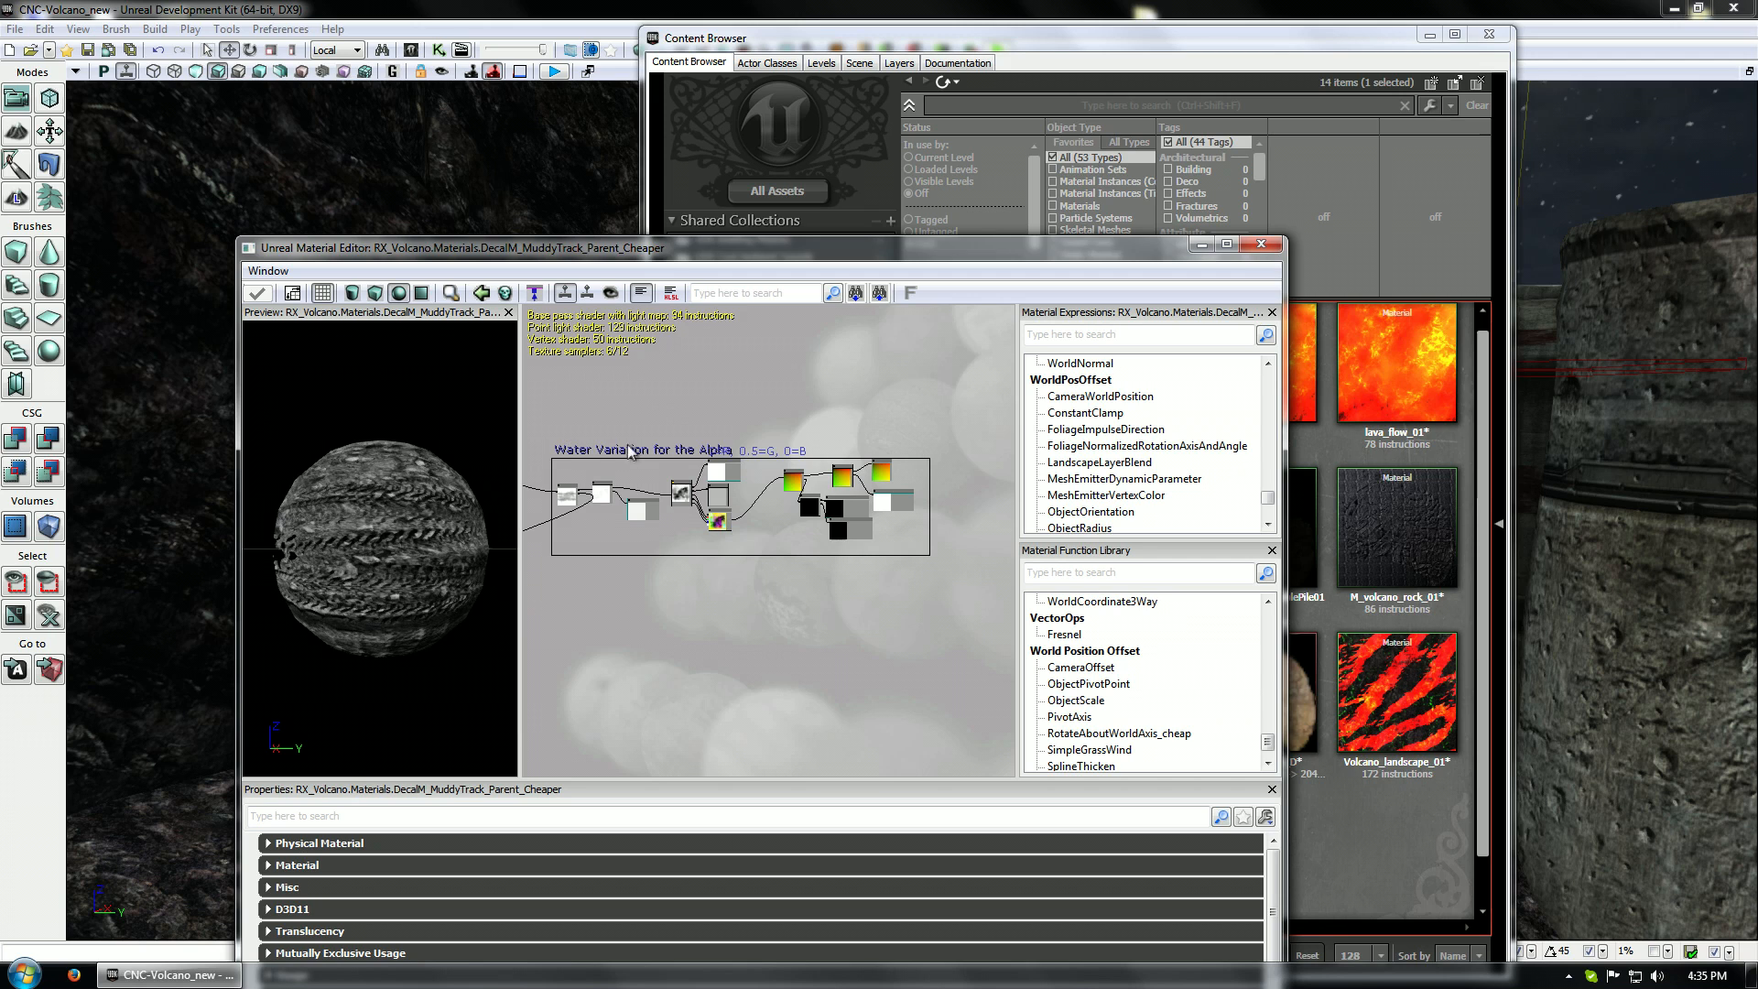
Examine the Alpha Mask between A (Ground) and B (Water) nodes and how they feed the water variation group
ctrl+alt+drag(972, 409, 963, 604)
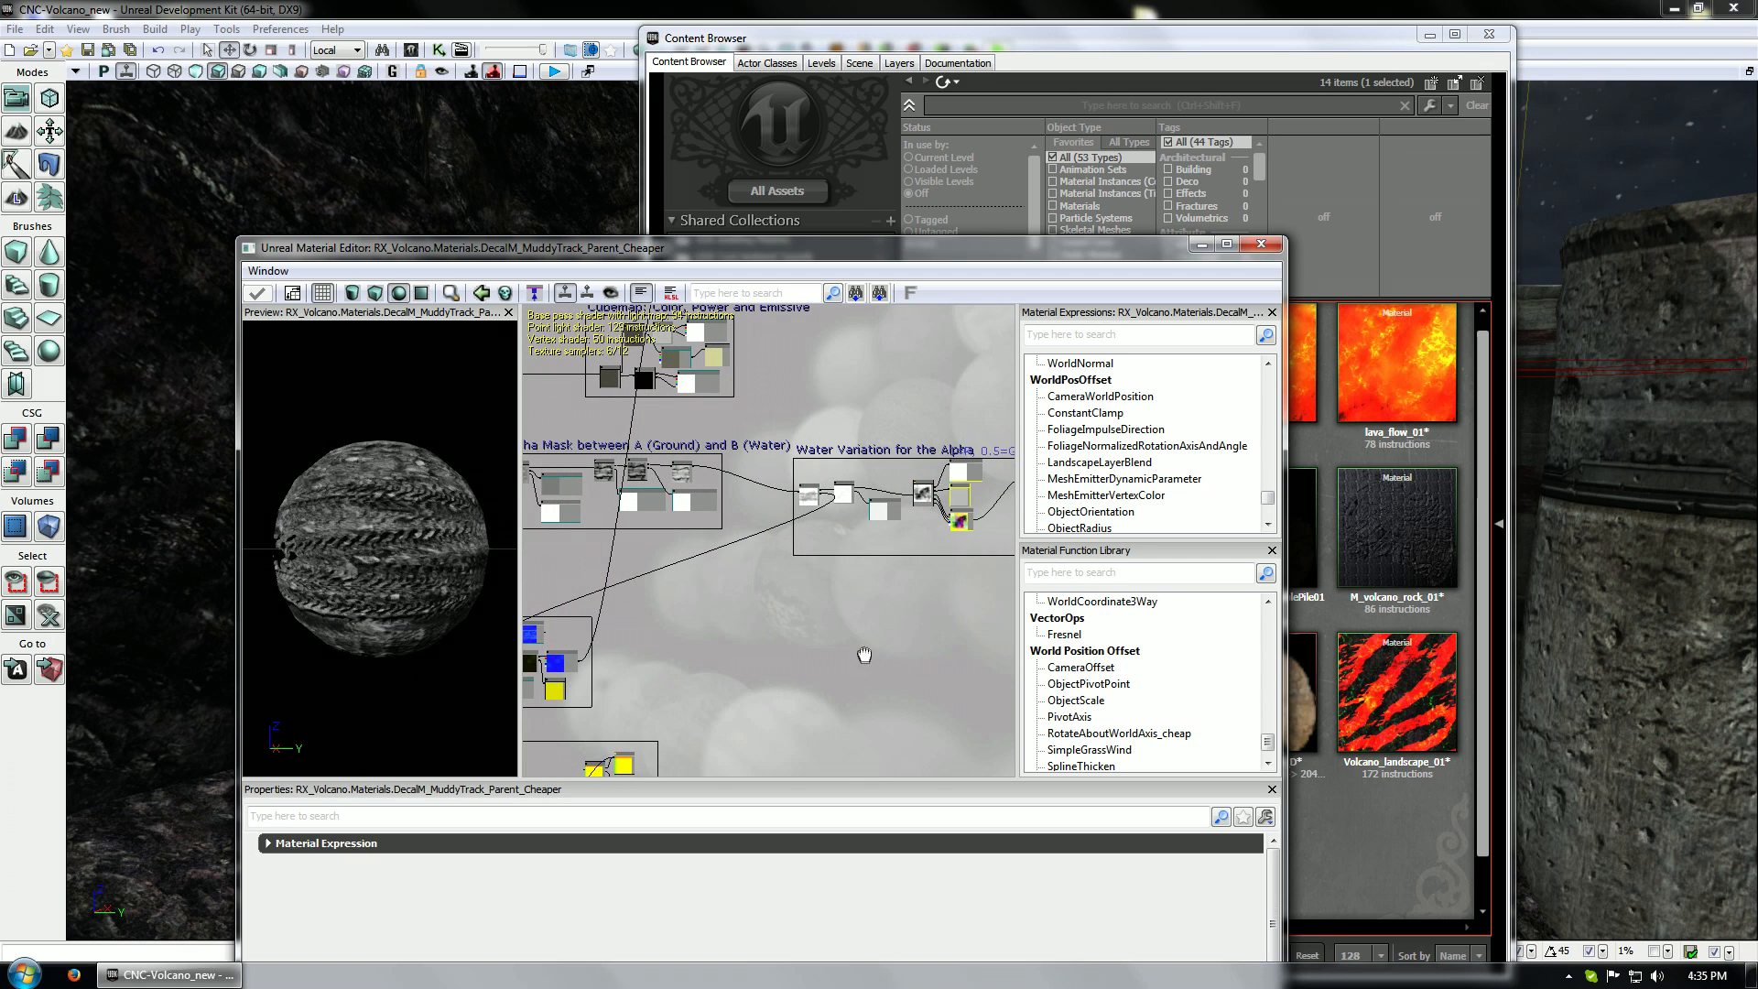
drag(863, 650, 868, 643)
click(714, 606)
drag(644, 586, 842, 584)
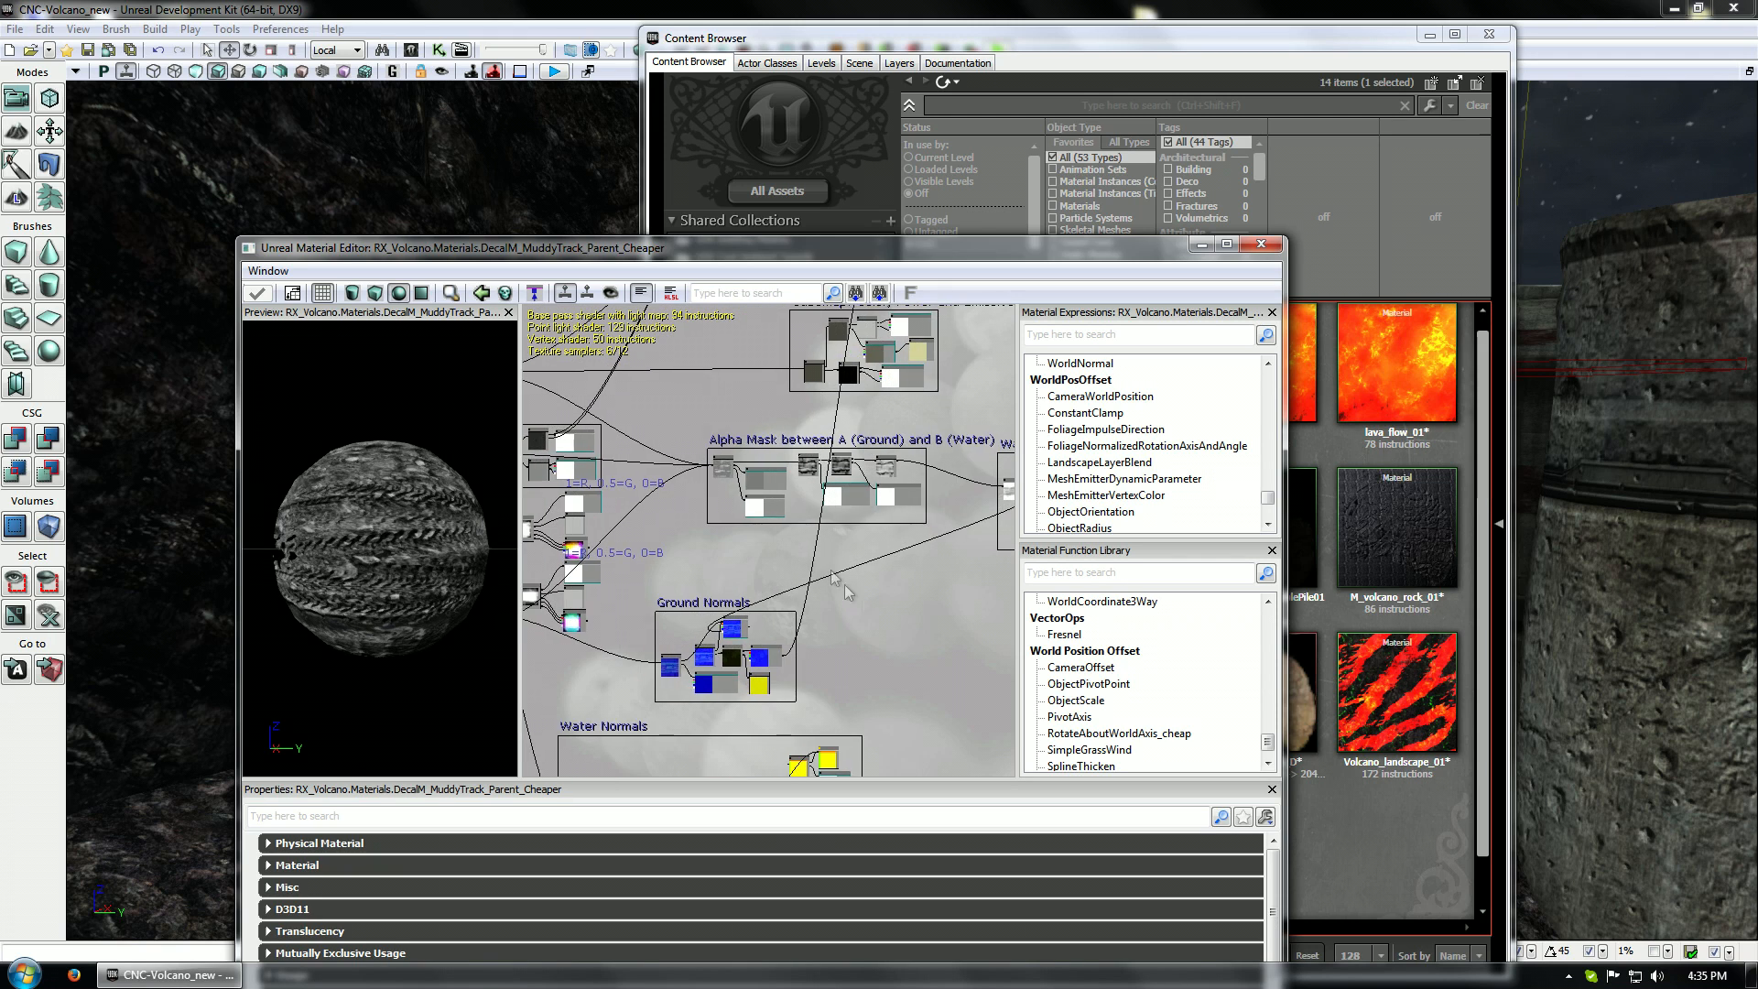
scroll(824, 505, up, 7)
drag(628, 569, 567, 653)
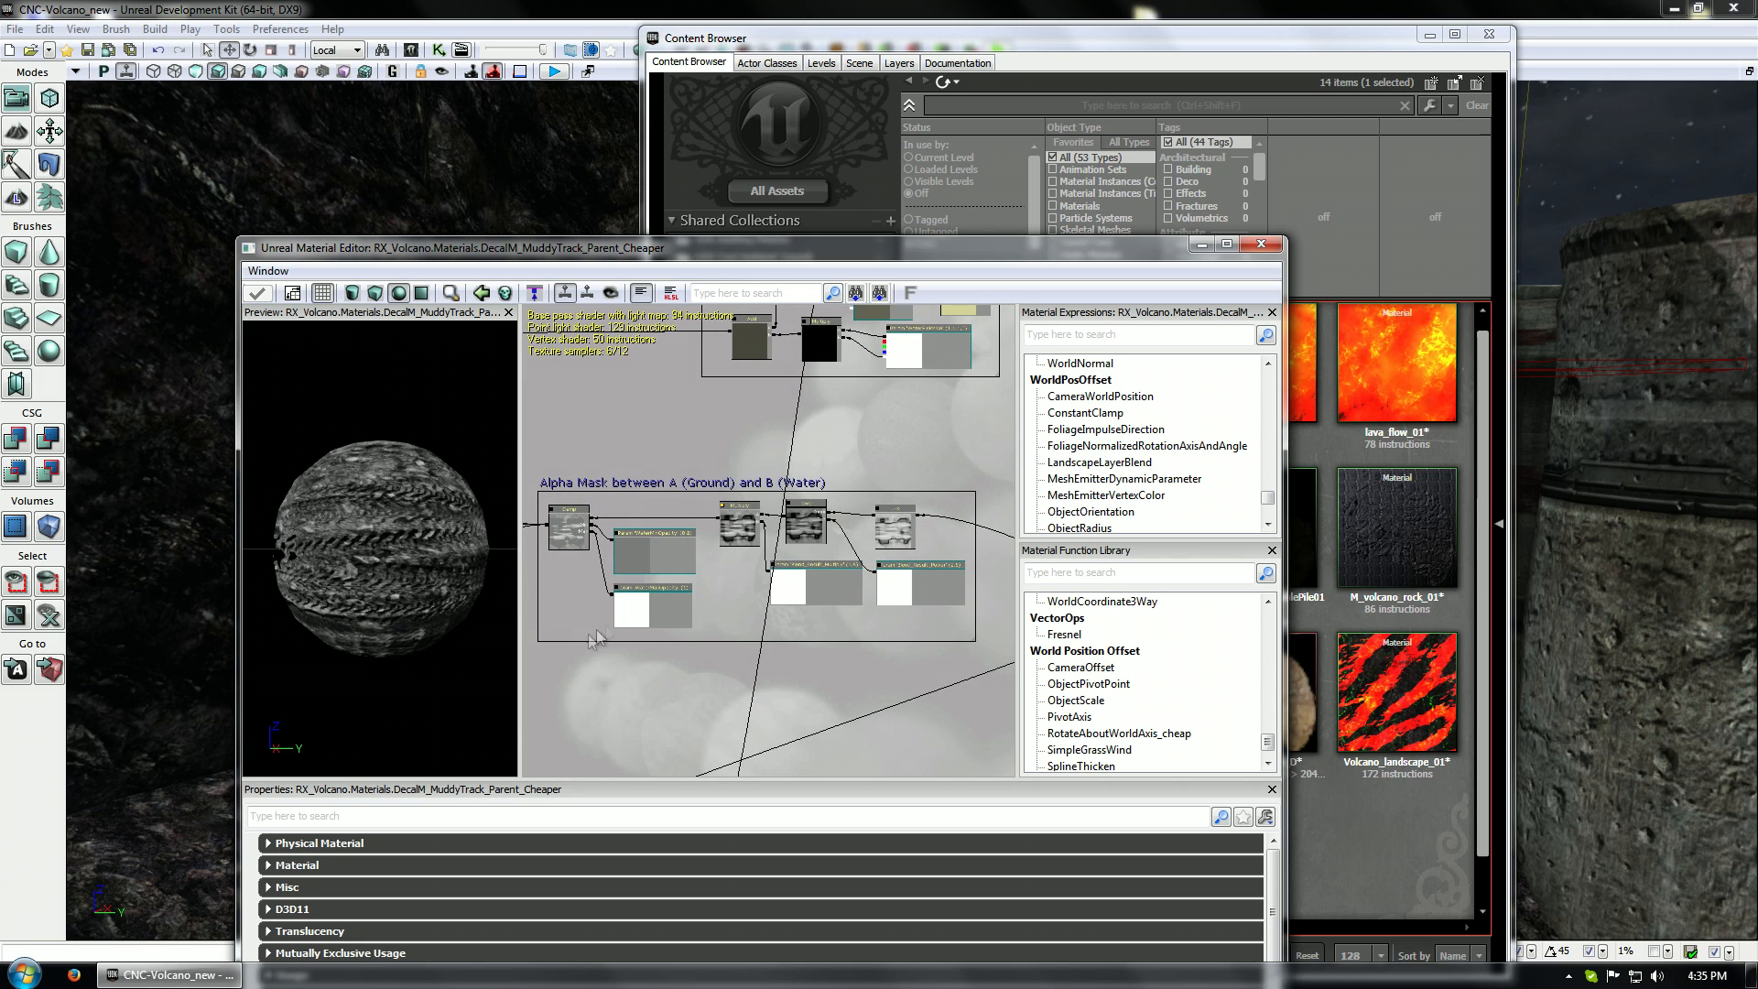
scroll(722, 559, up, 2)
drag(690, 592, 570, 580)
scroll(586, 577, down, 3)
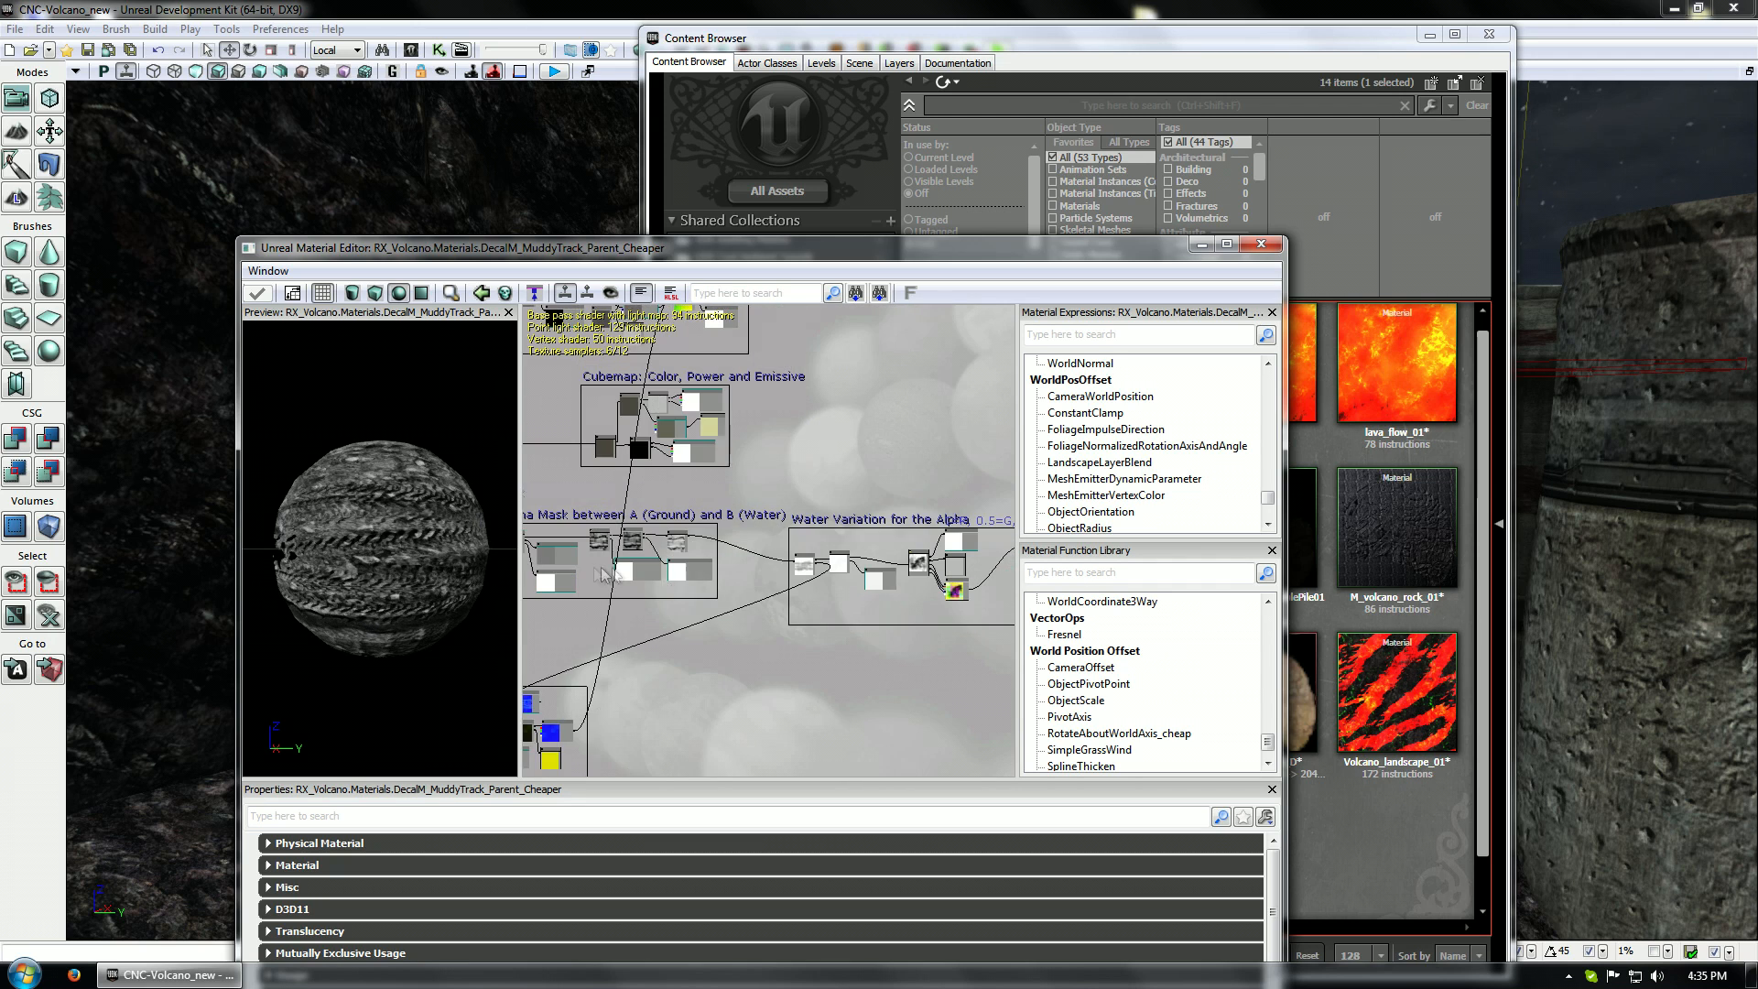
drag(835, 644, 633, 634)
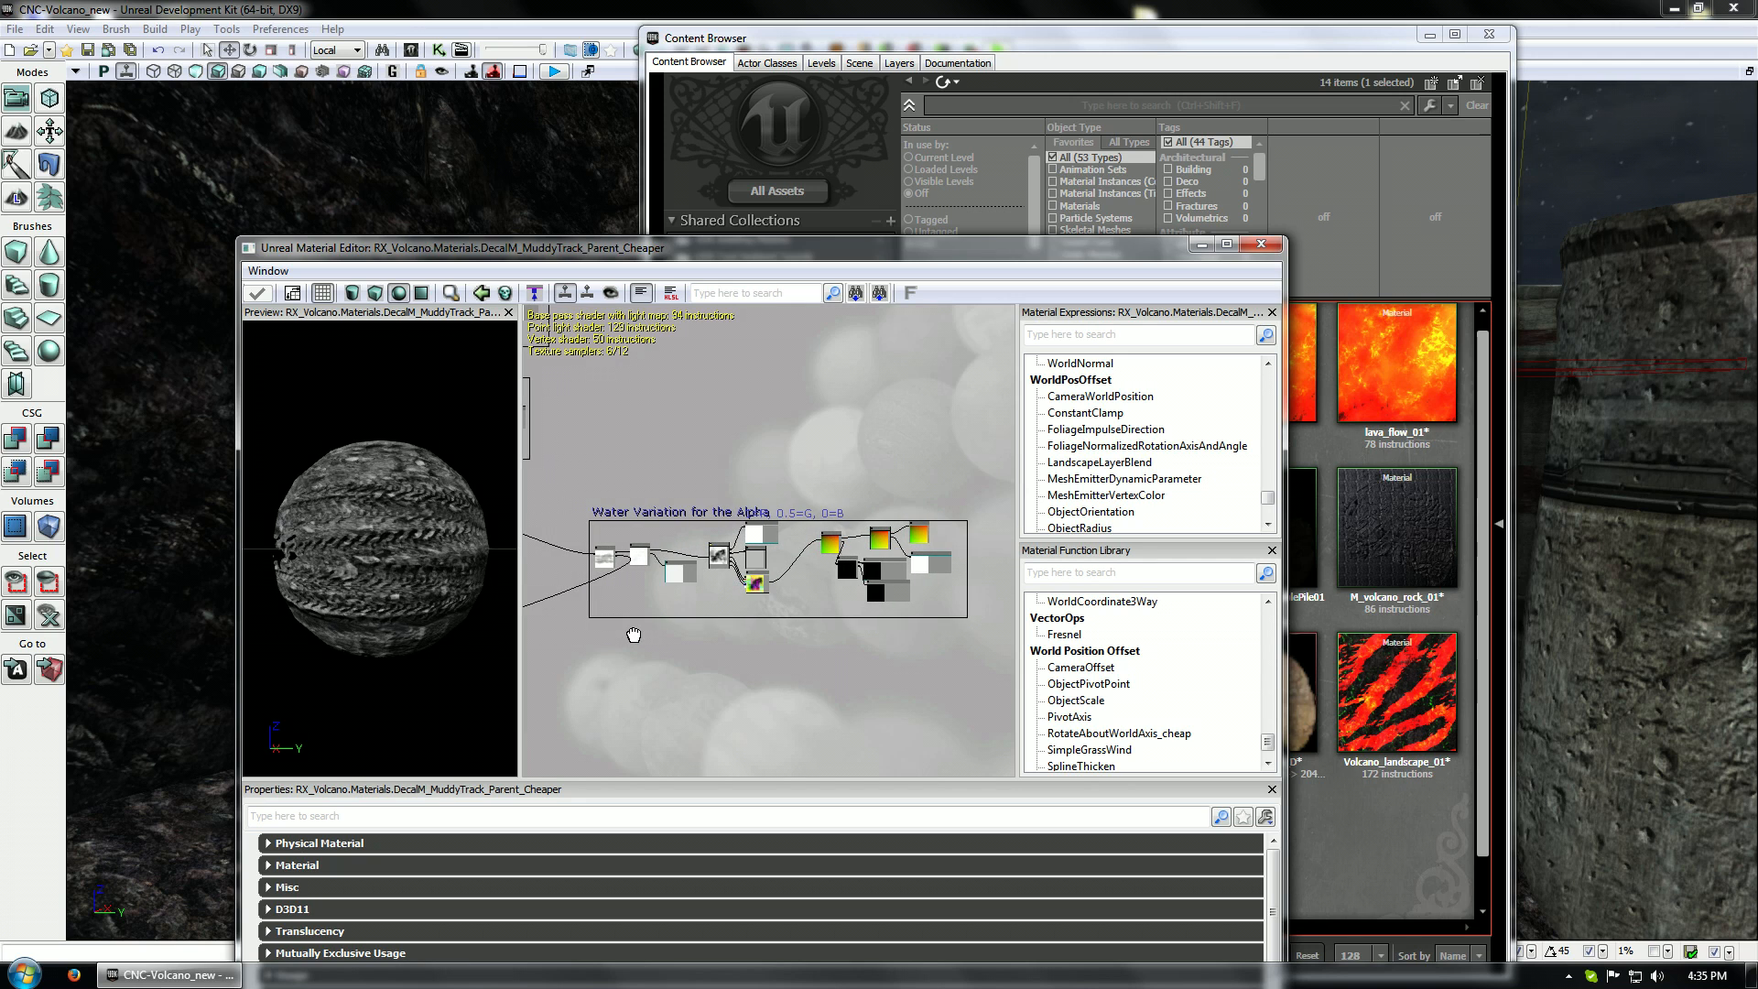
Rewire the Alpha Mask between A (Ground) and B (Water) input directly to the Ground Normals texture, bypassing the Water Variation for the Alpha group
scroll(727, 593, up, 3)
drag(890, 586, 993, 707)
scroll(706, 667, down, 2)
drag(625, 700, 861, 563)
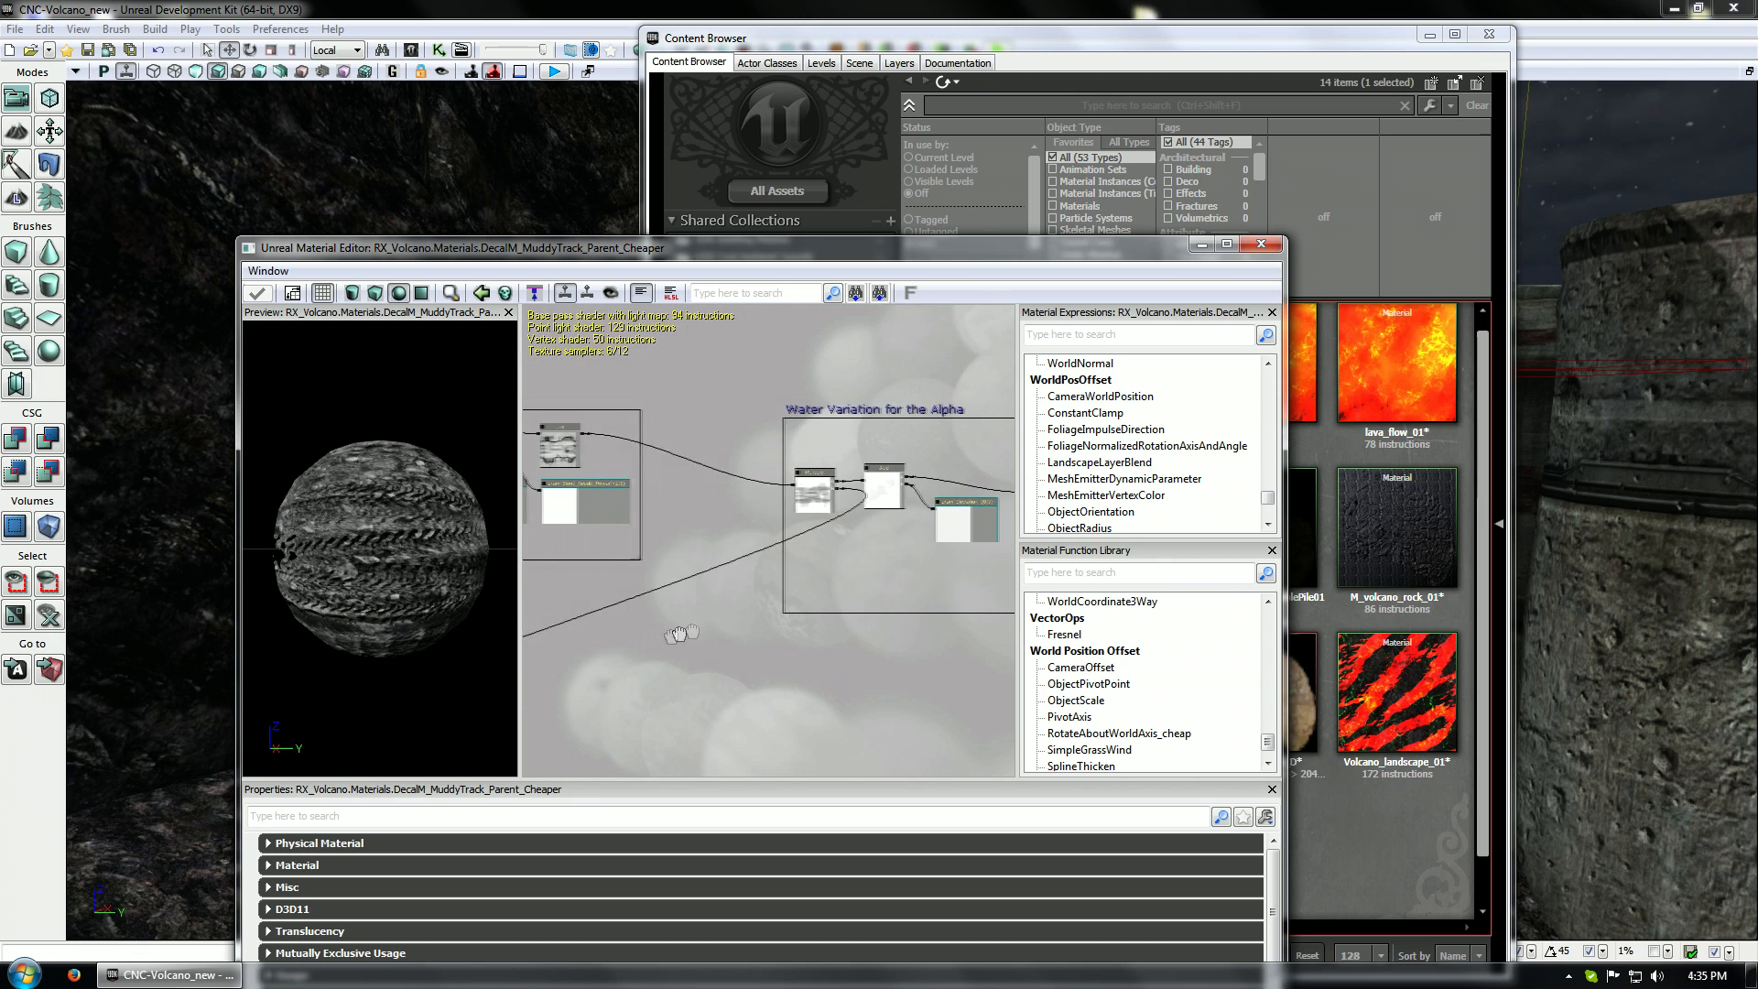
drag(681, 634, 1006, 569)
drag(564, 705, 679, 465)
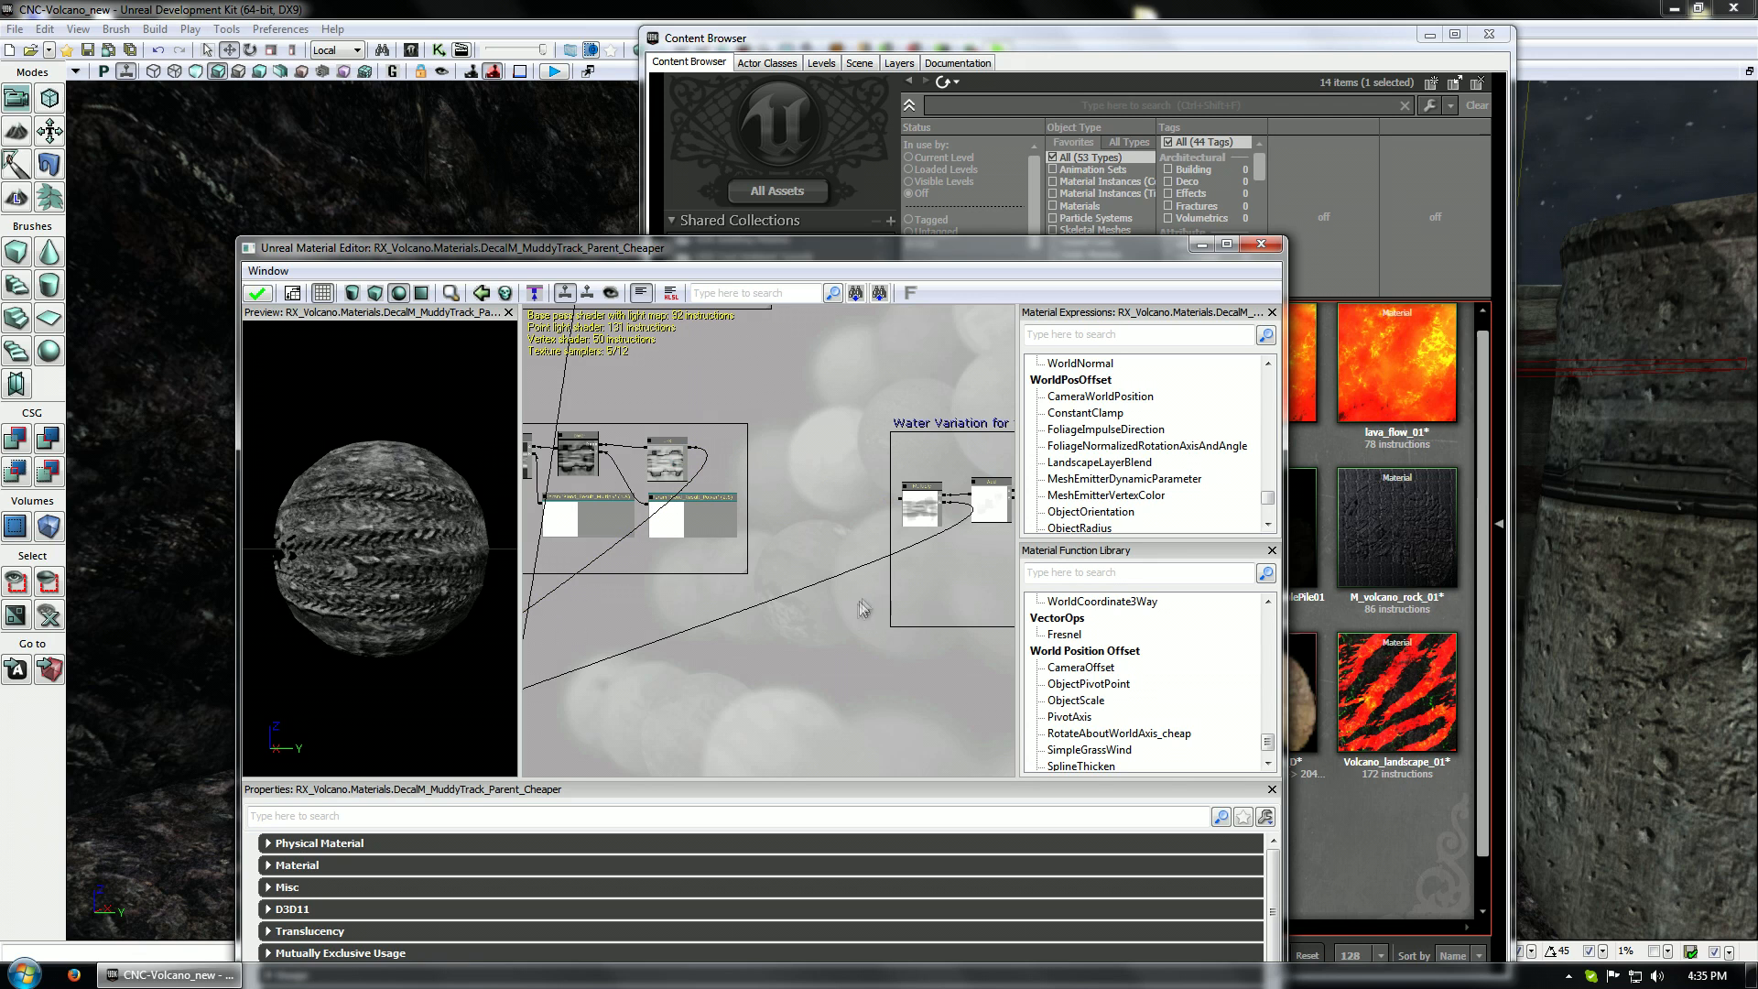
drag(870, 643, 689, 591)
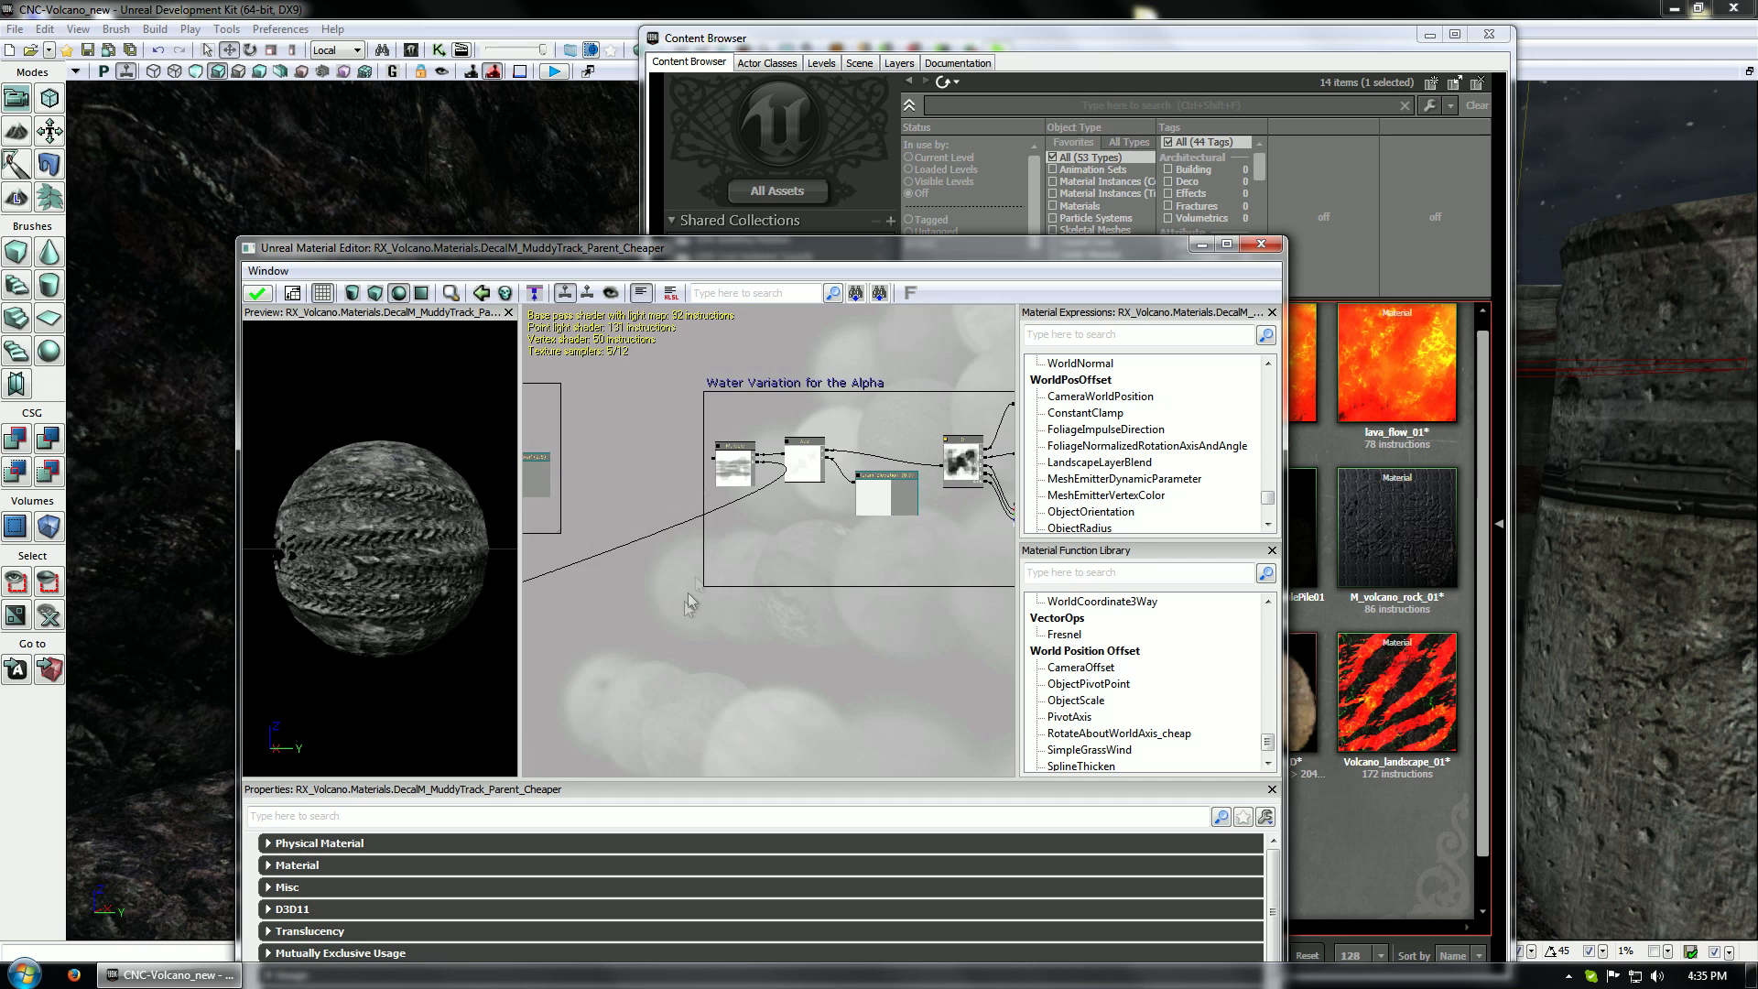
Connect the Ground Normals texture directly to the material's normal input, replacing the blended water normal link
click(733, 460)
scroll(733, 459, down, 6)
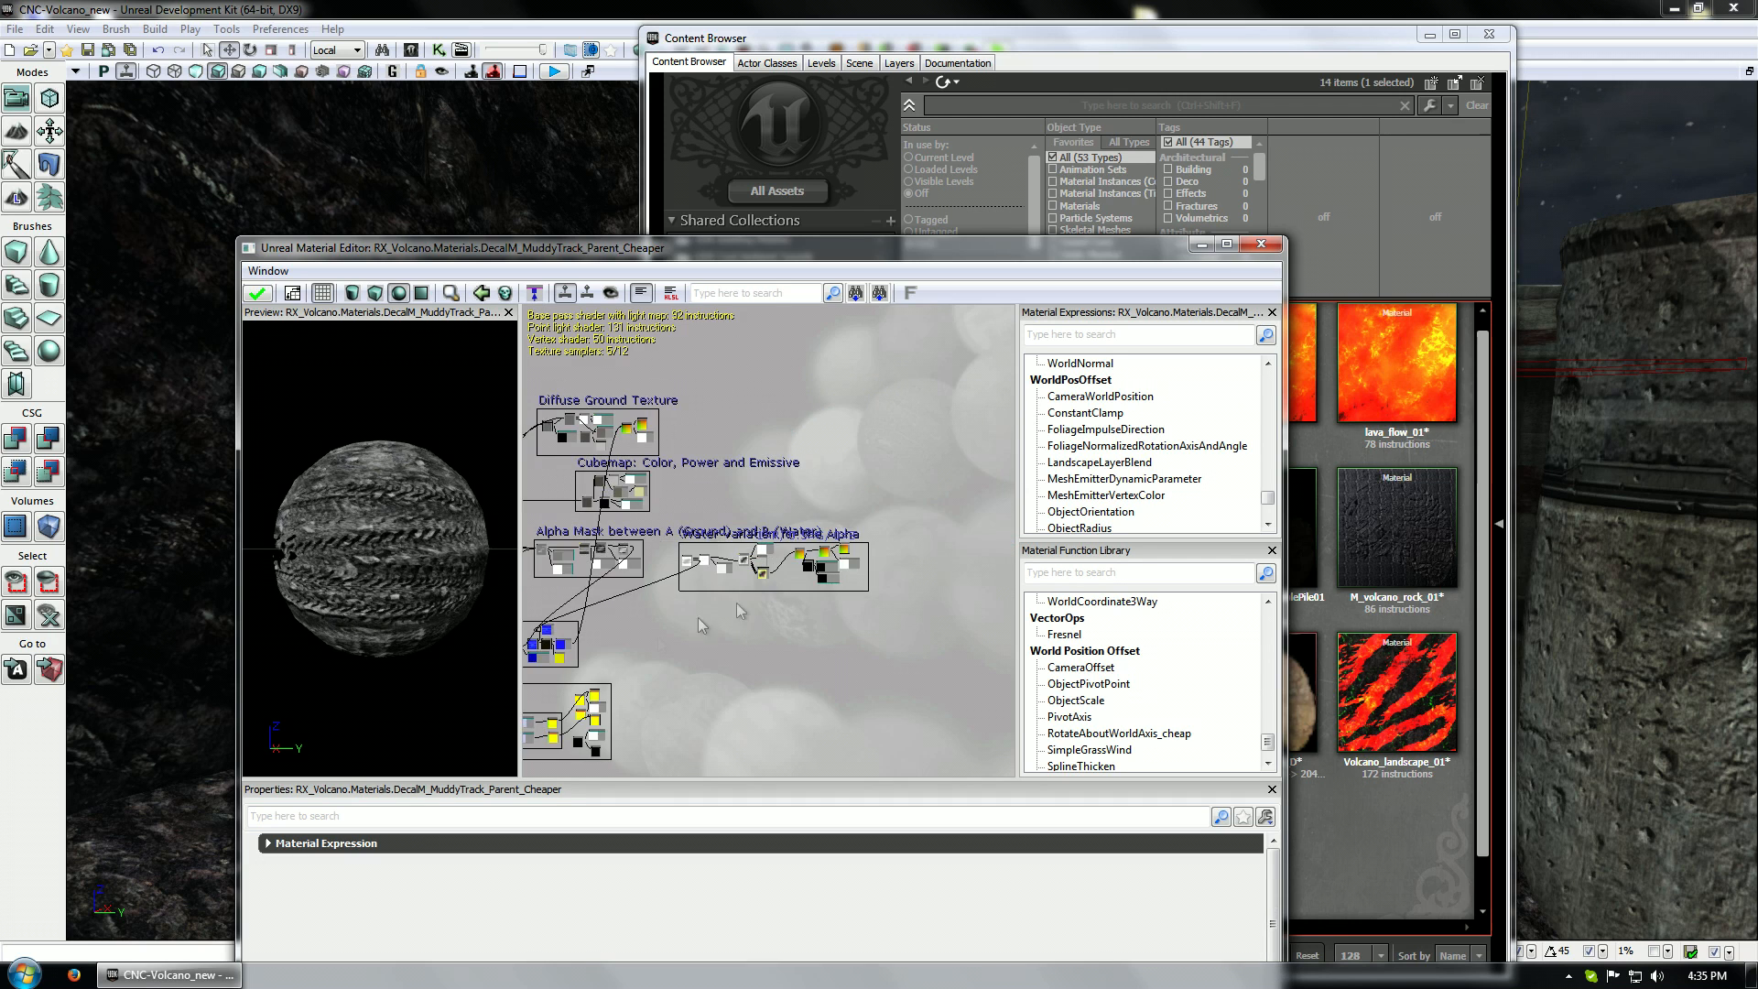
scroll(698, 619, up, 6)
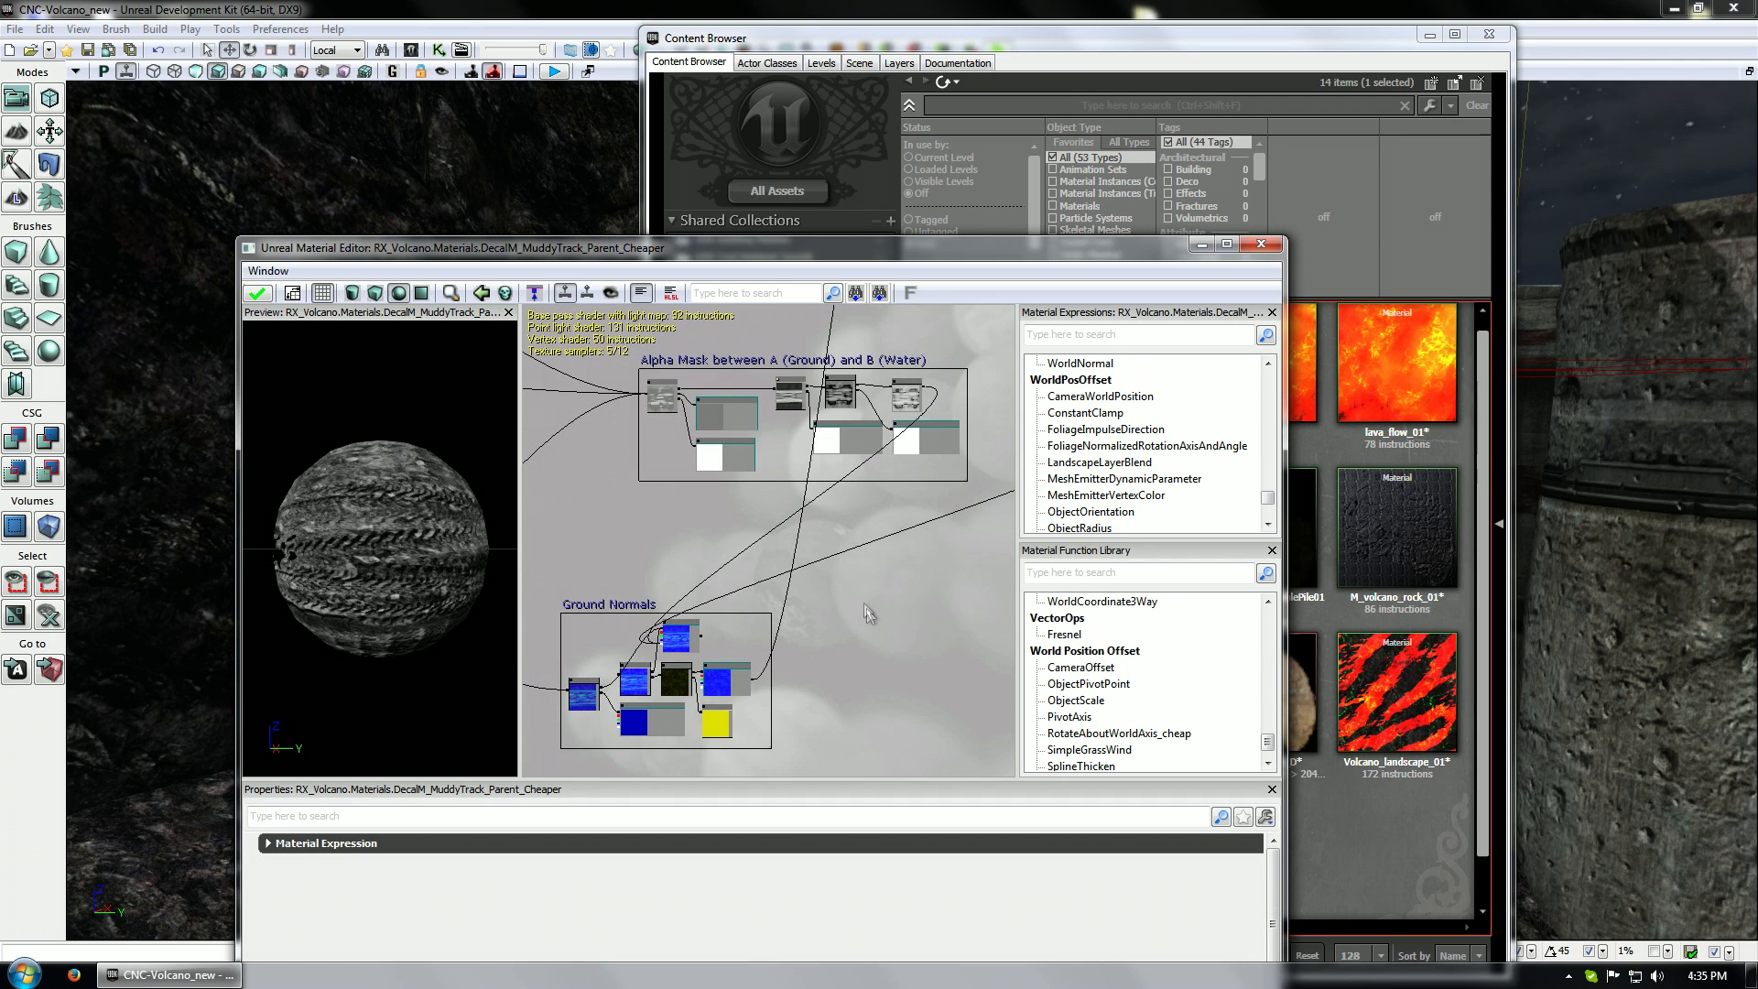
drag(648, 510, 1000, 592)
drag(763, 501, 590, 623)
drag(875, 609, 616, 522)
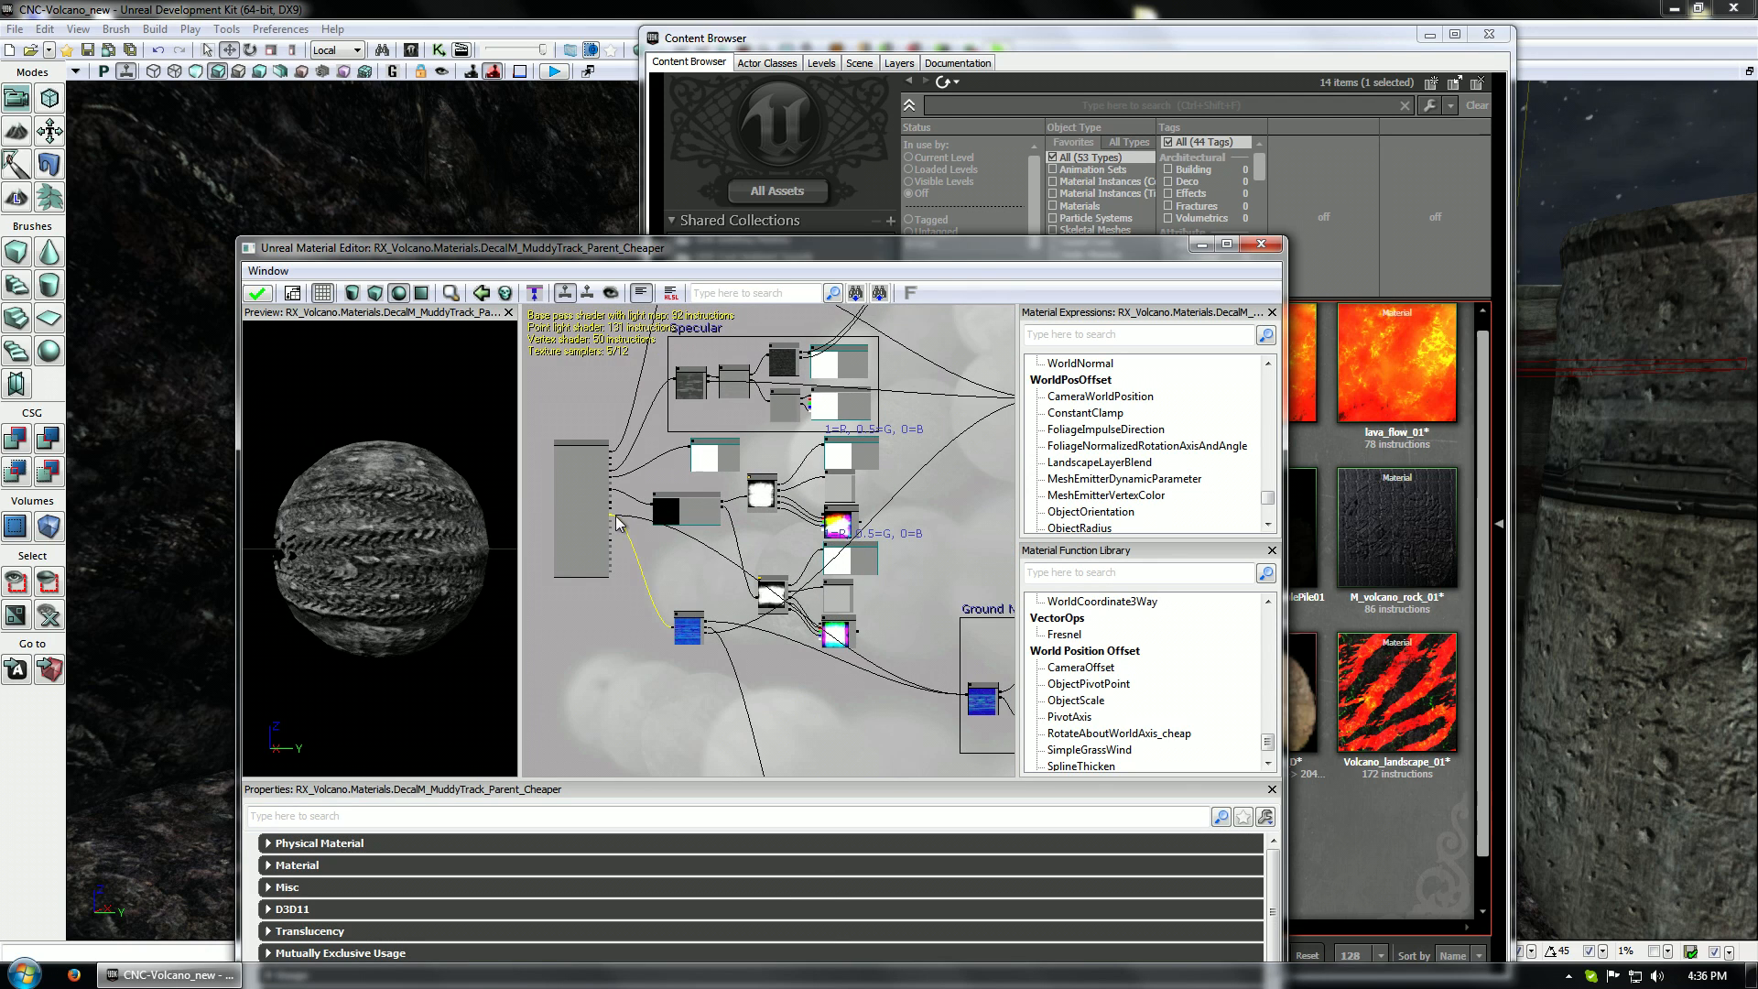
key(ctrl+z)
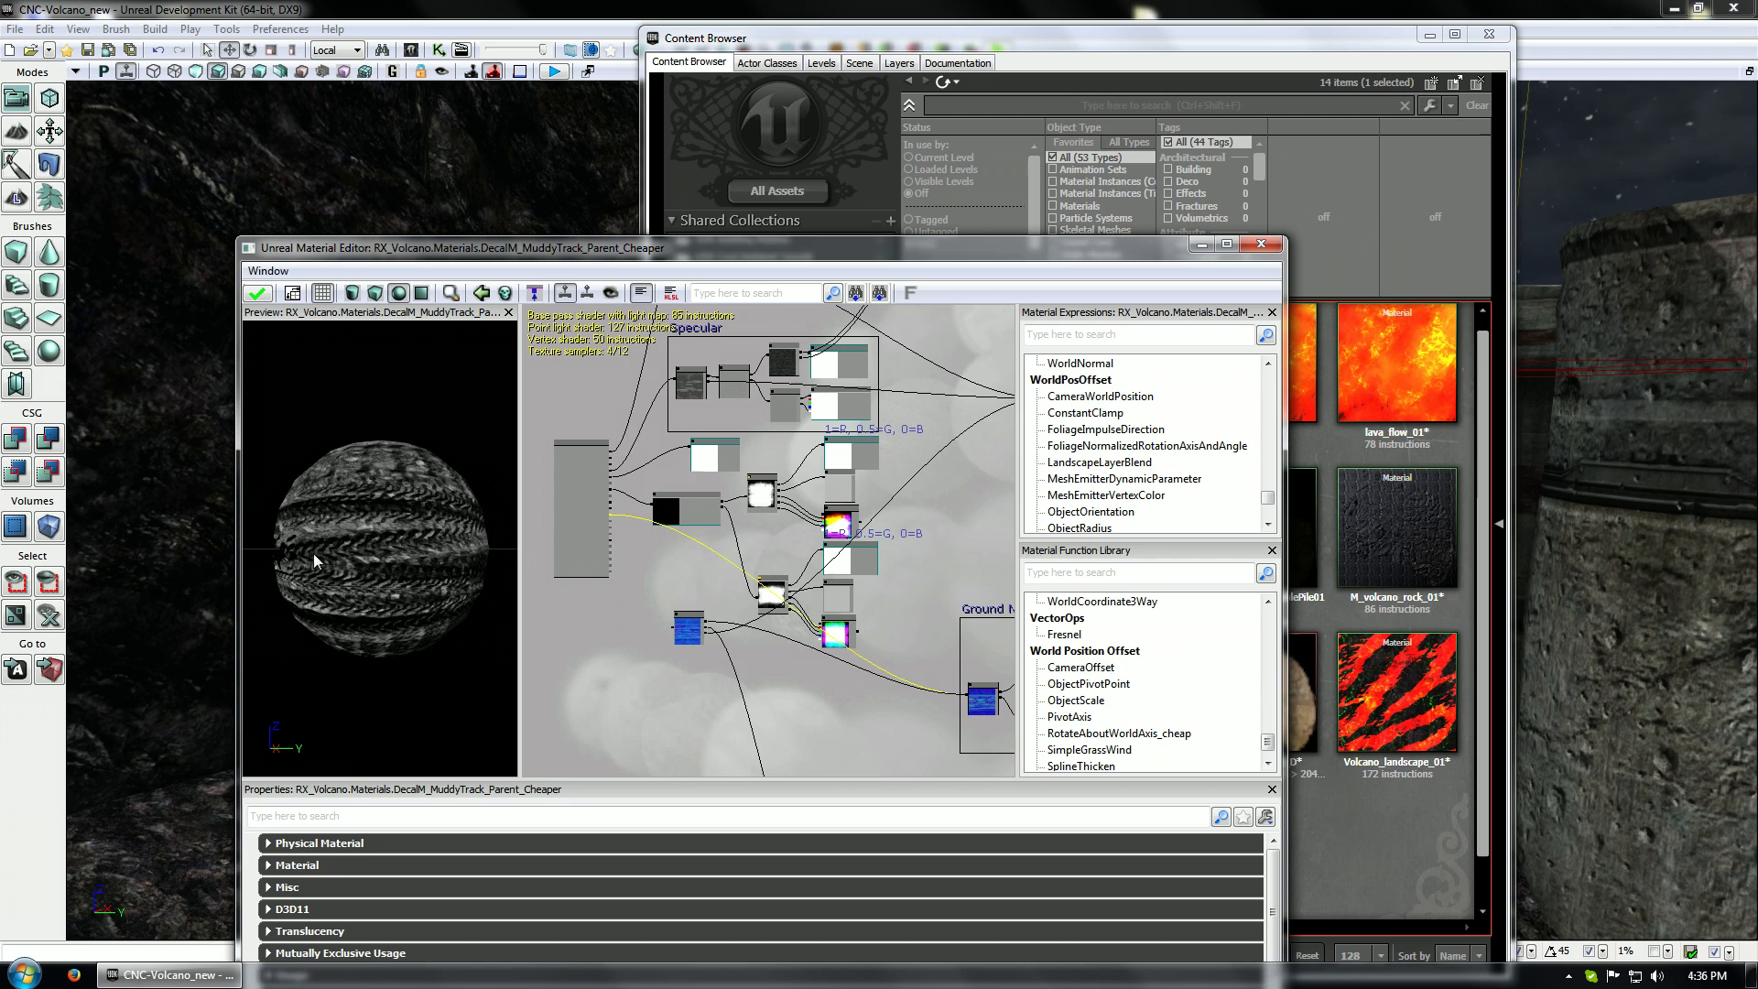
Connect the Diffuse Ground Texture group directly to the material's diffuse input, bypassing the ground and water blend node
drag(683, 644, 631, 644)
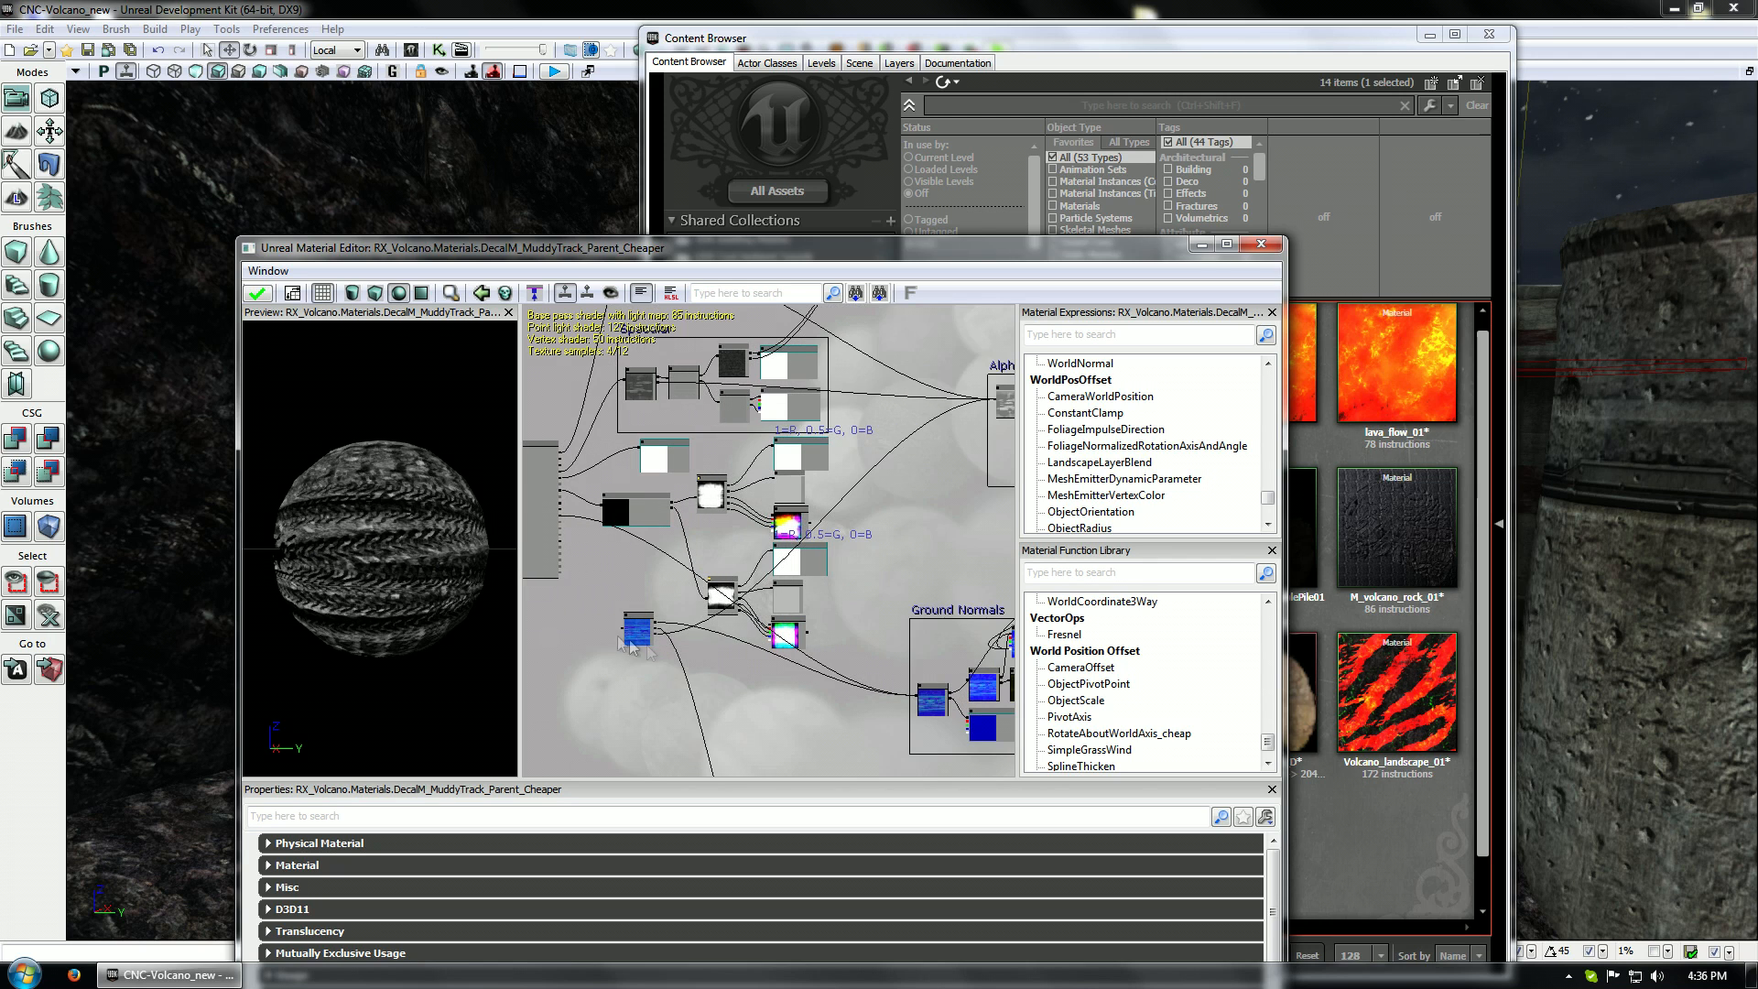
drag(925, 488, 831, 813)
drag(858, 541, 972, 416)
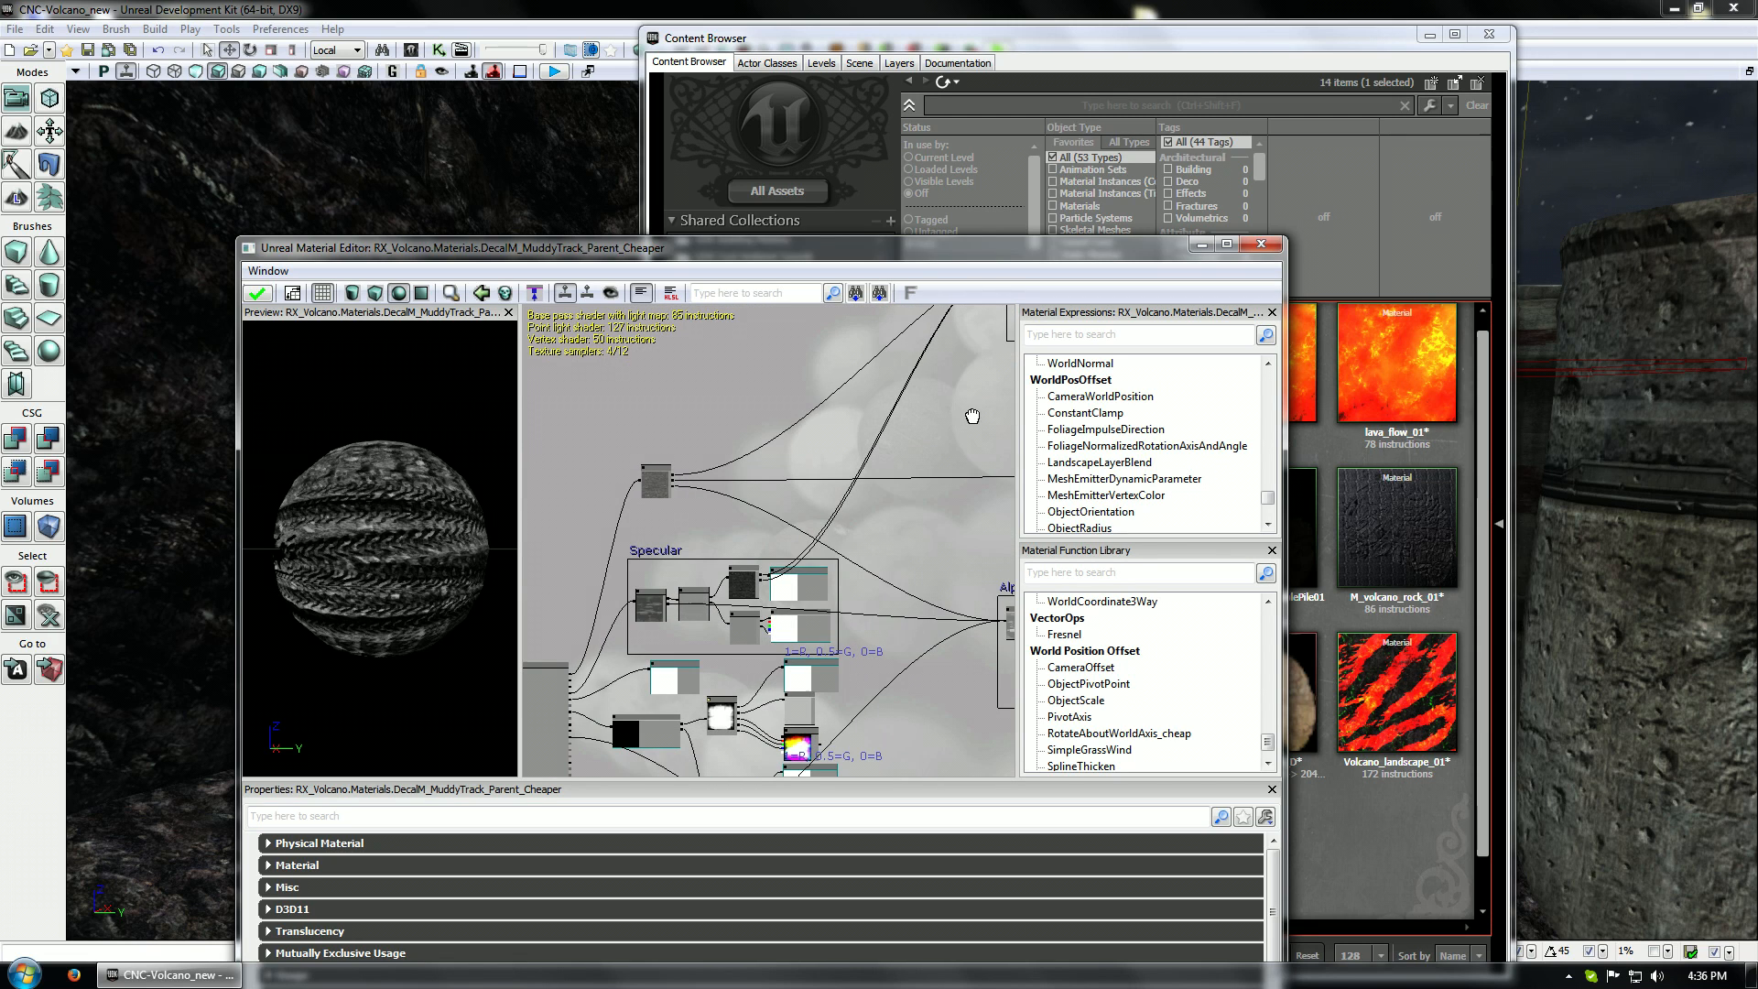
drag(861, 601, 995, 588)
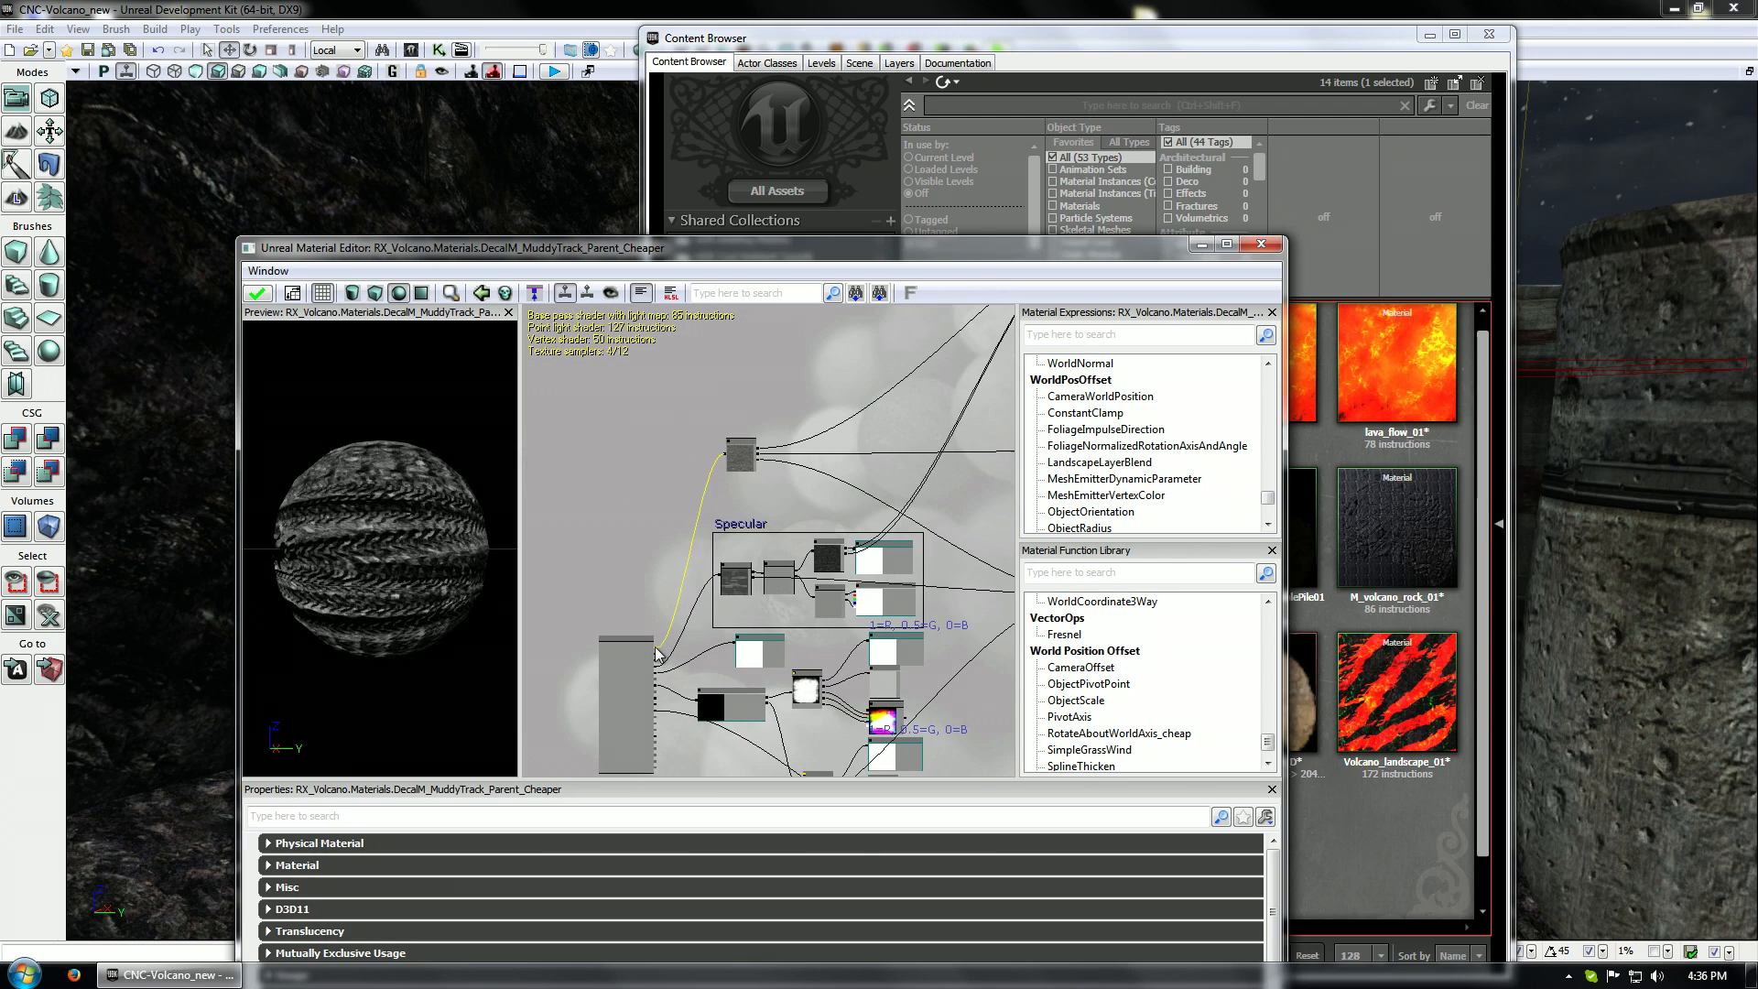
drag(851, 385, 655, 642)
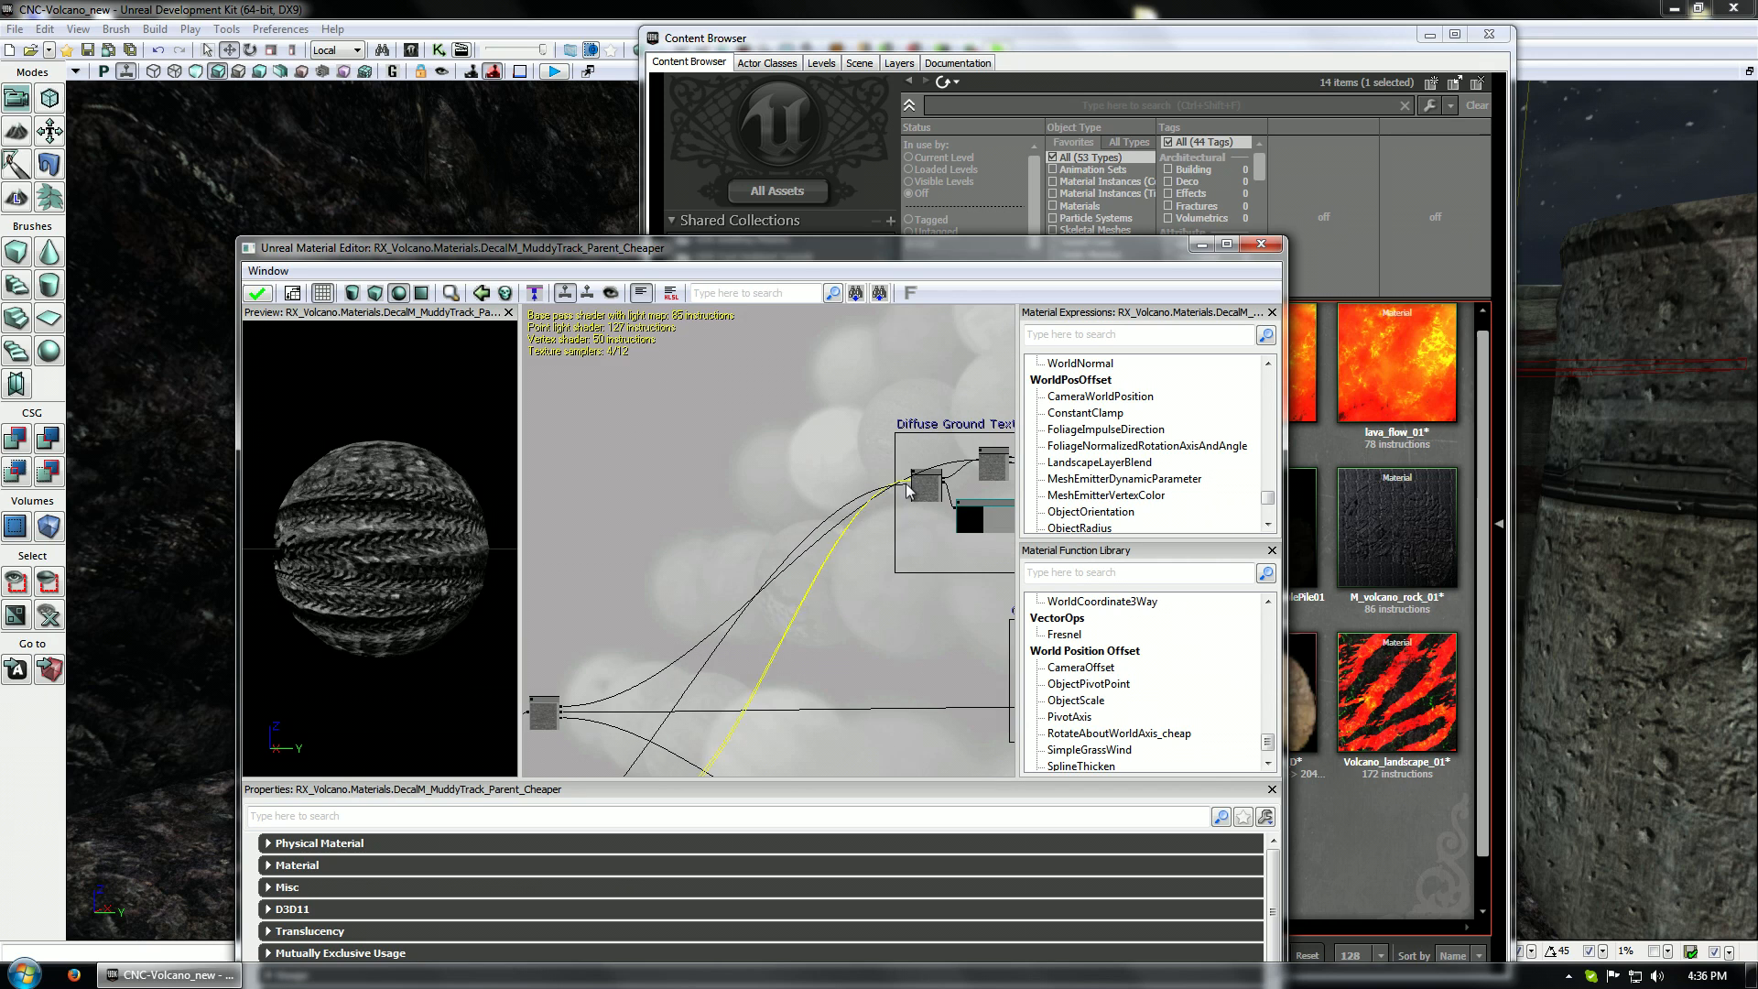
mouse_move(905, 484)
mouse_down()
mouse_move(717, 685)
mouse_move(897, 434)
mouse_move(595, 707)
mouse_move(744, 646)
mouse_move(828, 569)
mouse_move(817, 612)
mouse_move(962, 538)
mouse_move(897, 462)
mouse_up()
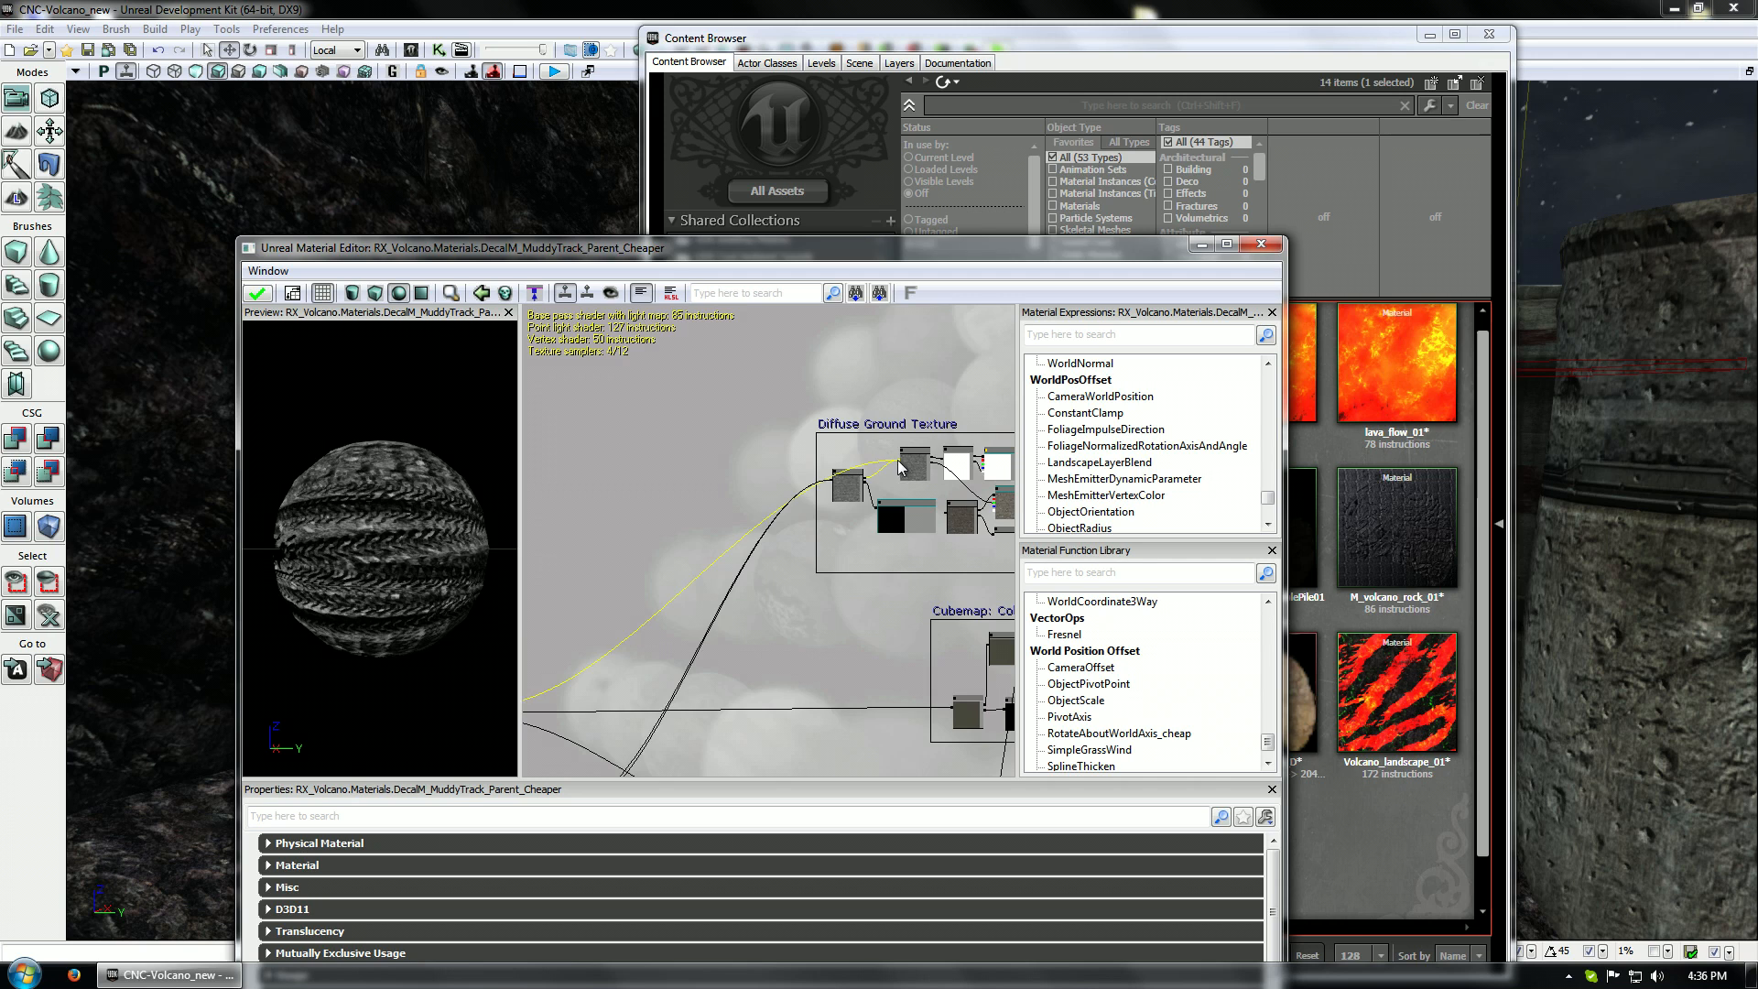
drag(897, 463, 549, 764)
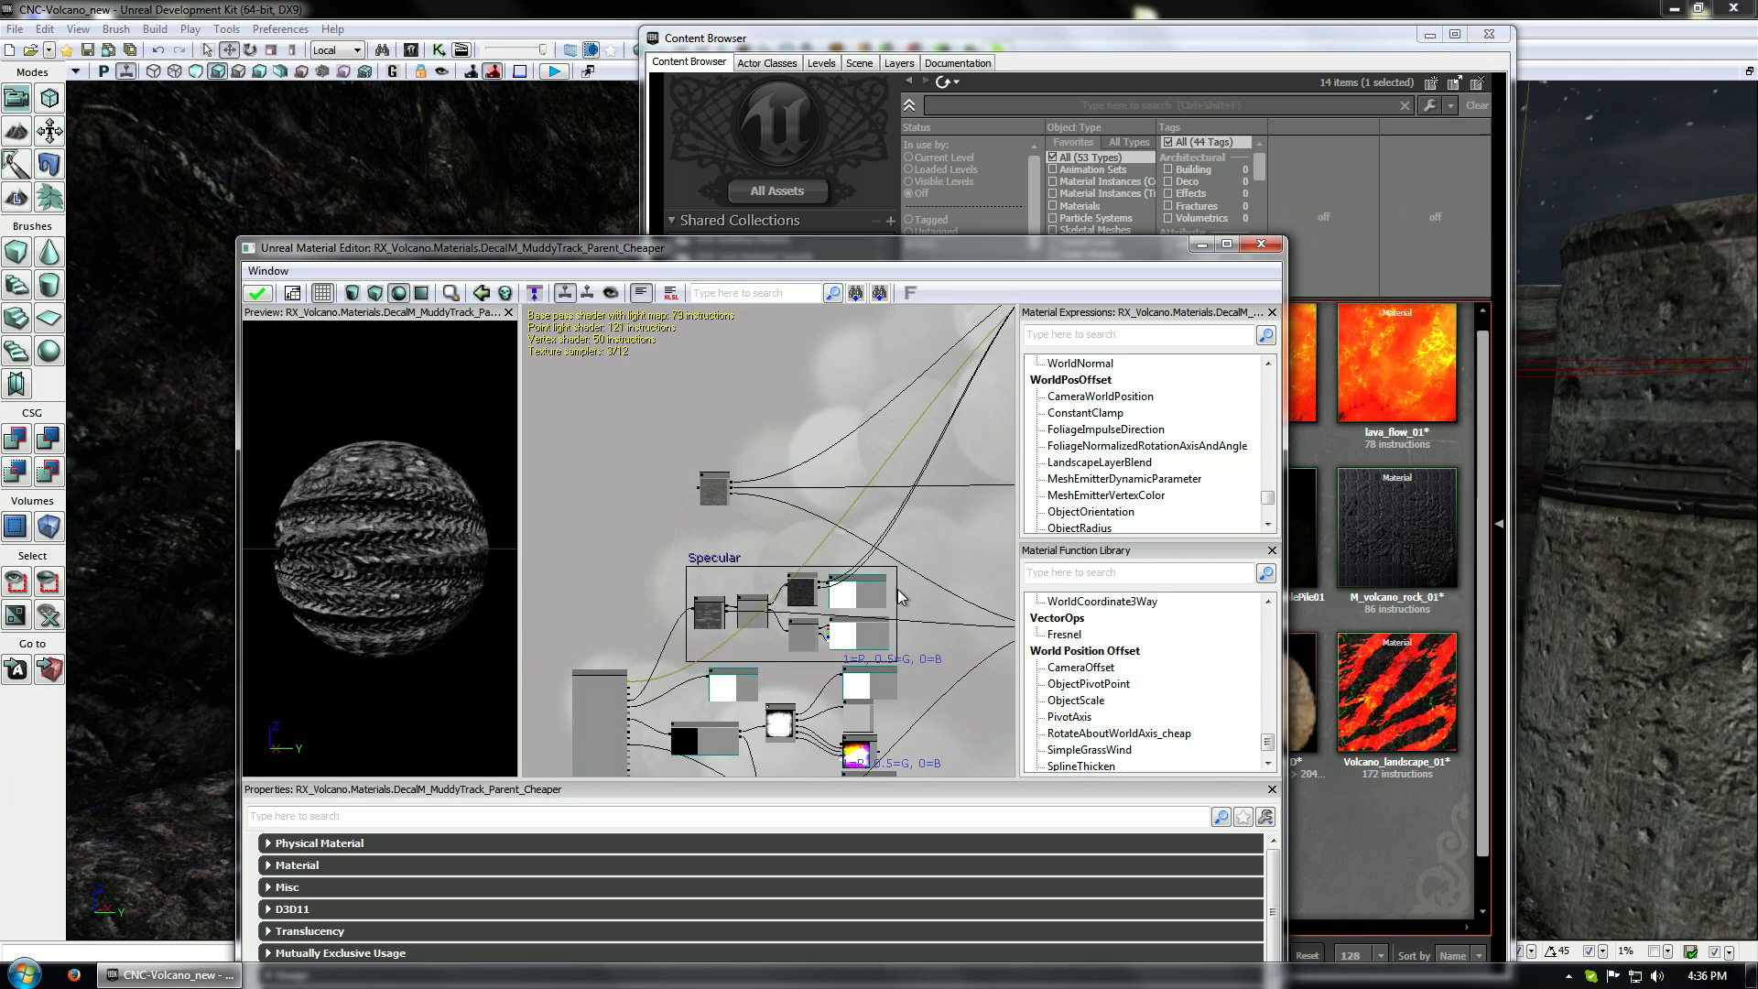
Clean up the unused expressions in the material and delete the empty Water Variation for the Alpha comment box
drag(324, 540, 389, 554)
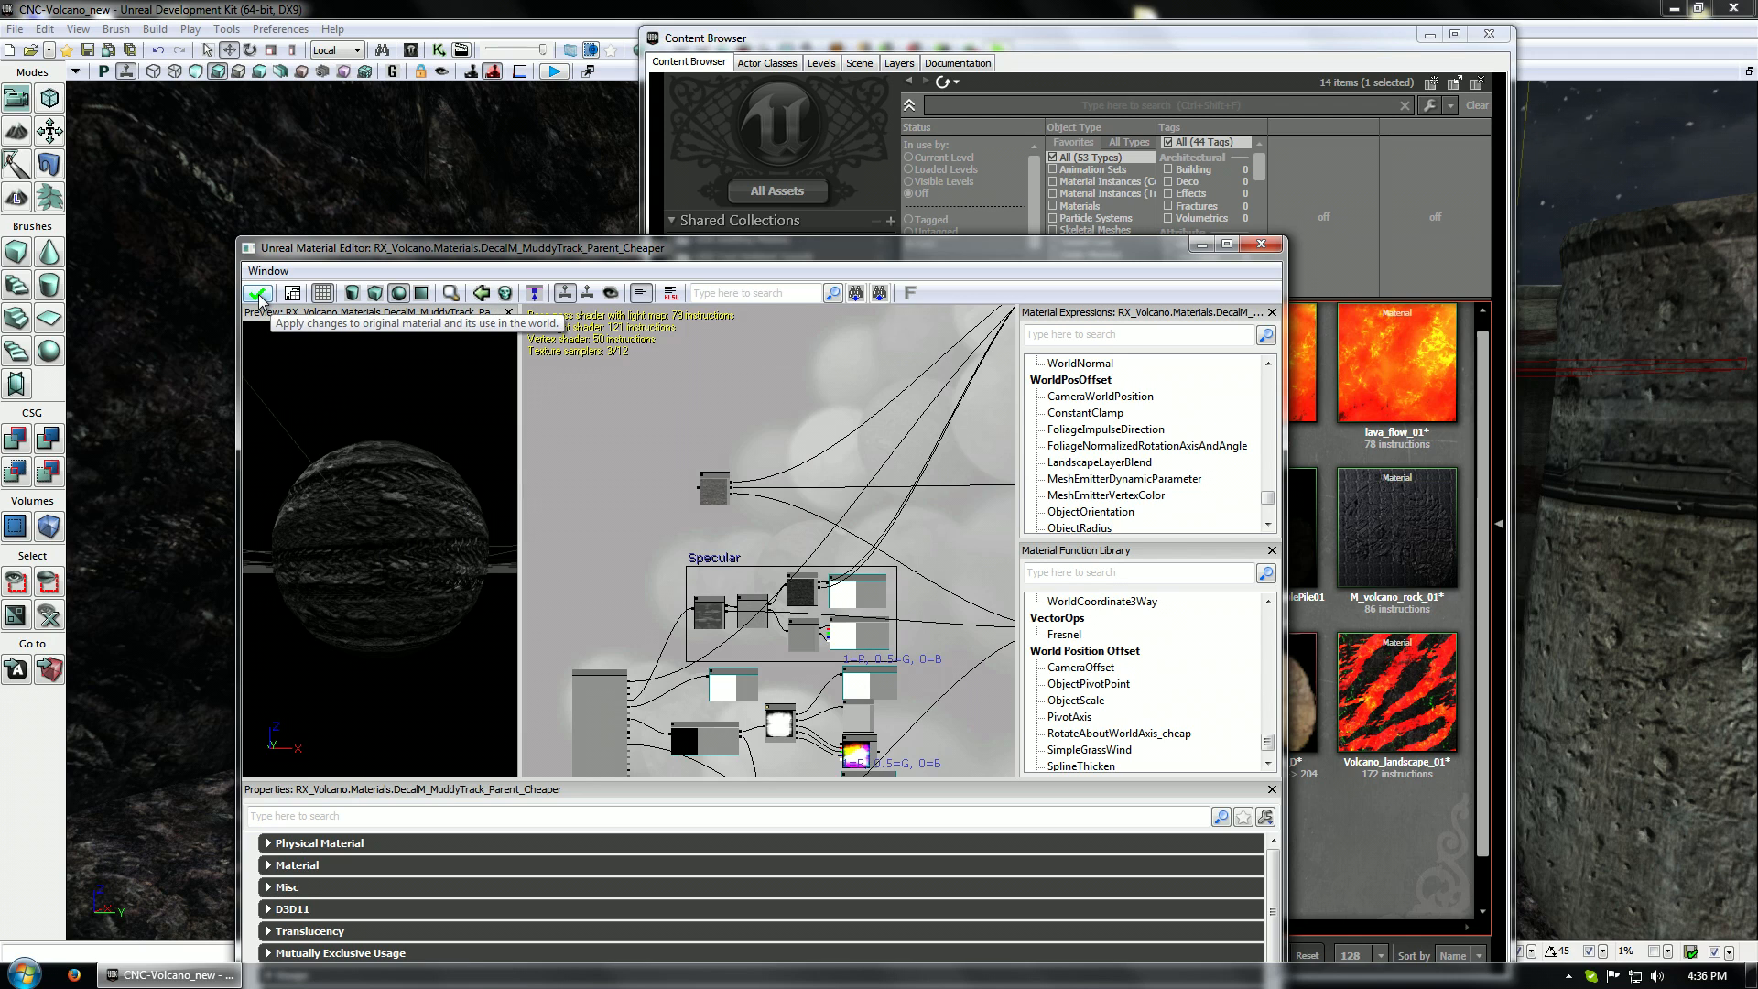
click(504, 294)
drag(714, 498, 755, 492)
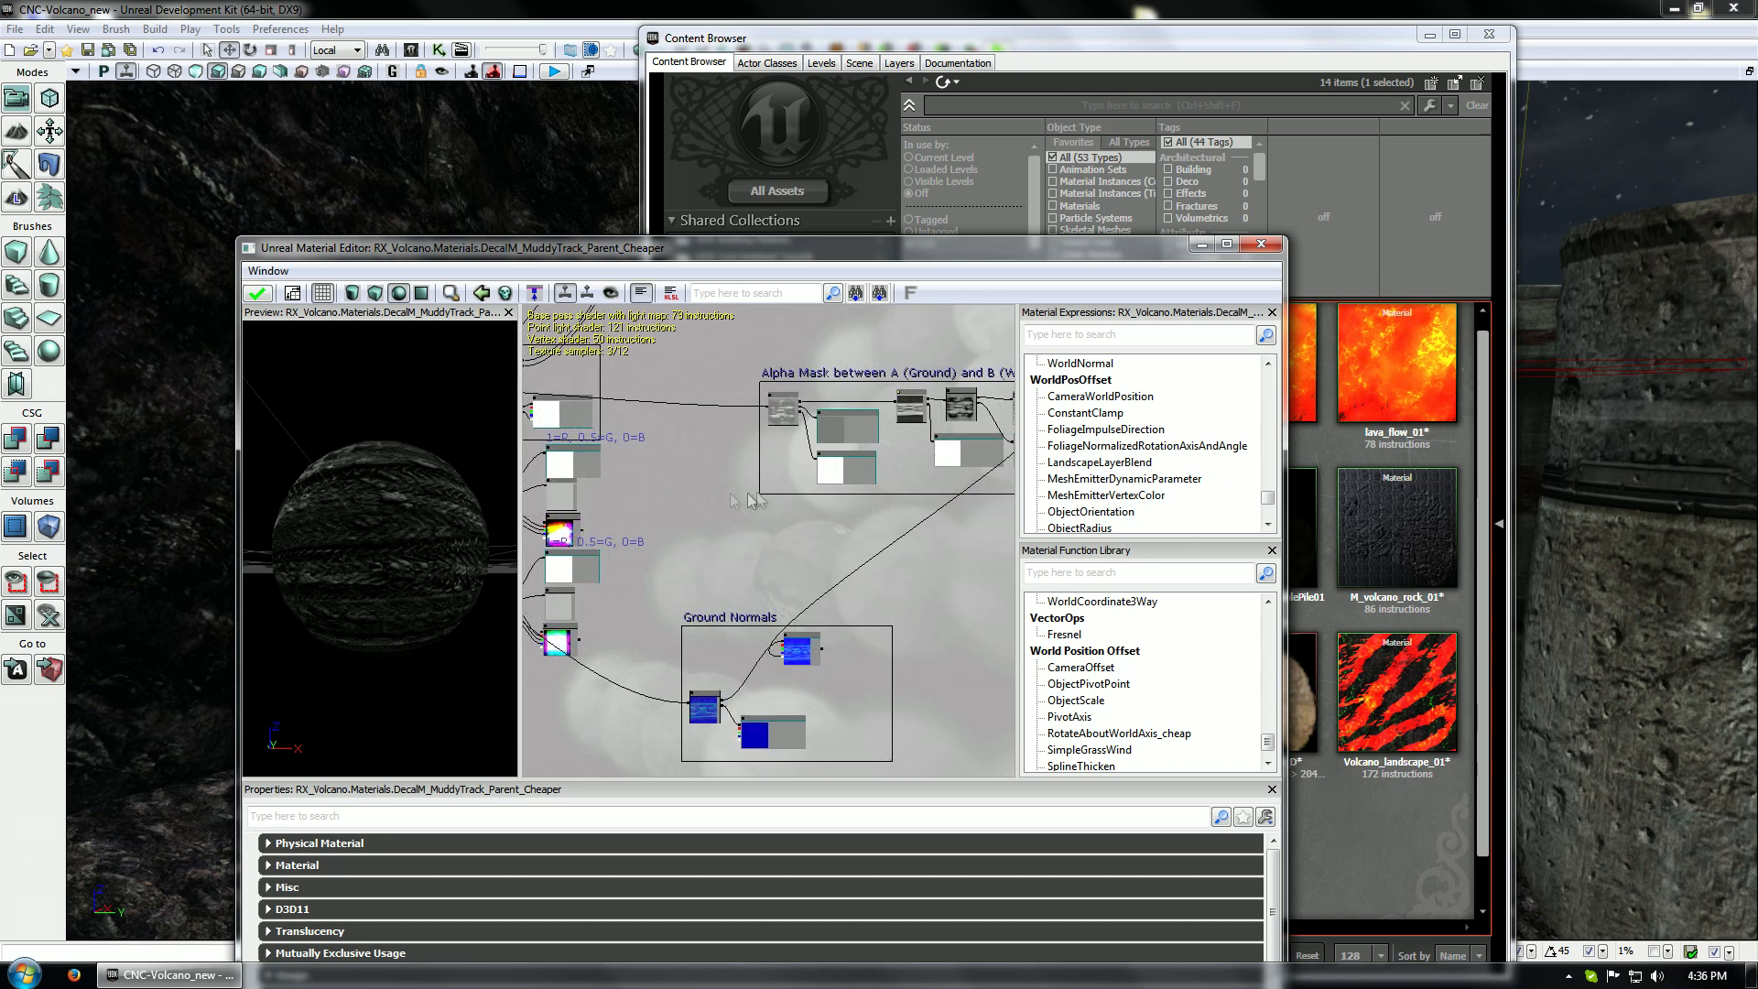
scroll(755, 493, down, 2)
drag(914, 575, 750, 597)
click(827, 474)
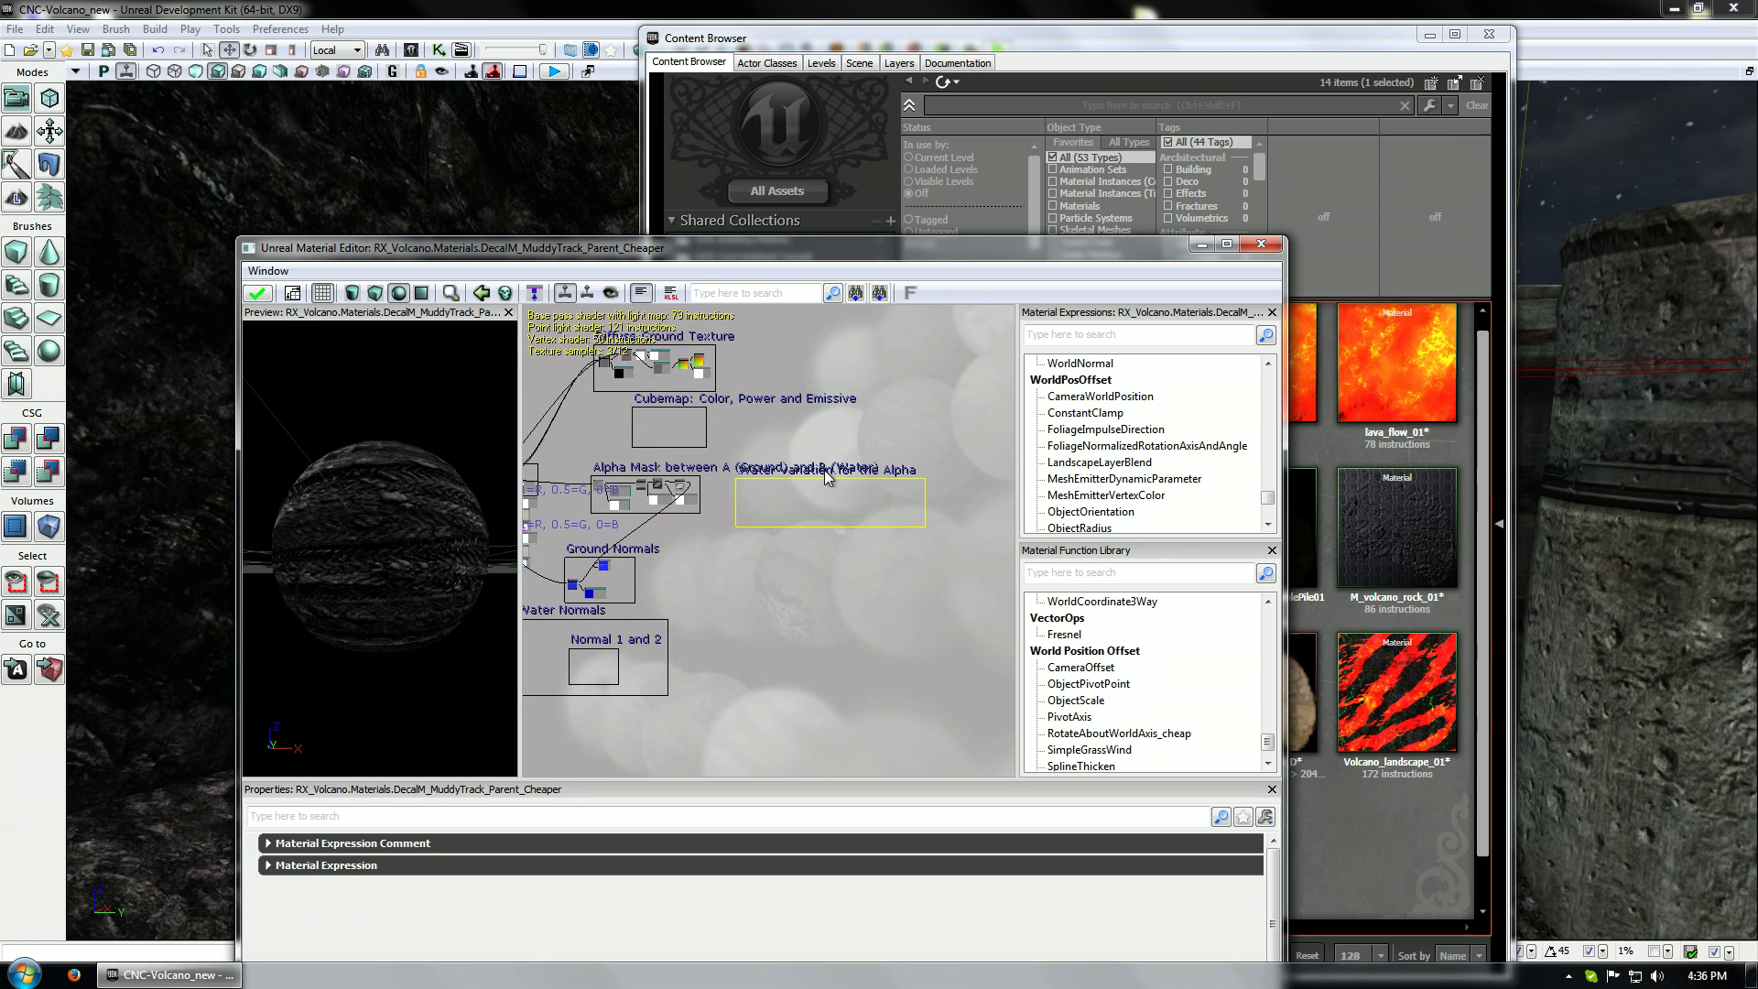
key(Delete)
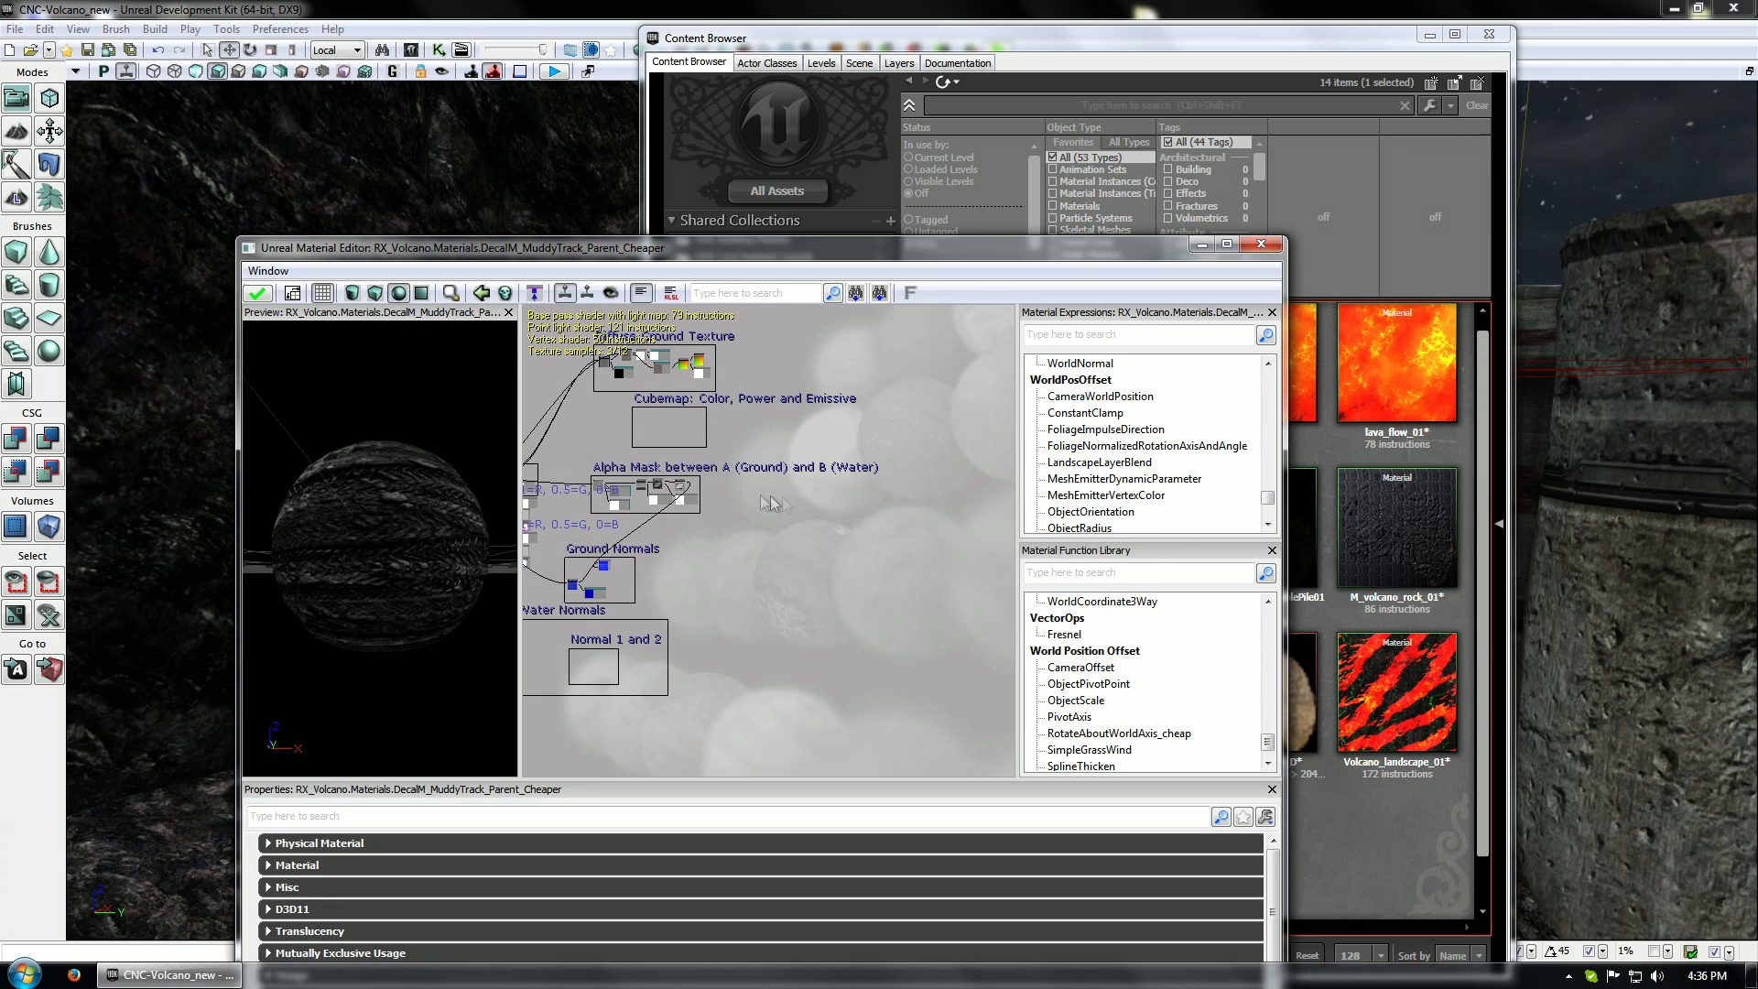
Delete the empty Water Normals comment box and the Normal 1 and 2 comment box inside it
click(756, 471)
drag(553, 610, 661, 505)
click(660, 506)
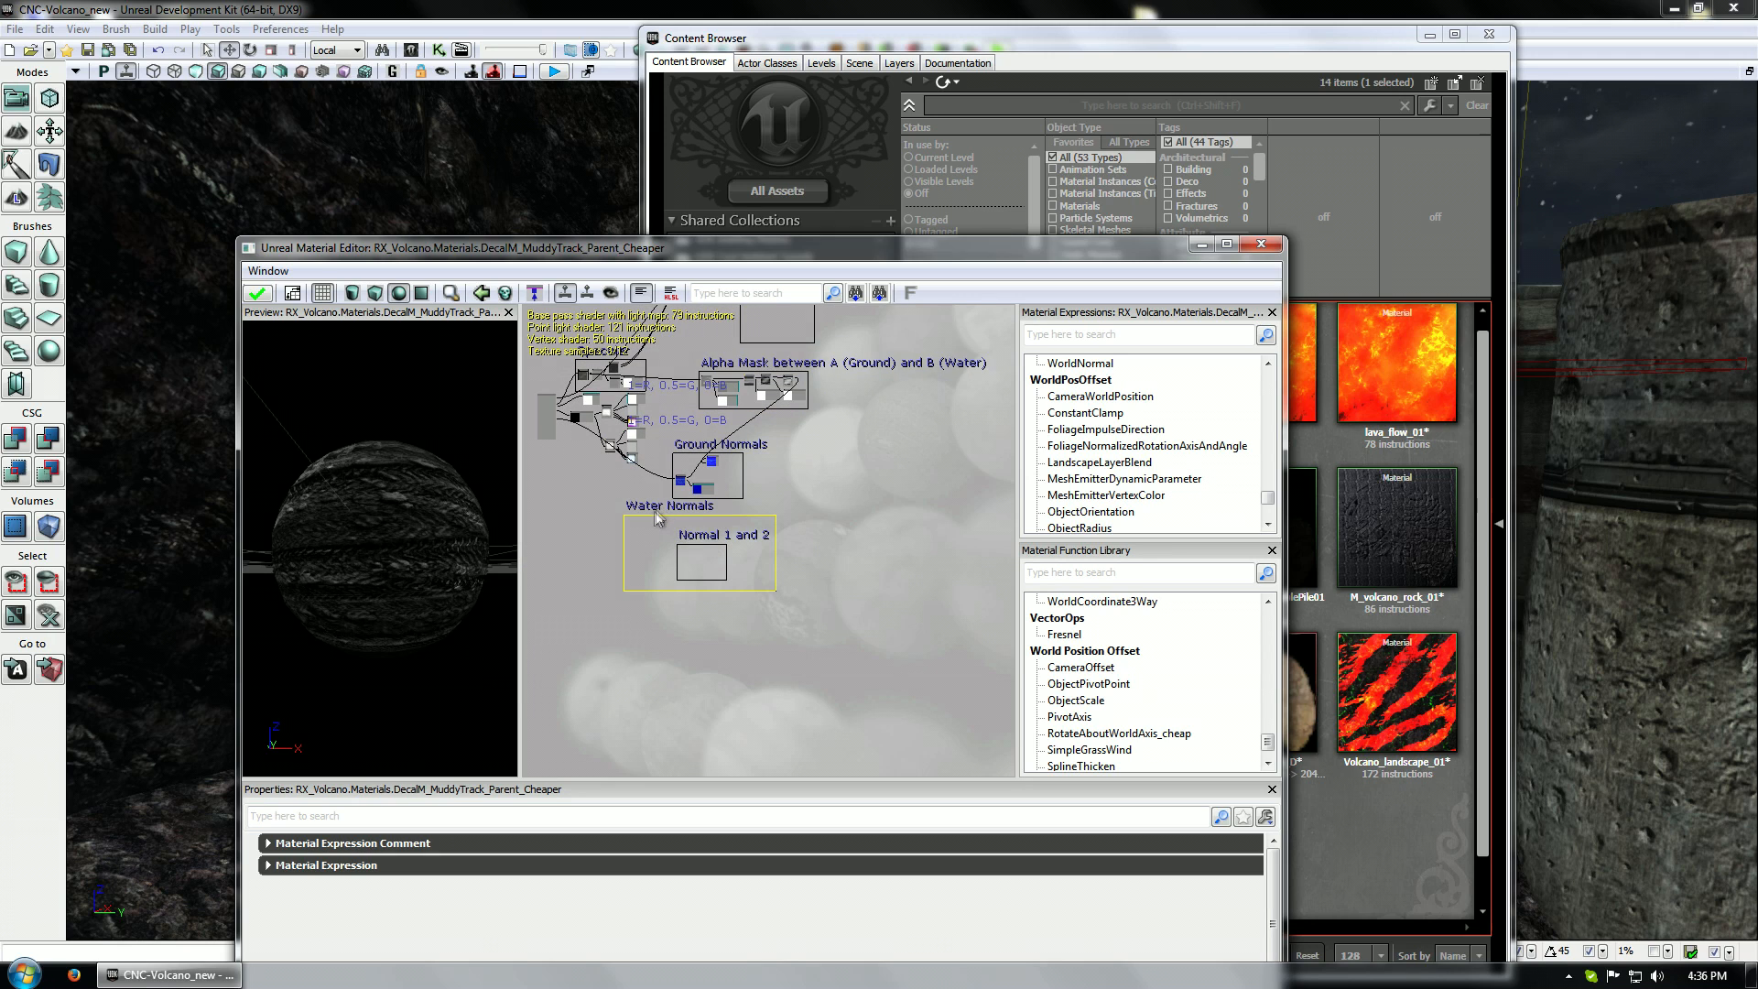
key(Delete)
click(709, 536)
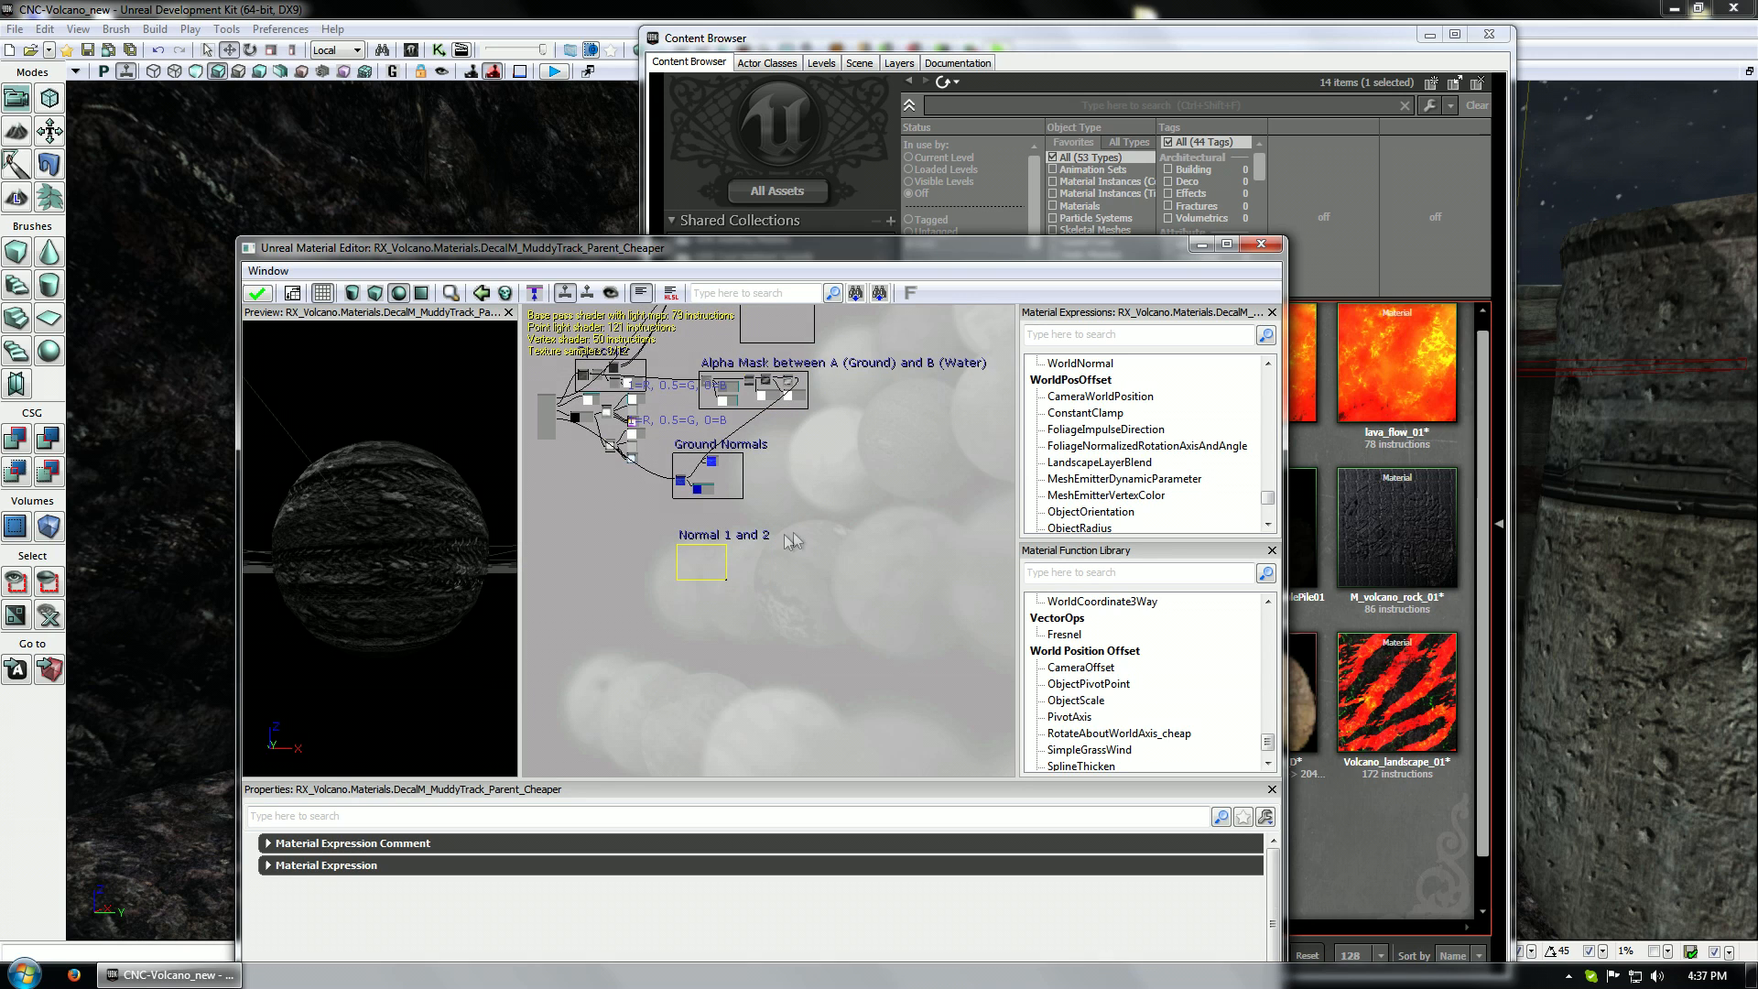
key(Delete)
Delete the empty Cubemap: Color, Power and Emissive comment box, apply the material changes and close the material editor
drag(830, 454, 889, 698)
click(839, 546)
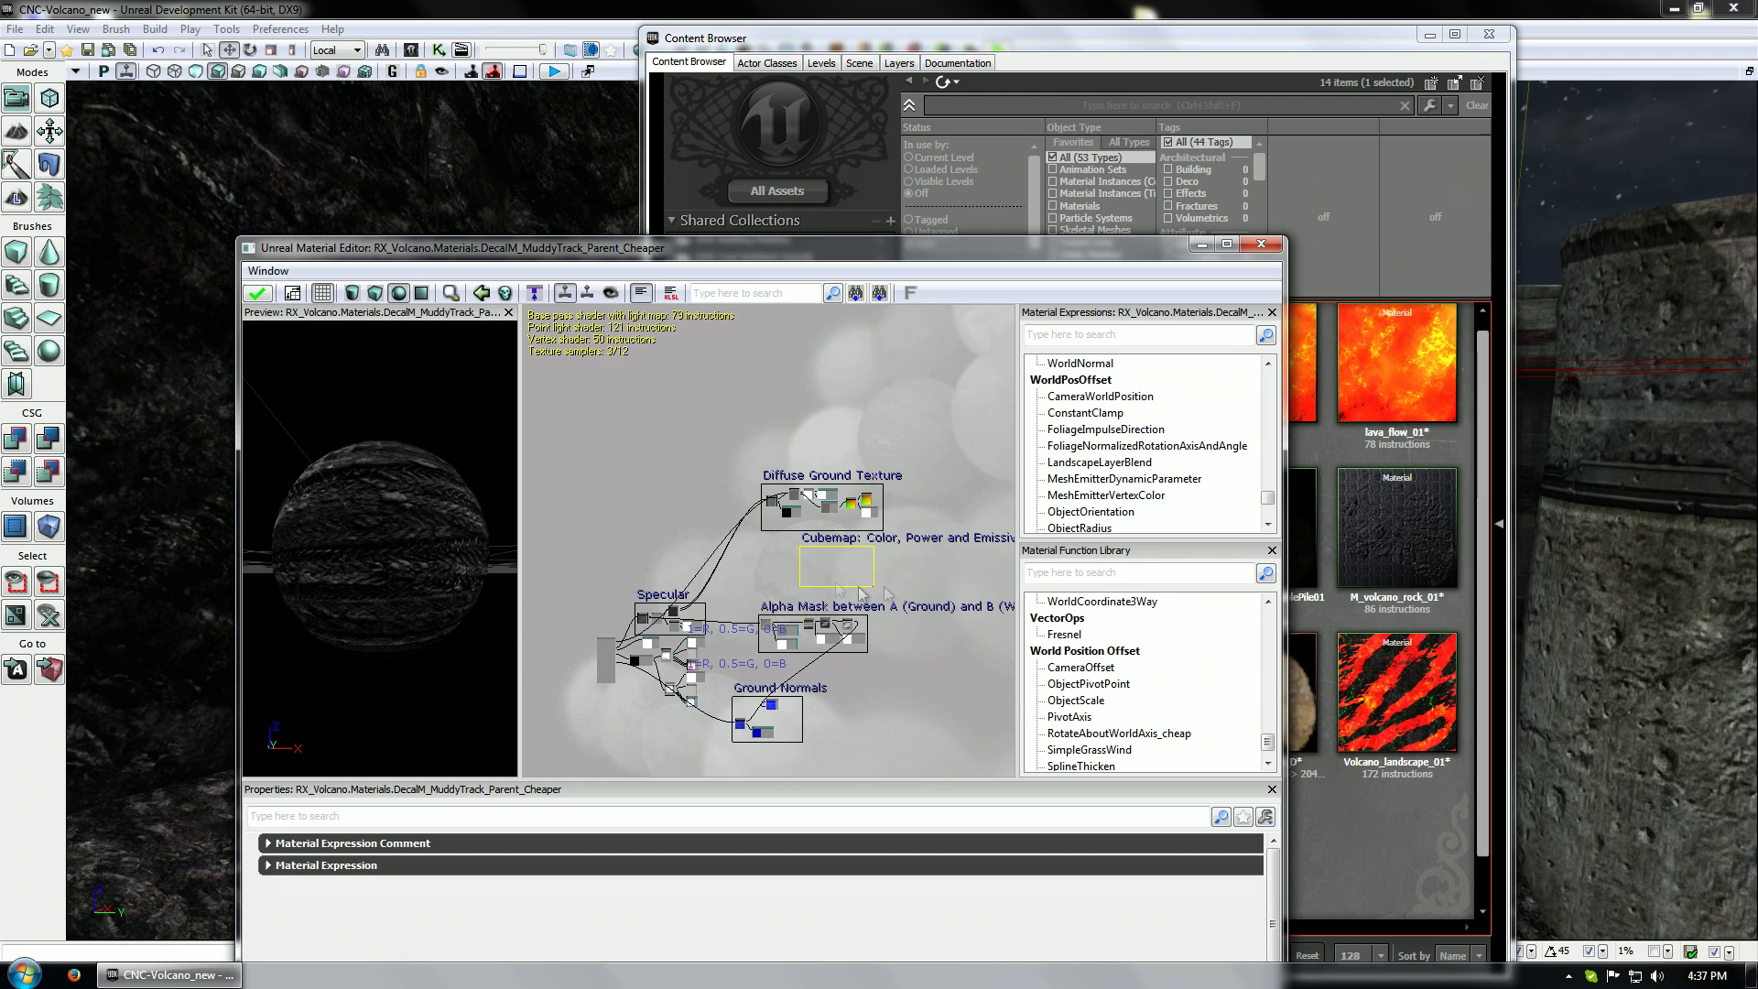
key(Delete)
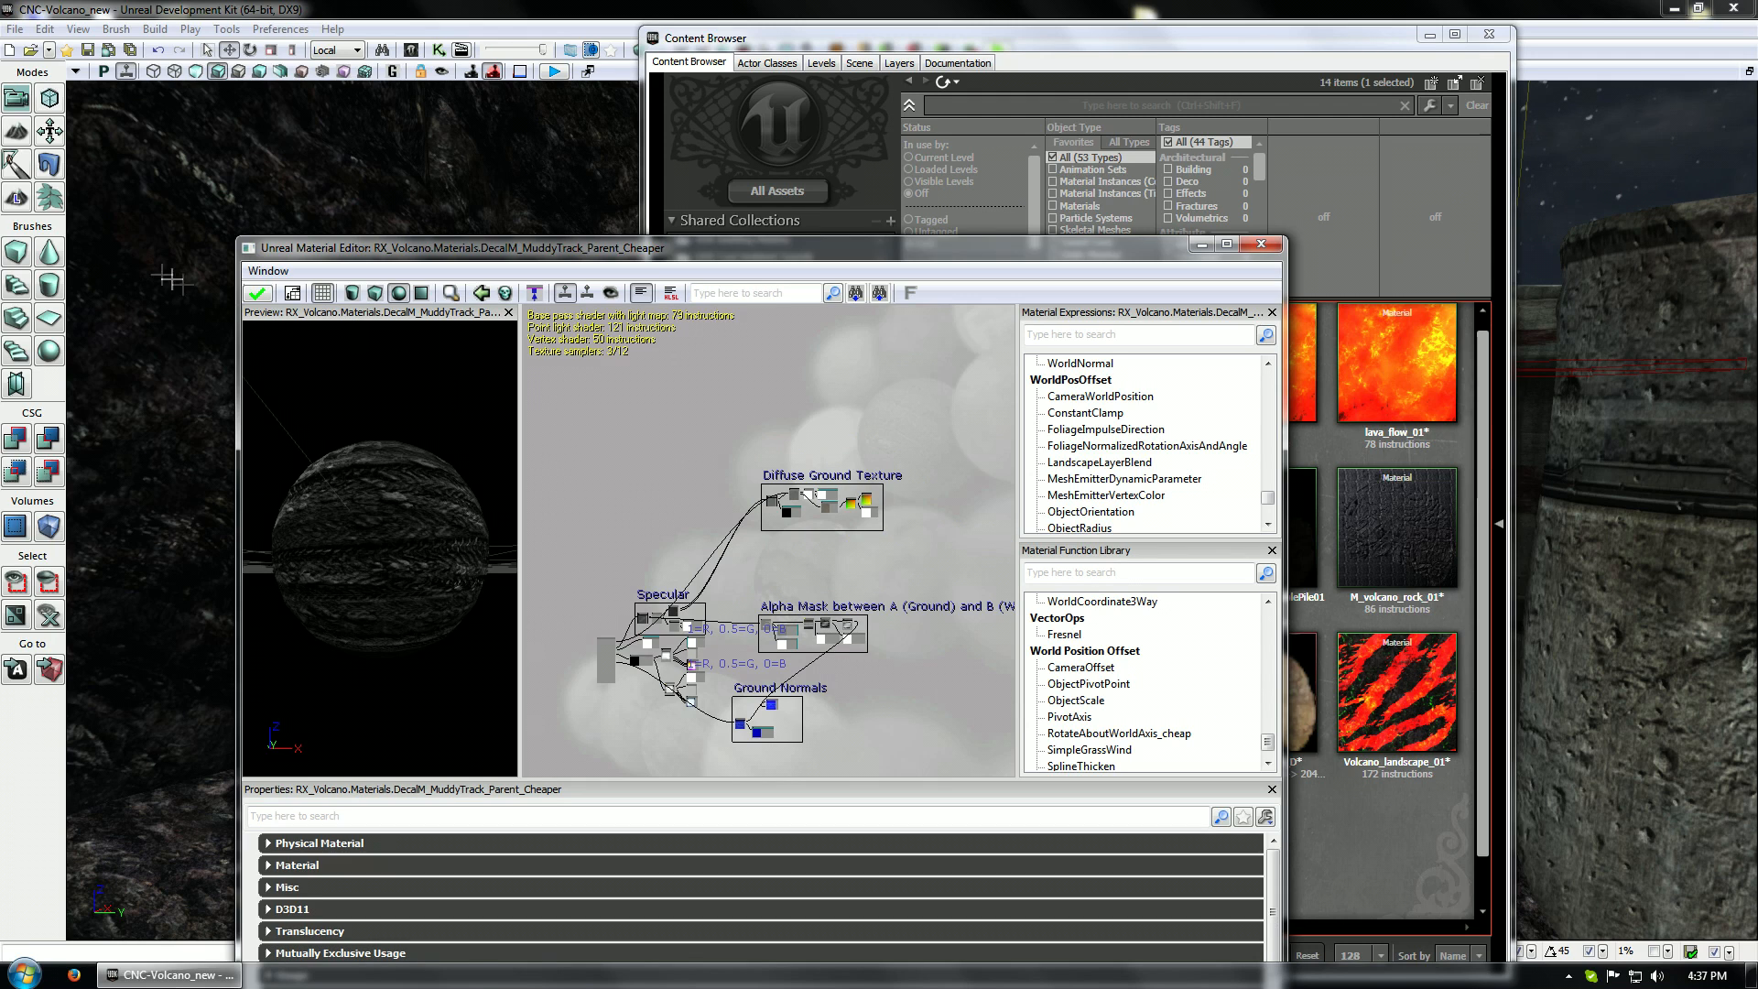
click(257, 293)
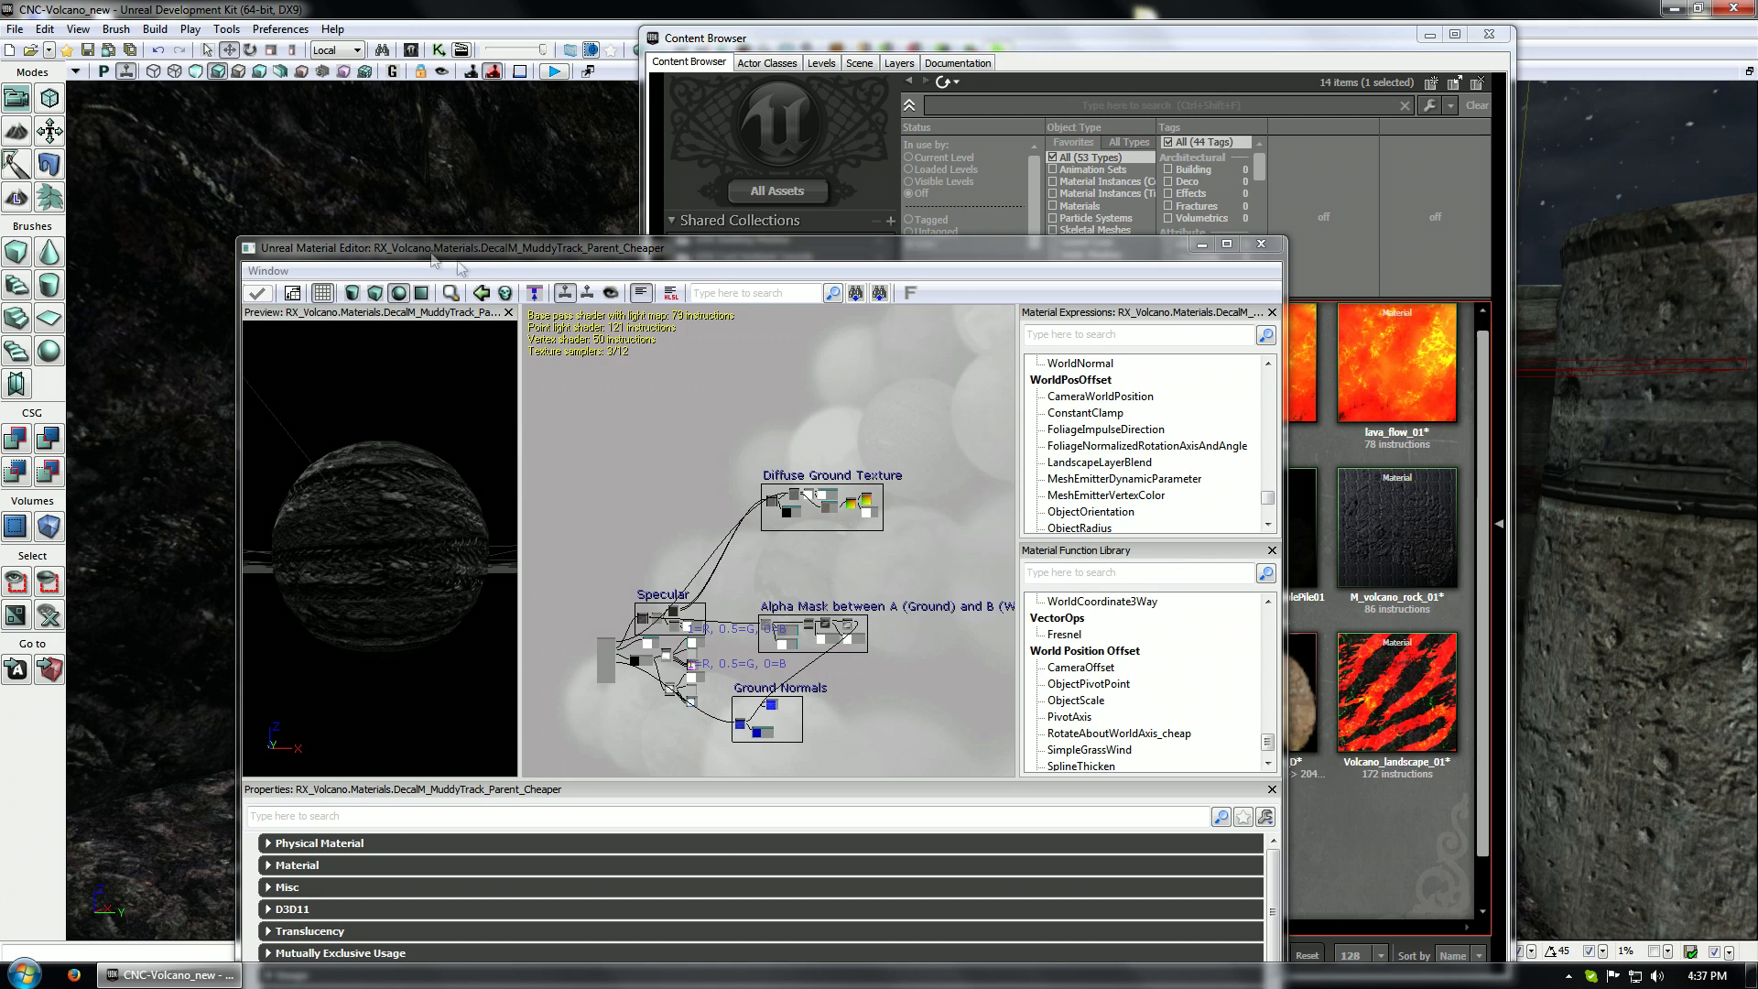
click(1260, 245)
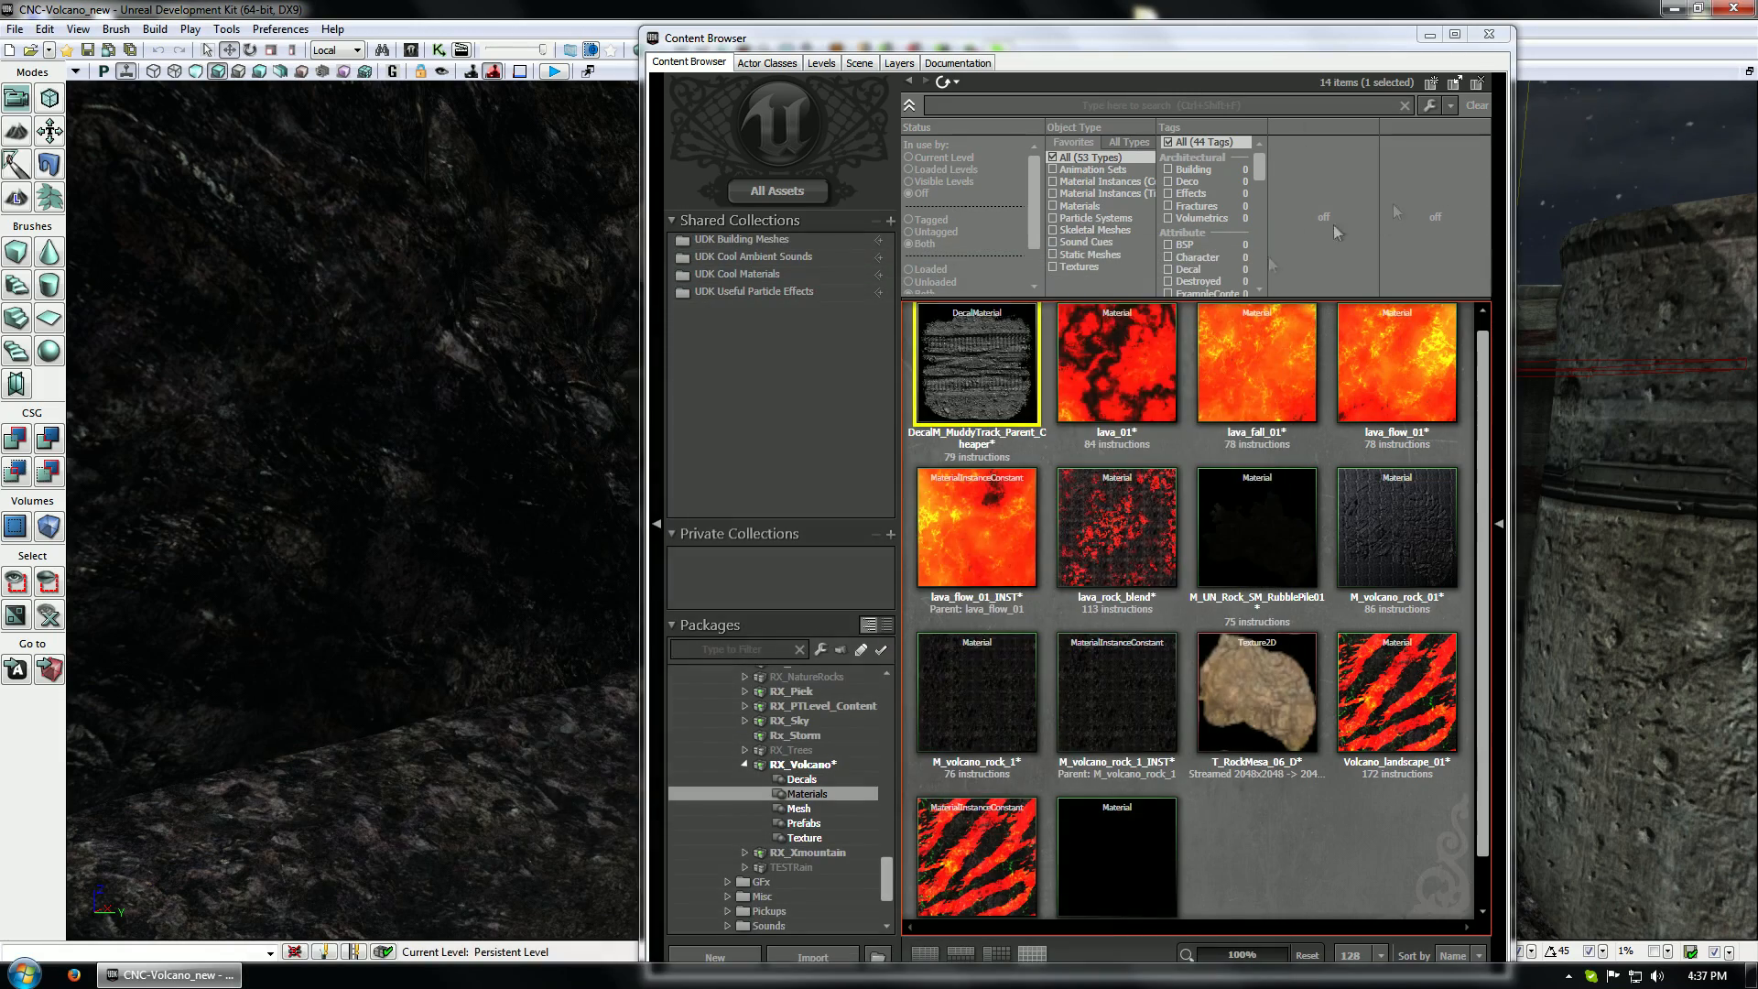
Place a decal using MI_MuddyTrack_SubParent from the RX_Volcano Decals group on the ground near the wooden barricades
mouse_move(487, 601)
mouse_down()
mouse_move(586, 623)
mouse_move(577, 586)
mouse_move(632, 550)
mouse_move(531, 512)
mouse_move(491, 600)
mouse_up()
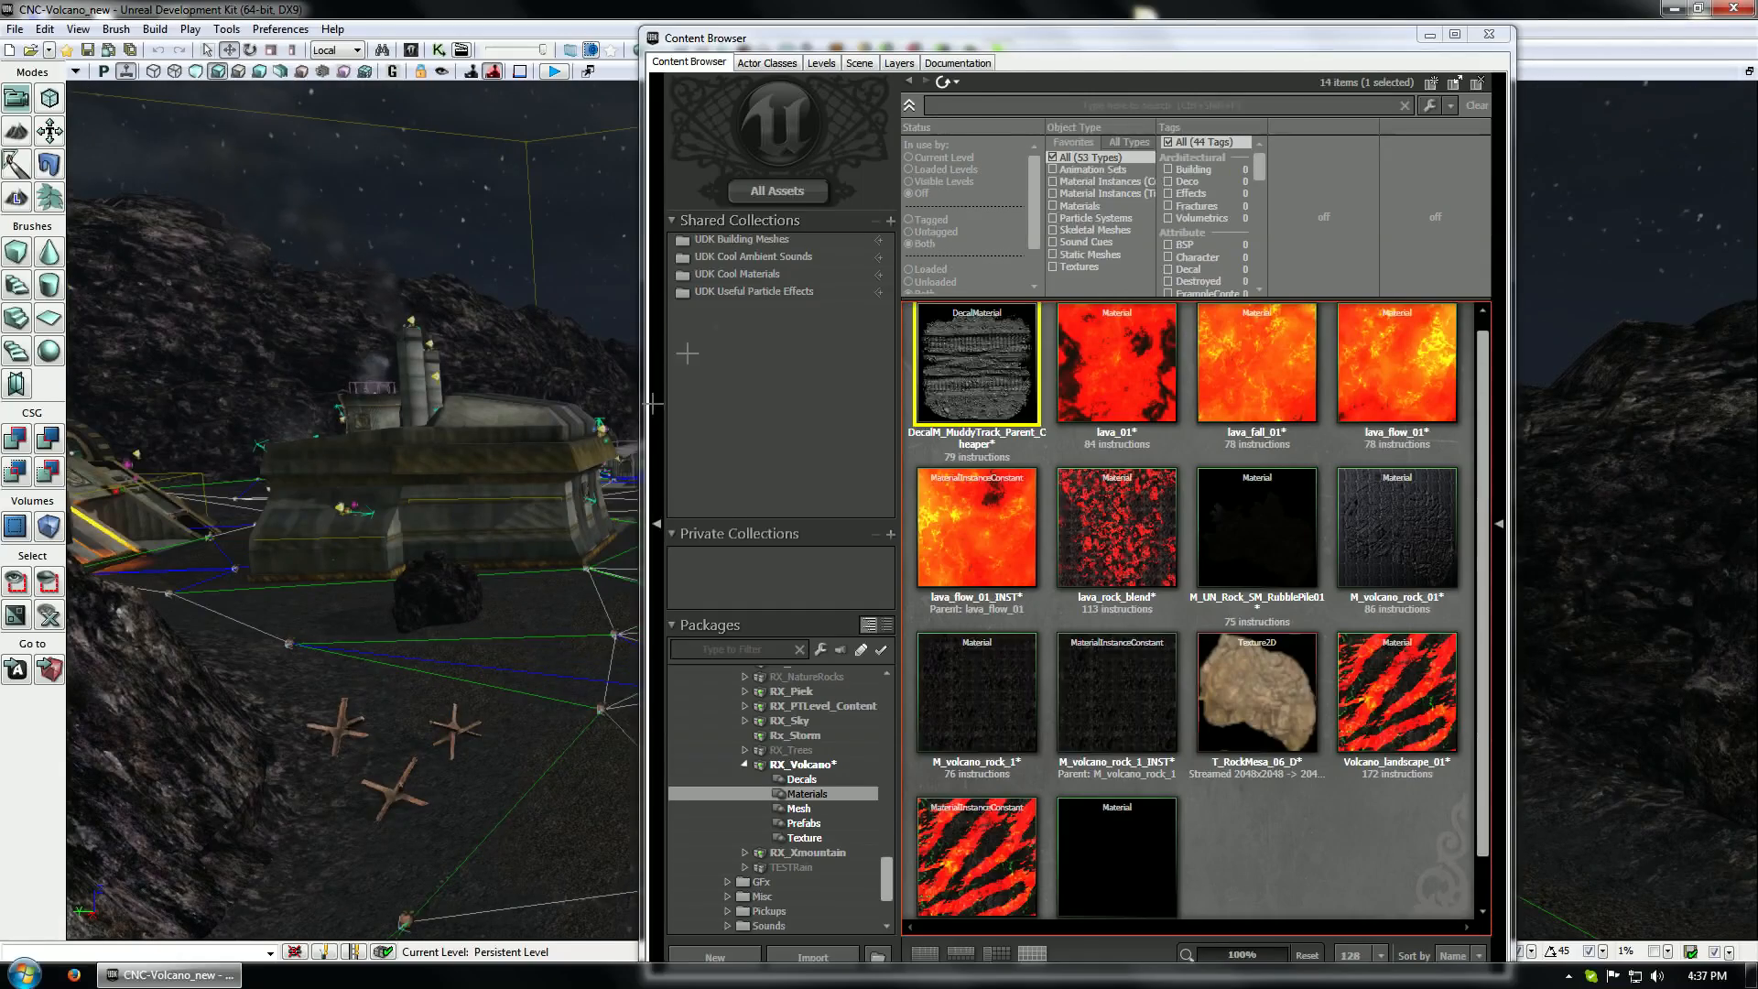
click(800, 807)
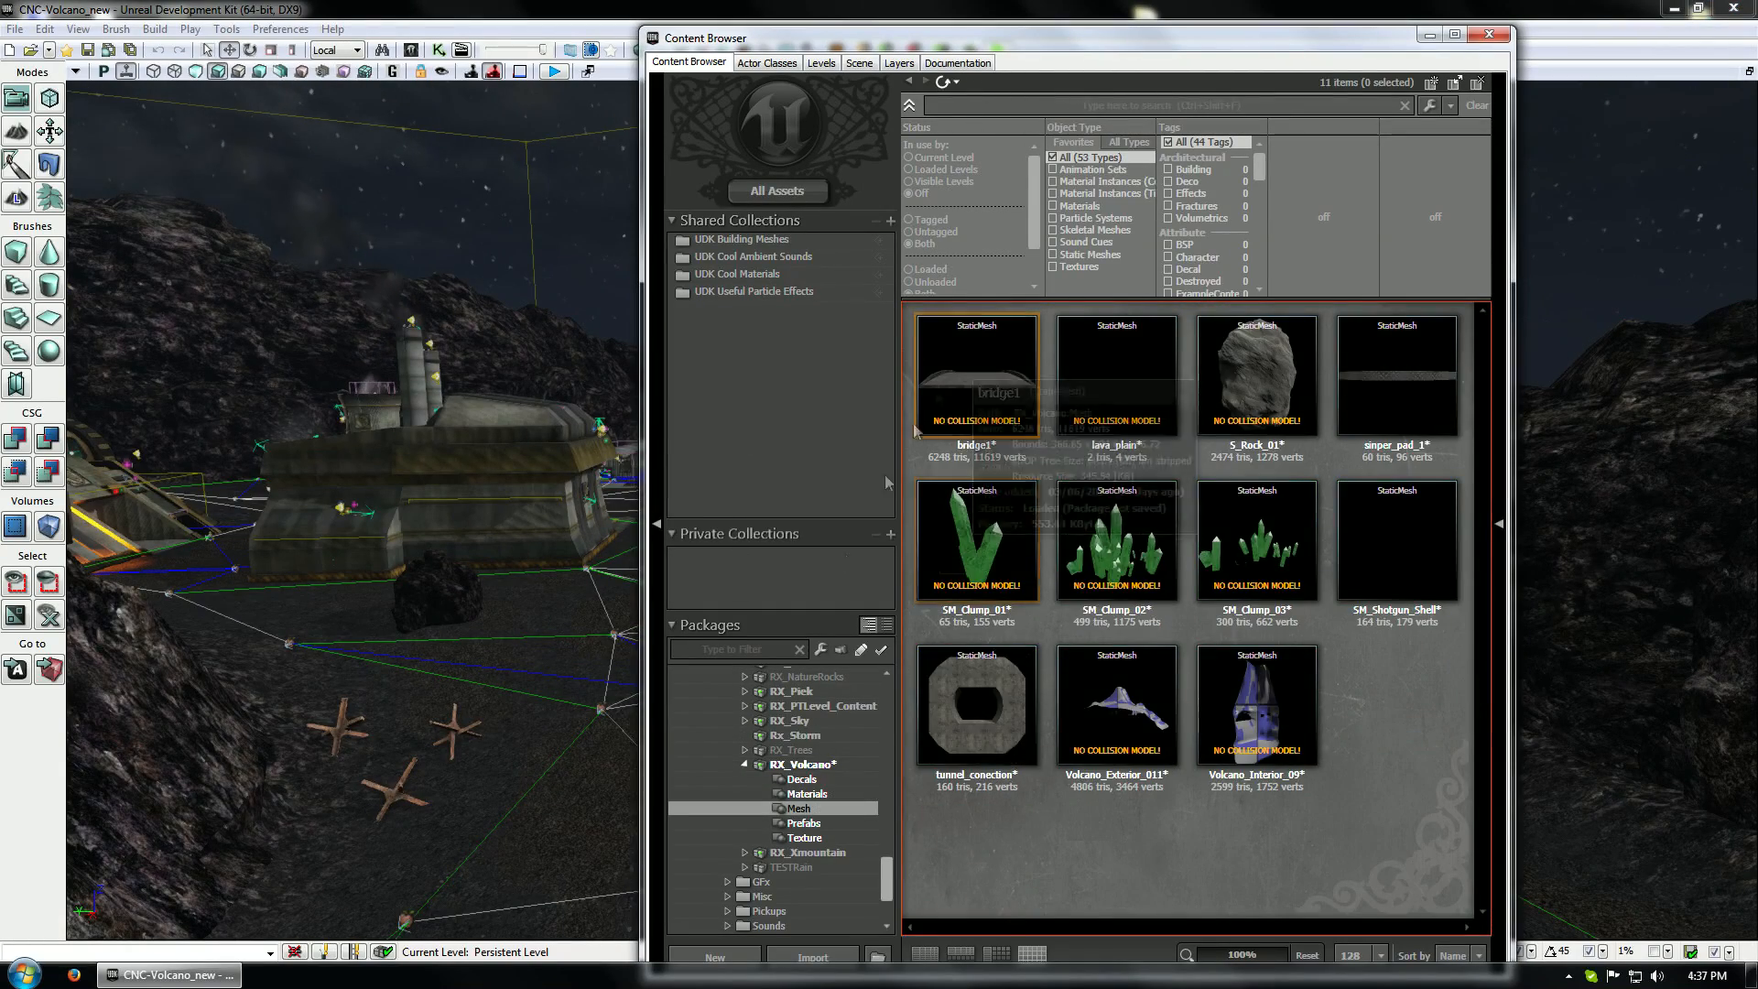
click(801, 779)
click(1125, 389)
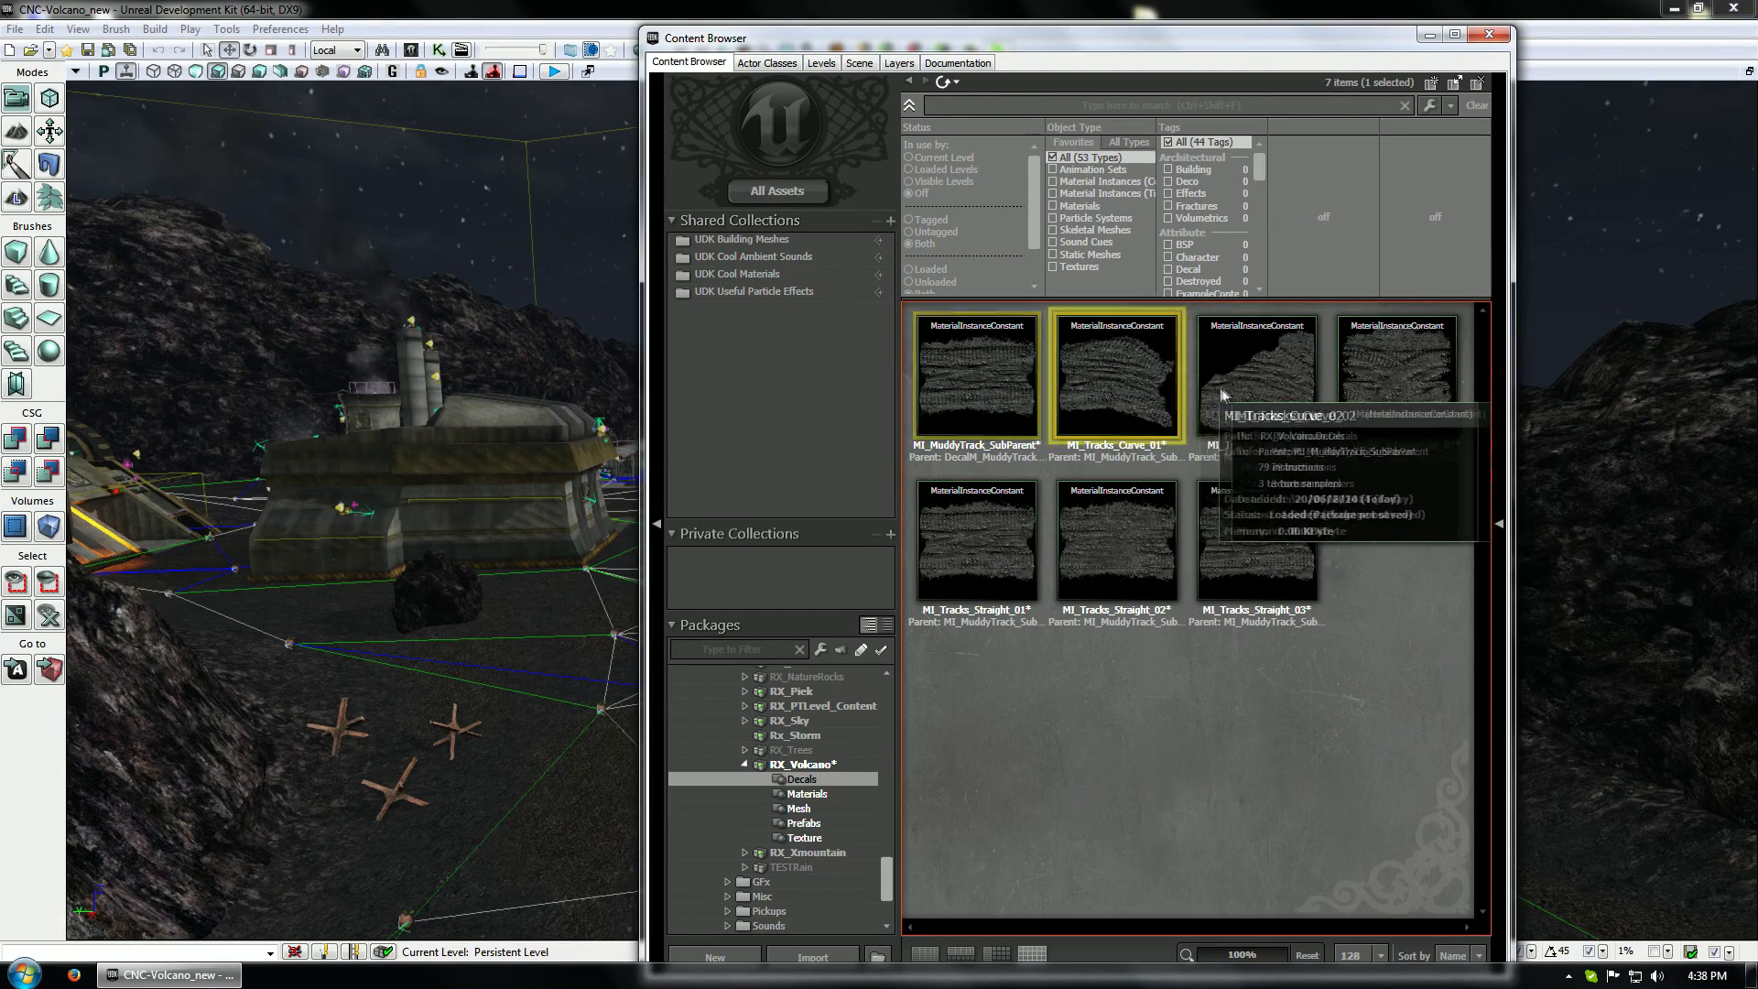
click(1282, 388)
click(1373, 380)
click(953, 388)
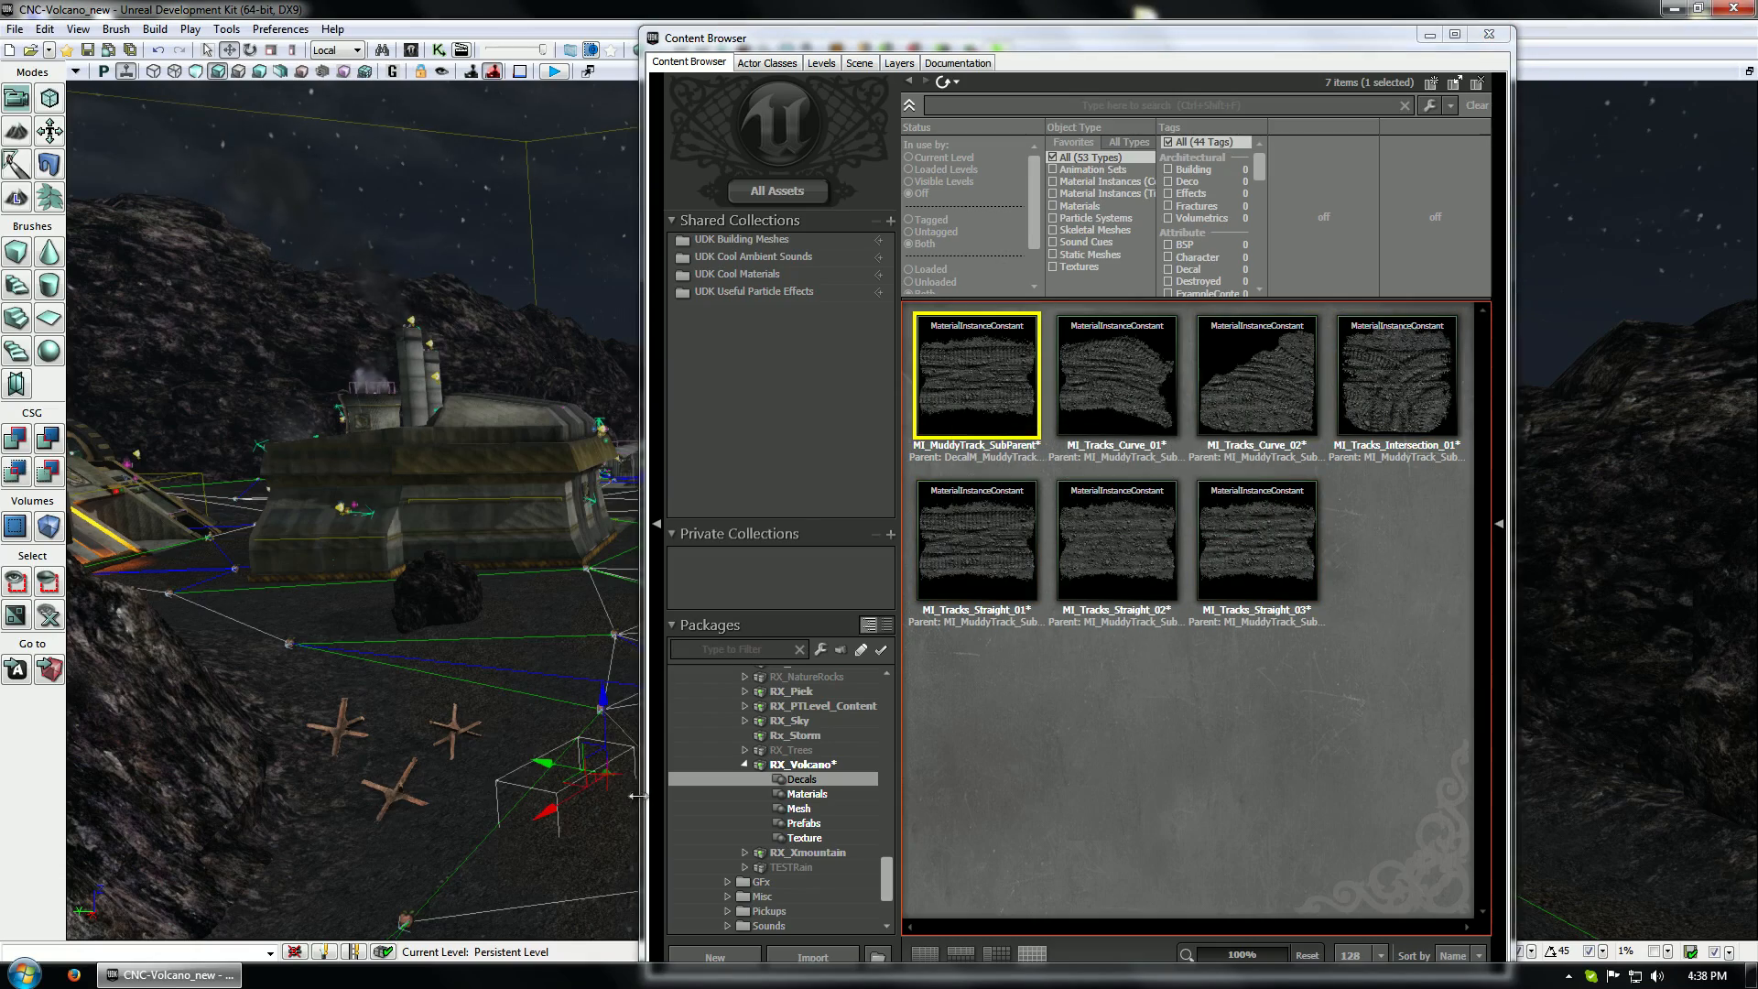
drag(513, 674, 527, 640)
key(w)
right_drag(526, 641, 490, 655)
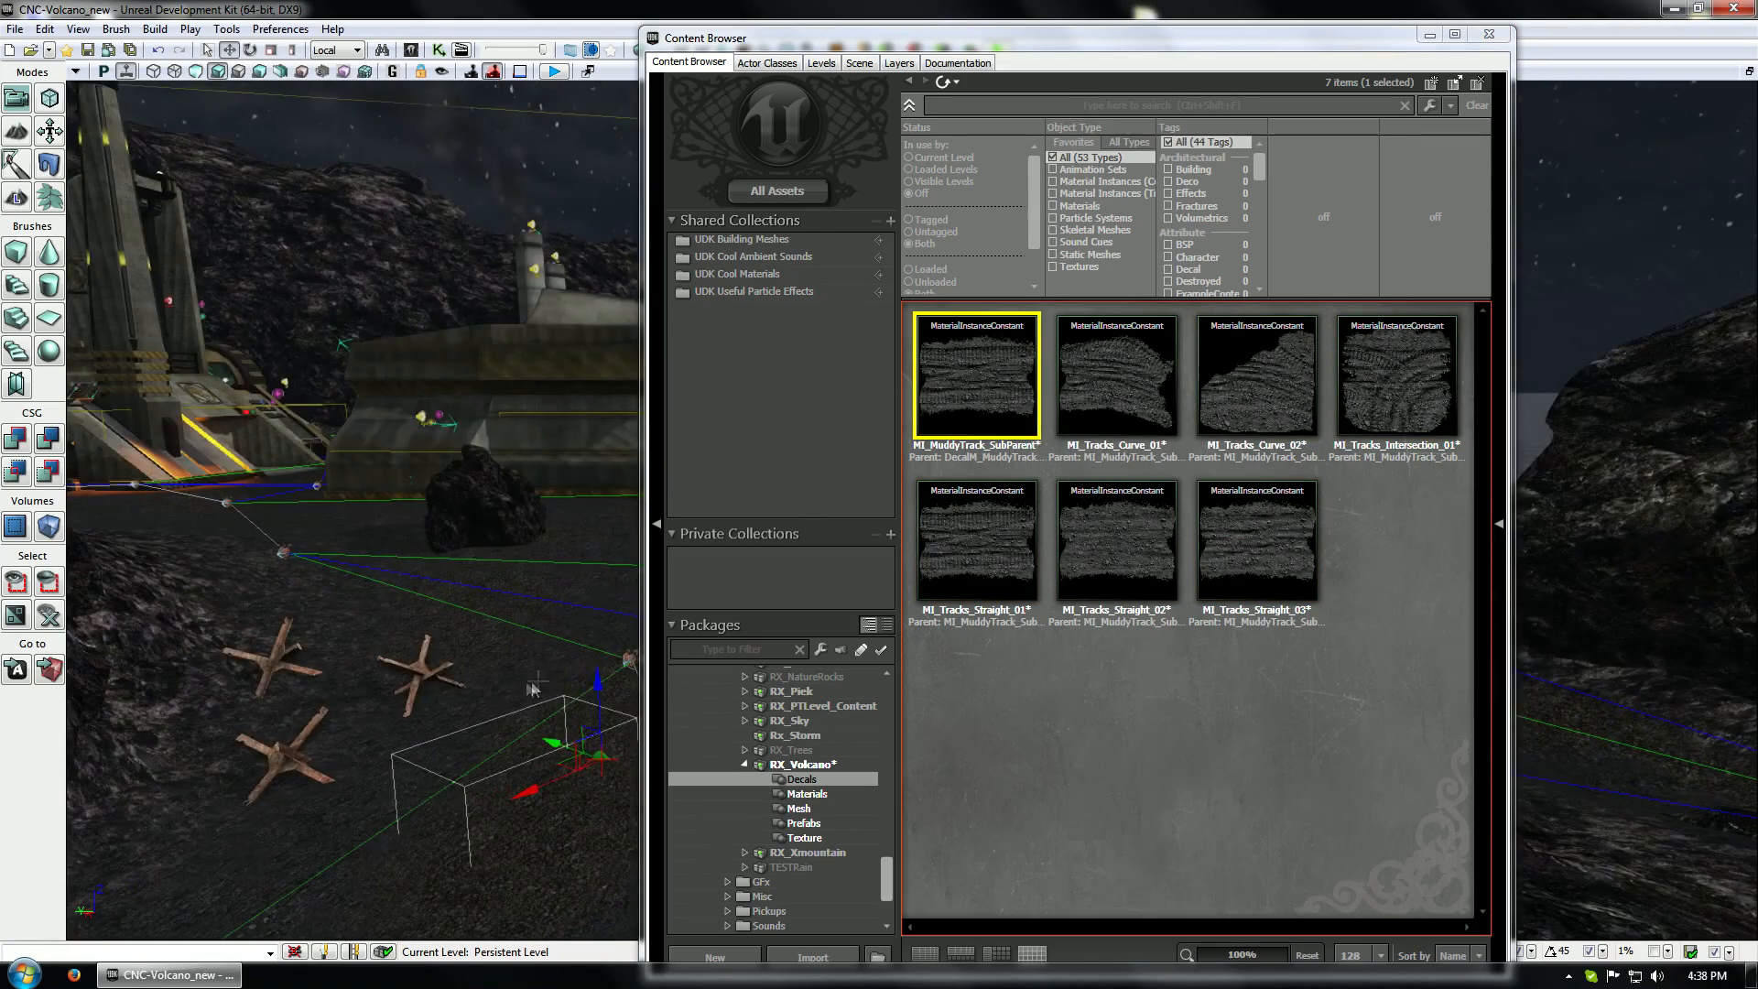
Minimize the Content Browser and rotate the placed decal so that it projects down onto the ground
click(1433, 40)
key(space)
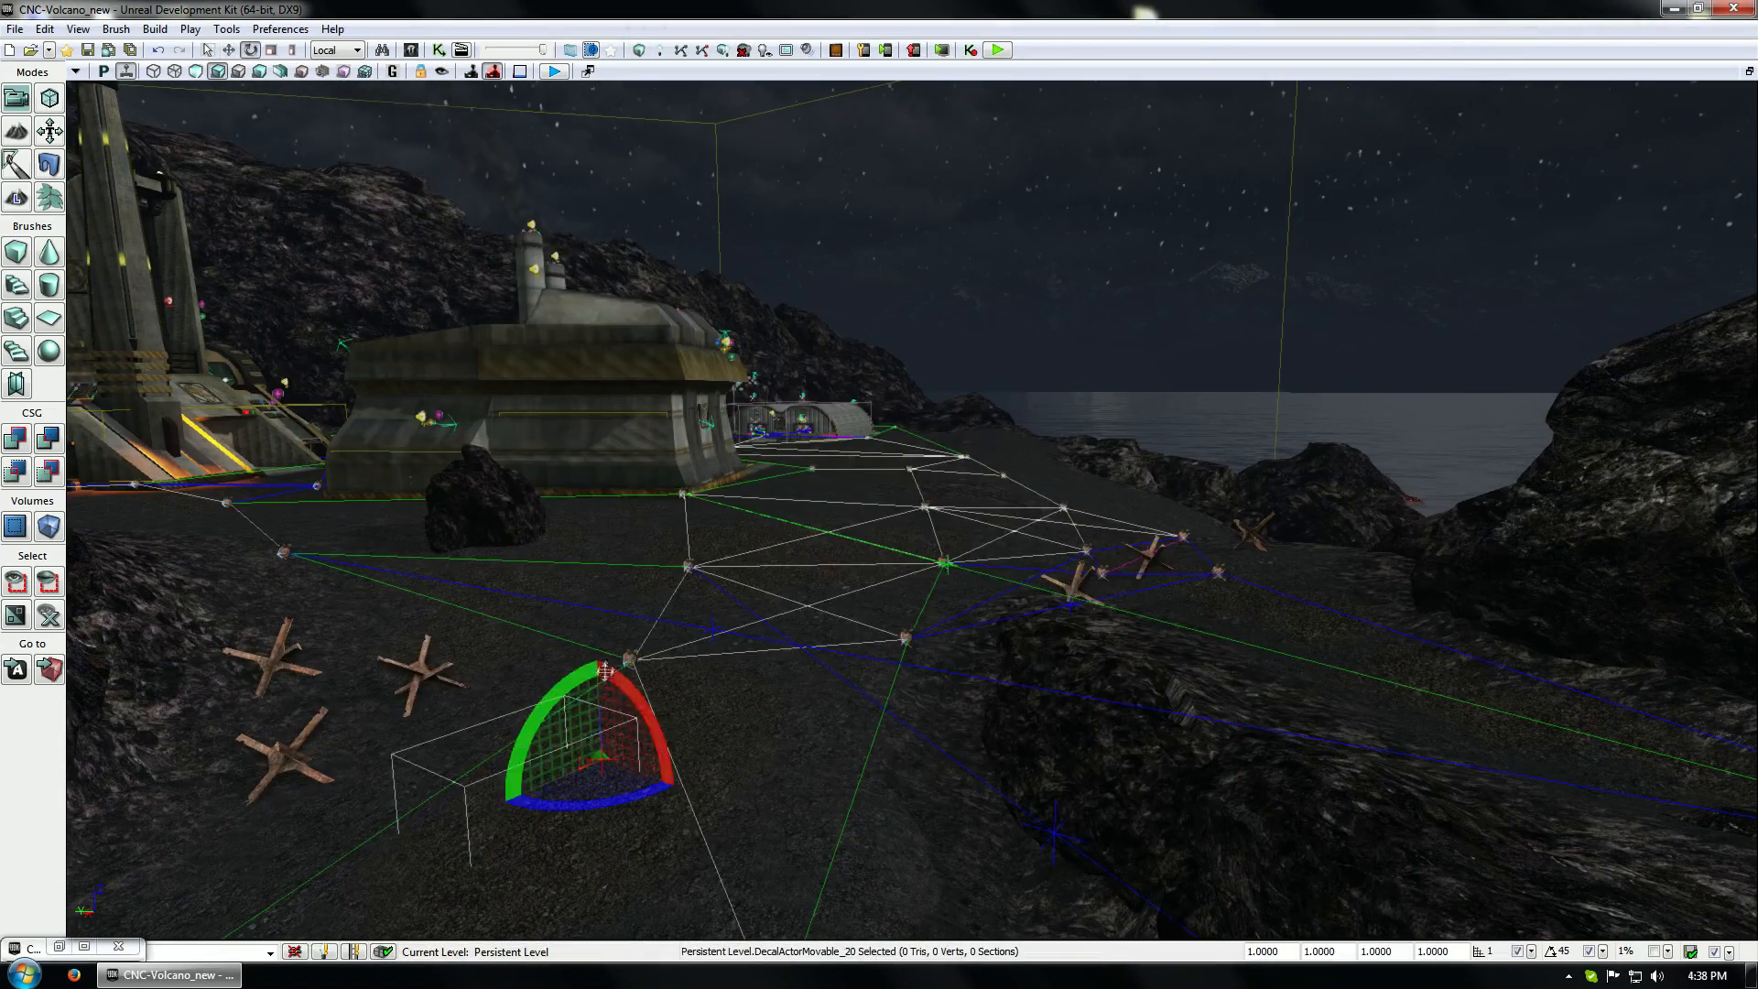
mouse_move(553, 697)
mouse_down()
mouse_move(511, 781)
mouse_move(581, 676)
mouse_up()
key(space)
key(space)
key(space)
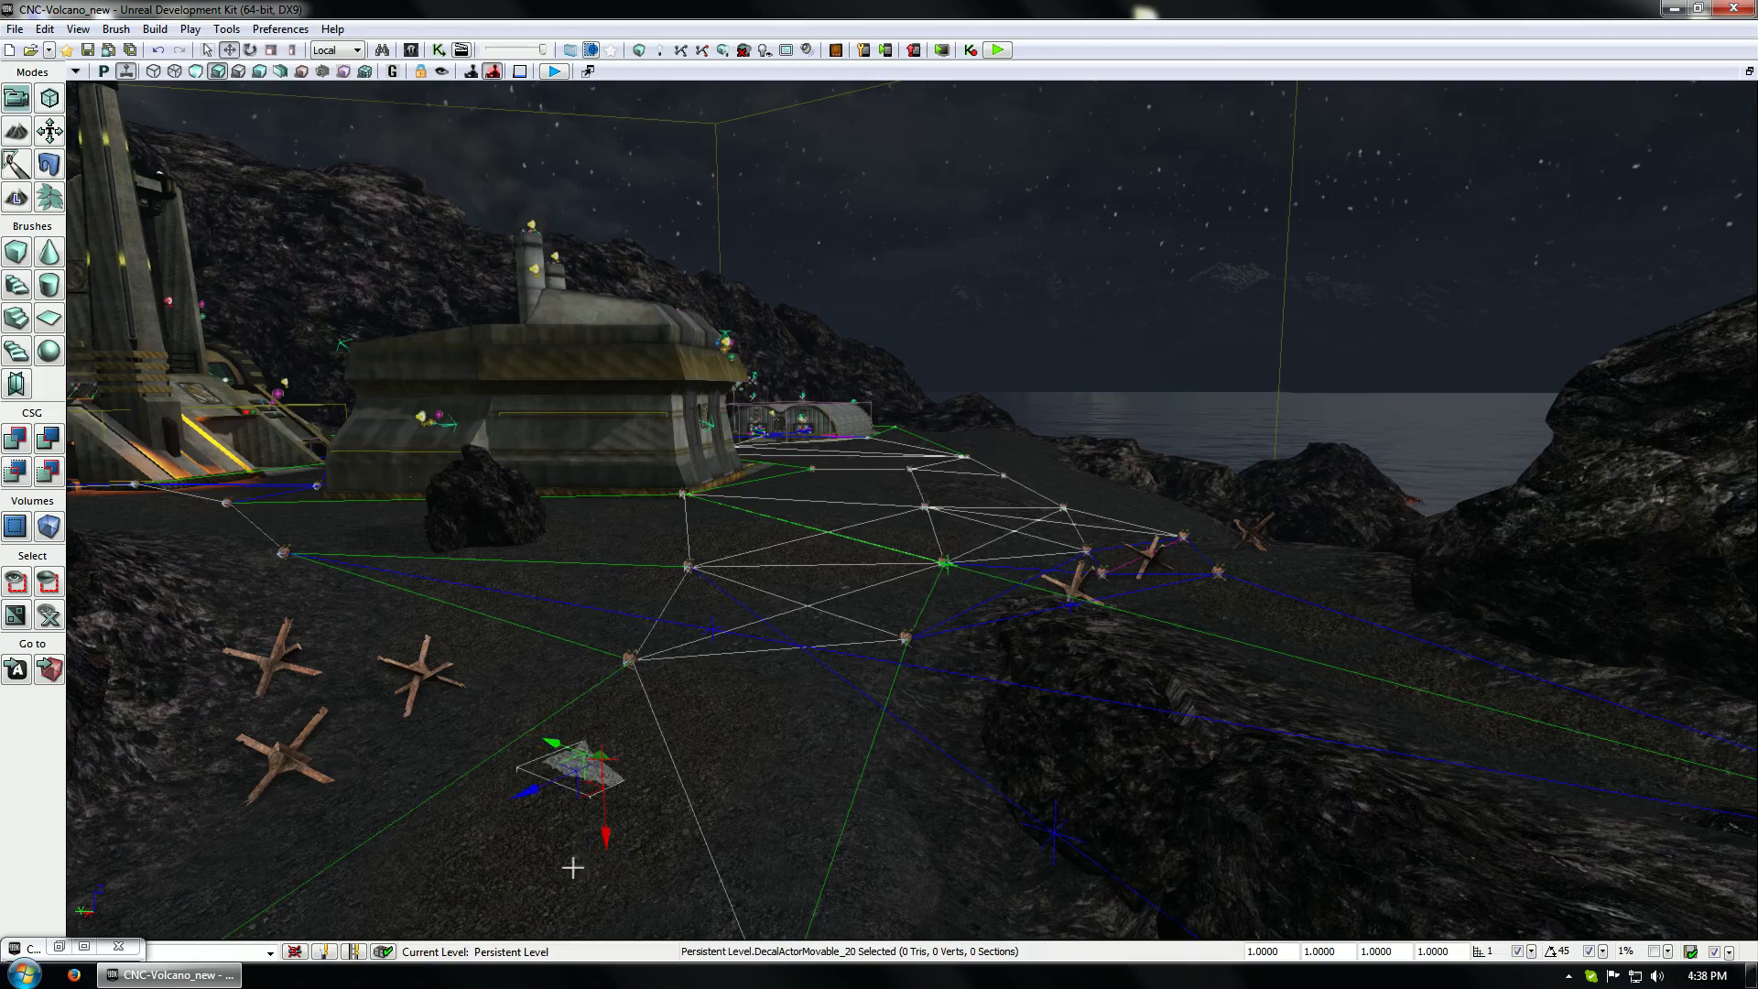
Inspect the muddy track decal up close against the surrounding ground and delete the decal actor
drag(360, 809, 210, 824)
drag(483, 807, 484, 709)
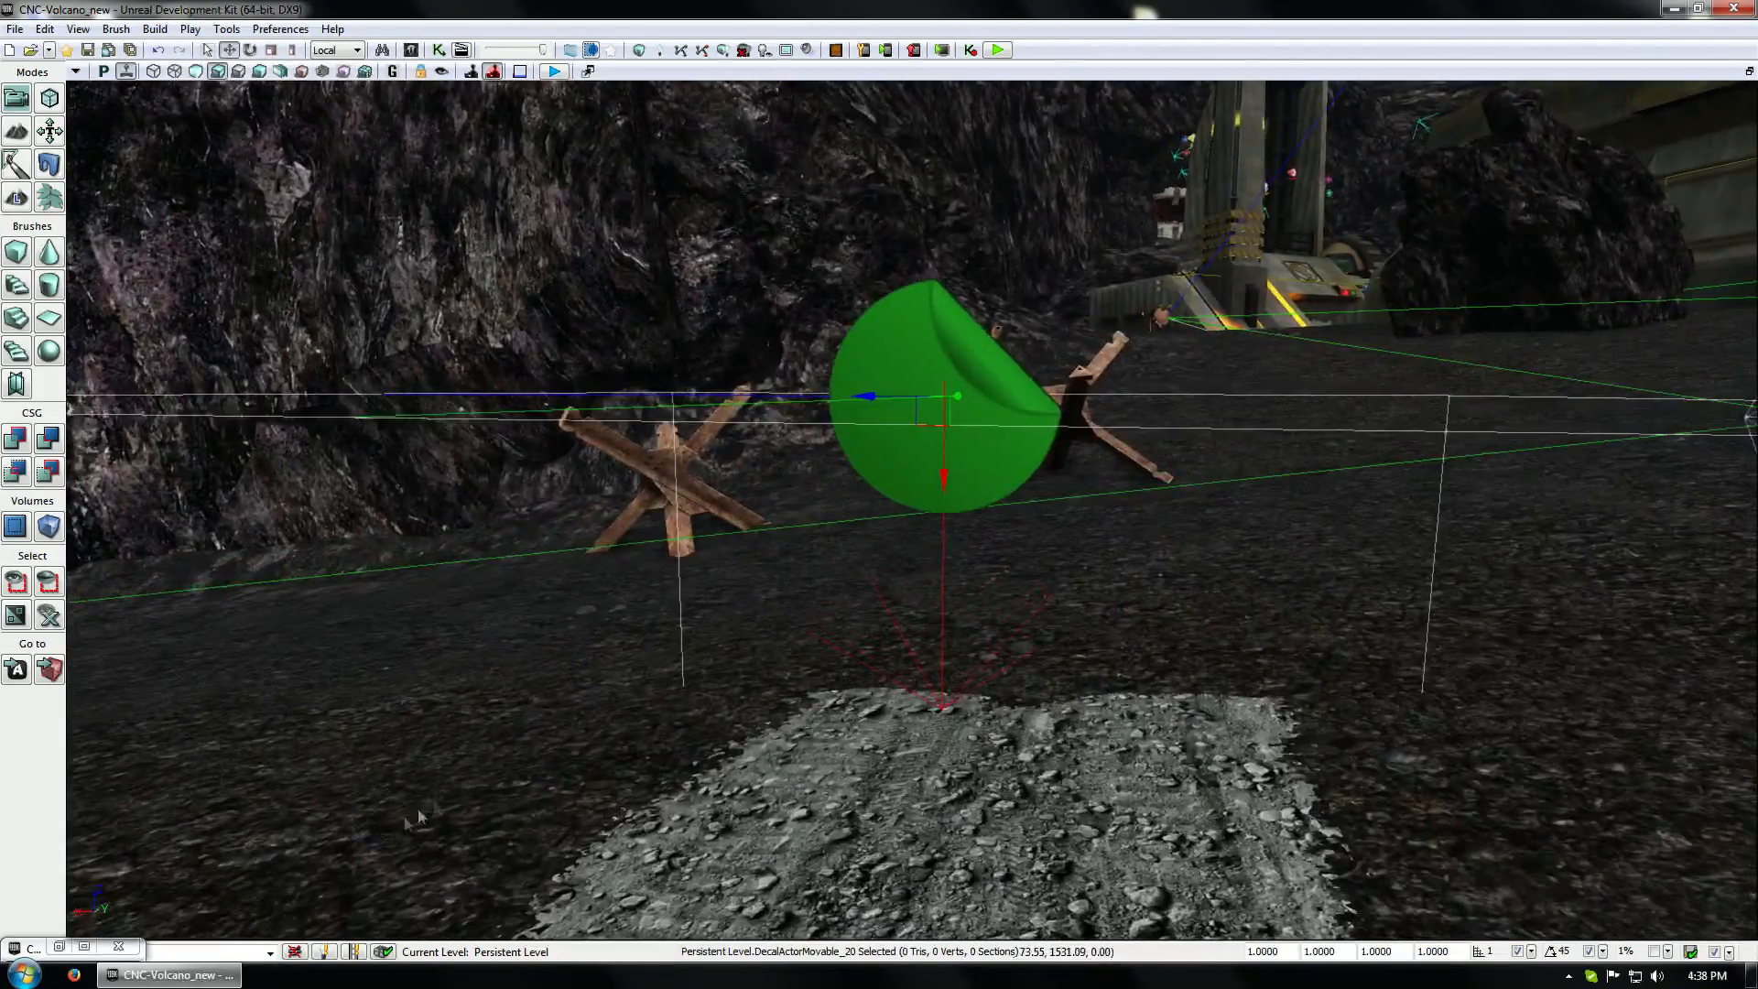
right_drag(484, 709, 483, 808)
drag(528, 550, 528, 586)
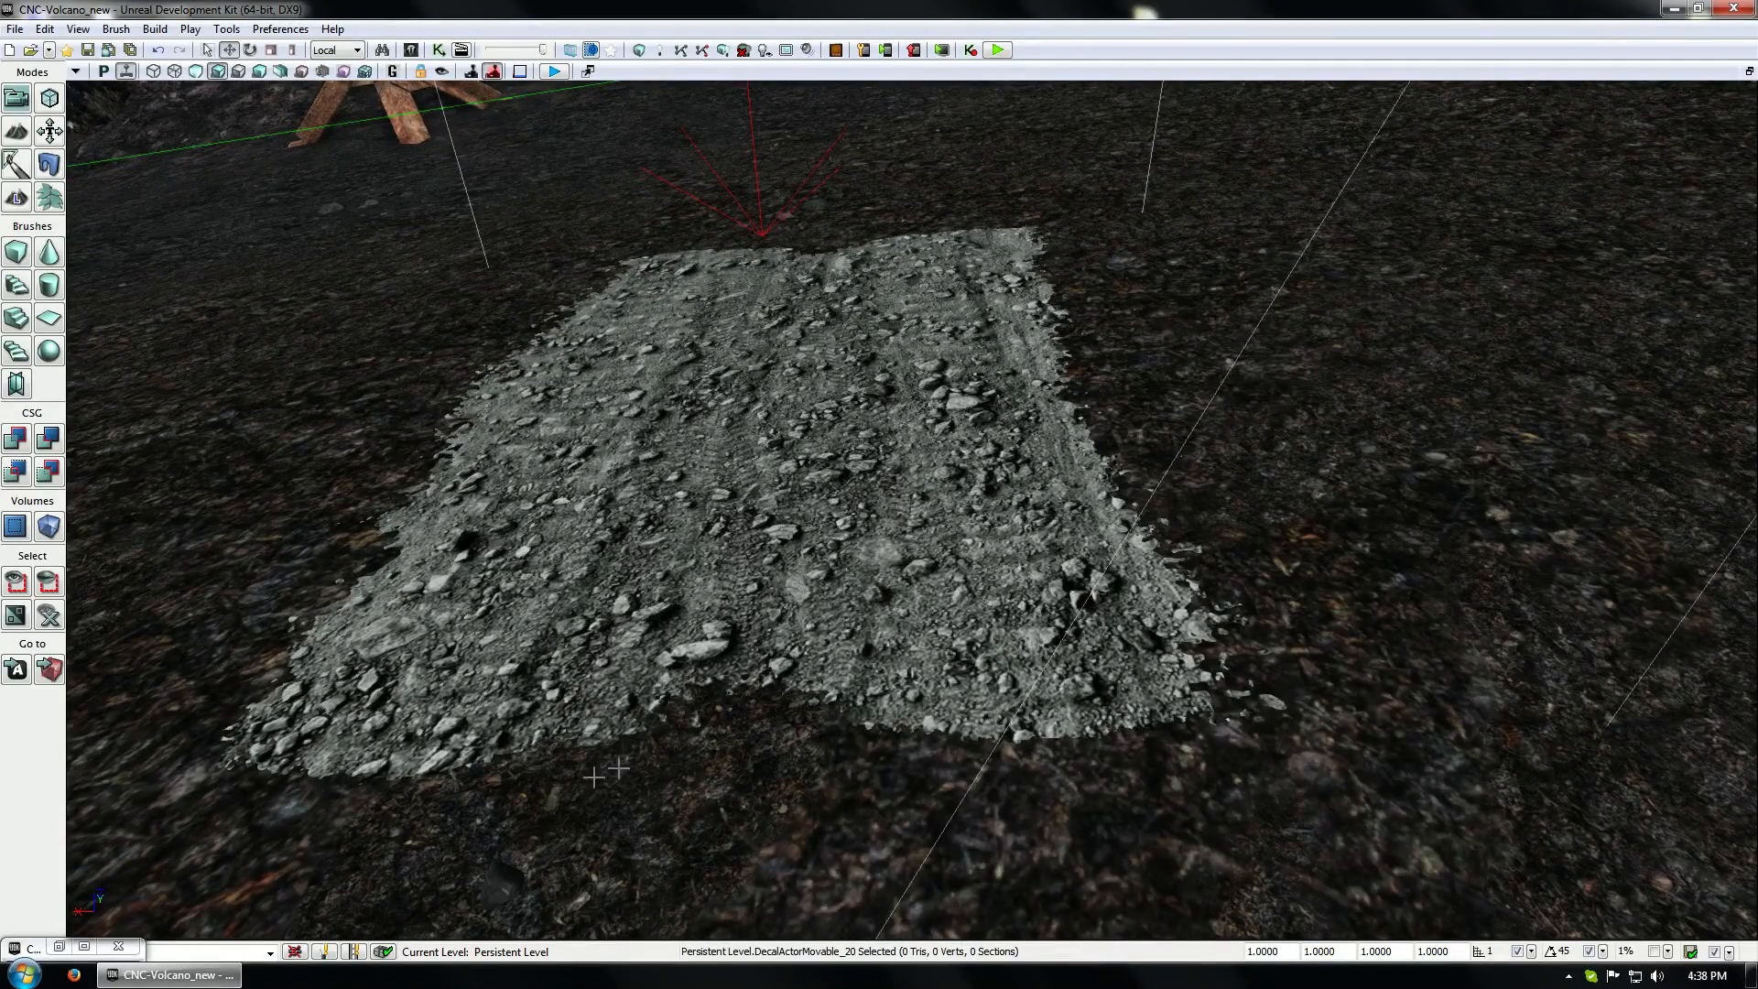
mouse_move(774, 755)
mouse_down()
mouse_move(773, 678)
mouse_move(774, 756)
mouse_move(586, 695)
mouse_move(915, 760)
mouse_move(879, 682)
mouse_move(870, 709)
mouse_move(779, 756)
mouse_up()
key(Delete)
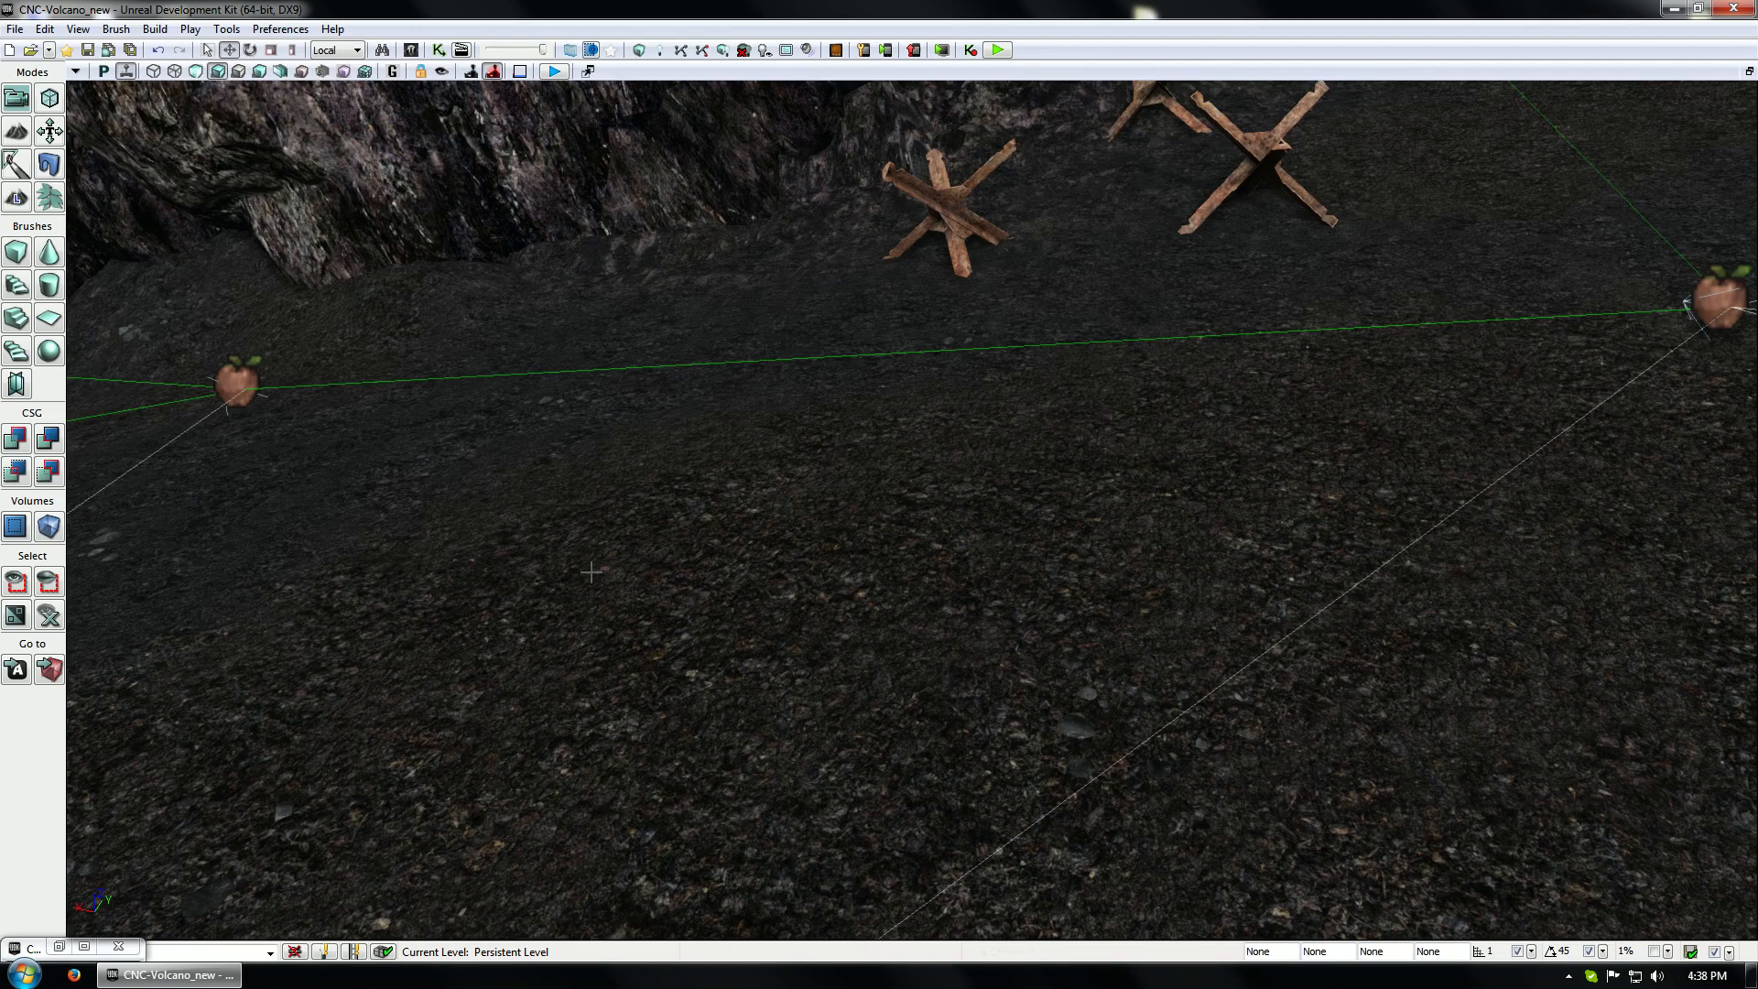
Open the landscape's properties, locate its Landscape Material in the Content Browser and open the parent material Volcano_landscape_01 for editing
double_click(558, 577)
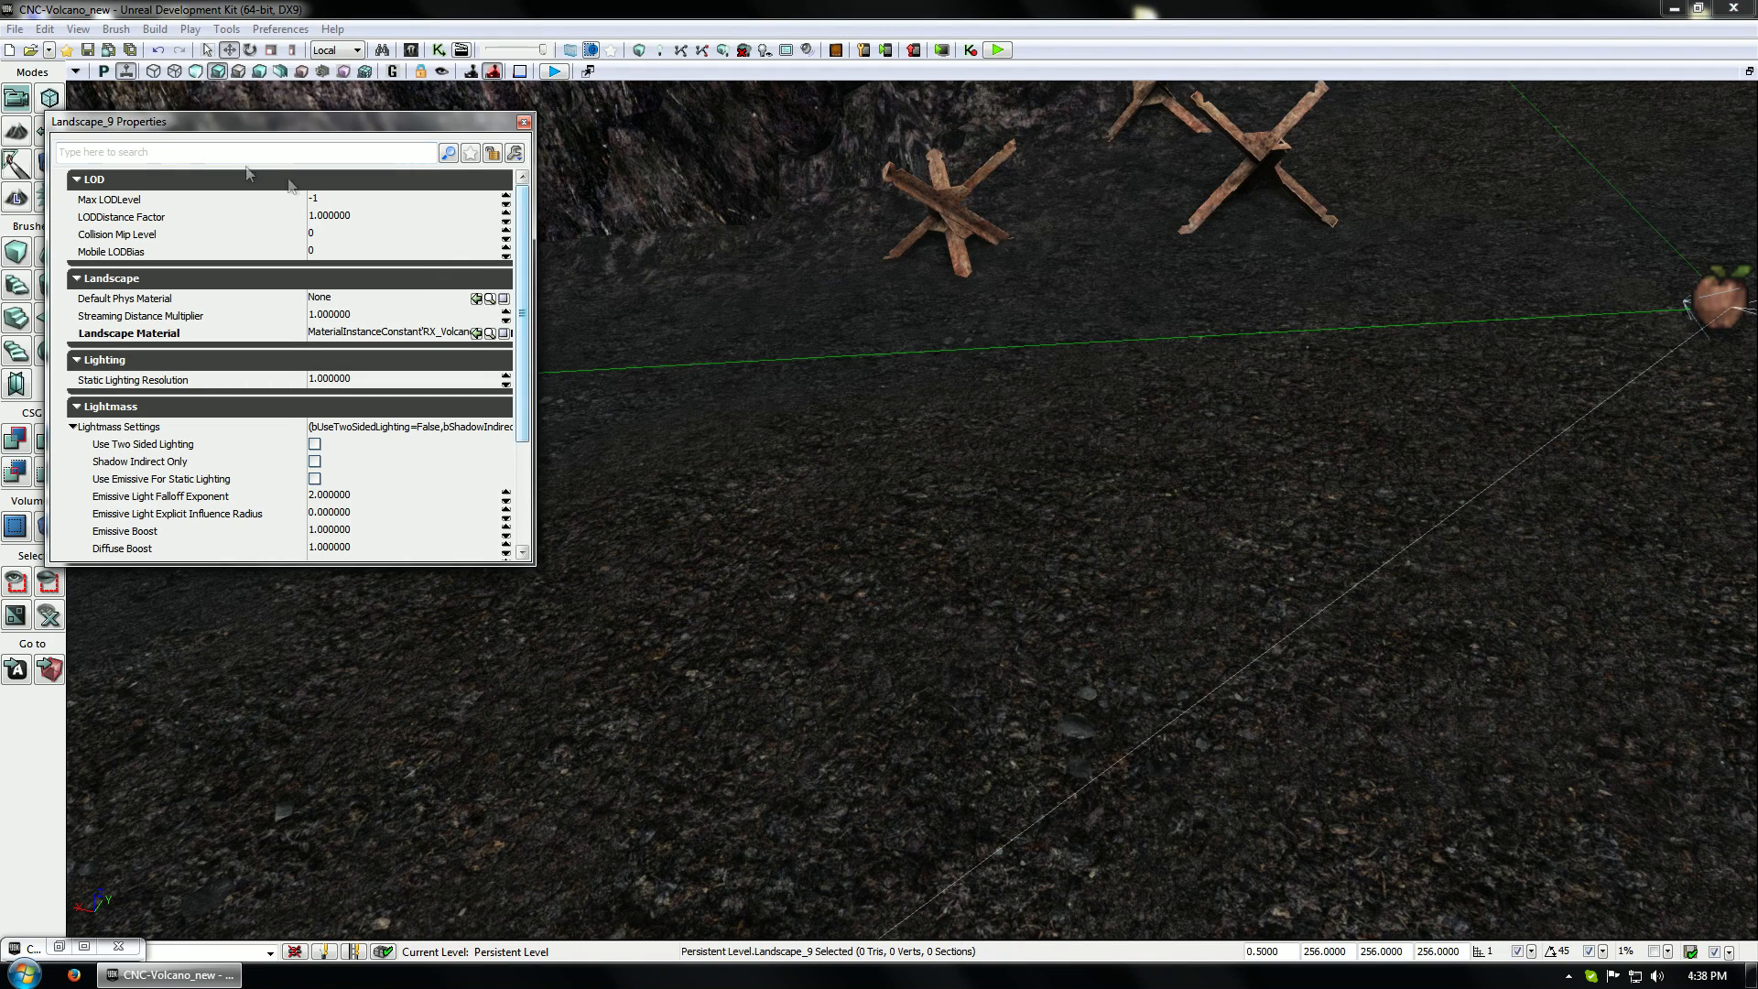
click(77, 179)
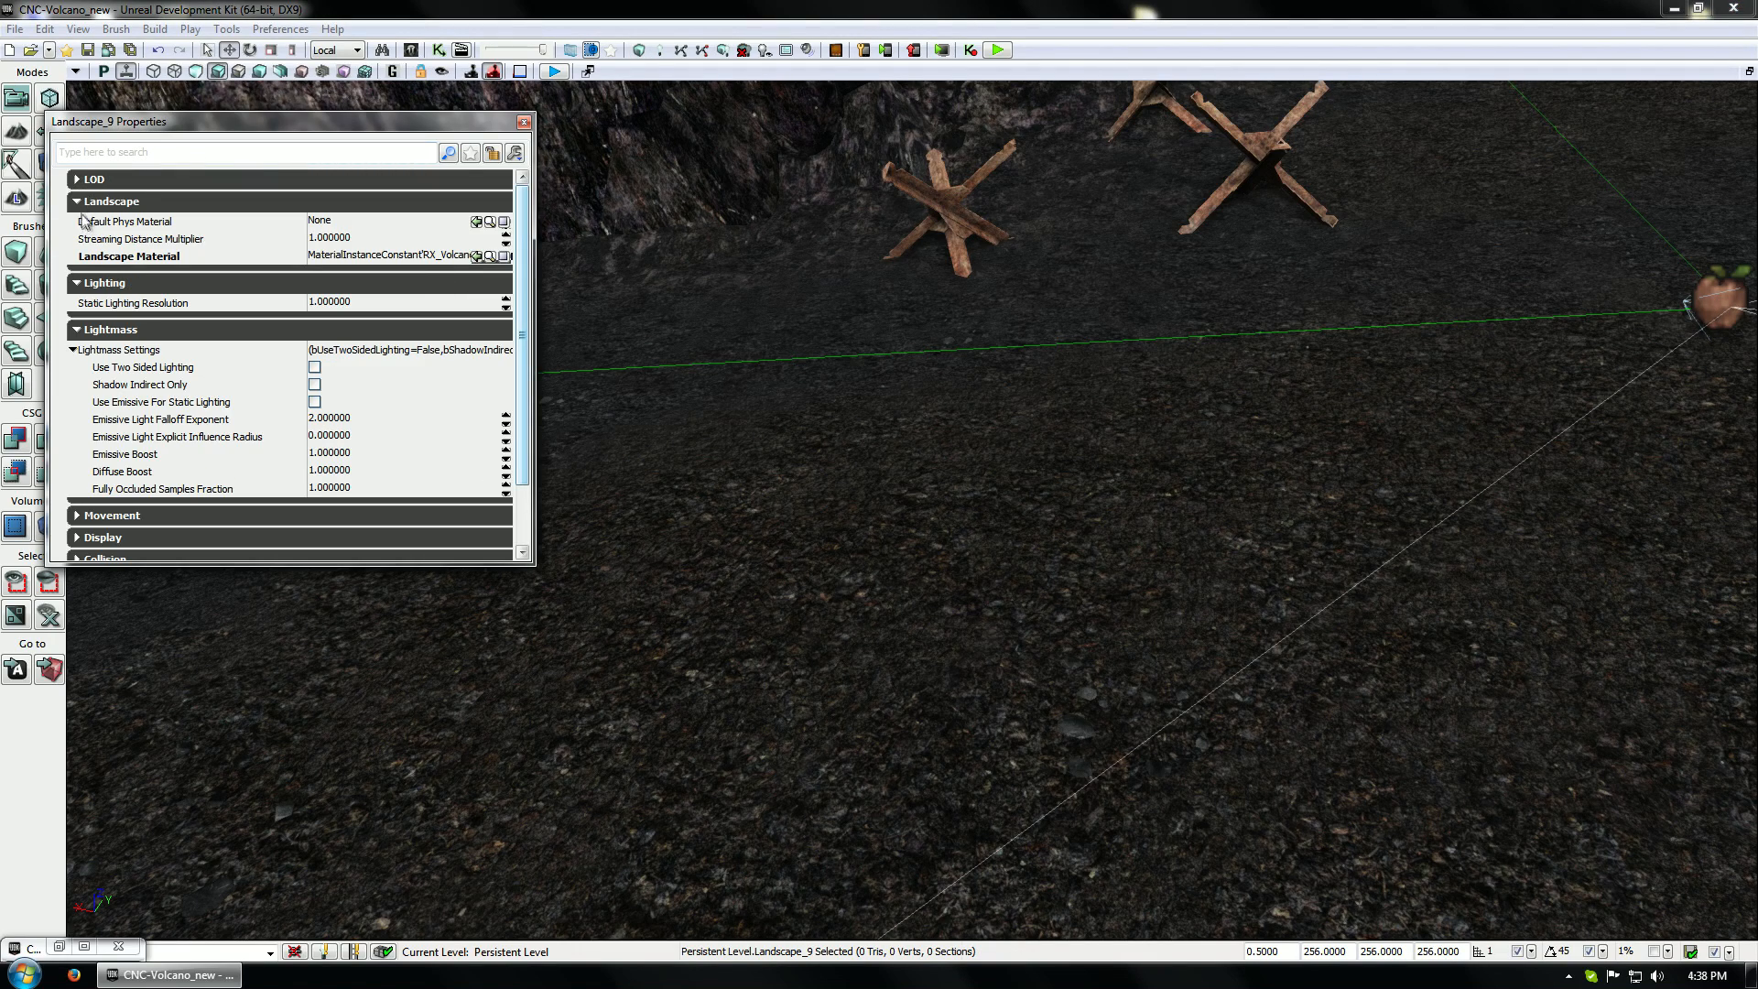
click(491, 257)
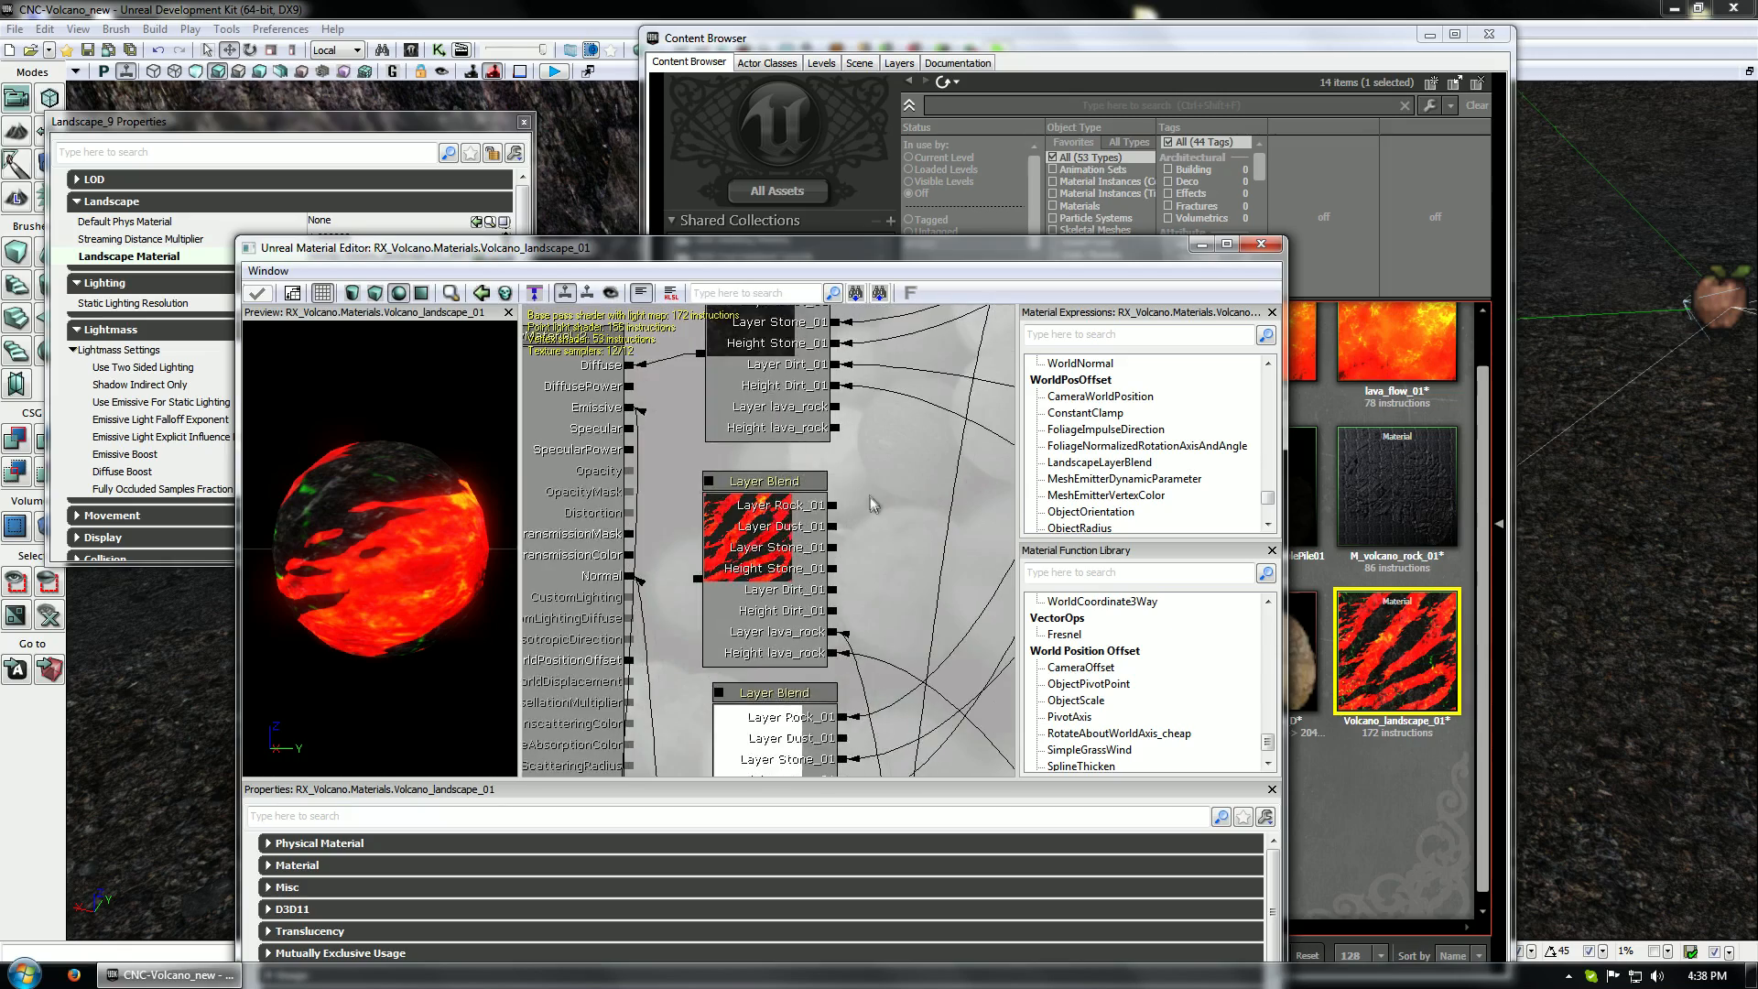
Copy the T_Compost_D texture sample, its Multiply and the connected parameter node from the Volcano_landscape_01 node graph
scroll(871, 497, down, 4)
drag(896, 446, 718, 562)
drag(864, 502, 604, 764)
scroll(690, 644, down, 1)
drag(780, 673, 978, 448)
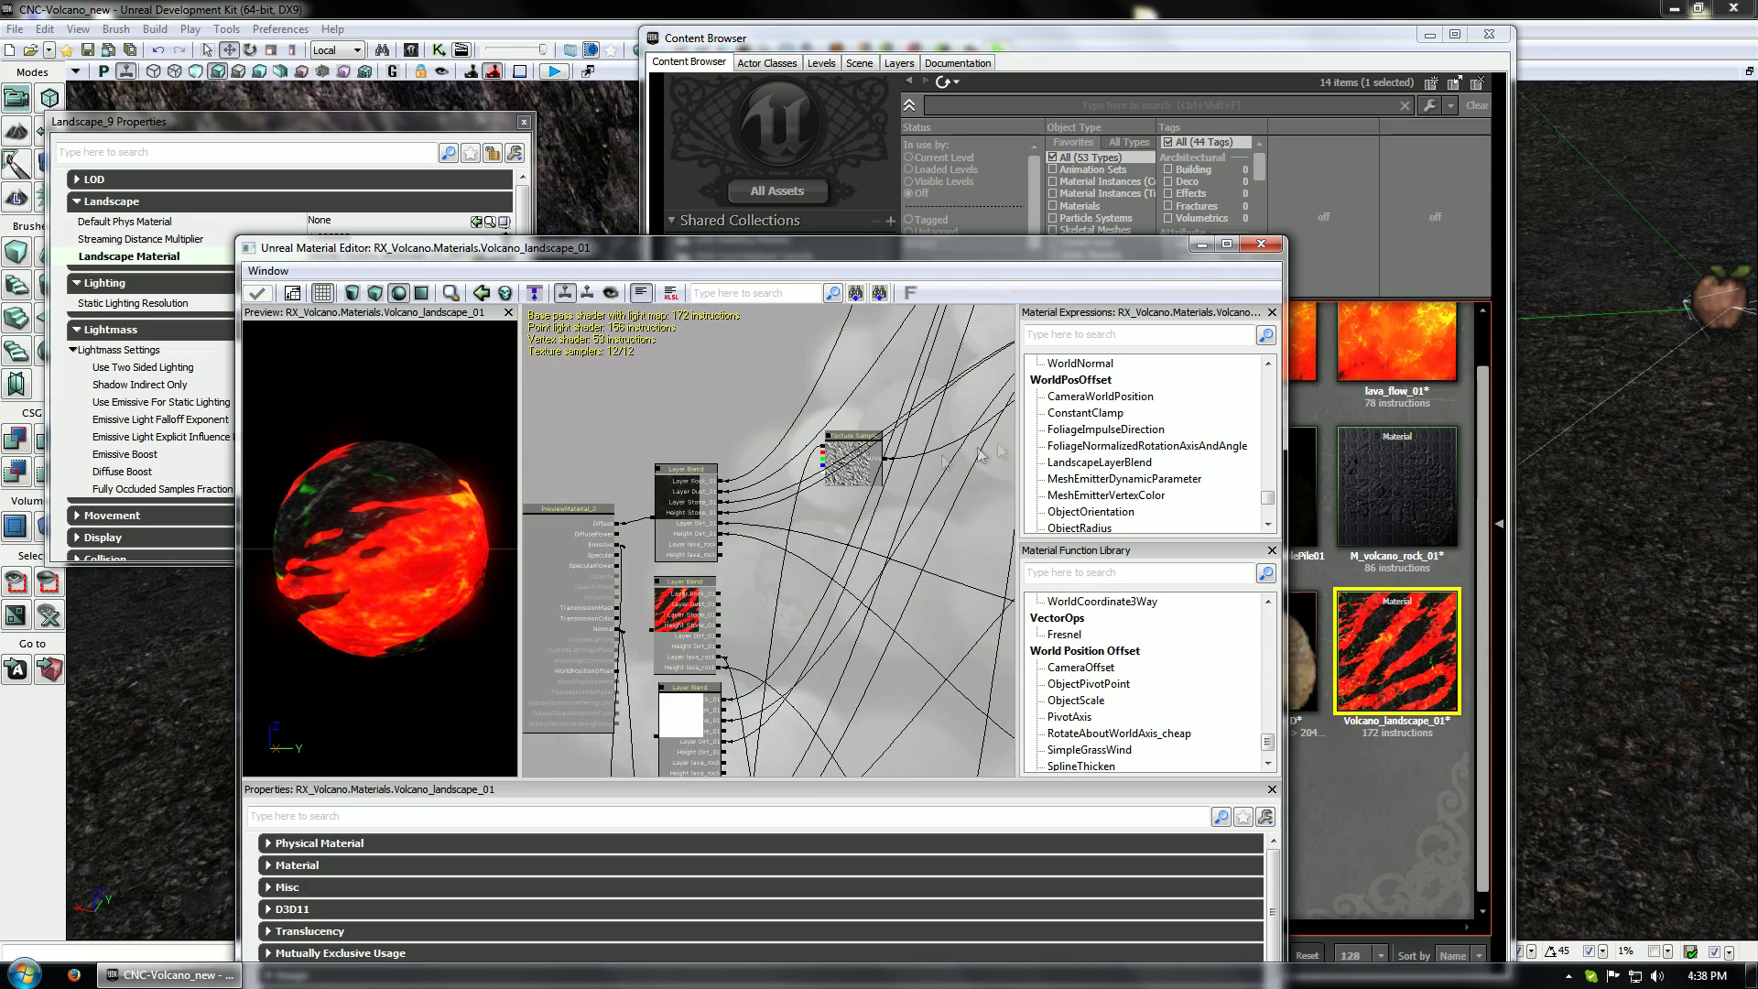
scroll(705, 515, up, 5)
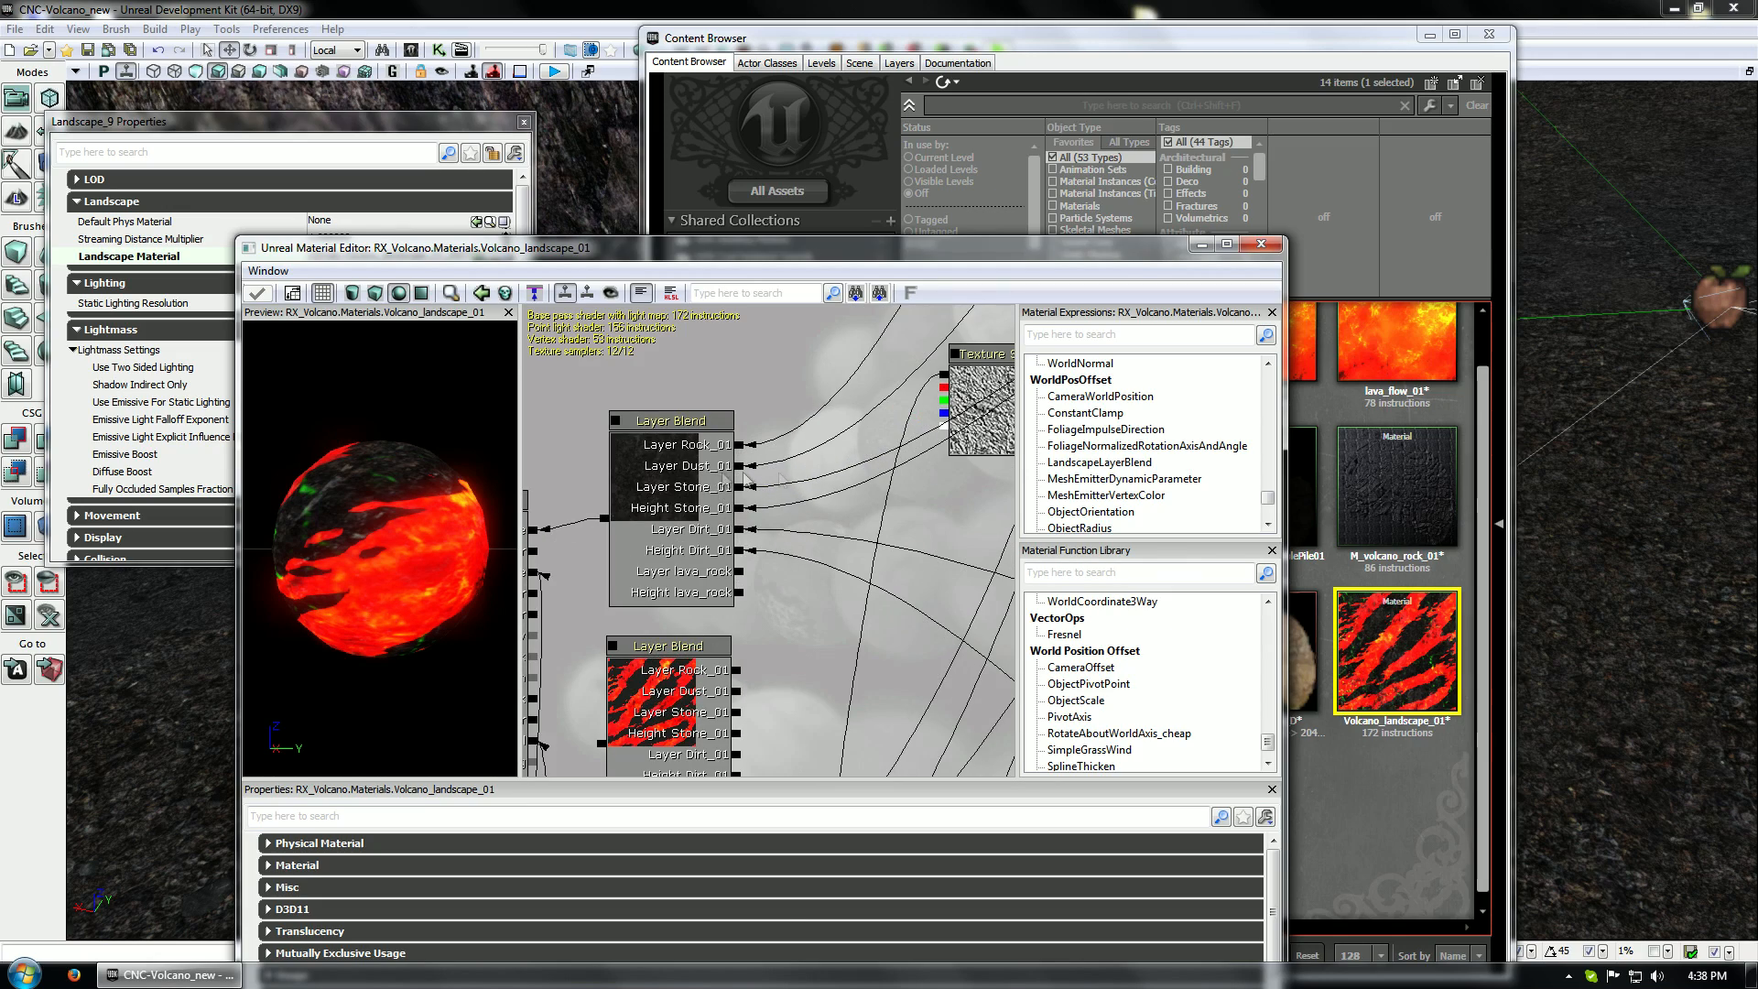
drag(888, 482, 563, 773)
scroll(714, 650, up, 4)
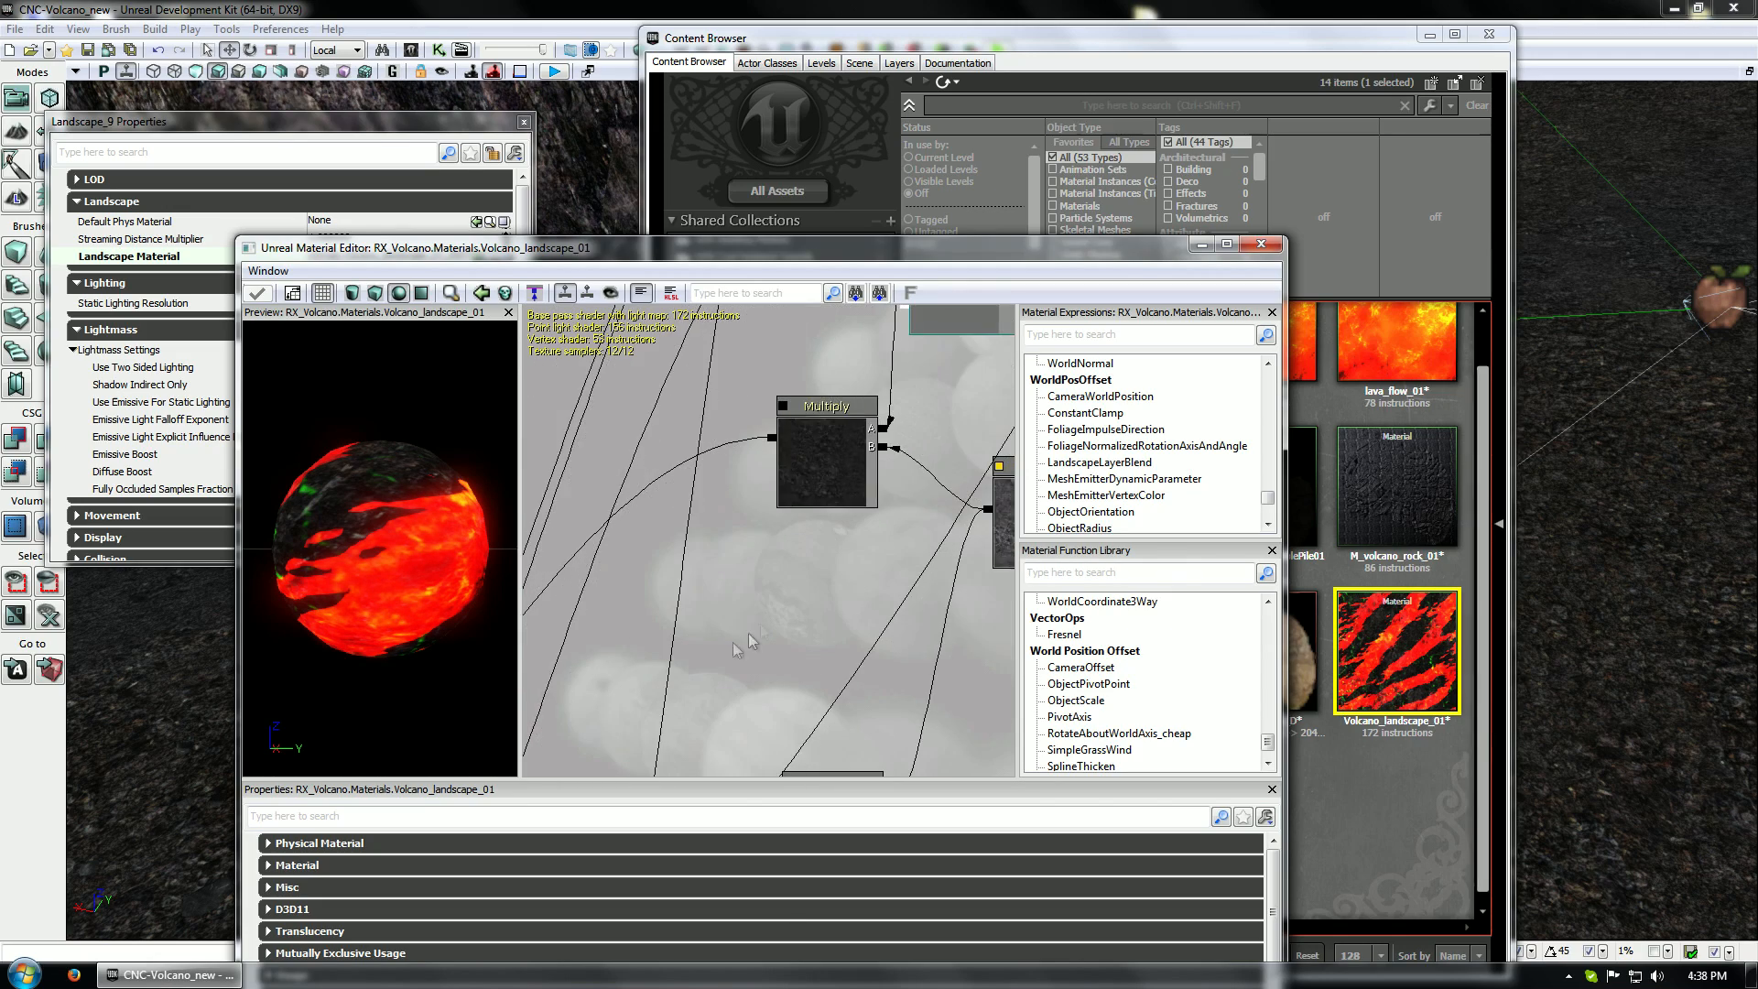
scroll(689, 668, down, 4)
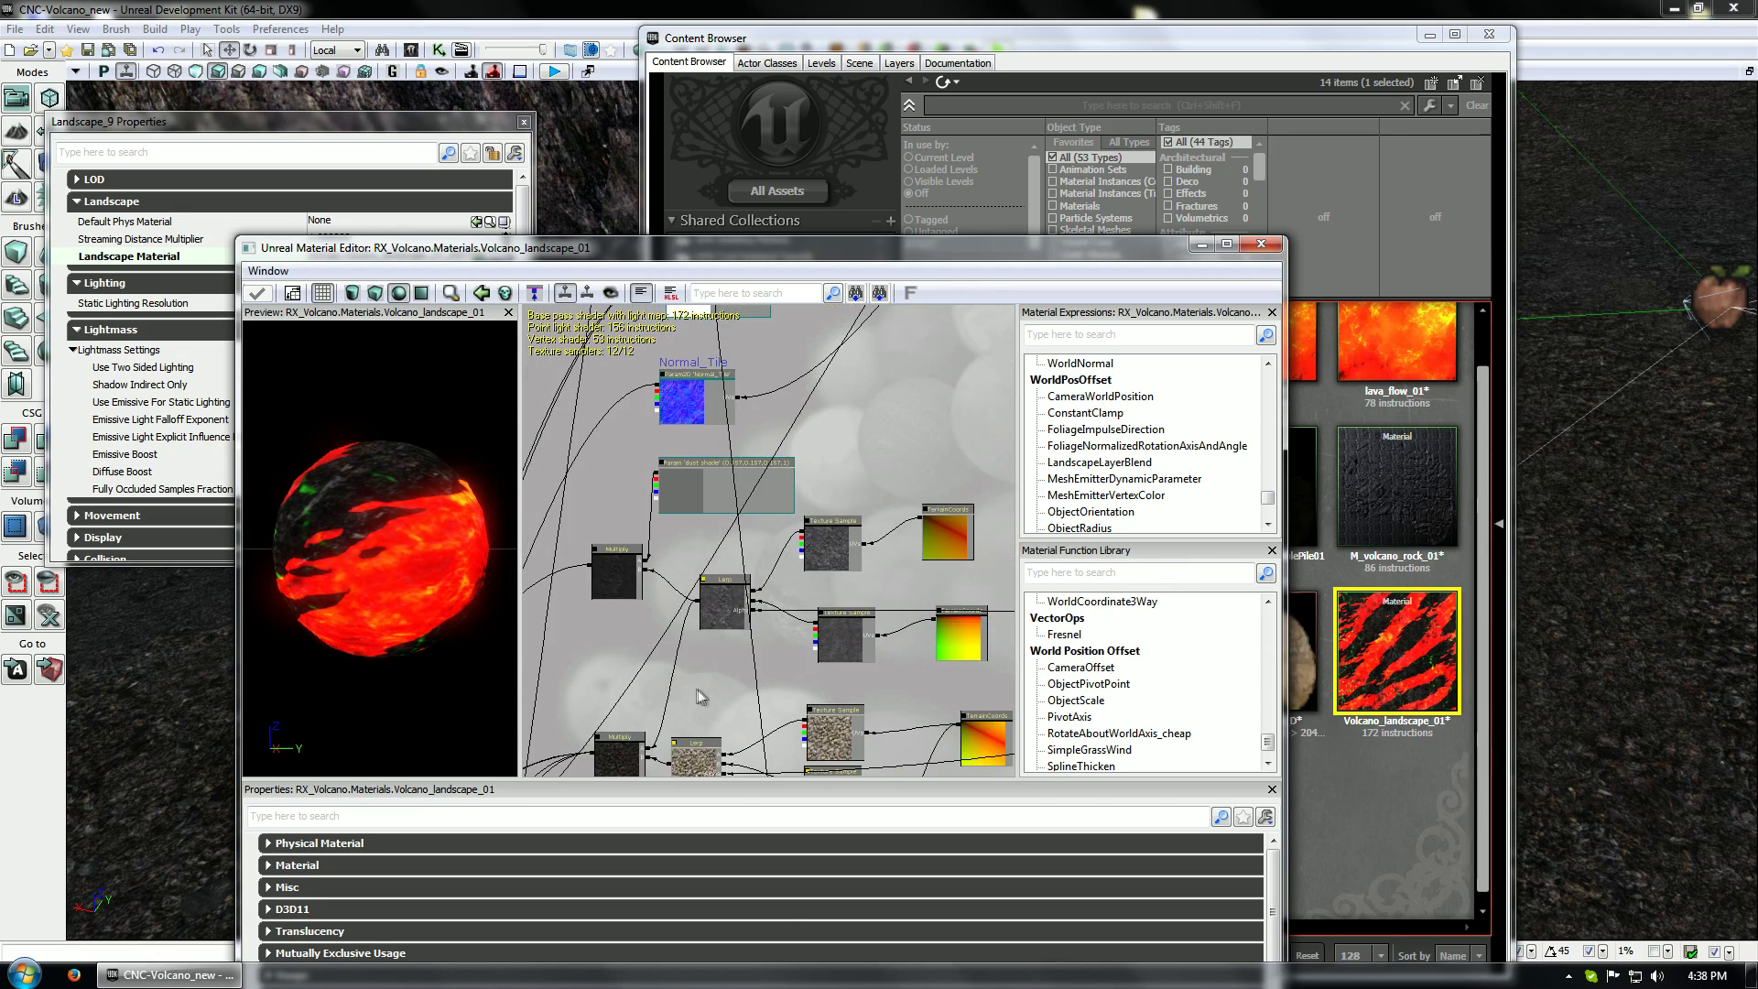
drag(703, 698, 713, 651)
click(725, 456)
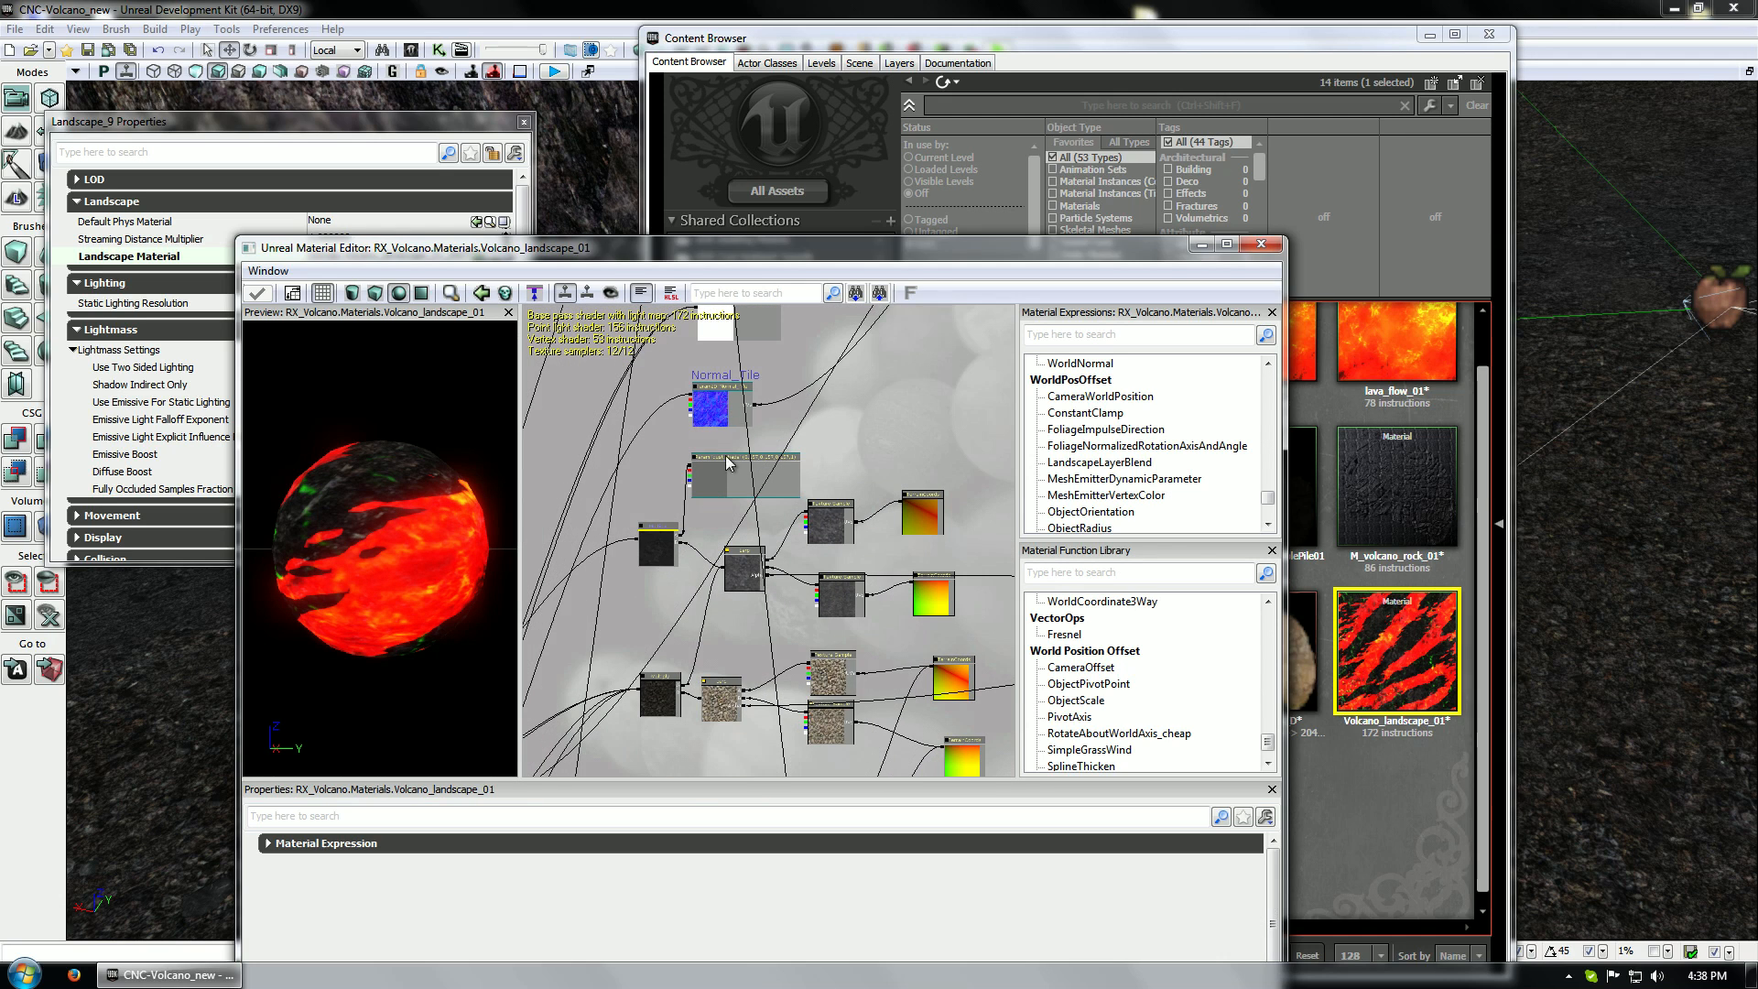
ctrl+click(713, 468)
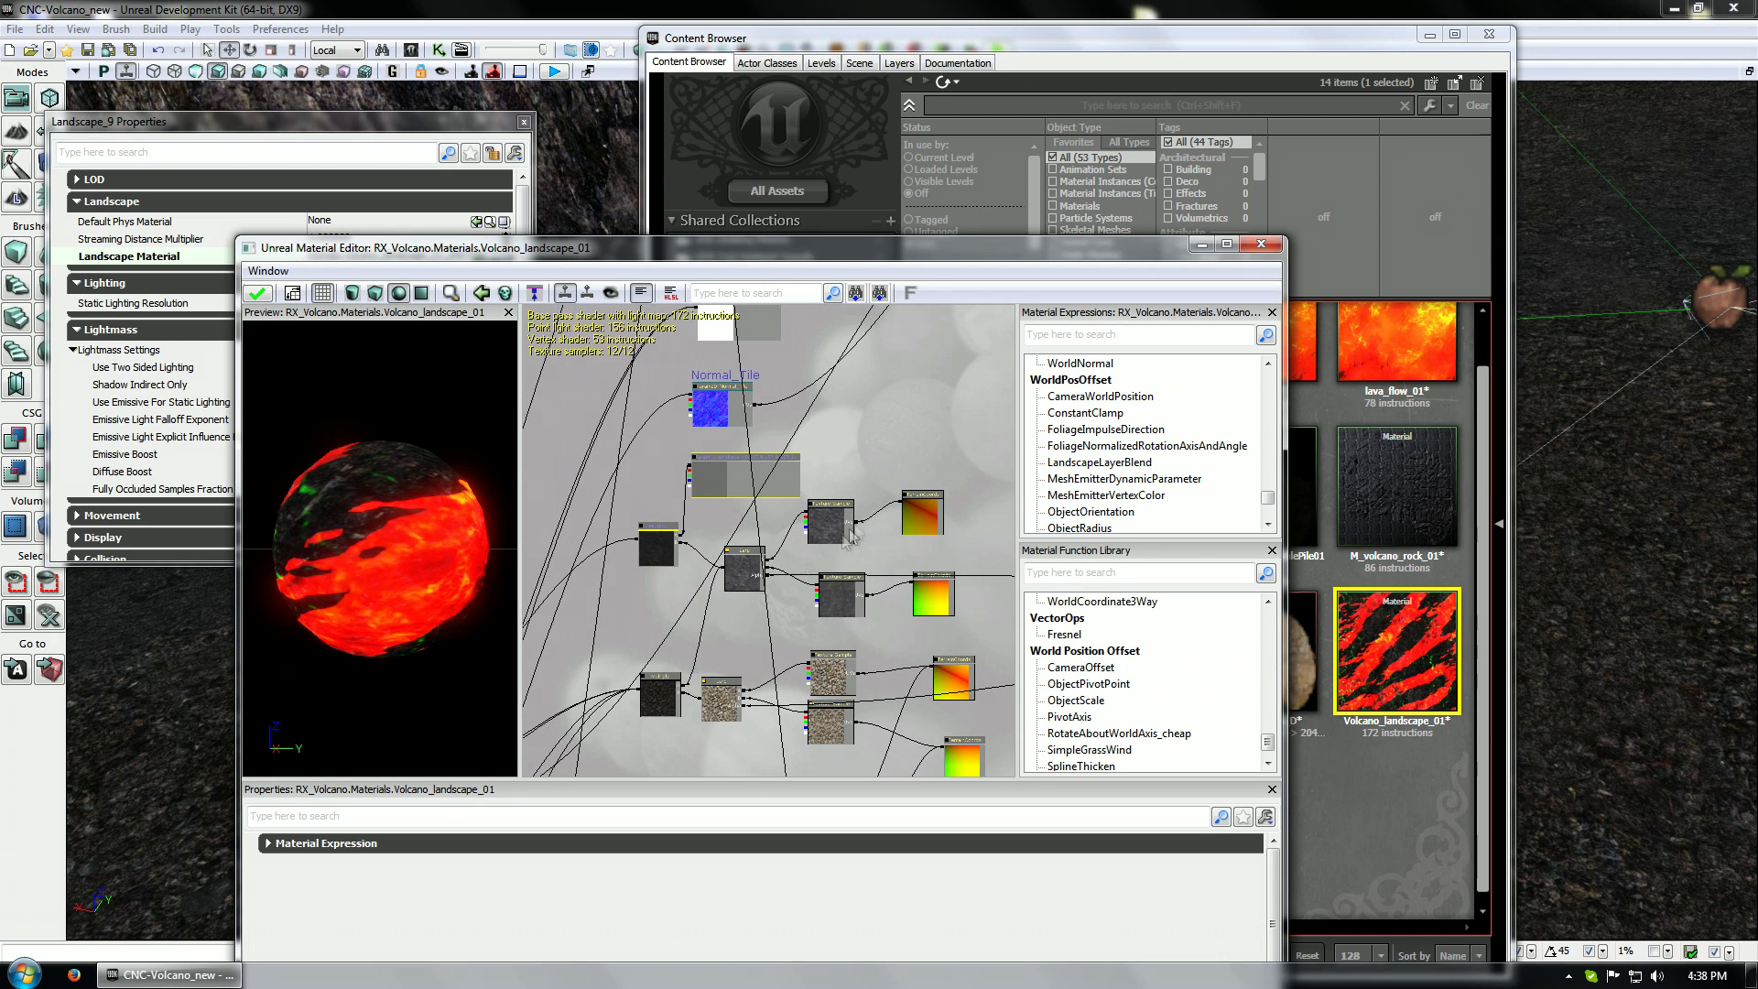
click(824, 524)
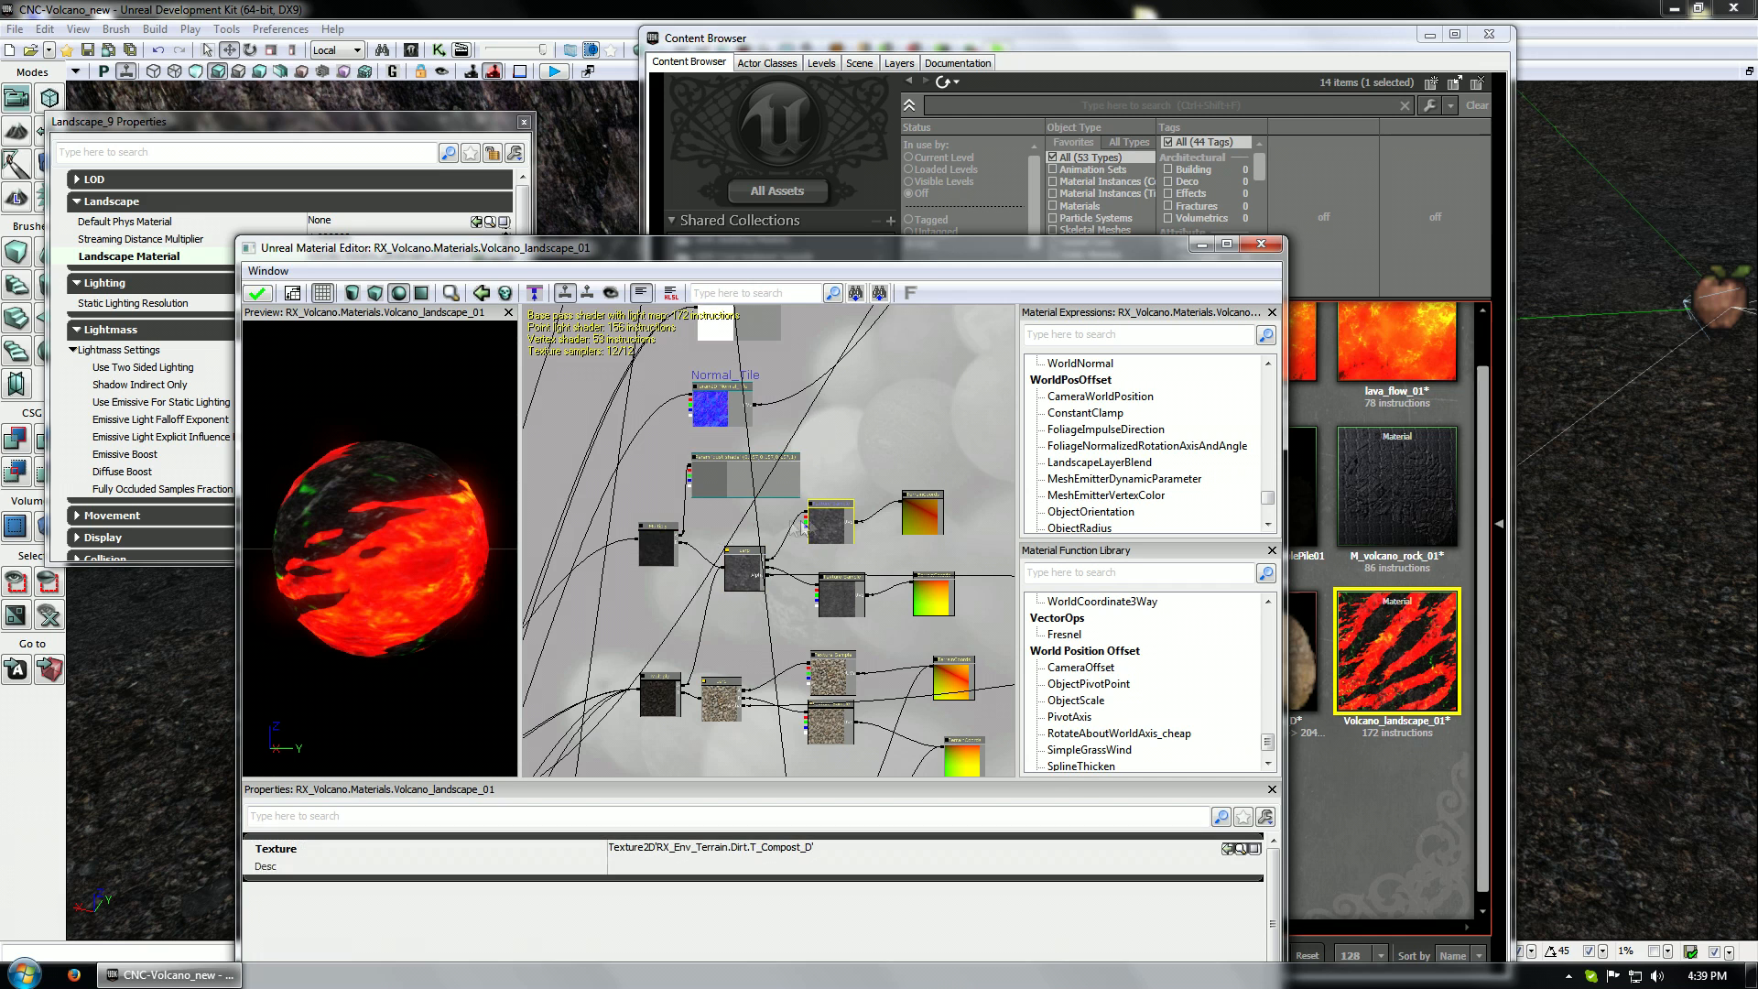
ctrl+click(647, 541)
ctrl+click(721, 474)
drag(946, 414, 1015, 381)
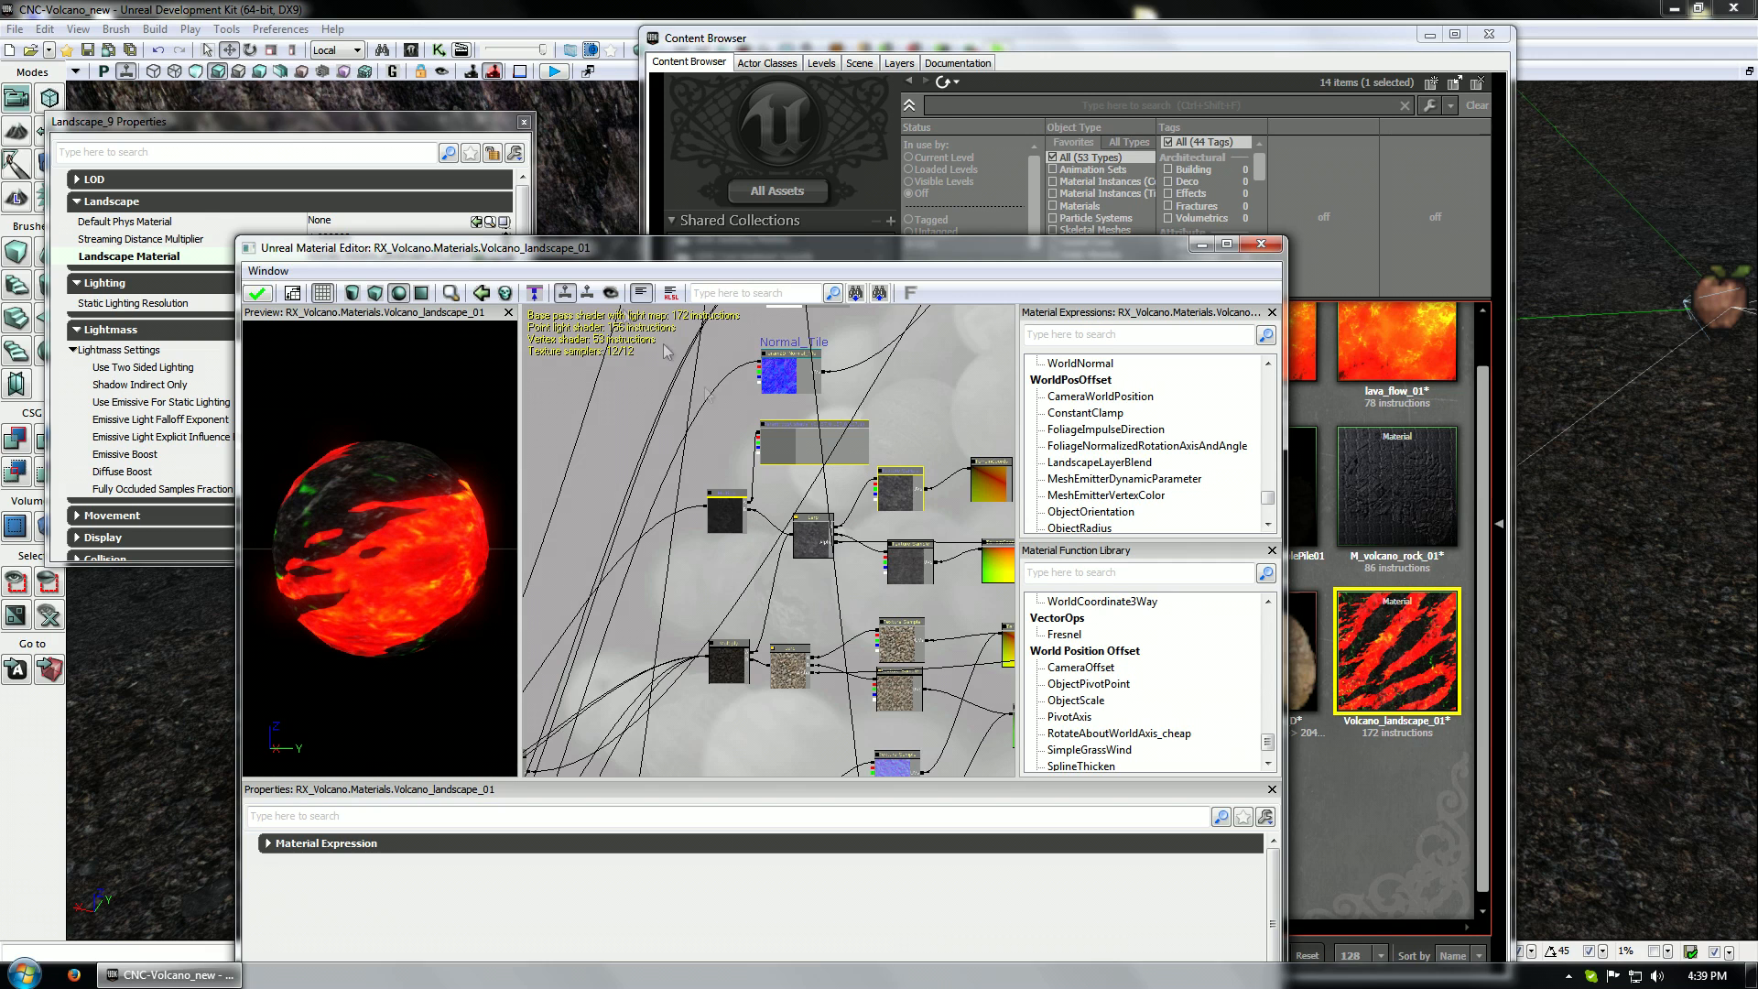
Close the landscape material without applying changes and open DecalM_MuddyTrack_Parent_Cheaper in the material editor
click(1261, 243)
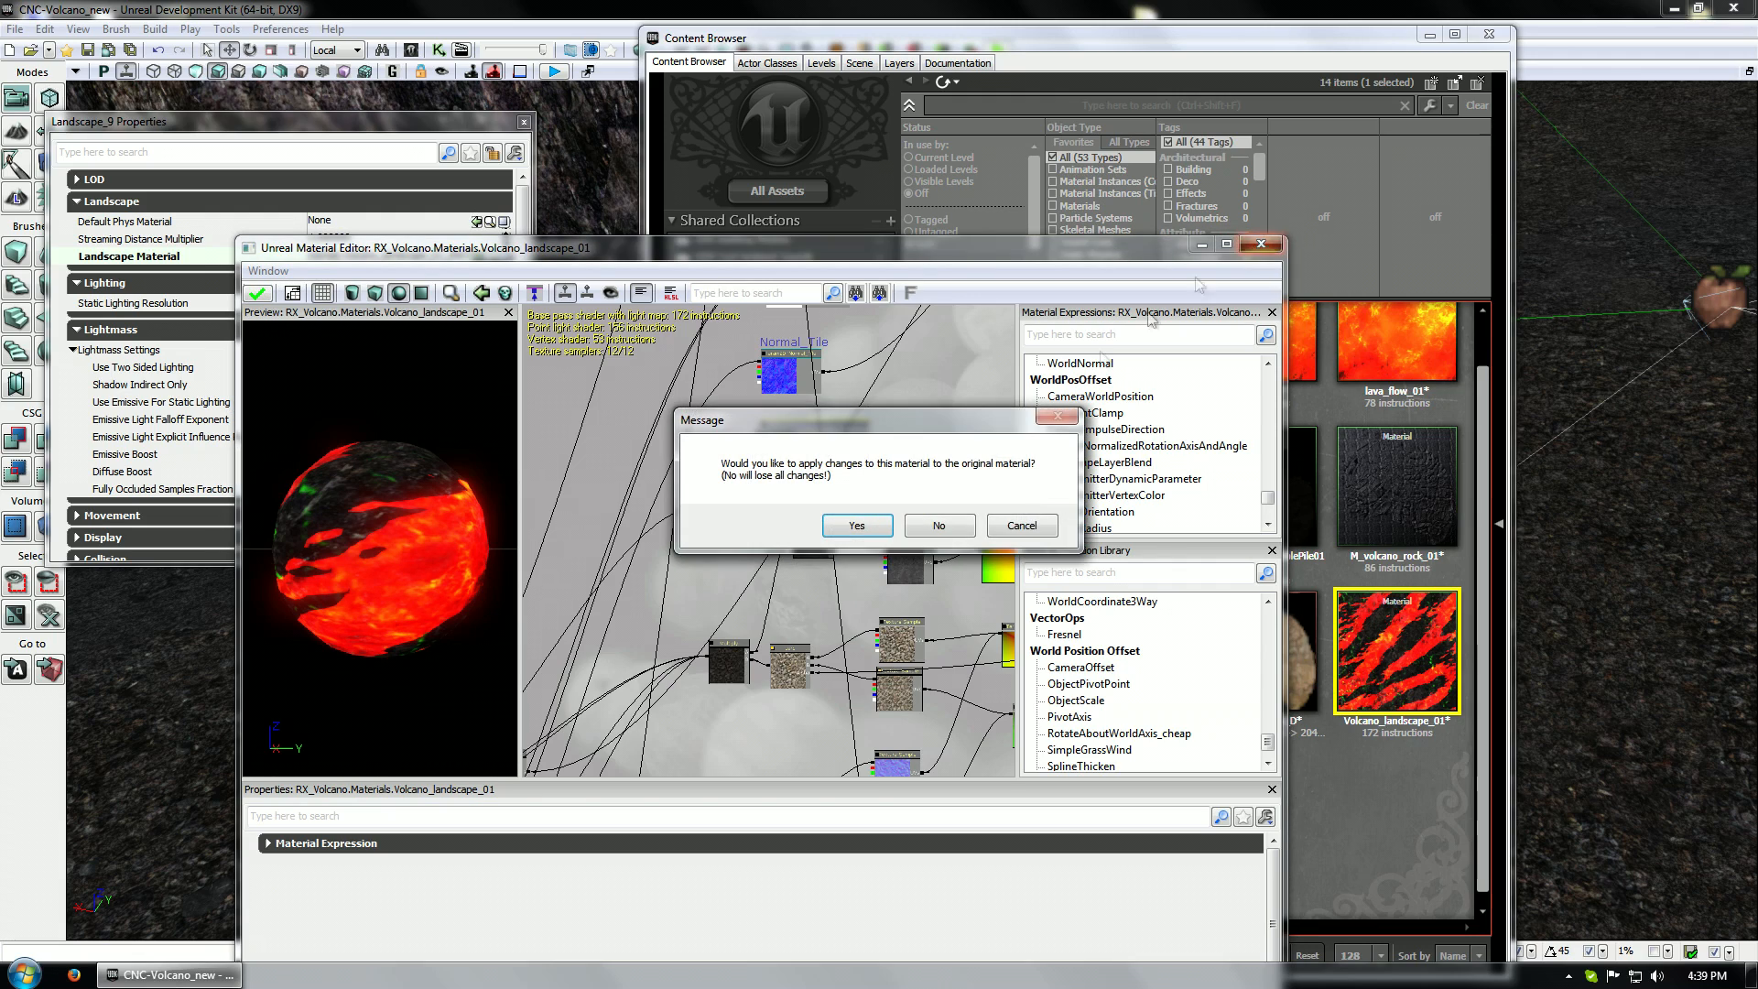
click(956, 525)
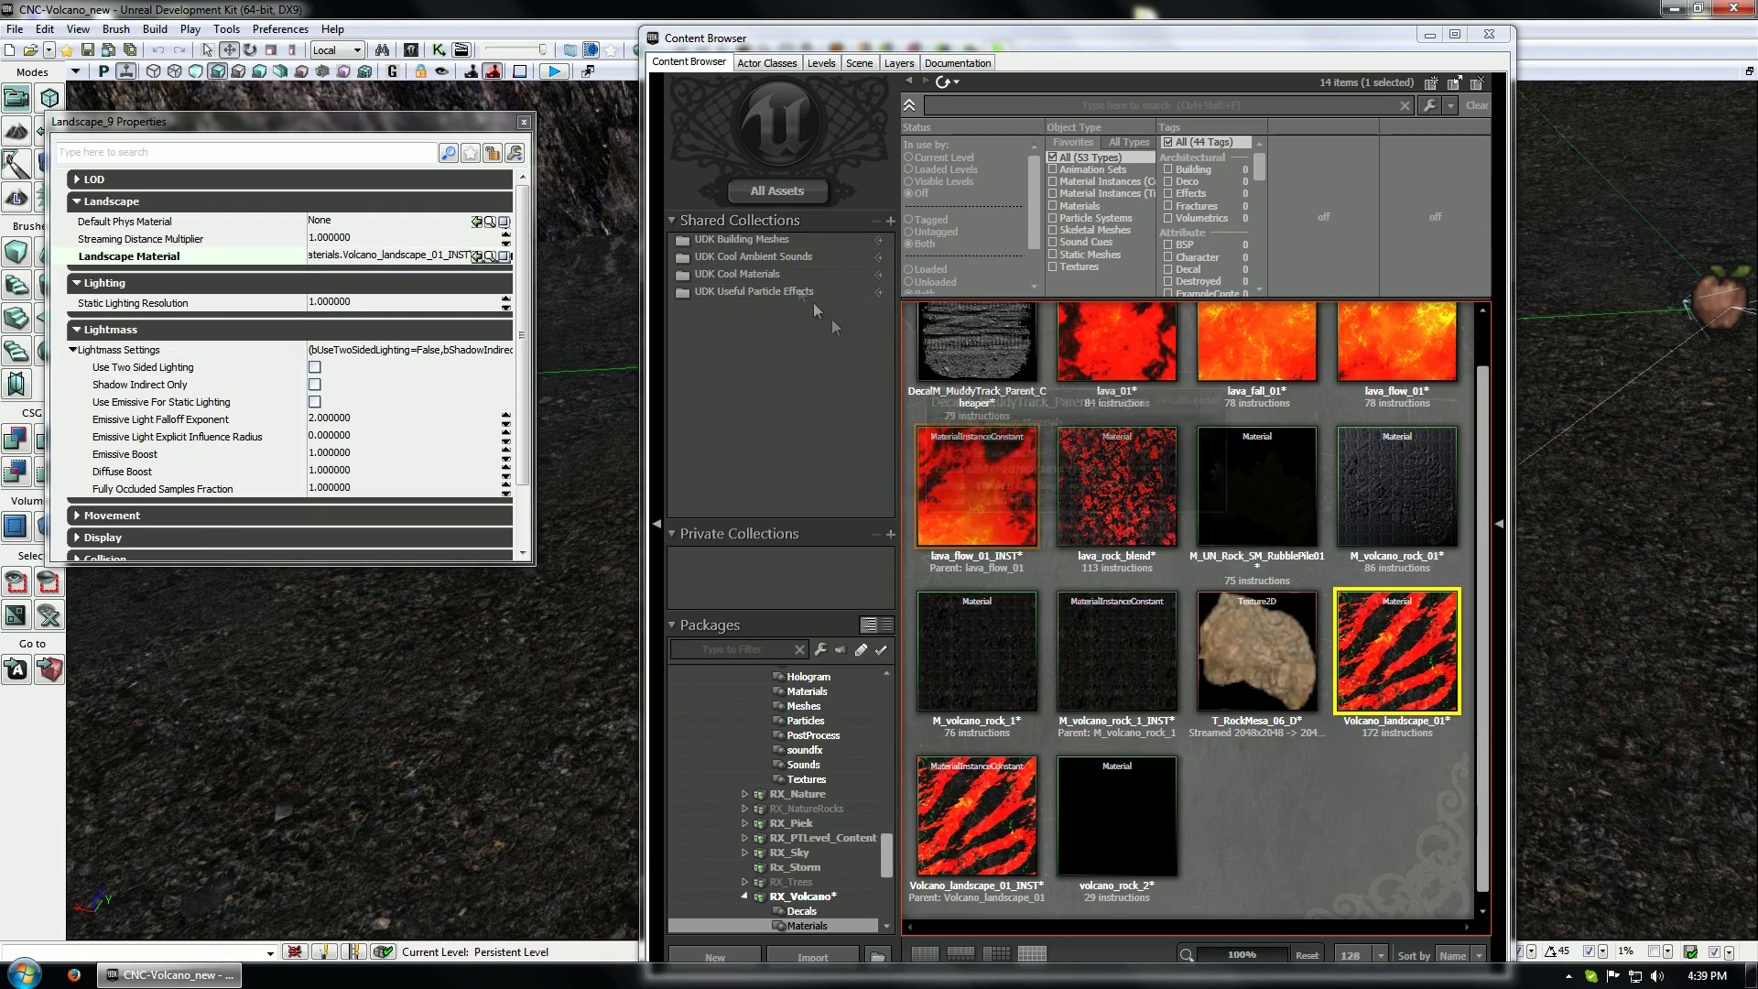
click(972, 362)
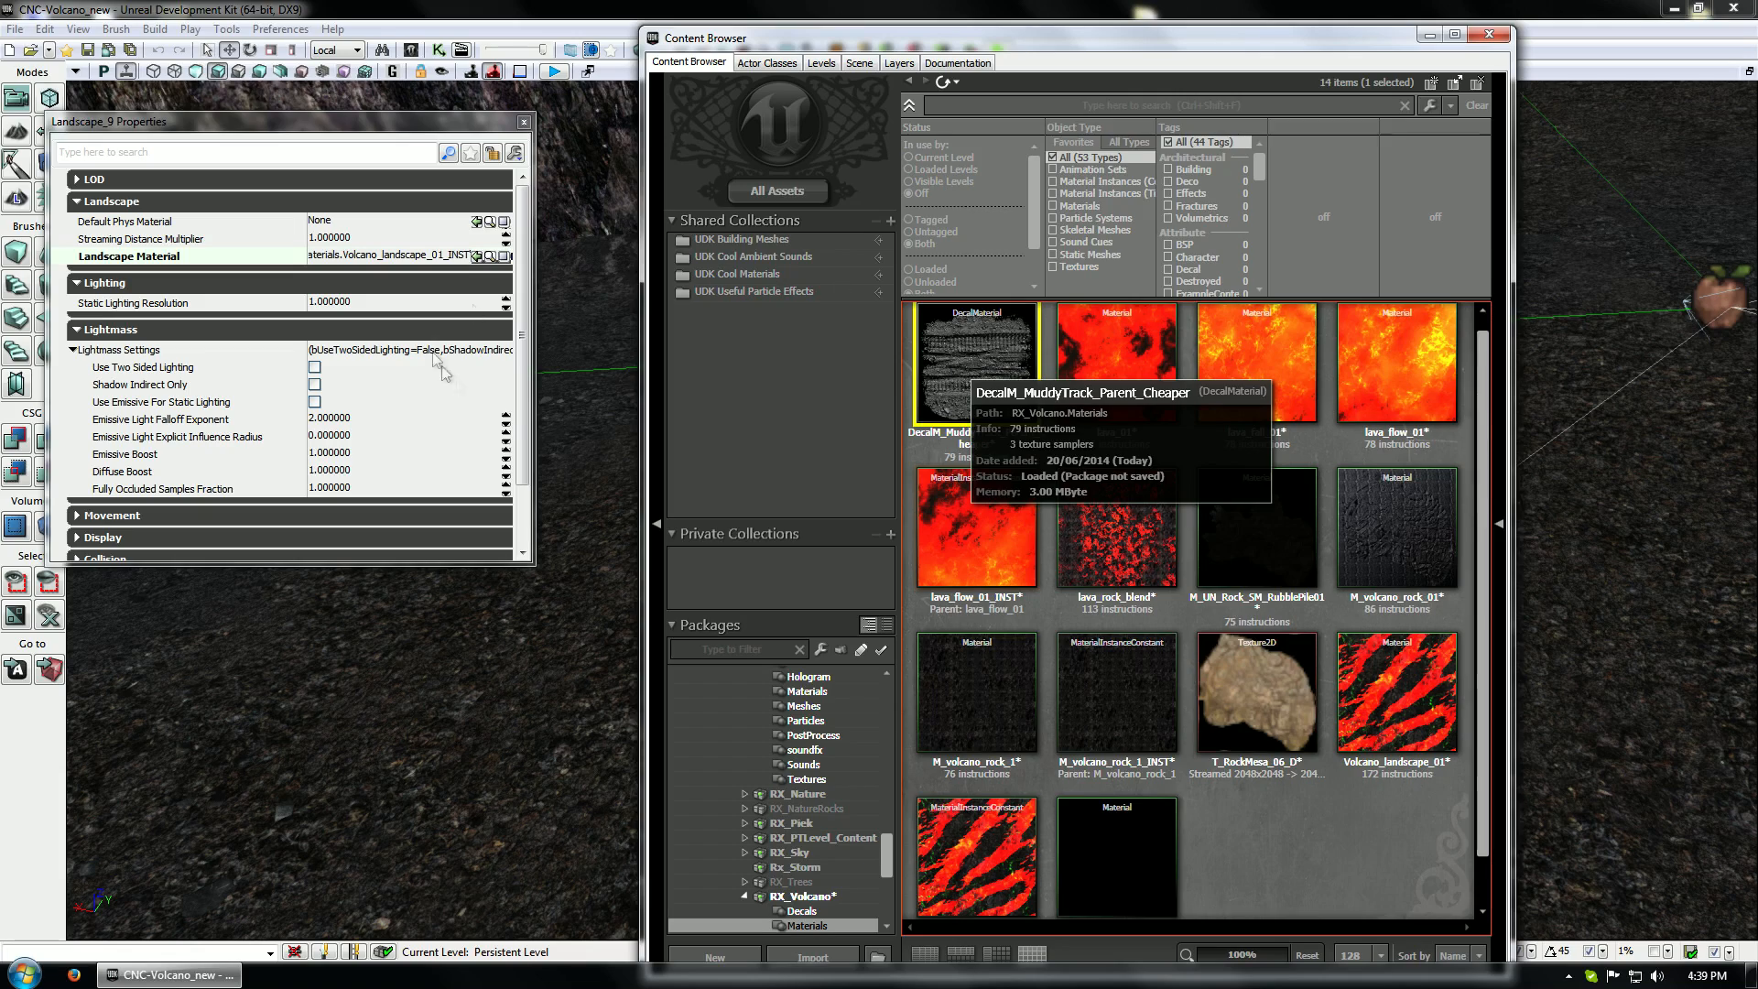
double_click(920, 412)
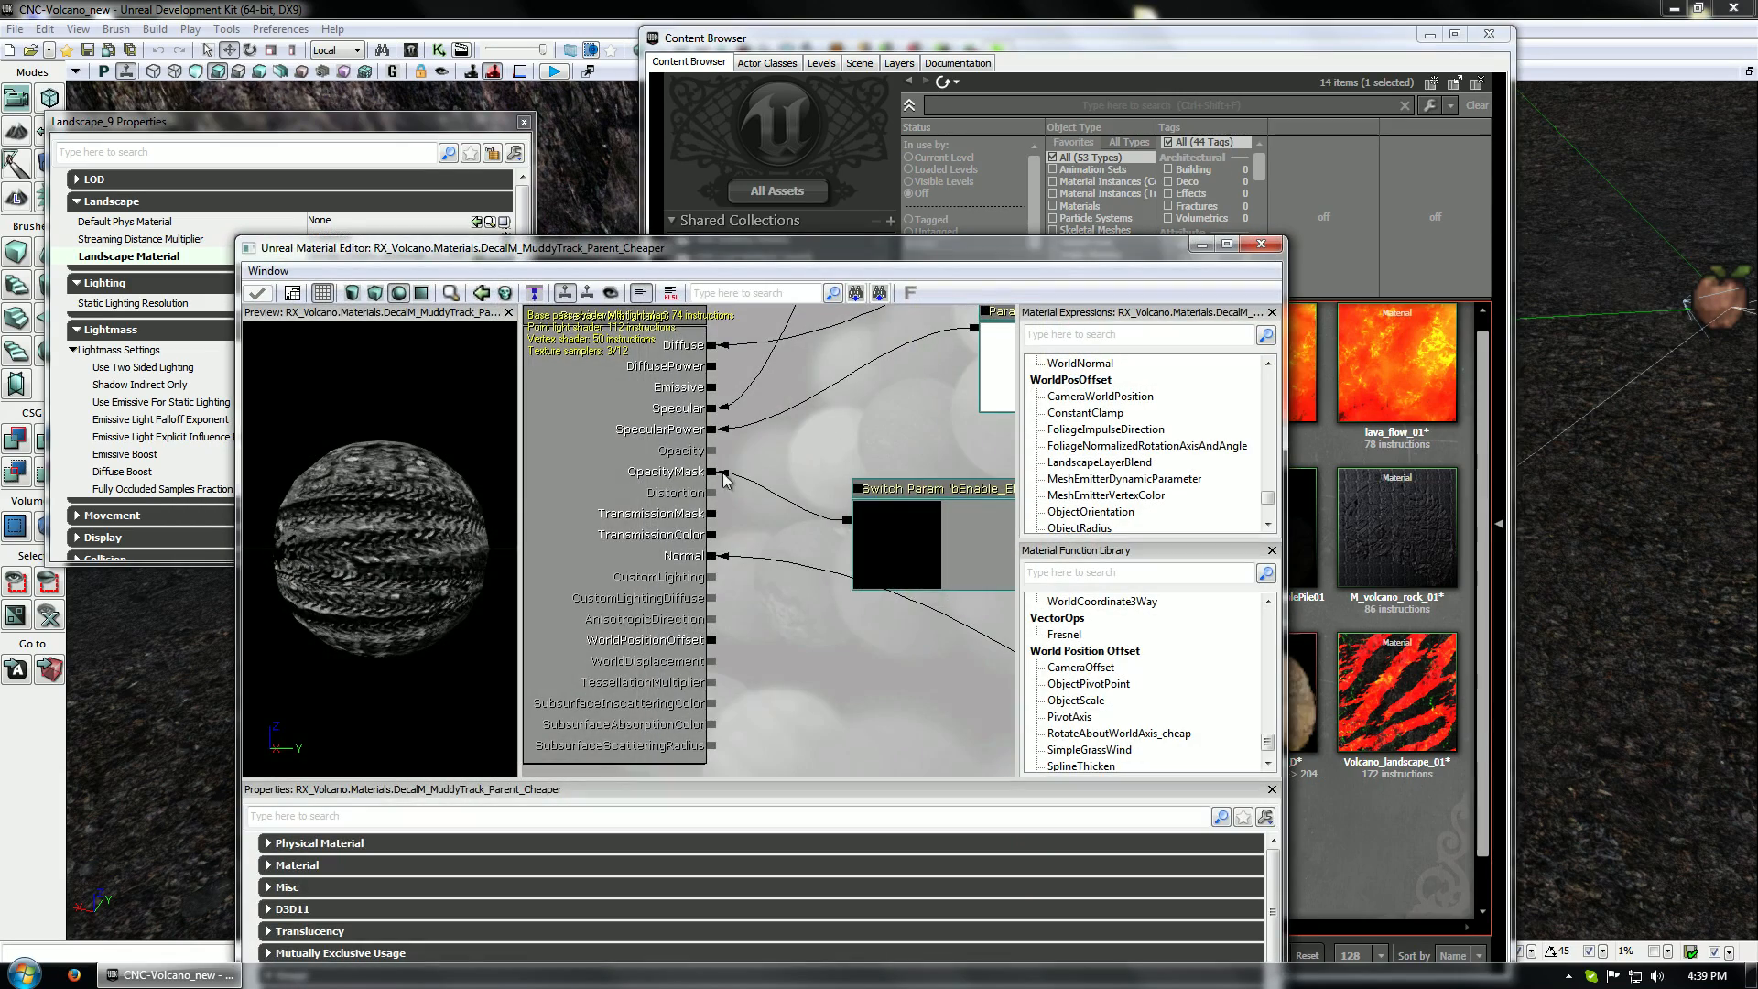
Paste the copied landscape texture nodes into empty graph space below the Diffuse Ground Texture comment box
drag(807, 448, 708, 467)
scroll(708, 468, down, 4)
drag(869, 404, 698, 738)
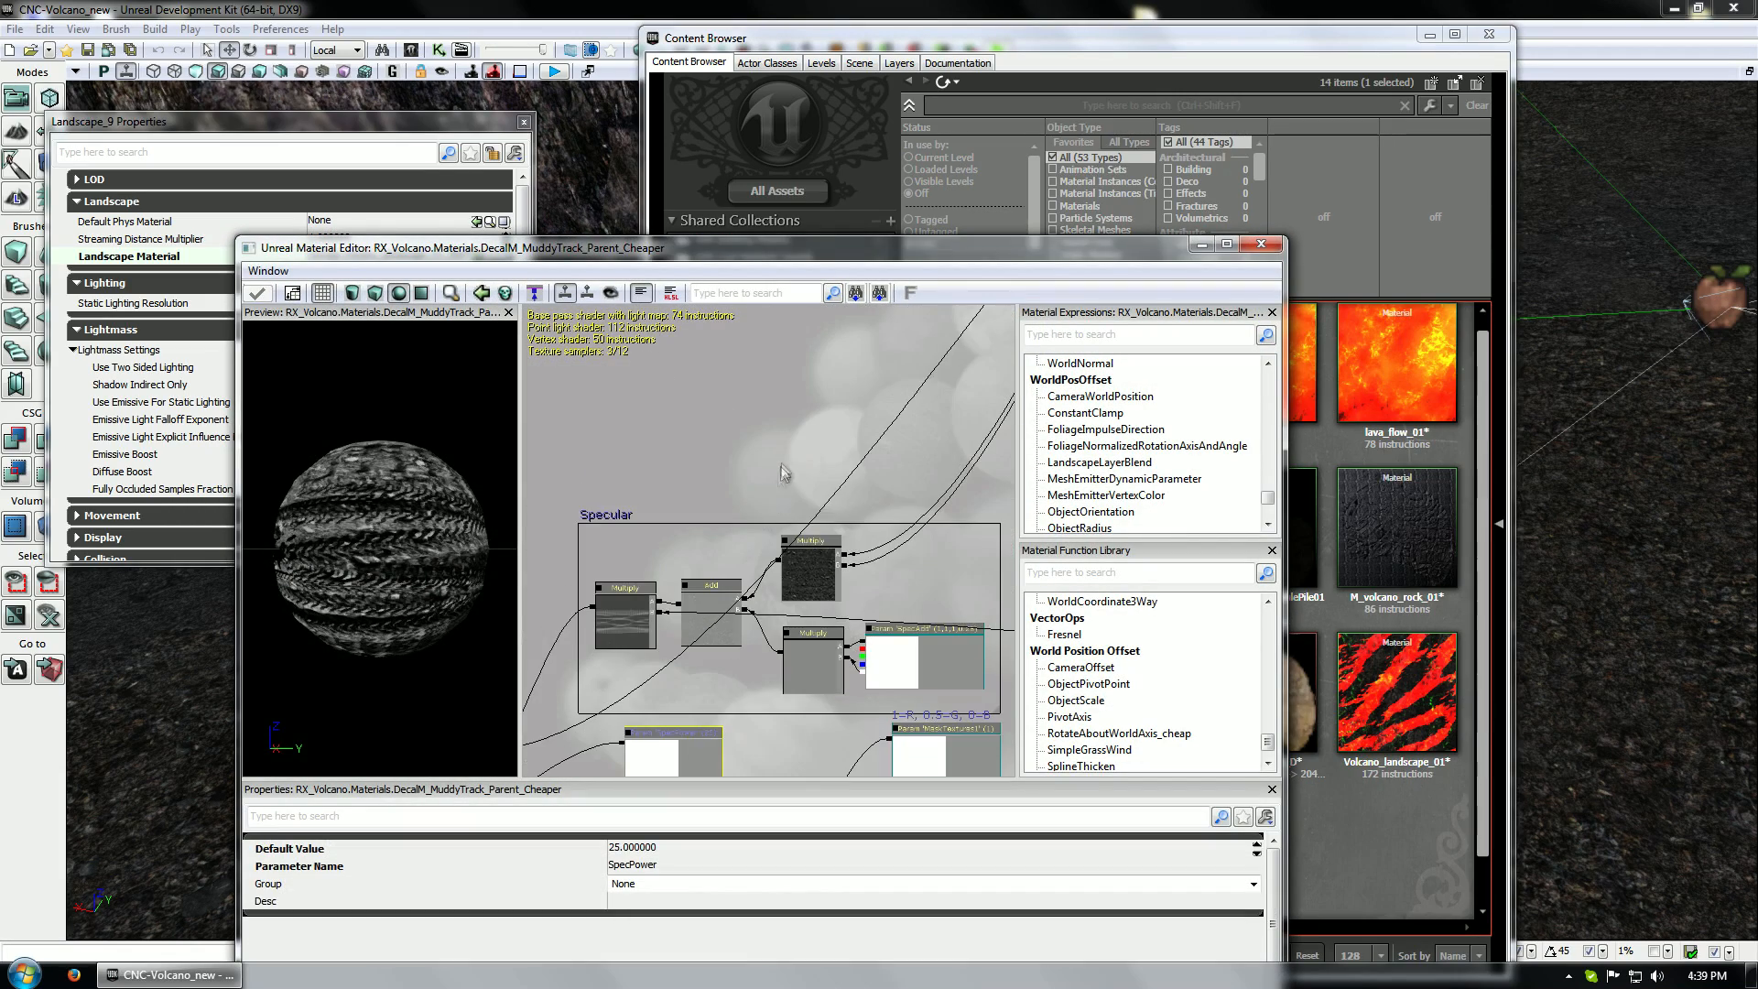
drag(781, 465, 592, 513)
drag(893, 403, 640, 759)
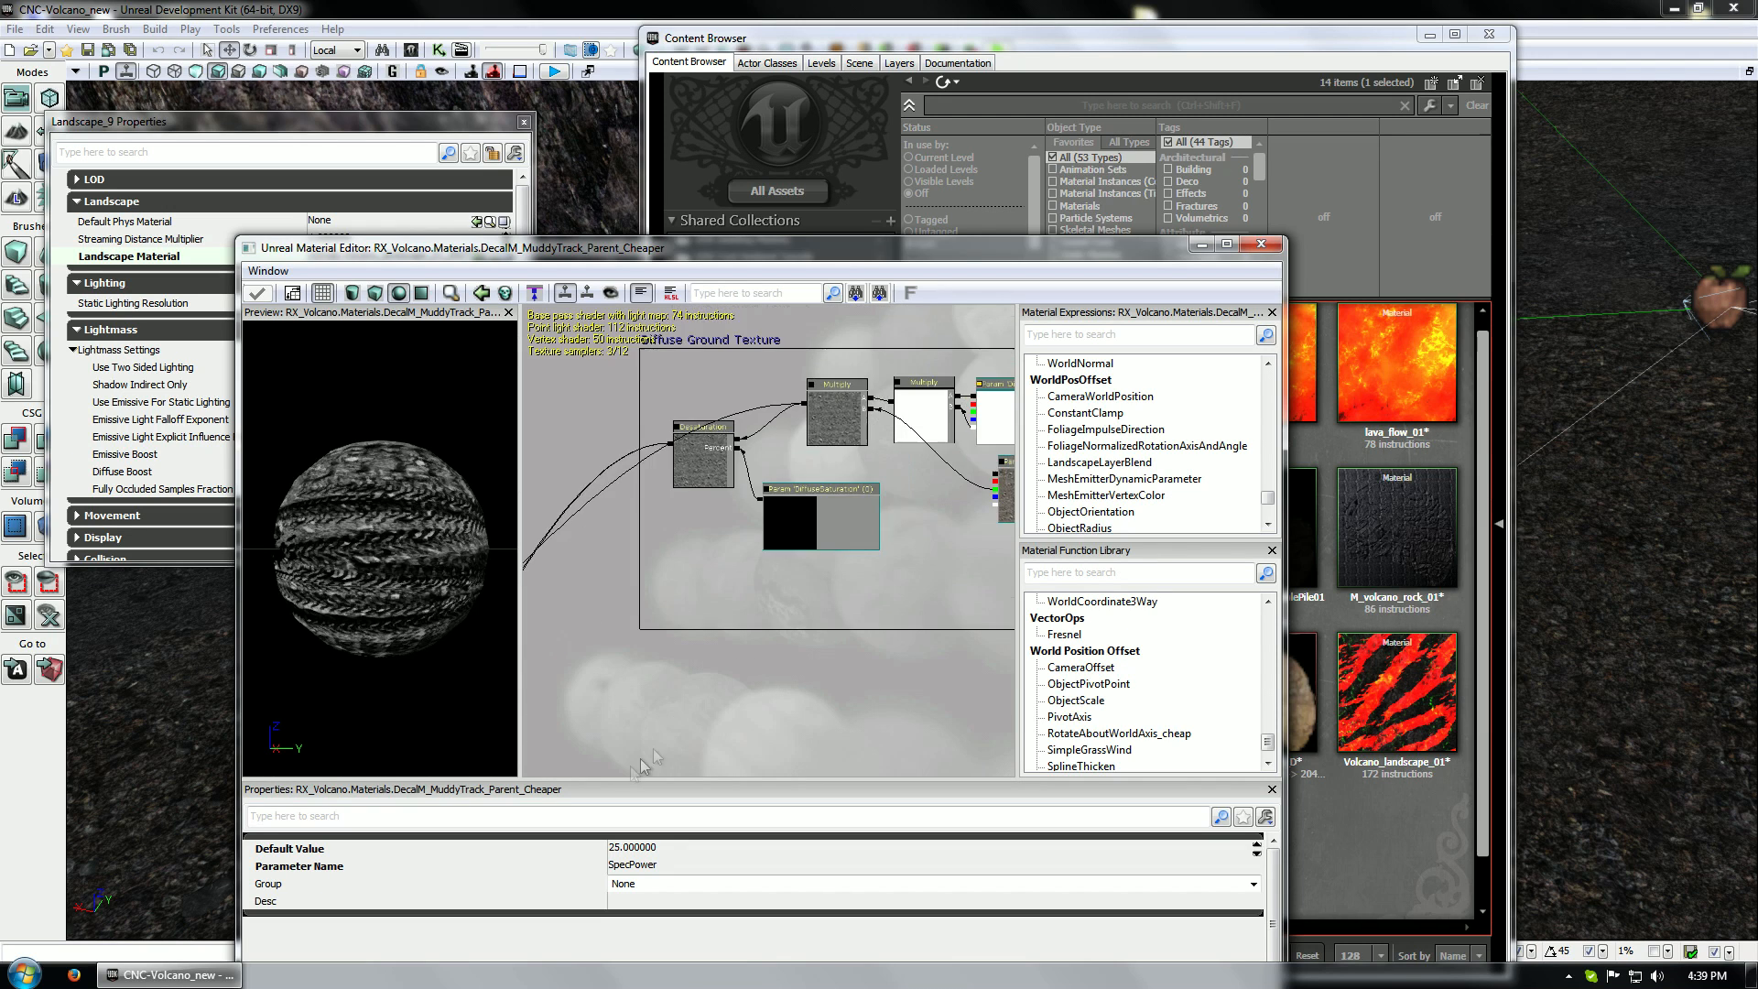
scroll(732, 673, down, 2)
drag(777, 668, 593, 634)
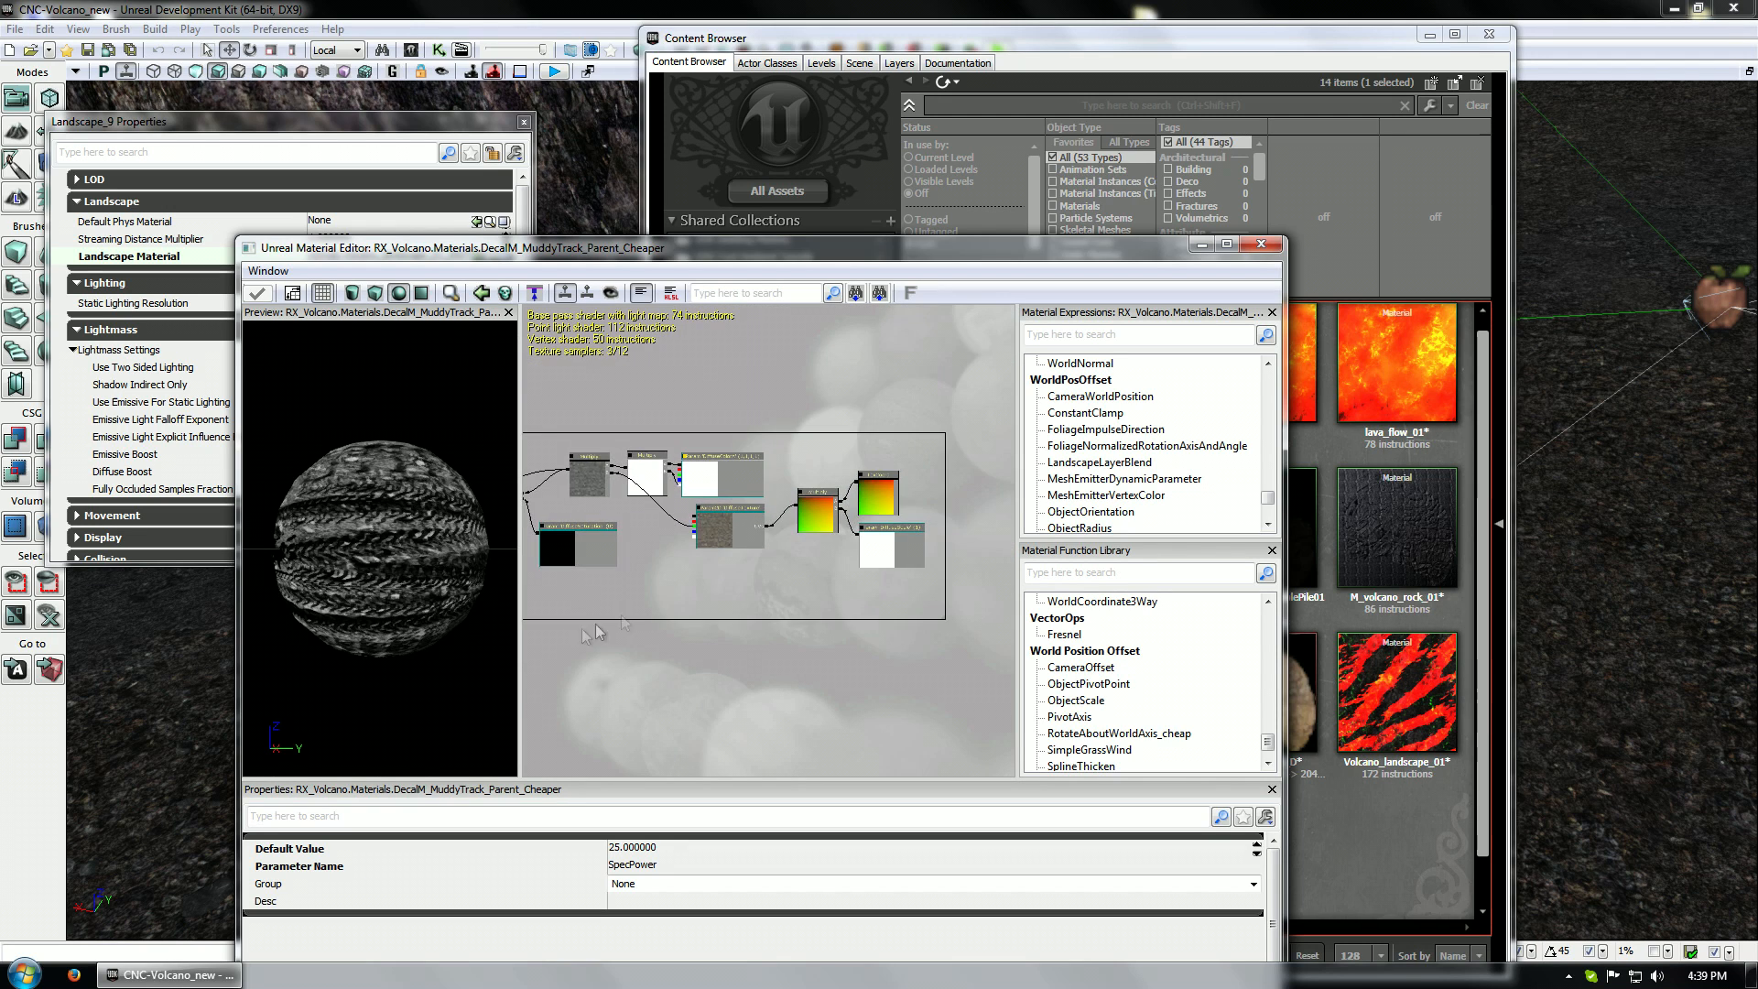
scroll(888, 503, up, 6)
scroll(888, 503, down, 4)
drag(810, 579, 899, 492)
scroll(899, 492, down, 2)
drag(740, 580, 820, 475)
click(773, 514)
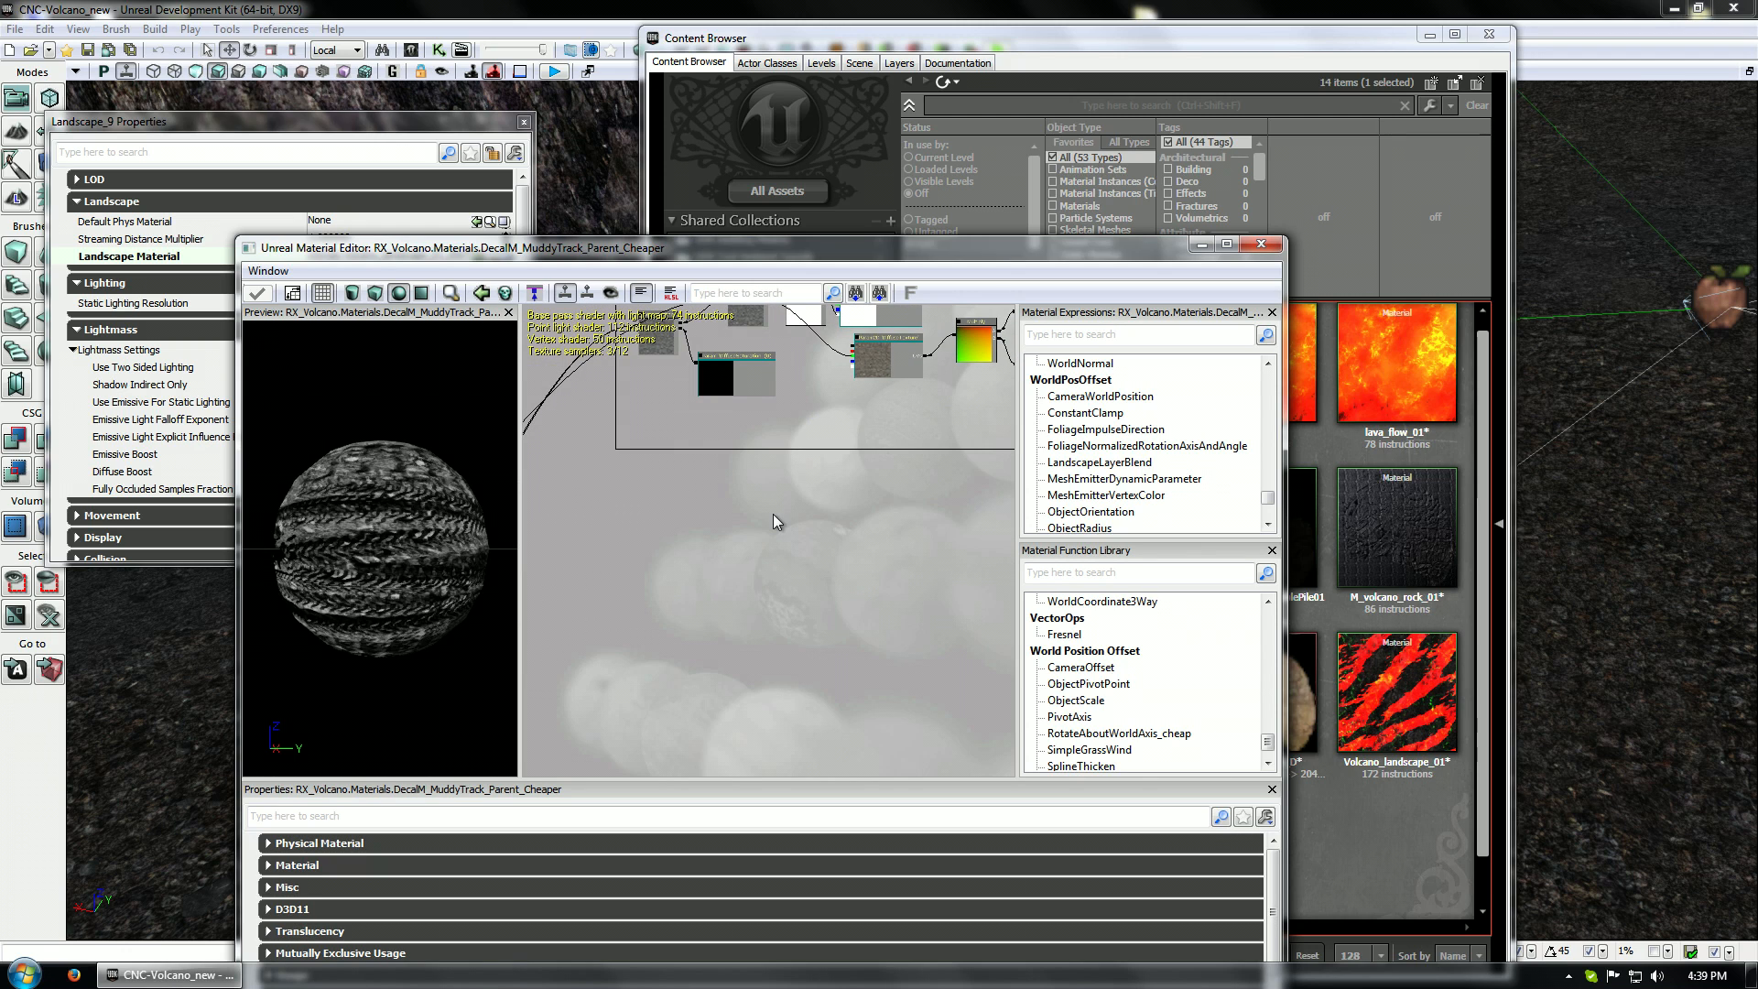
key(ctrl+v)
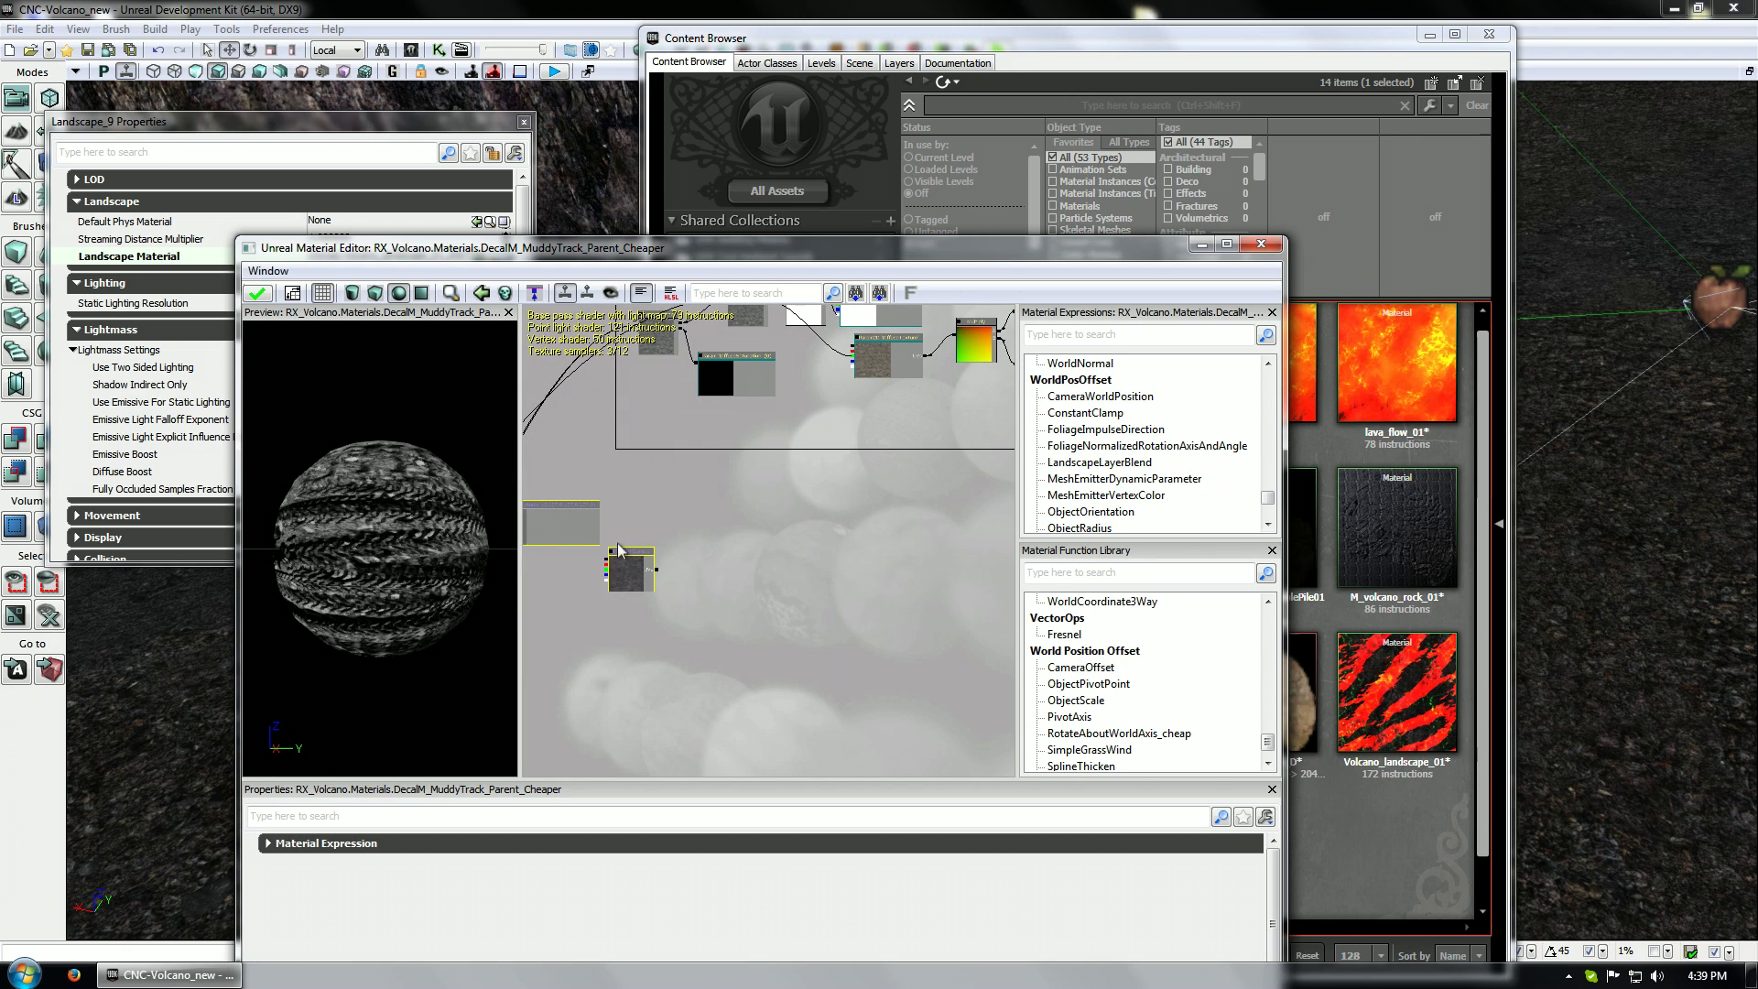
Connect the pasted texture sample's coordinates input to the texture-coordinate Multiply node in the Diffuse Ground Texture group
drag(778, 524, 1005, 530)
drag(737, 534, 909, 555)
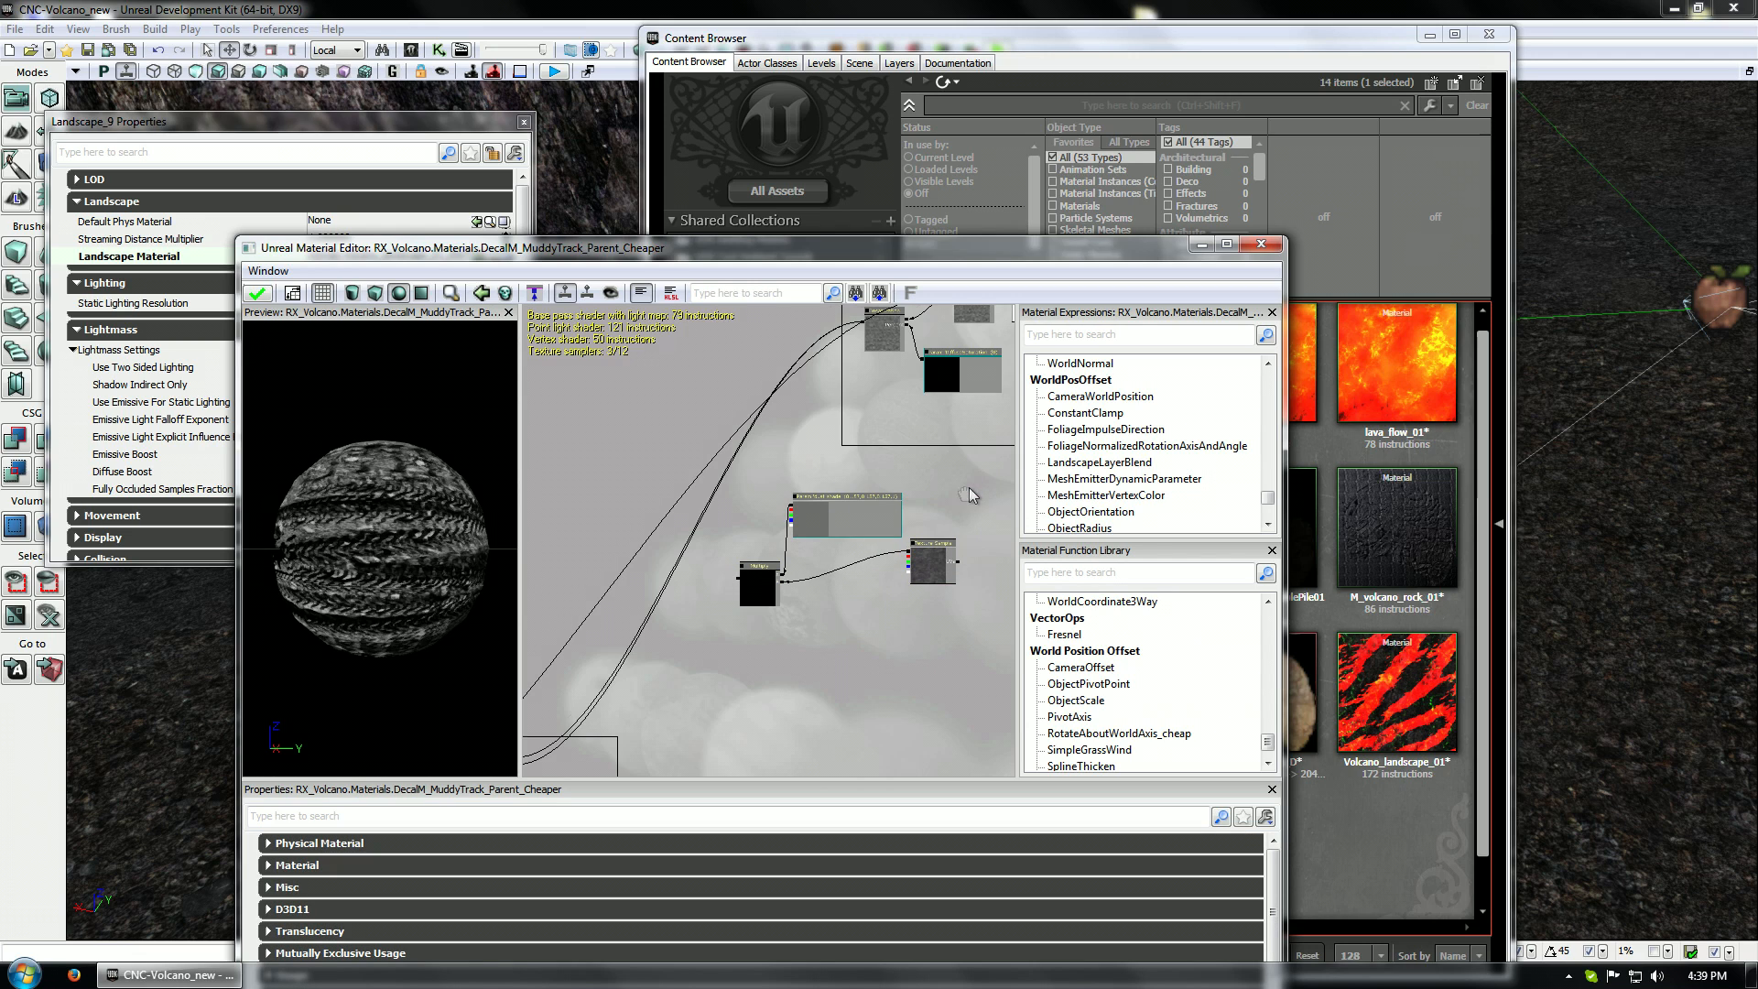
drag(971, 491, 706, 477)
drag(690, 551, 821, 519)
drag(630, 623, 848, 412)
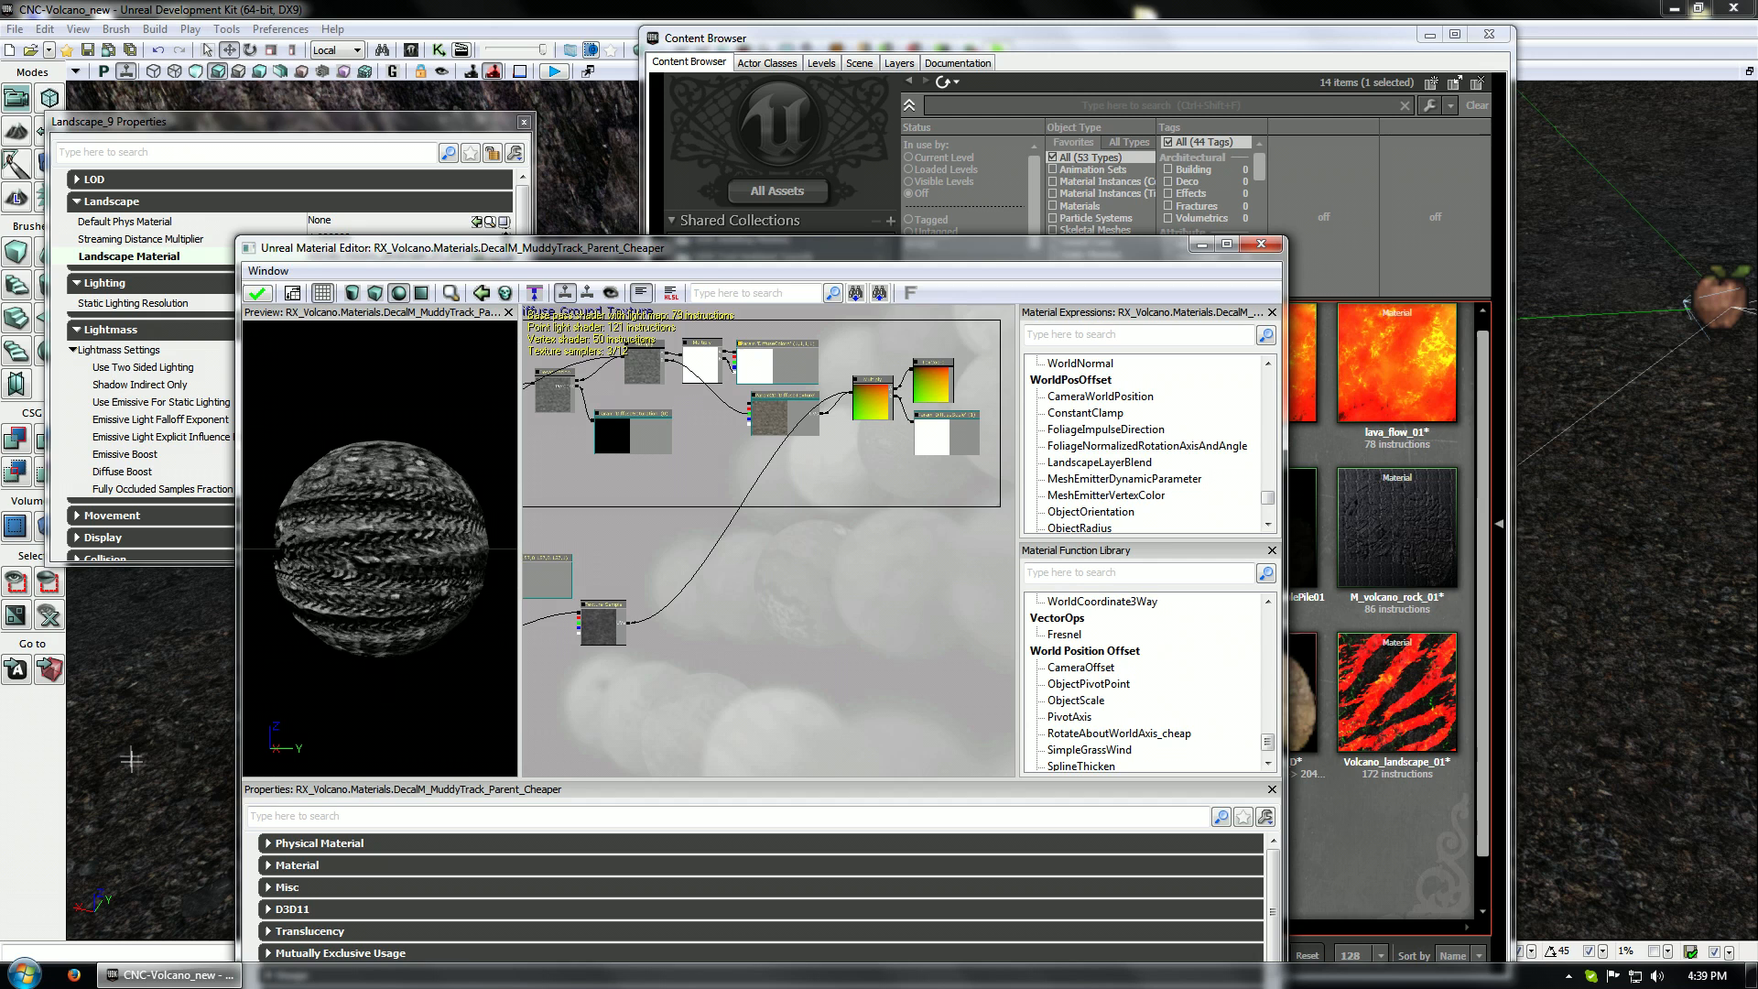
Group the pasted Multiply, parameter and texture sample nodes closer together and move them up beside the Diffuse Ground Texture nodes
drag(816, 745, 1000, 759)
drag(635, 717, 717, 720)
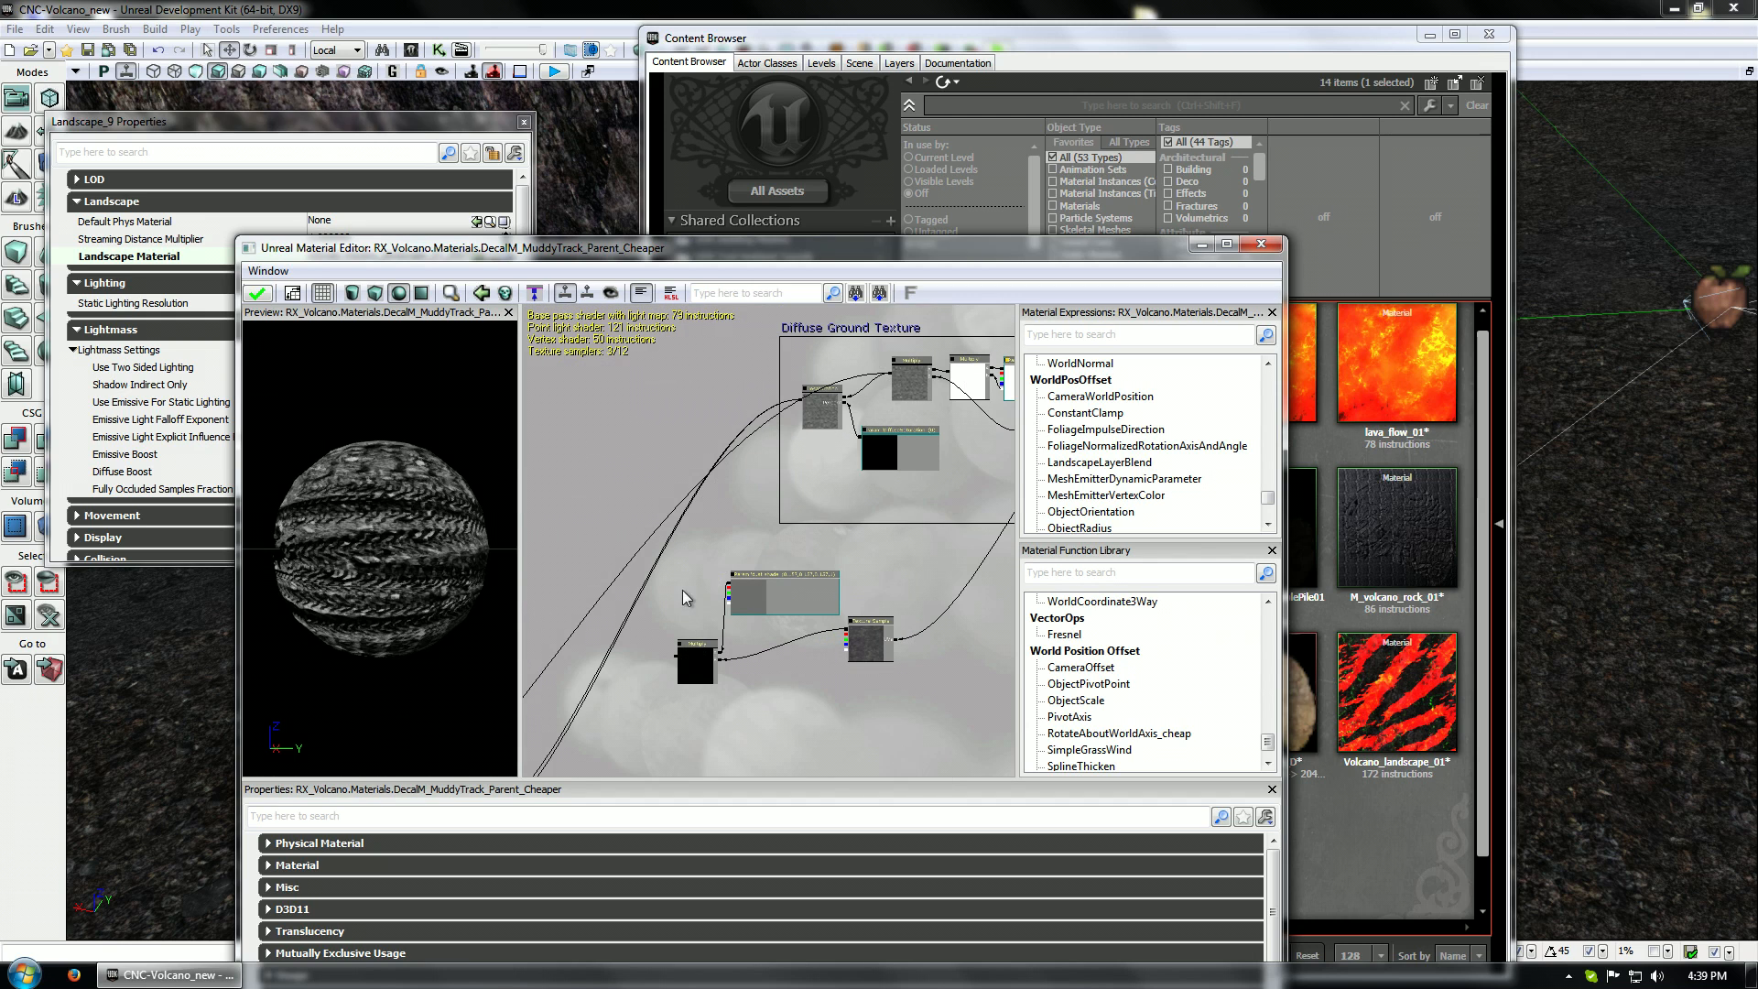
click(697, 654)
ctrl+click(761, 591)
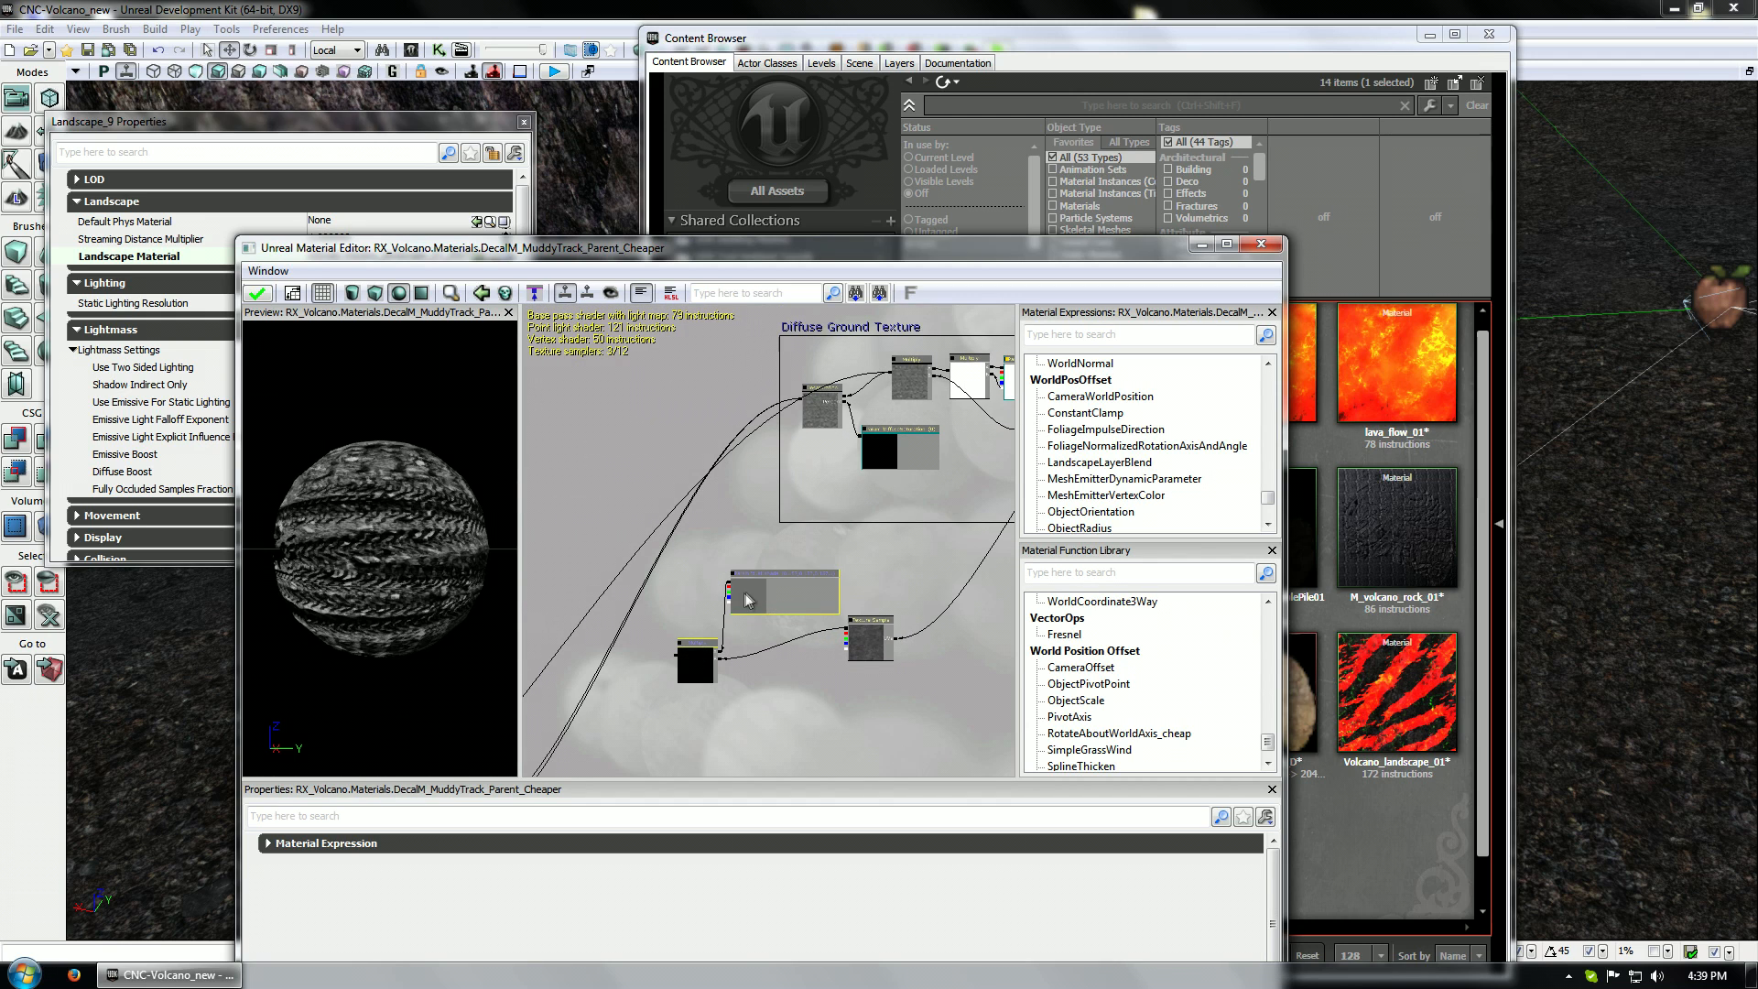
ctrl+drag(749, 599, 852, 574)
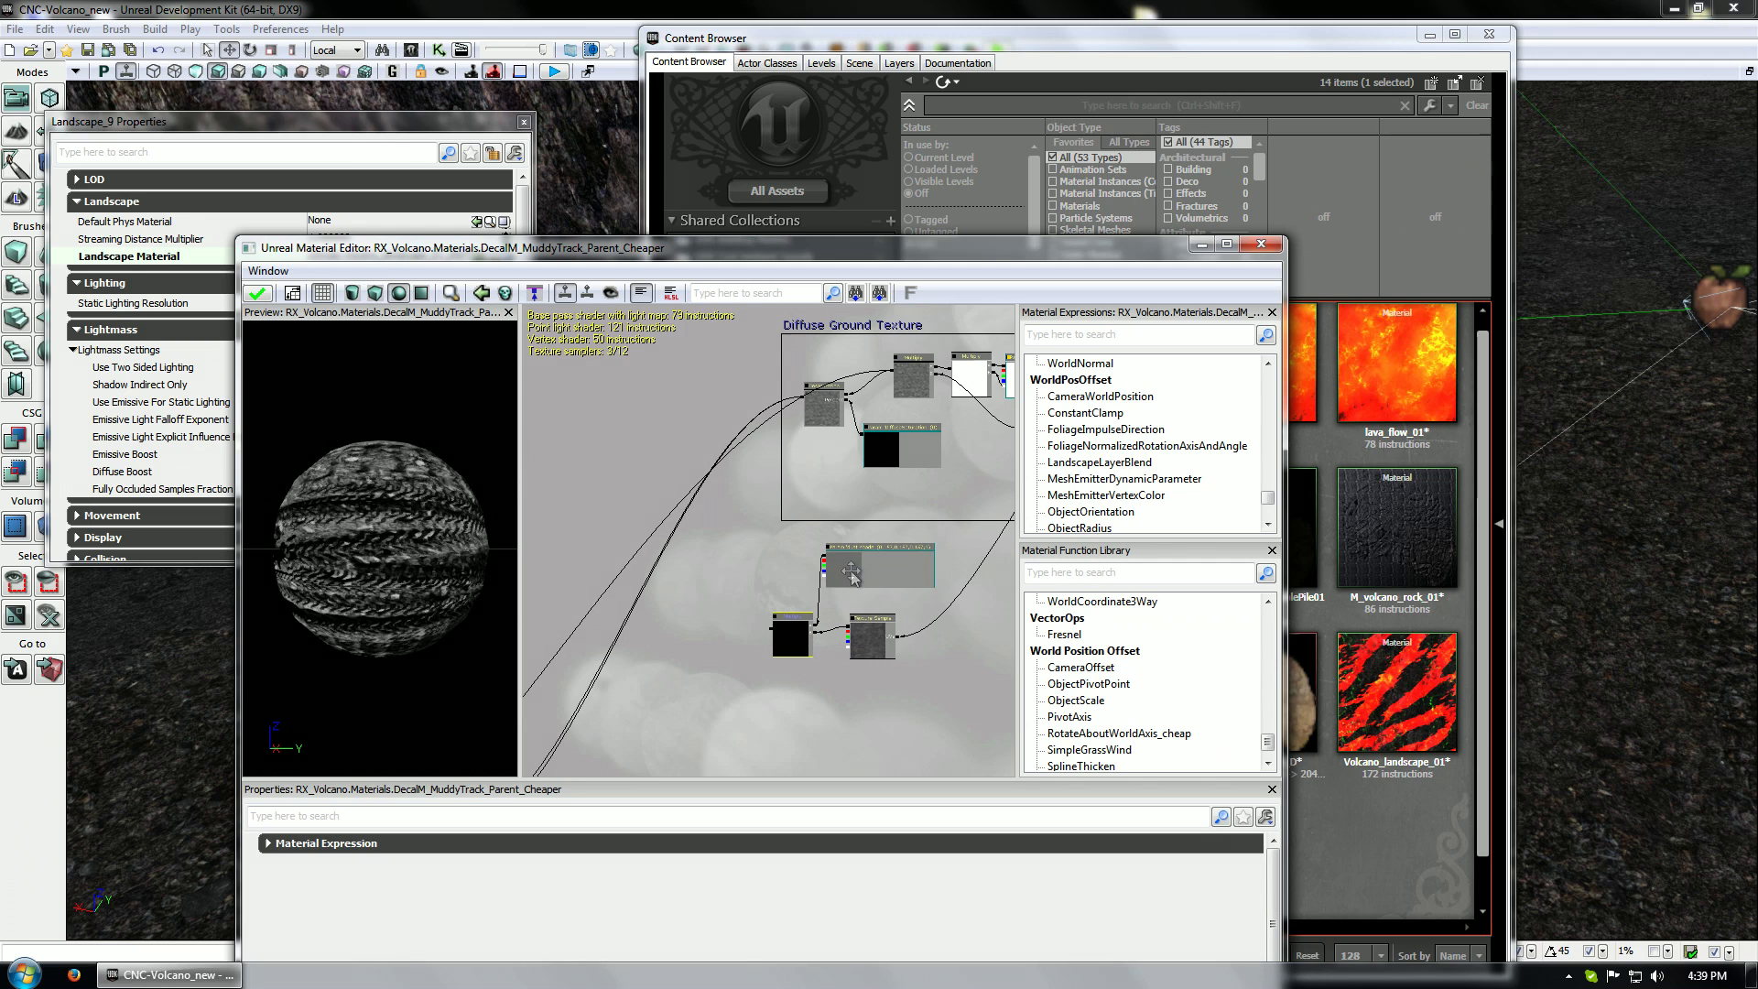
ctrl+click(852, 572)
ctrl+click(870, 639)
ctrl+drag(804, 630, 717, 594)
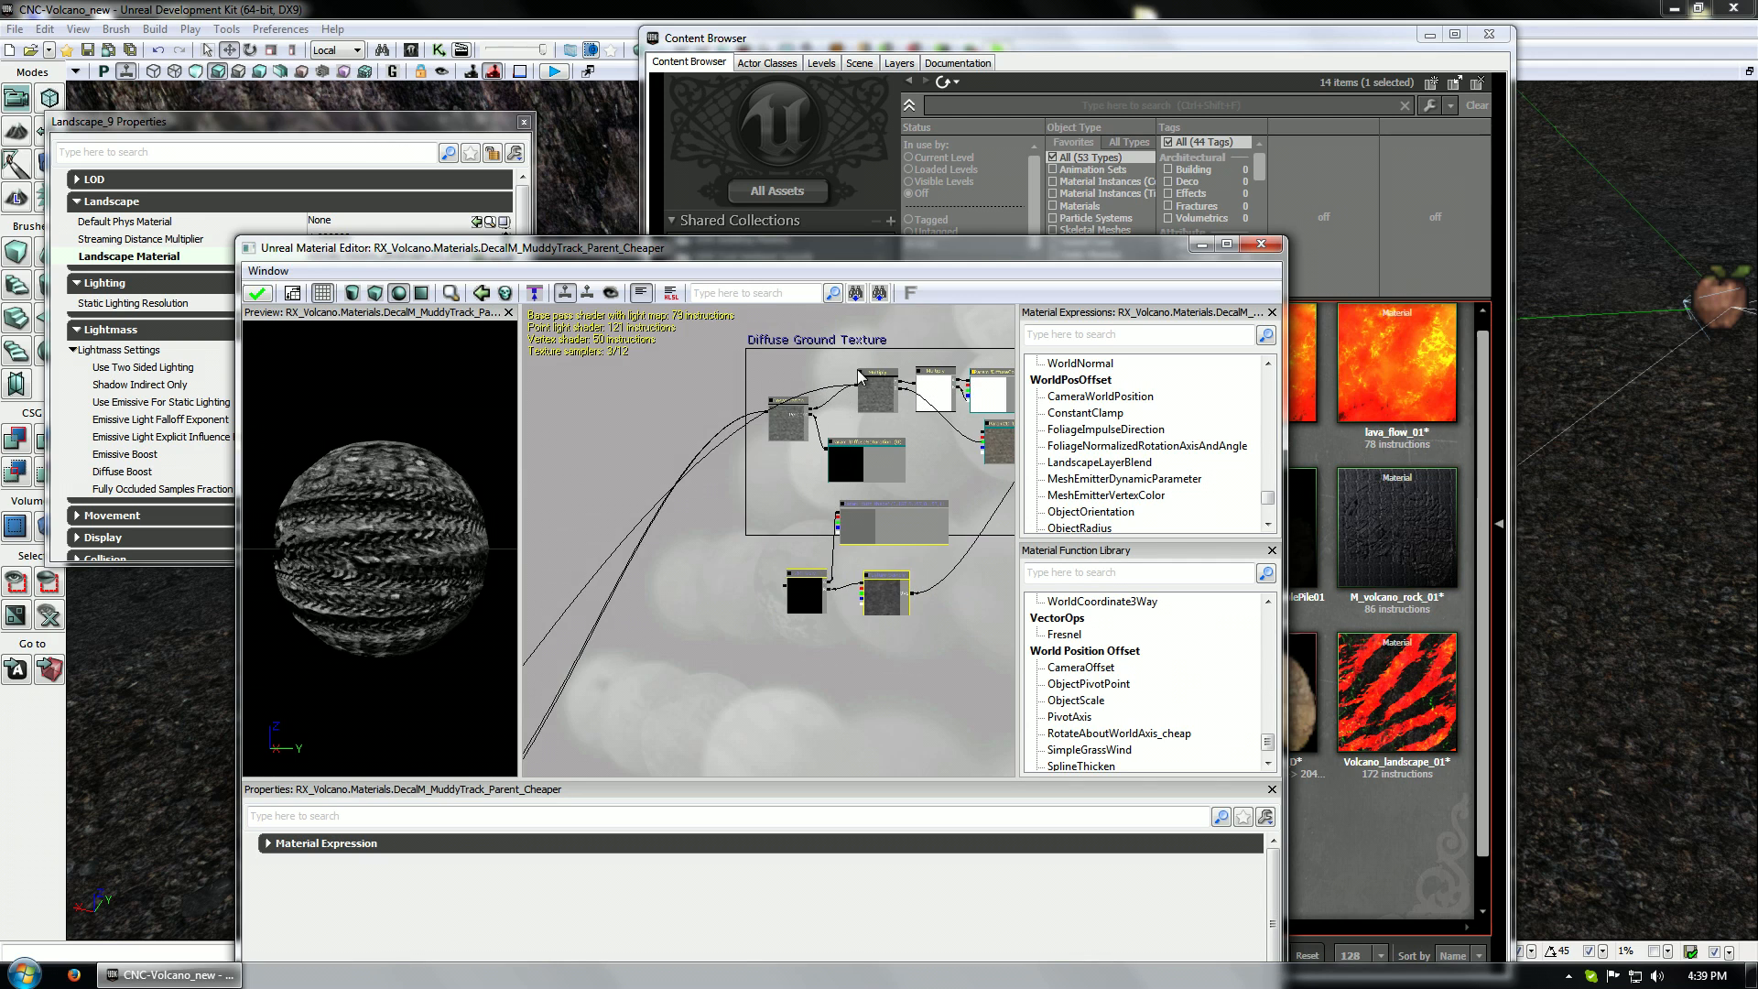
Move the Diffuse Ground Texture output wires to the pasted Multiply, reconnect Desaturation to its original Multiply, and apply the material changes
drag(766, 412, 785, 587)
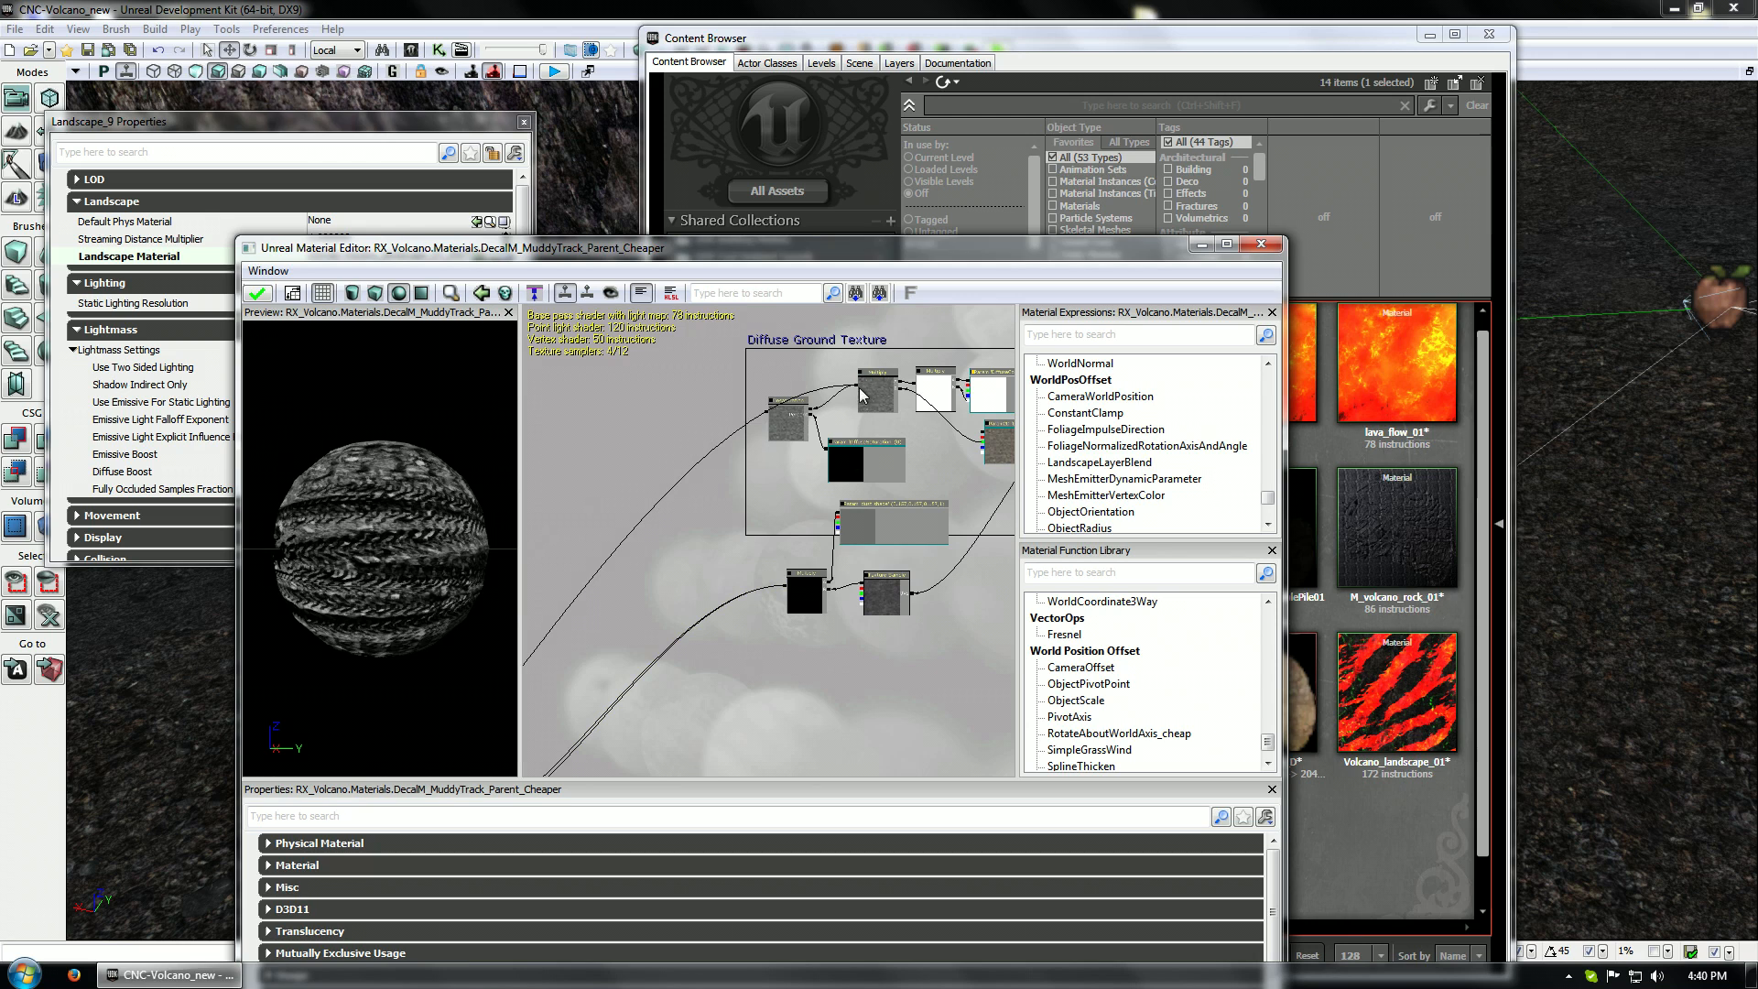
drag(857, 387, 784, 587)
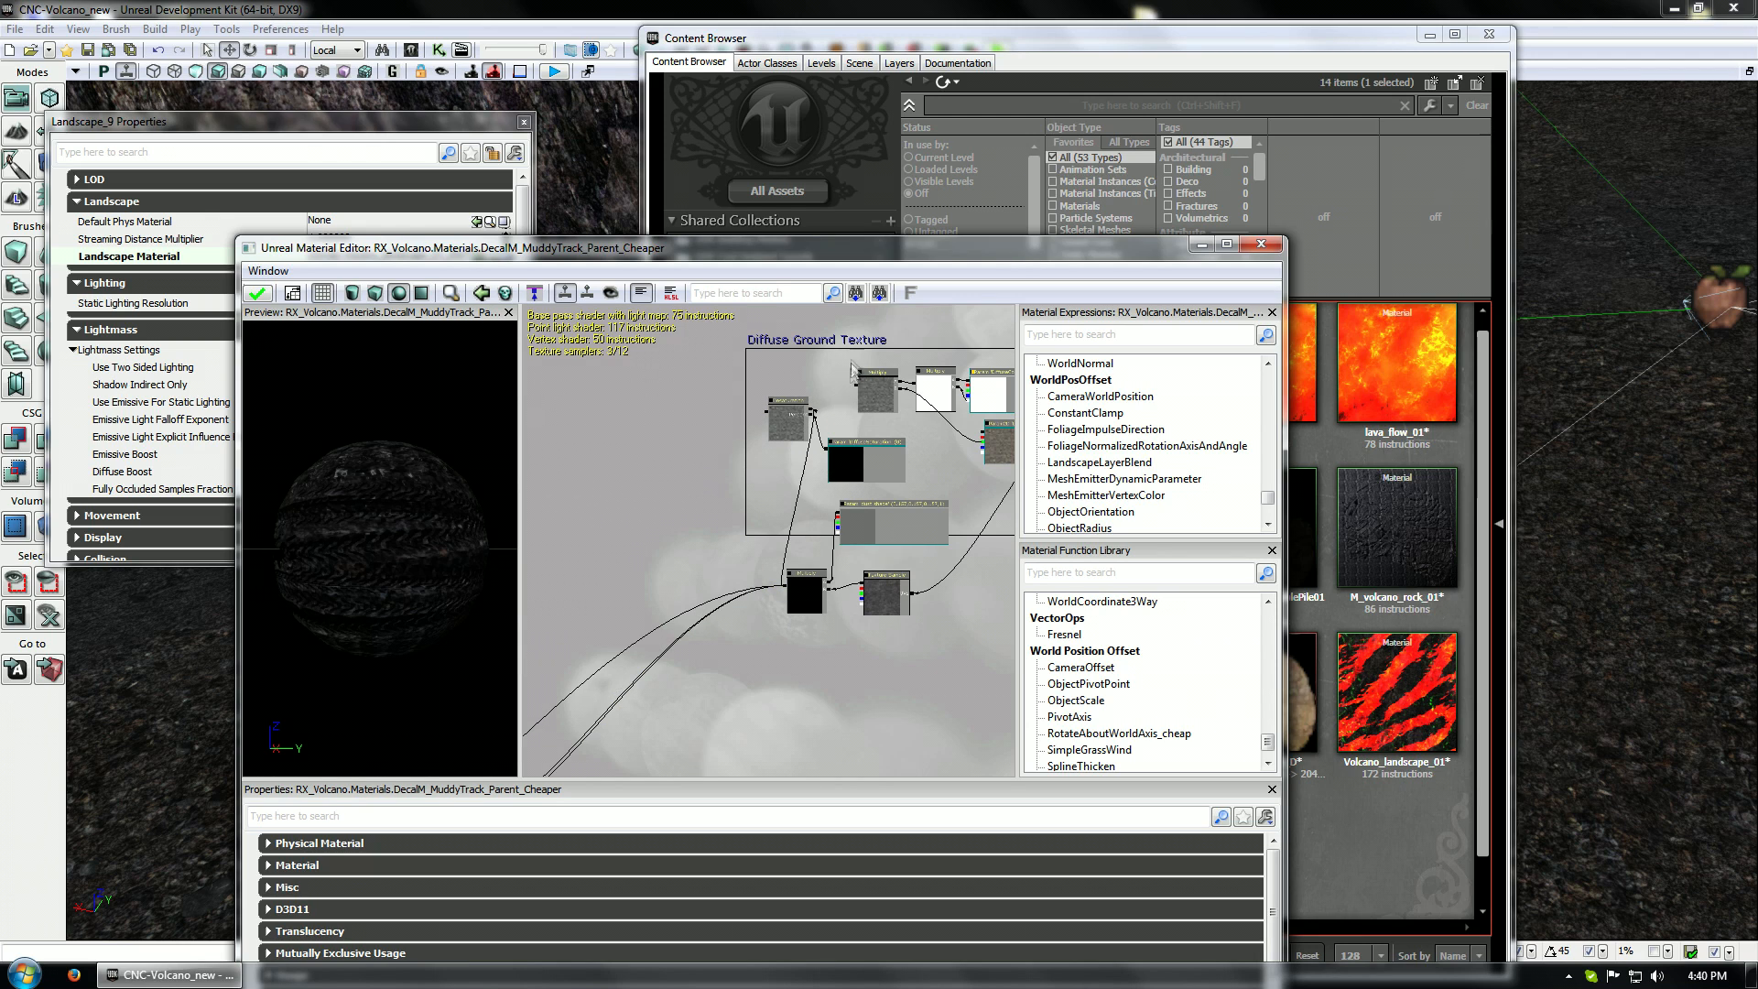
drag(814, 408, 848, 417)
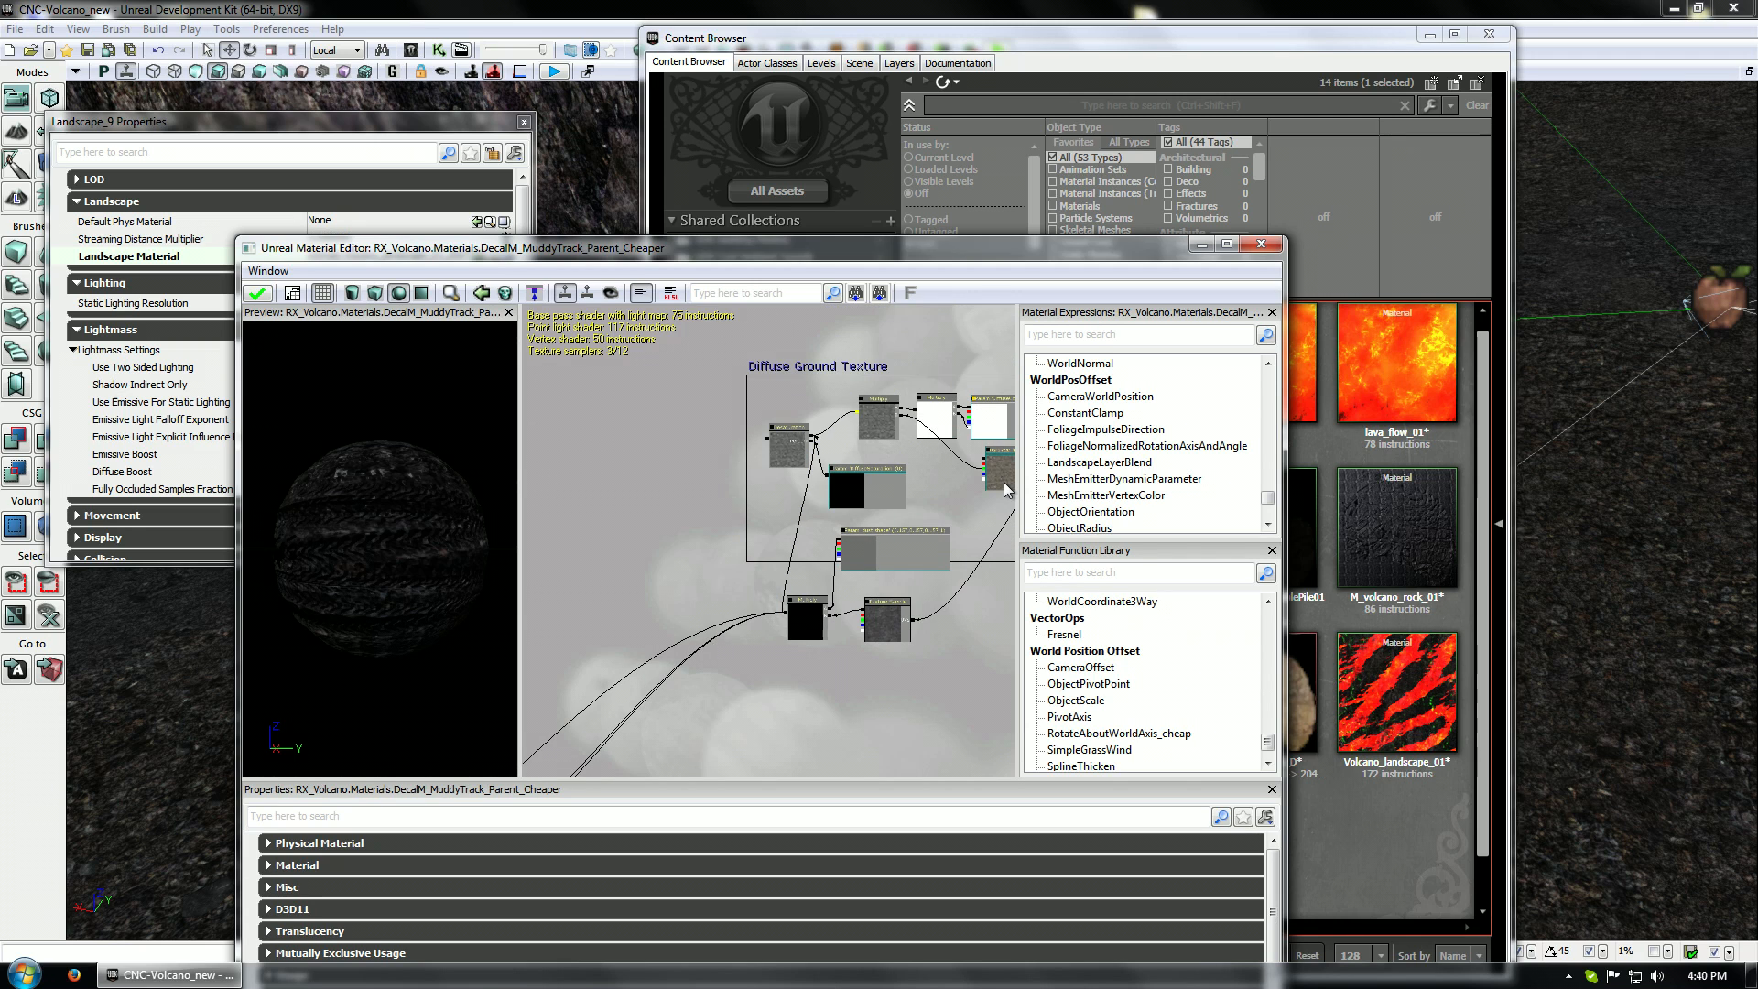
drag(828, 526, 572, 531)
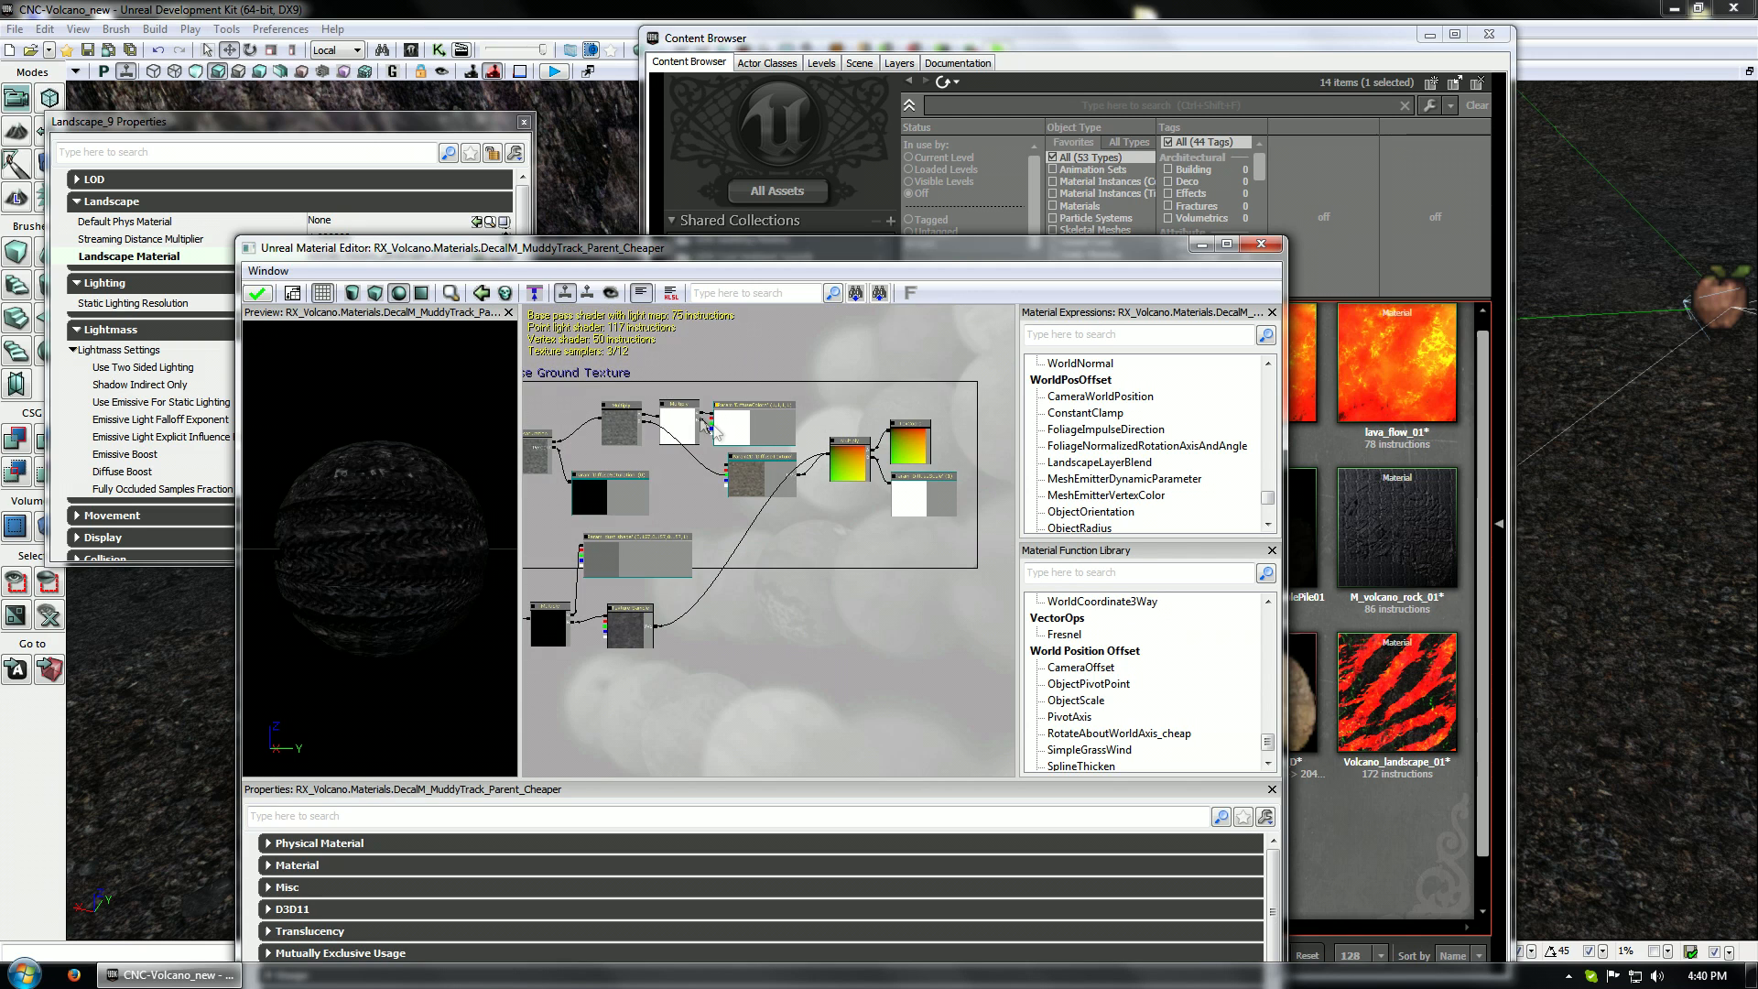
click(263, 299)
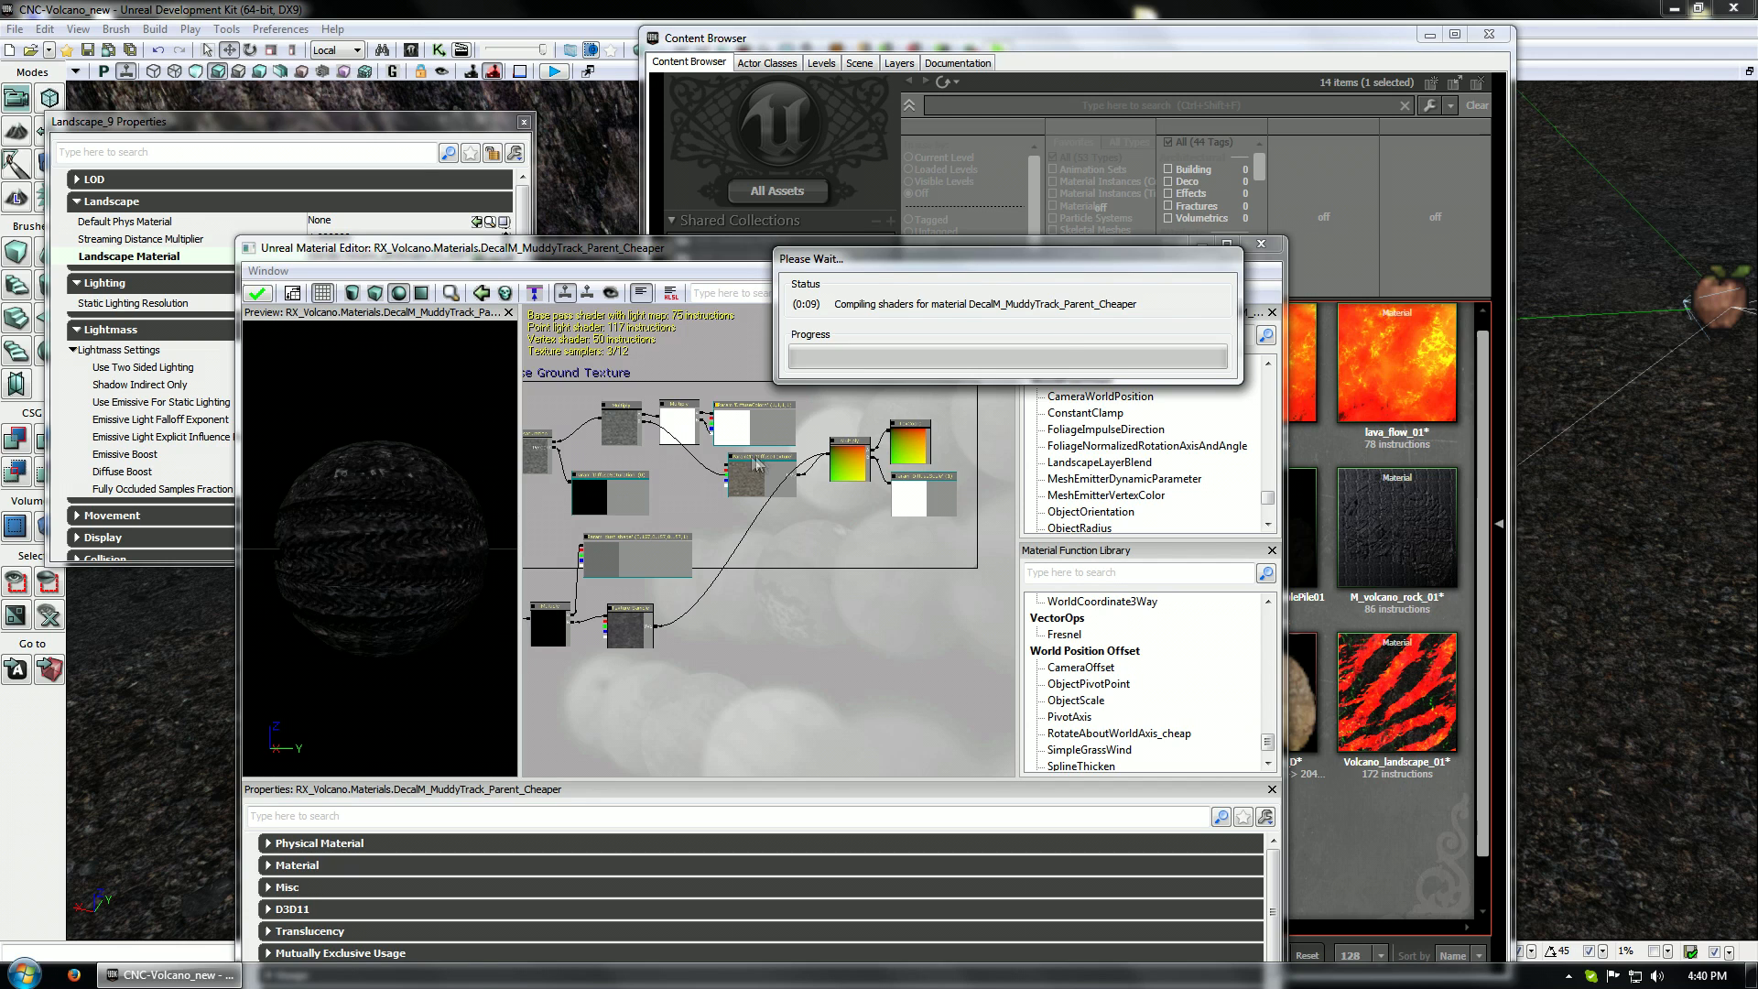
Examine the updated decal material on the preview sphere and its Specular nodes, and minimize the material editor and Content Browser
drag(380, 549, 357, 577)
drag(380, 549, 448, 536)
drag(694, 648, 1023, 556)
drag(827, 654, 968, 462)
drag(412, 529, 284, 557)
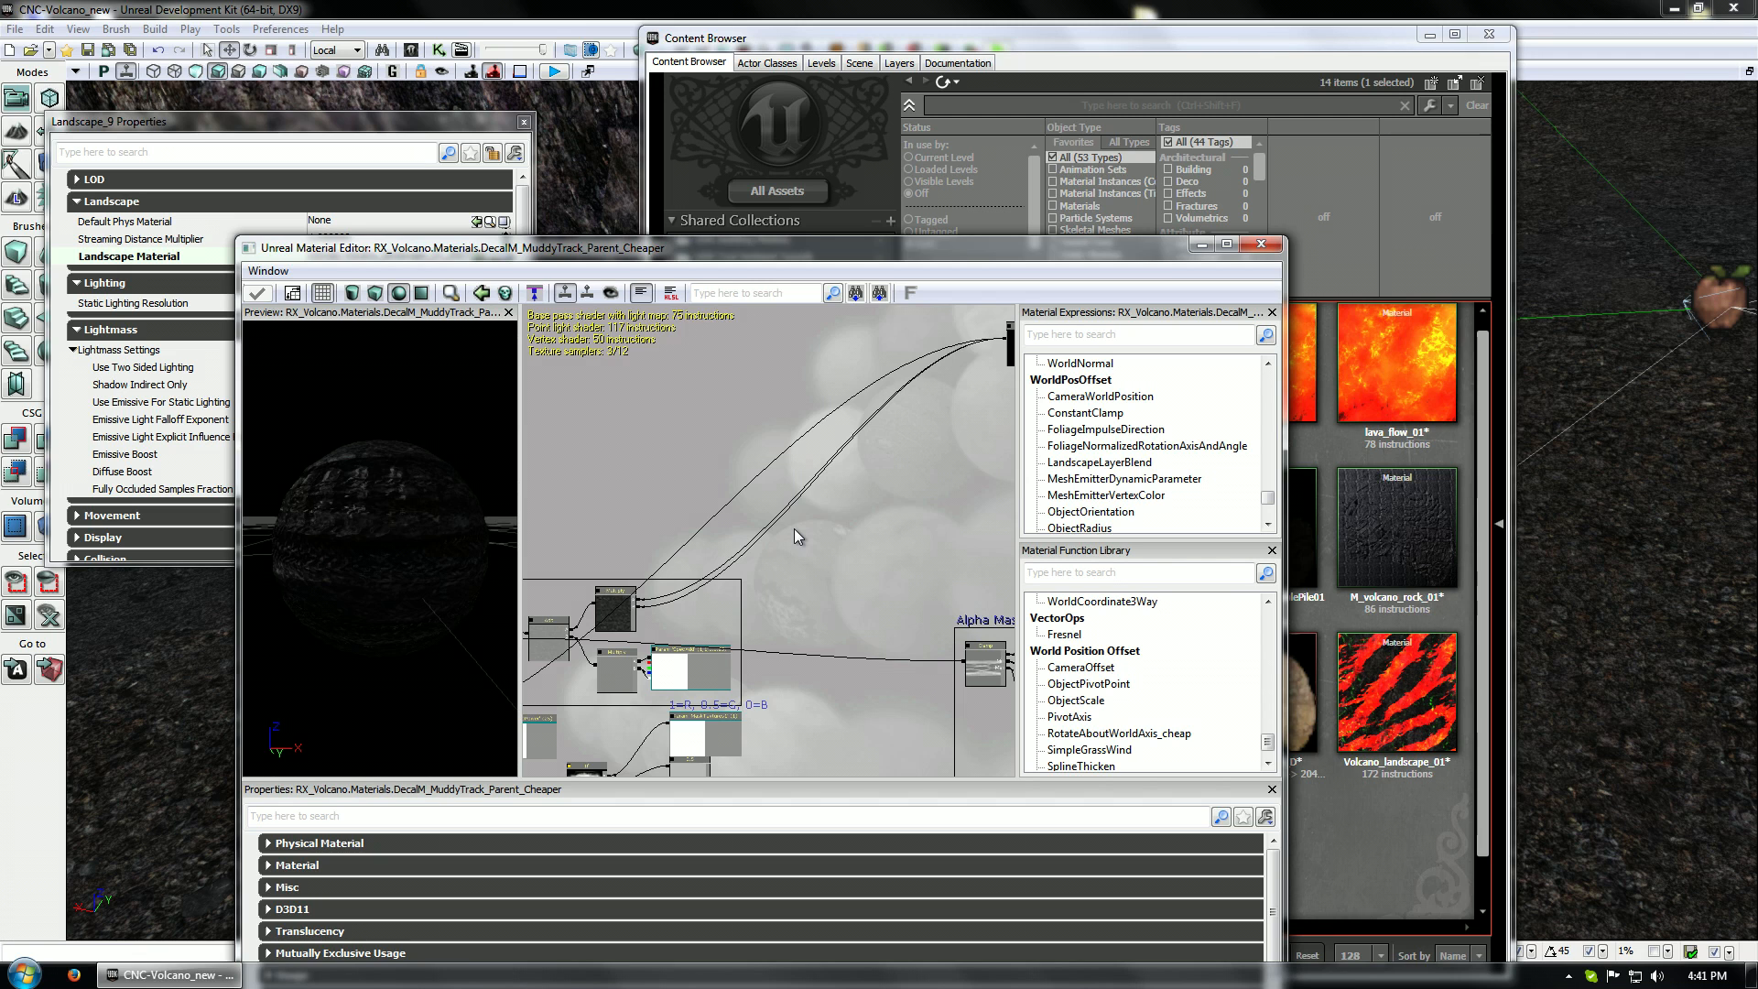
drag(736, 401, 1006, 235)
drag(799, 435, 729, 441)
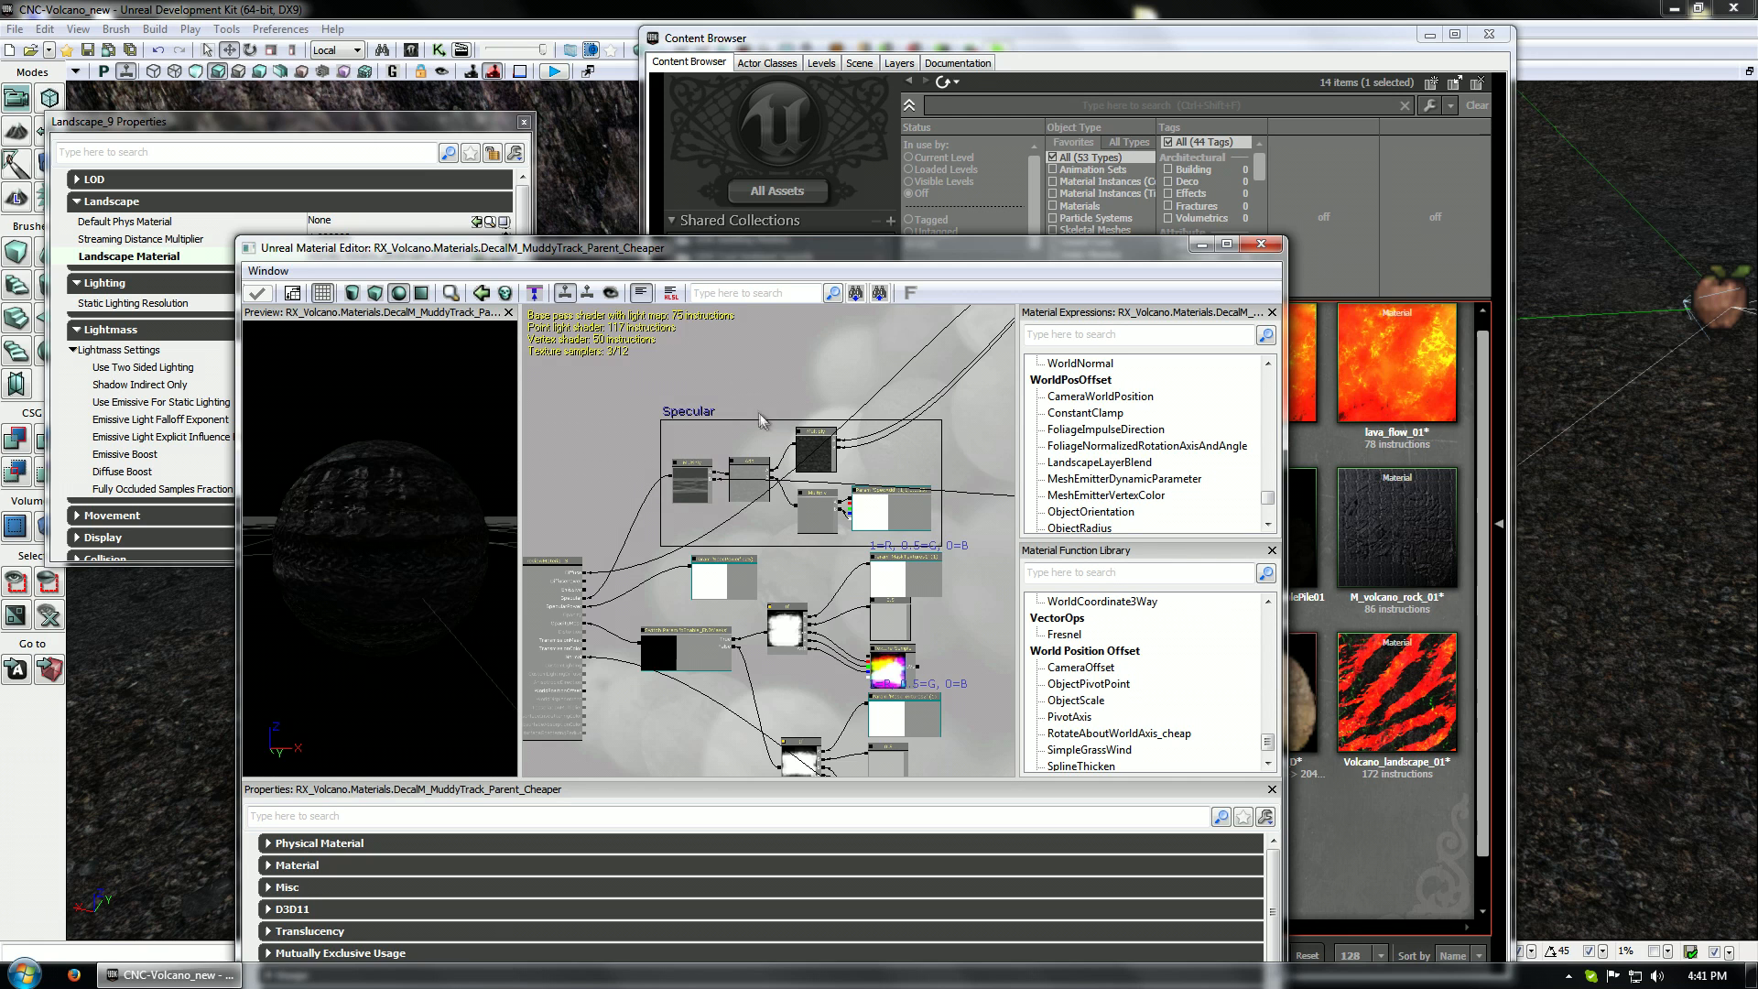
click(1261, 244)
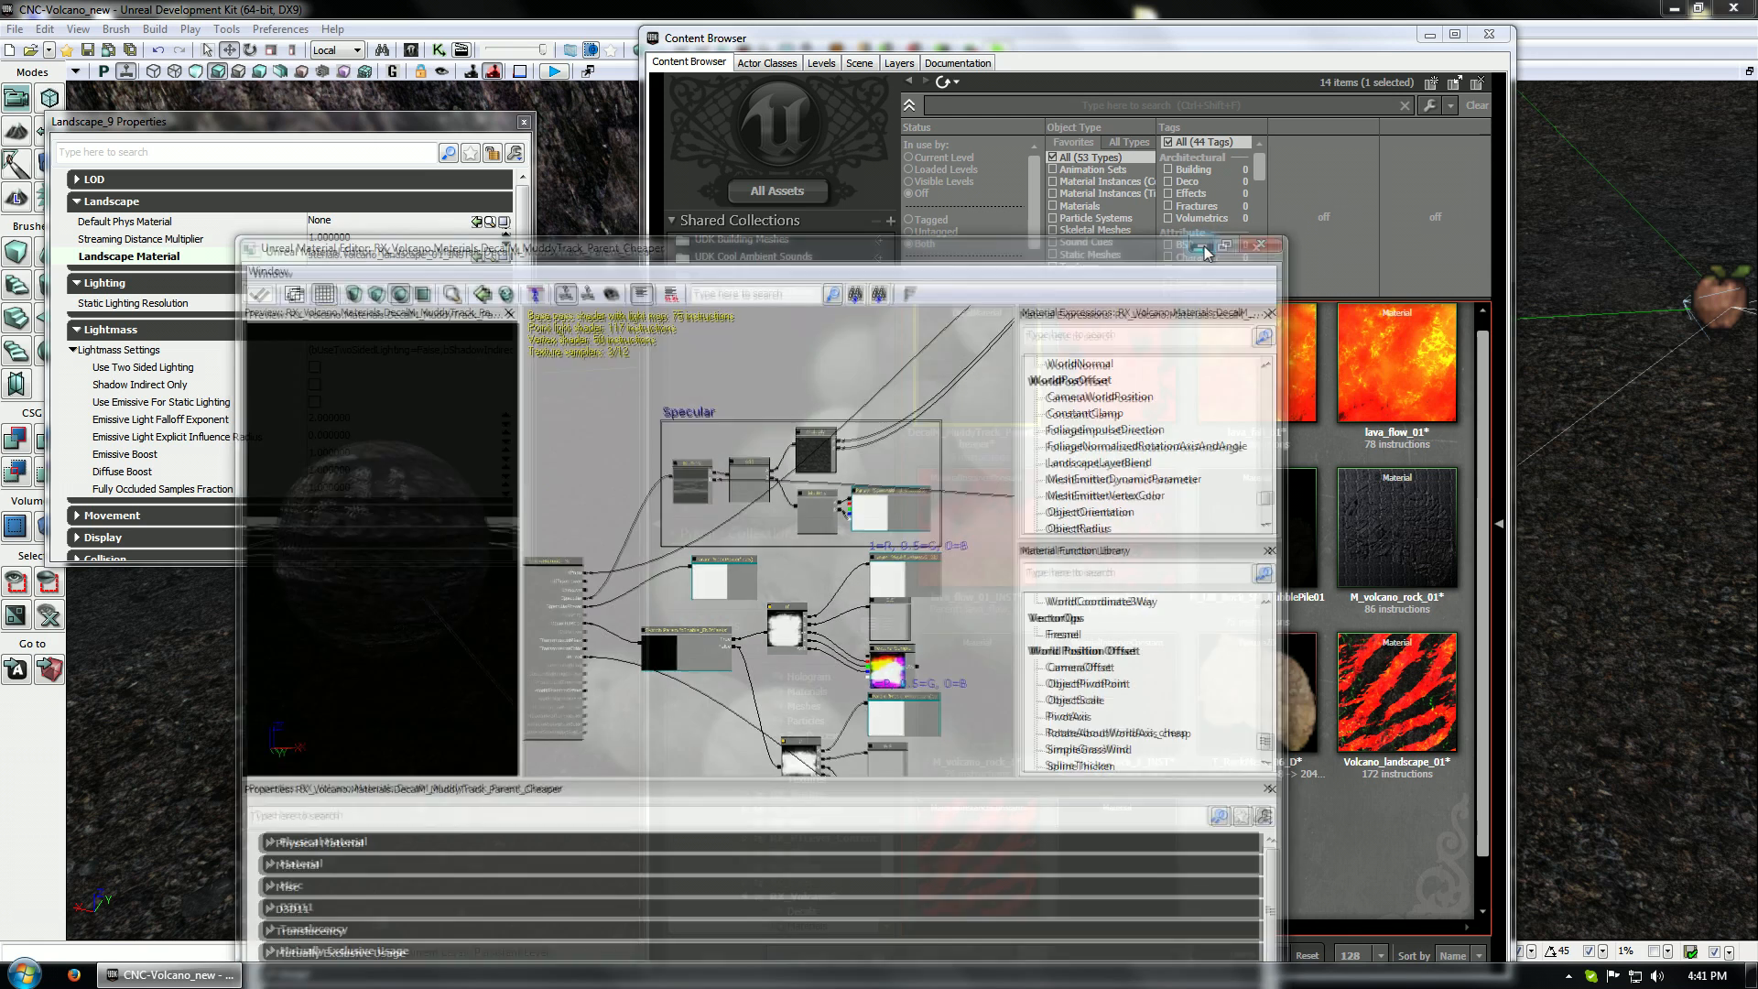
click(1429, 34)
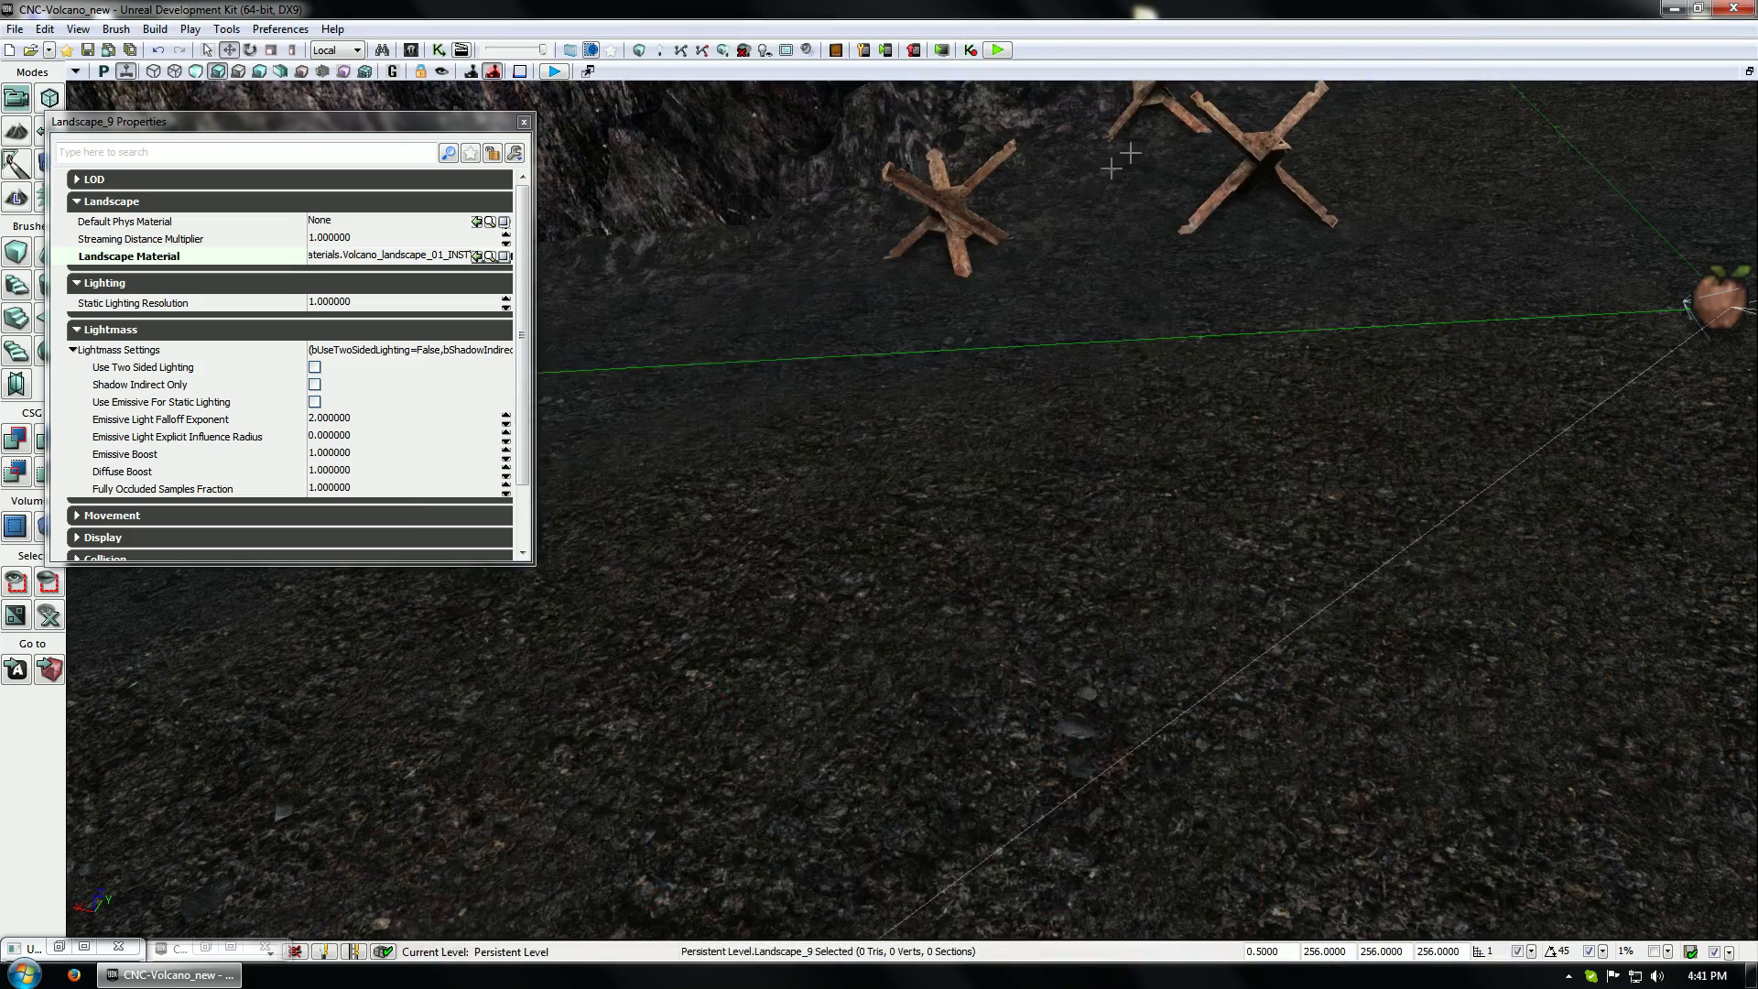
Close the landscape properties and open the RX_Volcano Decals folder in the Content Browser
drag(1119, 143, 869, 206)
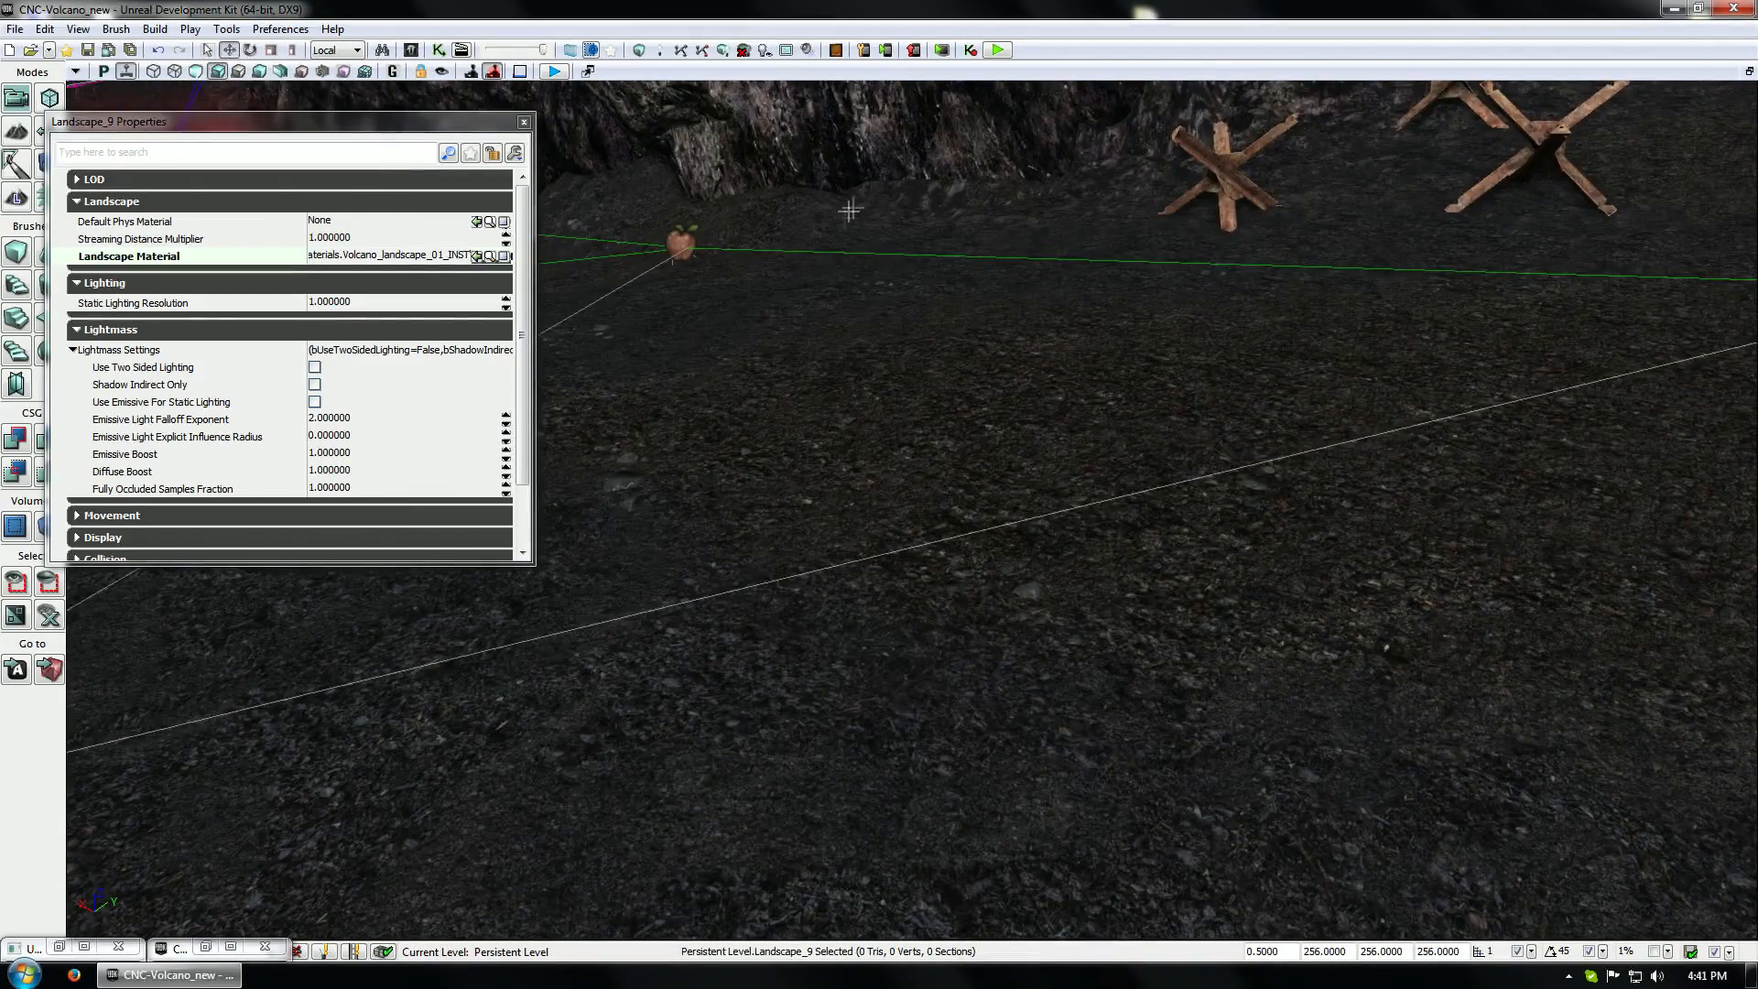
click(523, 122)
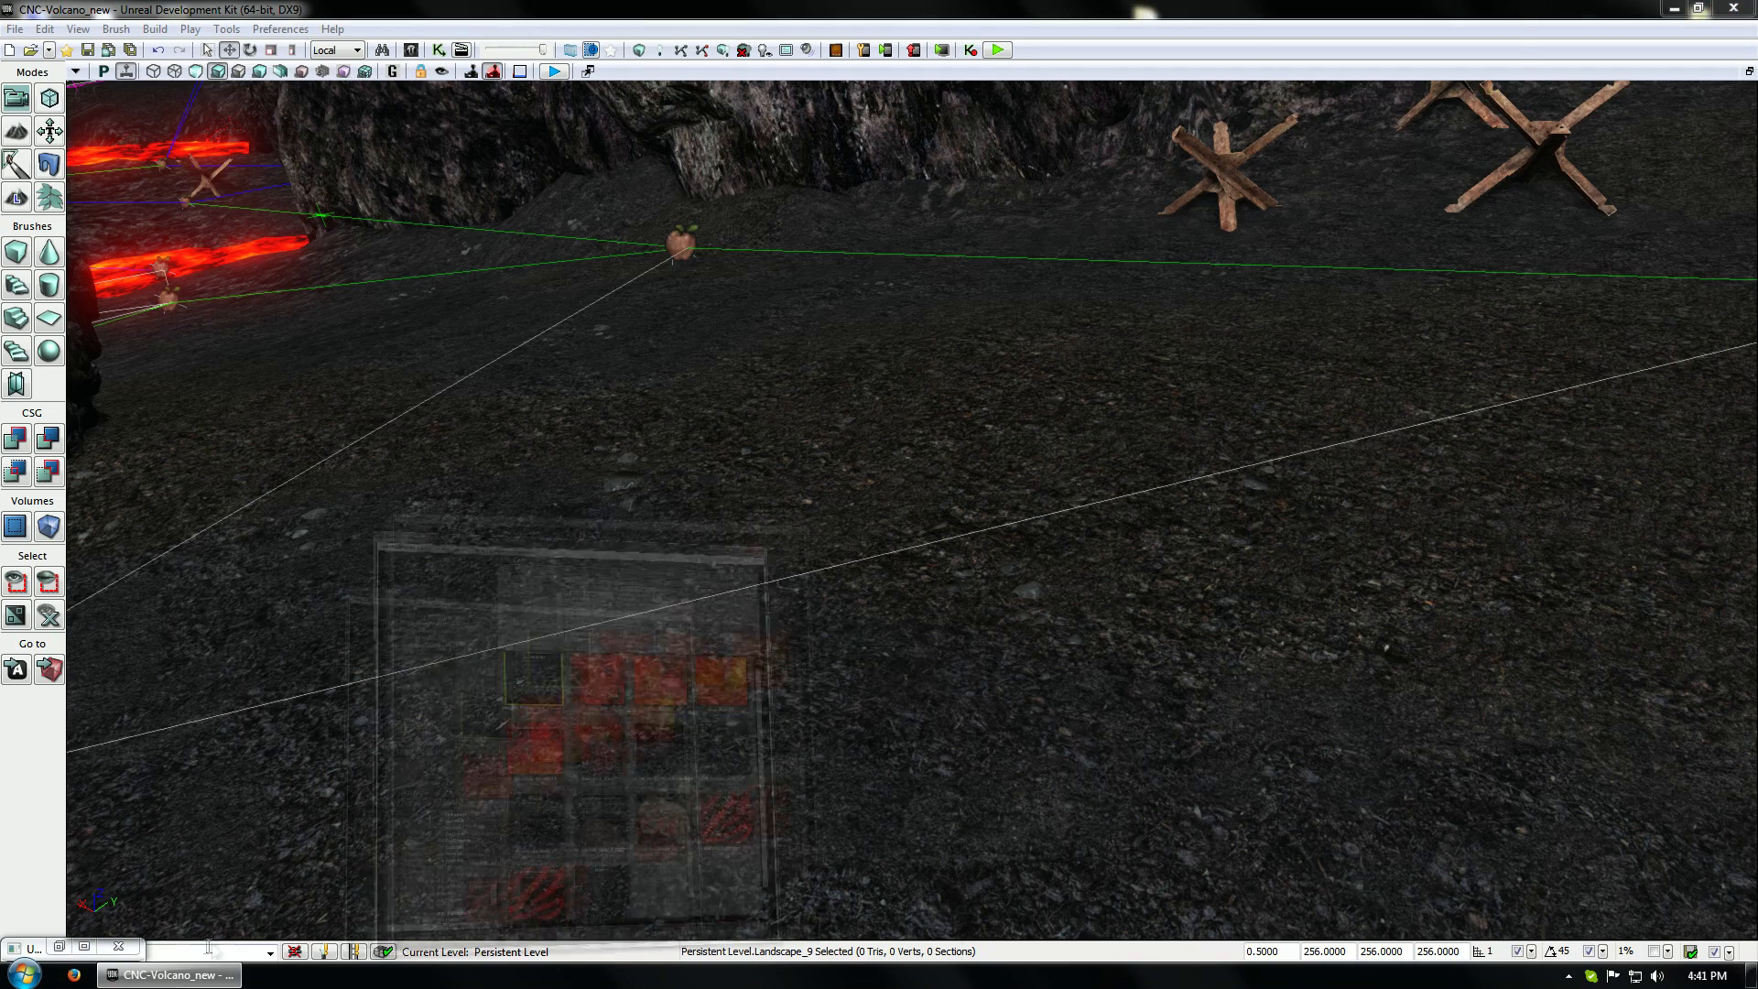
click(205, 947)
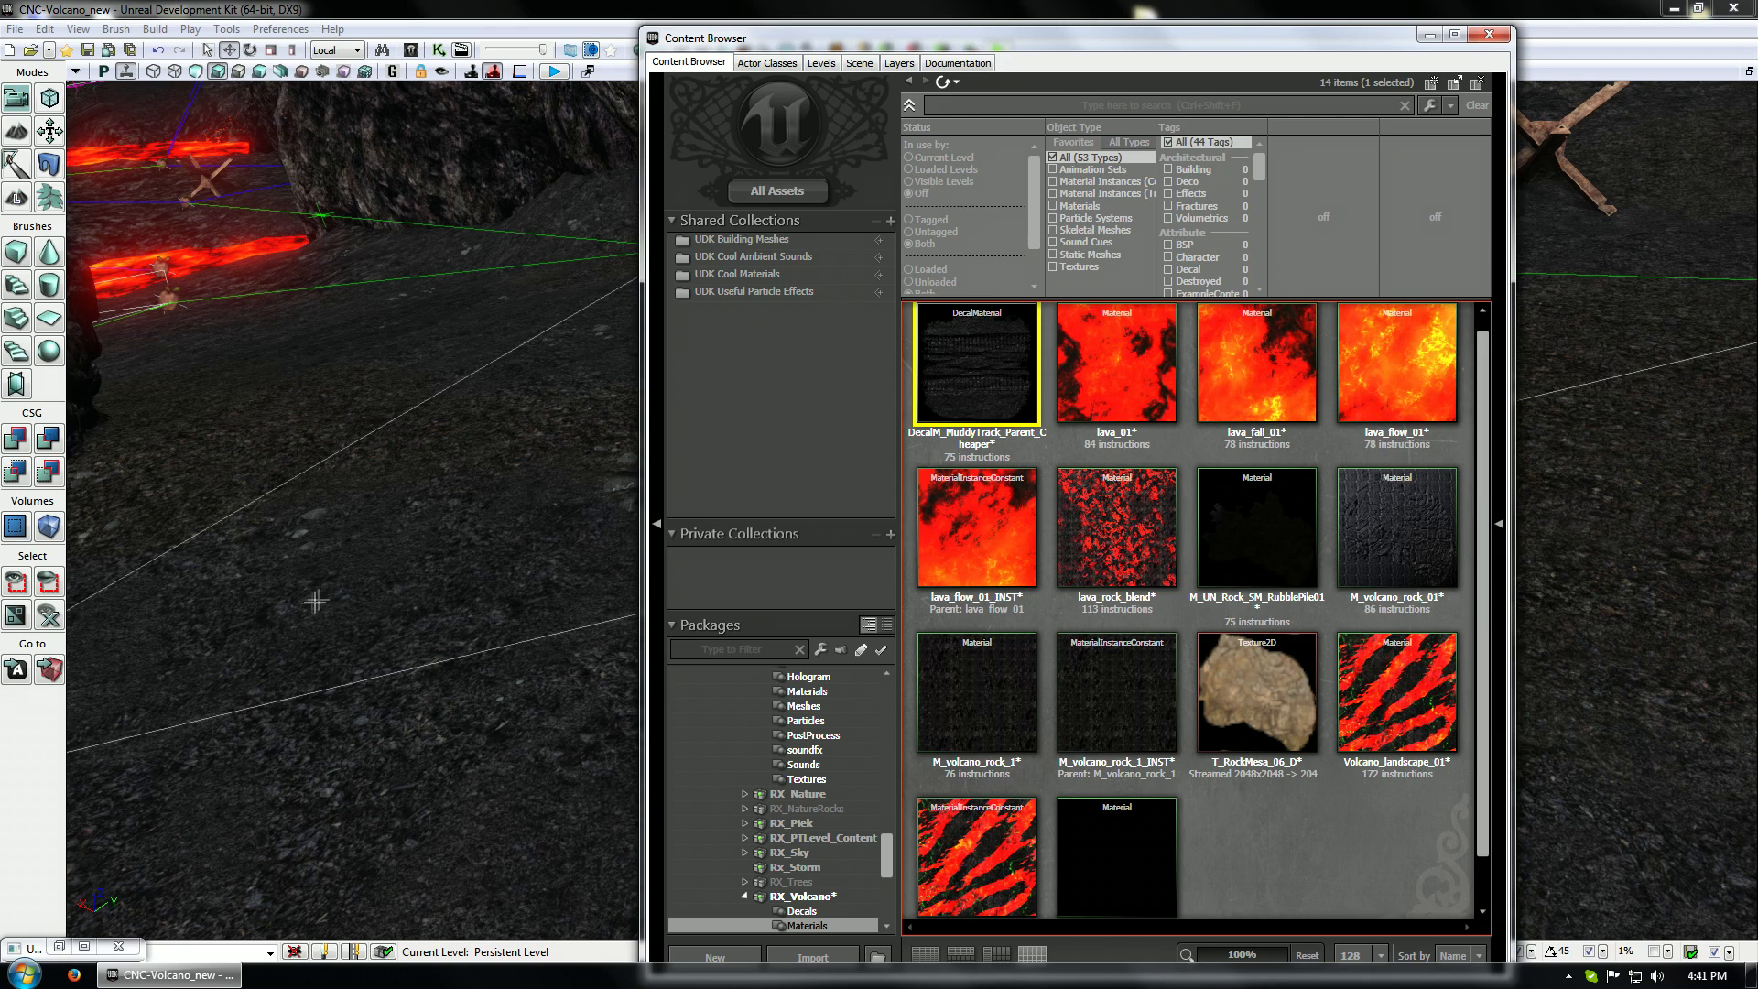
right_drag(316, 602, 247, 486)
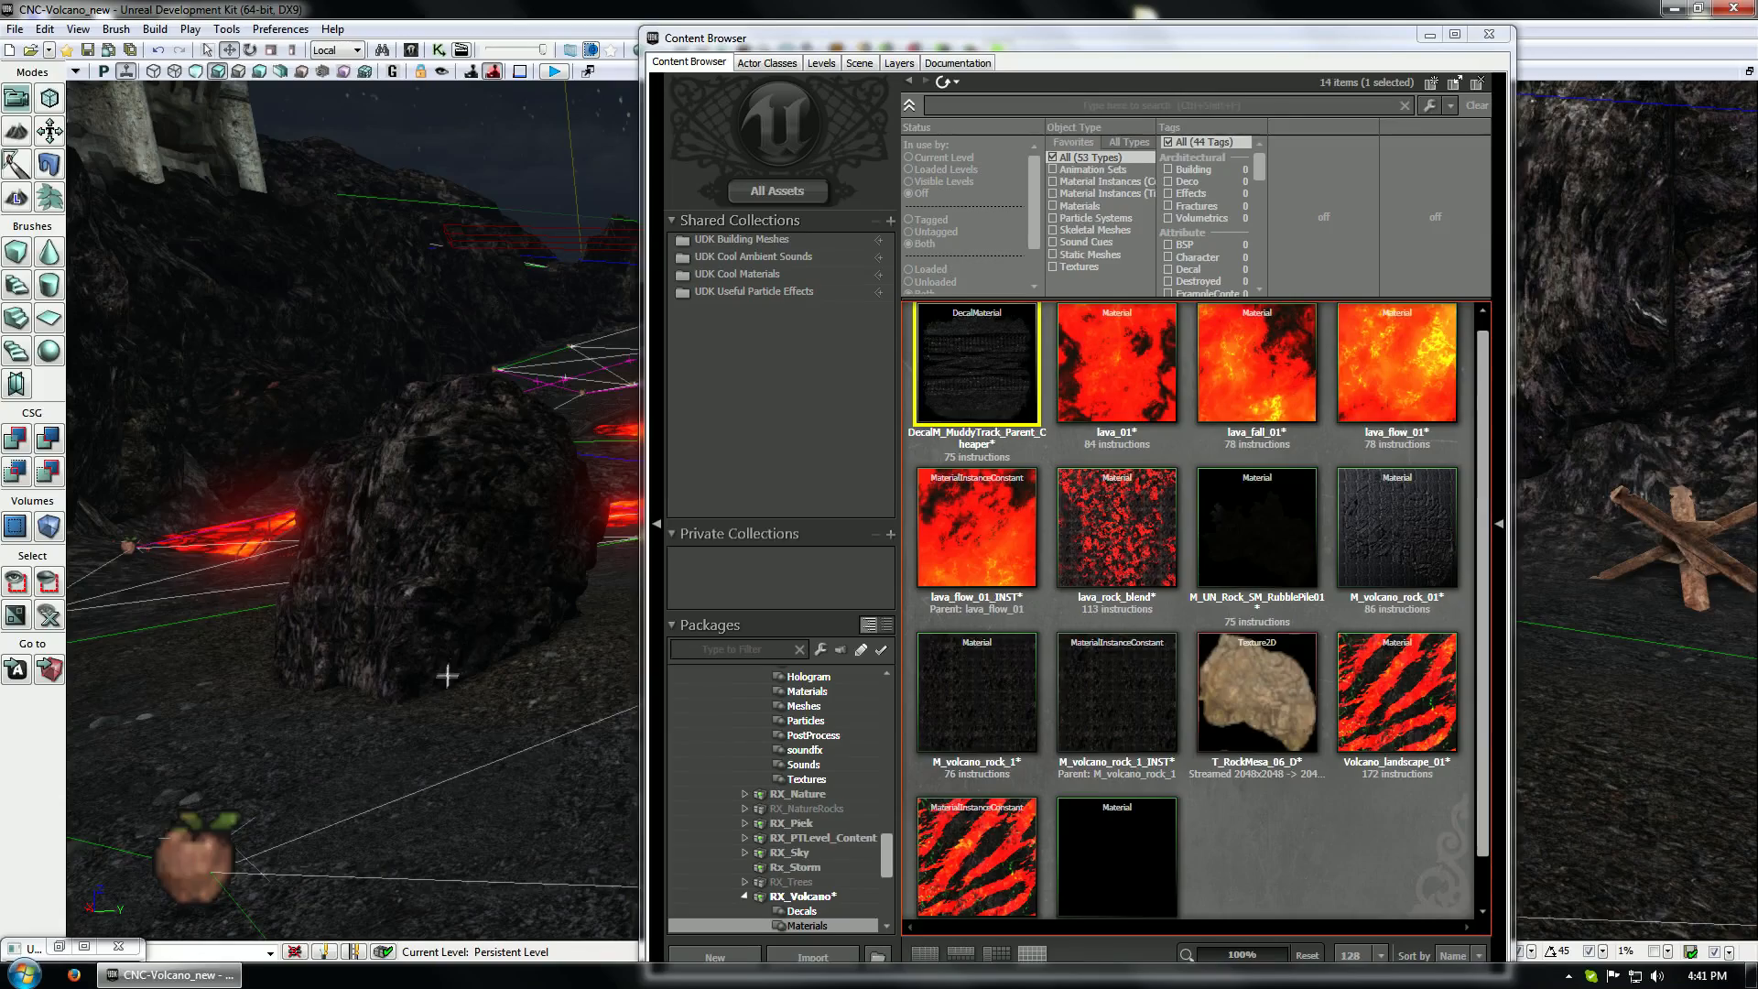
right_drag(448, 676, 482, 685)
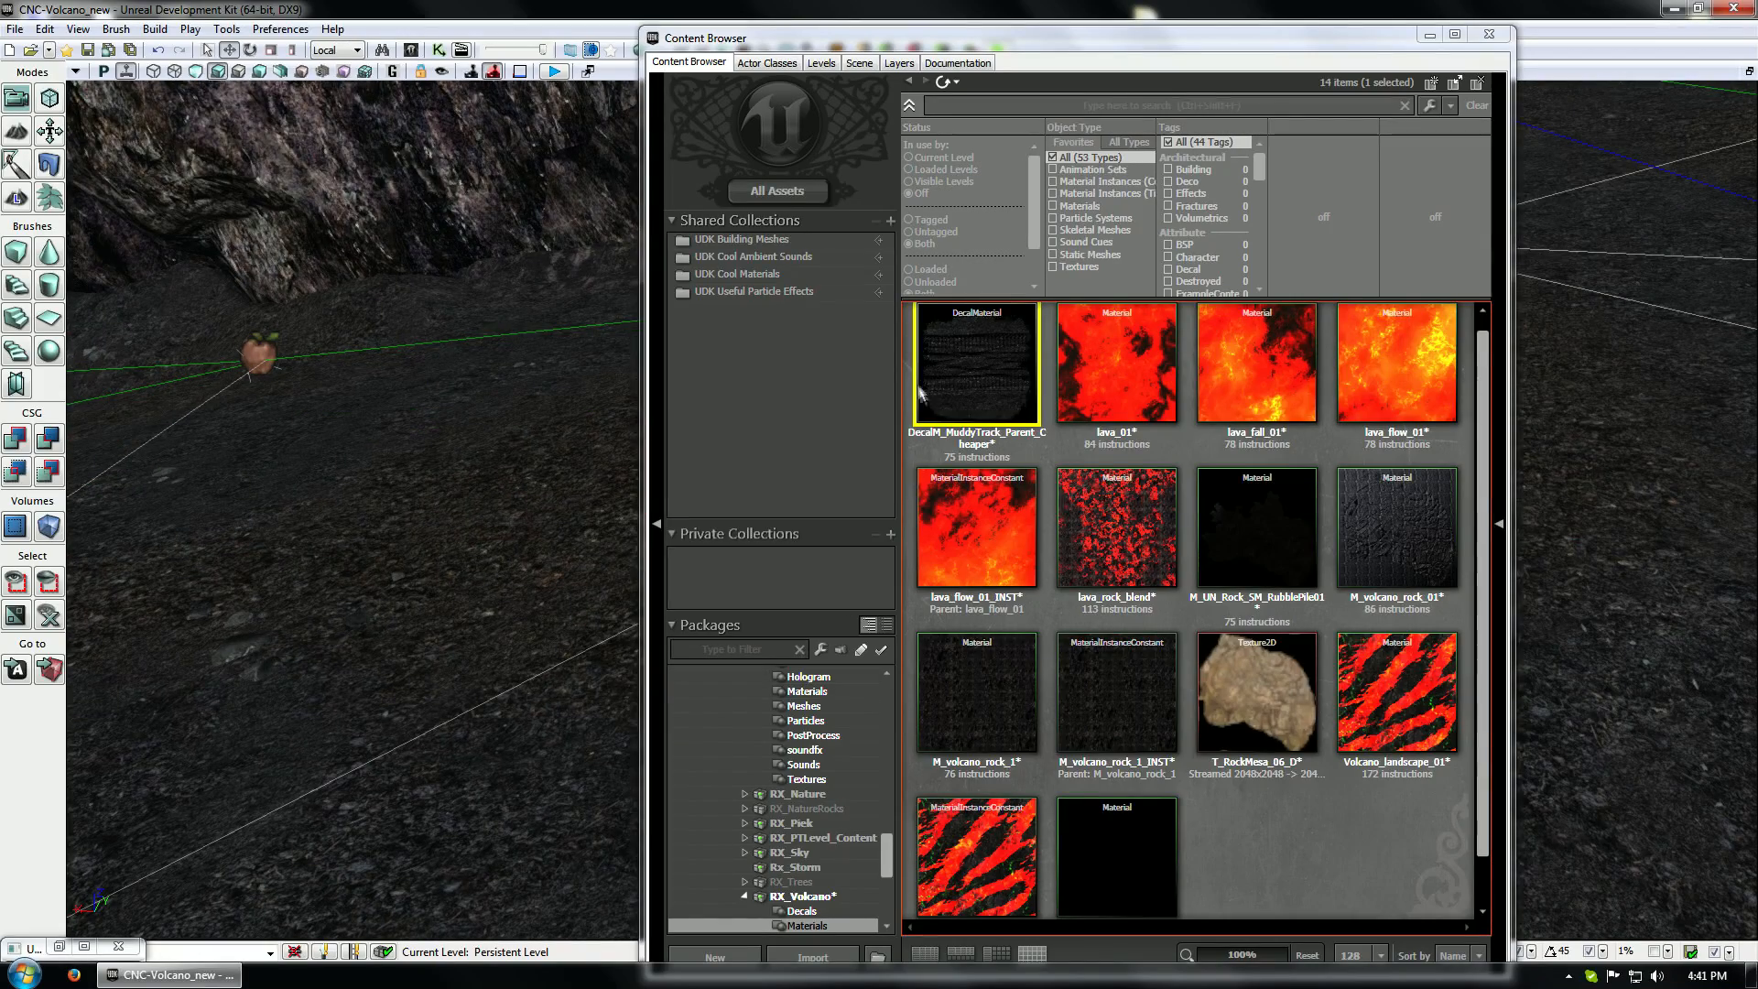
drag(961, 359, 928, 397)
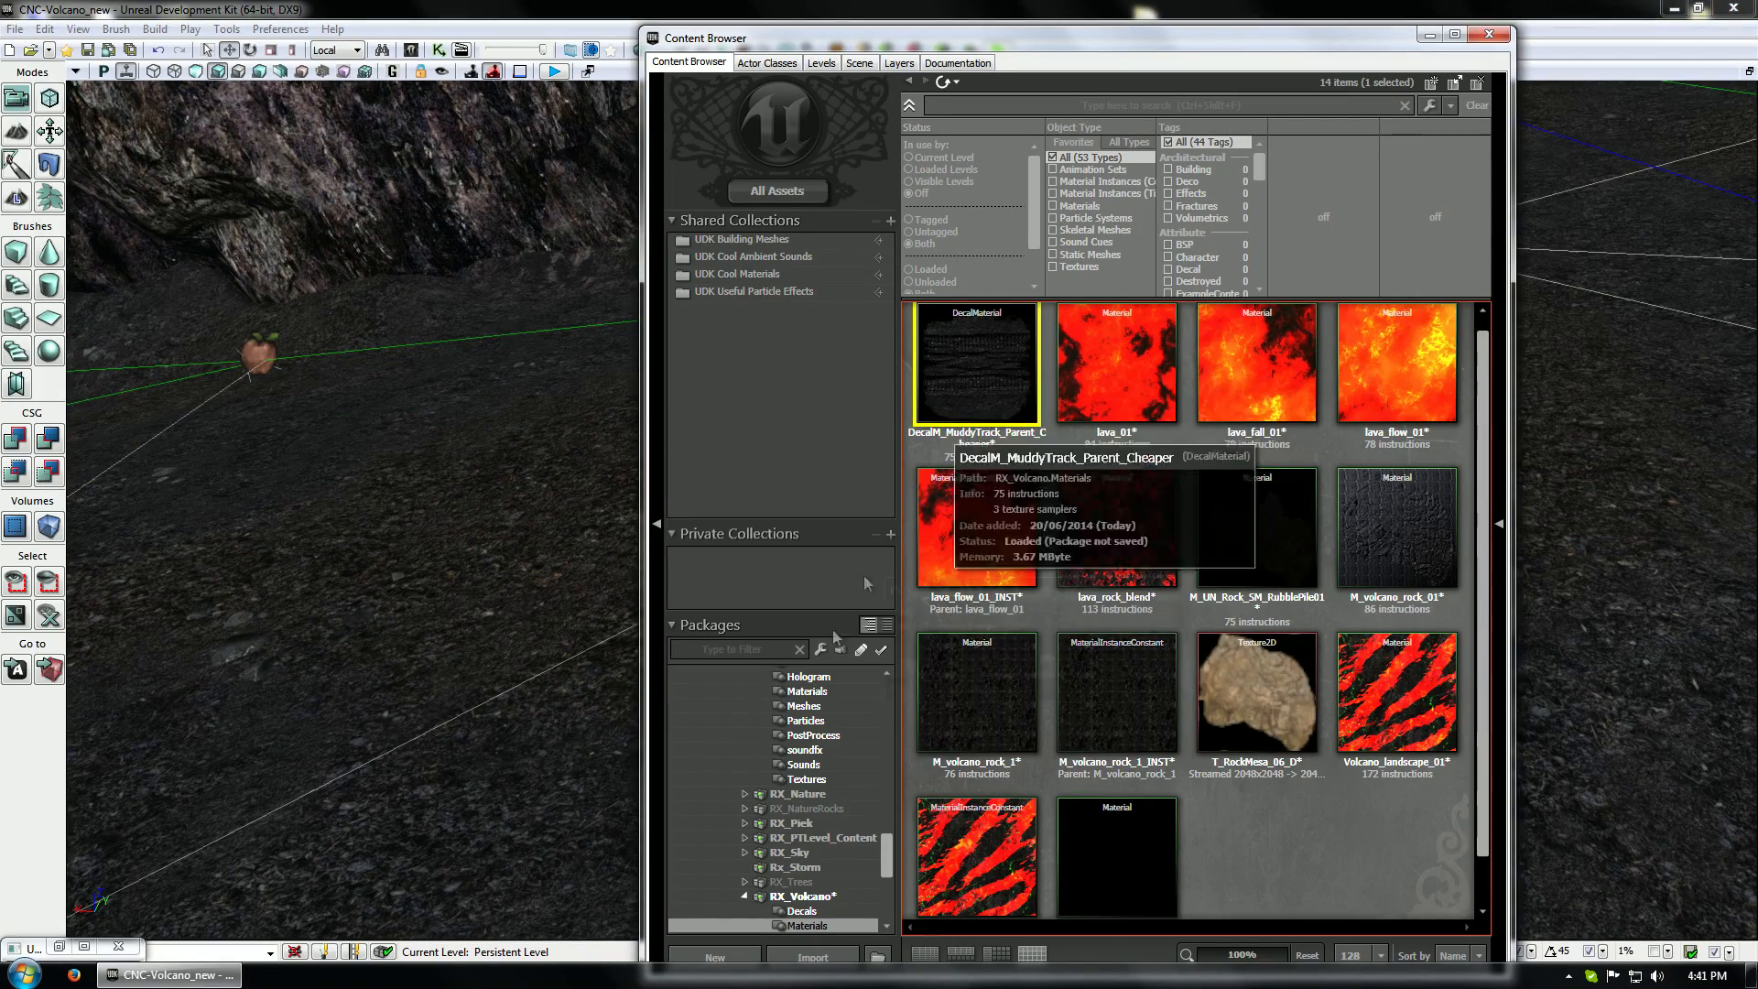
click(801, 911)
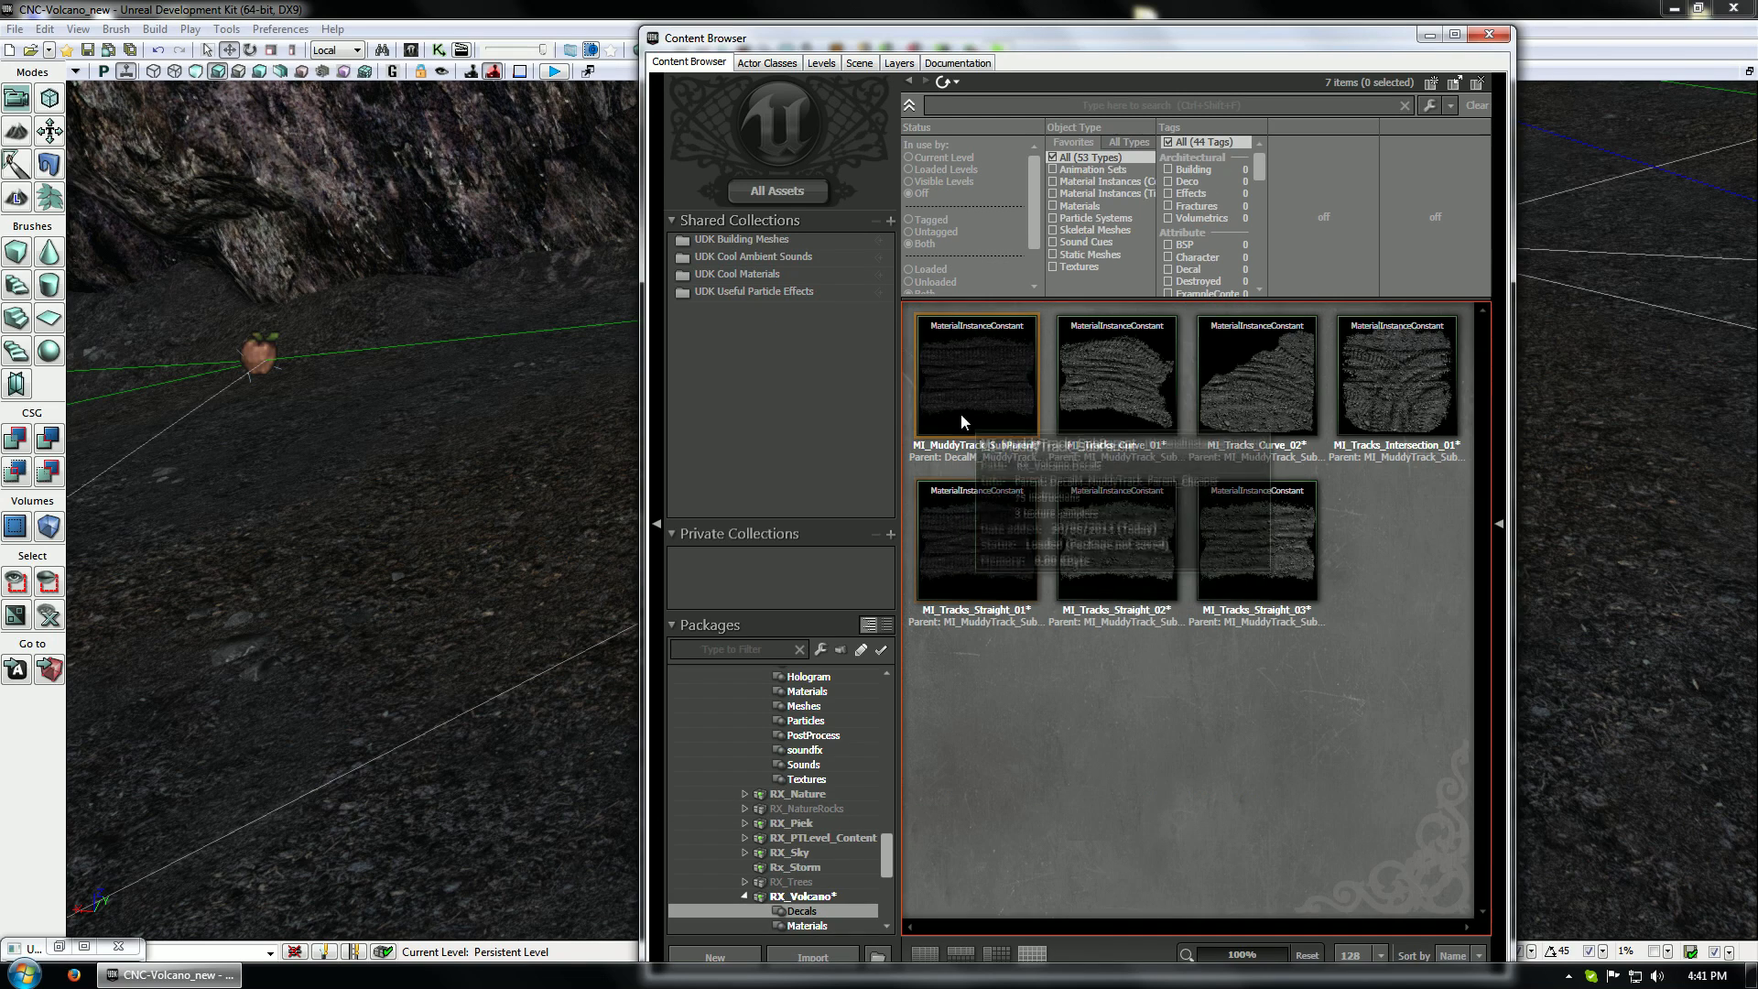
click(1152, 536)
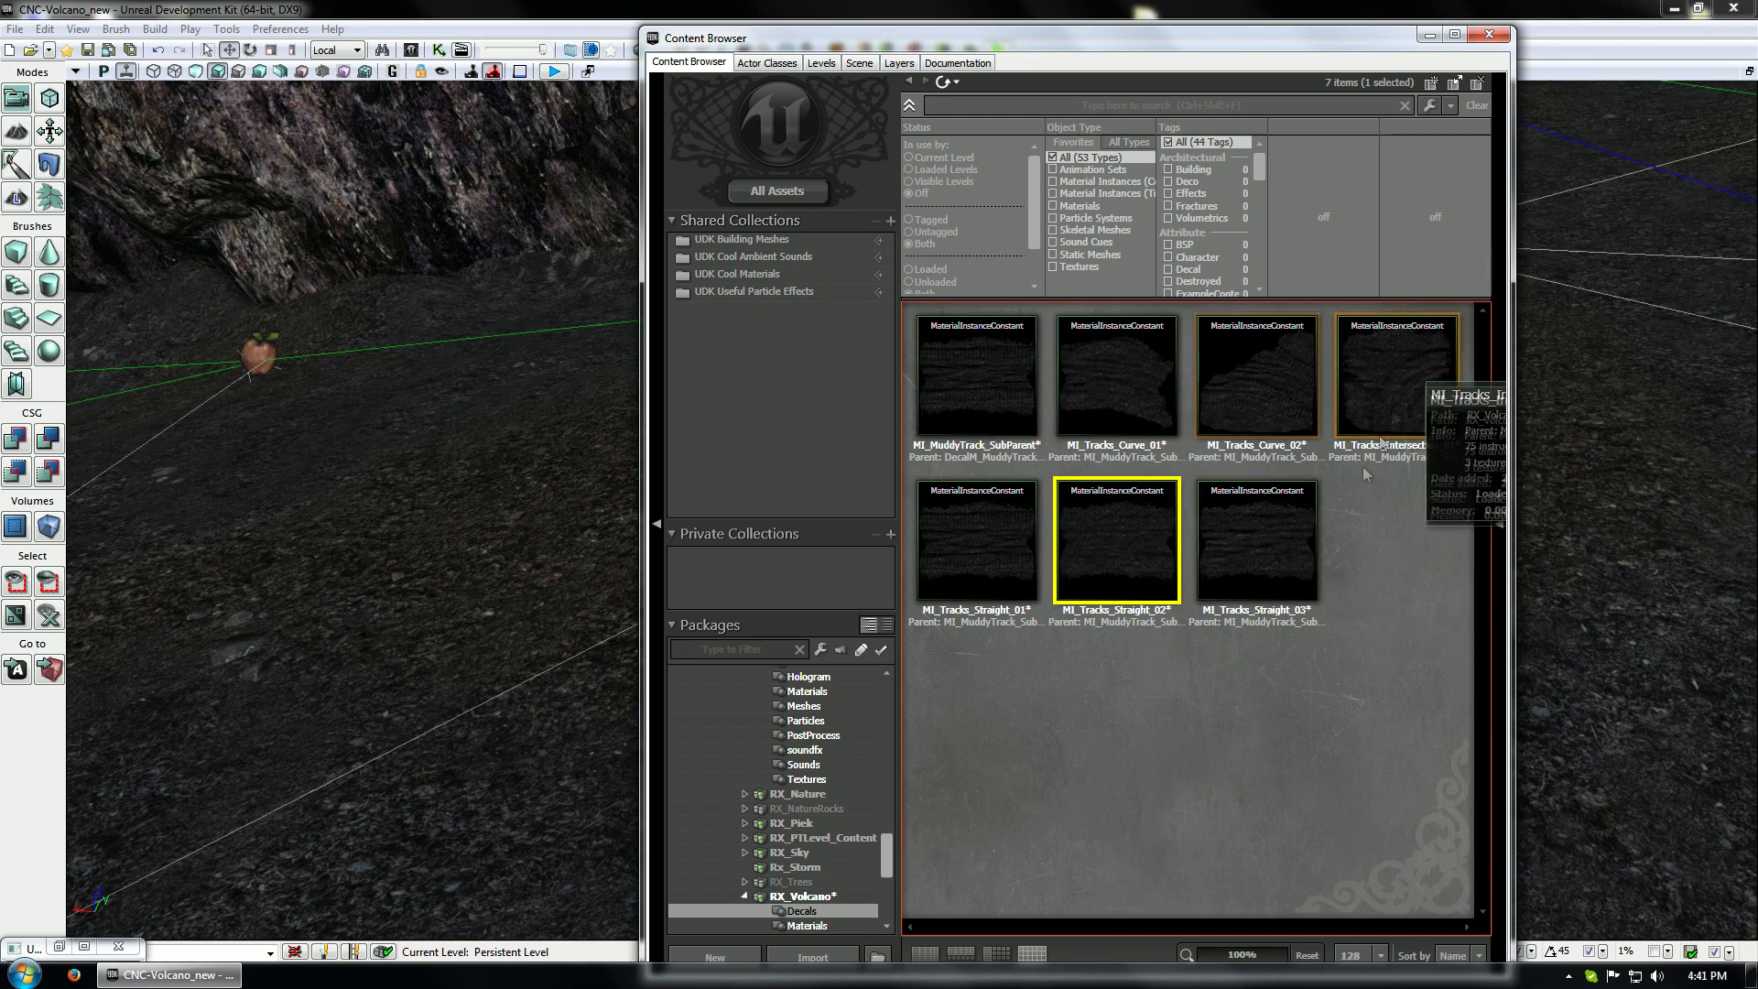
Place the MI_MuddyTrack_SubParent decal on the open volcano ground, rotated to project downward and raised above the surface
drag(972, 380, 412, 540)
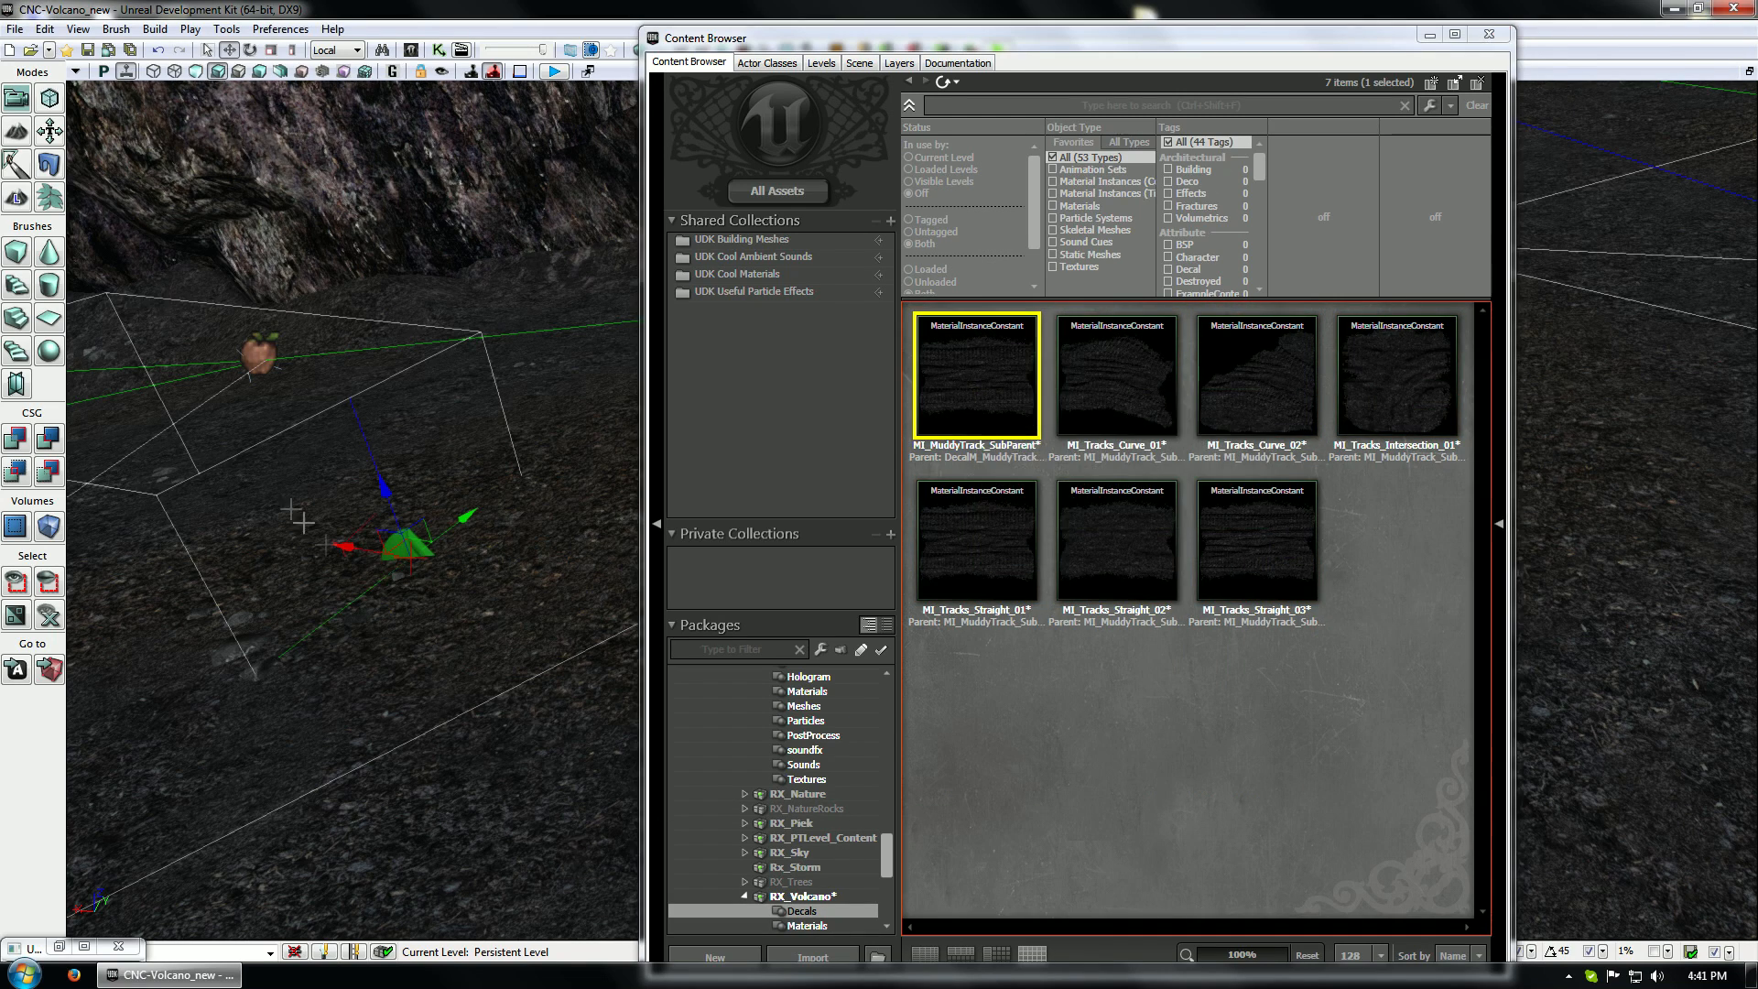
key(space)
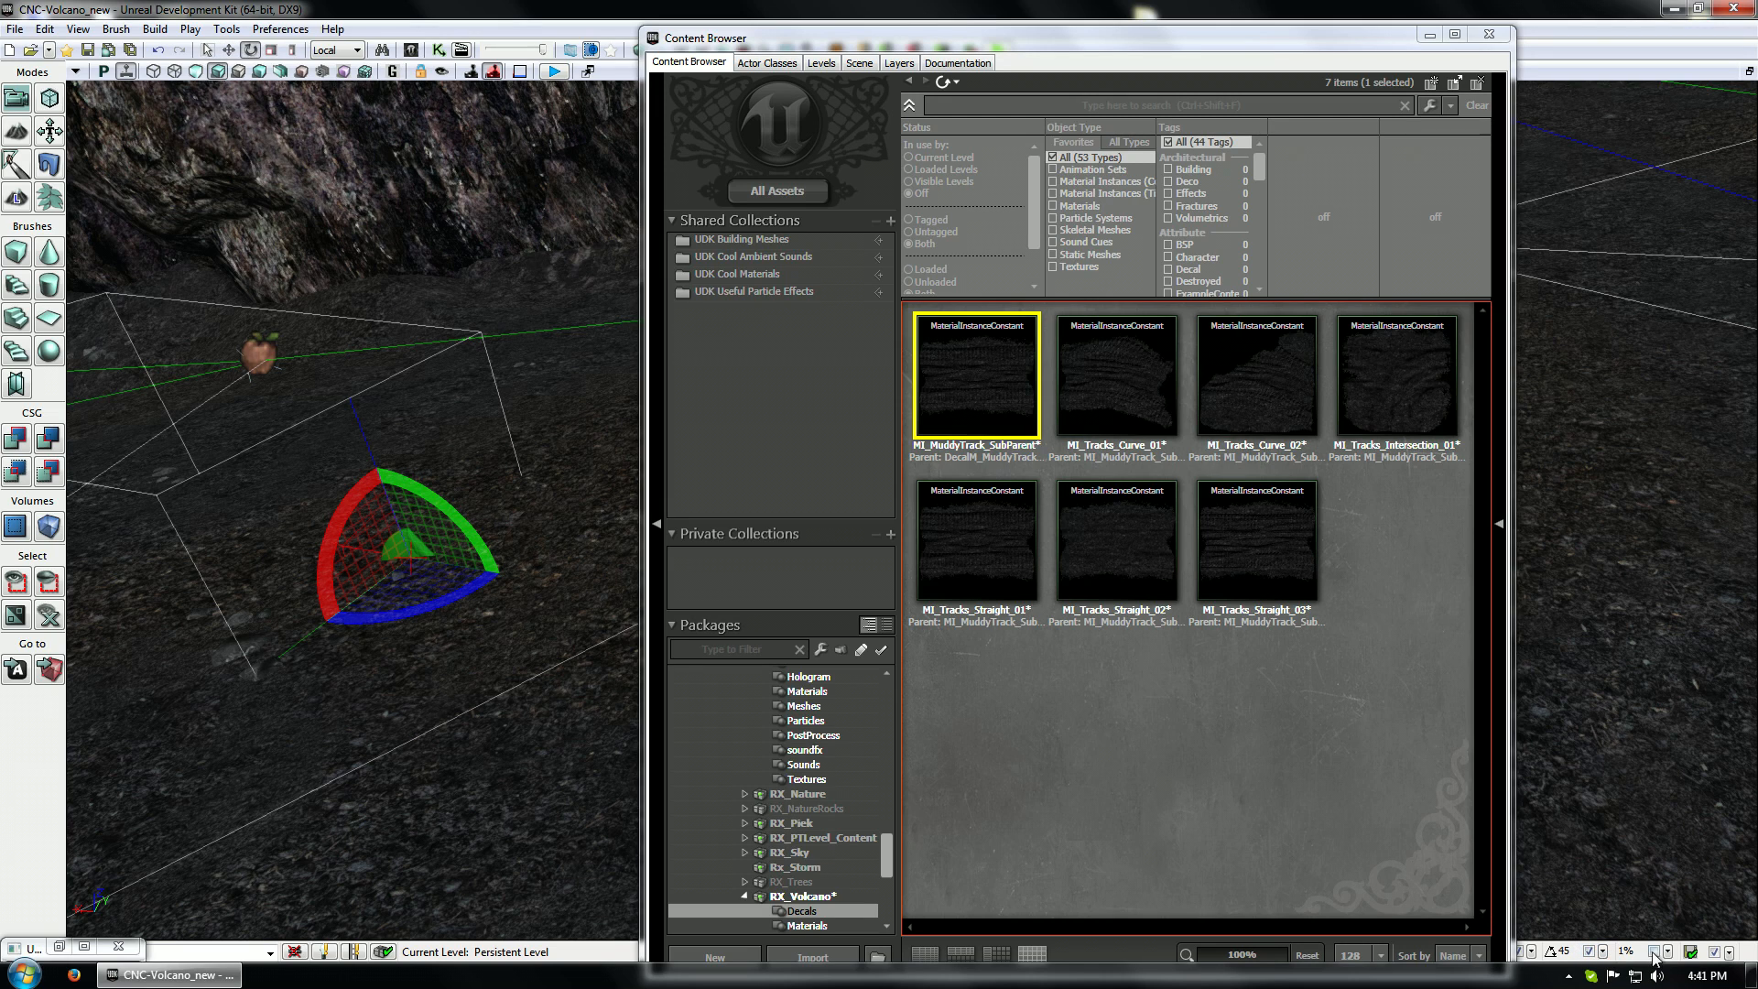
drag(446, 497, 399, 601)
key(space)
key(space)
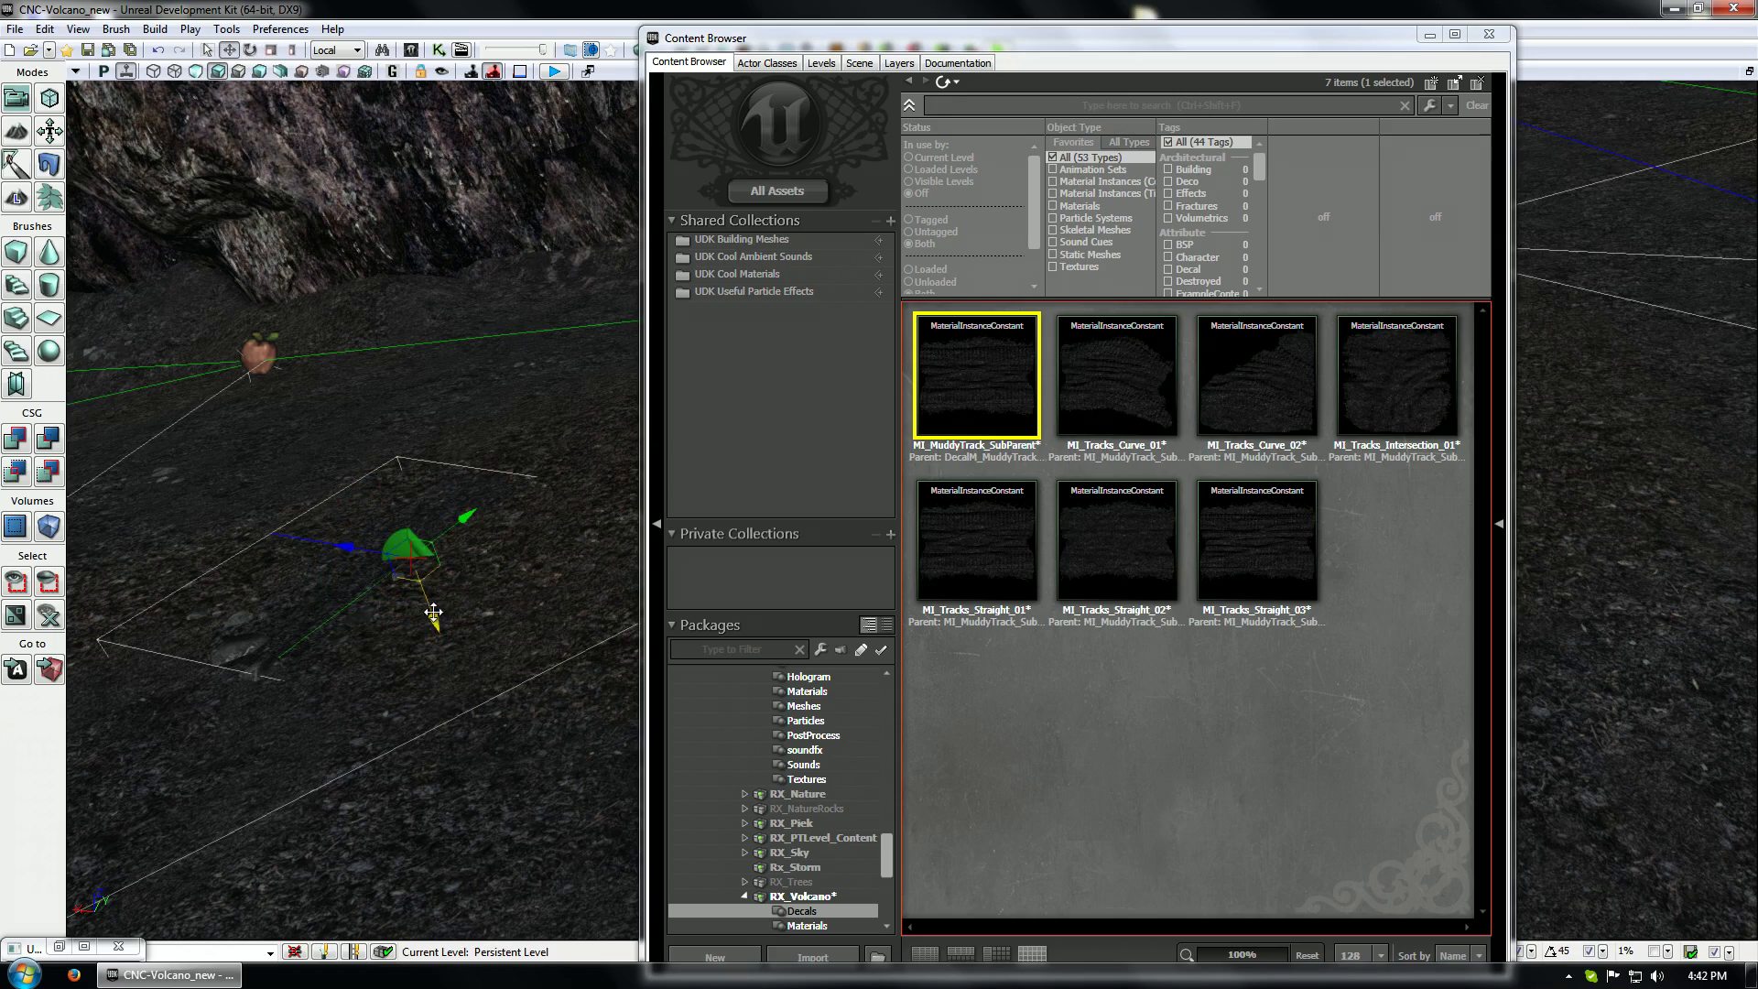
drag(393, 472, 371, 407)
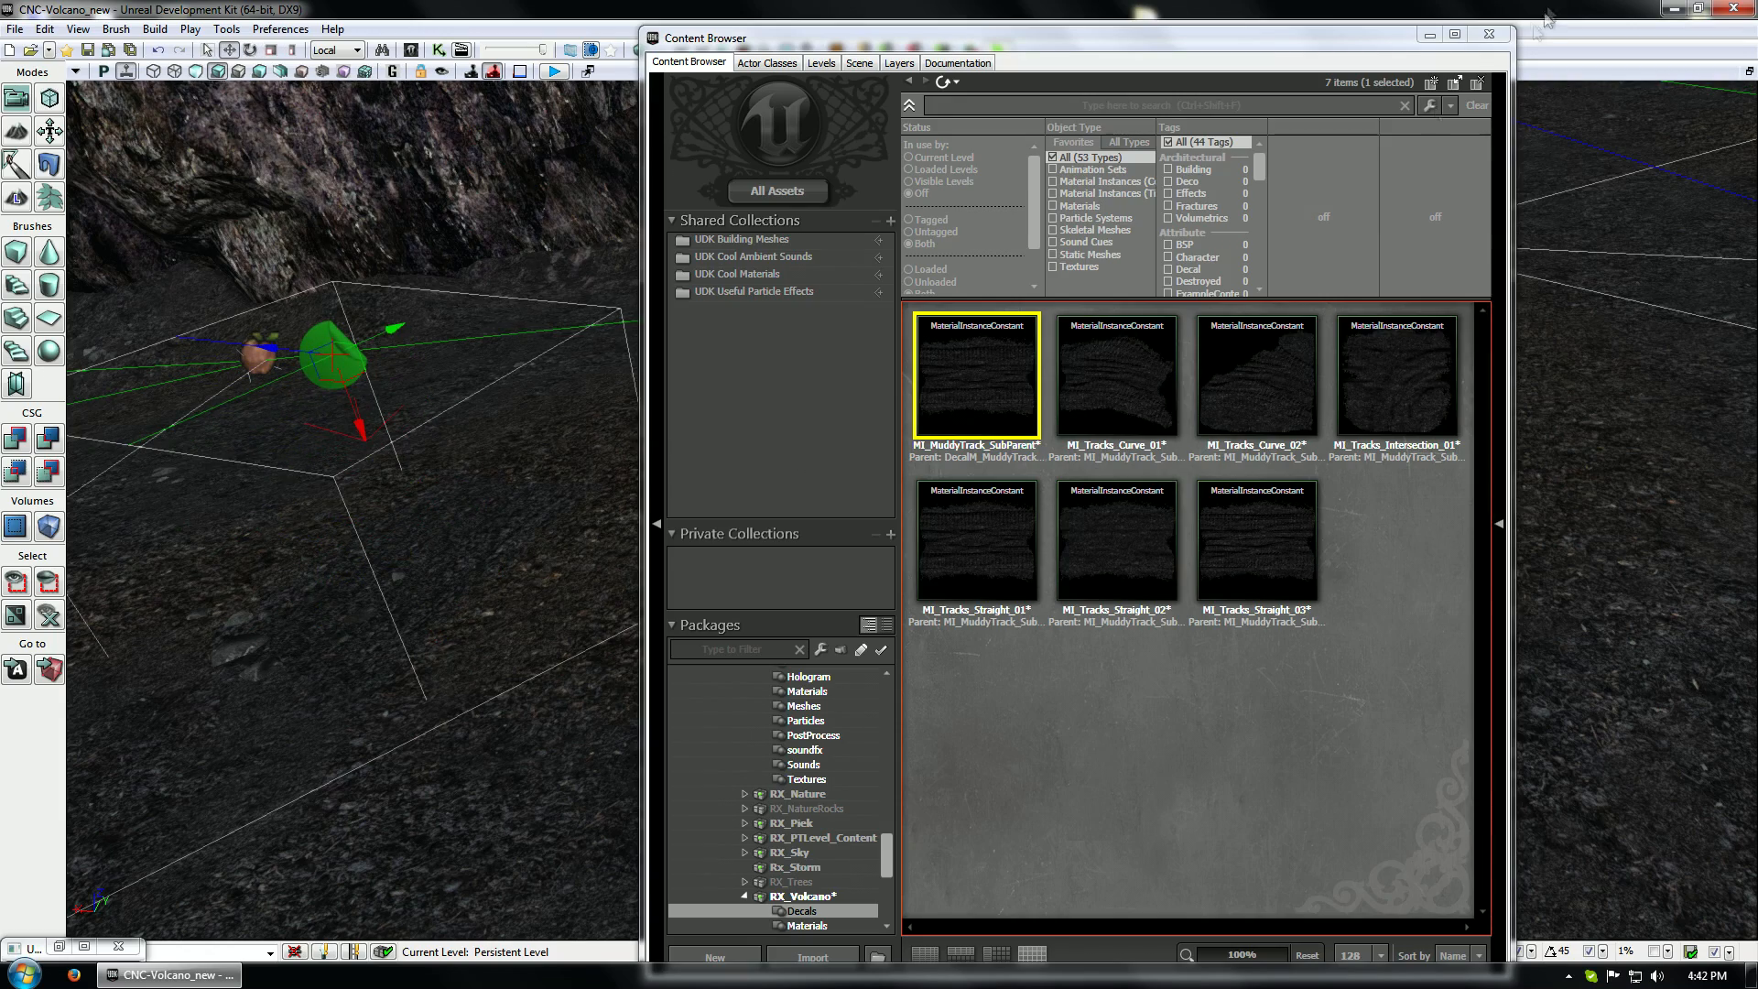
Minimize the Content Browser, turn the placed track decal around its vertical axis, and adjust its placement on the ground
click(1430, 36)
right_drag(781, 479, 743, 497)
key(Home)
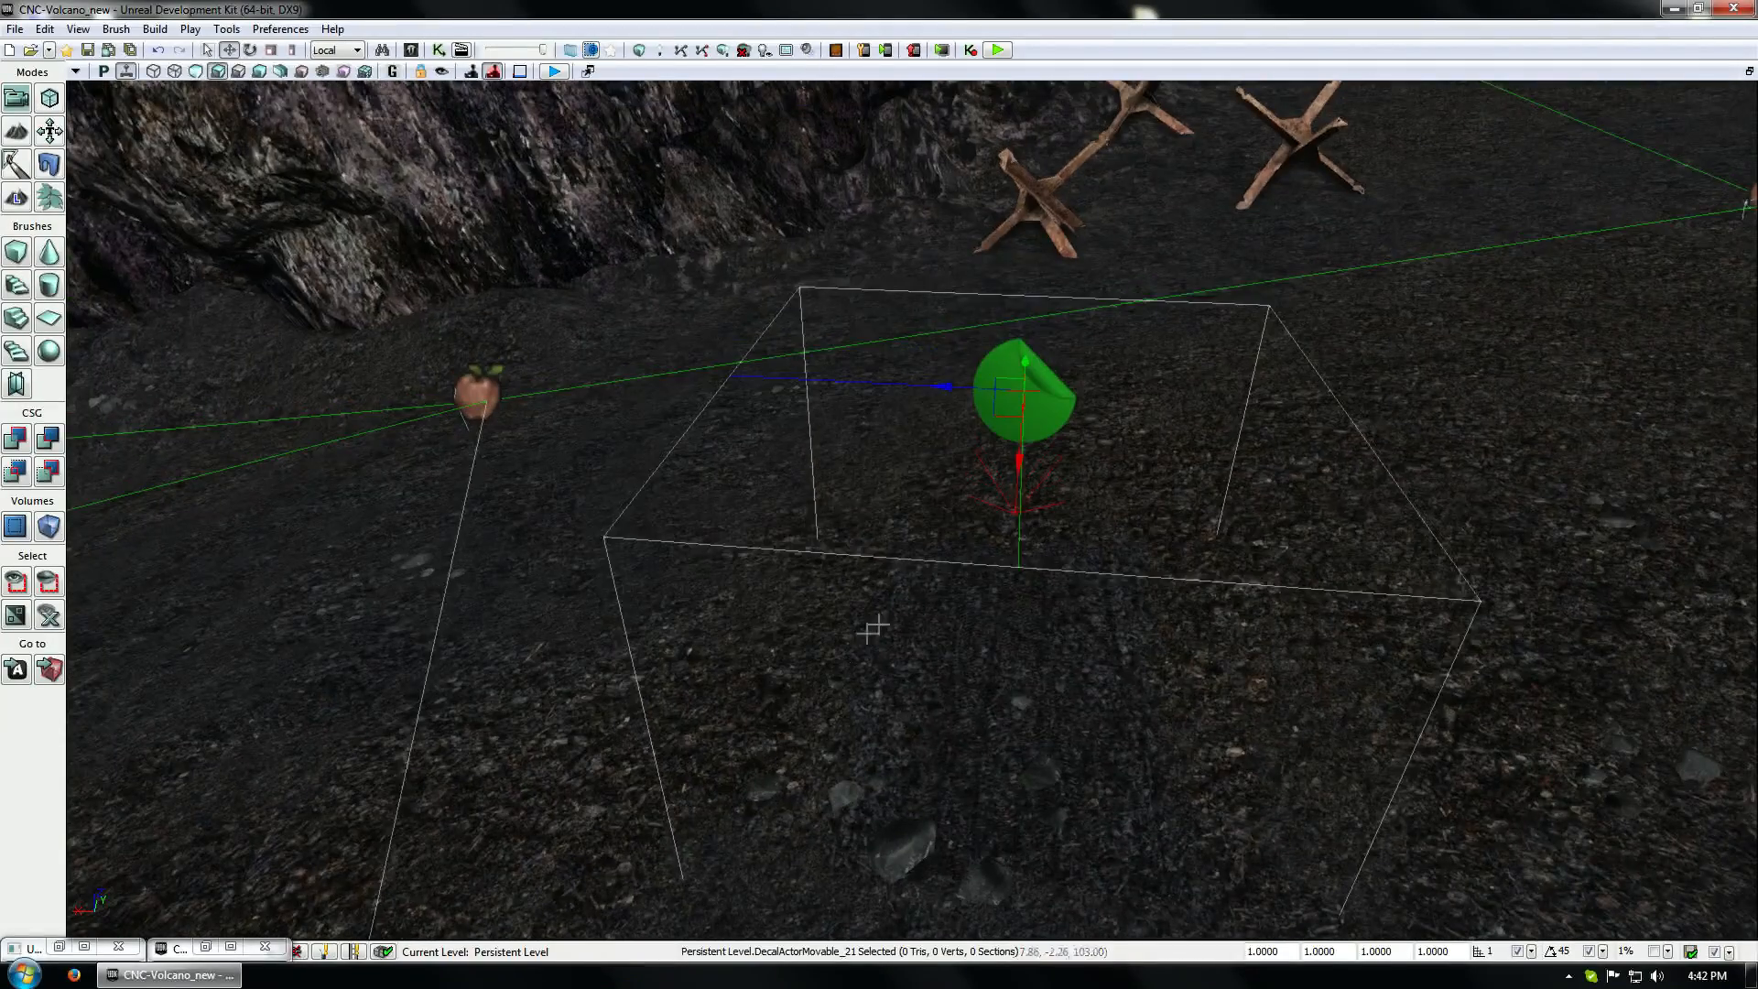
key(space)
drag(991, 425, 900, 428)
key(space)
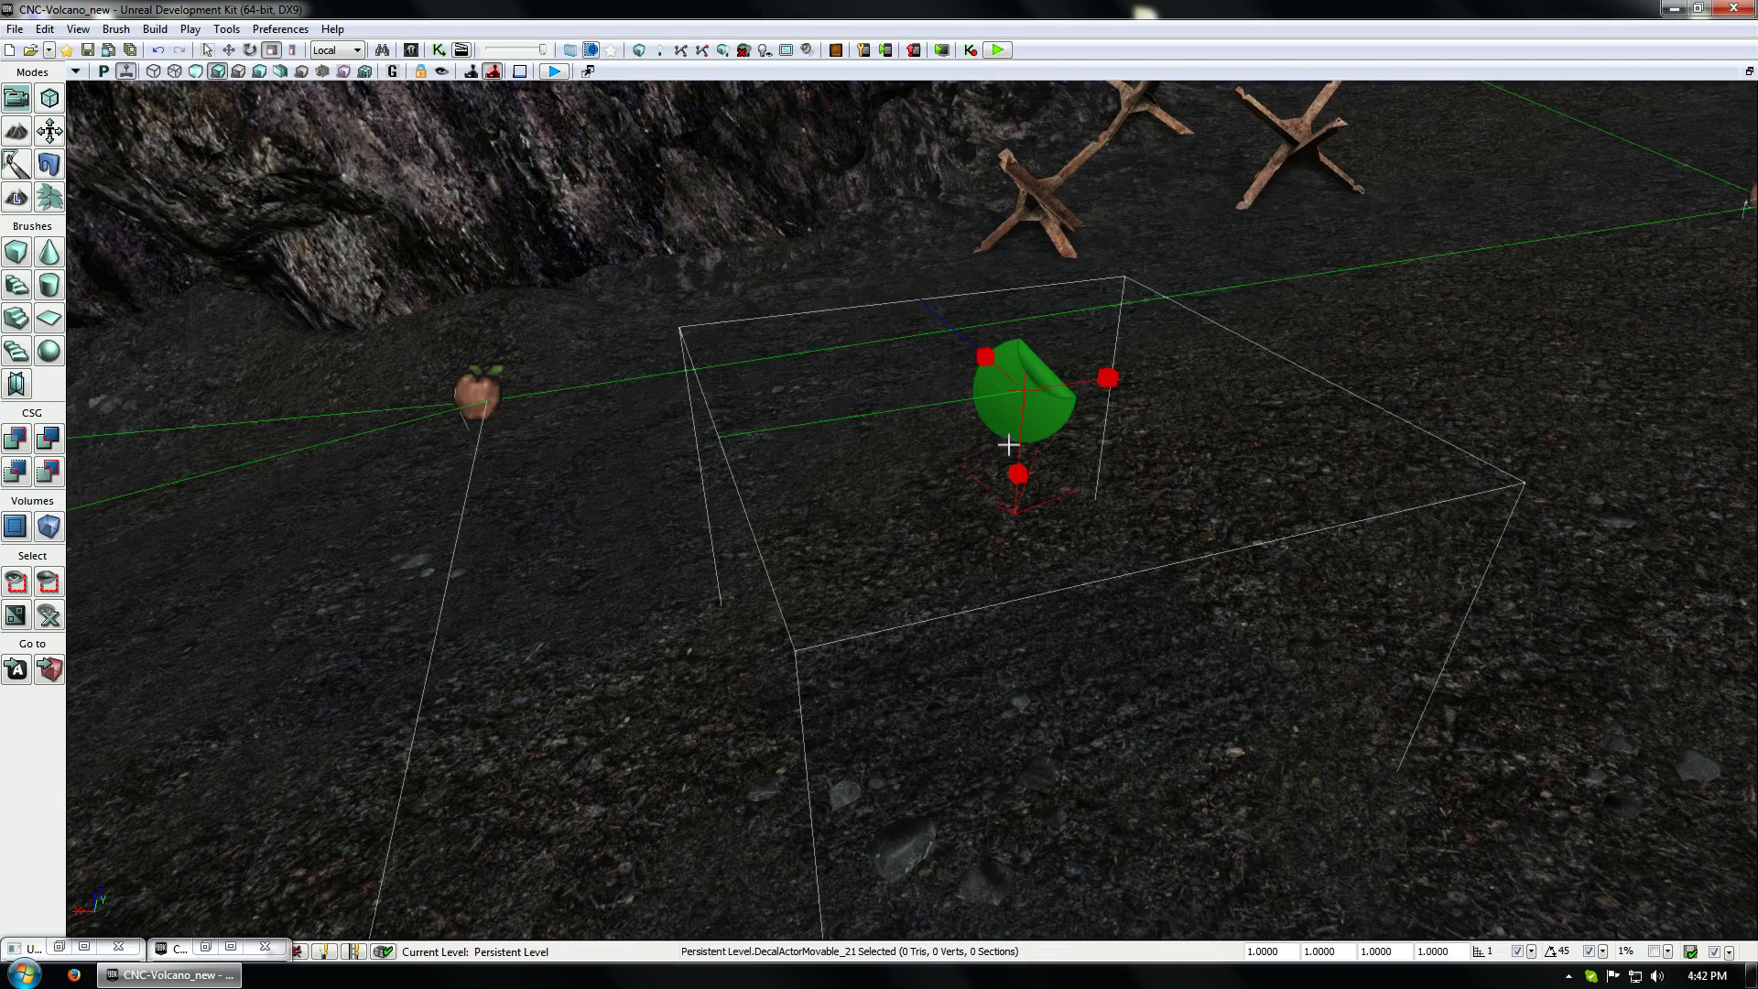
key(space)
drag(1001, 366, 898, 492)
key(space)
key(space)
click(1062, 616)
Examine how the track decal blends with the surrounding landscape ground from several distances and angles
drag(986, 622, 980, 796)
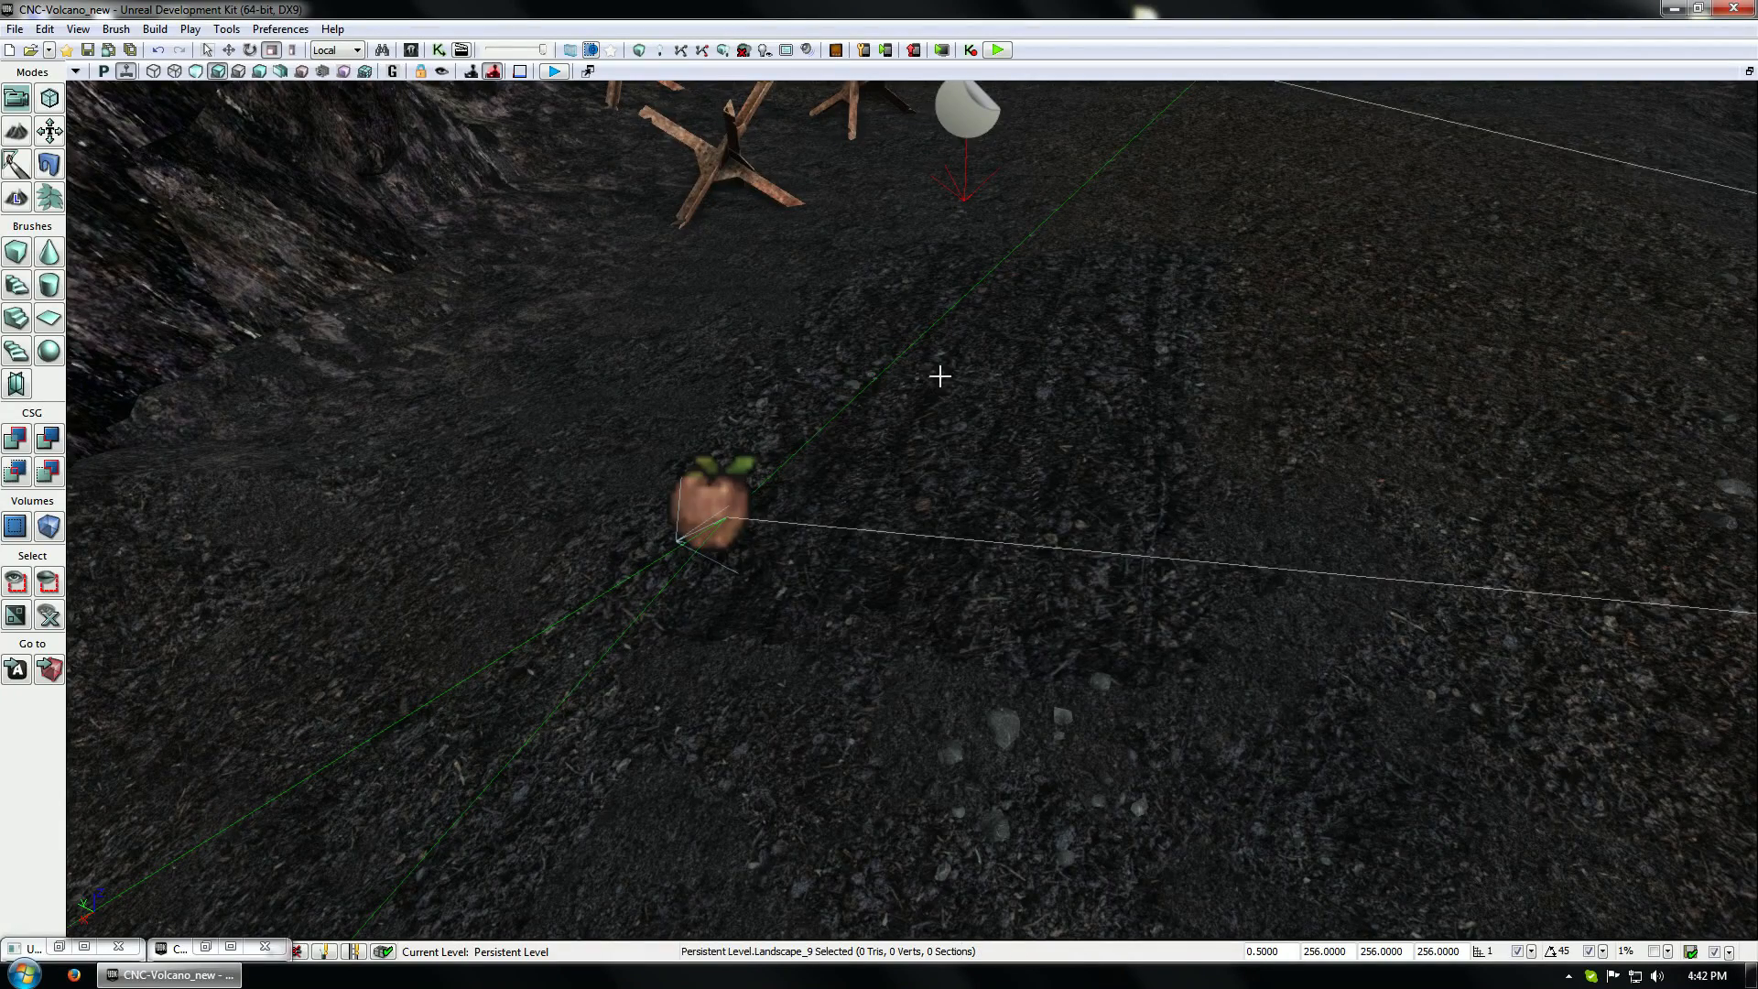
key(F4)
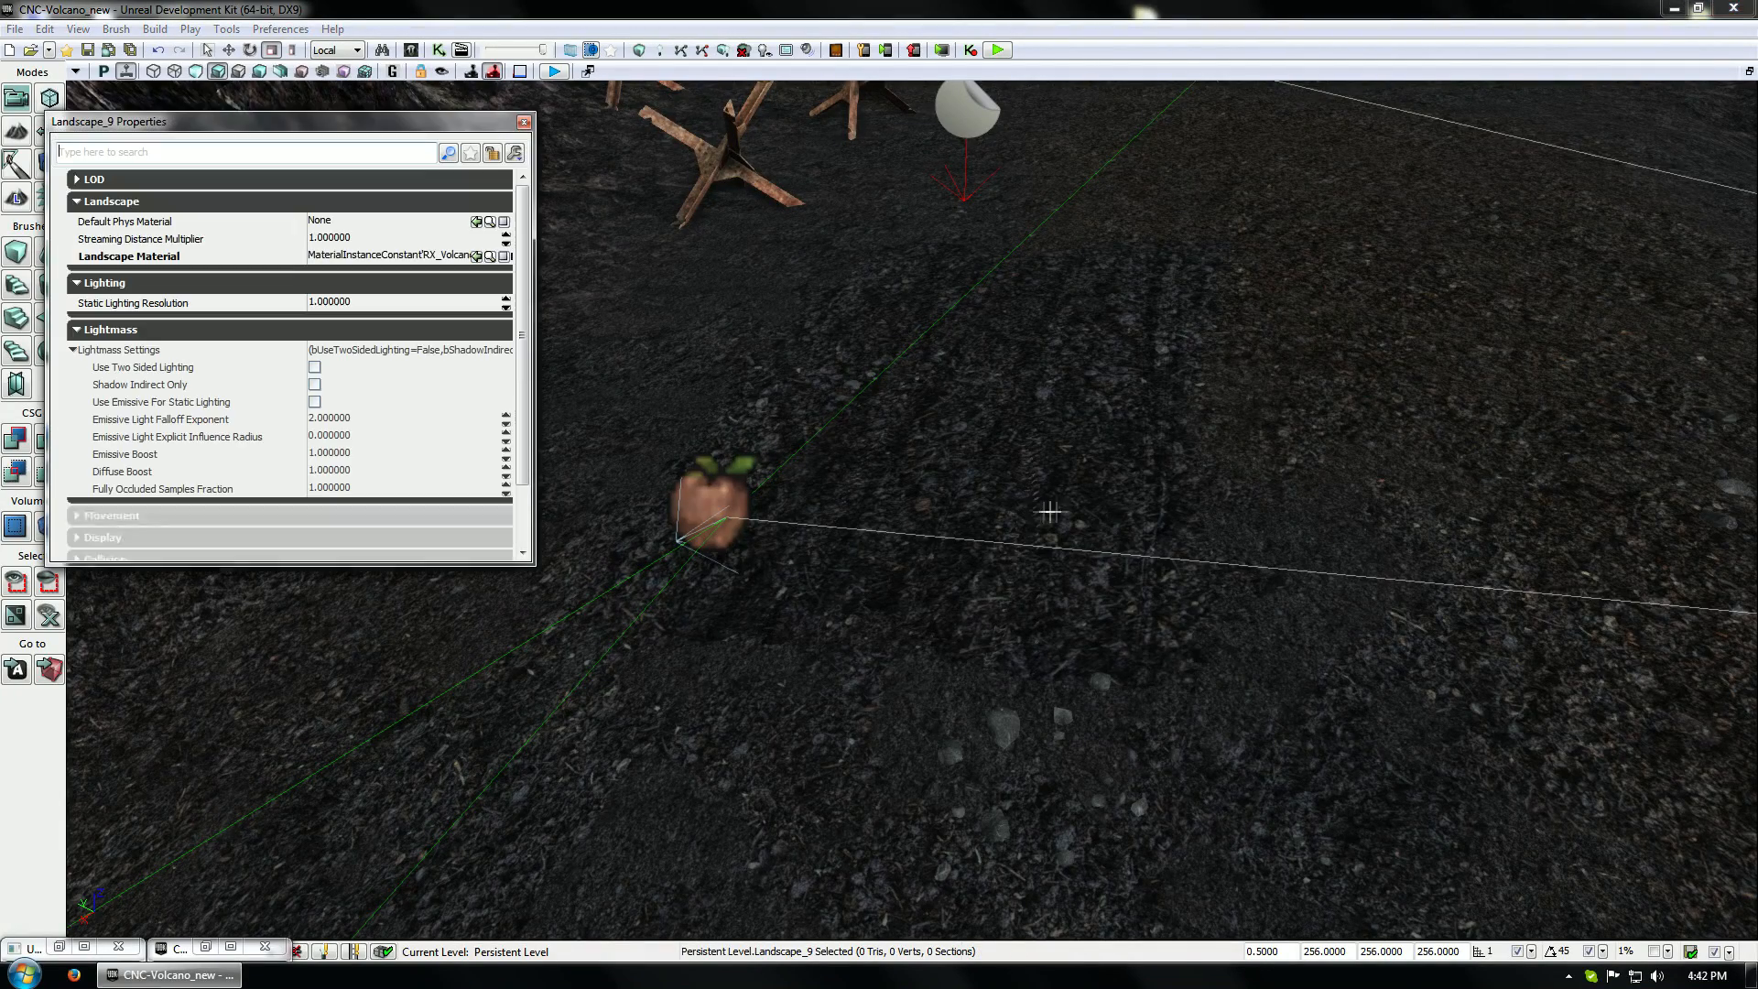
click(533, 109)
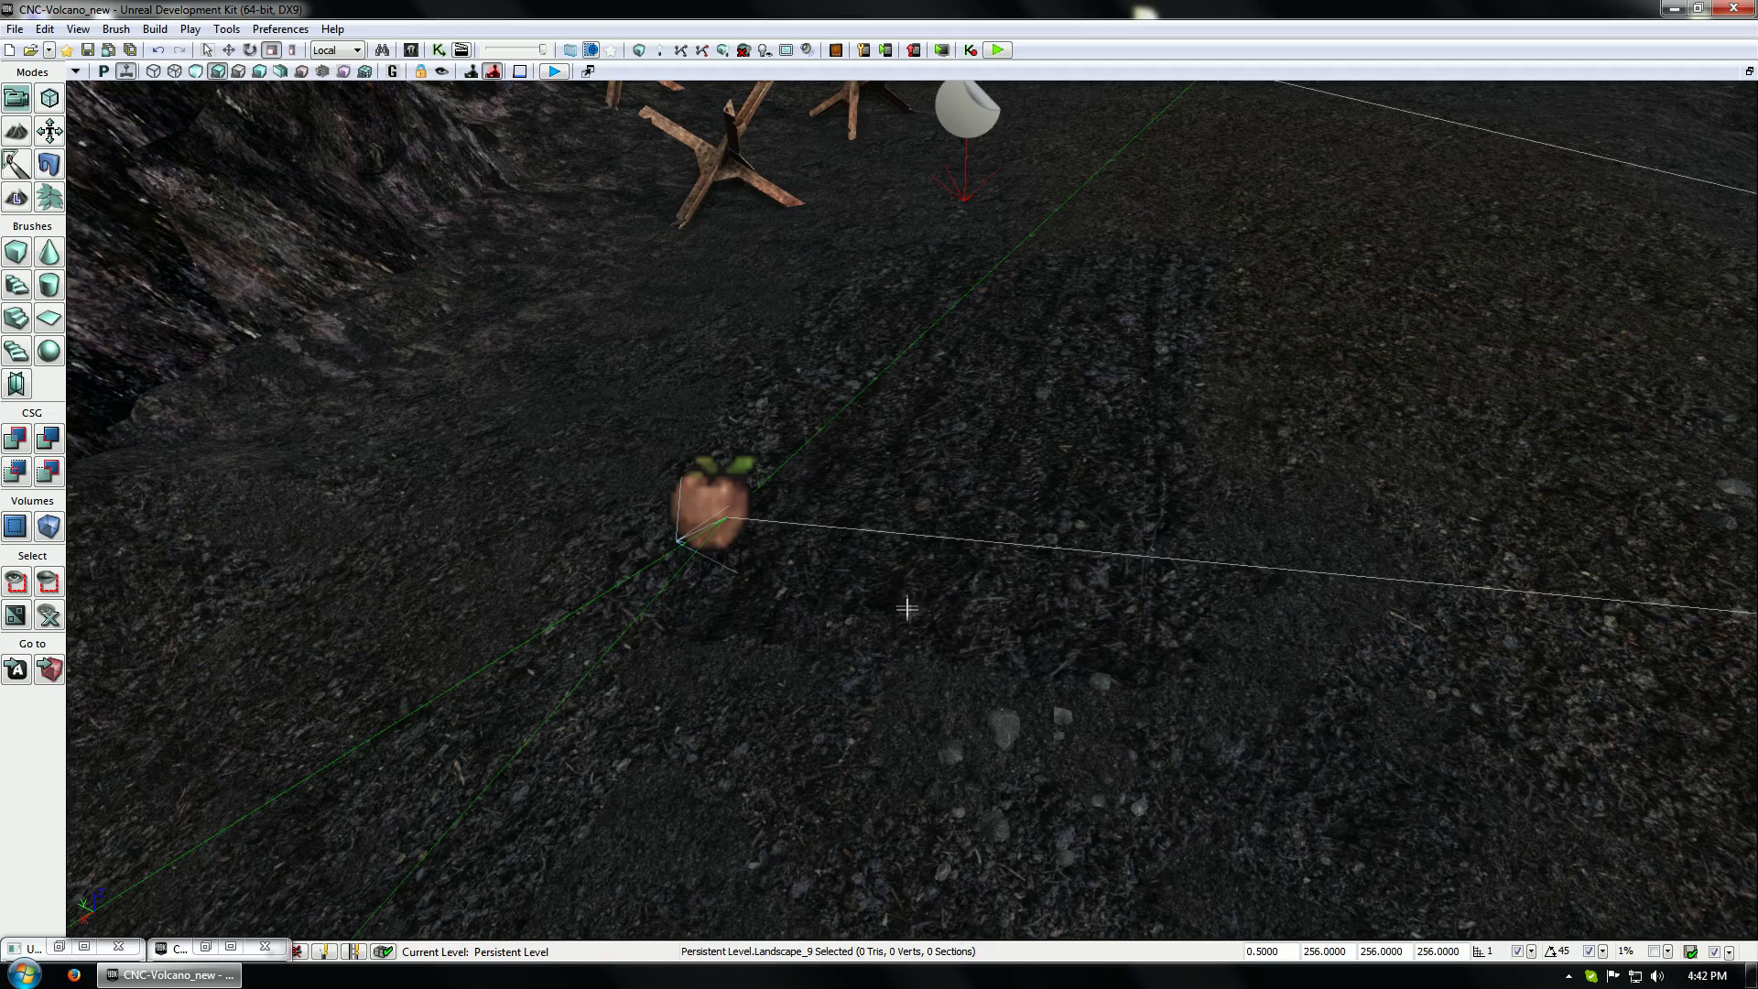
mouse_move(812, 704)
middle_down()
mouse_move(798, 741)
mouse_move(842, 805)
mouse_move(851, 659)
mouse_move(906, 636)
middle_up()
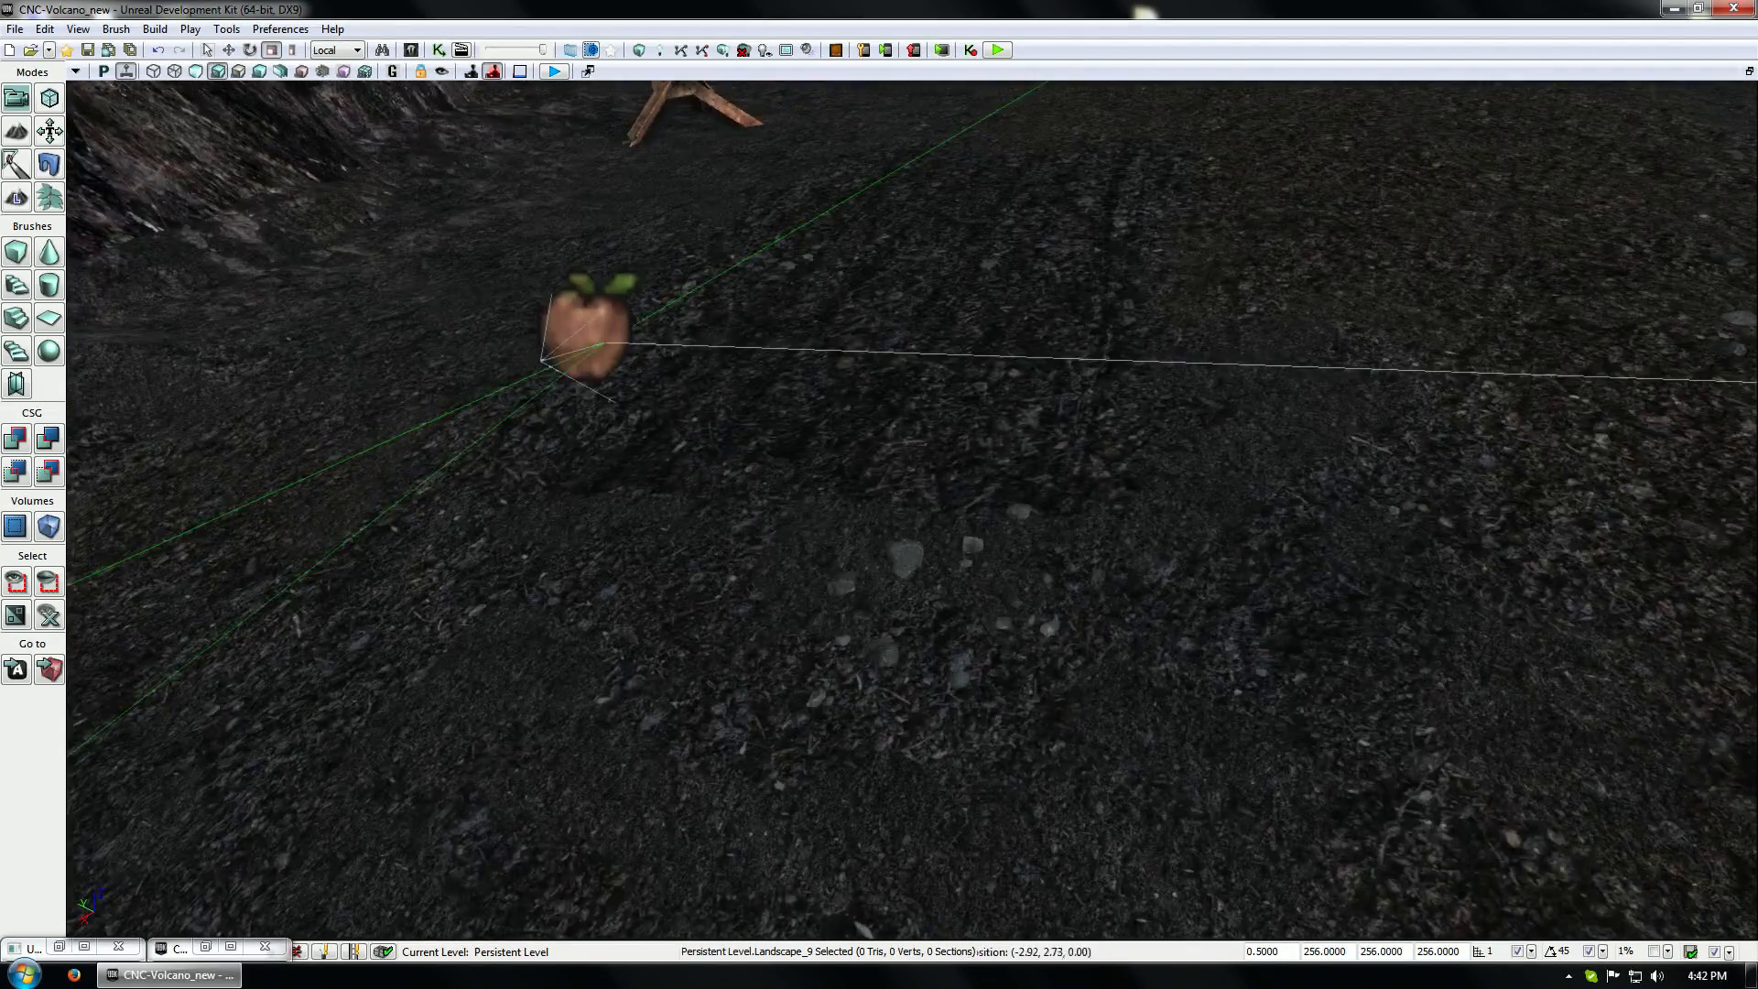
mouse_move(834, 719)
mouse_down()
mouse_move(847, 682)
mouse_move(834, 719)
mouse_up()
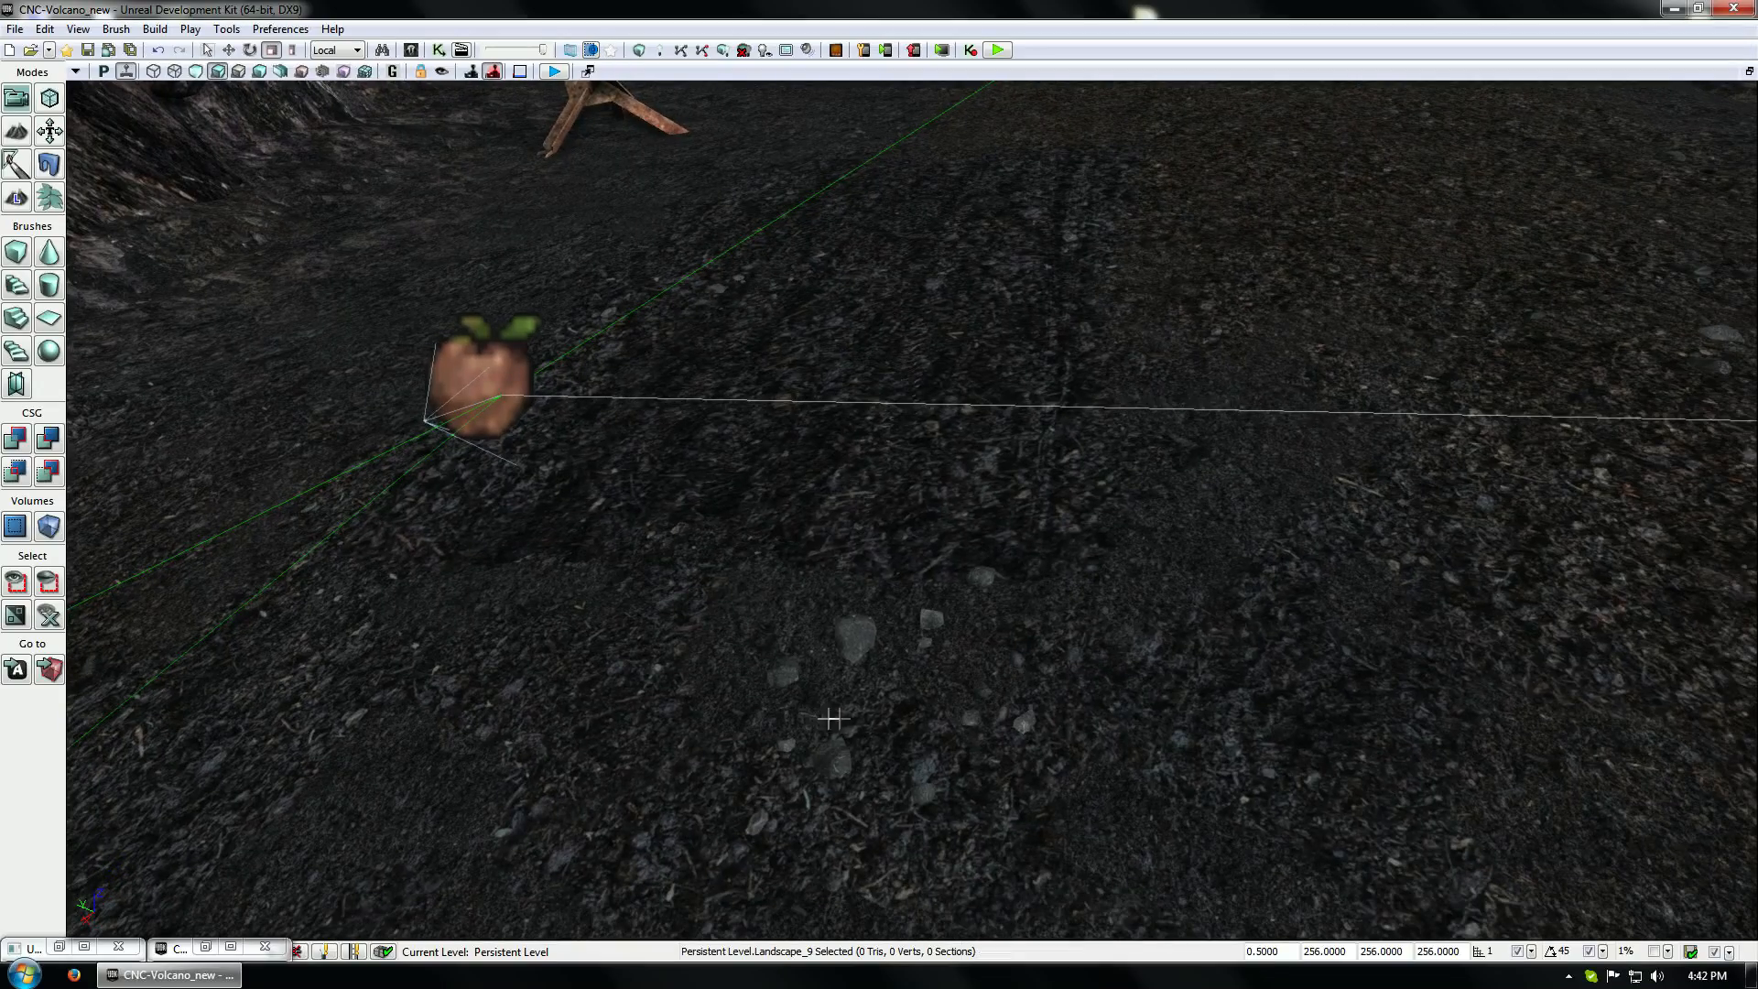
middle_drag(847, 585, 846, 512)
drag(847, 512, 847, 623)
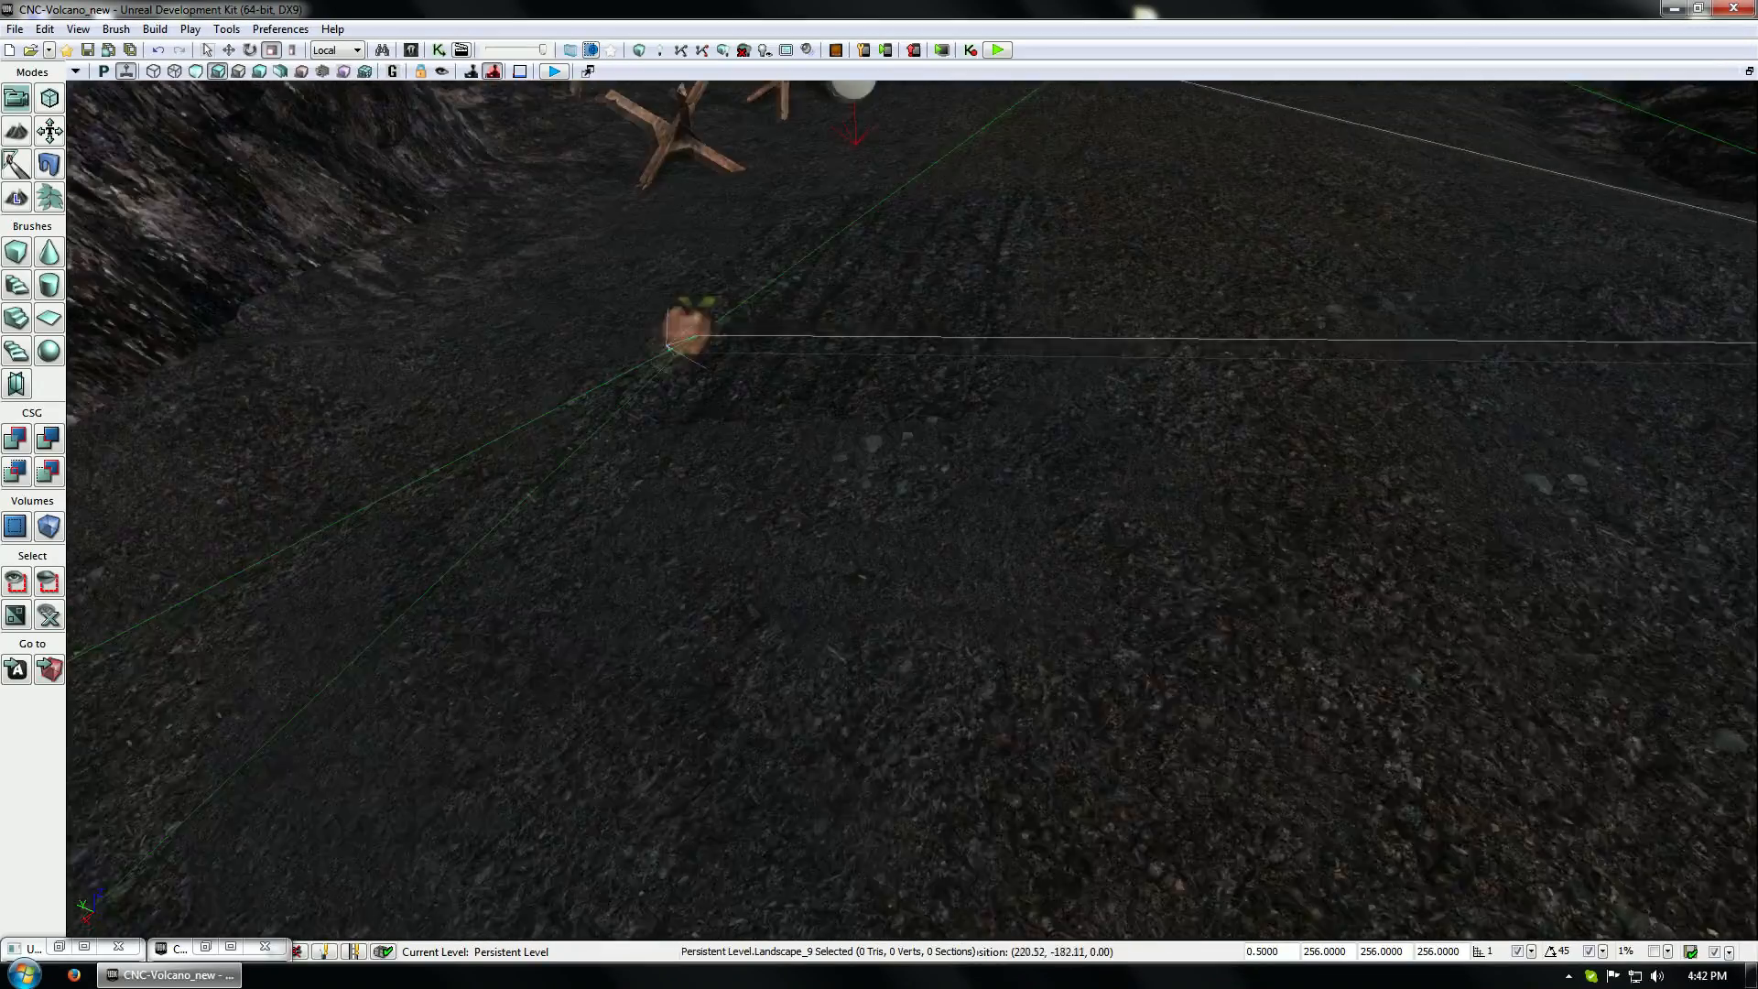
right_drag(847, 623, 586, 586)
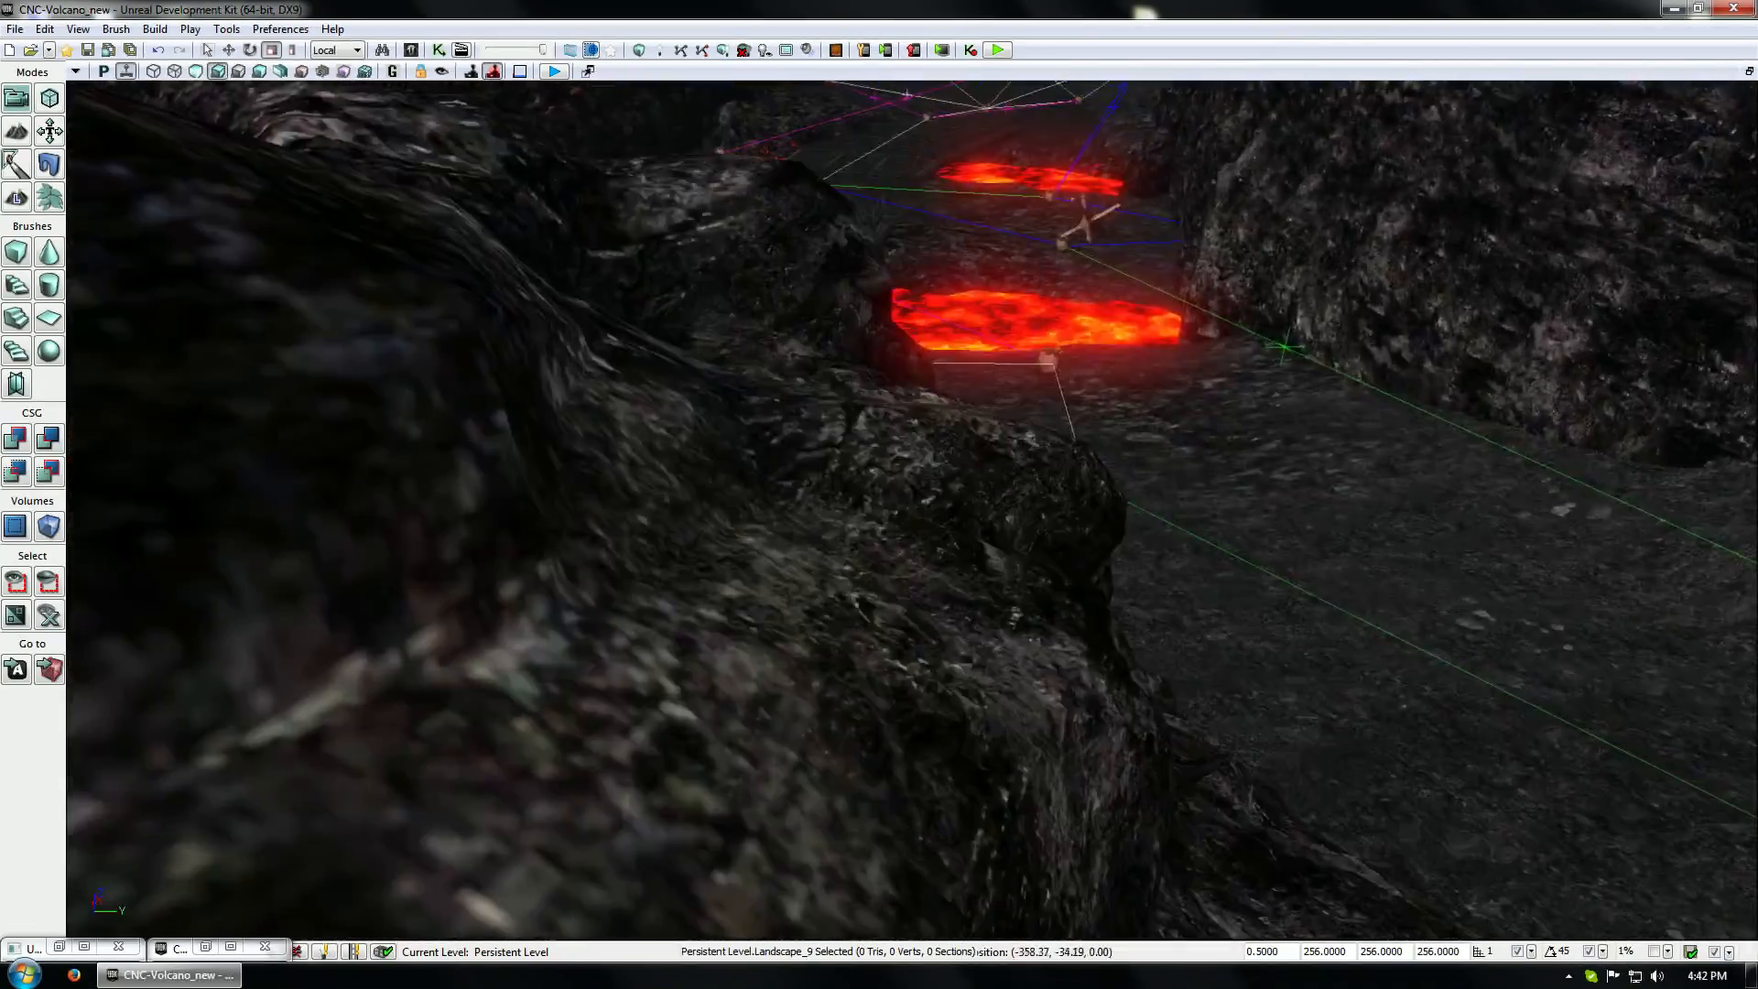
drag(585, 586, 585, 787)
right_drag(586, 586, 787, 586)
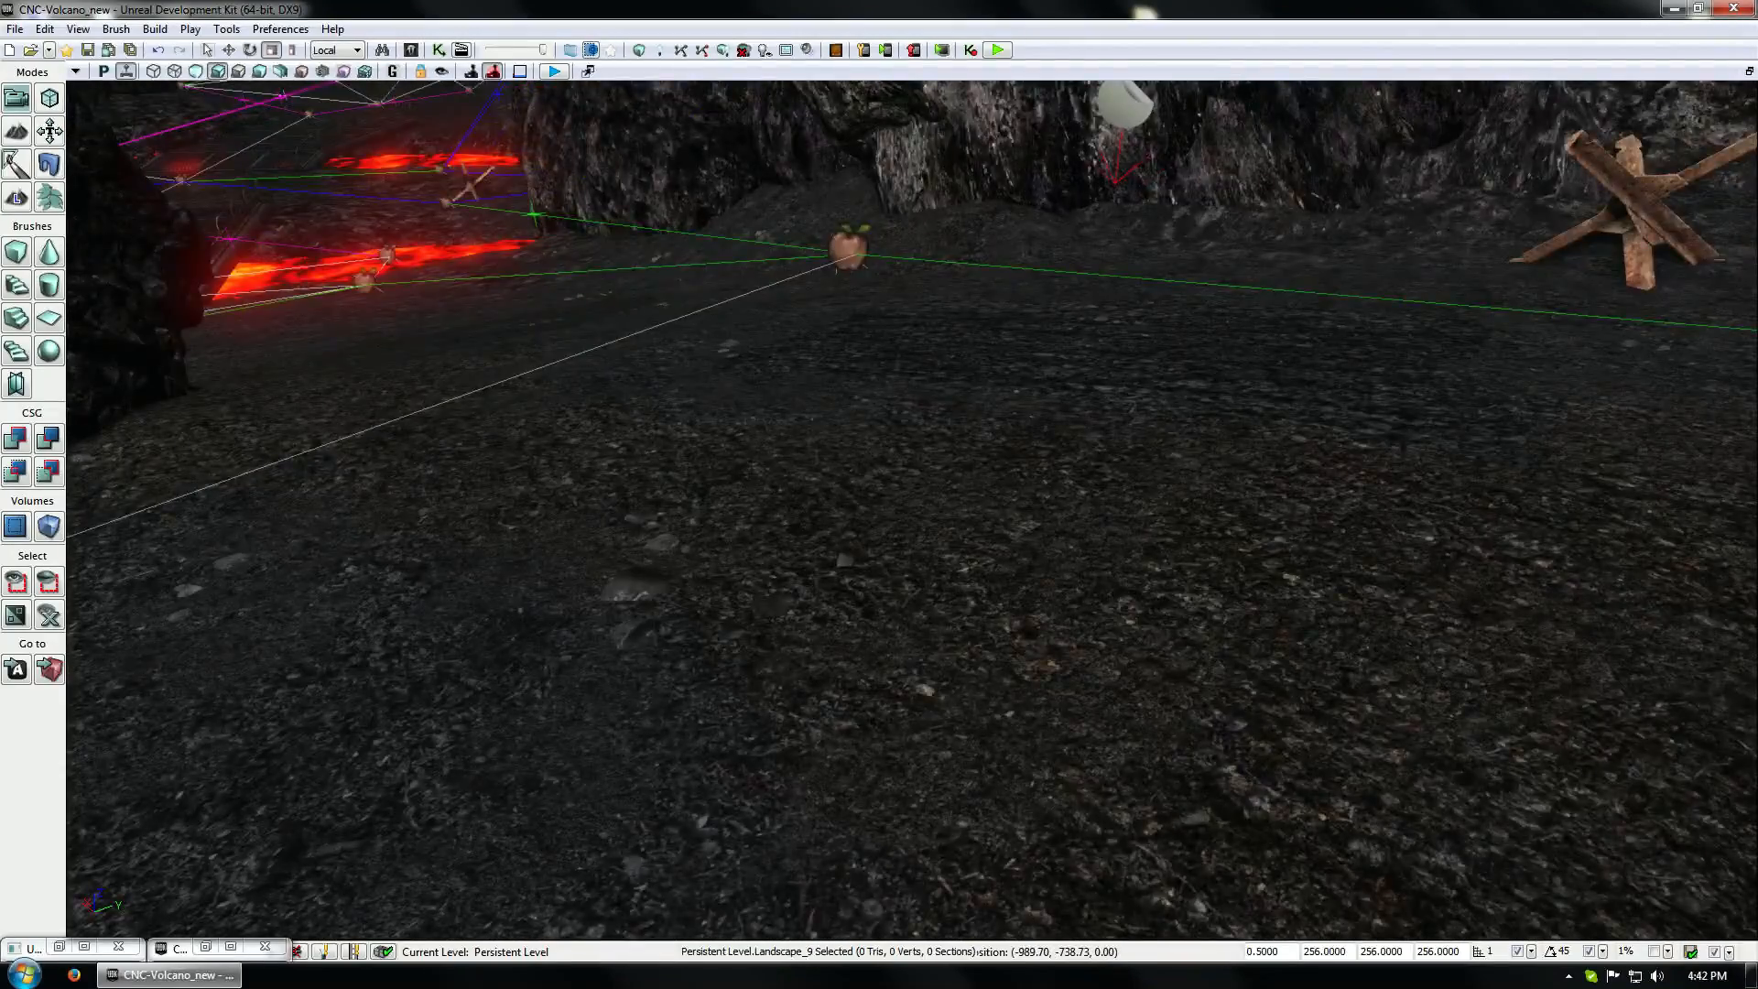
drag(787, 586, 842, 494)
double_click(939, 679)
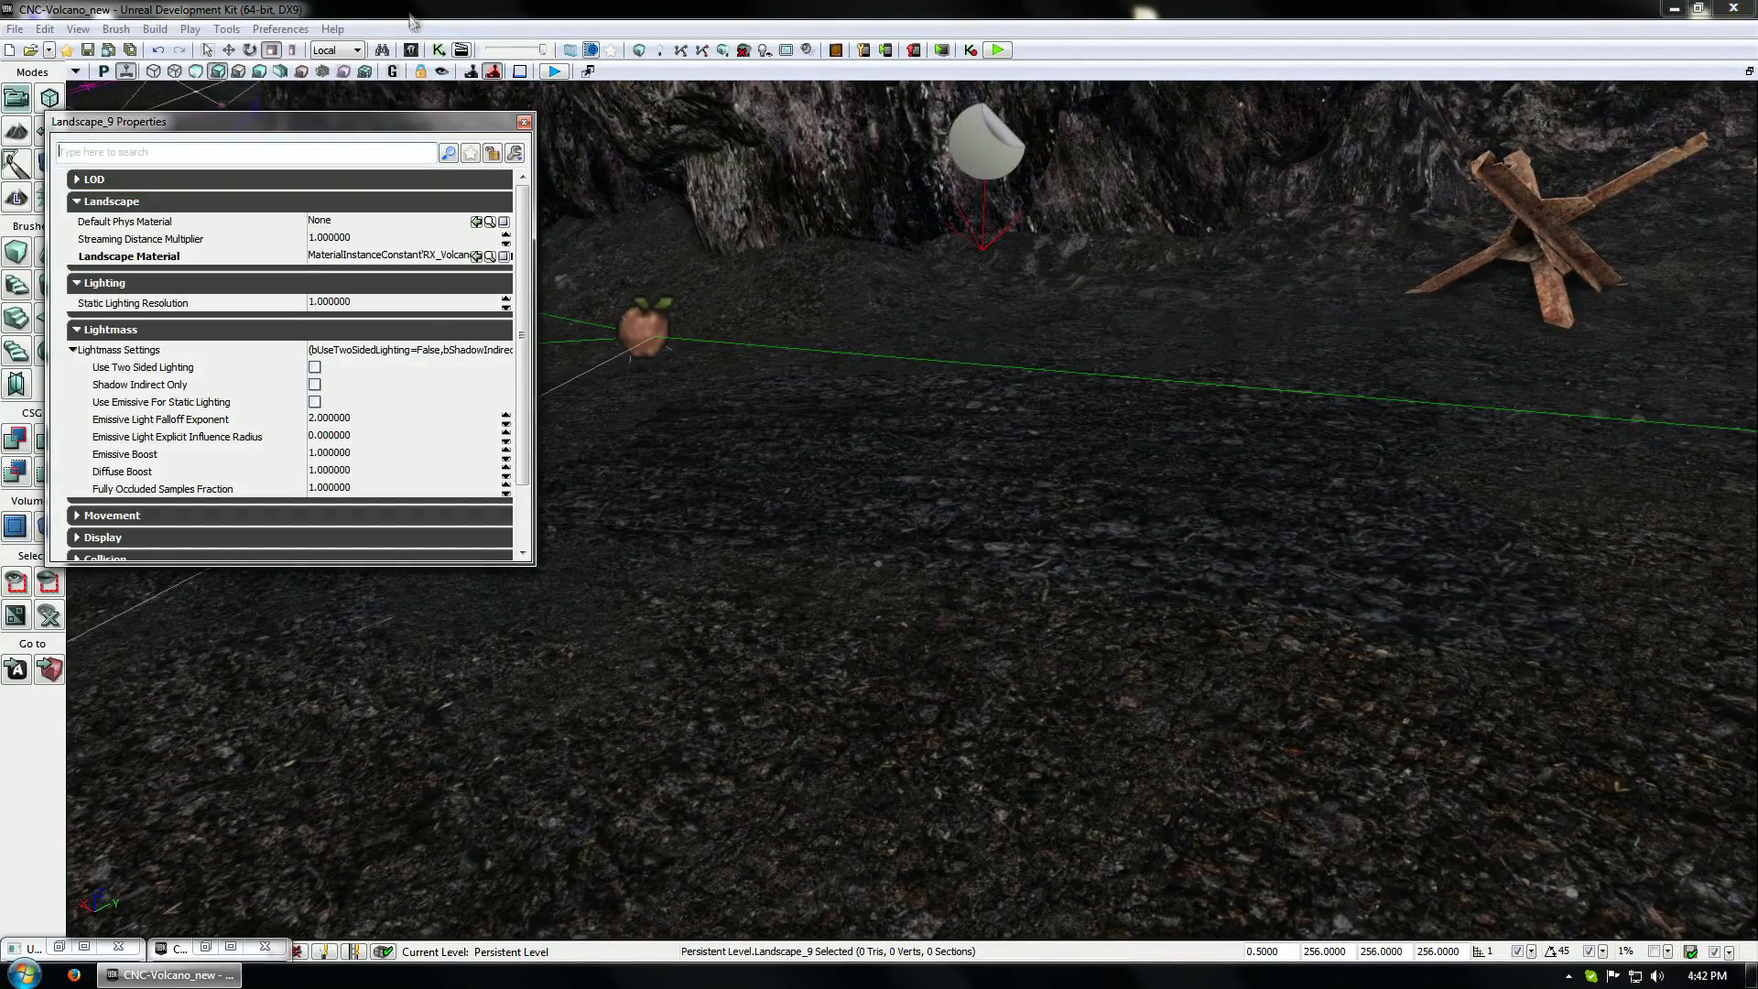
click(517, 121)
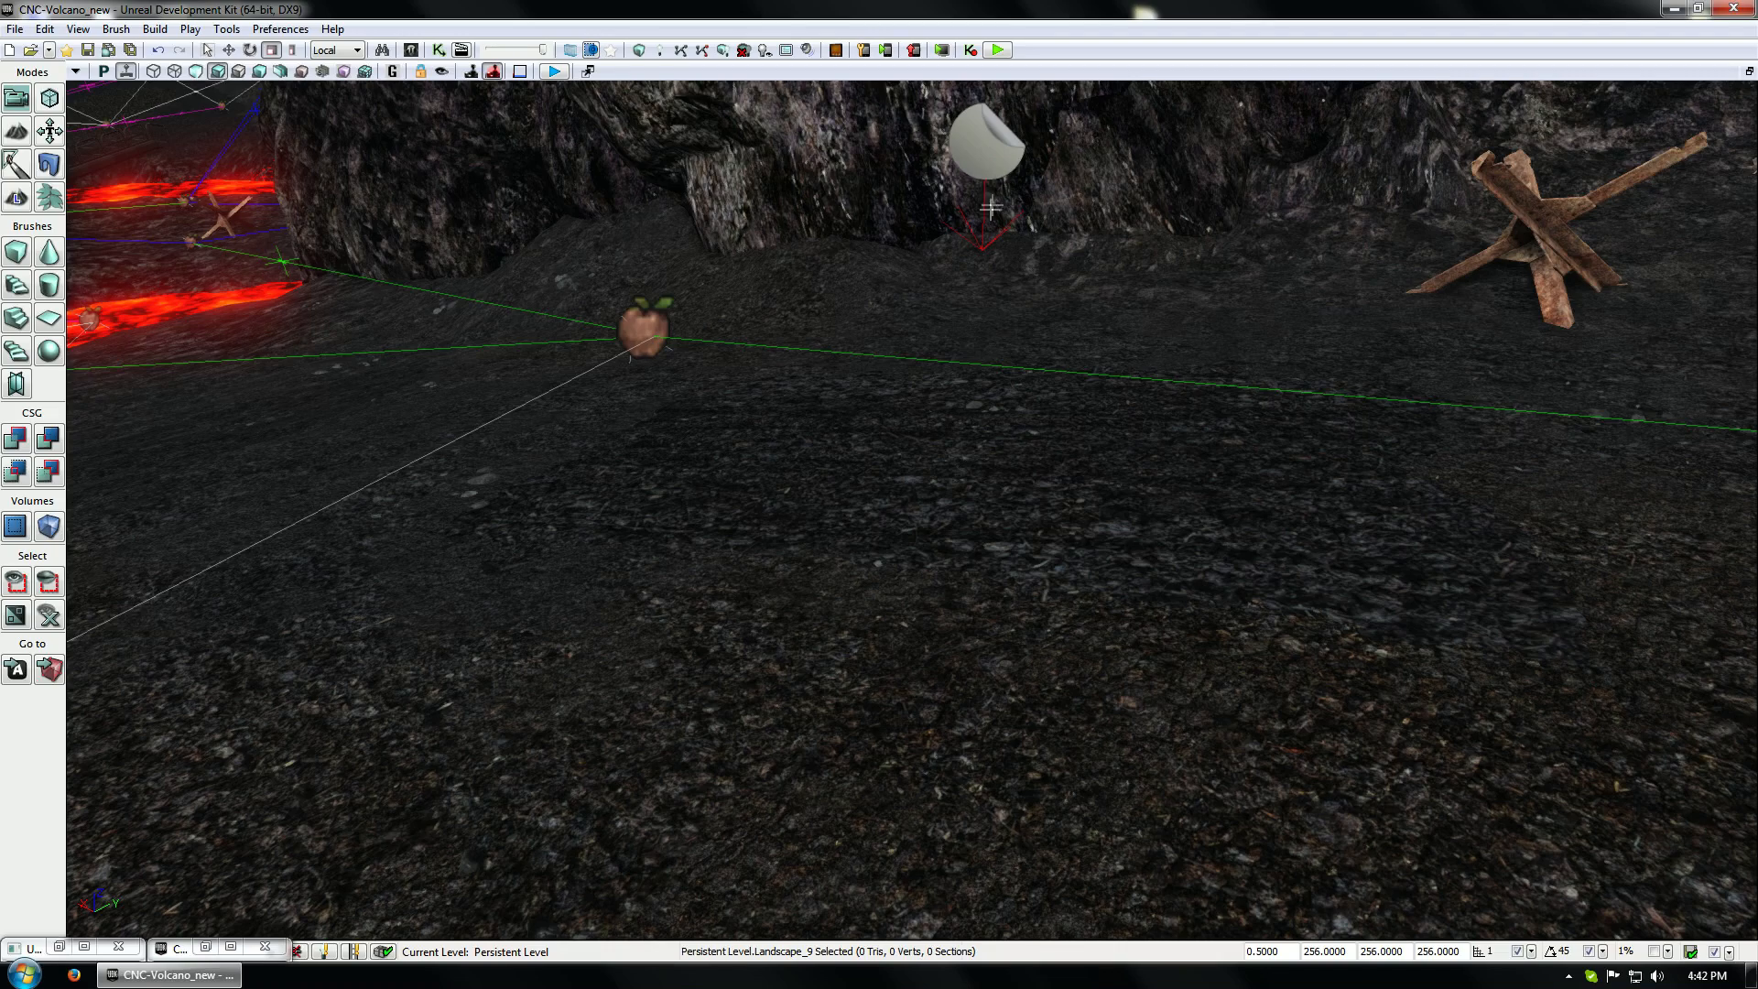
Open the DecalM_MuddyTrack_Parent_Cheaper material from RX_Volcano Materials and select the TexCoord node multiplied by DiffuseScale
key(ctrl+shift+f)
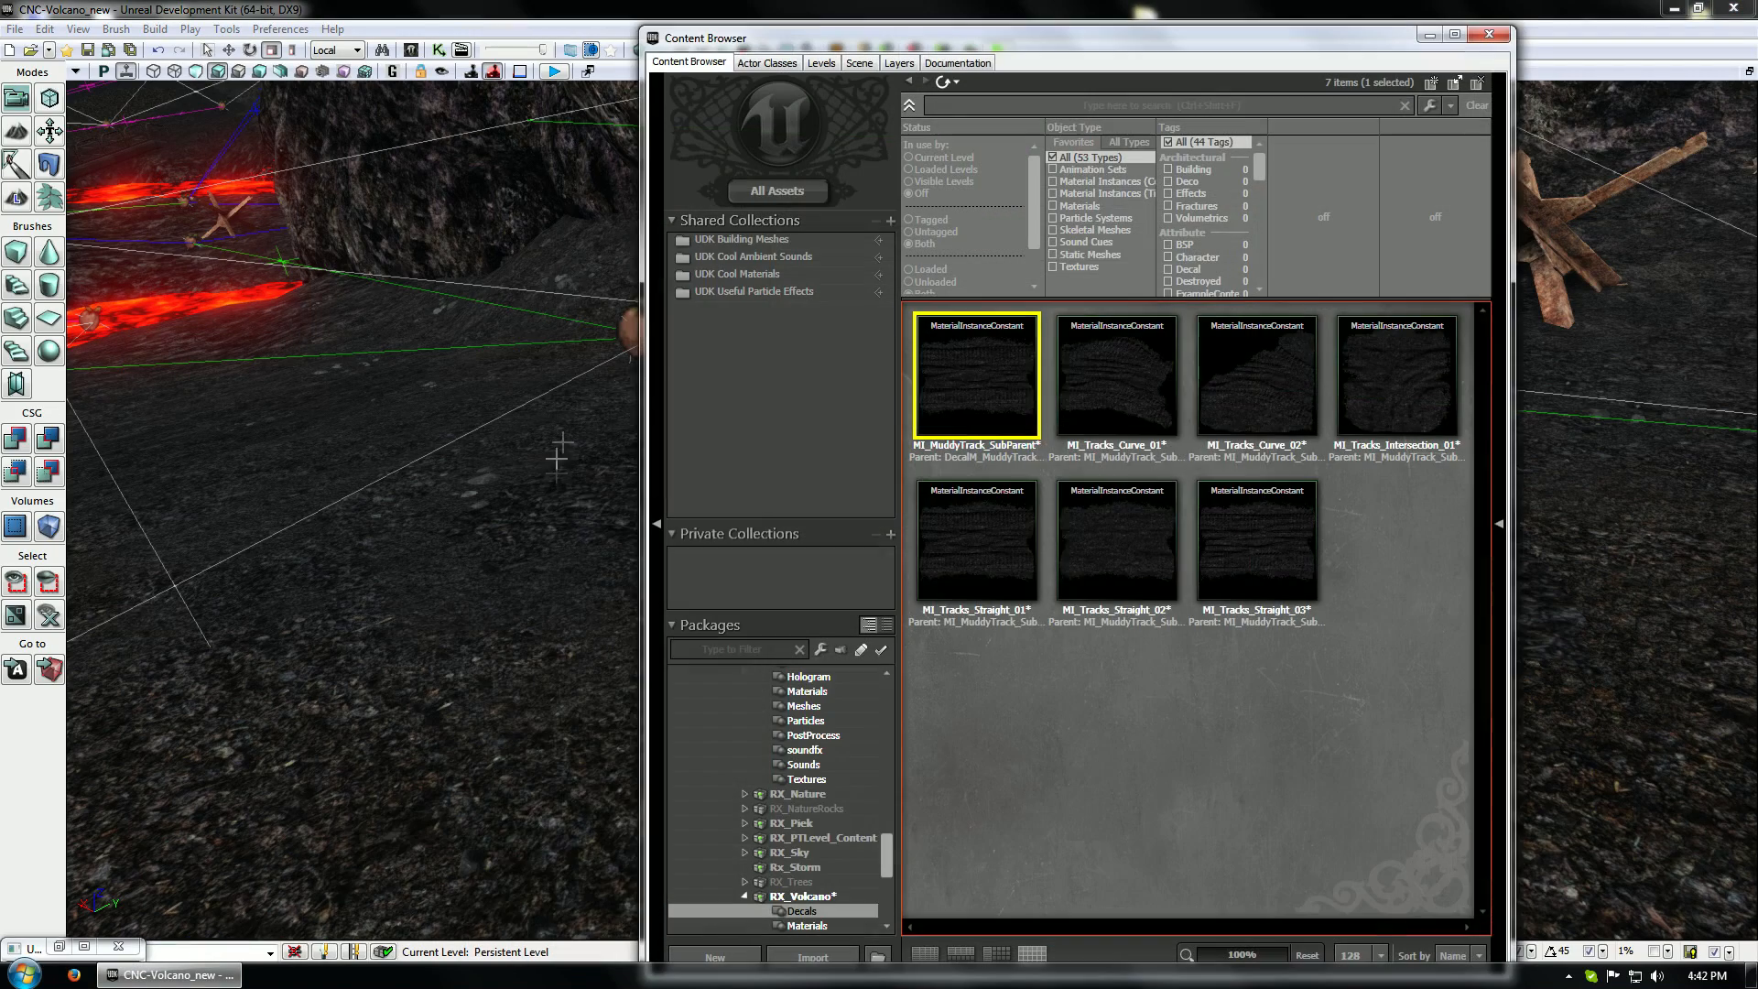
click(807, 926)
double_click(970, 375)
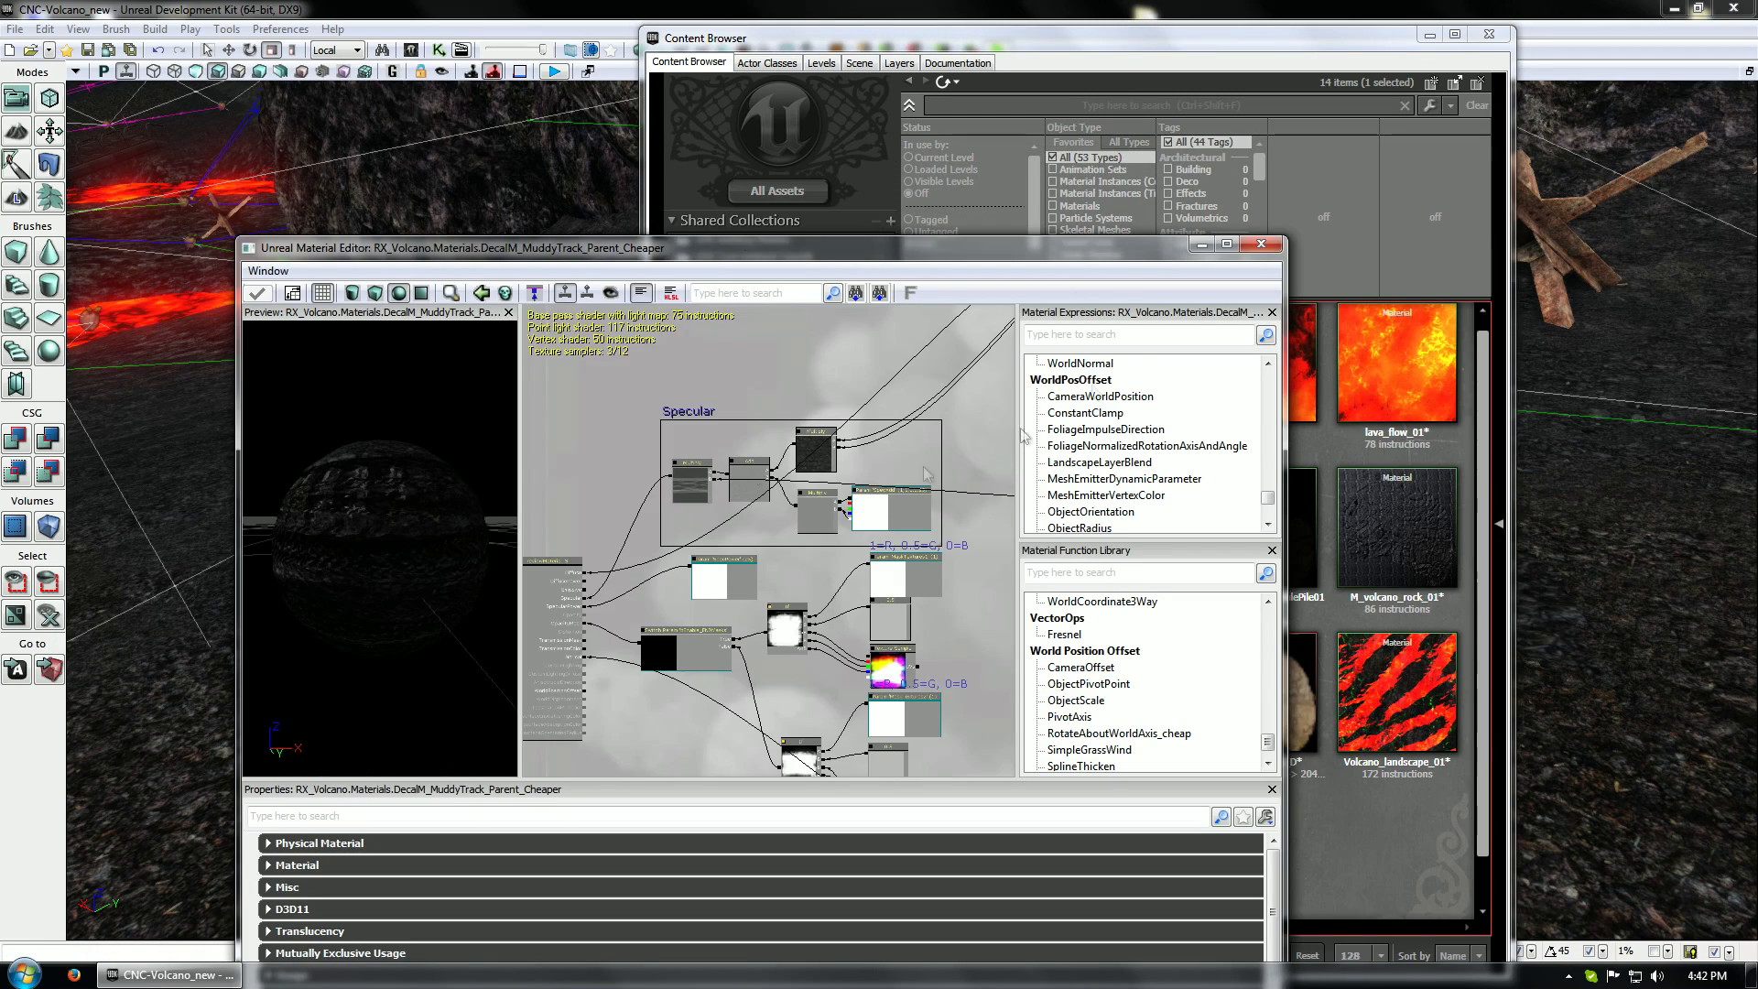
drag(796, 368, 604, 402)
drag(892, 370, 678, 563)
drag(916, 421, 725, 628)
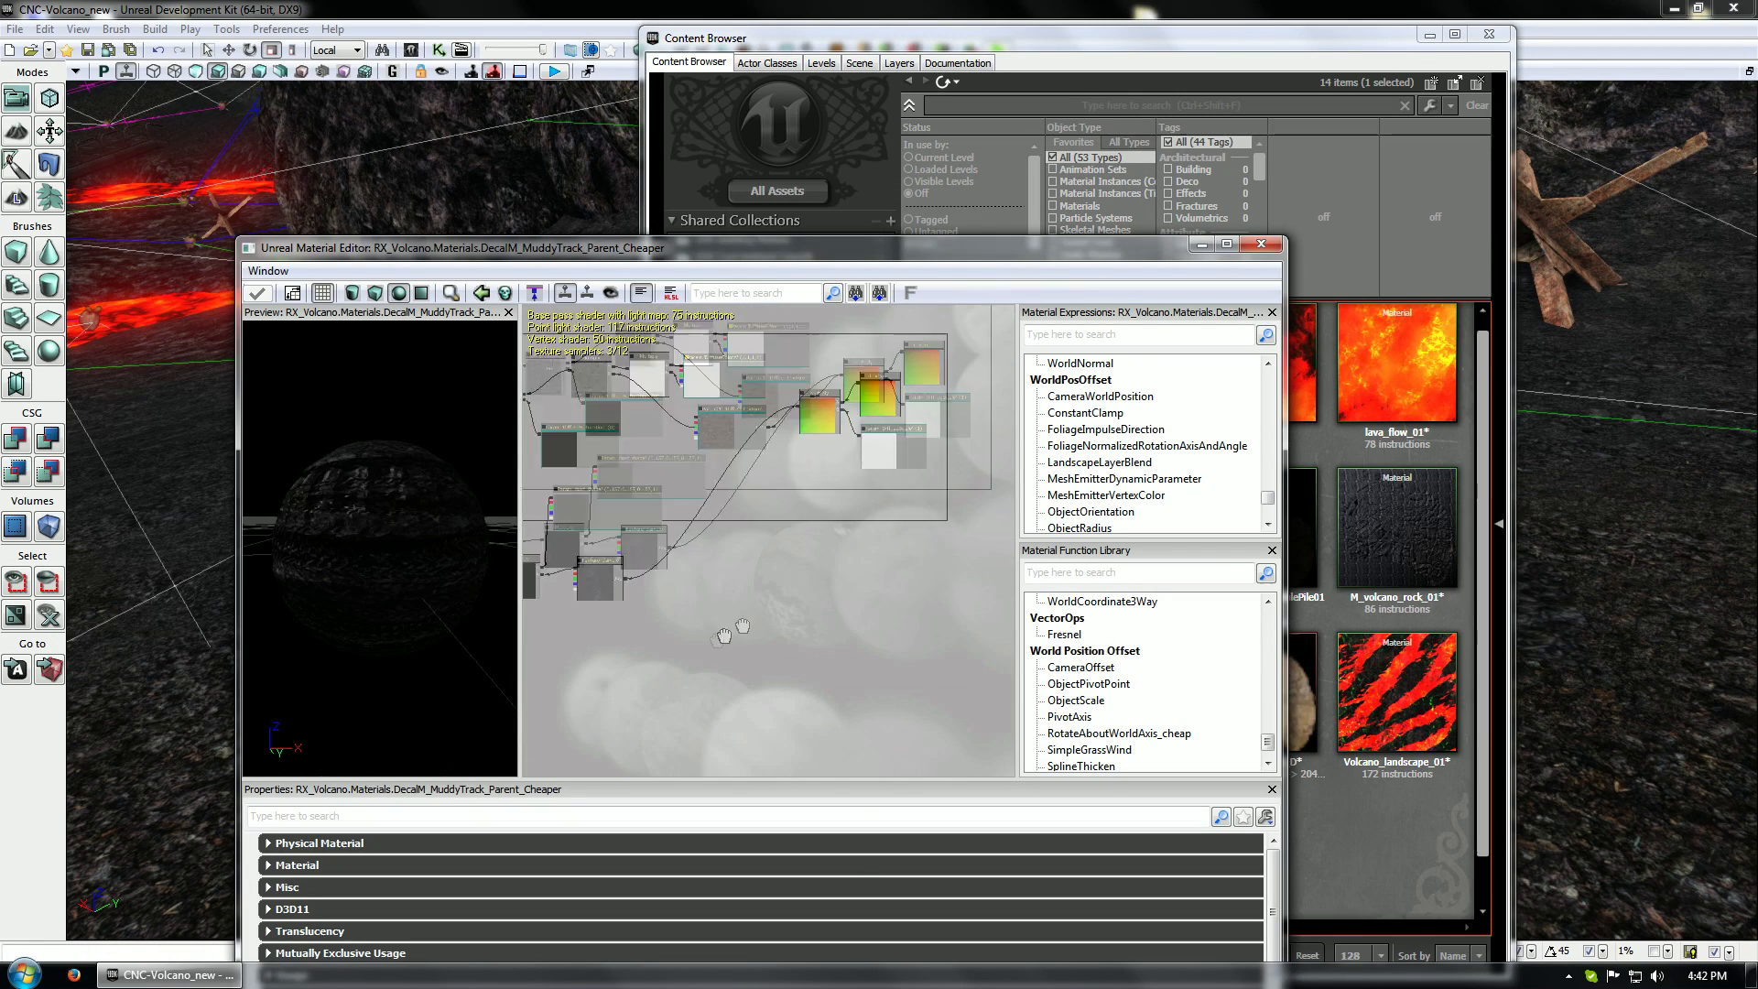
drag(907, 389, 793, 458)
click(795, 462)
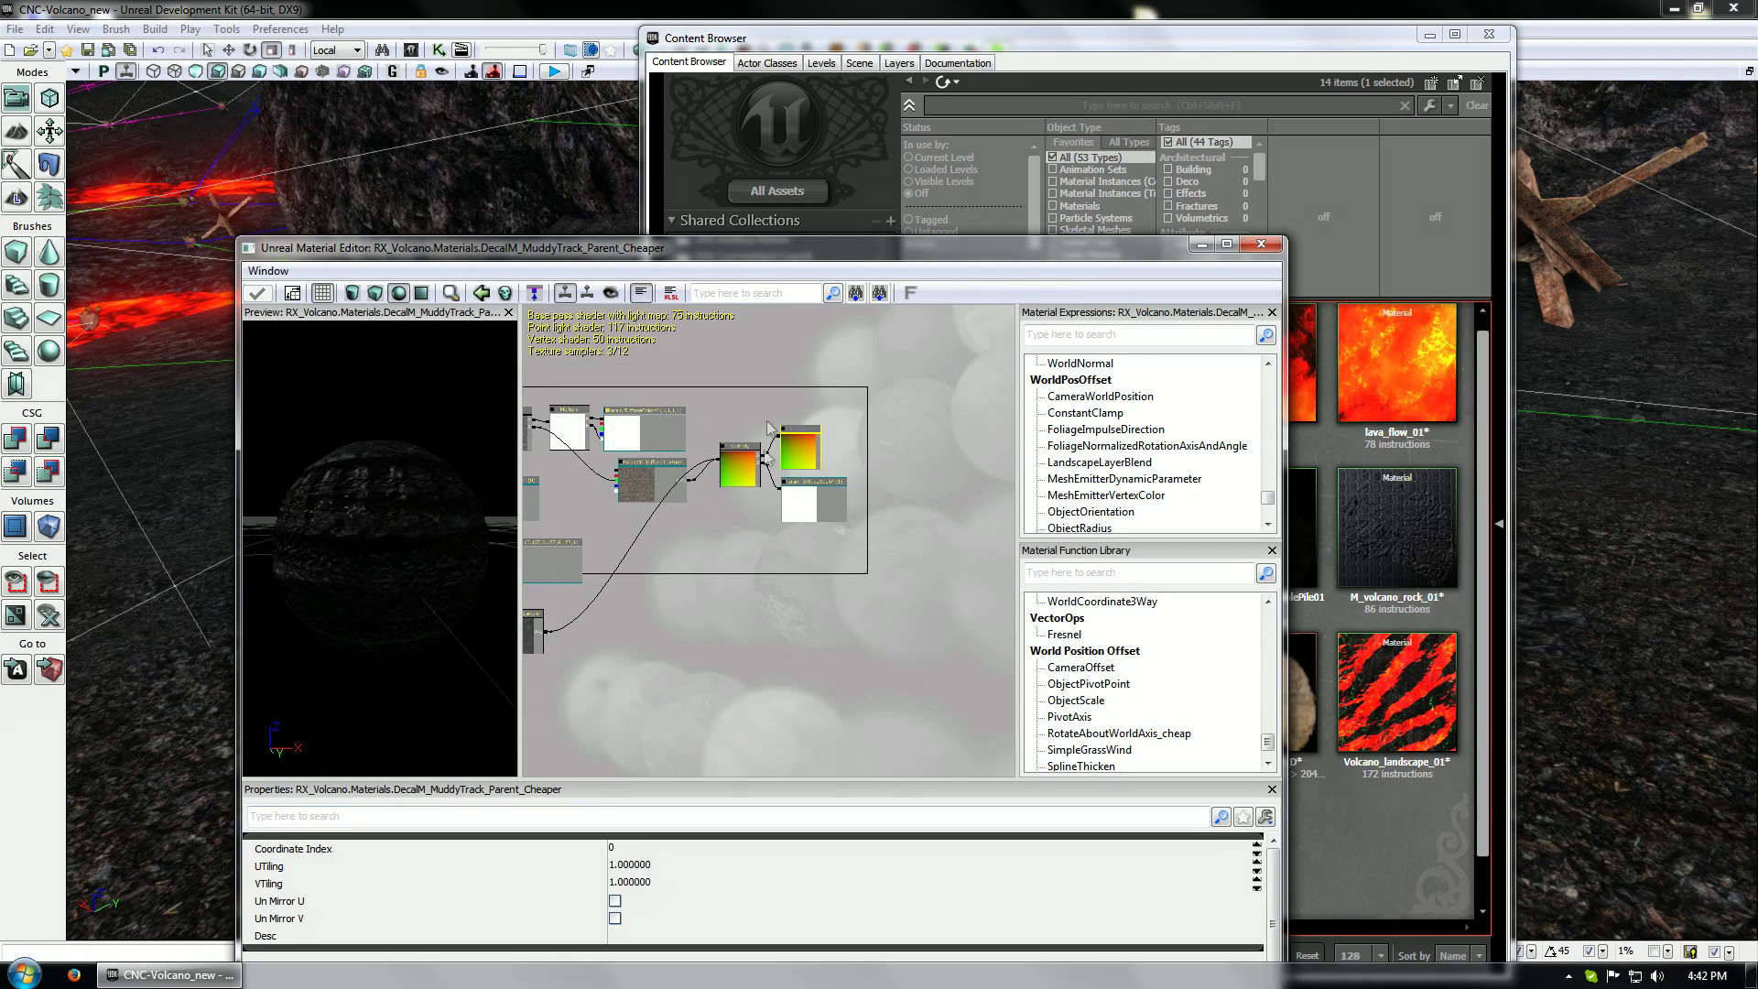
scroll(769, 427, up, 4)
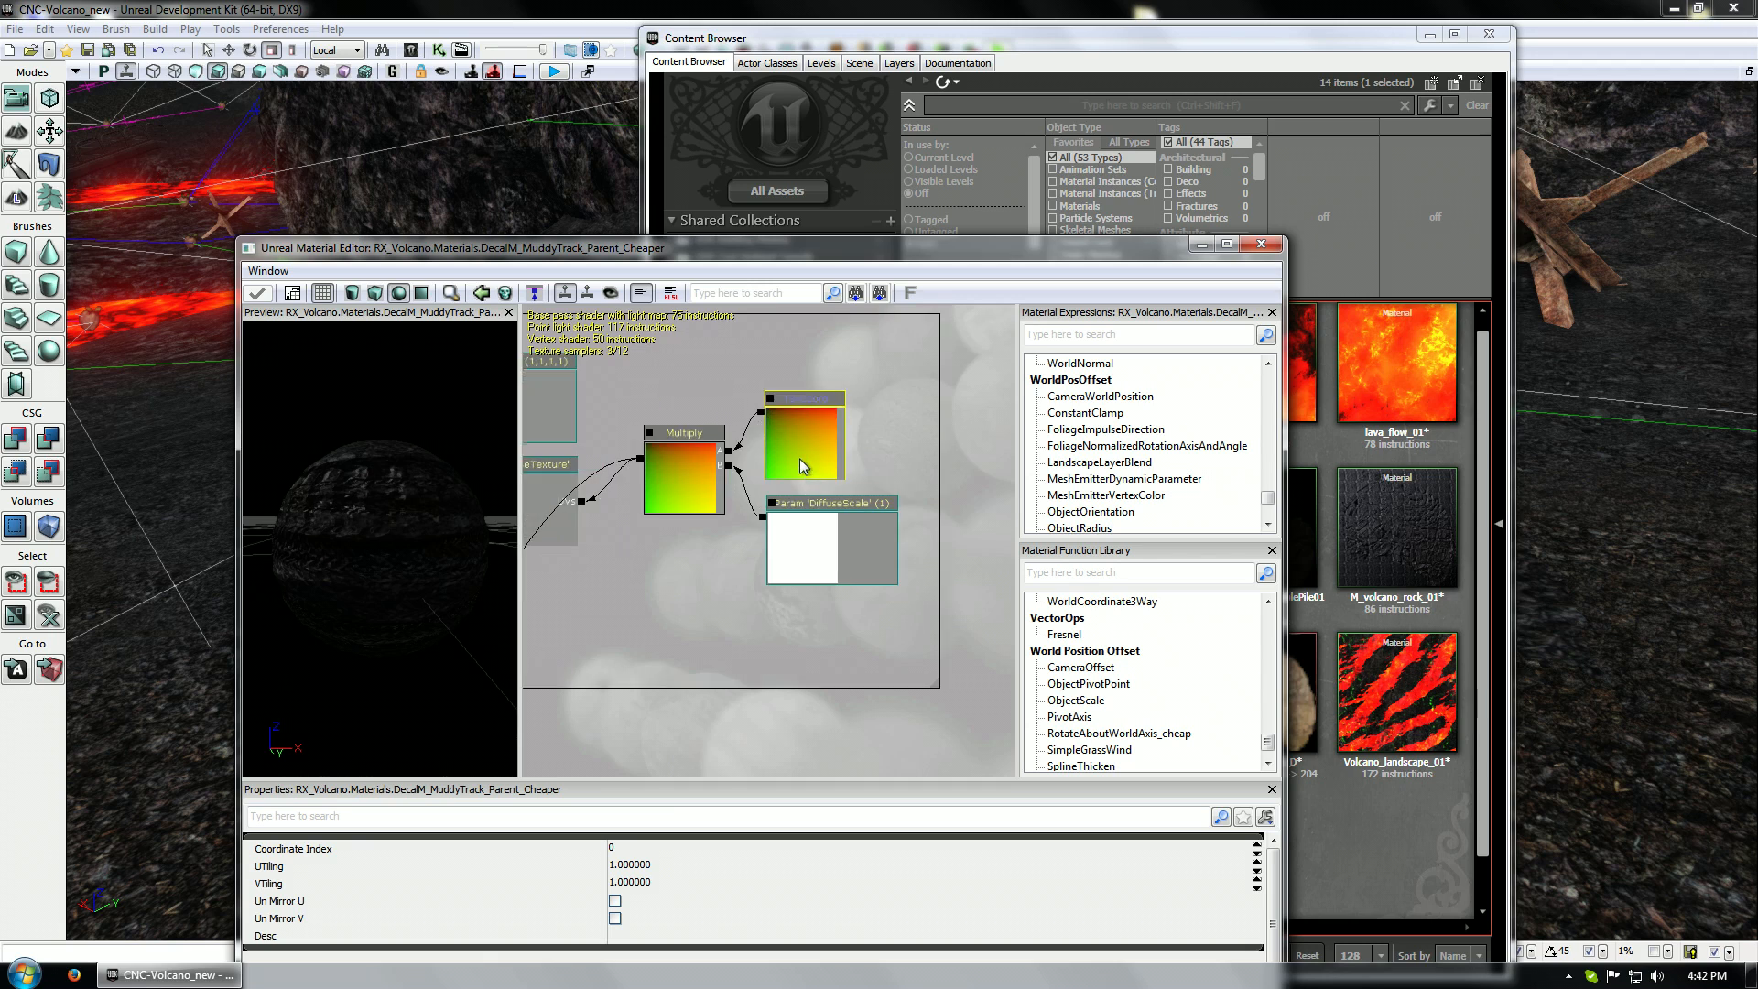
Try 0.8 for the TexCoord node's UTiling and VTiling and check the texture scale on the preview sphere
click(692, 865)
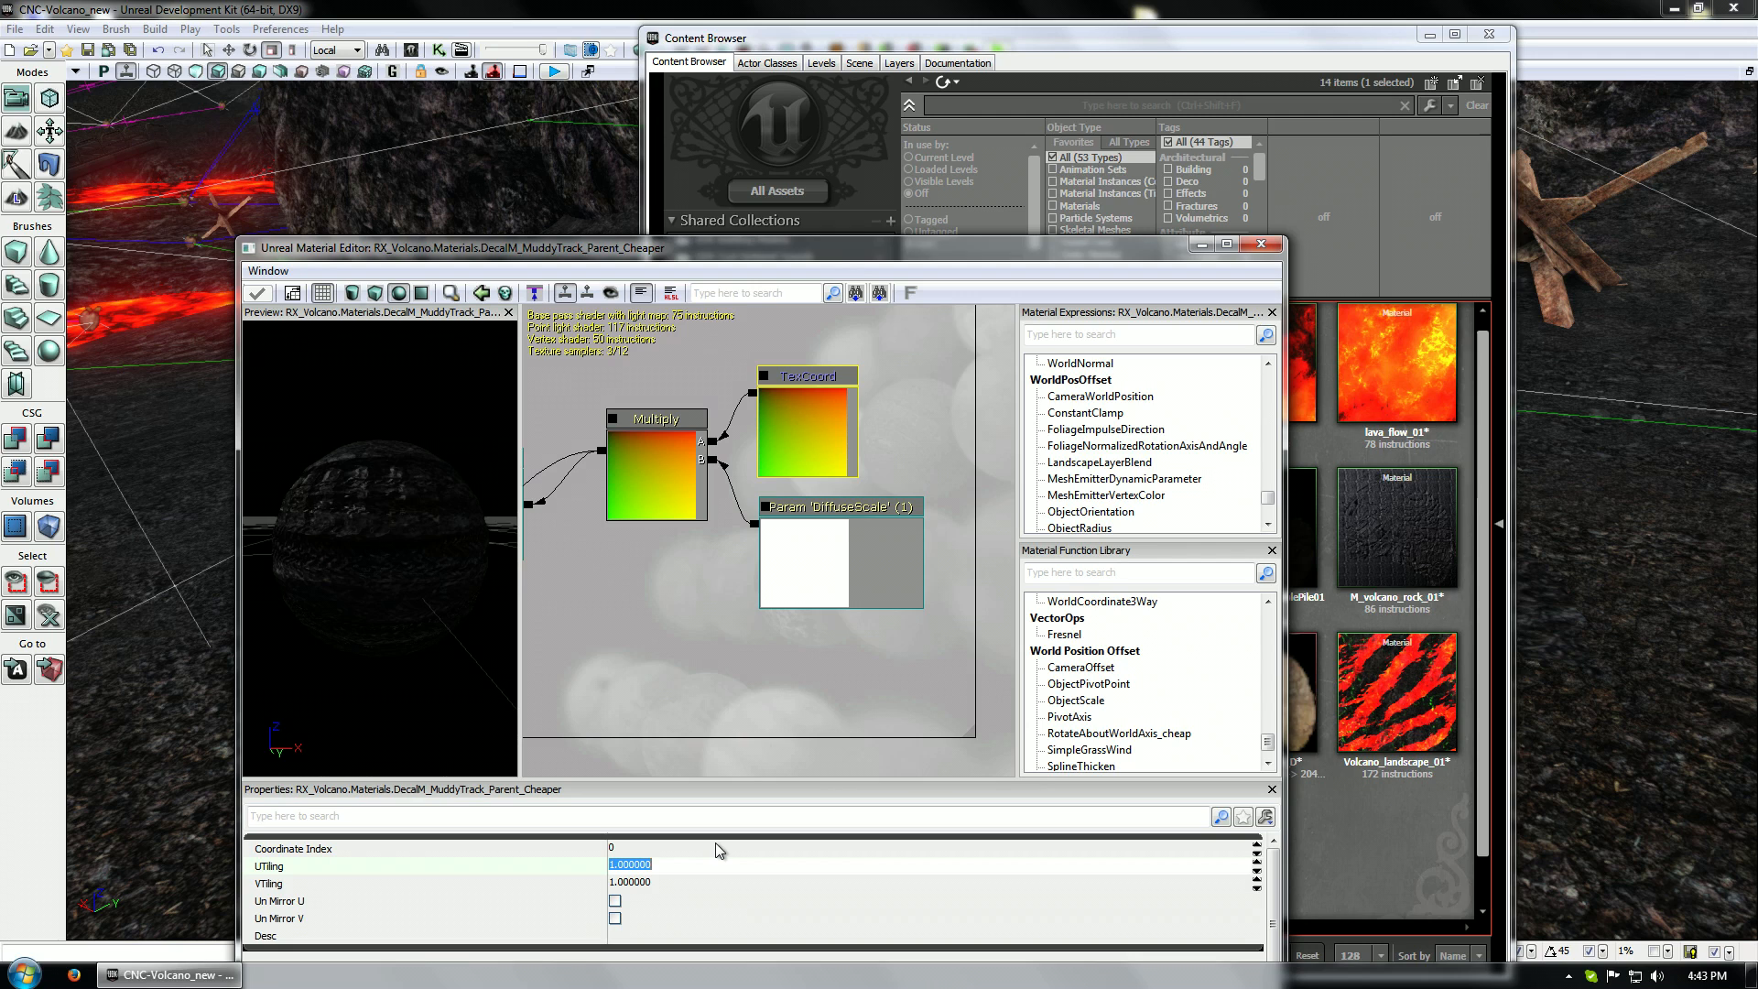
text(0.8)
key(Return)
click(756, 879)
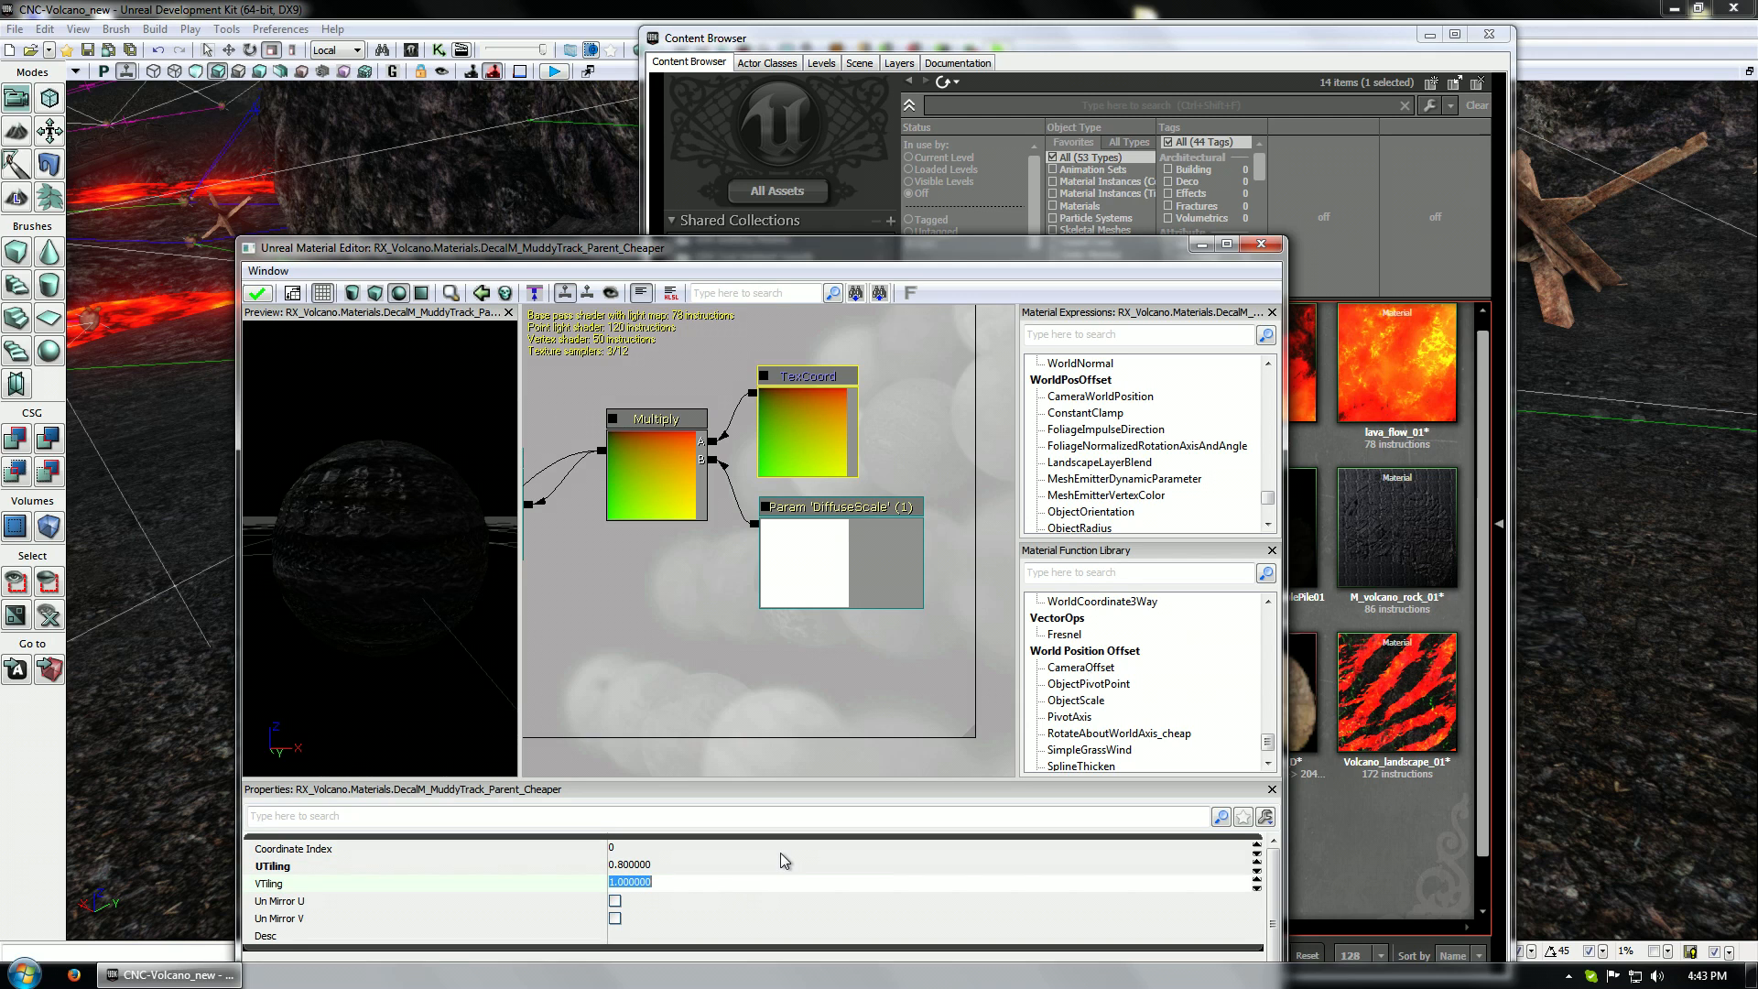
text(0.8)
click(427, 507)
drag(376, 538, 541, 787)
Set the TexCoord node's UTiling and VTiling to 1.2 and check the texture scale on the preview sphere
click(641, 864)
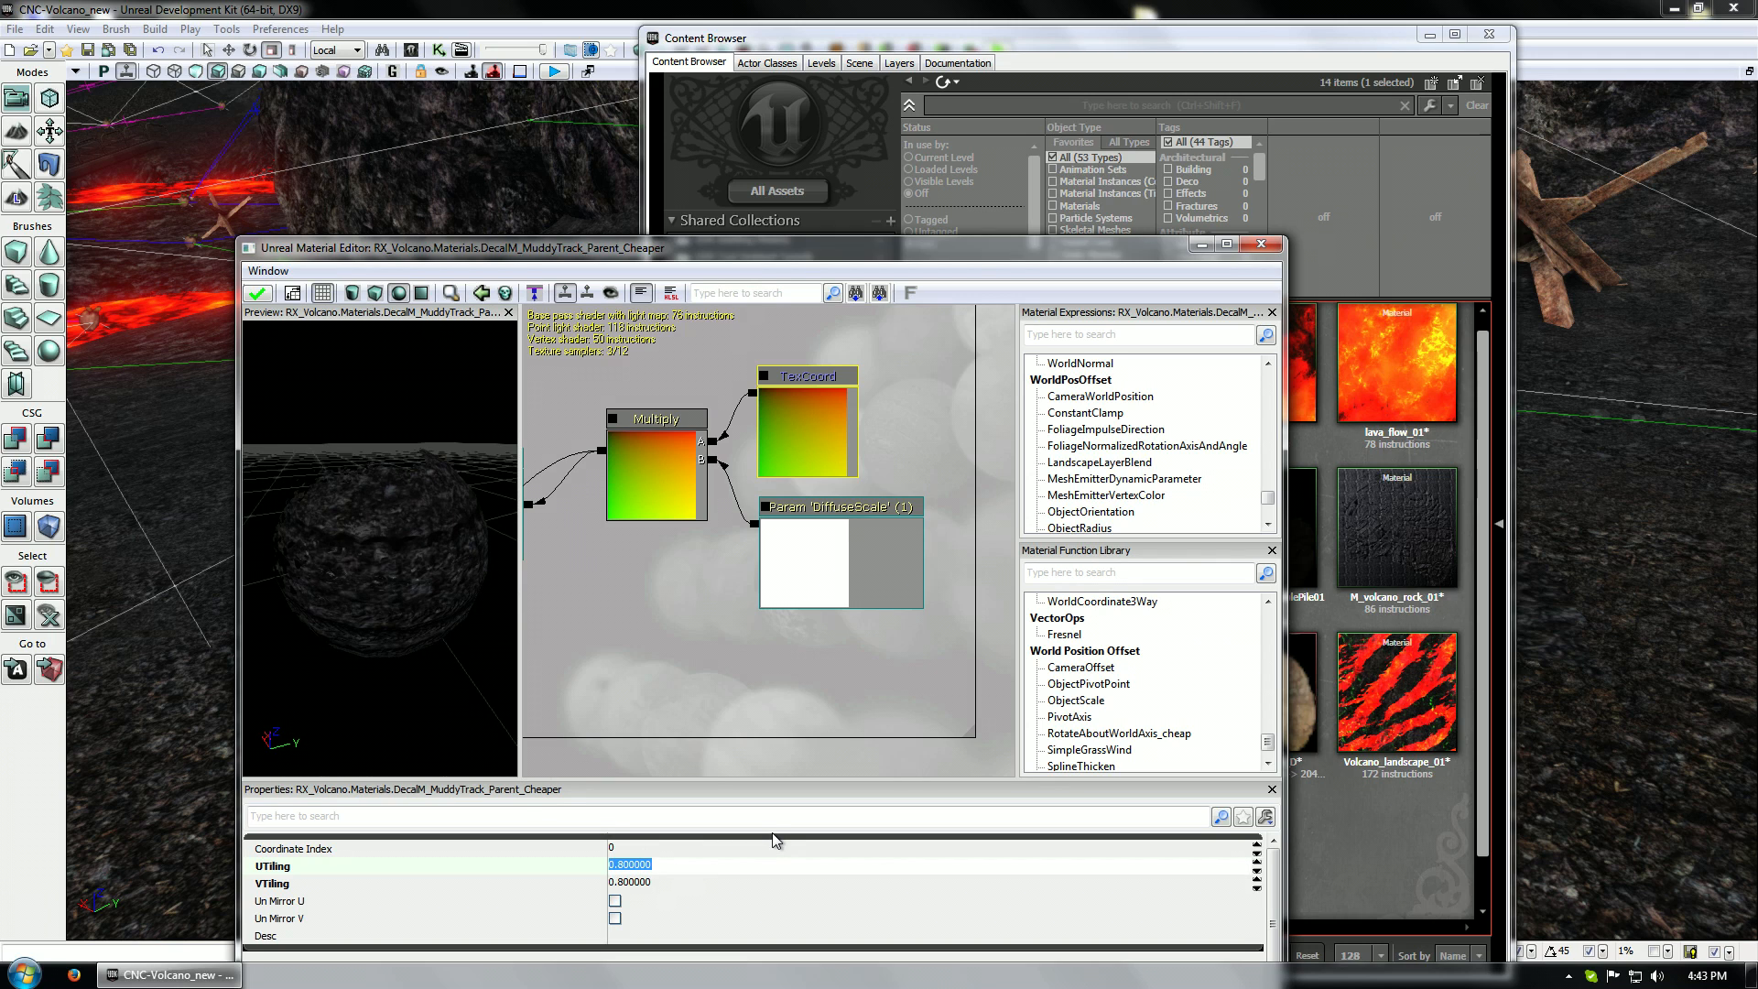
text(1.2)
click(633, 882)
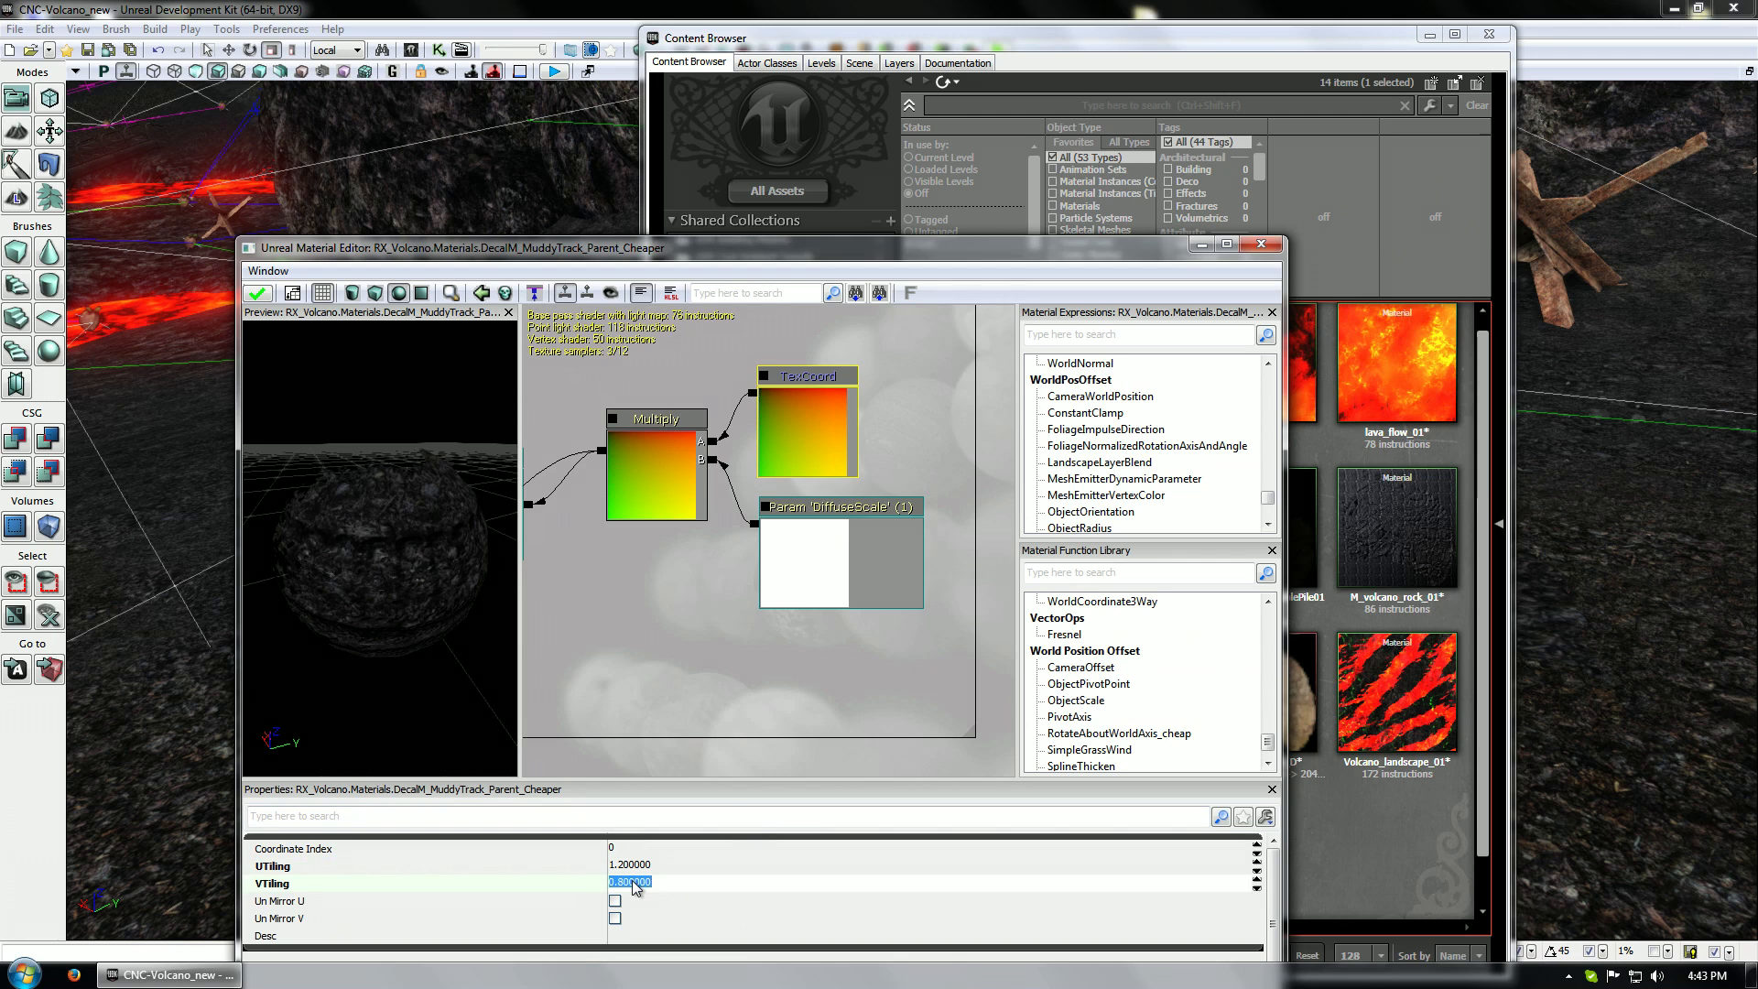
text(1.2)
key(Return)
mouse_move(370, 577)
mouse_down()
mouse_move(357, 540)
mouse_move(402, 560)
mouse_move(370, 578)
mouse_up()
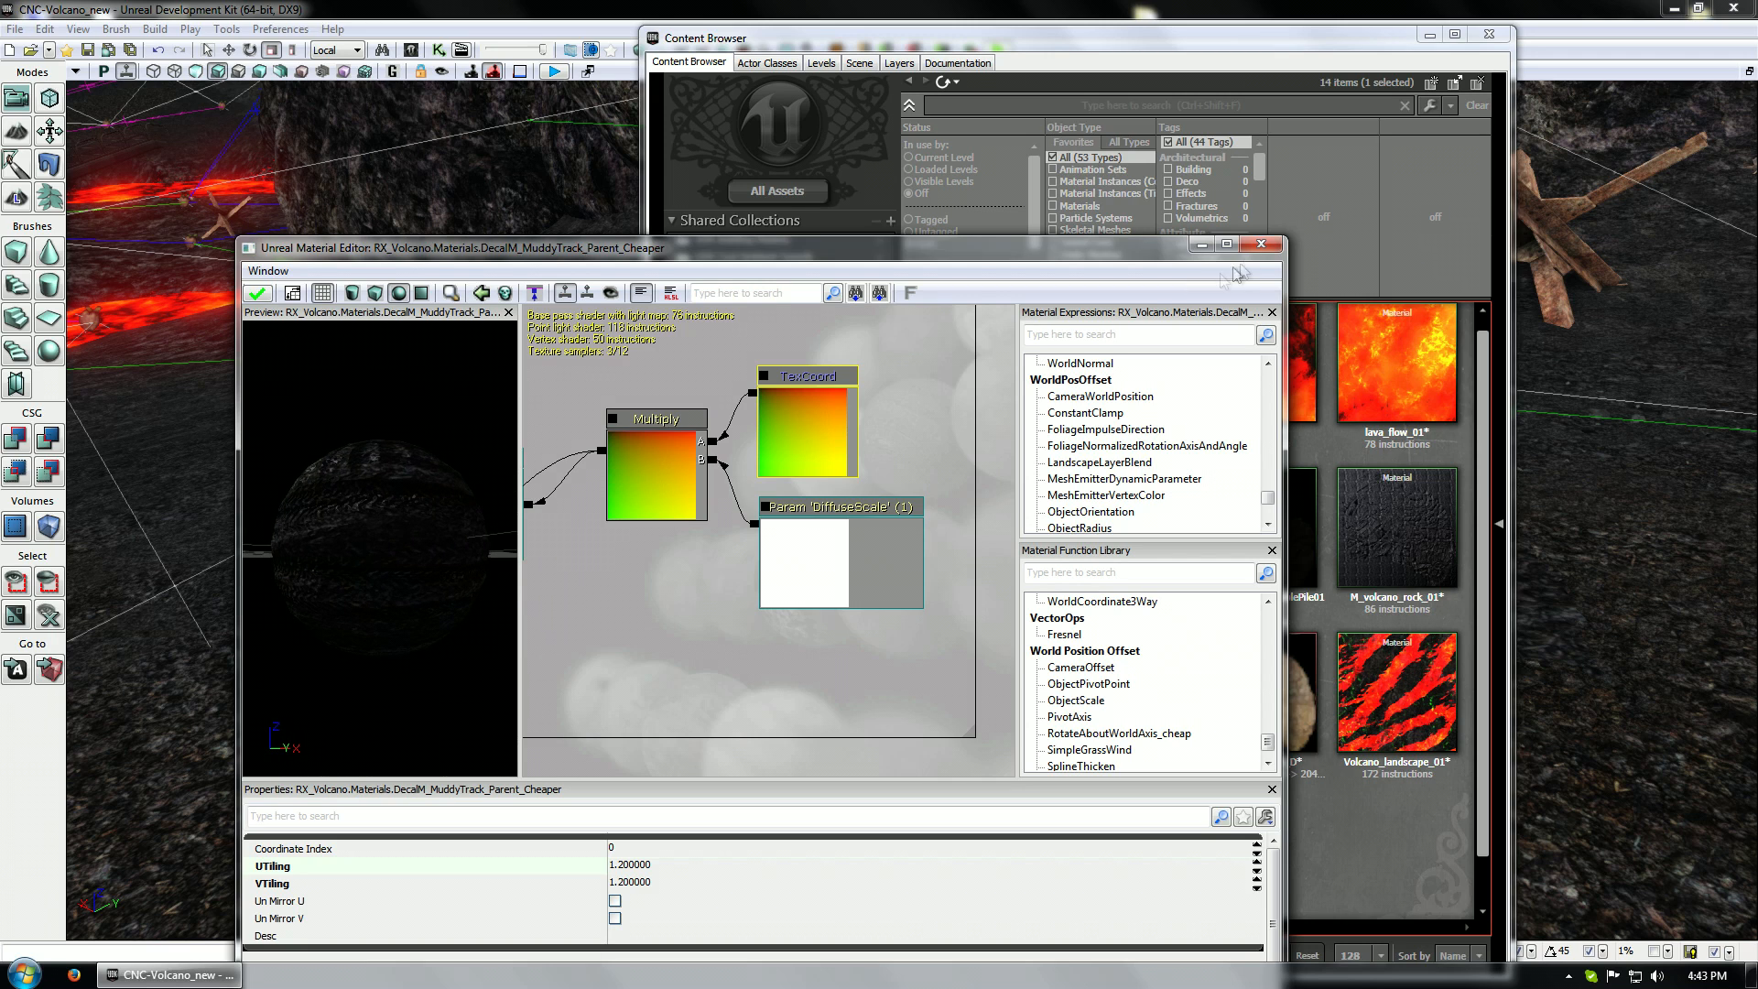
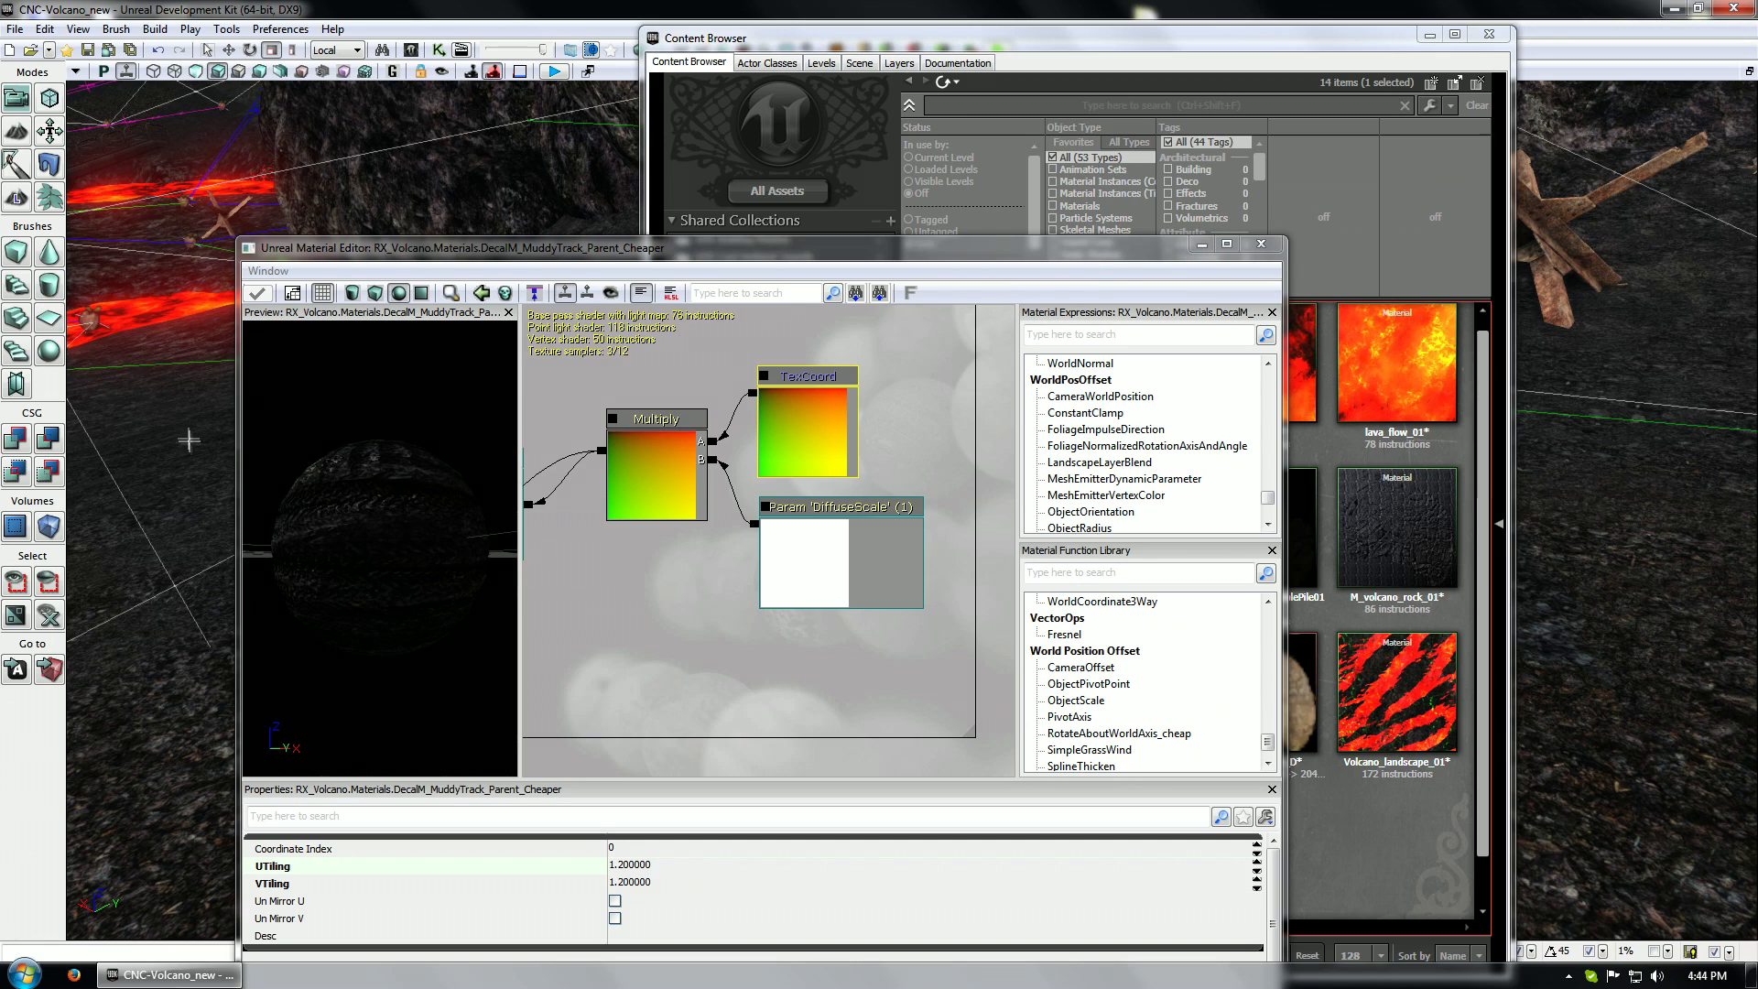
Close the material editor and the content browser and examine the track decal in the level from close up
drag(188, 440, 188, 440)
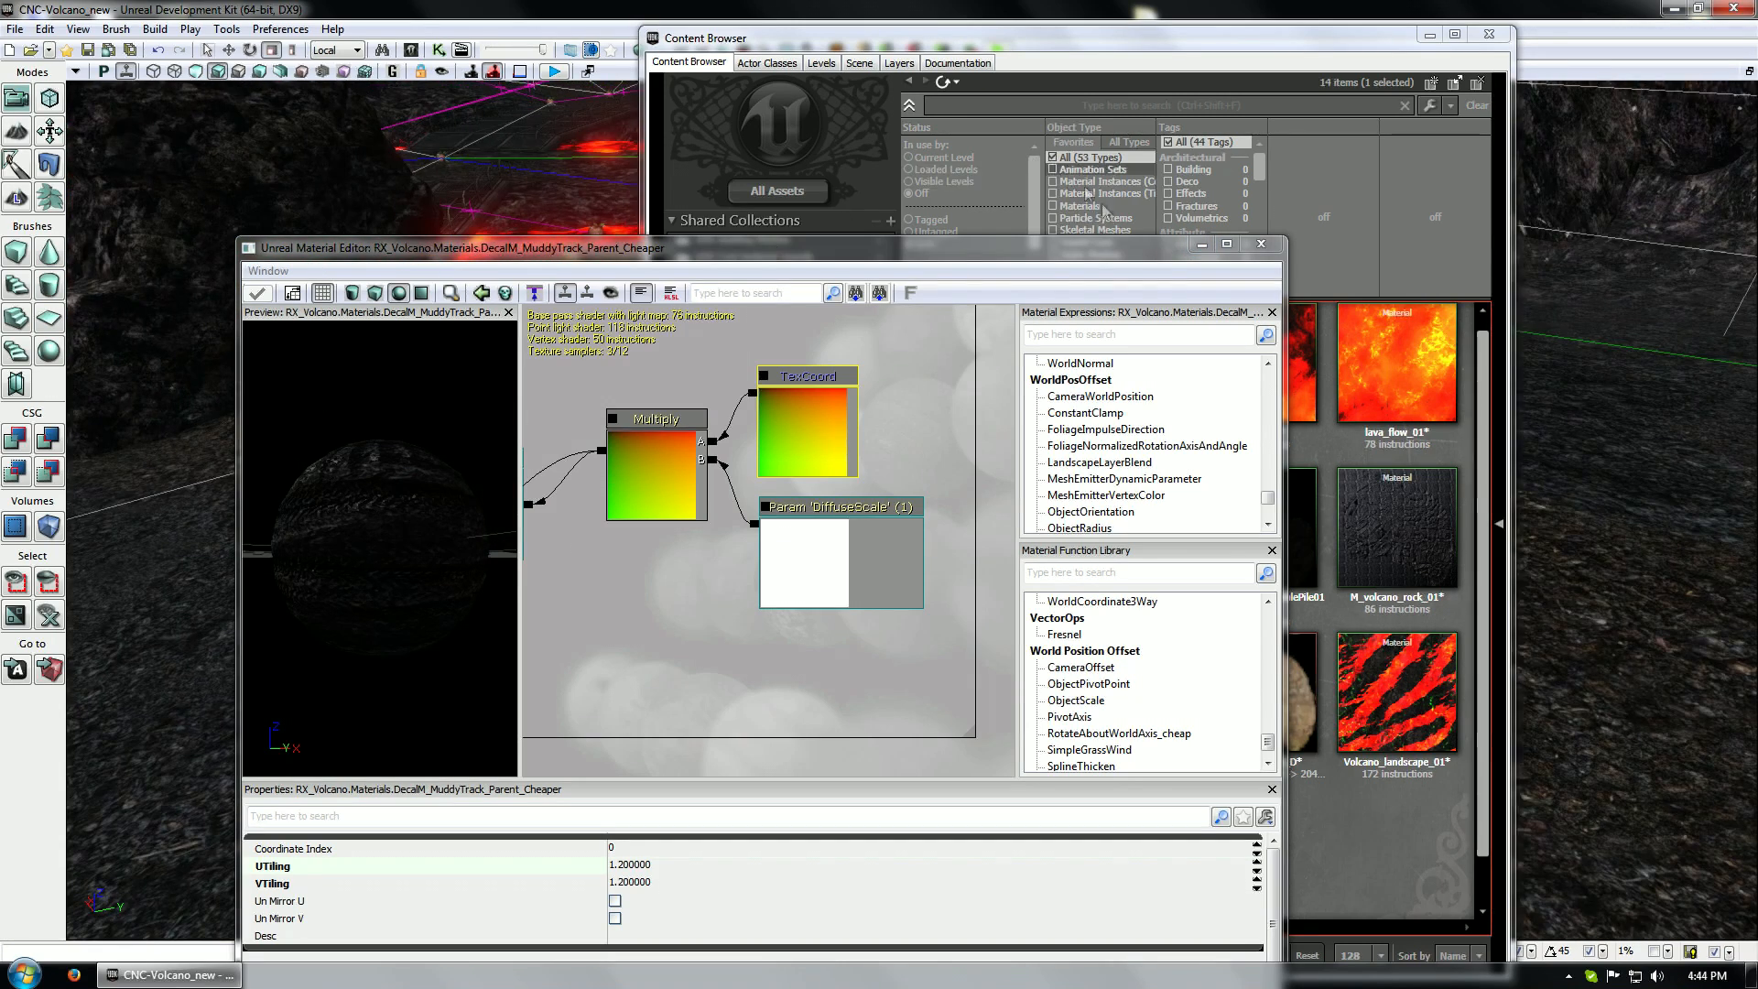
click(1259, 247)
click(1492, 33)
drag(1135, 384, 1227, 338)
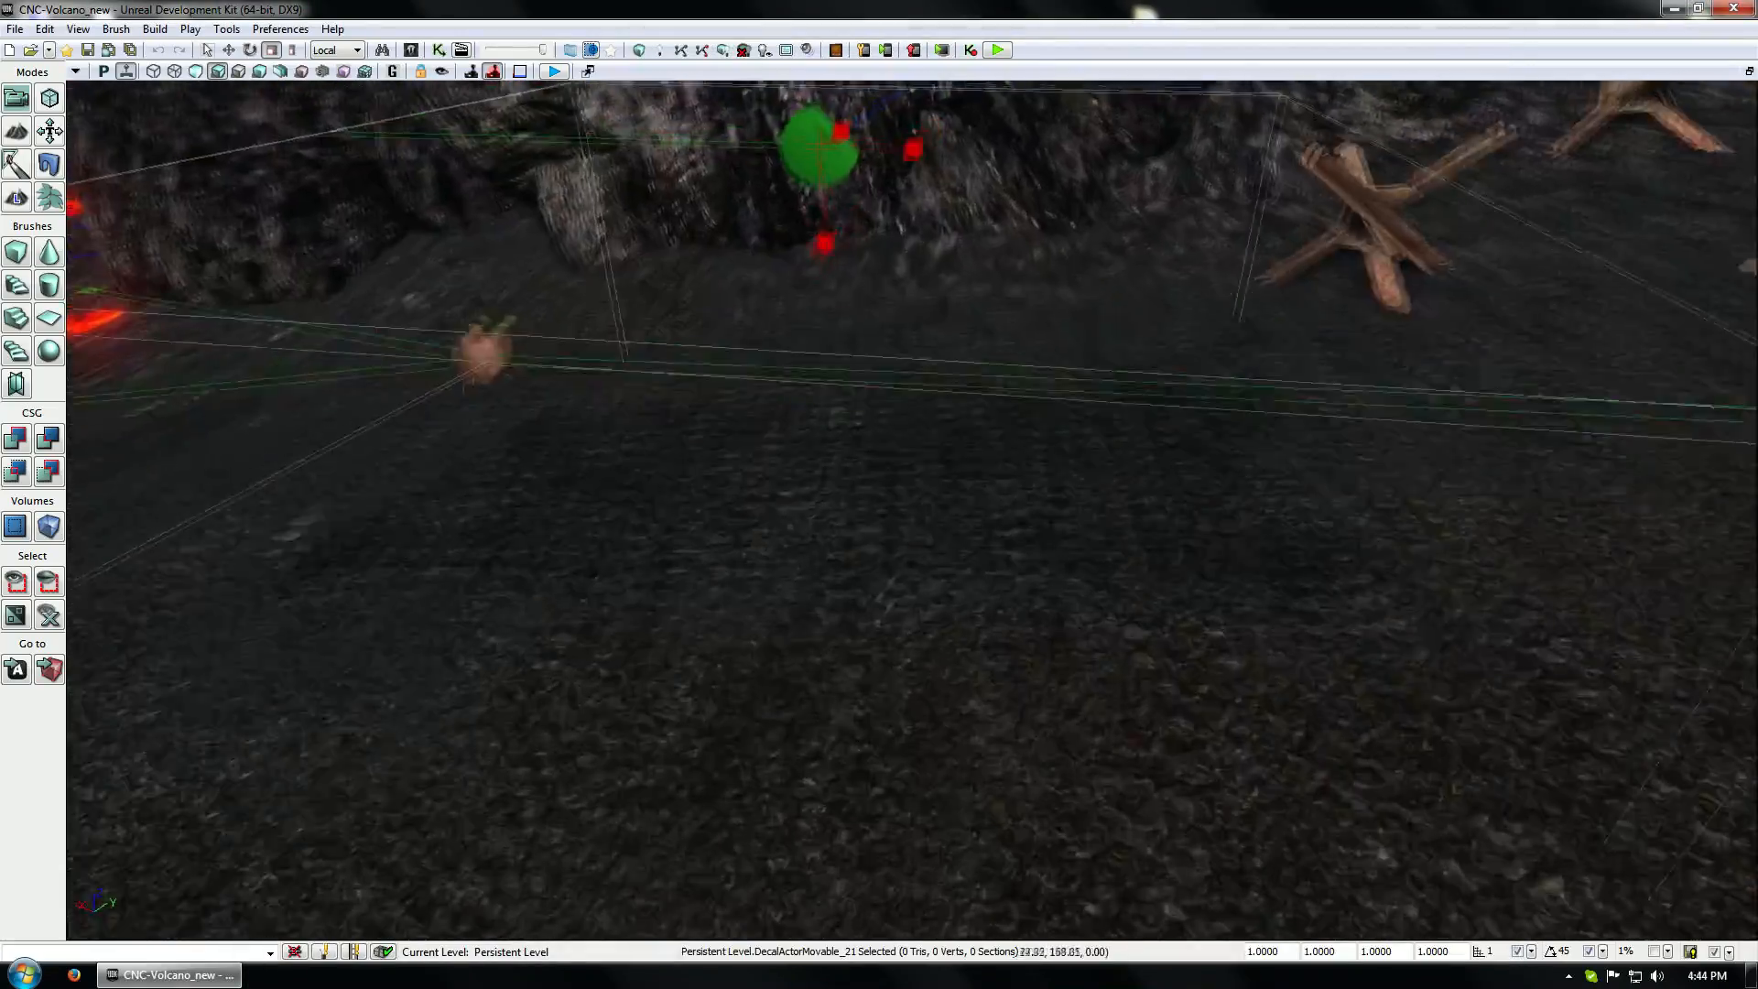
right_drag(916, 458, 1172, 586)
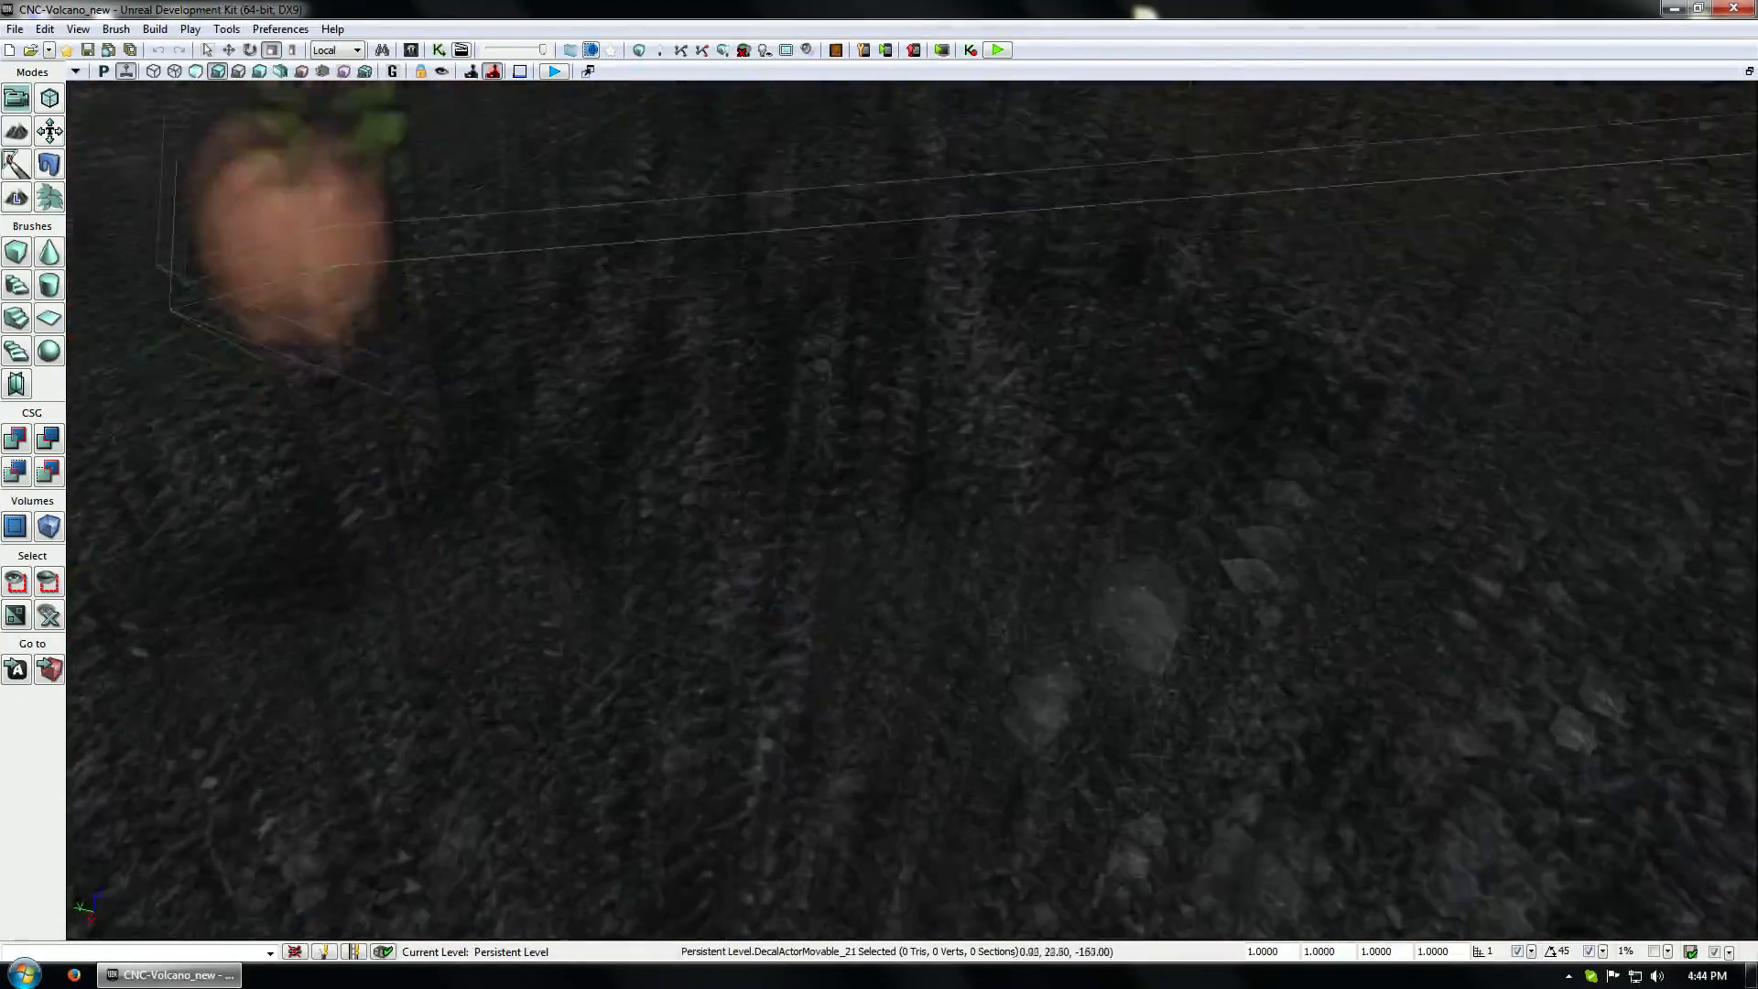
right_drag(912, 509, 865, 466)
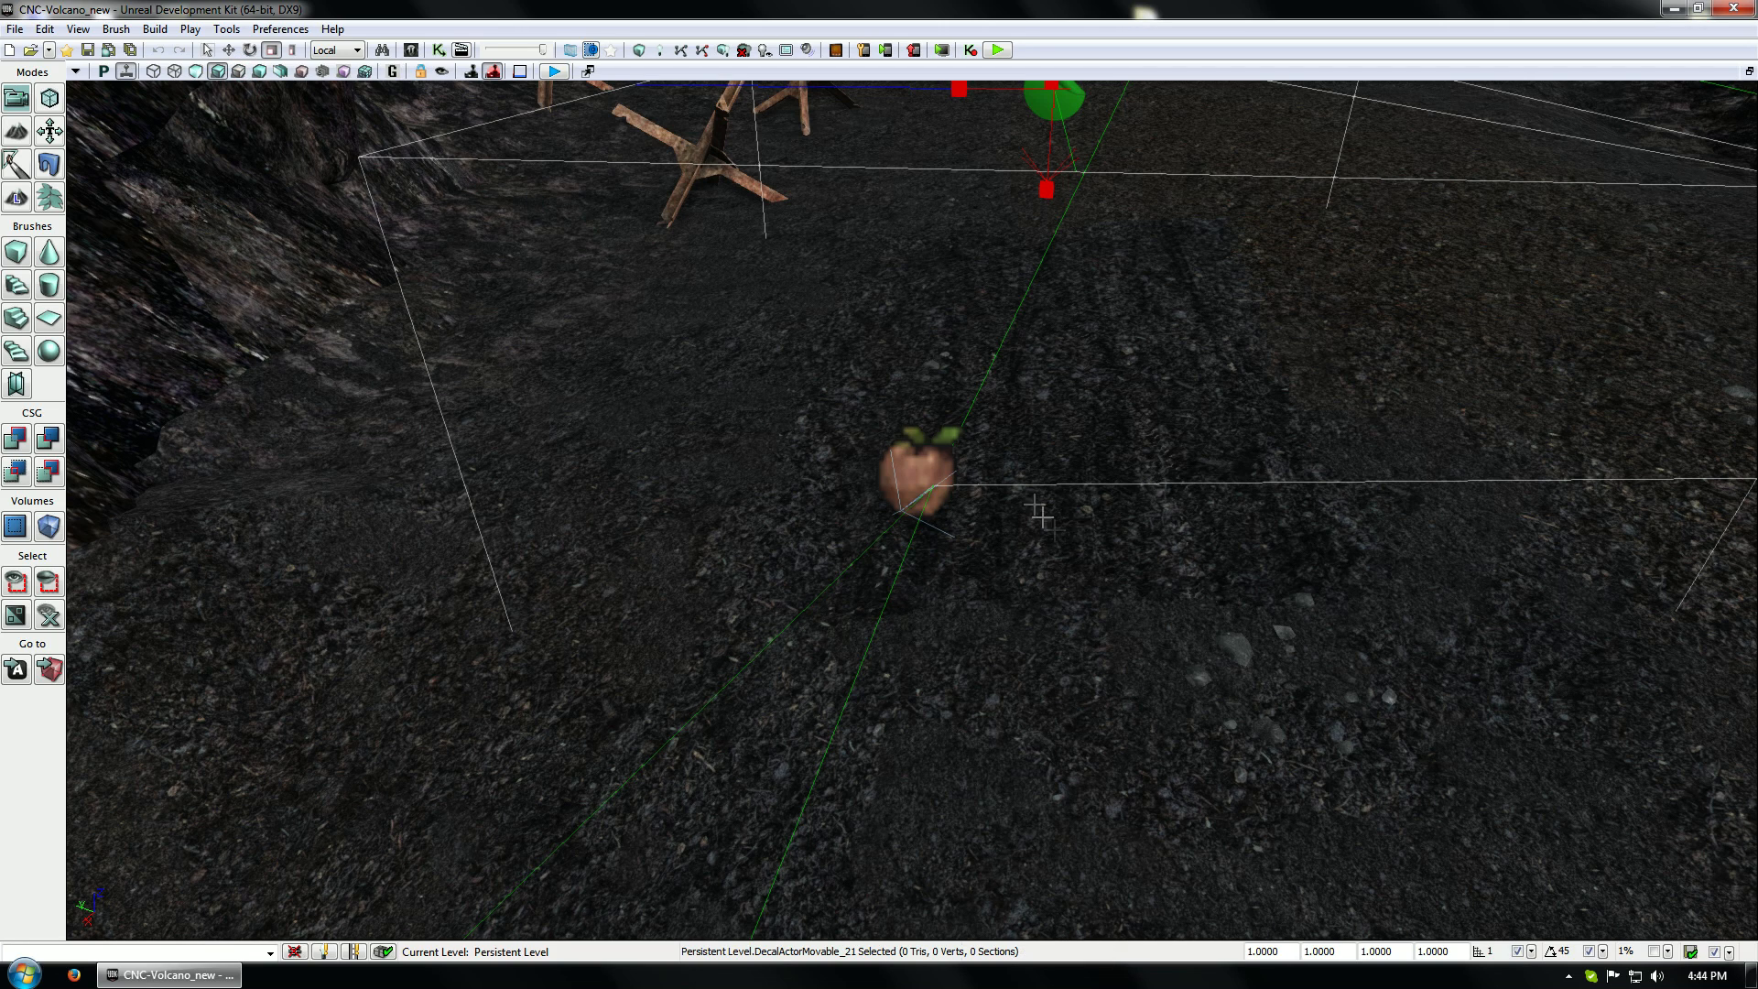
Compare the track decal with the surrounding ground in Detail Lighting and Lit view modes, and from farther away
click(238, 73)
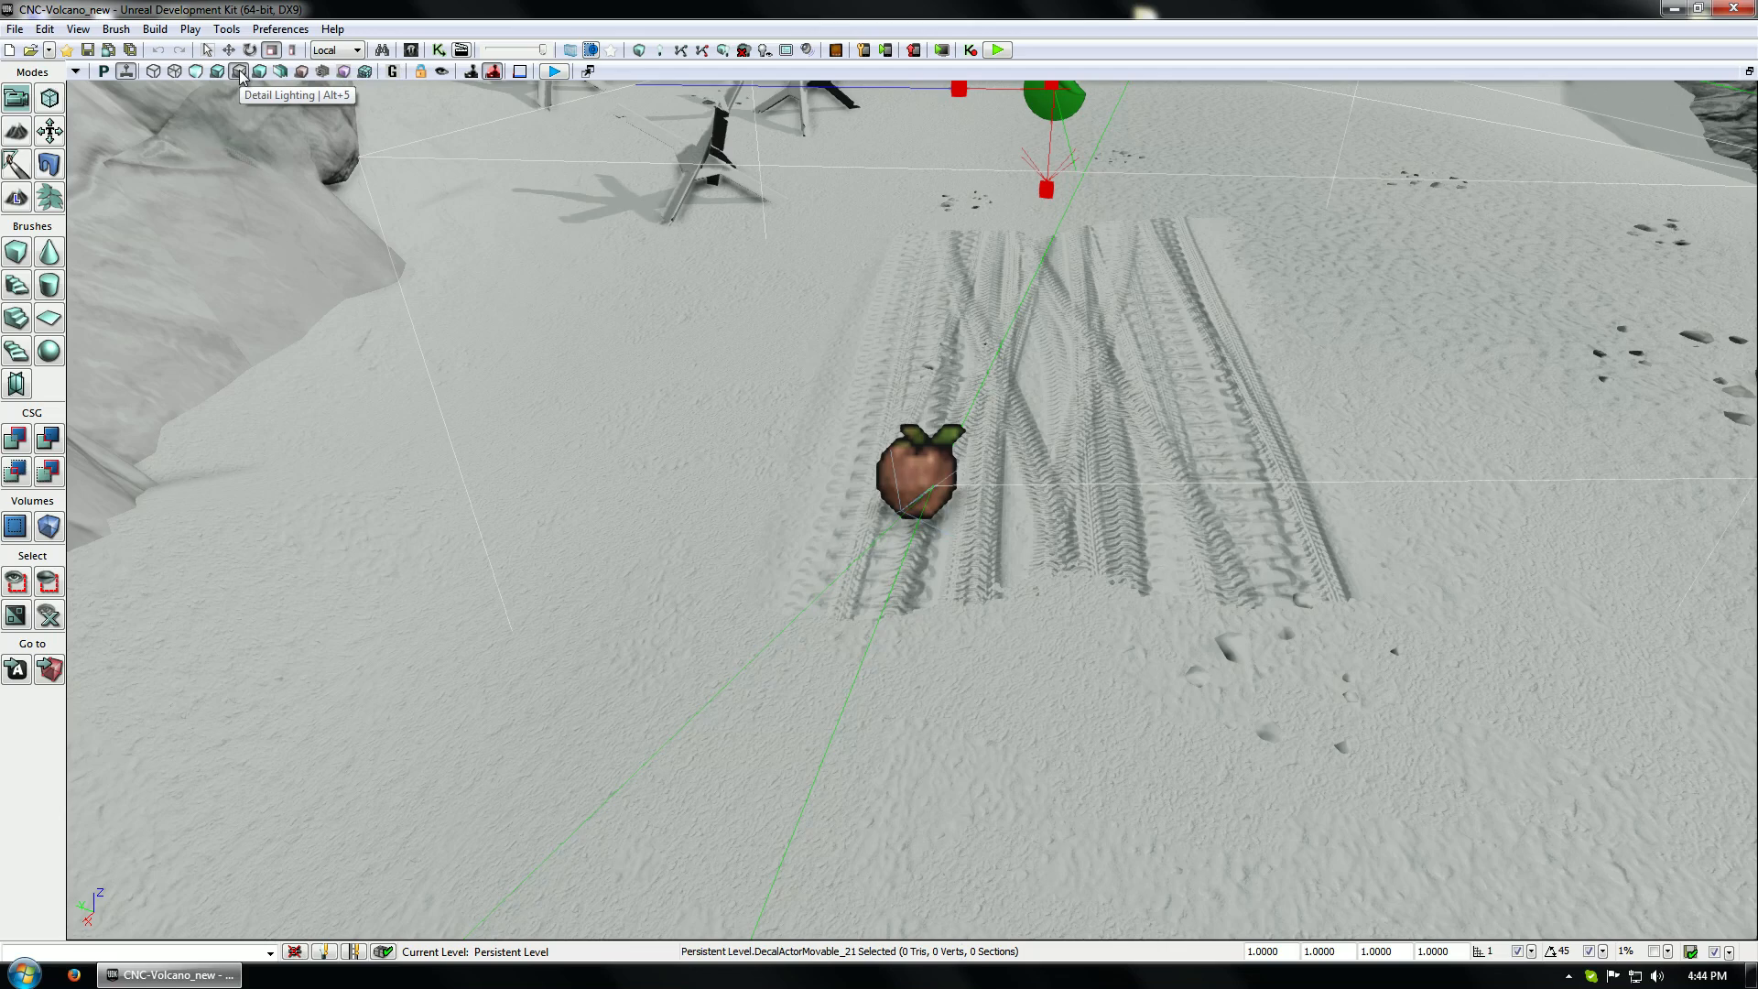
click(219, 72)
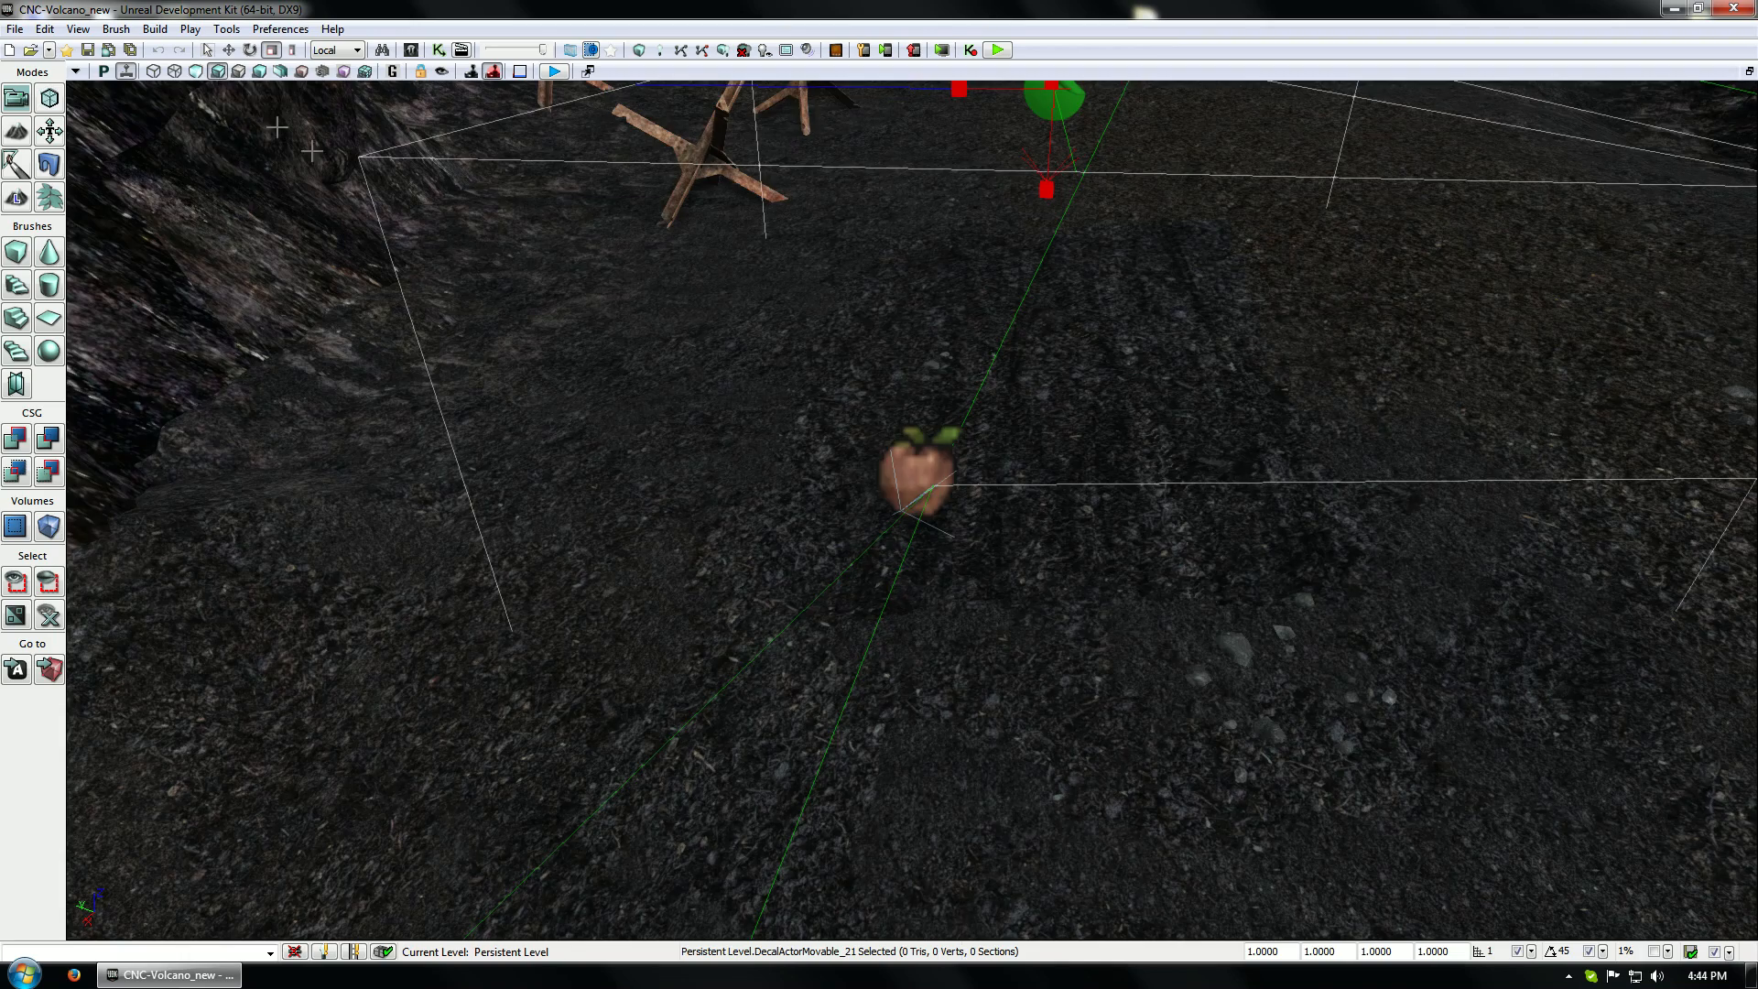
right_drag(912, 509, 907, 432)
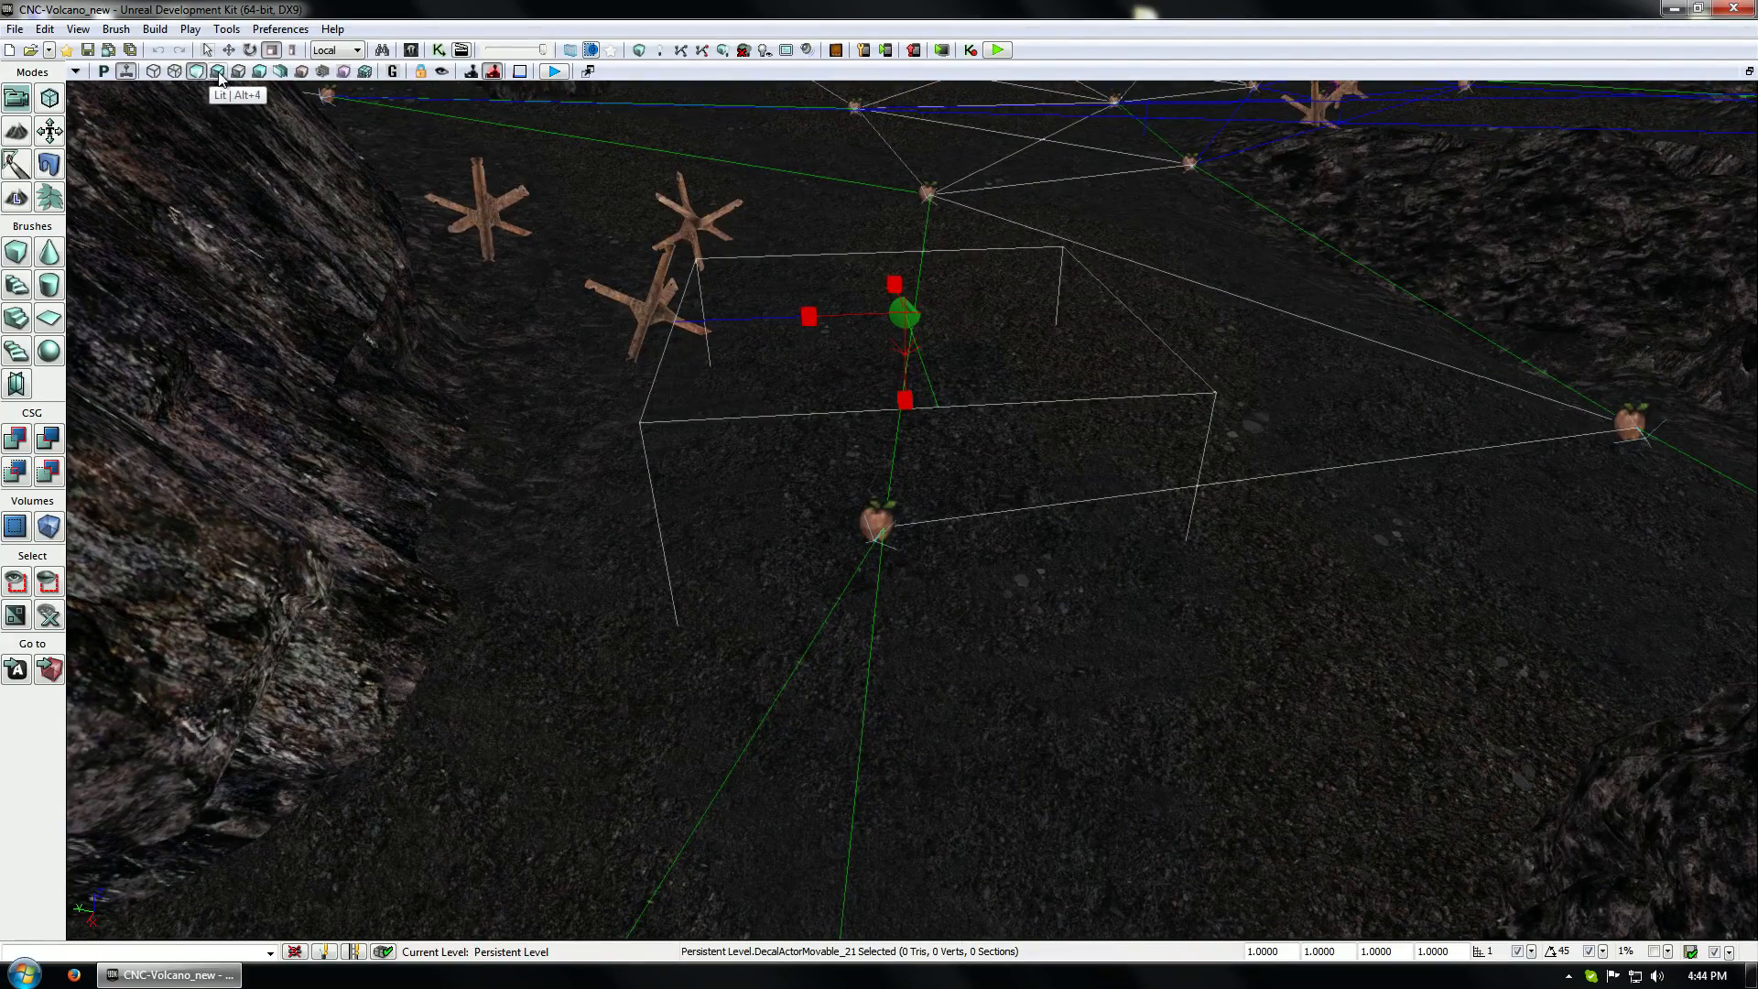
right_drag(431, 399, 443, 434)
drag(443, 434, 453, 386)
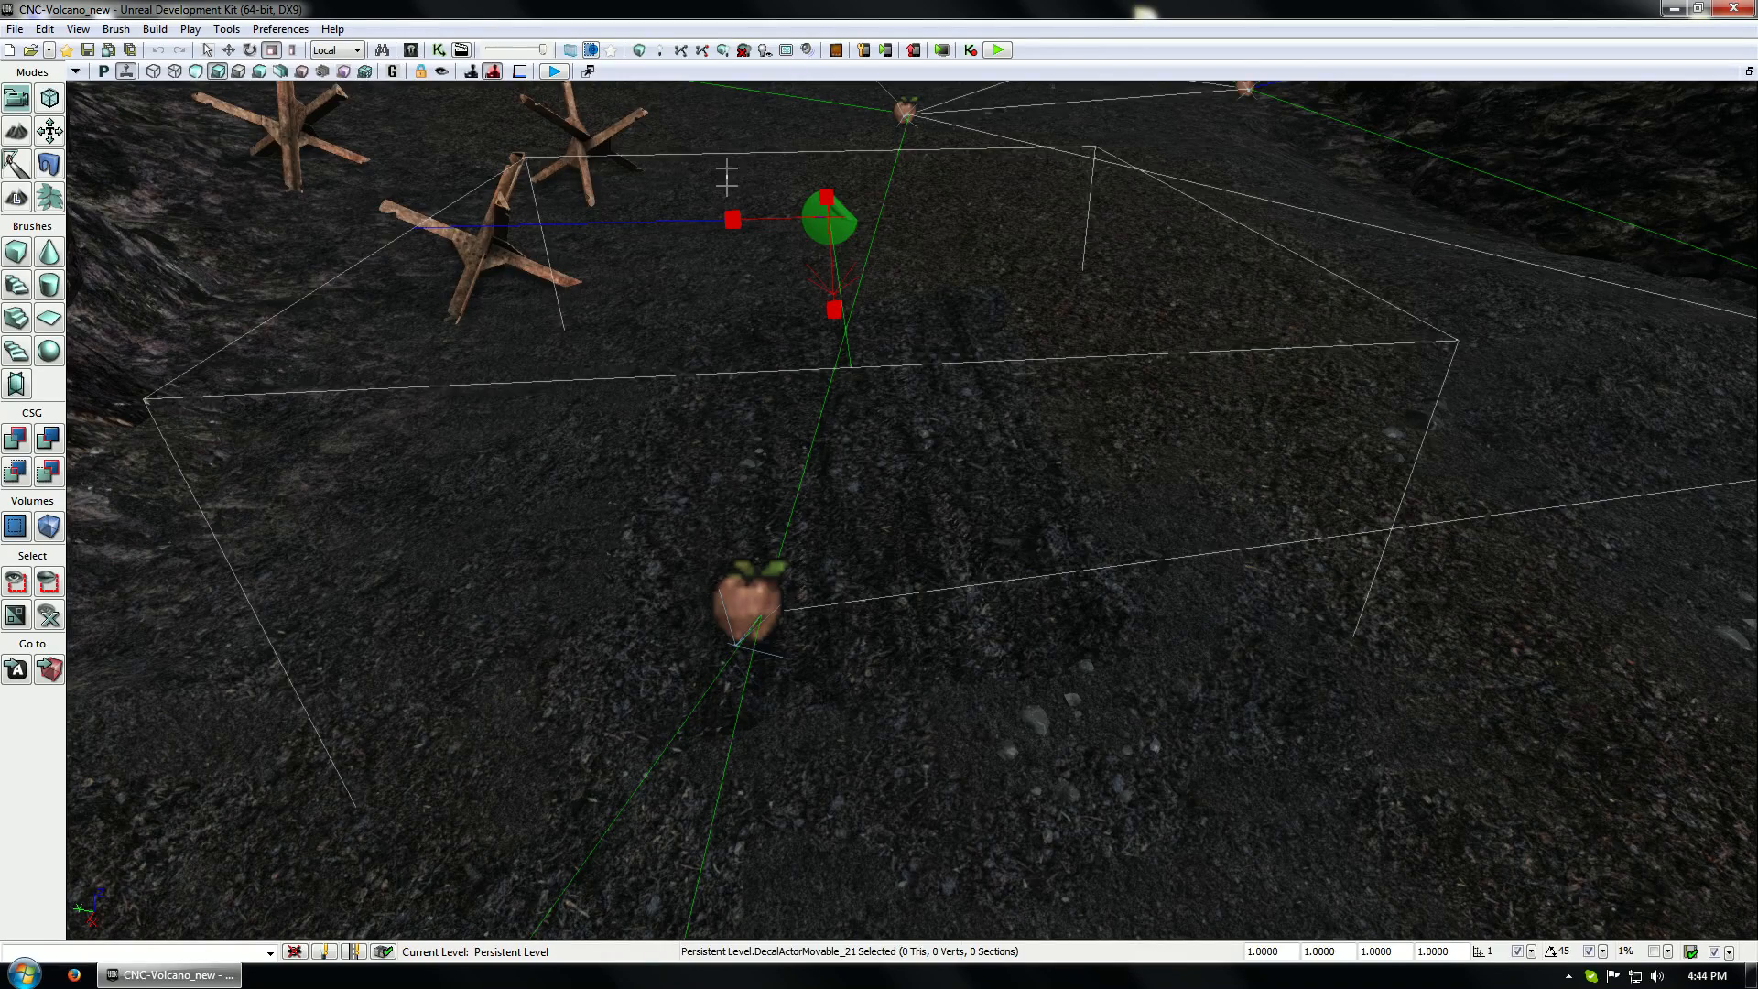
Delete the selected track decal and place MI_Tracks_Straight_03 from the RX_Volcano Decals group on the ground near the barricades
key(Escape)
click(409, 51)
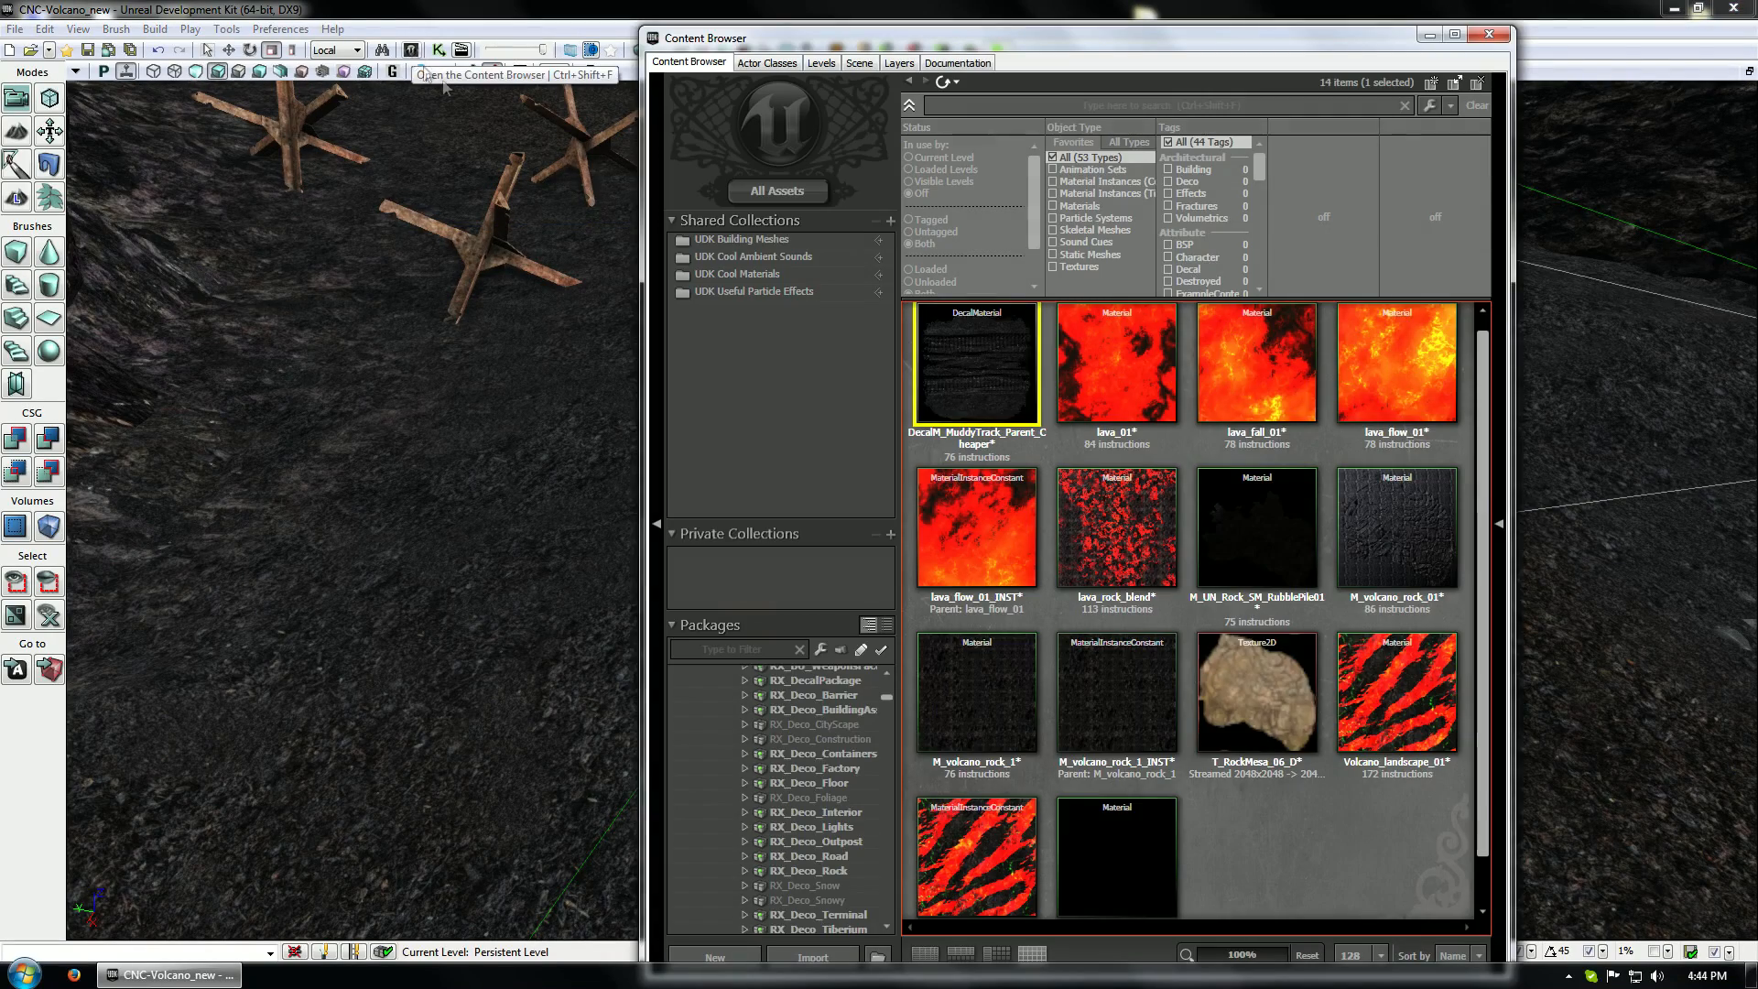
scroll(793, 730, down, 20)
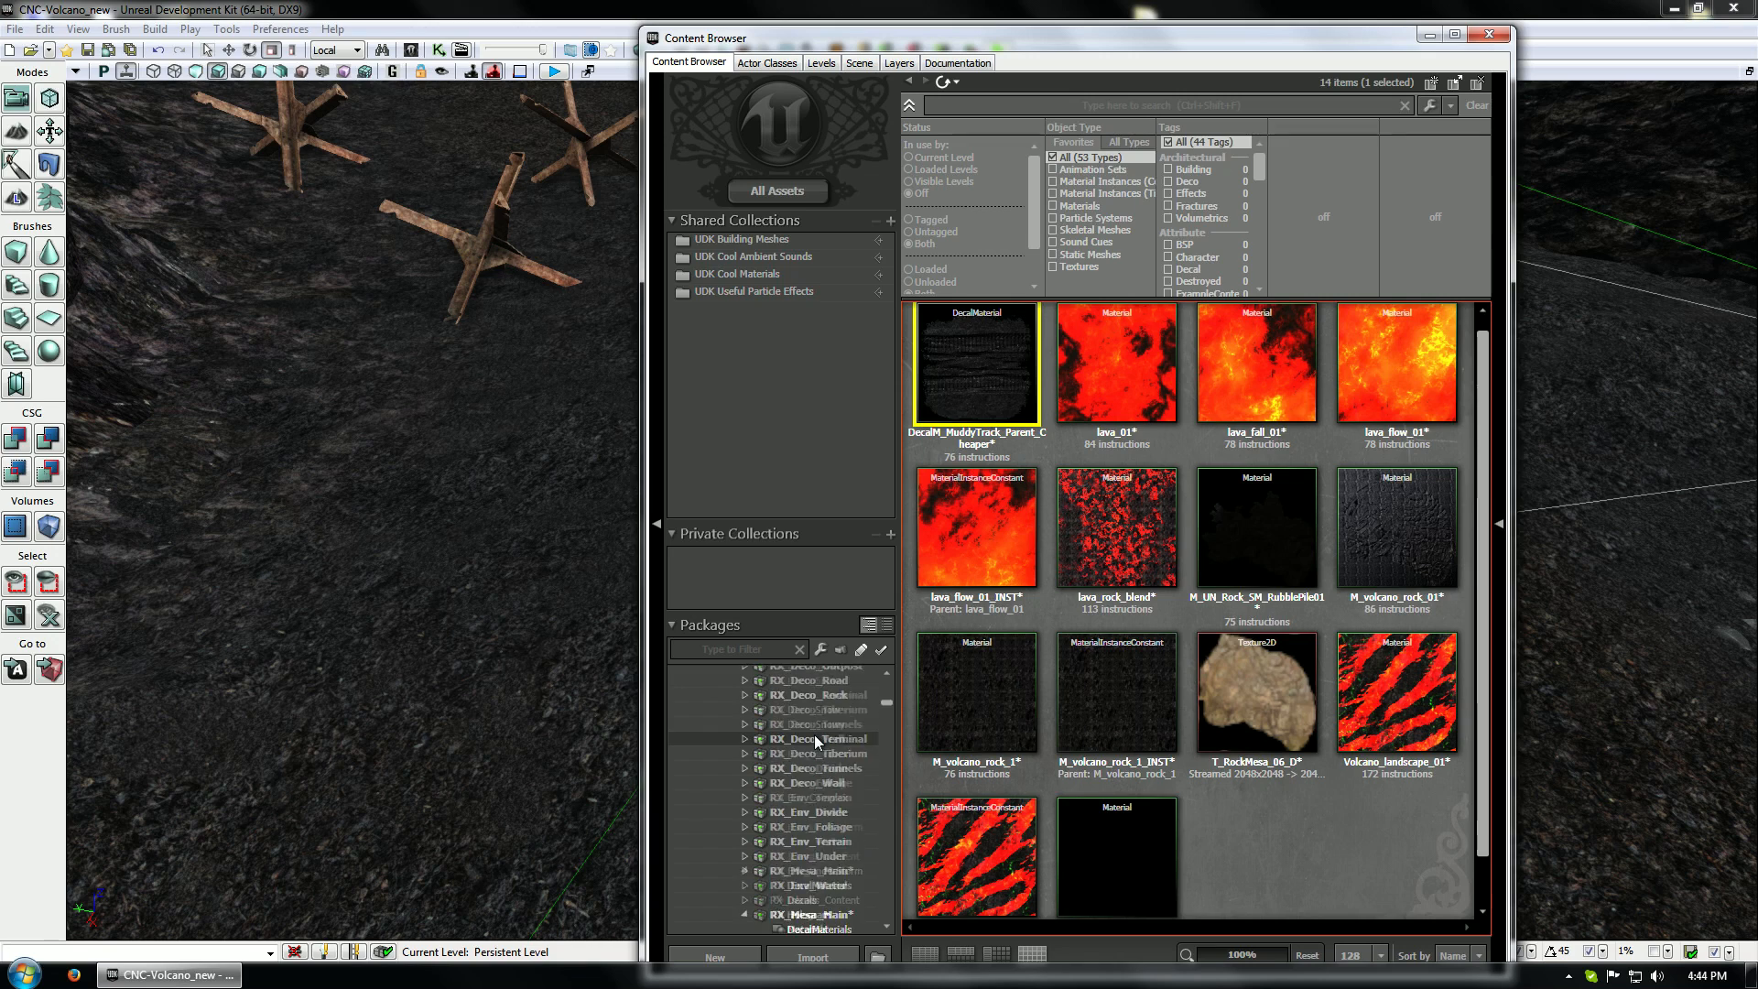
click(801, 710)
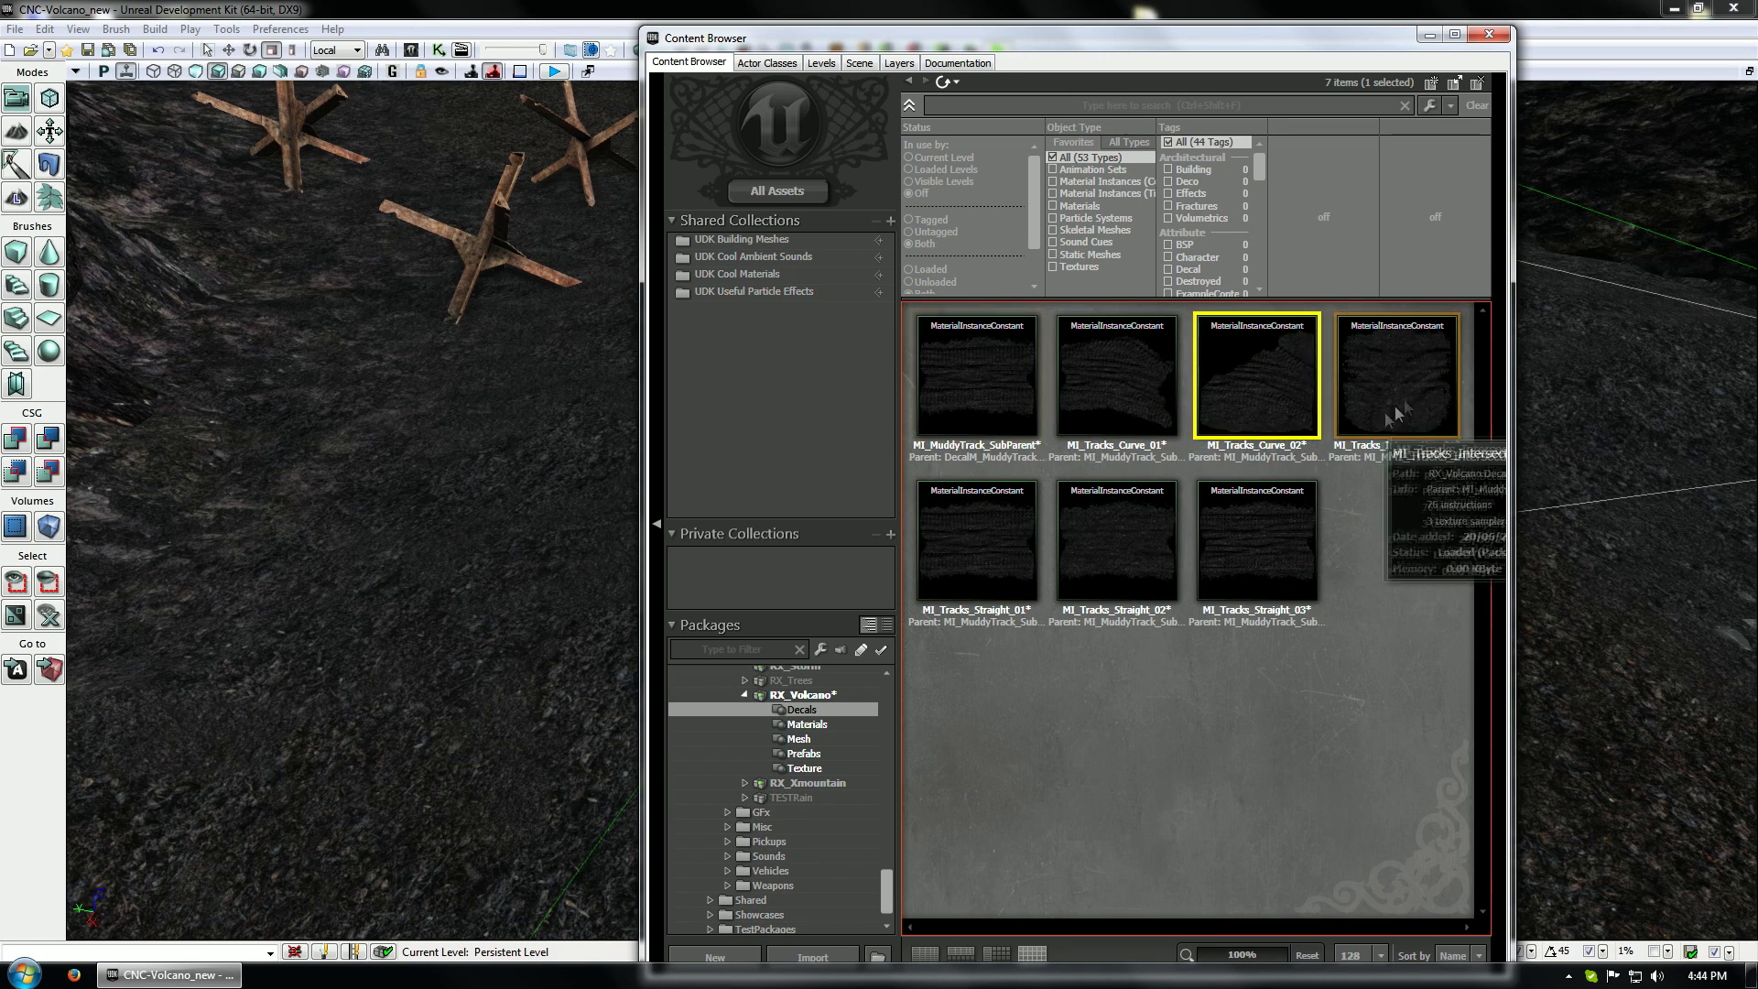
drag(1263, 561, 423, 667)
Rotate the new decal by 90 degrees so it projects onto the ground, raise it, and check its blending
key(space)
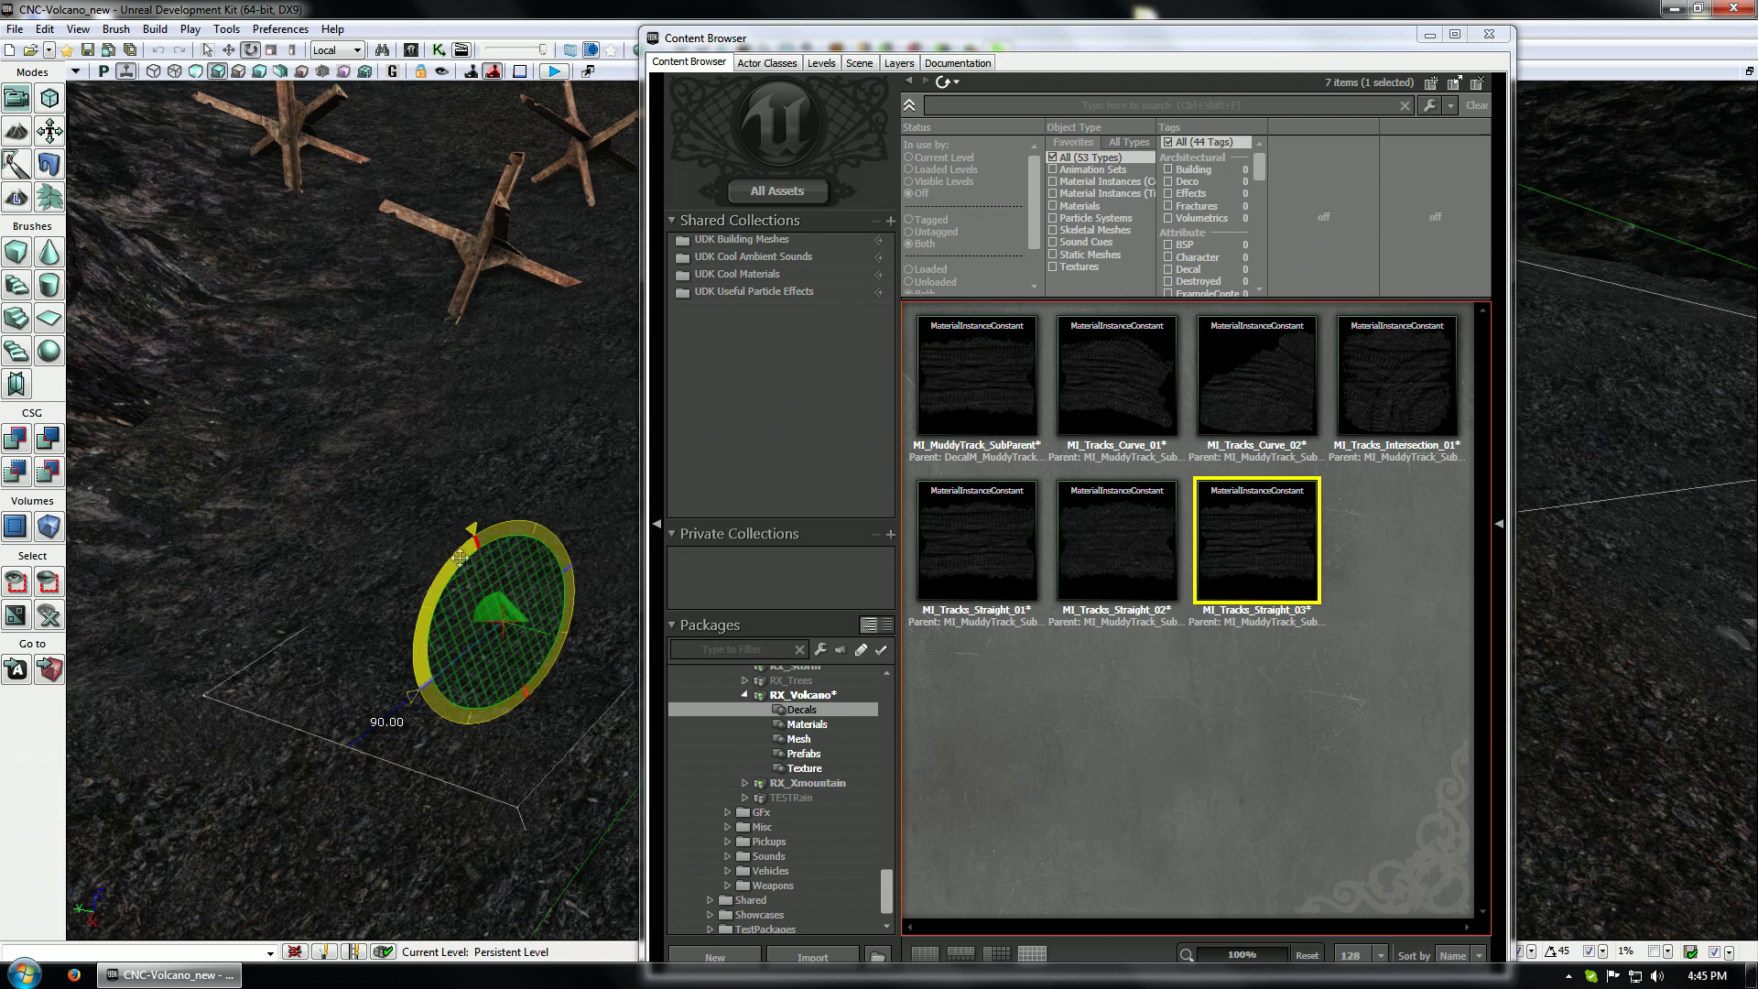
key(w)
drag(524, 671, 569, 496)
key(e)
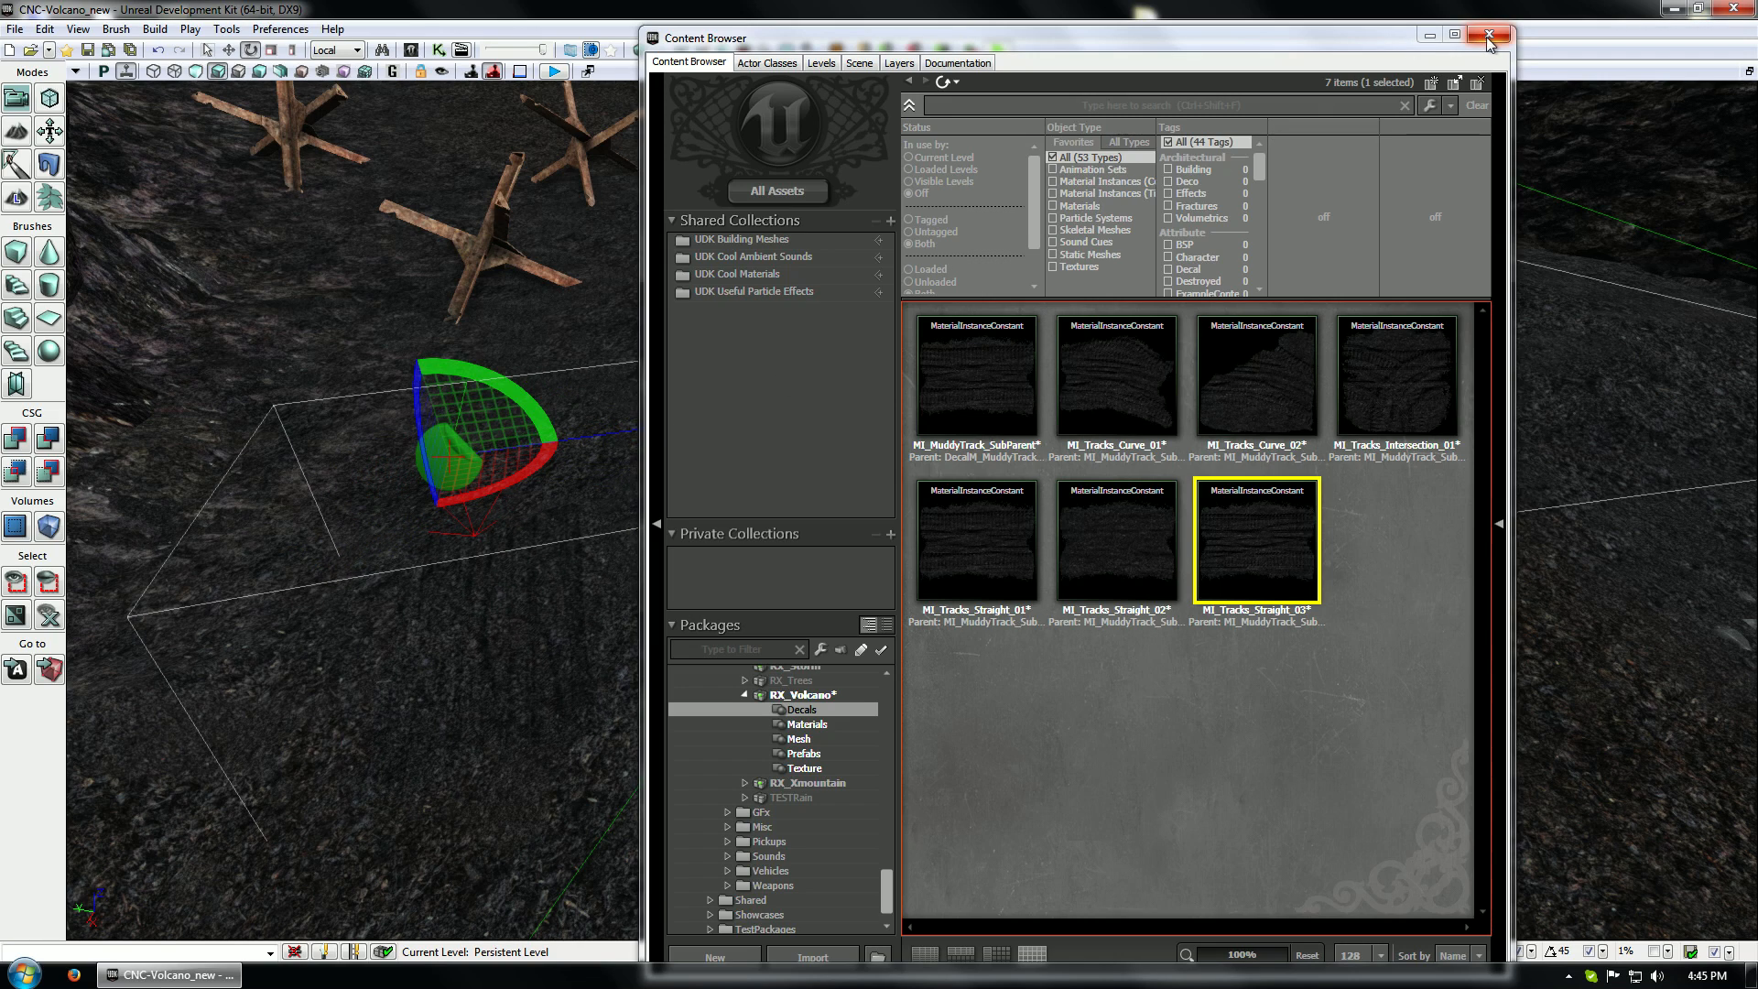
click(1430, 36)
right_drag(876, 408, 851, 342)
mouse_move(317, 186)
right_down()
mouse_move(347, 215)
mouse_move(343, 188)
right_up()
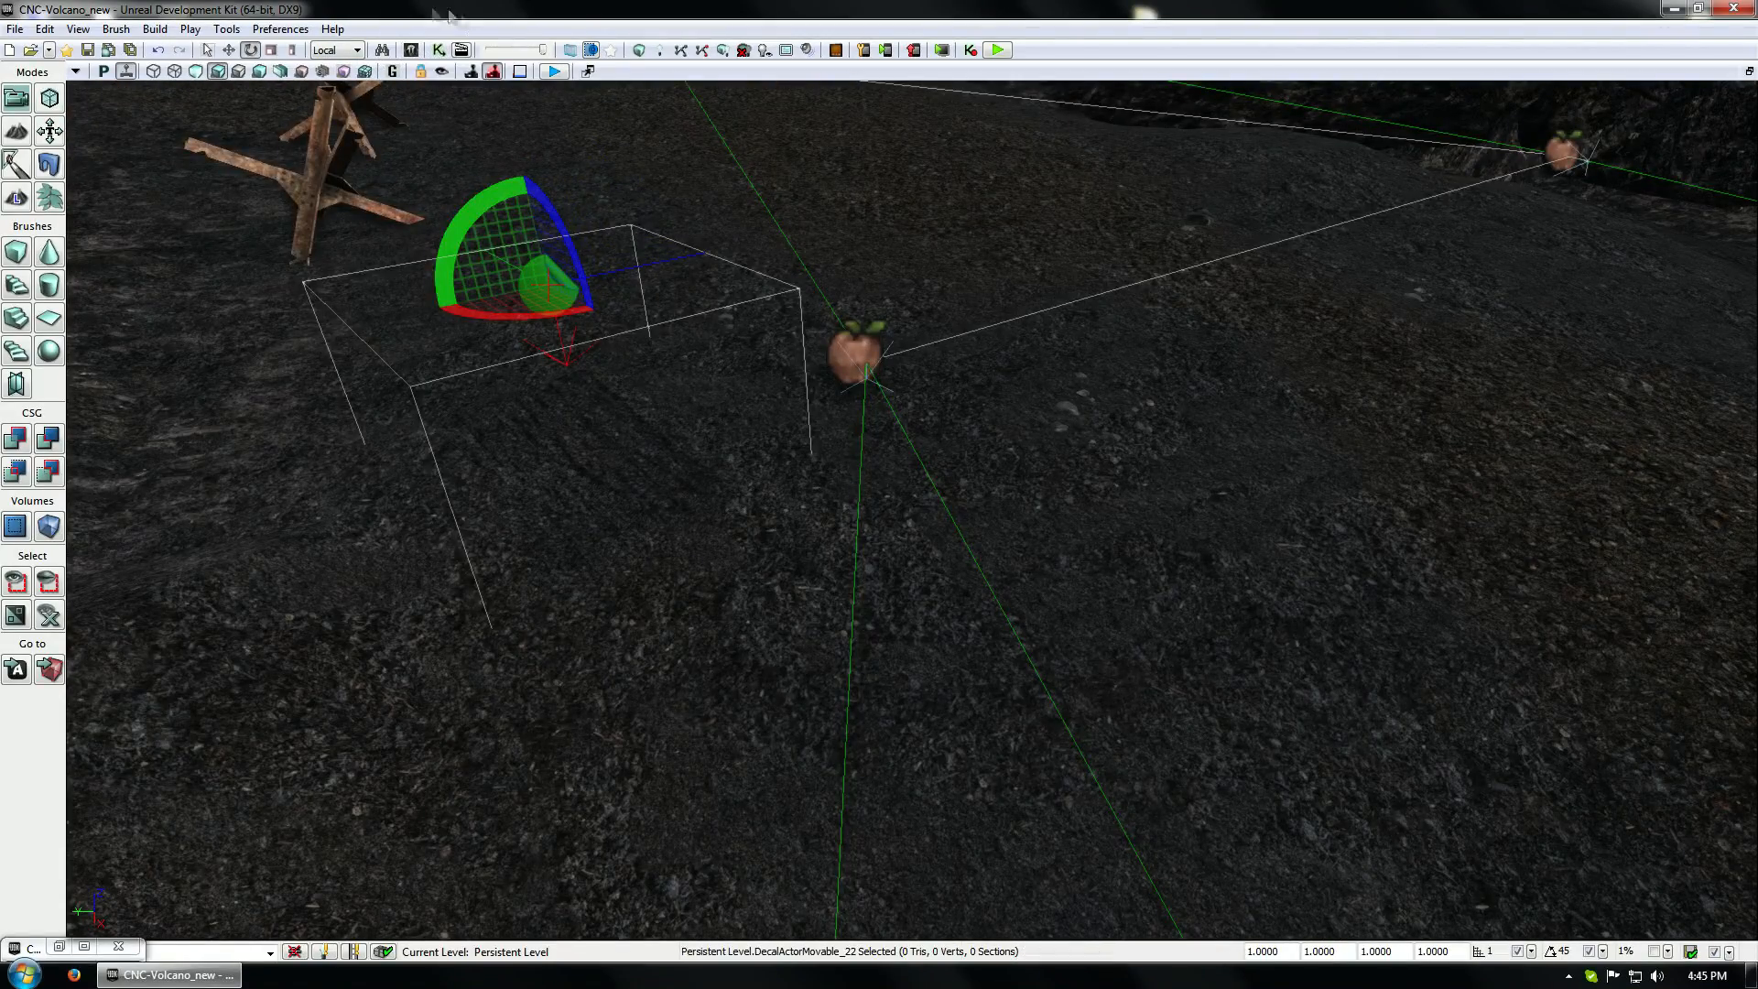
right_drag(829, 359, 808, 473)
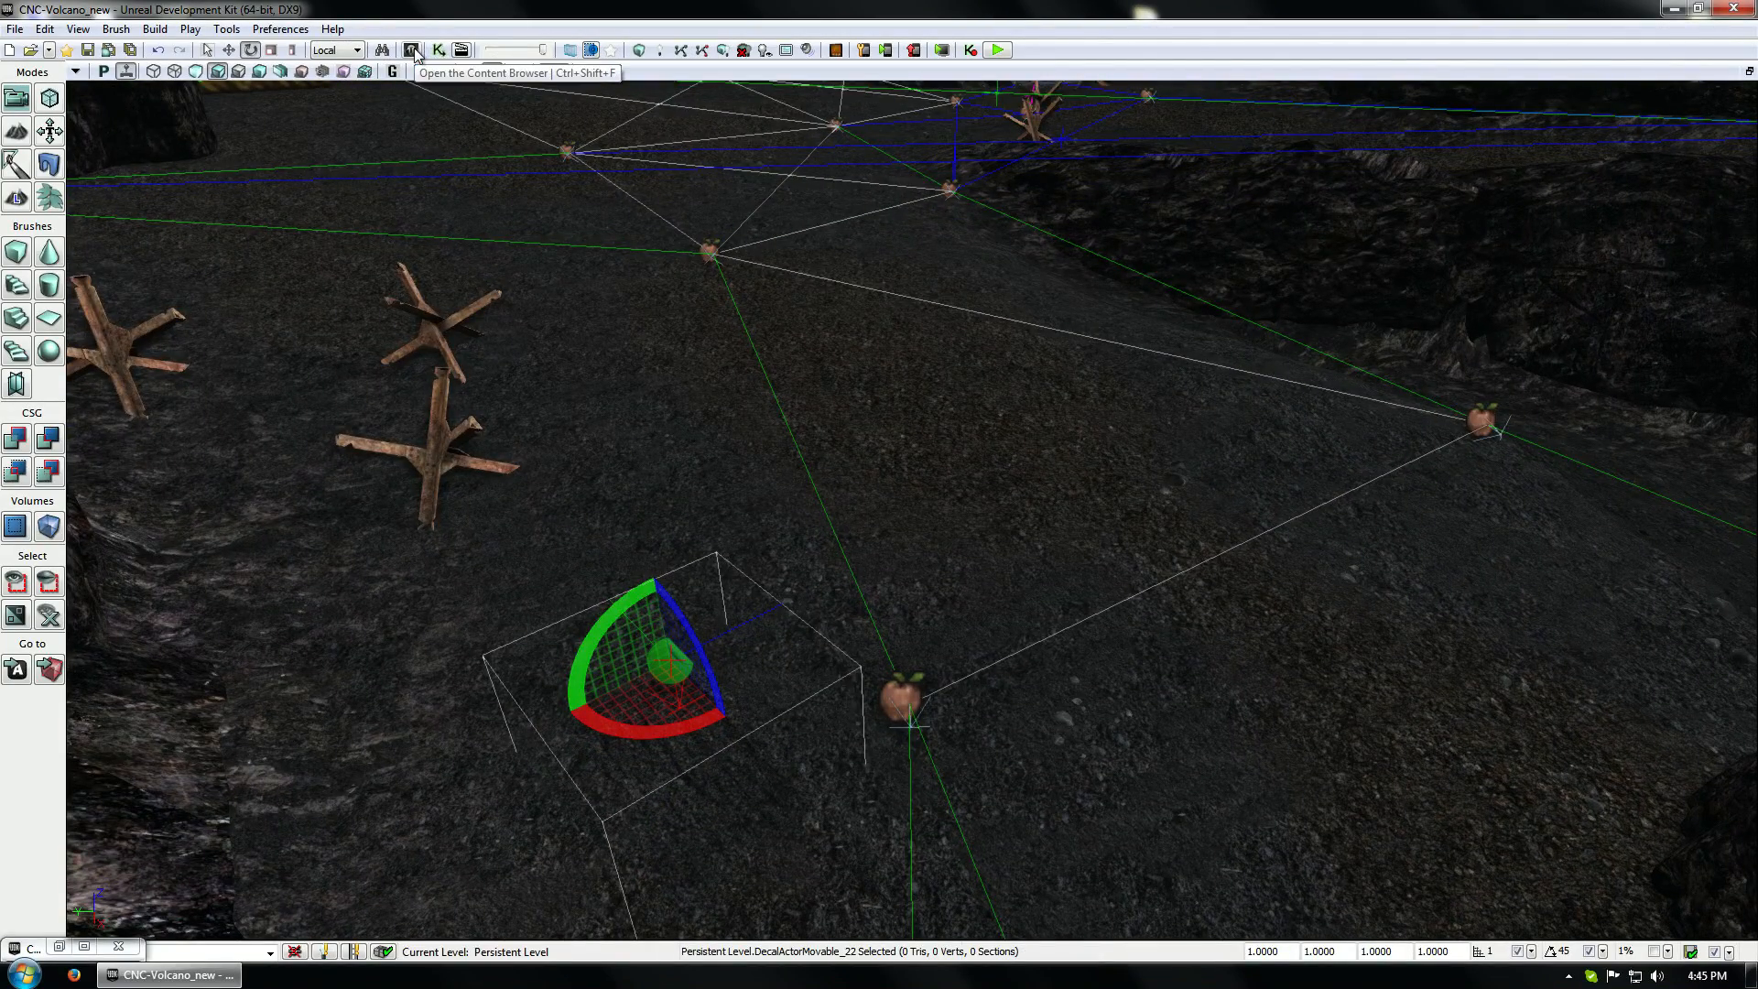
Place an Rx_VehicleFactory_MammothTank actor from the Vehicles category in the level near the track decal
click(59, 946)
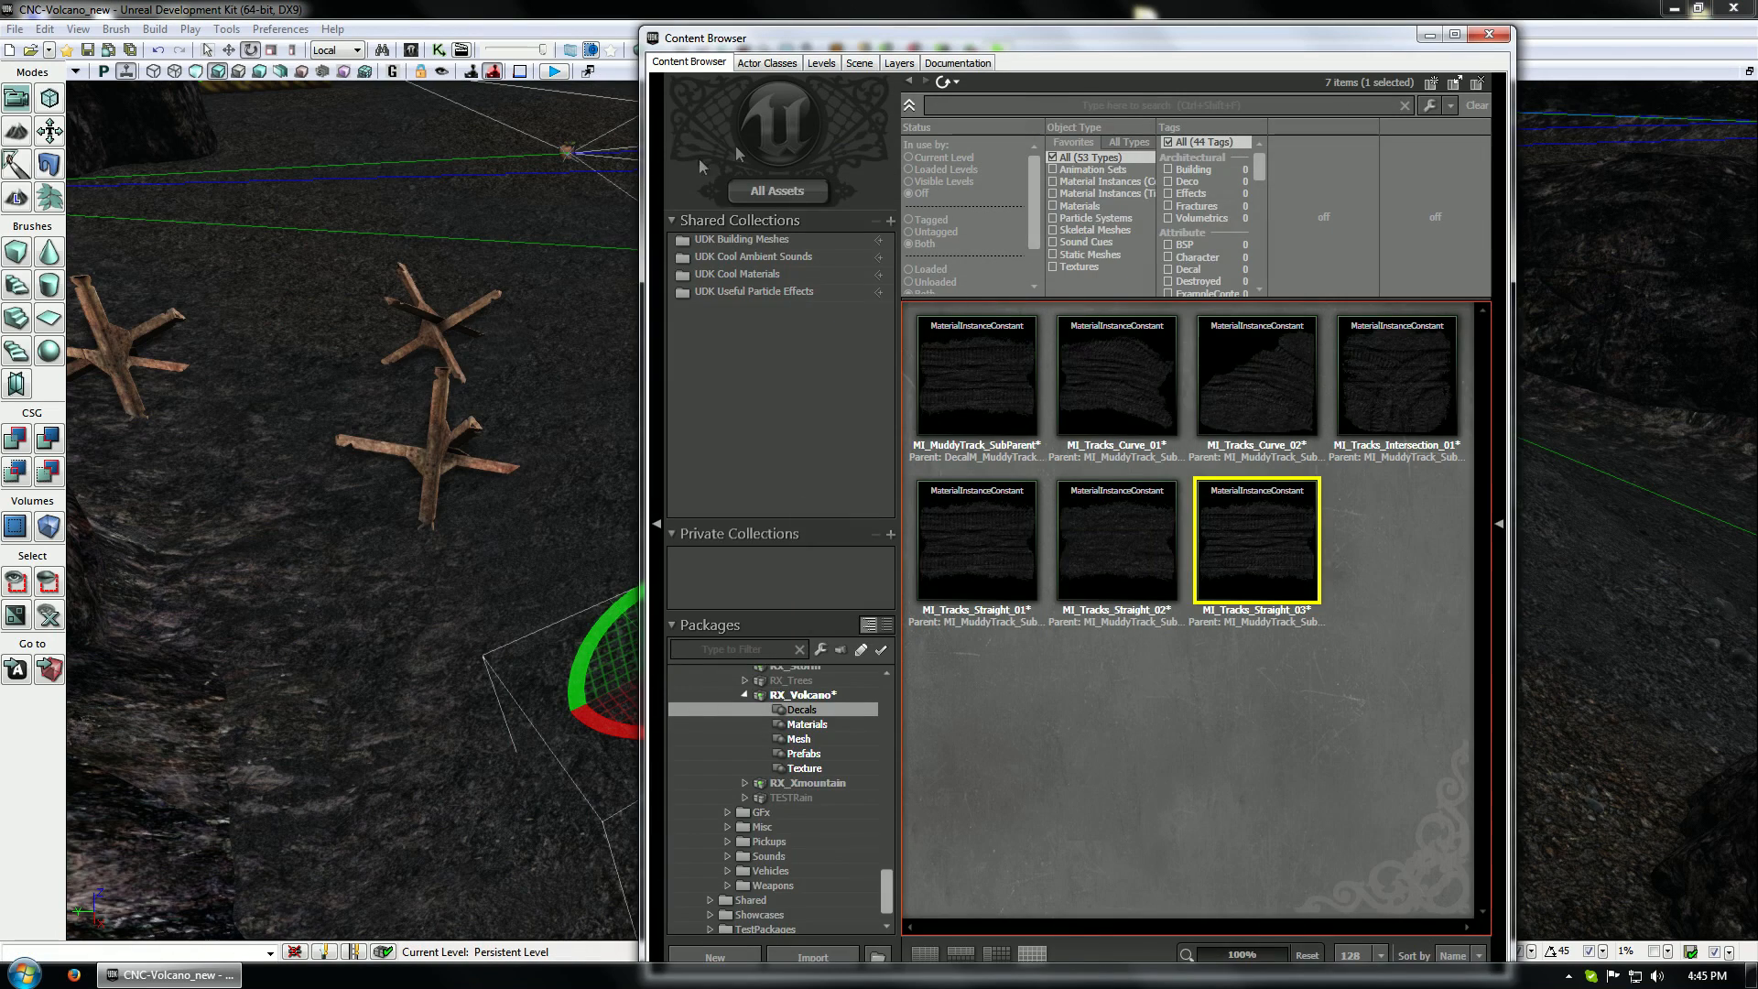
click(767, 63)
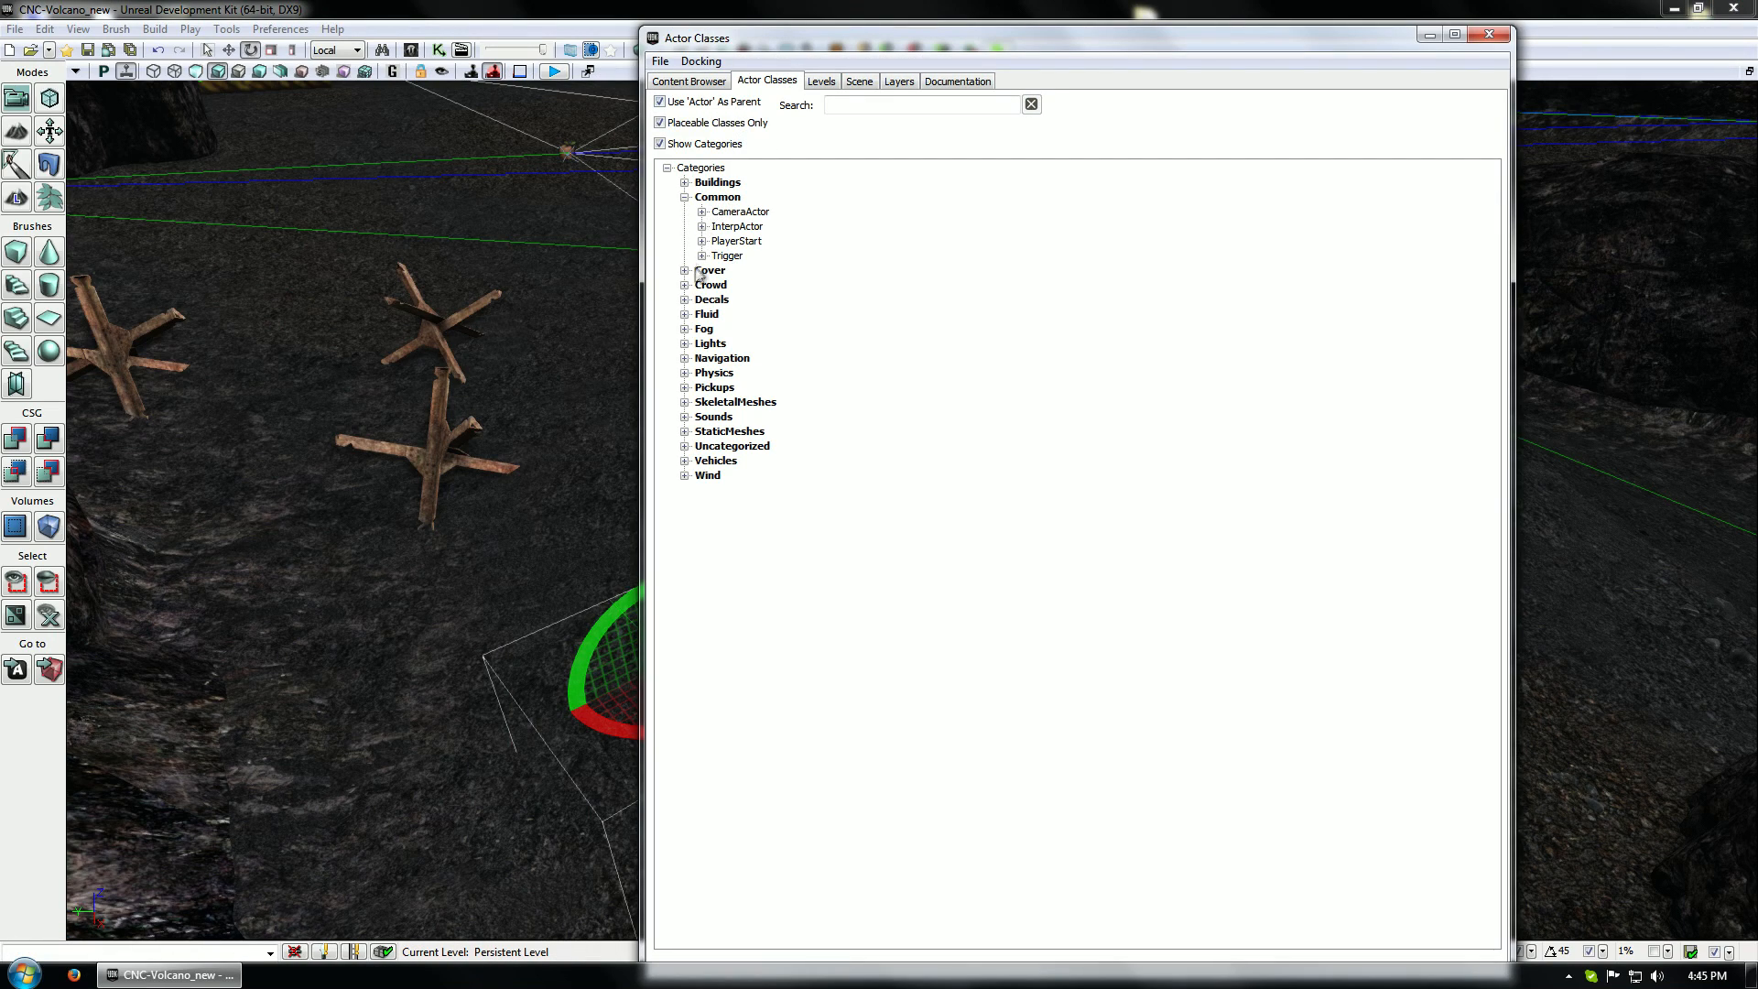
click(684, 461)
click(753, 682)
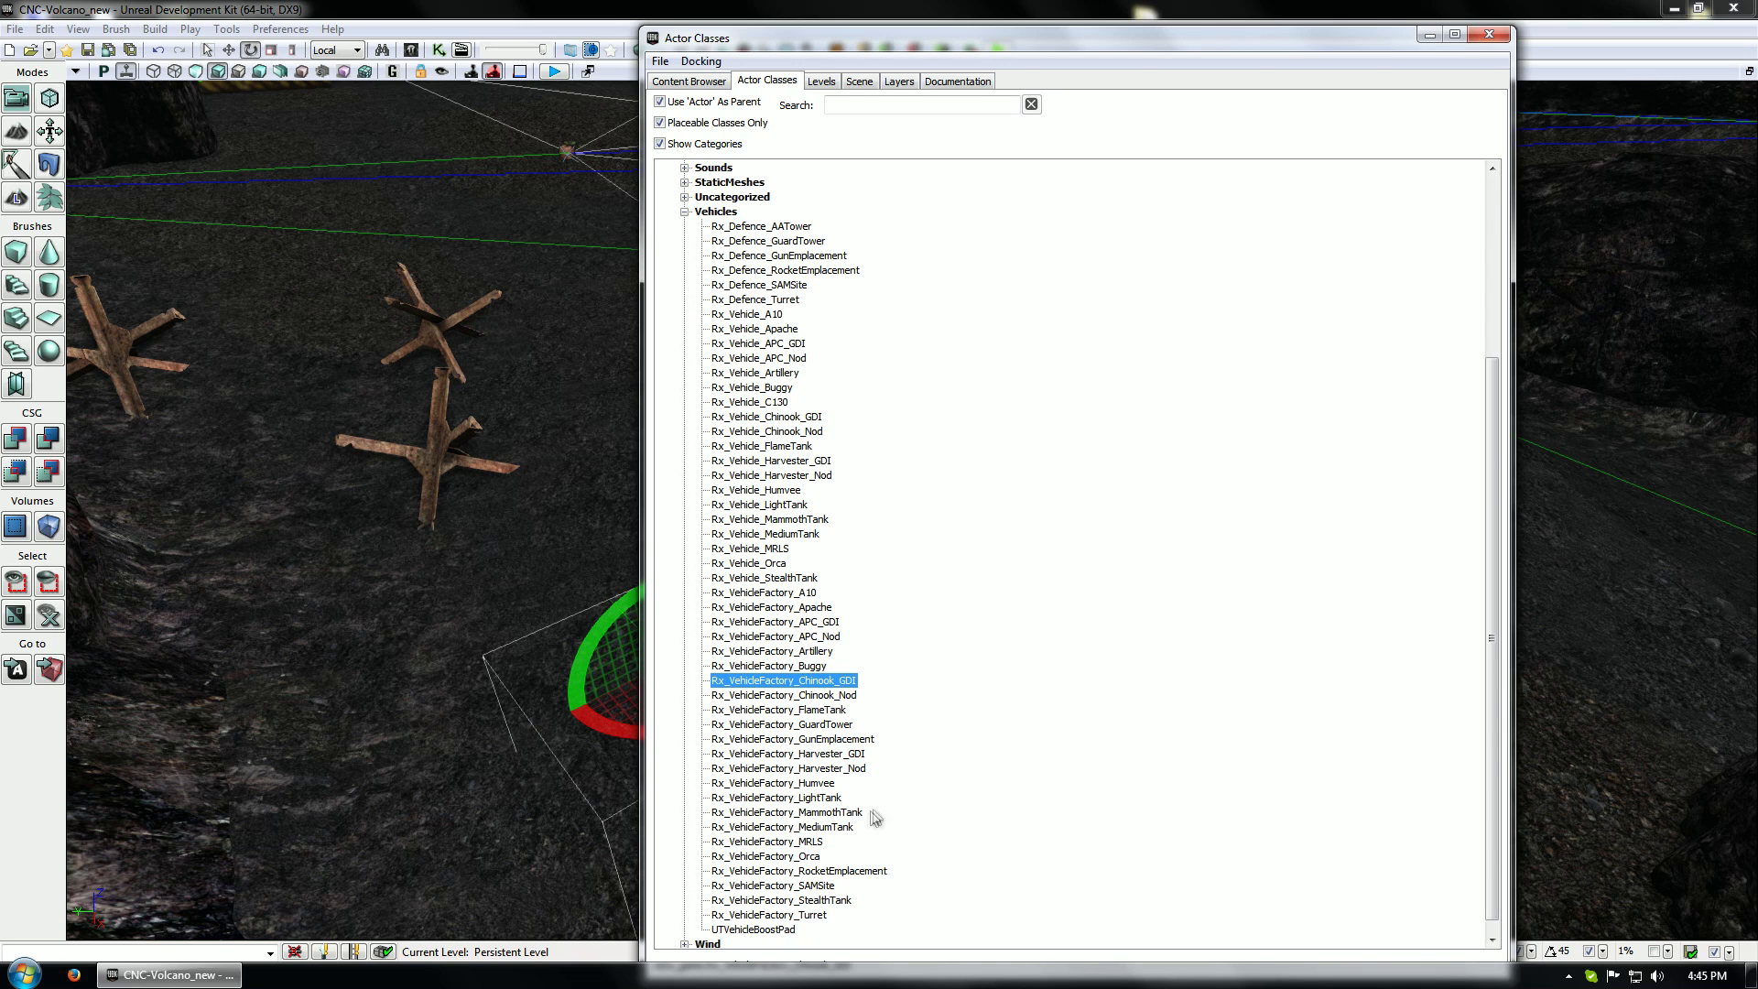
click(826, 813)
drag(602, 468, 604, 467)
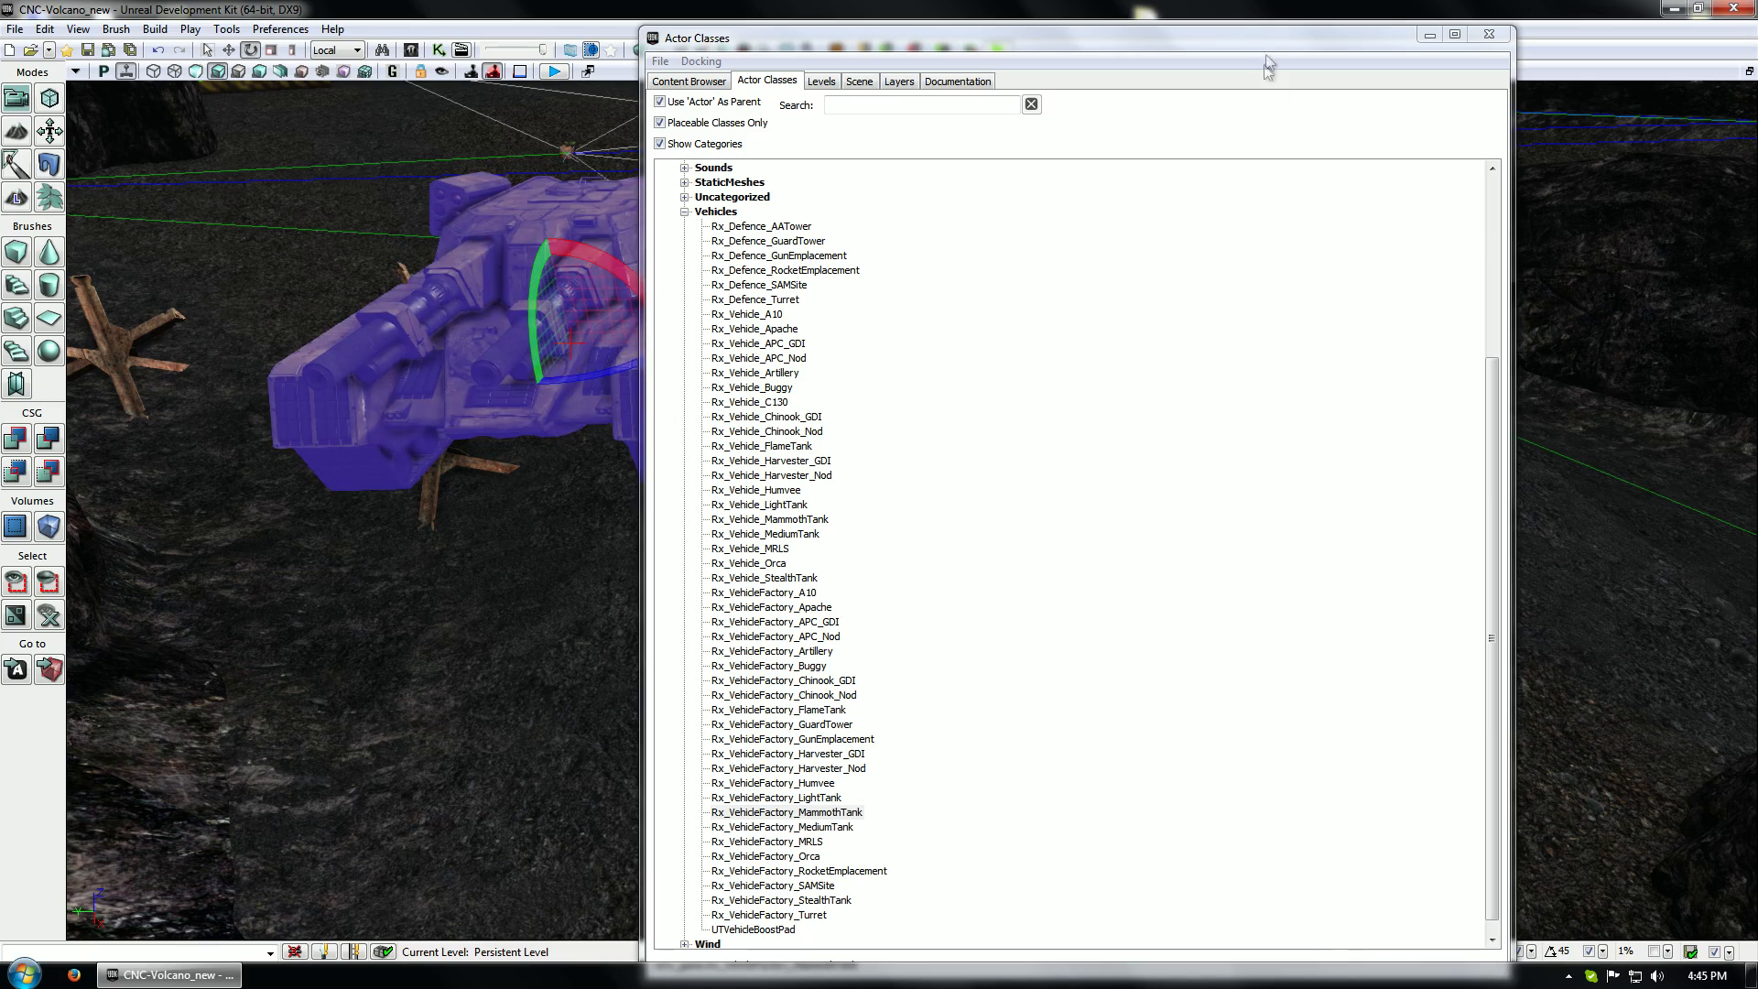
Move and turn the mammoth tank so it stands just behind the track decal as a size reference
click(1431, 36)
key(space)
key(space)
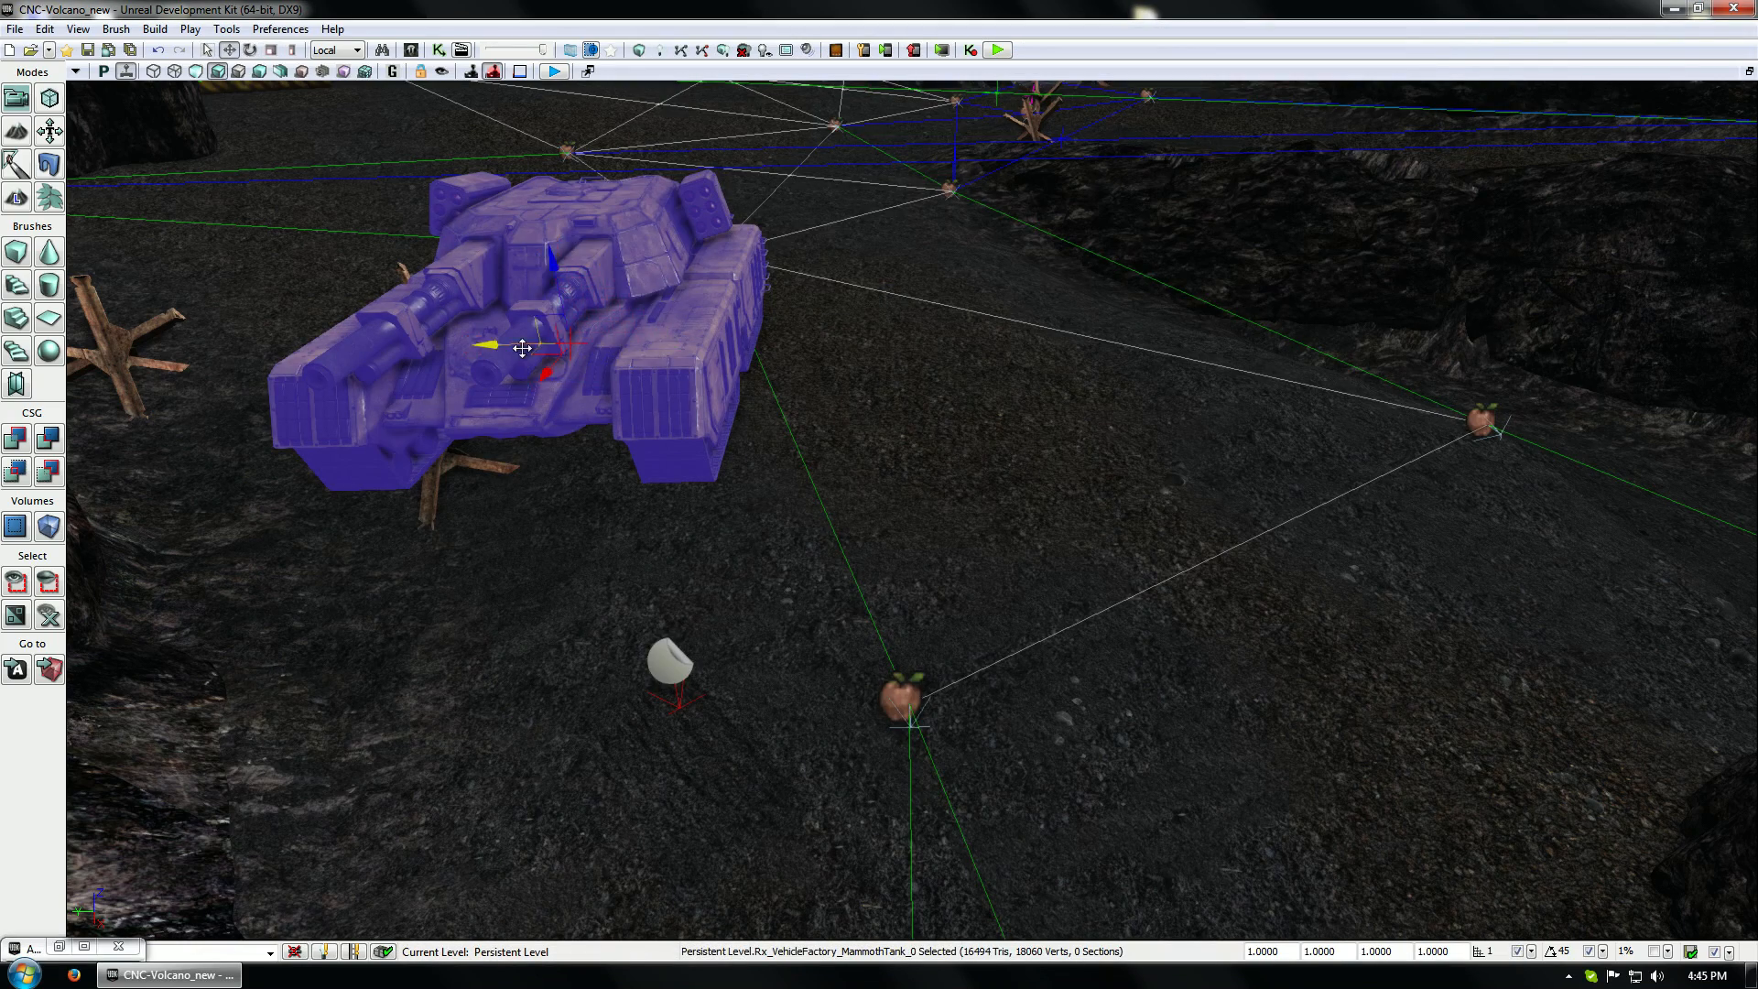
drag(522, 348, 801, 444)
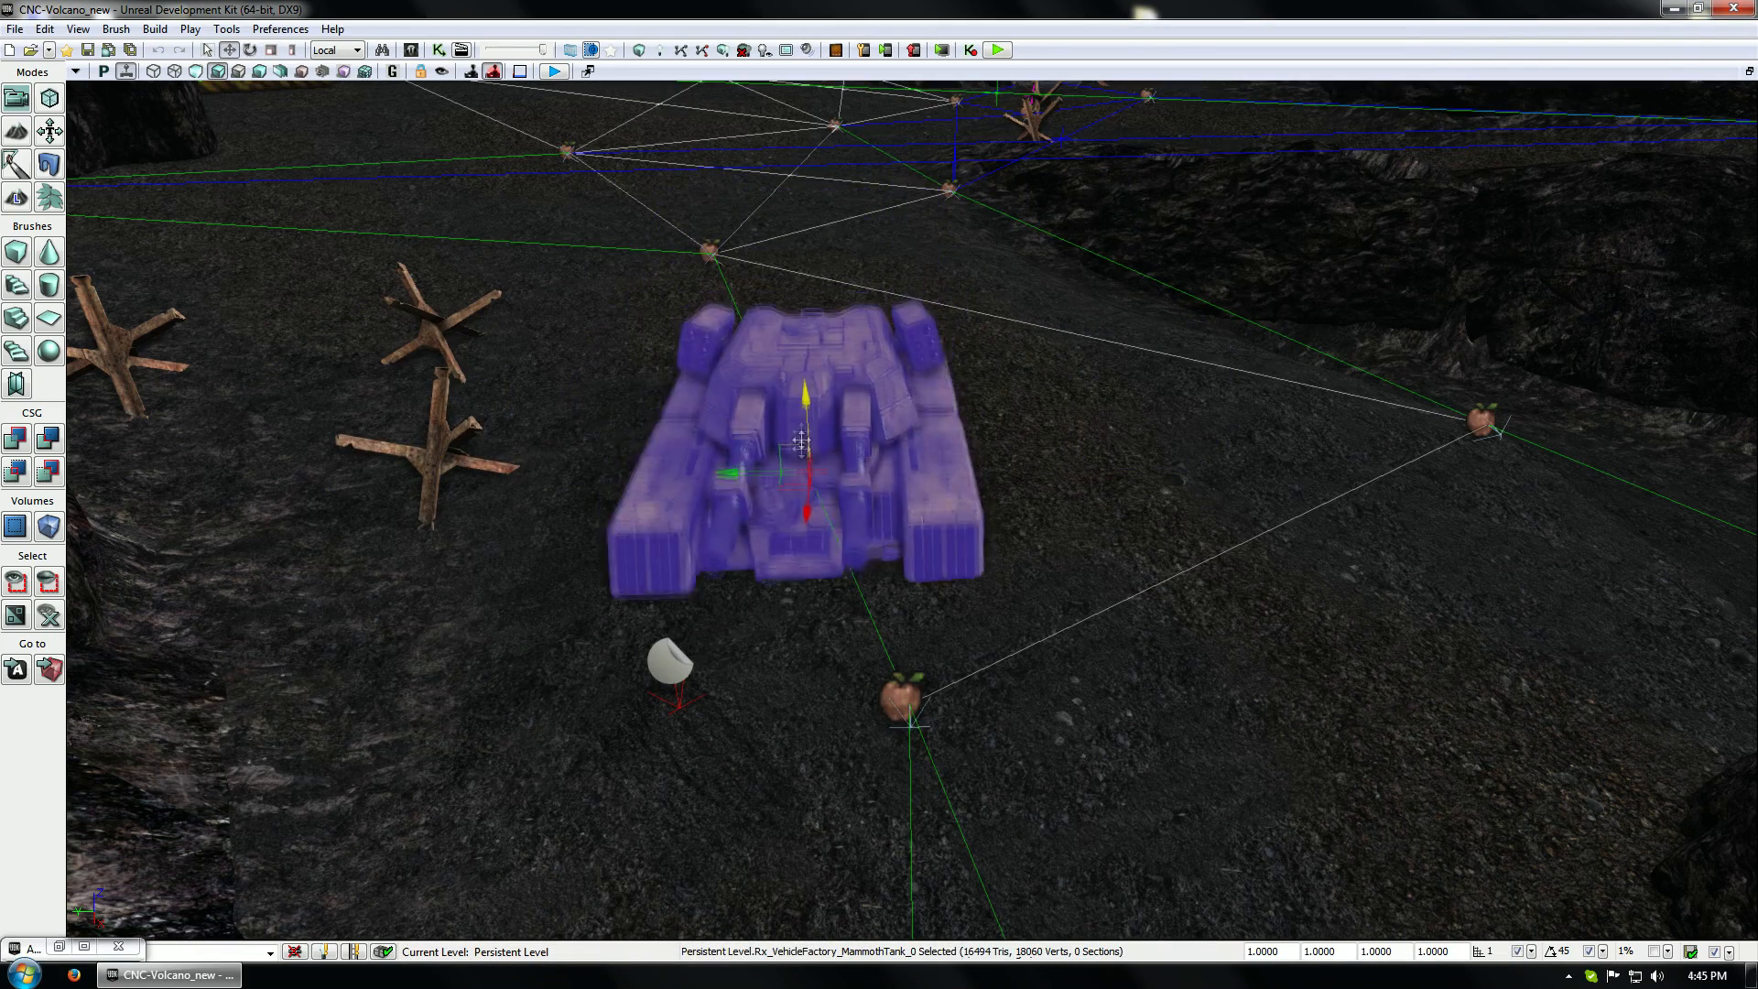
Turn and enlarge the track decal and shift it in line with the mammoth tank's treads
click(669, 662)
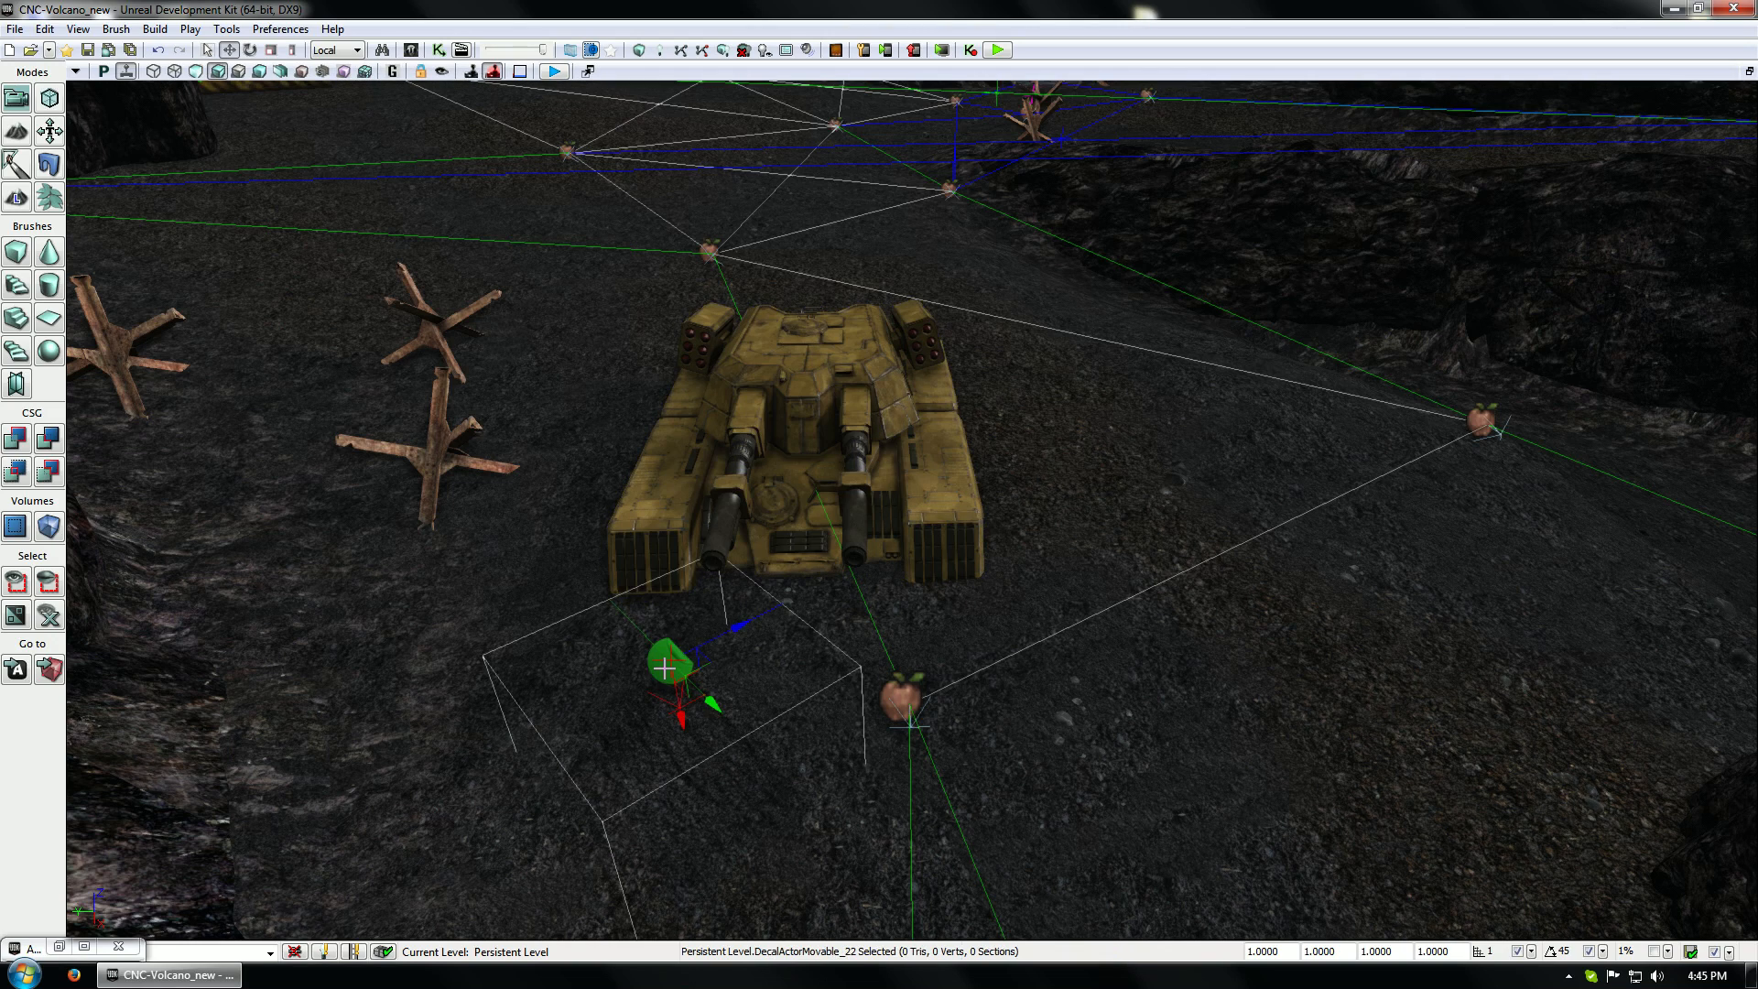
key(space)
drag(700, 721, 862, 667)
key(space)
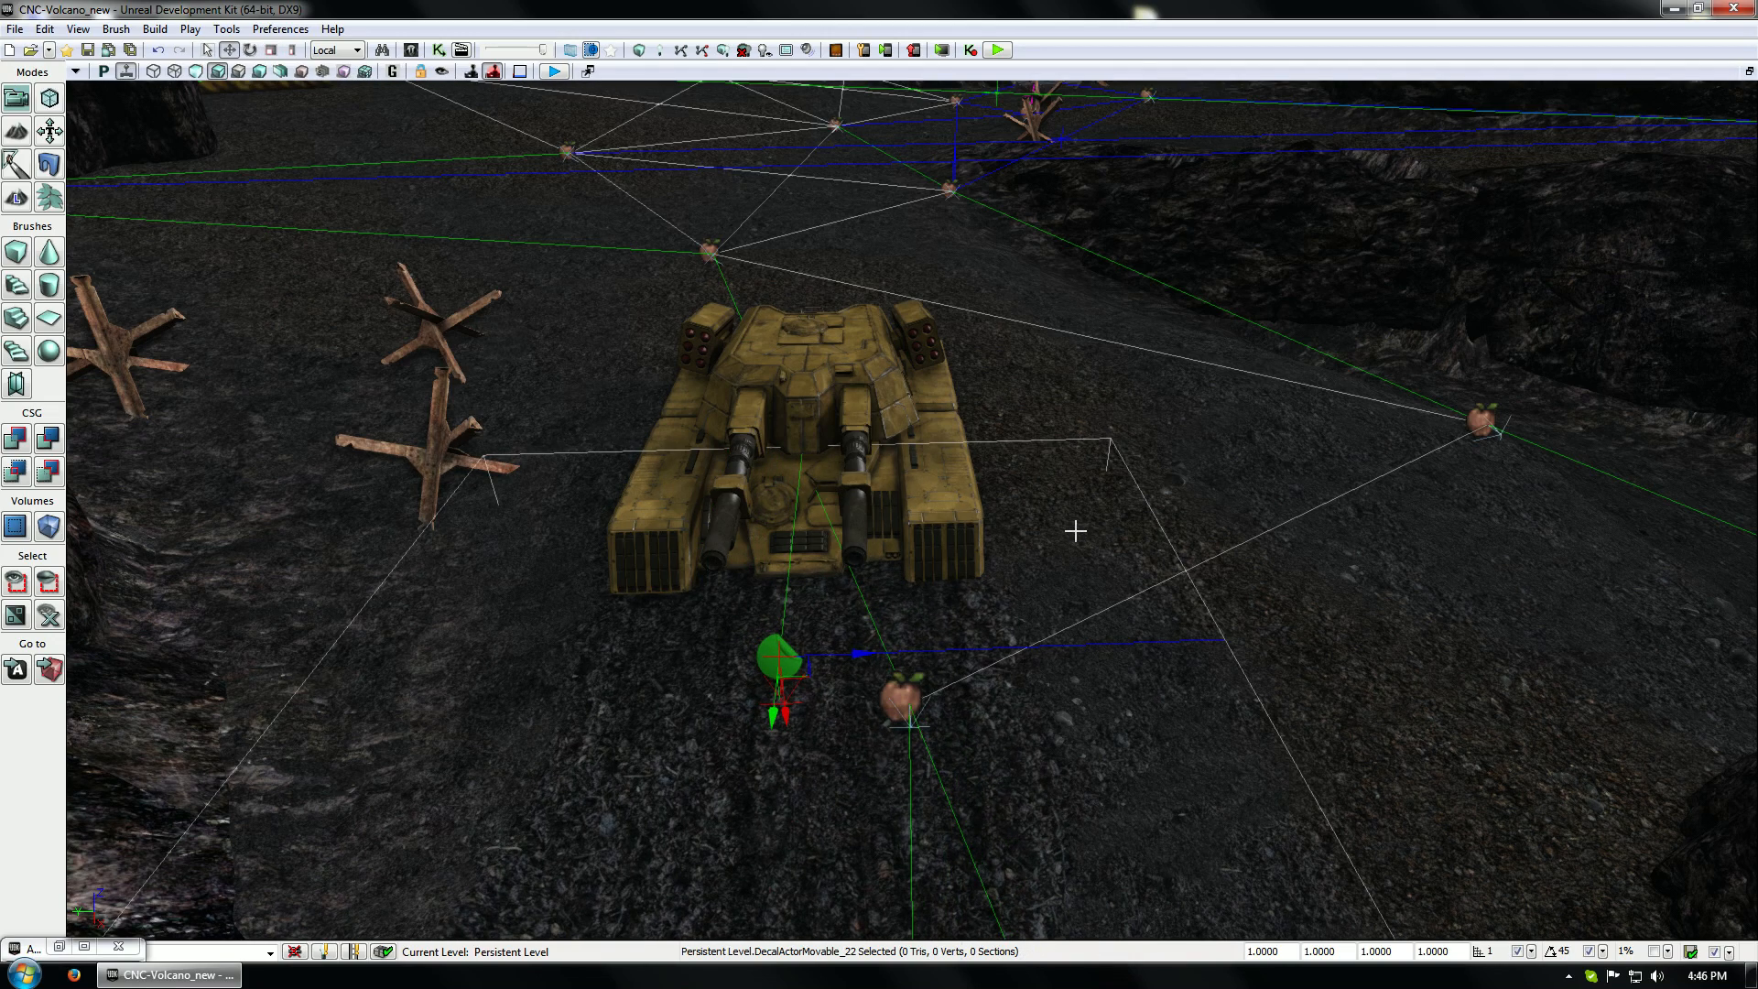
Select the muddy track decal actor on the ground in front of the tank
click(994, 572)
drag(994, 571, 961, 733)
drag(1007, 660, 1057, 553)
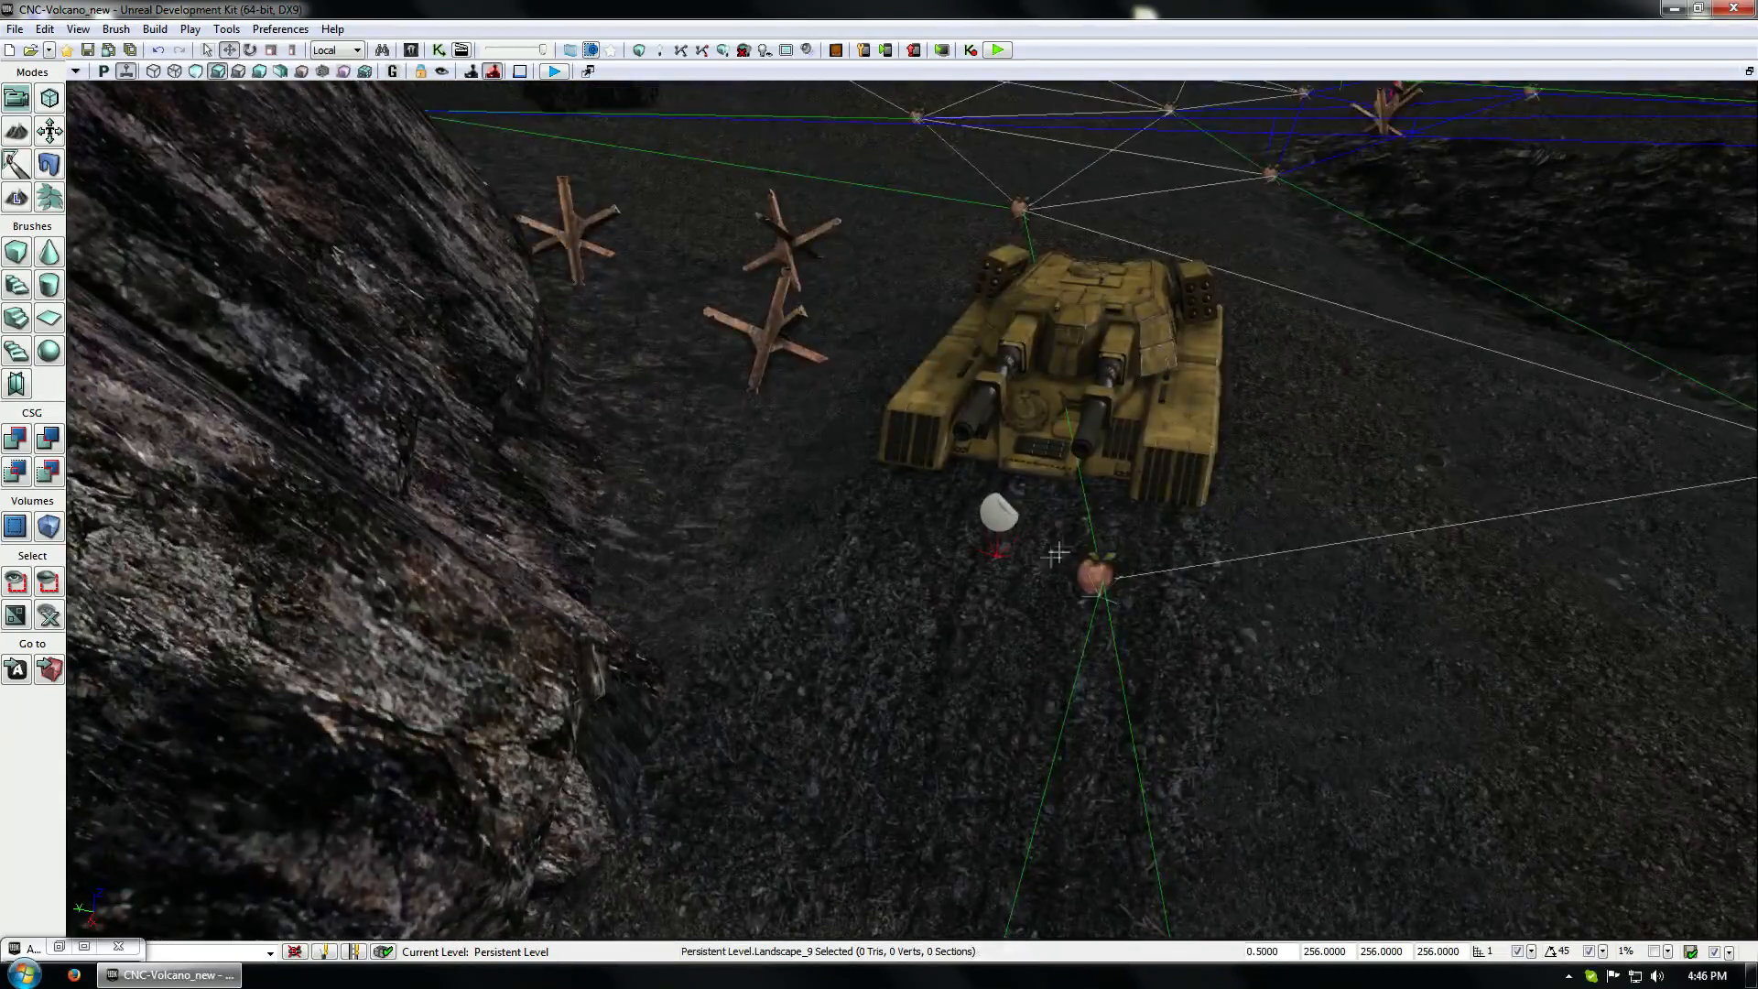
click(1000, 513)
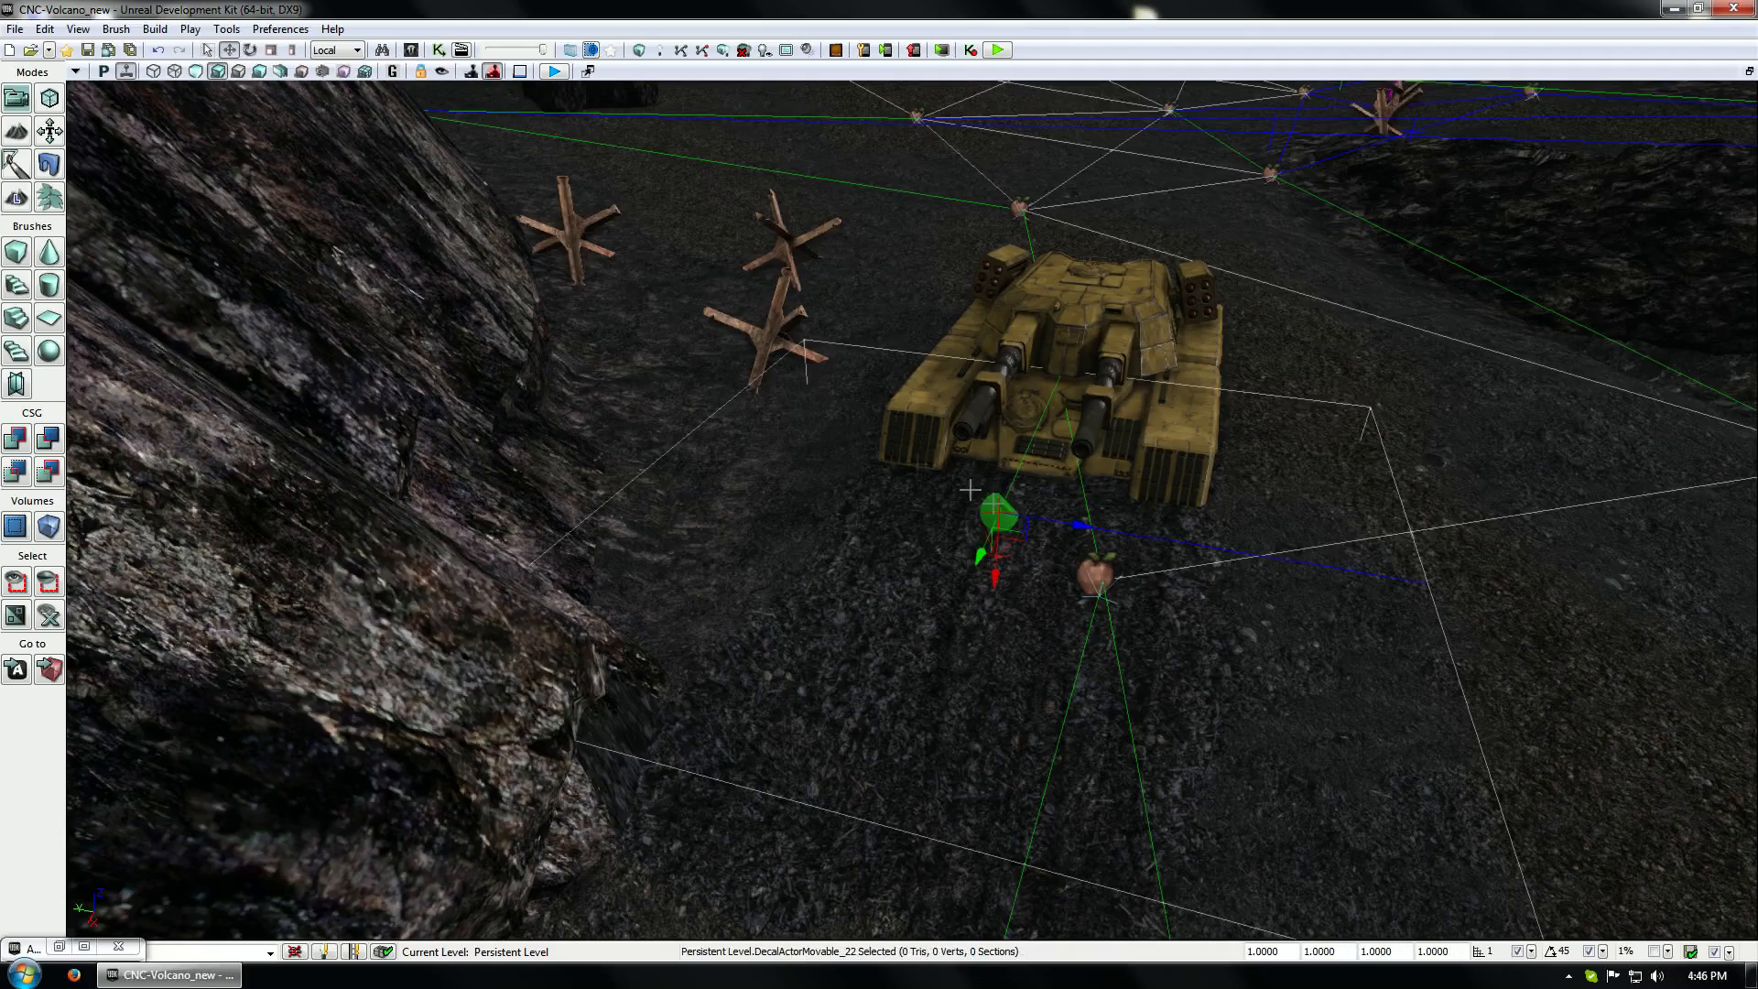
Open the DecalM_MuddyTrack_Parent_Cheaper material from the RX_Volcano Materials group for editing
double_click(36, 949)
click(688, 62)
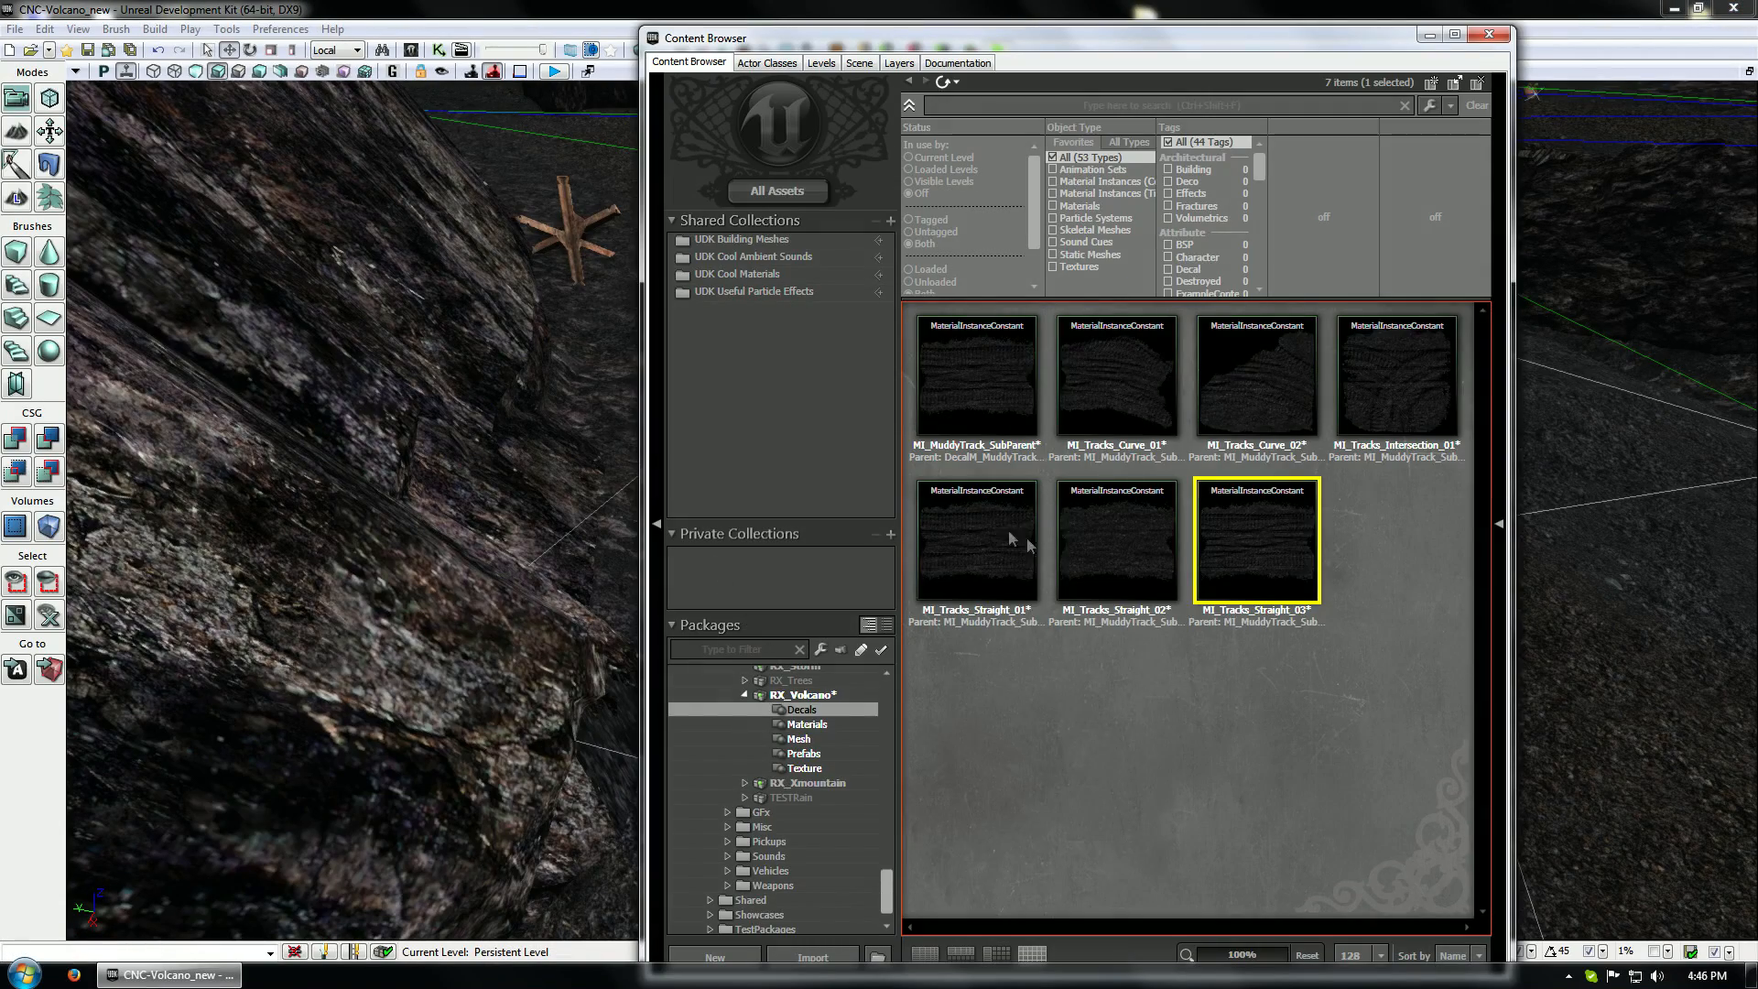
click(806, 724)
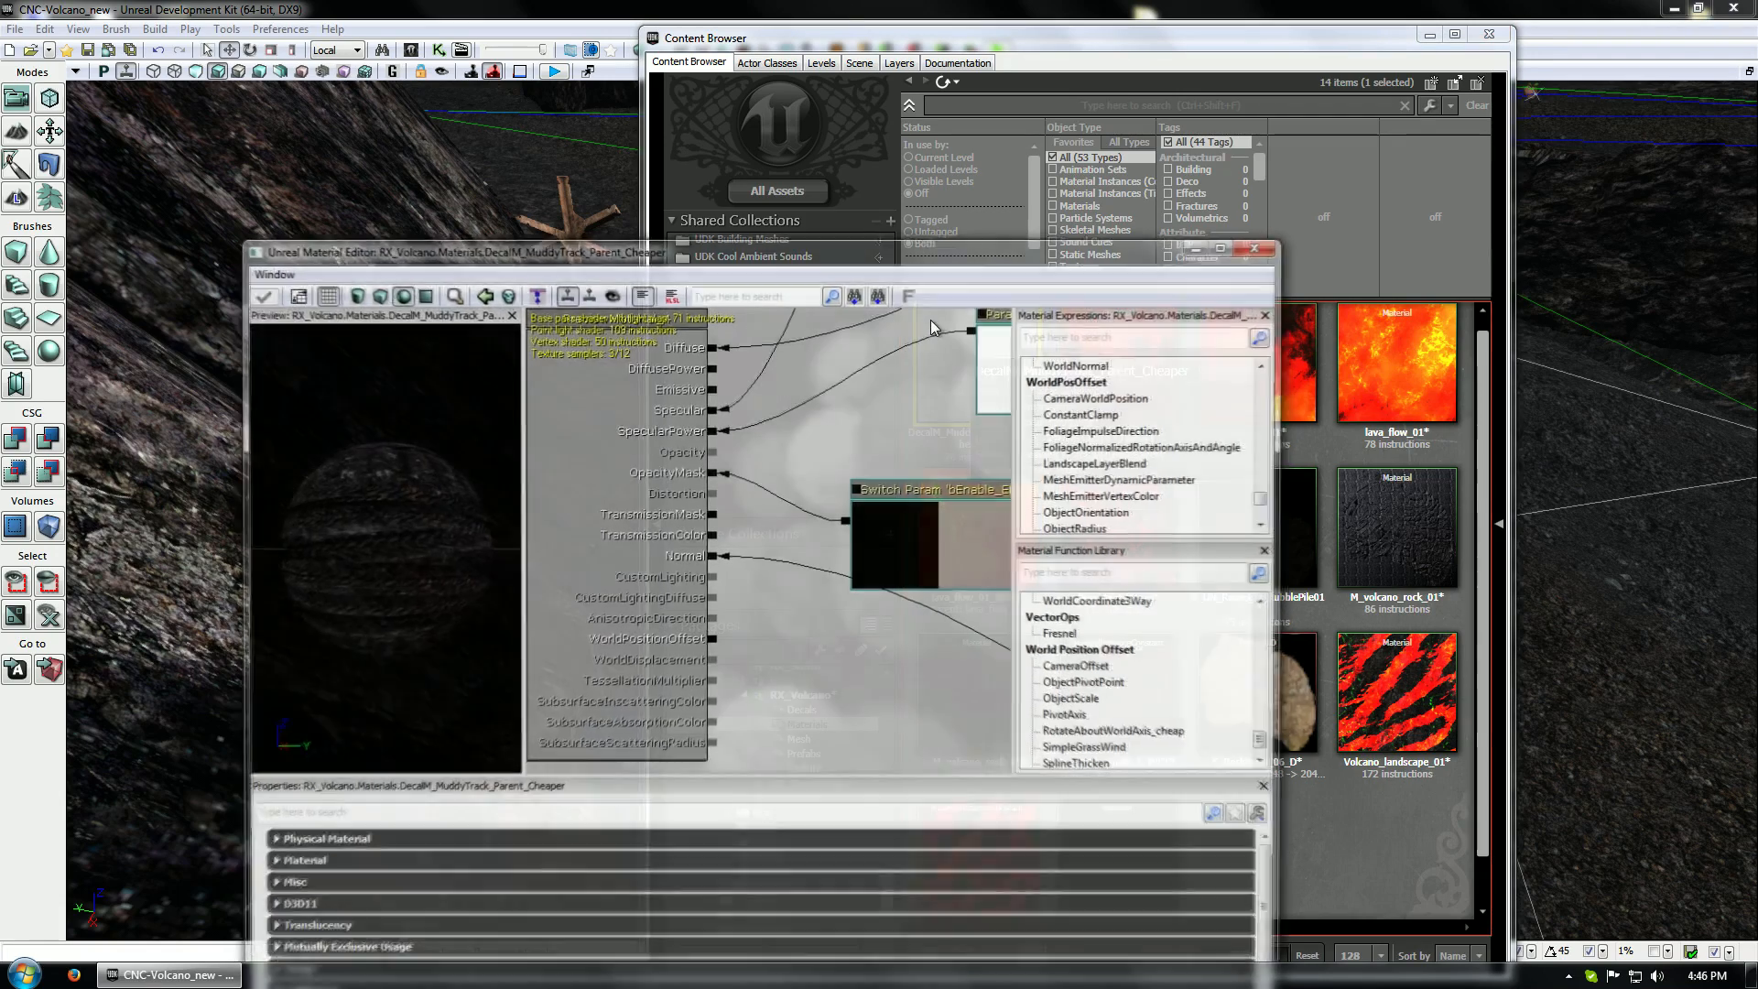
Set both UTiling and VTiling to 2 on the TexCoord node feeding the diffuse texture's UVs
drag(933, 440, 687, 601)
drag(952, 512, 698, 639)
drag(943, 476, 551, 698)
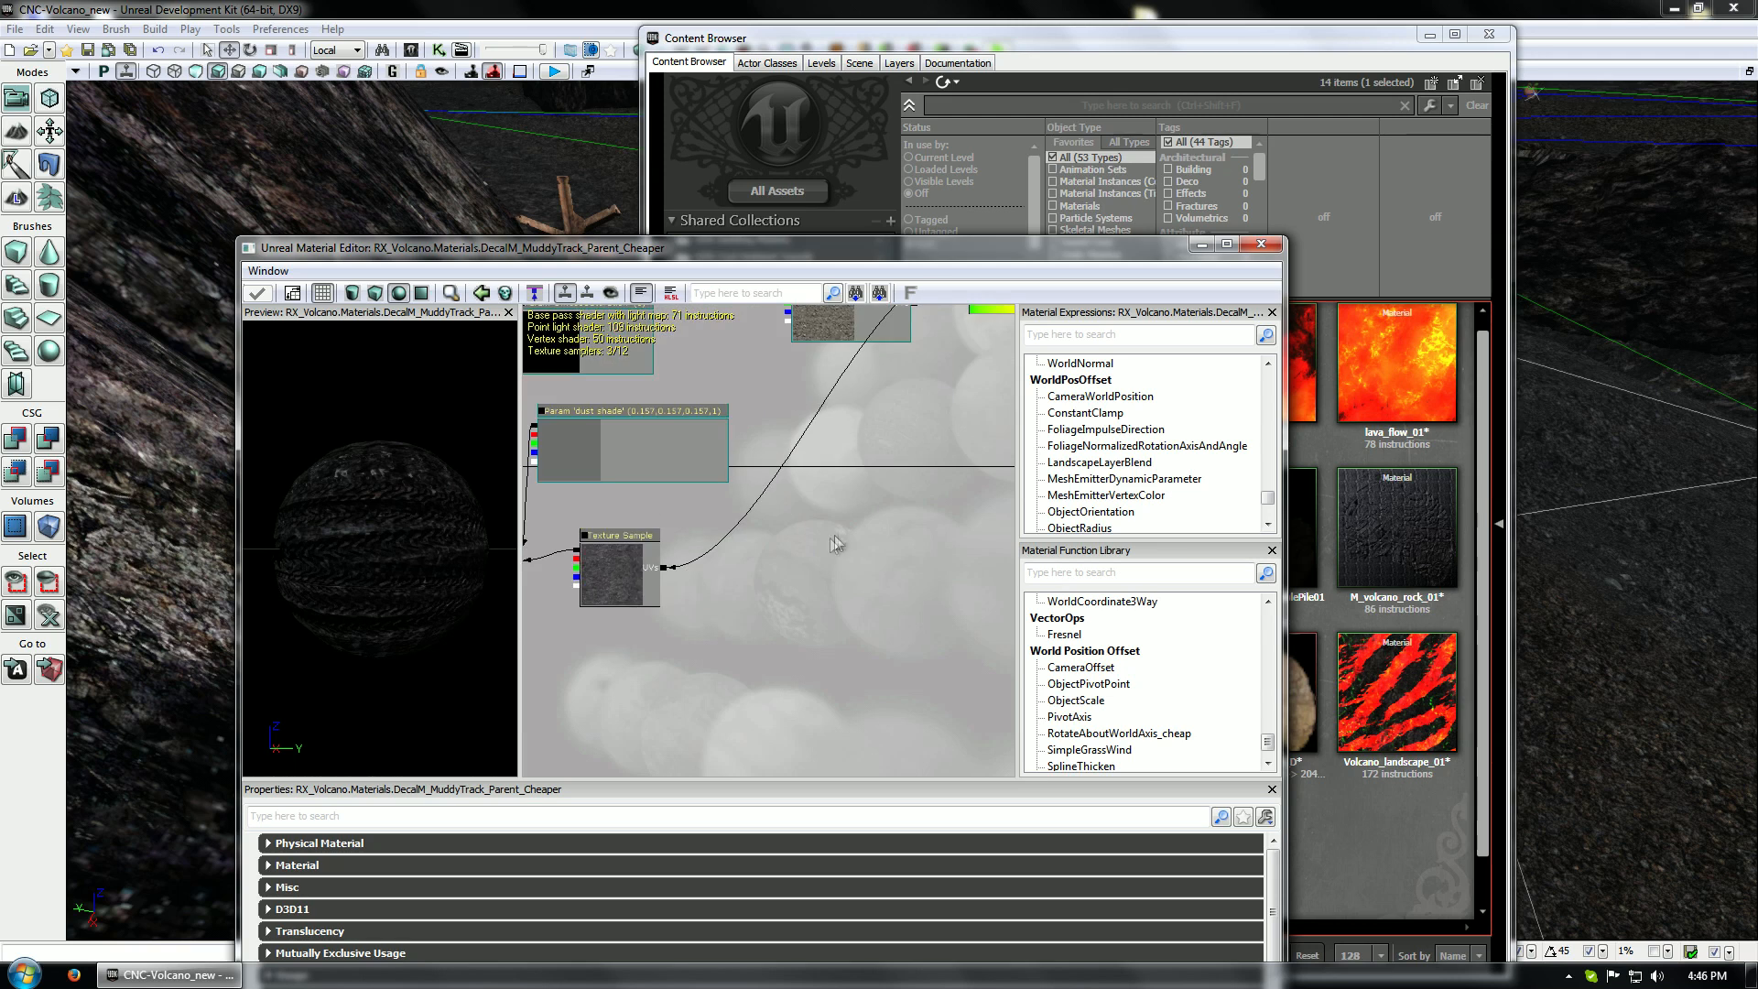
drag(831, 538, 542, 776)
click(801, 523)
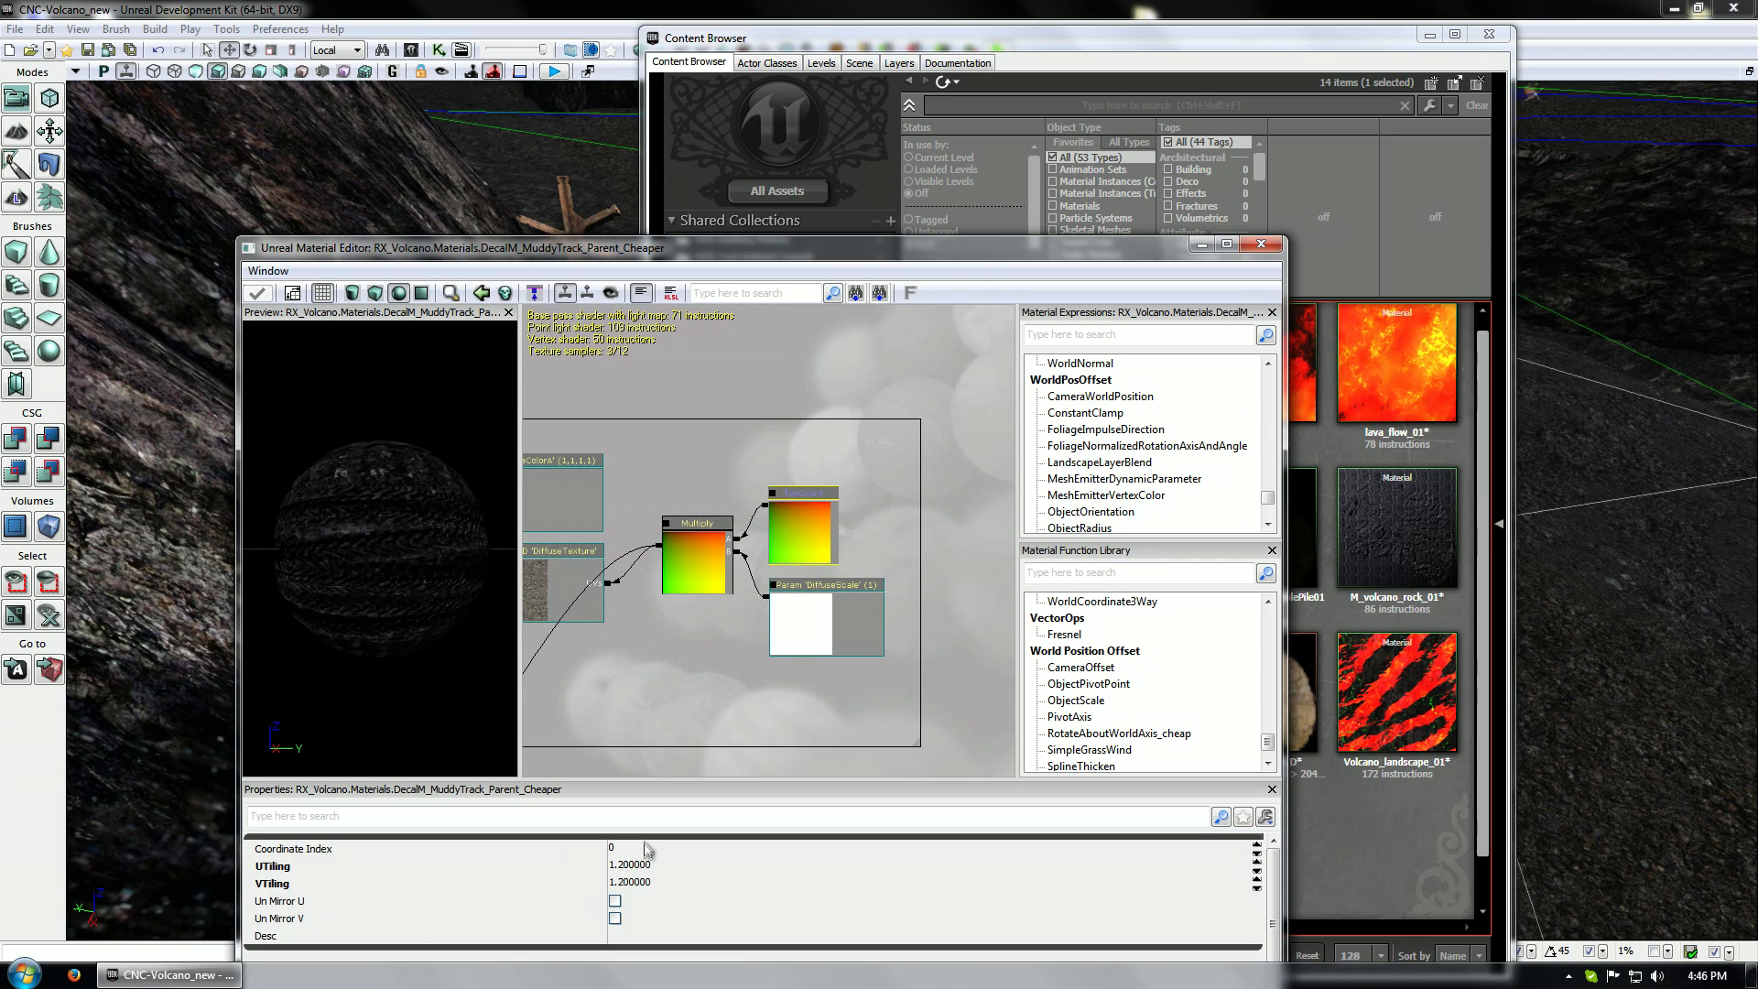
click(655, 868)
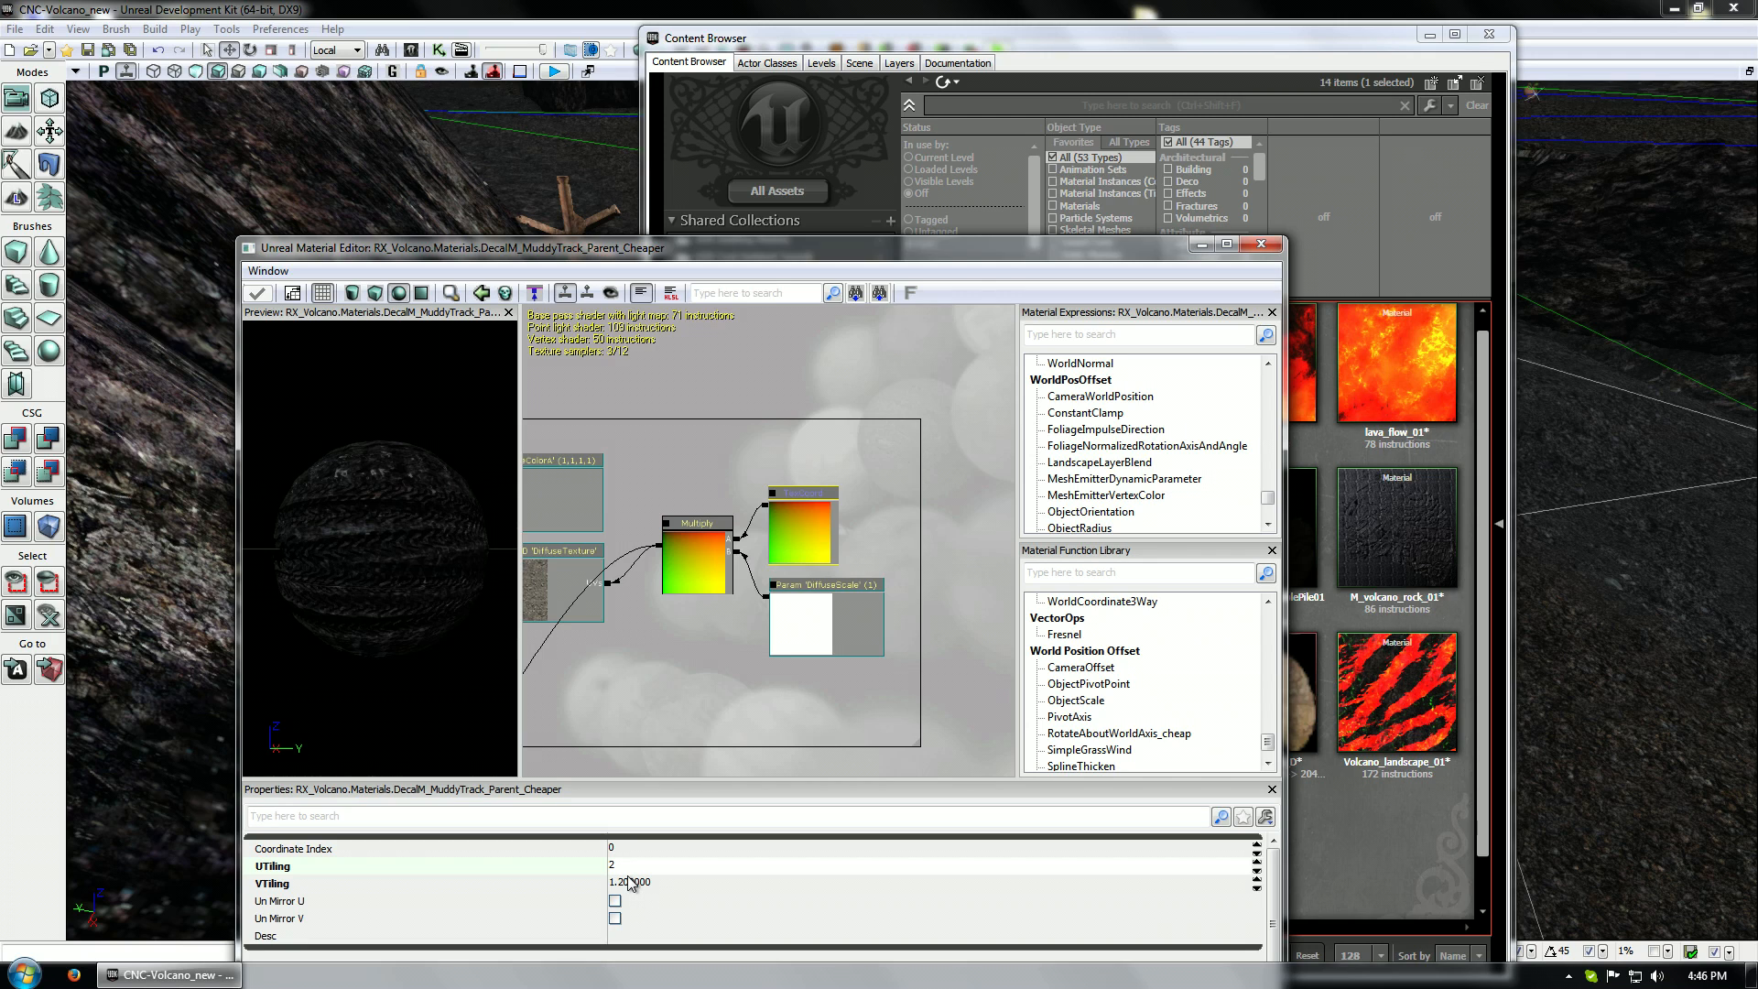
click(635, 884)
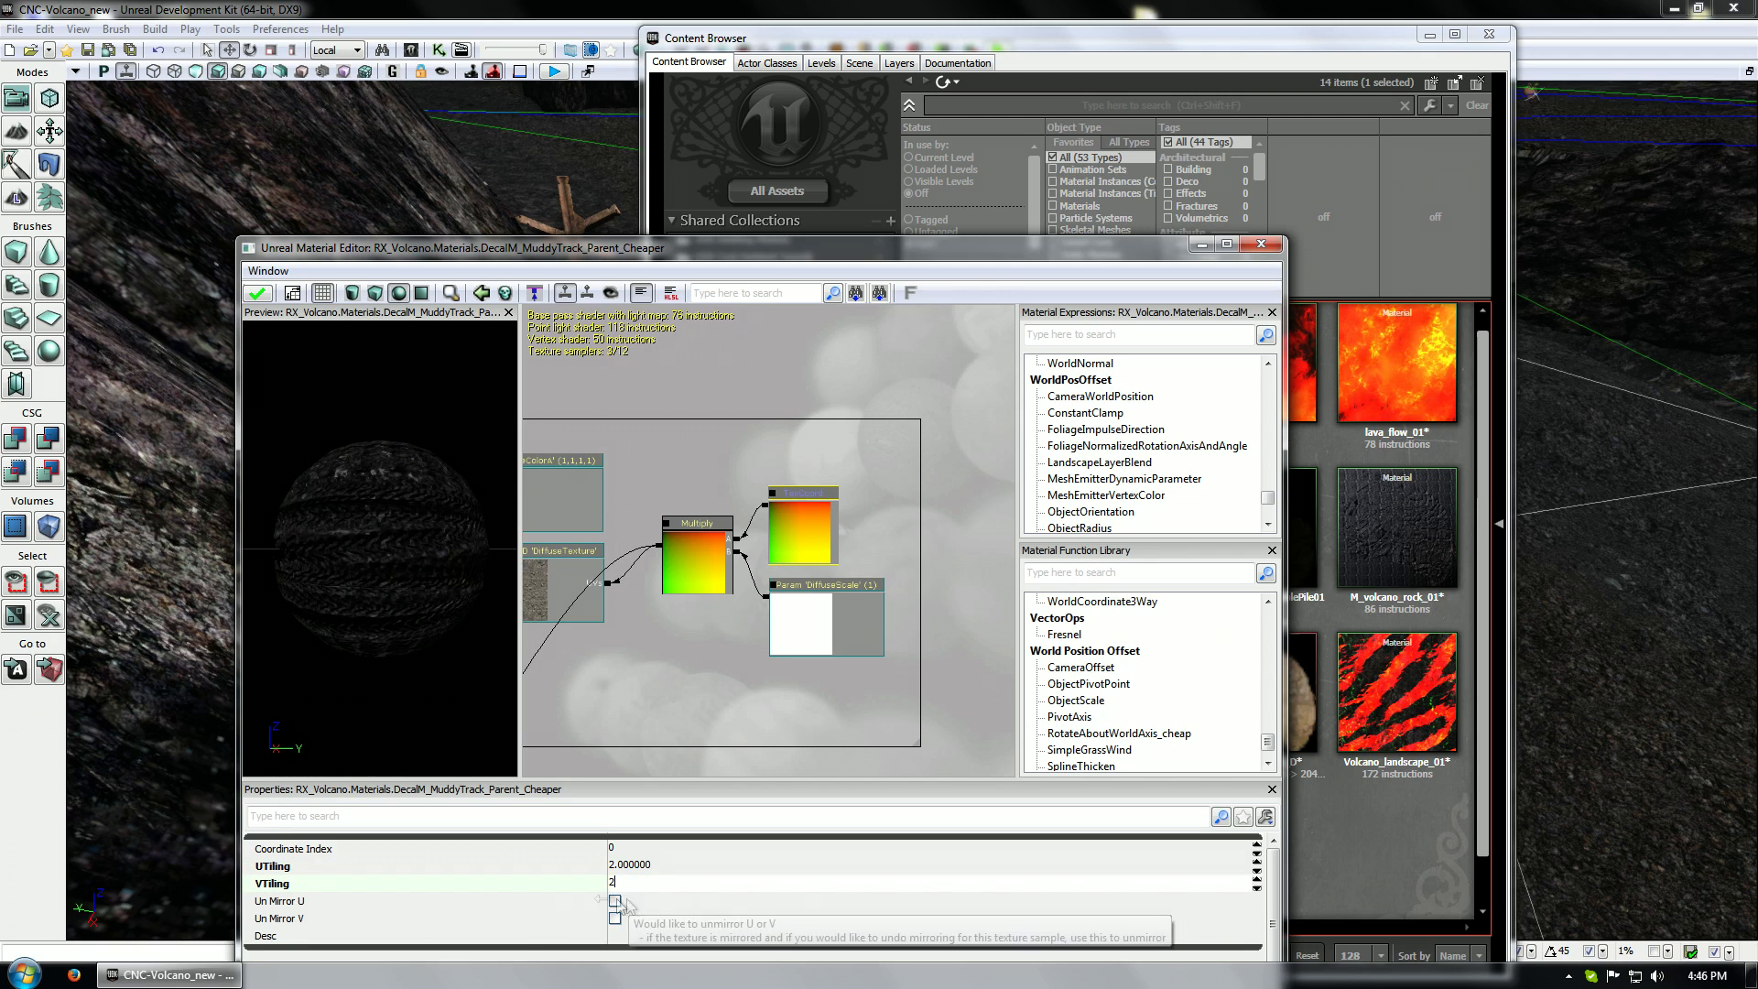
click(288, 904)
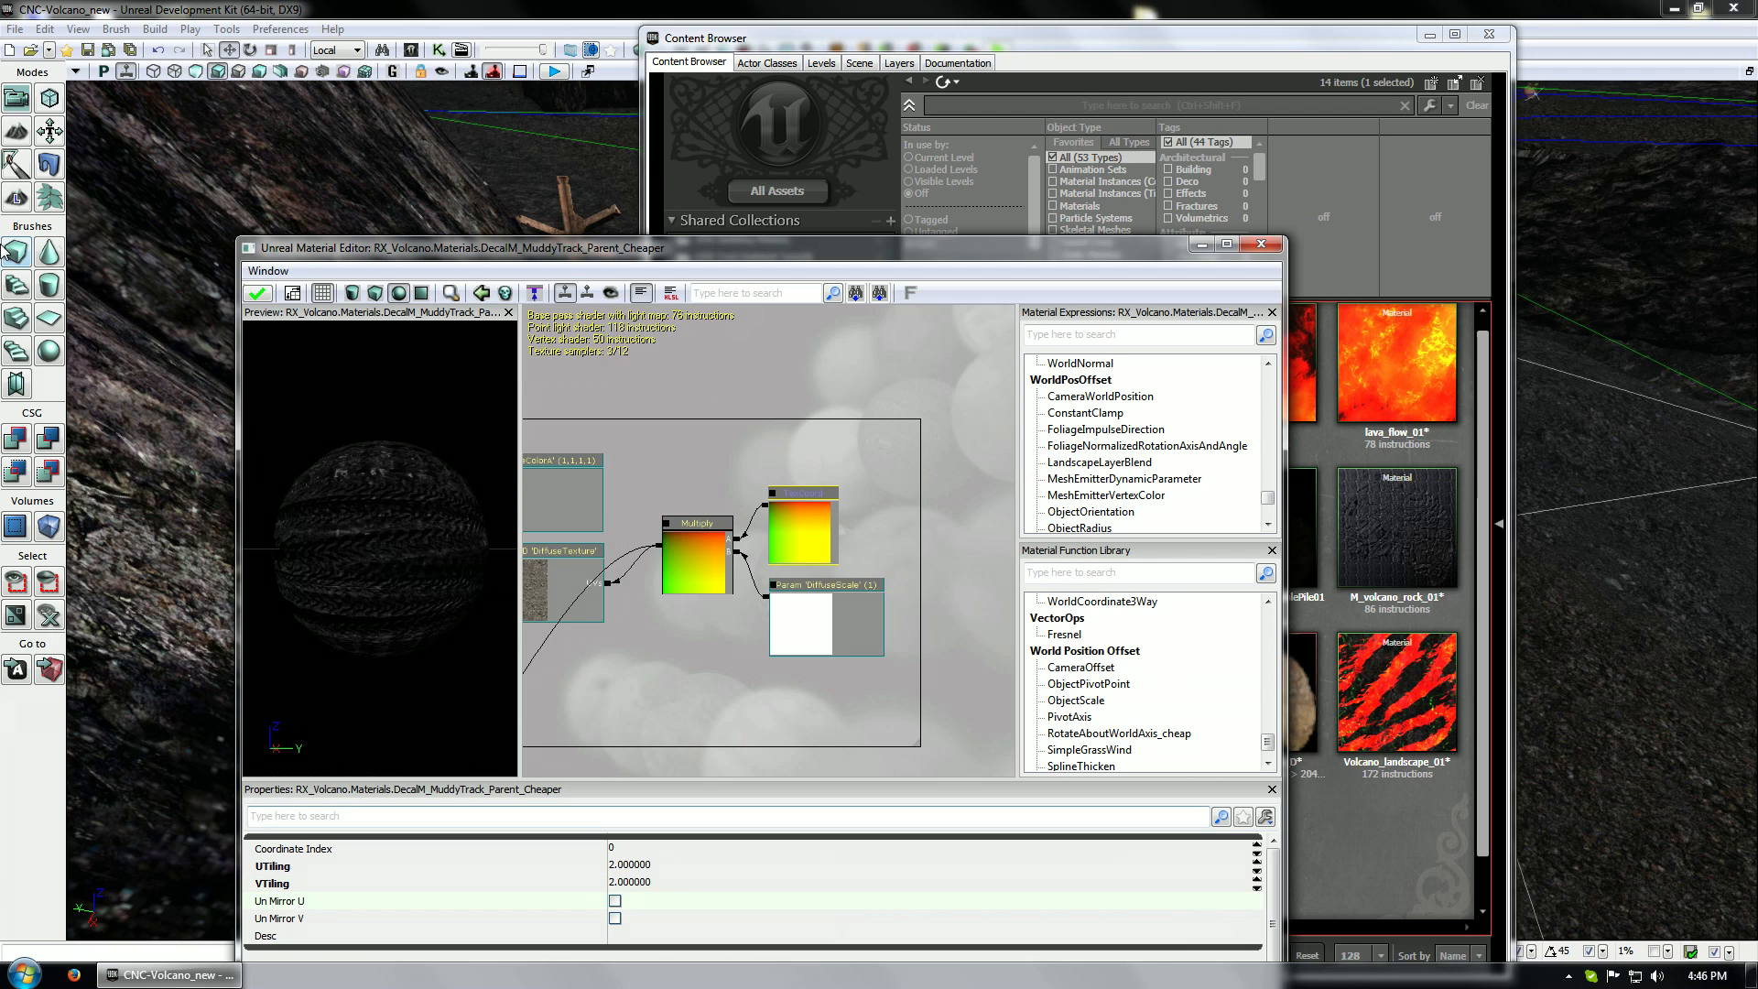
Examine the track material in the preview and the alpha mask nodes between ground and water
drag(403, 583, 450, 535)
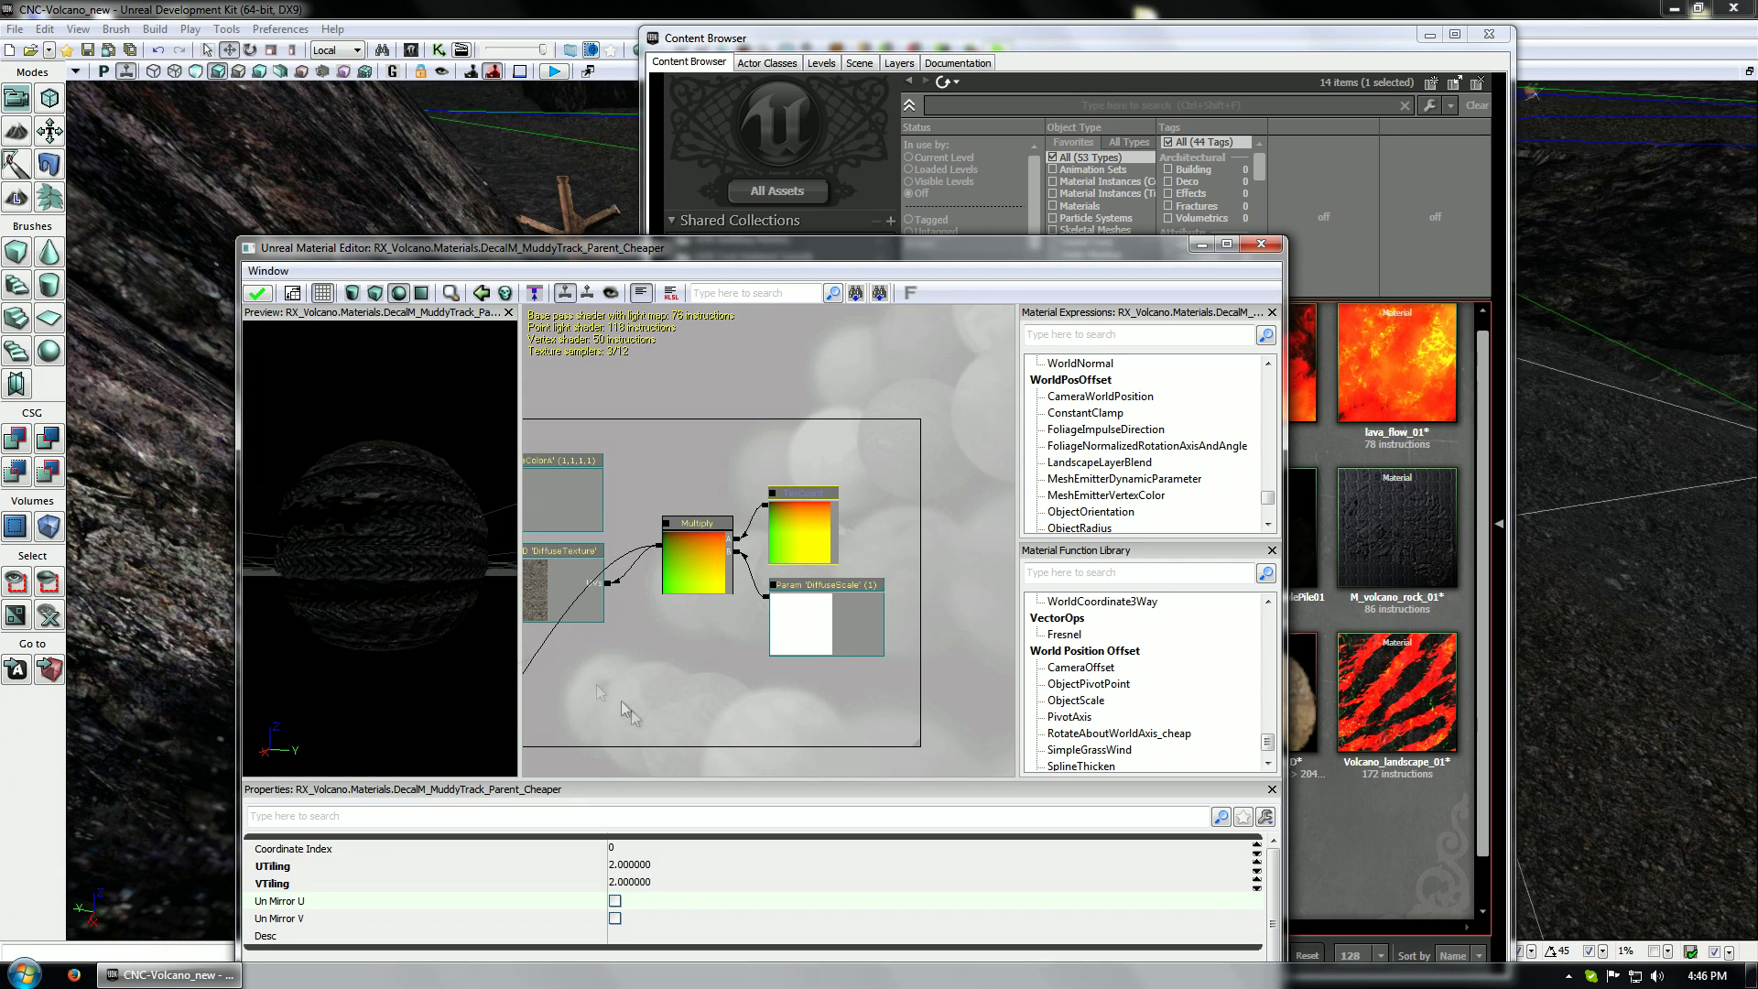
drag(704, 626, 861, 535)
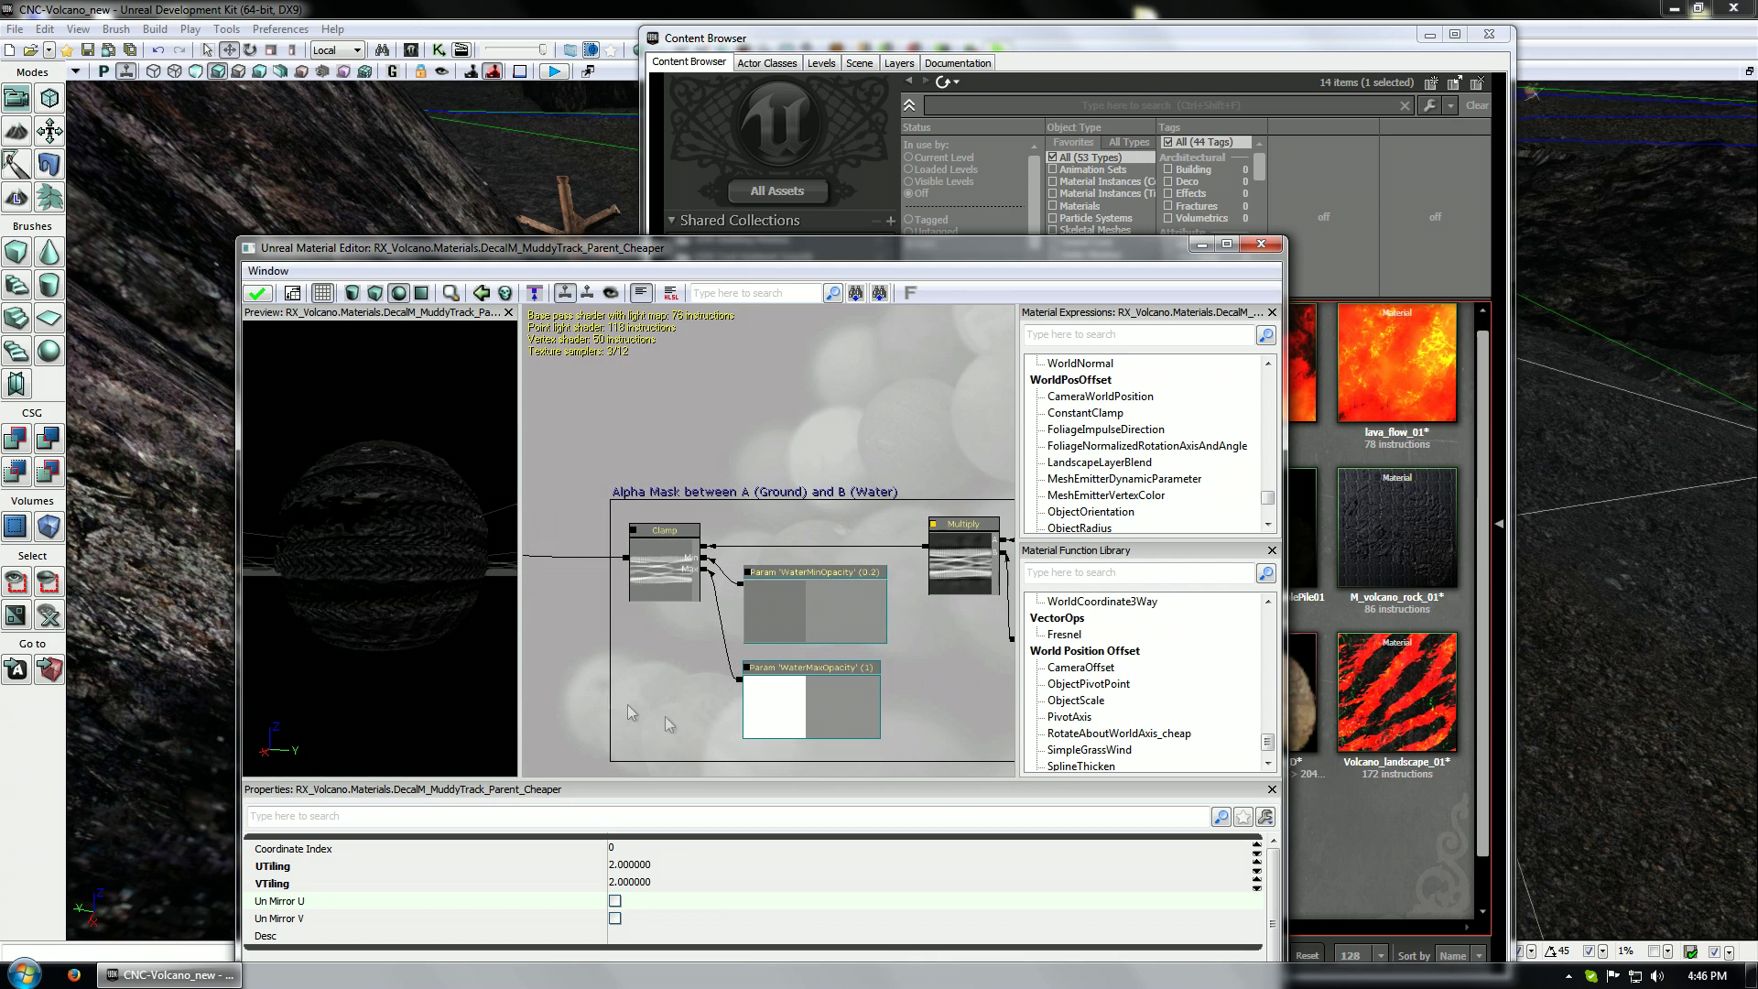
drag(673, 672, 1464, 639)
drag(568, 631, 964, 548)
drag(1424, 483, 1344, 539)
drag(722, 590, 826, 307)
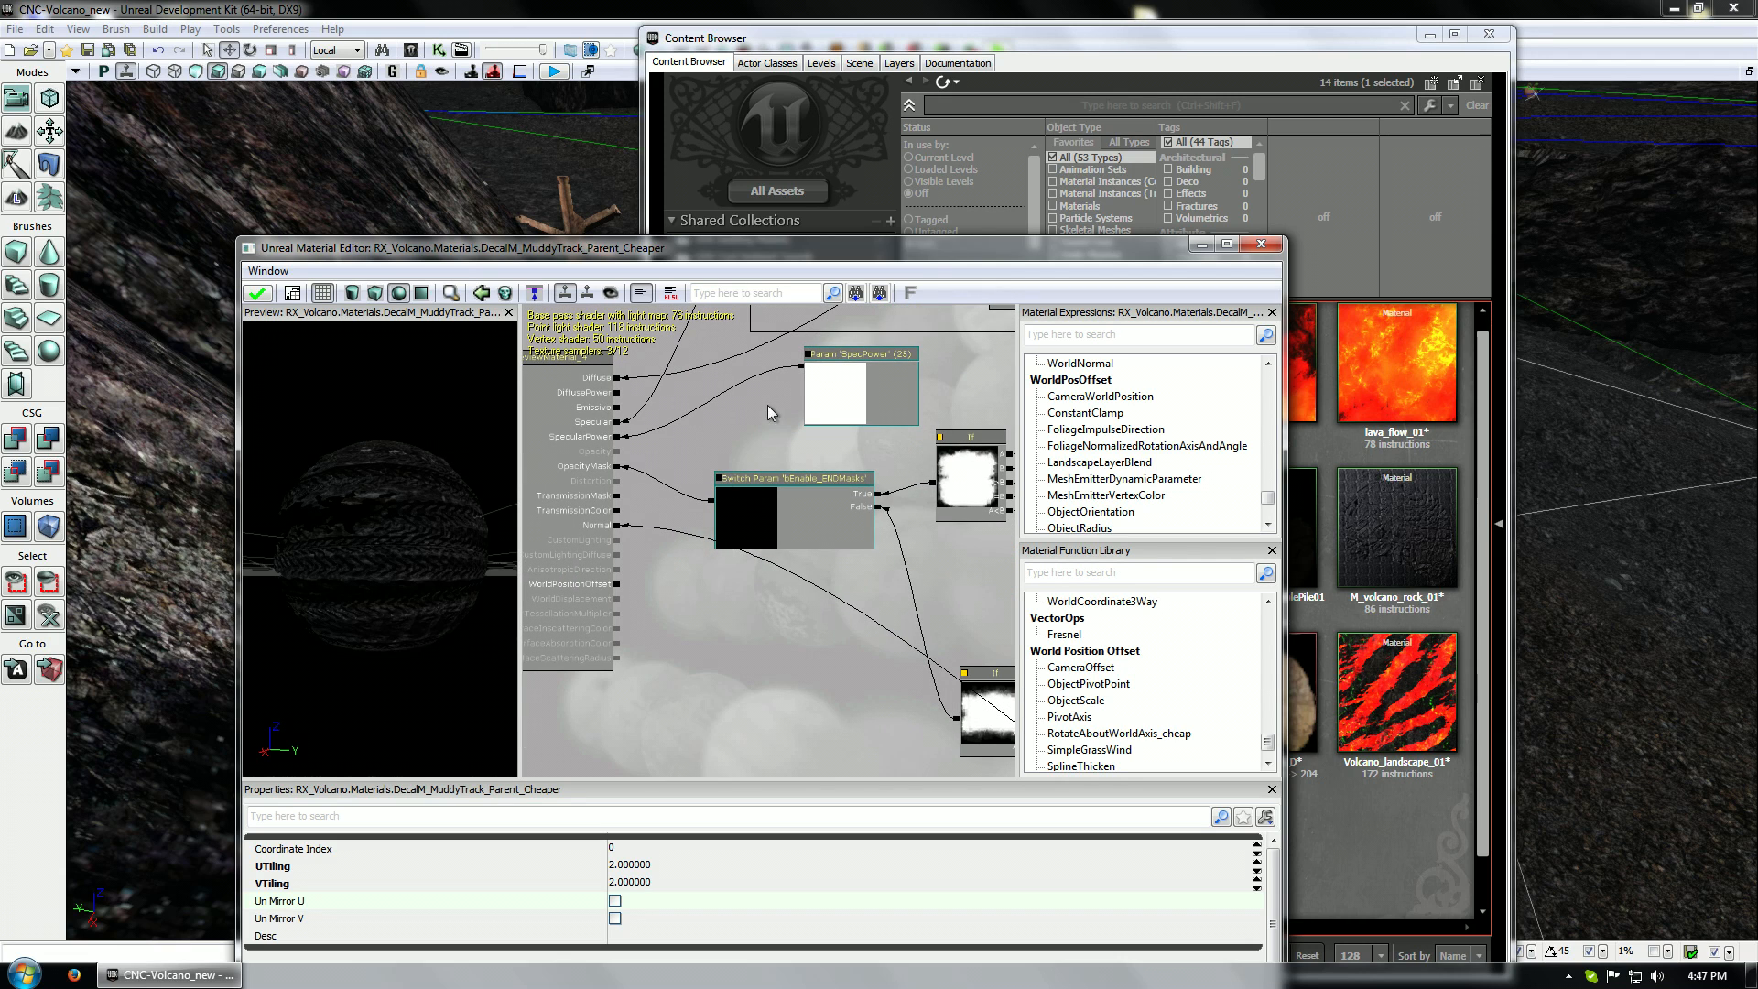
Examine the specular section and the bEnable_ENDMasks switch with its If, mask parameter and texture sample nodes
drag(745, 467, 608, 527)
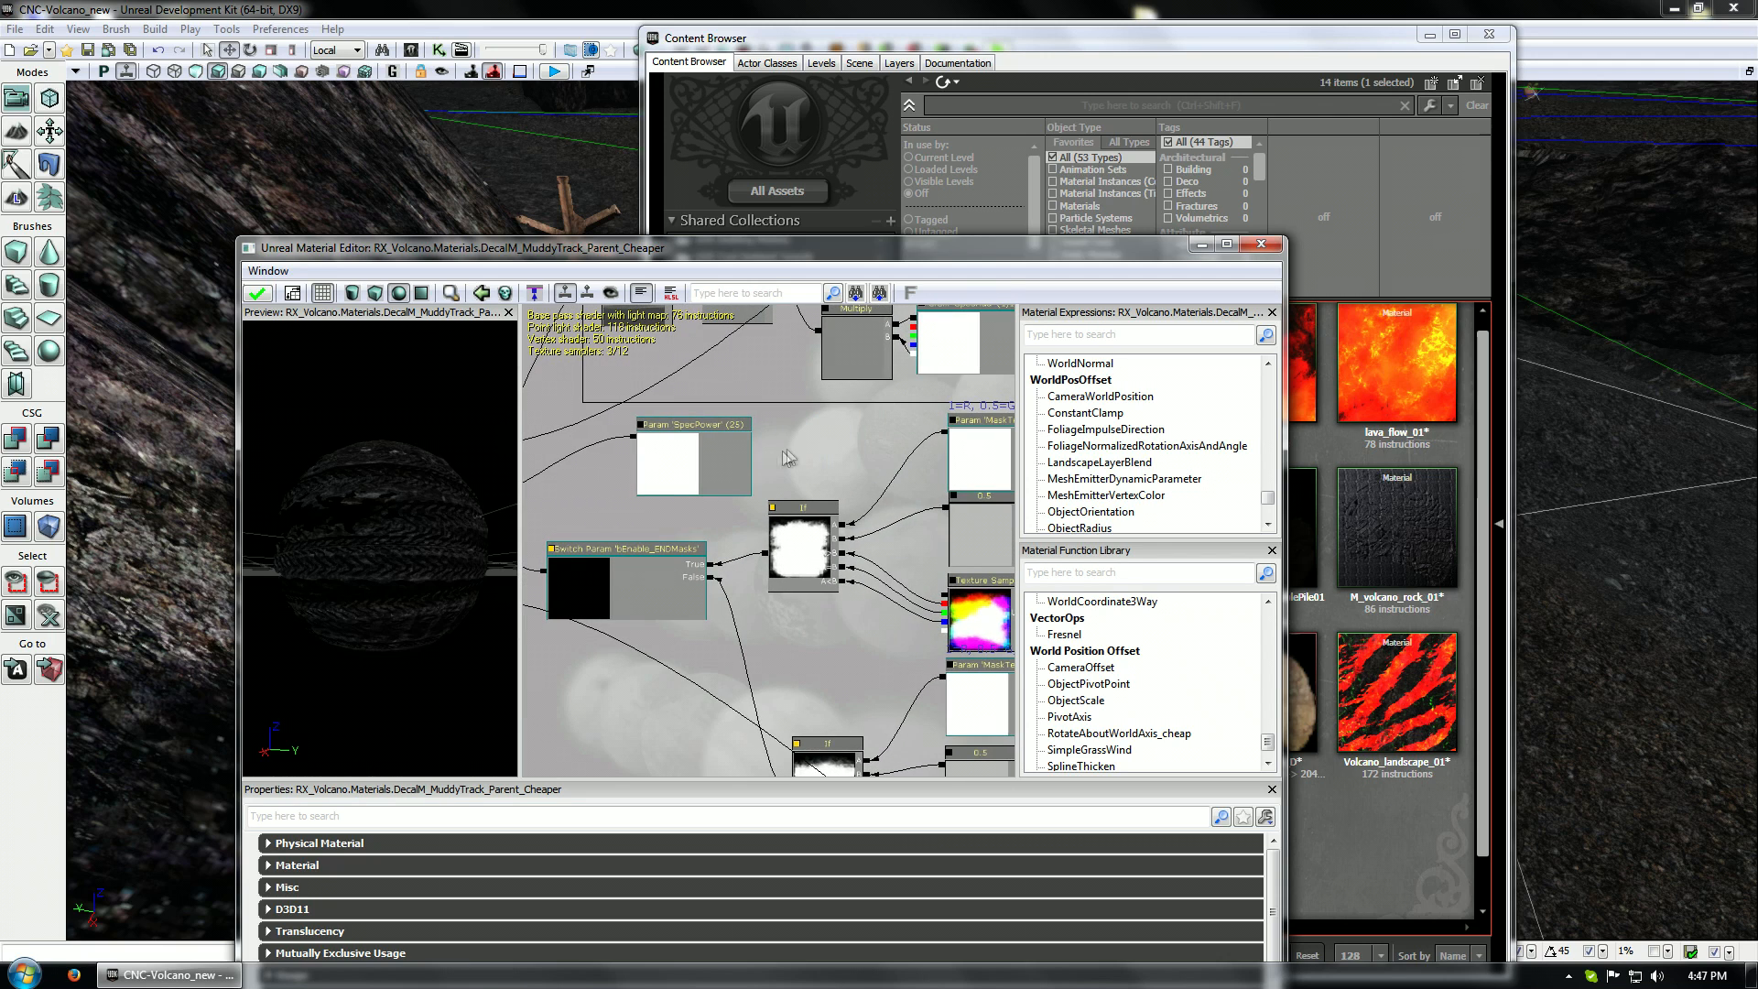
drag(824, 450, 988, 613)
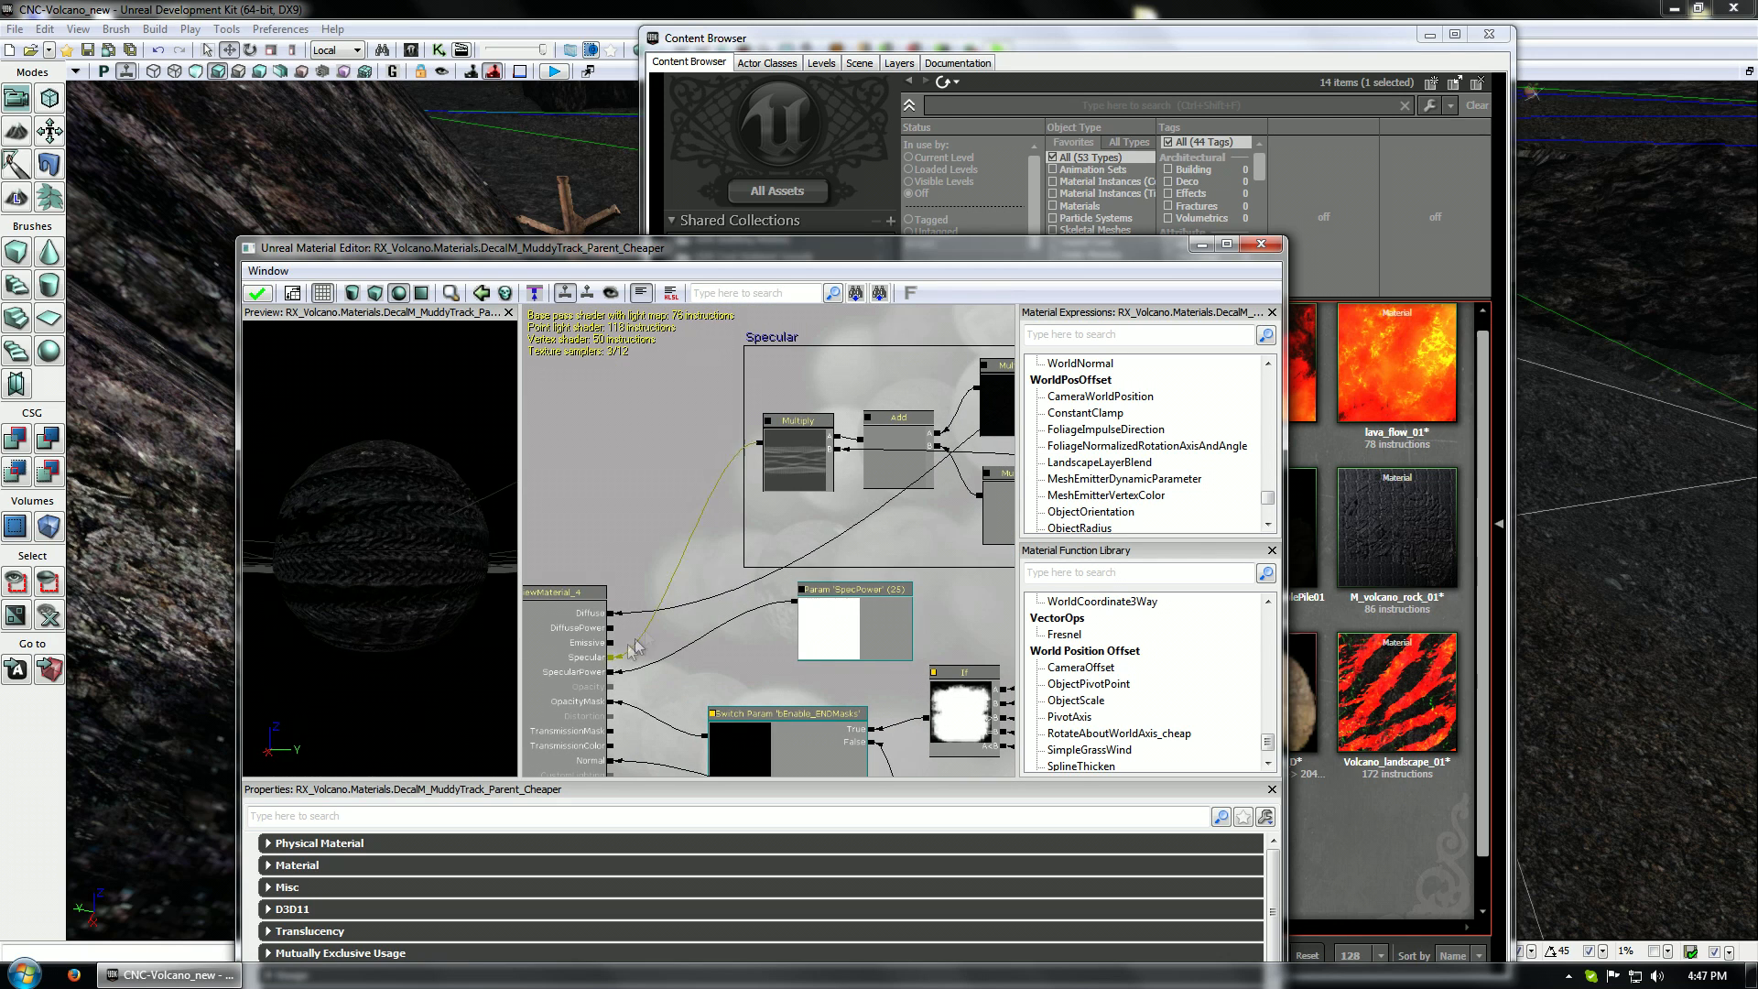
scroll(701, 582, down, 3)
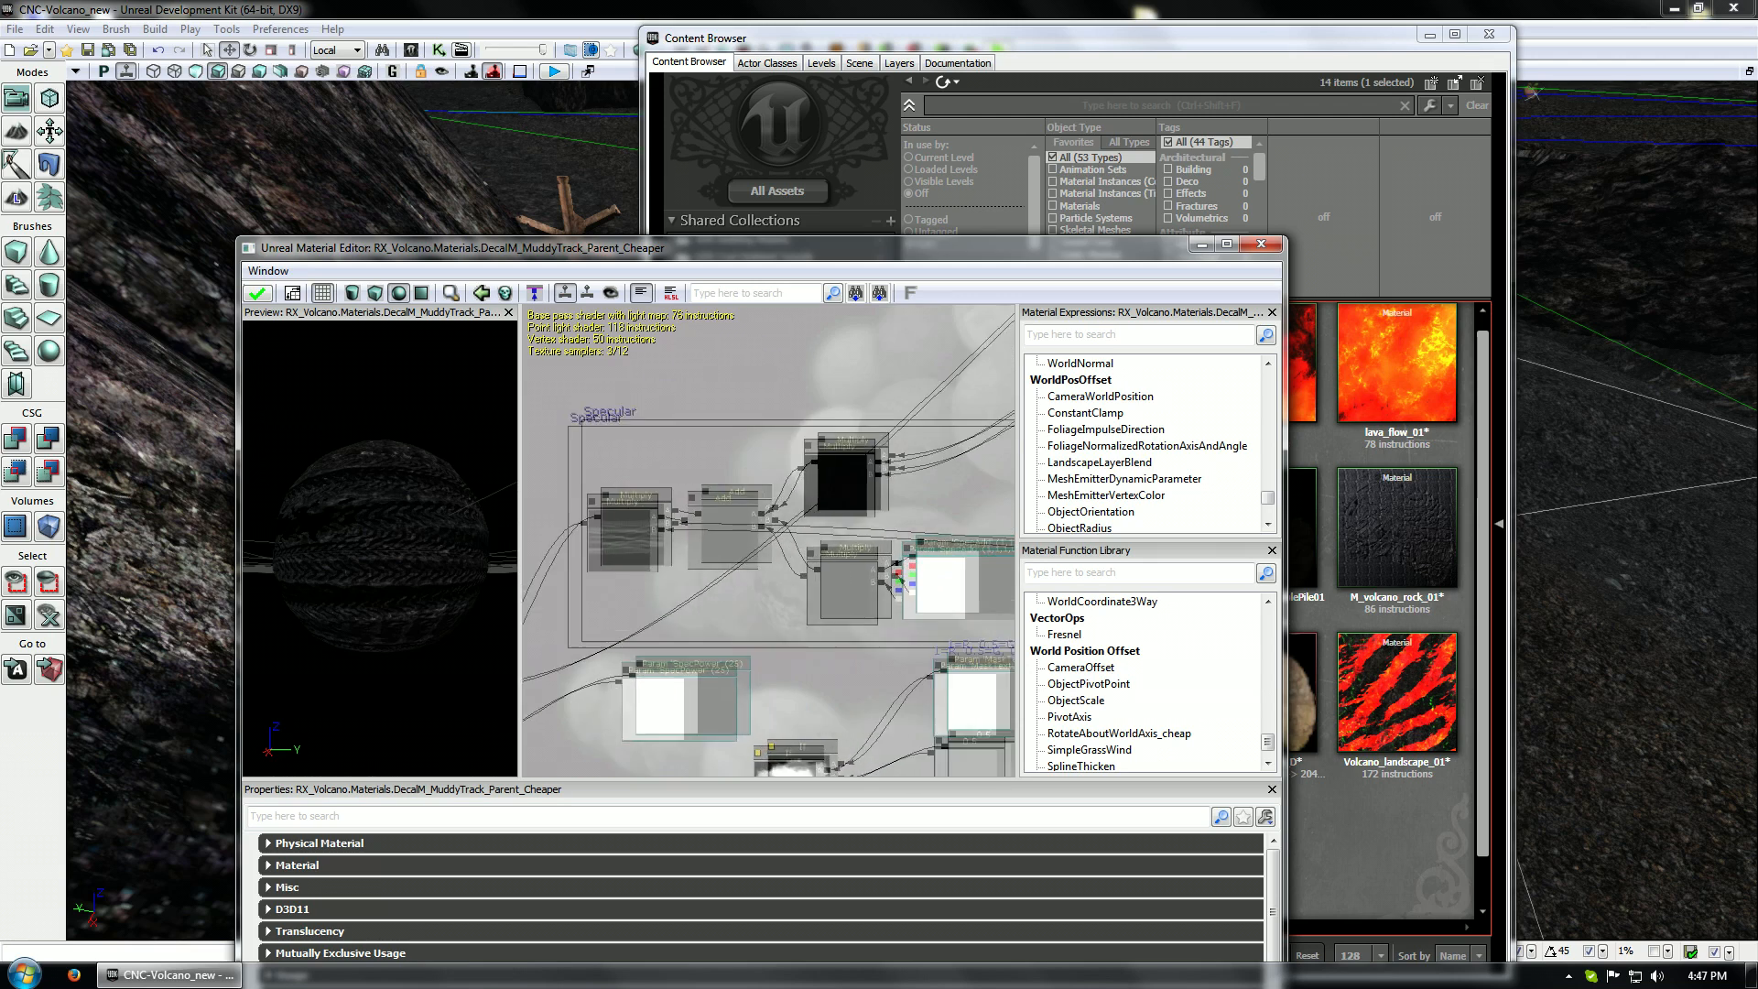
drag(701, 582, 830, 493)
drag(769, 686, 650, 312)
drag(767, 691, 699, 761)
drag(752, 534, 788, 617)
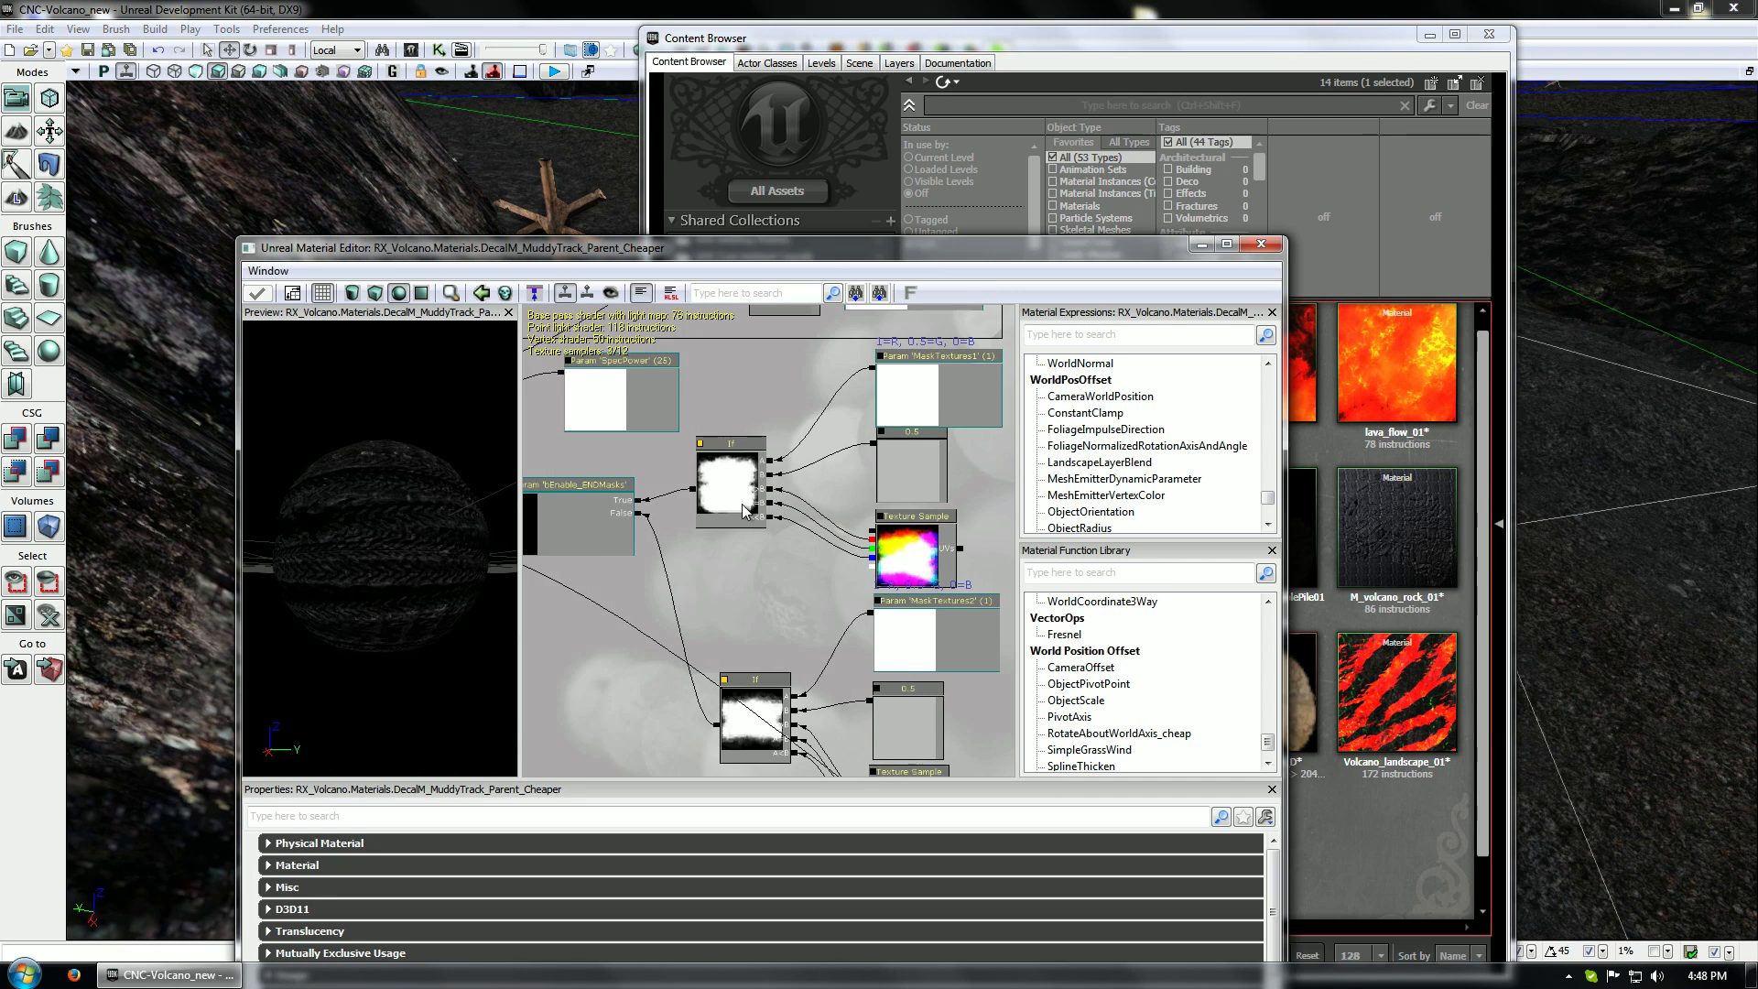
scroll(757, 504, up, 2)
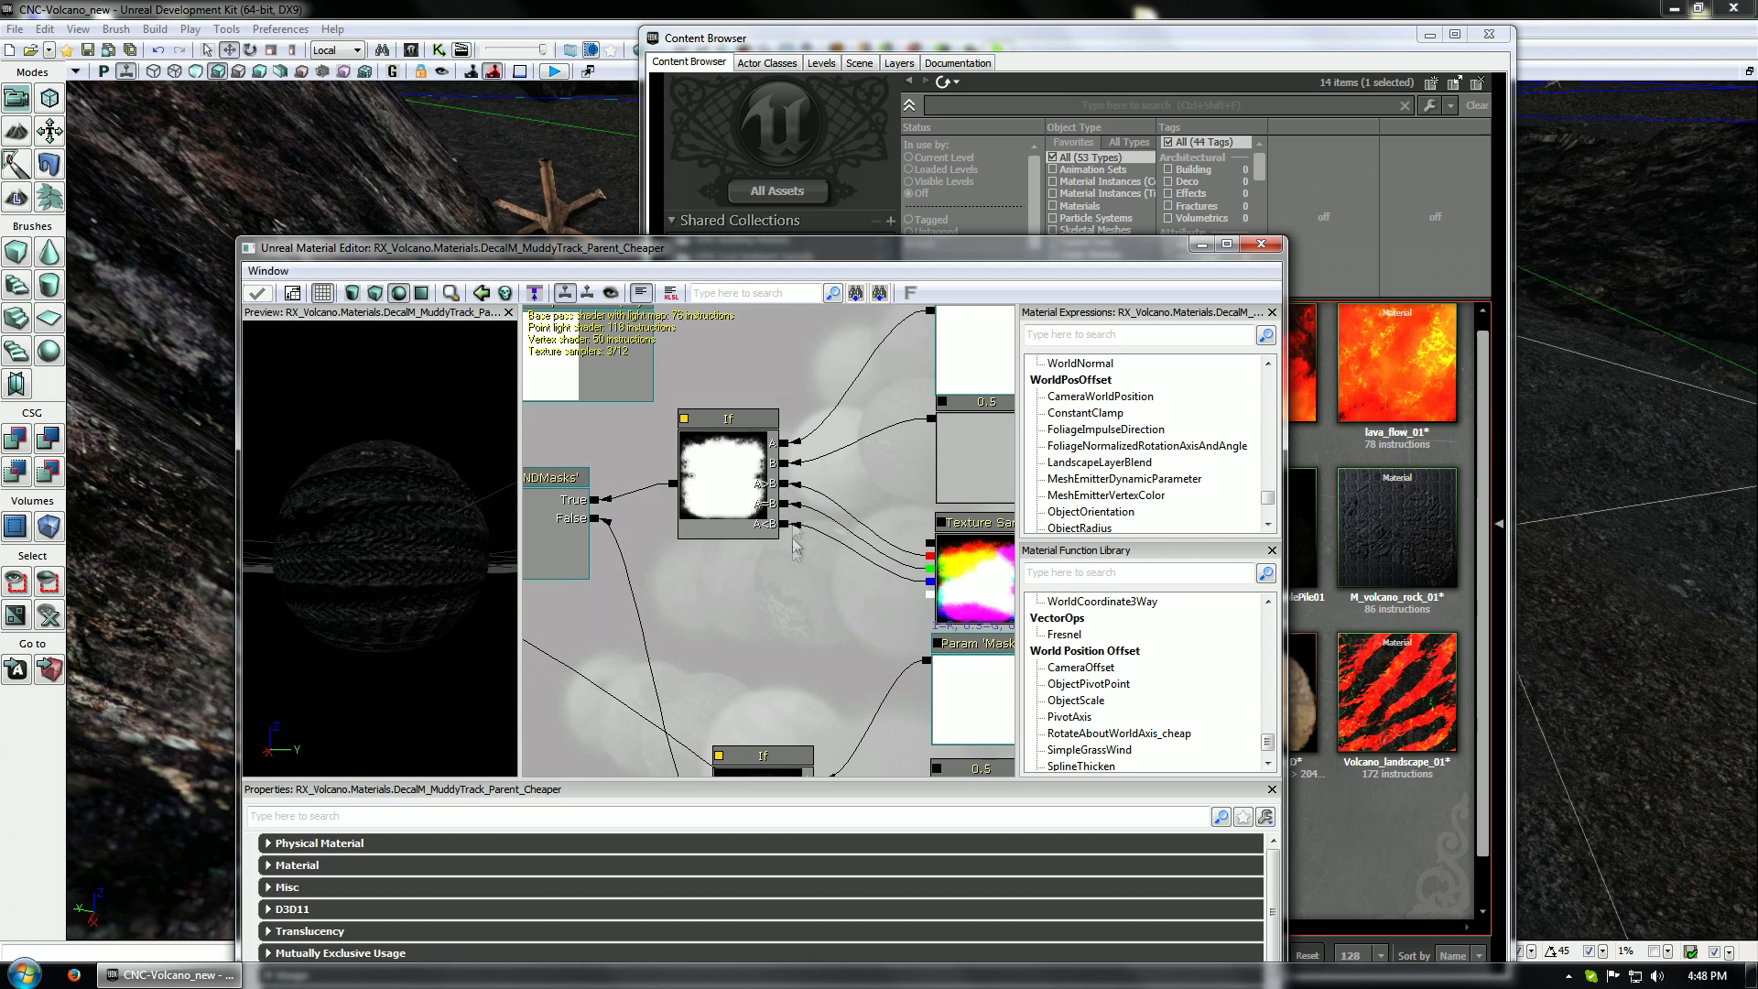
drag(916, 483, 790, 561)
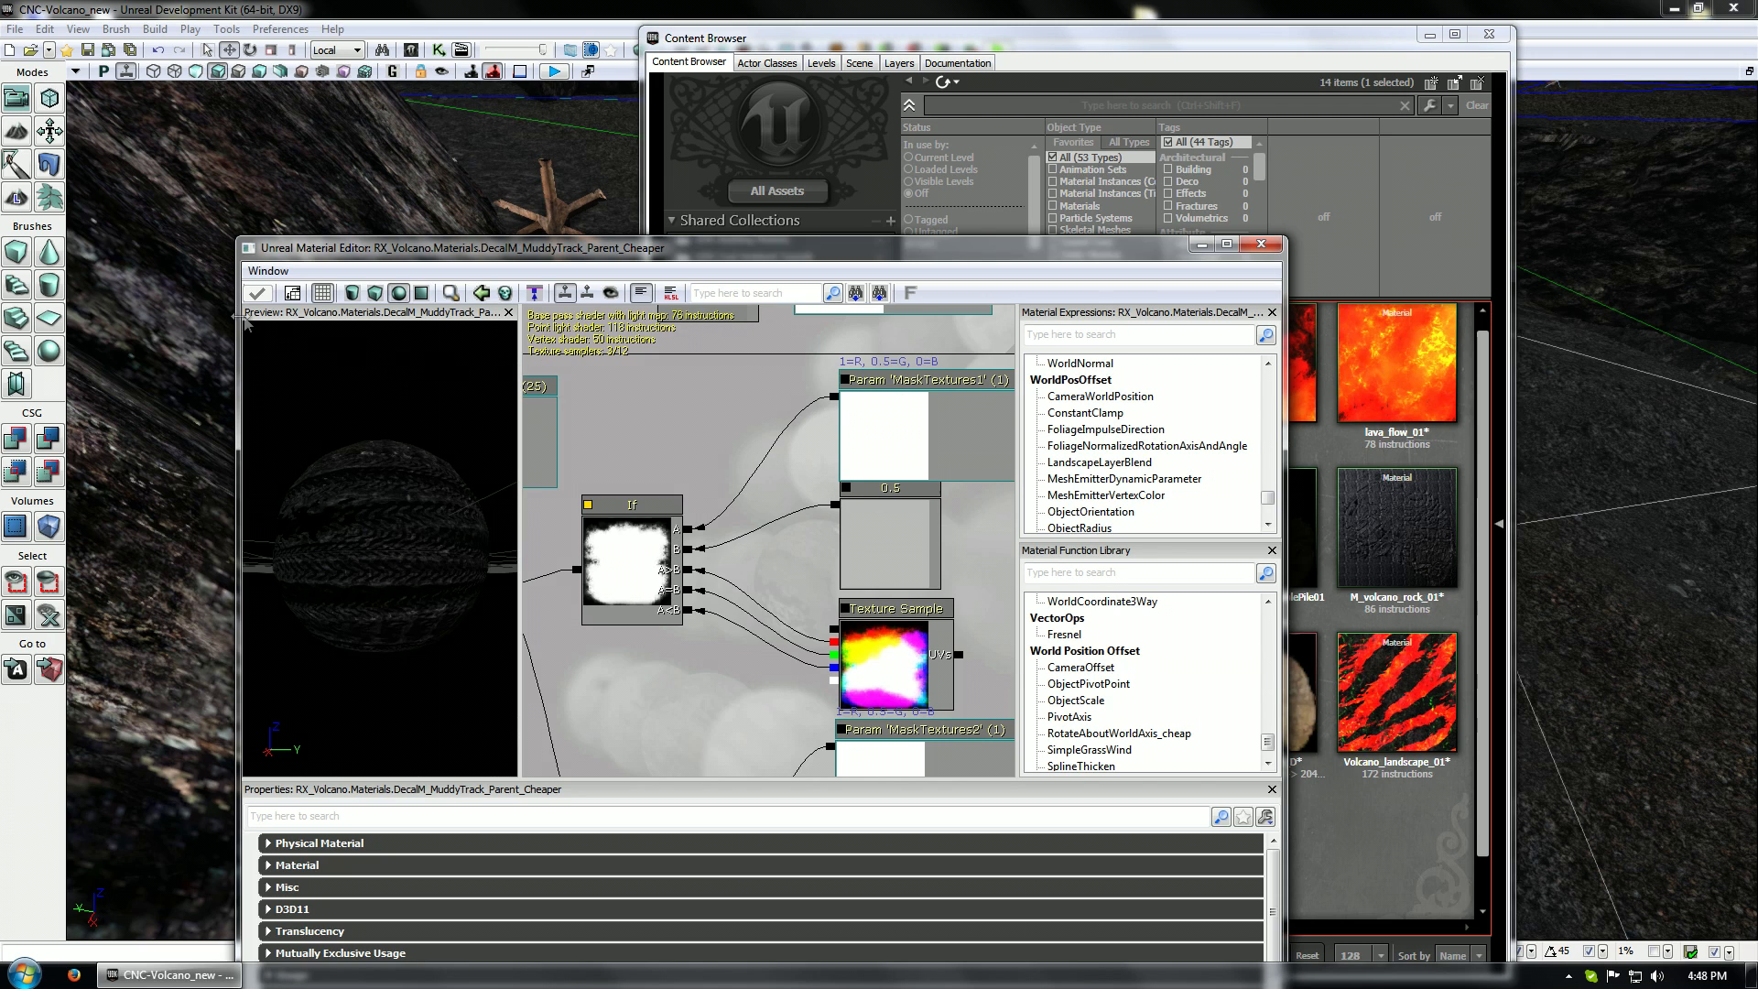
drag(663, 687, 726, 588)
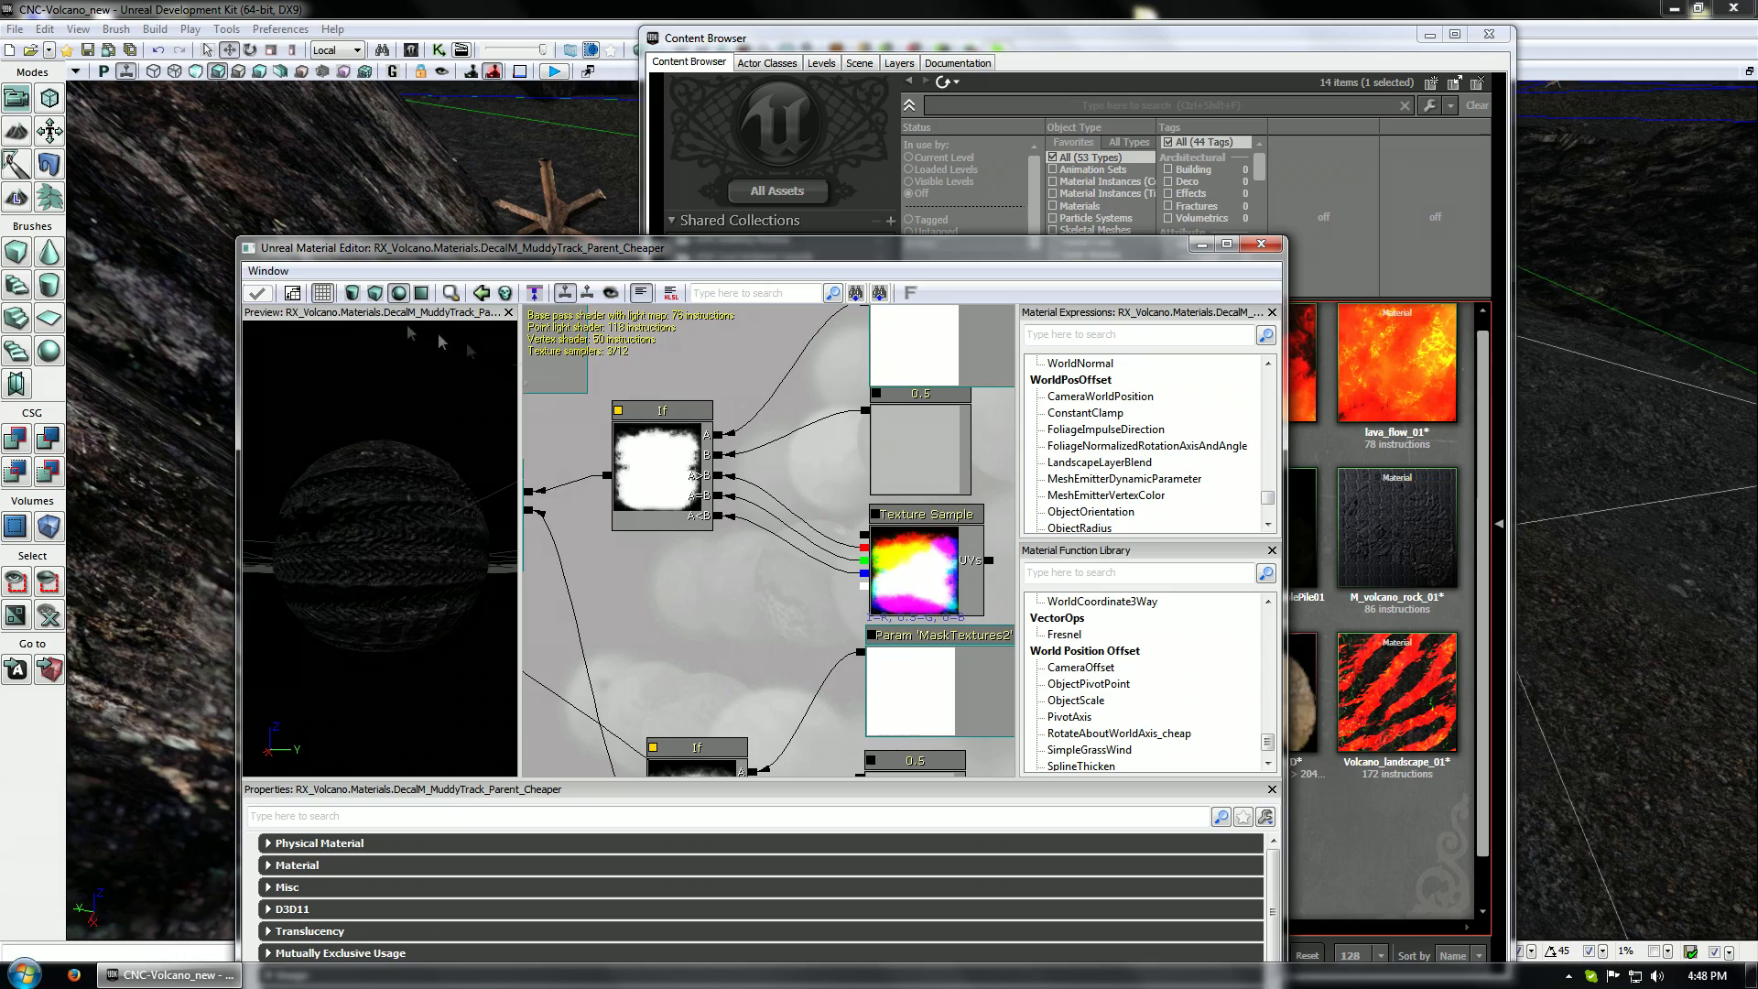
Close the material editor and the Content Browser to return to the level view
click(1261, 244)
drag(573, 528, 590, 485)
right_drag(591, 485, 568, 540)
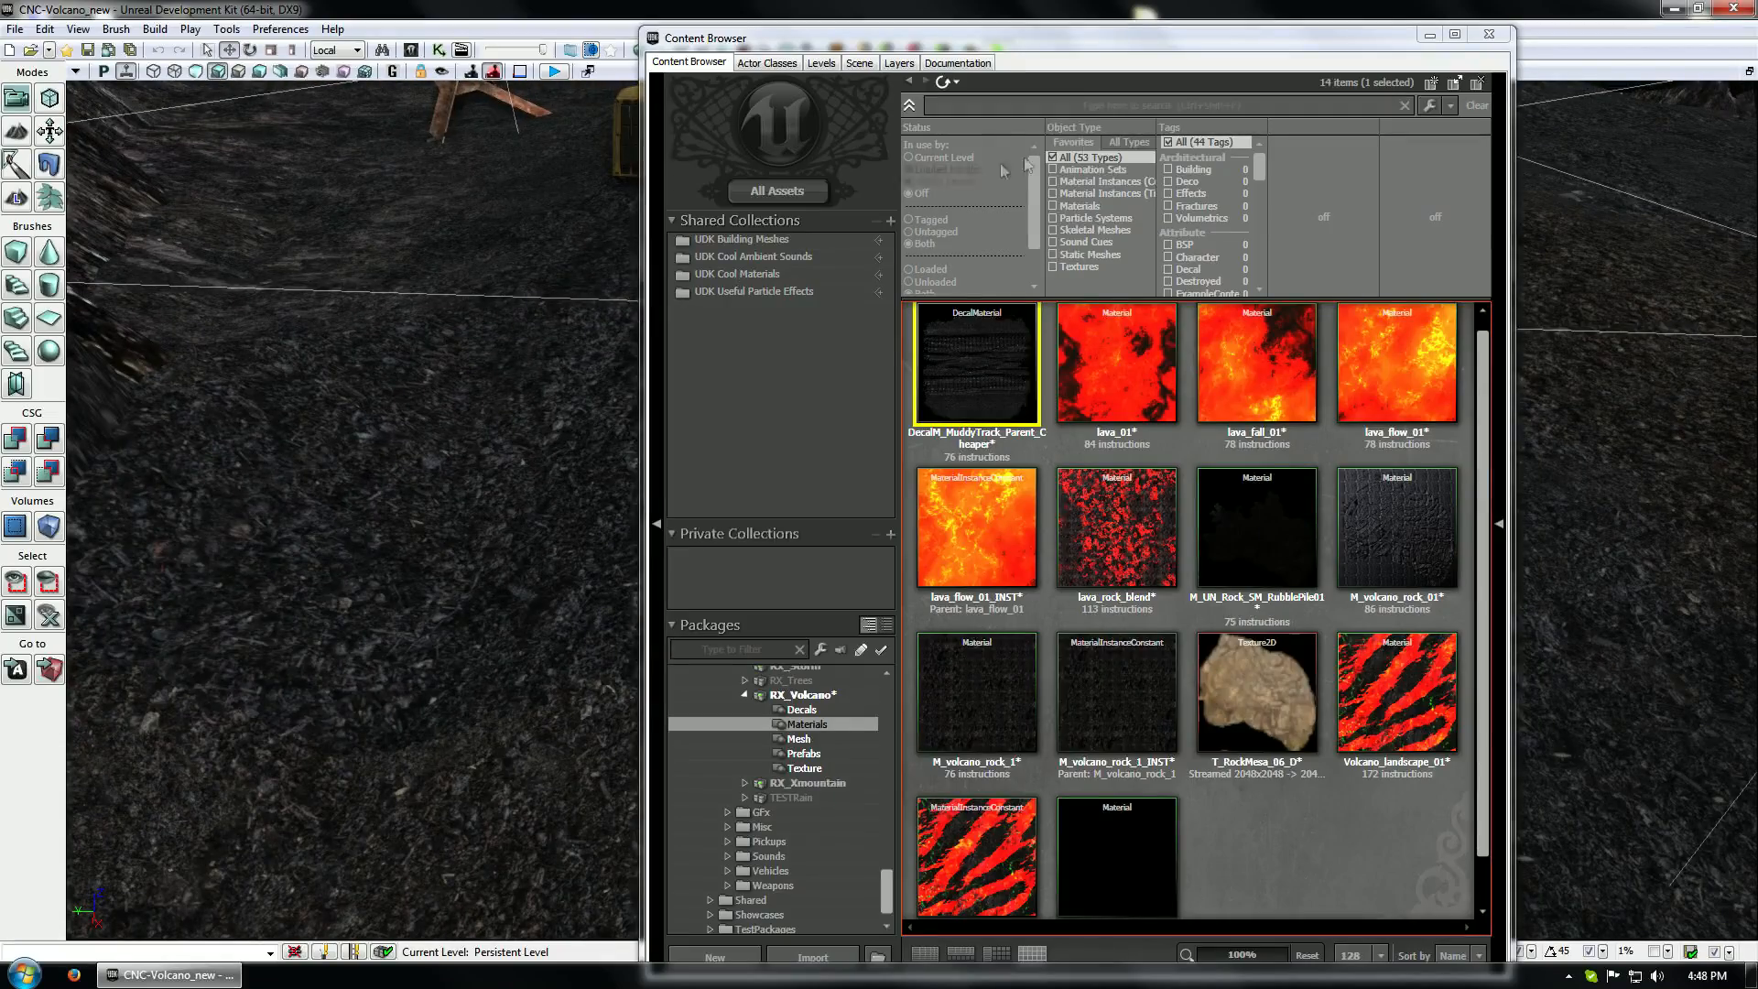
click(1487, 36)
Inspect the track decal on the ground in front of the tank up close
right_drag(1080, 439, 1034, 421)
mouse_move(868, 651)
right_down()
mouse_move(883, 654)
mouse_move(868, 650)
right_up()
click(884, 649)
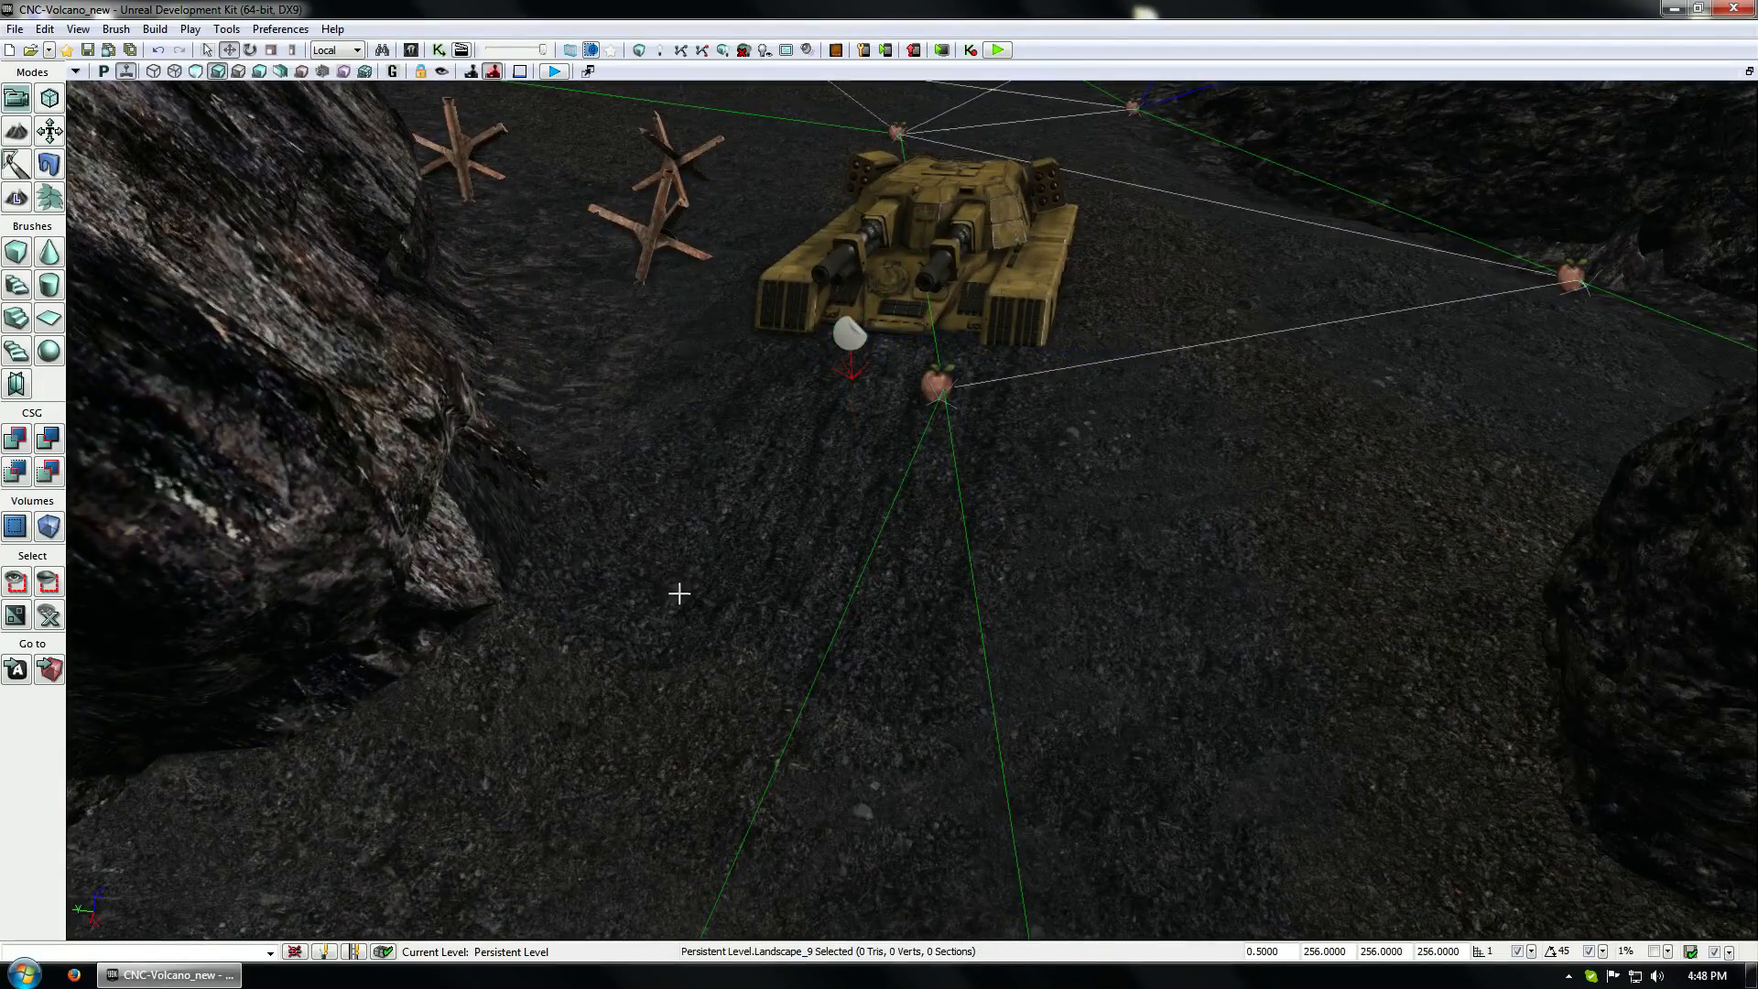
mouse_move(678, 594)
right_down()
mouse_move(694, 636)
mouse_move(678, 594)
right_up()
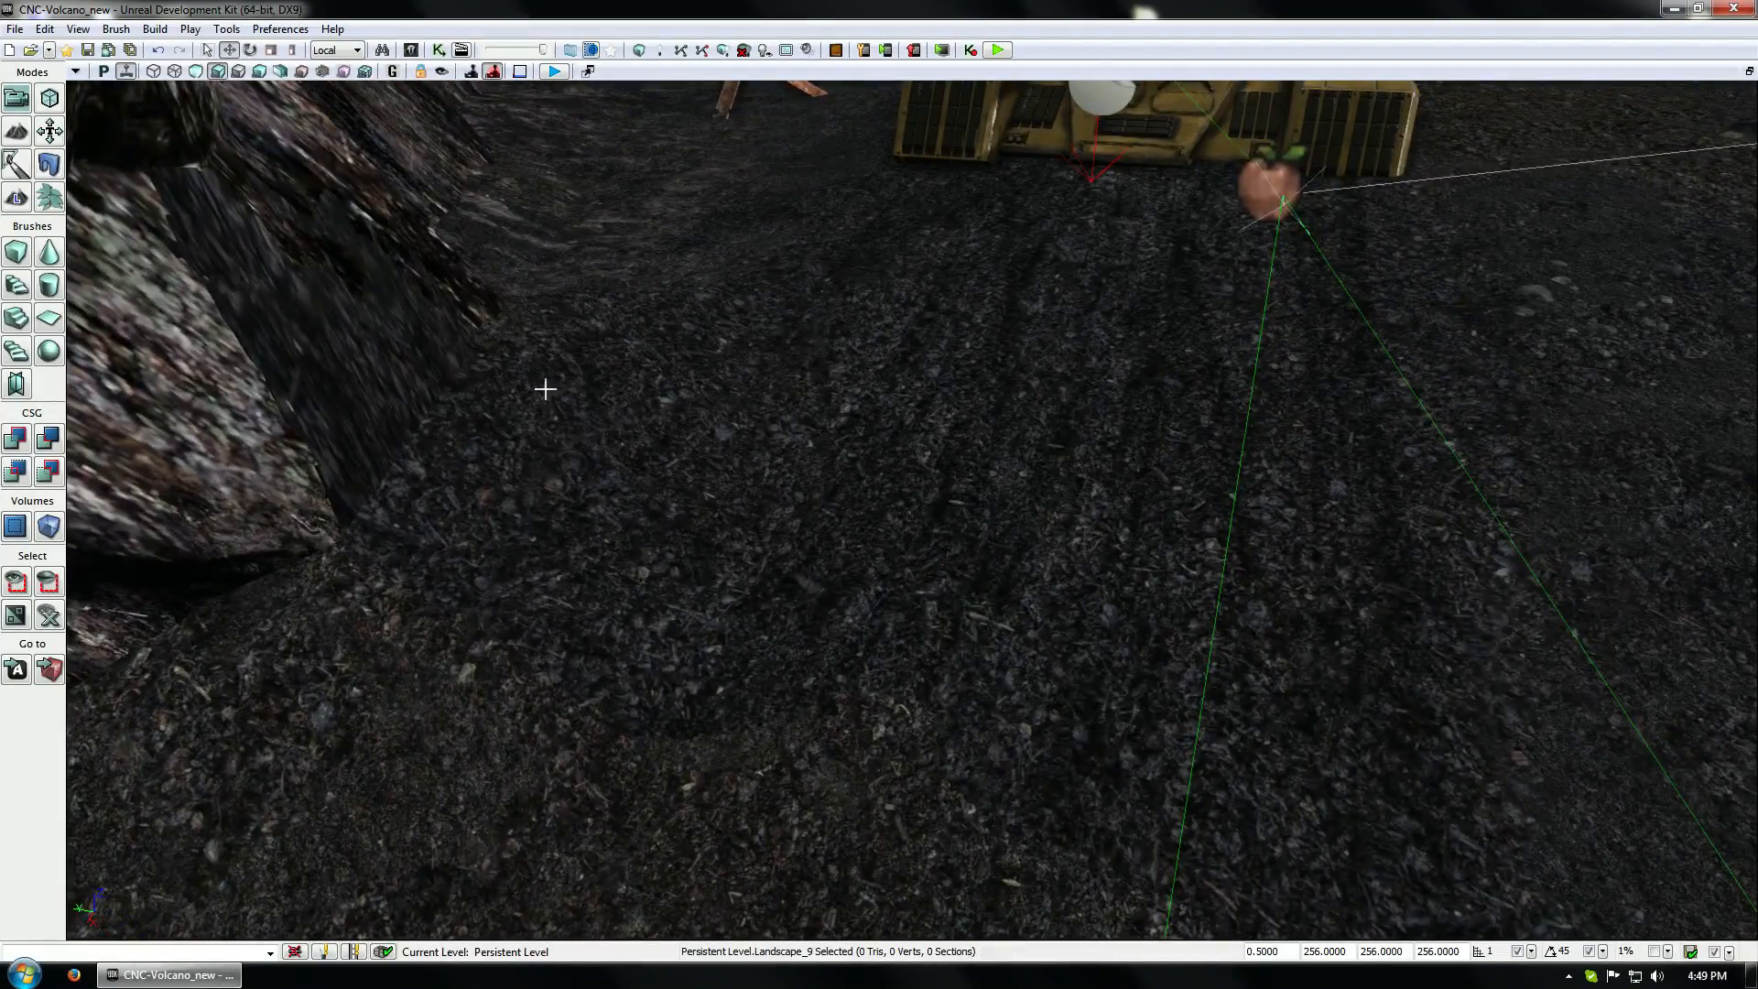
right_drag(545, 389, 544, 540)
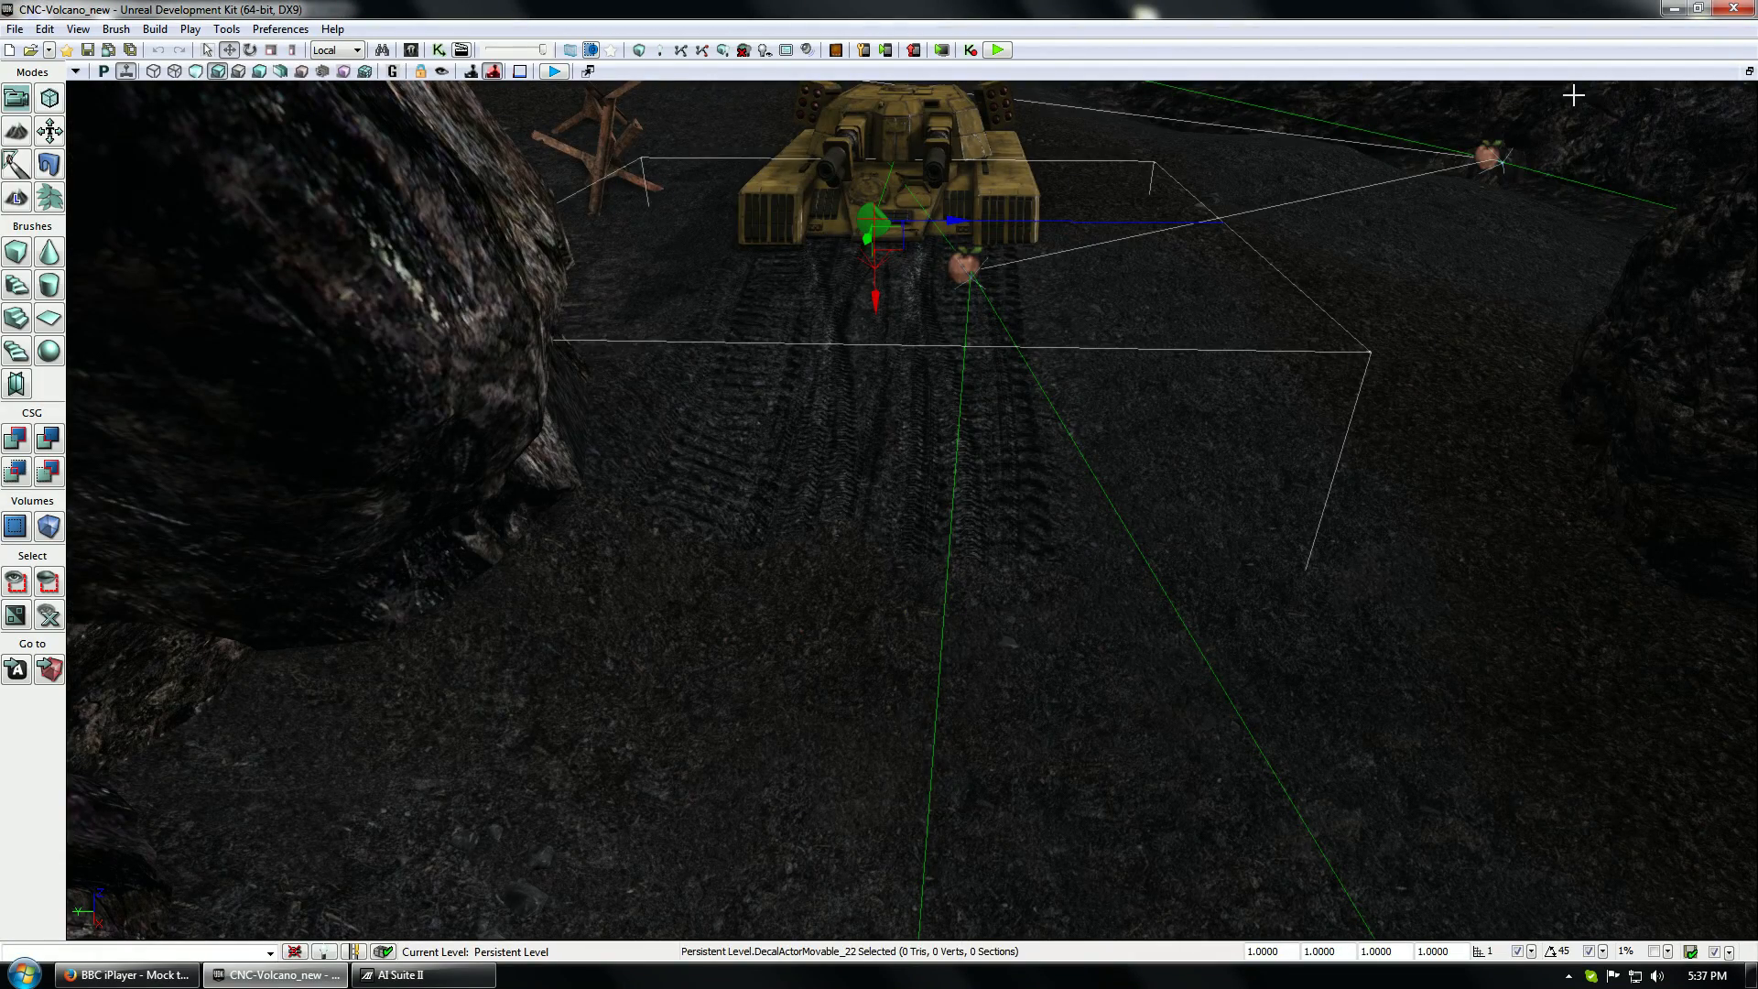
mouse_move(1106, 573)
mouse_down()
mouse_move(1103, 366)
mouse_move(1084, 485)
mouse_move(1090, 457)
mouse_move(1106, 580)
mouse_up()
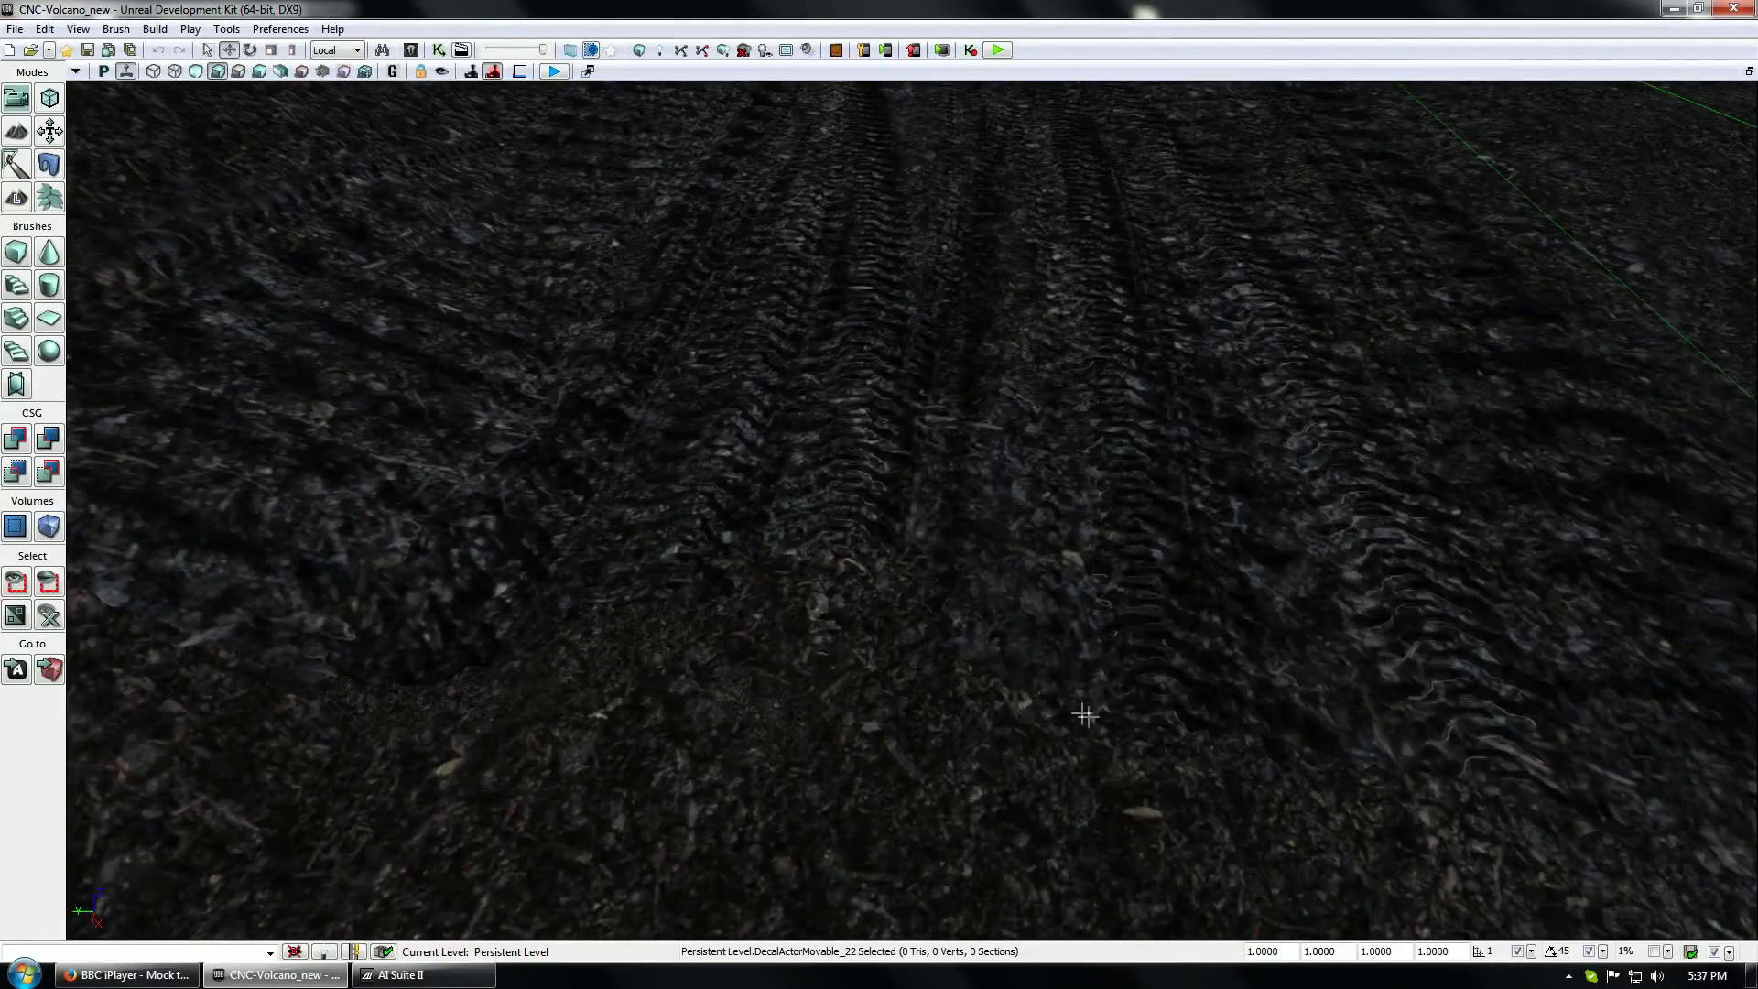
mouse_move(820, 616)
mouse_down()
mouse_move(820, 577)
mouse_move(836, 626)
mouse_up()
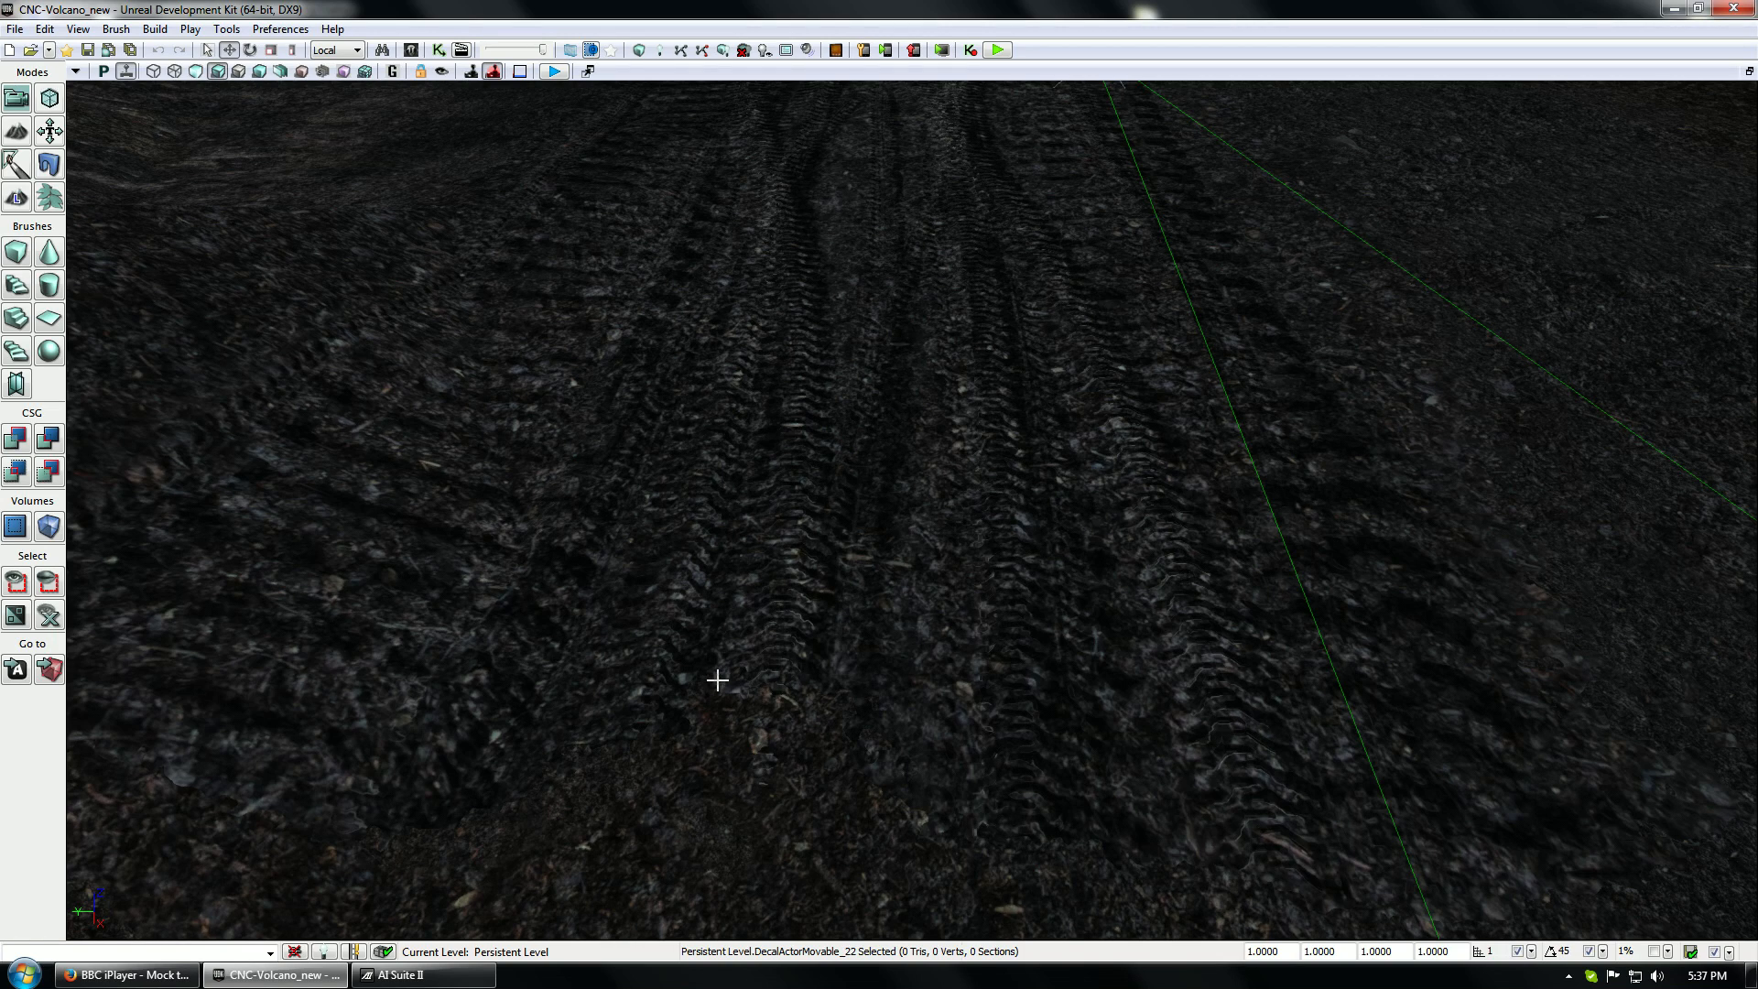
mouse_move(879, 549)
mouse_down()
mouse_move(883, 577)
mouse_move(883, 503)
mouse_move(883, 604)
mouse_move(878, 536)
mouse_up()
drag(716, 567, 719, 597)
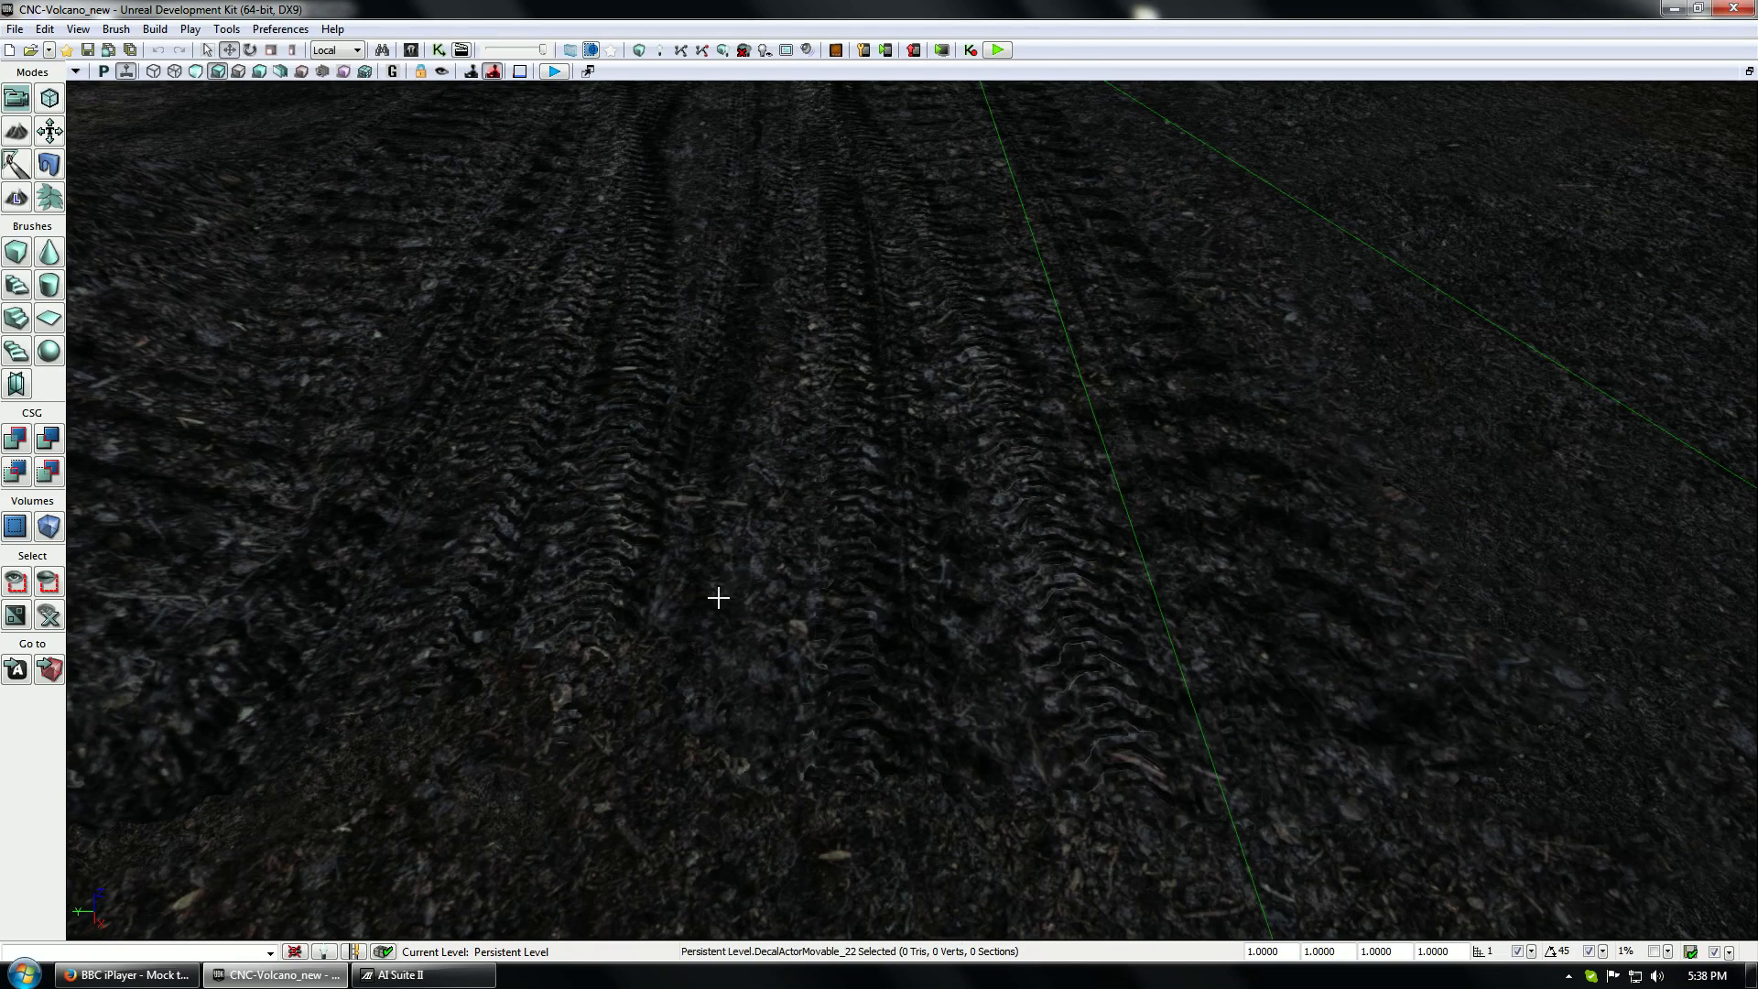
Reopen the DecalM_MuddyTrack_Parent_Cheaper material from the Content Browser in a maximized material editor
click(411, 49)
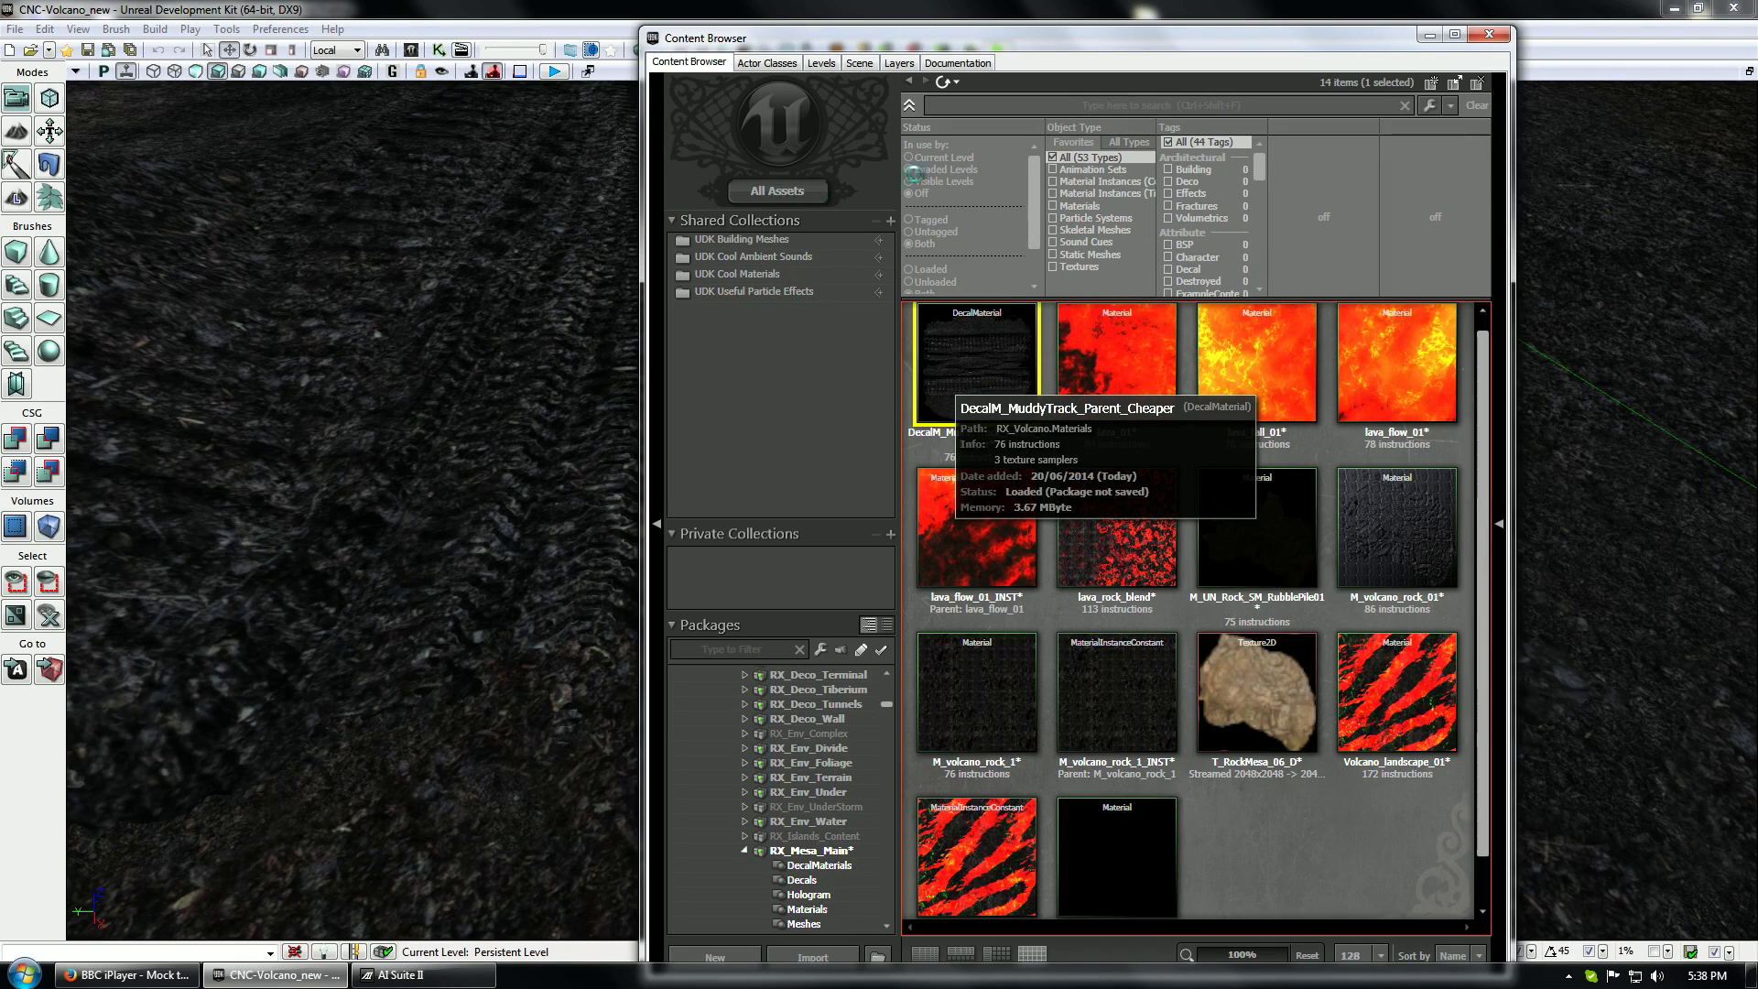
double_click(934, 411)
drag(1047, 215, 870, 1)
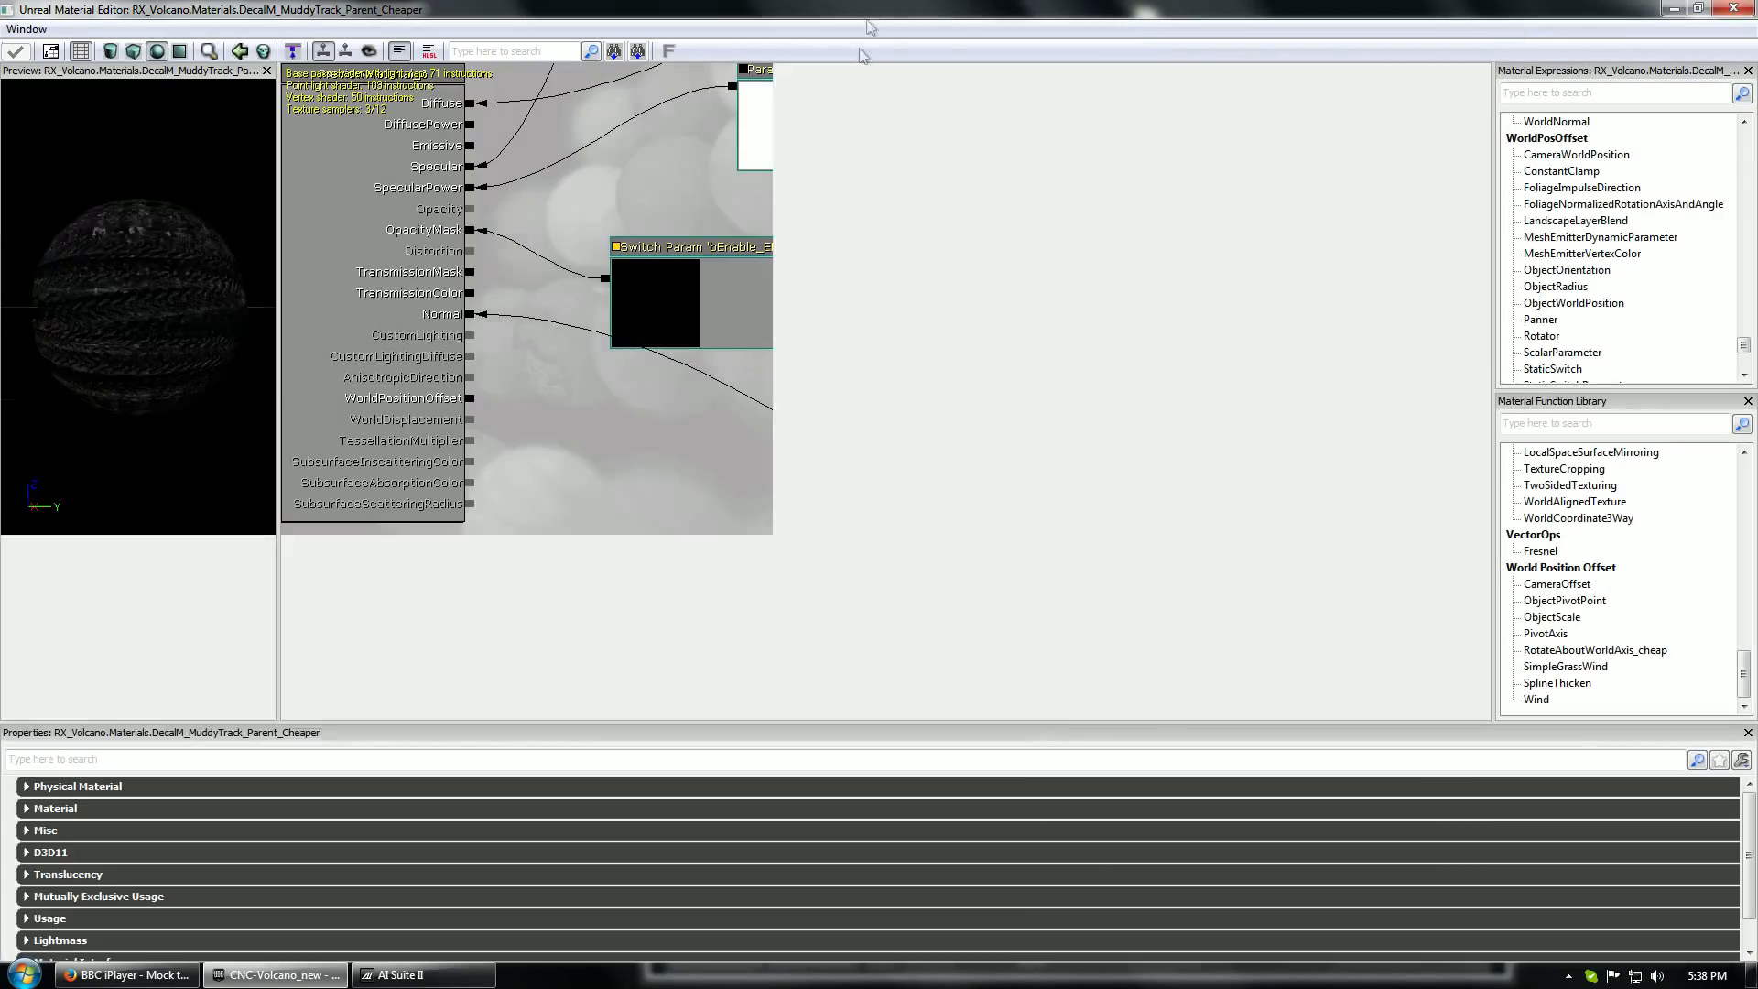
drag(739, 436, 721, 626)
drag(619, 392, 667, 455)
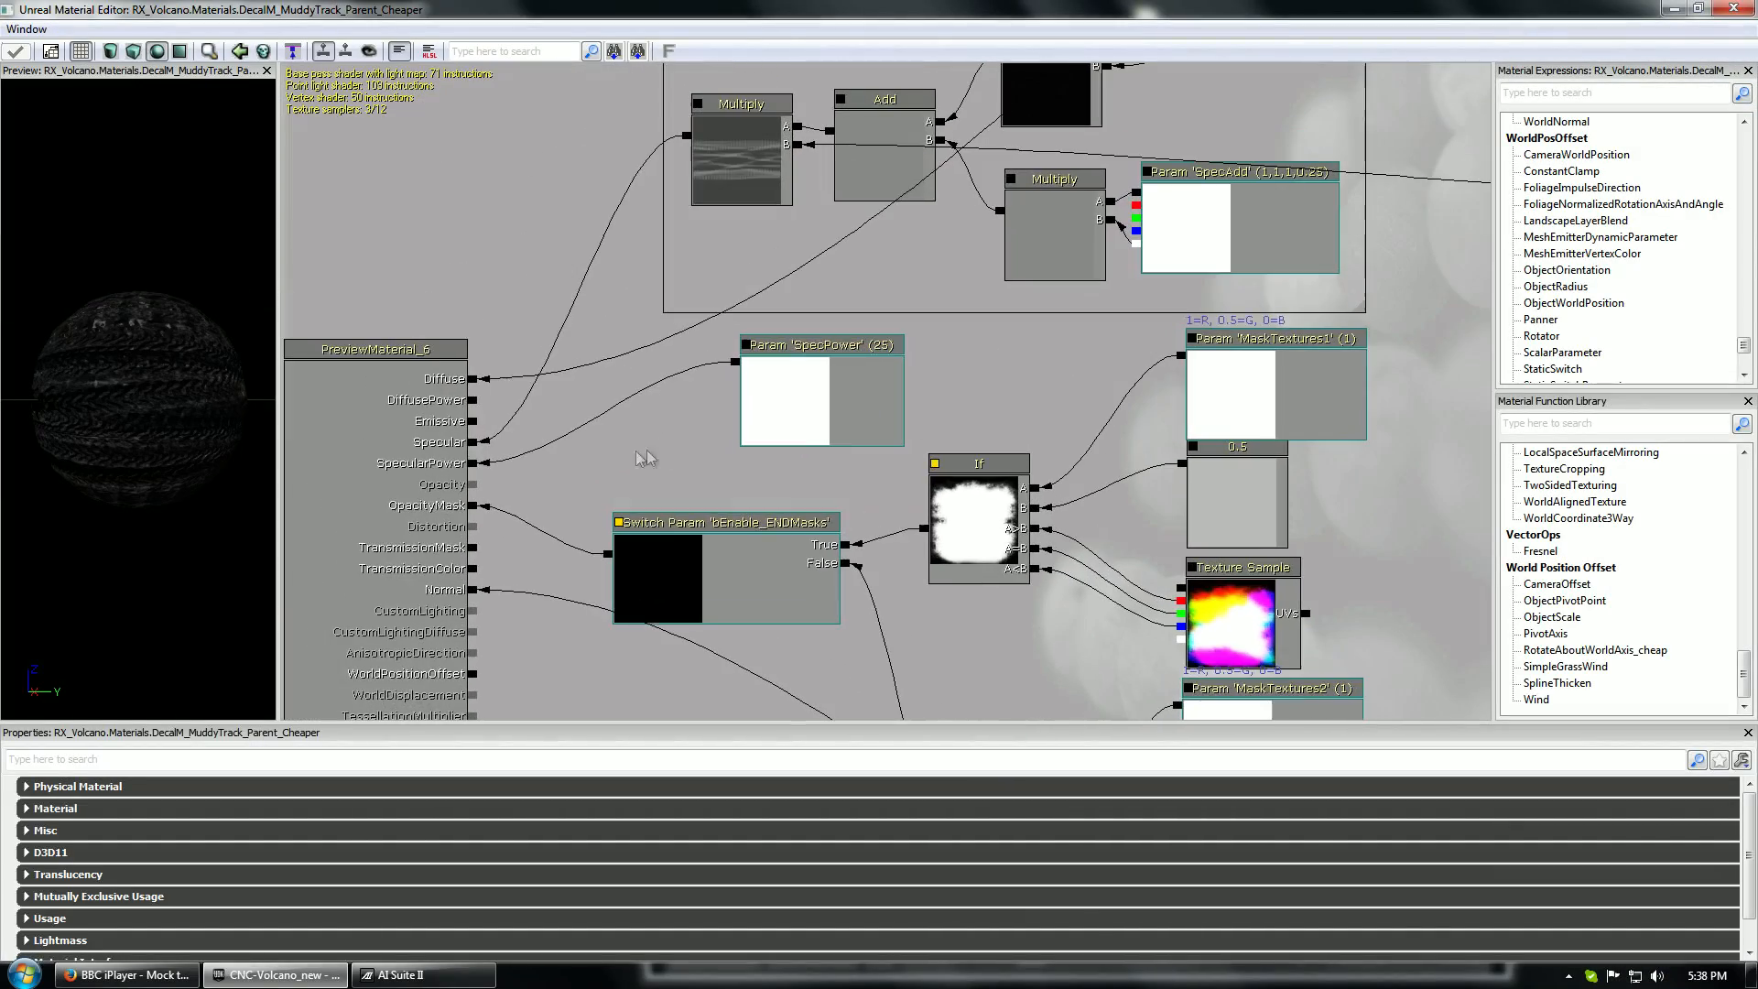
Break the links into the material's Specular and SpecularPower inputs
right_click(475, 446)
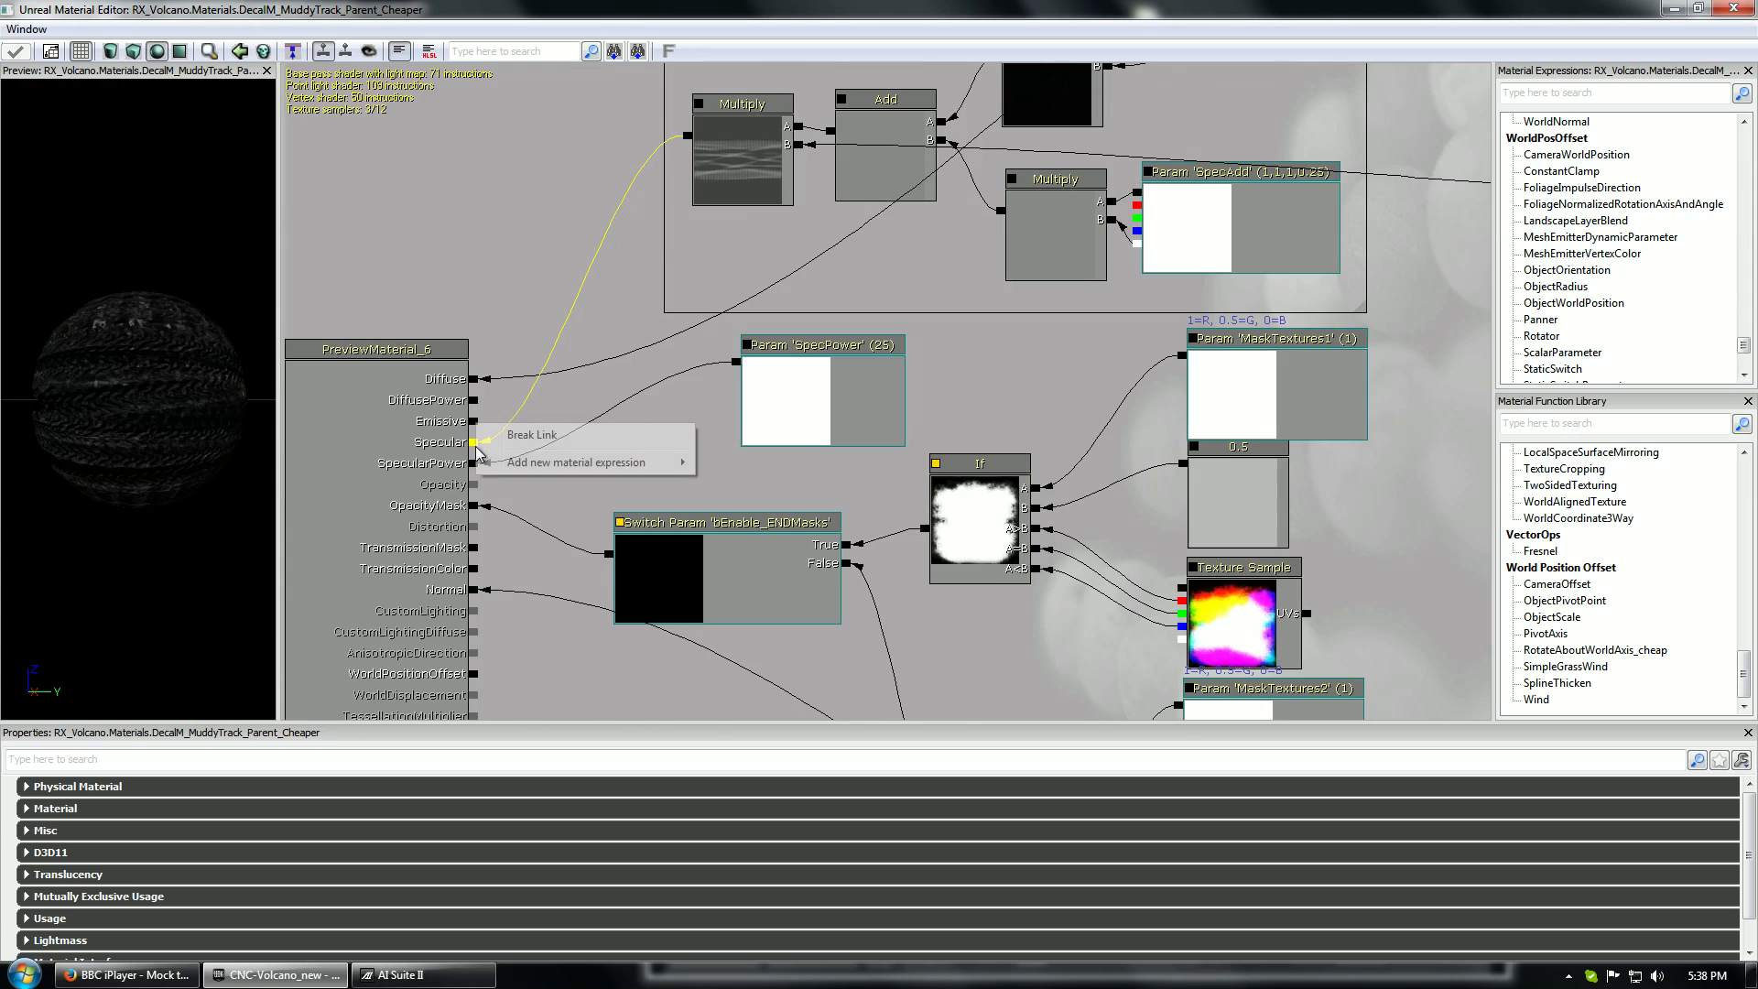
click(552, 440)
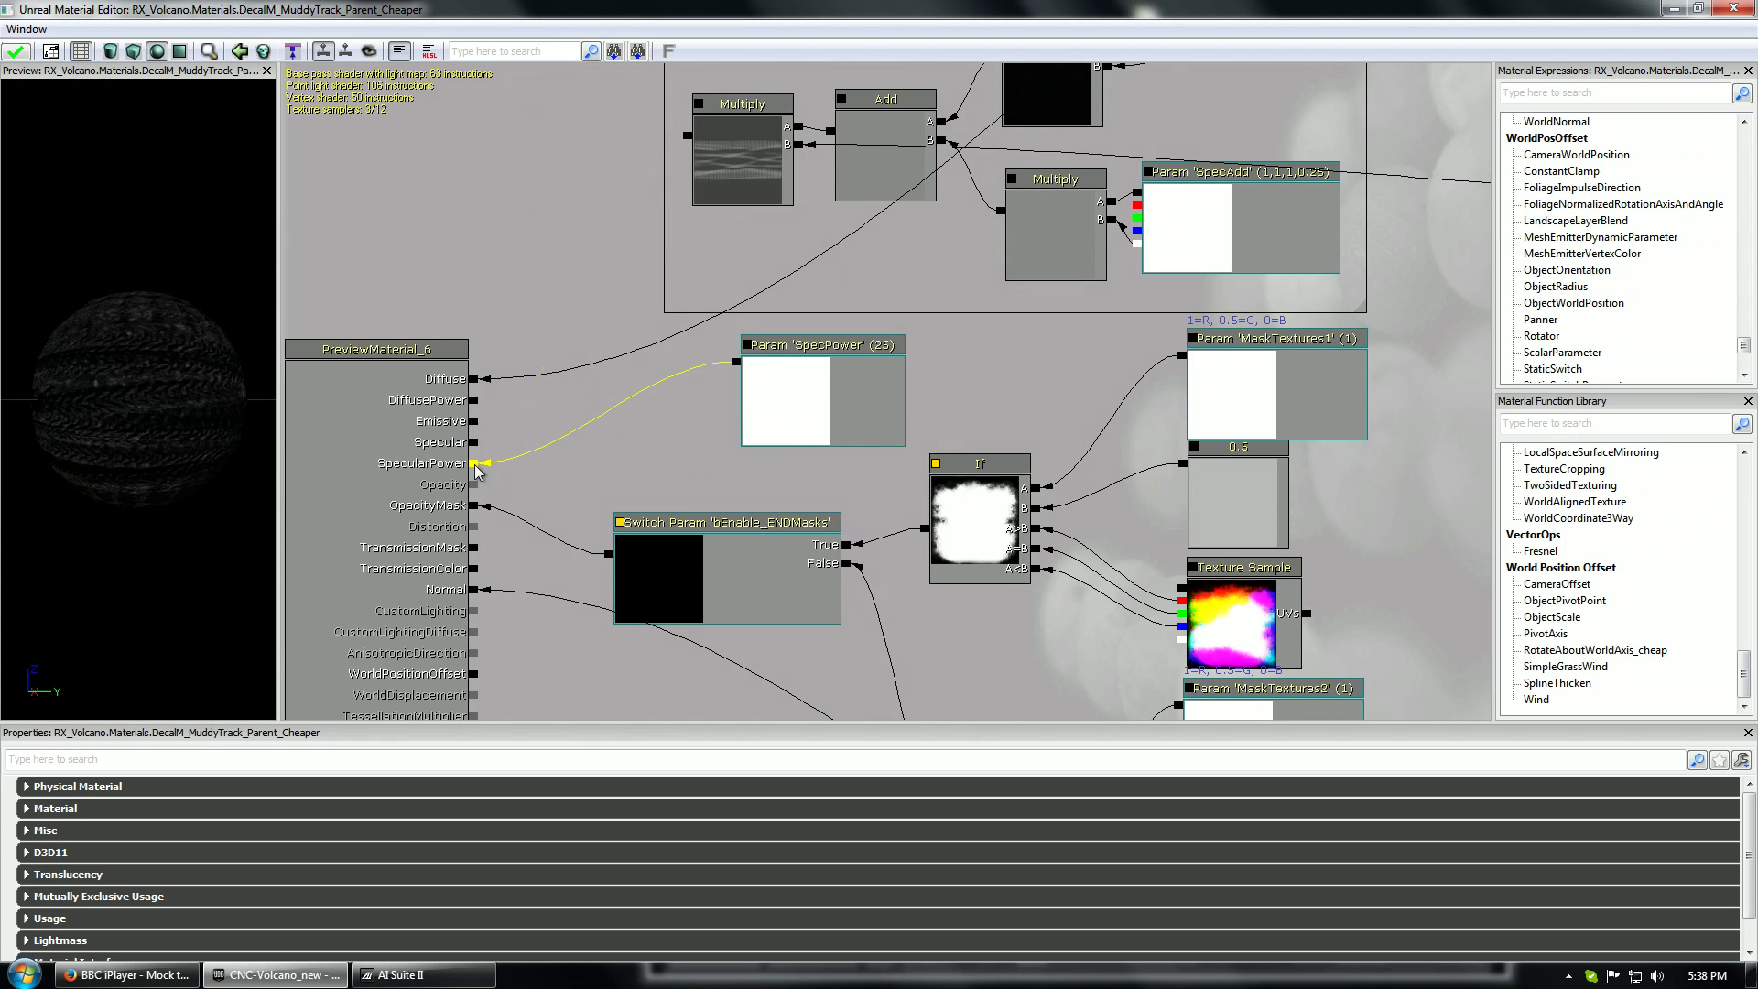
right_click(474, 464)
click(517, 454)
Check the tiling properties of the diffuse TexCoord node and view the material's surface up close in the preview
drag(550, 255, 536, 537)
drag(627, 183, 536, 455)
drag(1273, 137, 783, 402)
drag(1401, 394, 769, 417)
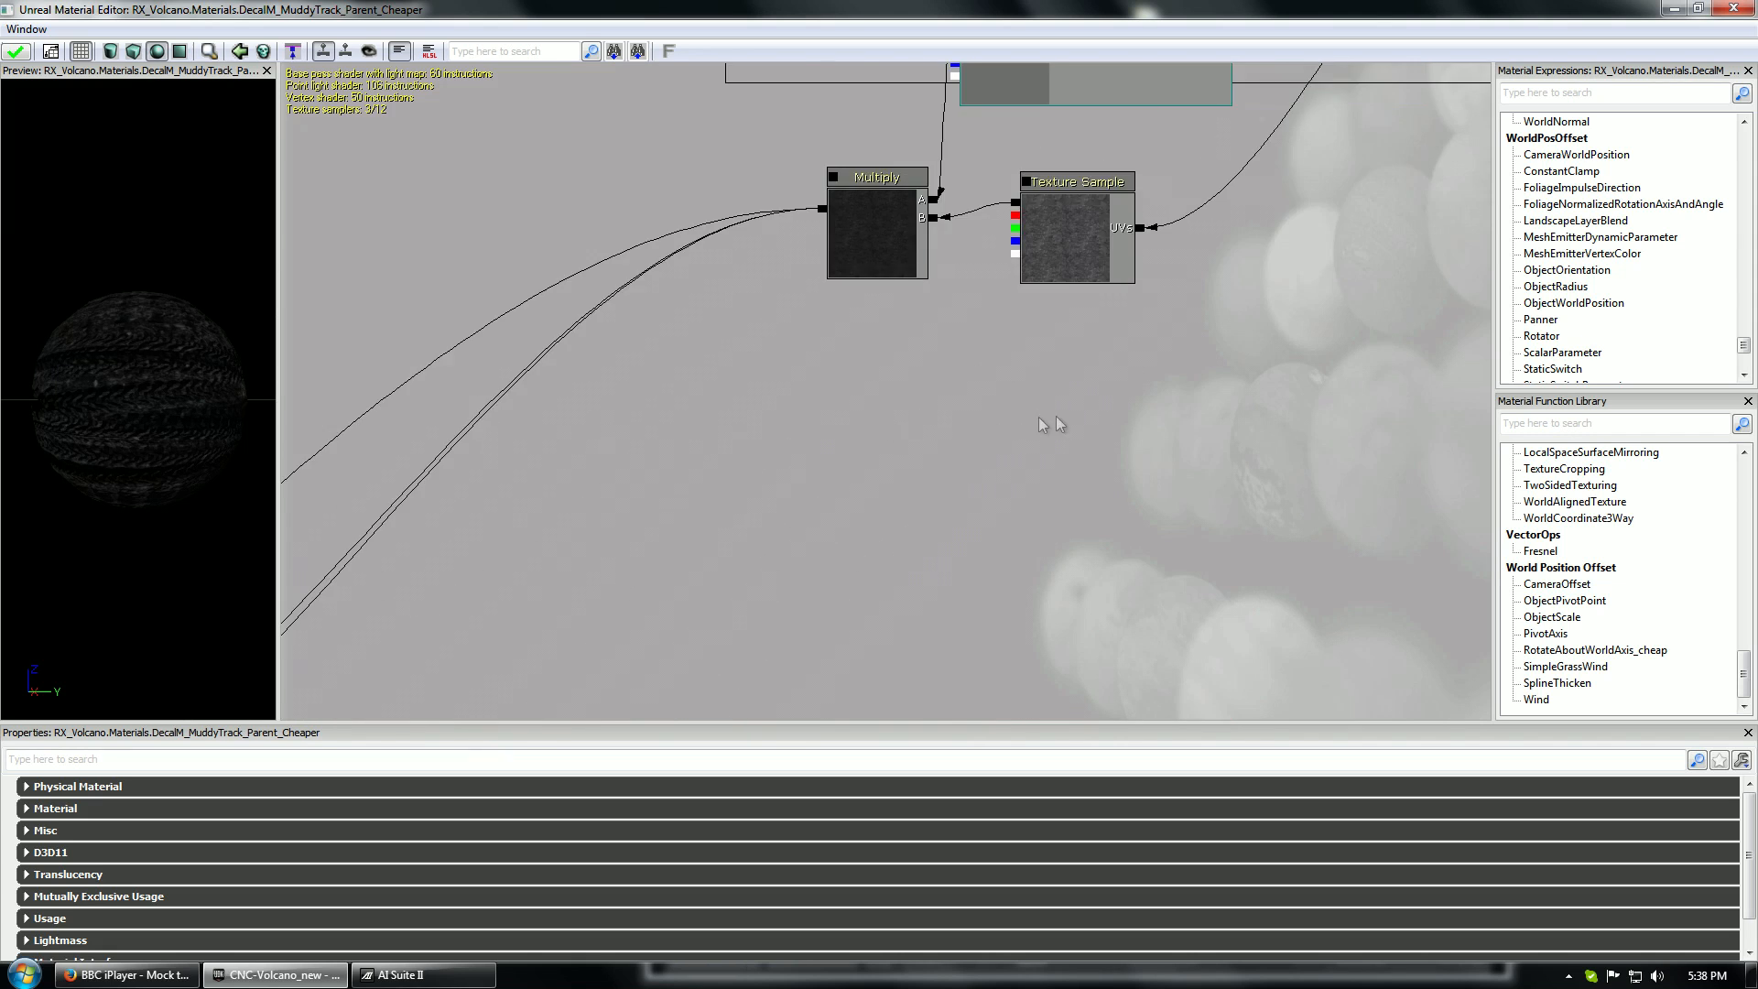
drag(1270, 341, 848, 572)
drag(1139, 174, 888, 448)
click(1092, 259)
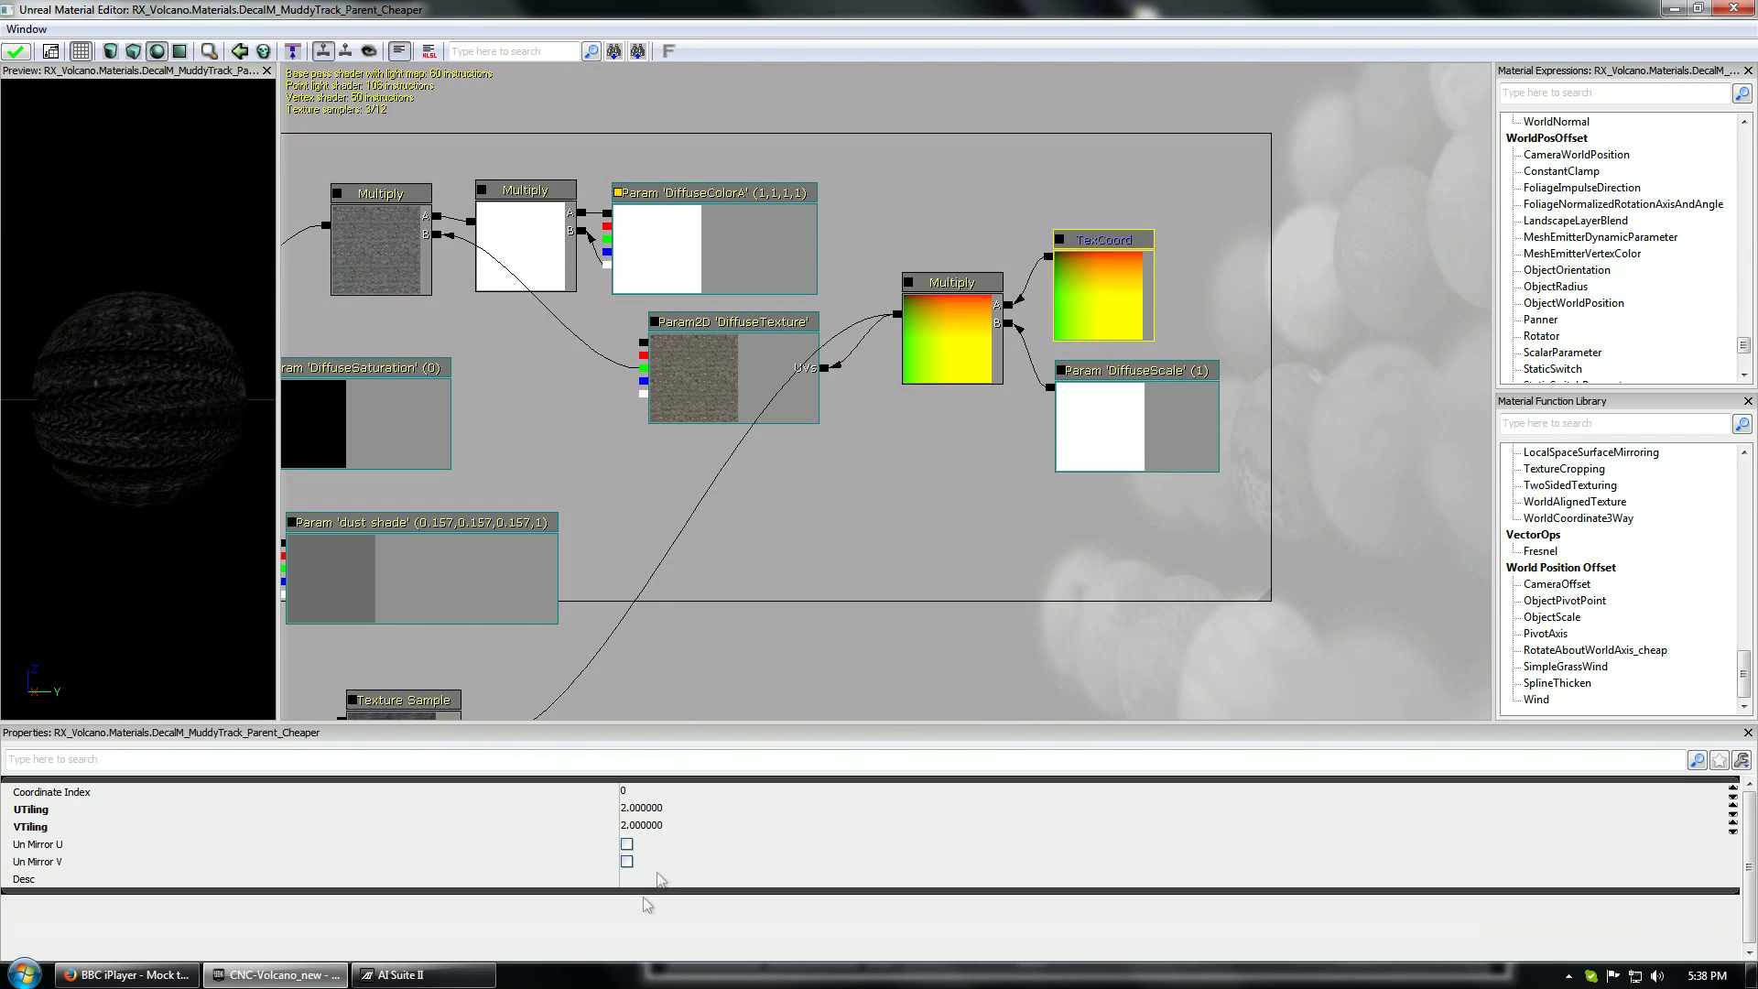
mouse_move(109, 388)
mouse_down()
mouse_move(146, 392)
mouse_move(123, 540)
mouse_move(119, 457)
mouse_move(151, 531)
mouse_move(137, 394)
mouse_up()
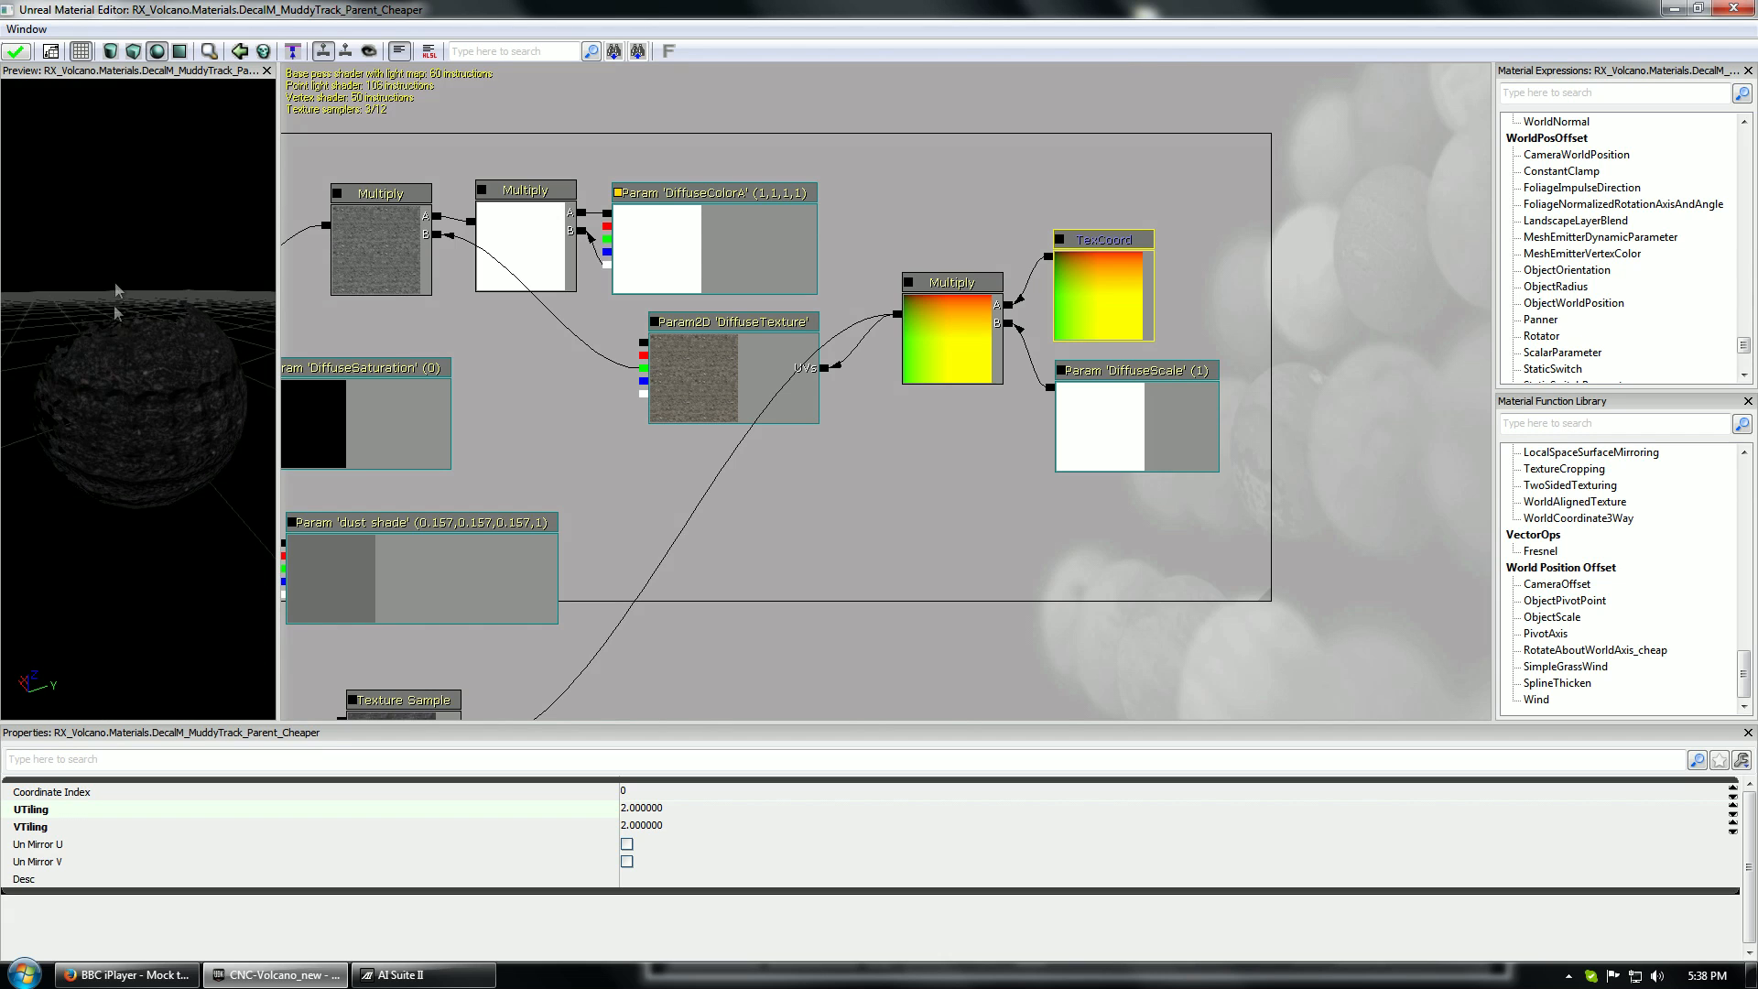
right_drag(116, 291, 164, 55)
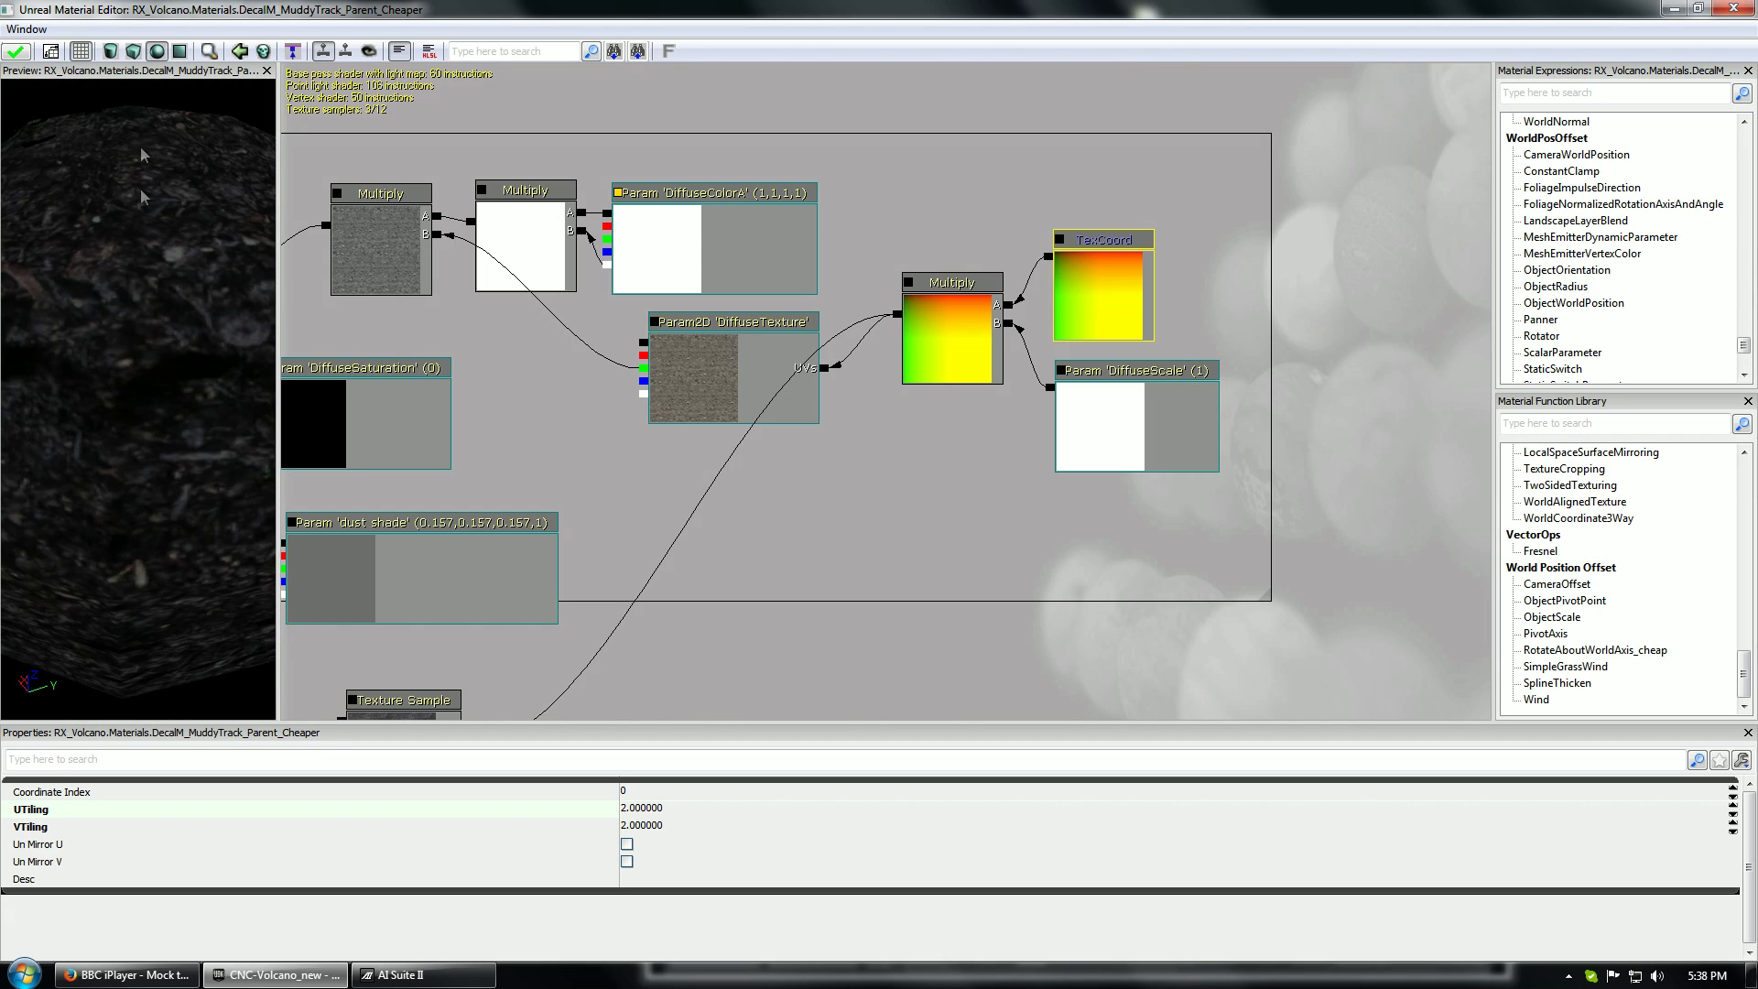
Set the diffuse TexCoord node's UTiling and VTiling to 4 and apply the material change
click(644, 810)
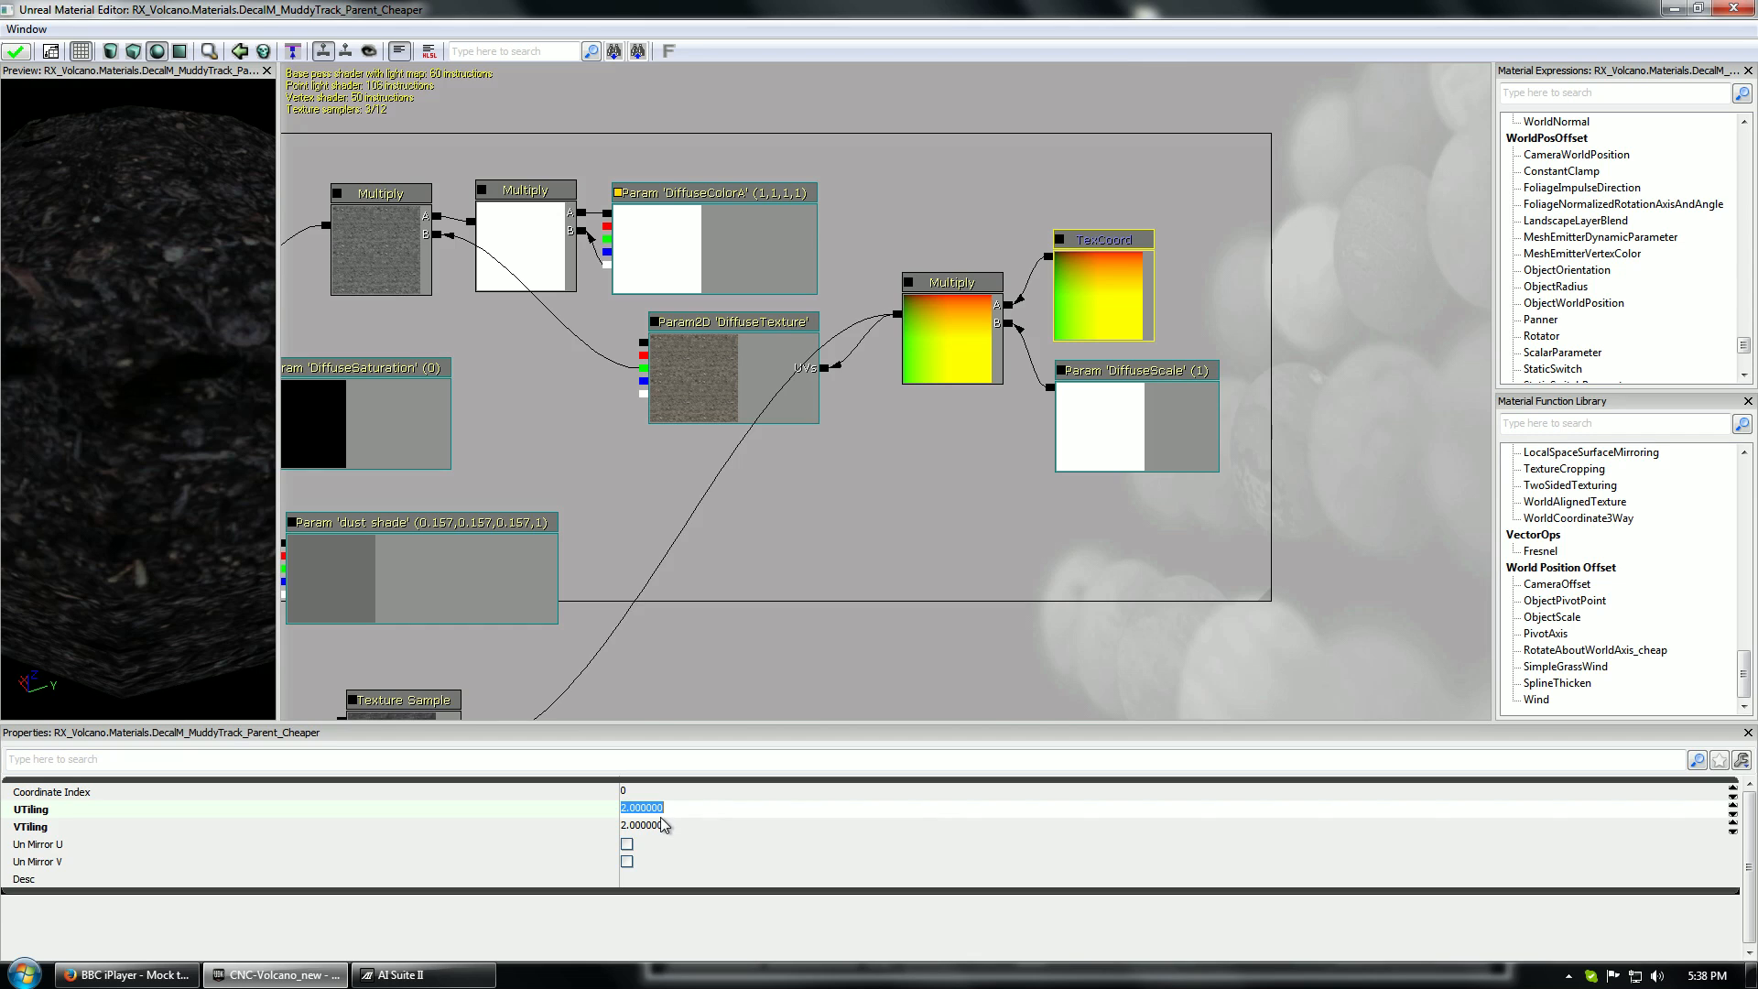
text(4)
click(654, 828)
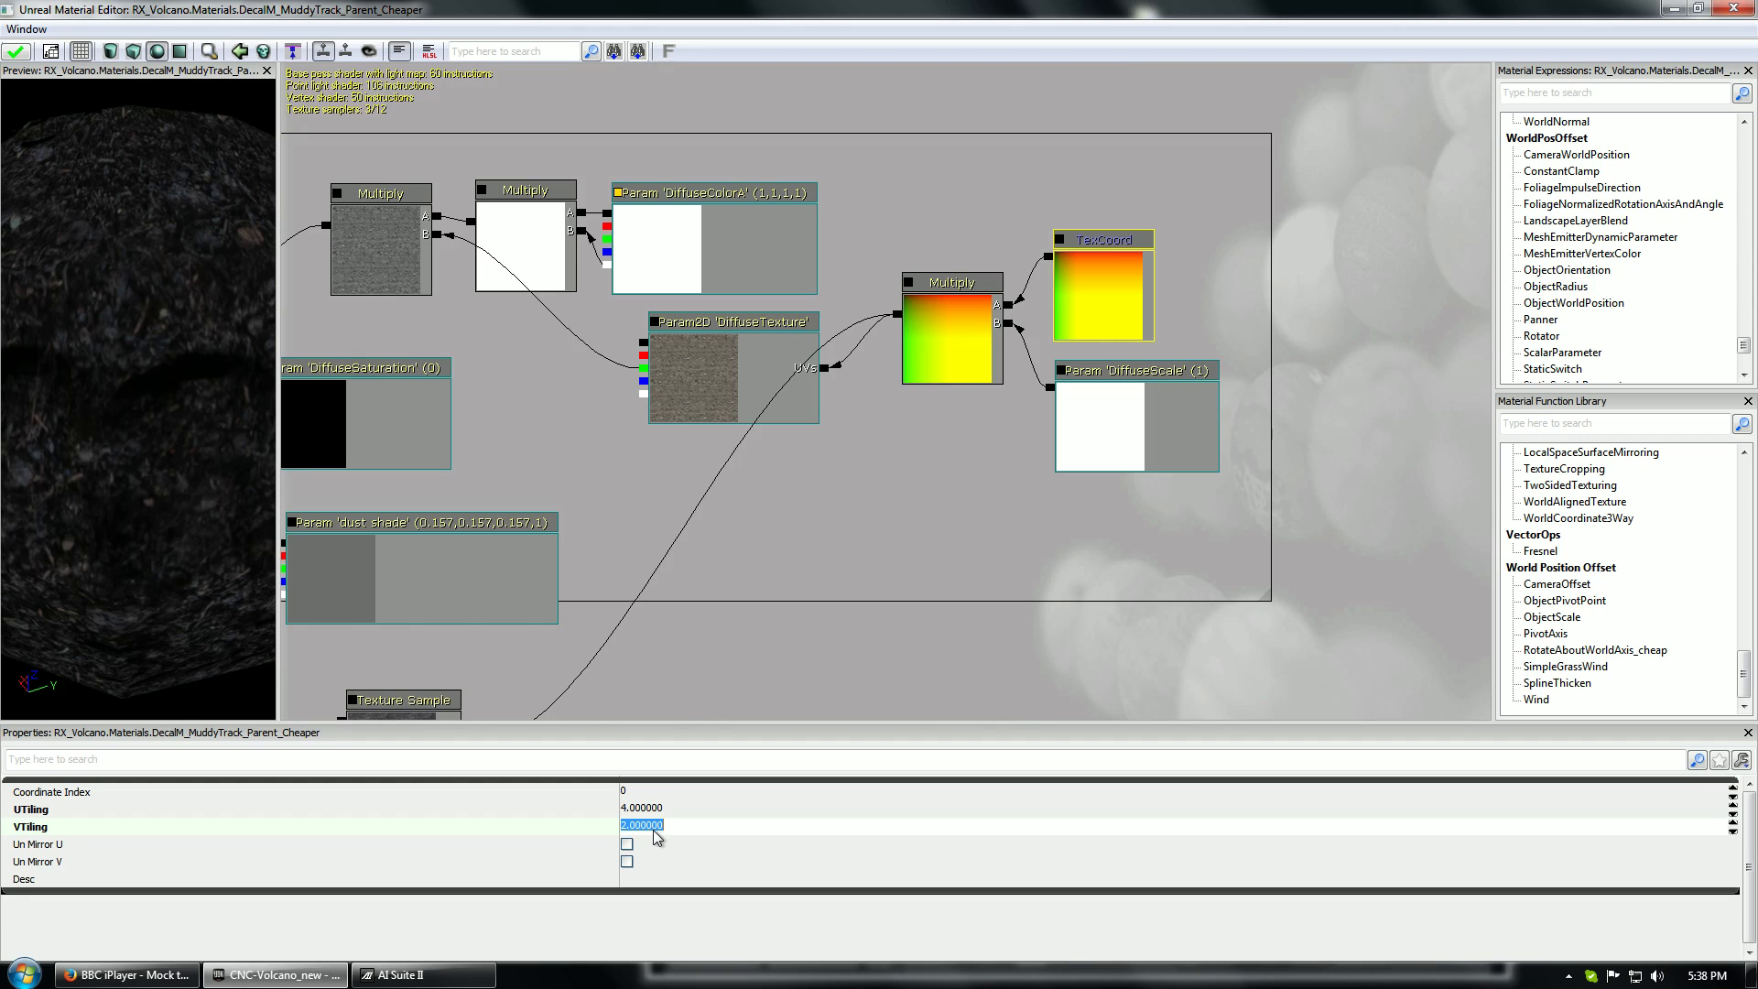
text(4)
key(shift+Tab)
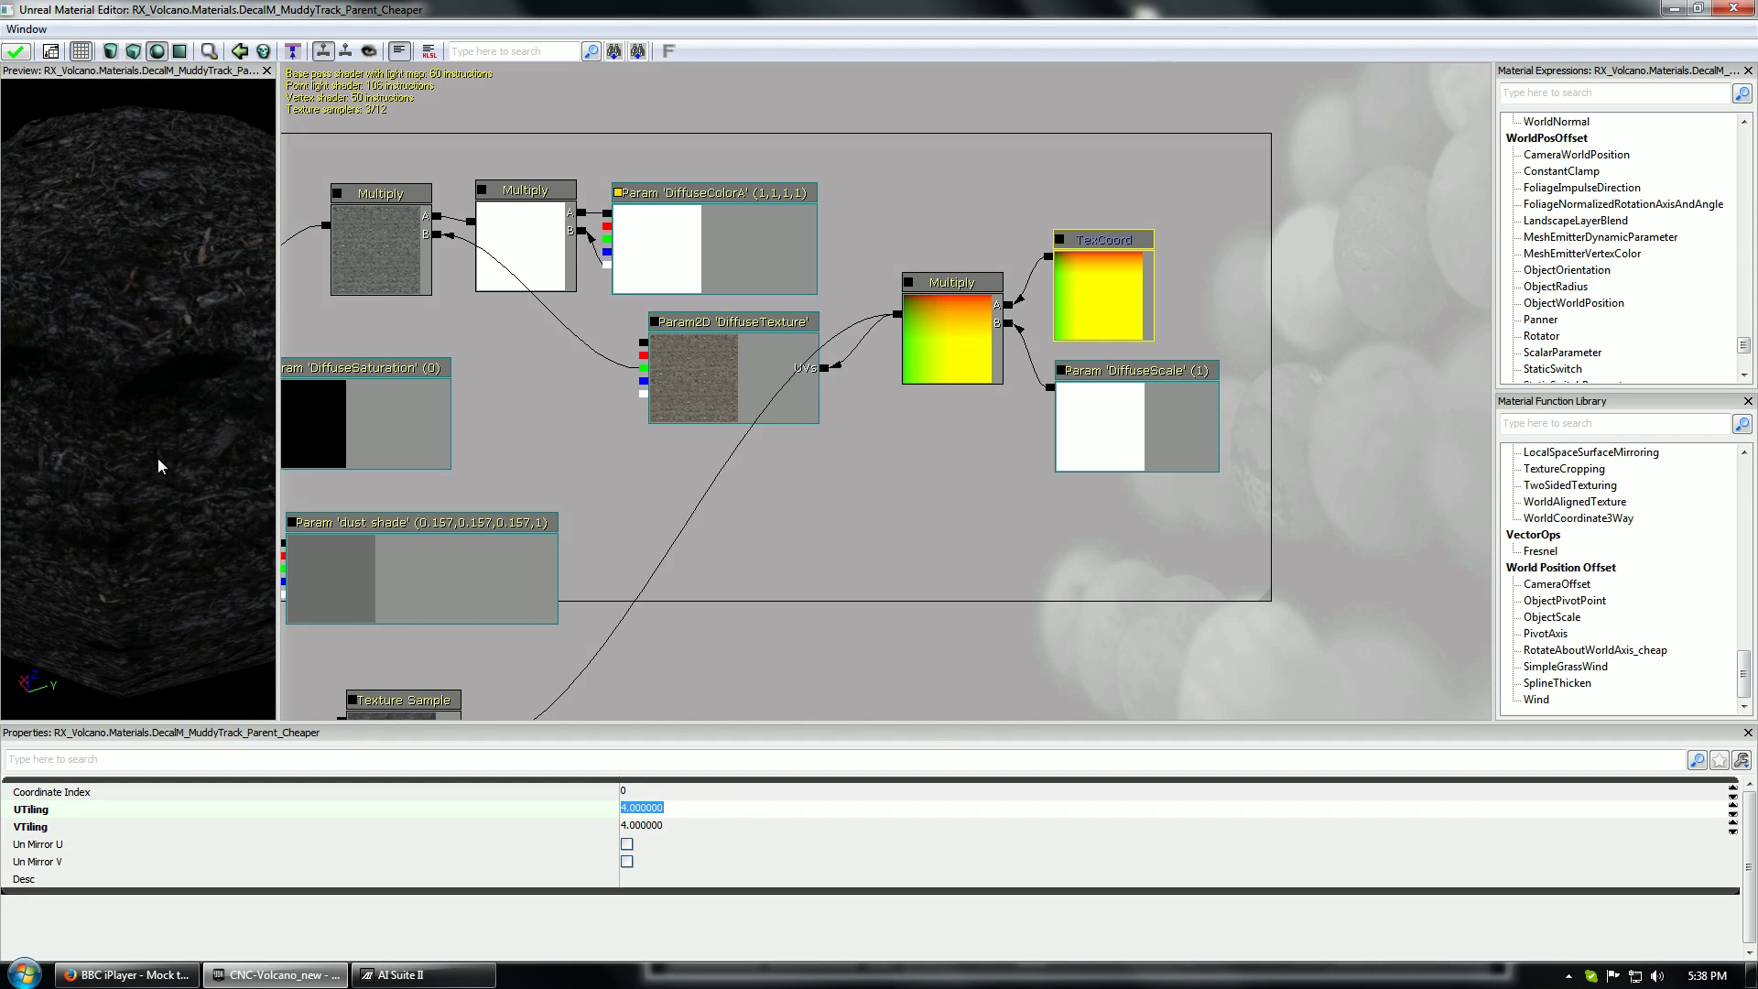
drag(159, 460, 127, 339)
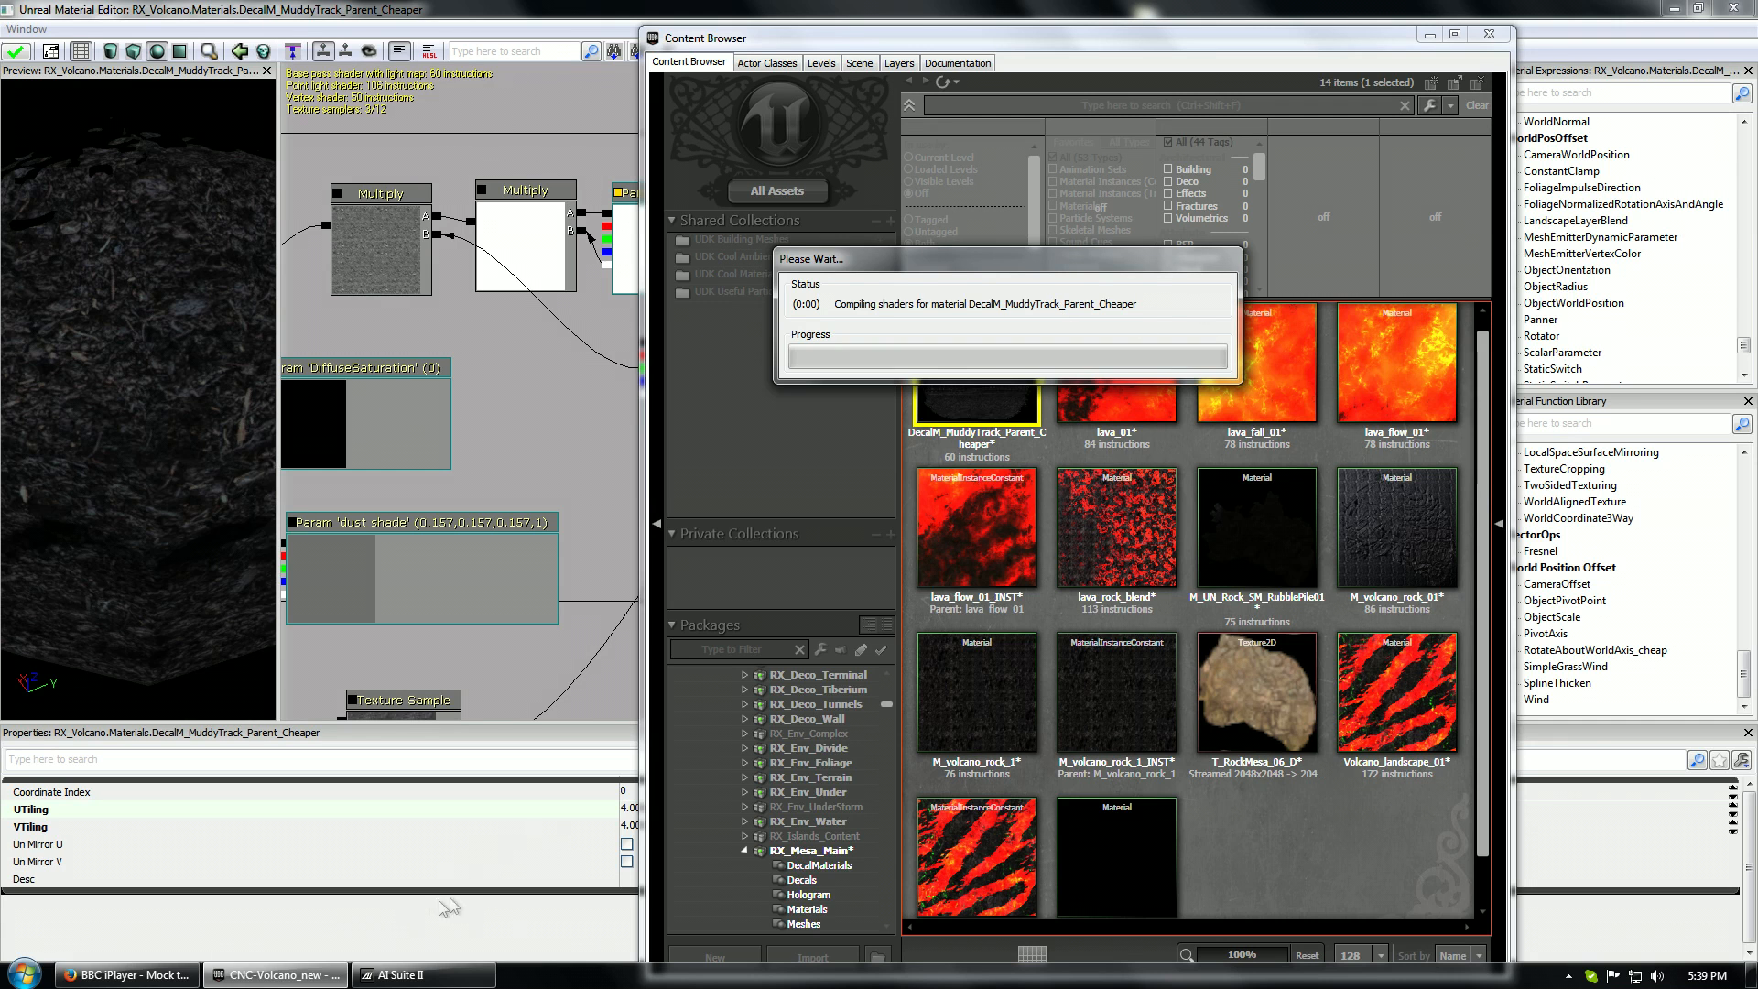
Close the Content Browser and minimise the material editor to return to the level viewport
click(390, 971)
click(706, 281)
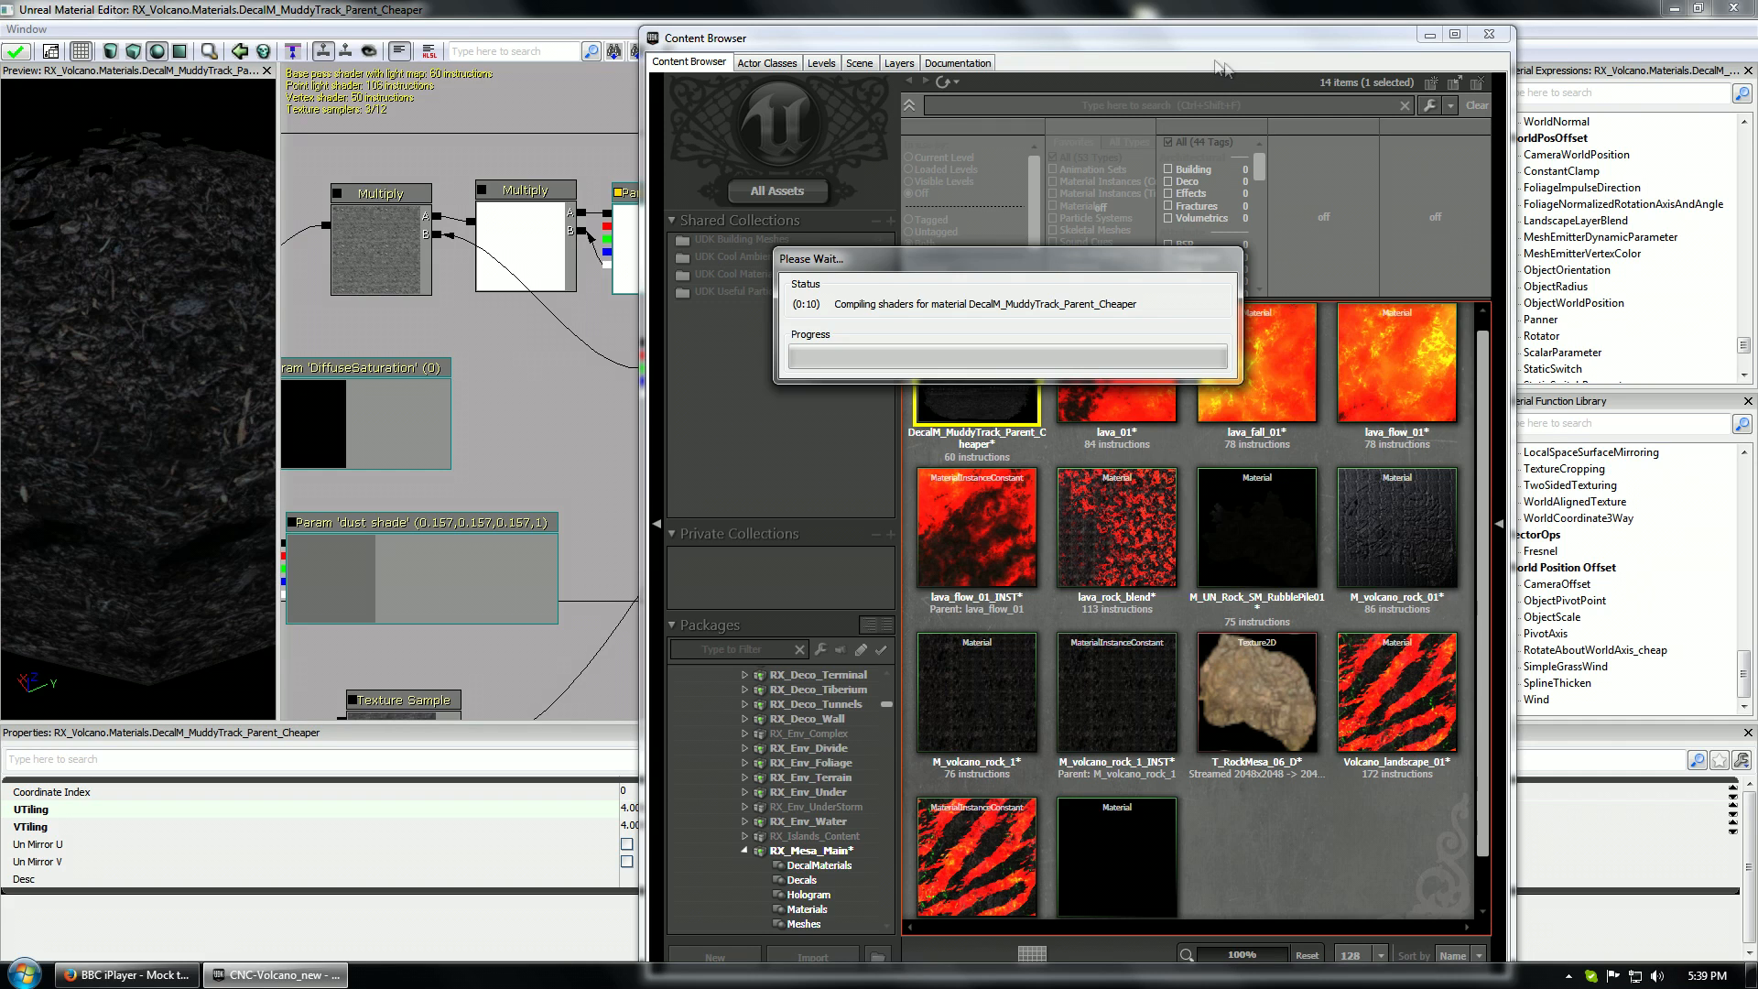
click(1502, 37)
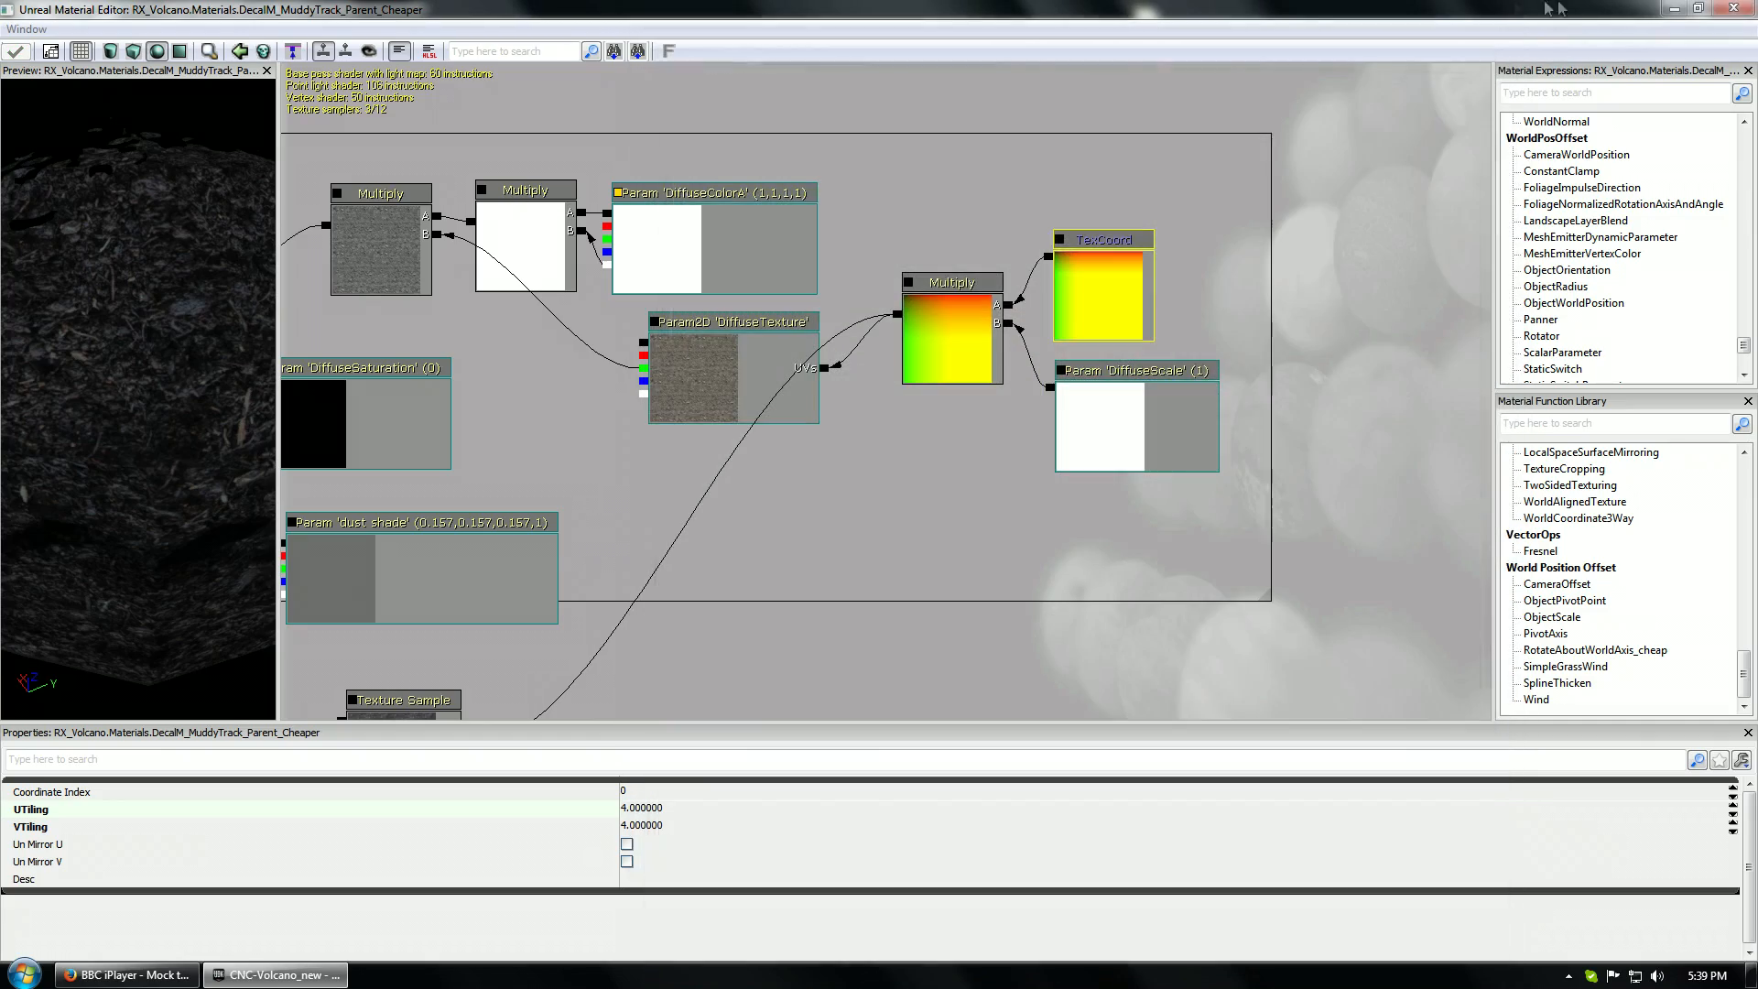
click(1673, 8)
Move the track decal along the ground away from the tank's front, shift it slightly towards the boulder, and deselect it
drag(1181, 302, 1179, 229)
drag(912, 510, 862, 550)
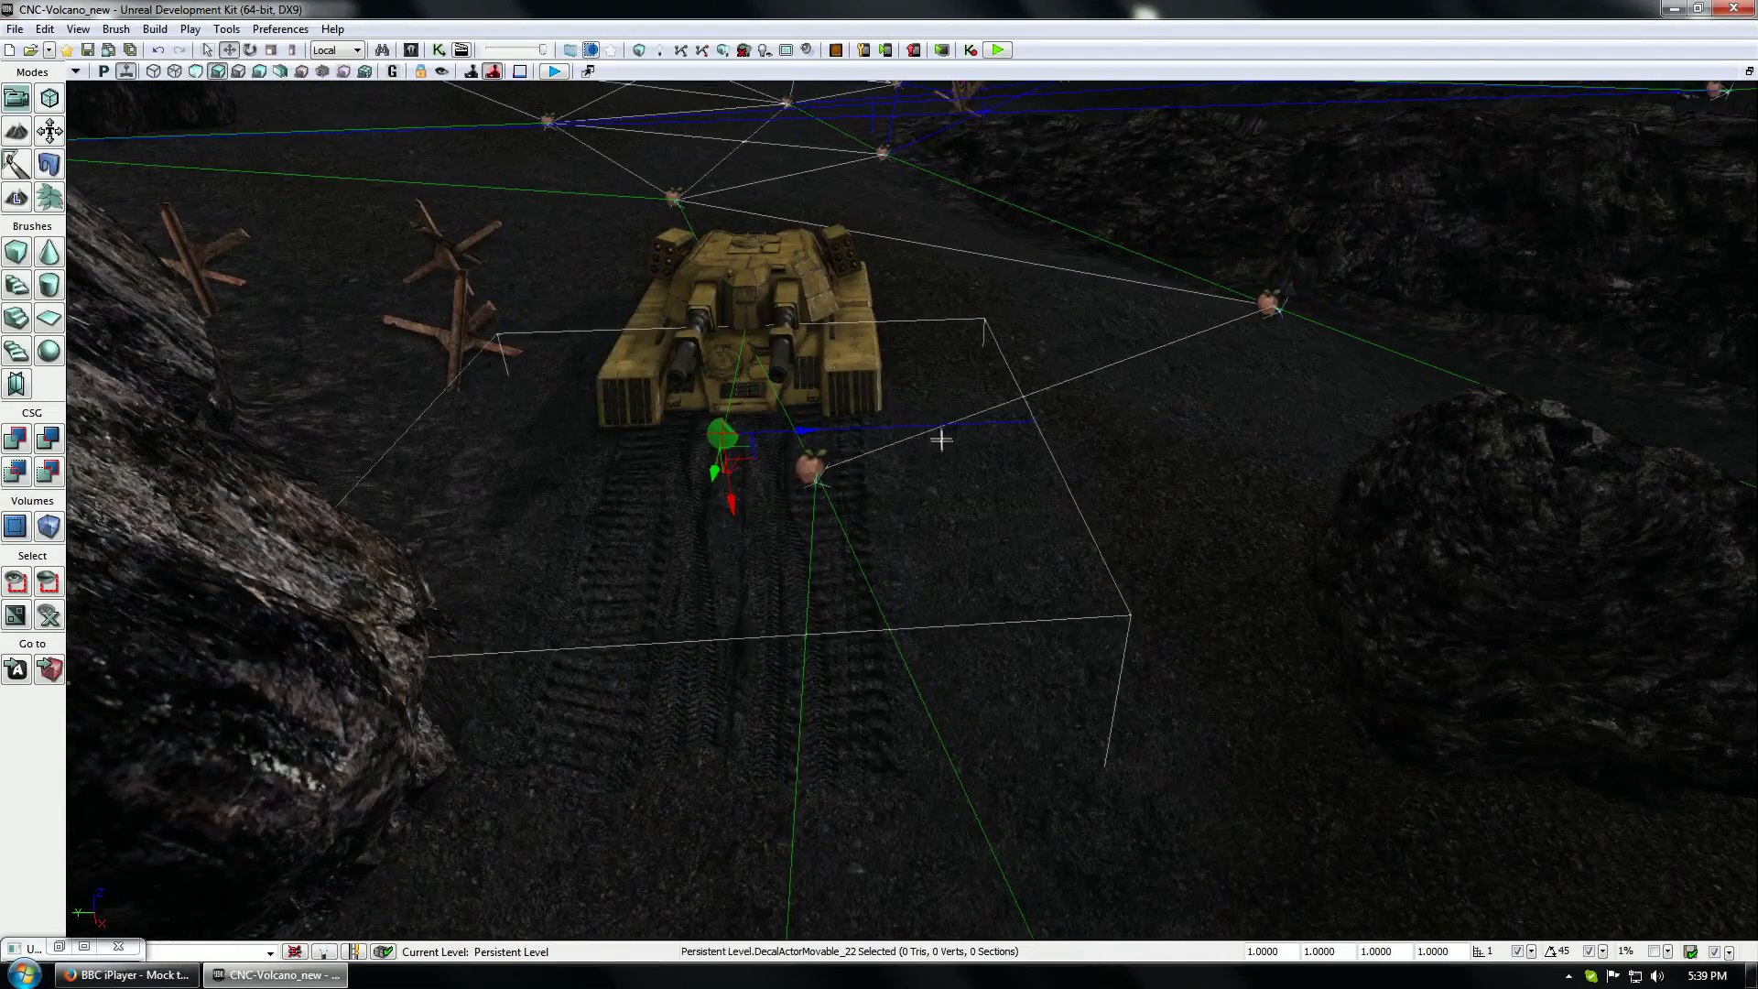
drag(838, 431, 1049, 389)
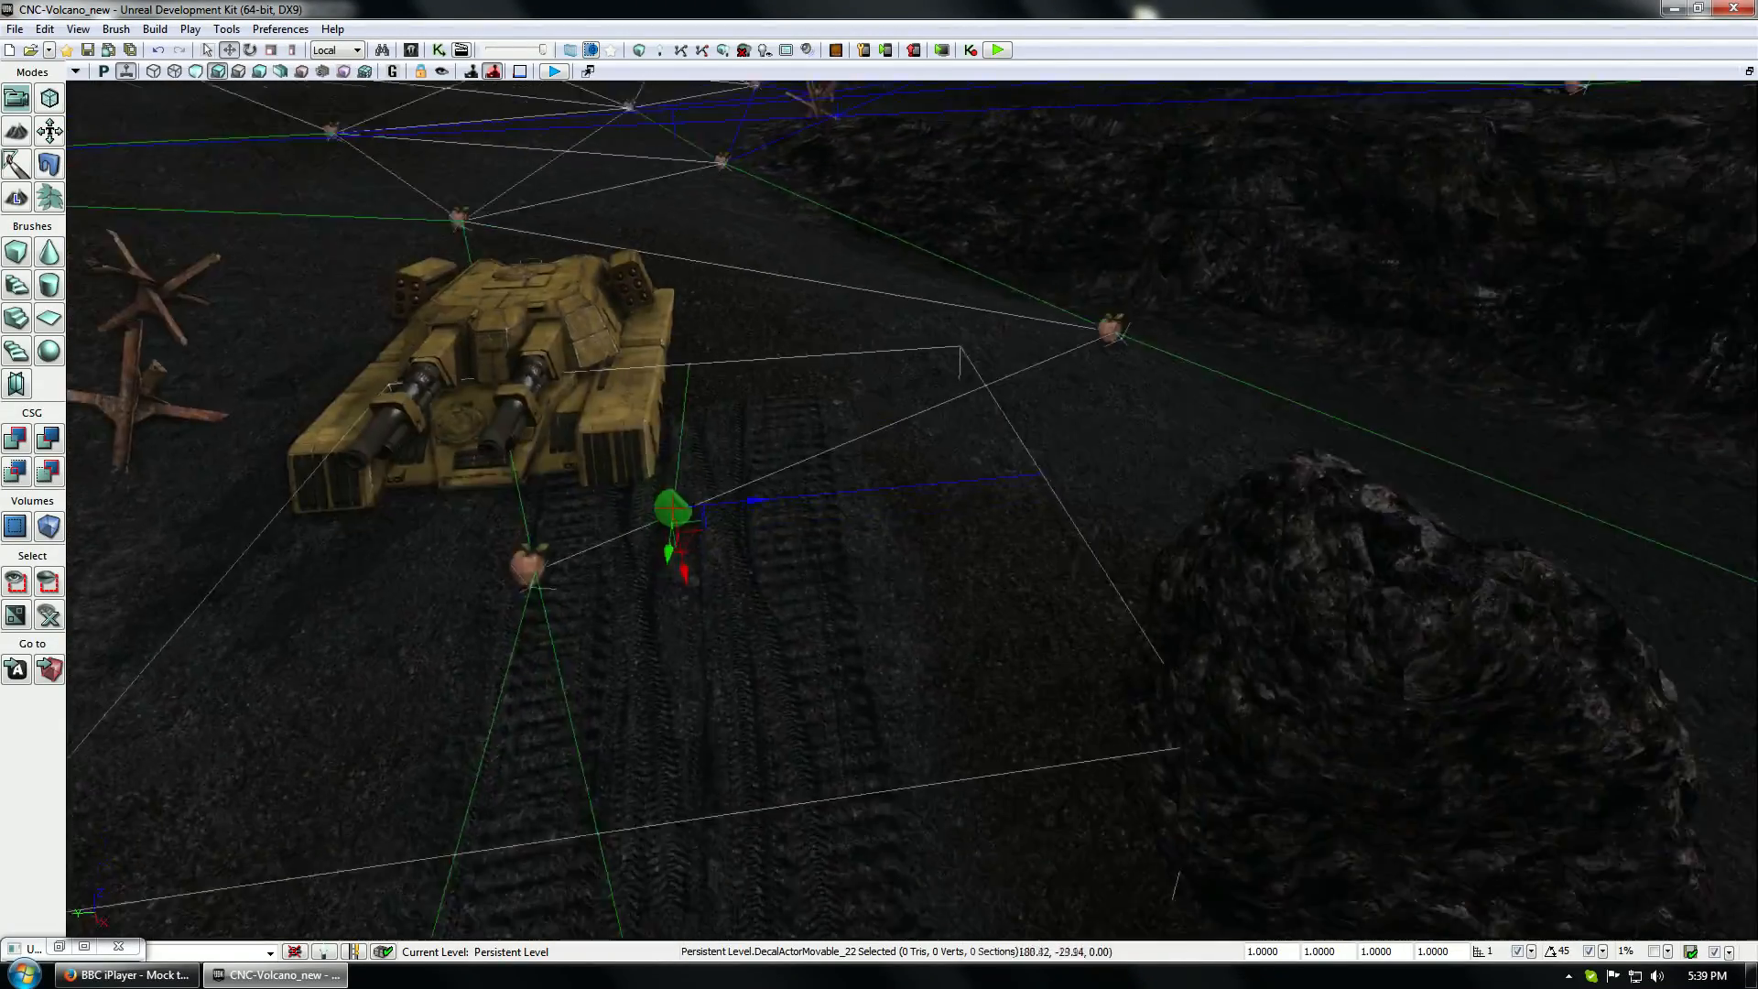
drag(641, 366, 638, 454)
right_drag(714, 573, 733, 363)
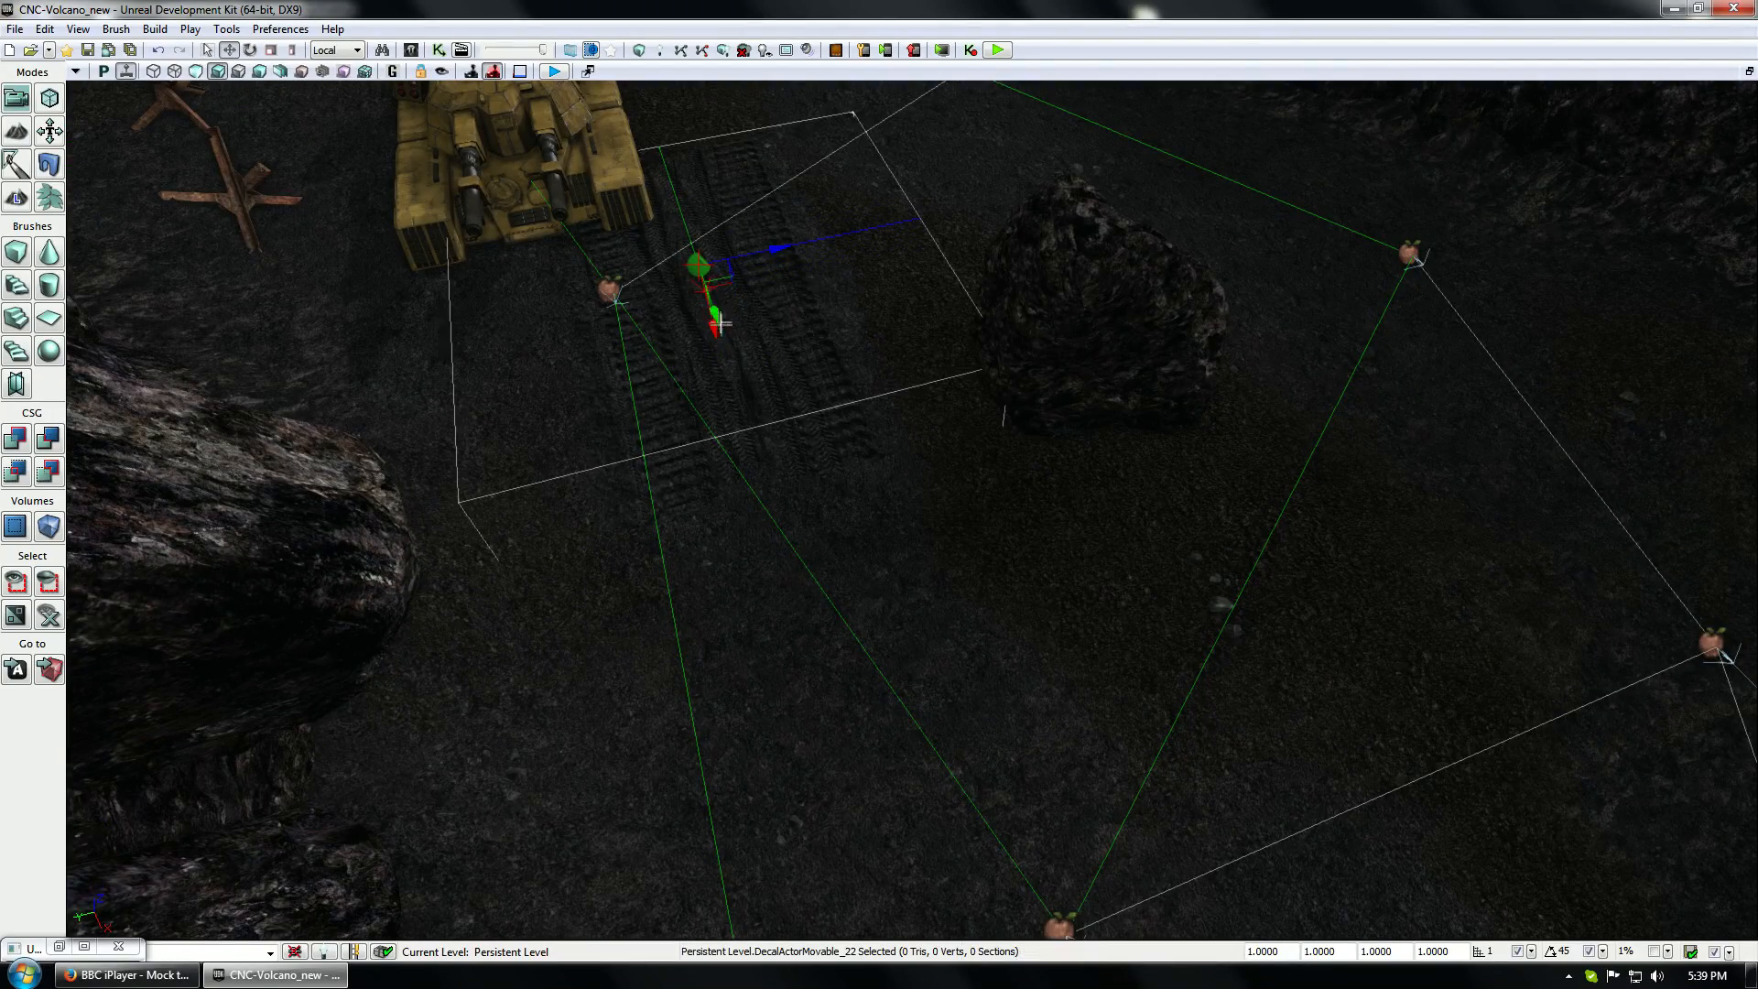
drag(722, 309, 767, 431)
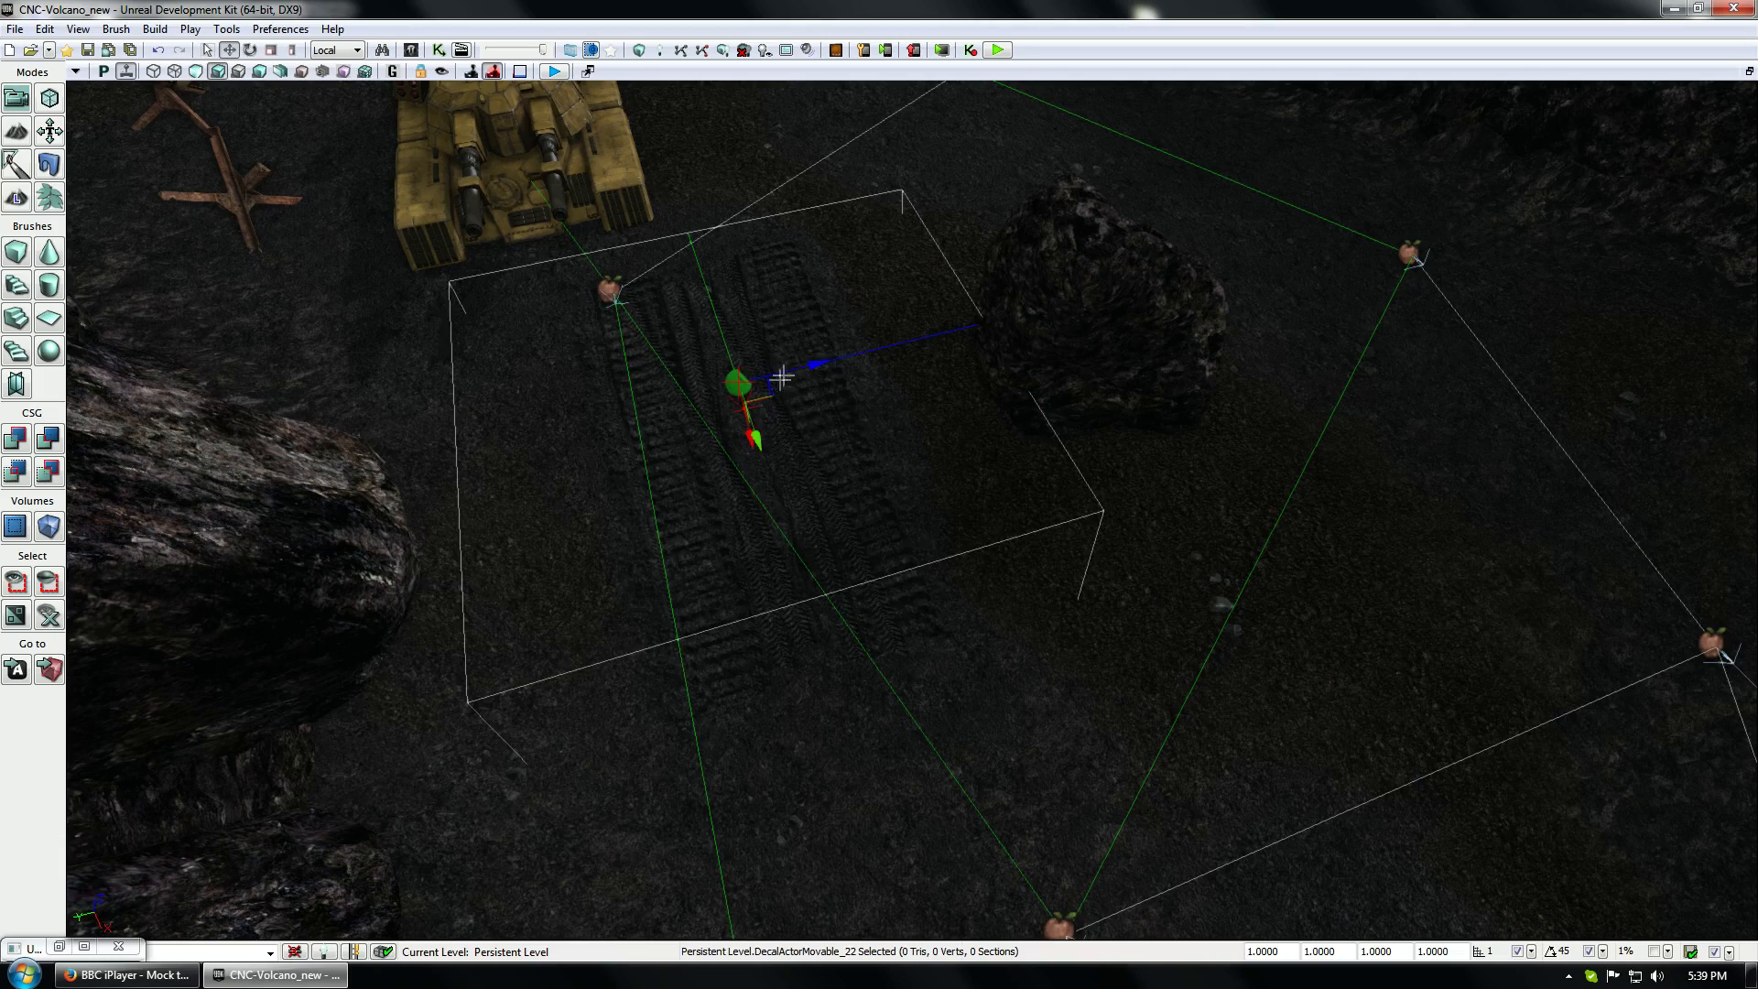
drag(836, 359, 853, 354)
click(872, 421)
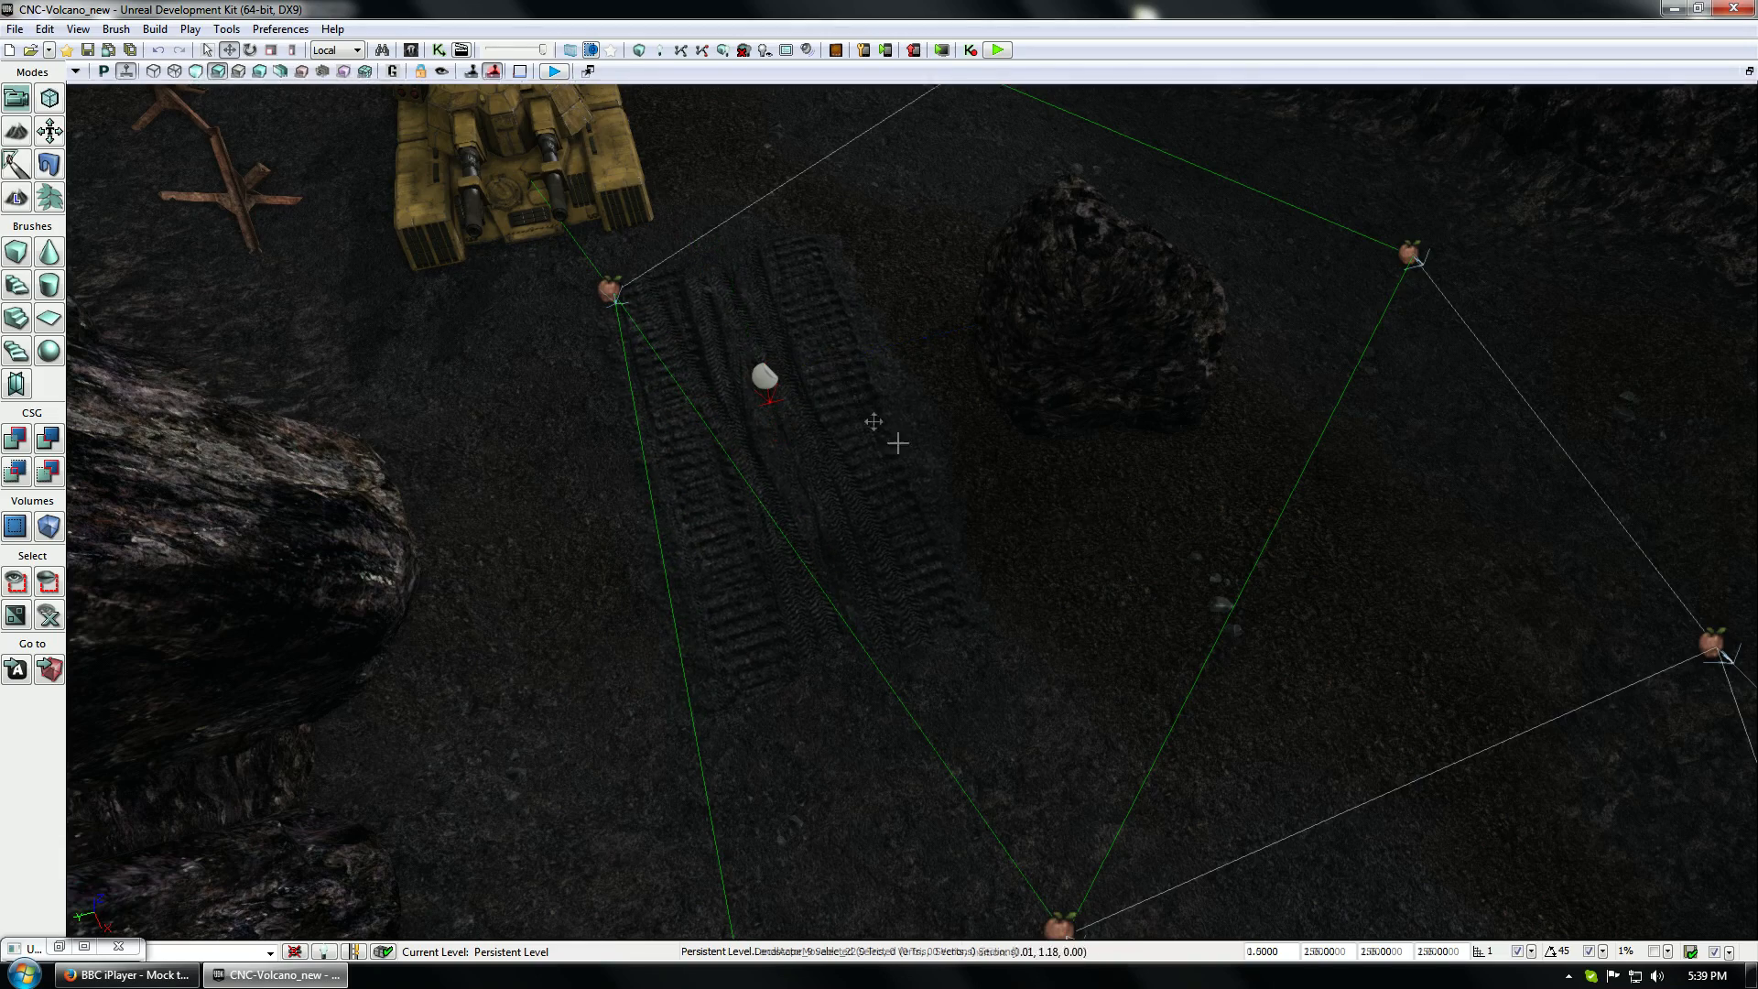
Delete the mammoth tank standing behind the track decal
right_drag(527, 607, 553, 620)
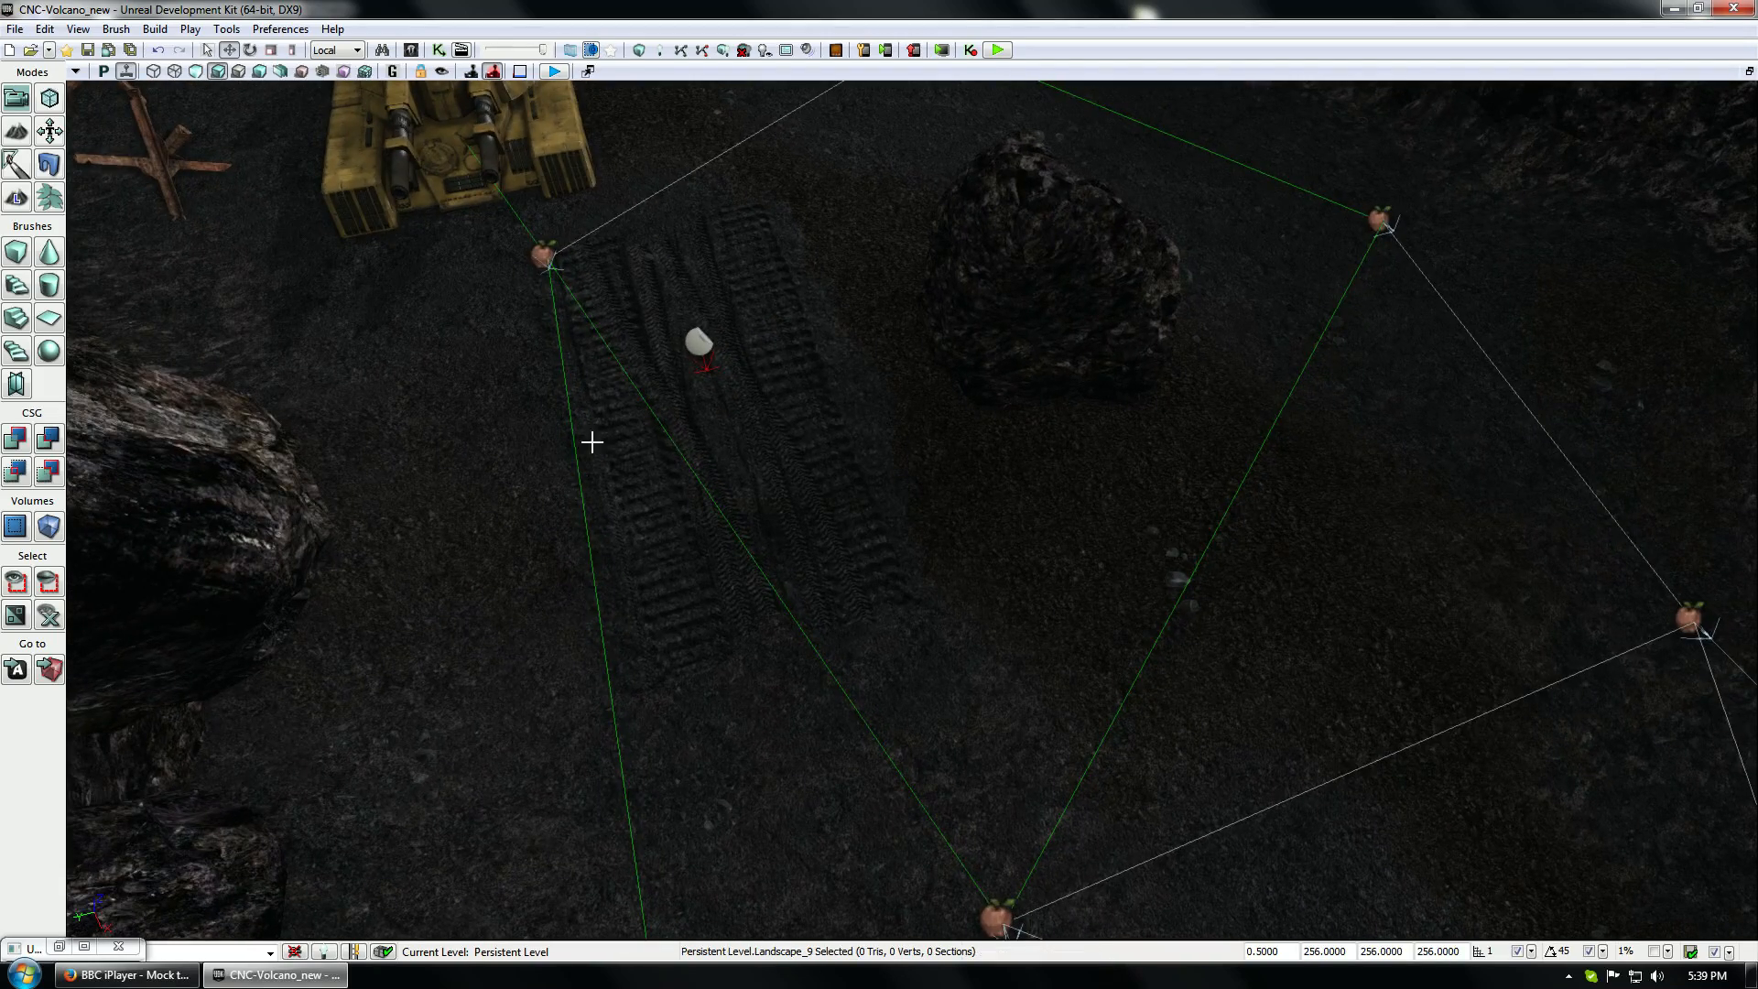
right_drag(818, 437, 848, 579)
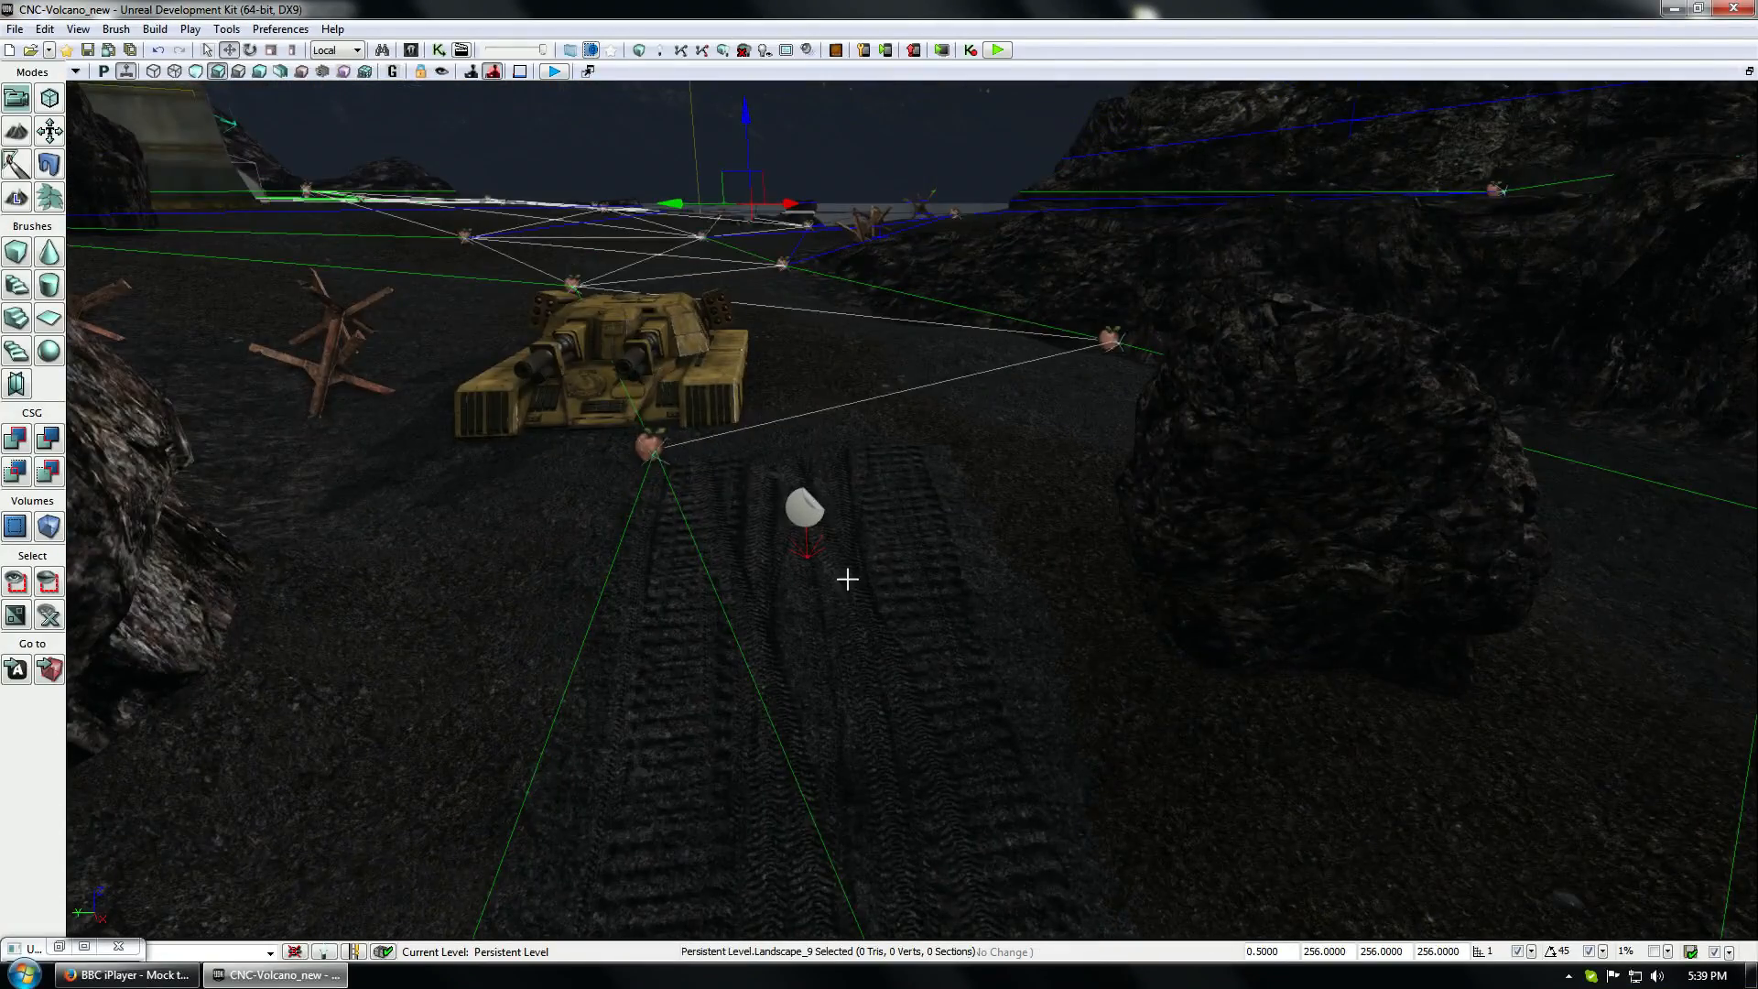
click(651, 392)
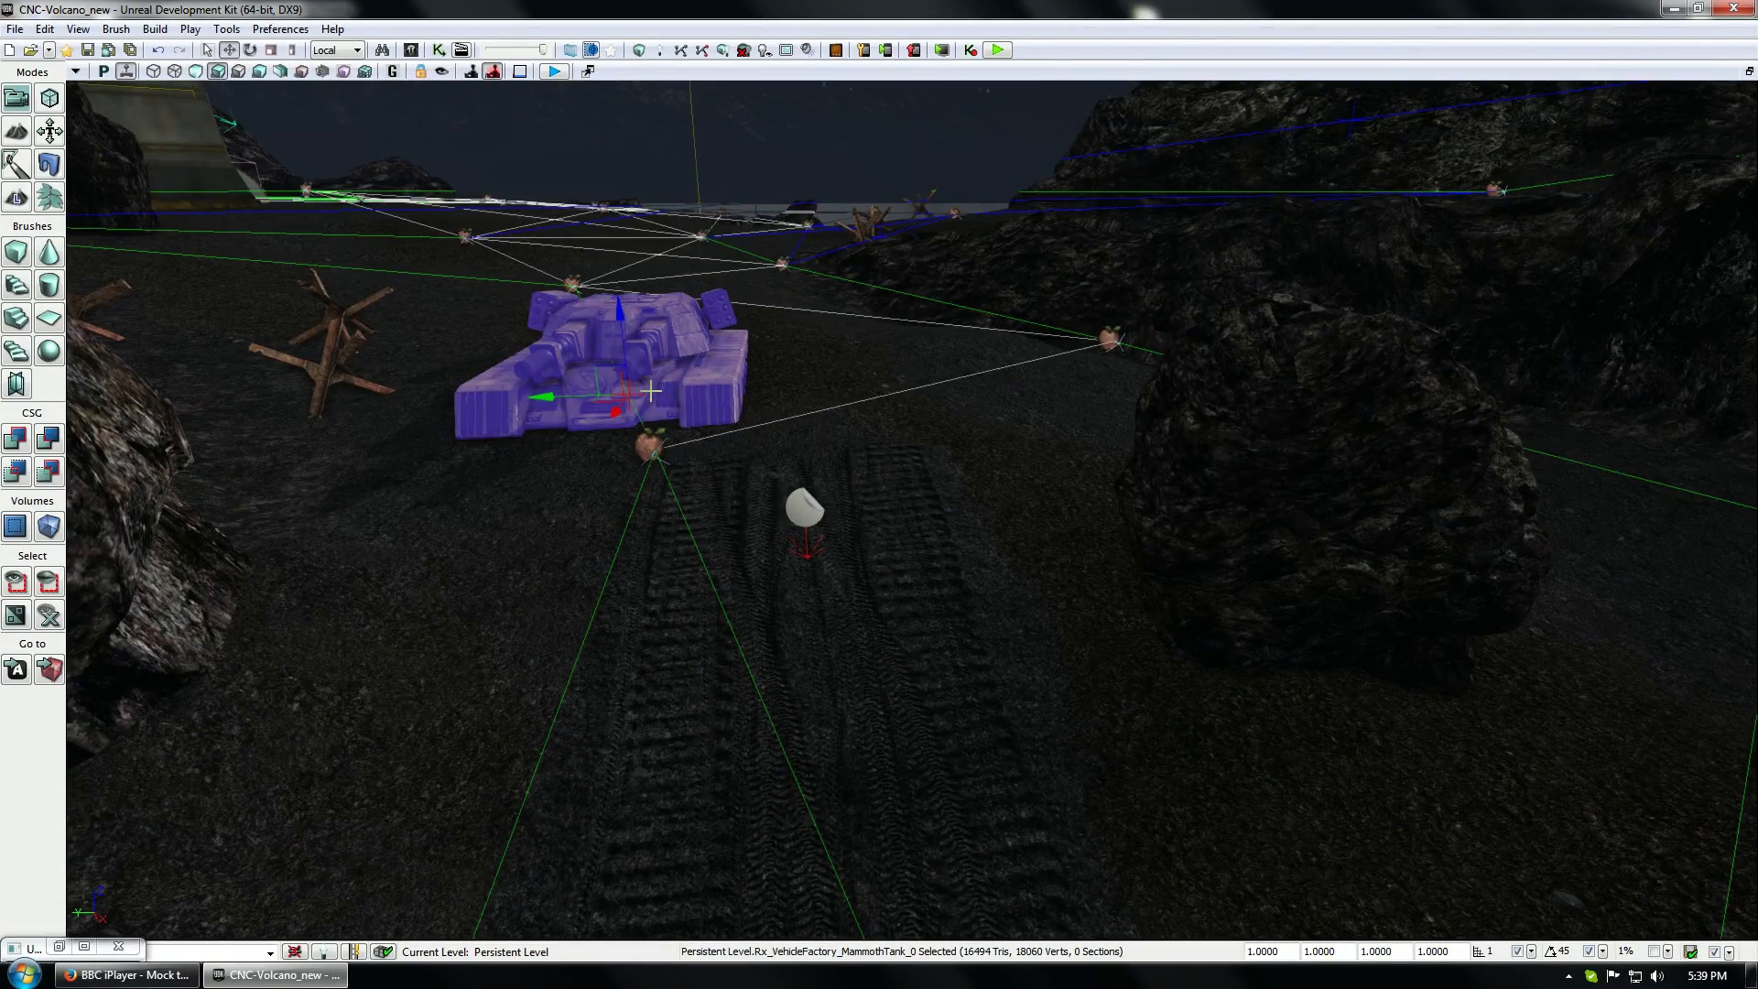
key(Delete)
Show the track decal material instances in the Decals group of the RX_Volcano package
click(802, 515)
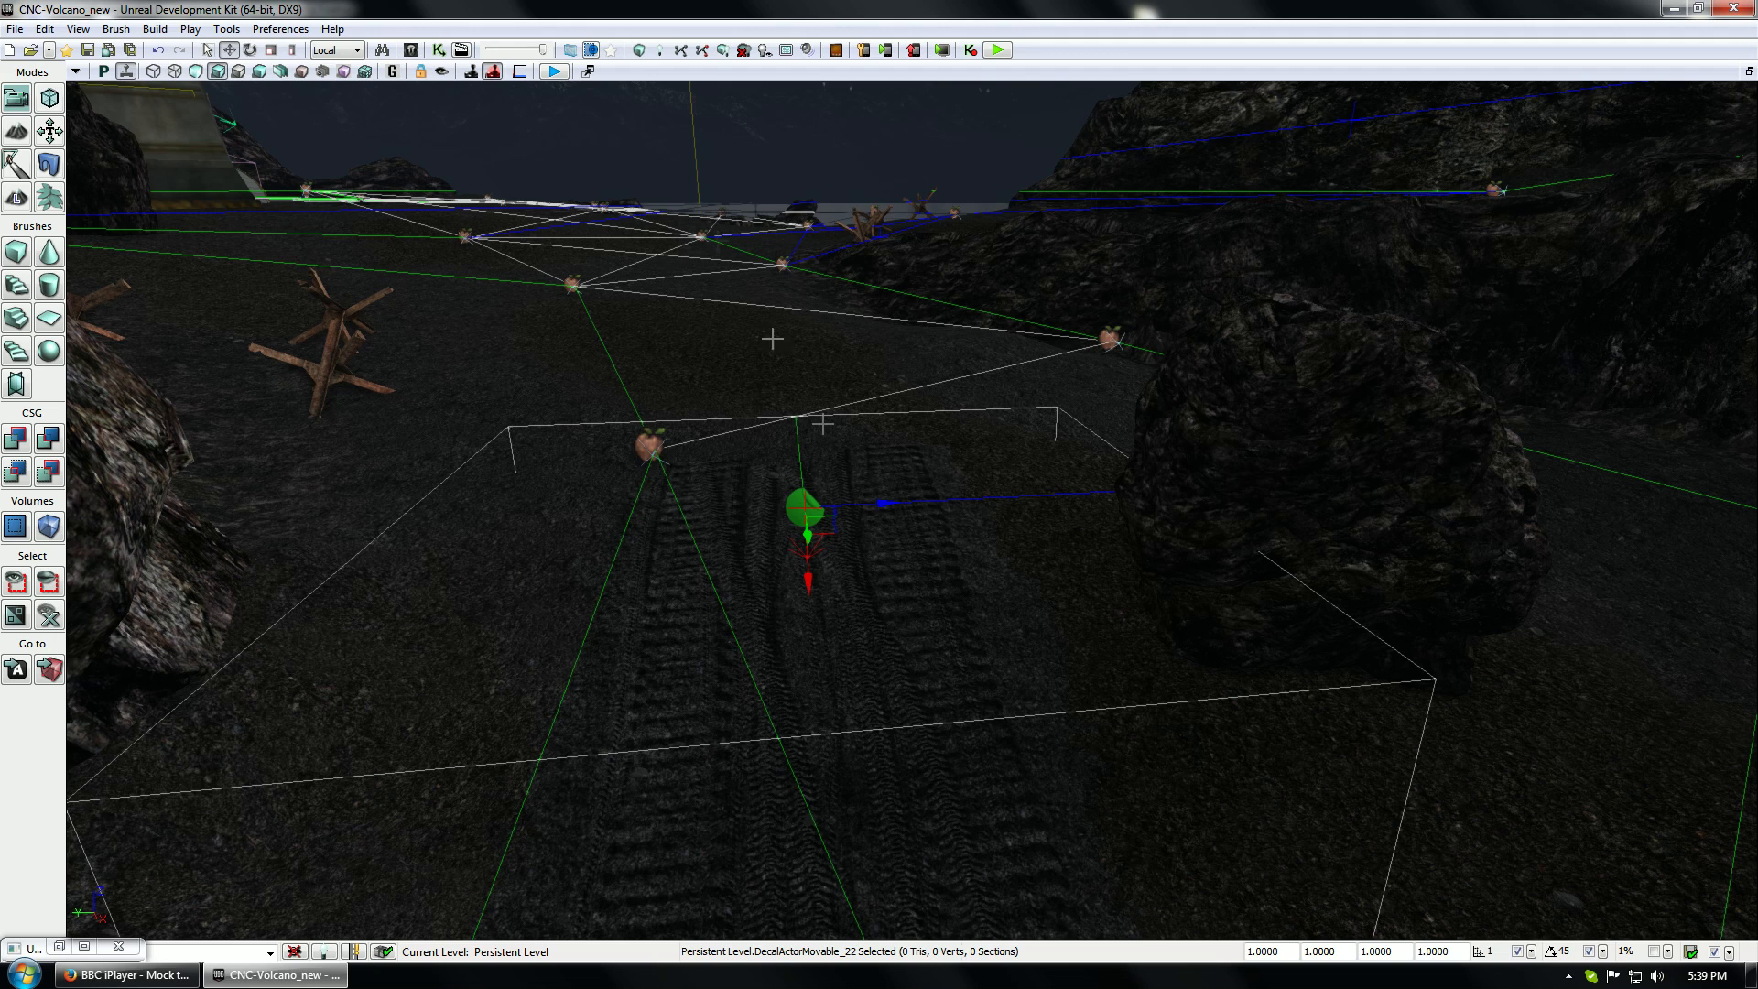
click(413, 51)
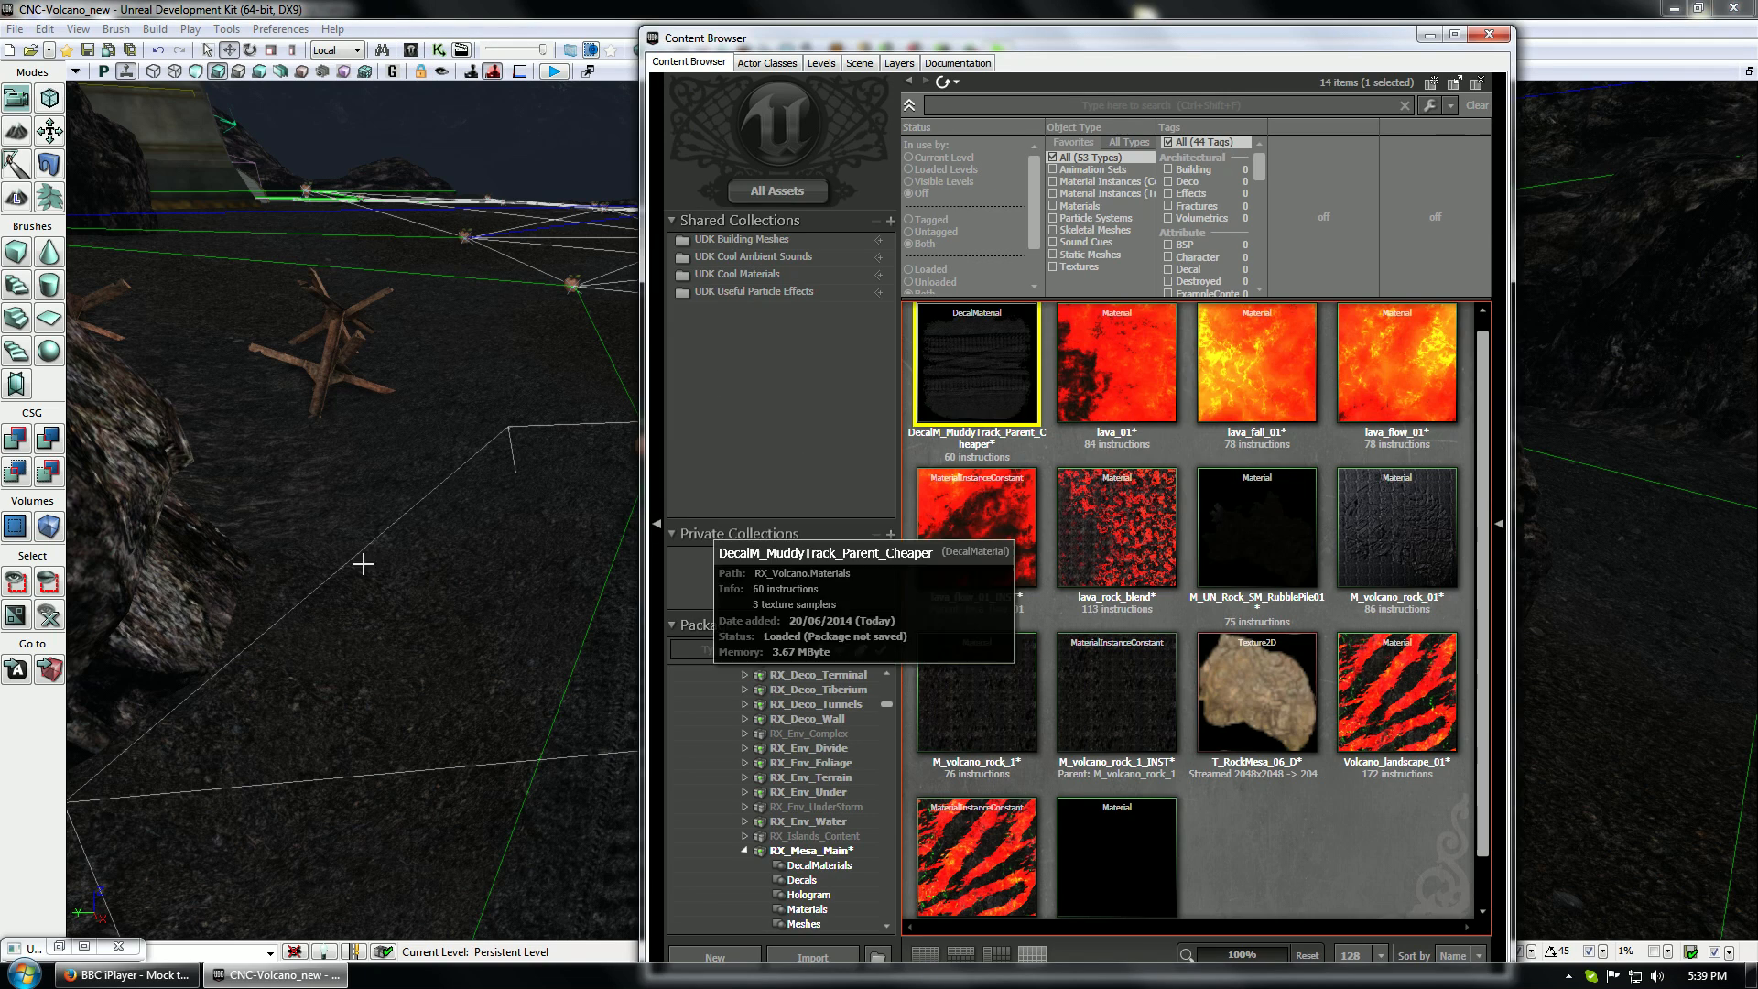
click(472, 576)
click(1000, 344)
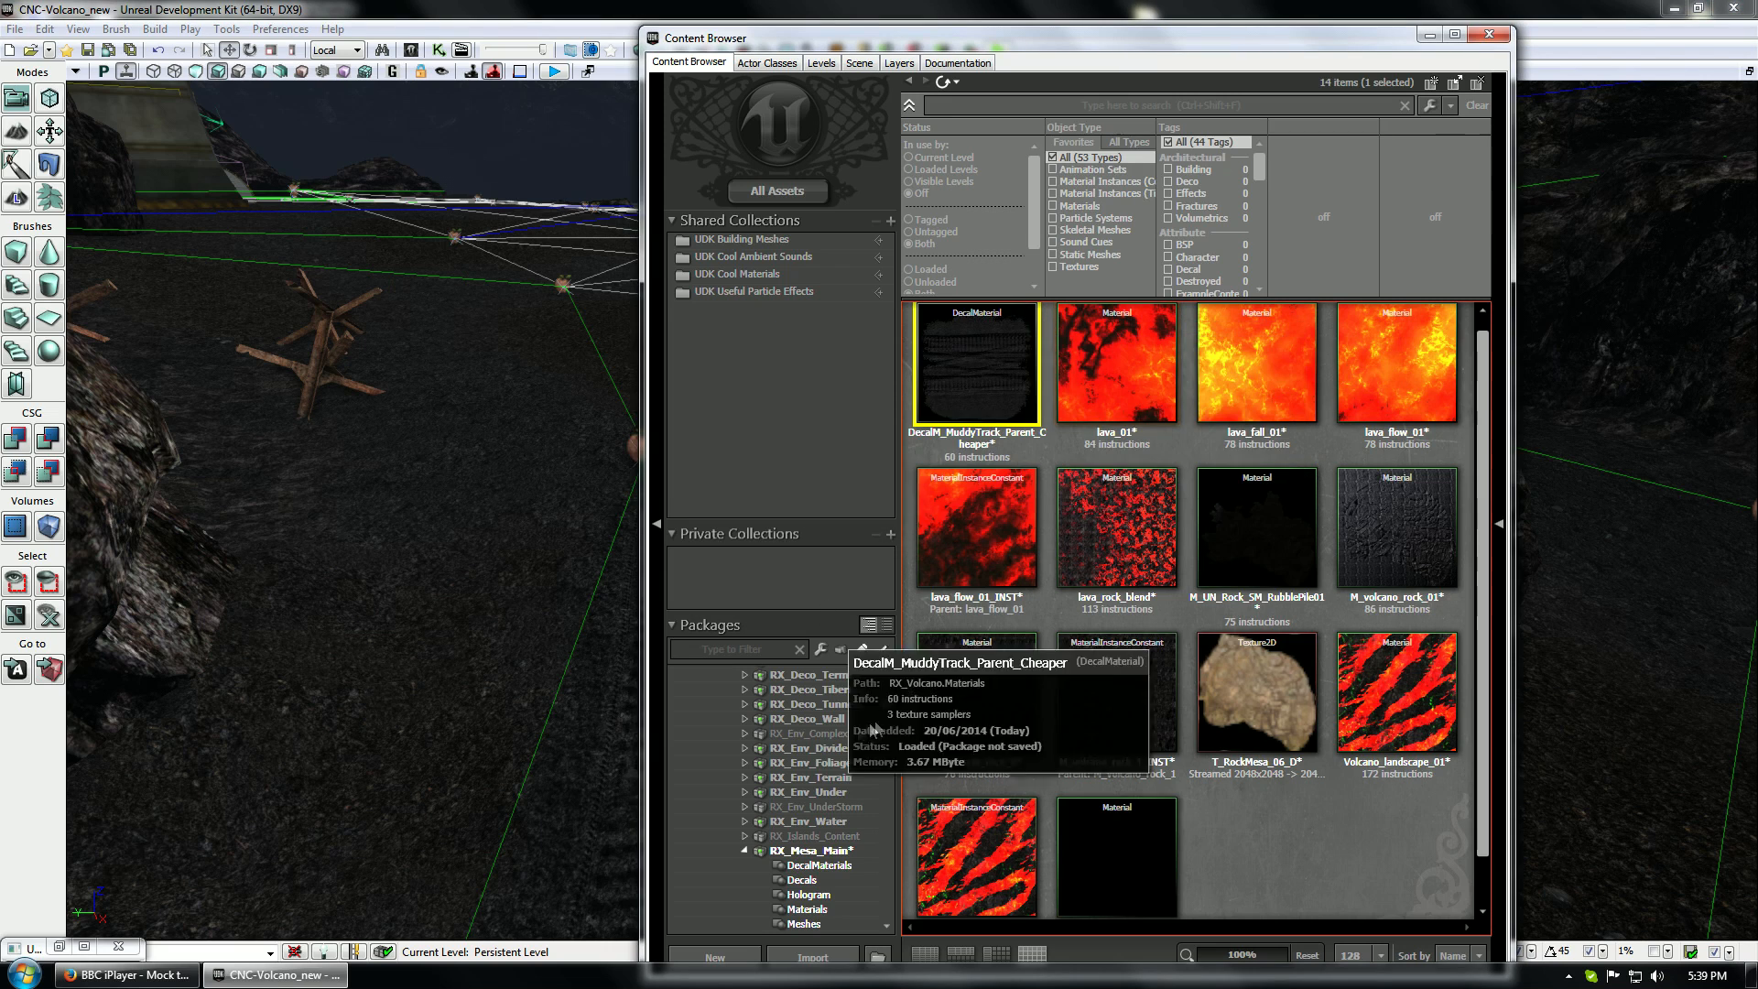
click(834, 868)
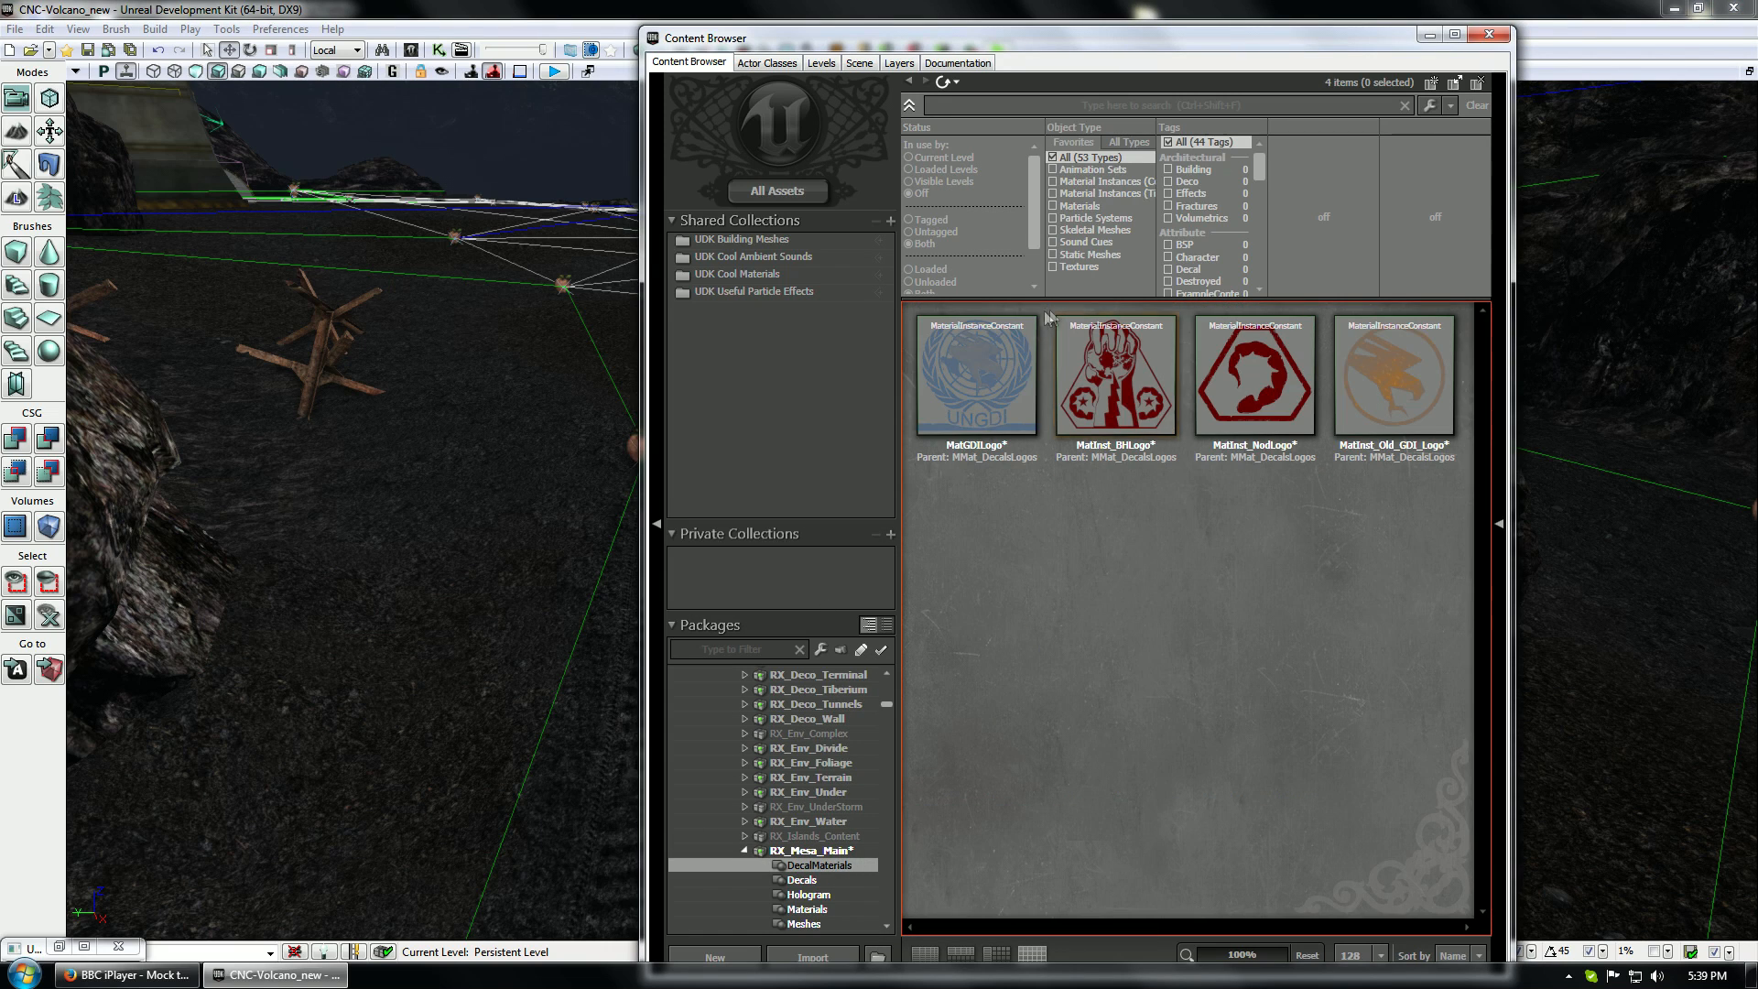
click(814, 883)
scroll(815, 880, down, 7)
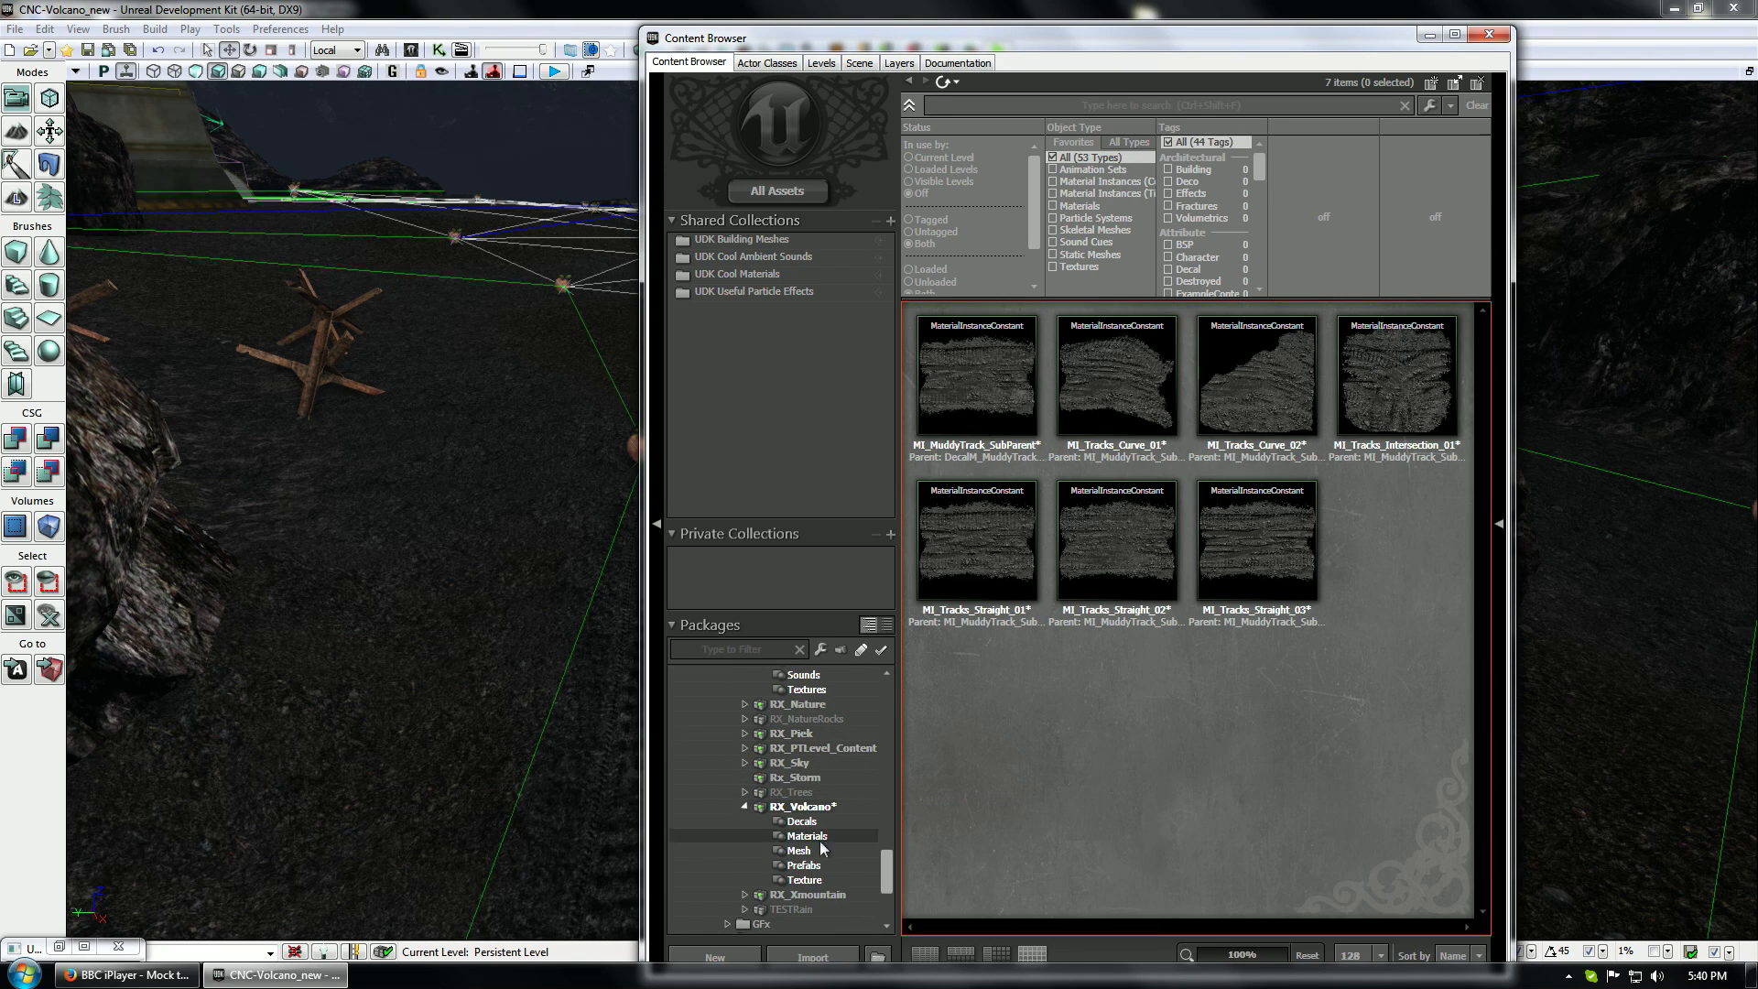
click(806, 836)
click(801, 821)
Compare the MI_MuddyTrack_SubParent and MI_Tracks_Intersection_01 instances with the track decal placed in the level
click(996, 346)
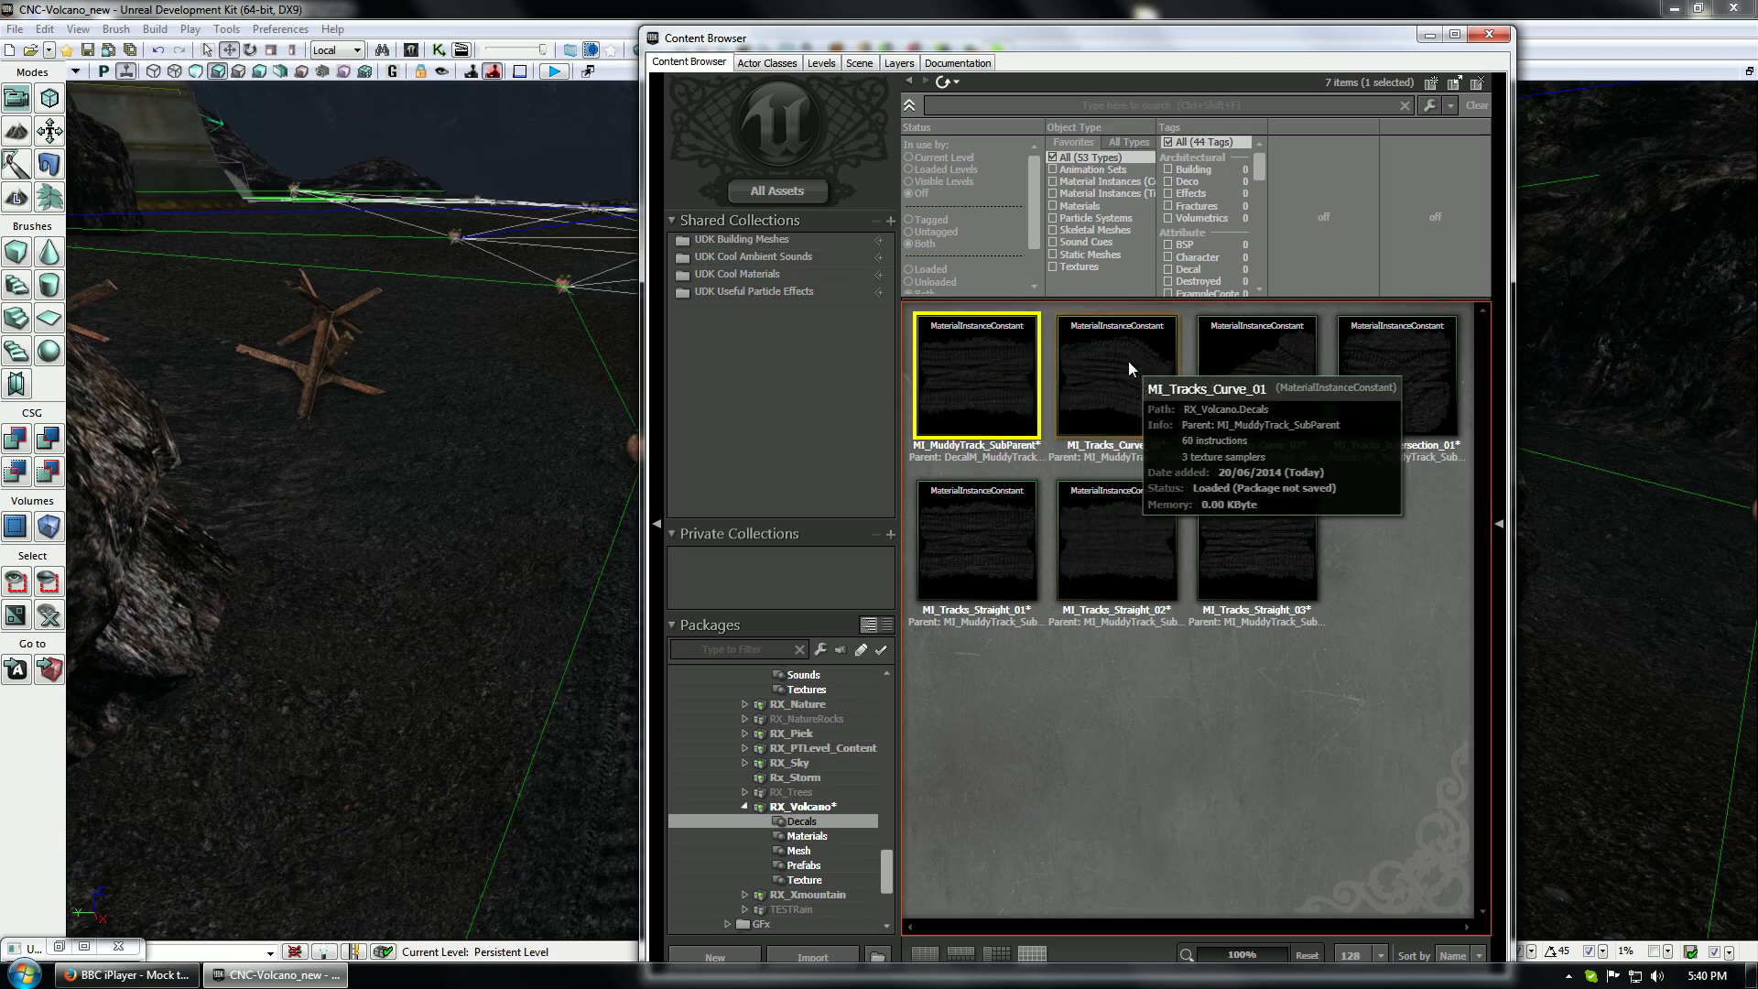
click(1372, 363)
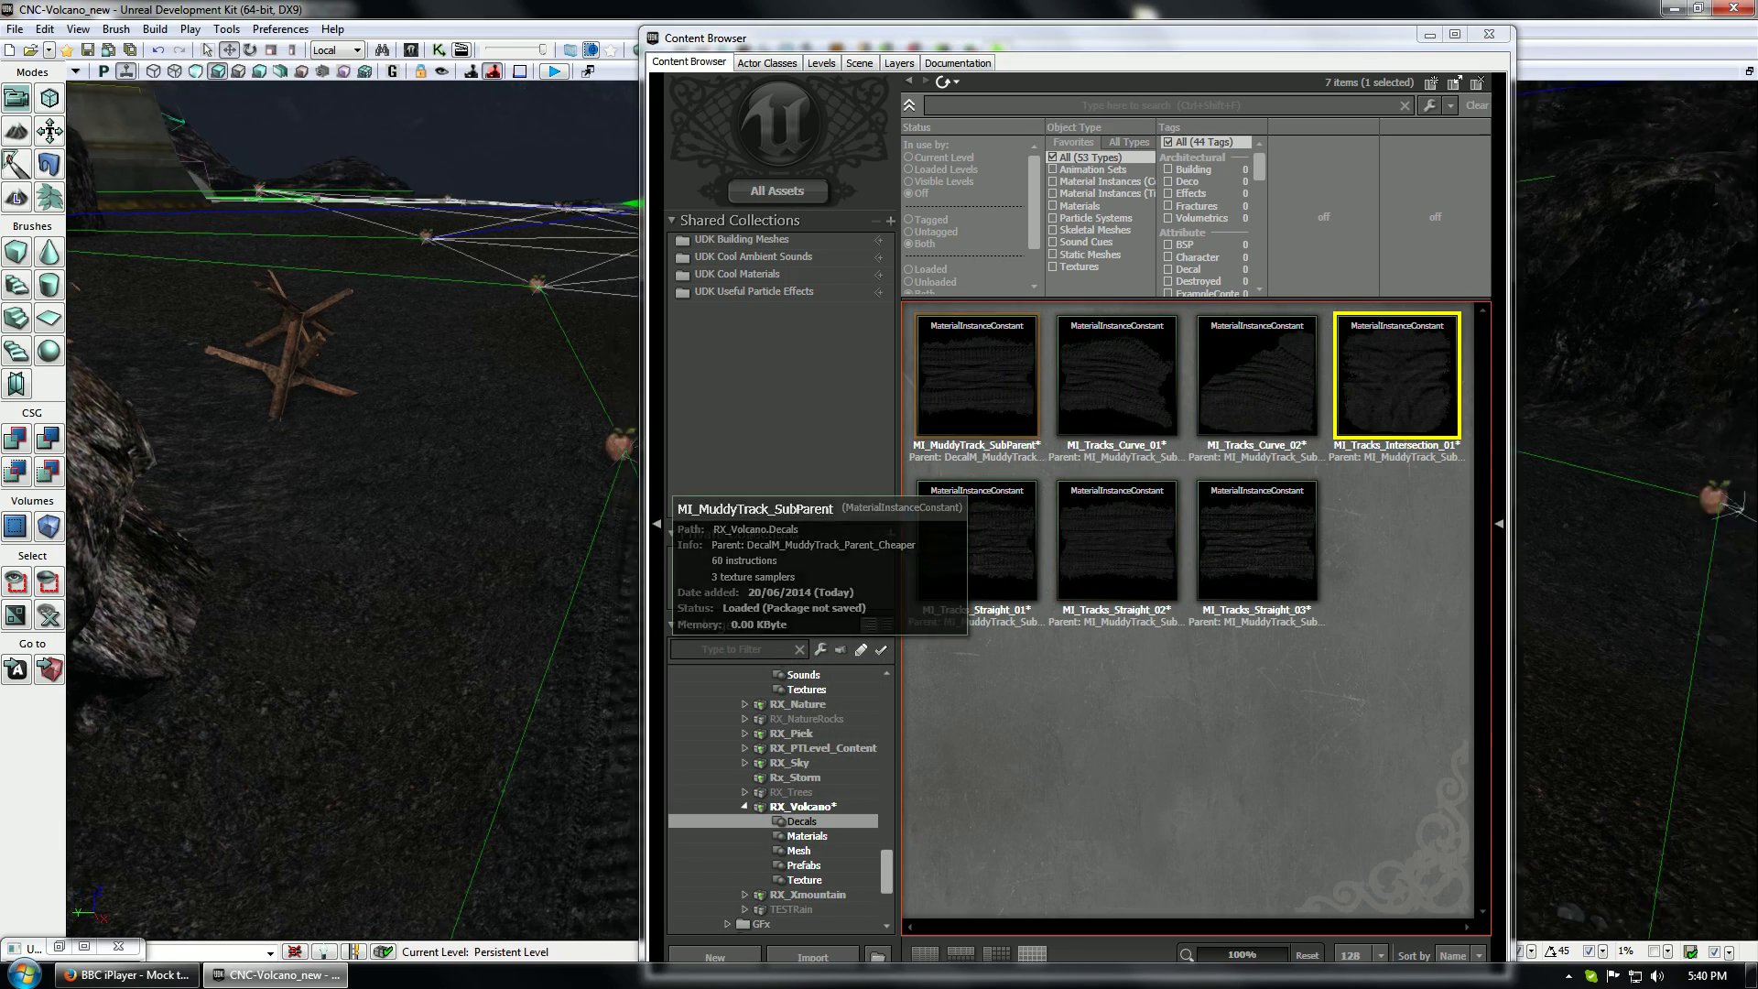
middle_drag(293, 471, 334, 438)
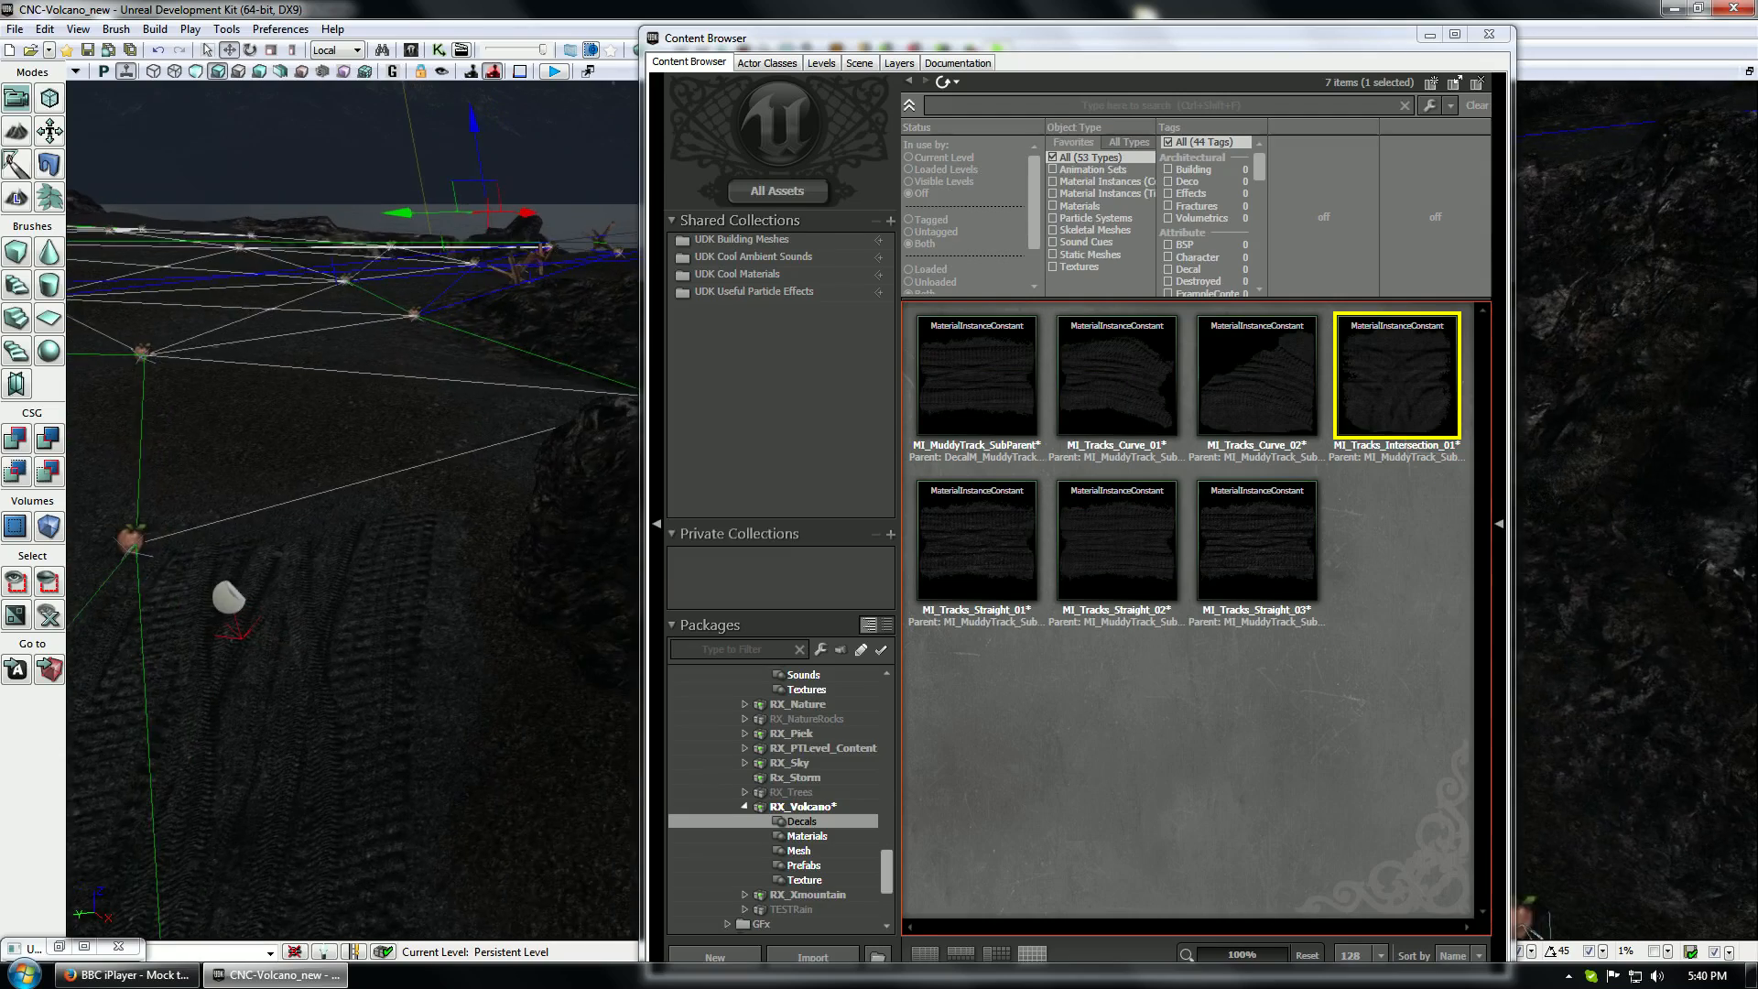
click(1375, 411)
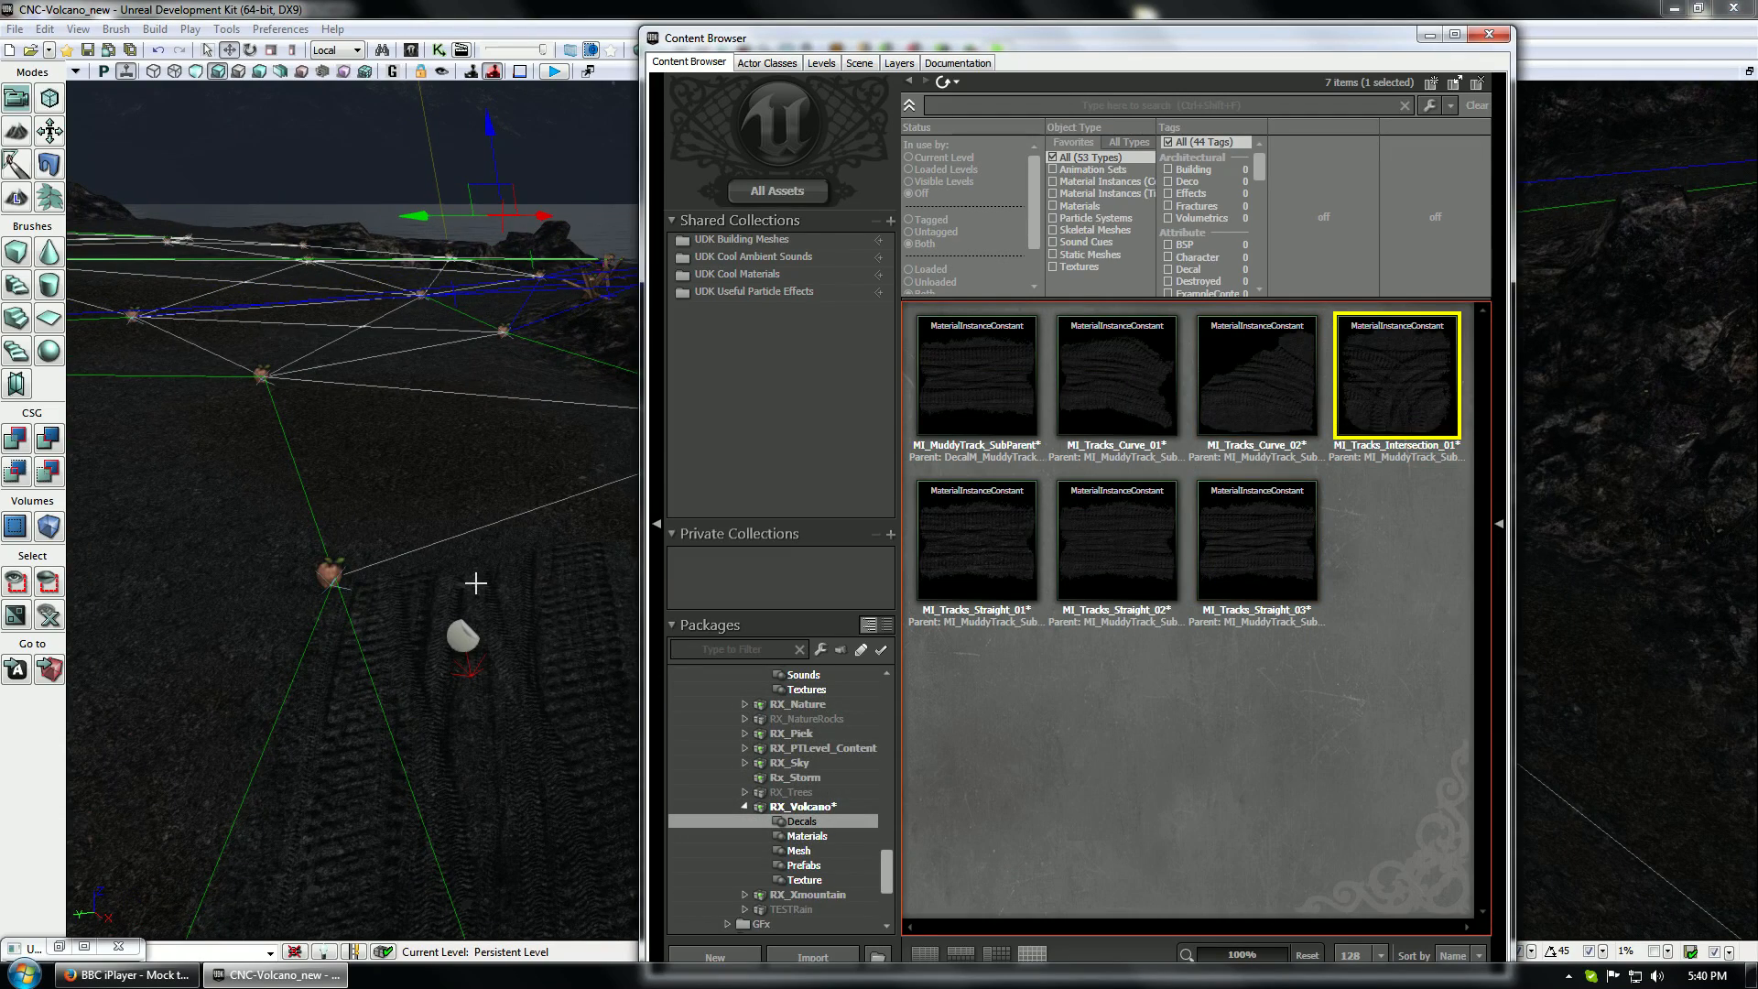
drag(522, 559, 529, 489)
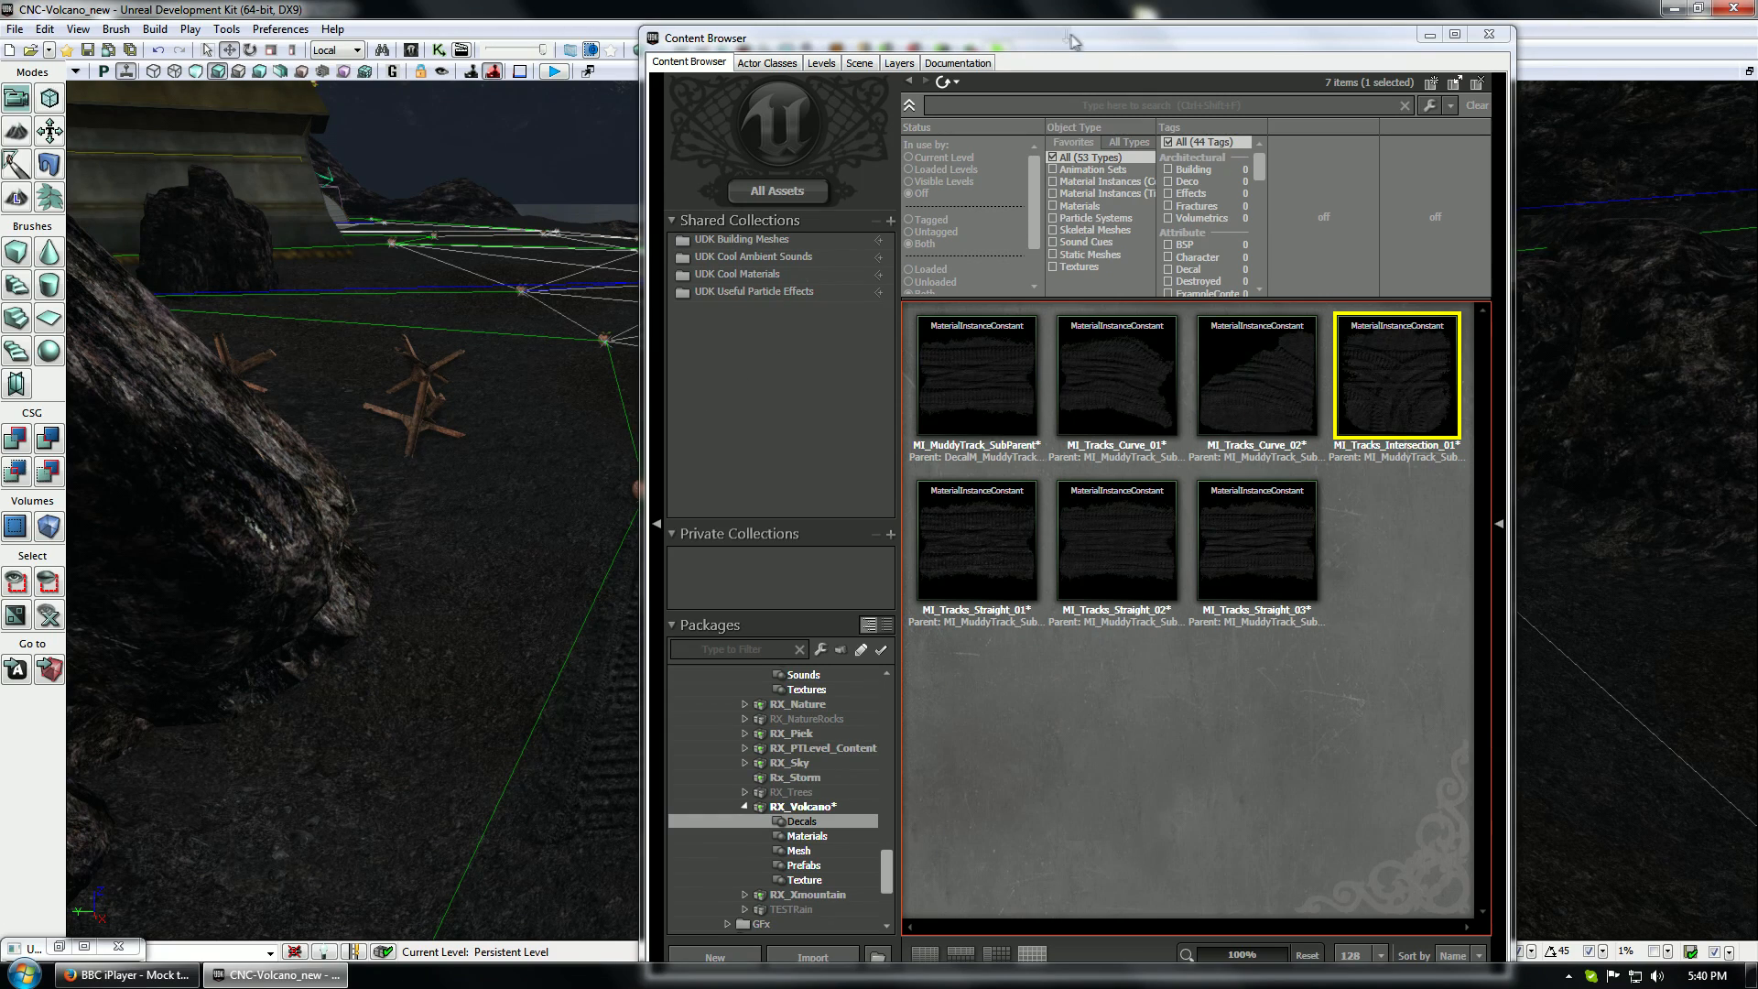
Move the Content Browser aside and place an MI_MuddyTrack_SubParent decal on the ground beside the building's yellow-bordered pad
drag(1073, 41, 48, 69)
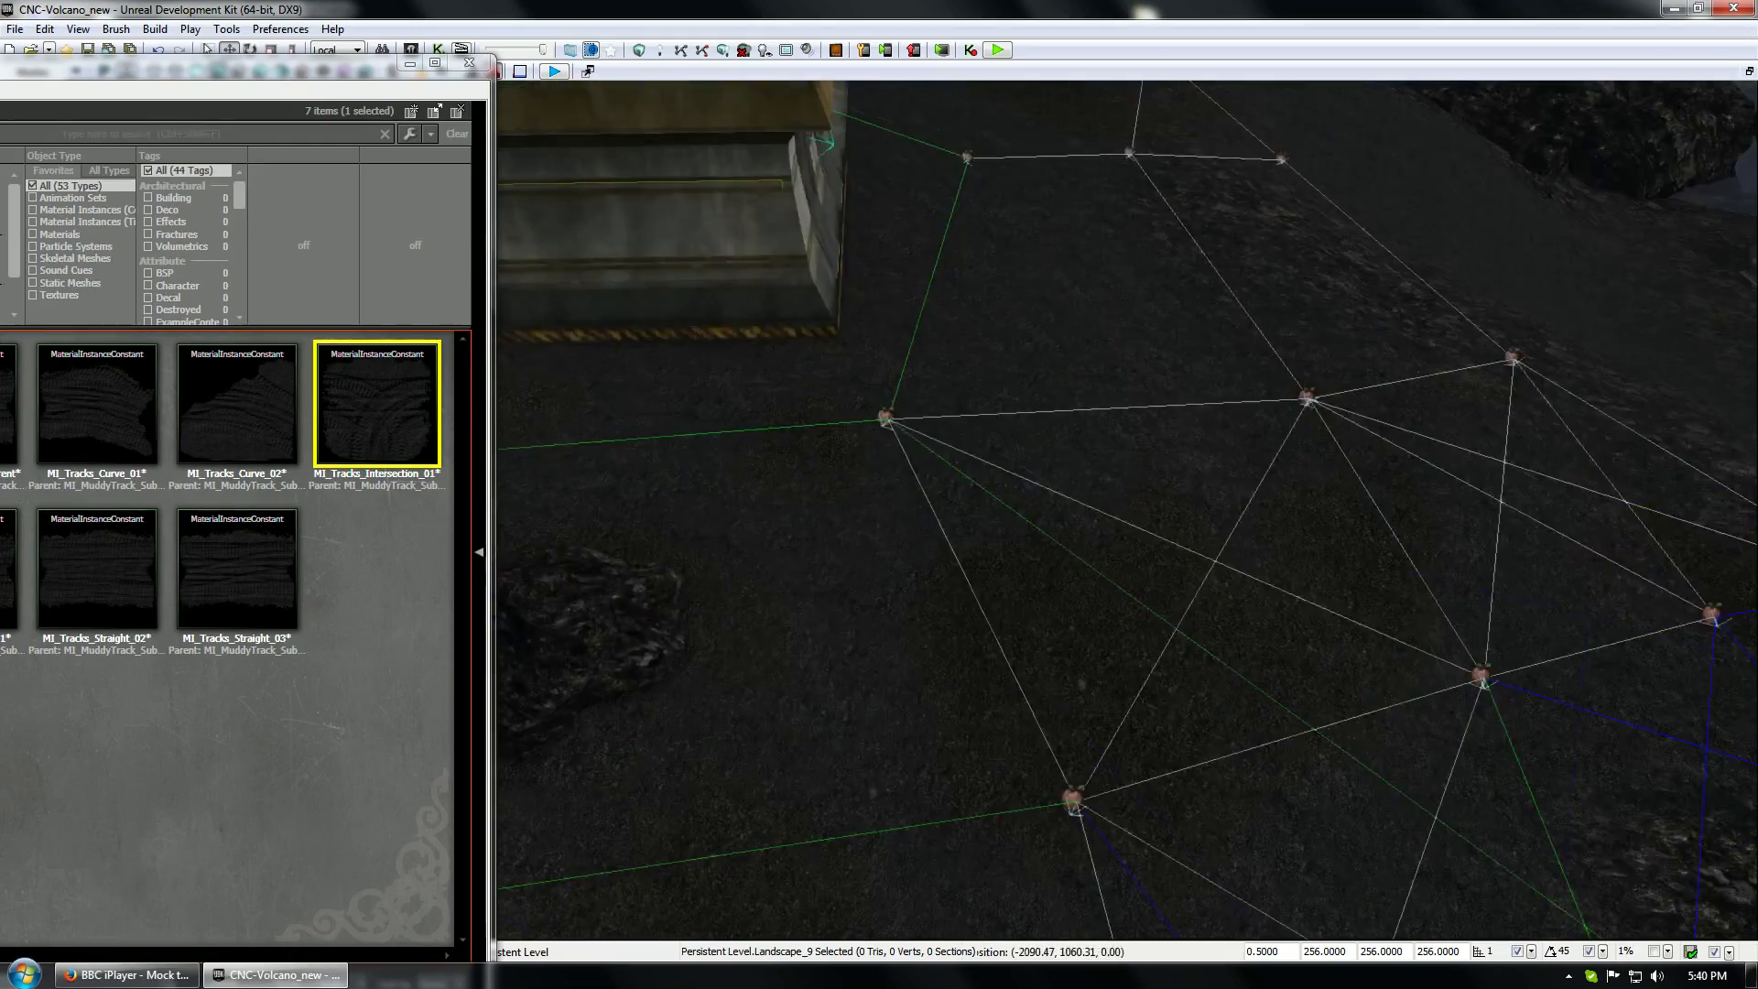
right_drag(890, 519, 891, 518)
click(15, 394)
drag(305, 72, 416, 55)
drag(81, 394, 1186, 377)
Rotate the newly placed decal beside the pad so that it projects down onto the ground
key(space)
right_drag(1039, 573, 1052, 573)
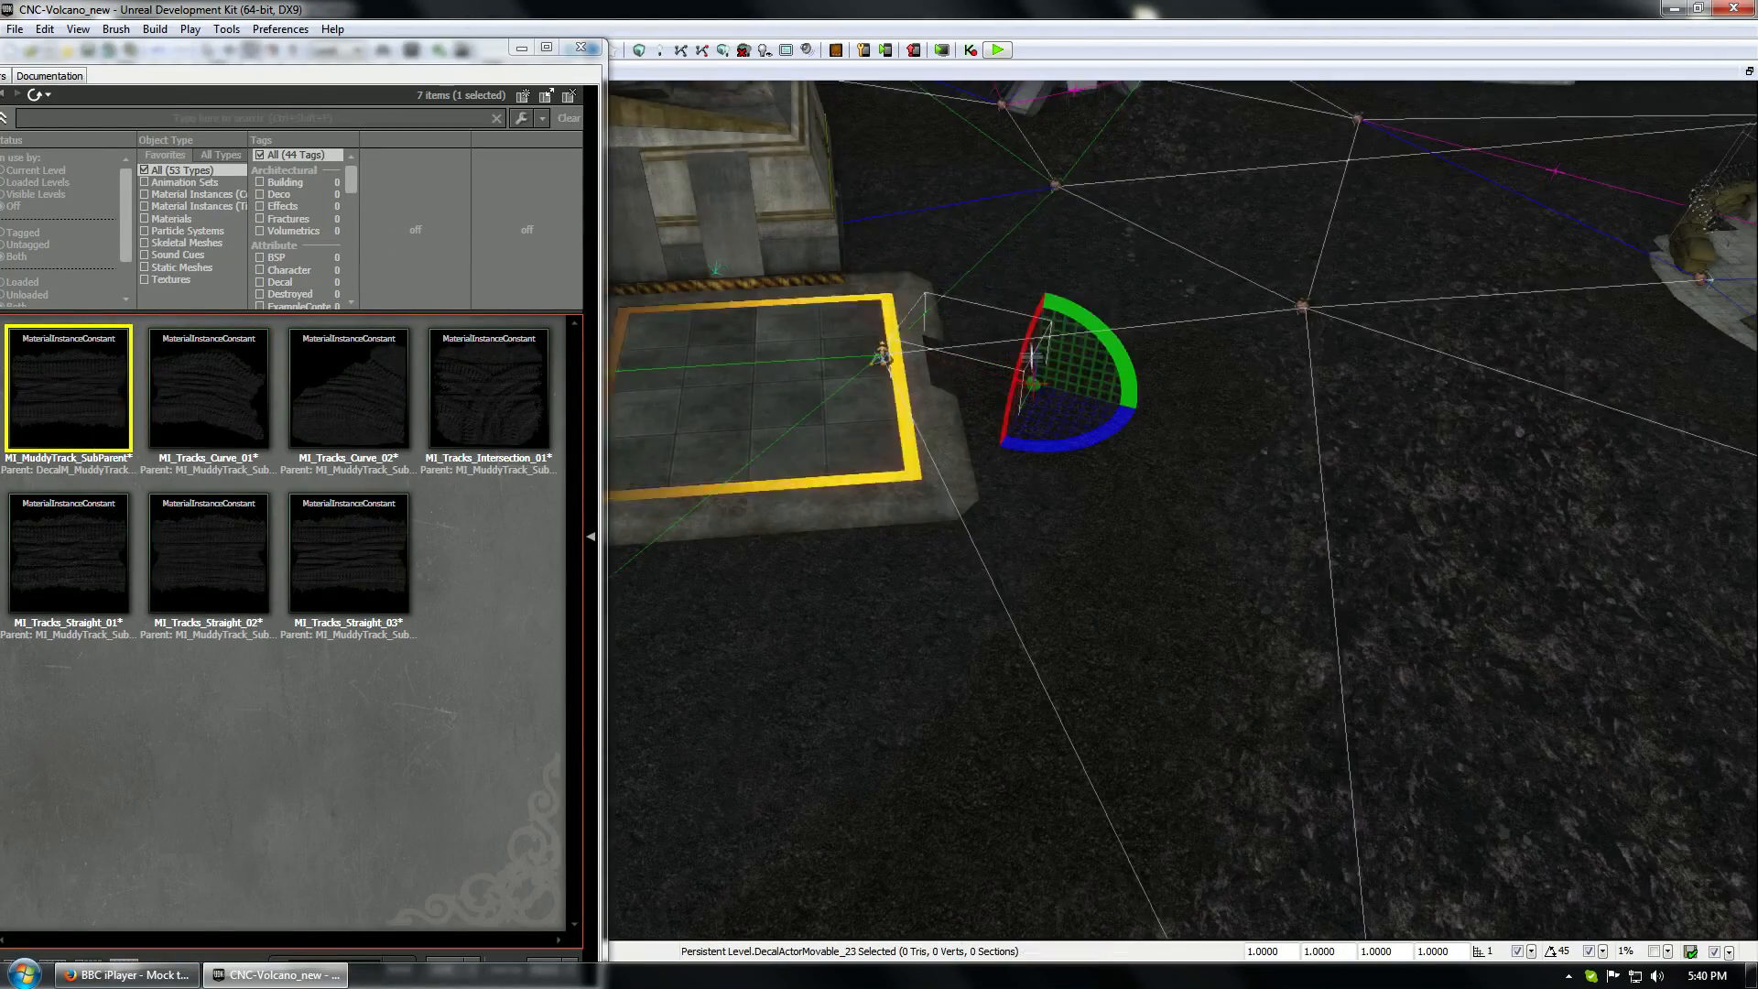
drag(1106, 333, 1024, 295)
Open the original track decal's properties and expand its Display and Advanced categories
right_drag(1286, 245, 1121, 183)
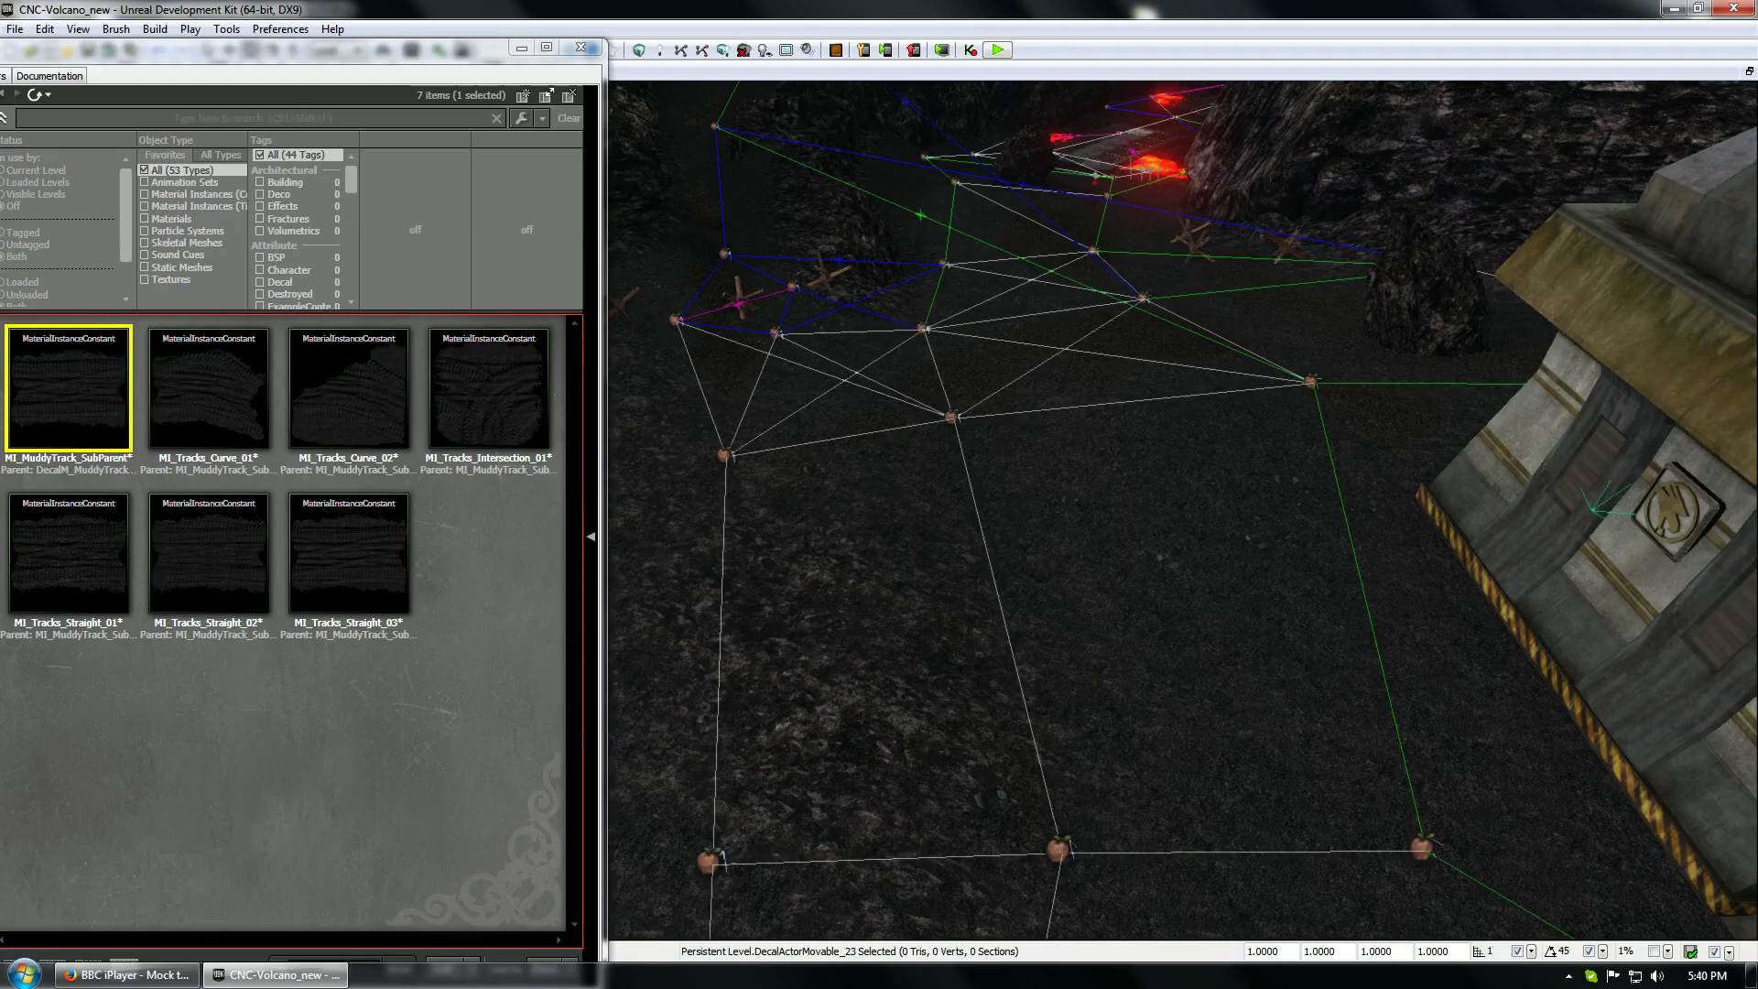
double_click(1096, 178)
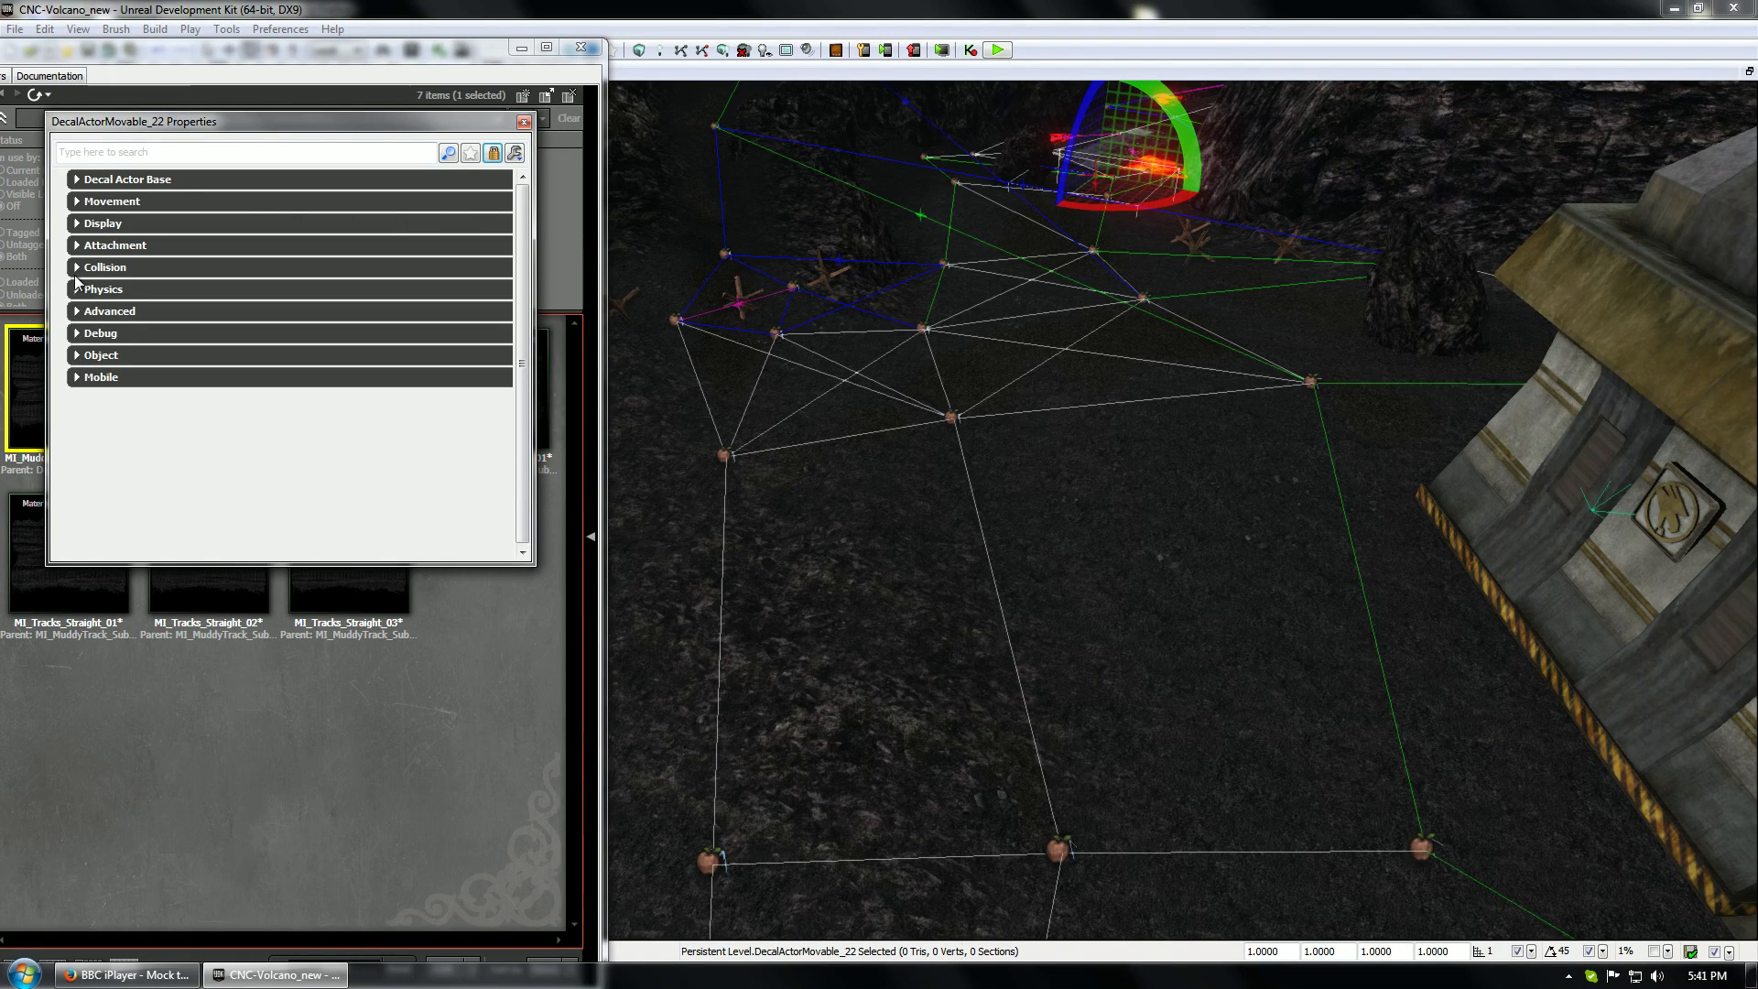
click(77, 311)
click(76, 224)
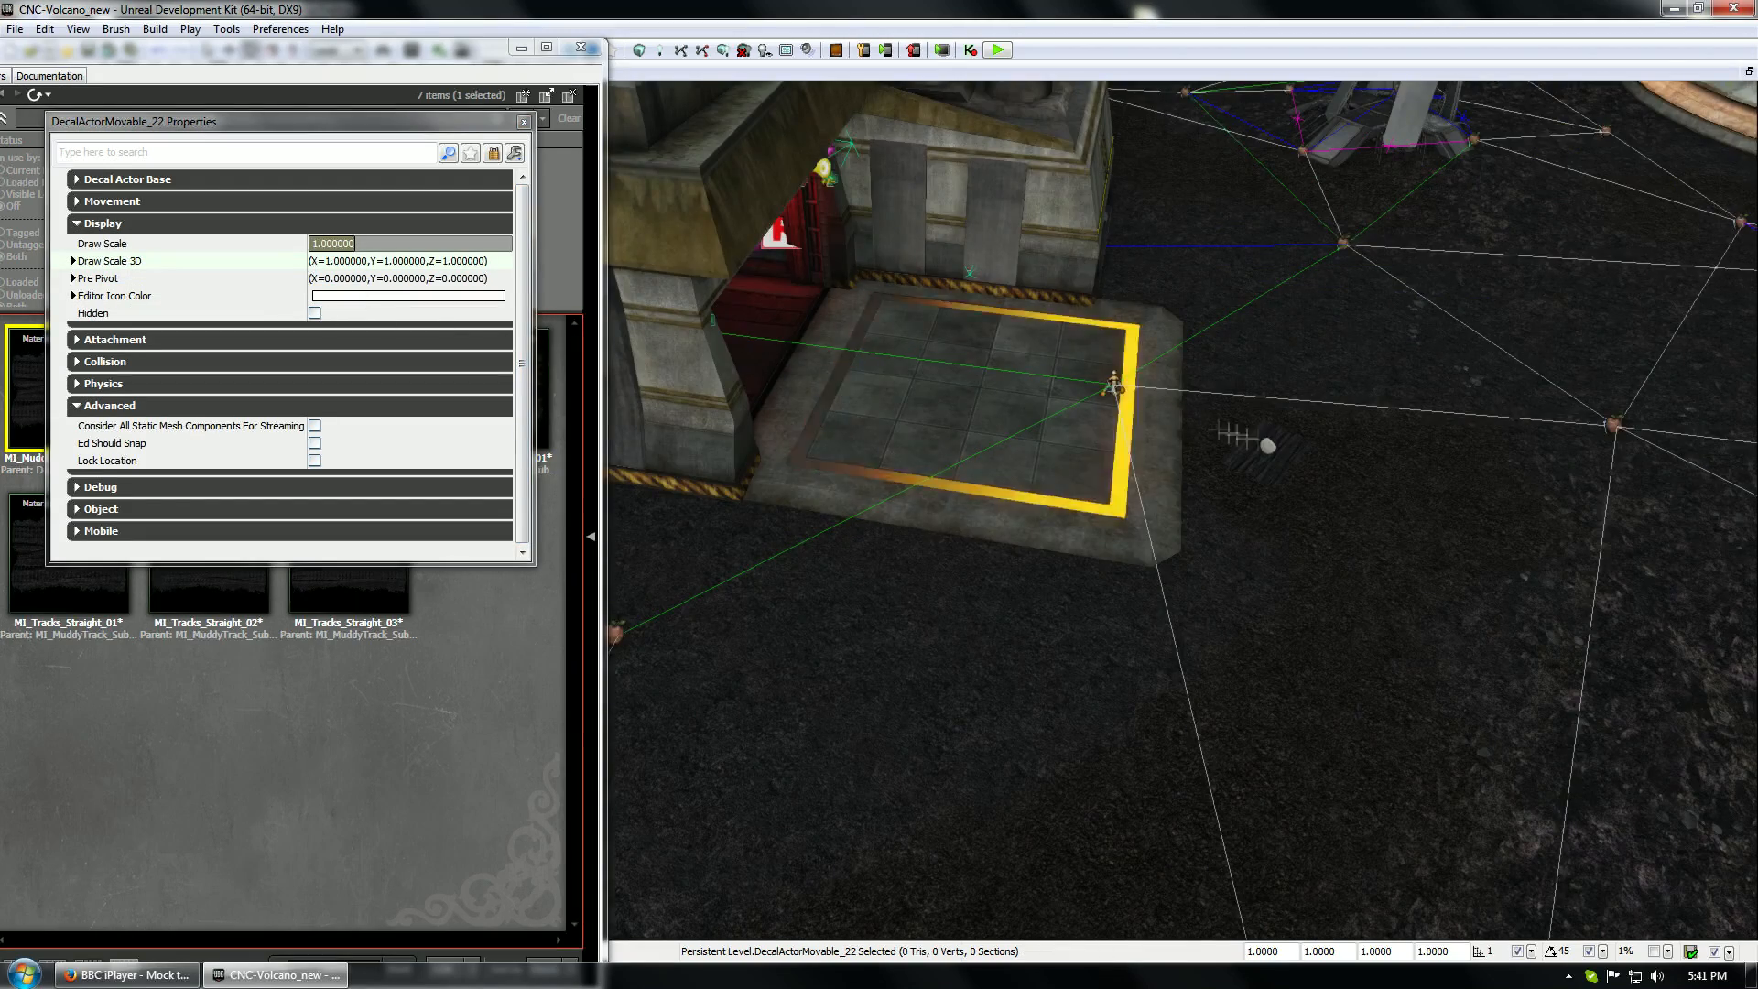
Select the new decal by the pad and try the clipboard option on the original decal's Draw Scale 3D
click(1261, 446)
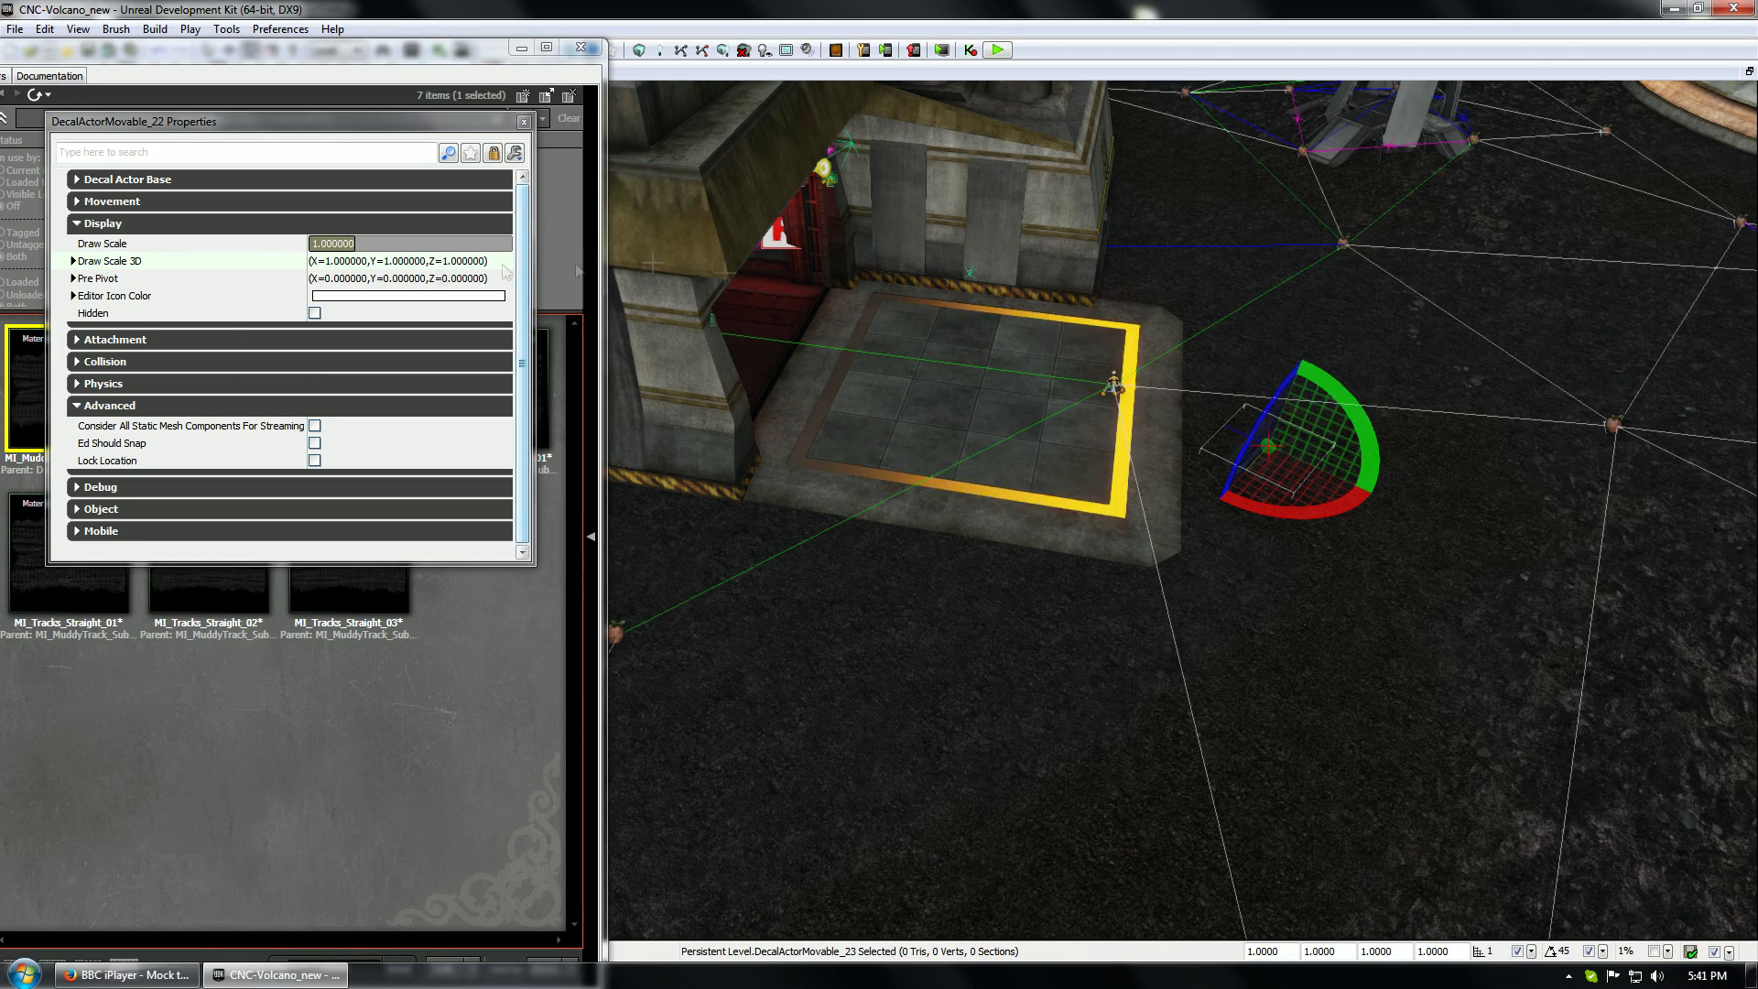
right_click(102, 264)
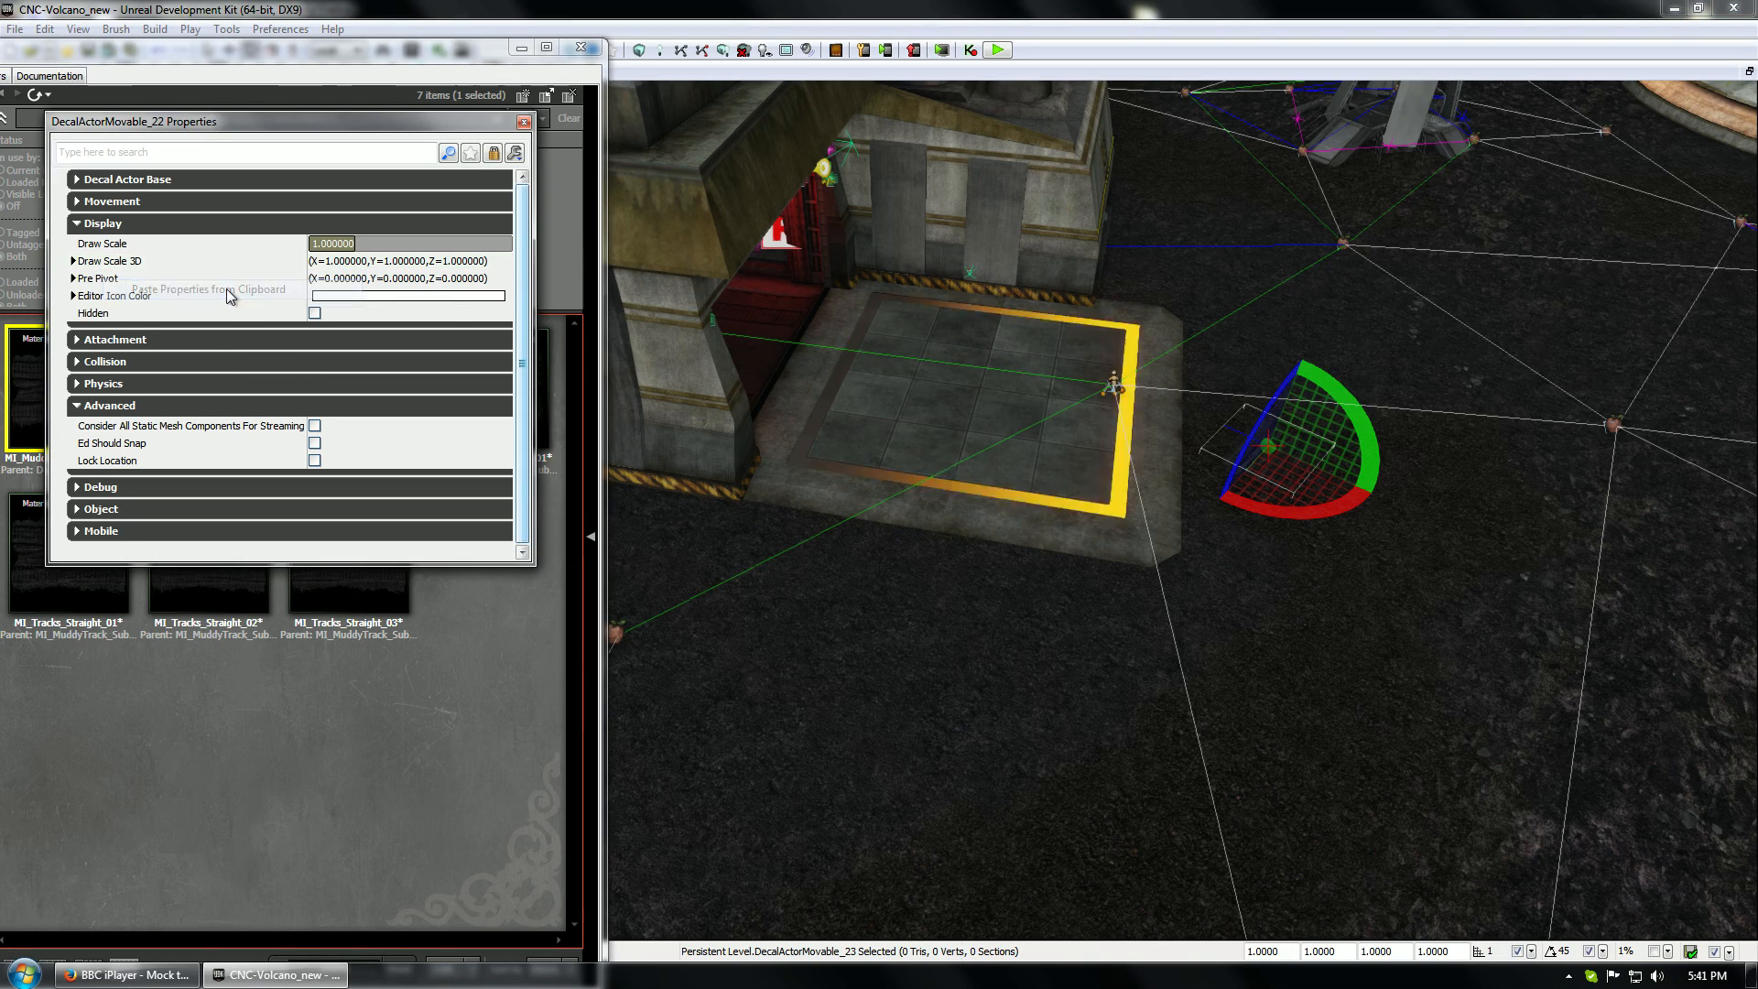
click(181, 298)
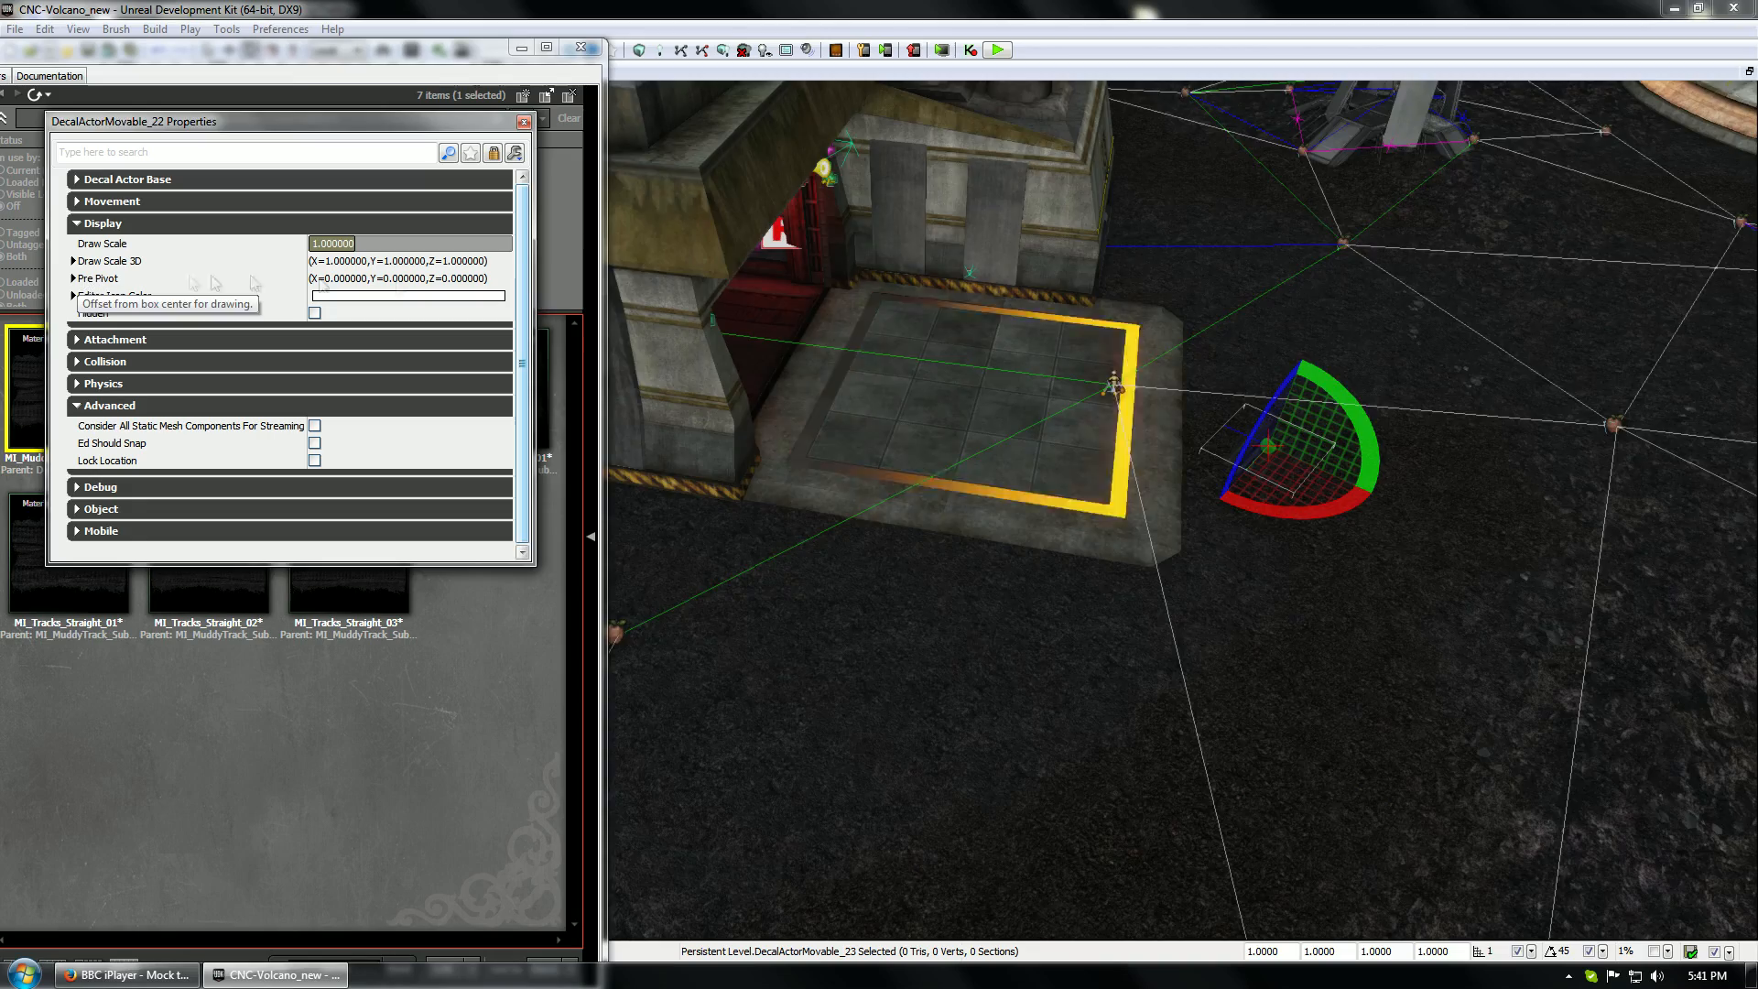
right_drag(882, 330, 906, 394)
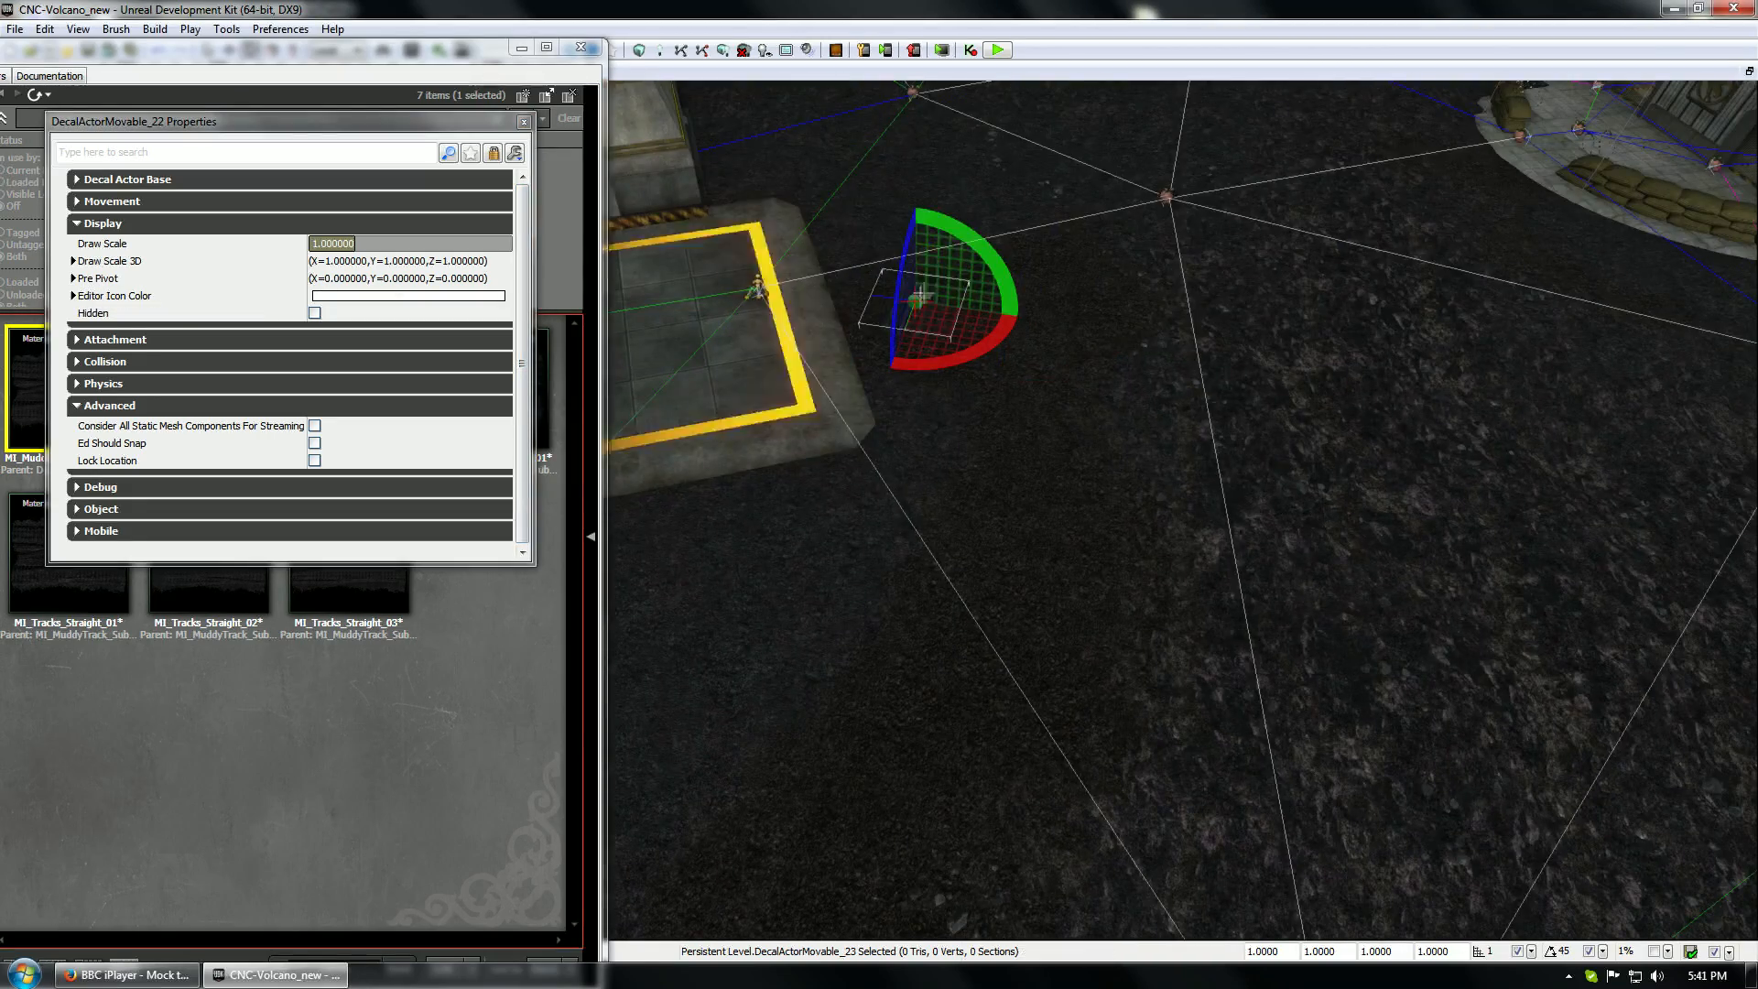
Open the new decal's properties beside the original's and try pasting the copied values into its expanded Draw Scale 3D
key(F4)
right_click(116, 283)
click(198, 316)
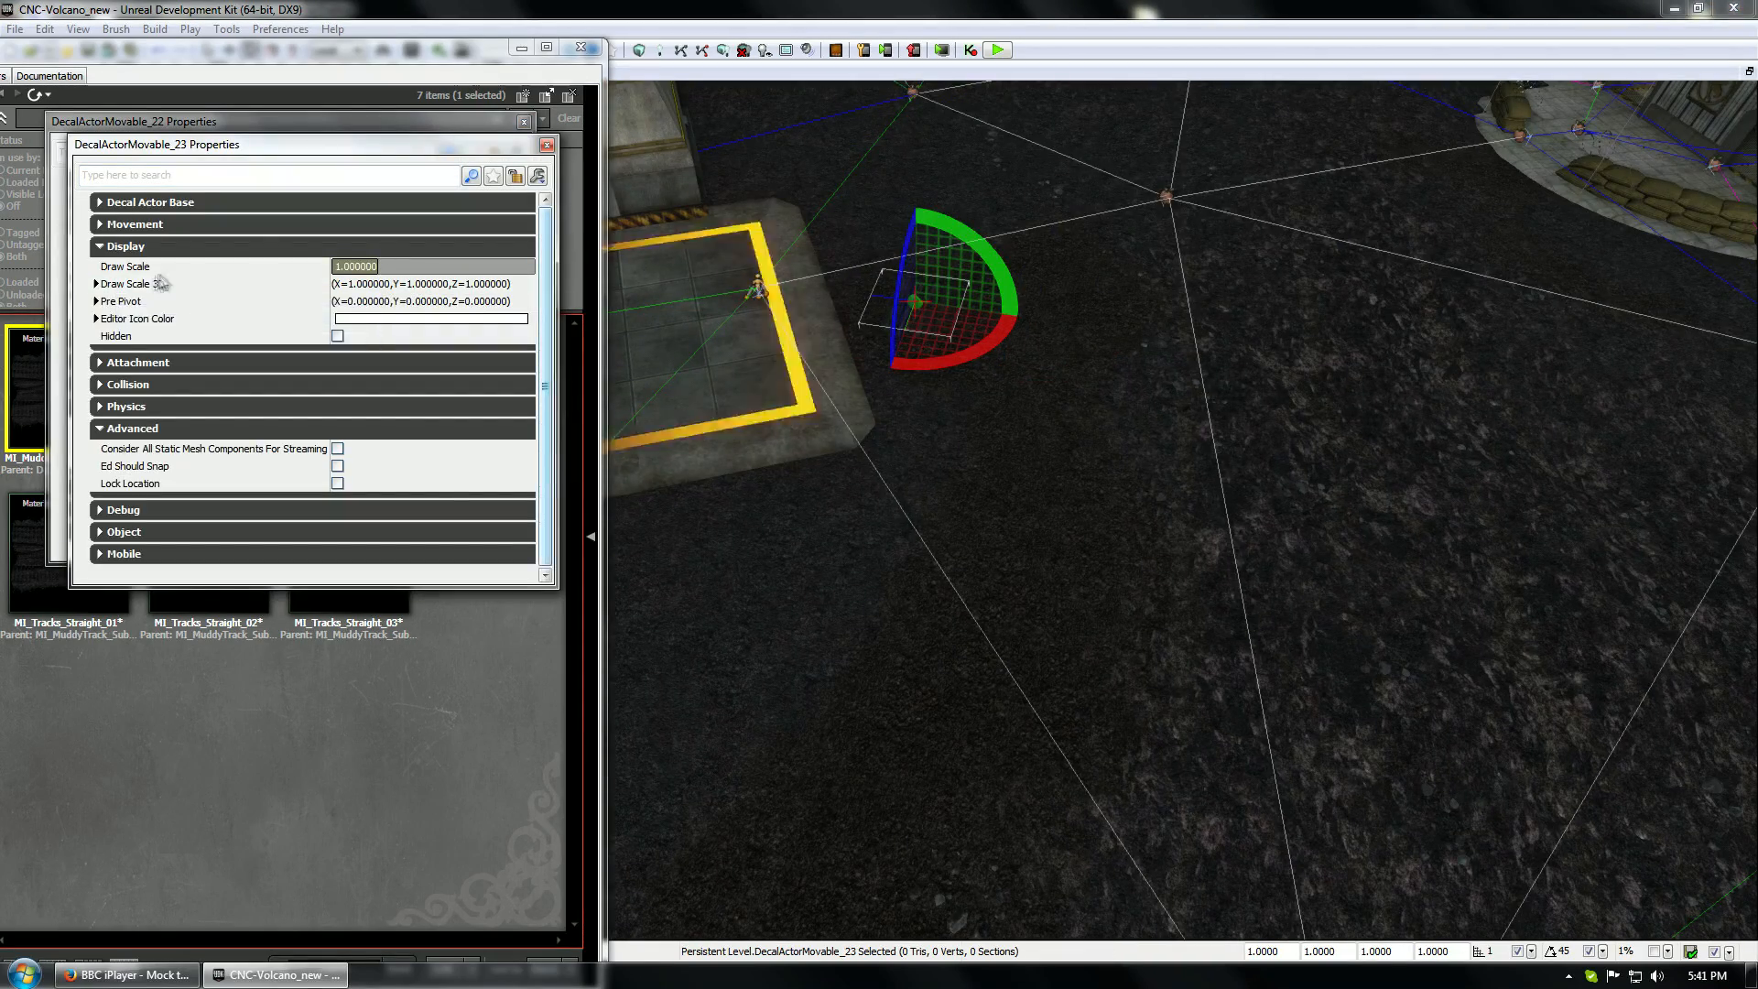
click(155, 282)
right_click(147, 289)
click(197, 317)
drag(213, 144, 673, 159)
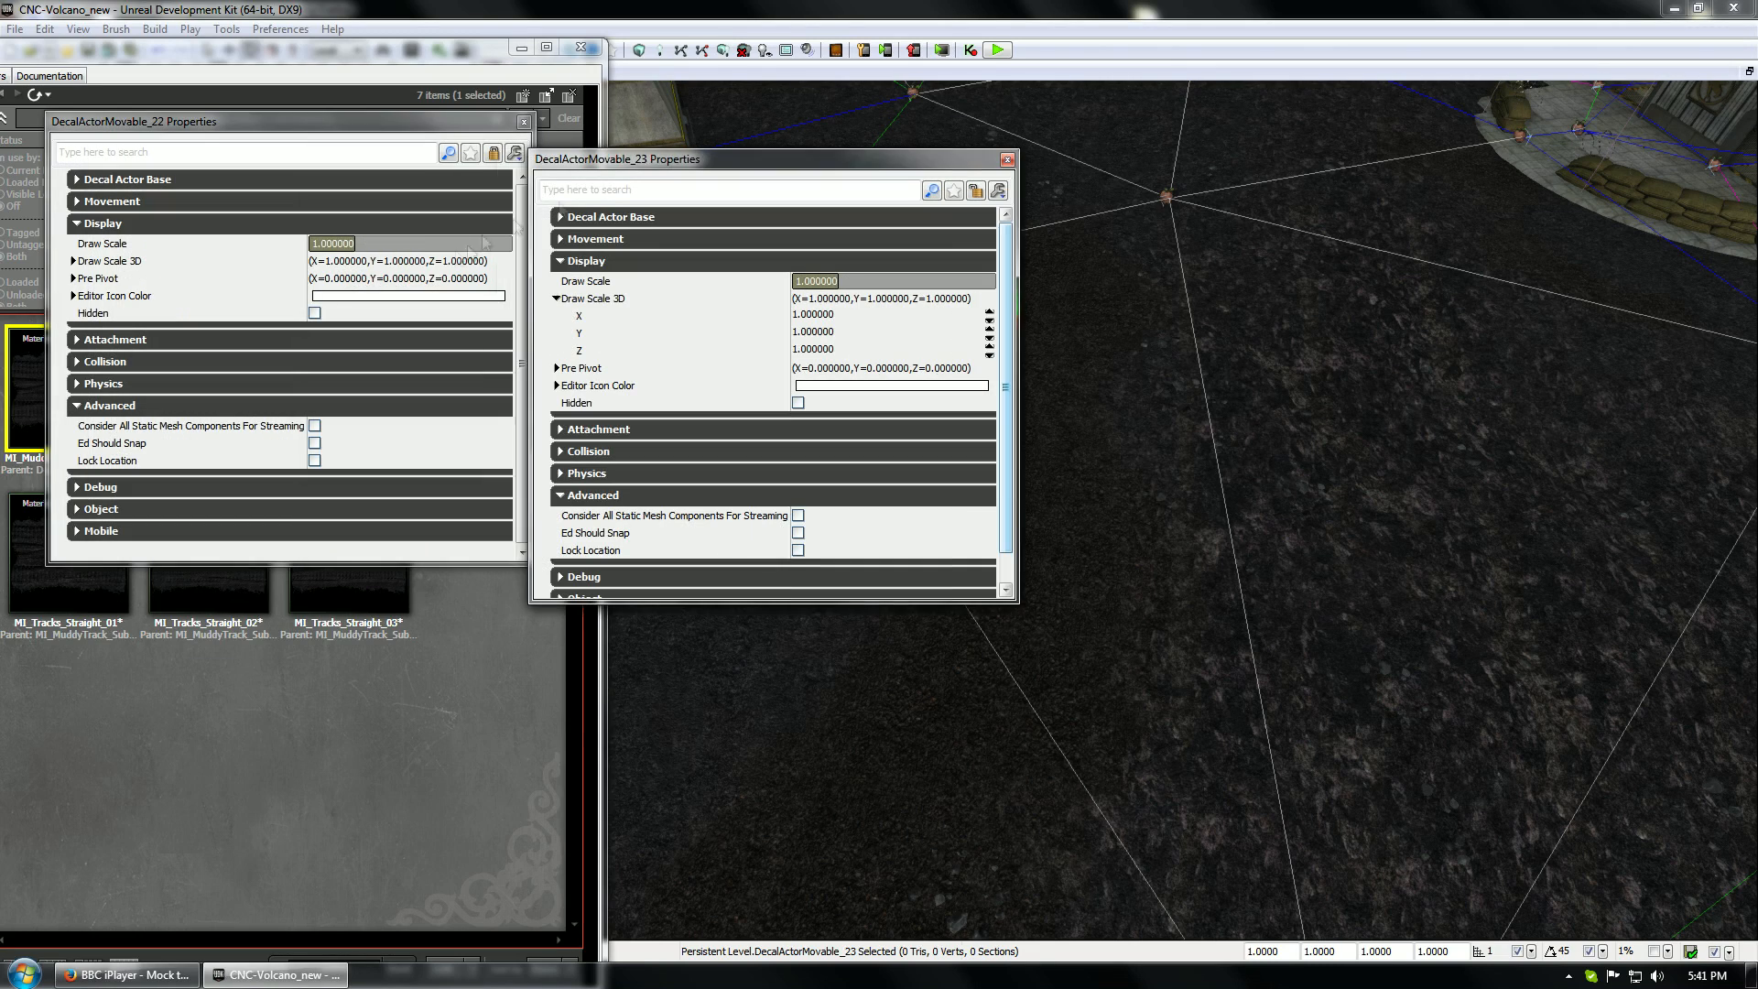
Expand the original decal's Draw Scale 3D, Pre Pivot, Movement and Decal Actor Base settings down to its Decal size values
click(101, 262)
click(96, 330)
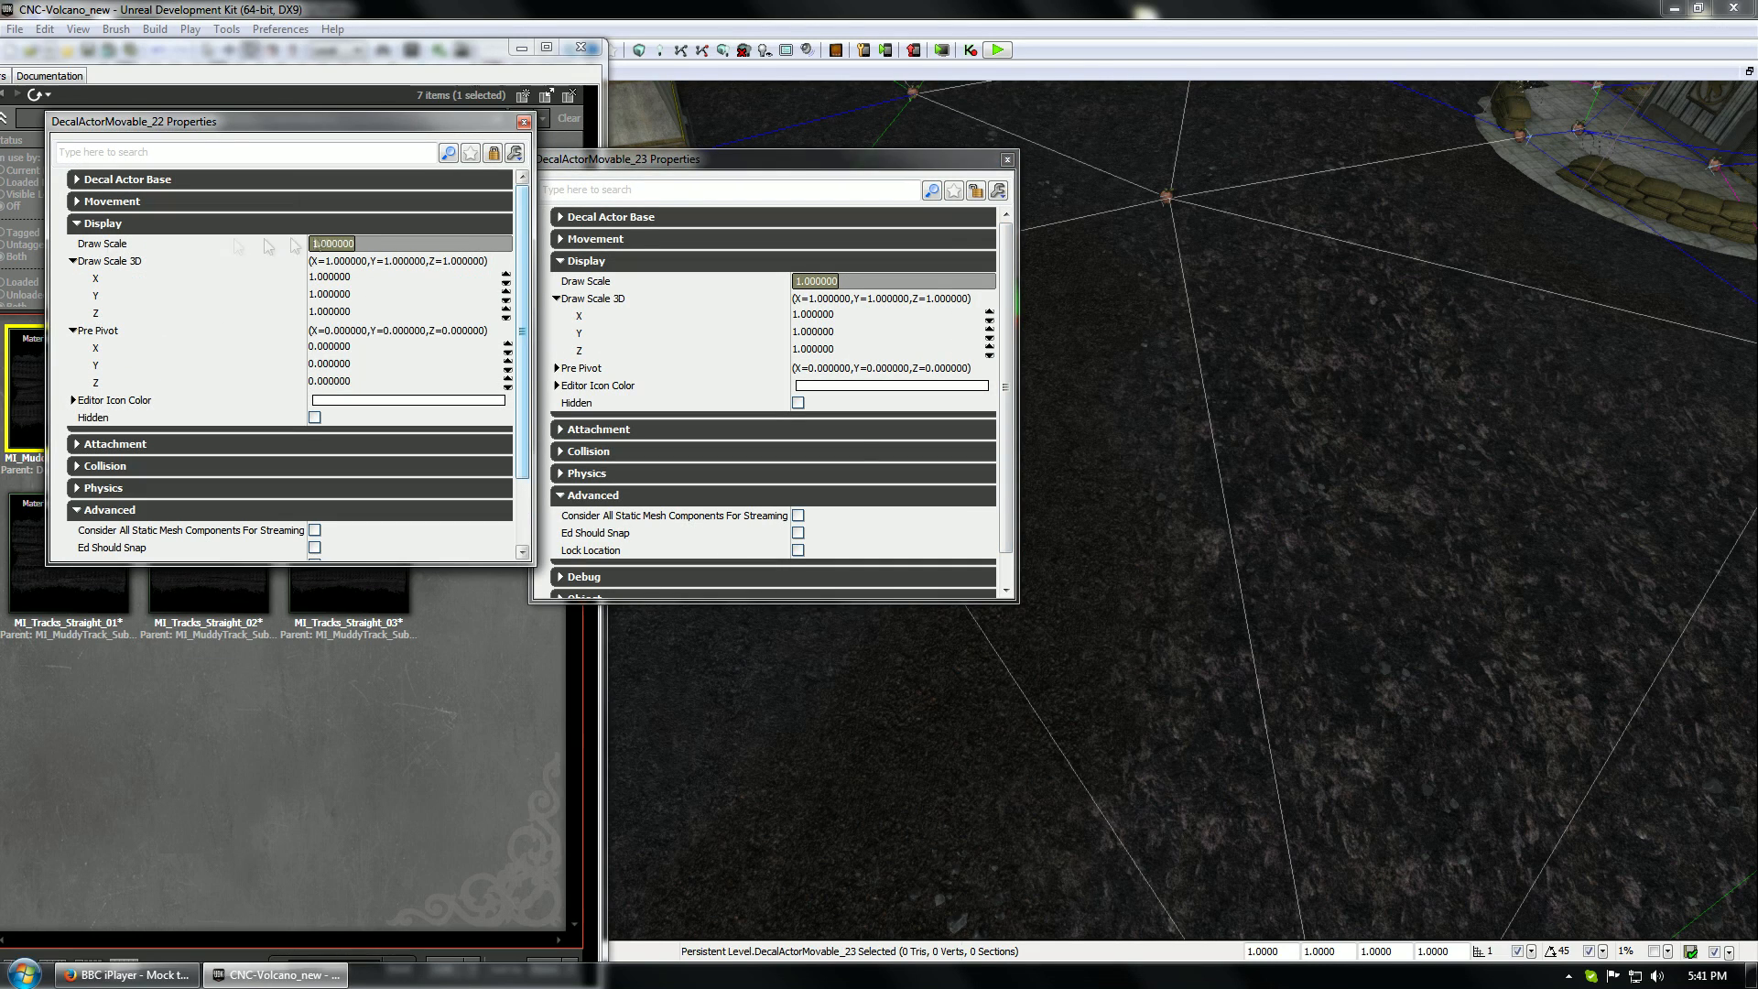
click(102, 202)
click(102, 201)
click(103, 201)
click(105, 222)
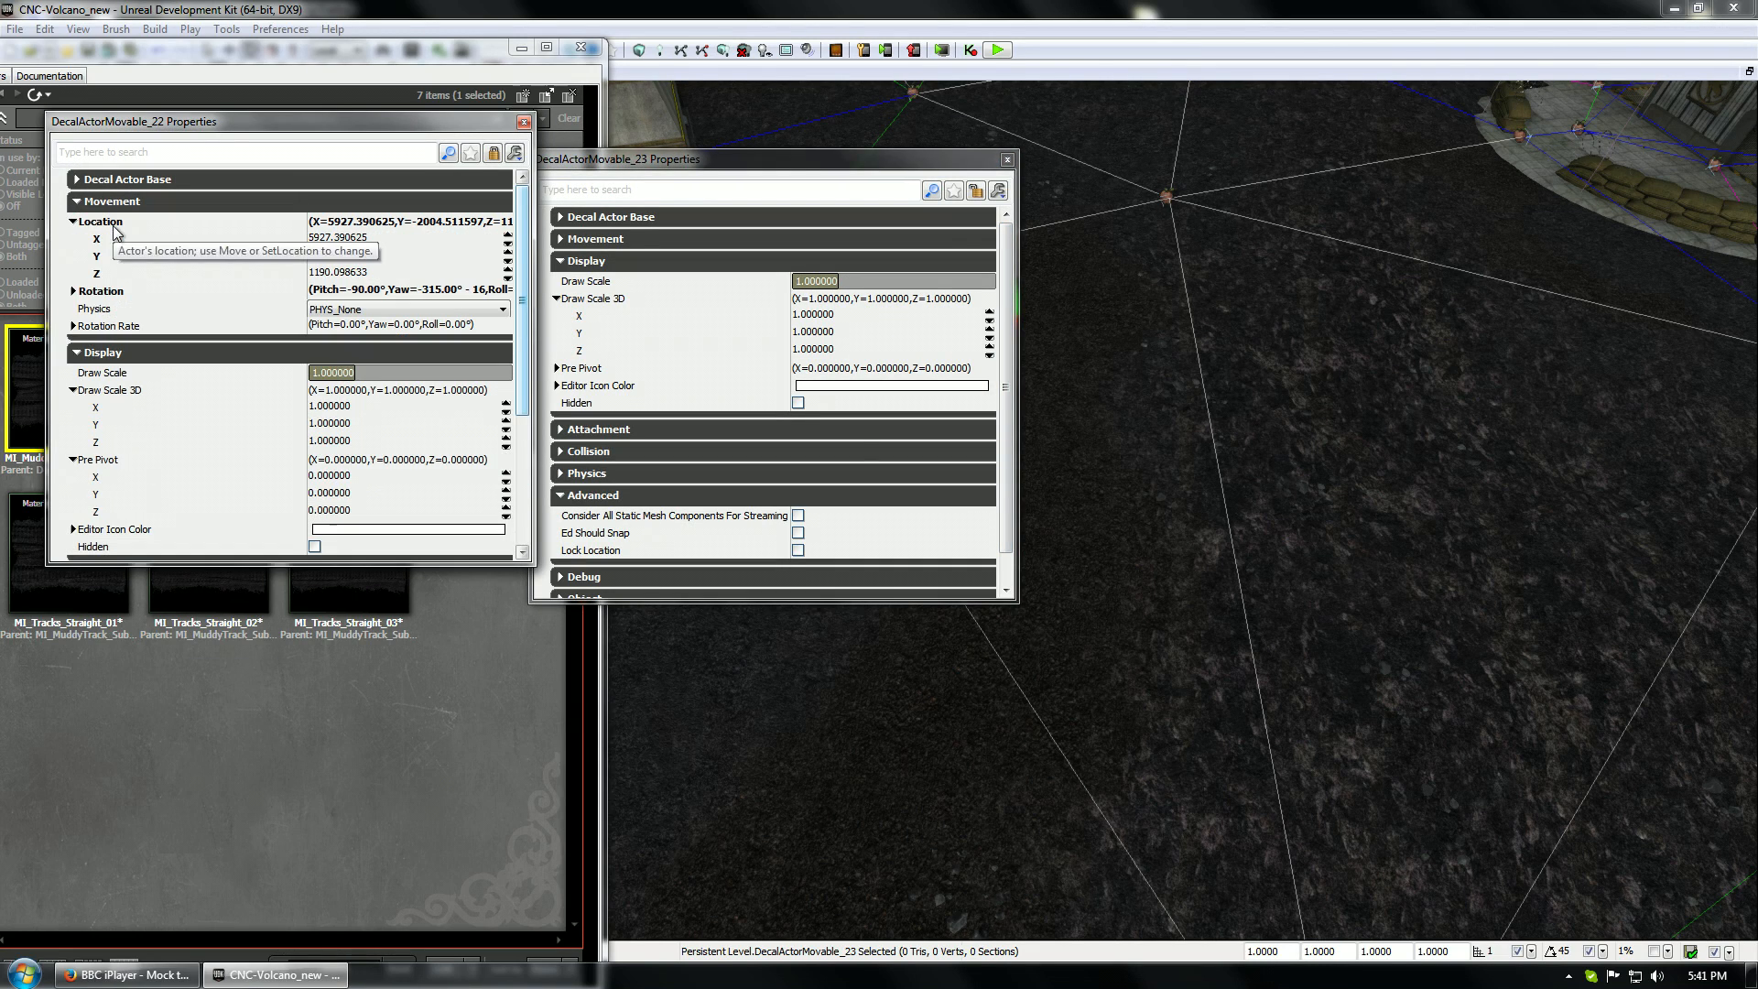
click(127, 179)
click(92, 198)
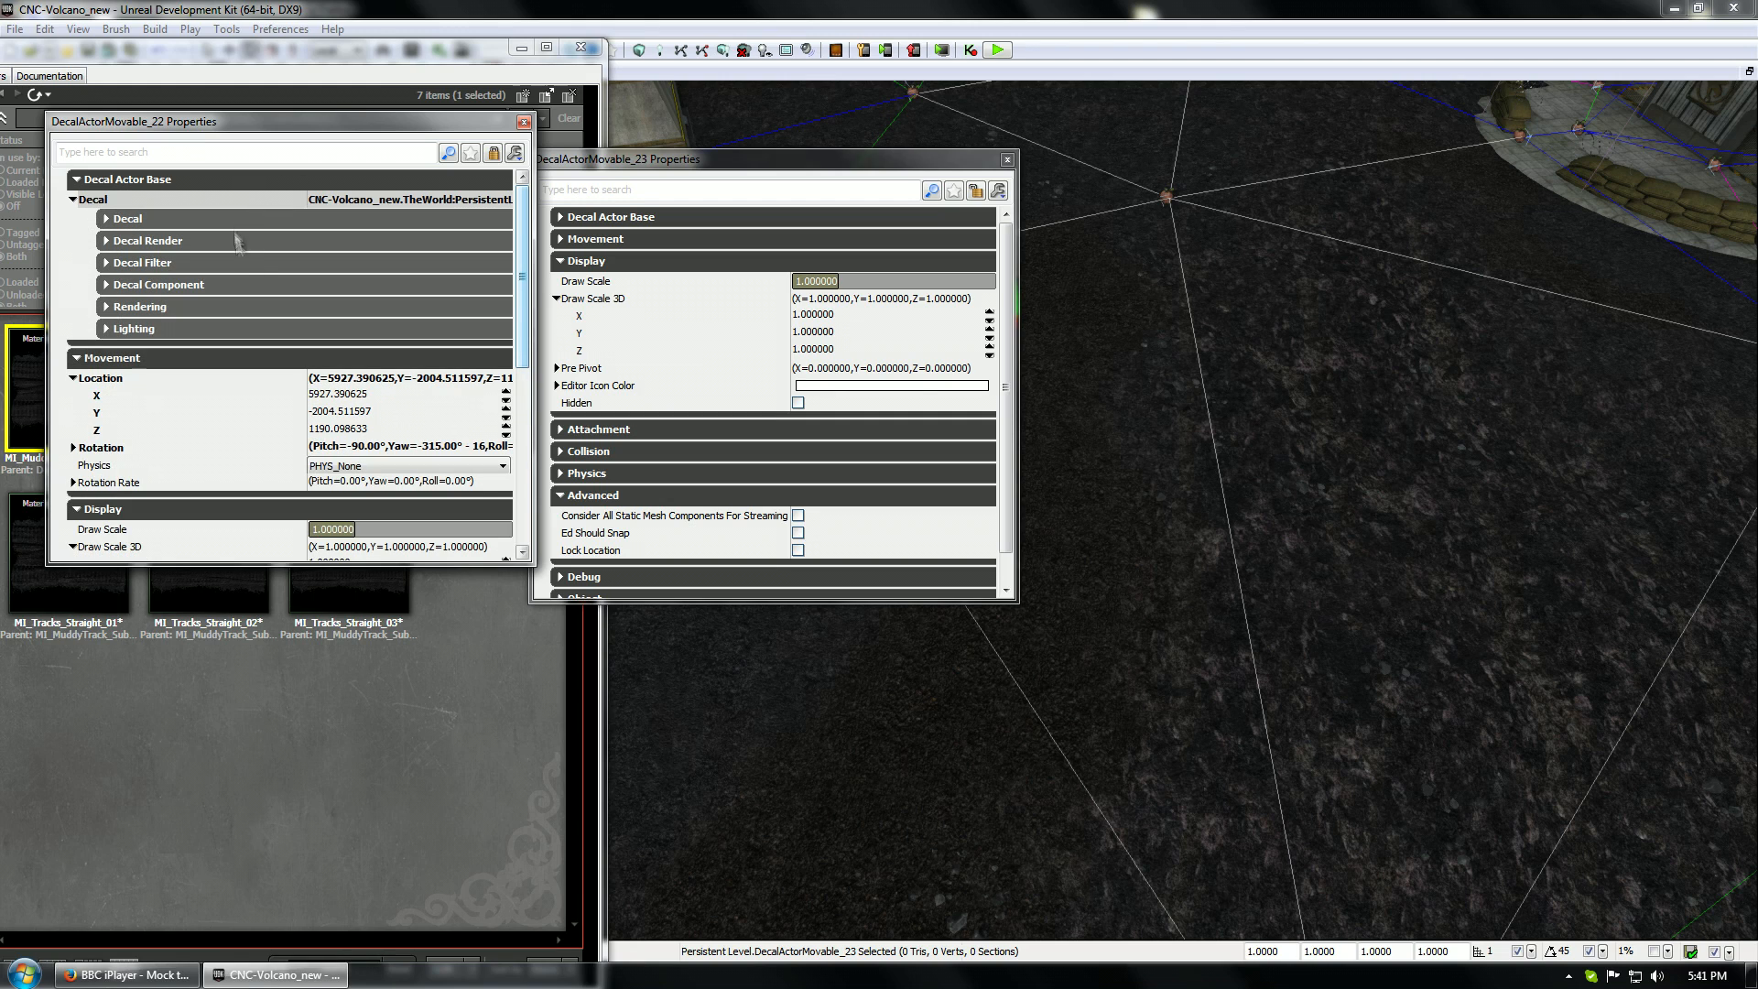
click(106, 219)
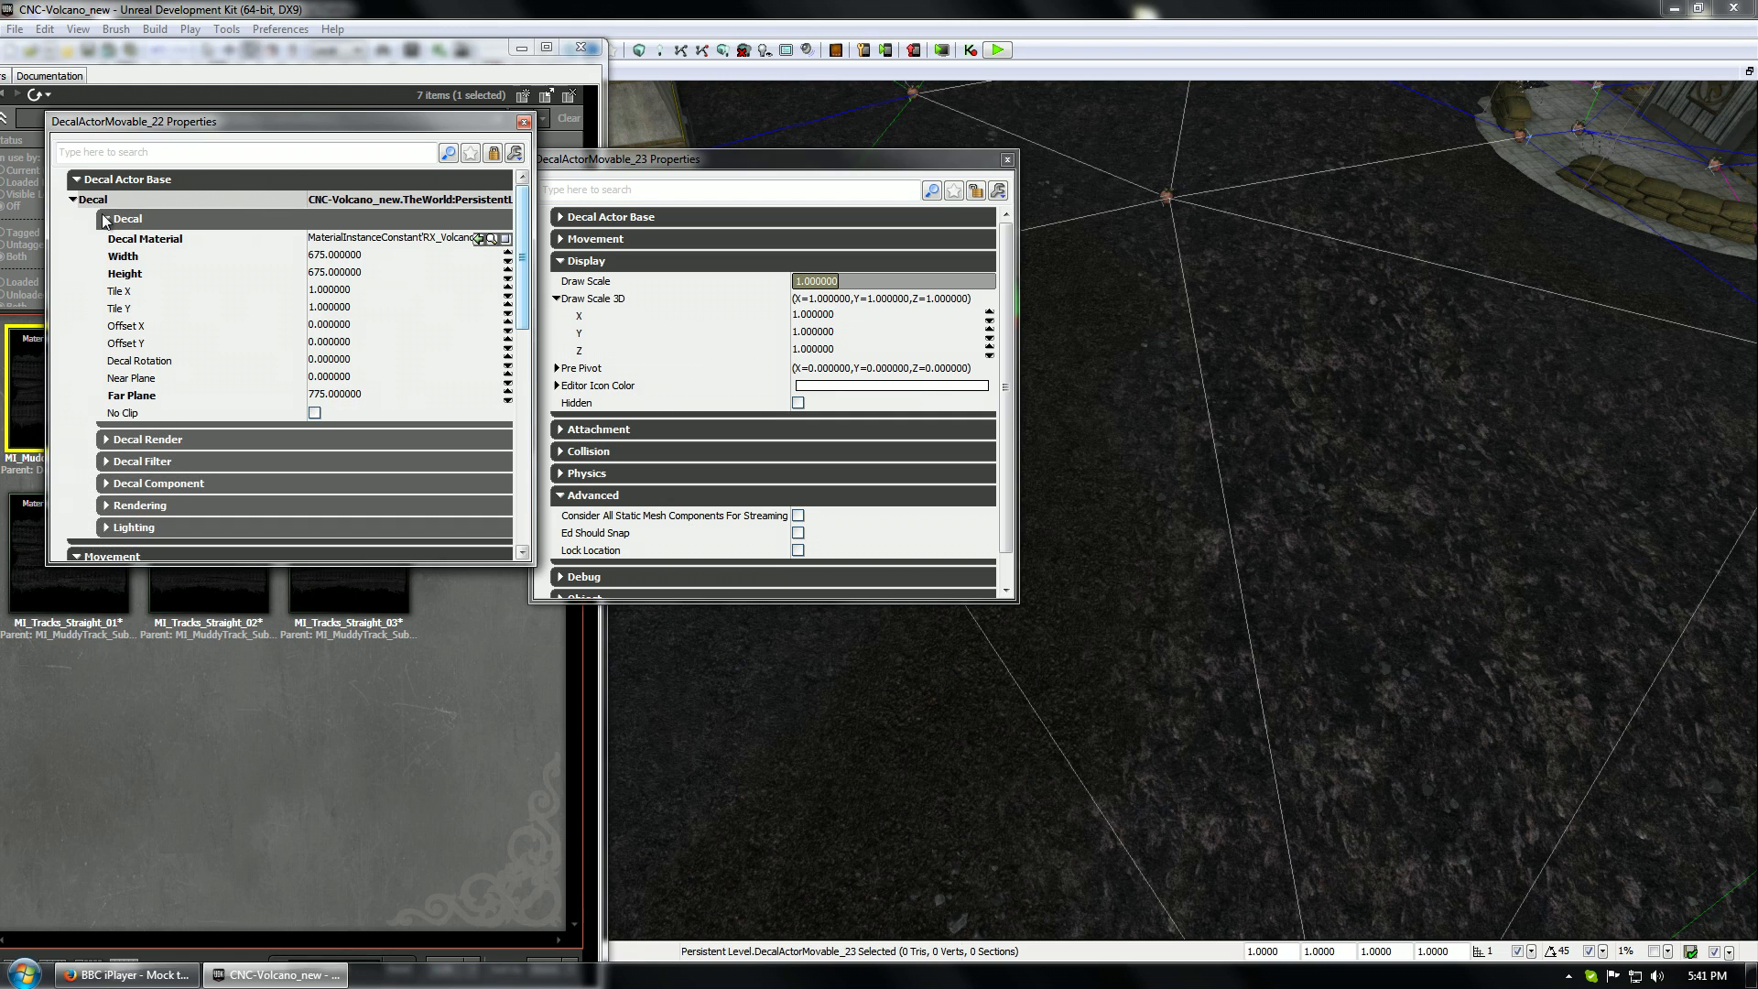
Expand the new decal's Decal settings and try pasting the original's copied Width property into its Width
right_click(135, 266)
click(611, 216)
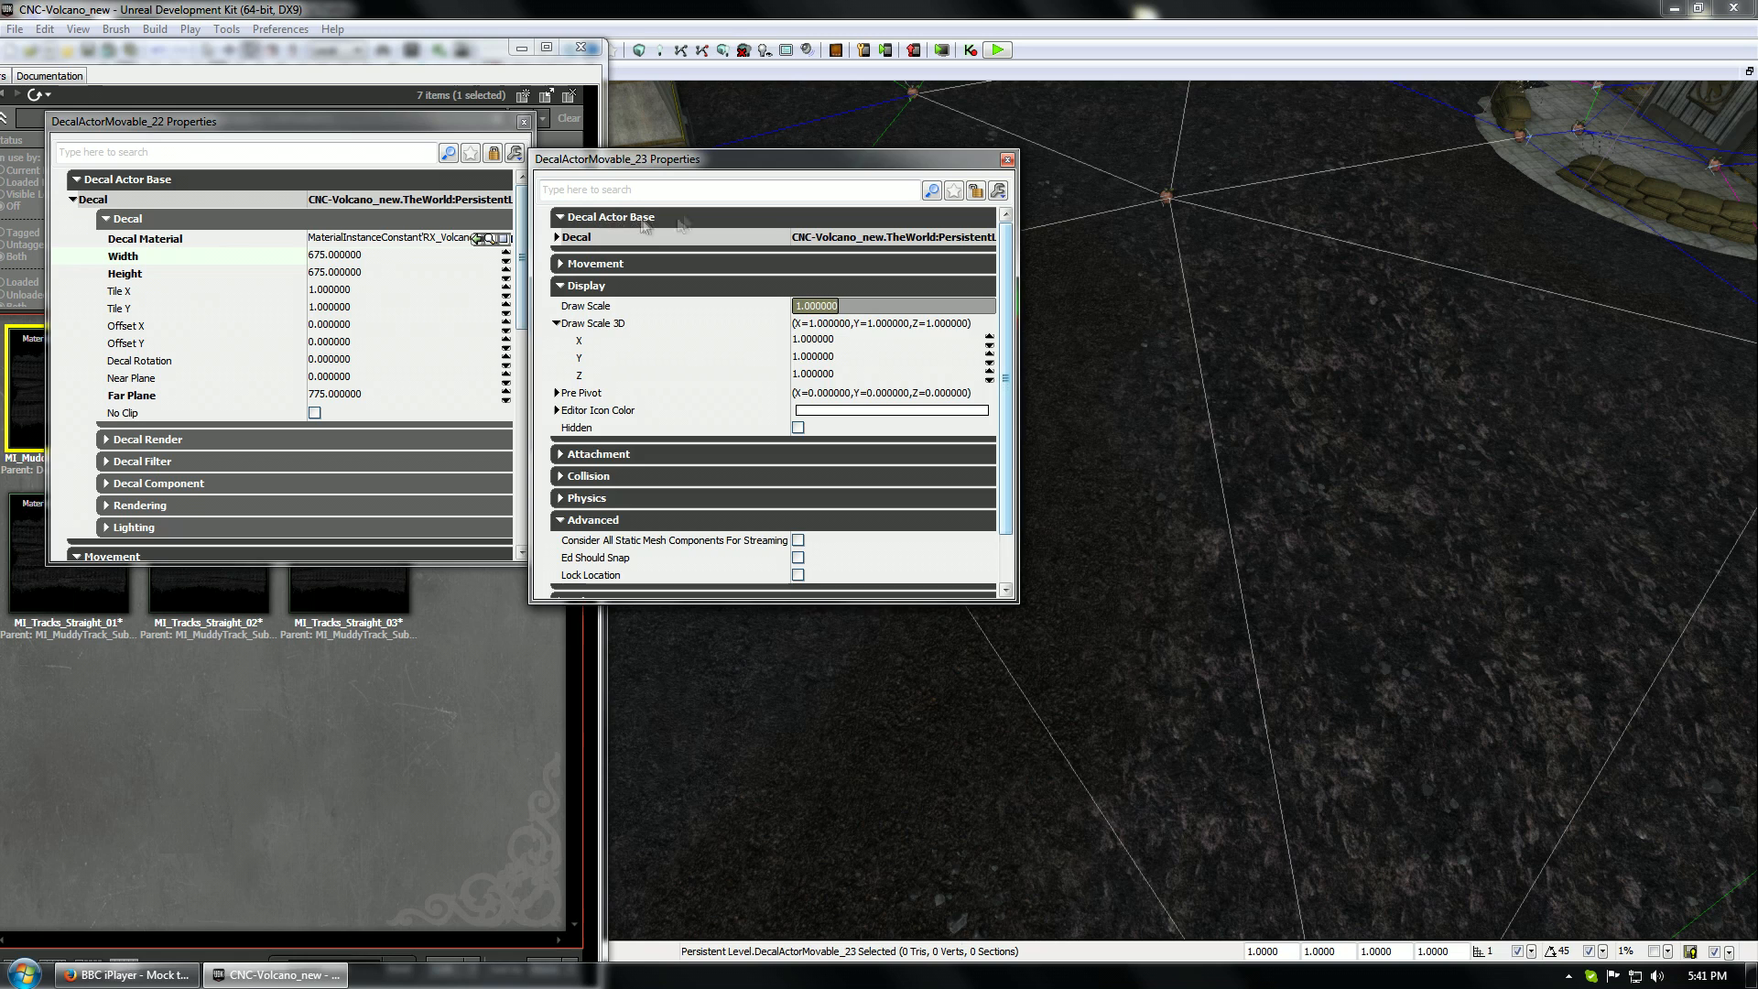
click(576, 236)
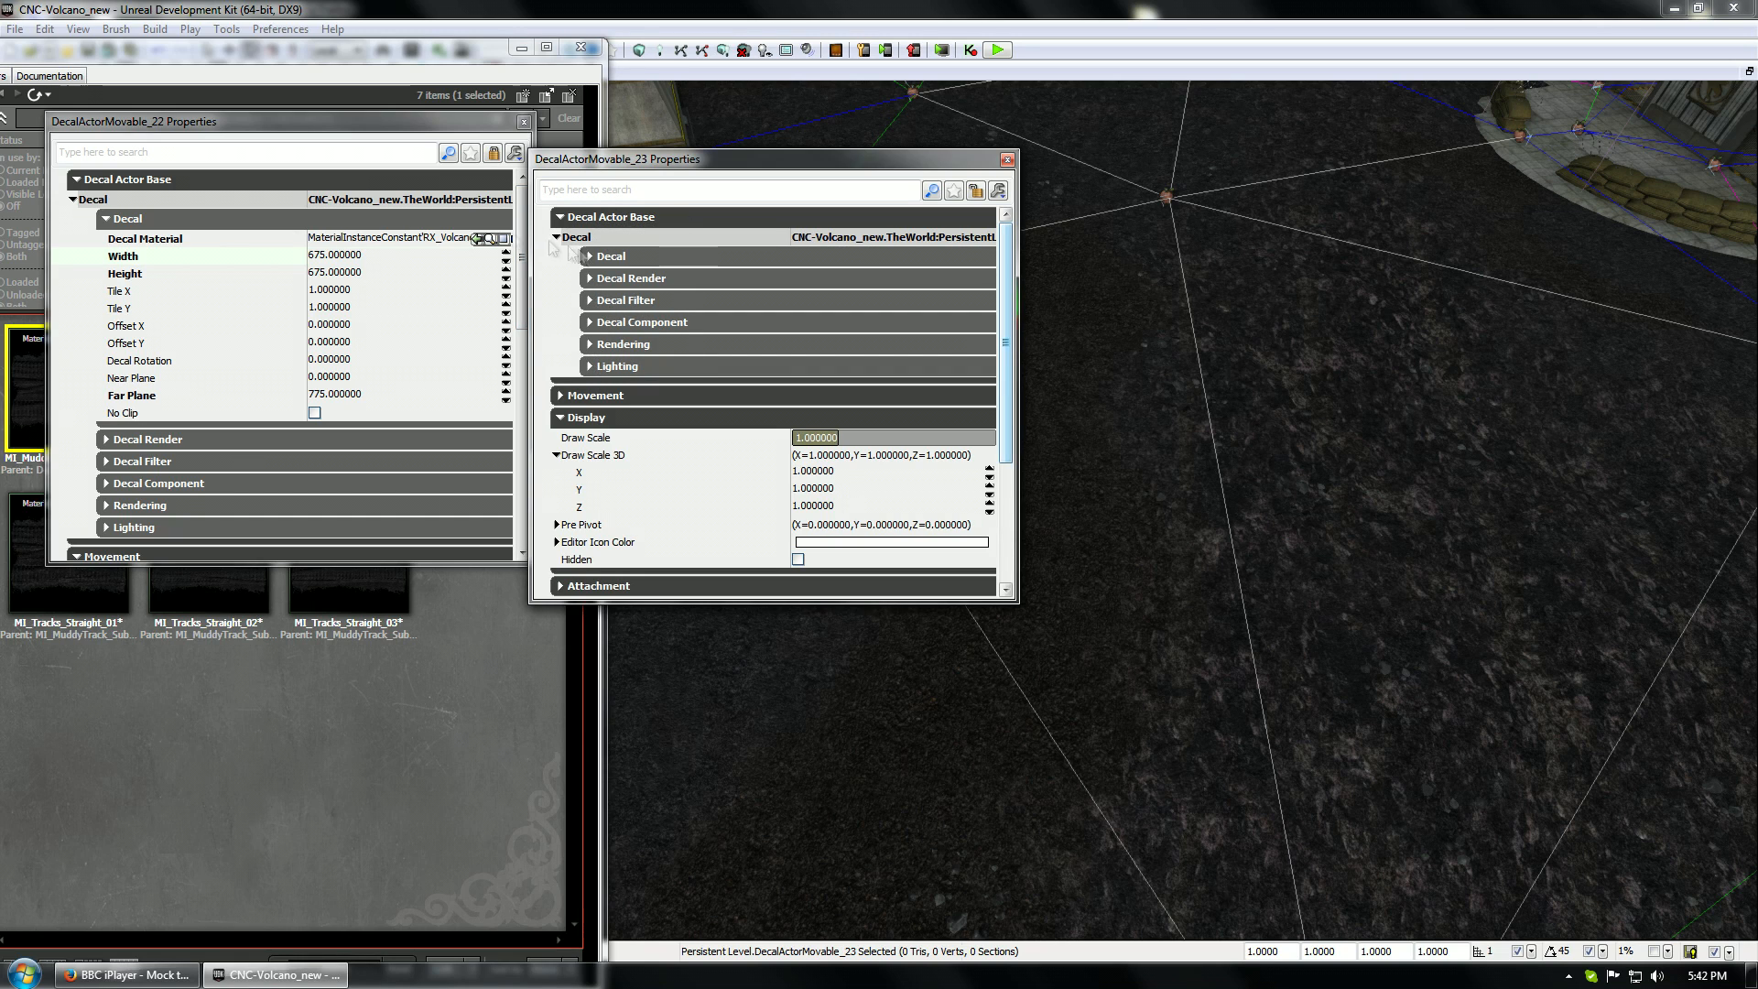
click(590, 256)
right_click(819, 293)
click(875, 374)
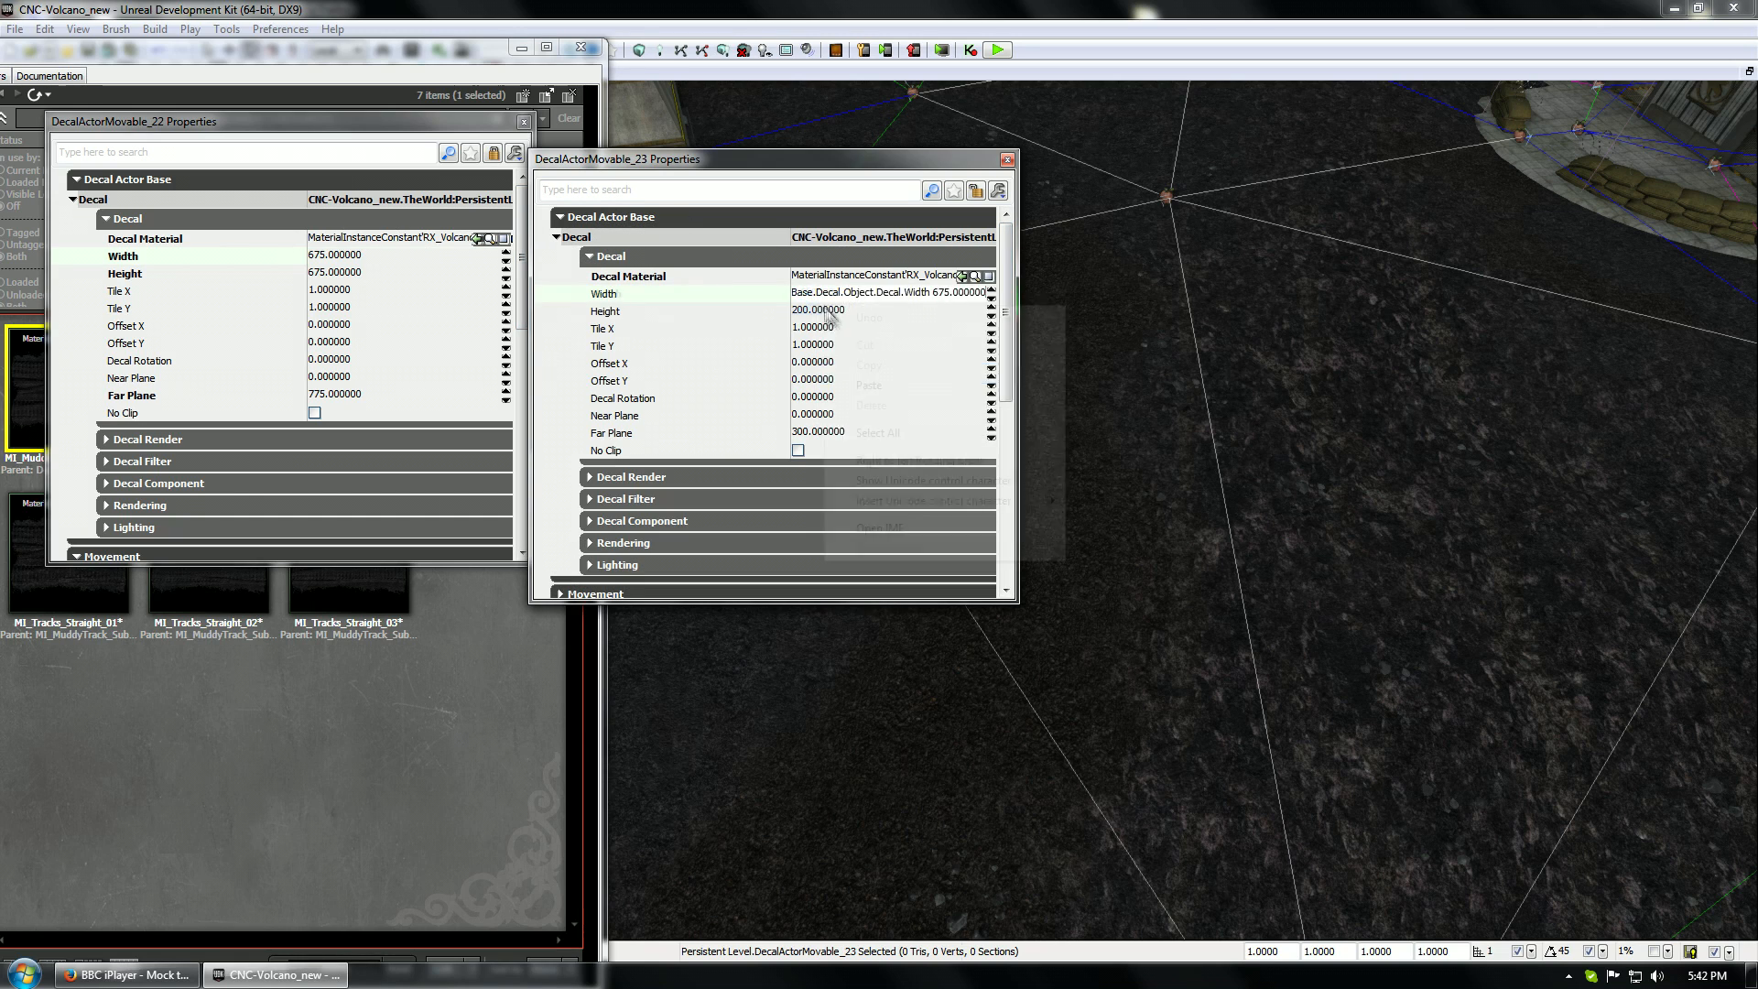
right_click(827, 310)
Copy only the original decal's Width value and paste it over the new decal's Width, giving 675
right_click(331, 254)
double_click(338, 256)
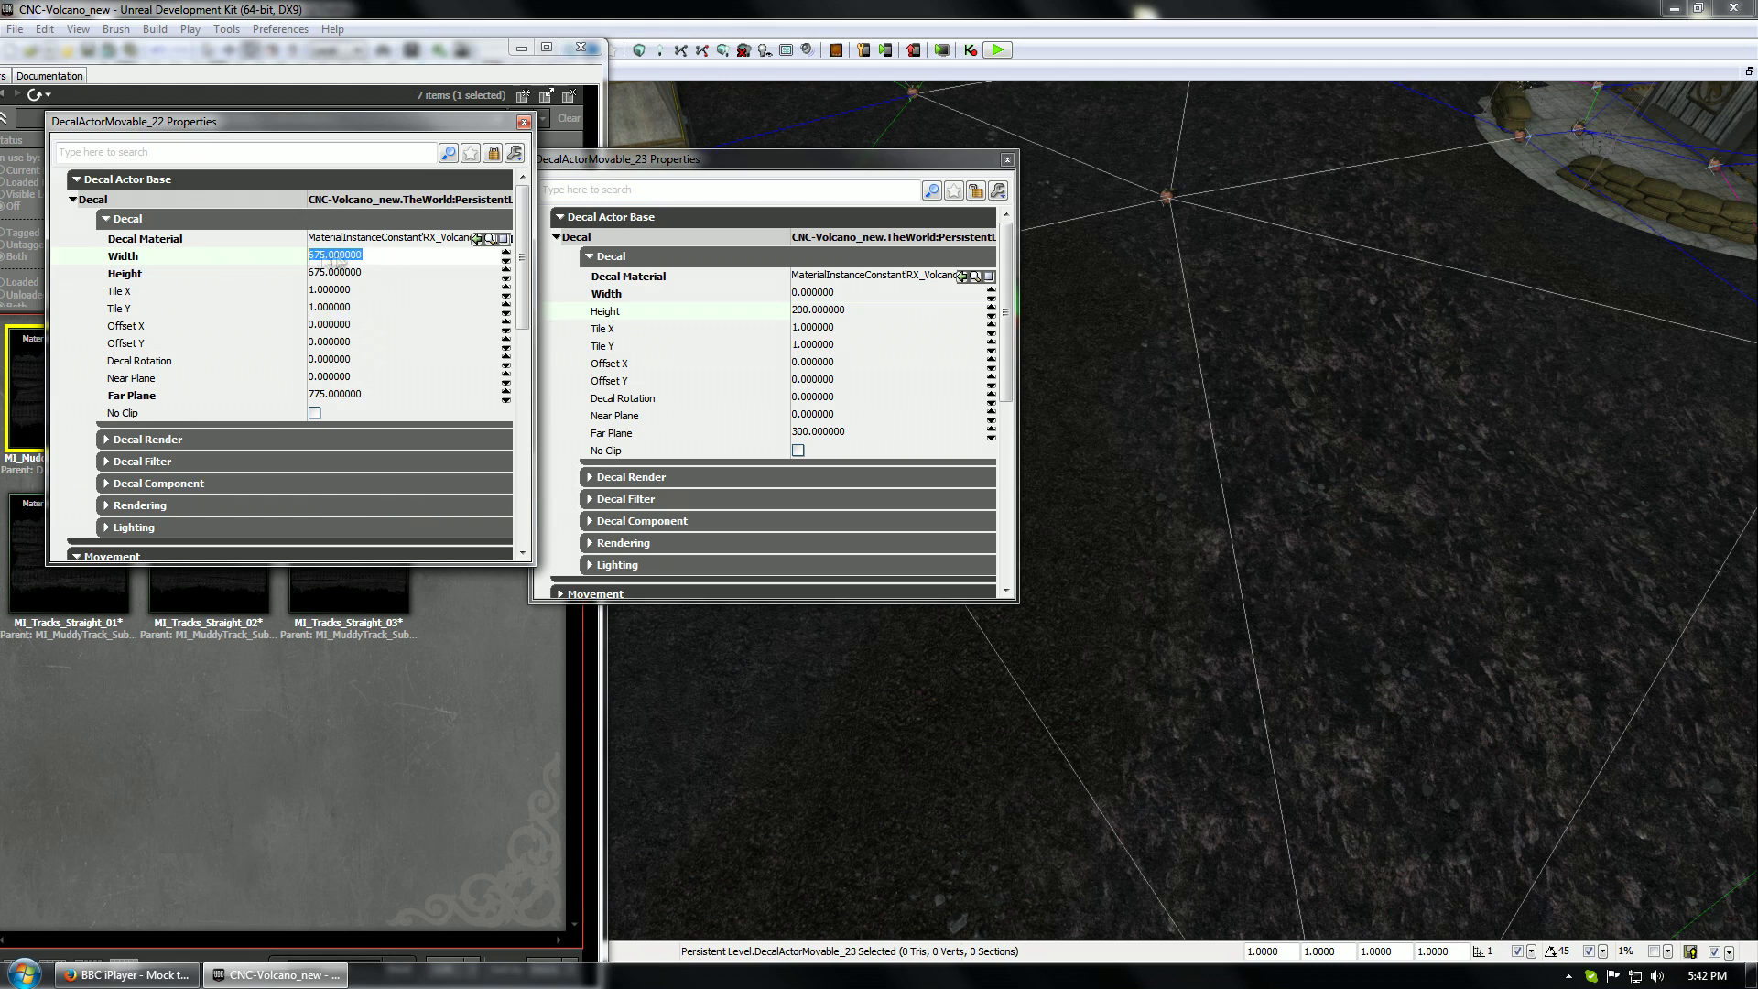
right_click(341, 255)
click(384, 317)
click(612, 283)
double_click(815, 294)
right_click(816, 296)
click(860, 376)
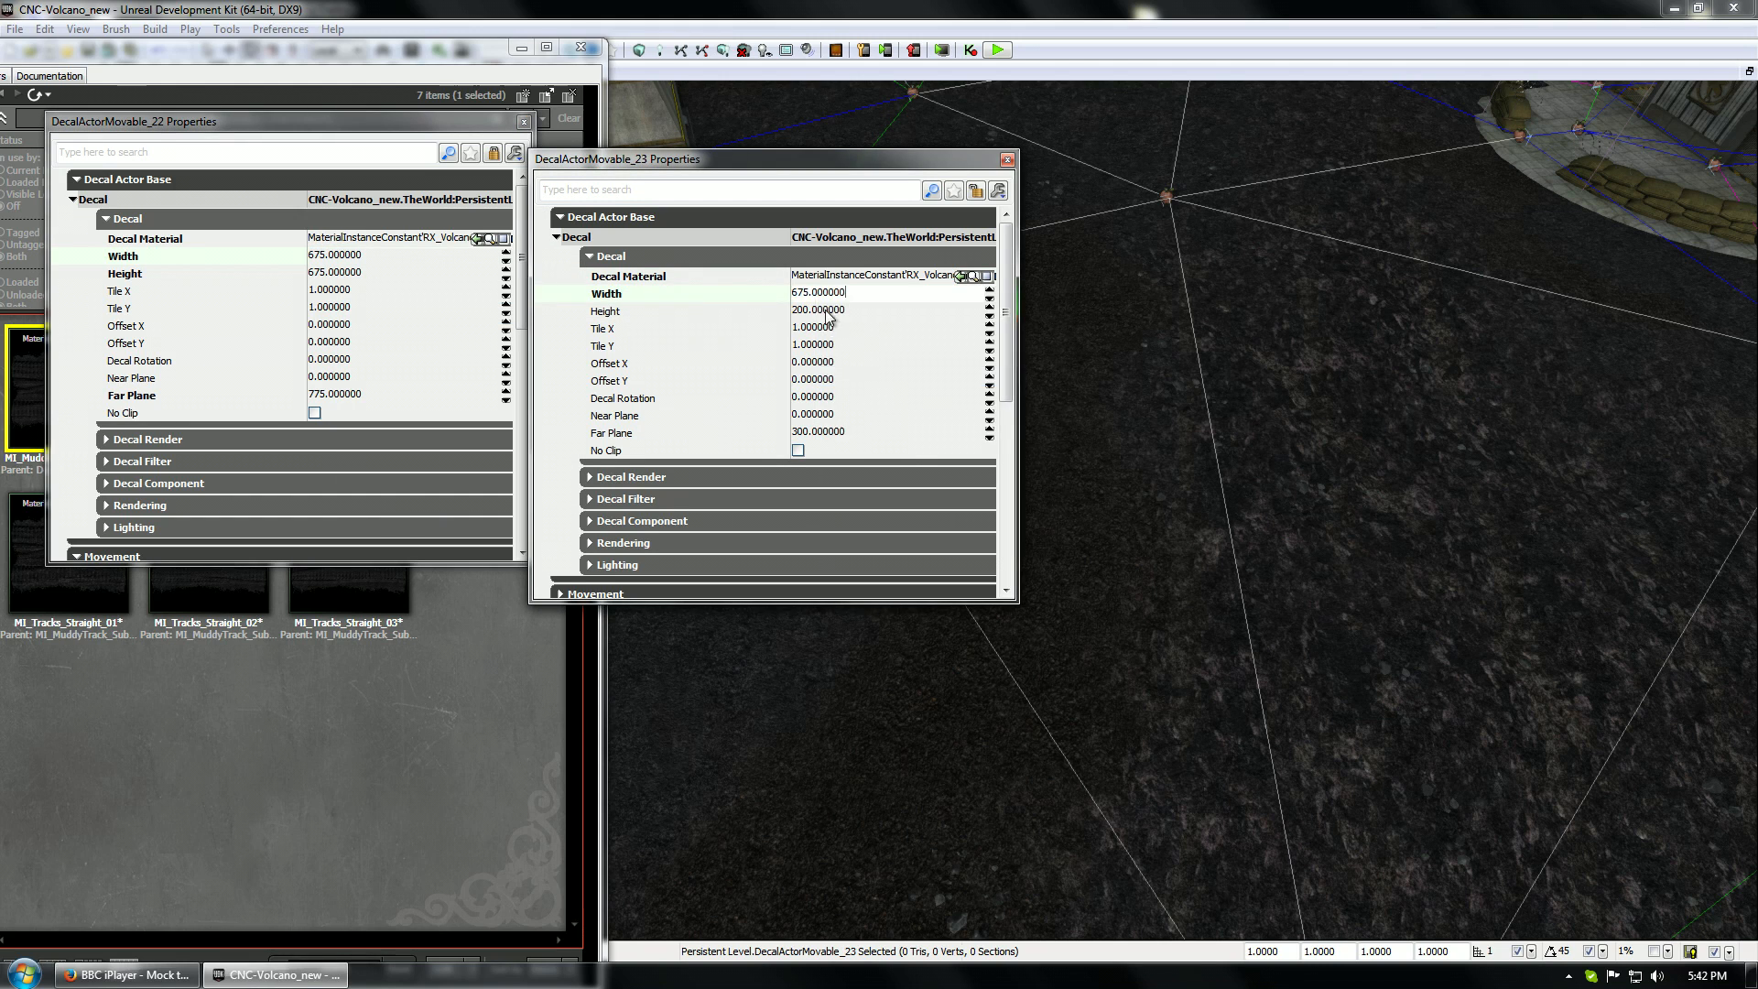
Paste 675 as the new decal's Height and close both decals' properties
right_click(817, 310)
click(879, 392)
click(1008, 163)
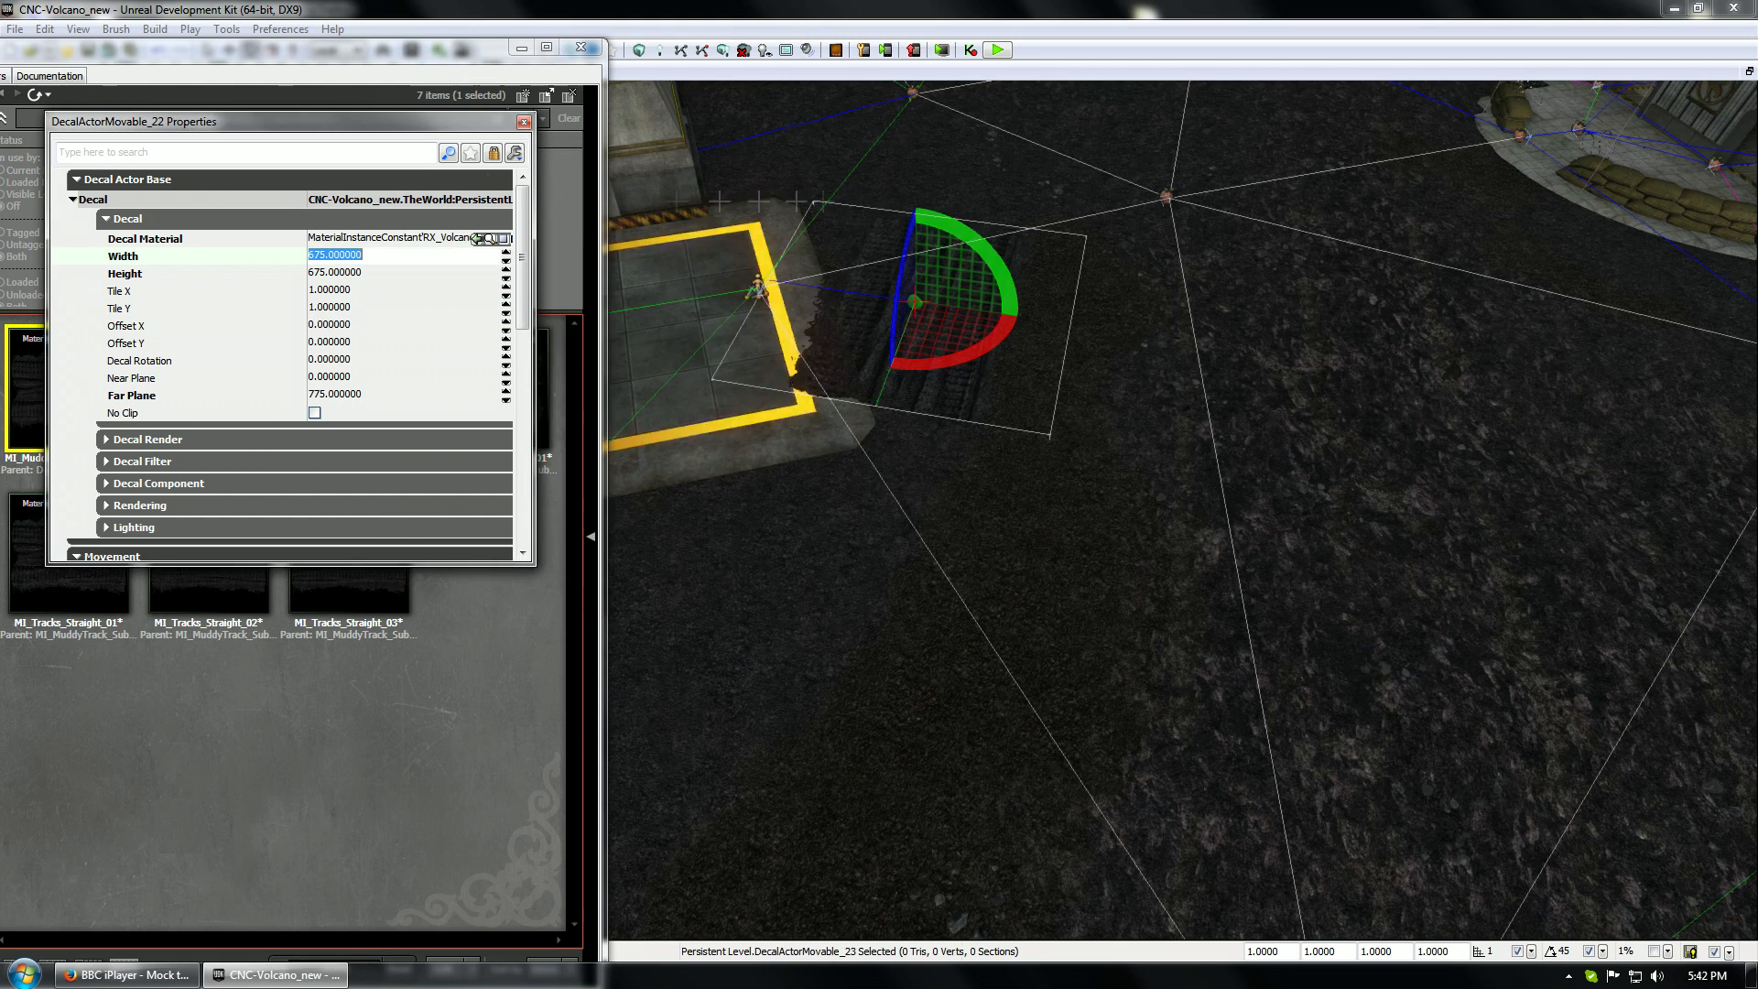
click(524, 122)
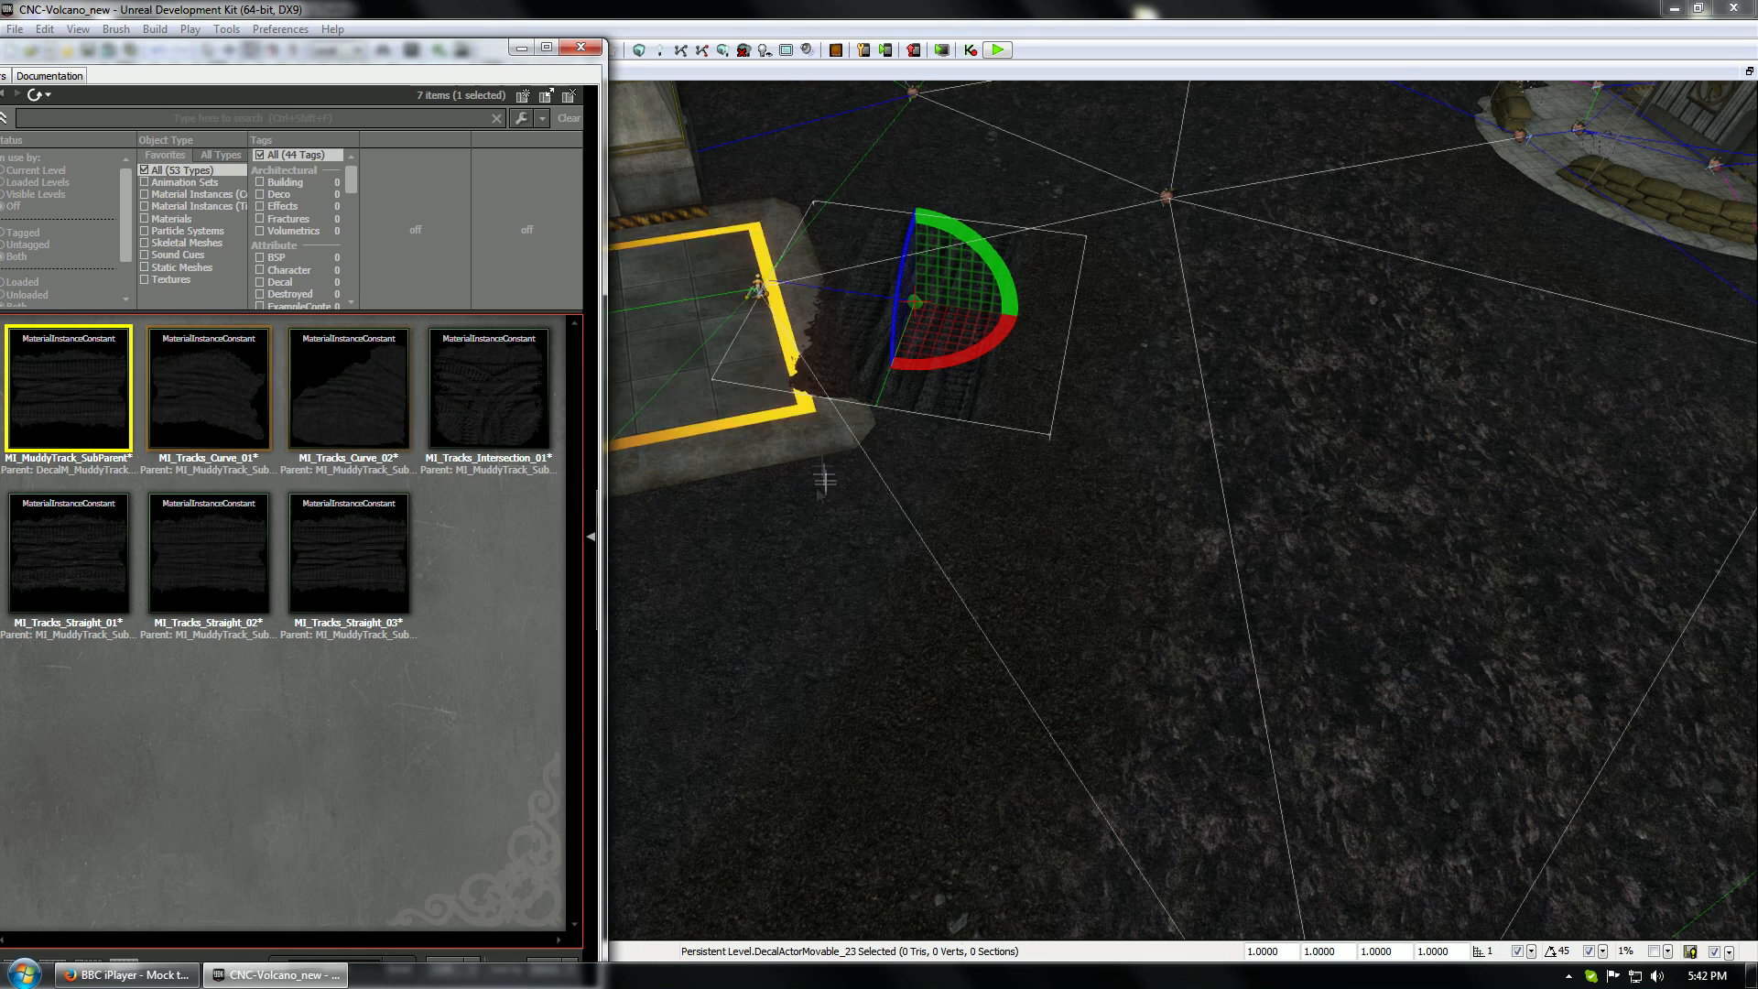
Turn the new decal about 62 degrees and move it against the pad's edge so its tracks lead off the pad
drag(985, 346, 912, 365)
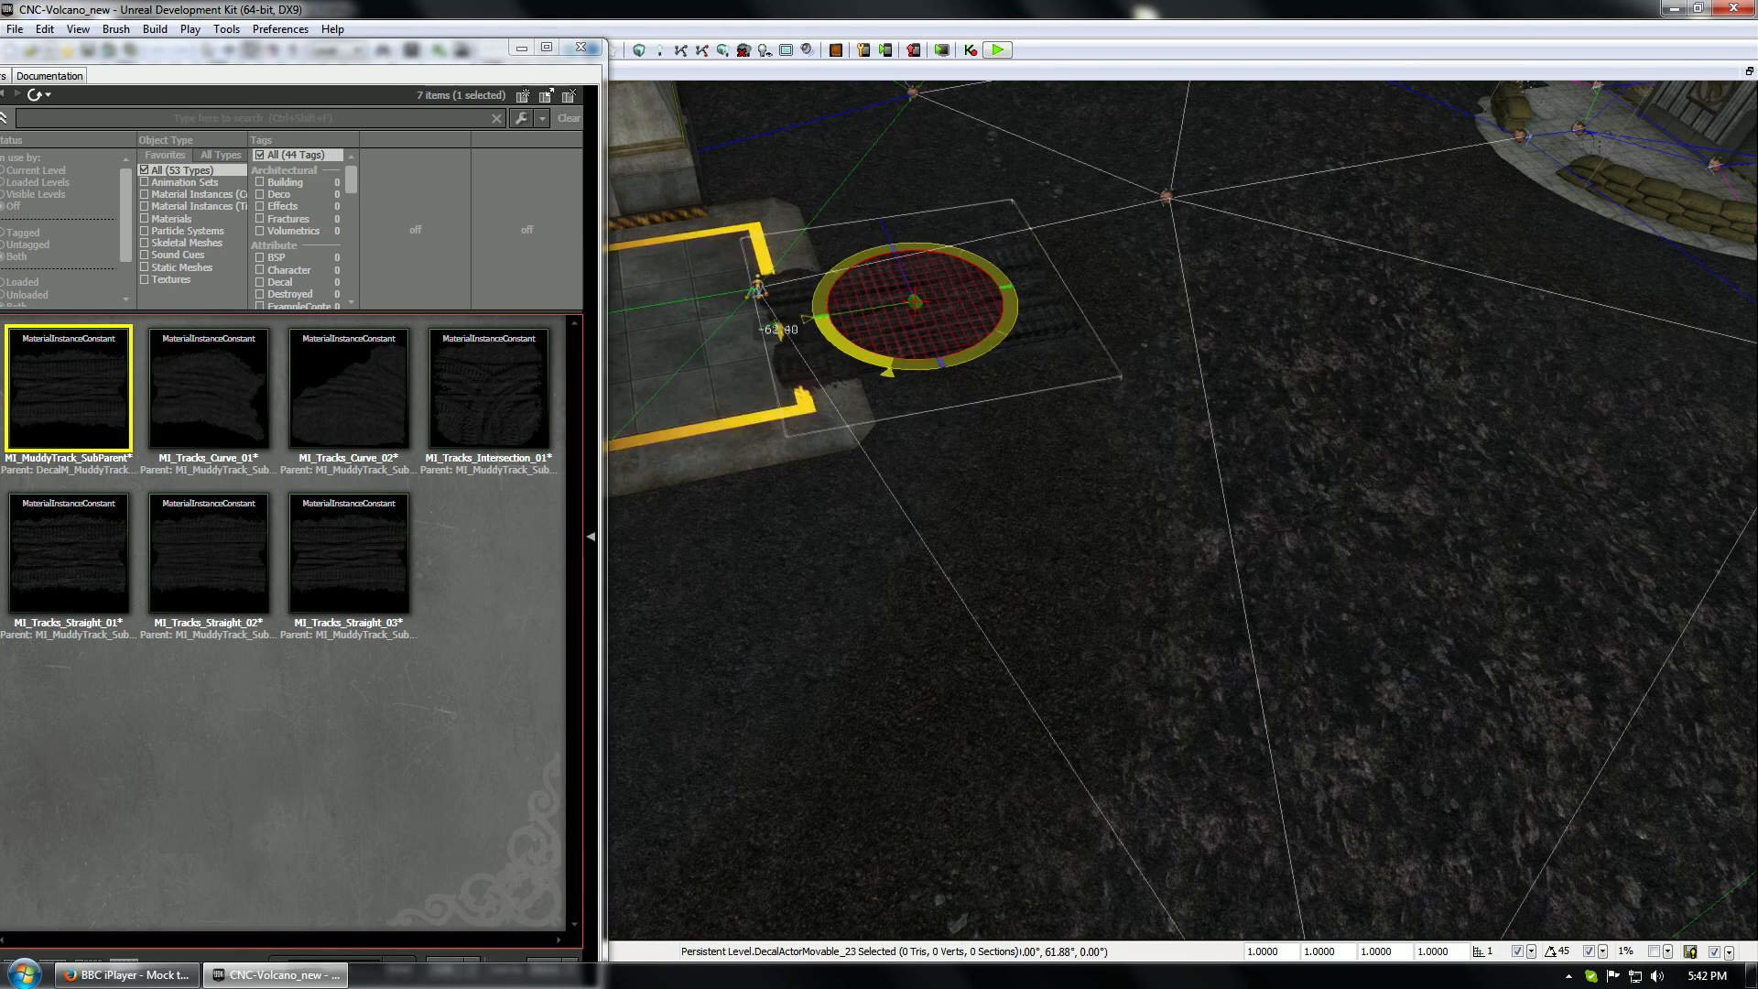
key(space)
drag(898, 262, 881, 223)
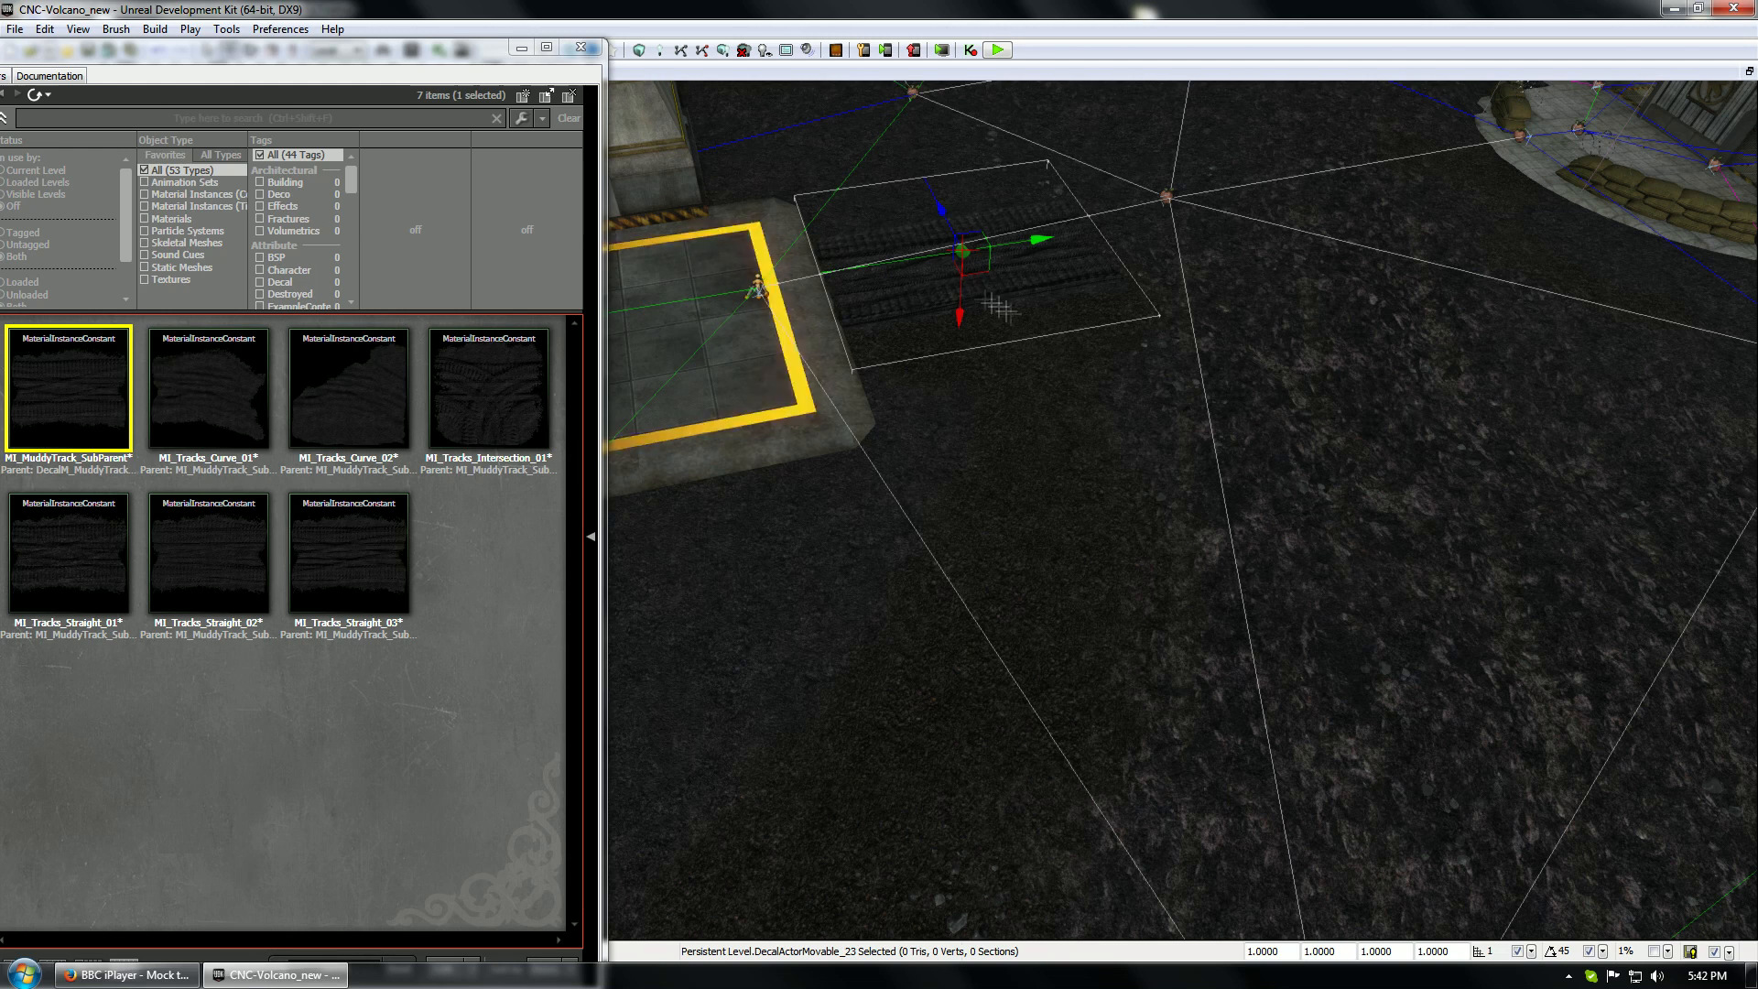
key(space)
key(space)
key(space)
drag(937, 310, 952, 312)
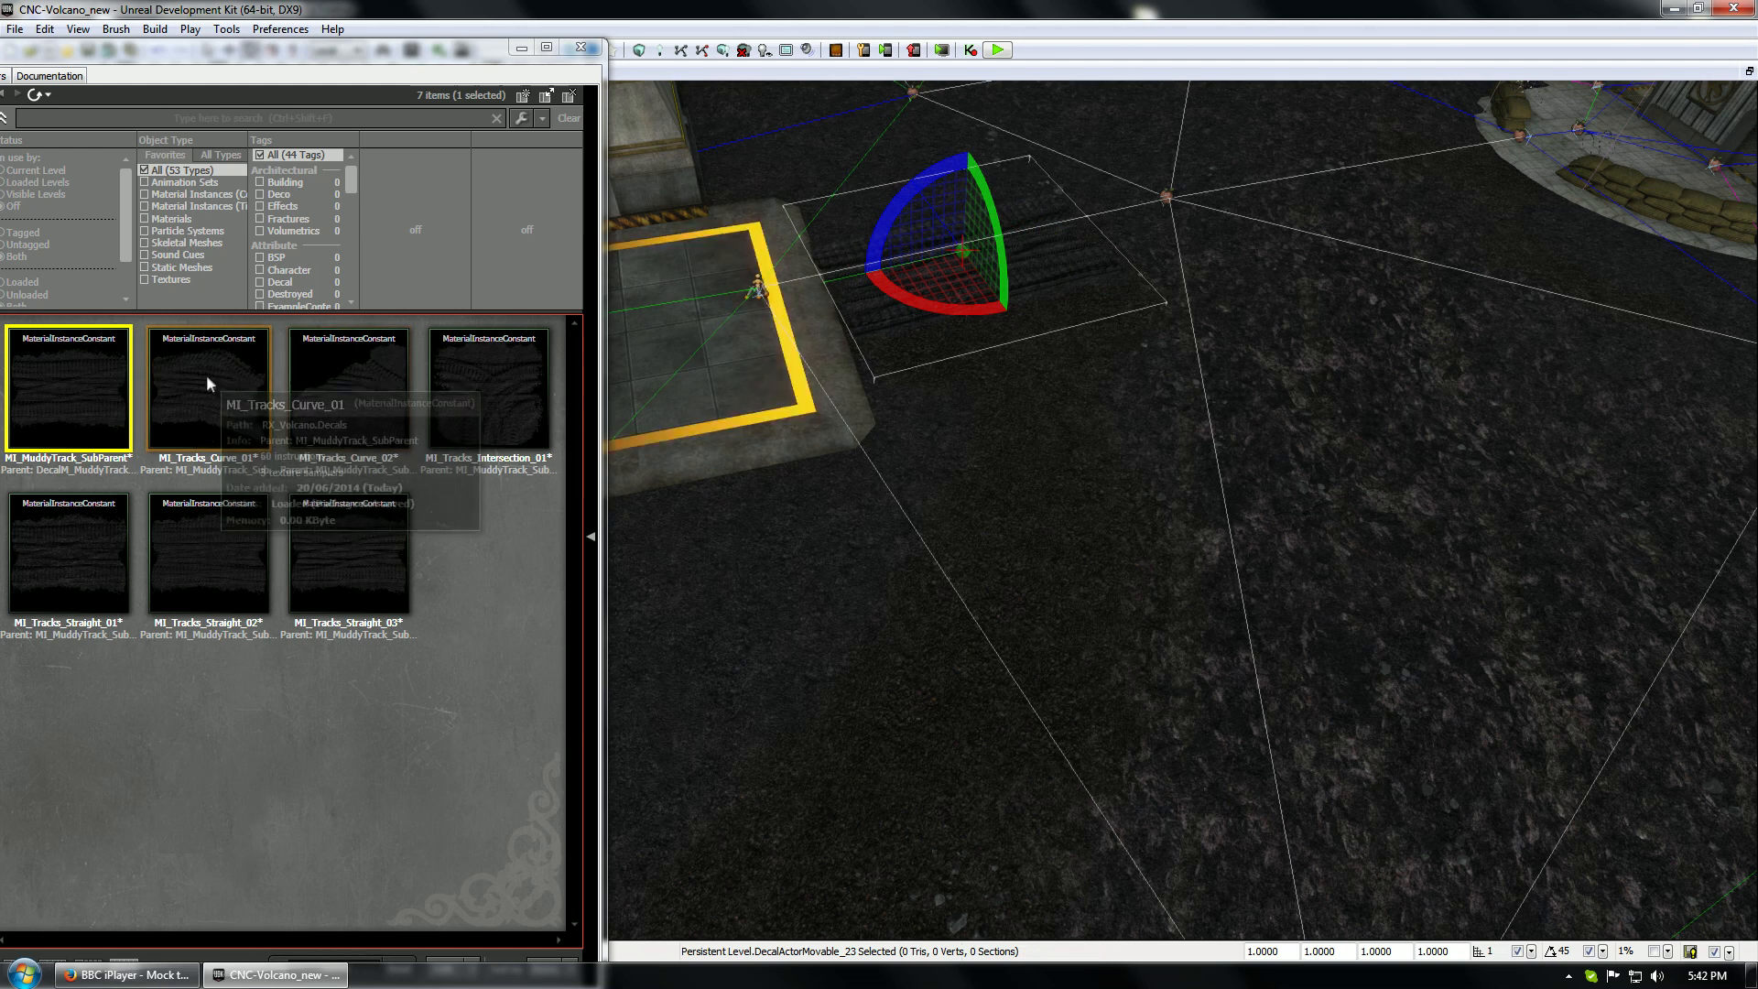
Place an MI_Tracks_Intersection_01 decal at the far end of the straight tracks with Width and Height of 675
drag(476, 366, 1144, 222)
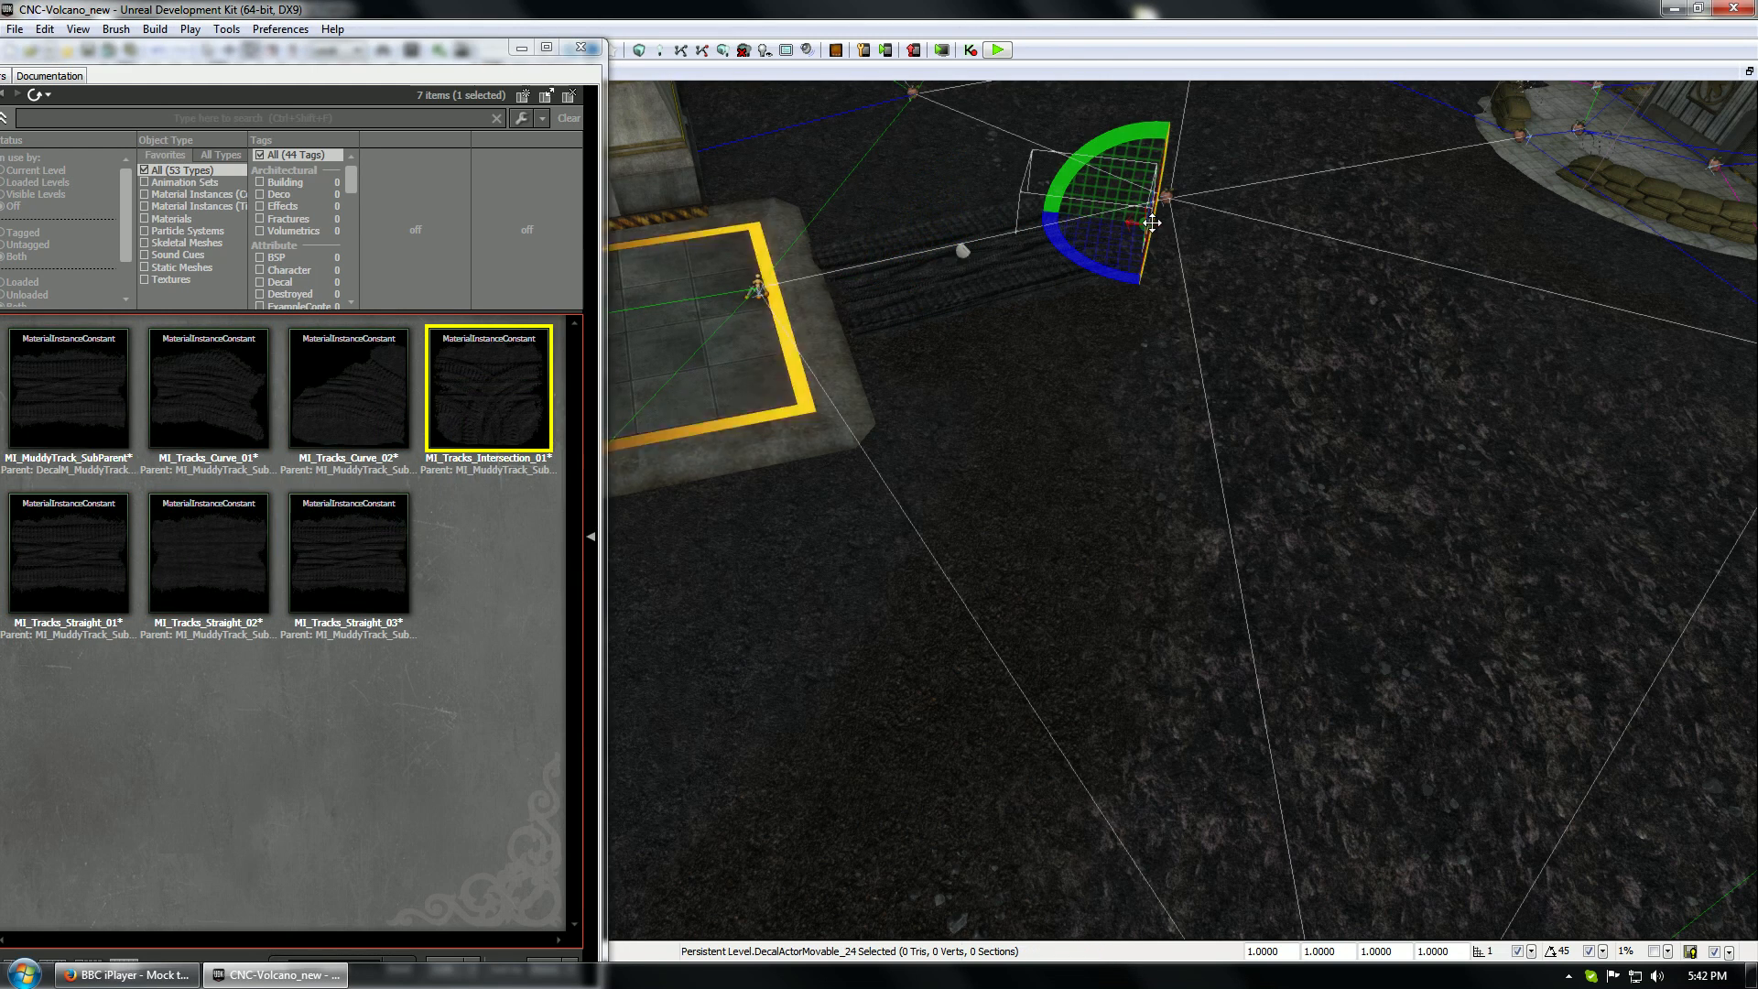
double_click(1152, 222)
key(ctrl+v)
click(809, 312)
key(ctrl+v)
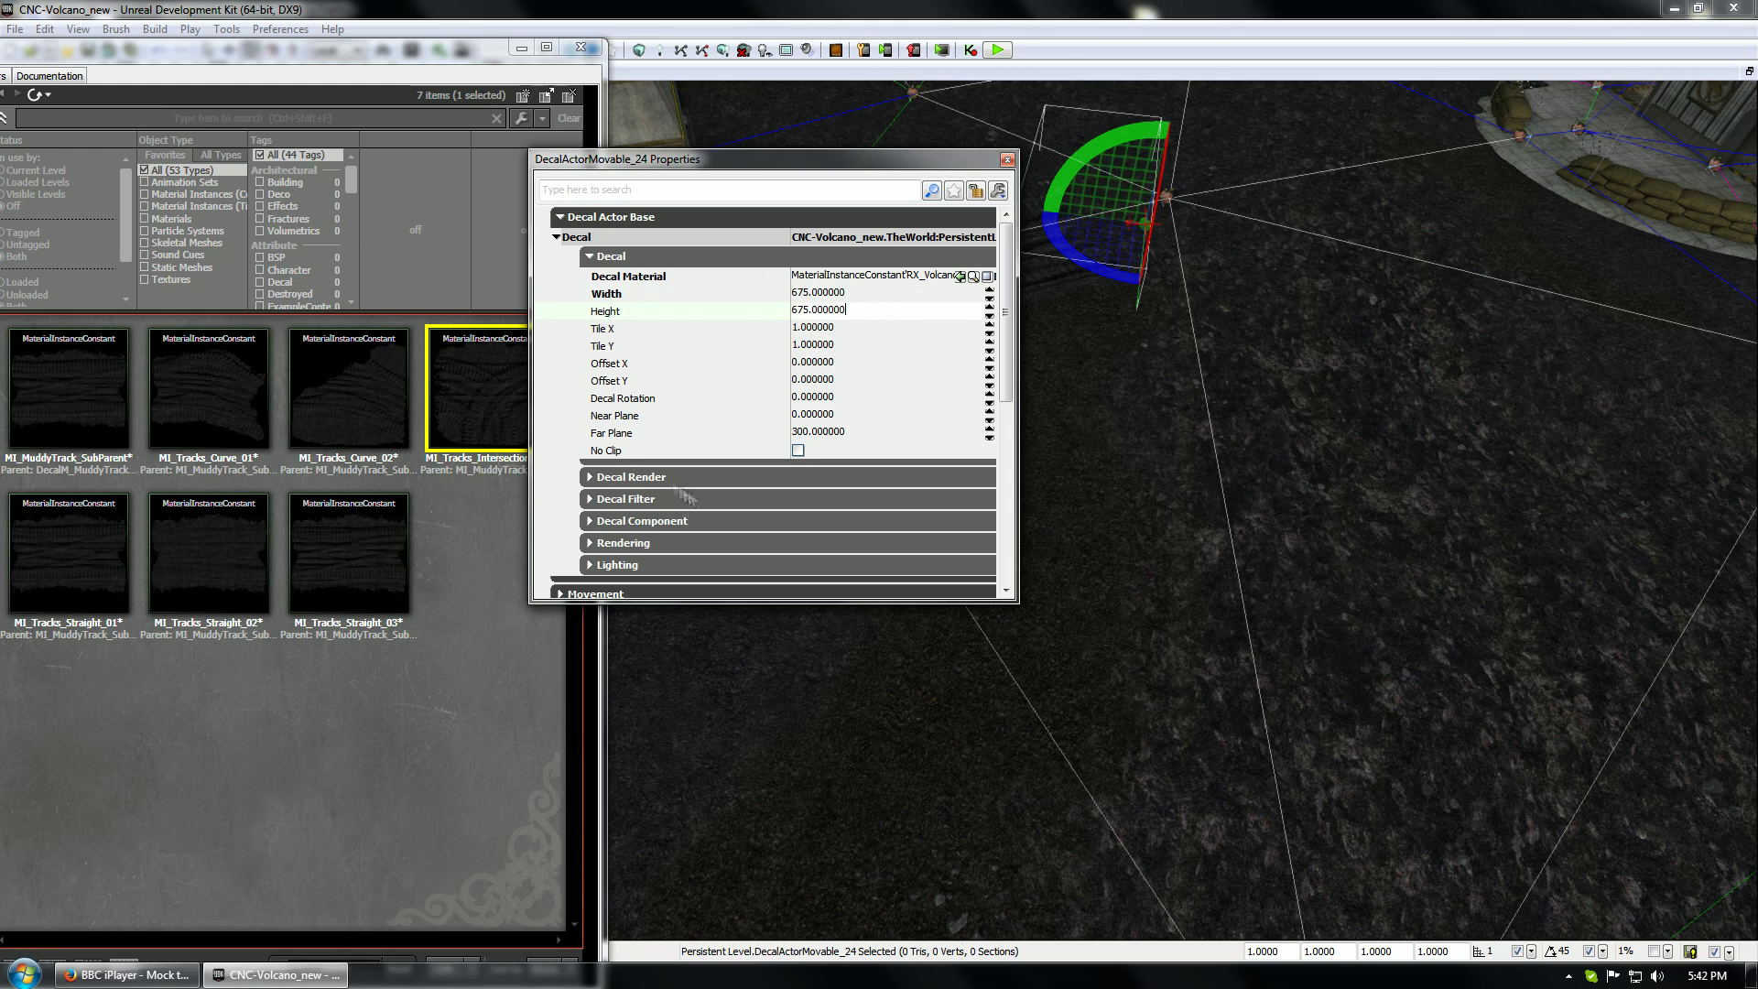
key(Return)
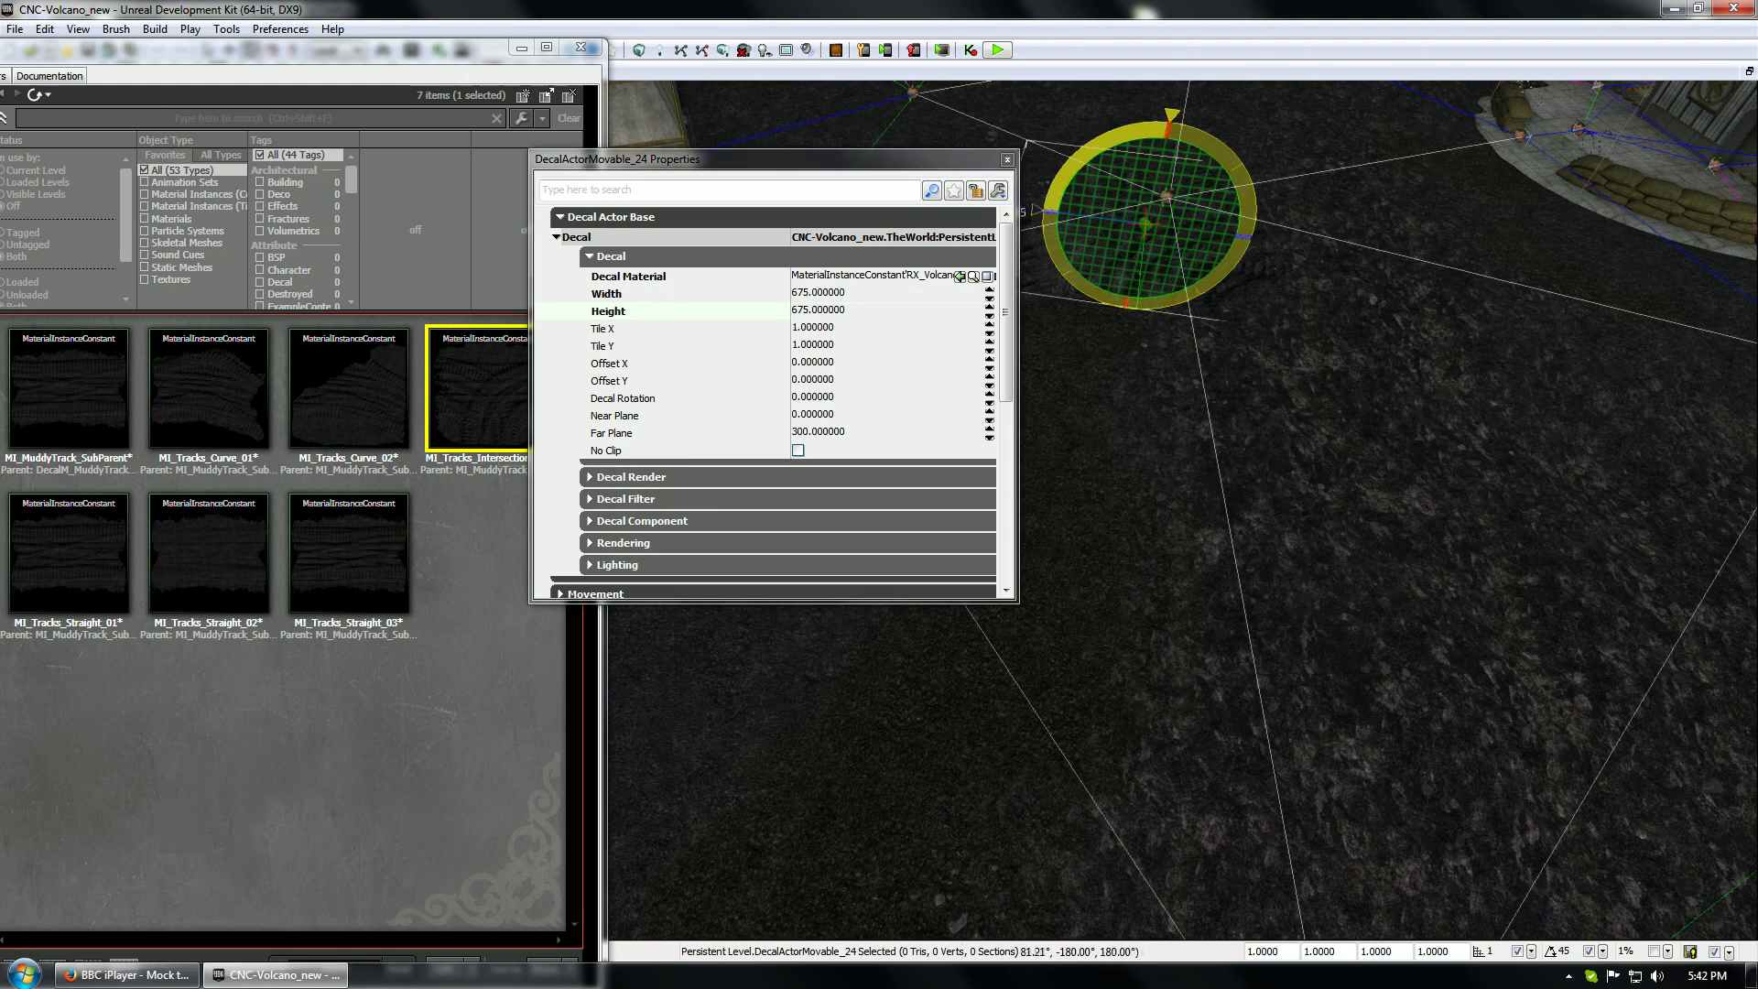
Rotate the intersection decal so that it projects down onto the ground at the end of the straight tracks
drag(943, 159, 693, 176)
drag(1054, 178, 1178, 179)
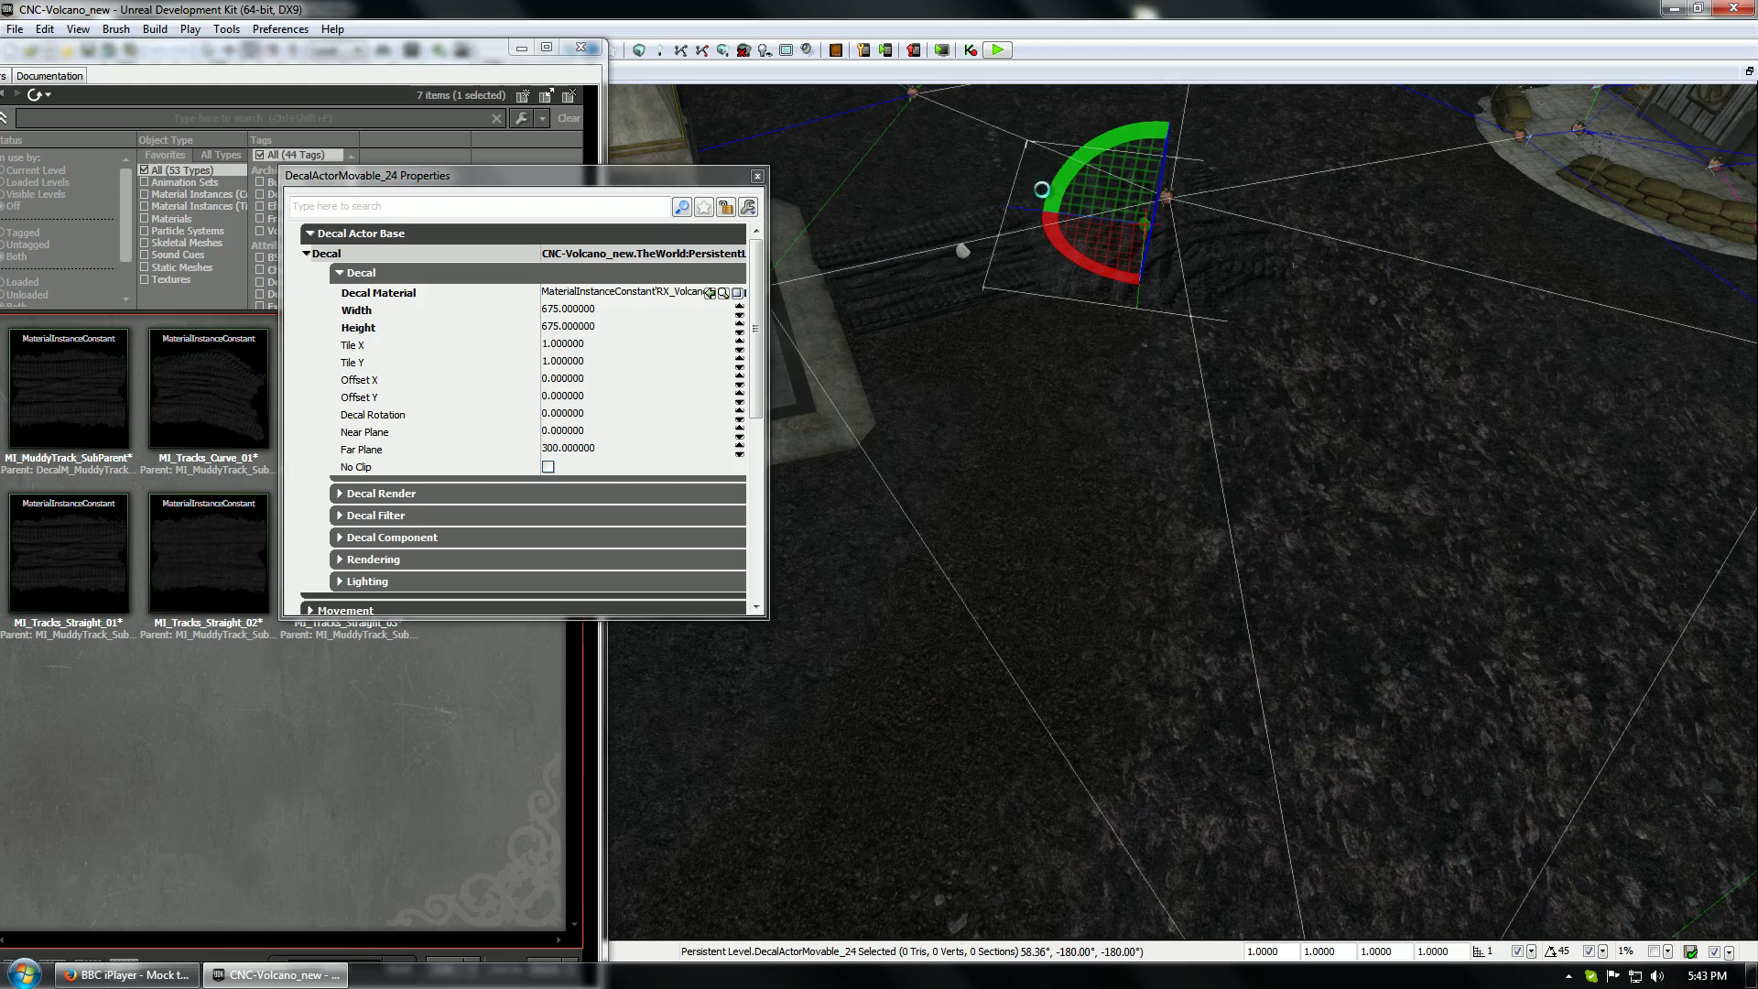
key(space)
key(space)
key(space)
key(space)
key(space)
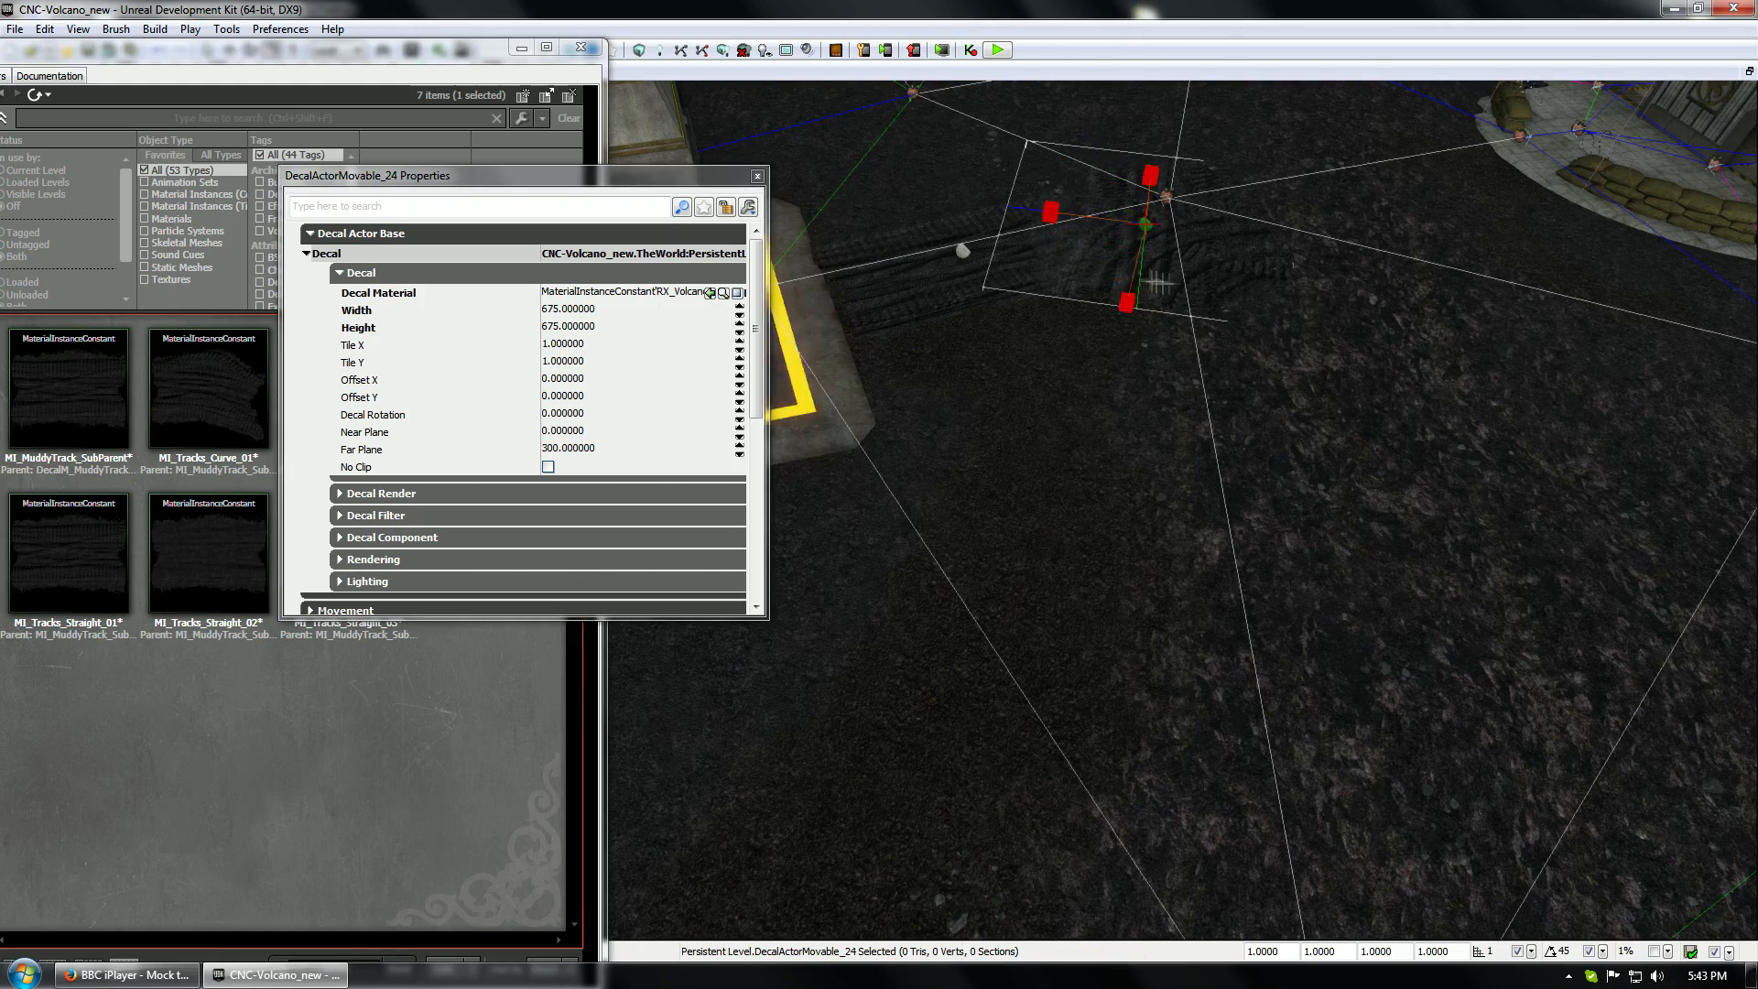
drag(1130, 289, 1140, 260)
right_drag(1140, 260, 1144, 215)
Reposition the intersection decal so its tracks meet the straight ones, and raise the straight decal slightly
key(space)
drag(1155, 580, 1267, 527)
key(space)
key(space)
key(space)
mouse_move(1199, 528)
right_down()
mouse_move(1236, 522)
mouse_move(1196, 533)
right_up()
drag(1191, 540, 1290, 482)
key(space)
key(space)
drag(1275, 544, 1293, 514)
key(space)
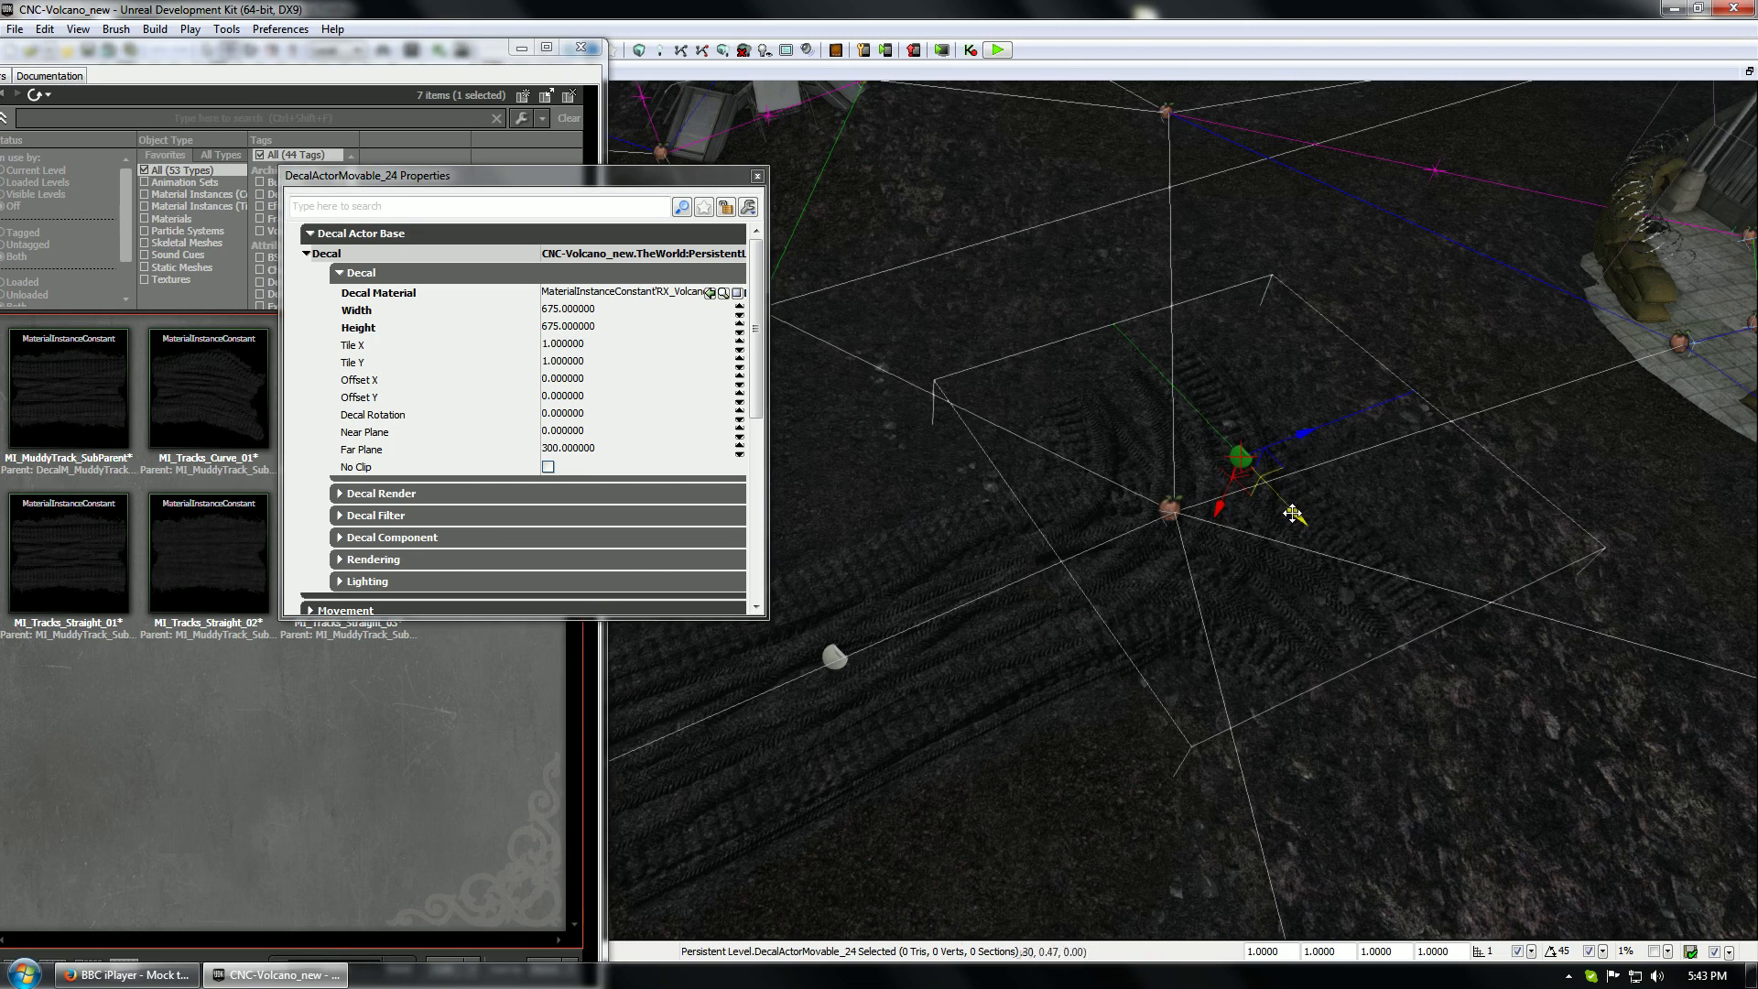
click(837, 652)
drag(838, 681, 833, 639)
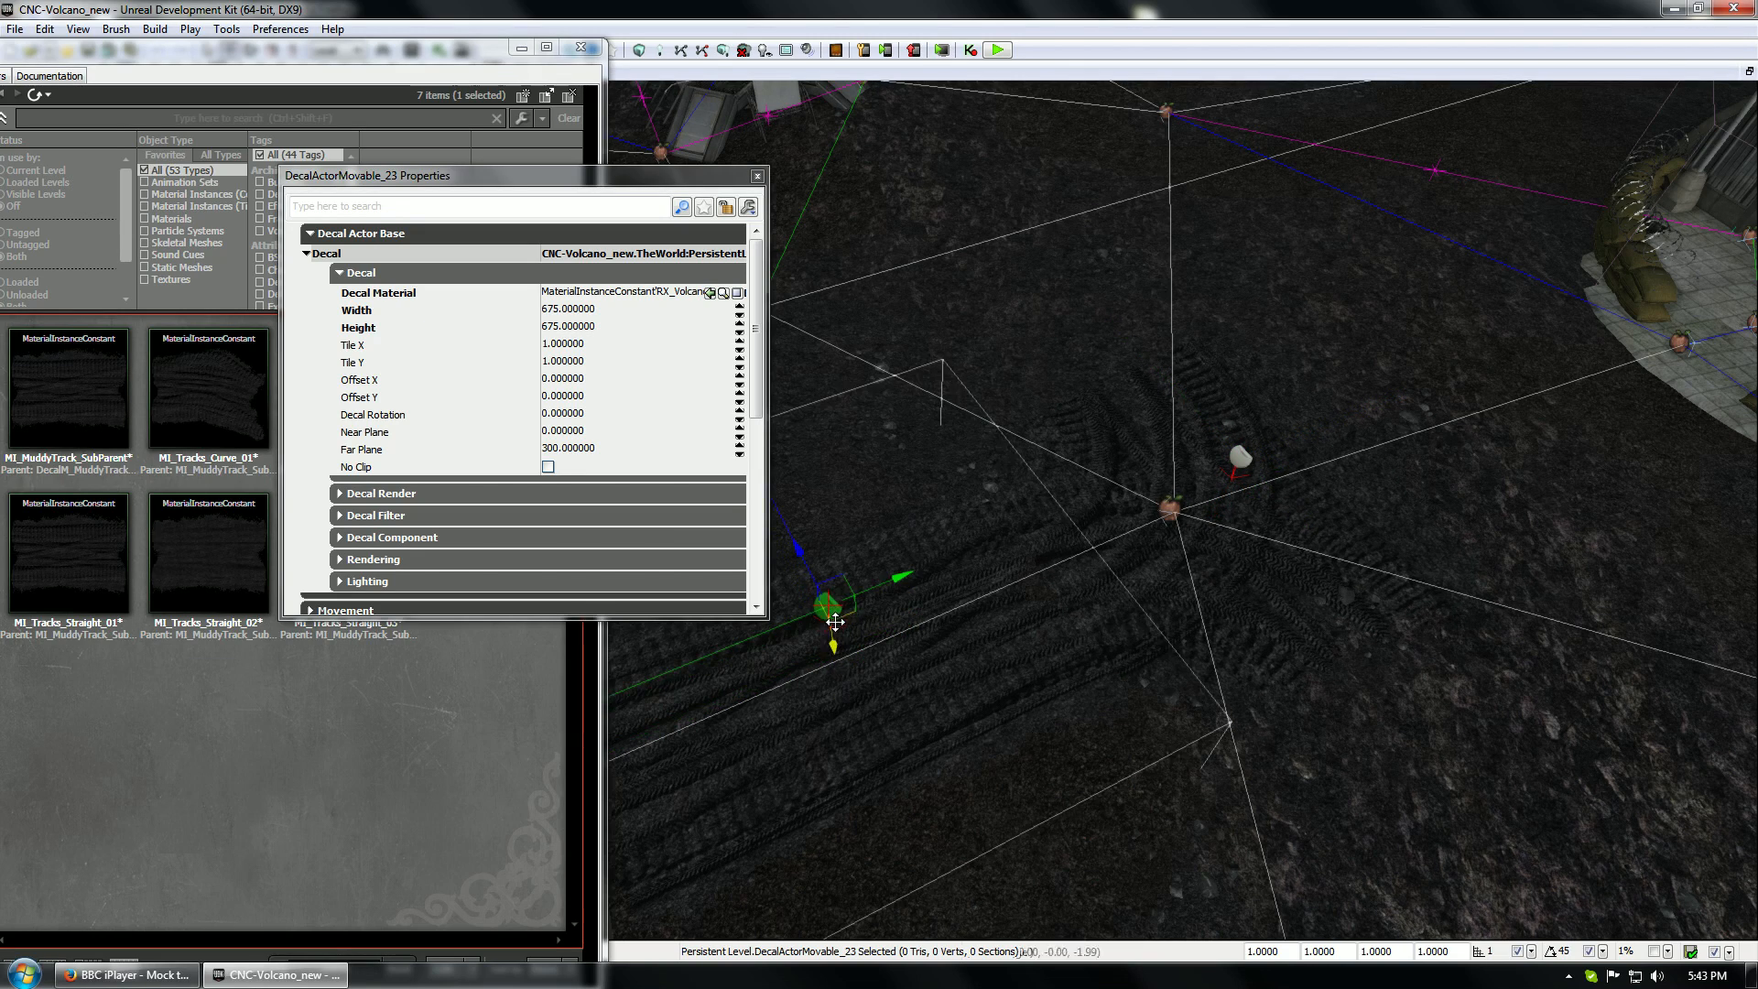
Try MI_Tracks_Straight_01 and MI_Tracks_Straight_02 on the straight decal, and settle on MI_Tracks_Straight_03 as its Decal Material
drag(637, 178, 1050, 124)
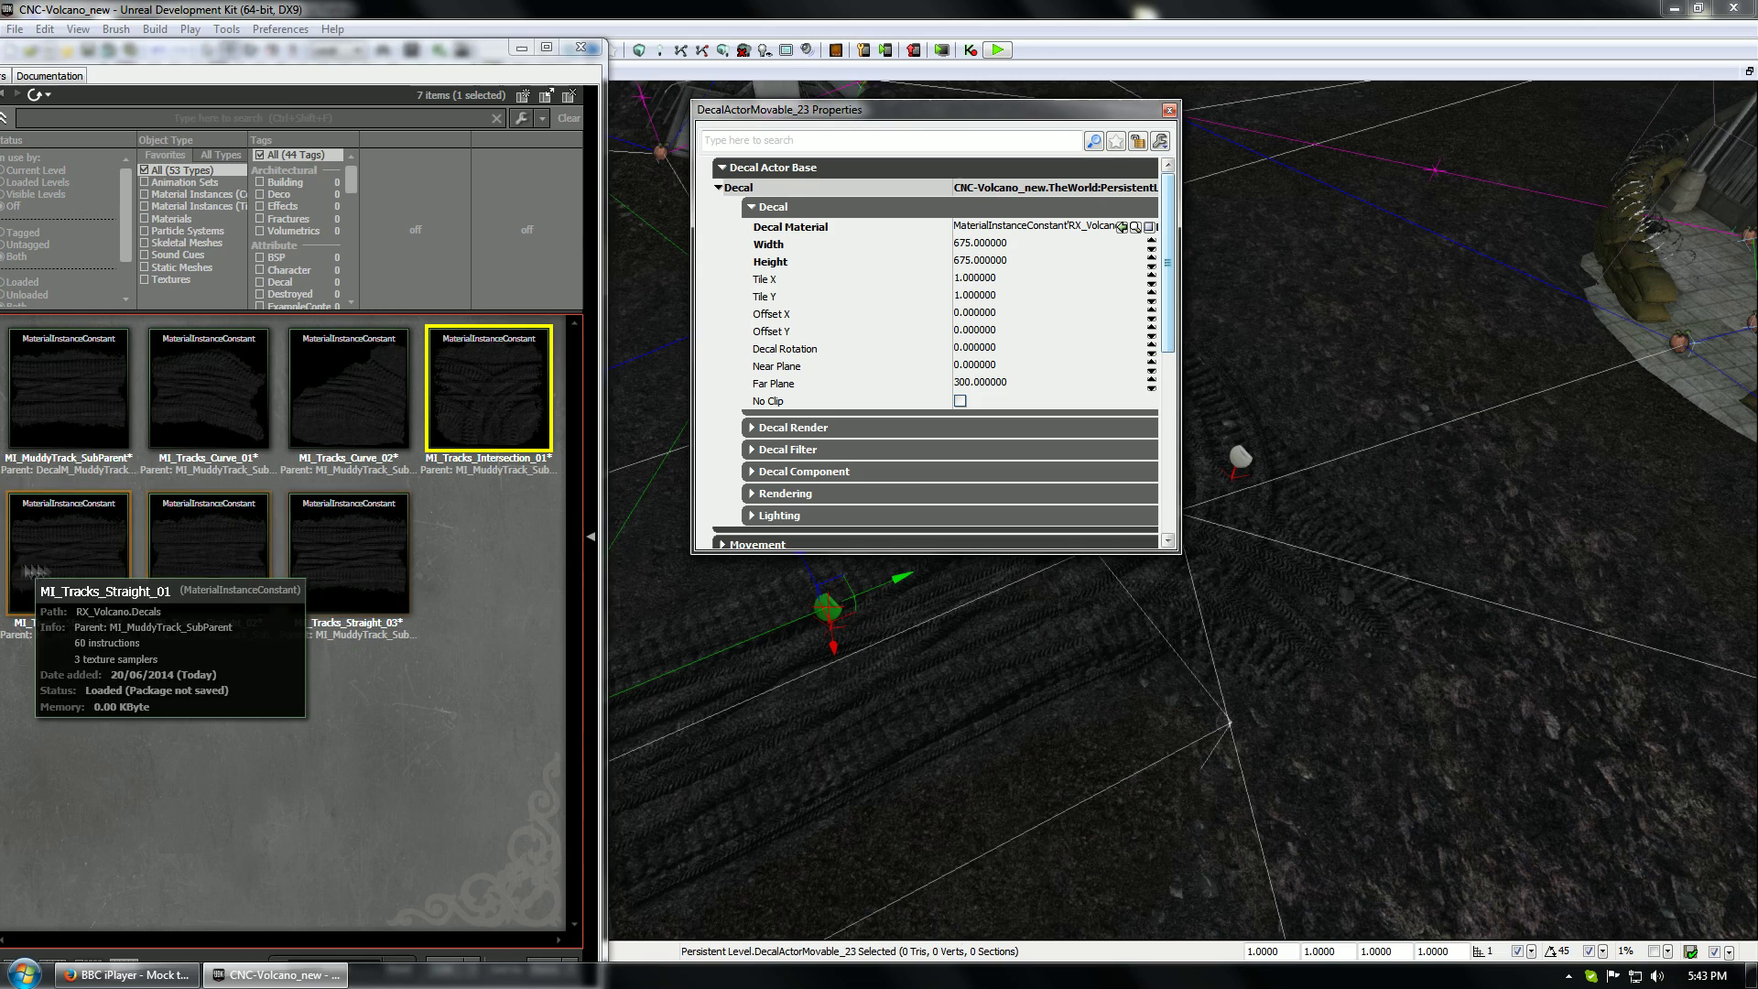
click(69, 554)
click(1122, 230)
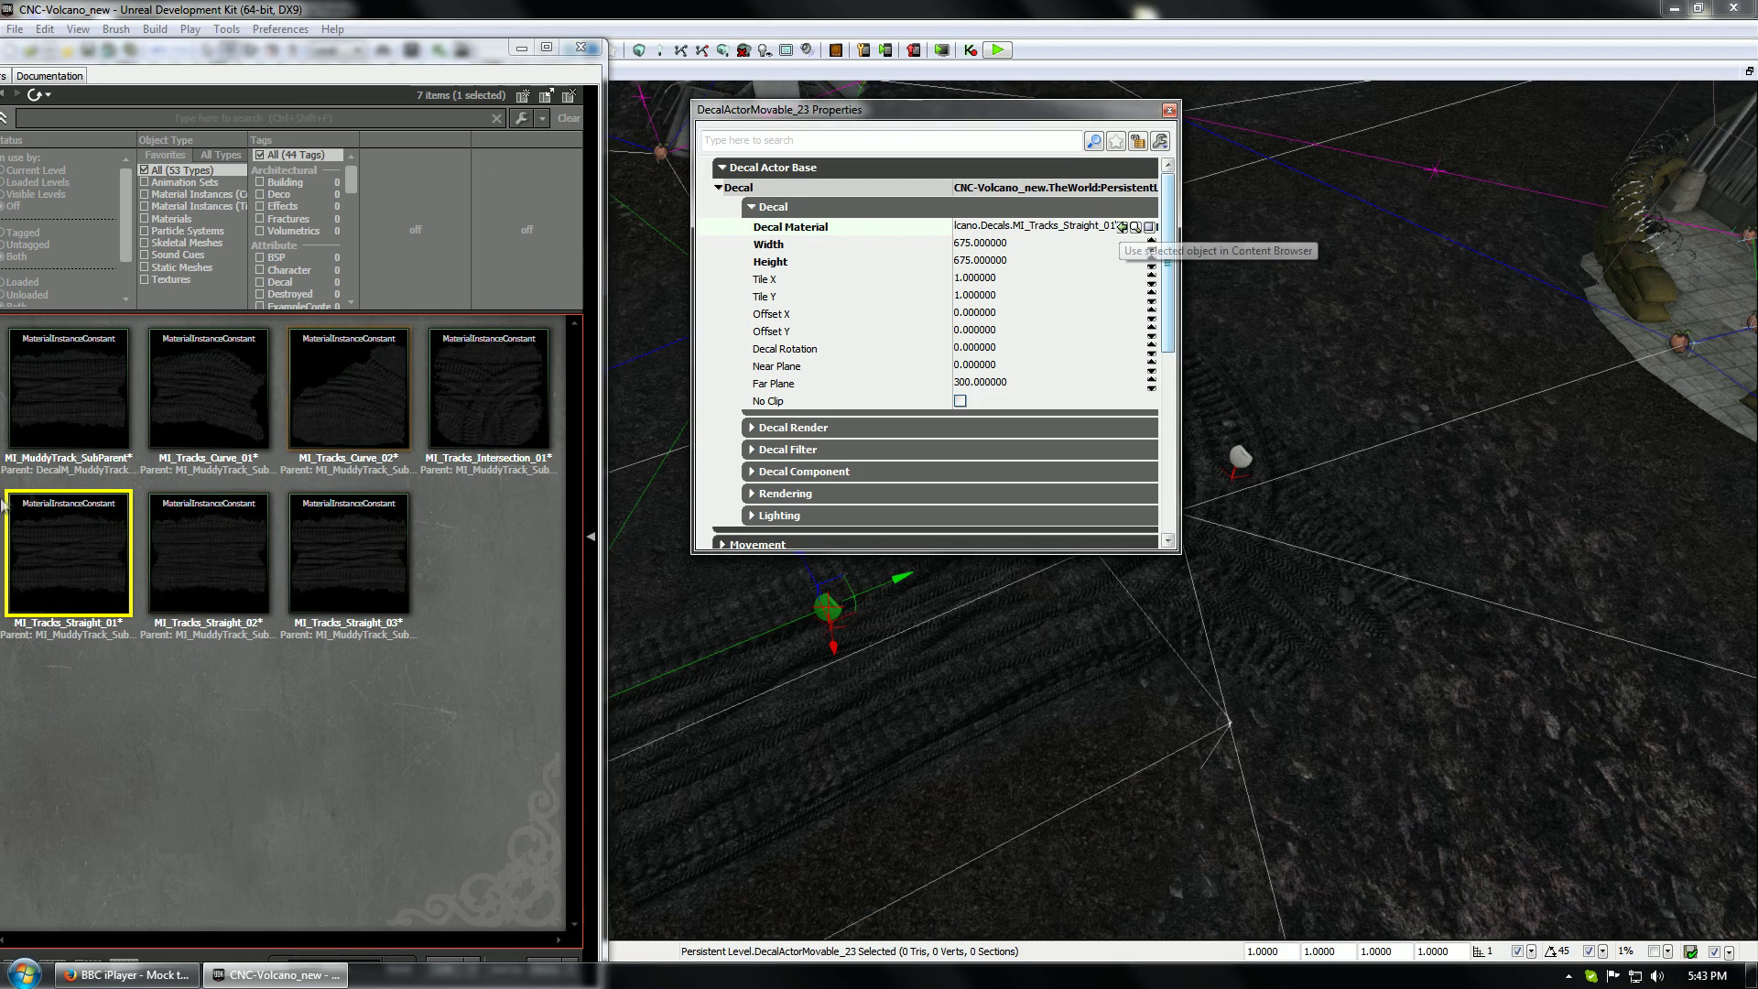
click(225, 554)
click(1124, 230)
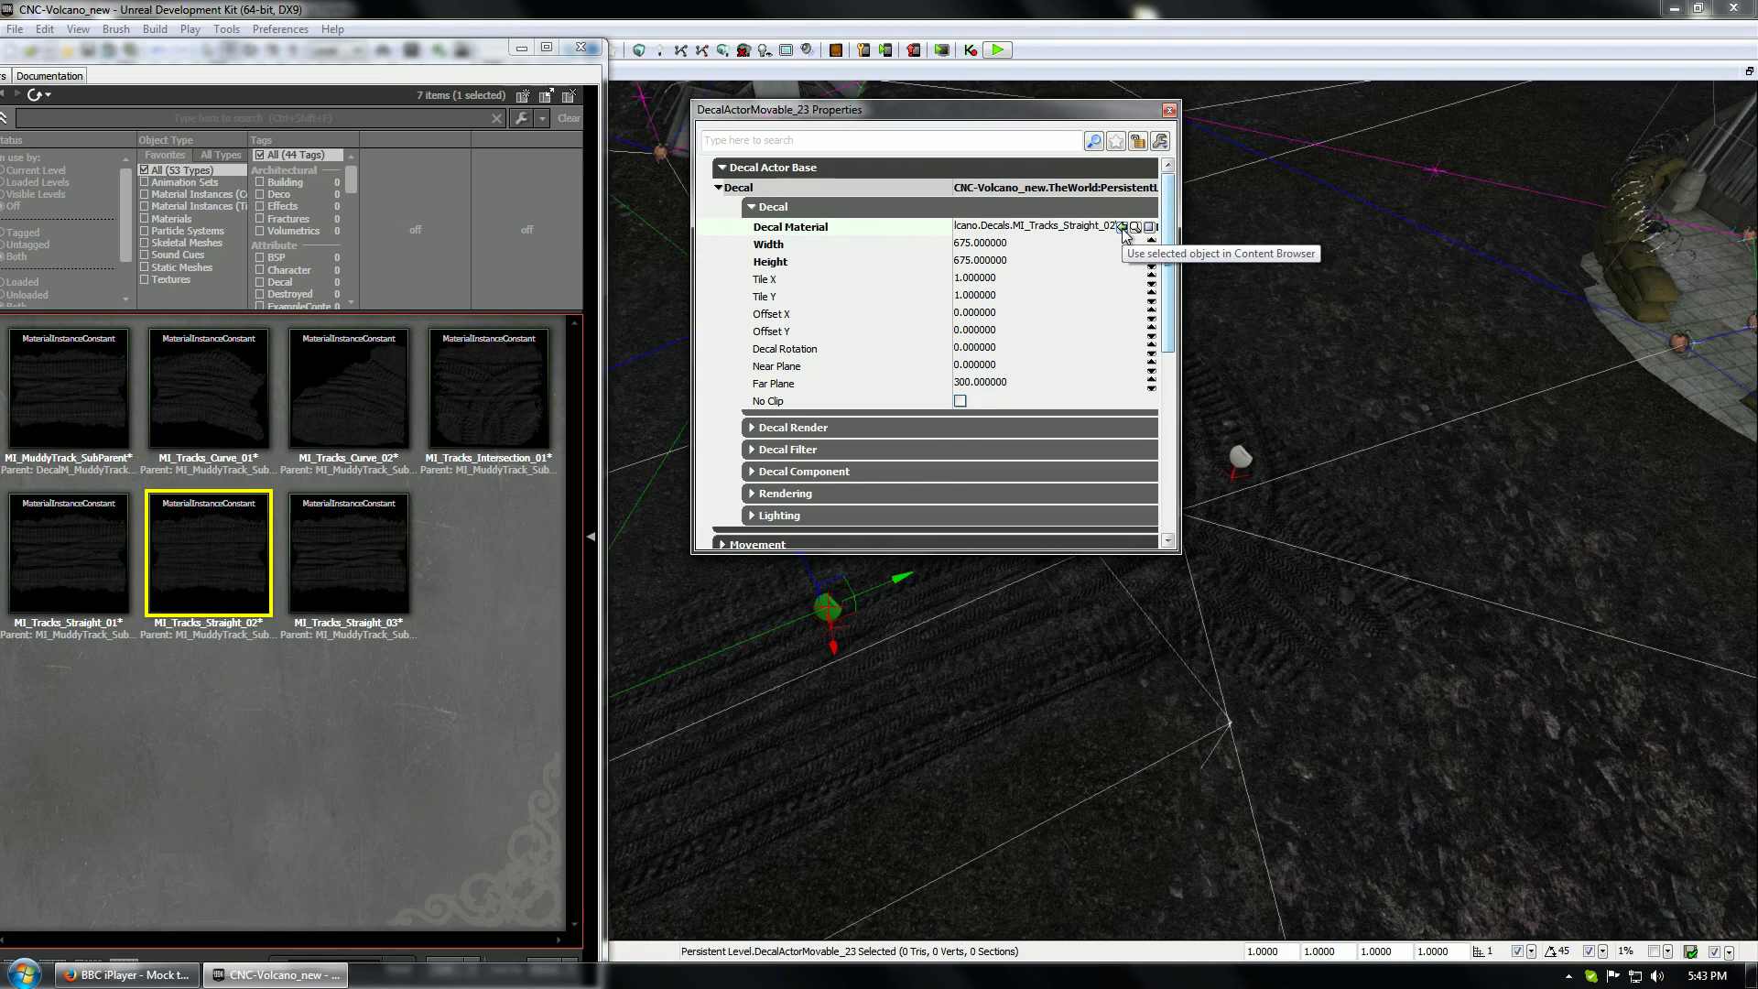
drag(915, 109, 1459, 93)
click(349, 554)
click(1665, 212)
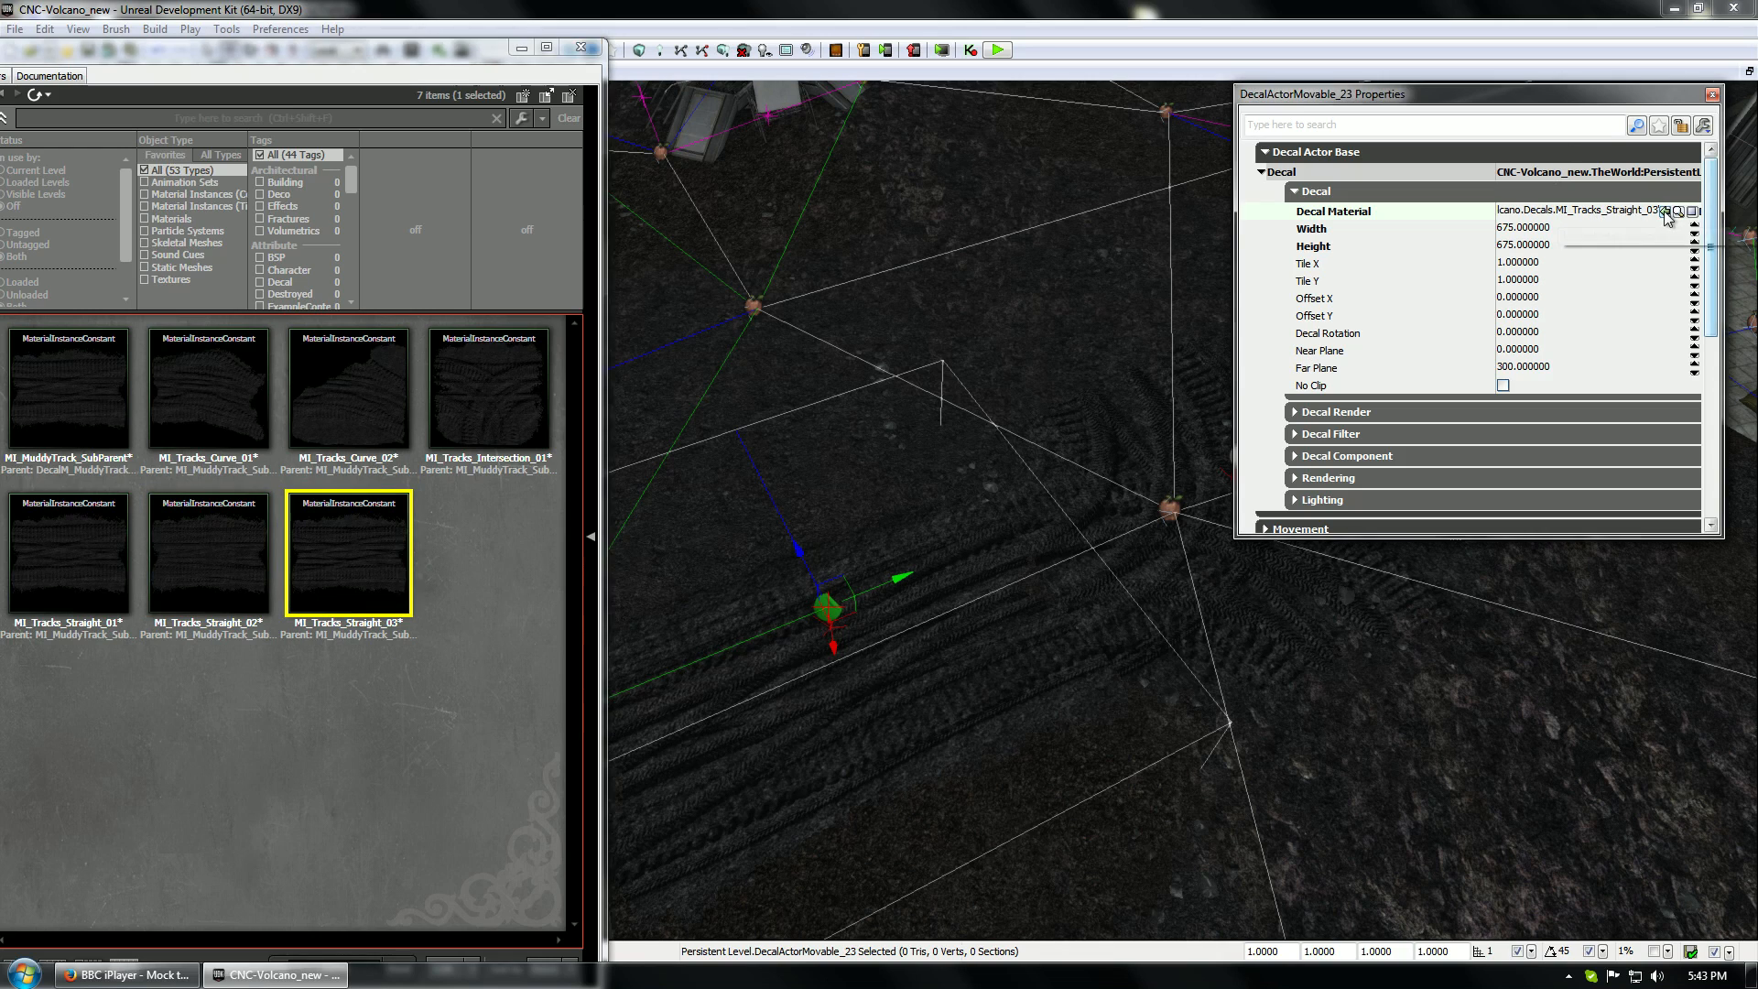
click(1117, 485)
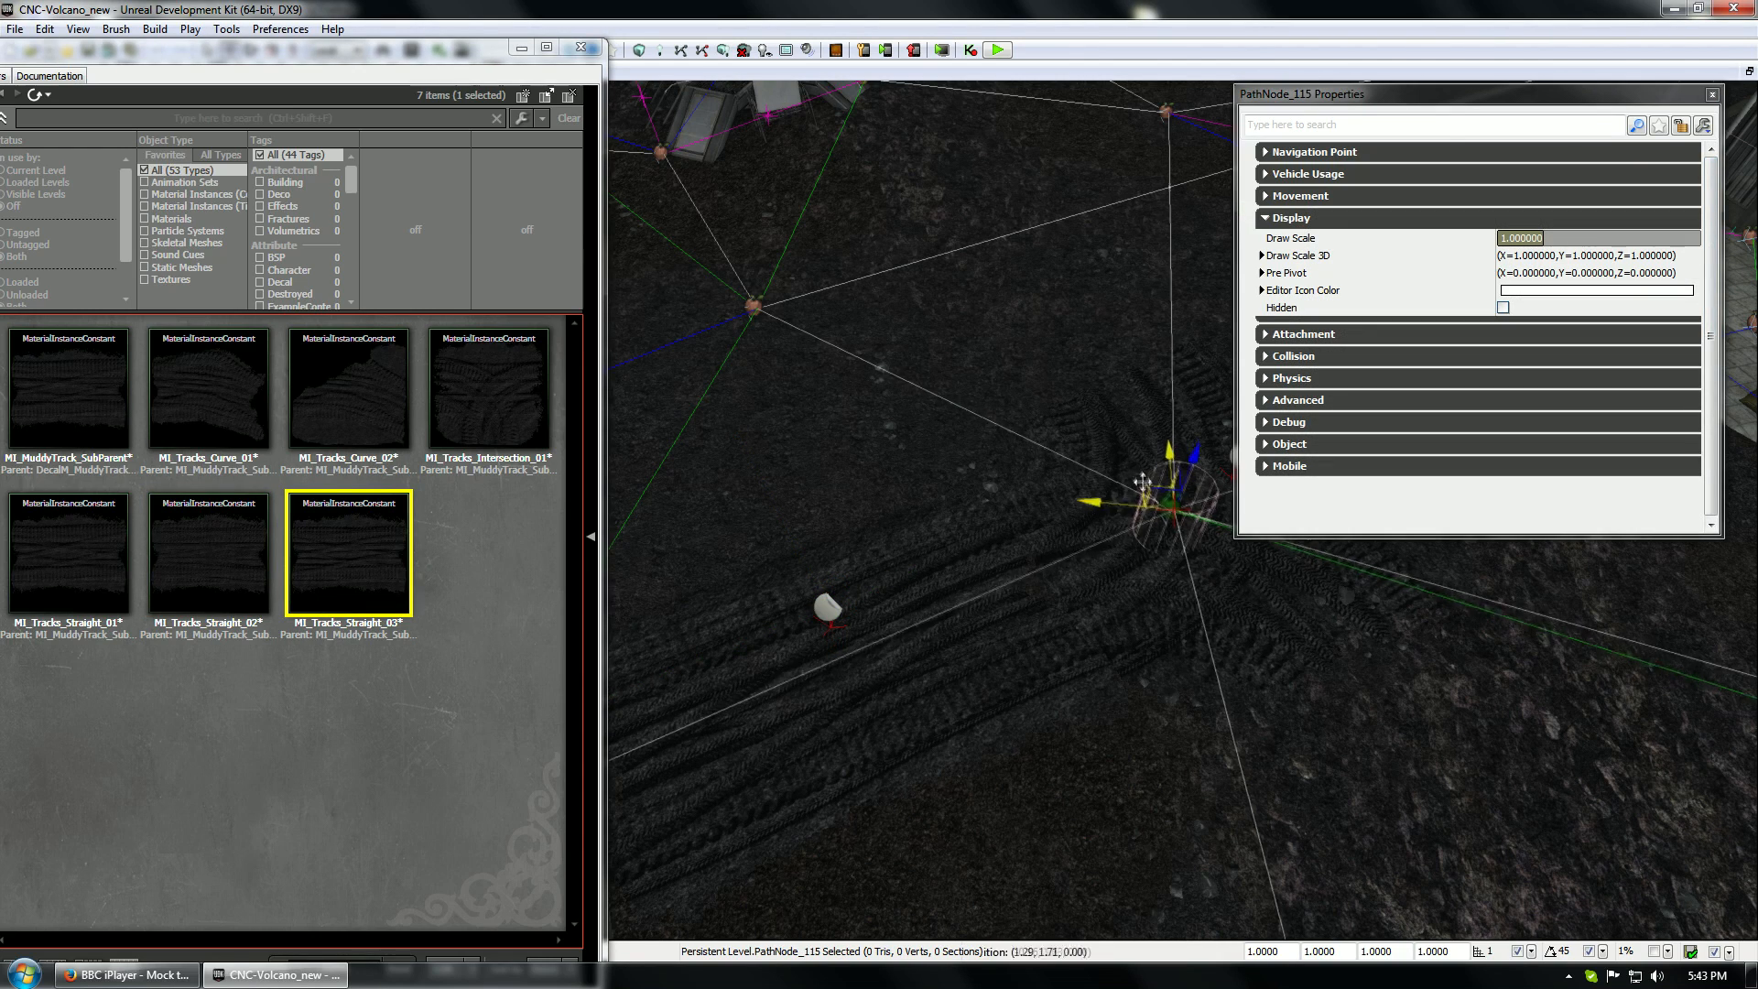
right_drag(1066, 448, 1079, 458)
key(super)
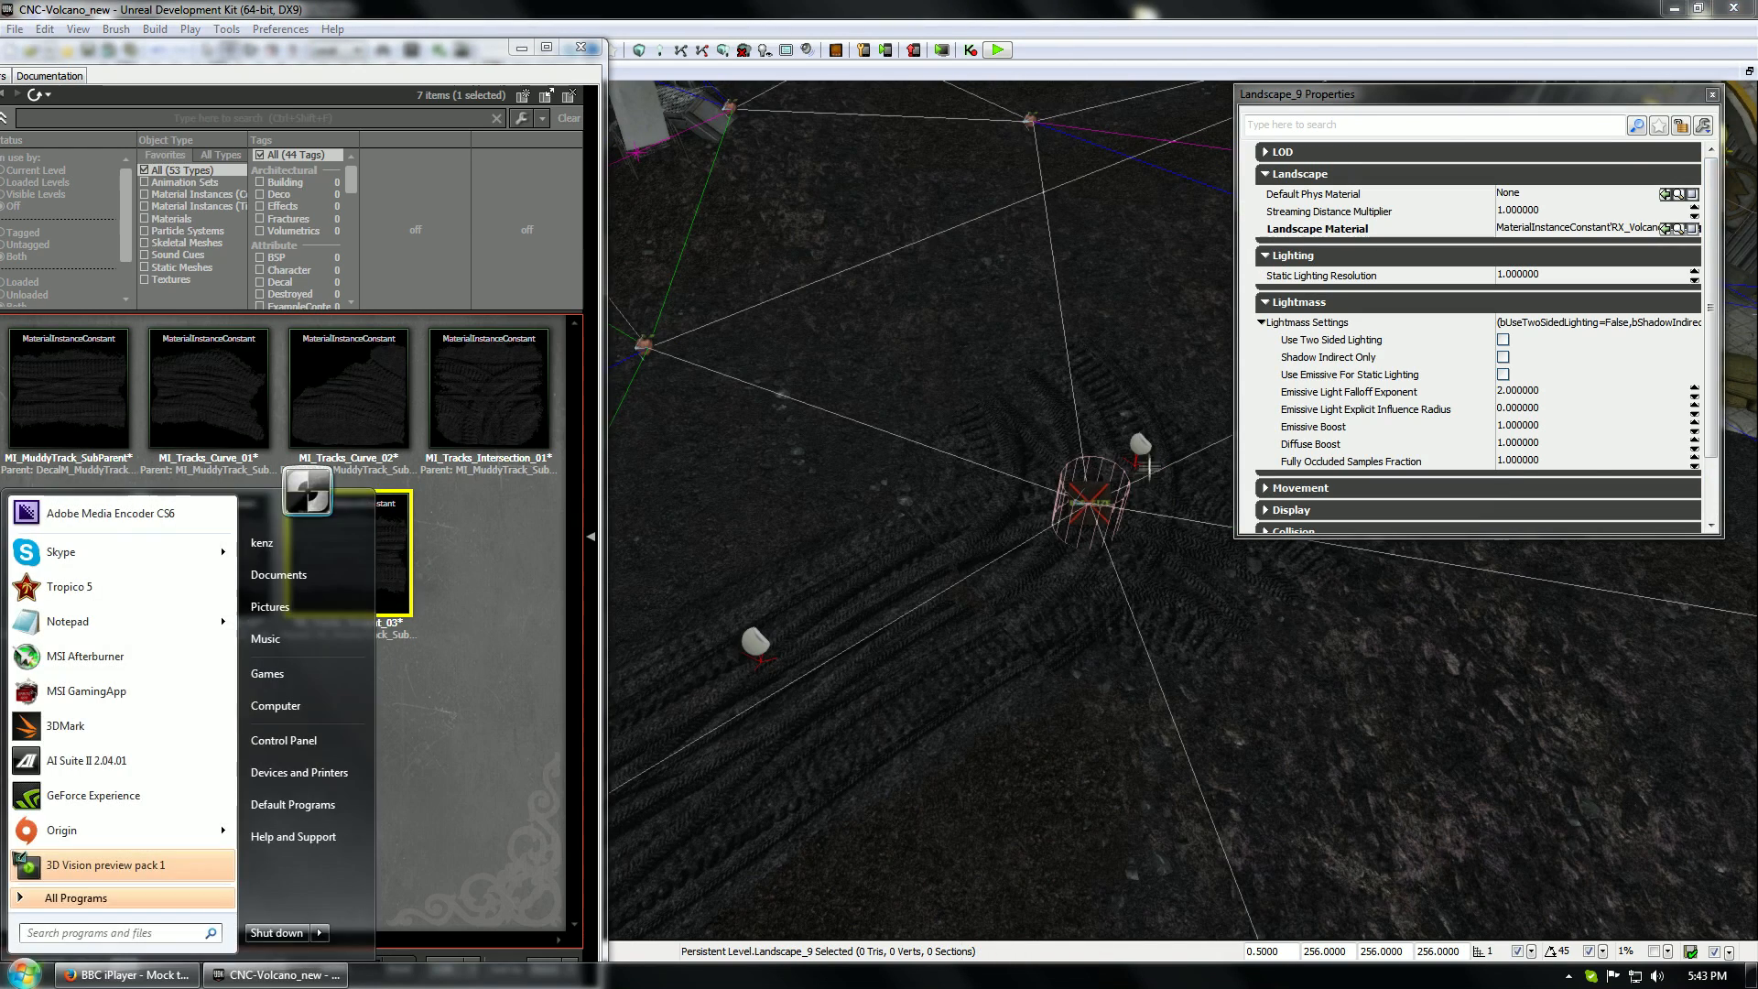
key(super)
click(1105, 479)
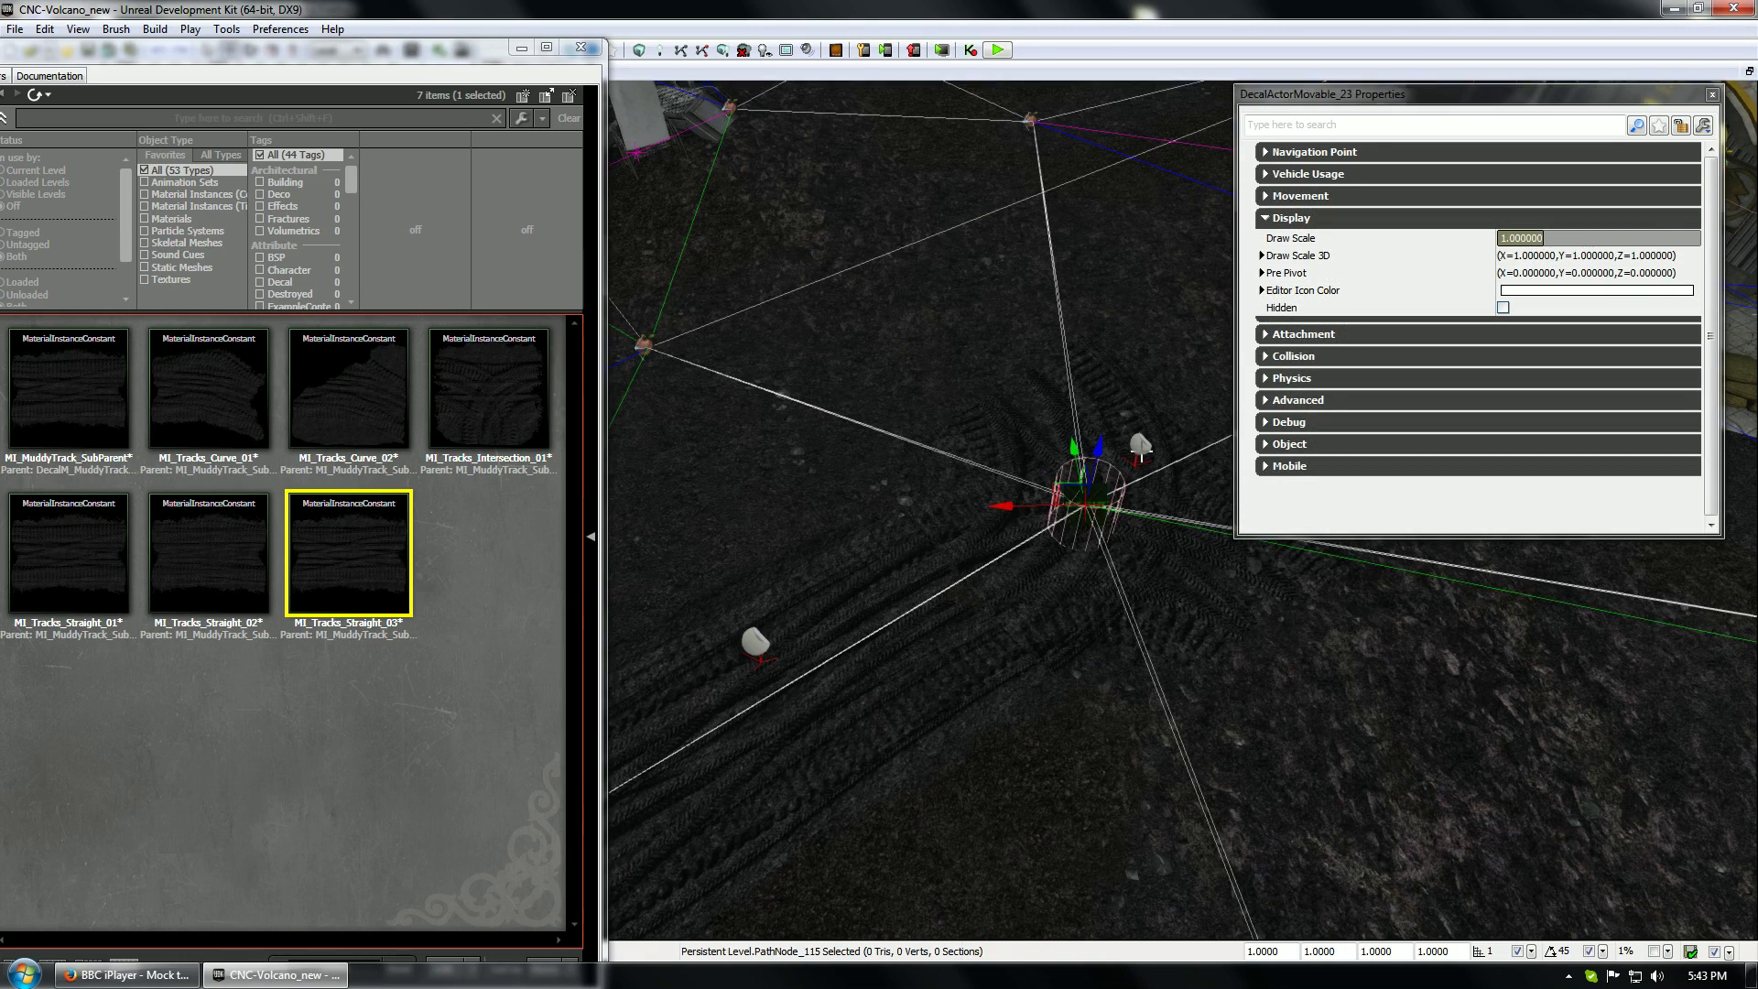
click(1073, 499)
click(1088, 476)
click(1087, 476)
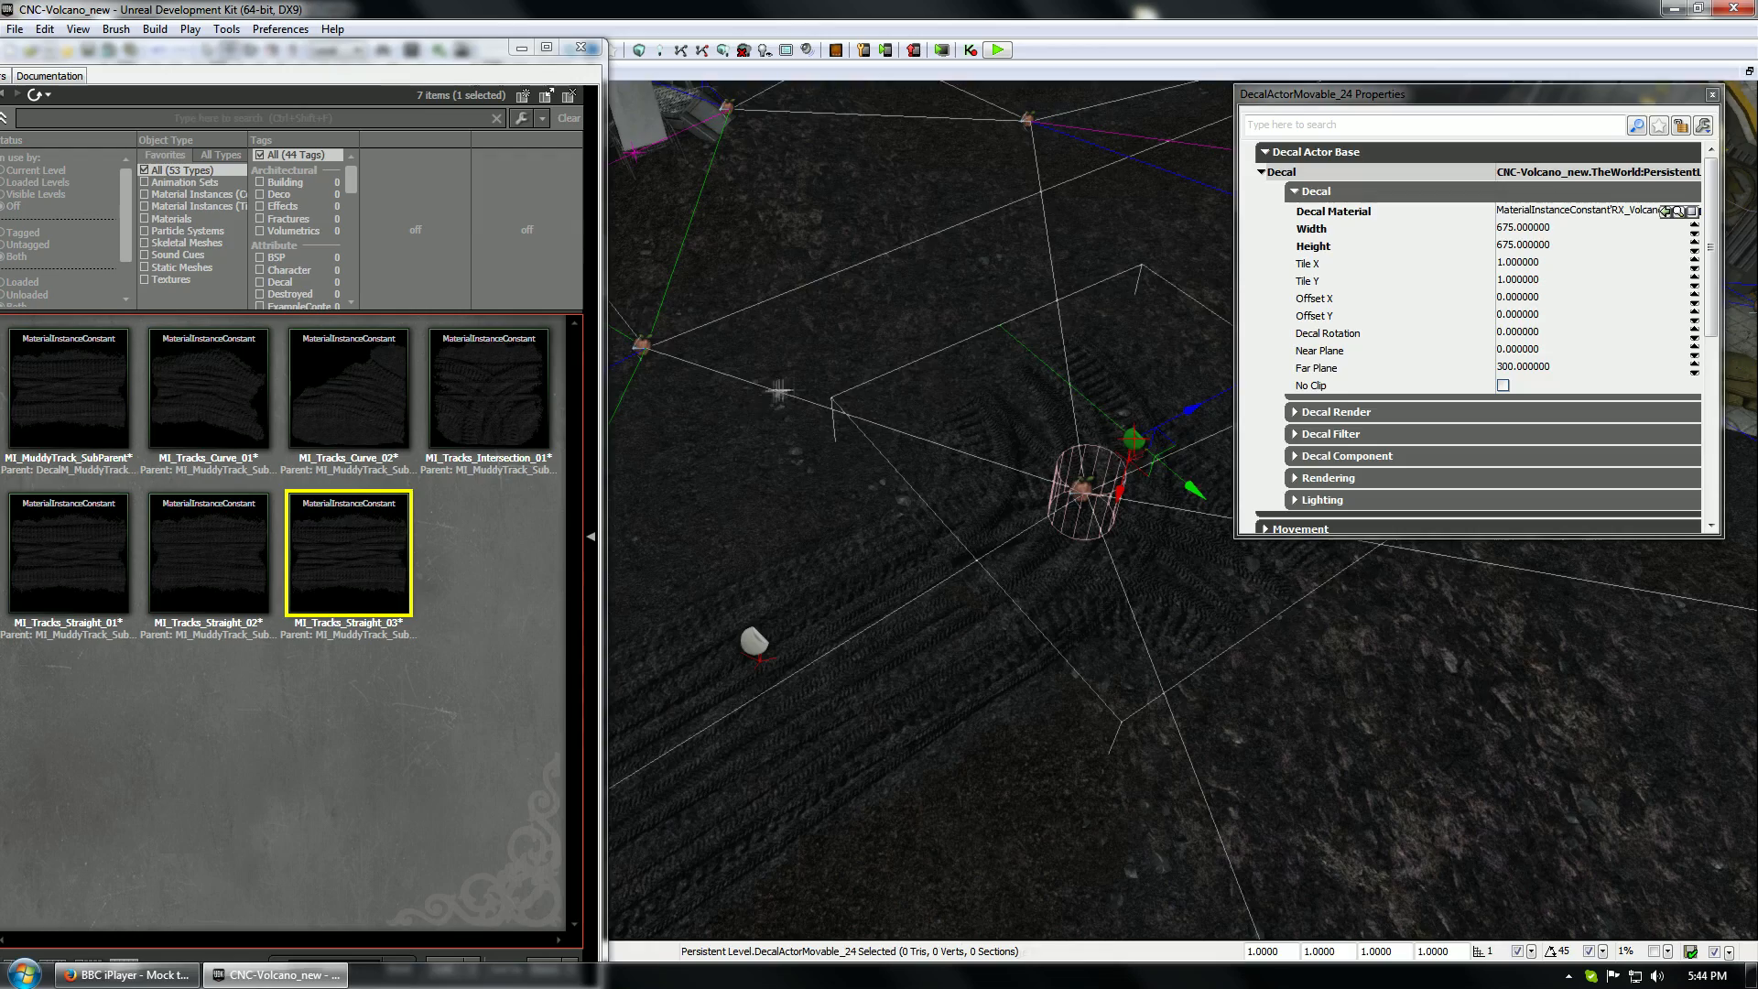
Nudge the intersection decal into line with the straight tracks, deselect it and close the properties
click(779, 391)
right_drag(779, 391, 799, 458)
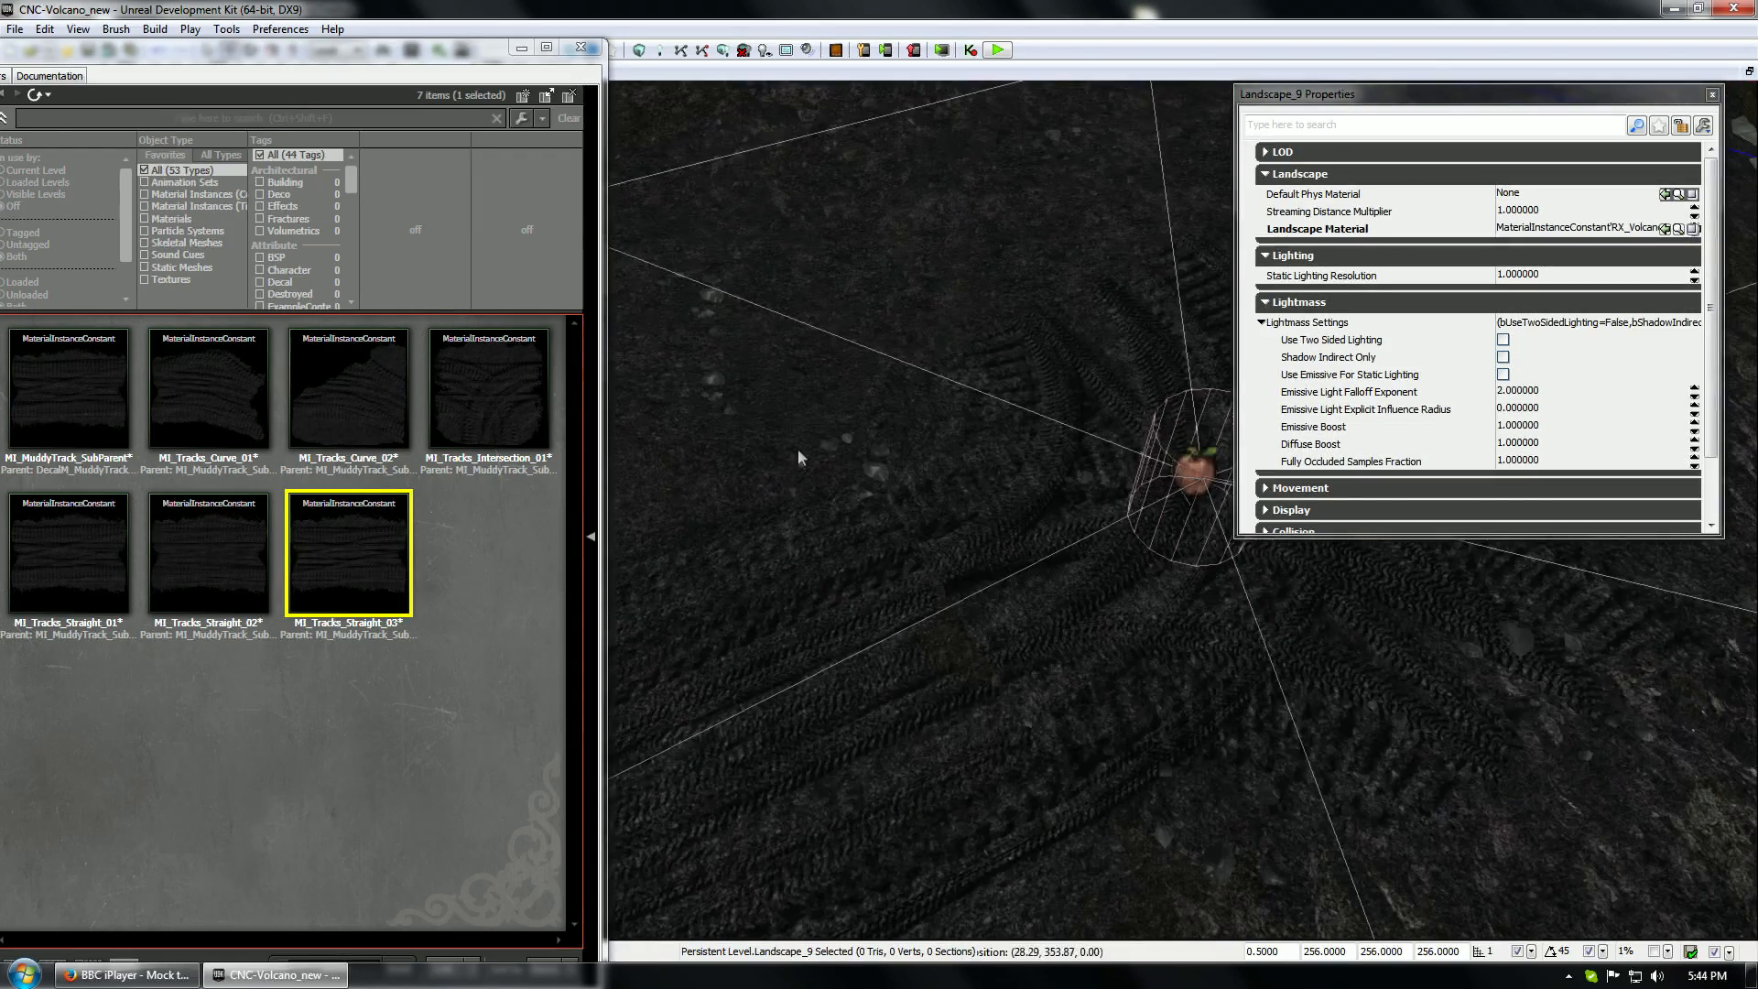
right_drag(958, 596, 1421, 66)
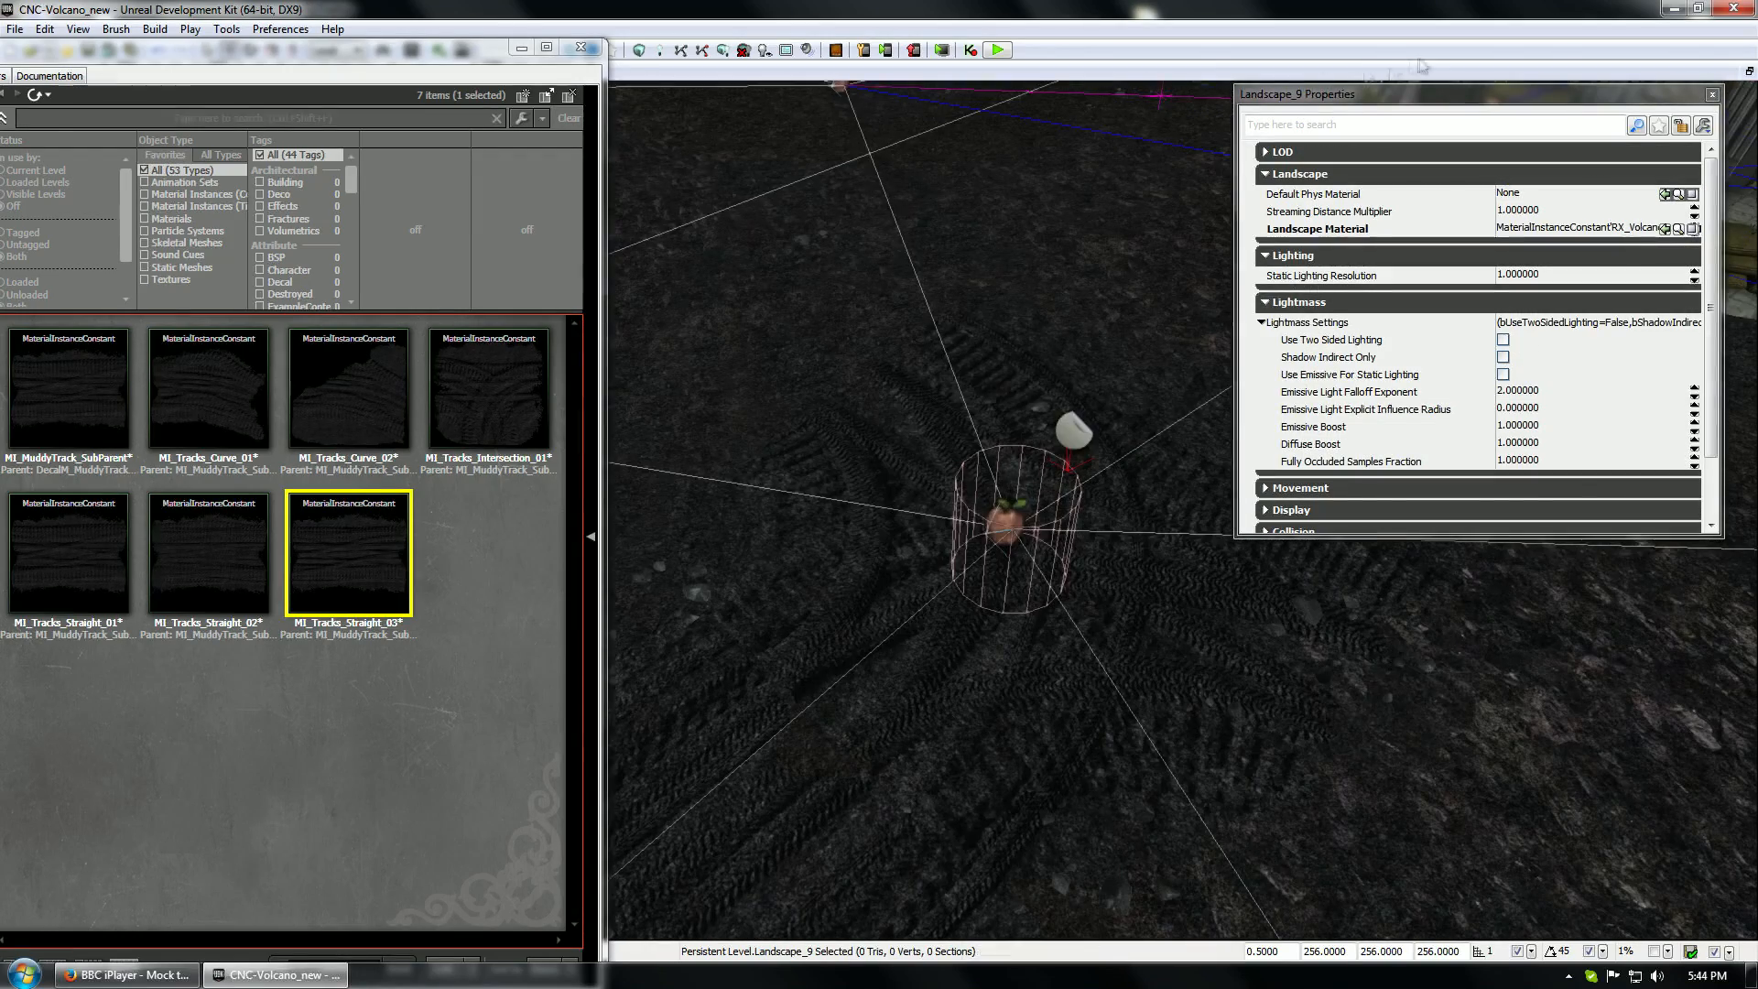
click(1118, 408)
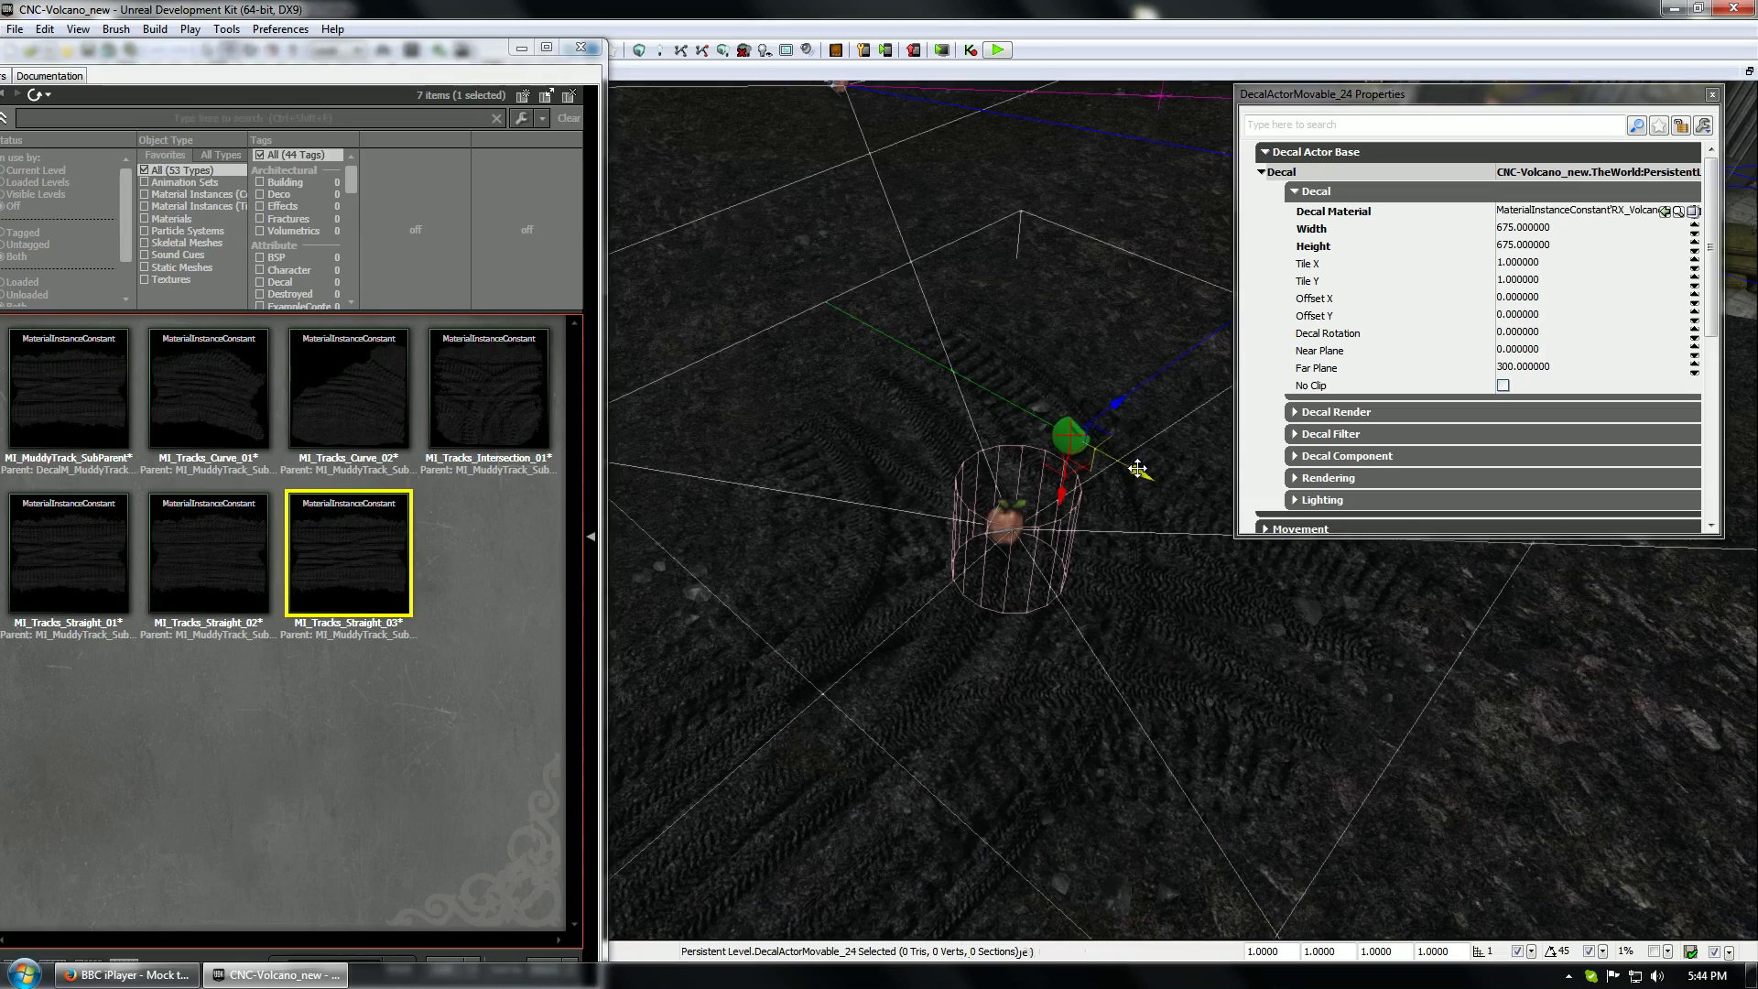
drag(1136, 468, 1147, 472)
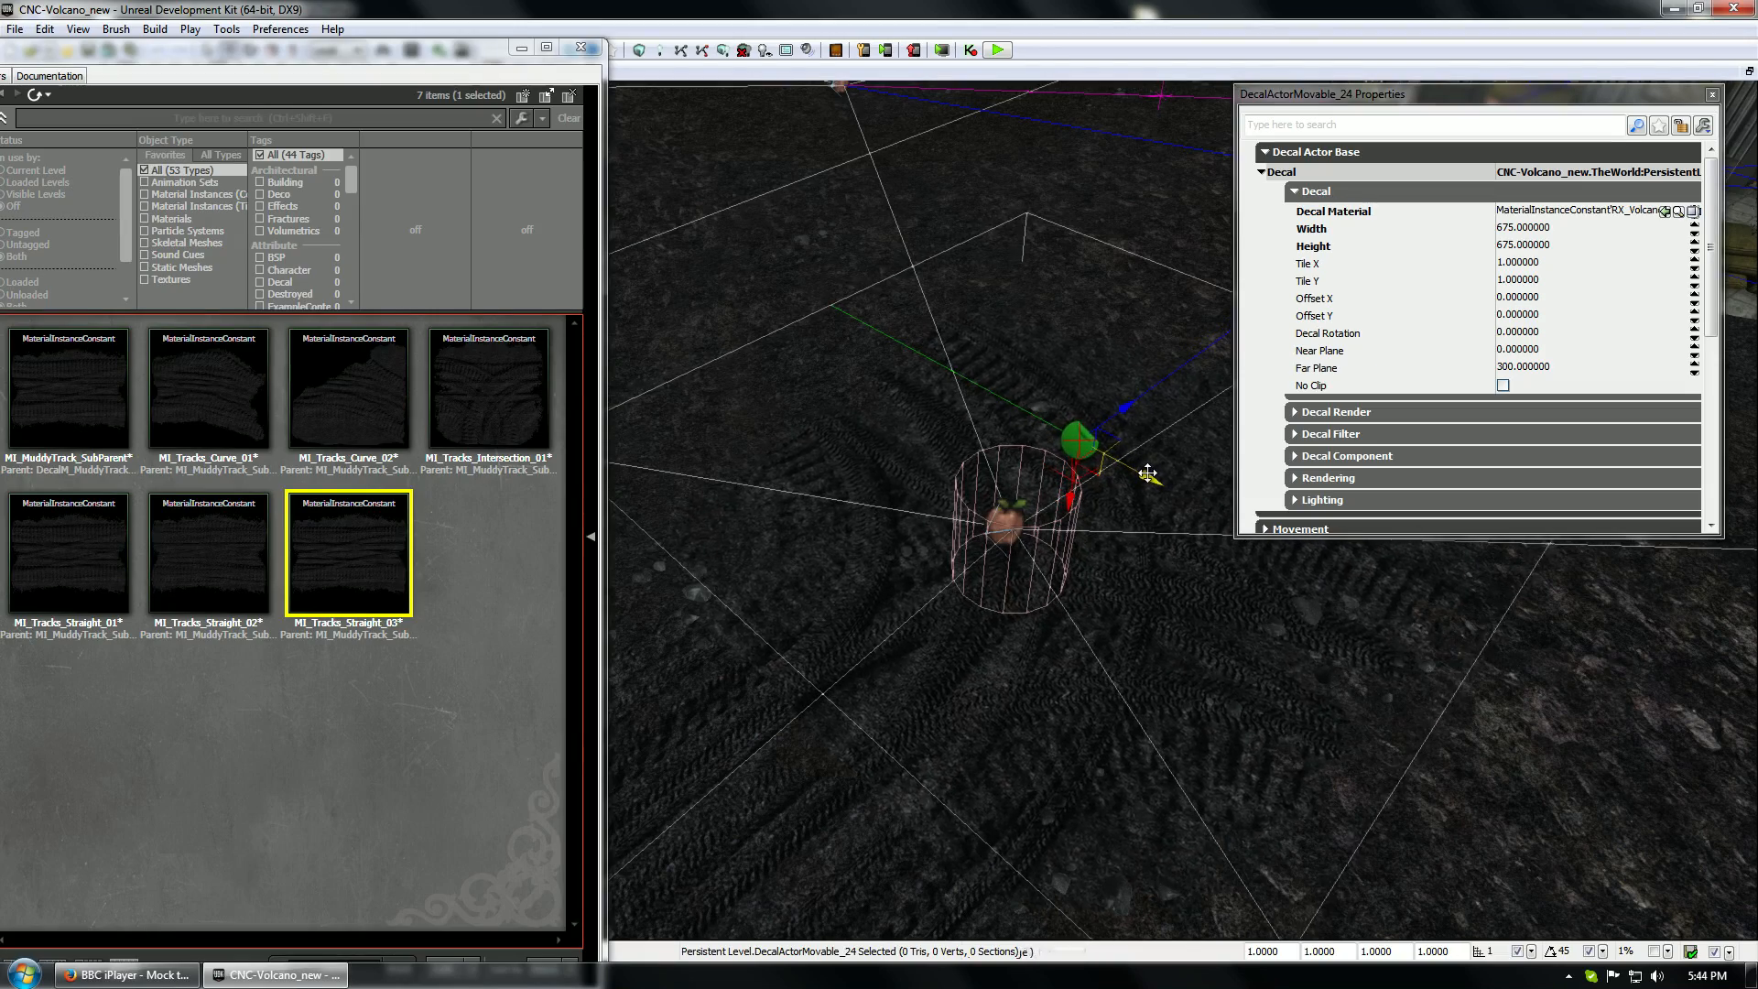
drag(1151, 723, 1150, 764)
click(1151, 723)
click(1712, 94)
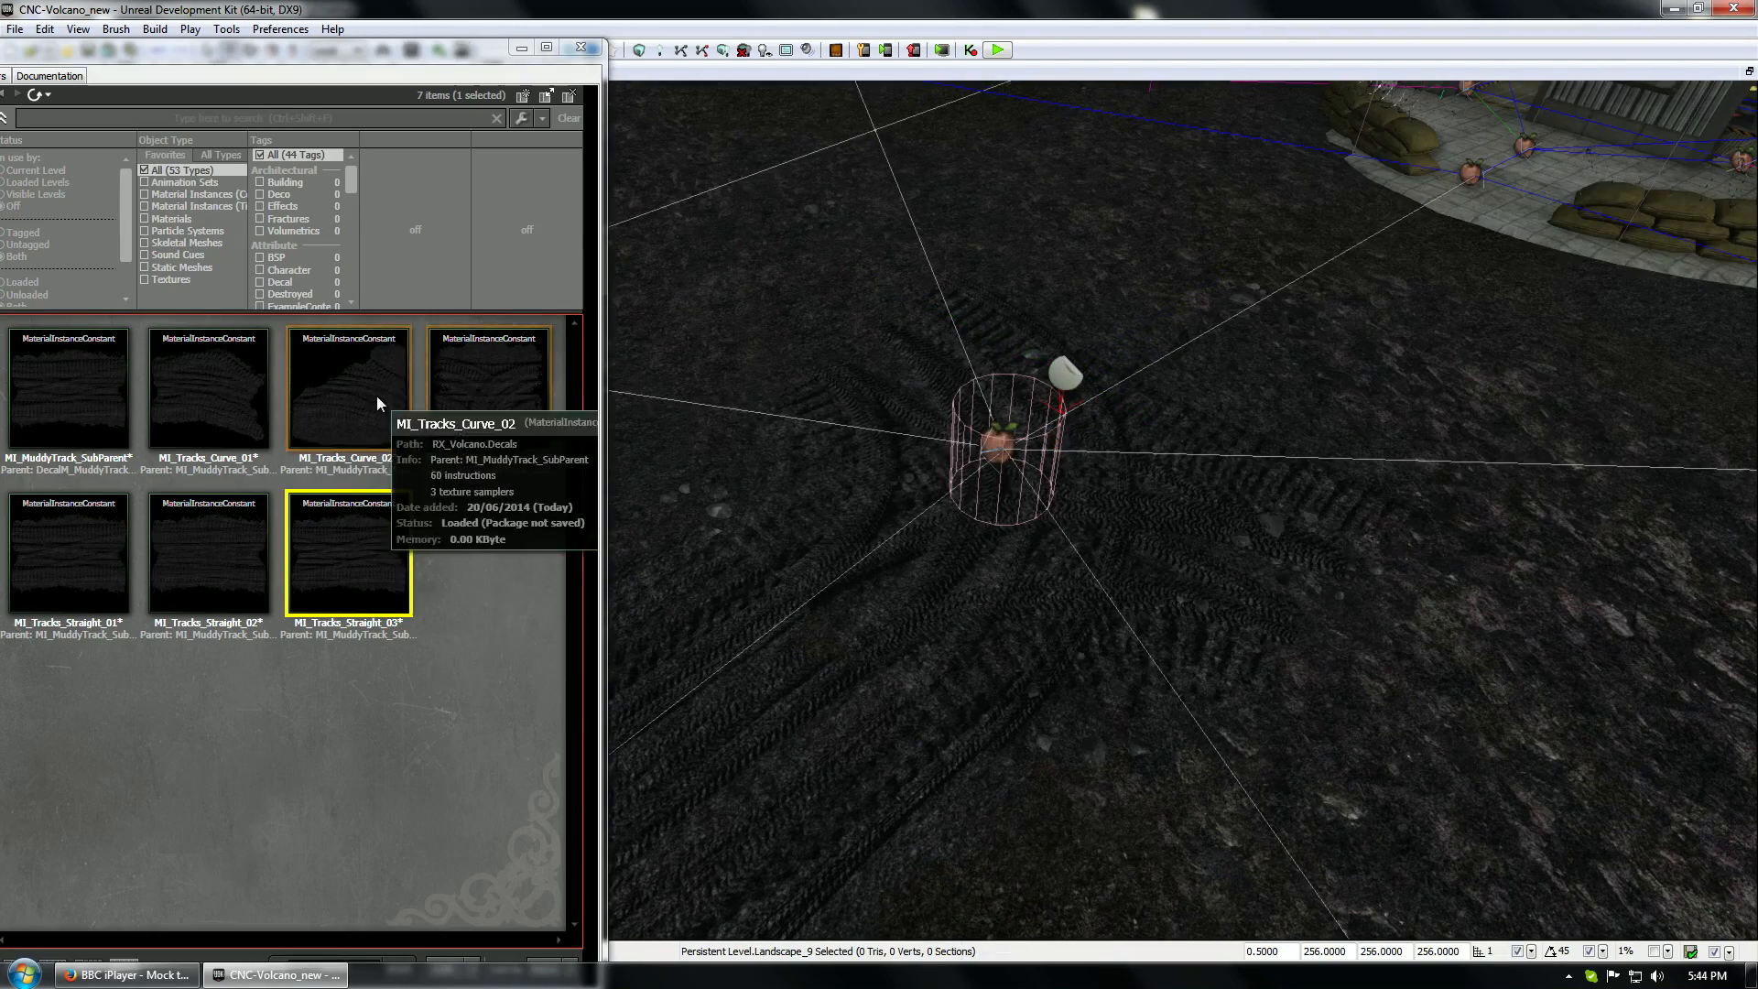
middle_drag(915, 550, 916, 412)
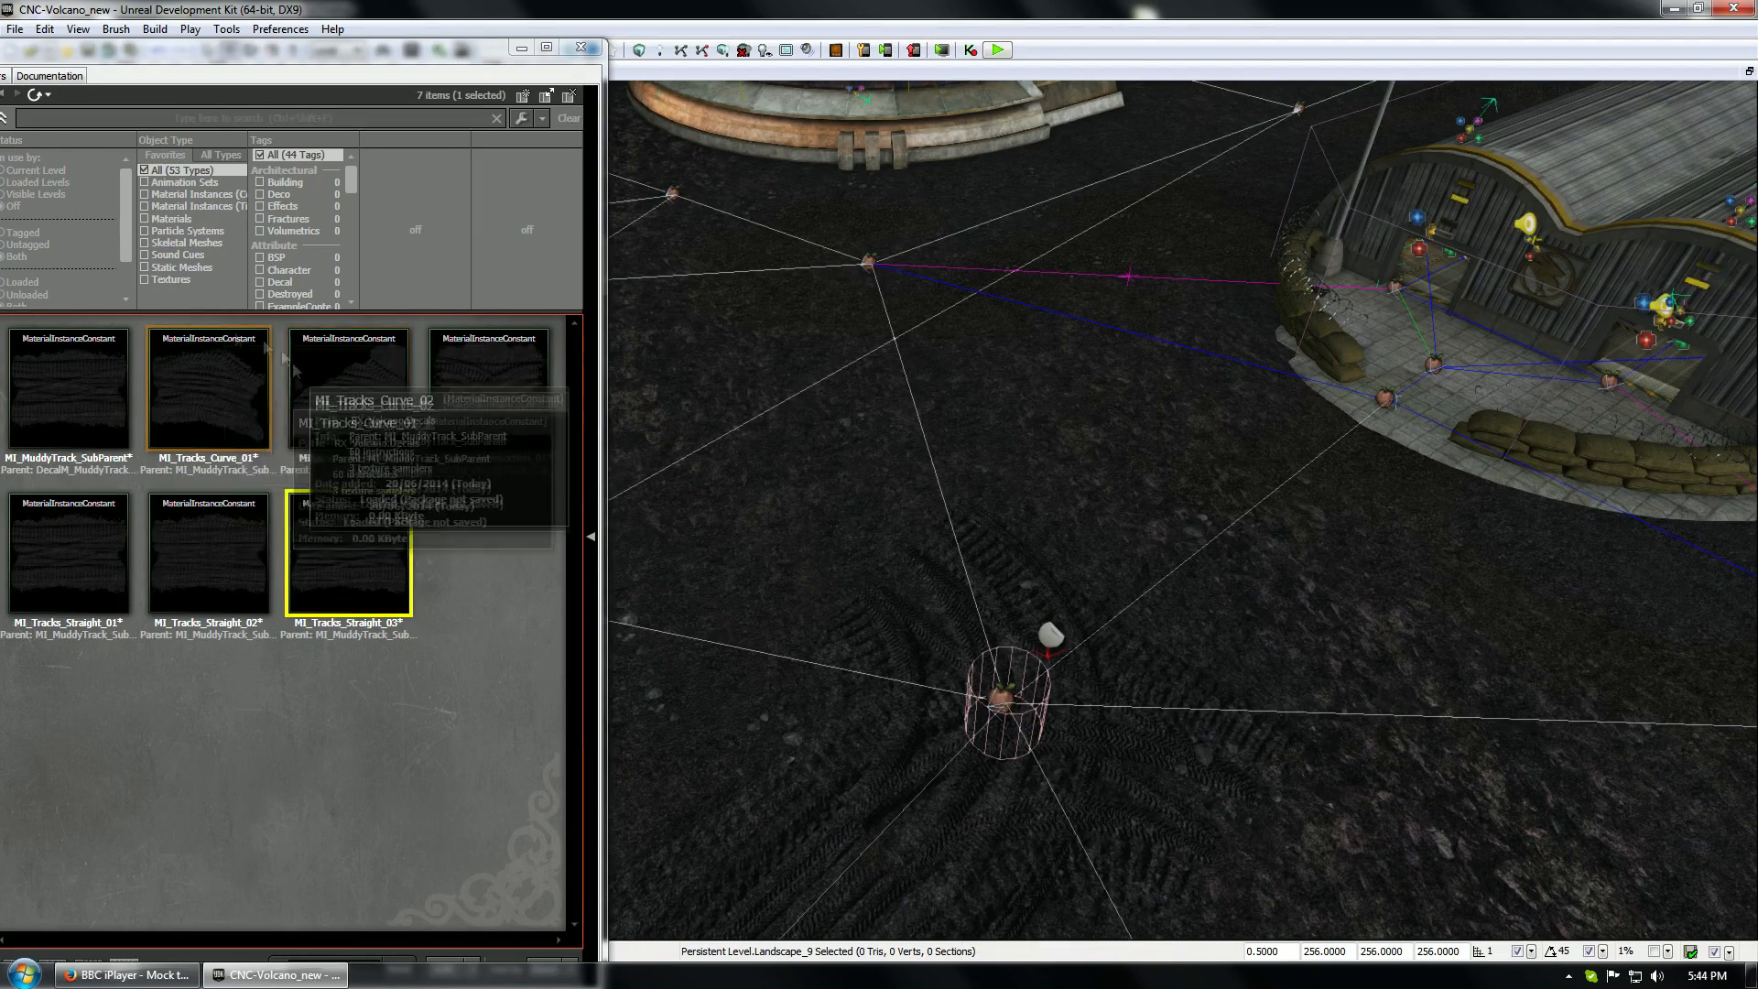
Place a MI_Tracks_Curve_02 decal on the ground beyond the intersection and rotate it so that it projects downward
drag(347, 389, 771, 444)
key(space)
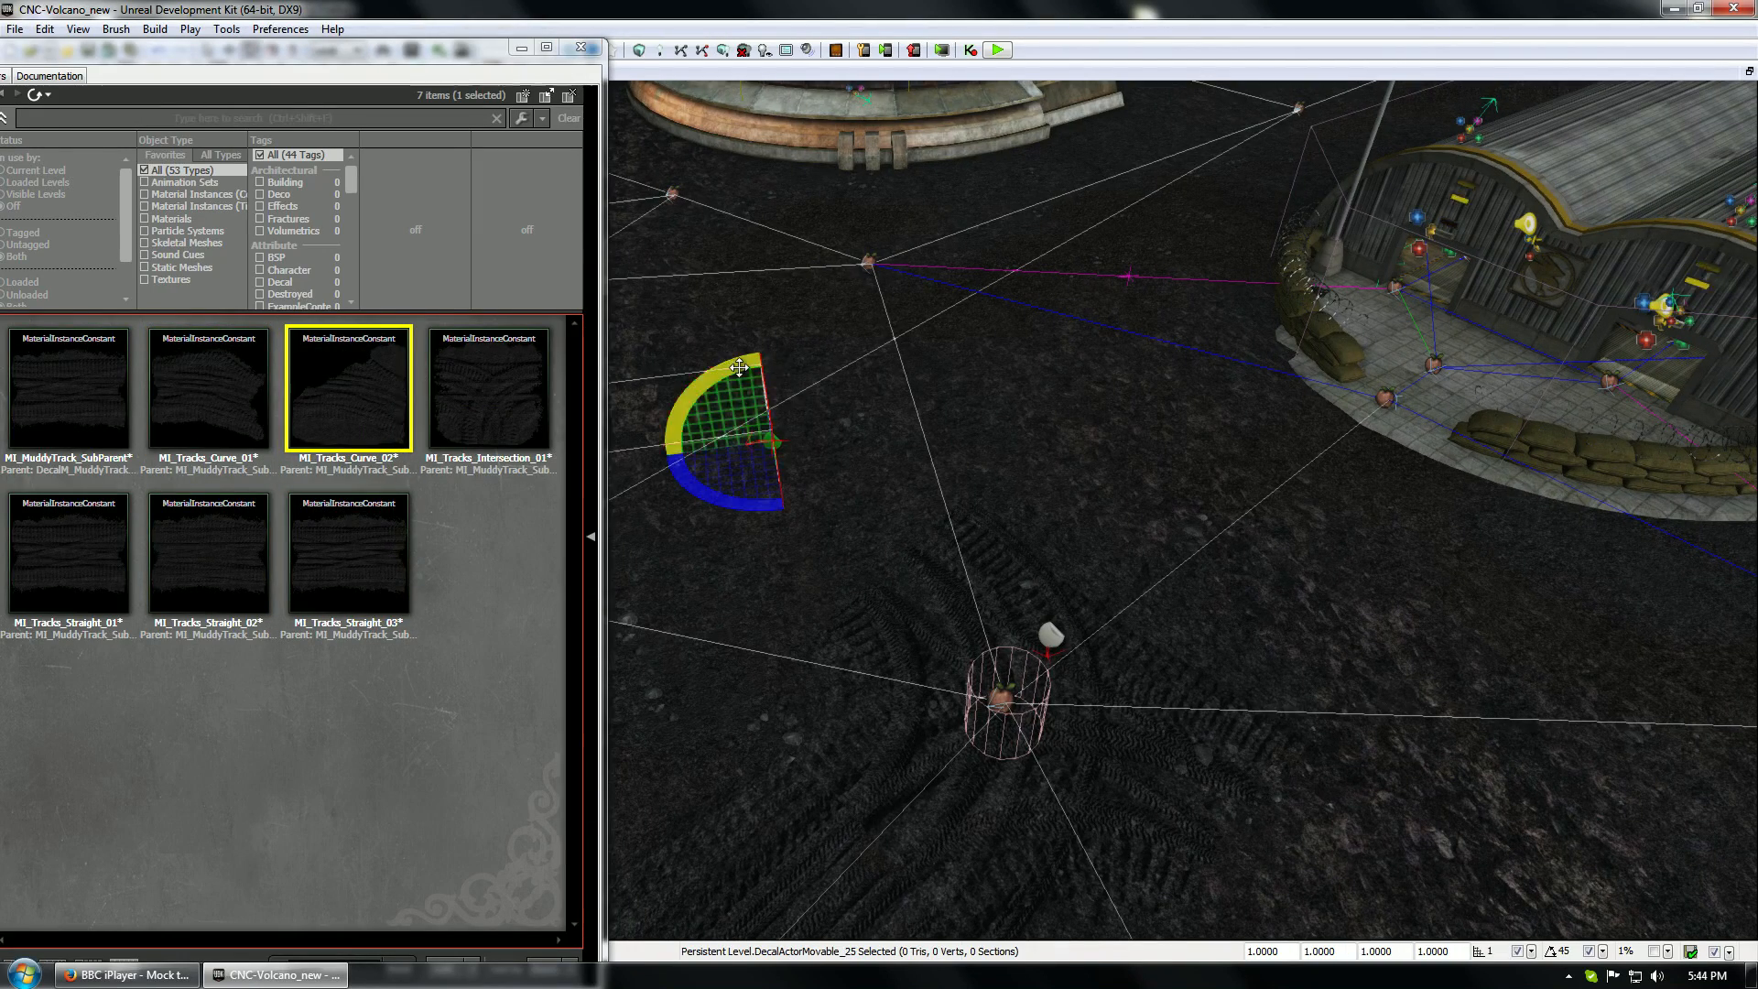
drag(738, 367, 657, 456)
key(space)
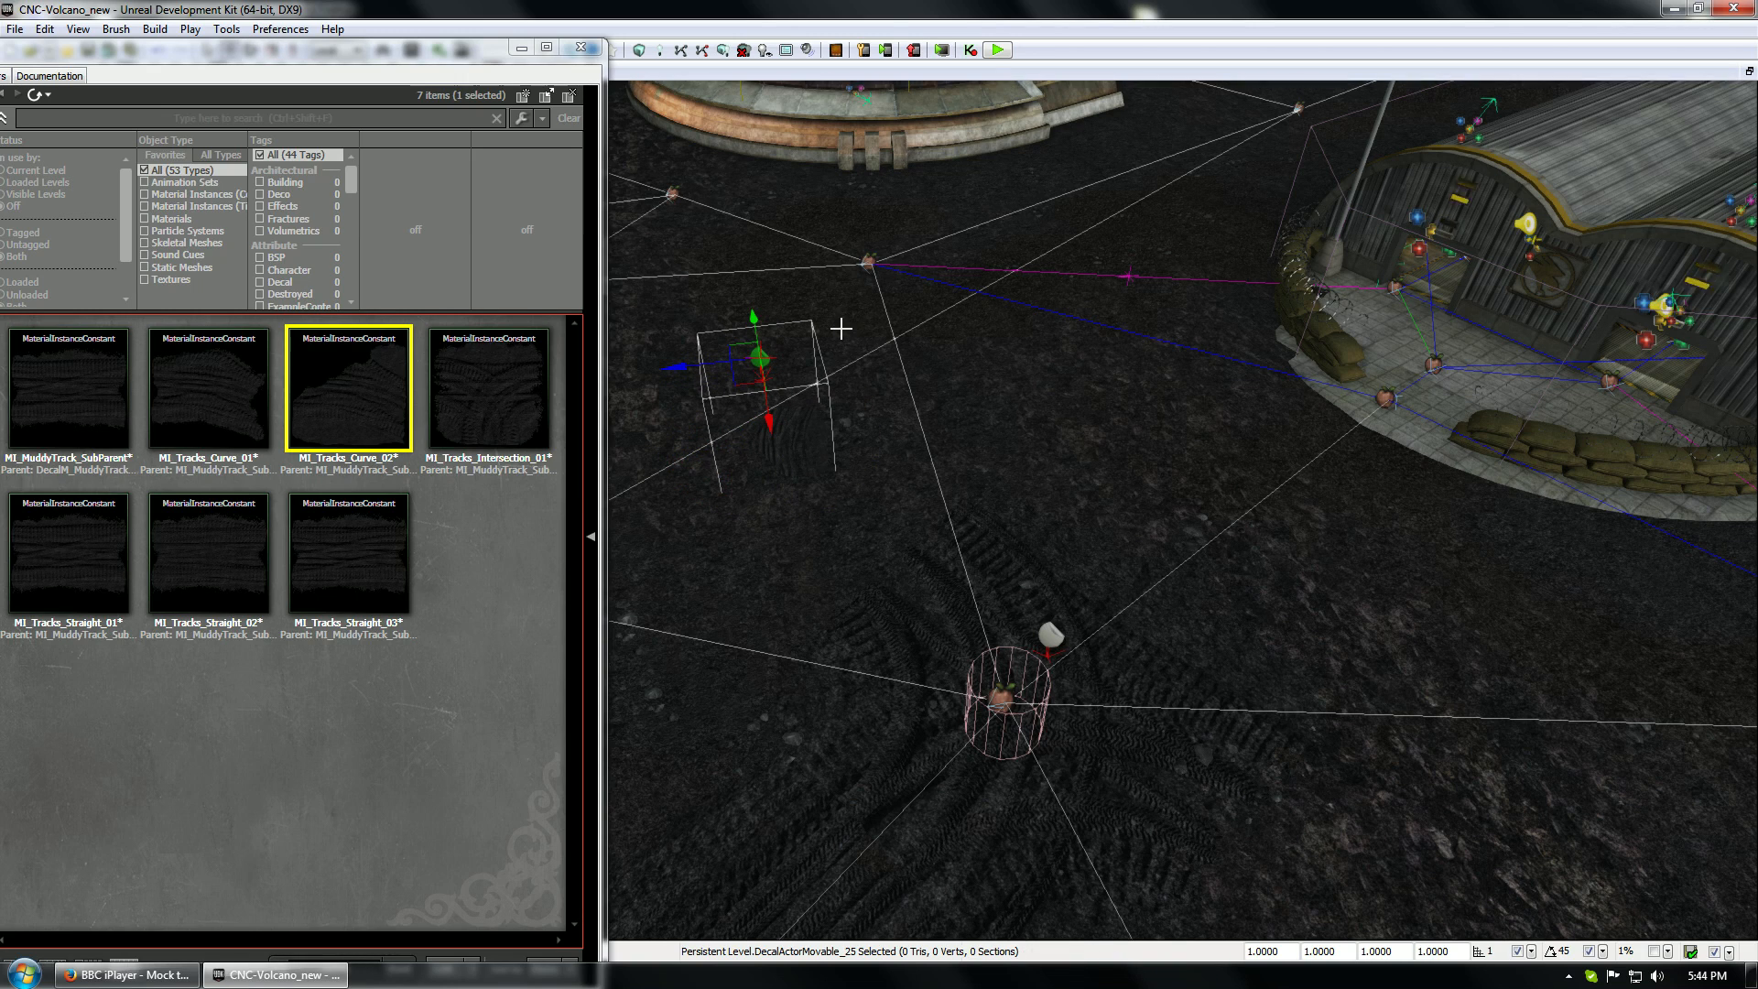
Set the new curve decal's Width and Height to 675
key(F4)
click(1524, 244)
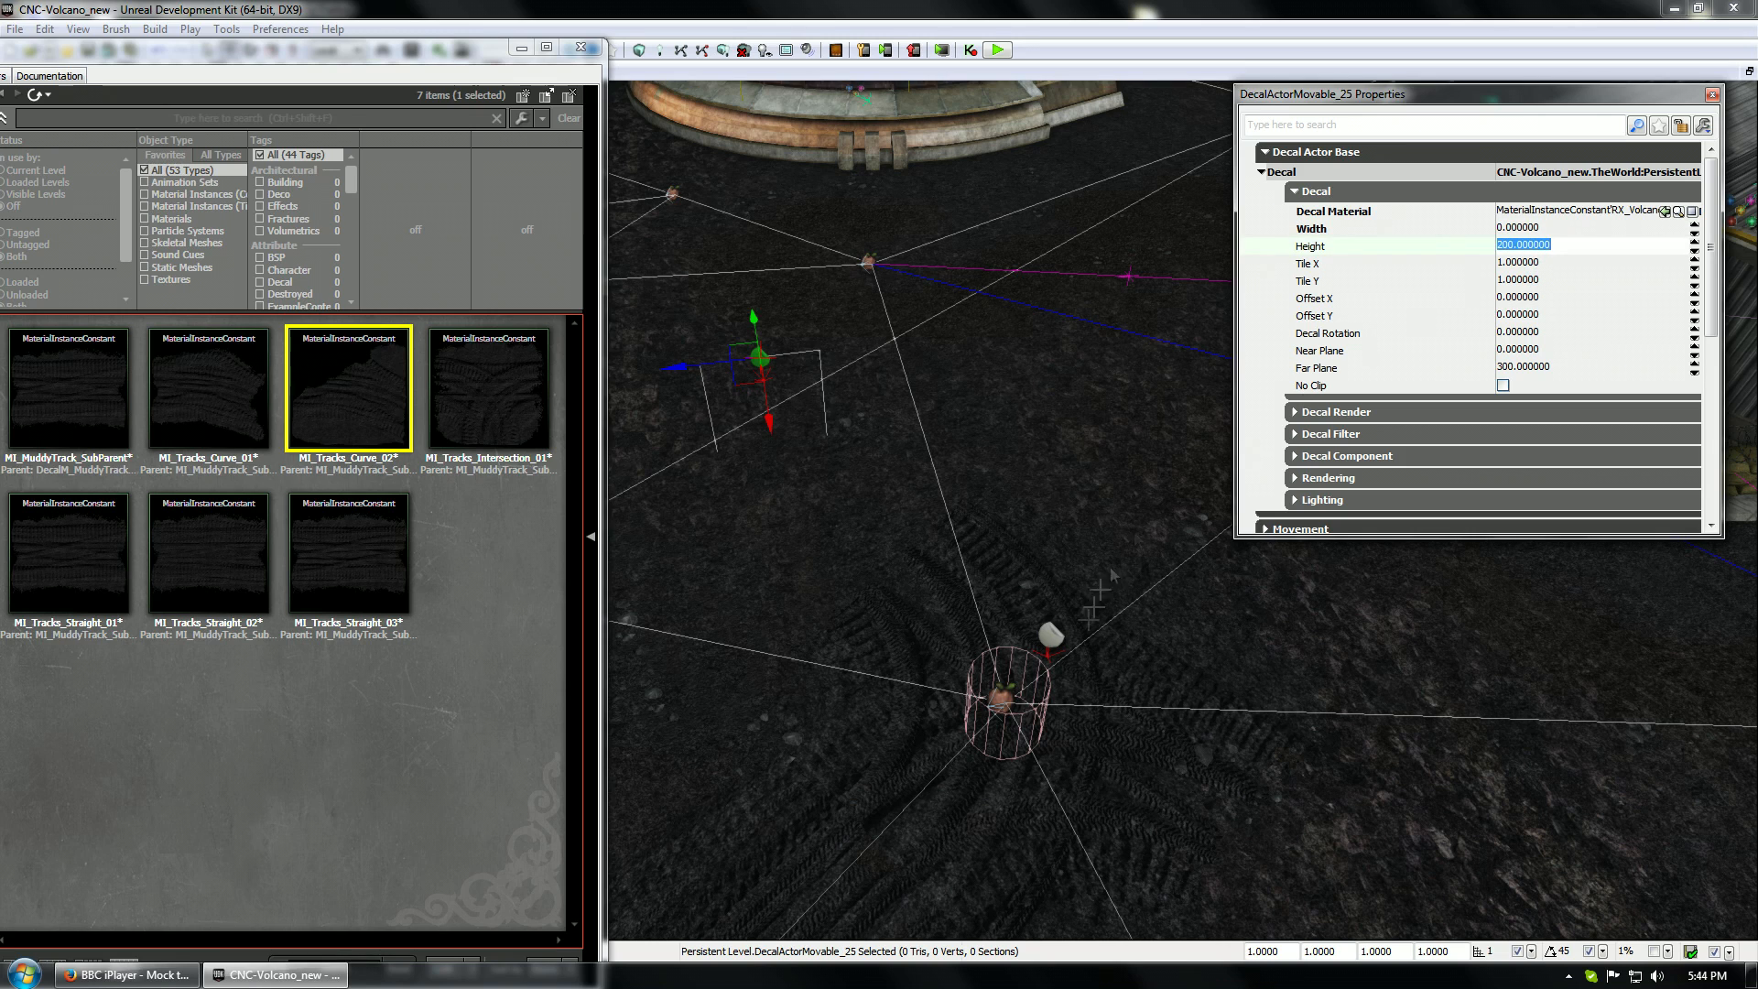
click(1051, 633)
click(1519, 245)
click(760, 357)
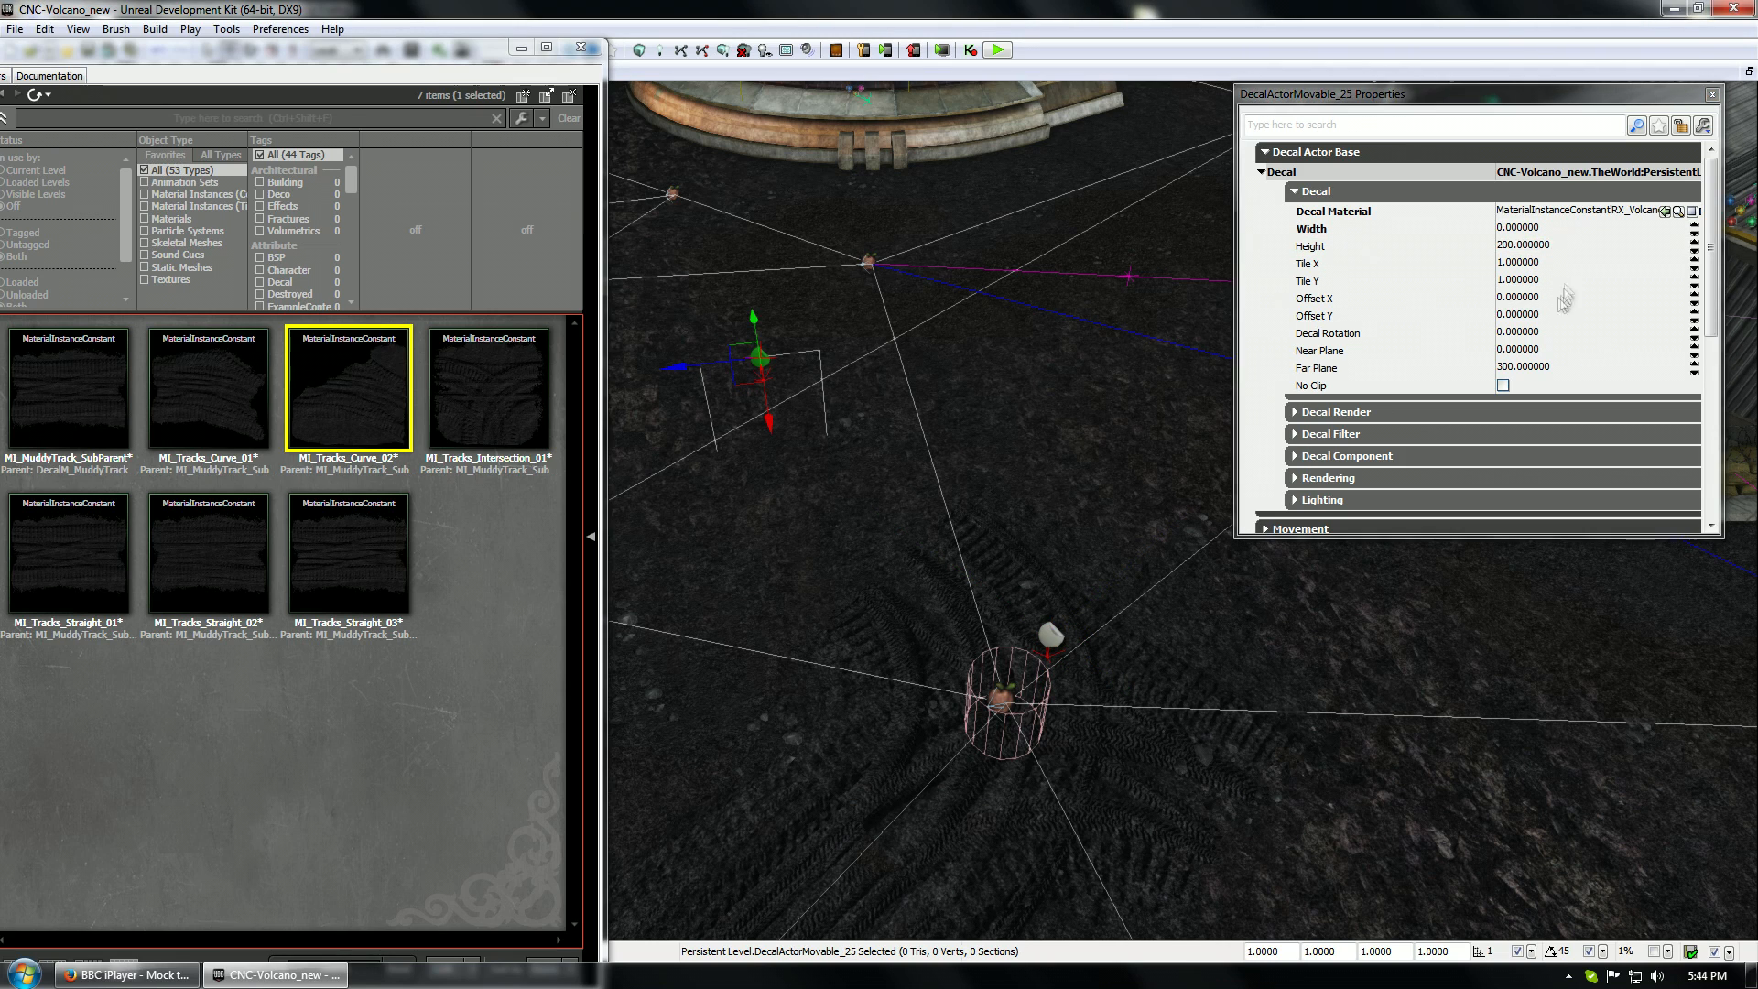
click(1535, 248)
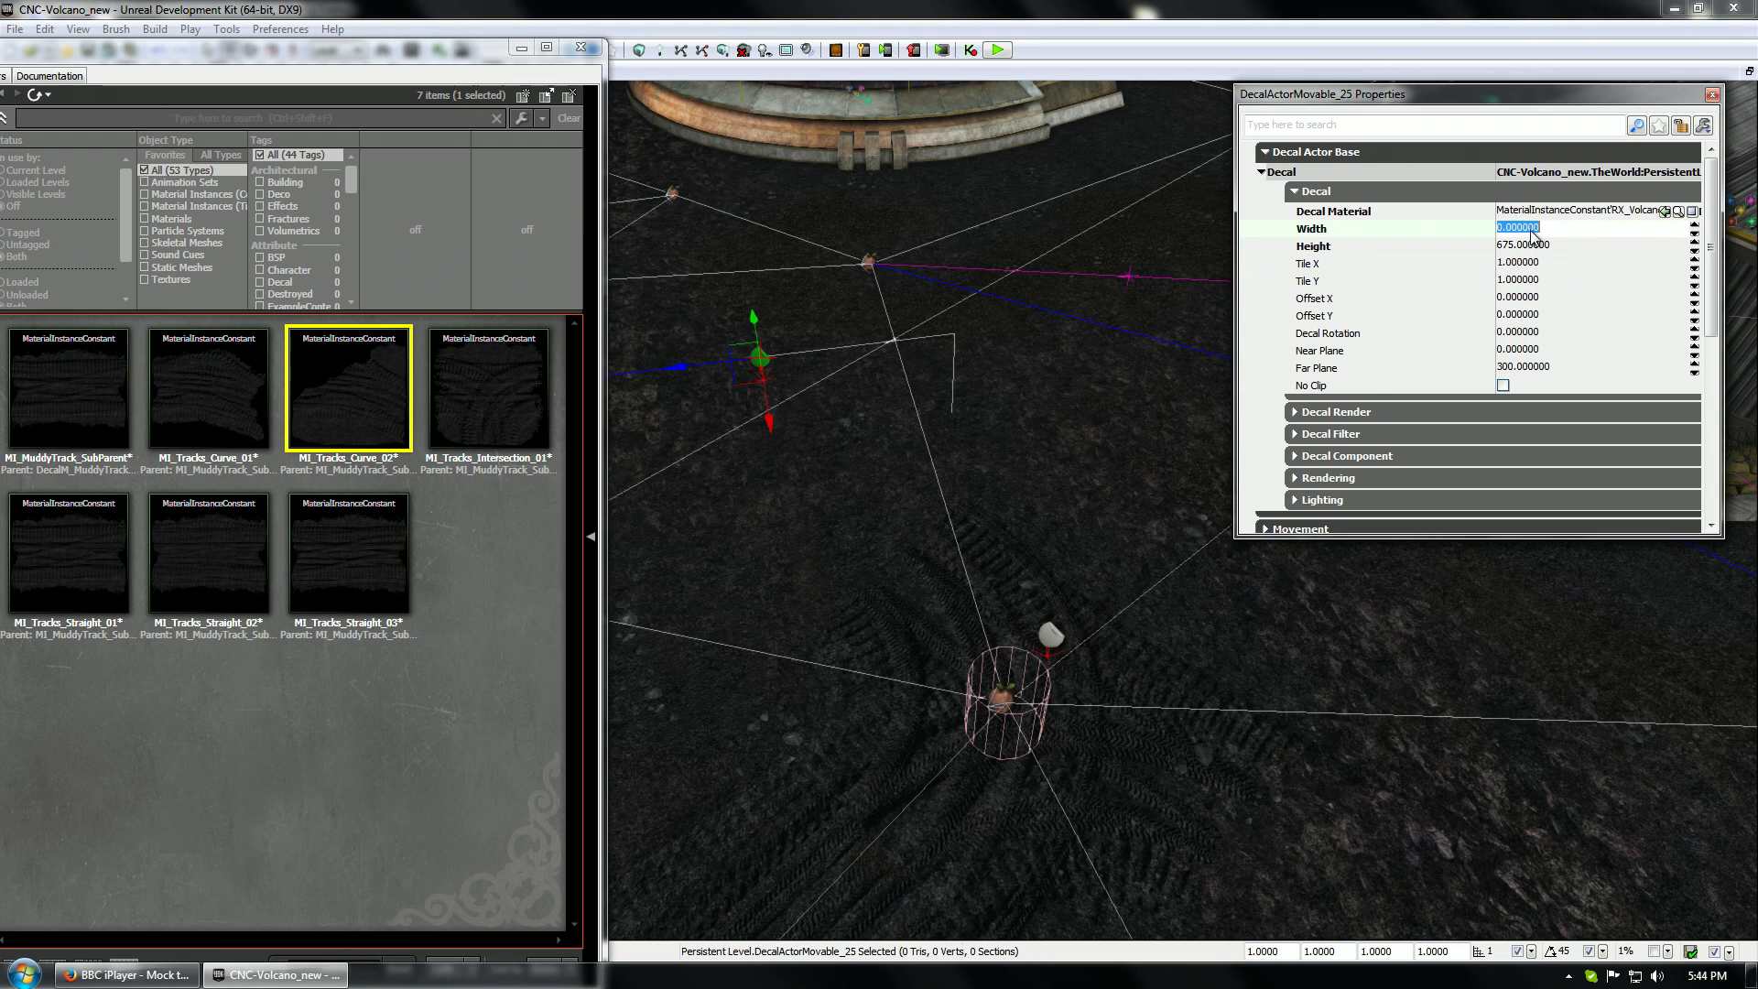
click(1132, 423)
click(759, 357)
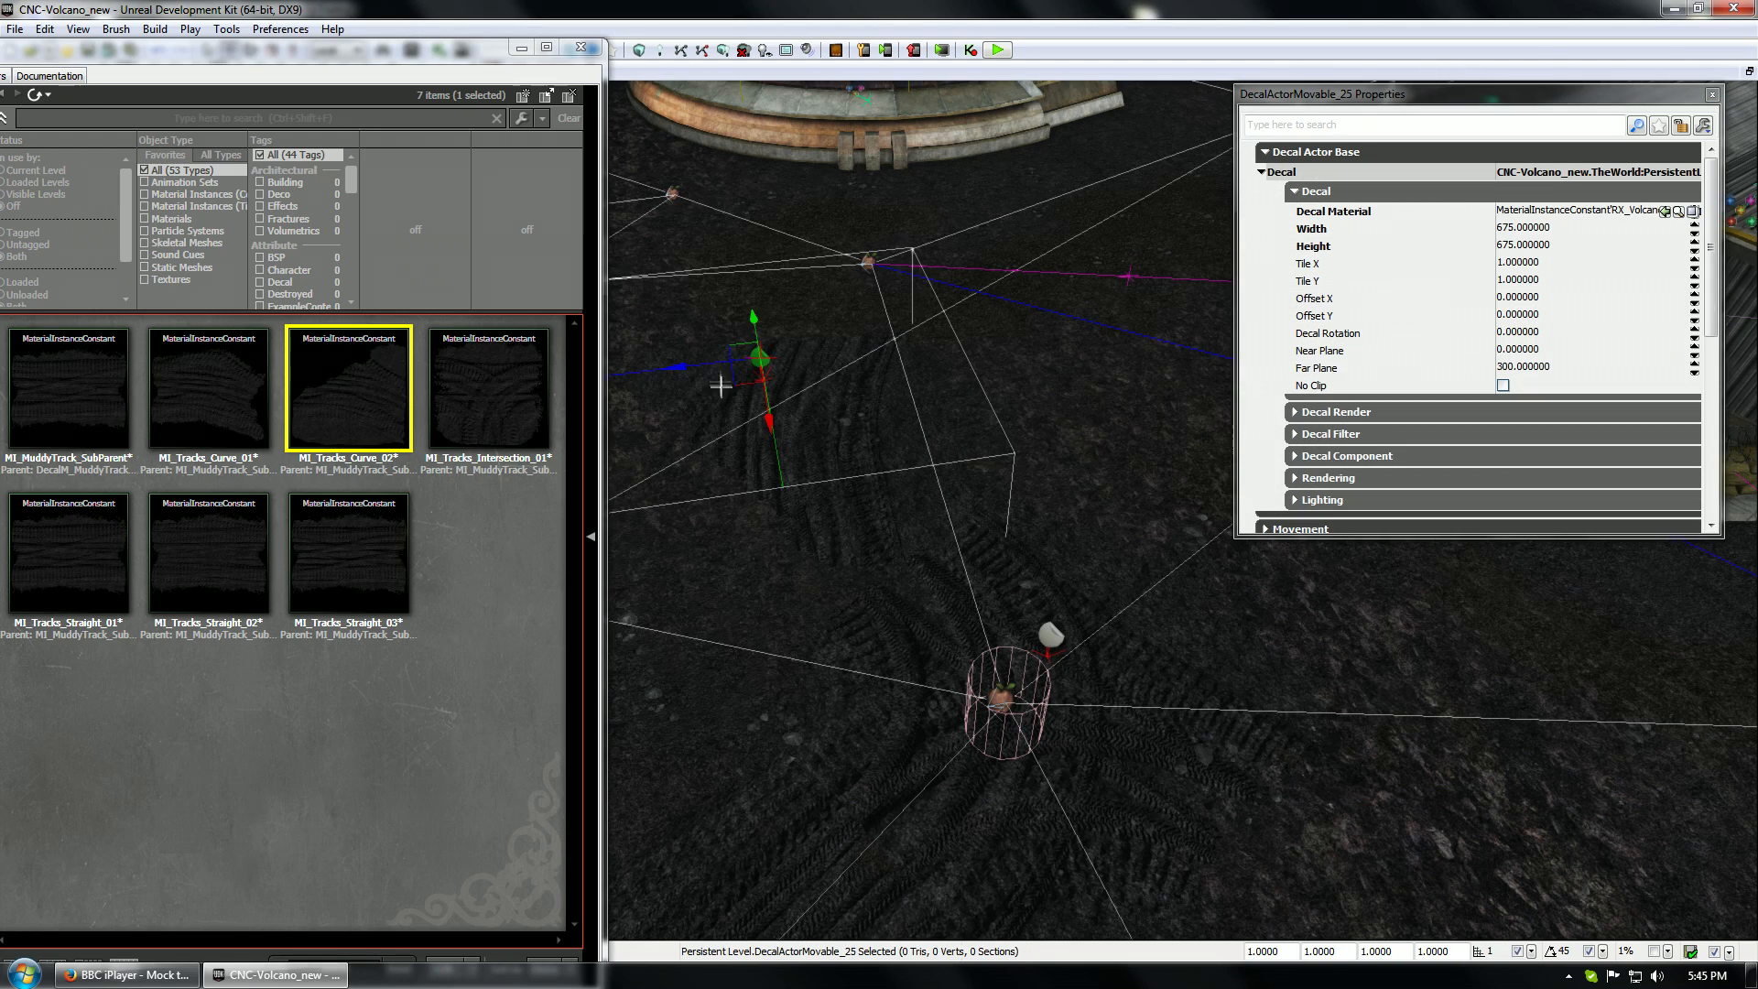
Rotate and move the MI_Tracks_Curve_02 decal so its tracks join the intersection's far arm, and deselect it
middle_drag(860, 580, 861, 540)
drag(681, 451, 712, 491)
key(space)
key(space)
key(space)
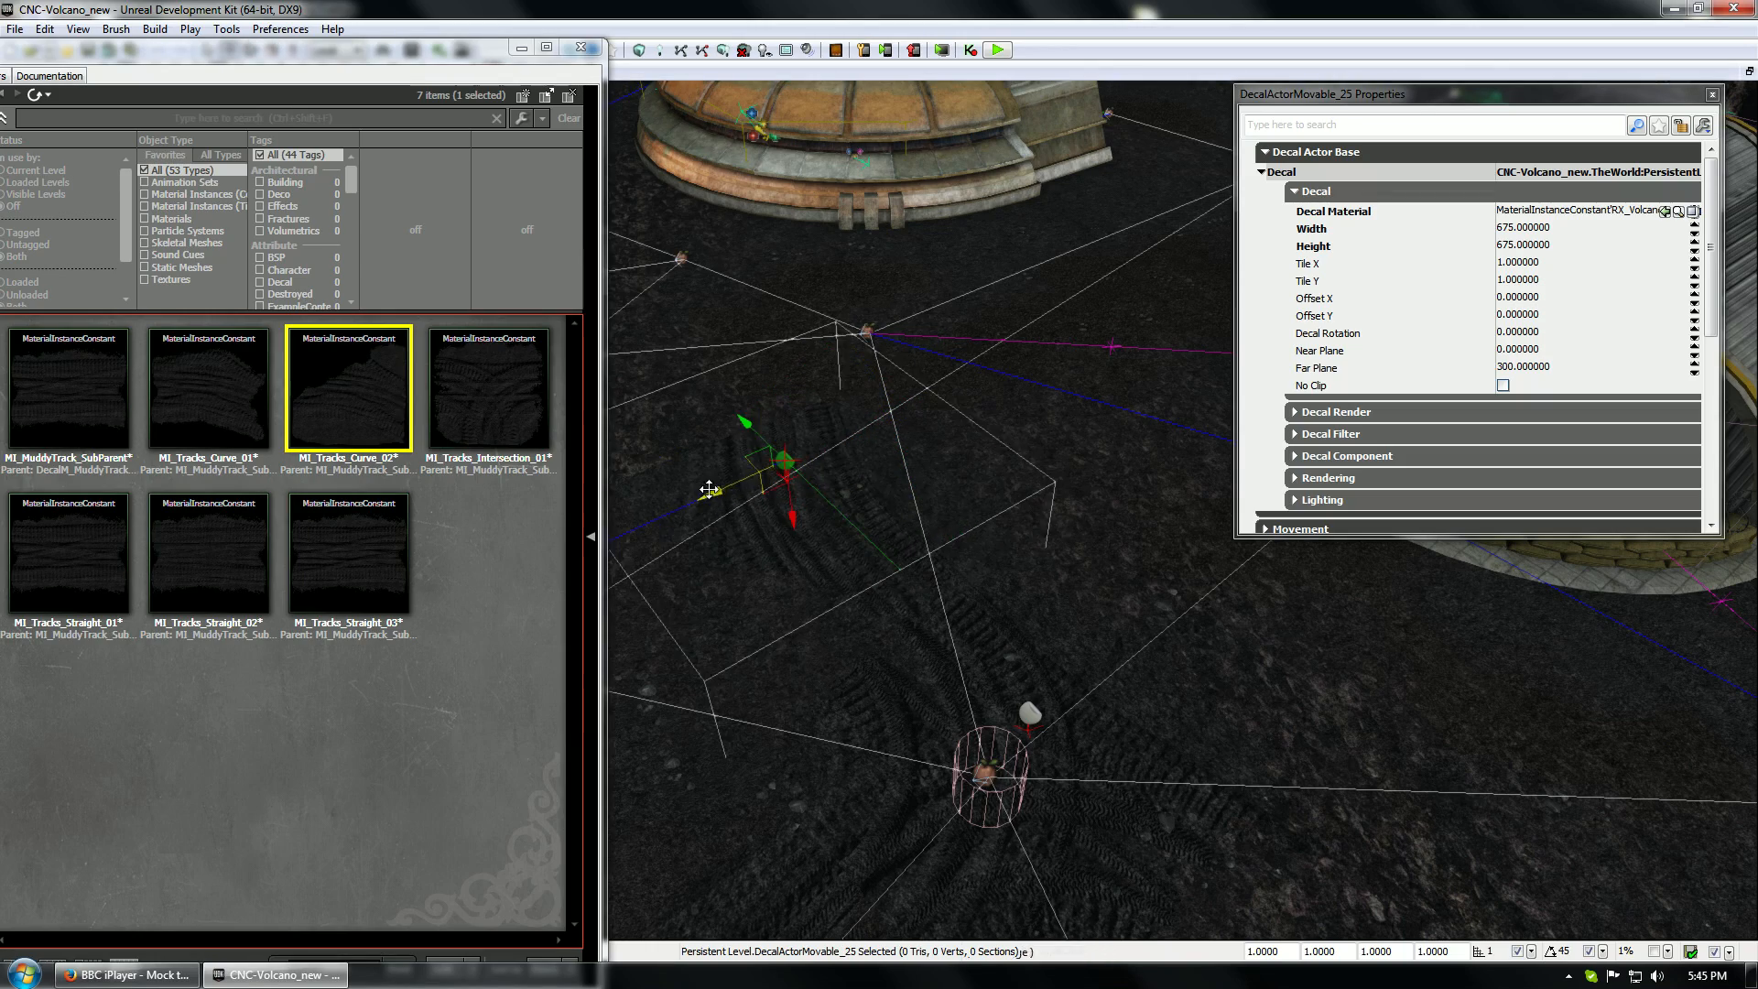
click(1036, 638)
middle_drag(1036, 638, 996, 597)
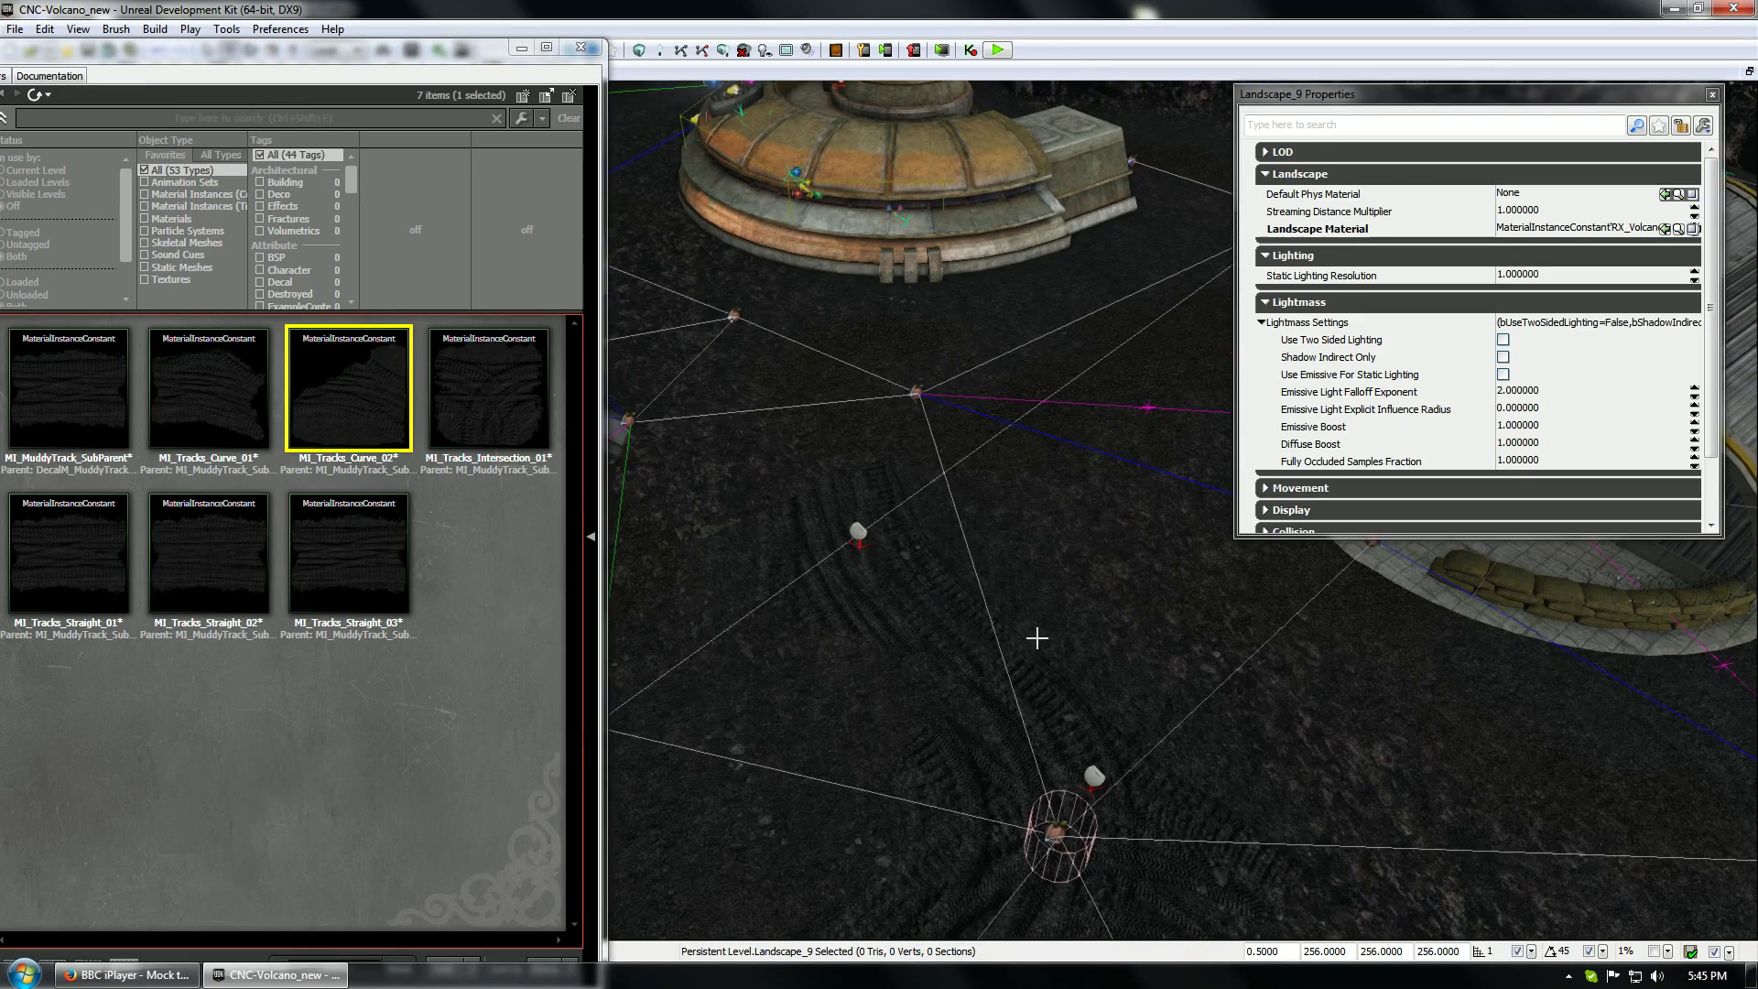
drag(1036, 638, 999, 650)
Duplicate the straight track decal to beyond the curve and assign MI_Tracks_Straight_03 as the copy's Decal Material
click(60, 417)
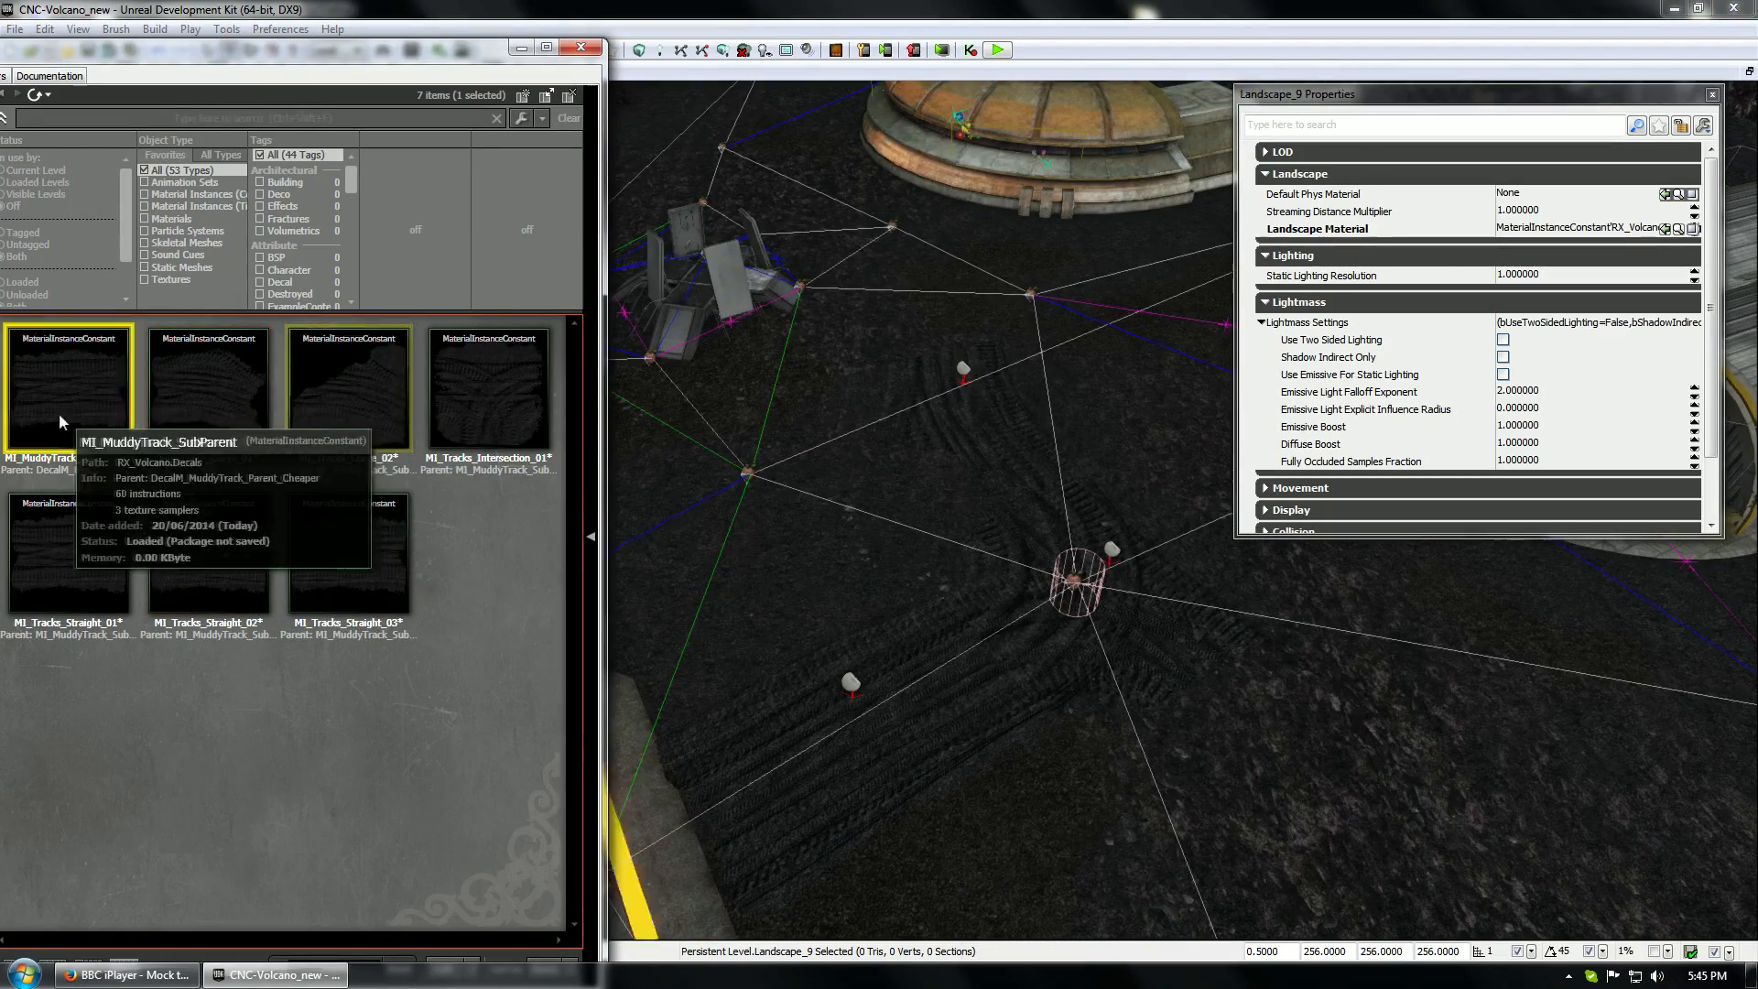
drag(251, 560, 918, 260)
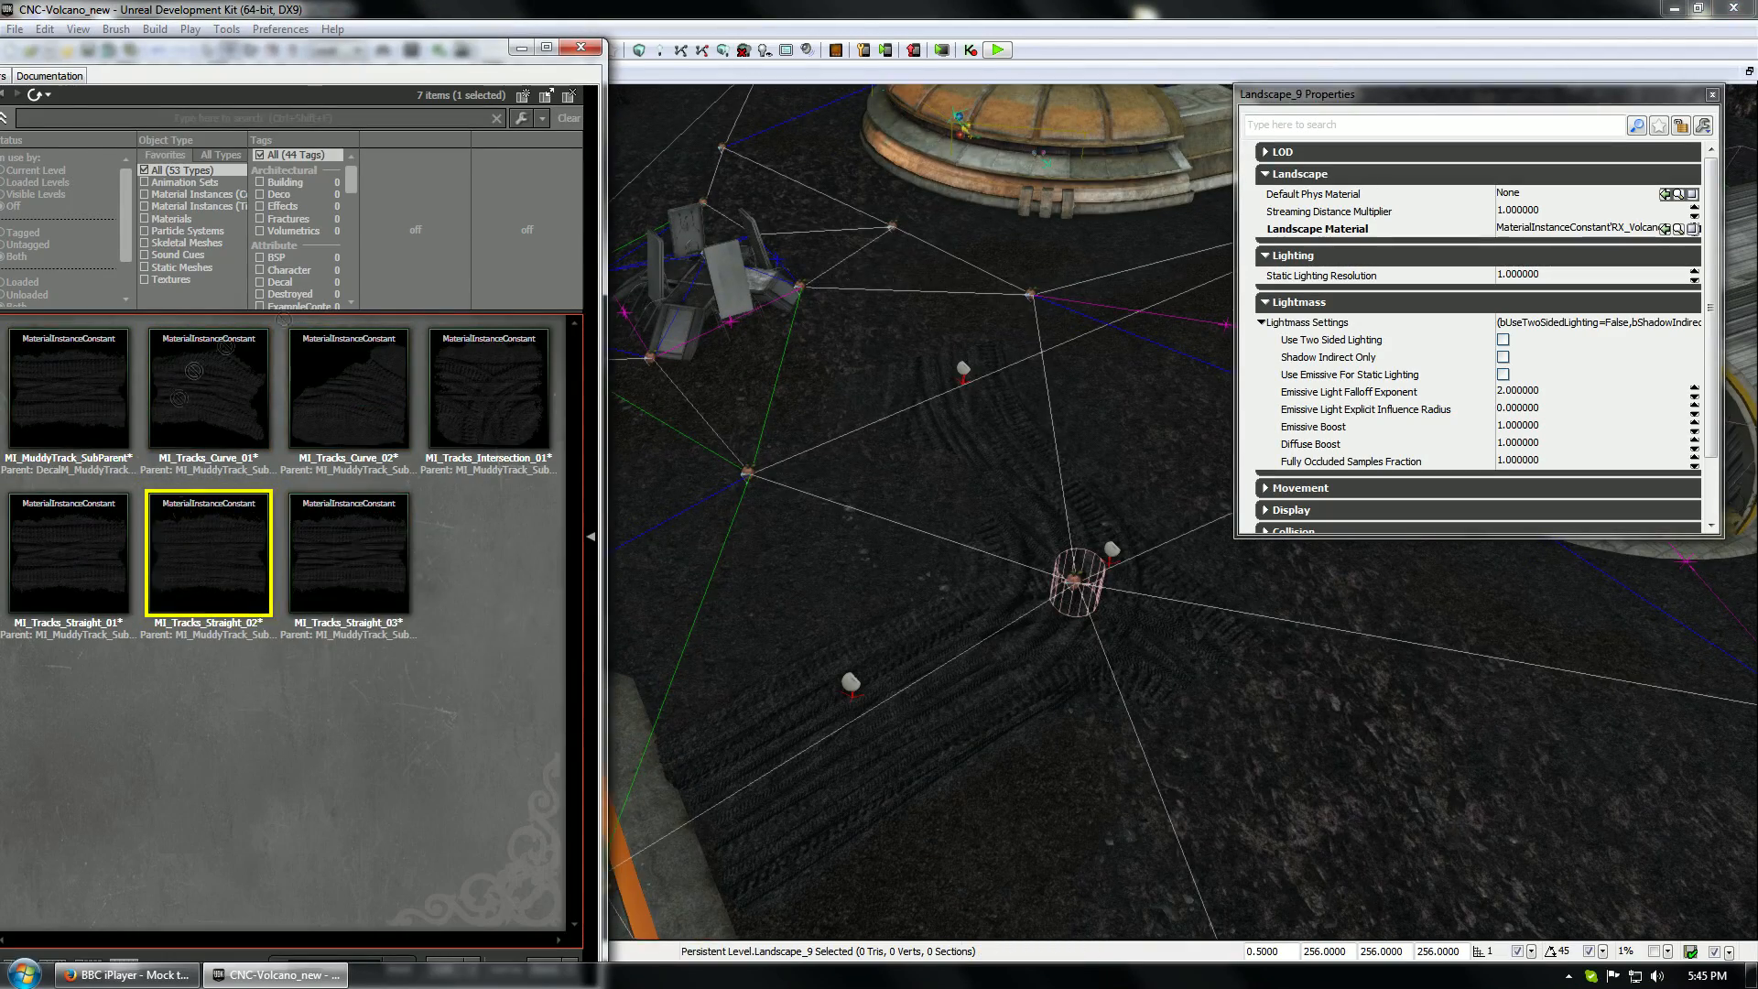
click(852, 682)
alt+drag(864, 651, 919, 216)
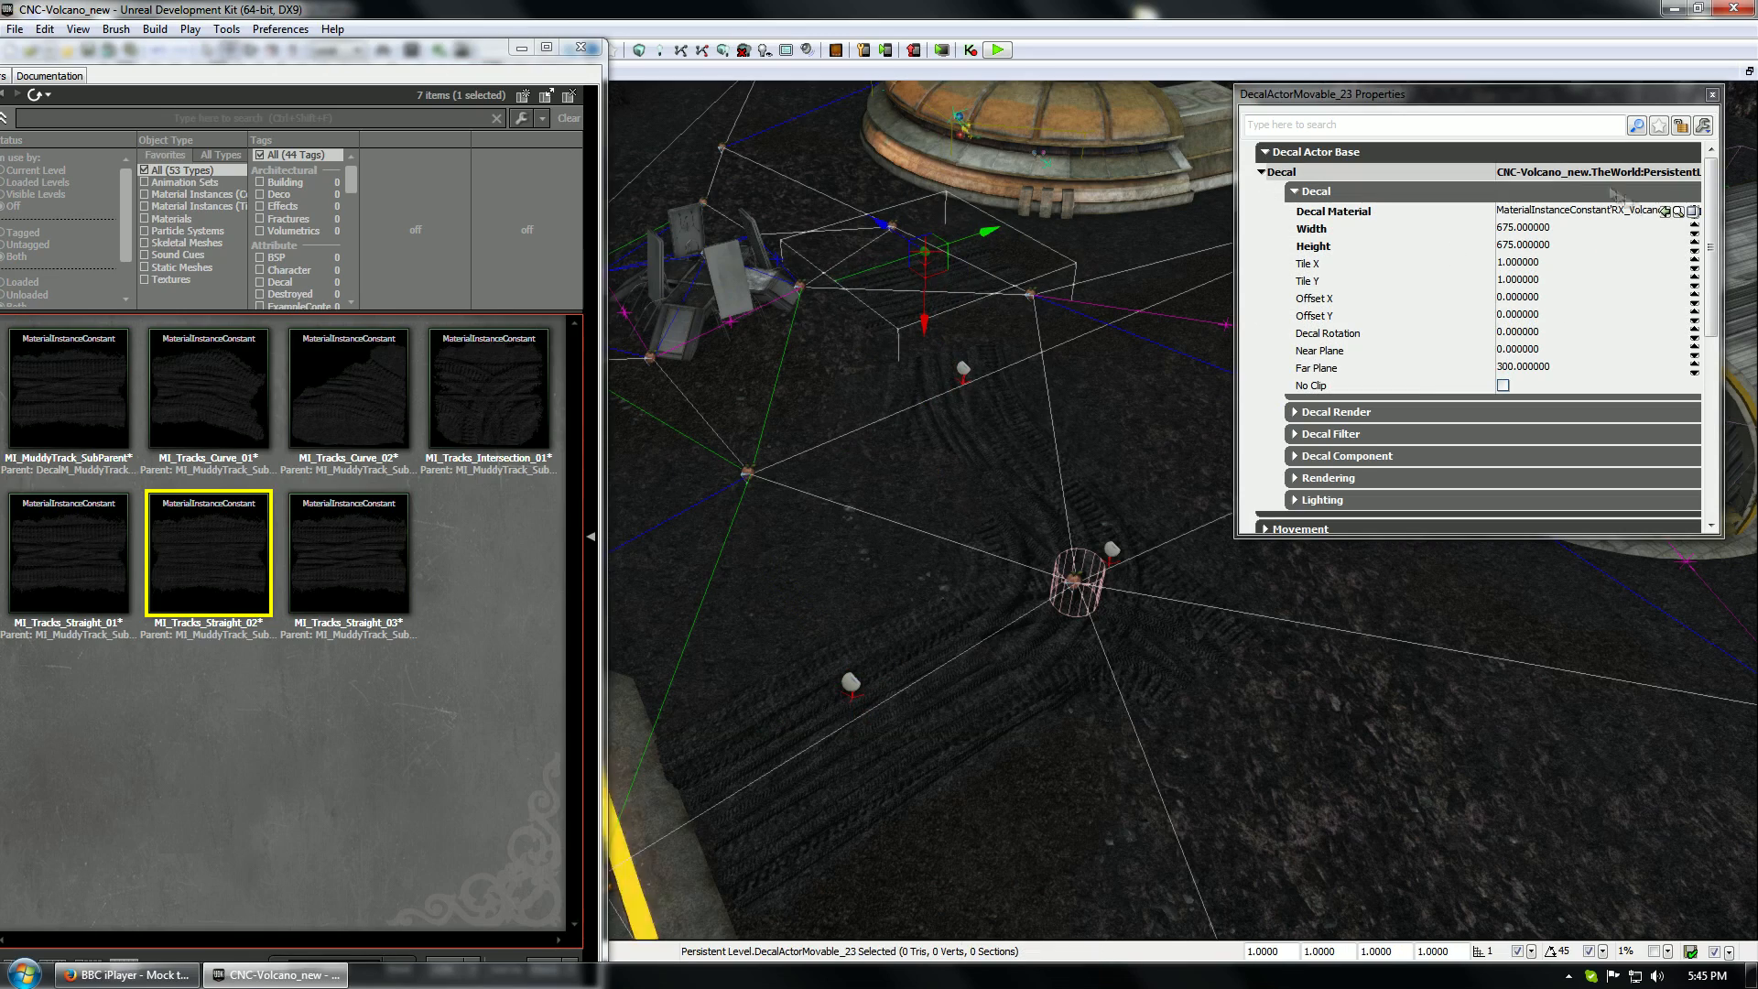
click(1665, 213)
click(330, 538)
click(1665, 212)
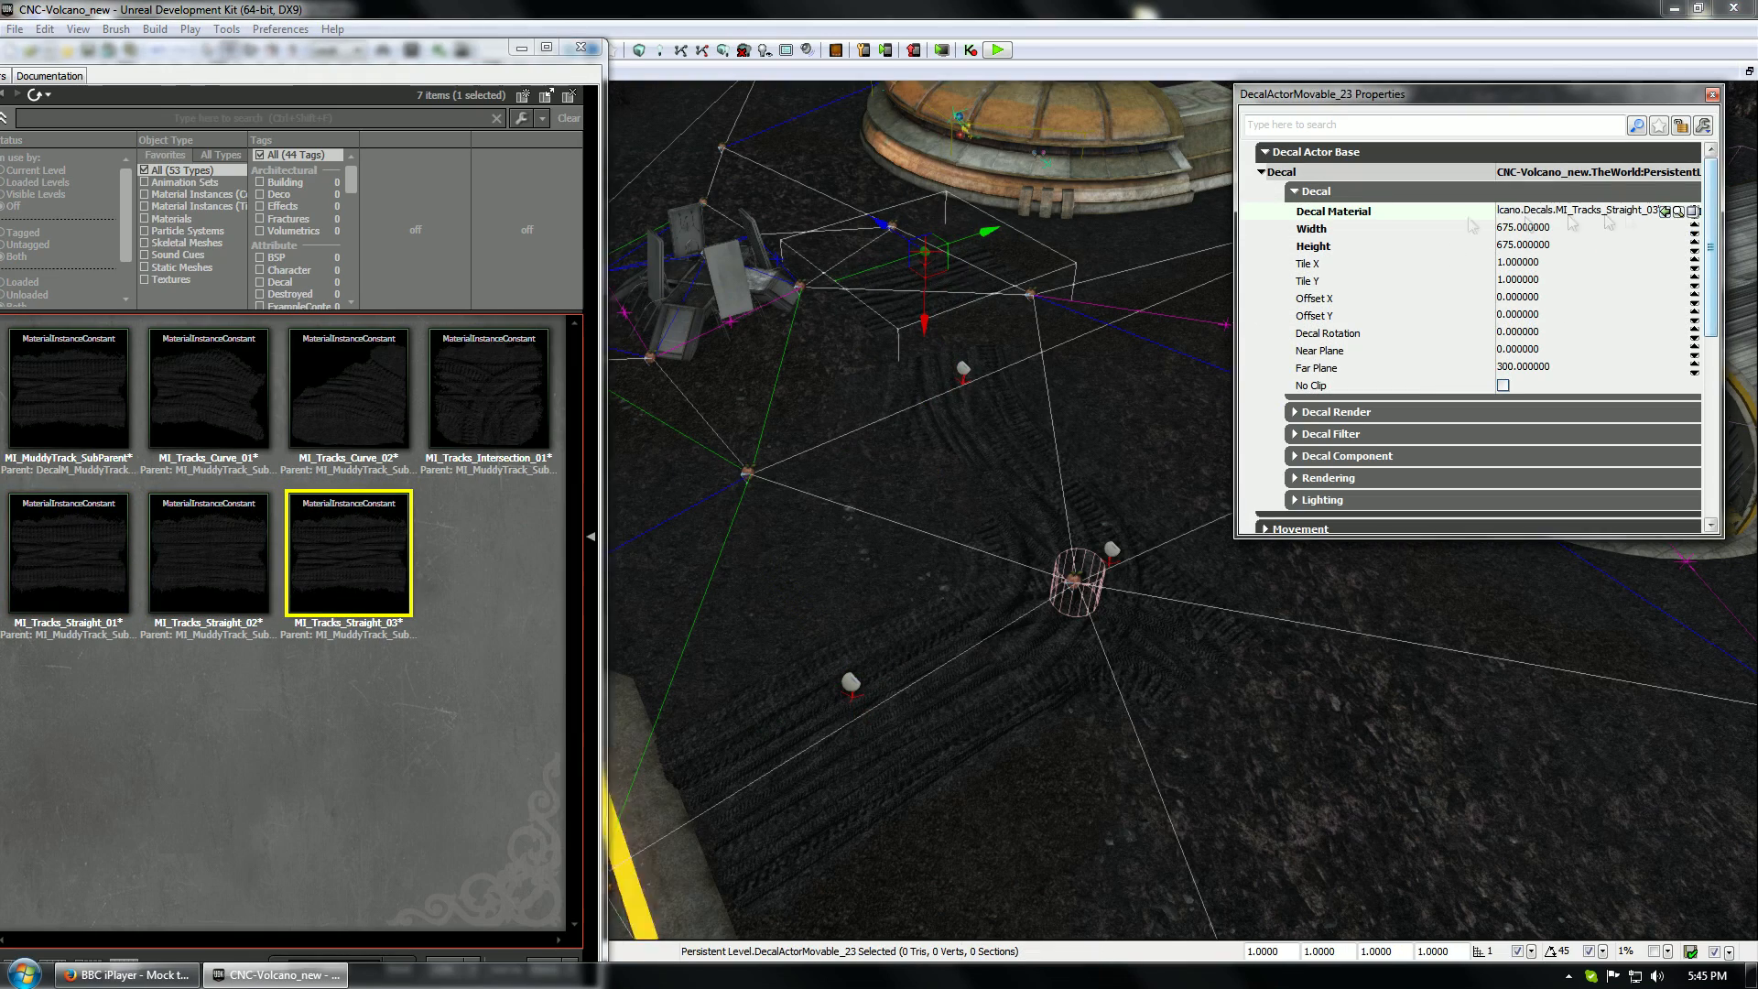
Rotate and slide the straight decal into line with the end of the curved tracks, and delete the surplus copy
drag(1056, 404, 897, 414)
key(space)
key(space)
drag(1073, 450, 1052, 457)
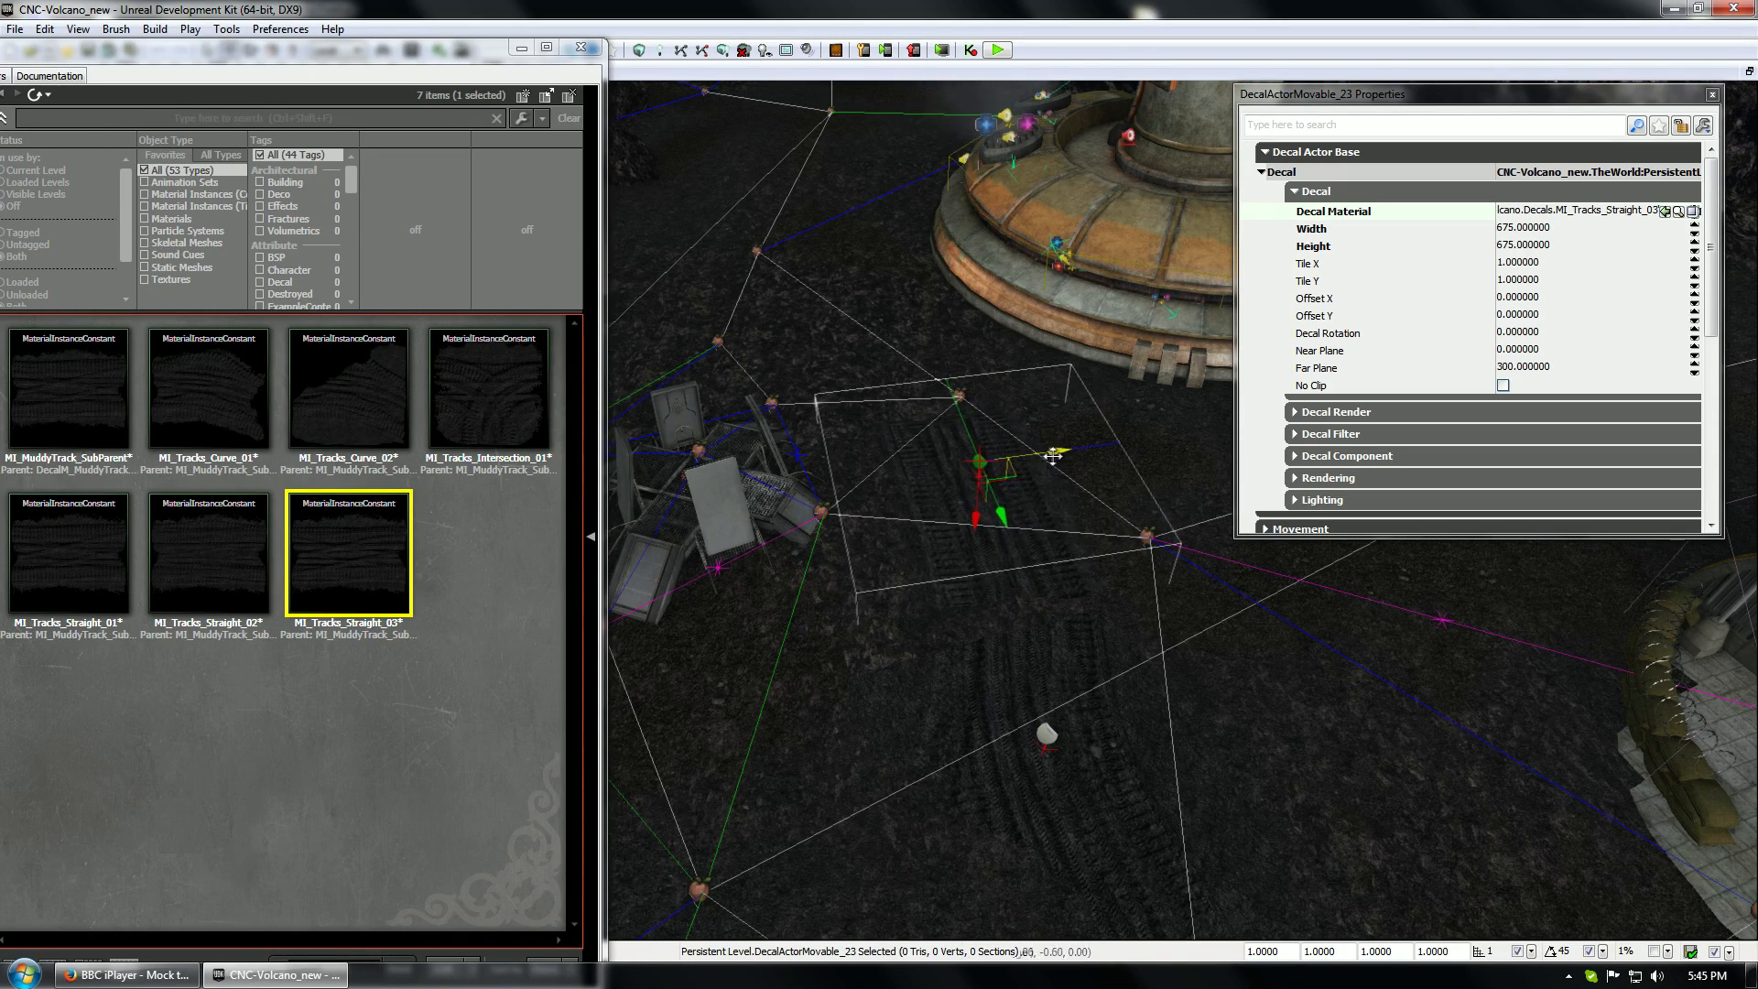
drag(1001, 523, 945, 368)
key(Delete)
Duplicate the new straight decal further along the track and assign MI_Tracks_Curve_01 as the copy's Decal Material
click(223, 393)
click(988, 474)
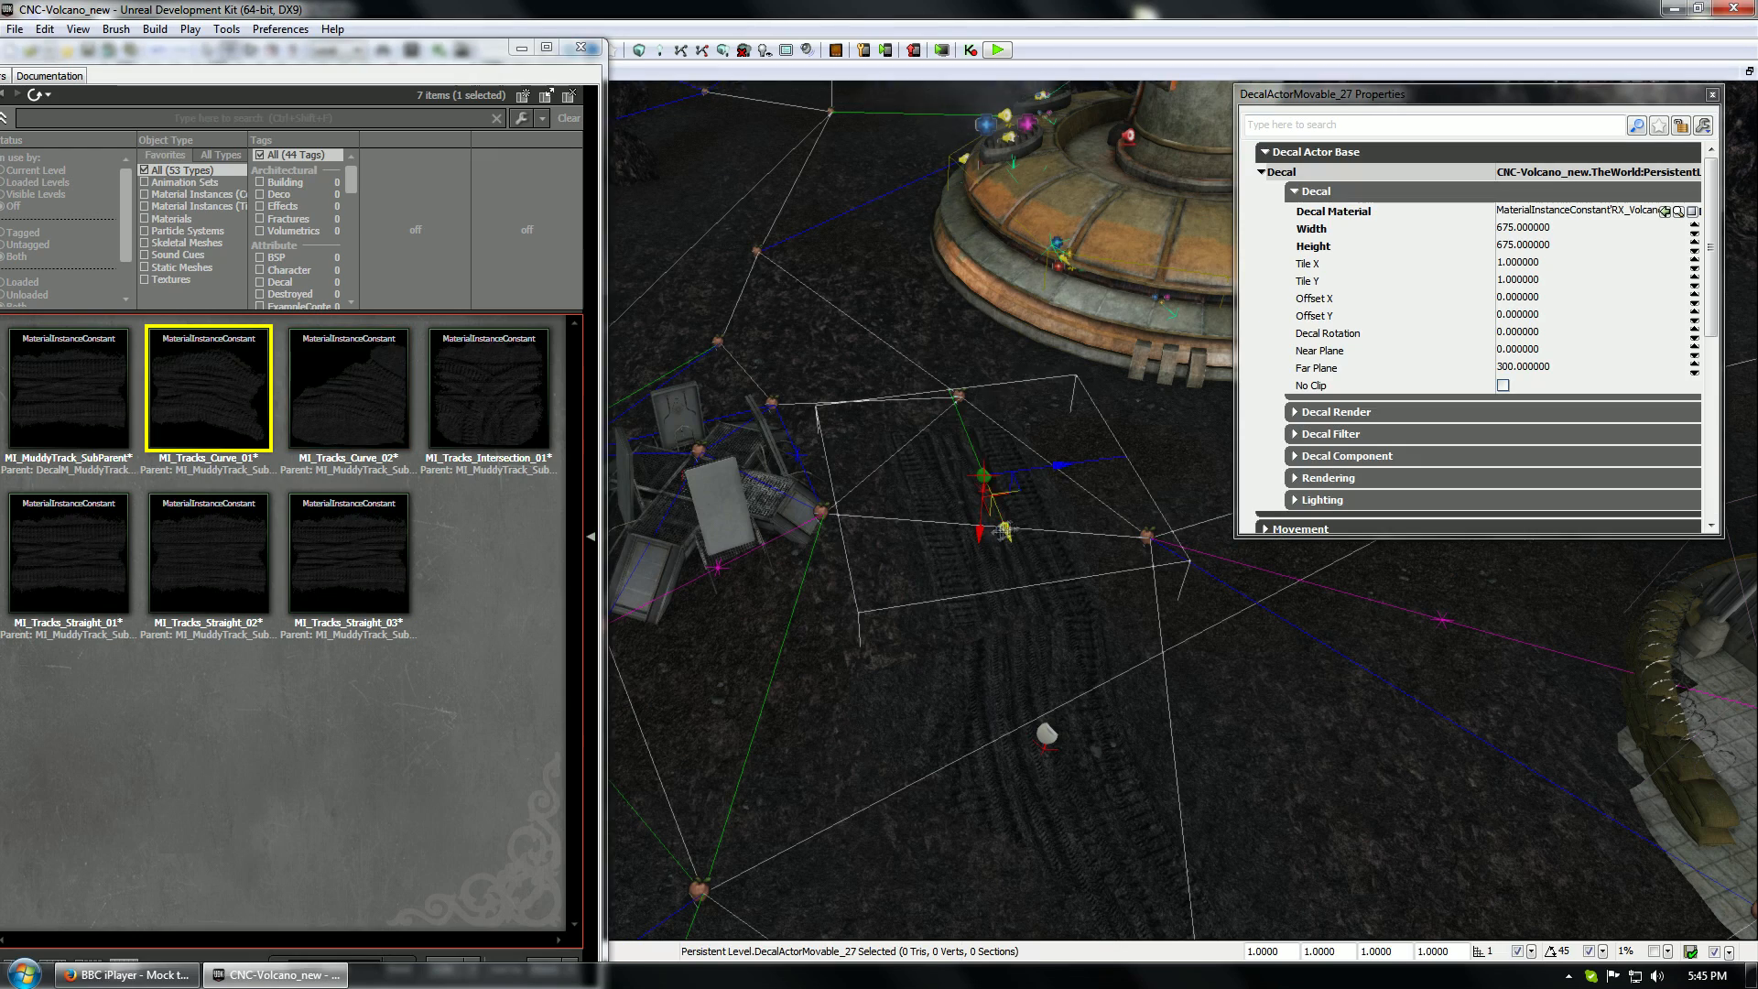
alt+drag(995, 477, 954, 364)
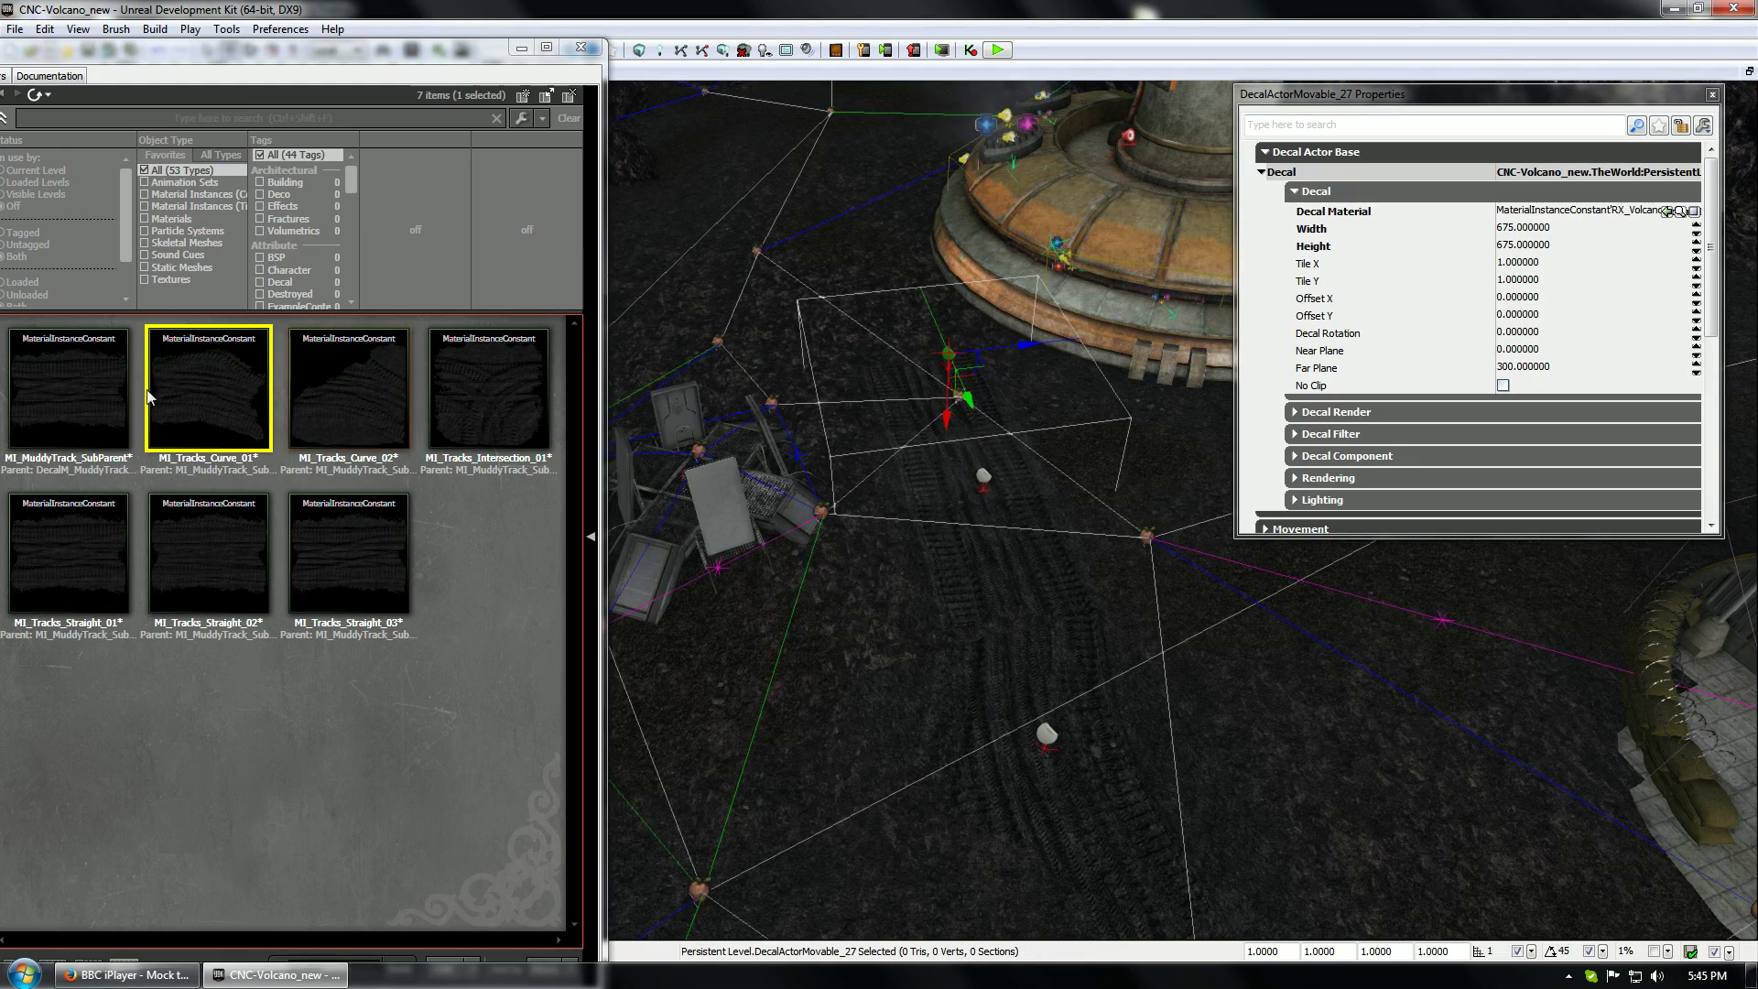
click(1666, 211)
Rotate and move the MI_Tracks_Curve_01 decal so it continues the straight tracks beside the domed building, and close the Content Browser
key(space)
drag(919, 625, 914, 487)
key(space)
key(space)
right_drag(1206, 645, 1382, 641)
right_drag(949, 659, 879, 677)
mouse_move(796, 757)
mouse_down()
mouse_move(819, 755)
mouse_move(782, 750)
mouse_up()
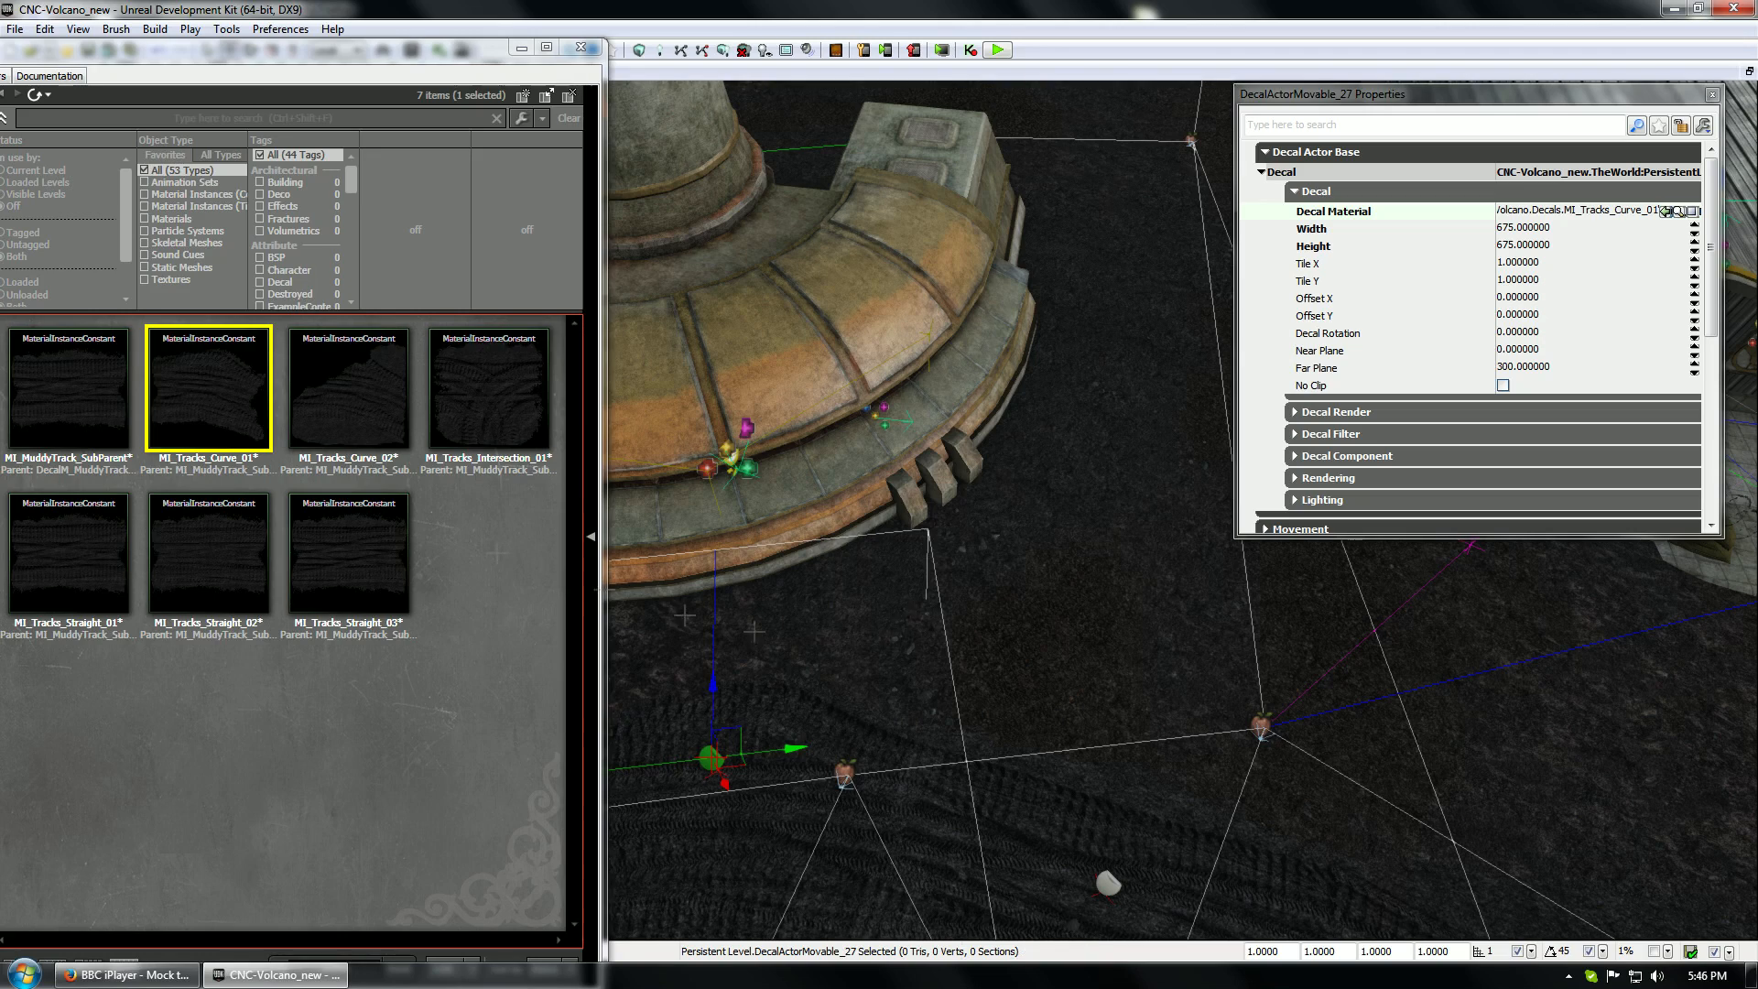
right_drag(920, 616, 881, 503)
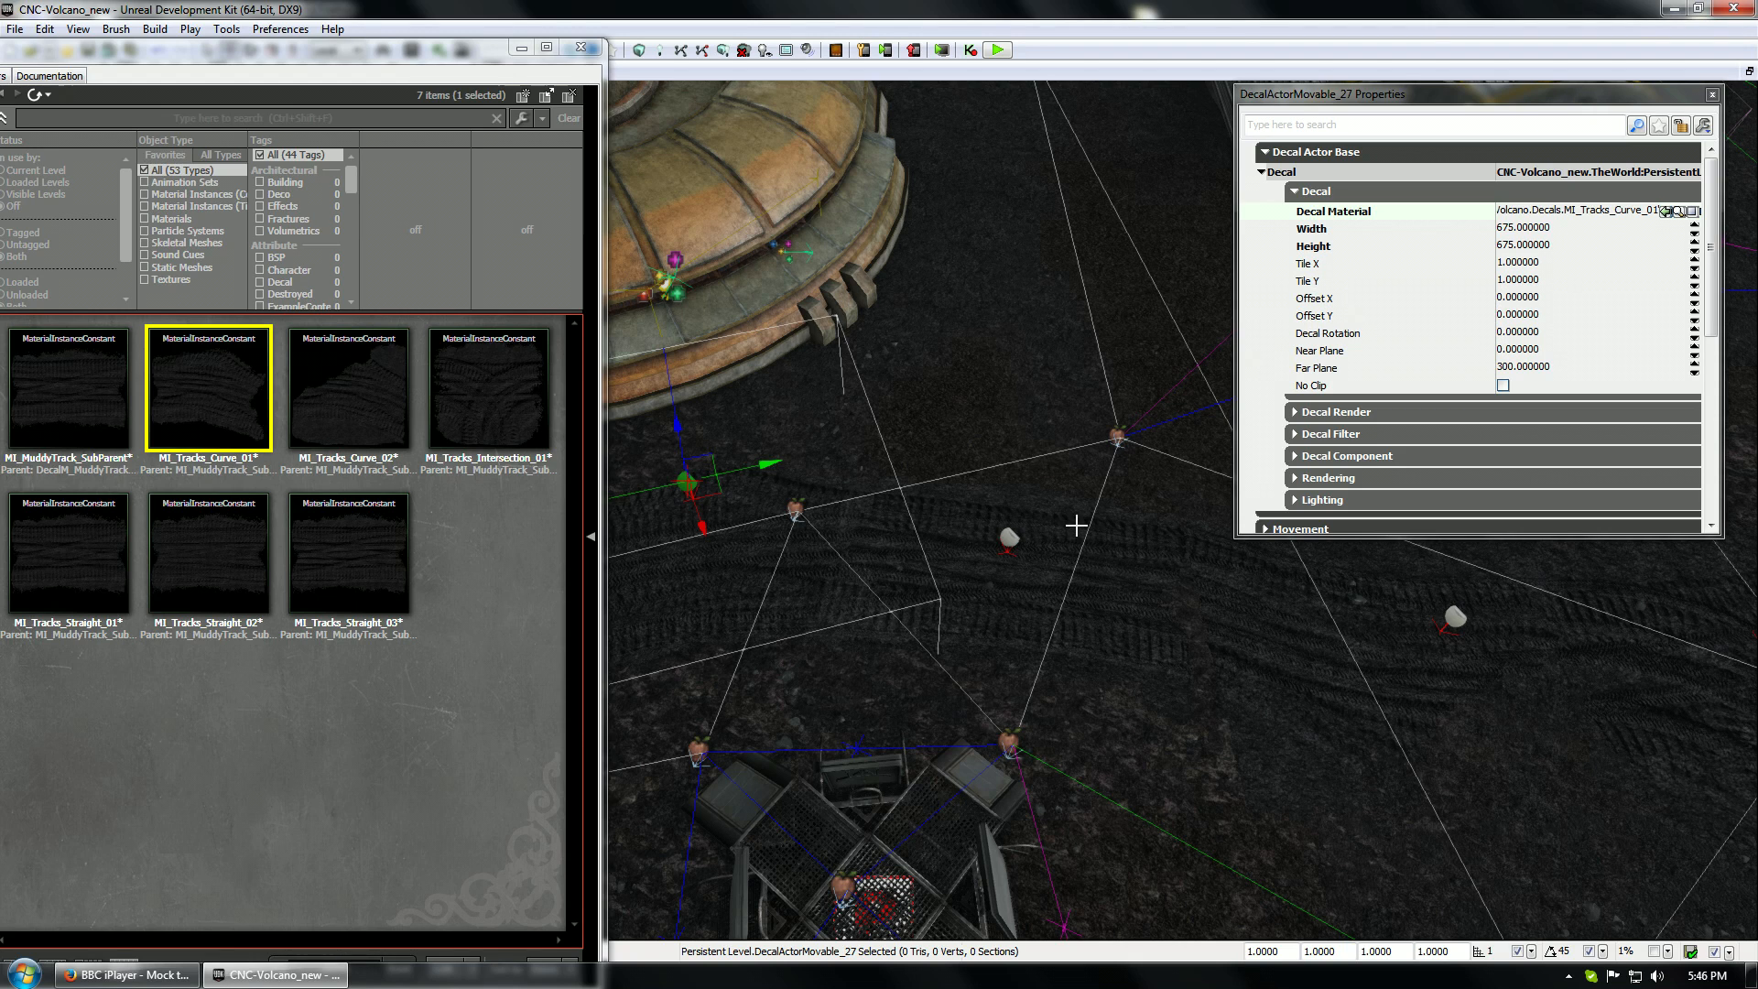
click(580, 46)
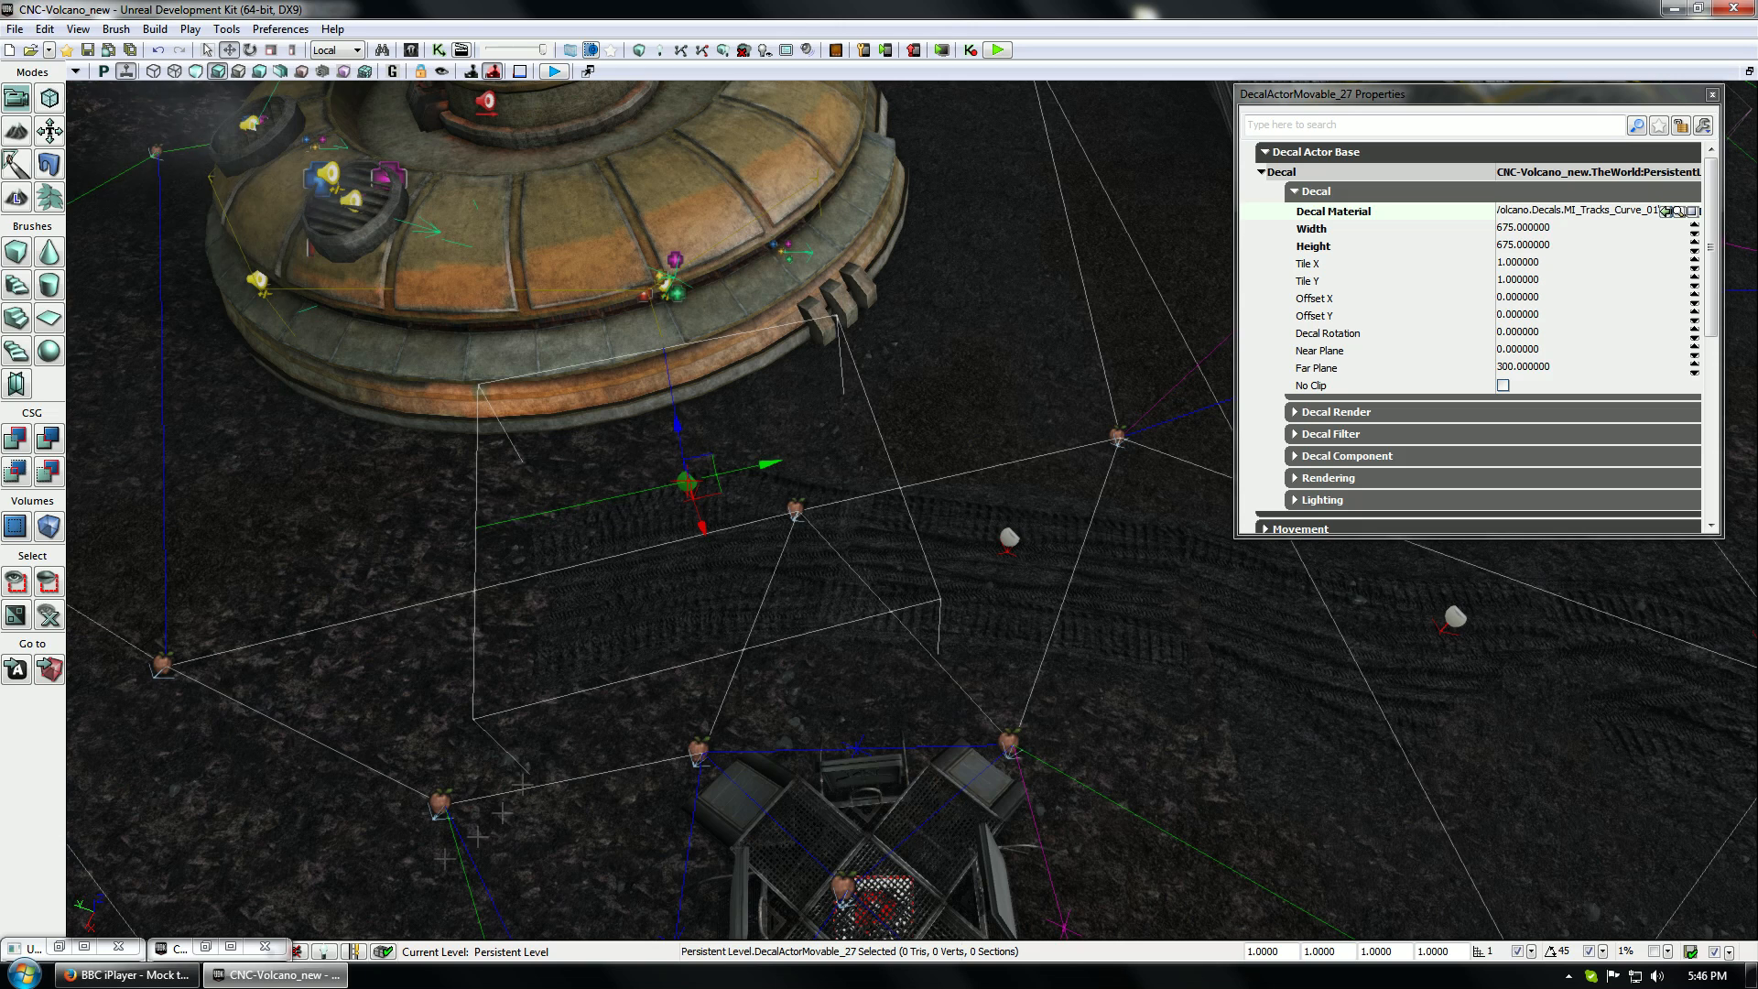
Examine the curve decal's Decal Render, Rendering and Display settings, including Blend Range, Parent Relative Location and Parent Relative Orientation
click(1325, 414)
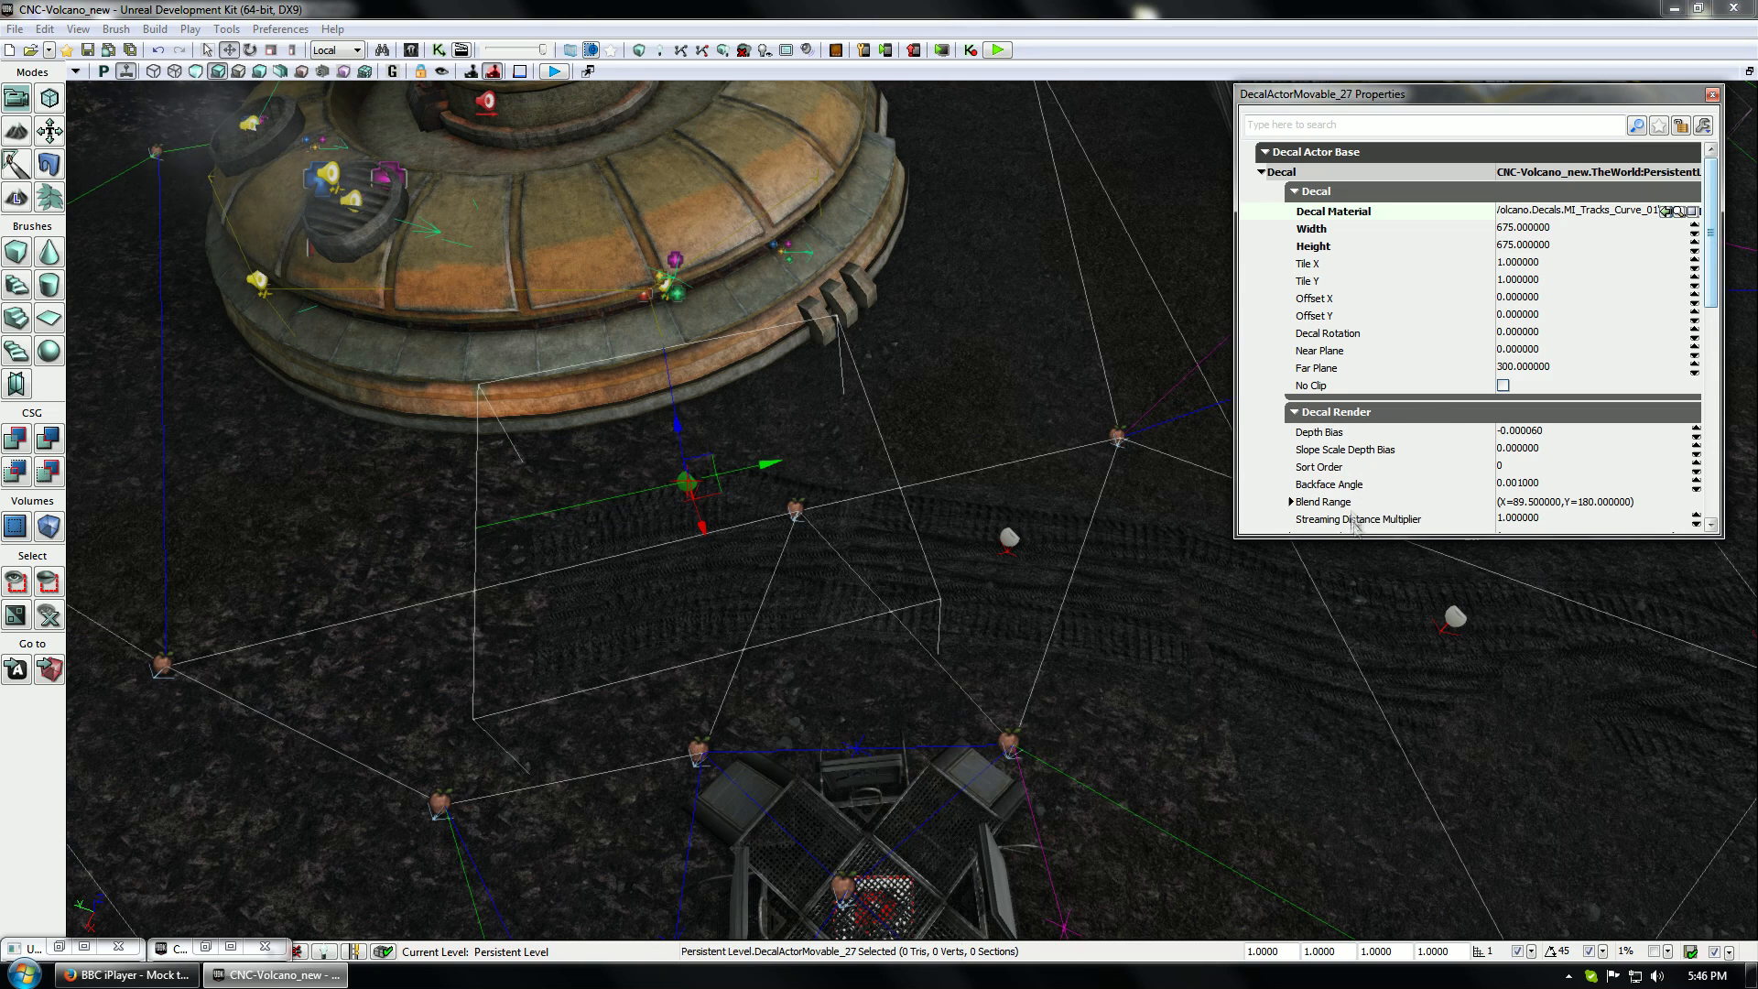
scroll(1354, 430, down, 3)
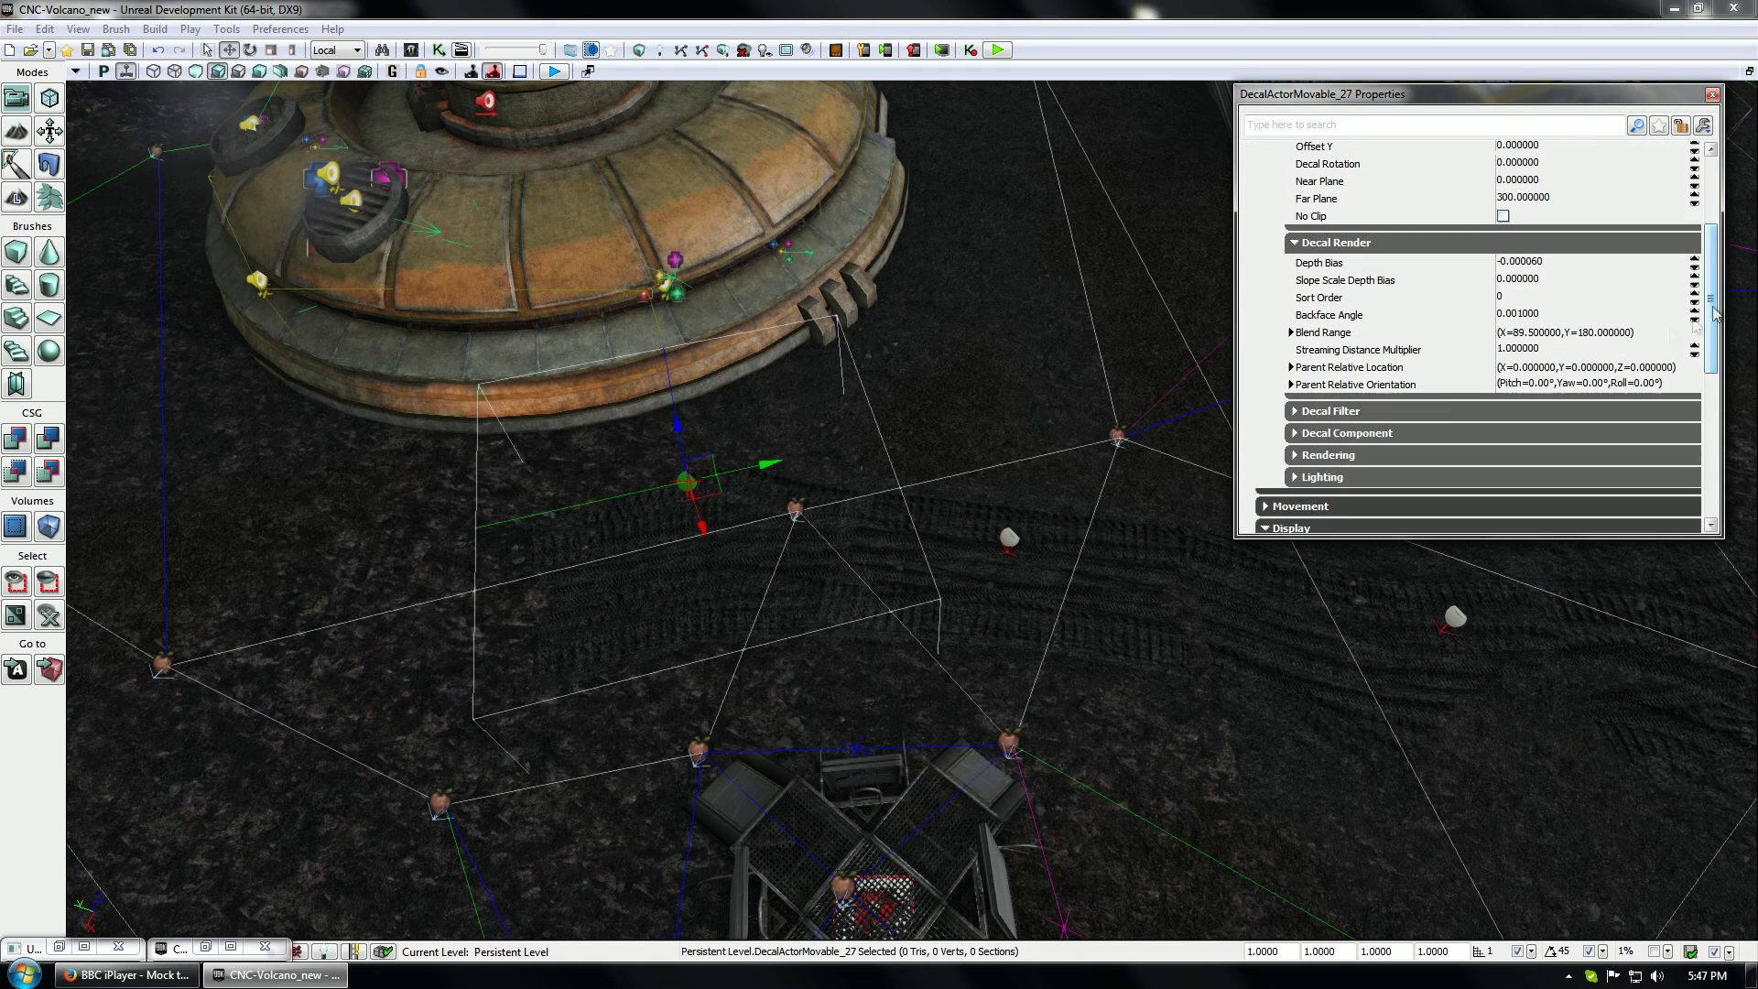
click(1387, 458)
scroll(1390, 465, down, 2)
scroll(1391, 466, down, 8)
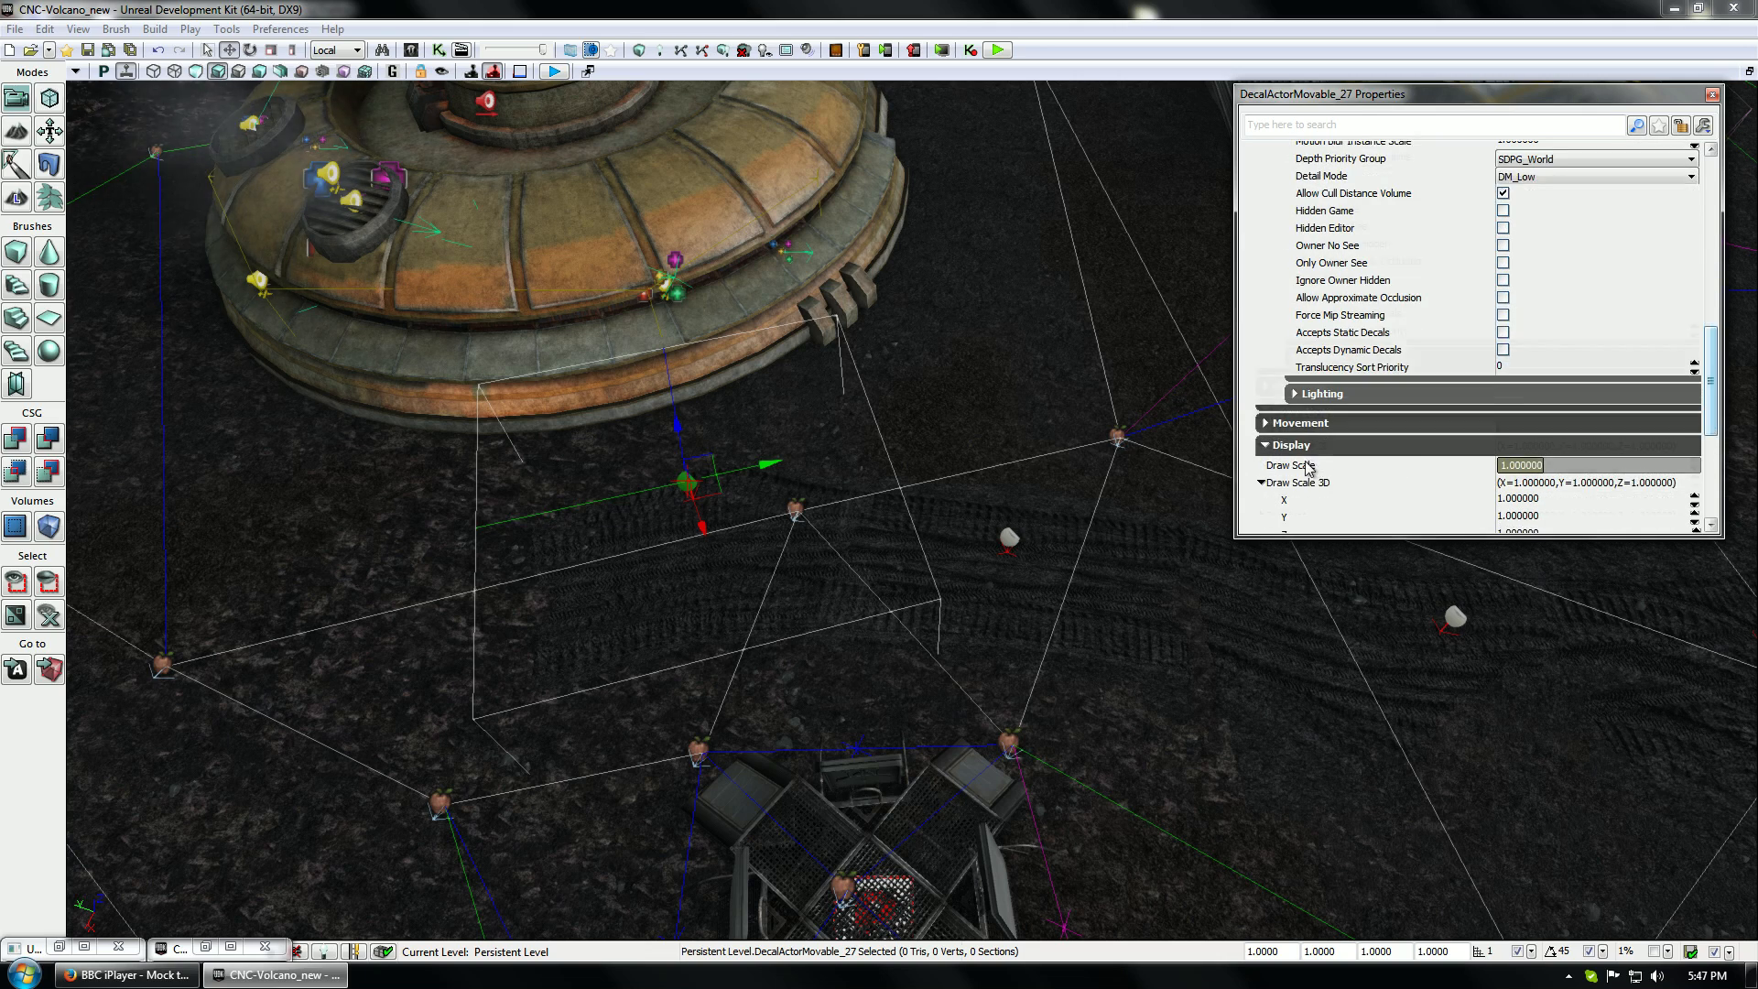
scroll(1327, 366, up, 12)
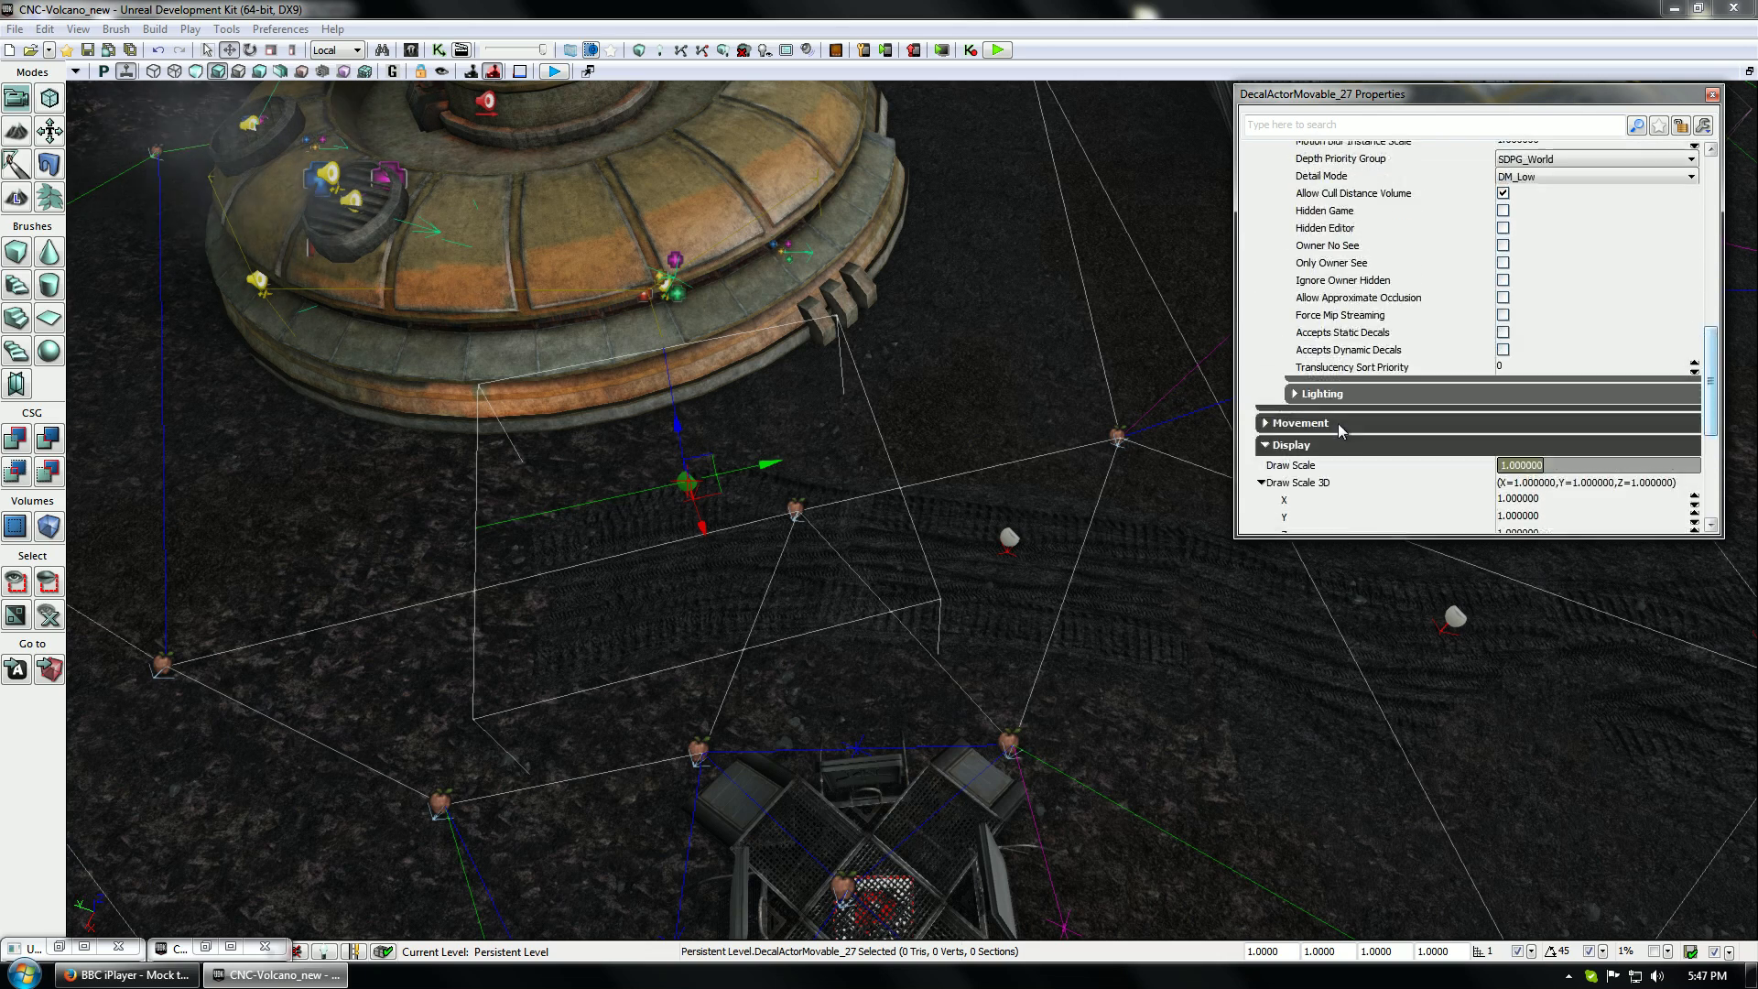
scroll(1371, 446, down, 1)
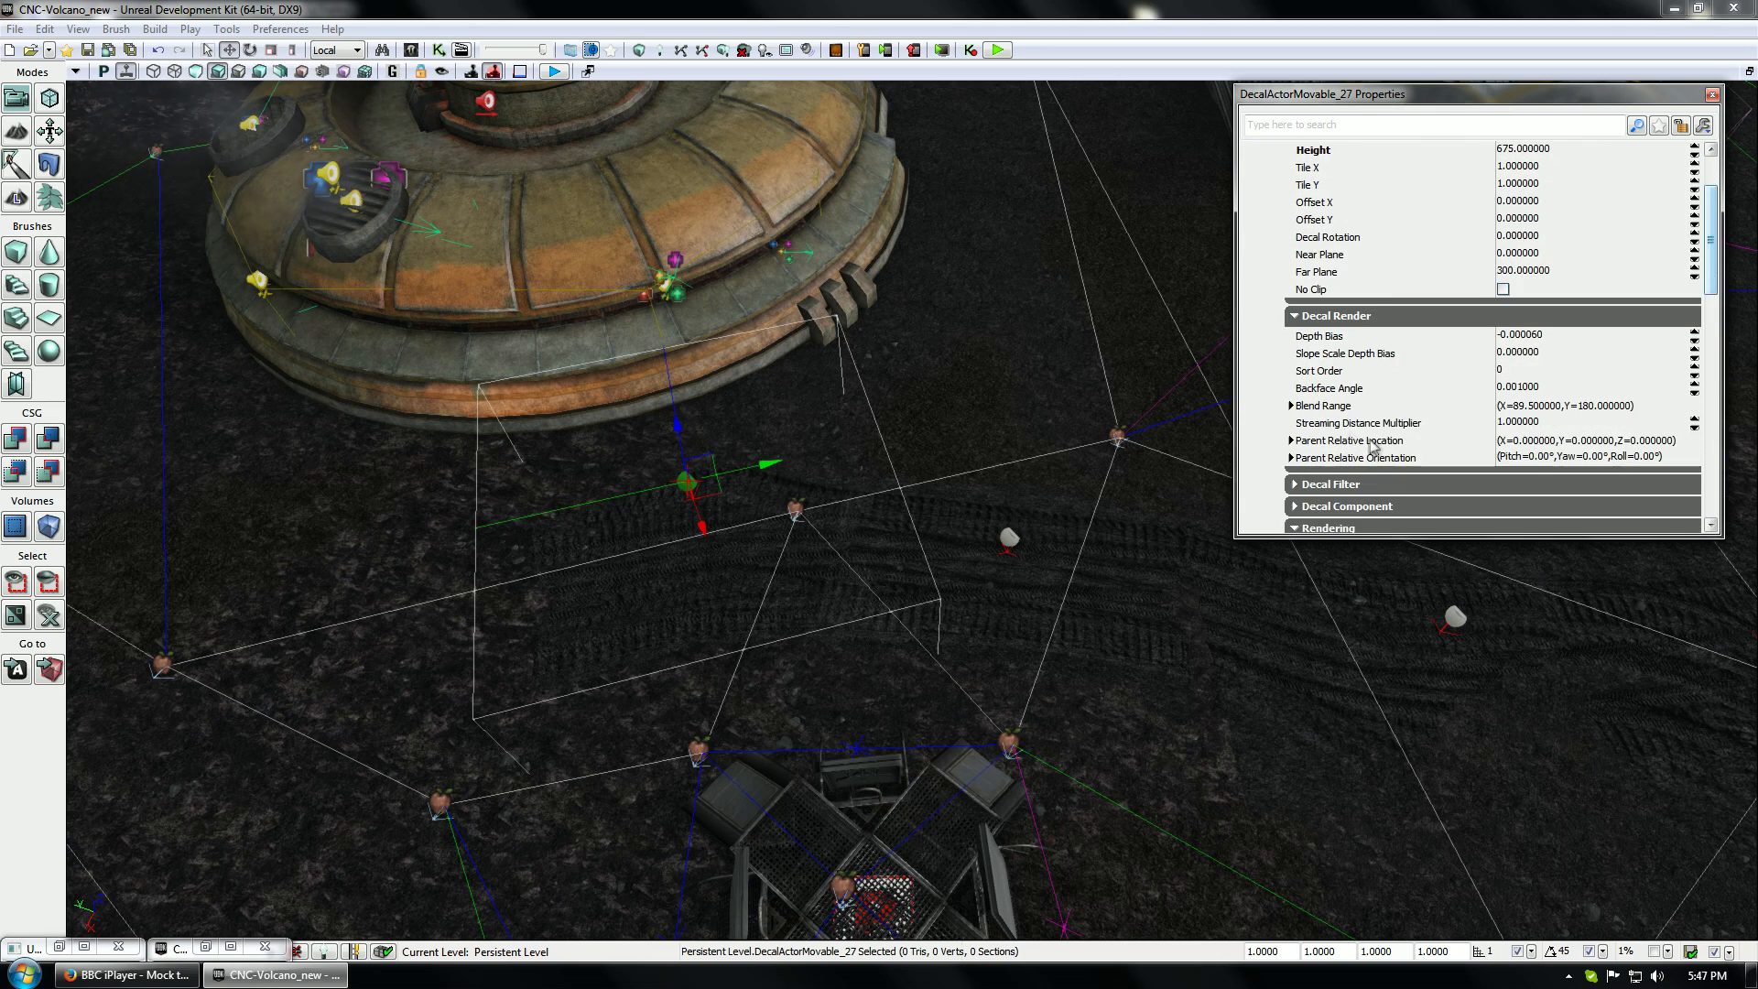
scroll(1419, 403, up, 1)
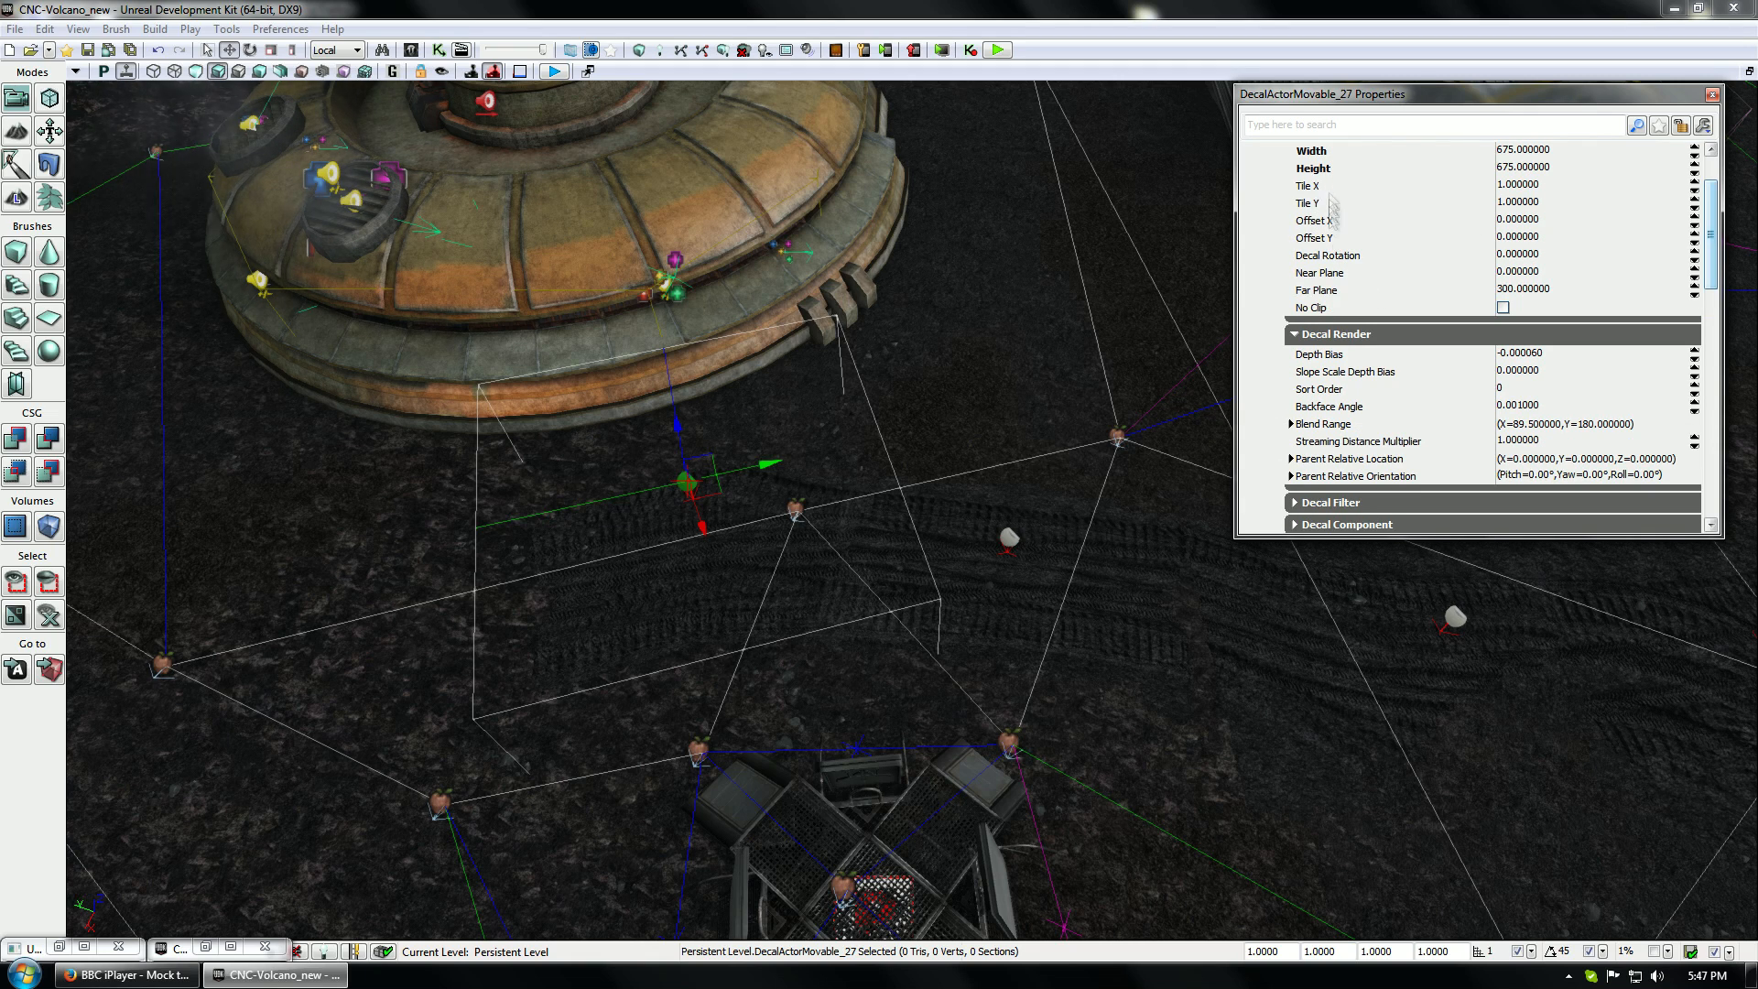
click(1292, 476)
click(1291, 459)
click(1292, 424)
scroll(1401, 428, down, 4)
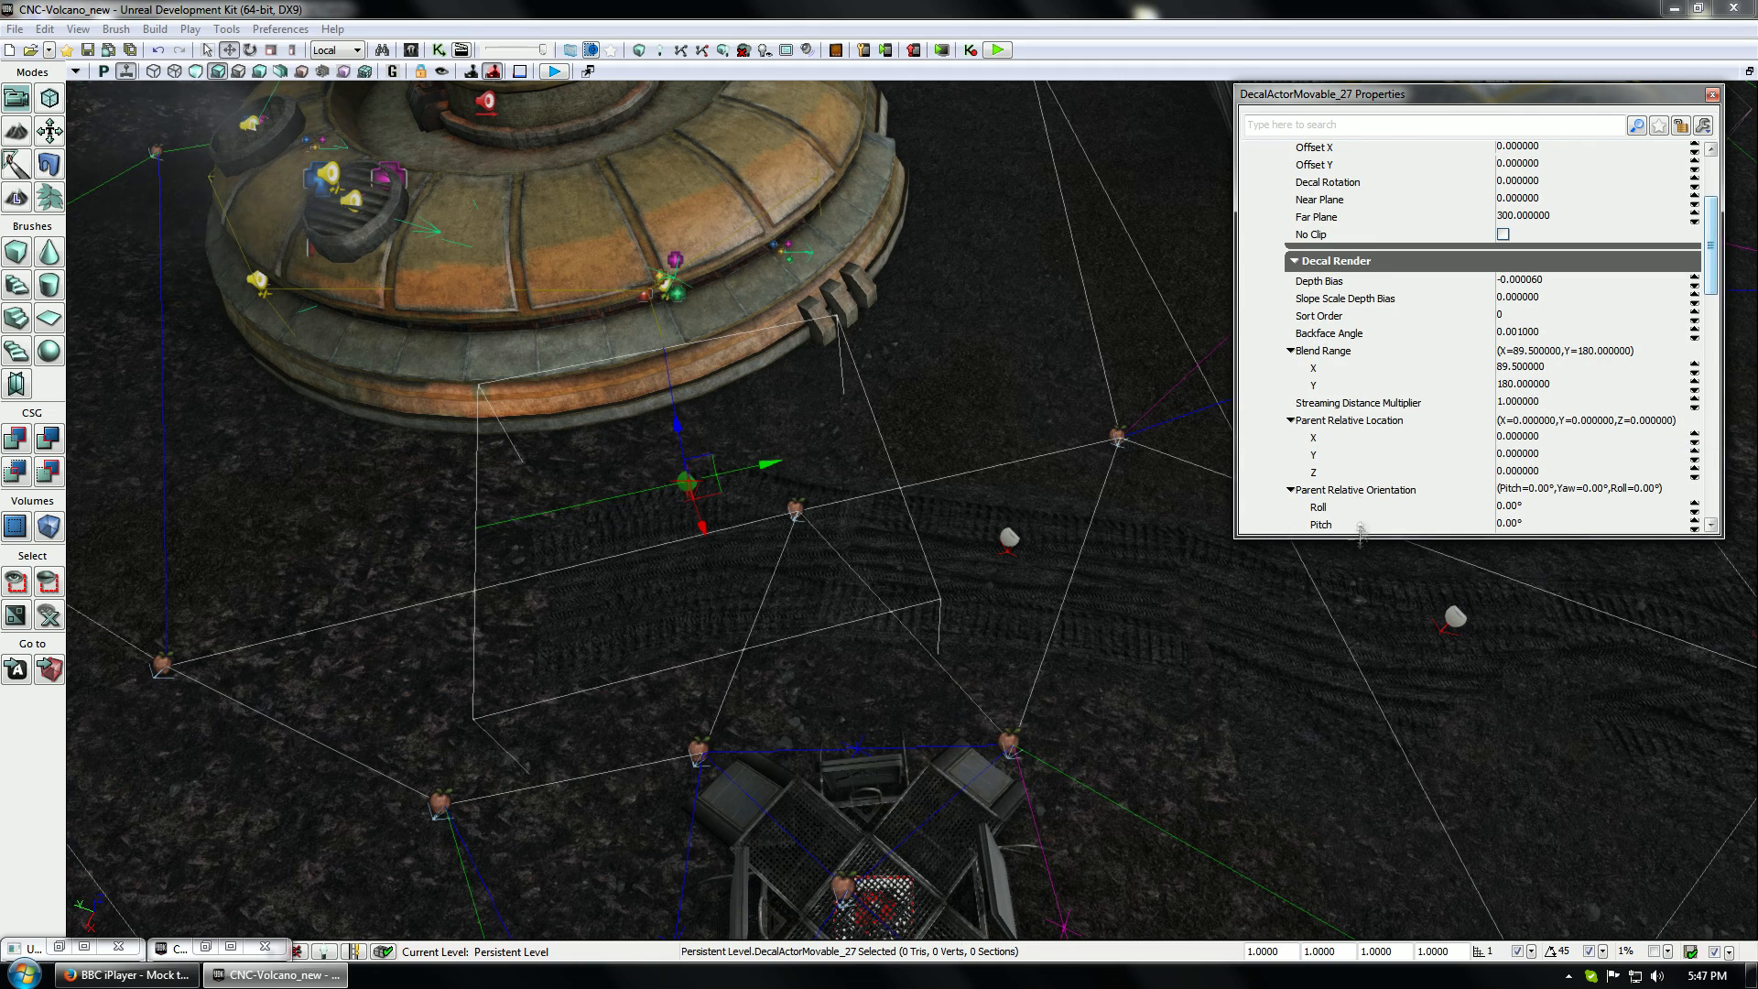
Try a Parent Relative Location Z of 0.000001 on the MI_Tracks_Curve_01 decal, and edit the same value on the MI_Tracks_Curve_02 decal
click(1534, 472)
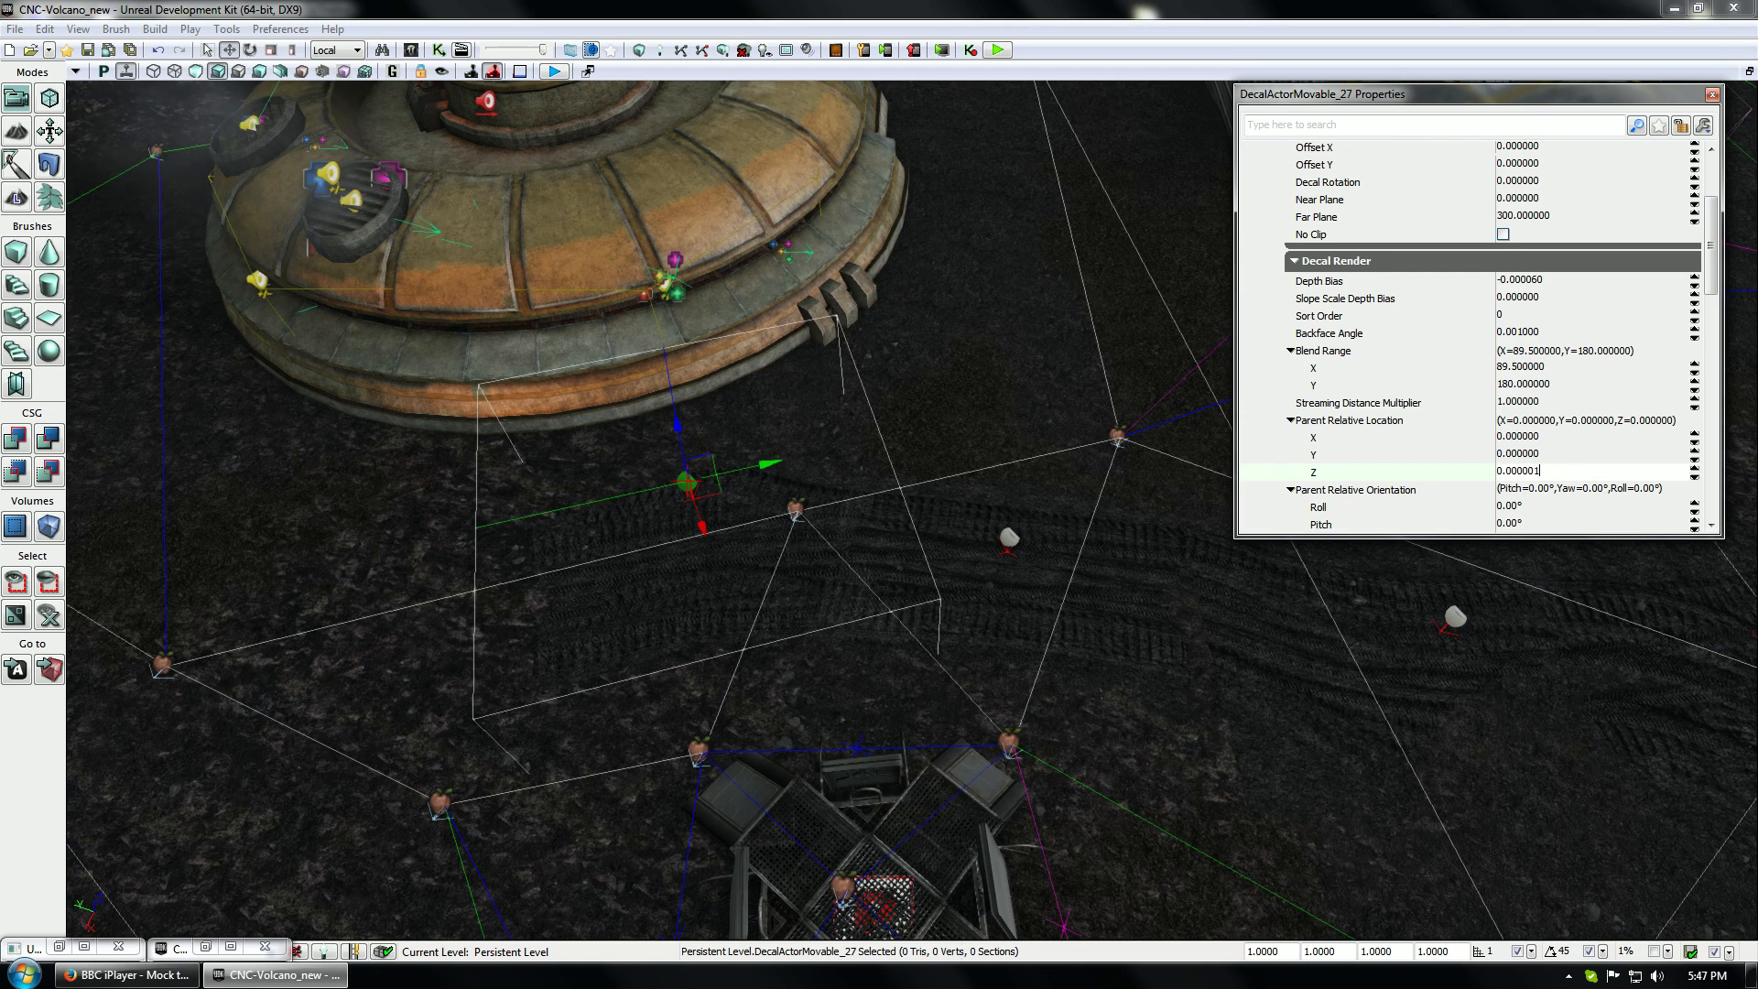
key(shift+Tab)
click(1454, 617)
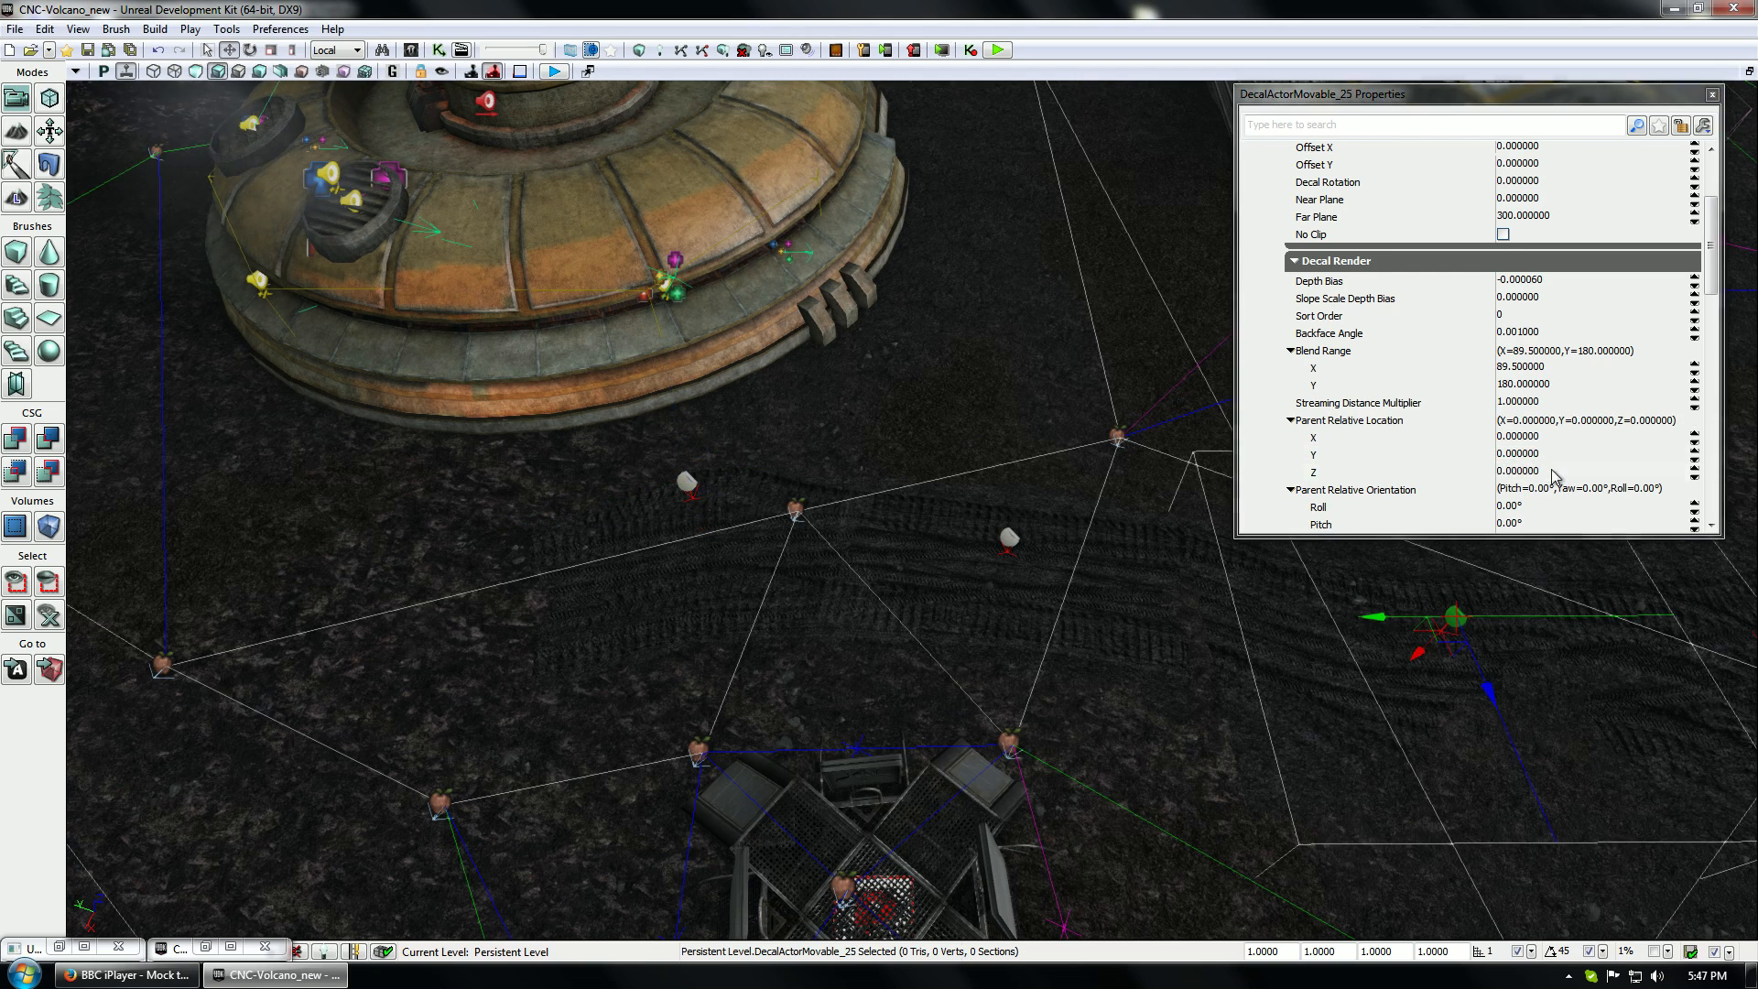
click(1513, 461)
Select the straight decal between the two curves and adjust its position along the track
right_drag(1099, 568, 1099, 622)
right_drag(775, 624, 774, 586)
click(1049, 688)
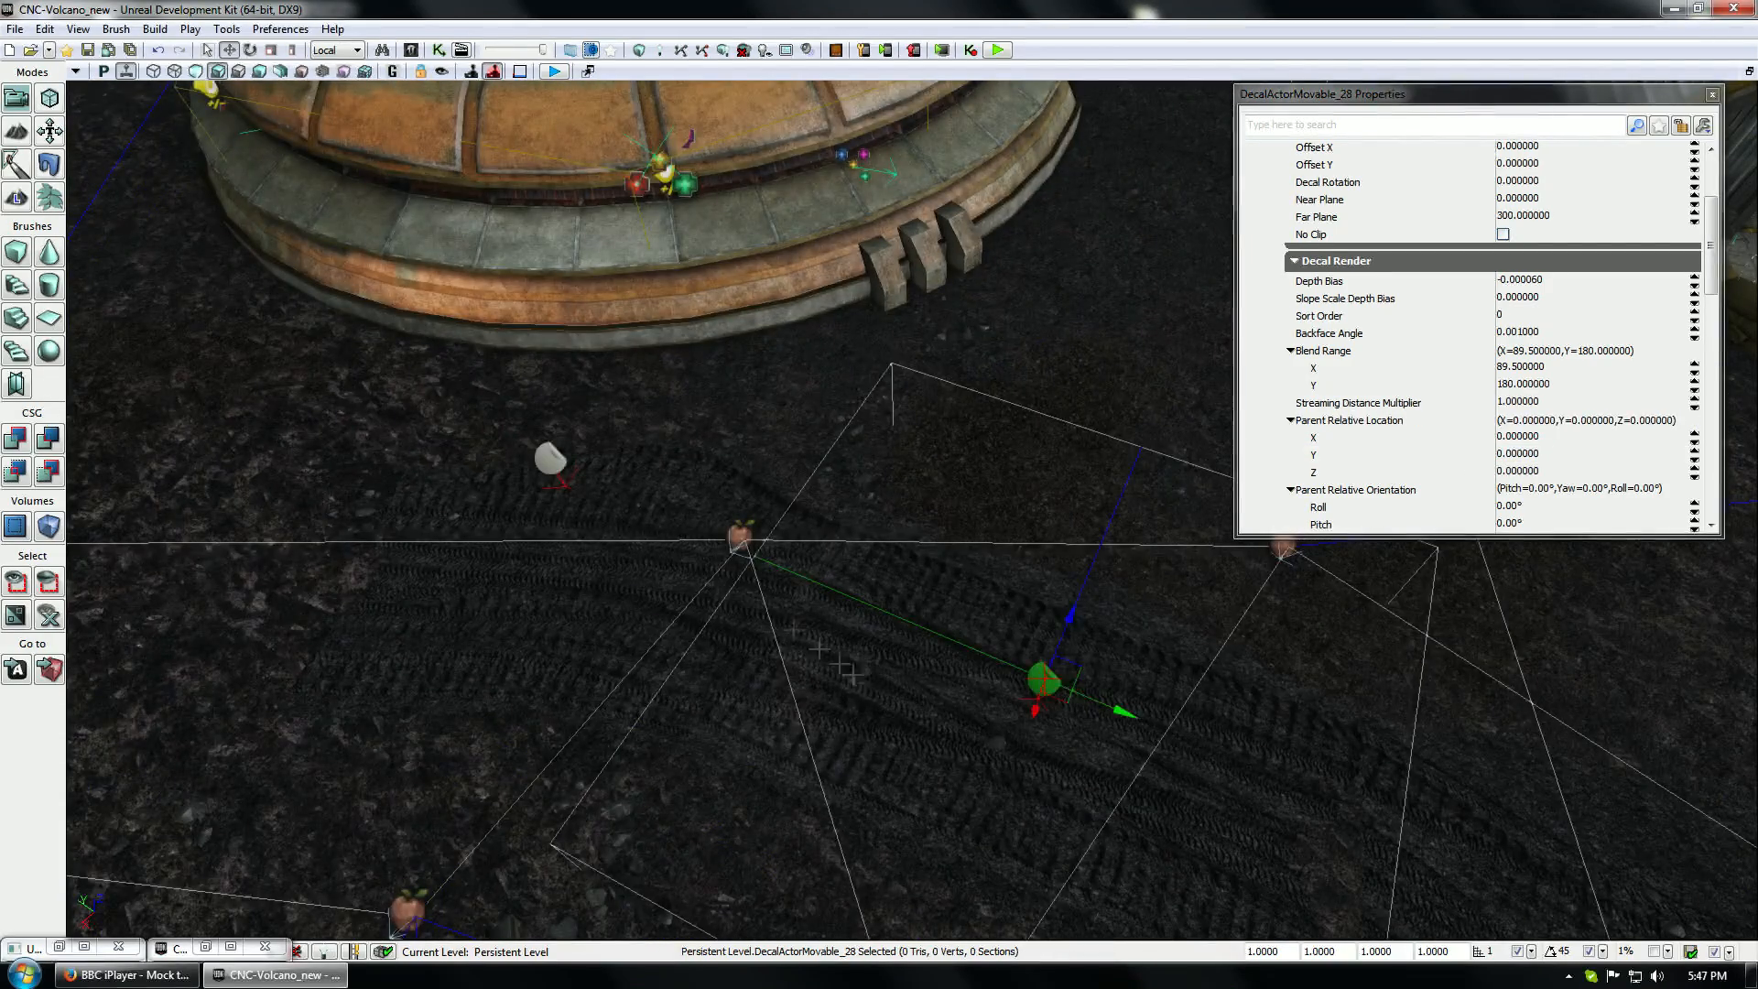
drag(1035, 712, 1121, 717)
right_drag(719, 779, 824, 806)
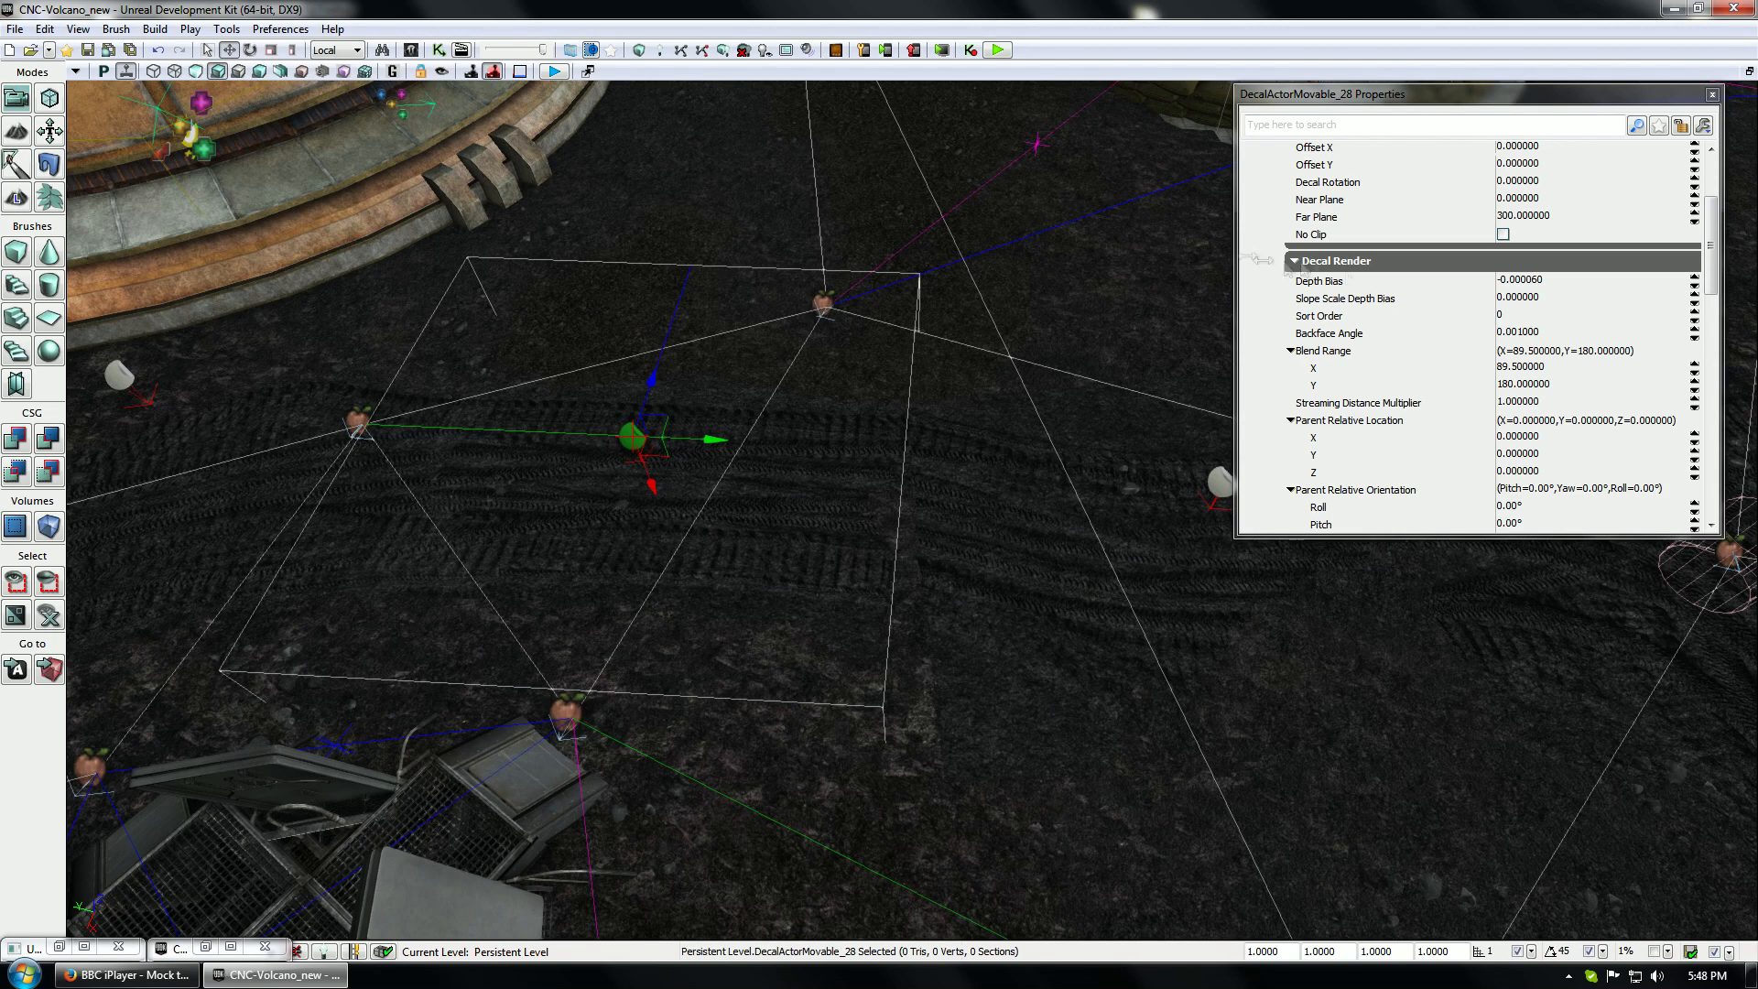
Reset Parent Relative Location Z to 0 on both curve decals and reselect the straight decal between them
click(1339, 284)
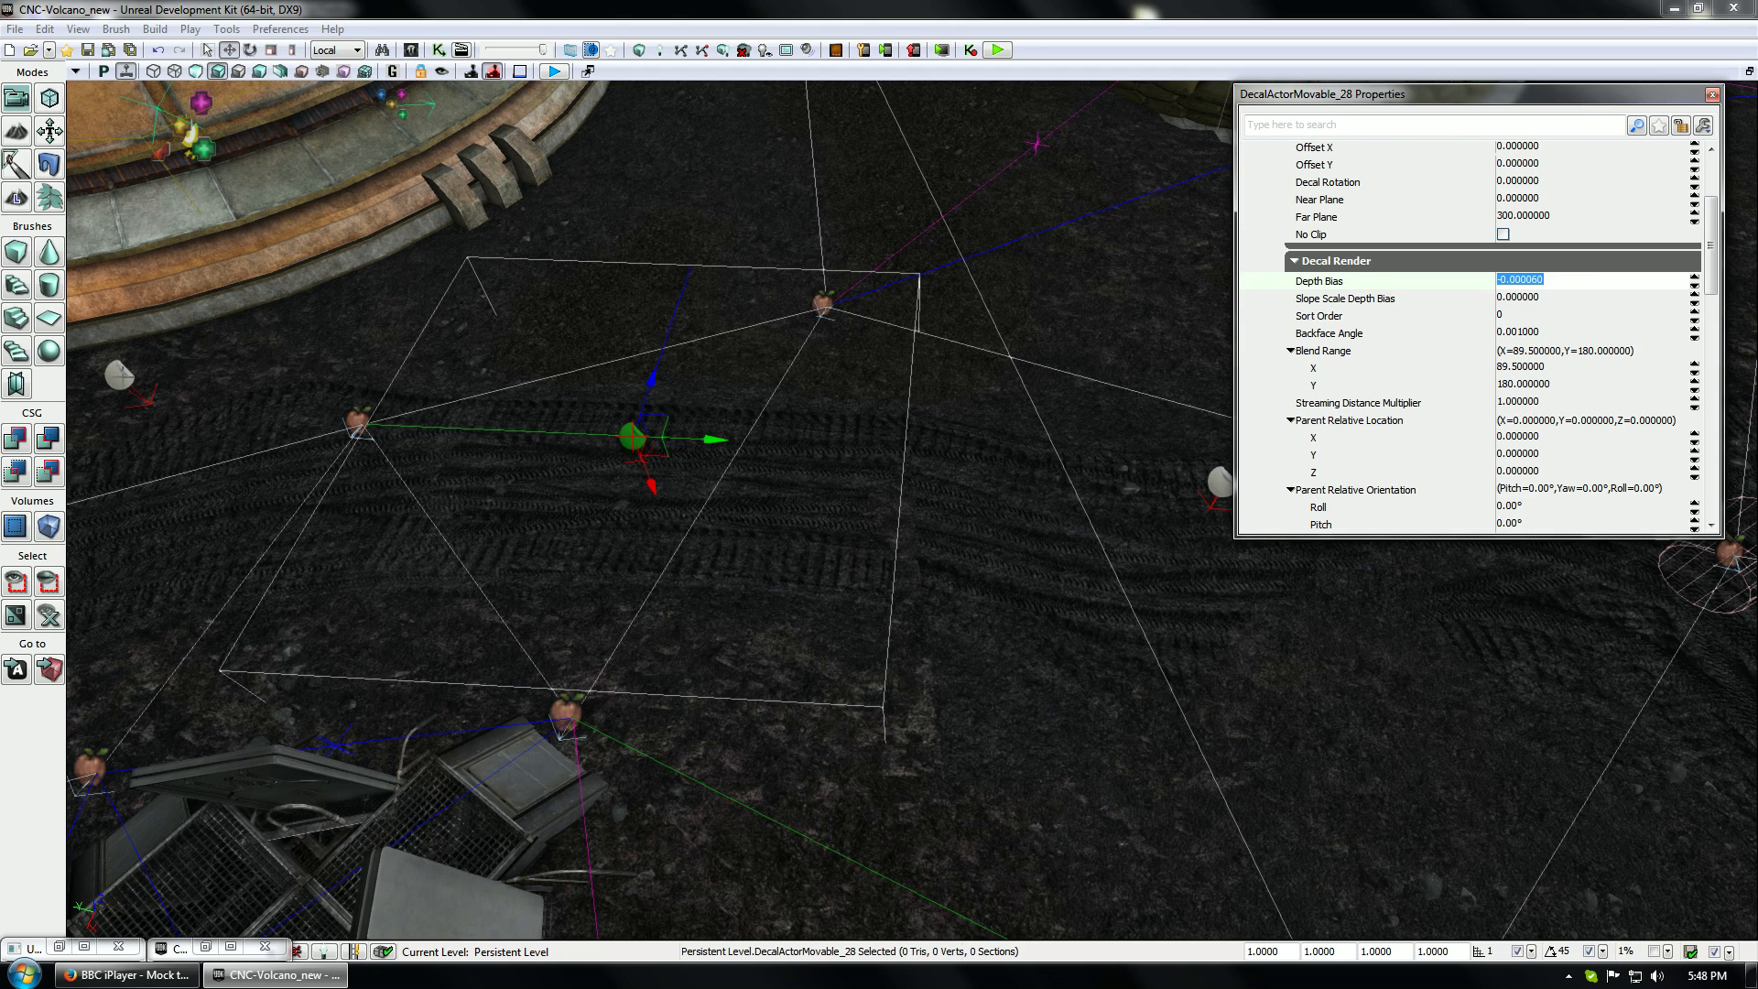
click(789, 386)
click(1534, 473)
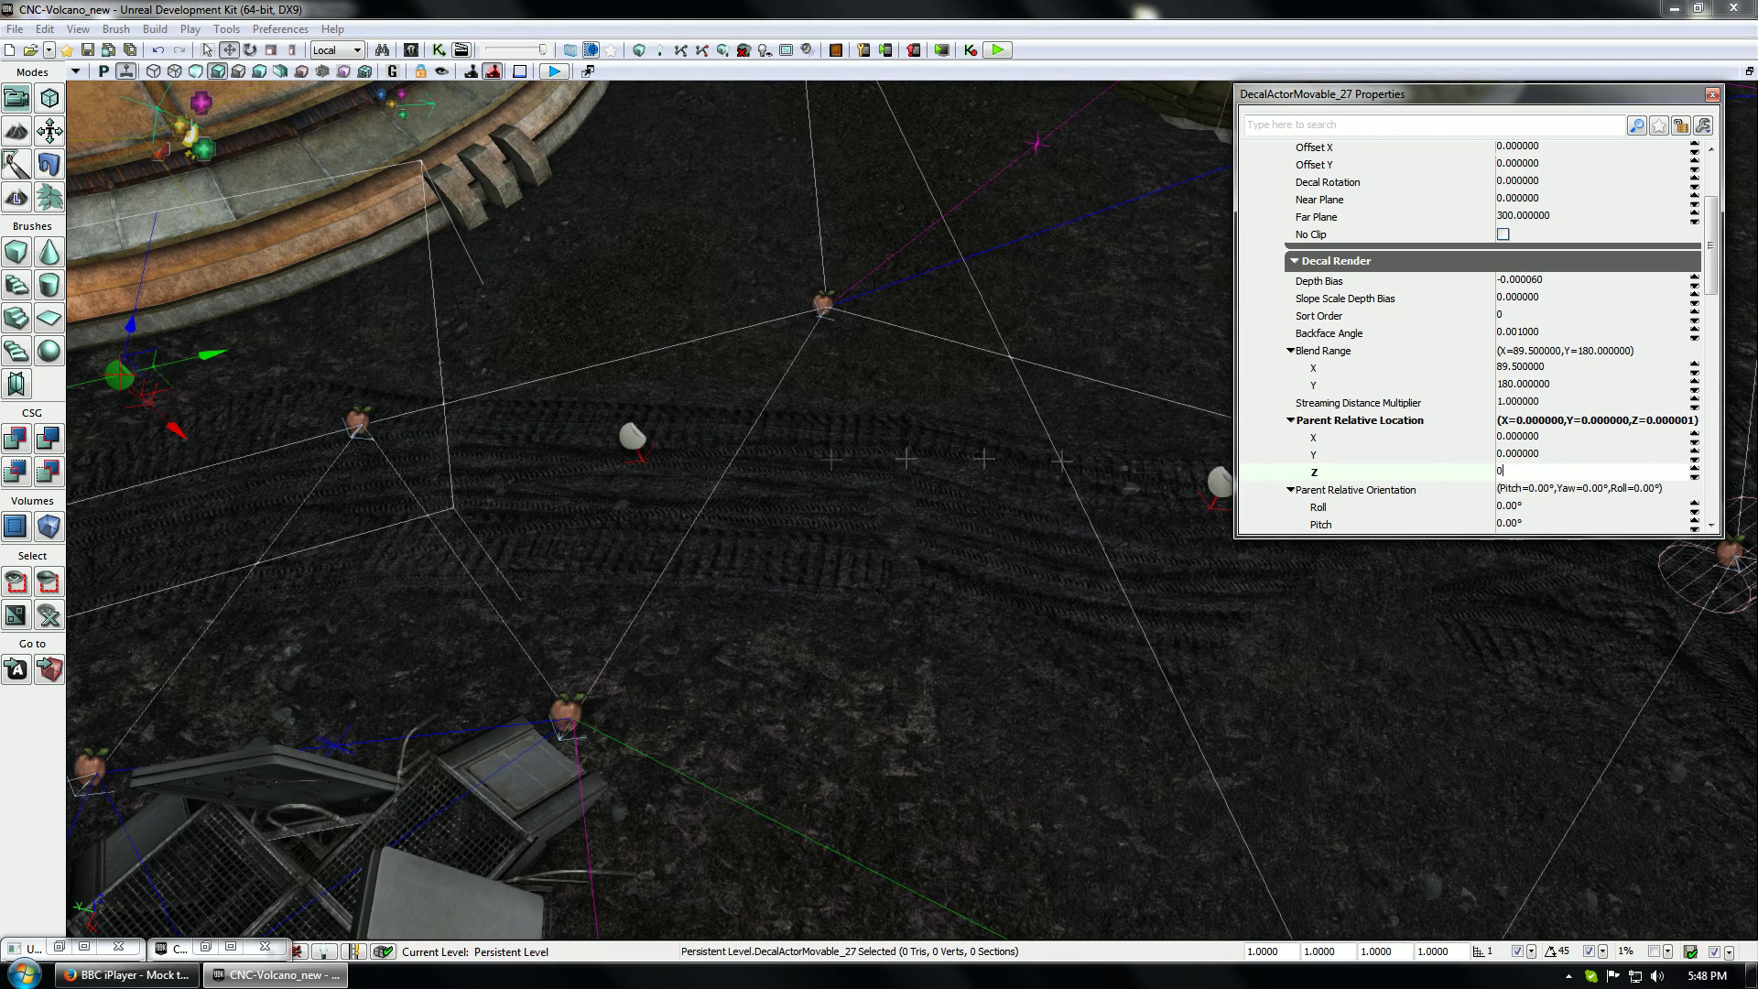
click(1219, 481)
click(1523, 473)
text(0)
click(653, 450)
click(633, 438)
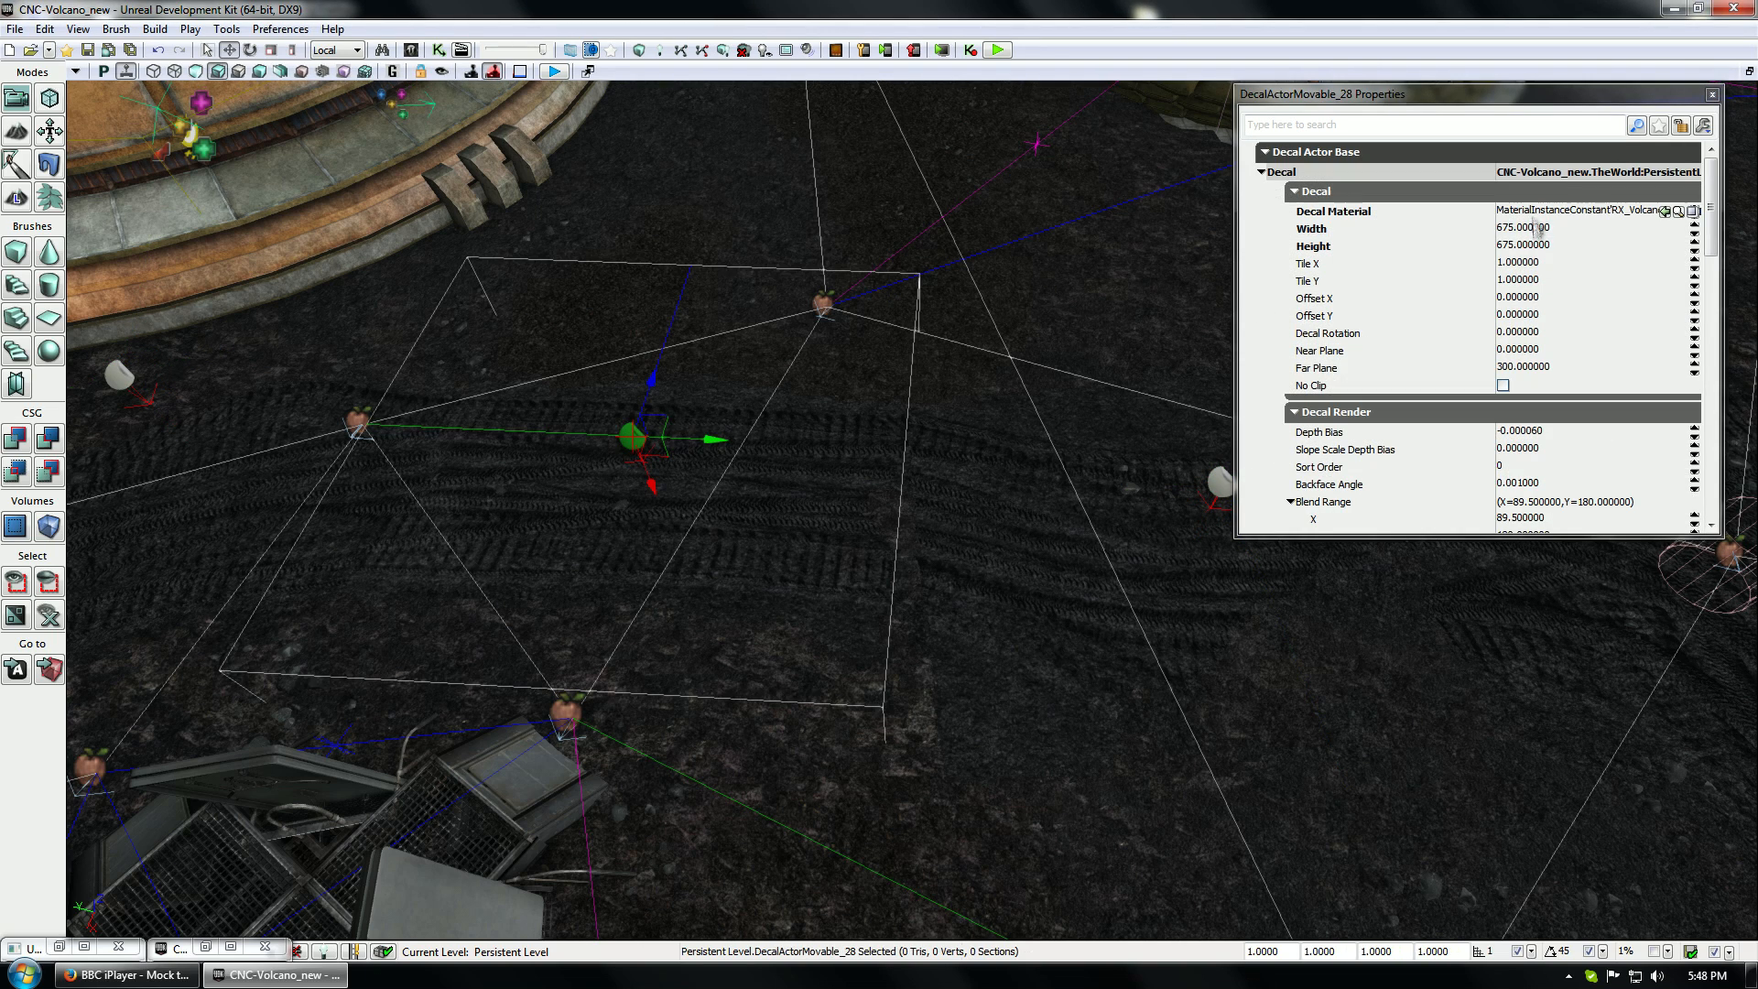
Edit the Depth Bias of the straight decal between the curves, and set the intersection decal's Depth Bias to -0.000050
click(1535, 432)
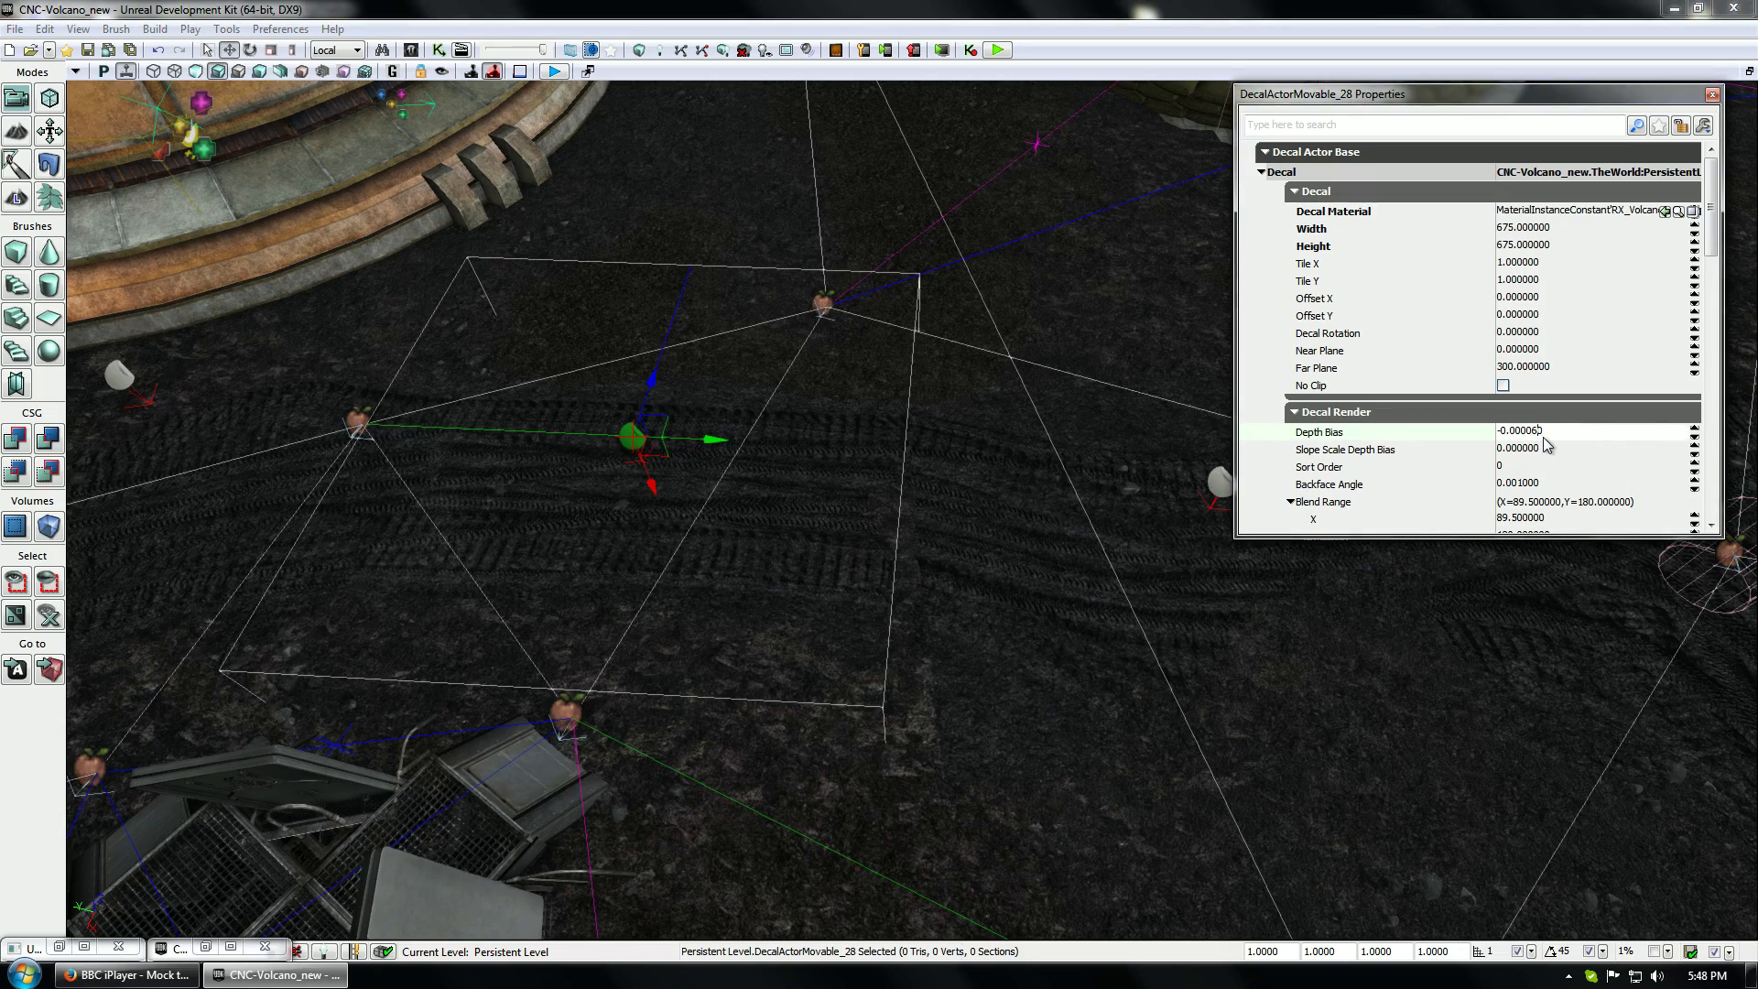
click(817, 652)
right_drag(818, 653, 817, 652)
click(1074, 423)
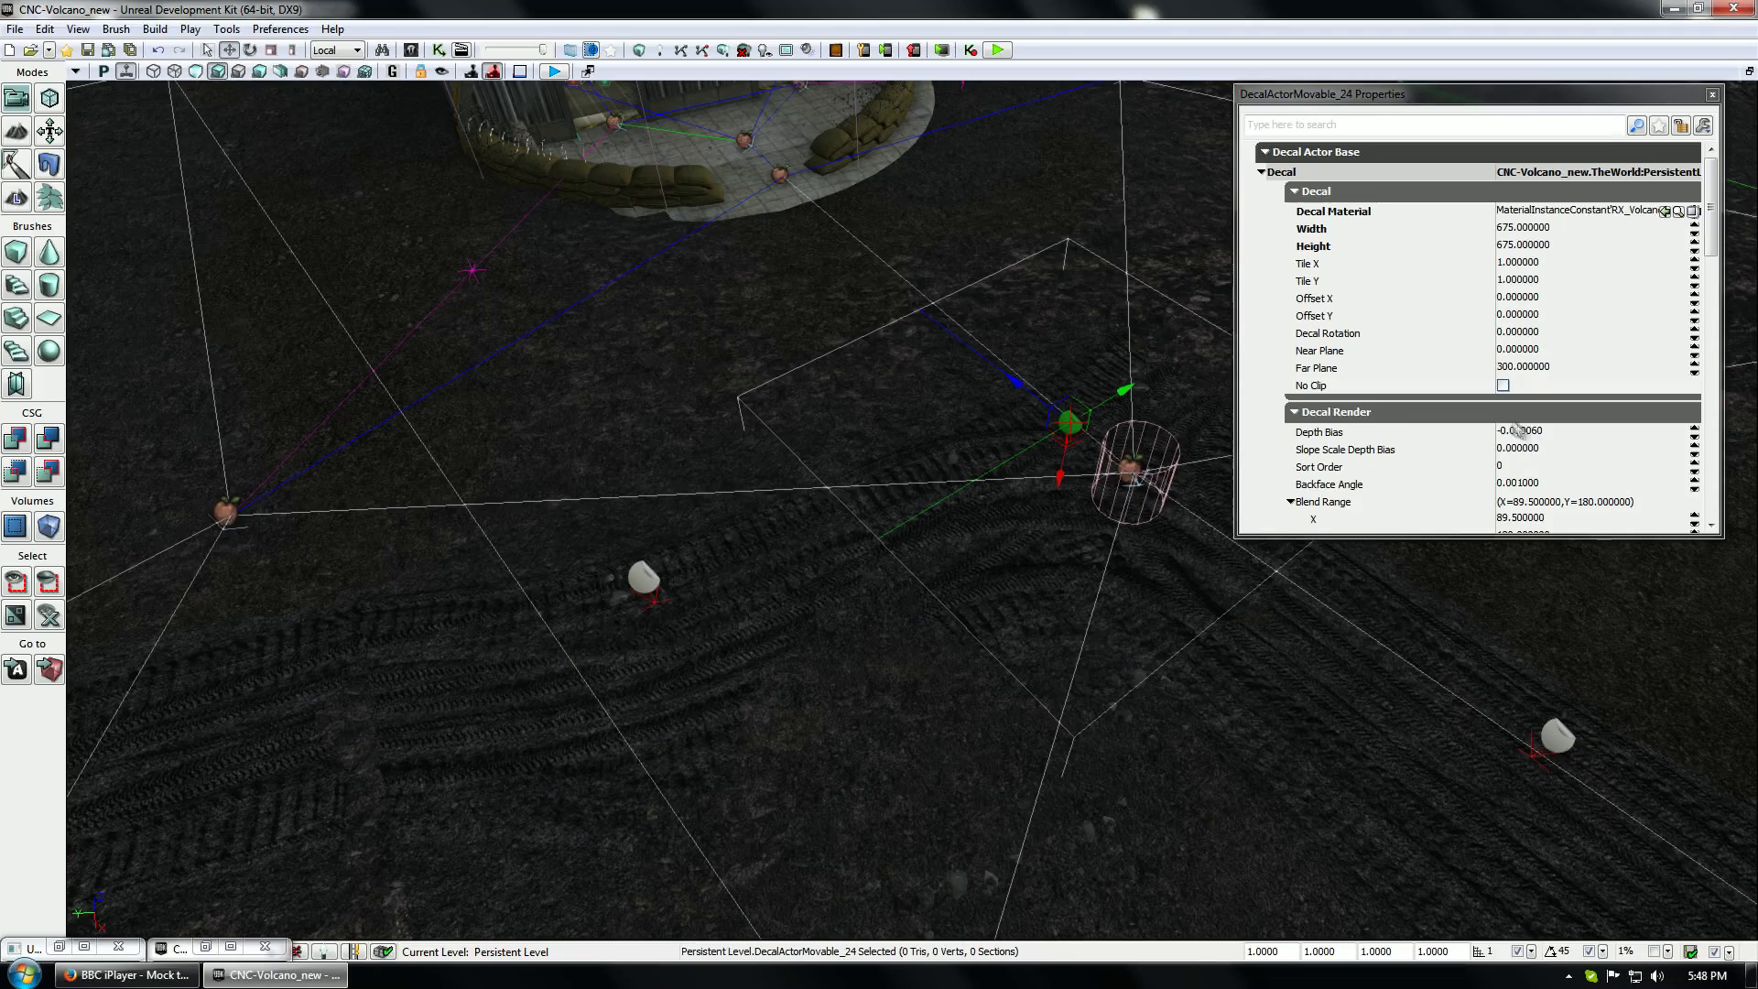
click(1519, 431)
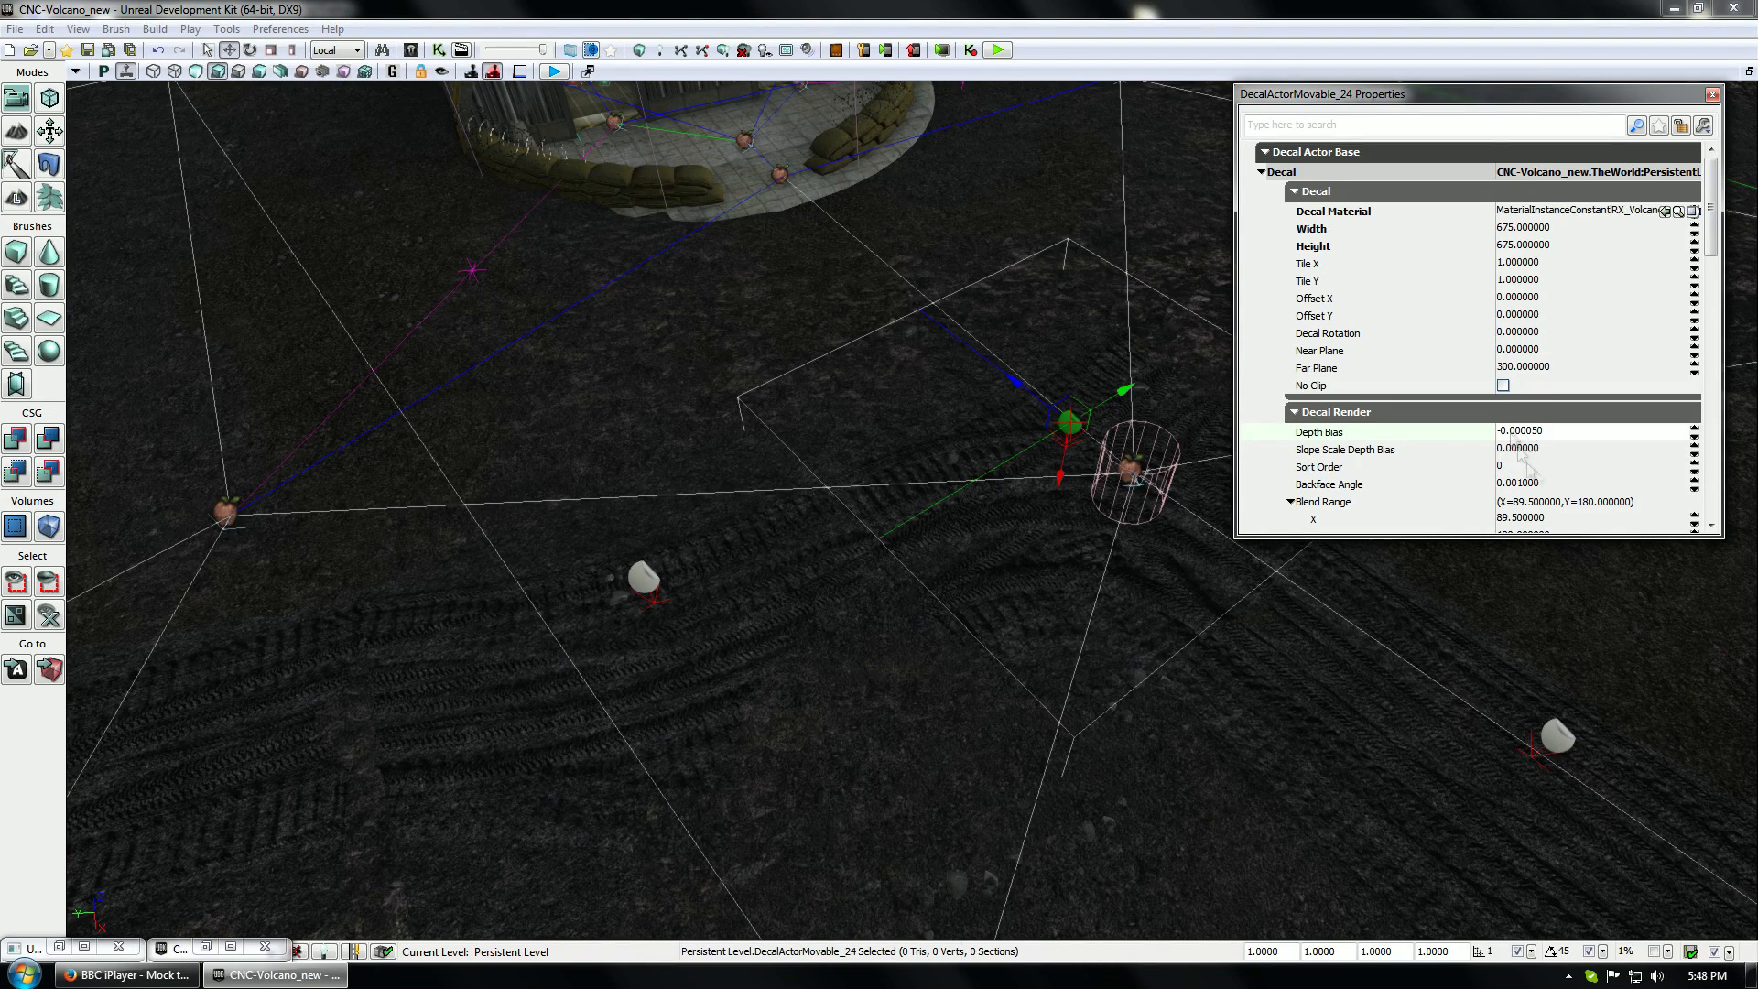
Set Depth Bias to -0.000060 on the selected intersection decal and on the straight decal farther along the track, and close the properties
click(1520, 449)
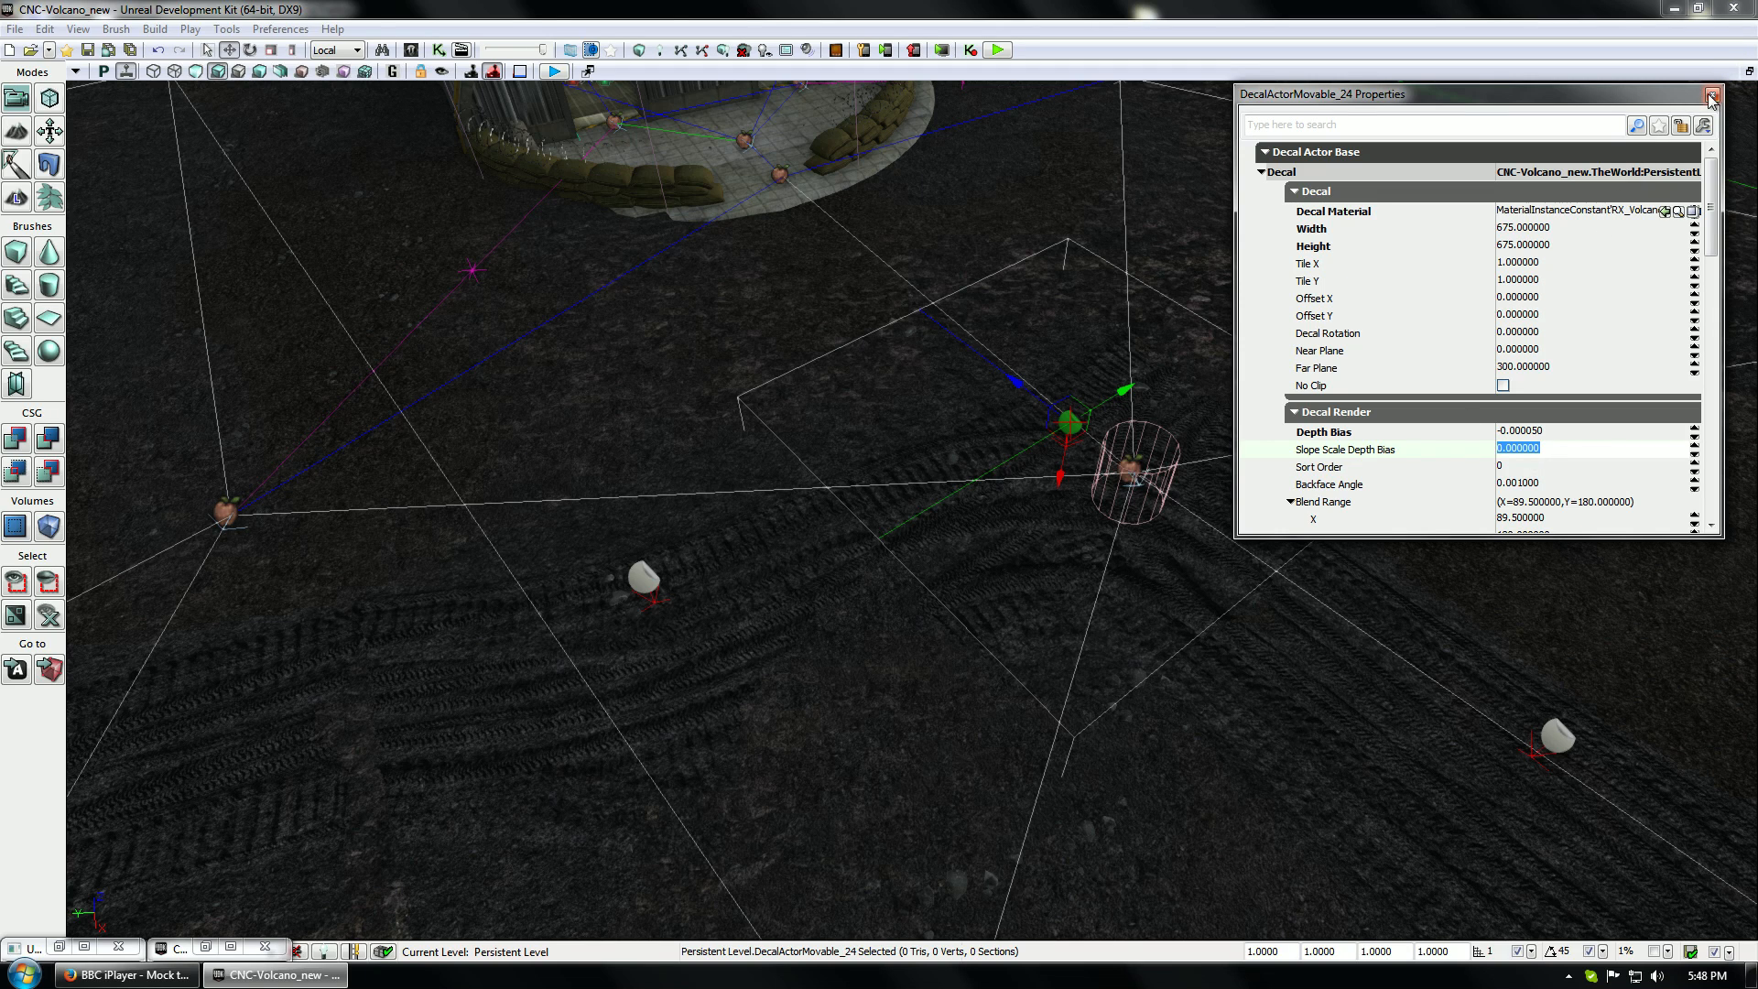
click(1536, 433)
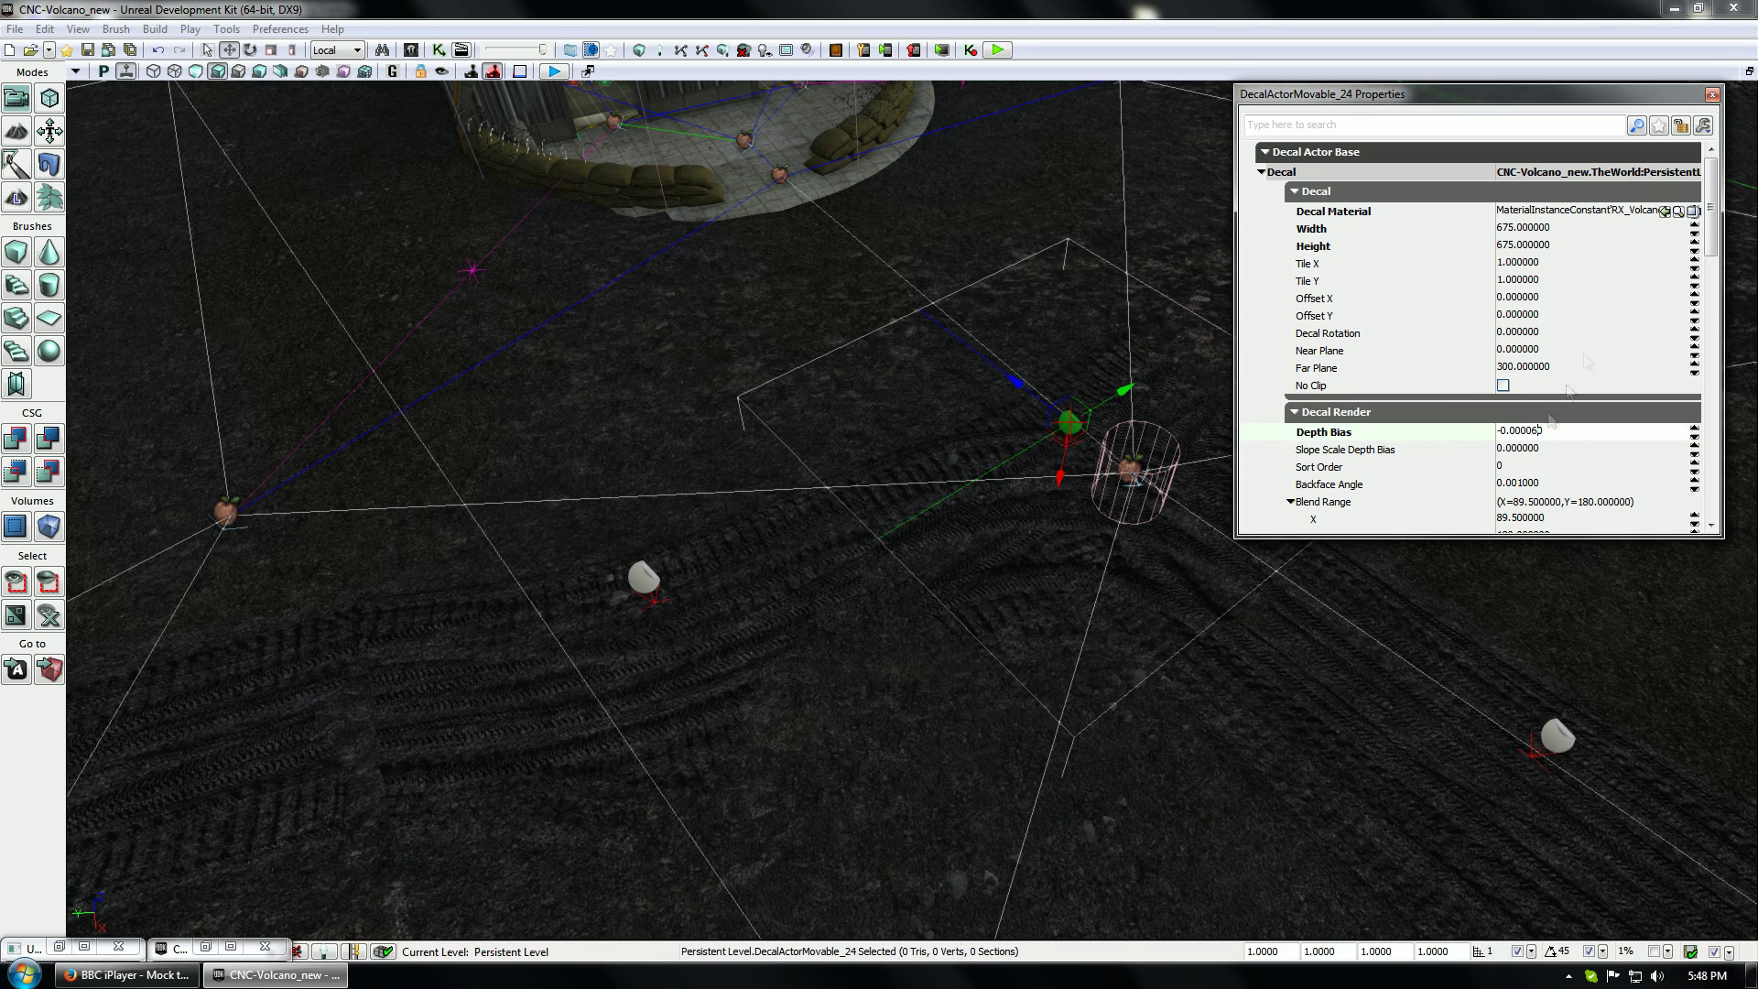
right_drag(758, 607, 650, 612)
click(323, 492)
click(329, 482)
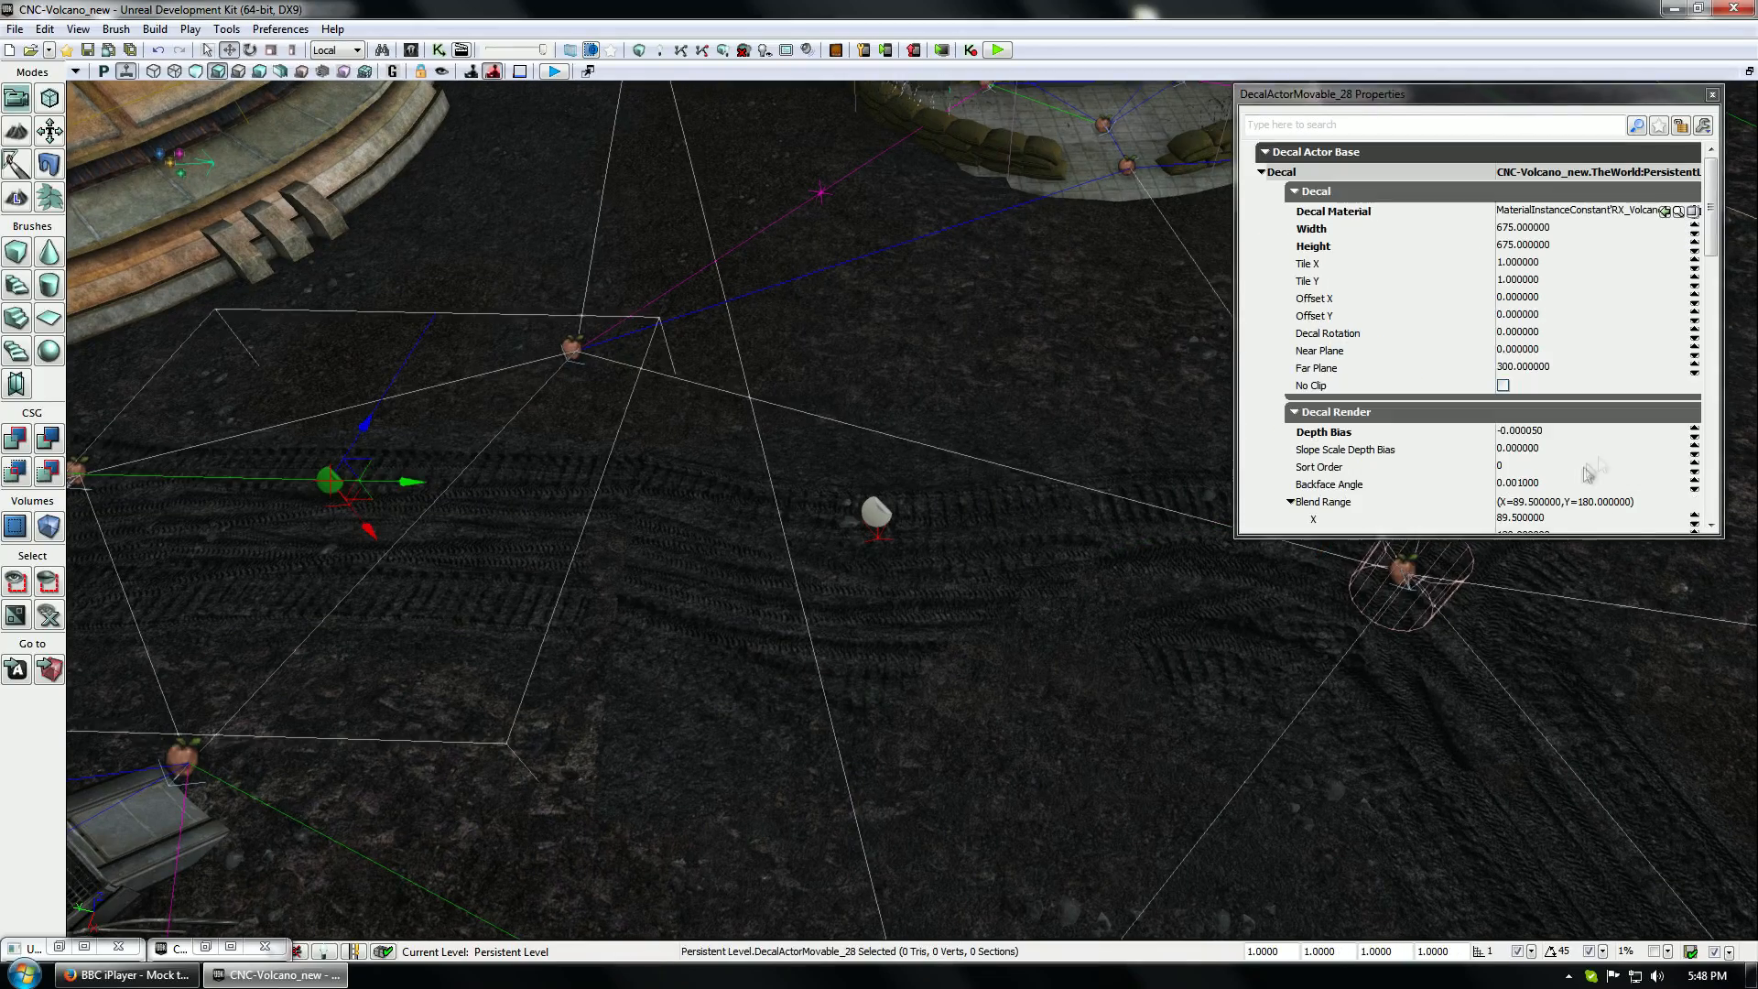
click(1541, 434)
click(1532, 448)
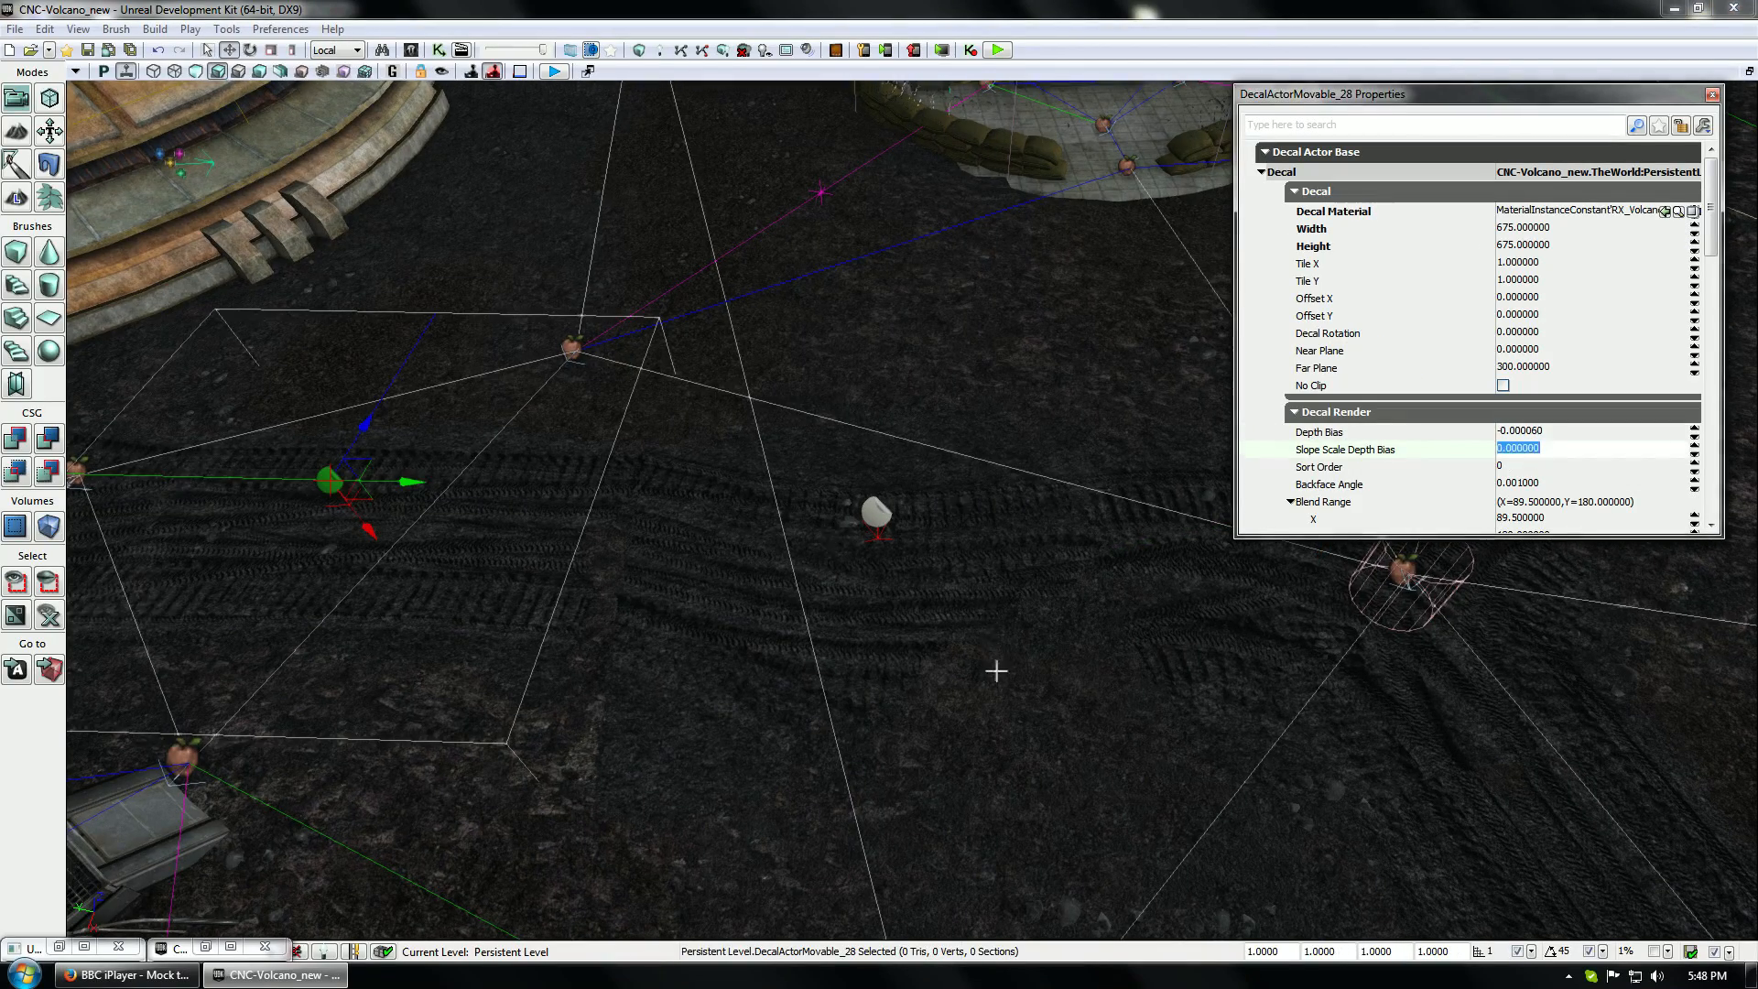
scroll(856, 721, down, 6)
click(975, 760)
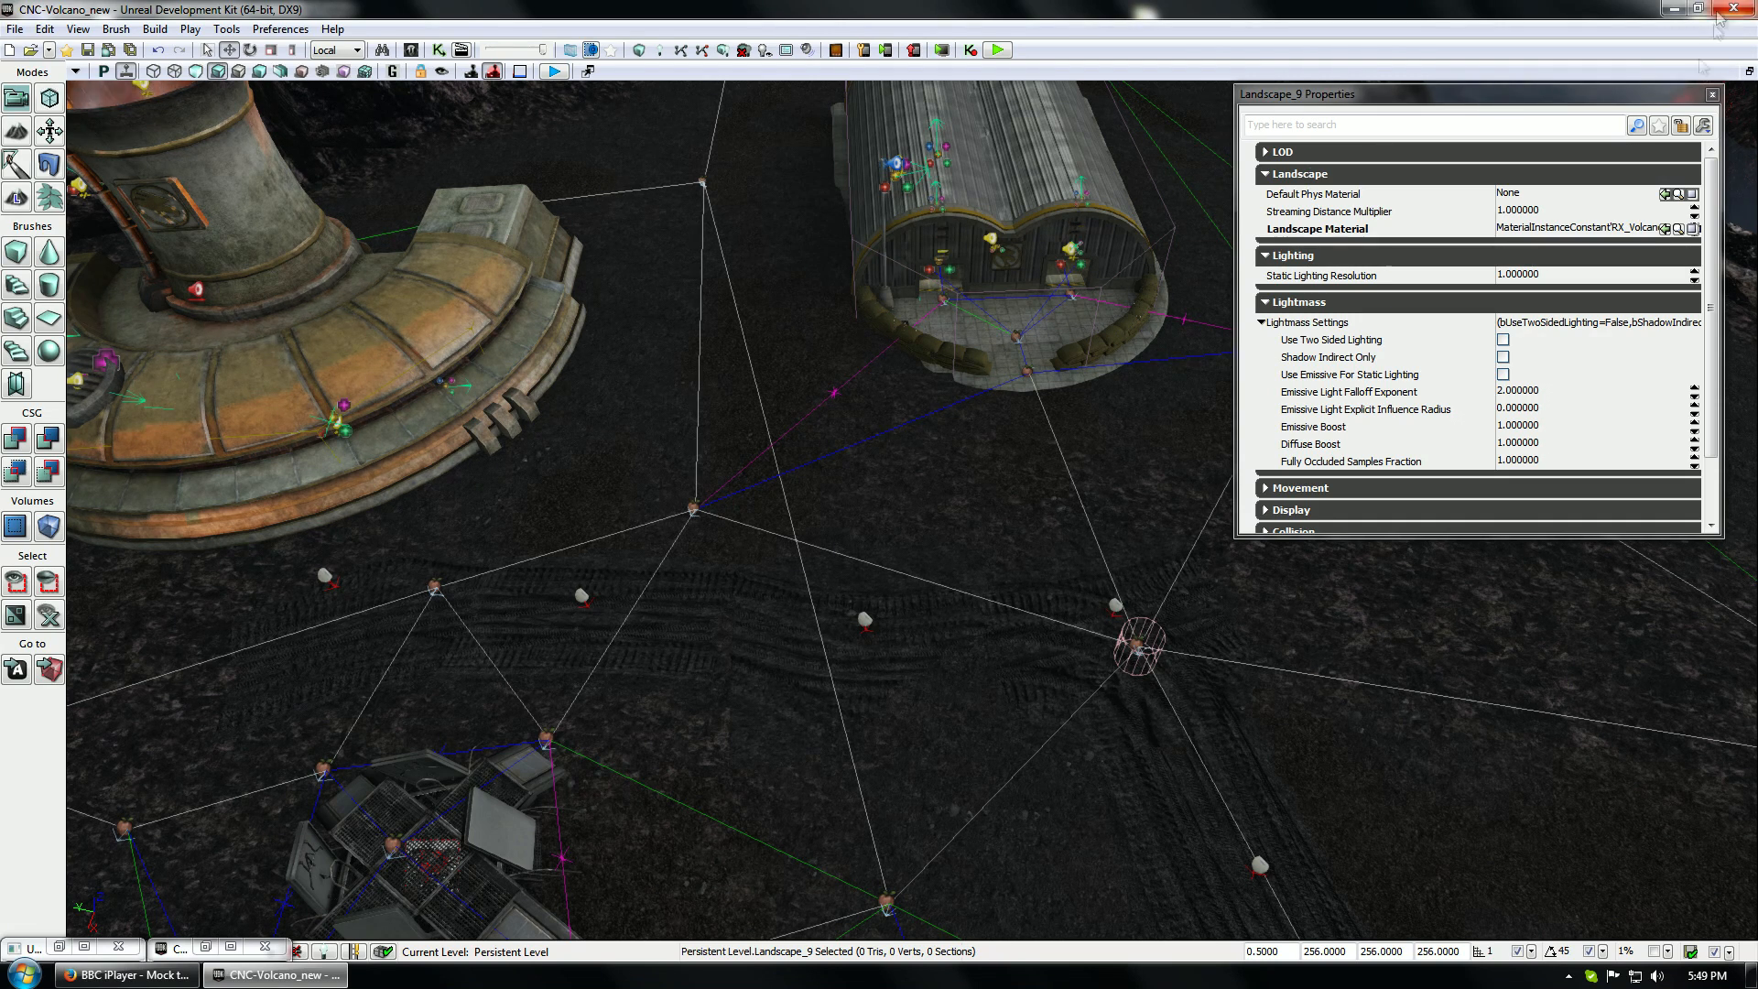
click(1712, 94)
Duplicate the end straight decal past the existing track end and assign MI_Tracks_Straight_03 as the copy's Decal Material
right_drag(1190, 549, 1053, 586)
click(1085, 583)
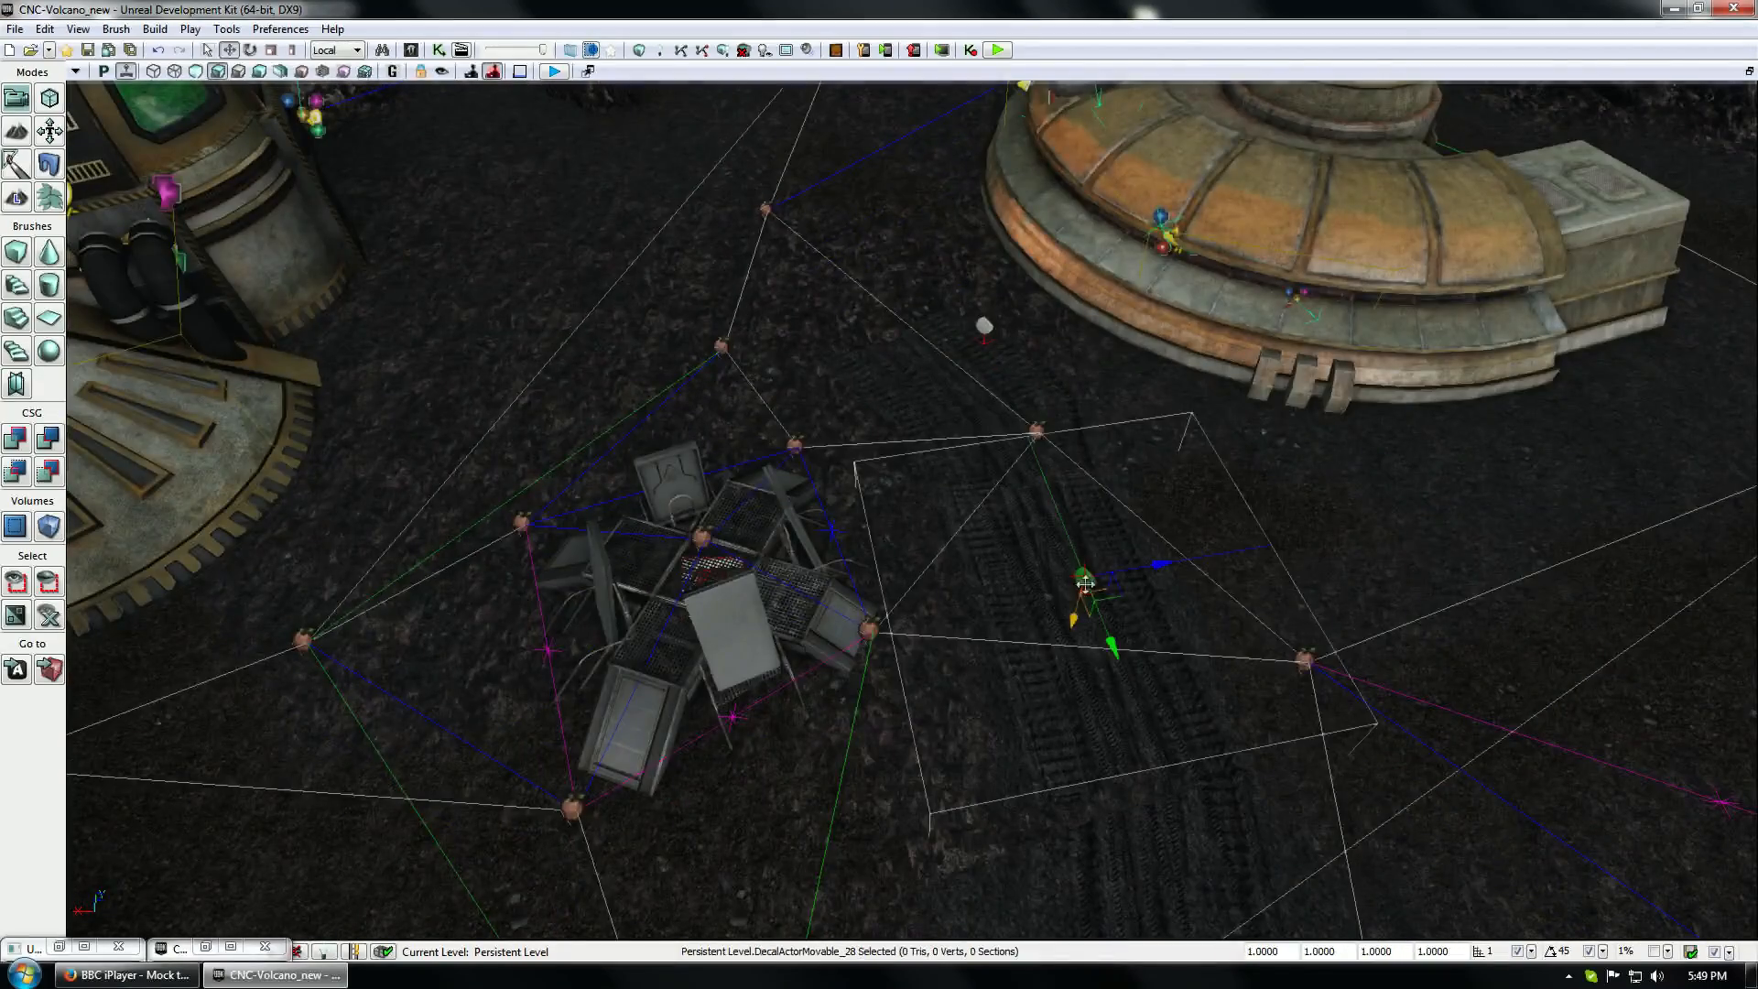
click(205, 946)
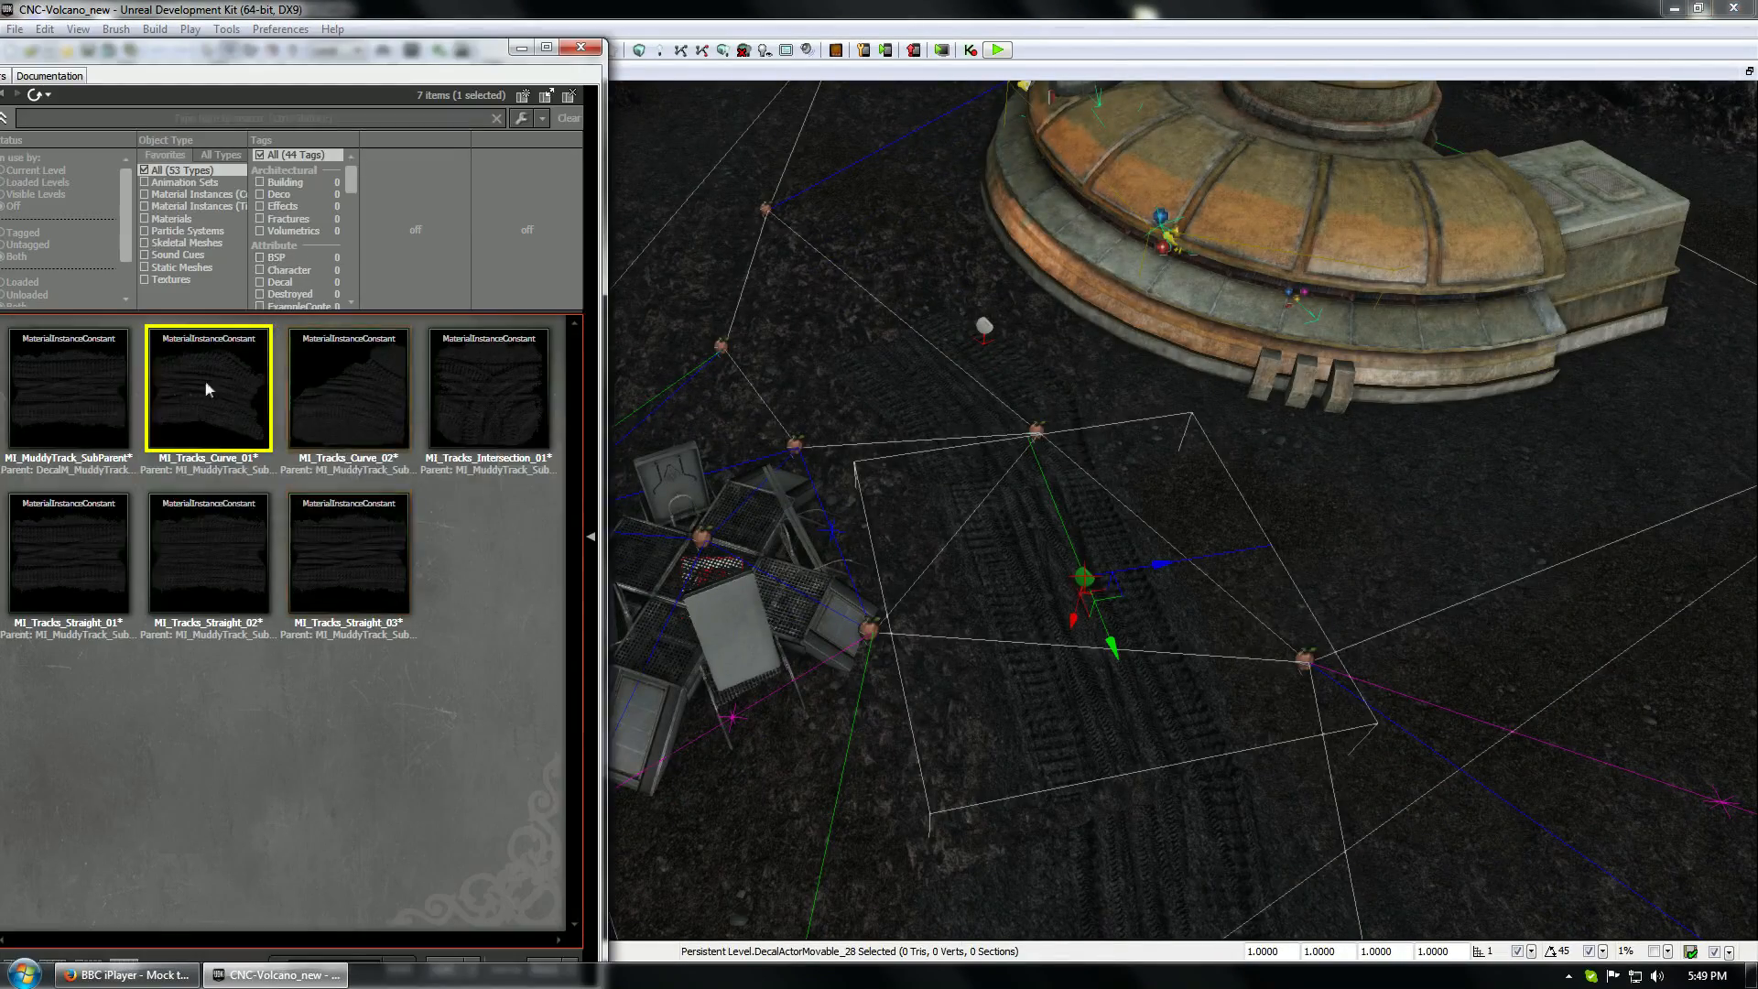
alt+drag(1115, 599, 857, 242)
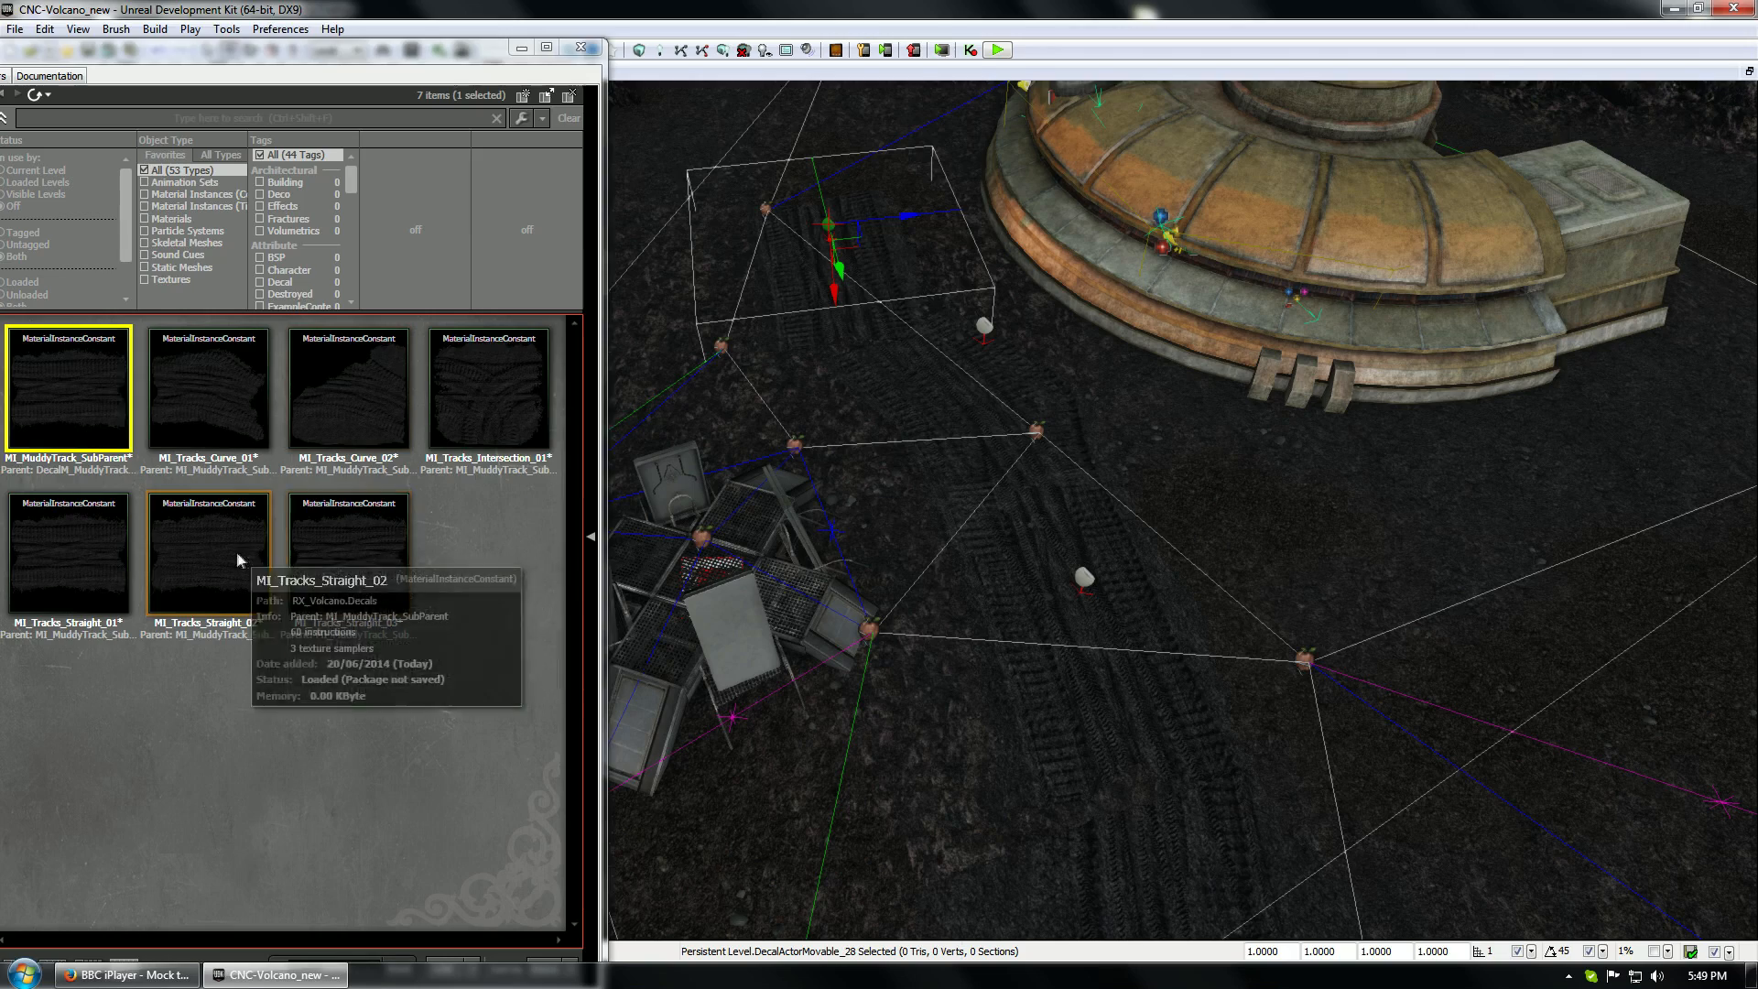
click(340, 550)
click(829, 218)
click(829, 223)
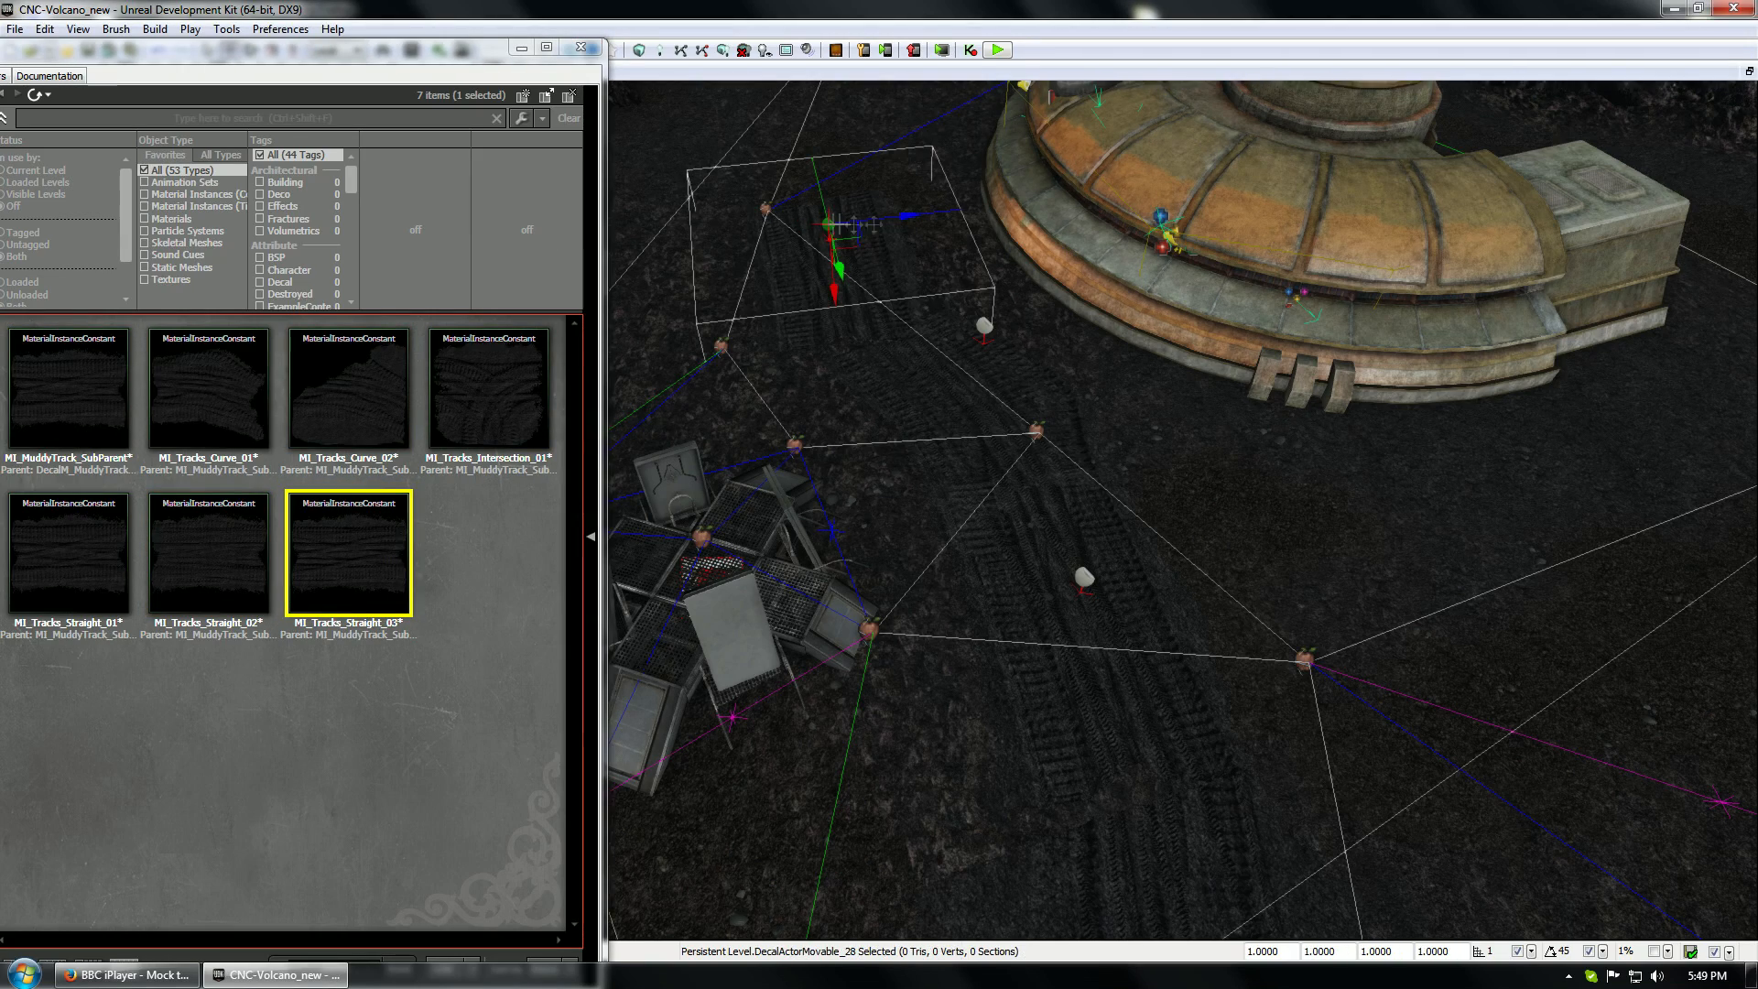
key(F4)
click(1664, 211)
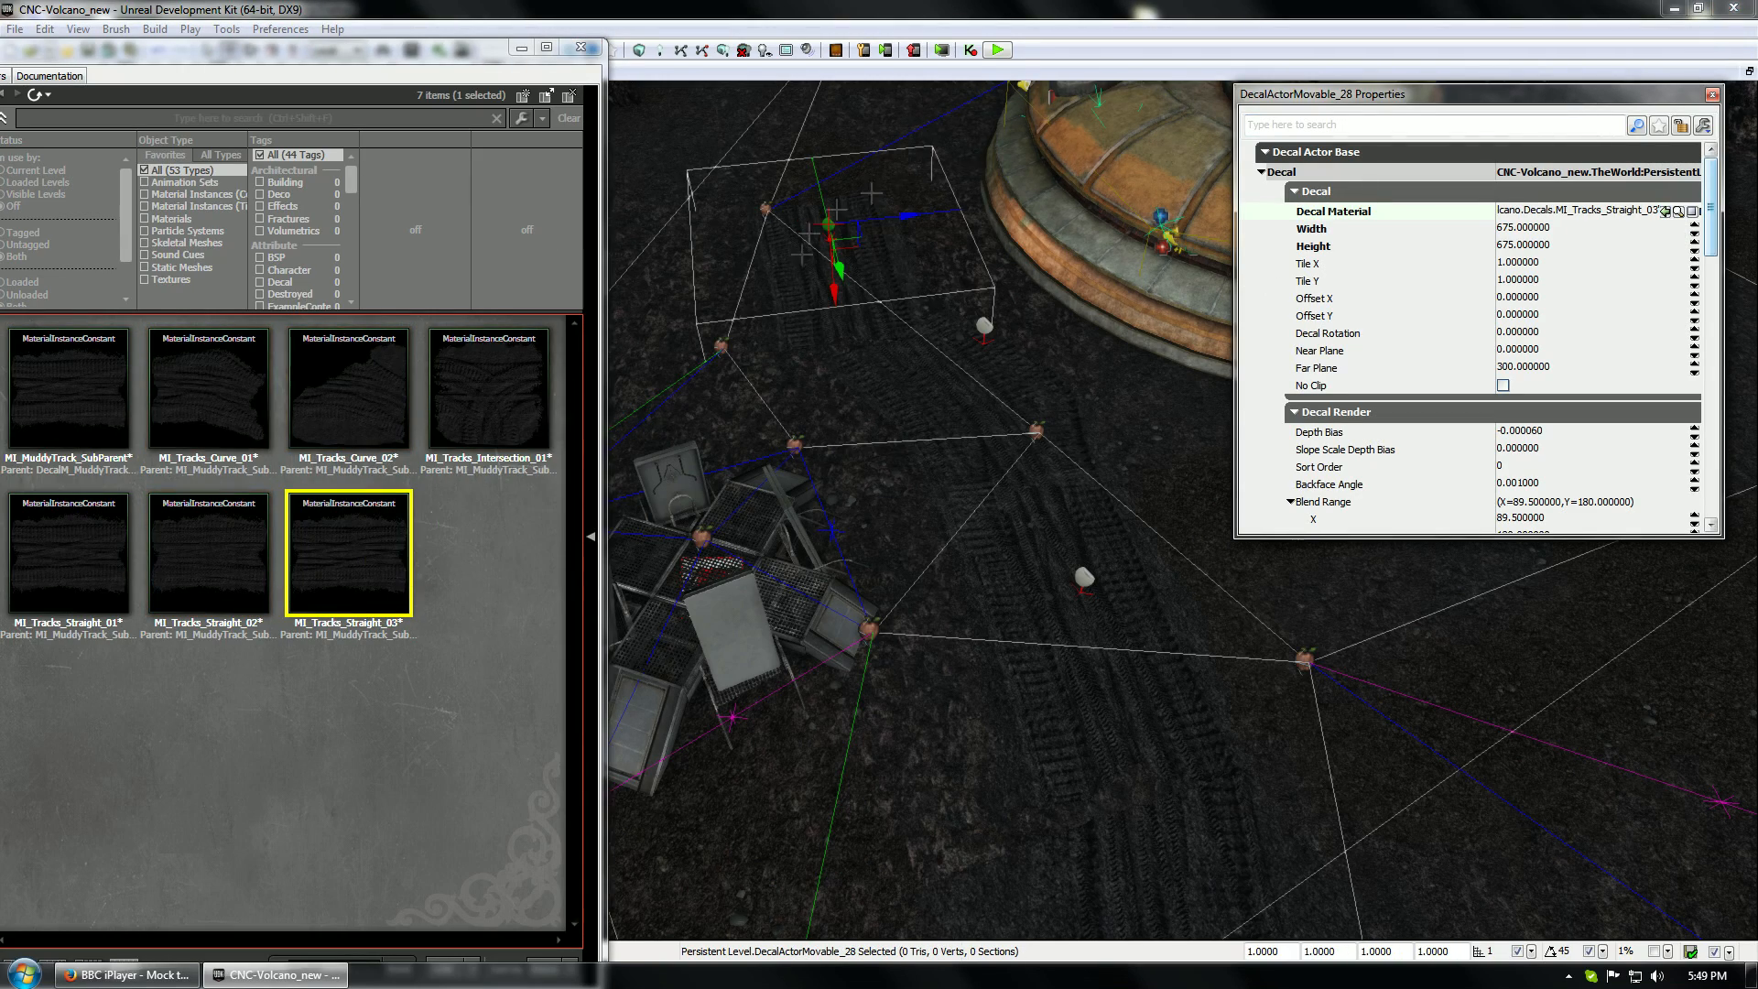
Rotate the new straight decal about 28 degrees and move it to join the end of the track
drag(869, 495, 834, 484)
key(space)
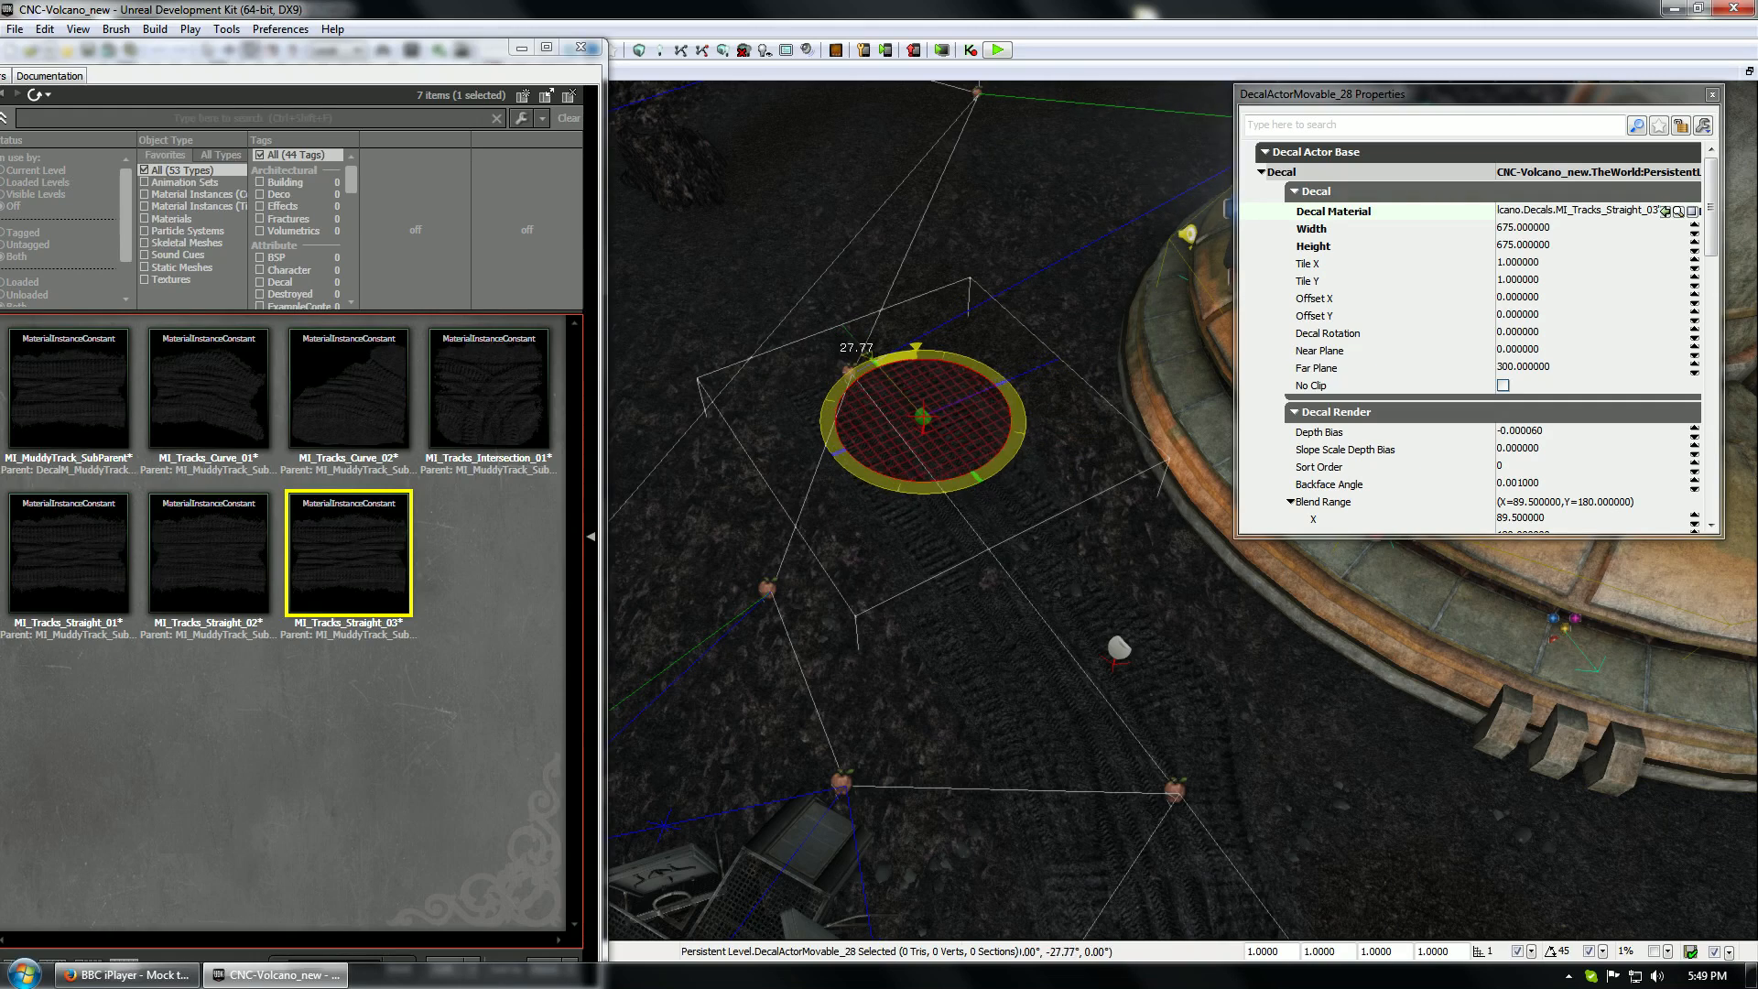
key(space)
mouse_move(960, 424)
mouse_down()
mouse_move(929, 445)
mouse_move(943, 453)
mouse_up()
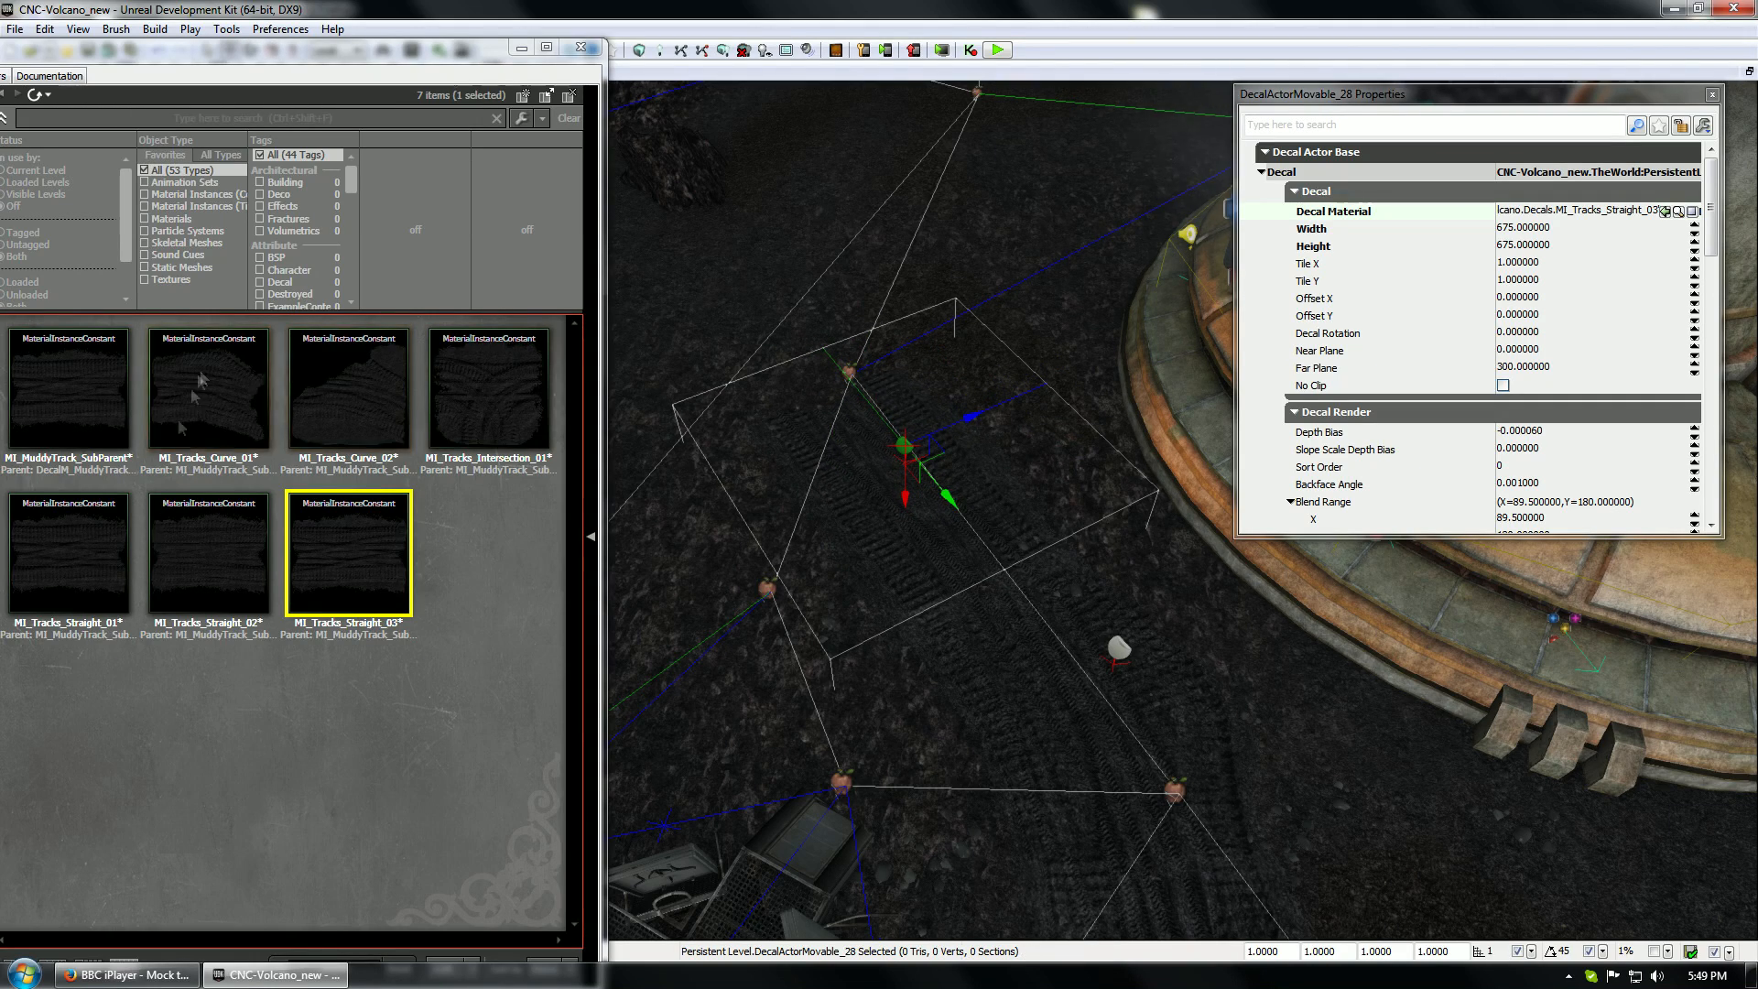
Duplicate the new straight decal beyond its end, assign MI_Tracks_Curve_02 to the copy and rotate it to continue the bend
drag(341, 396, 790, 312)
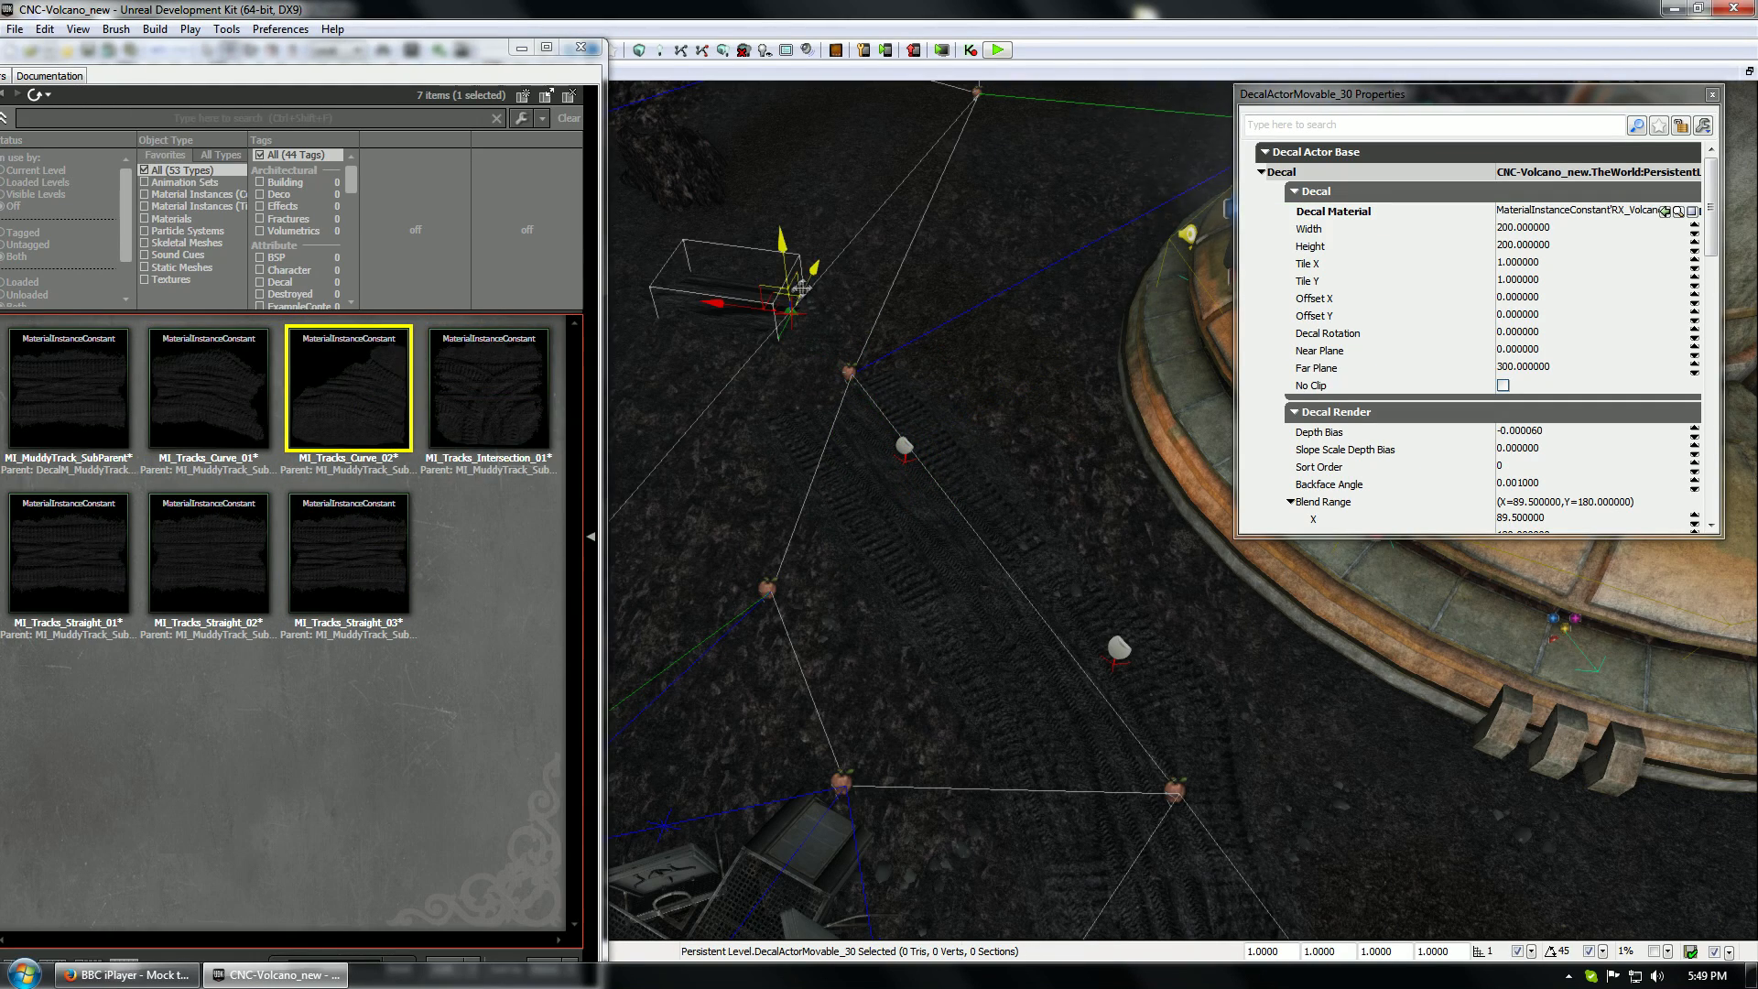
key(Delete)
click(902, 443)
alt+drag(947, 494, 820, 283)
click(1663, 211)
key(space)
key(space)
key(space)
key(ctrl+z)
key(space)
key(space)
key(space)
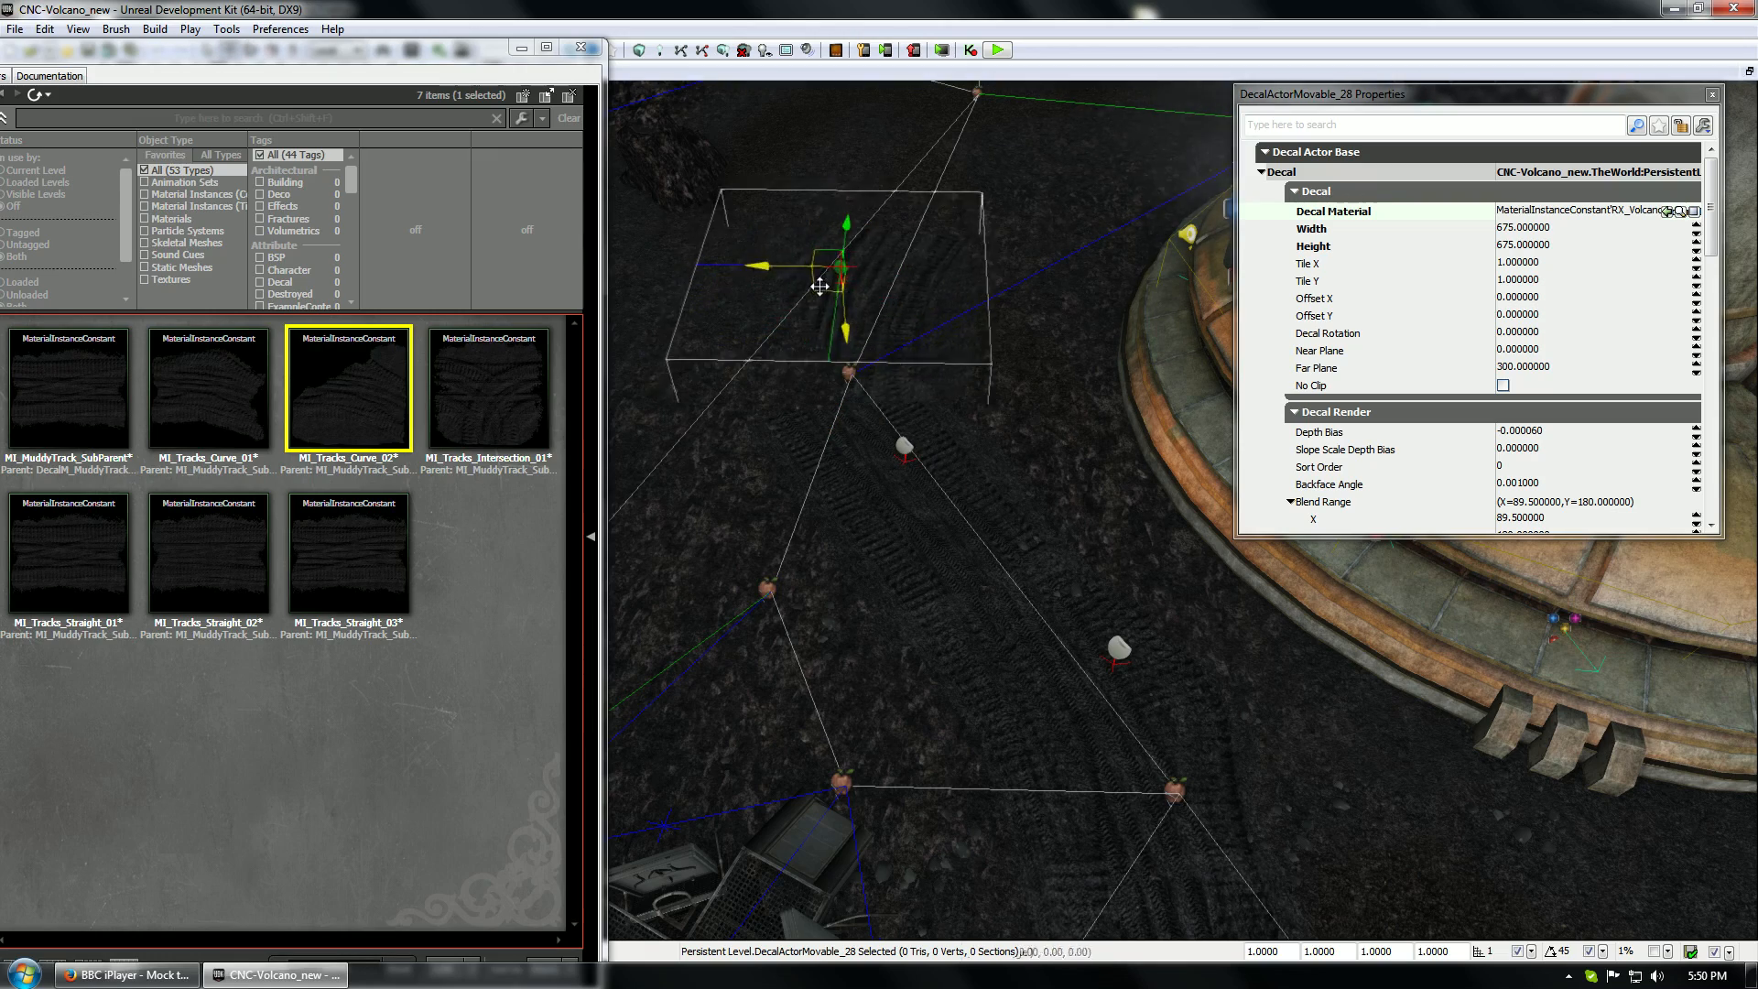
Copy the straight decal beside the new curve to the curve's open end, rotating and moving it in line with the track
right_drag(820, 283, 1000, 514)
click(1084, 528)
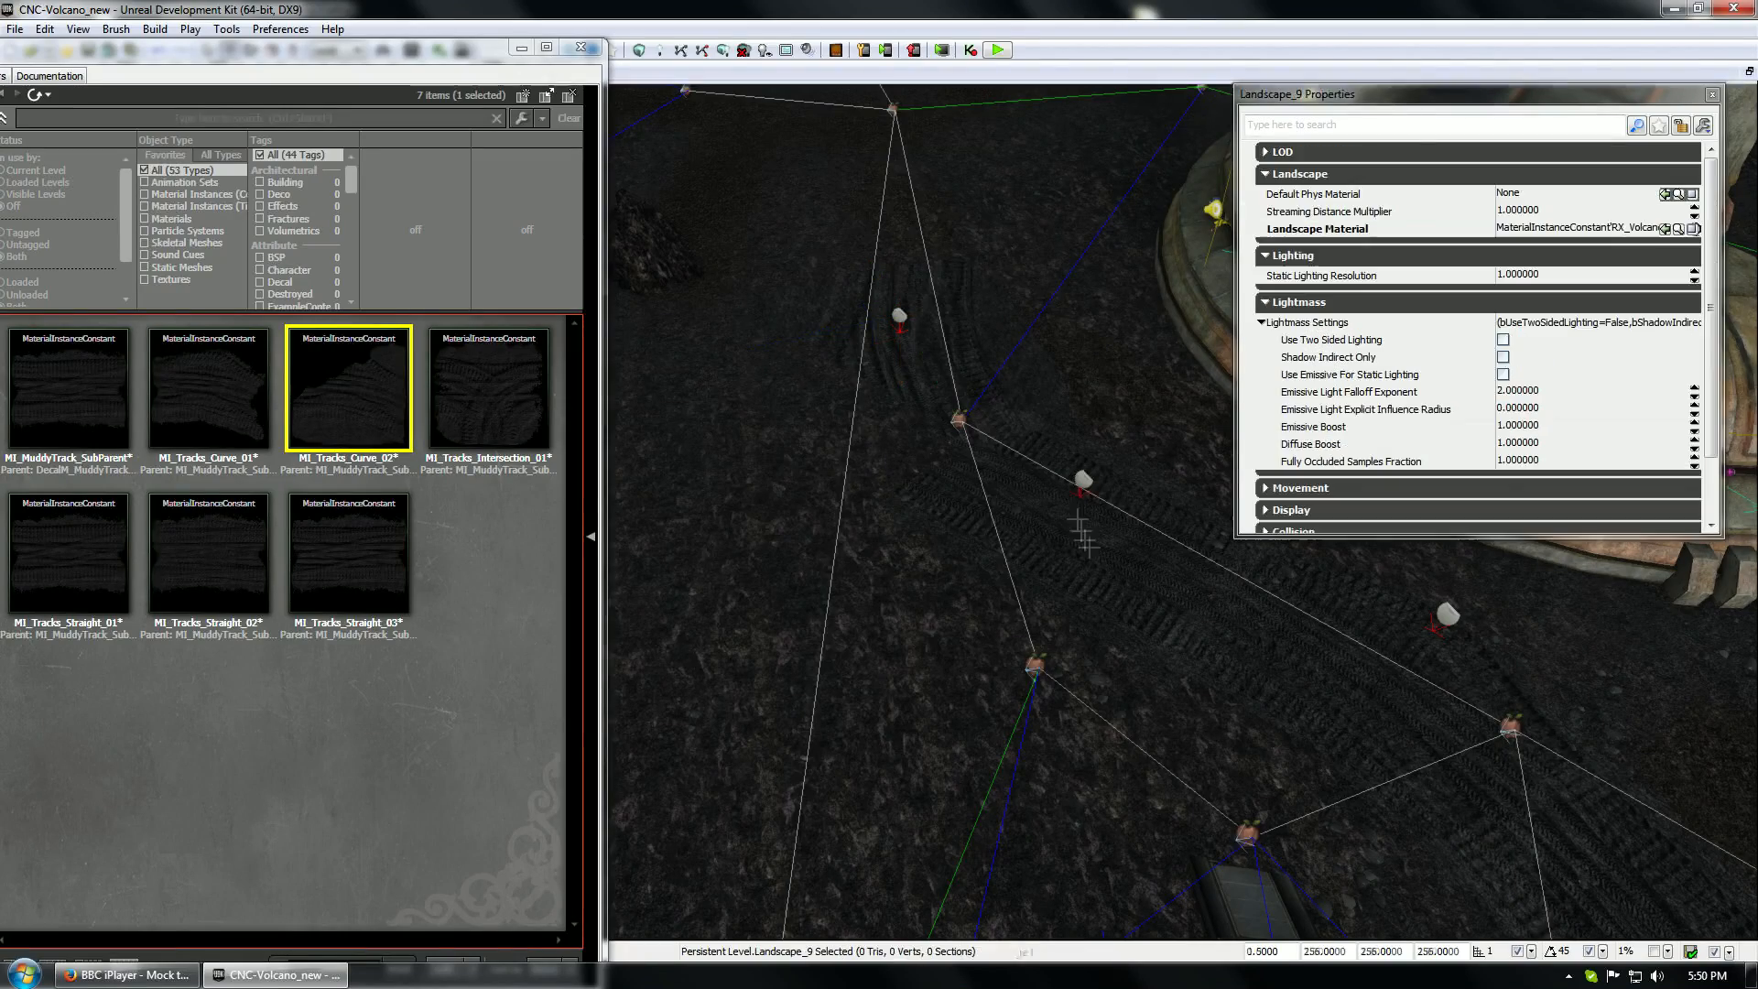
click(1086, 489)
drag(1096, 503, 827, 529)
key(space)
key(space)
key(space)
drag(746, 376, 749, 476)
Duplicate the straight decal farther along beside the panelled wreckage, and fine-tune the copy's rotation and position against the previous section
alt+drag(891, 316, 824, 529)
key(space)
drag(860, 663, 868, 683)
key(space)
key(space)
drag(769, 622, 760, 620)
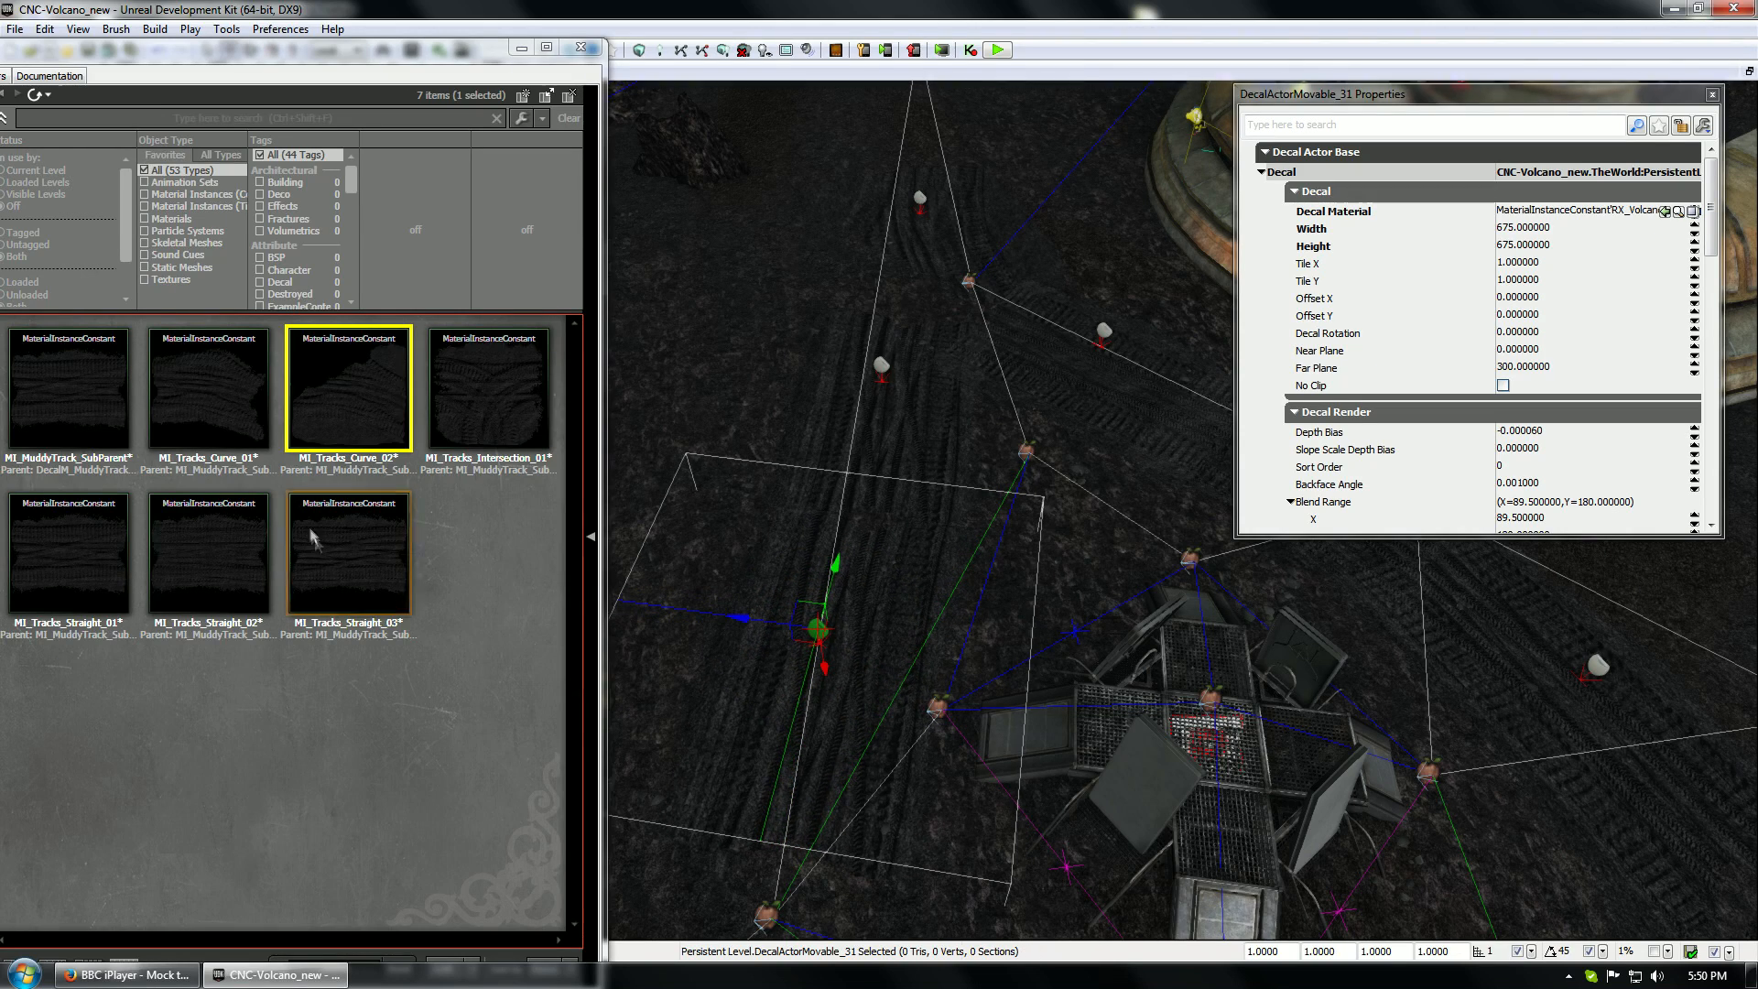
Try MI_Tracks_Straight_03 and MI_Tracks_Straight_02 on the decal beside the wreckage, and settle on MI_Tracks_Straight_01
click(314, 533)
click(1665, 213)
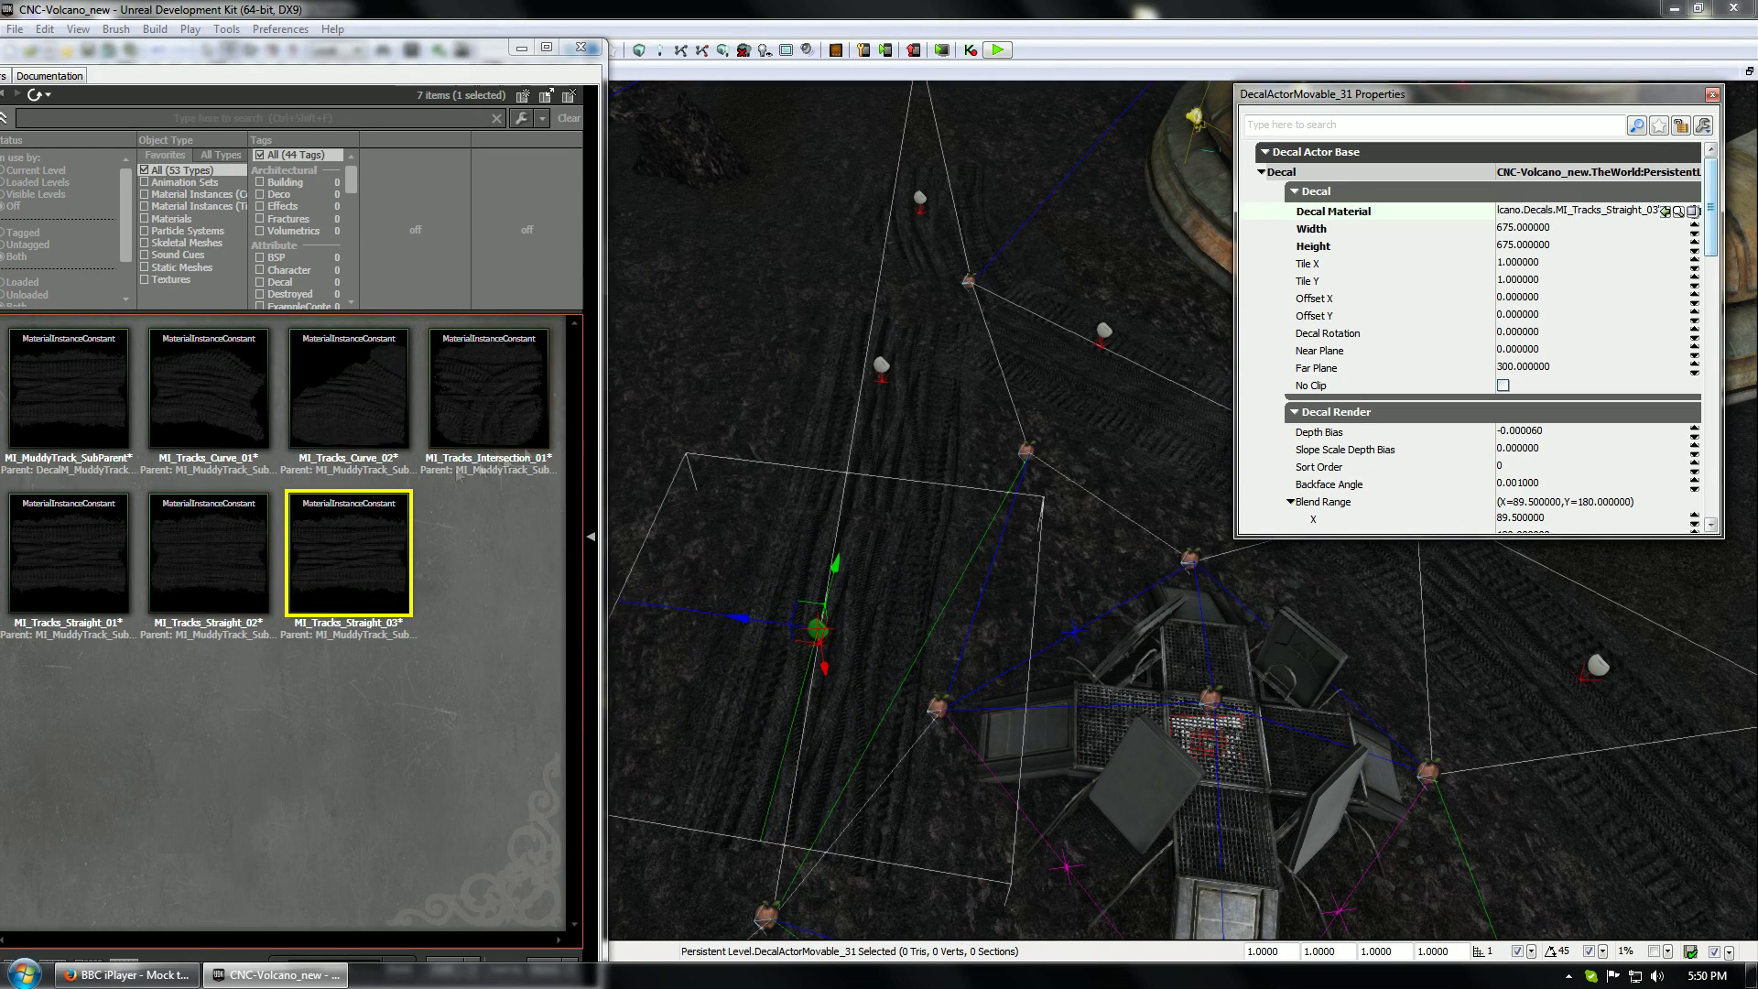
click(208, 549)
click(1665, 212)
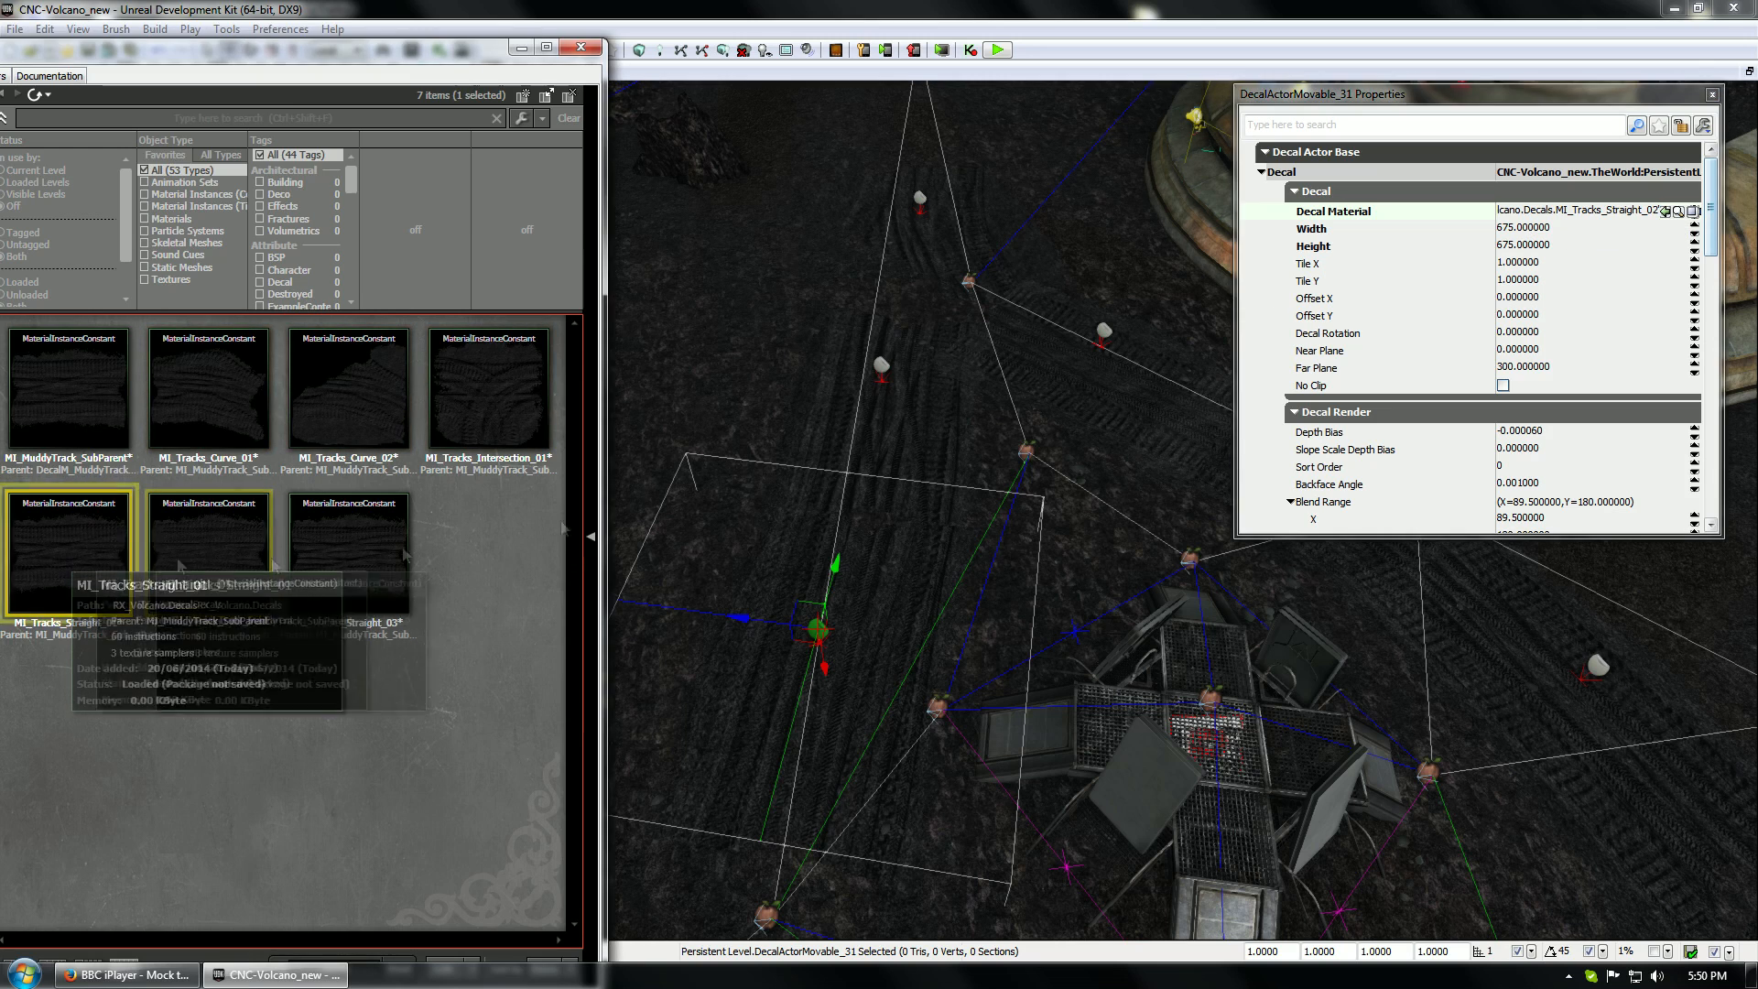
click(69, 549)
click(1665, 213)
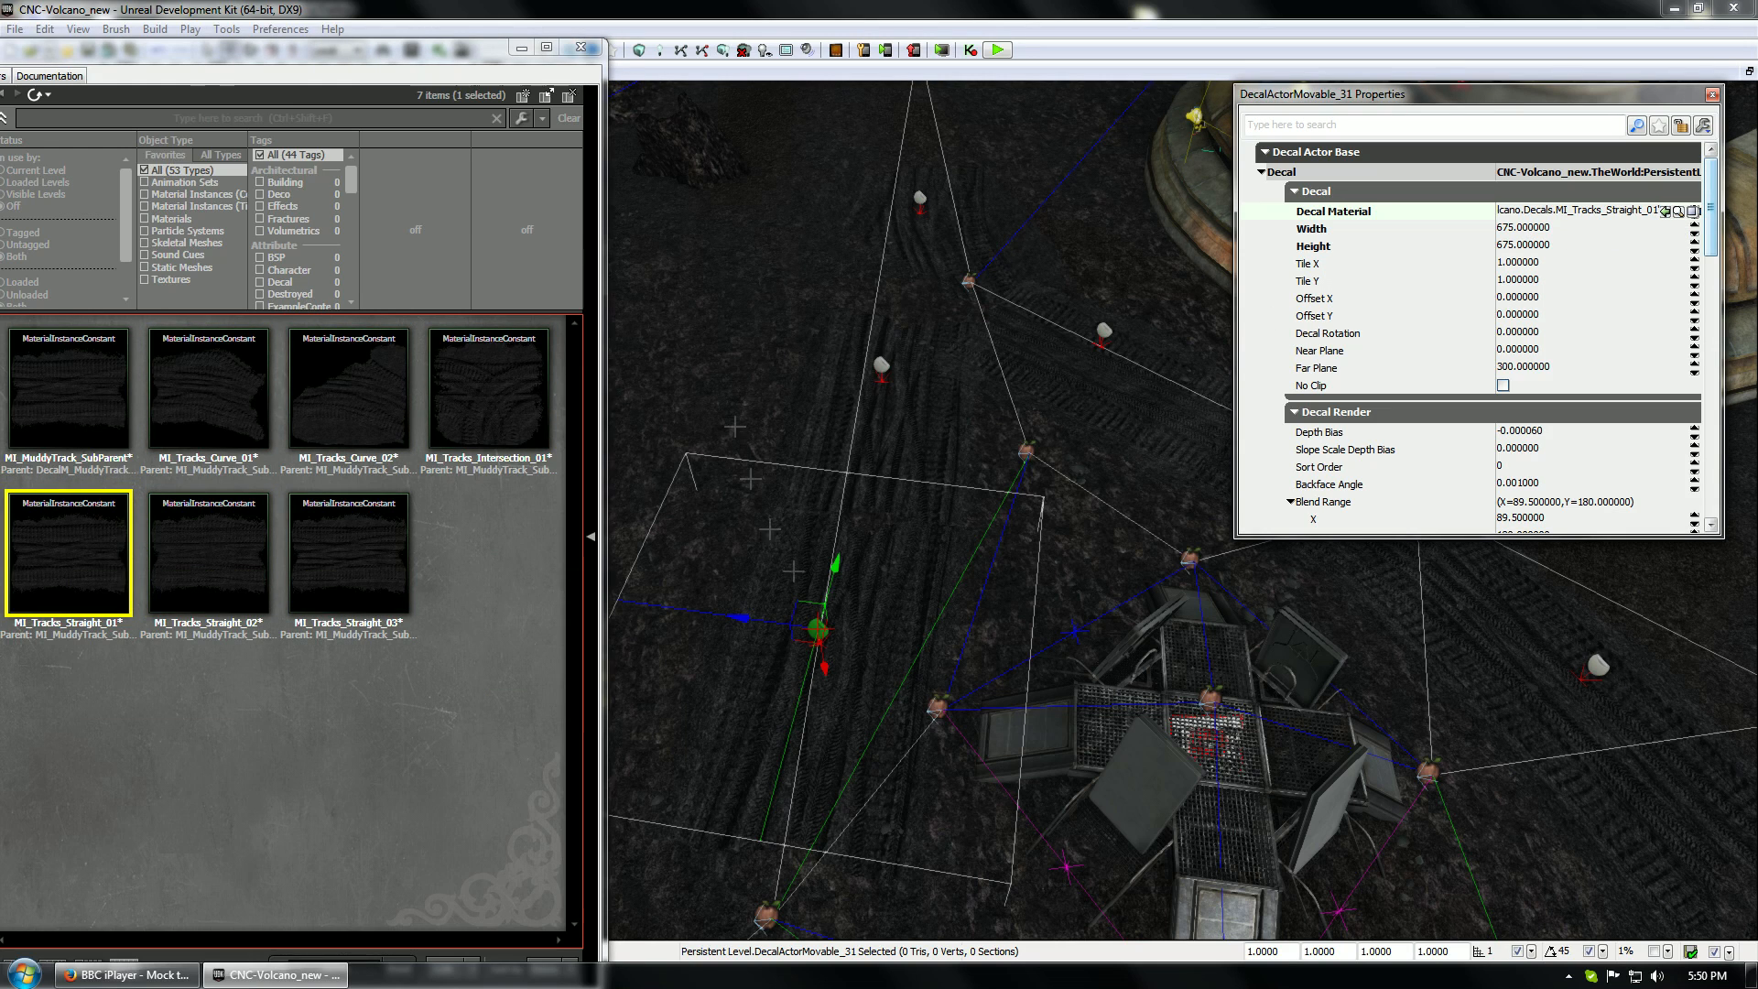
Rotate the decal beside the wreckage by about -0.35 degrees and nudge it sideways and lengthwise to match the adjoining tracks
key(space)
key(space)
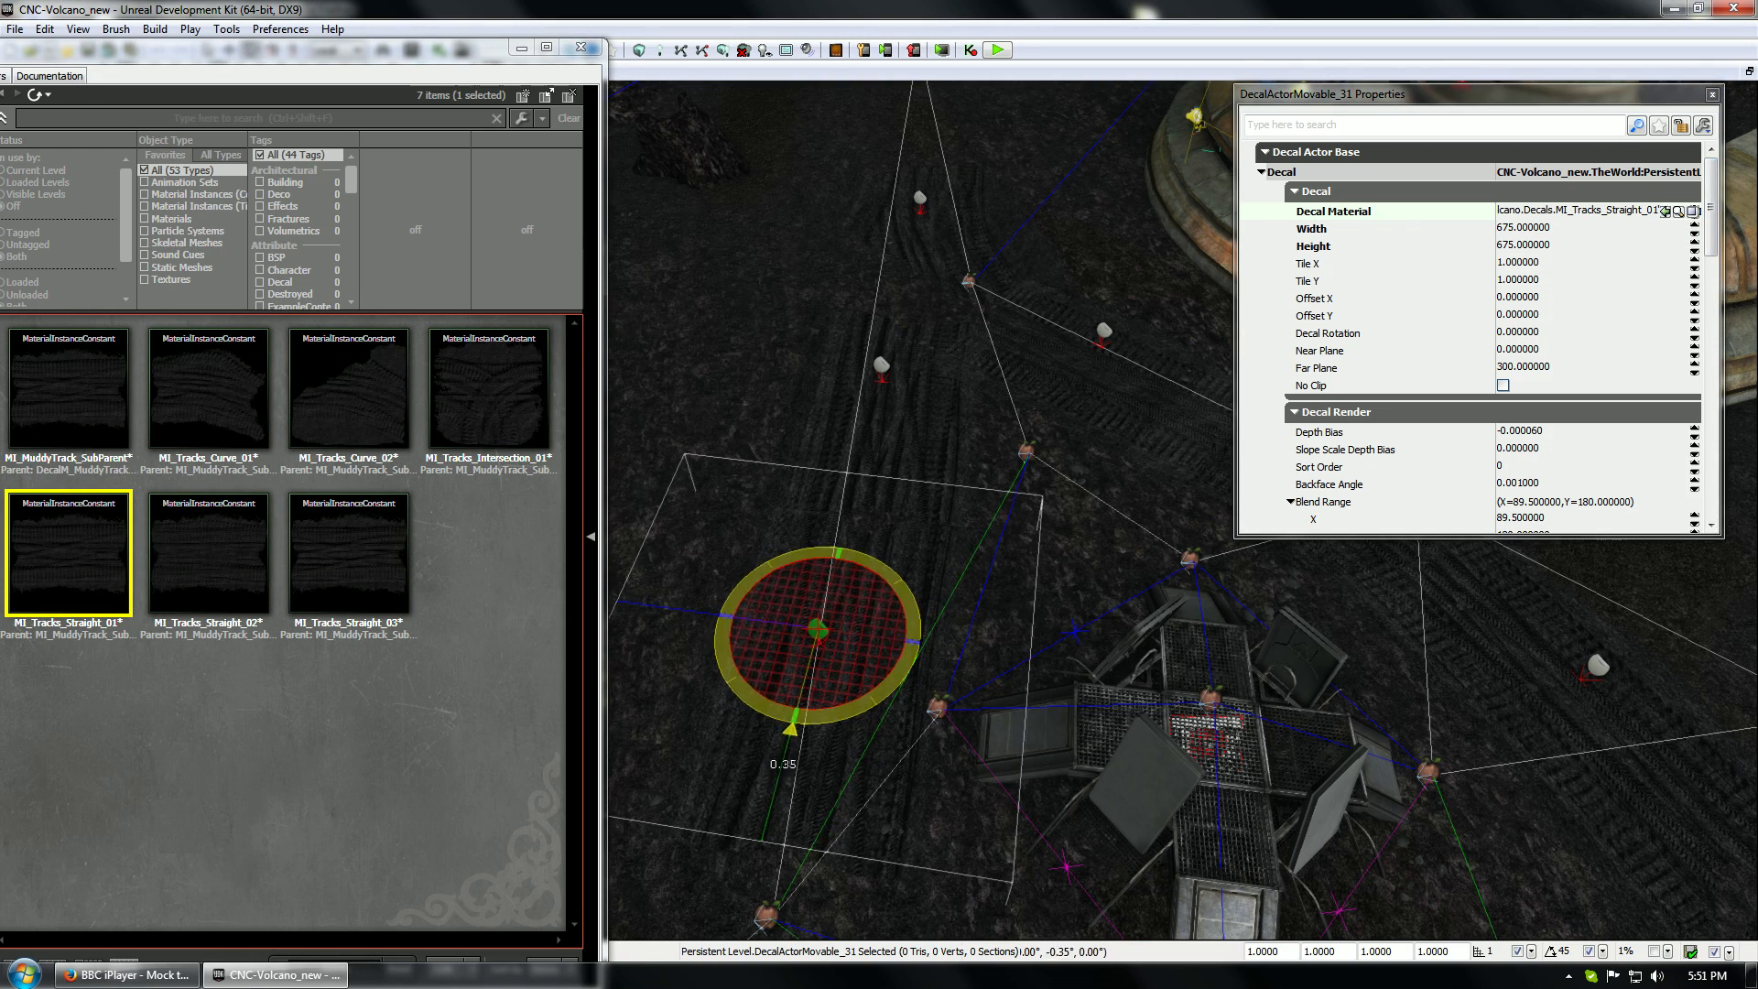
key(space)
key(space)
drag(748, 623, 744, 623)
drag(821, 568, 824, 556)
Duplicate the straight decal toward the building's entrance and assign MI_Tracks_Curve_01 as the copy's Decal Material
right_drag(824, 556, 788, 599)
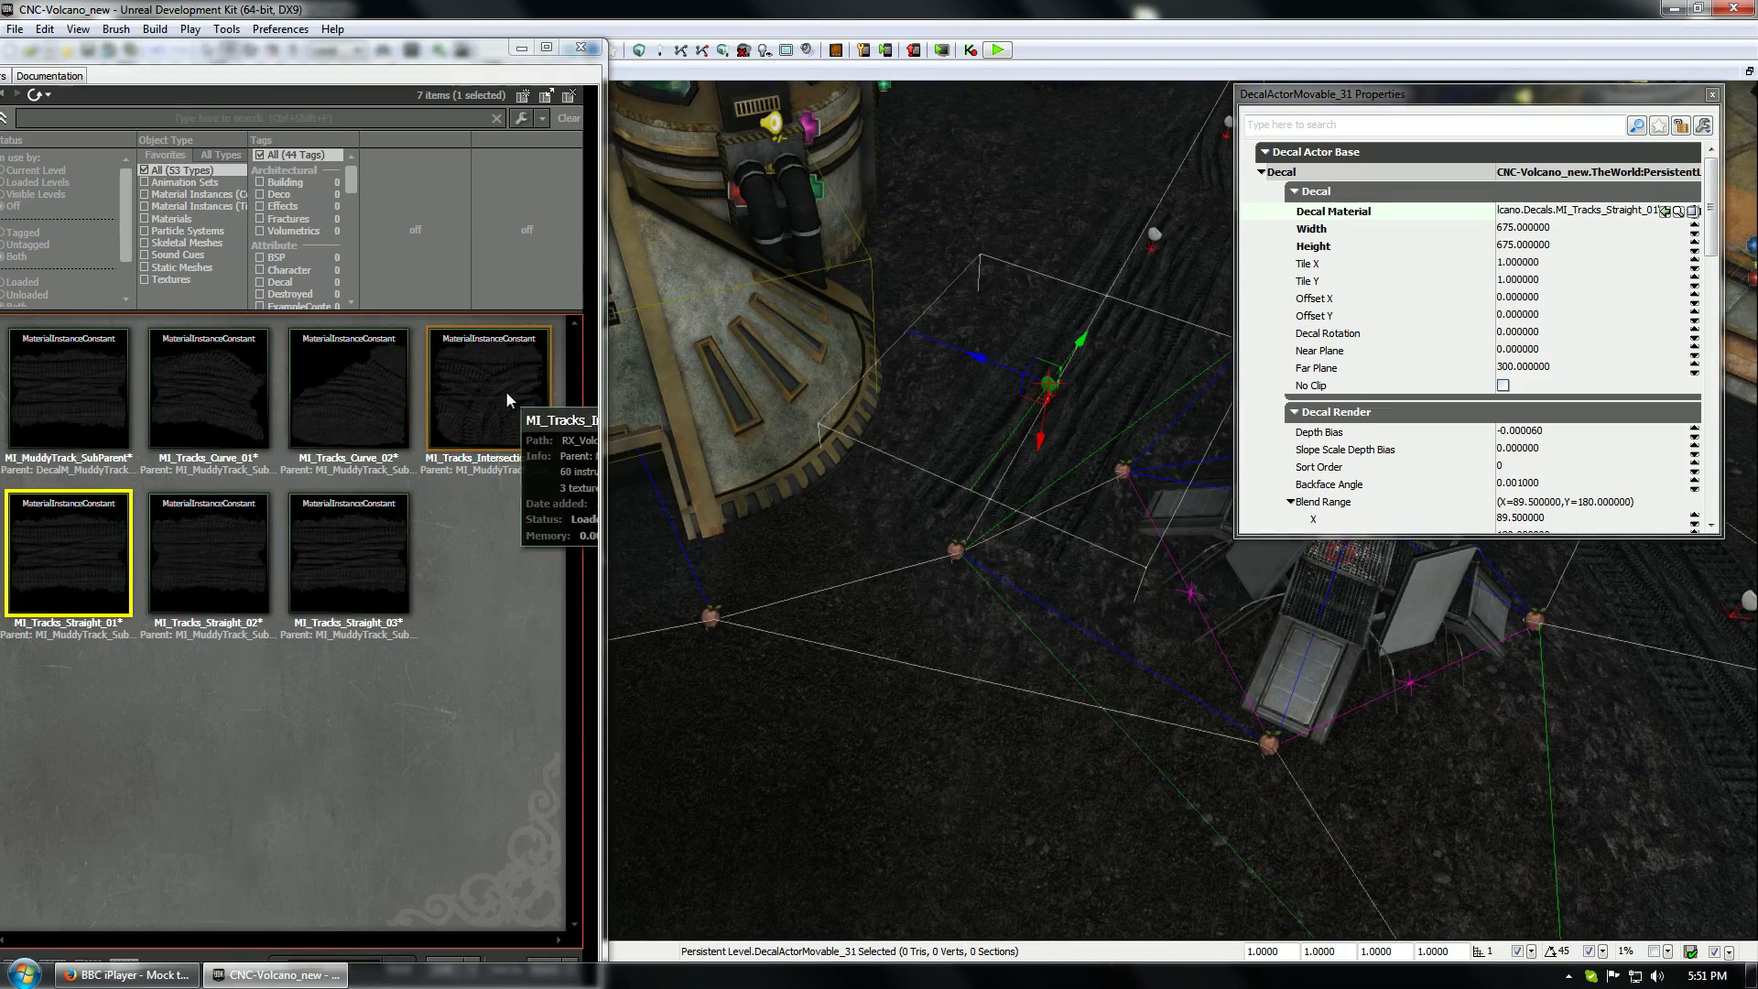
right_drag(778, 457, 741, 486)
click(187, 389)
alt+drag(1016, 335, 976, 481)
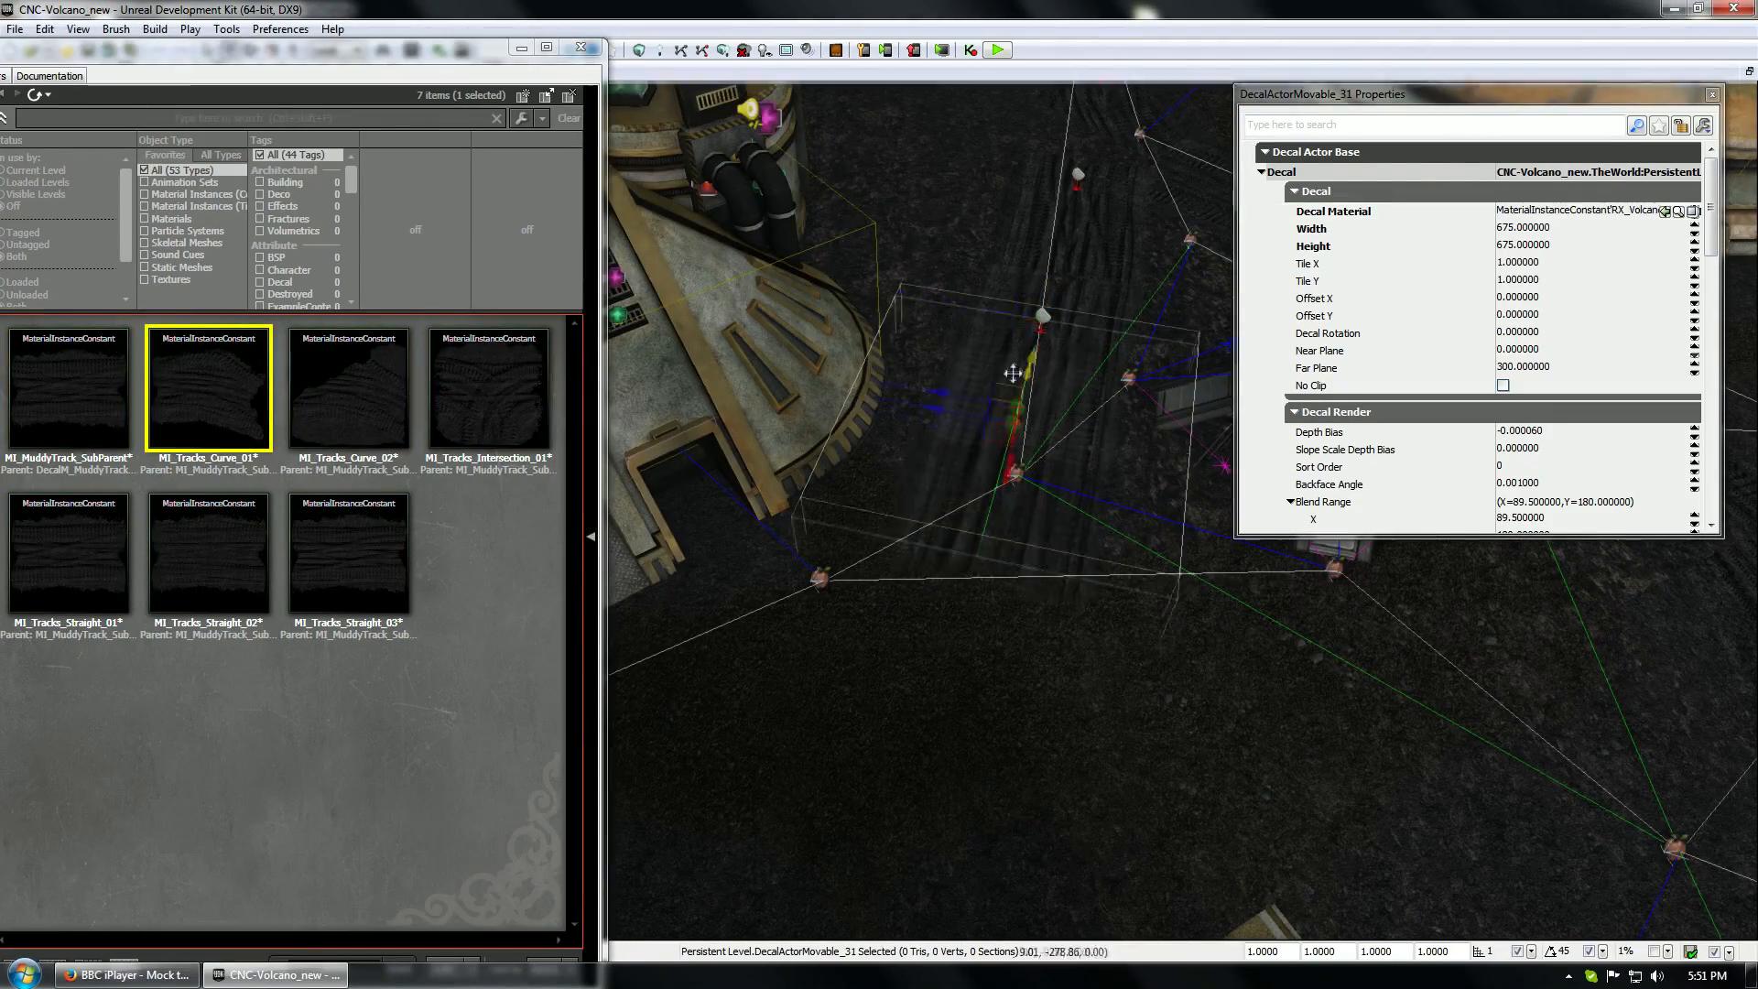
click(1664, 211)
click(1005, 465)
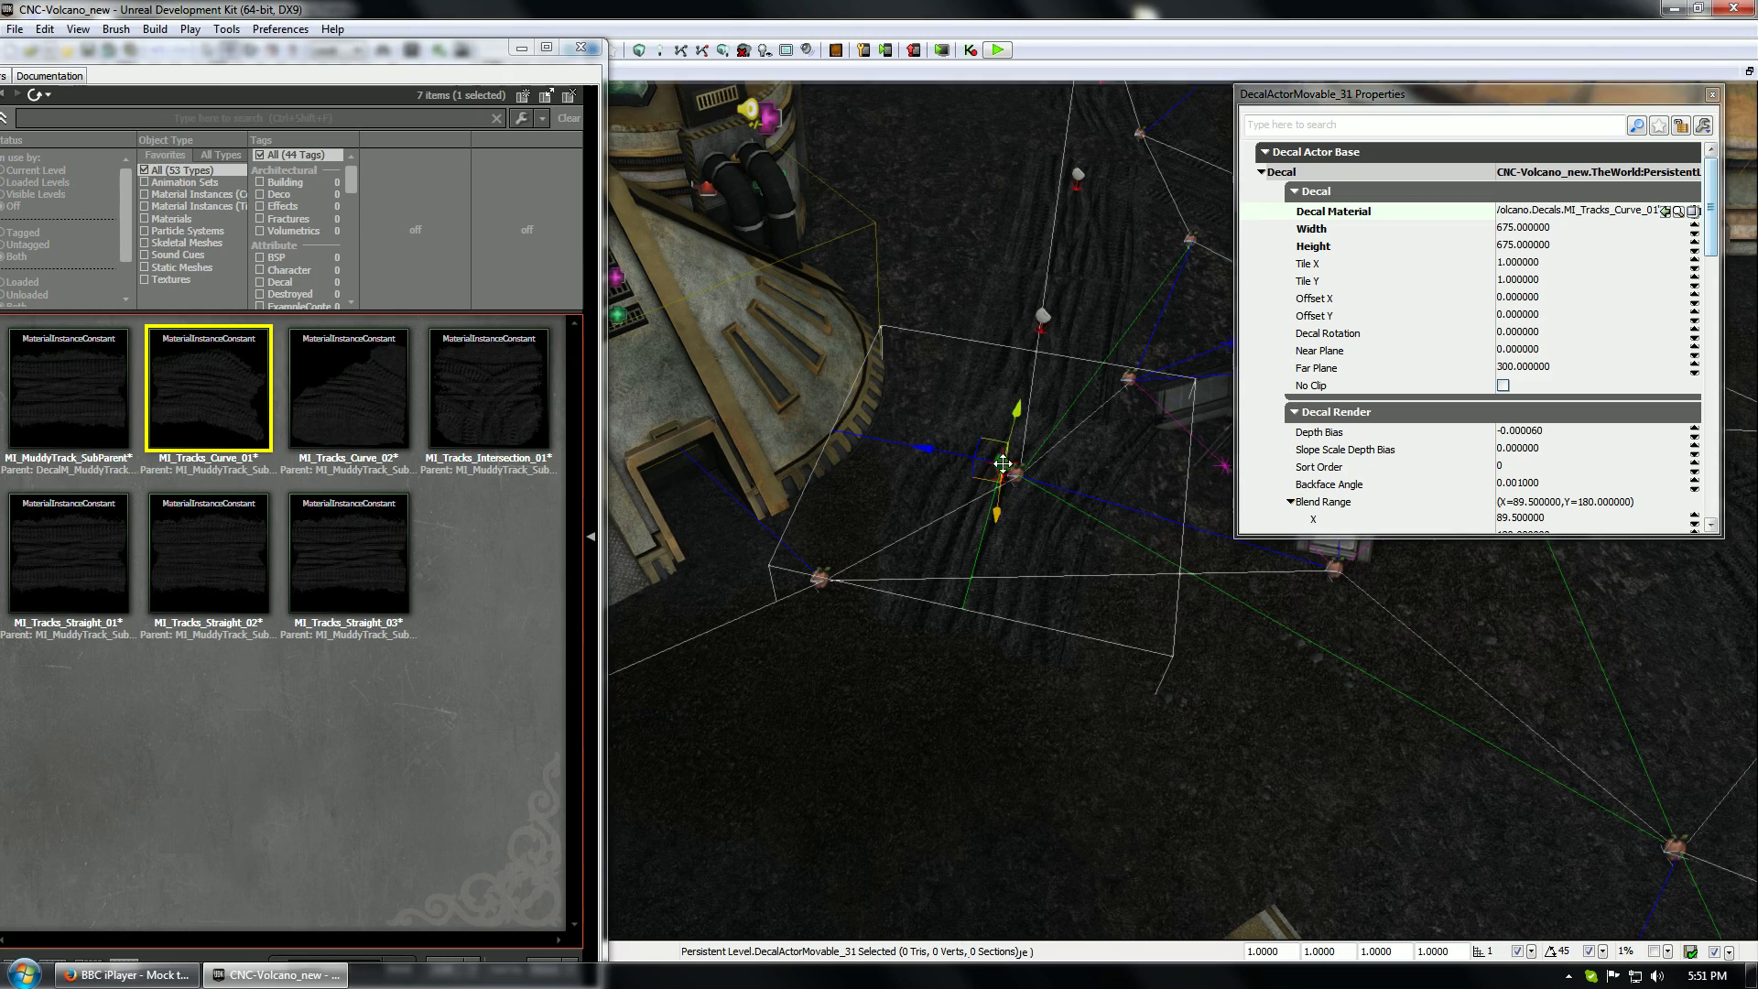
Rotate and reposition the MI_Tracks_Curve_01 decal so it continues from the straight track
key(space)
drag(970, 410, 1075, 438)
drag(1025, 494, 974, 586)
key(space)
key(space)
Move the navigation point and the path node near the building's entrance toward the middle of the track's route
right_drag(974, 586, 708, 693)
click(792, 698)
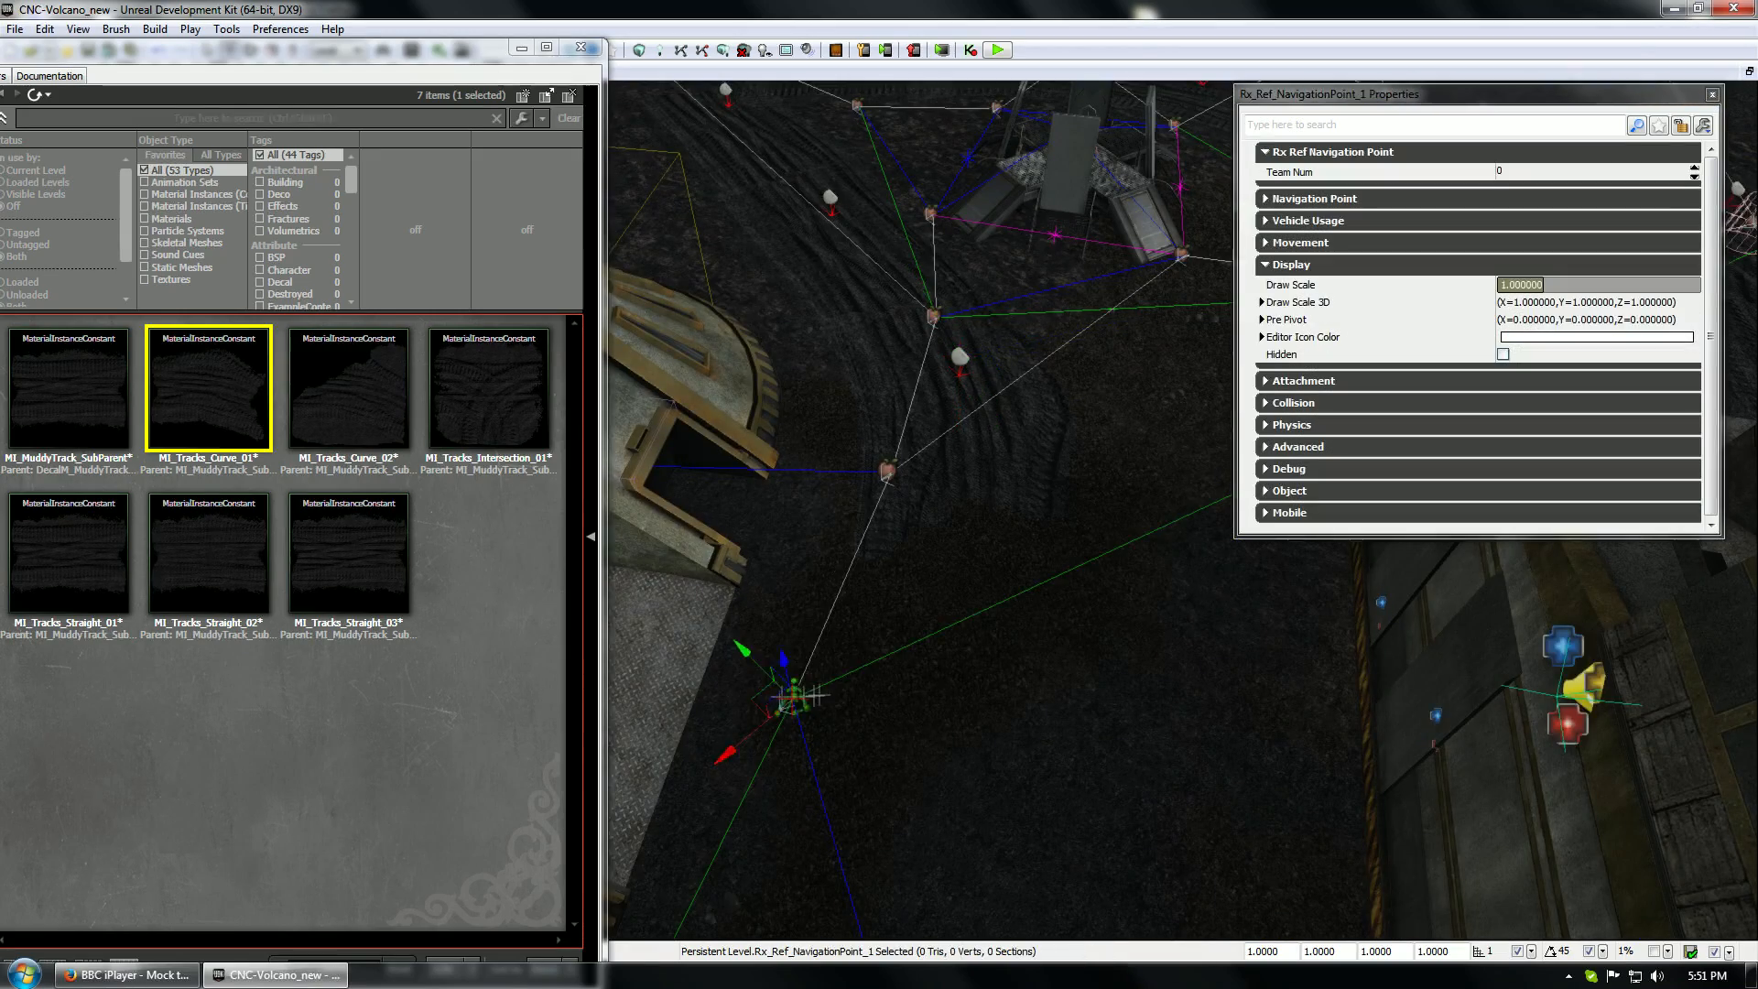
drag(793, 698, 892, 713)
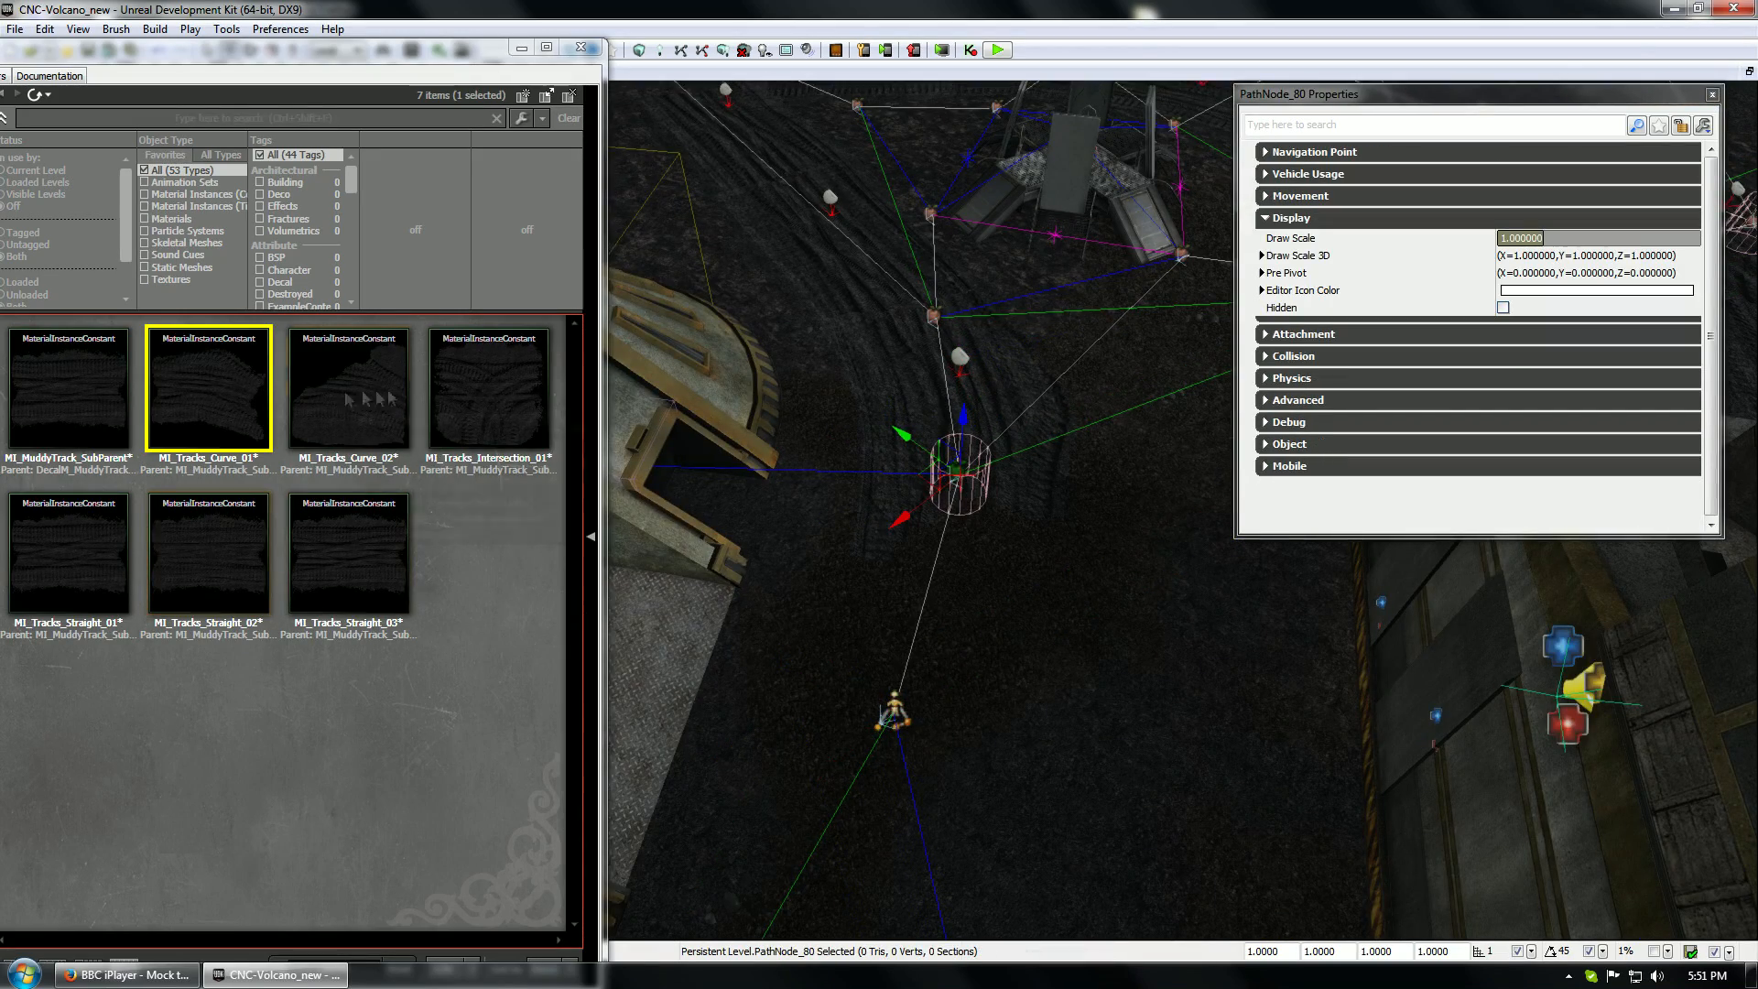
Duplicate the curve decal past the path node and assign MI_Tracks_Intersection_01 as the copy's Decal Material
click(514, 417)
click(960, 357)
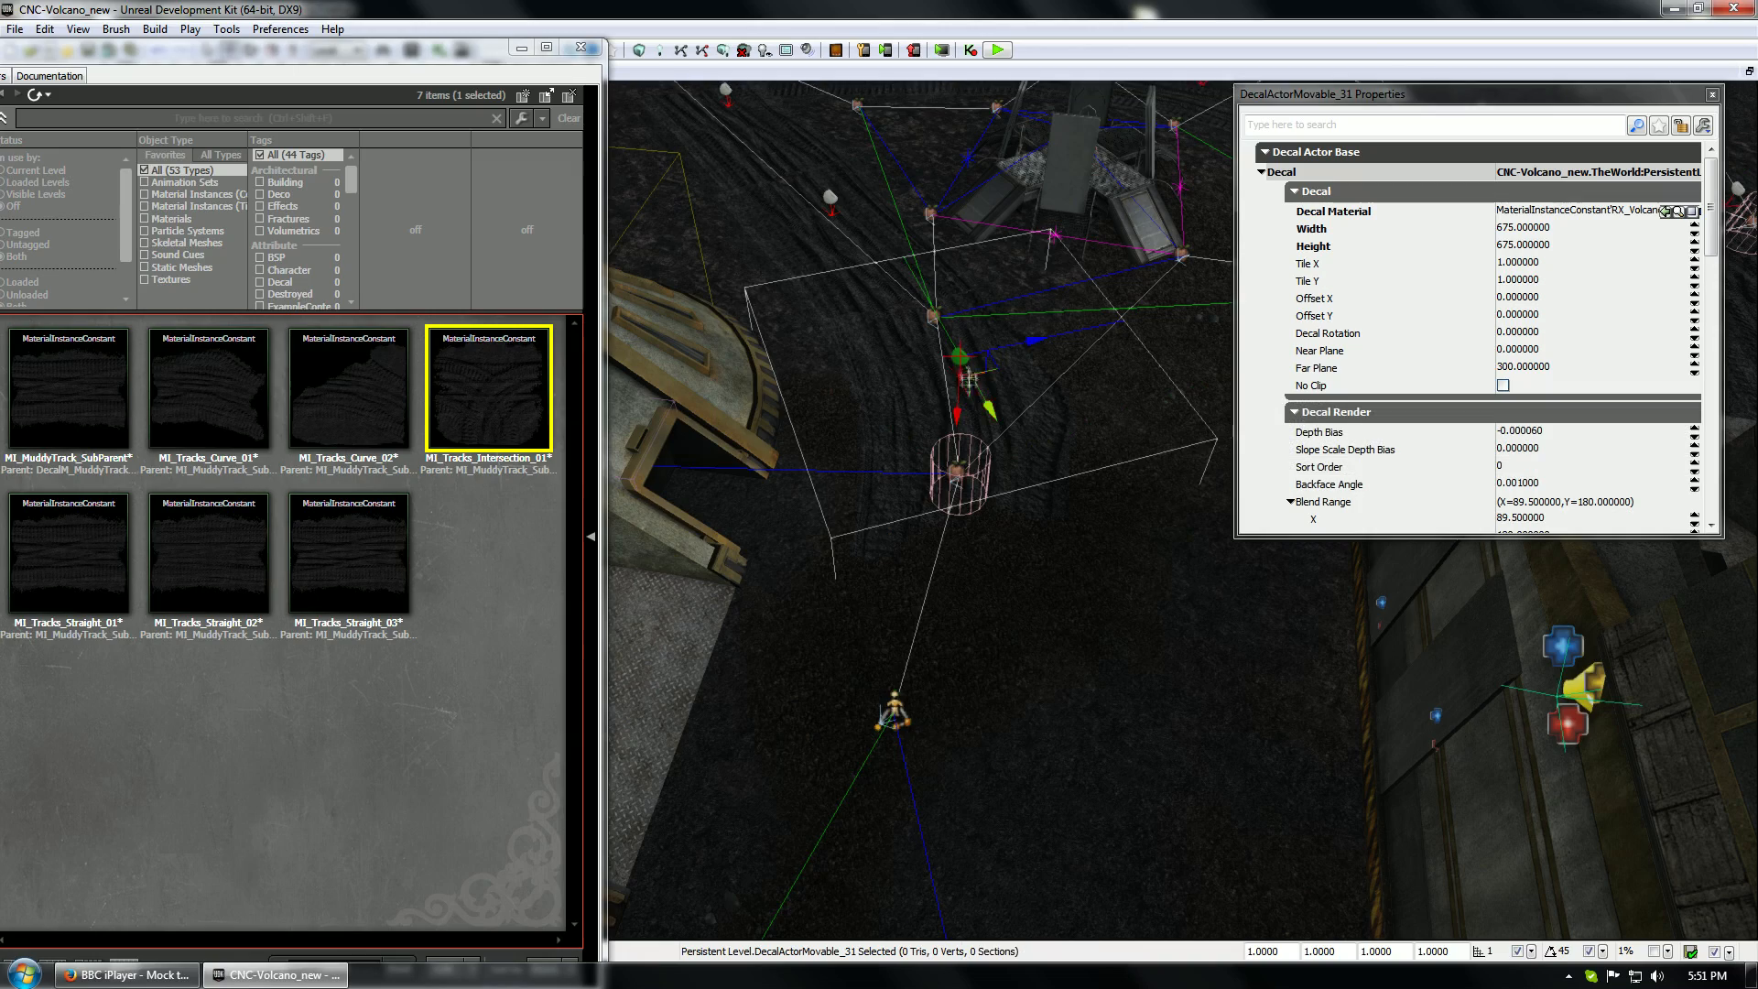
drag(996, 370, 961, 632)
click(1666, 211)
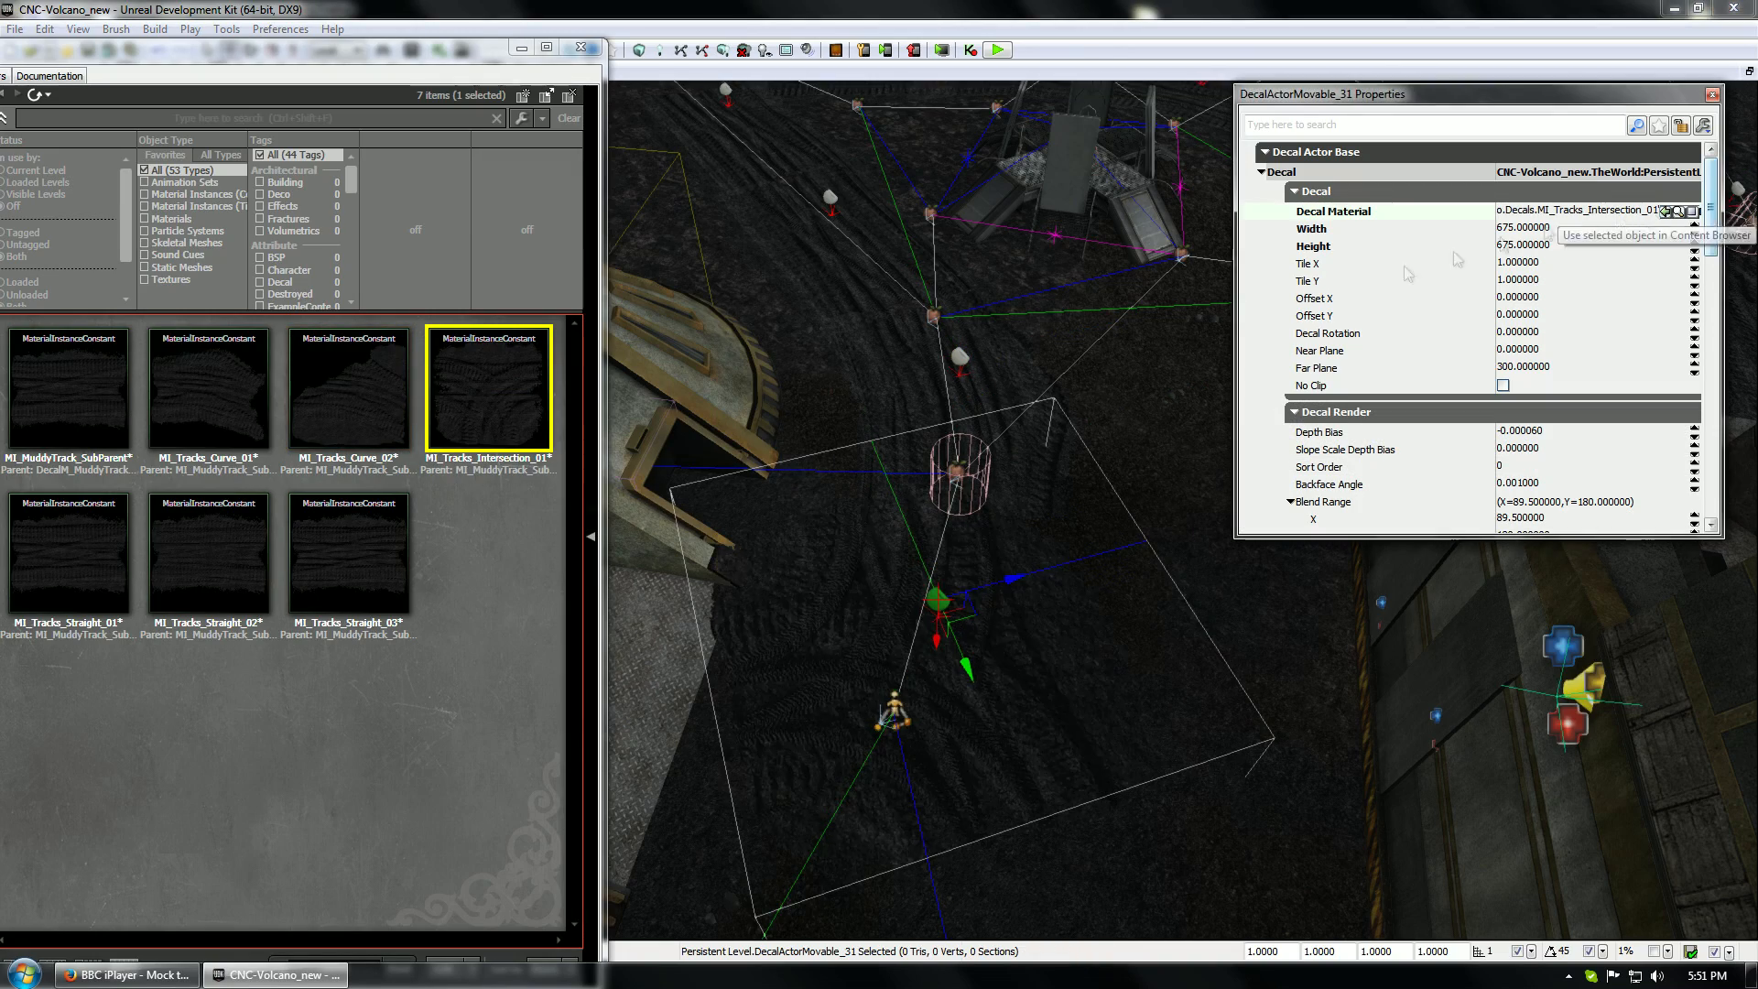
Rotate the intersection decal in line with the route and move it to meet the end of the curve
drag(1033, 375, 892, 474)
key(space)
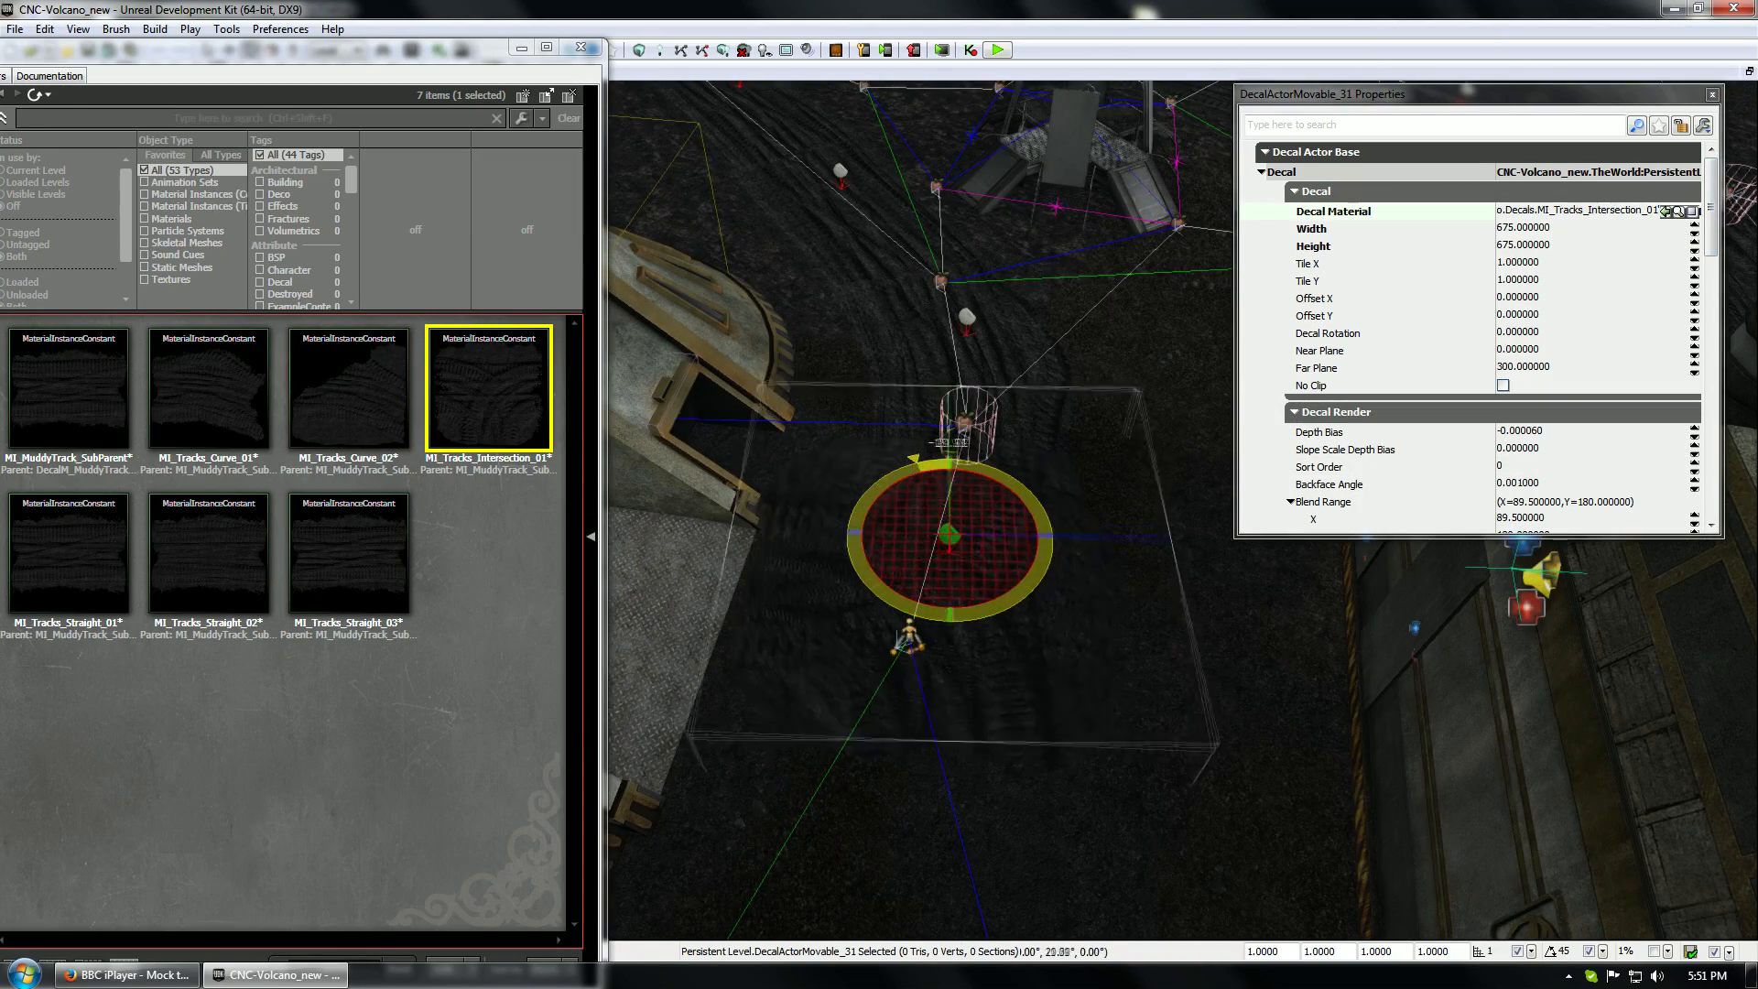
key(space)
key(space)
drag(981, 564, 967, 658)
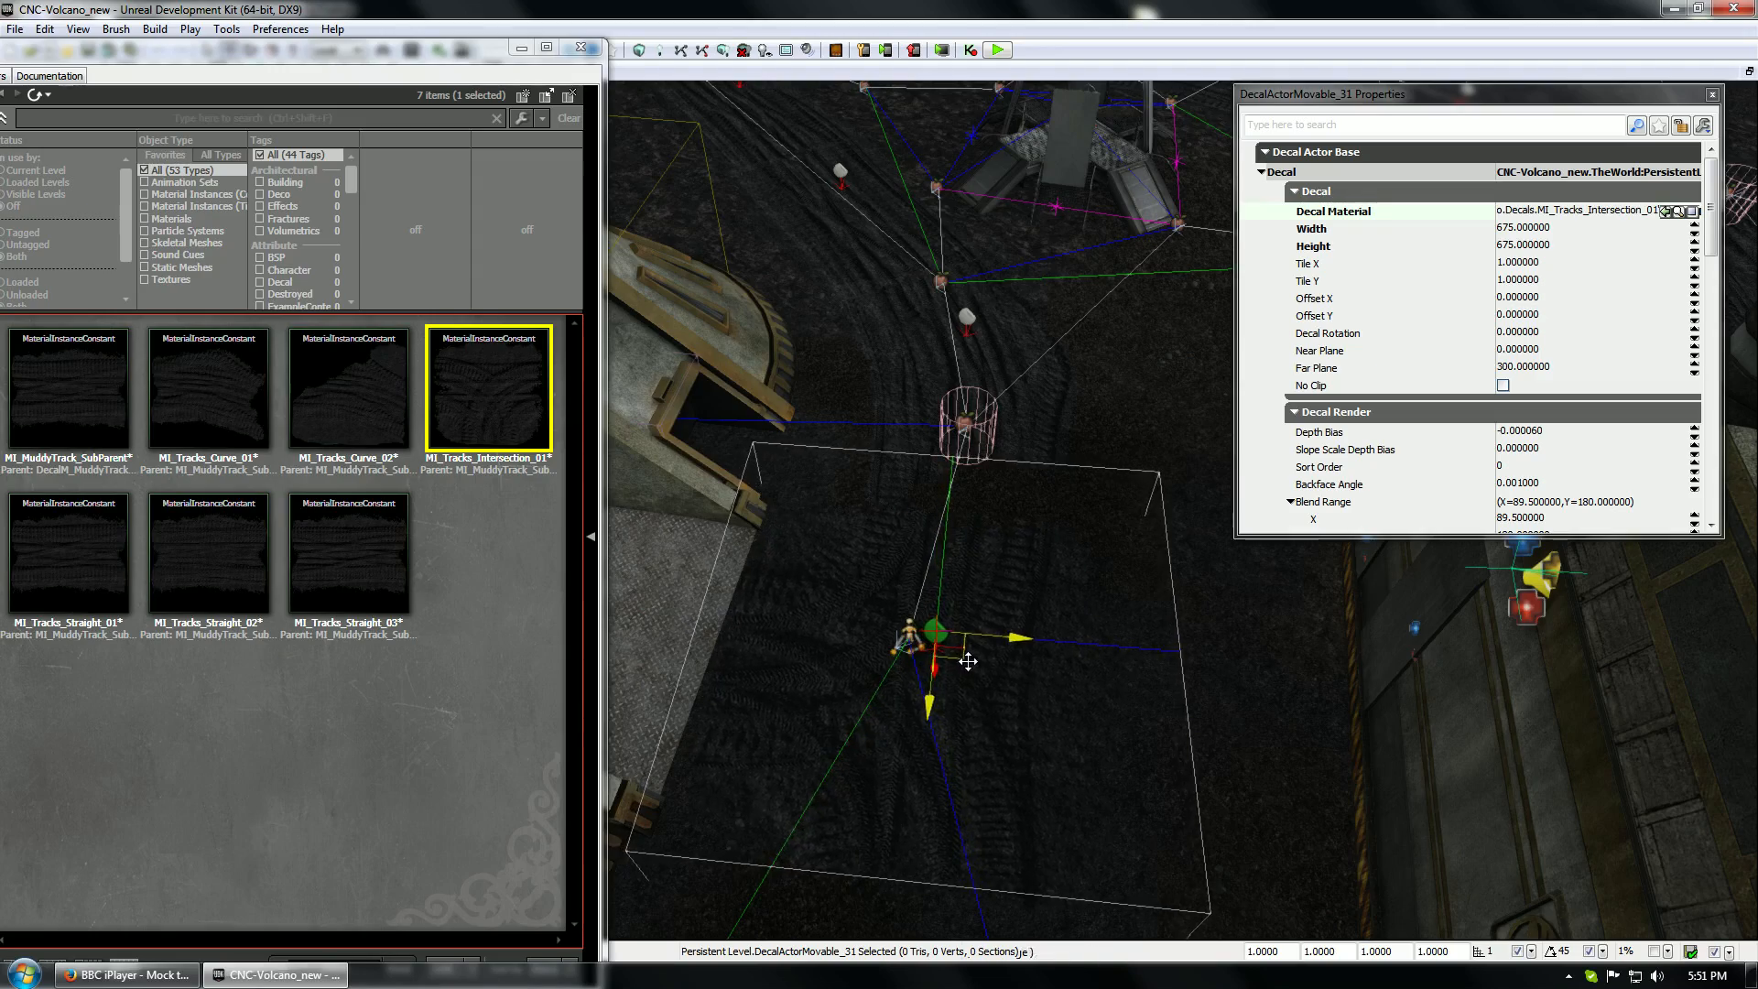
Duplicate the intersection decal farther along the route, assign MI_Tracks_Straight_03 to the copy and position it as the next section
right_drag(968, 658, 1080, 604)
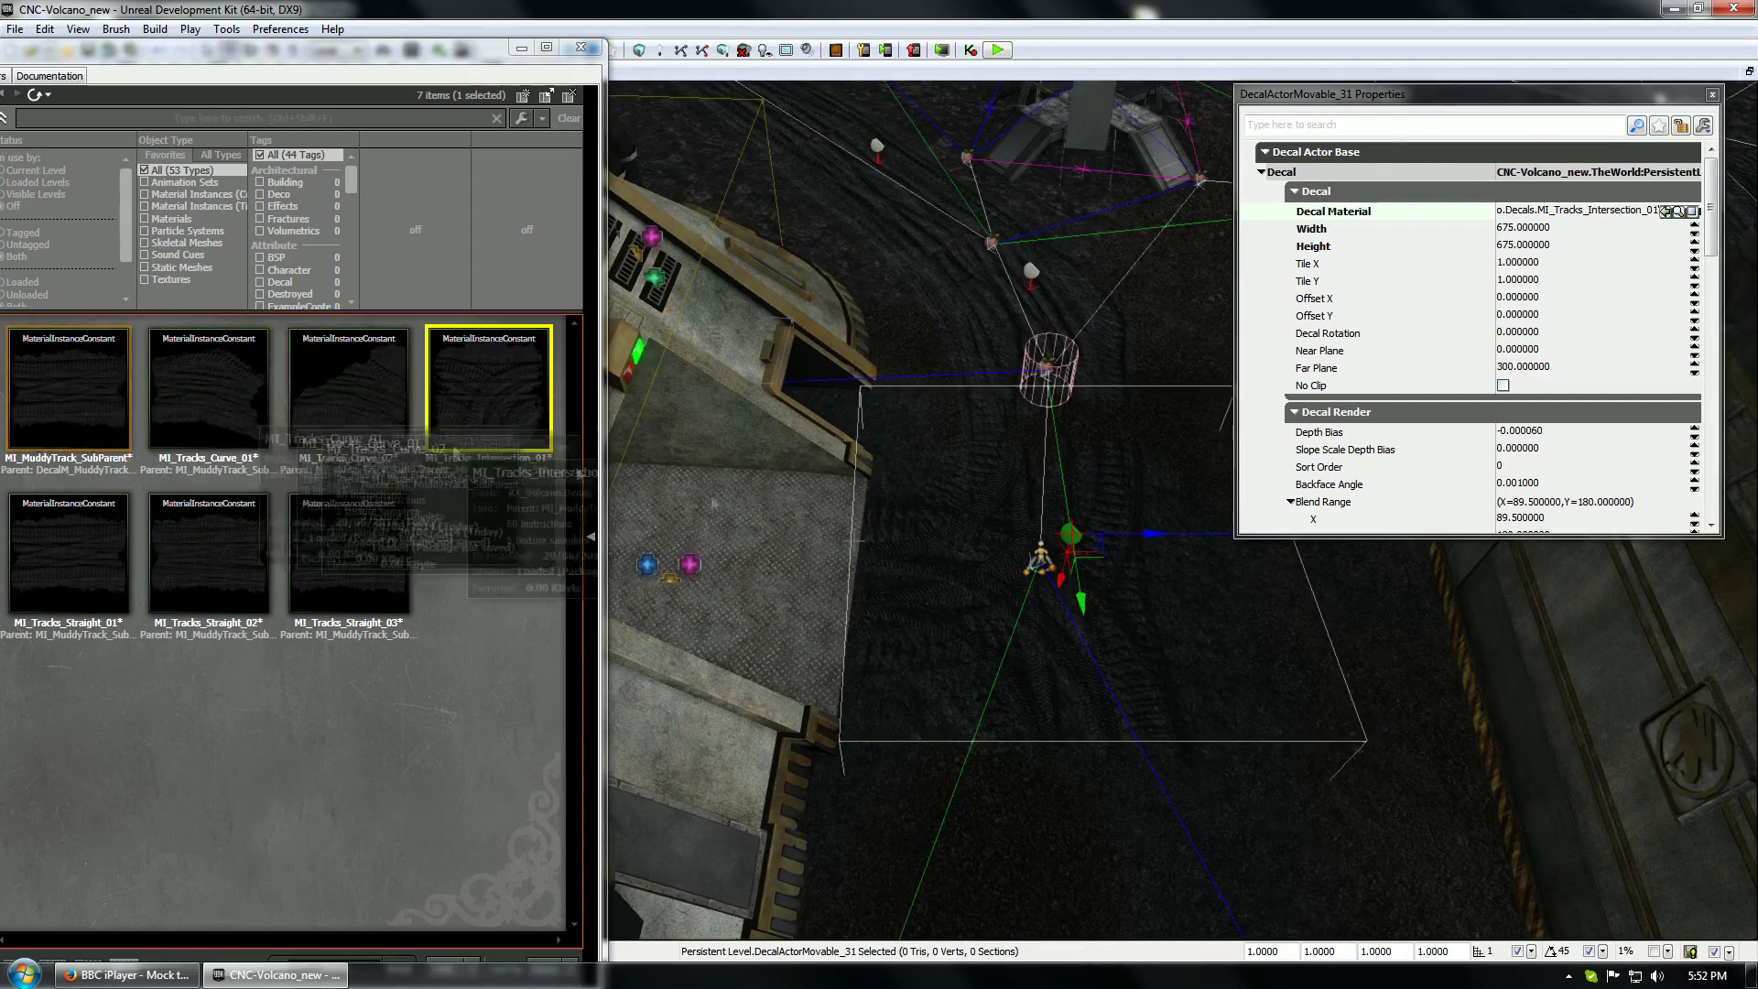
drag(1110, 595, 1085, 858)
click(348, 555)
click(1665, 212)
drag(1067, 508, 1020, 640)
drag(829, 567, 1025, 768)
Rearrange the properties window and the Content Browser at the screen's edges, narrowing the Content Browser to uncover the viewport
drag(1428, 94, 1475, 97)
drag(320, 47, 2, 174)
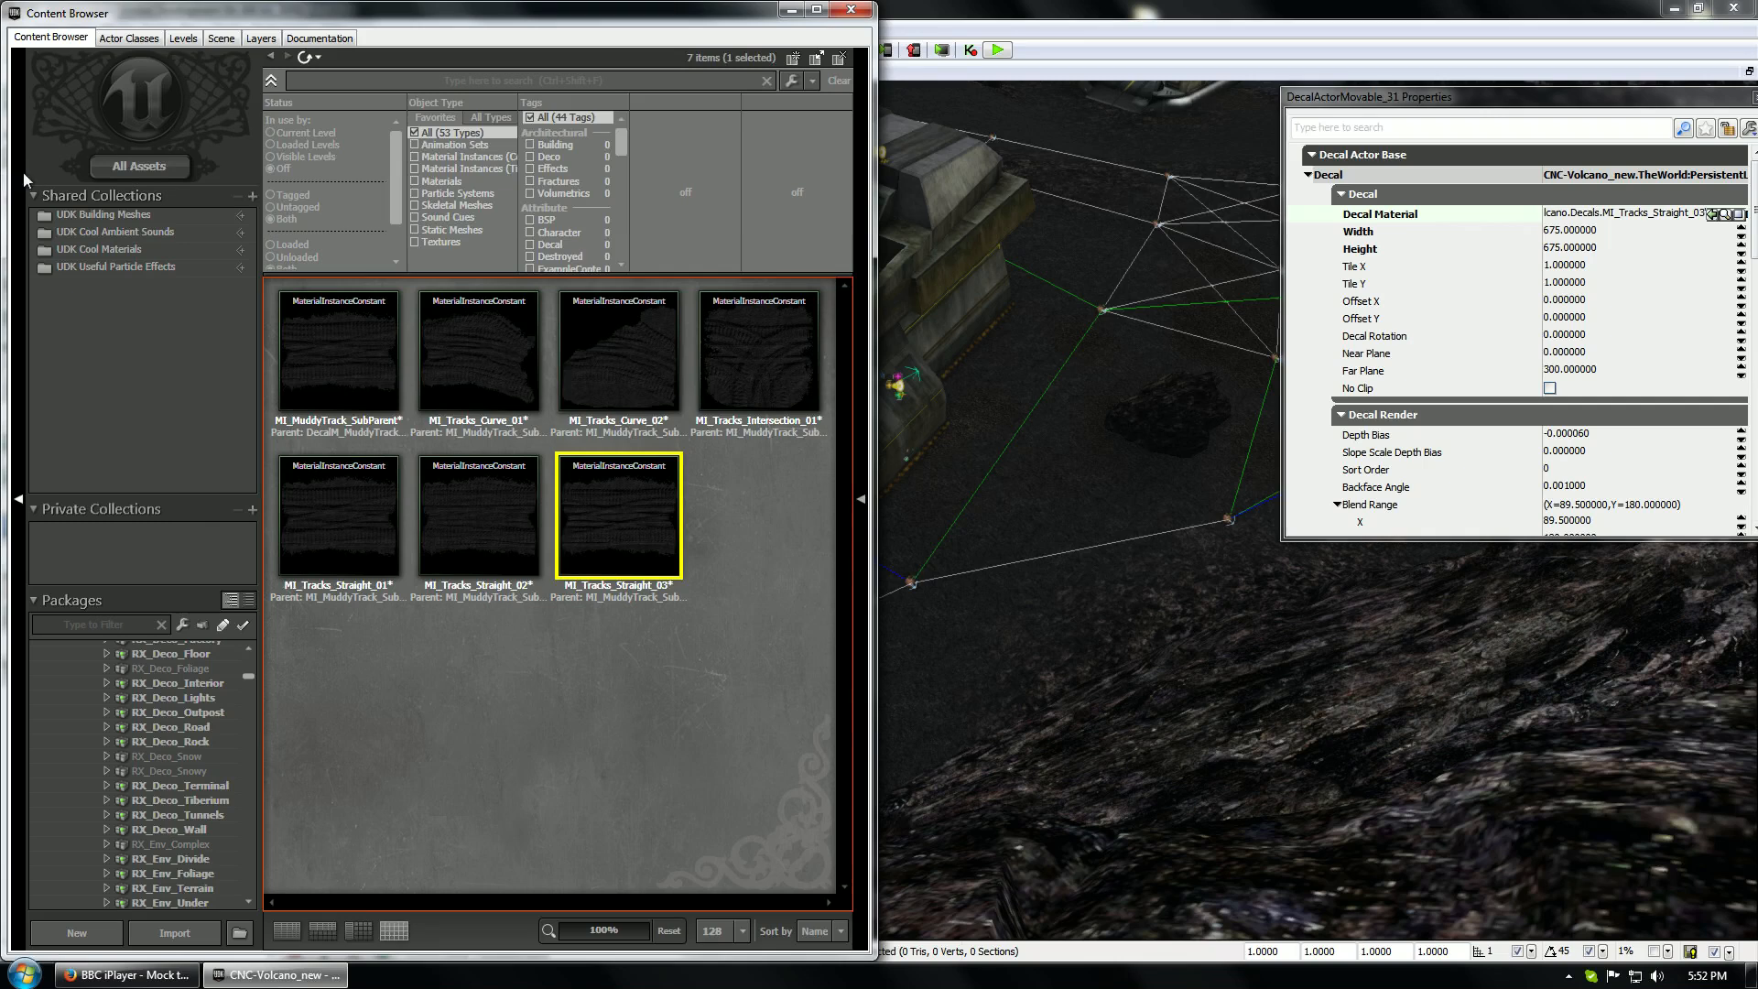
drag(877, 208, 438, 423)
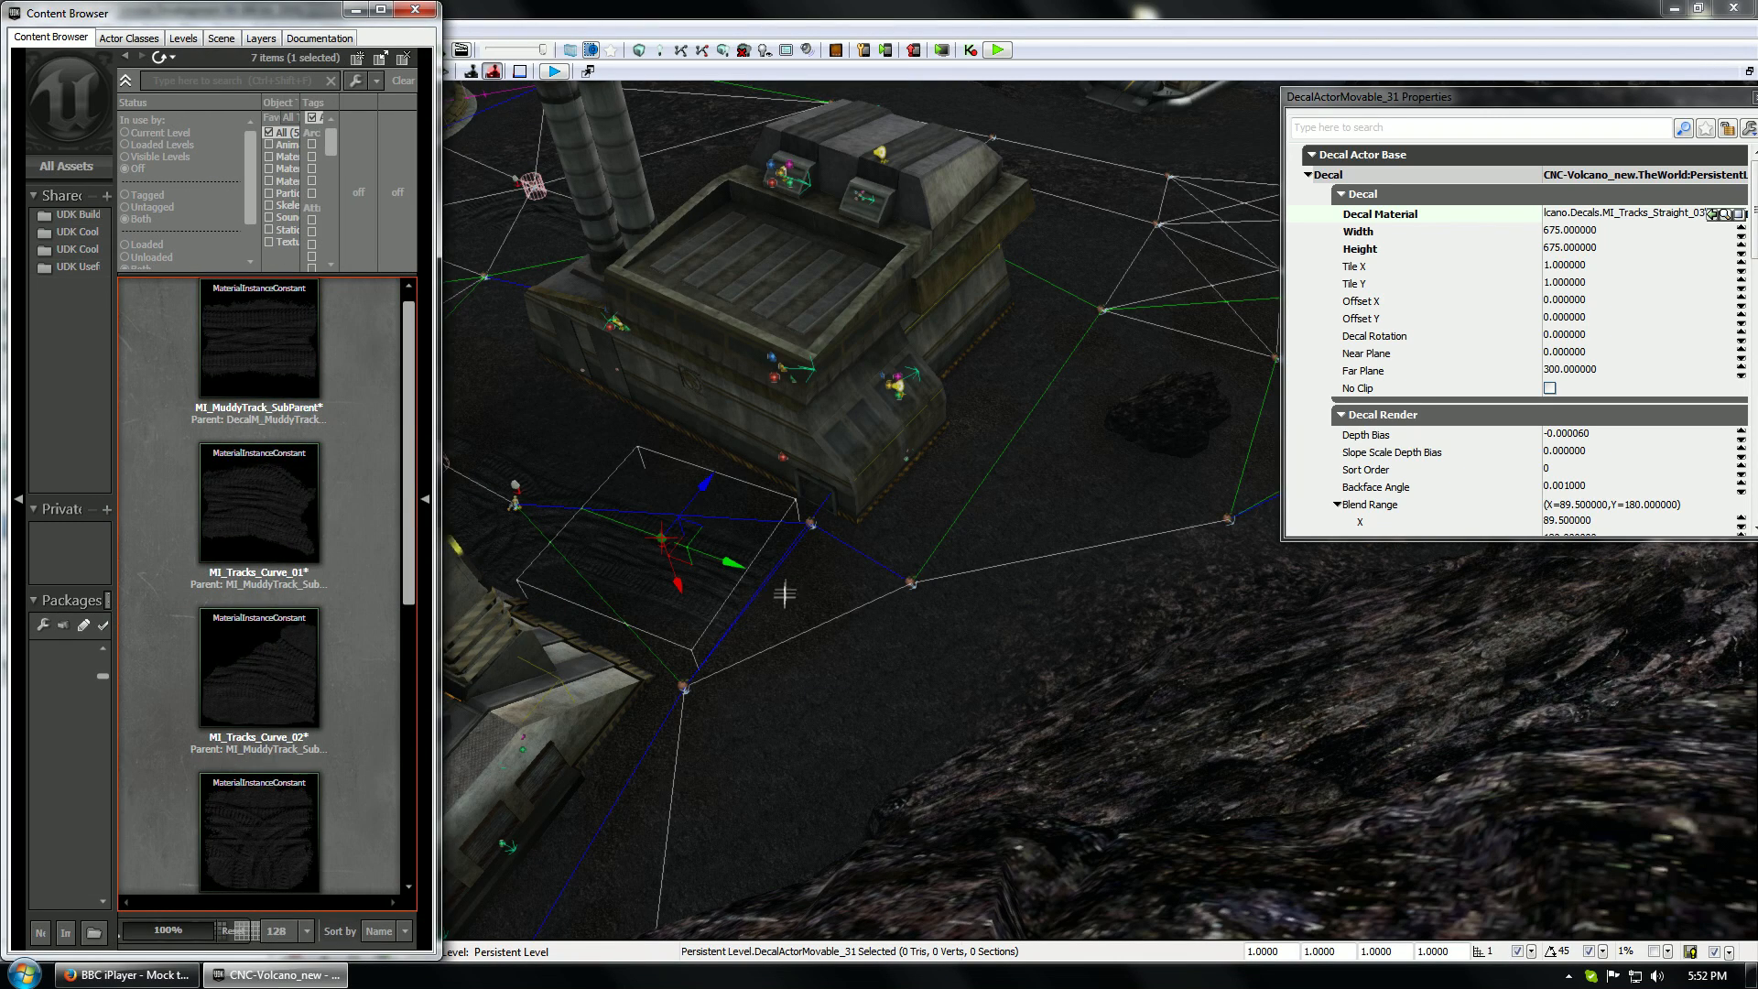
Duplicate the track decal one section farther along the route and assign MI_MuddyTrack_SubParent as the copy's Decal Material
click(284, 504)
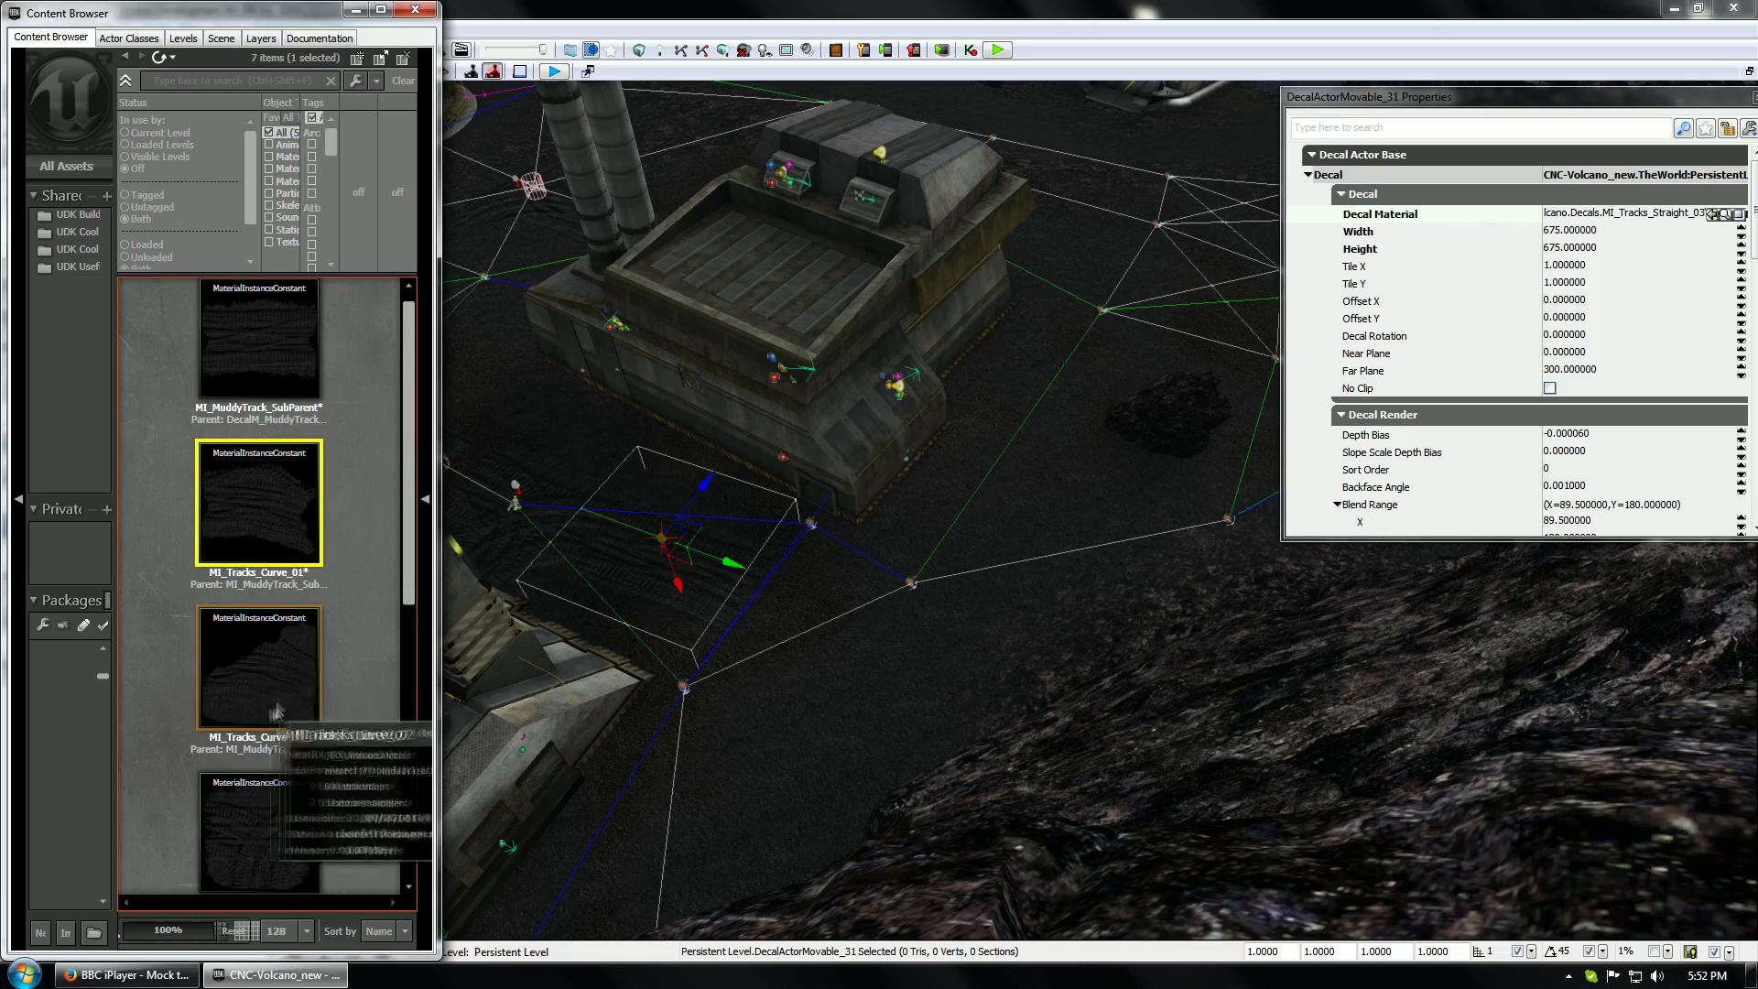
drag(622, 439, 540, 348)
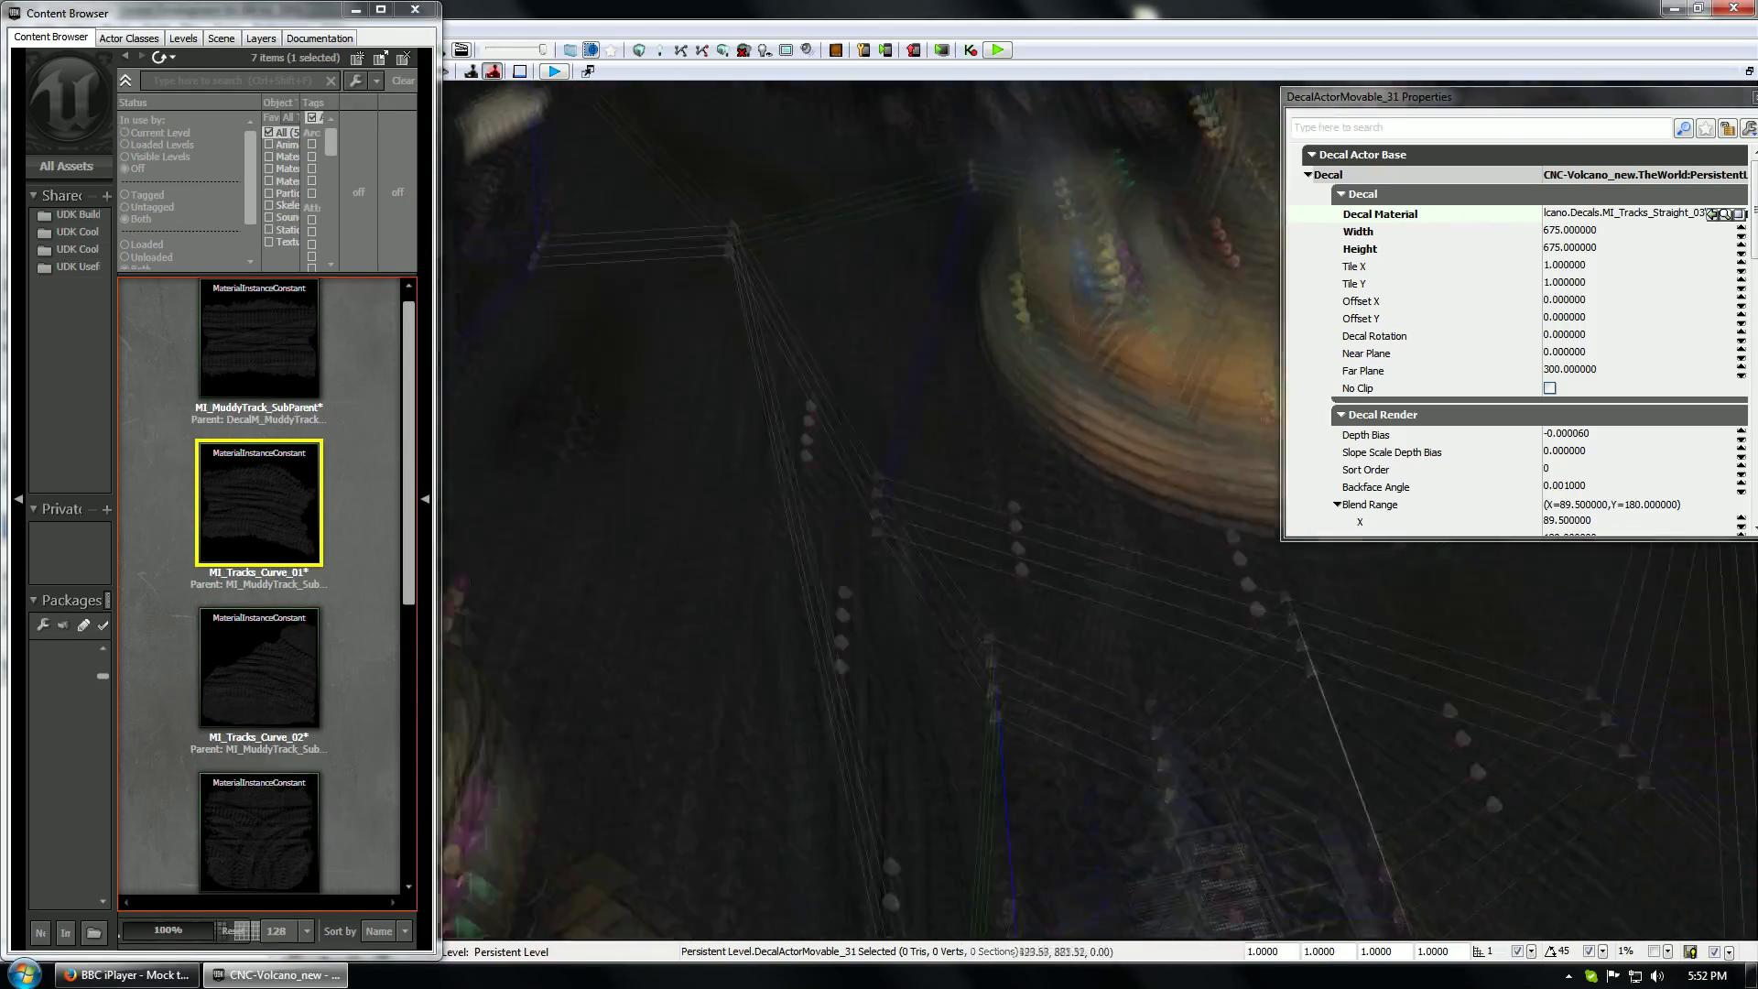
drag(897, 567, 902, 525)
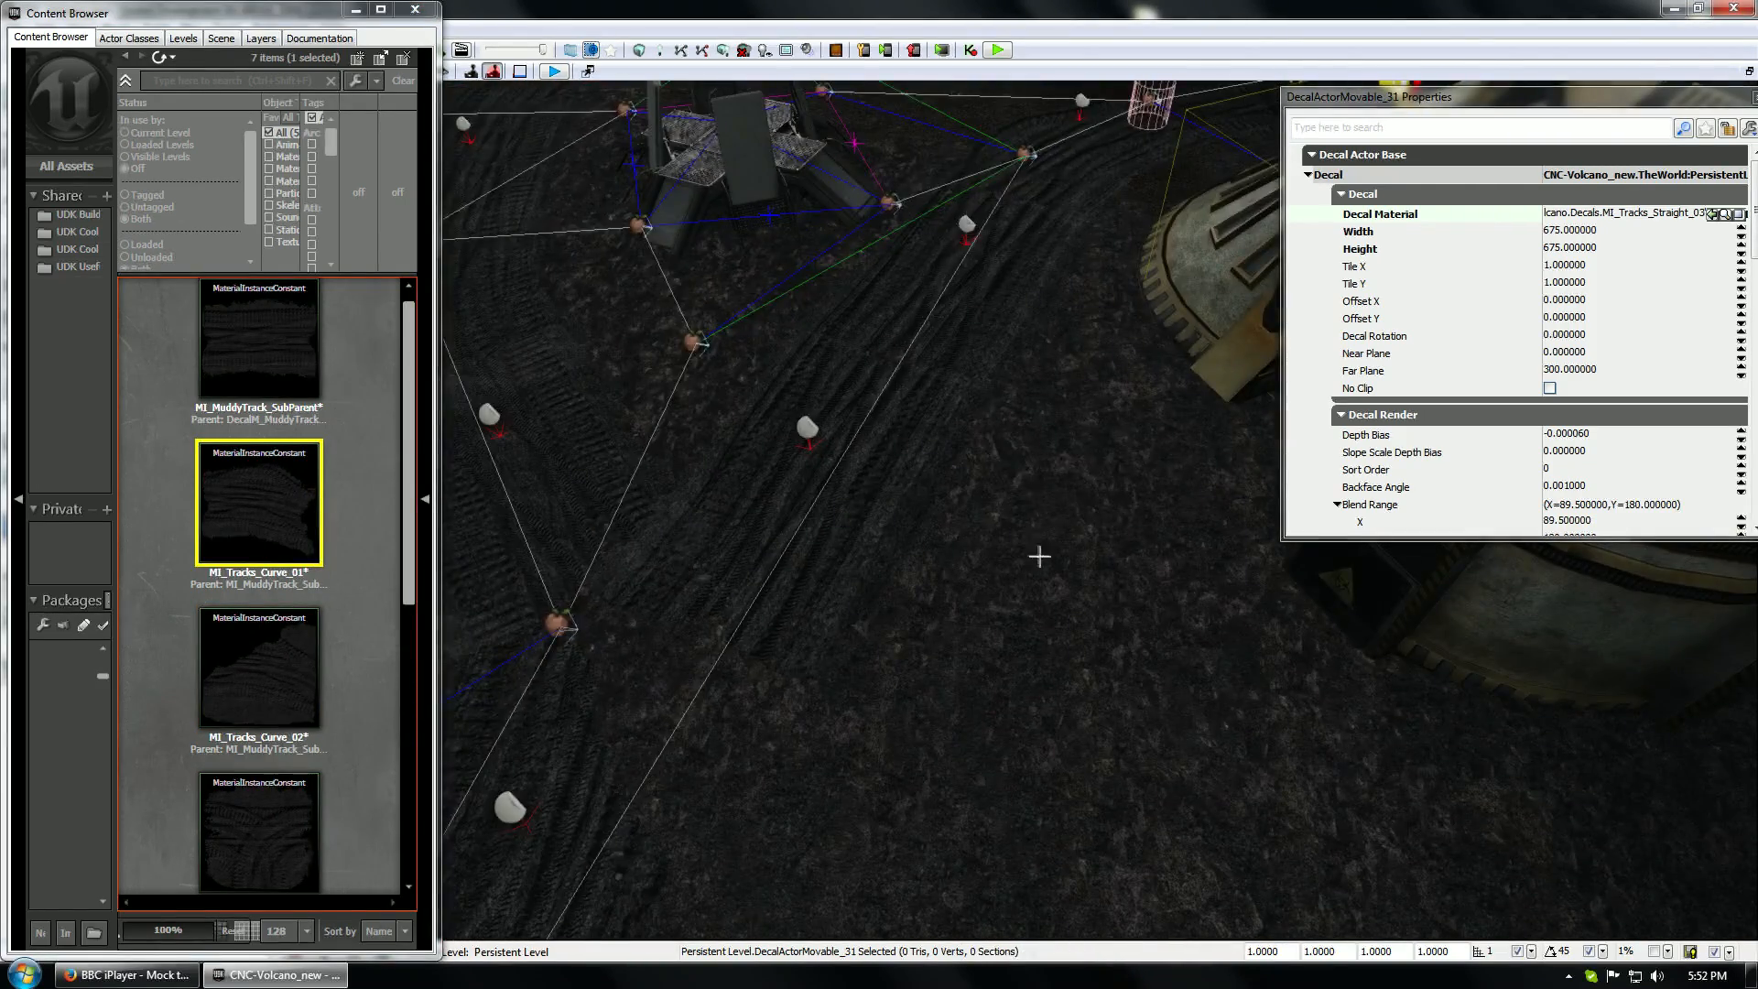
drag(1039, 557, 989, 623)
click(888, 285)
alt+drag(870, 333, 780, 581)
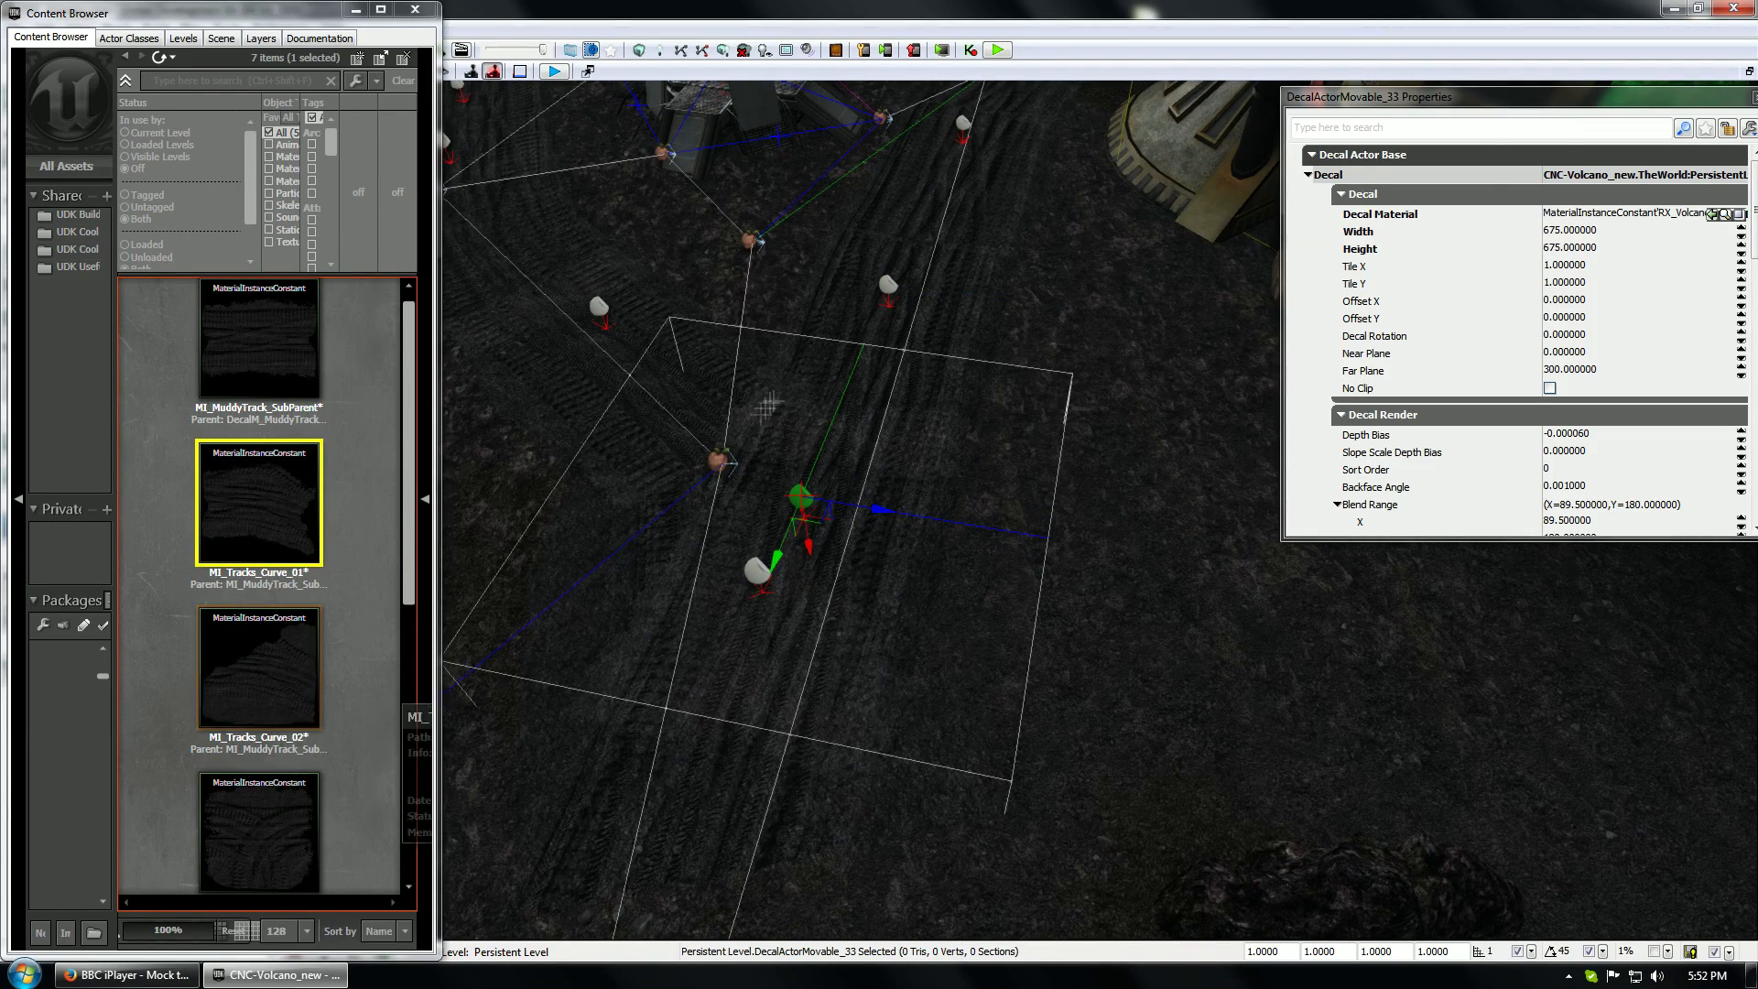
click(259, 338)
click(1711, 213)
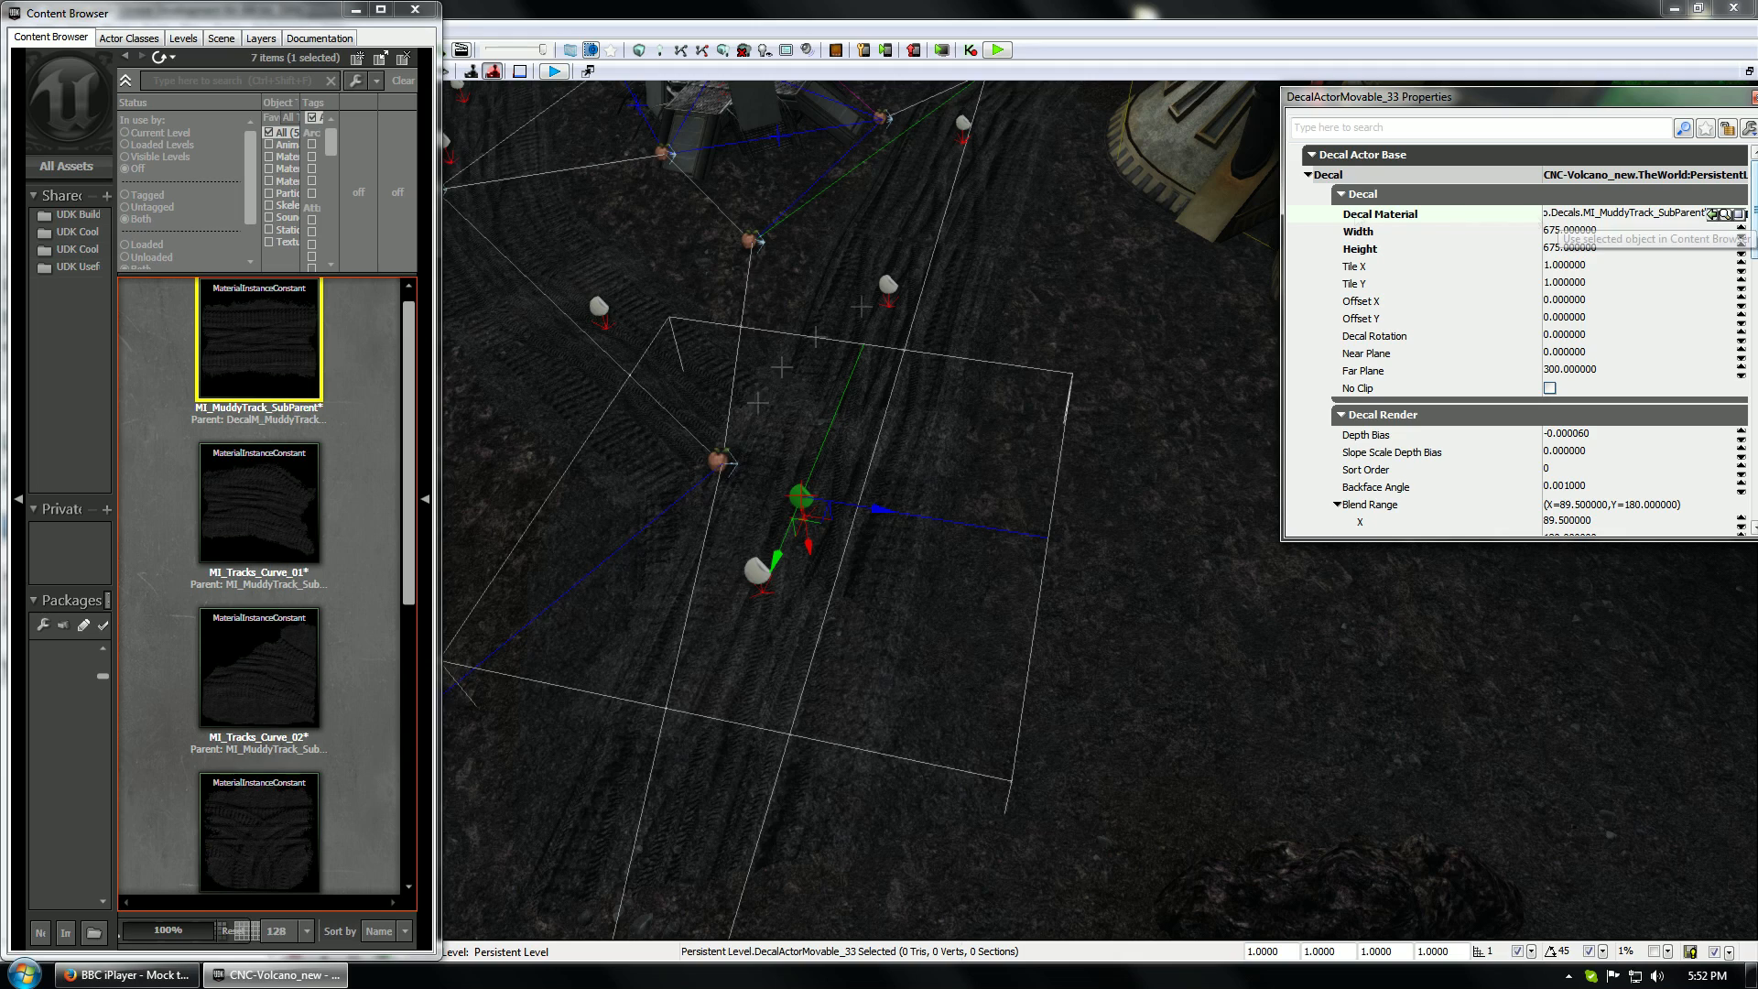
click(1574, 458)
click(1086, 613)
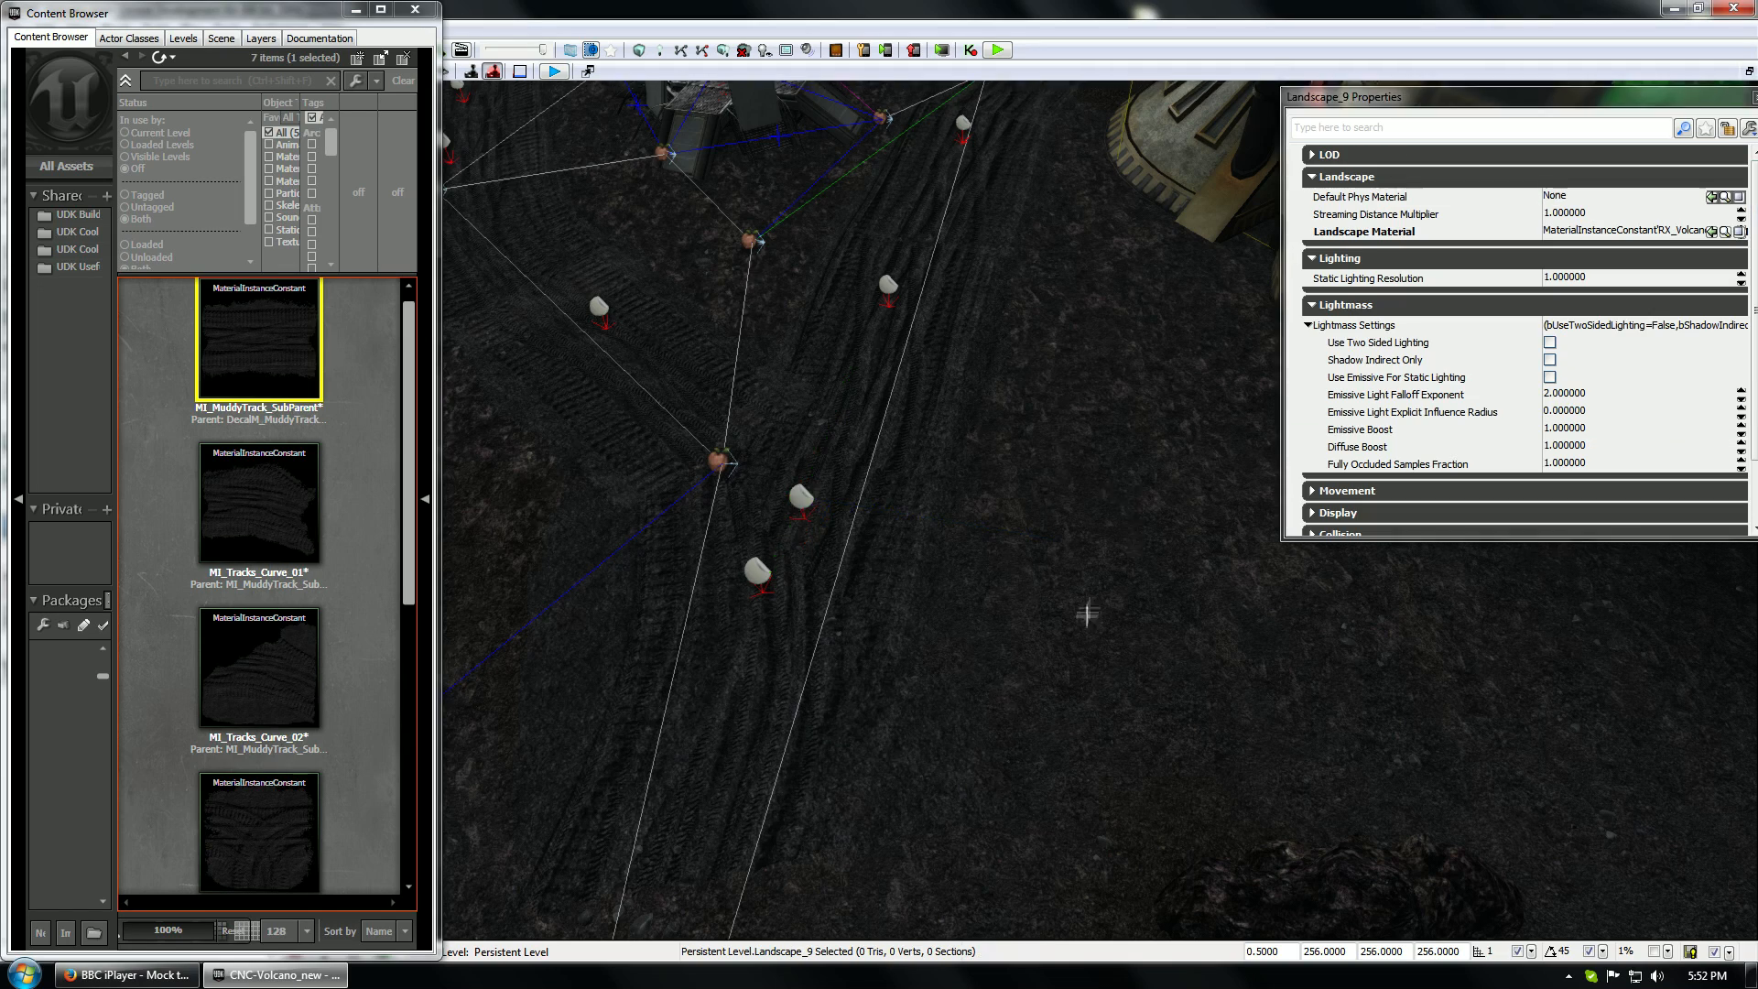
Assign MI_Tracks_Curve_02 as the Decal Material of the track decal between the path nodes beside the round structure
middle_drag(1087, 612, 874, 609)
right_drag(874, 609, 1041, 568)
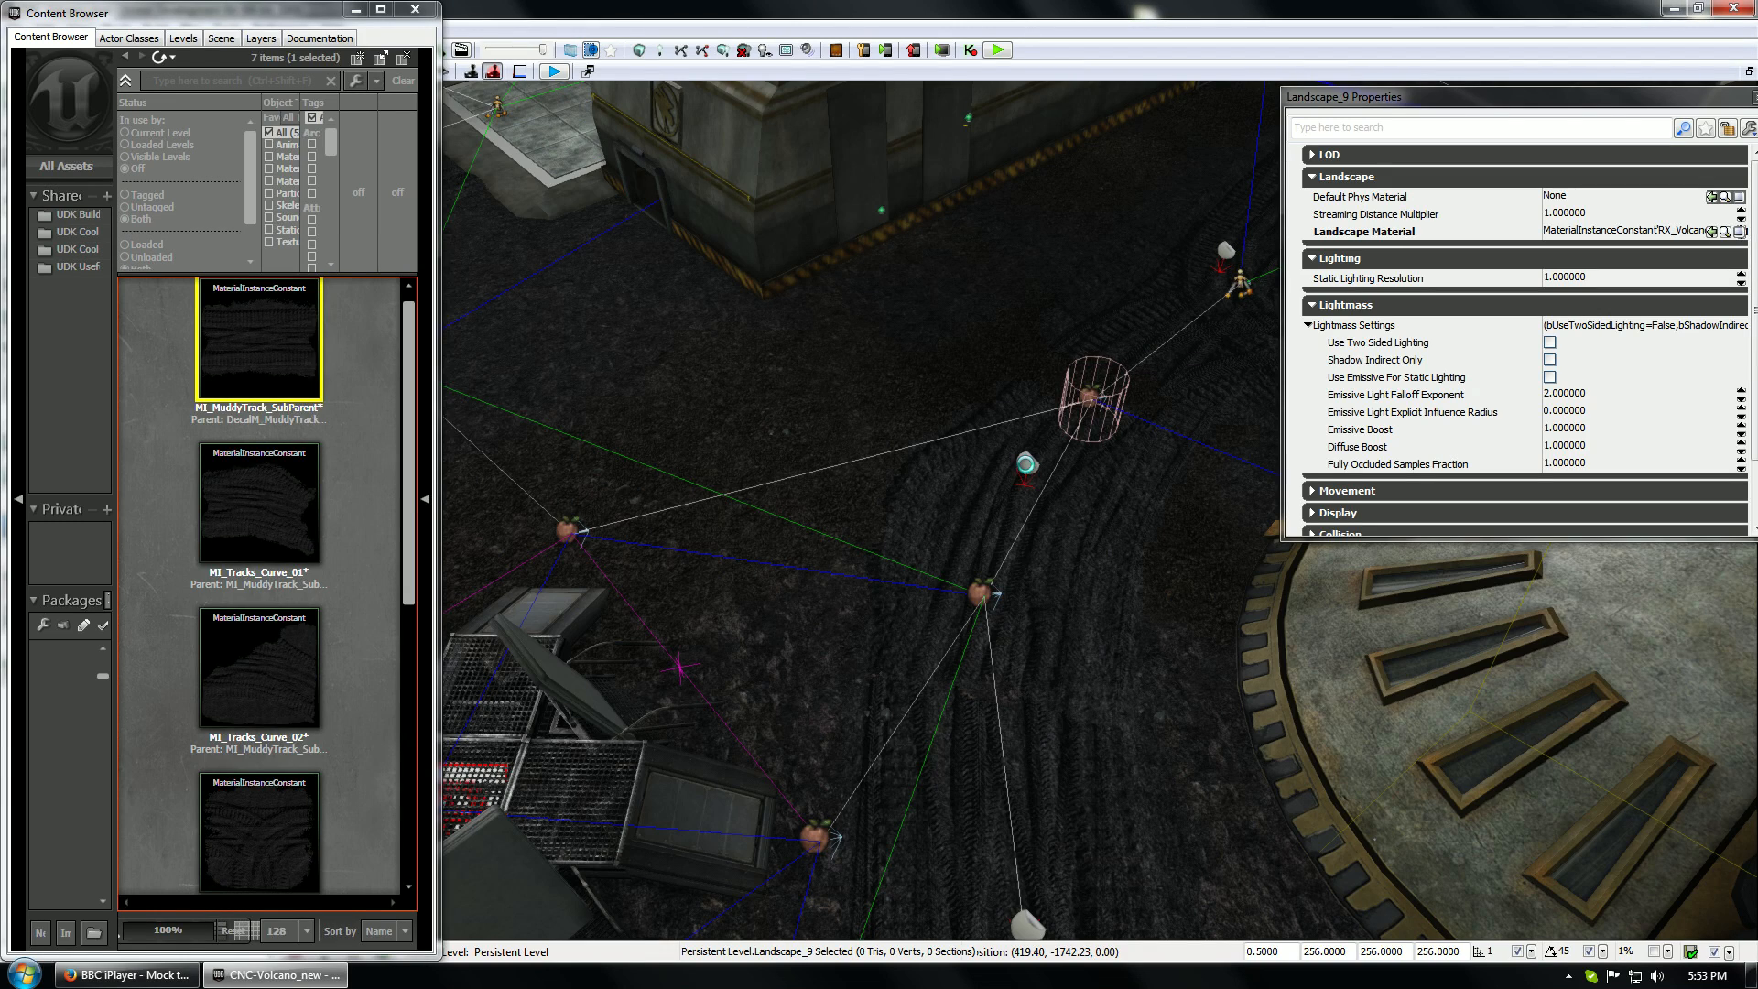
click(1016, 472)
click(259, 668)
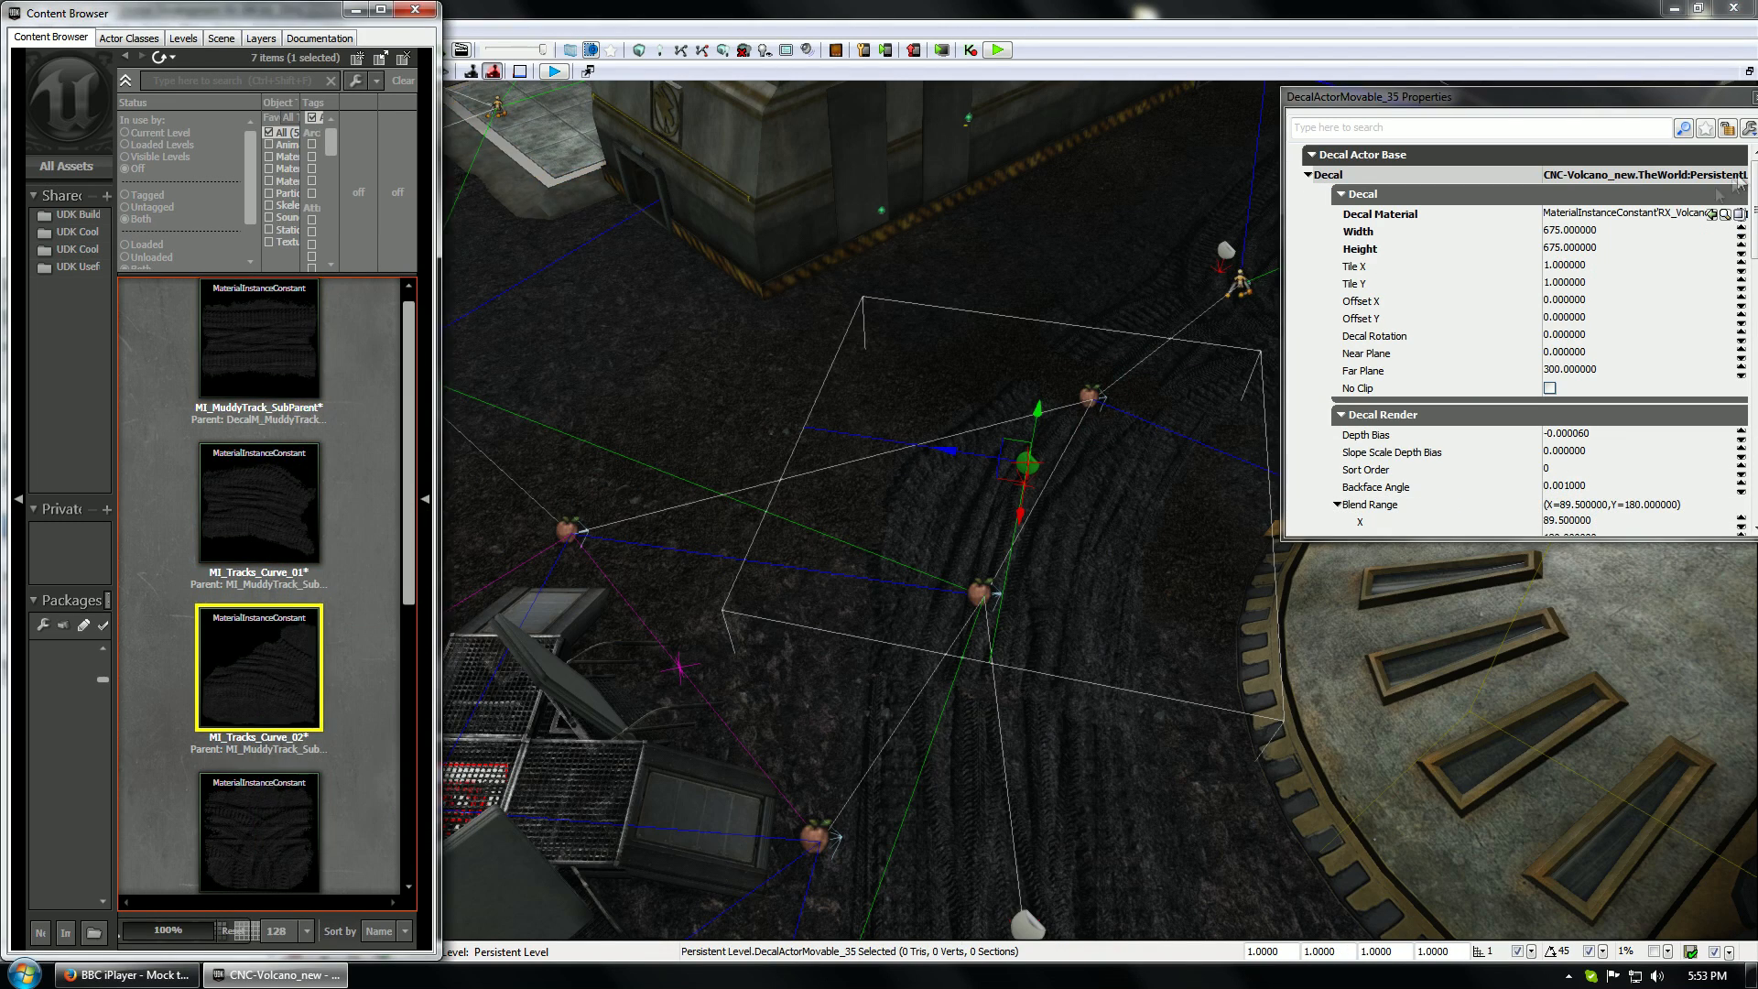
click(1711, 213)
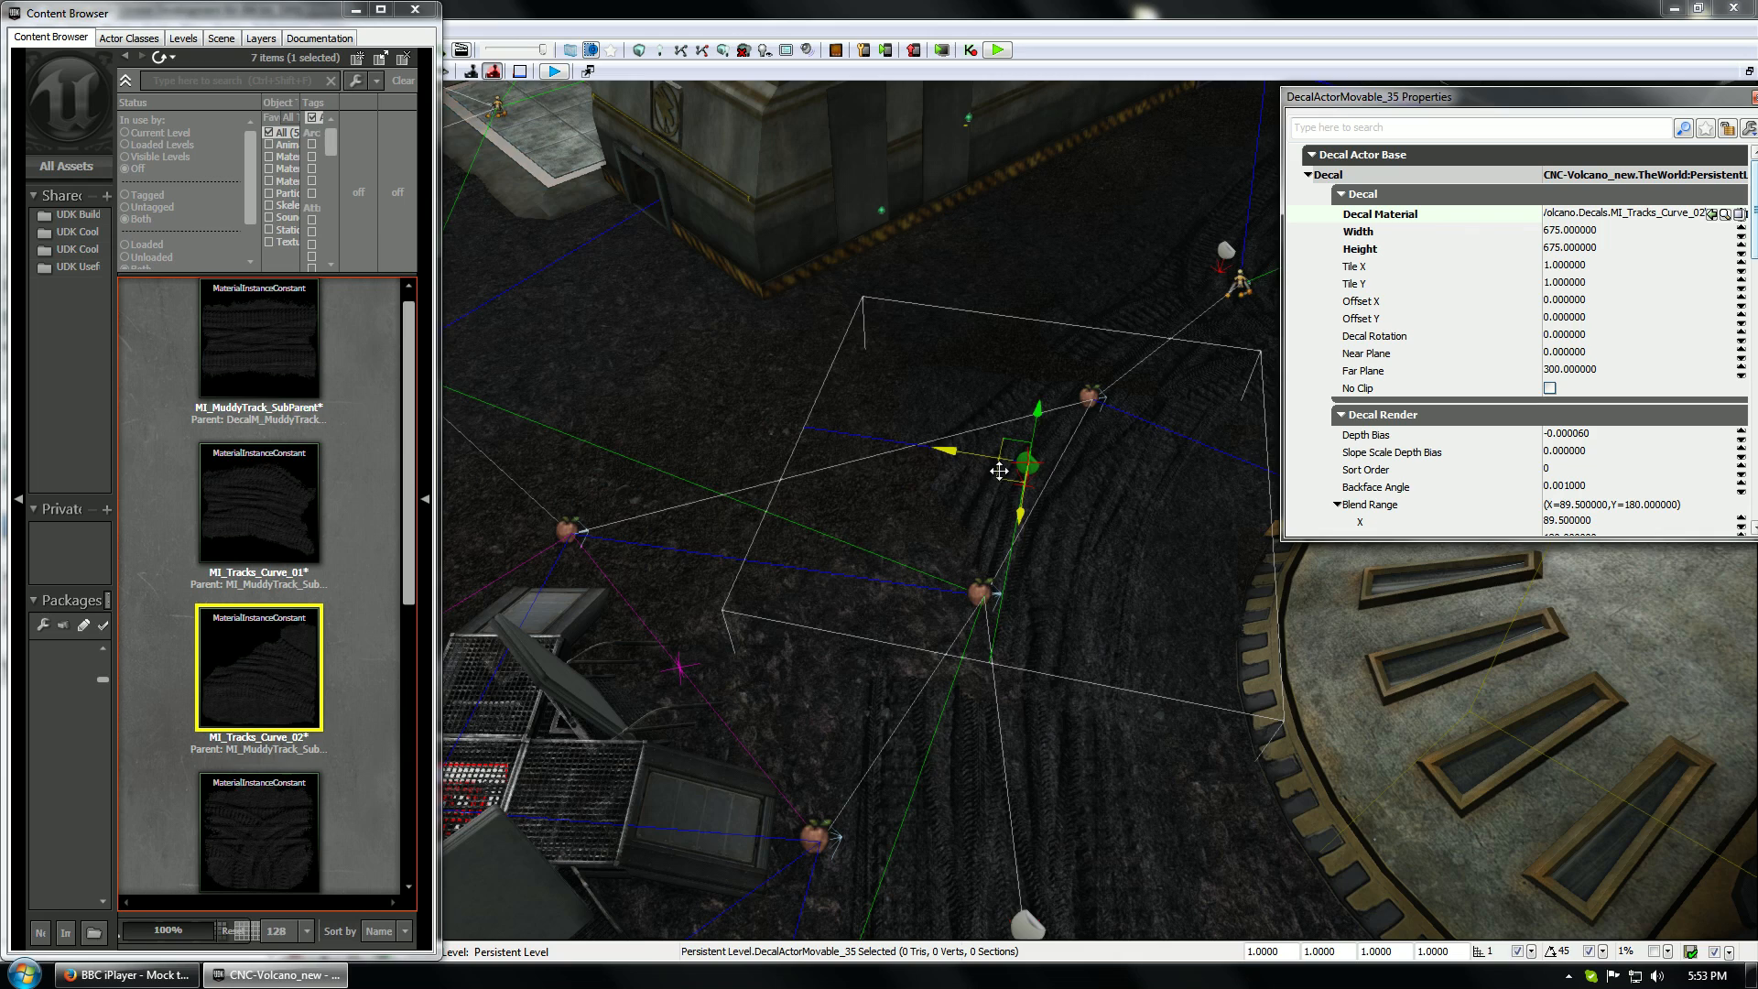
drag(999, 471, 742, 437)
click(274, 503)
click(1711, 214)
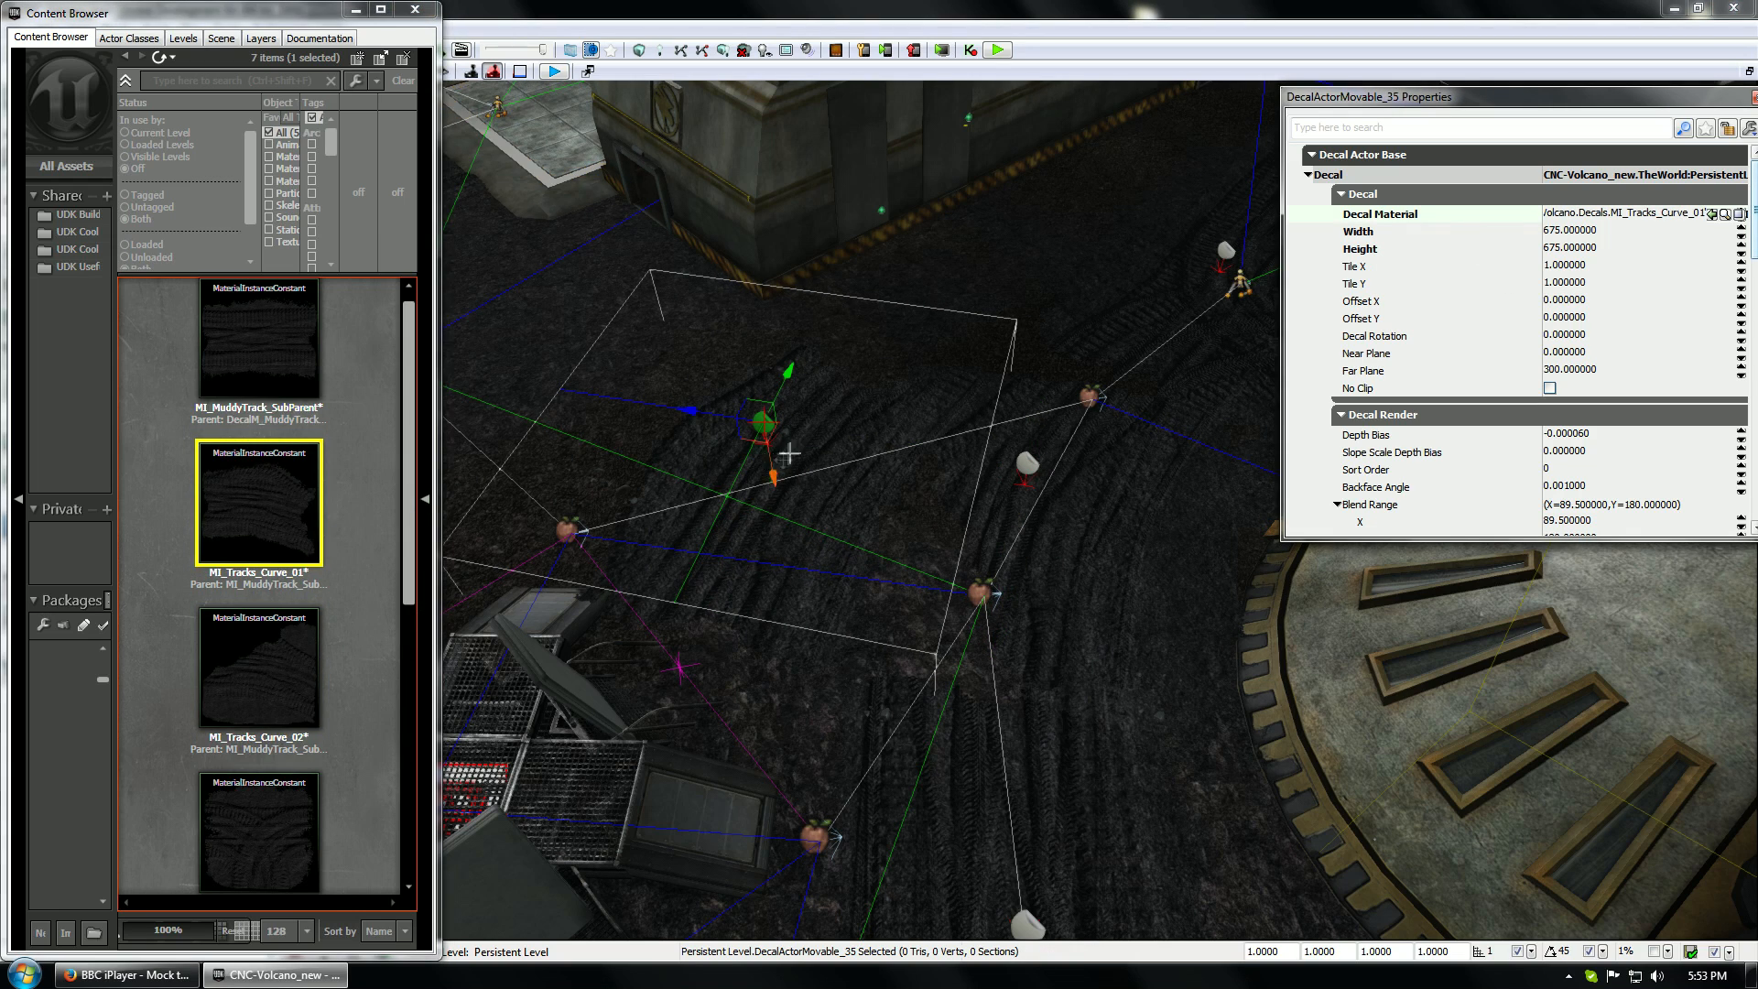
key(space)
drag(808, 481, 701, 476)
key(Delete)
Assign MI_Tracks_Intersection_01 to the decal beside the round structure and rotate it to meet the adjoining tracks
click(1027, 464)
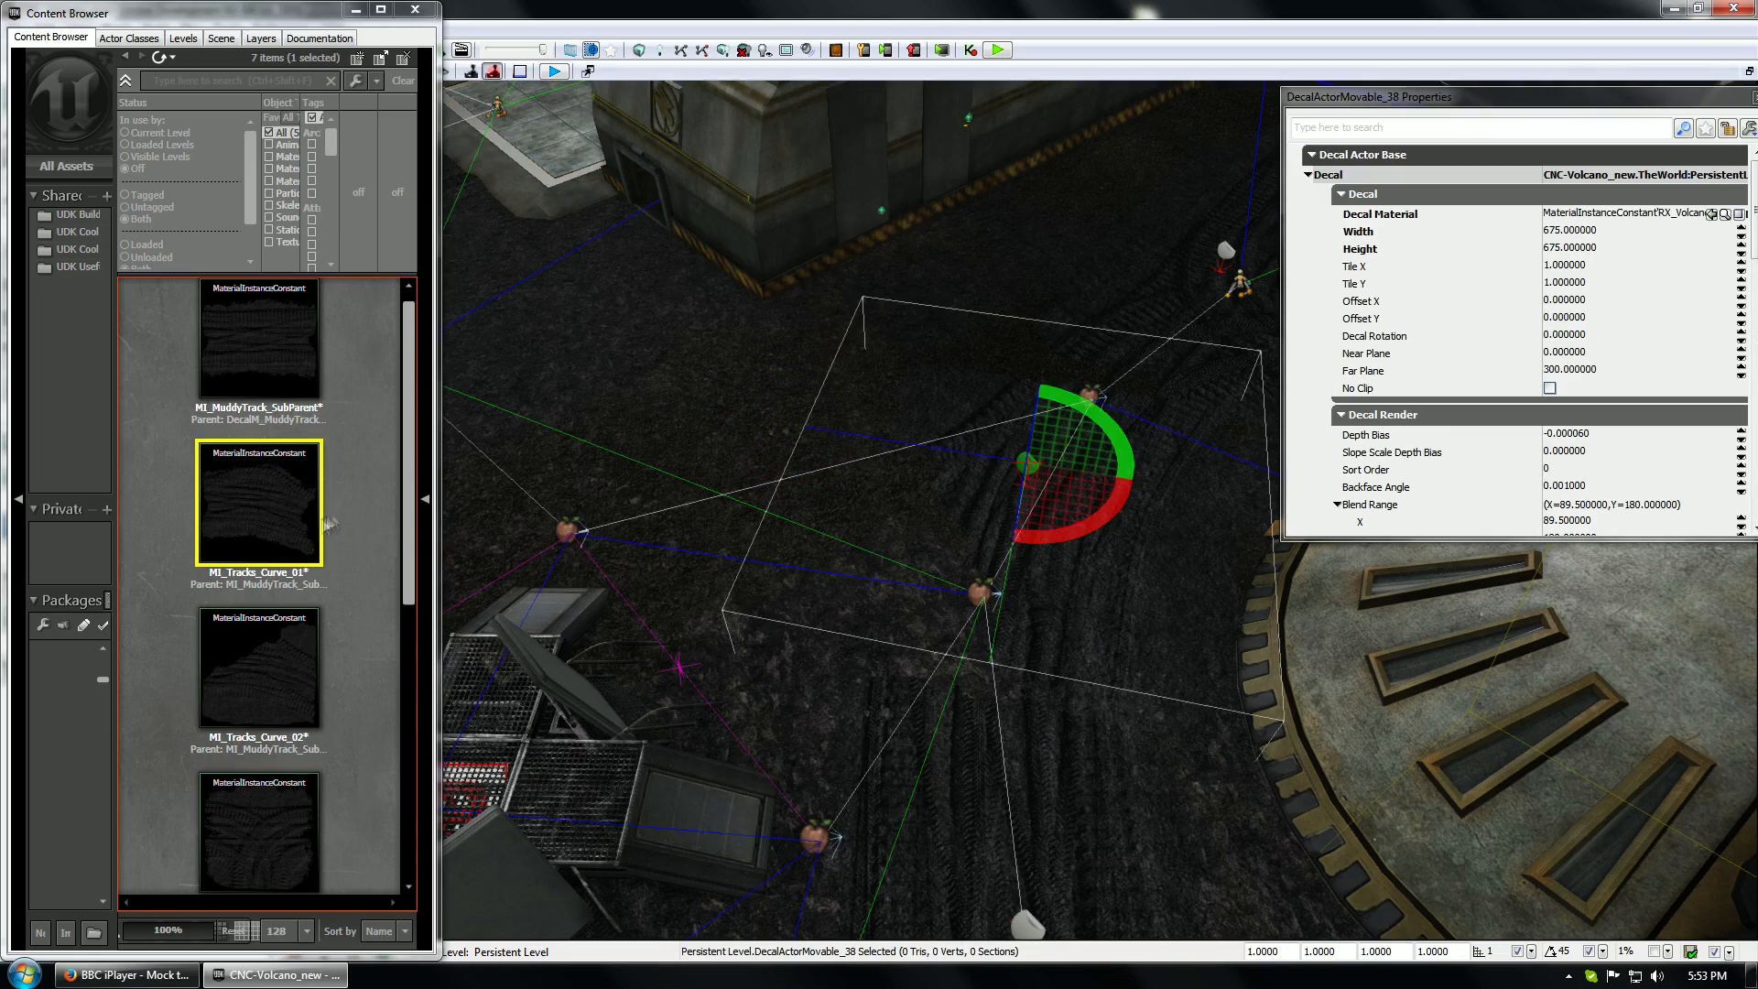
click(265, 828)
click(1711, 213)
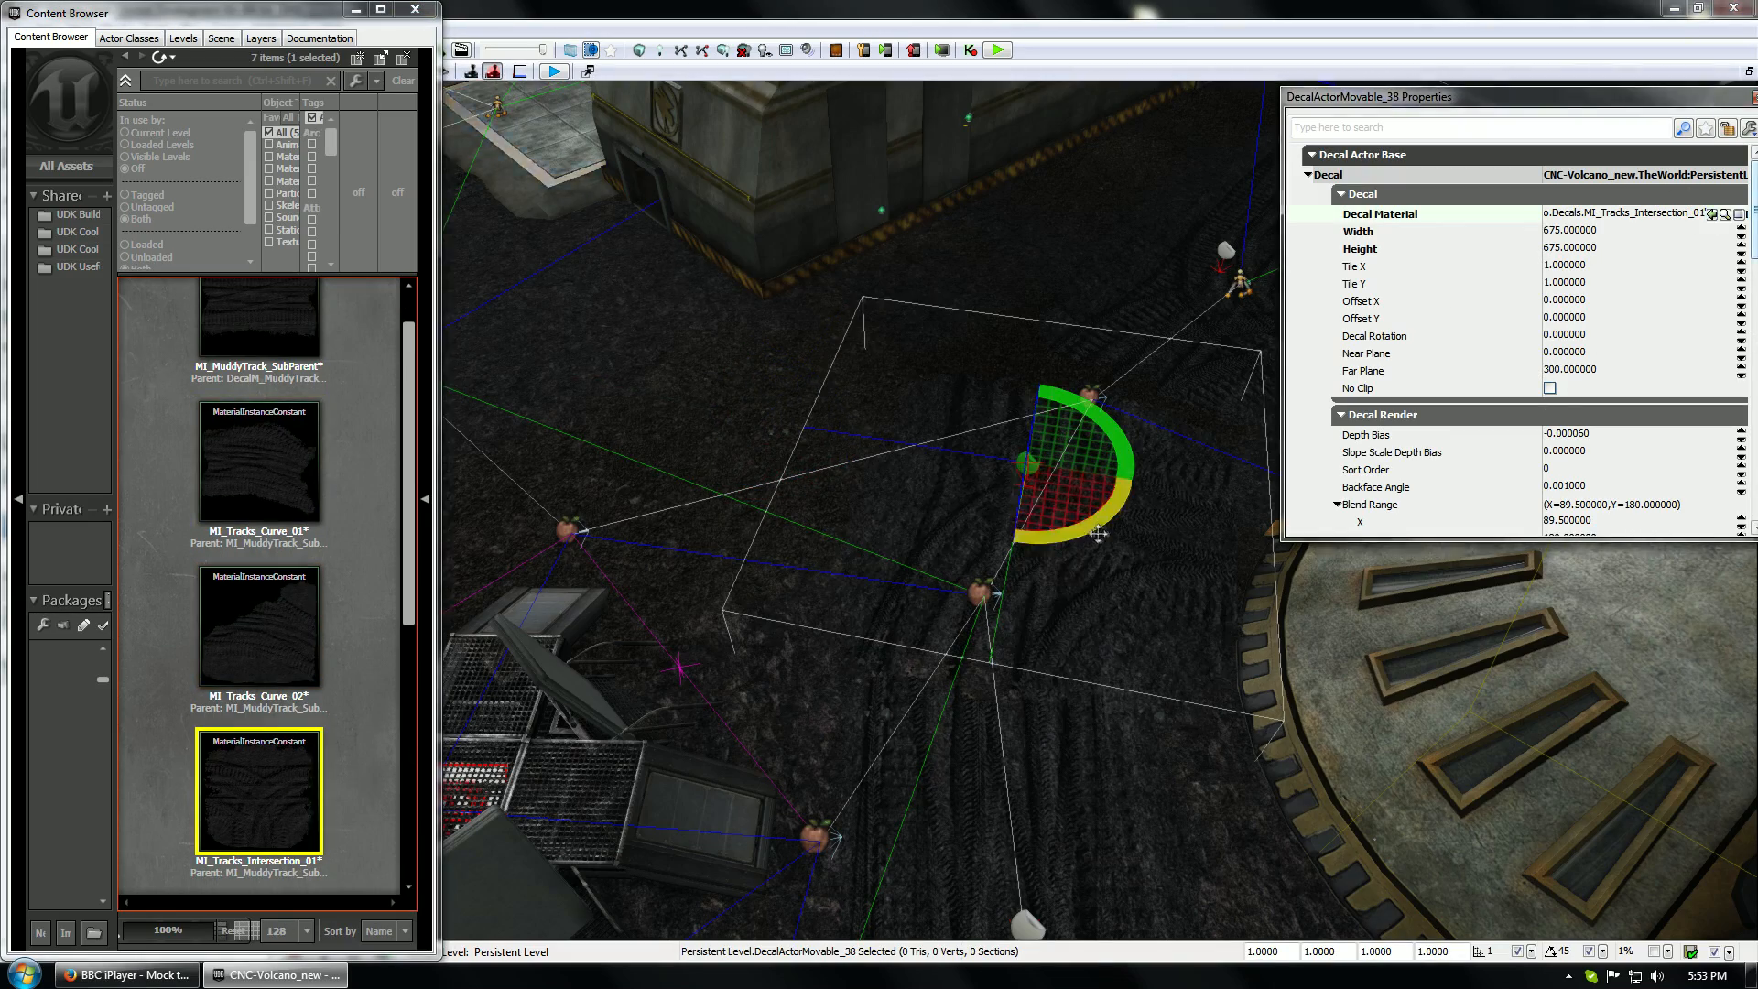
right_drag(1099, 534, 1156, 526)
drag(966, 566, 738, 566)
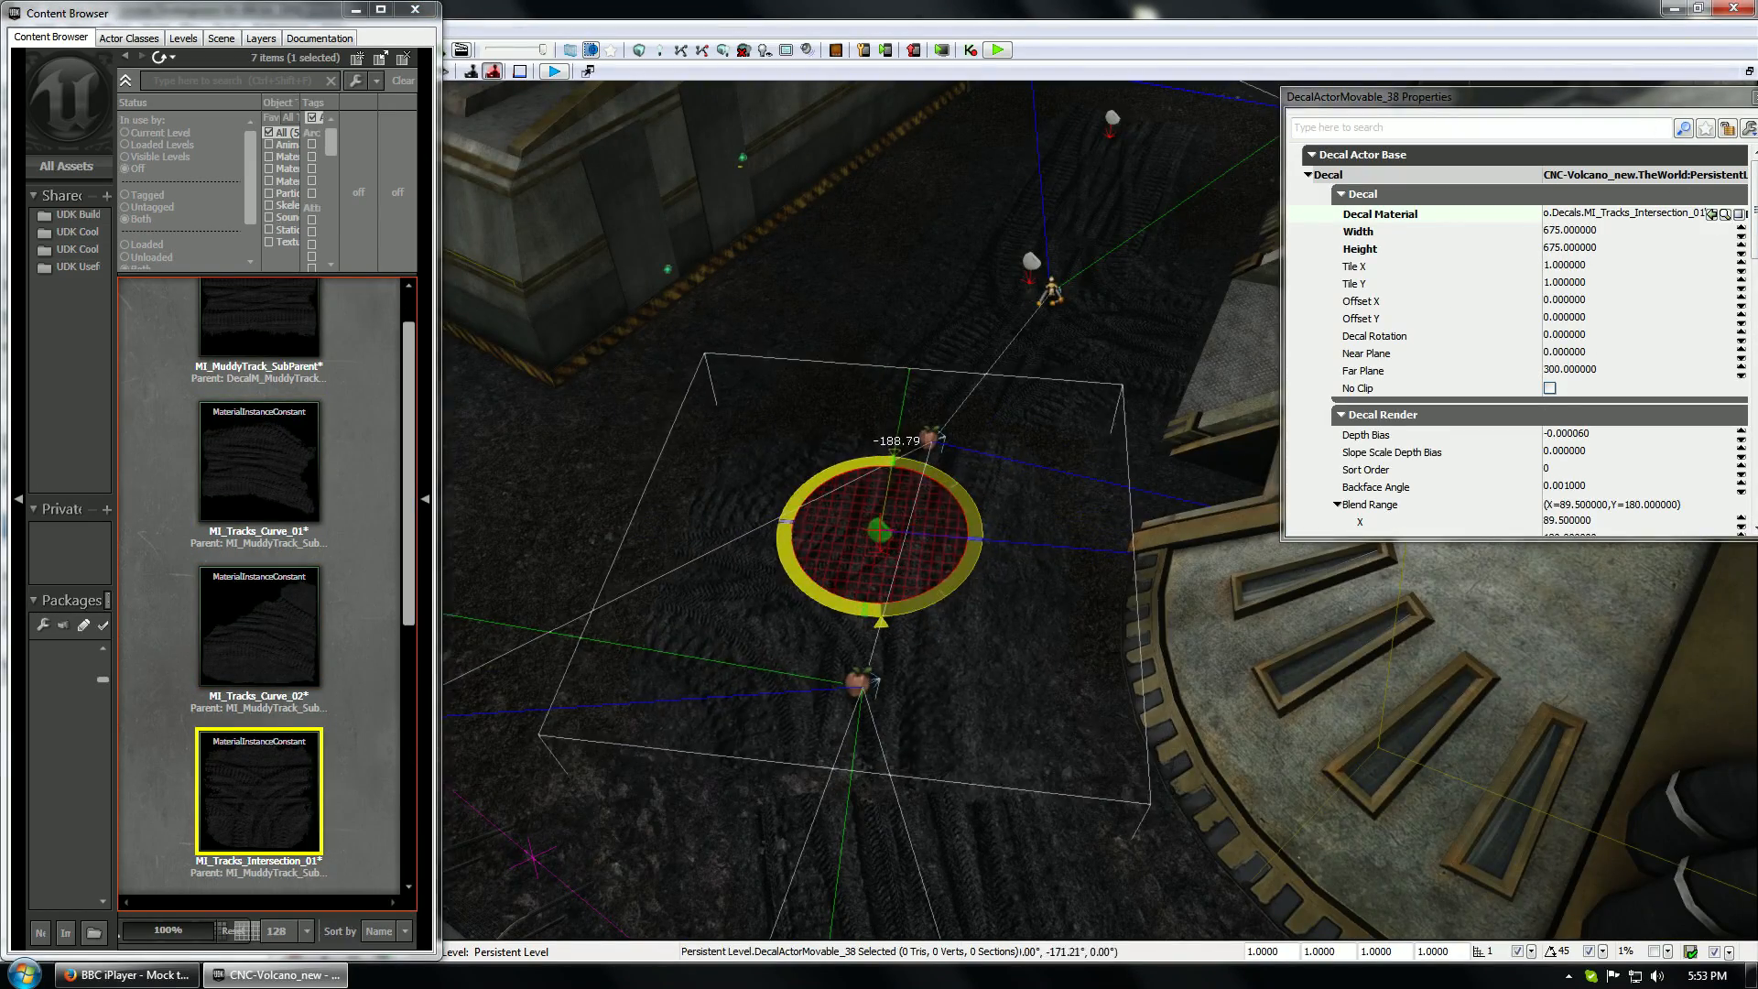
drag(905, 552, 1098, 559)
Duplicate the intersection decal along the side branch, assign MI_MuddyTrack_SubParent to the copy and align it with the route
drag(1112, 180, 861, 383)
click(260, 320)
click(1710, 214)
key(space)
right_drag(861, 383, 824, 421)
key(space)
key(space)
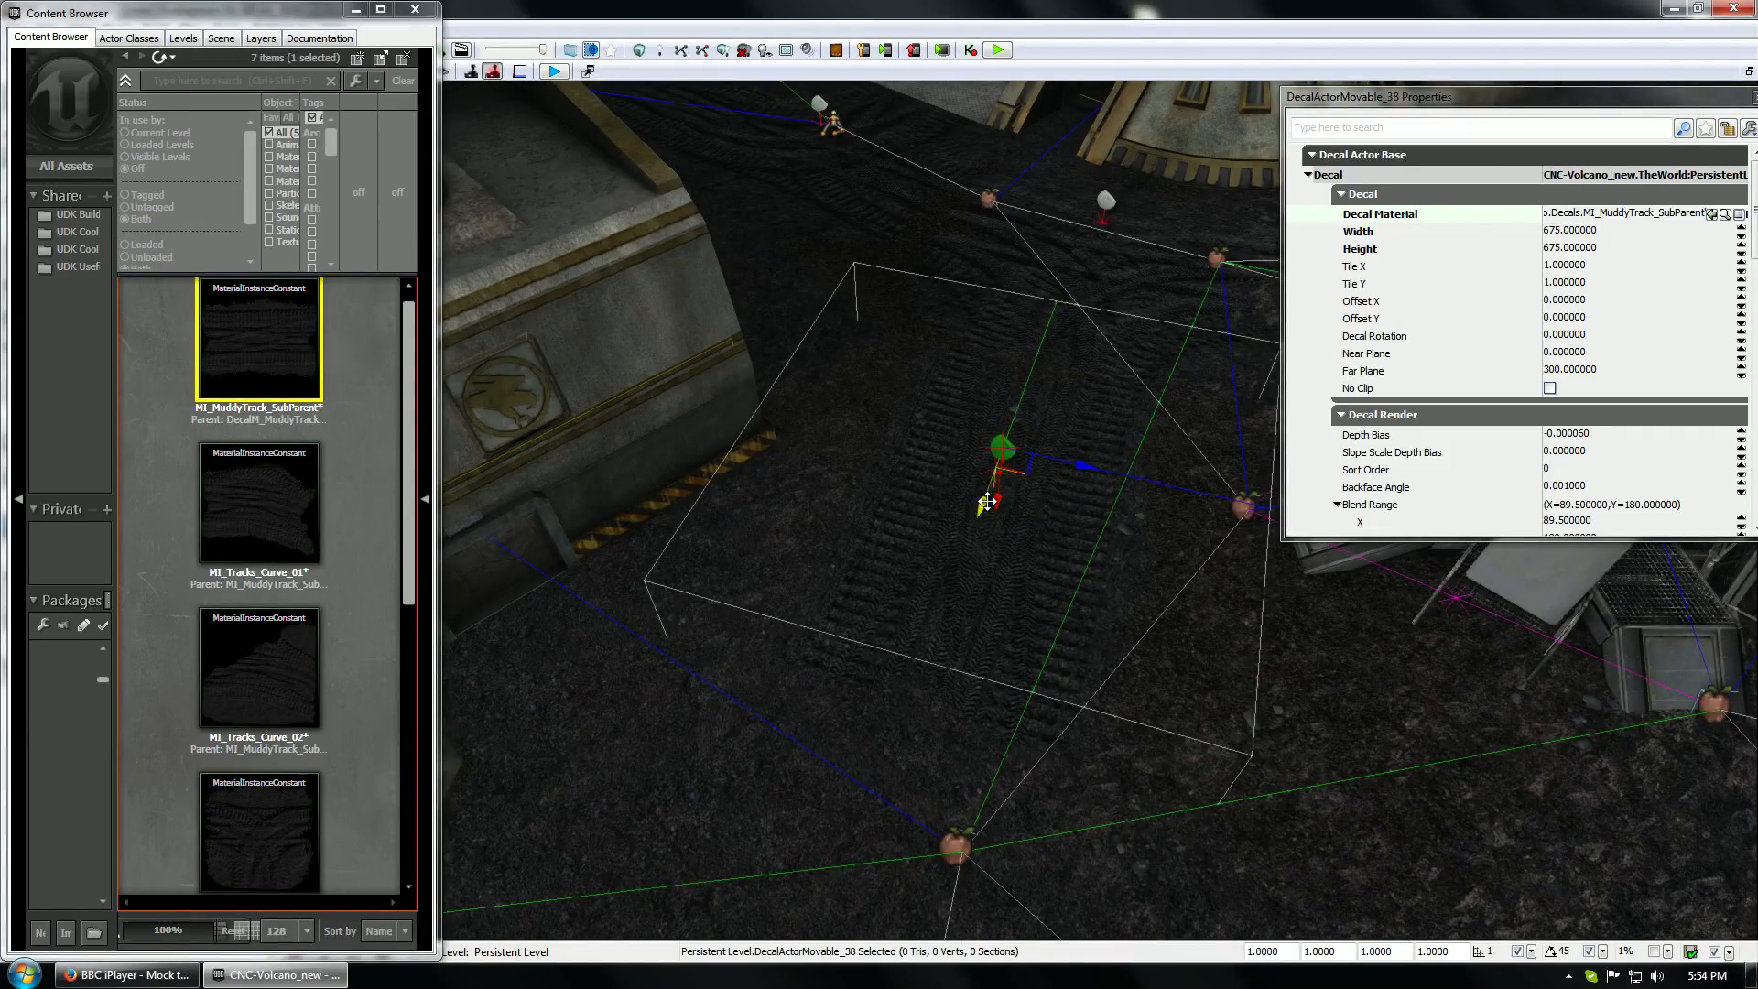
Duplicate the straight decal toward the path node near the garage and assign MI_Tracks_Straight_01 as the copy's Decal Material
alt+drag(984, 502, 824, 926)
right_drag(823, 926, 769, 979)
drag(931, 465, 899, 505)
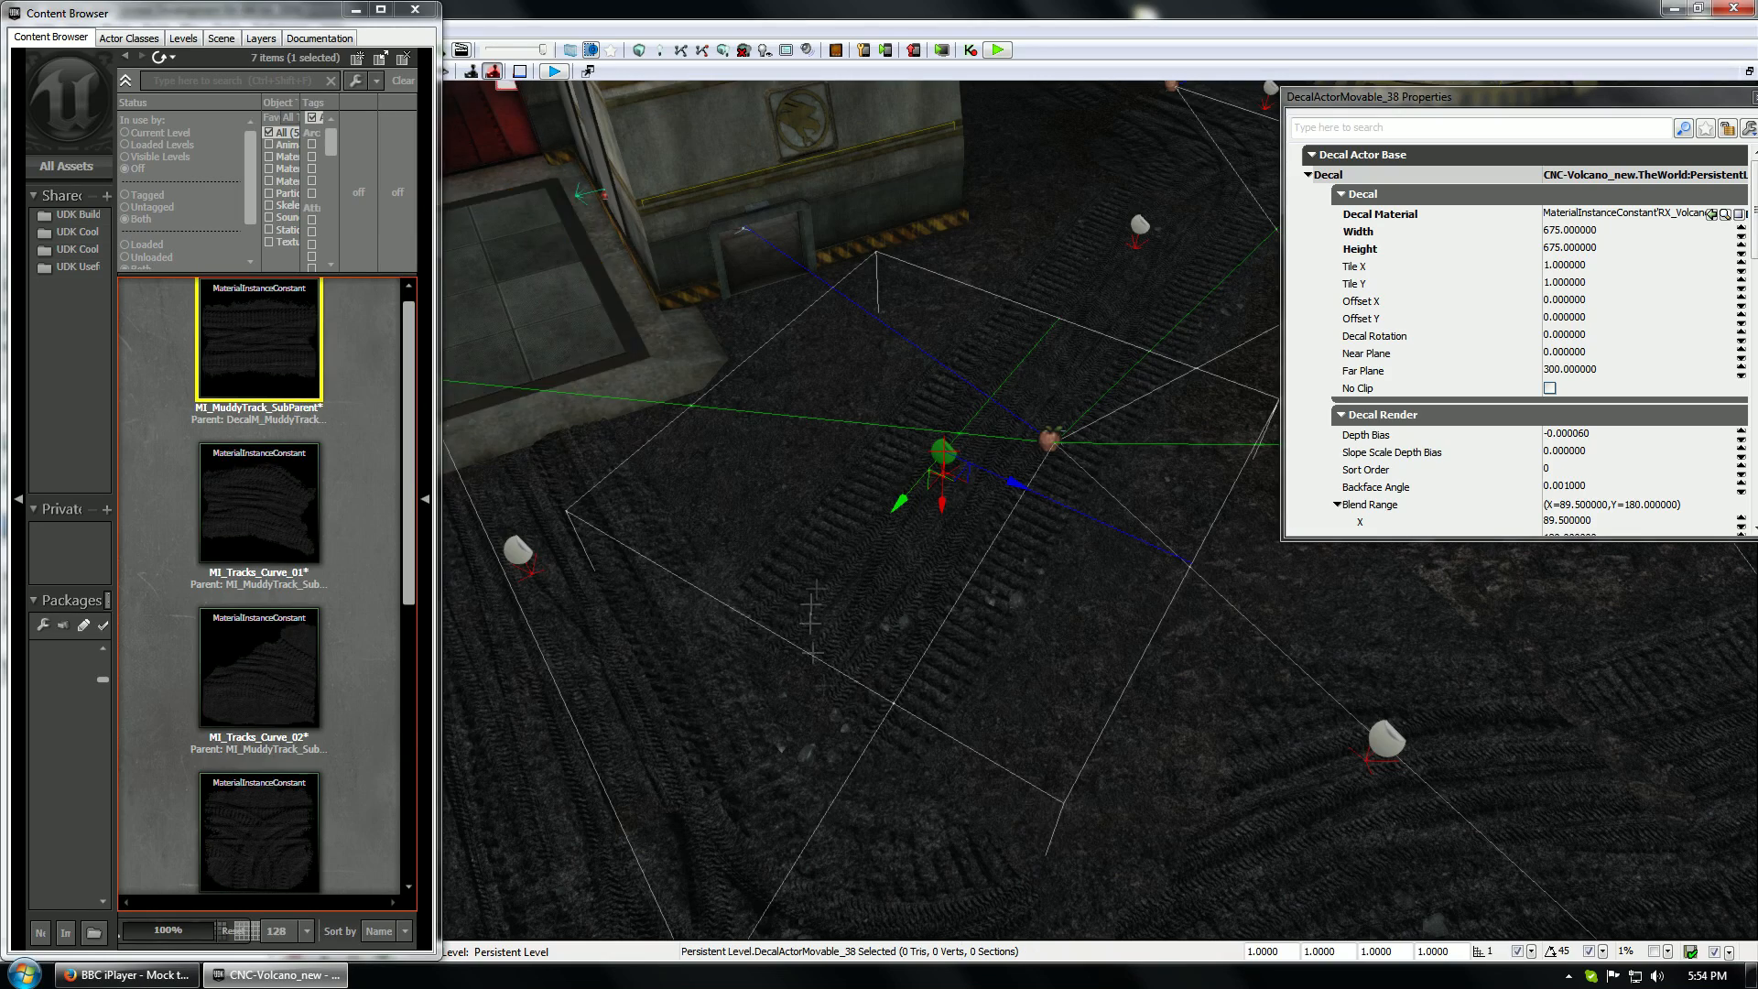
scroll(295, 586, down, 3)
click(279, 685)
scroll(275, 699, down, 4)
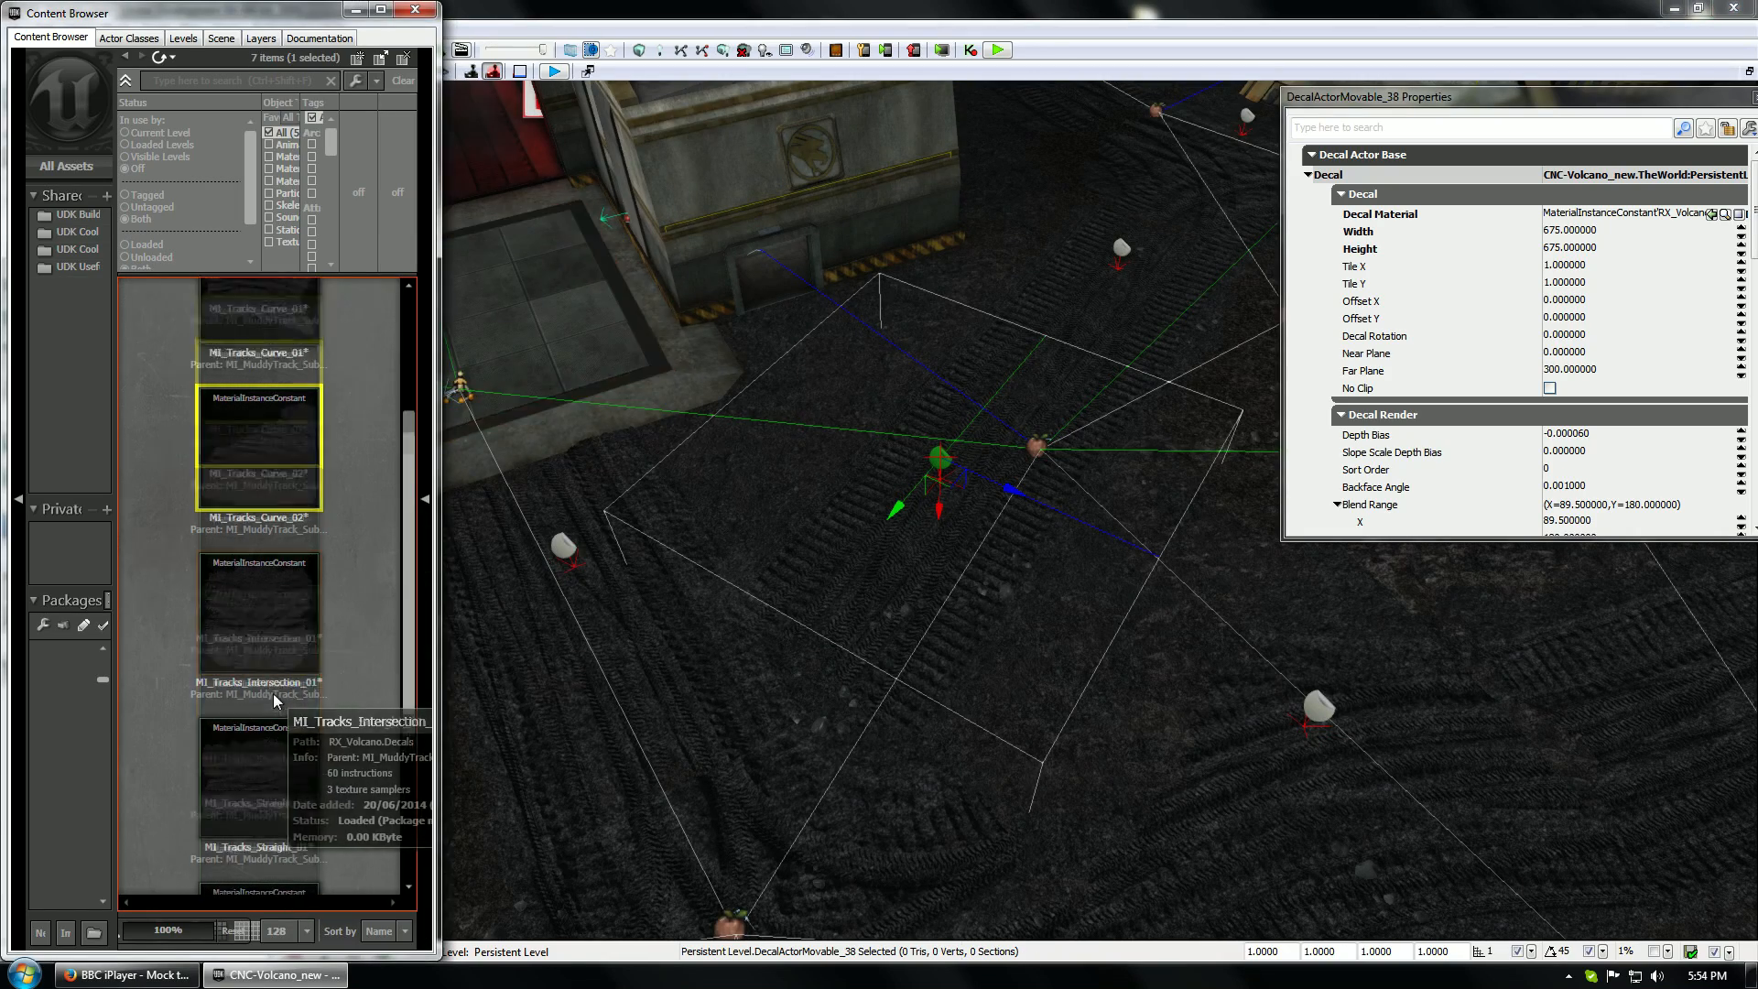
click(272, 698)
click(1711, 214)
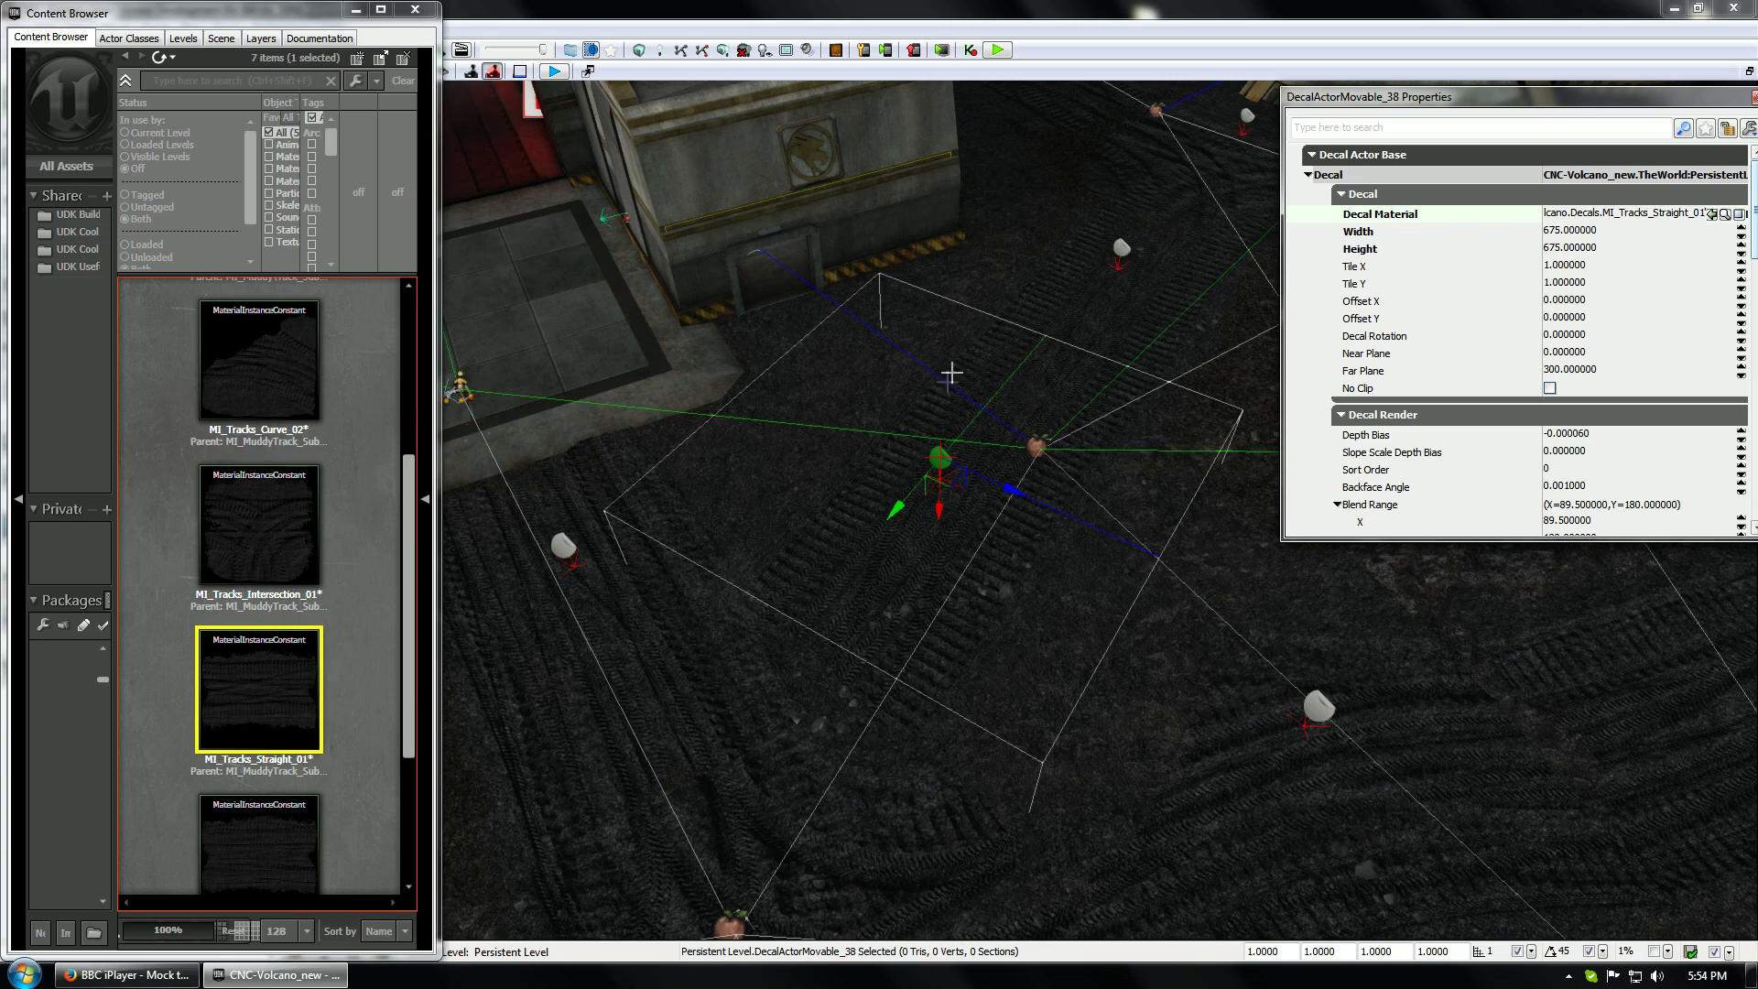
Duplicate the straight decal farther along, assign MI_Tracks_Curve_02 to the copy and rotate it into the existing tracks
click(298, 375)
drag(897, 506, 749, 629)
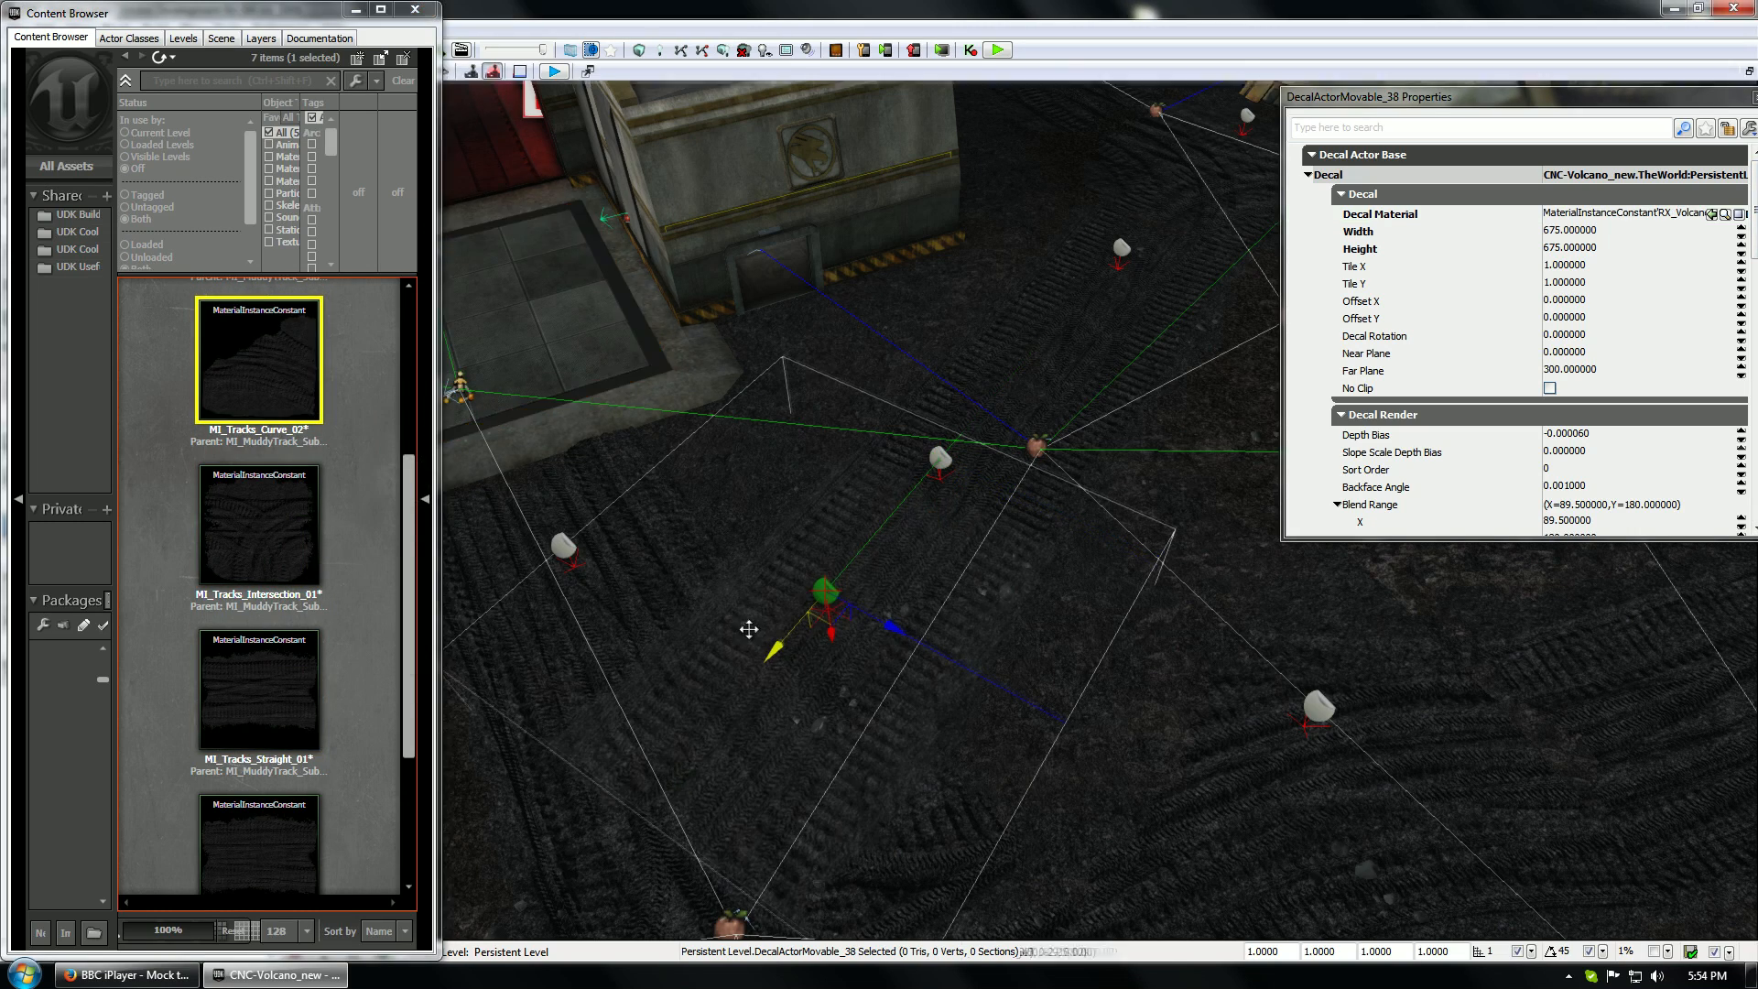
click(1711, 215)
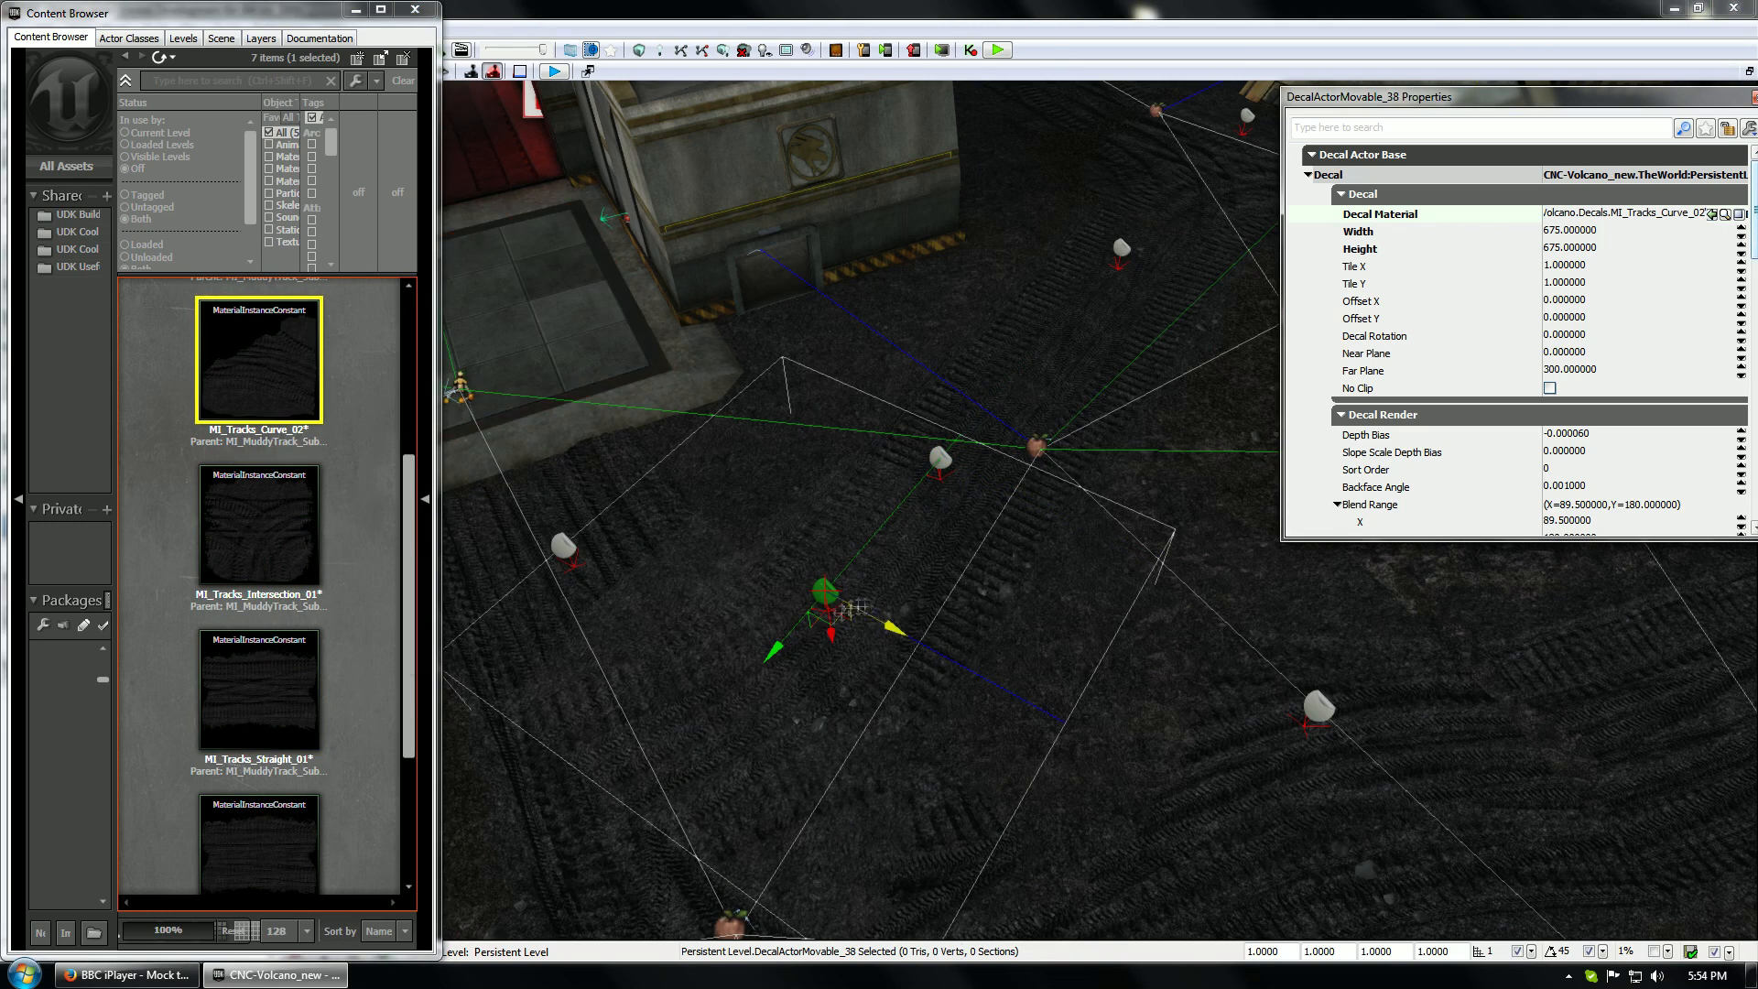
click(859, 607)
key(space)
drag(831, 675, 677, 673)
key(space)
Set the Depth Bias of the new MI_Tracks_Curve_02 decal to -0.0006
click(1579, 434)
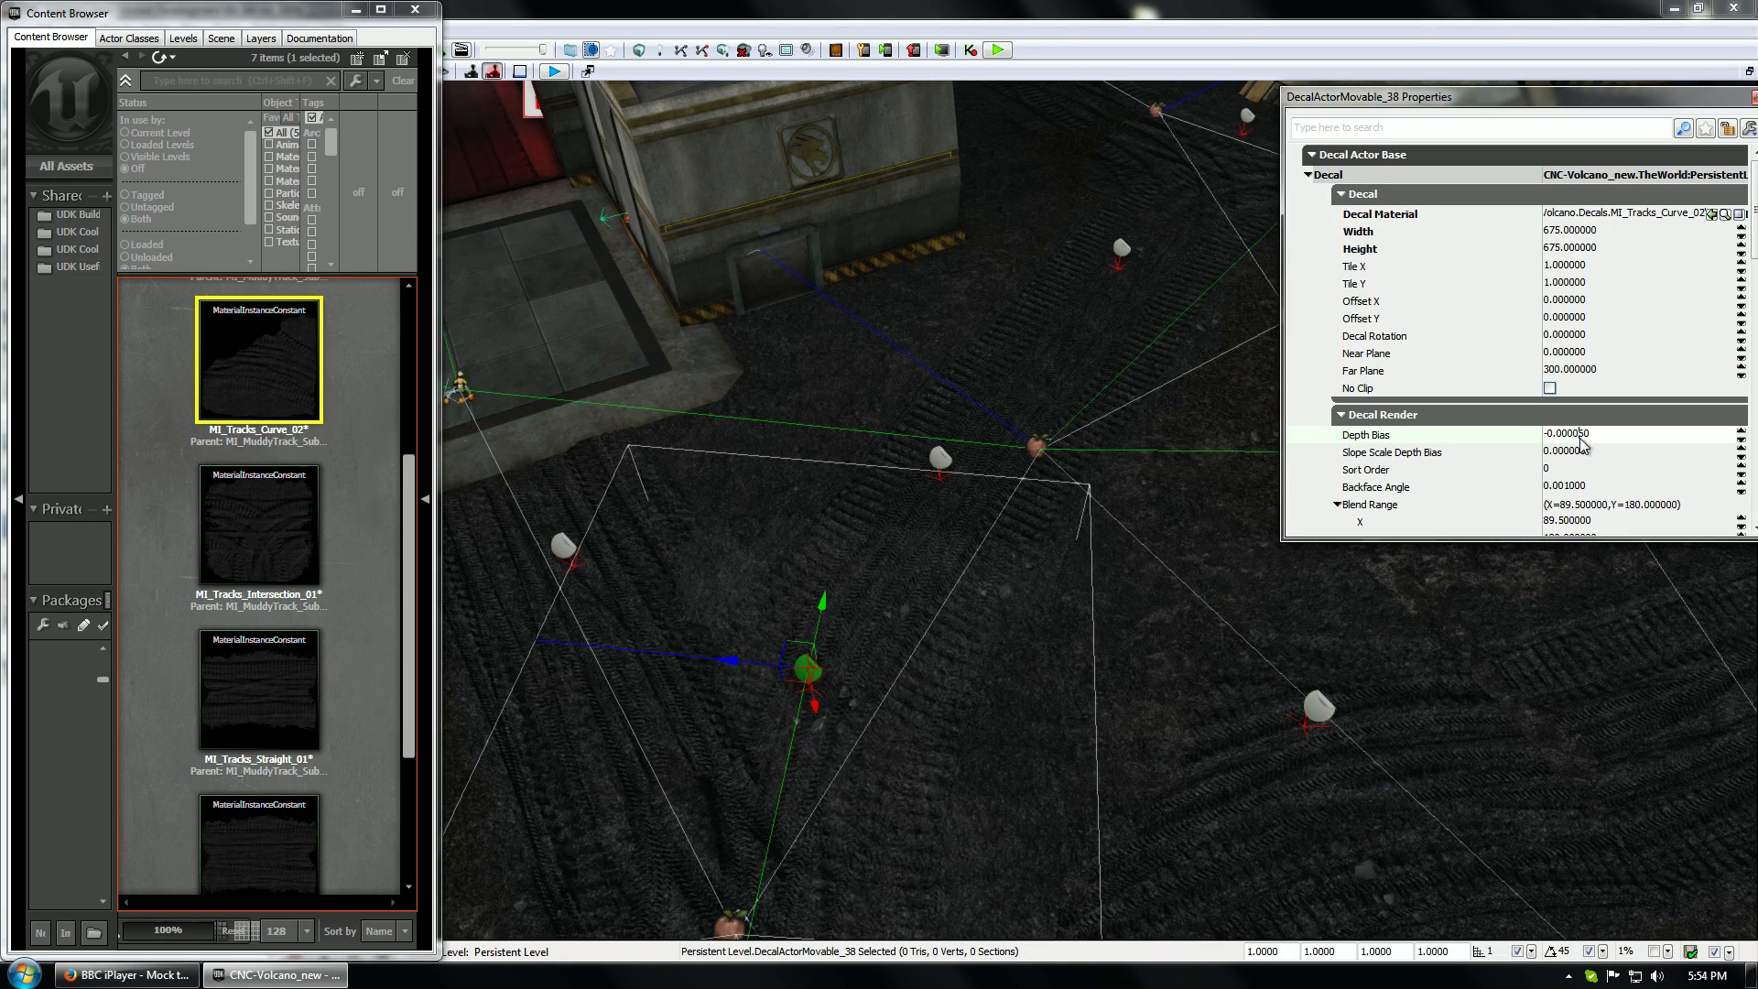
click(1573, 448)
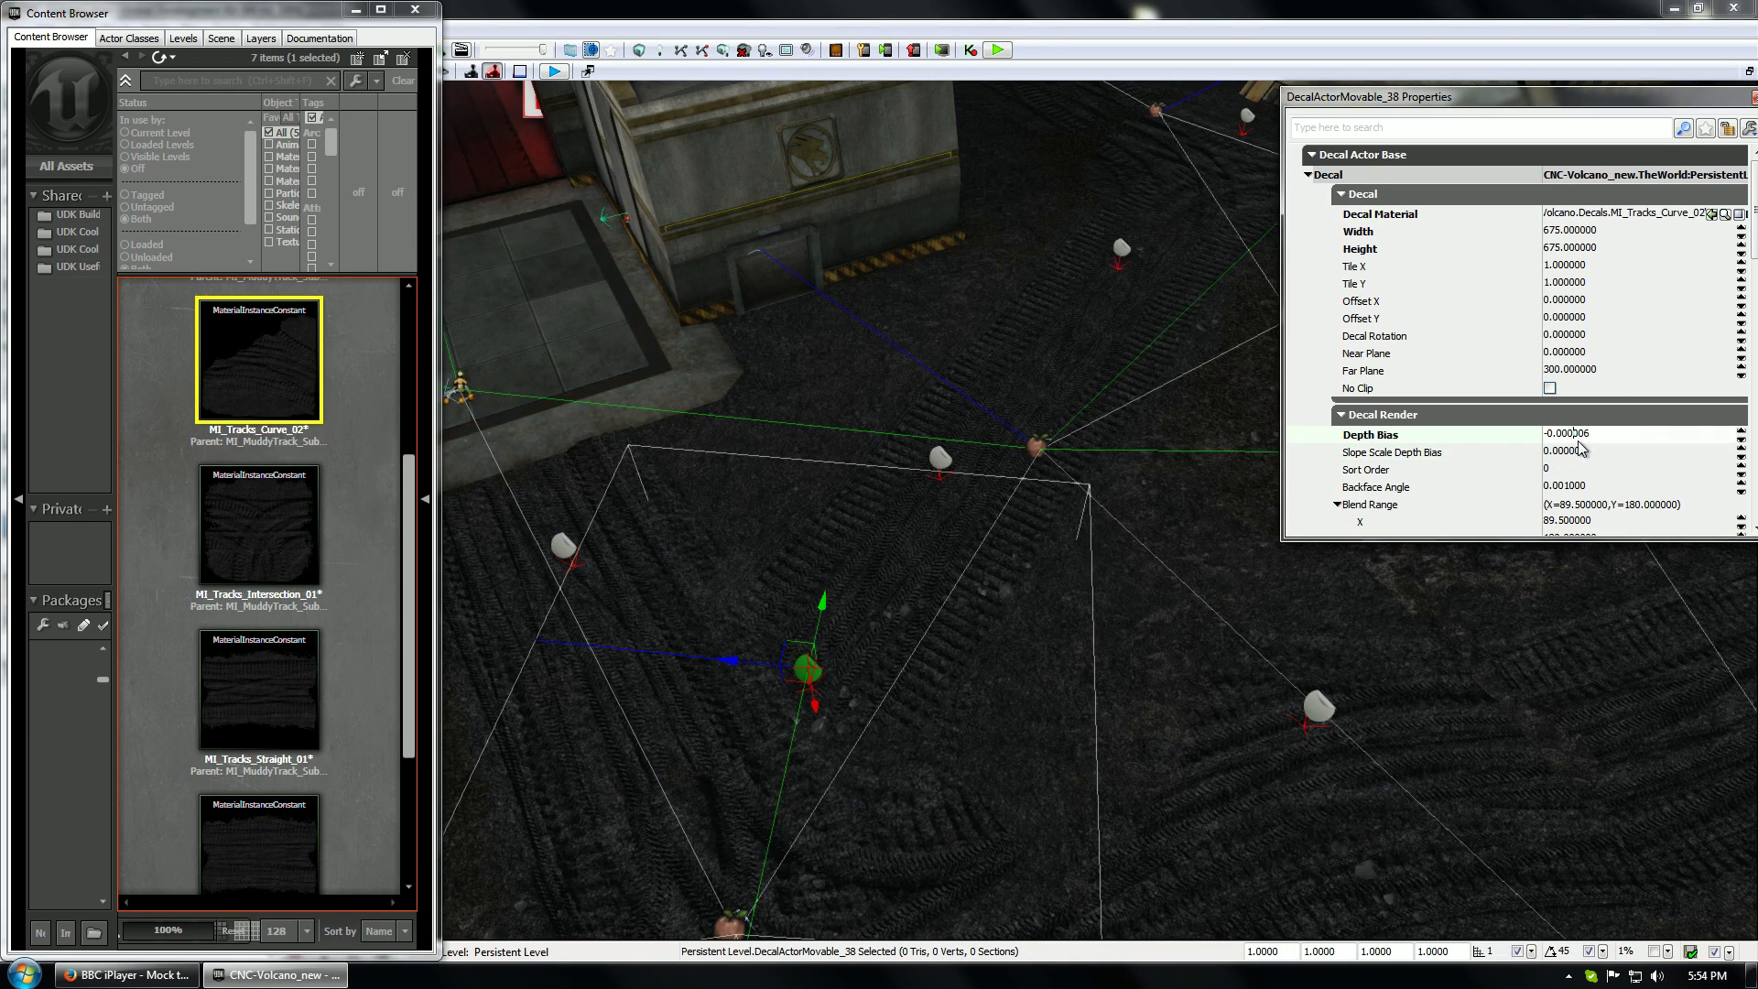
click(1559, 456)
drag(855, 412, 855, 567)
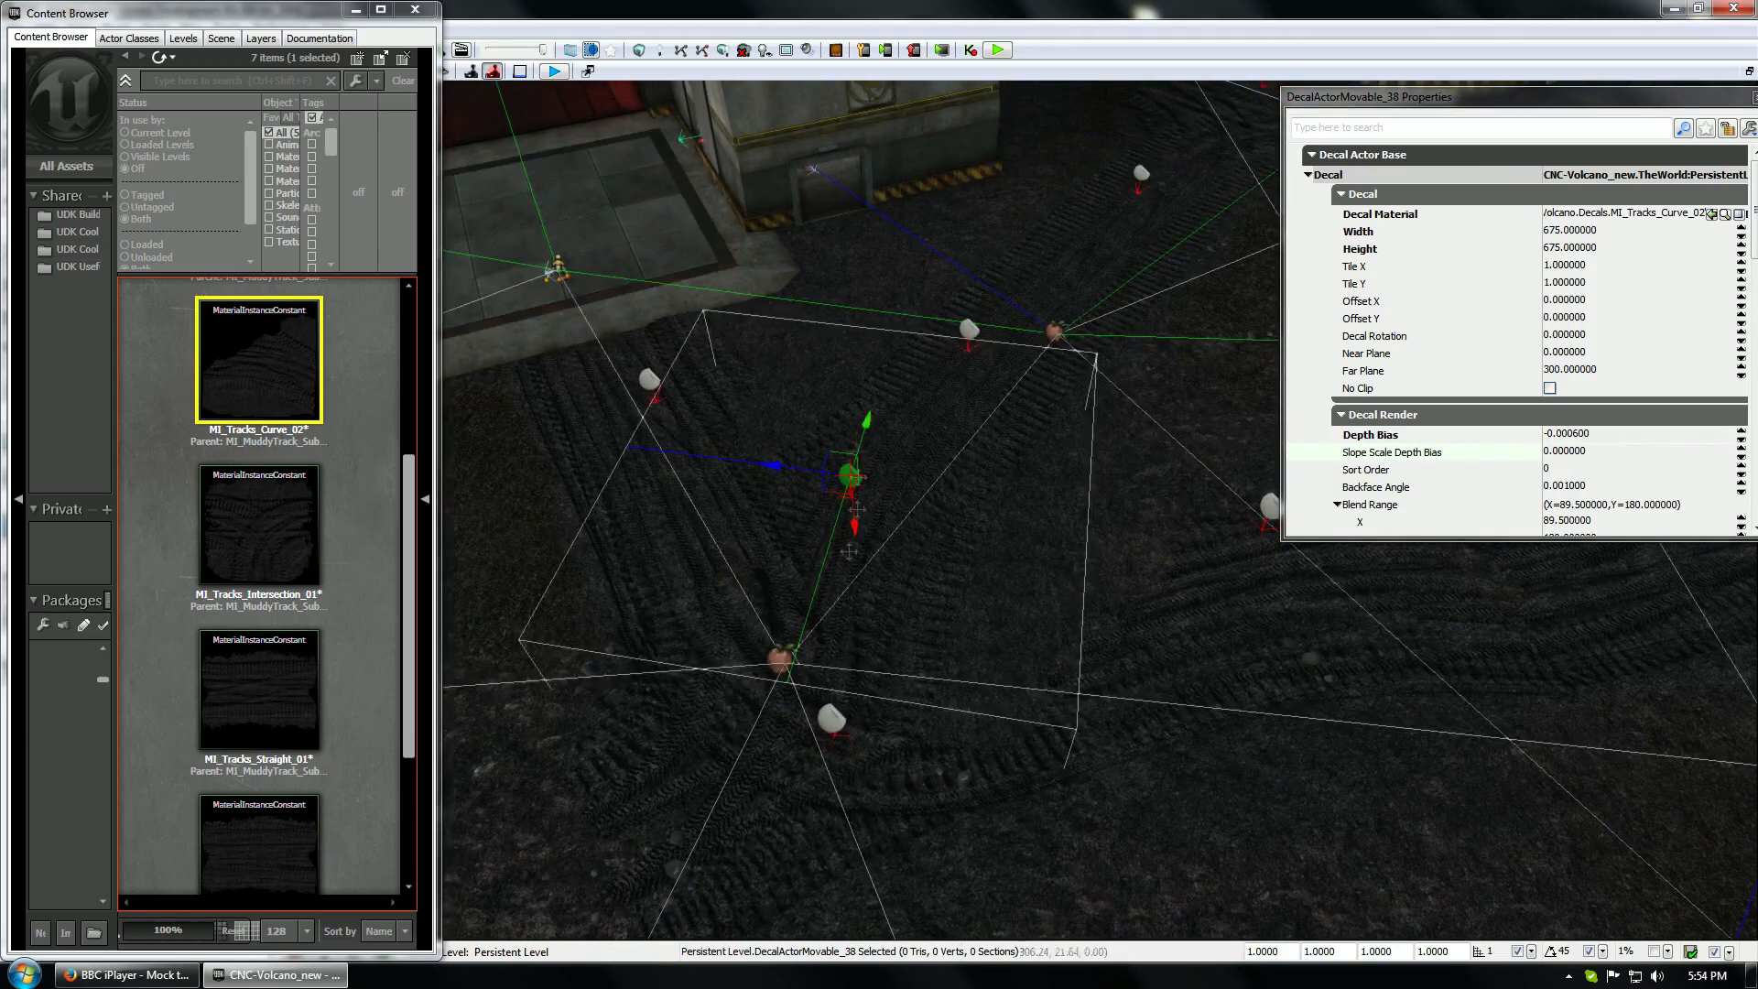
Change the Depth Bias of the neighbouring decal just below the path node, trying -0.06, and deselect it
click(826, 716)
click(1573, 435)
key(BackSpace)
key(BackSpace)
key(BackSpace)
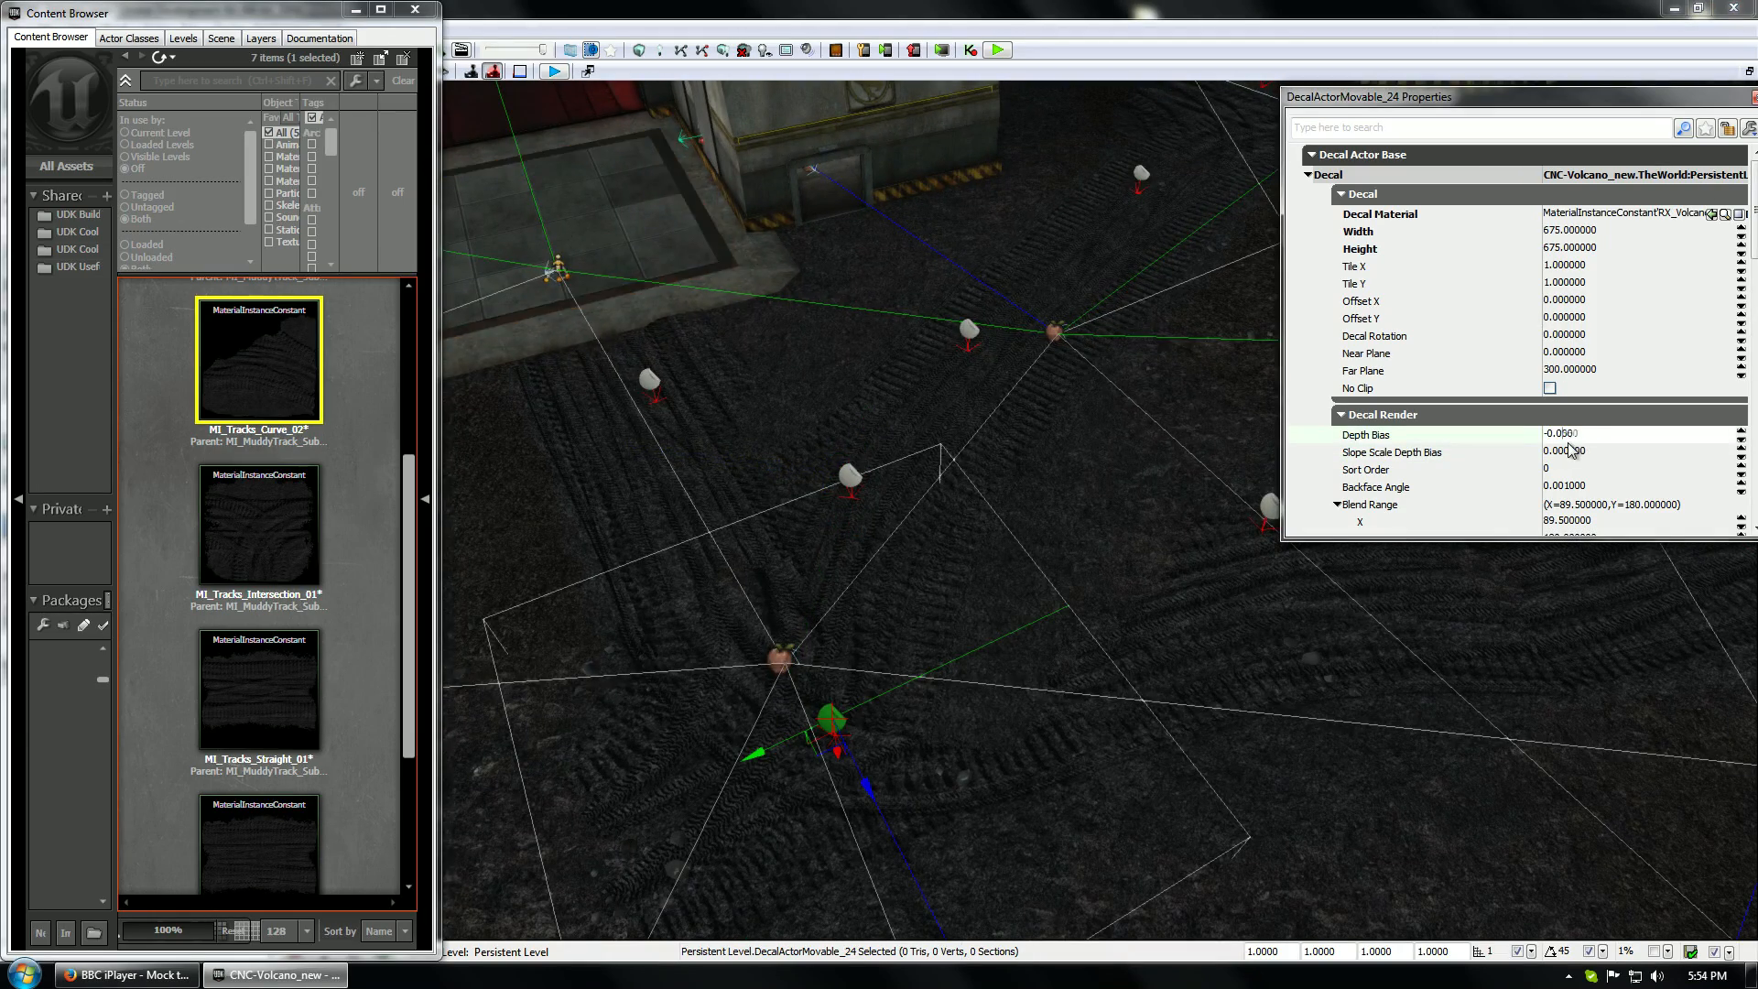
key(Return)
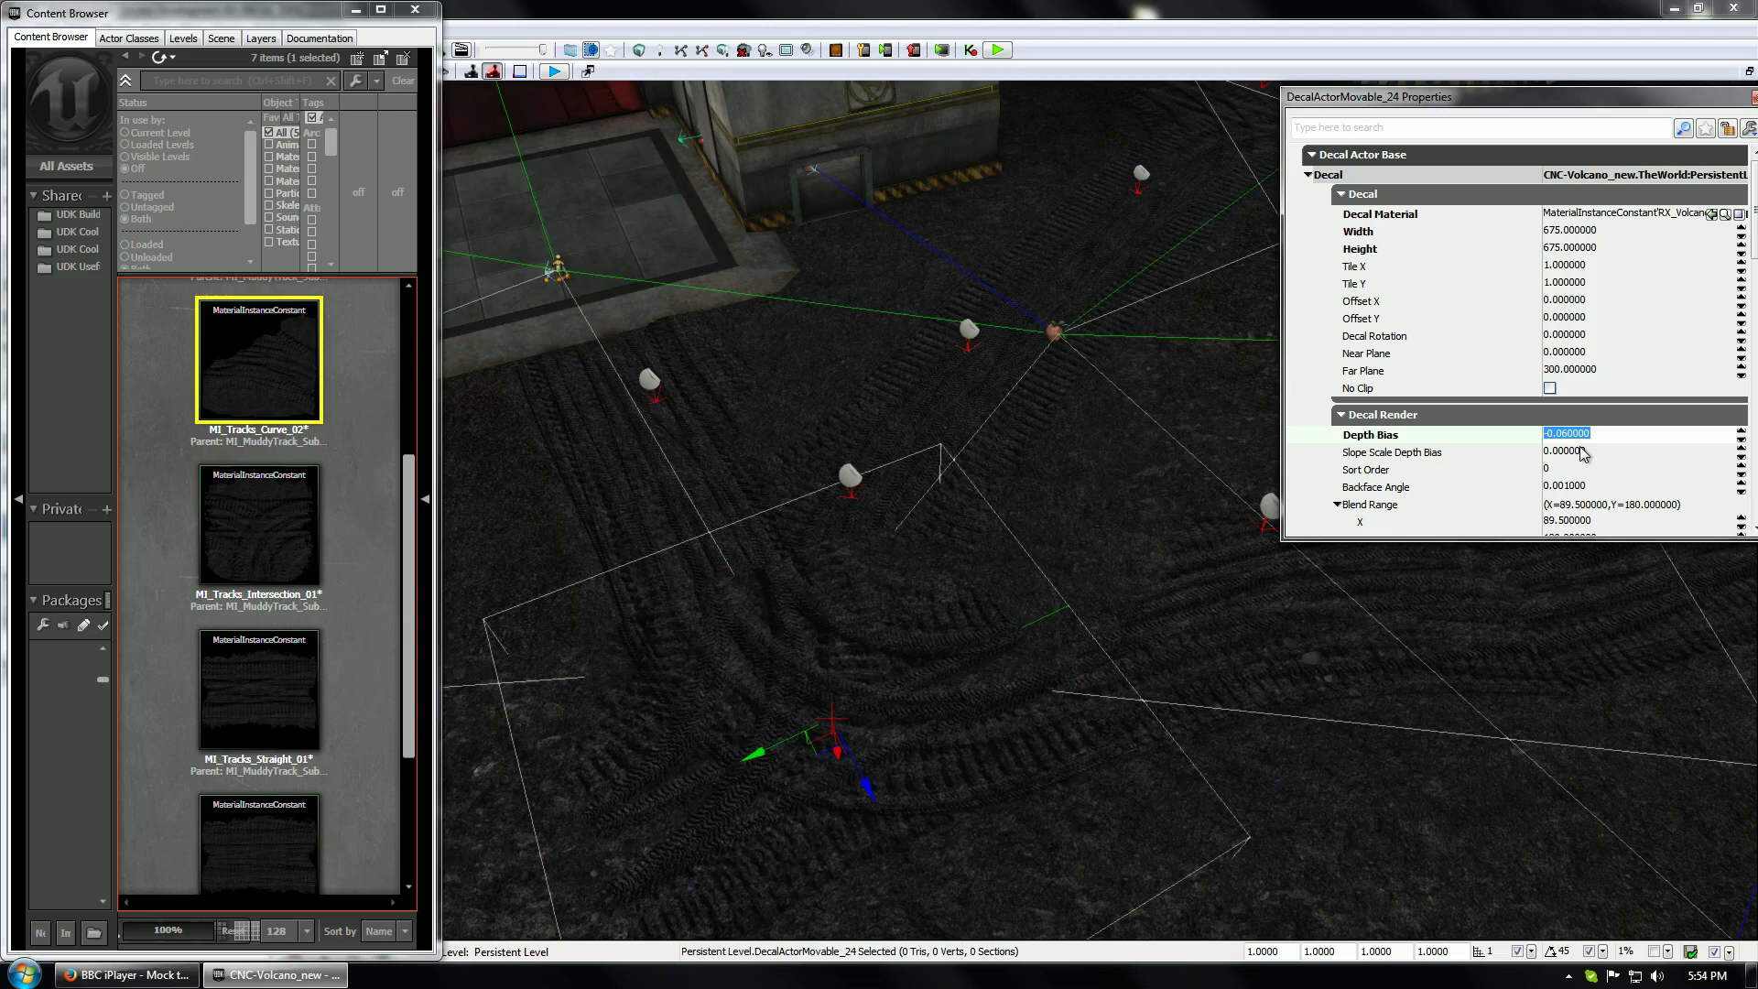
click(975, 478)
click(958, 470)
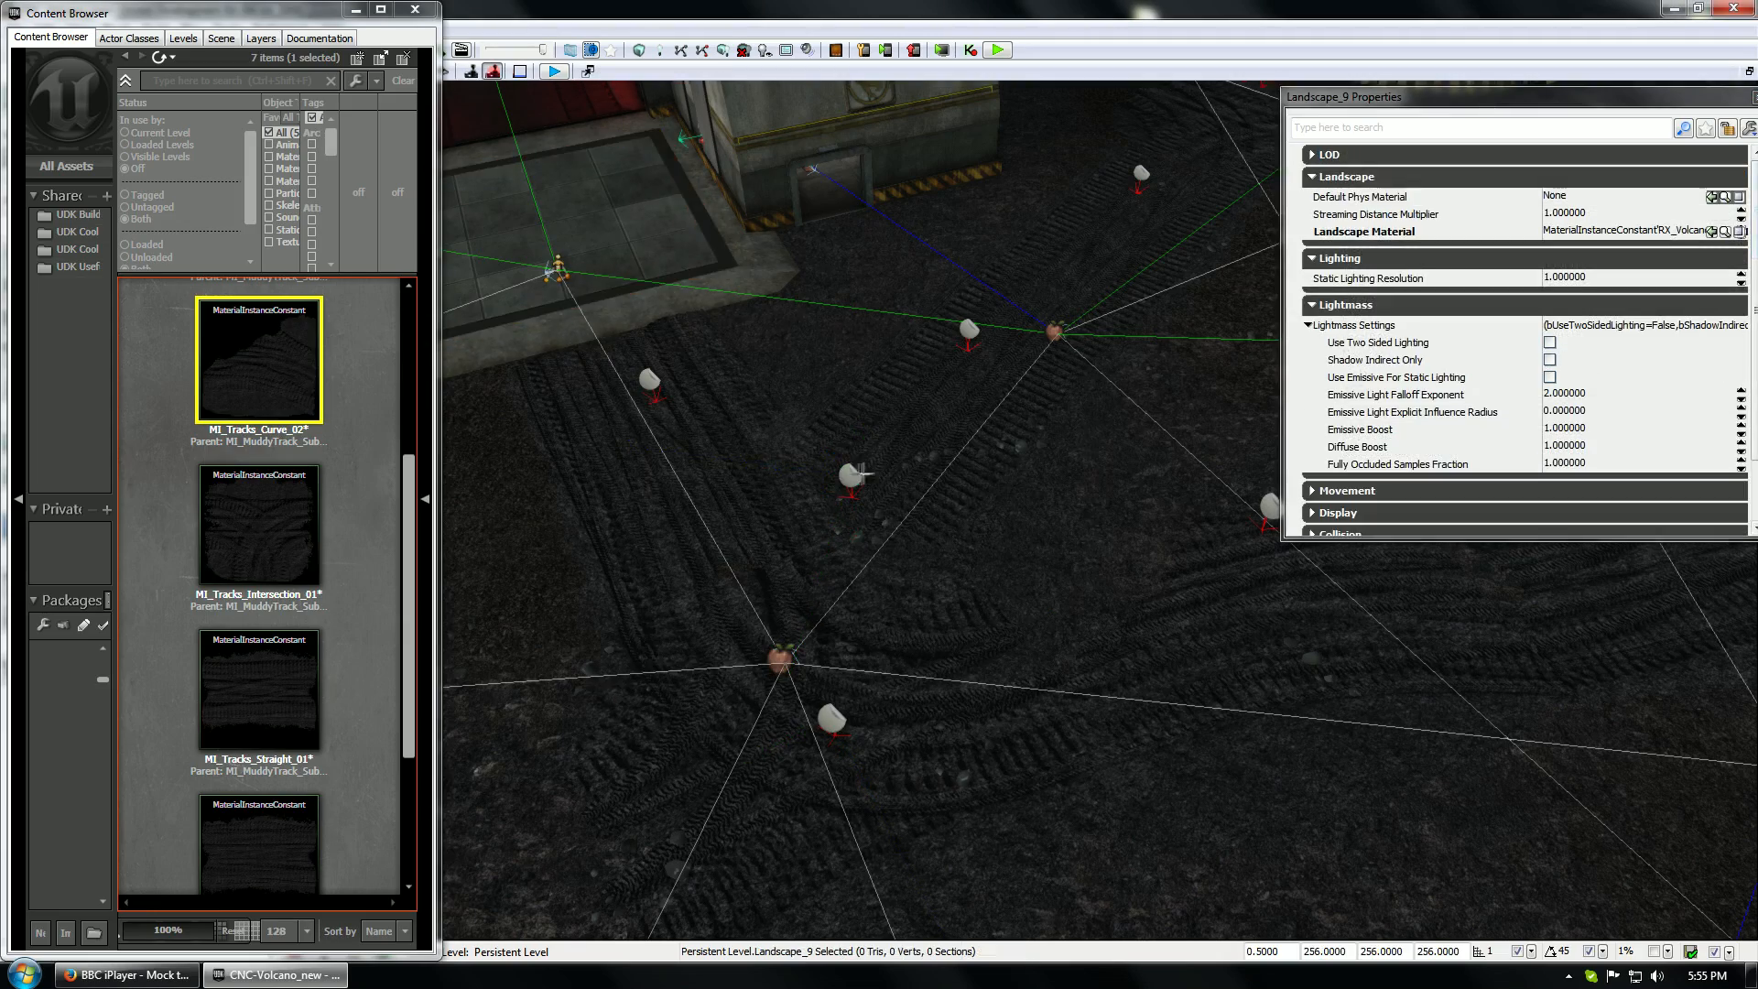
Duplicate the straight track decal forward beside the building's doorway and assign MI_Tracks_Straight_01 to the copy
click(850, 475)
right_drag(980, 503, 1071, 384)
click(1169, 724)
alt+drag(1168, 657, 1137, 327)
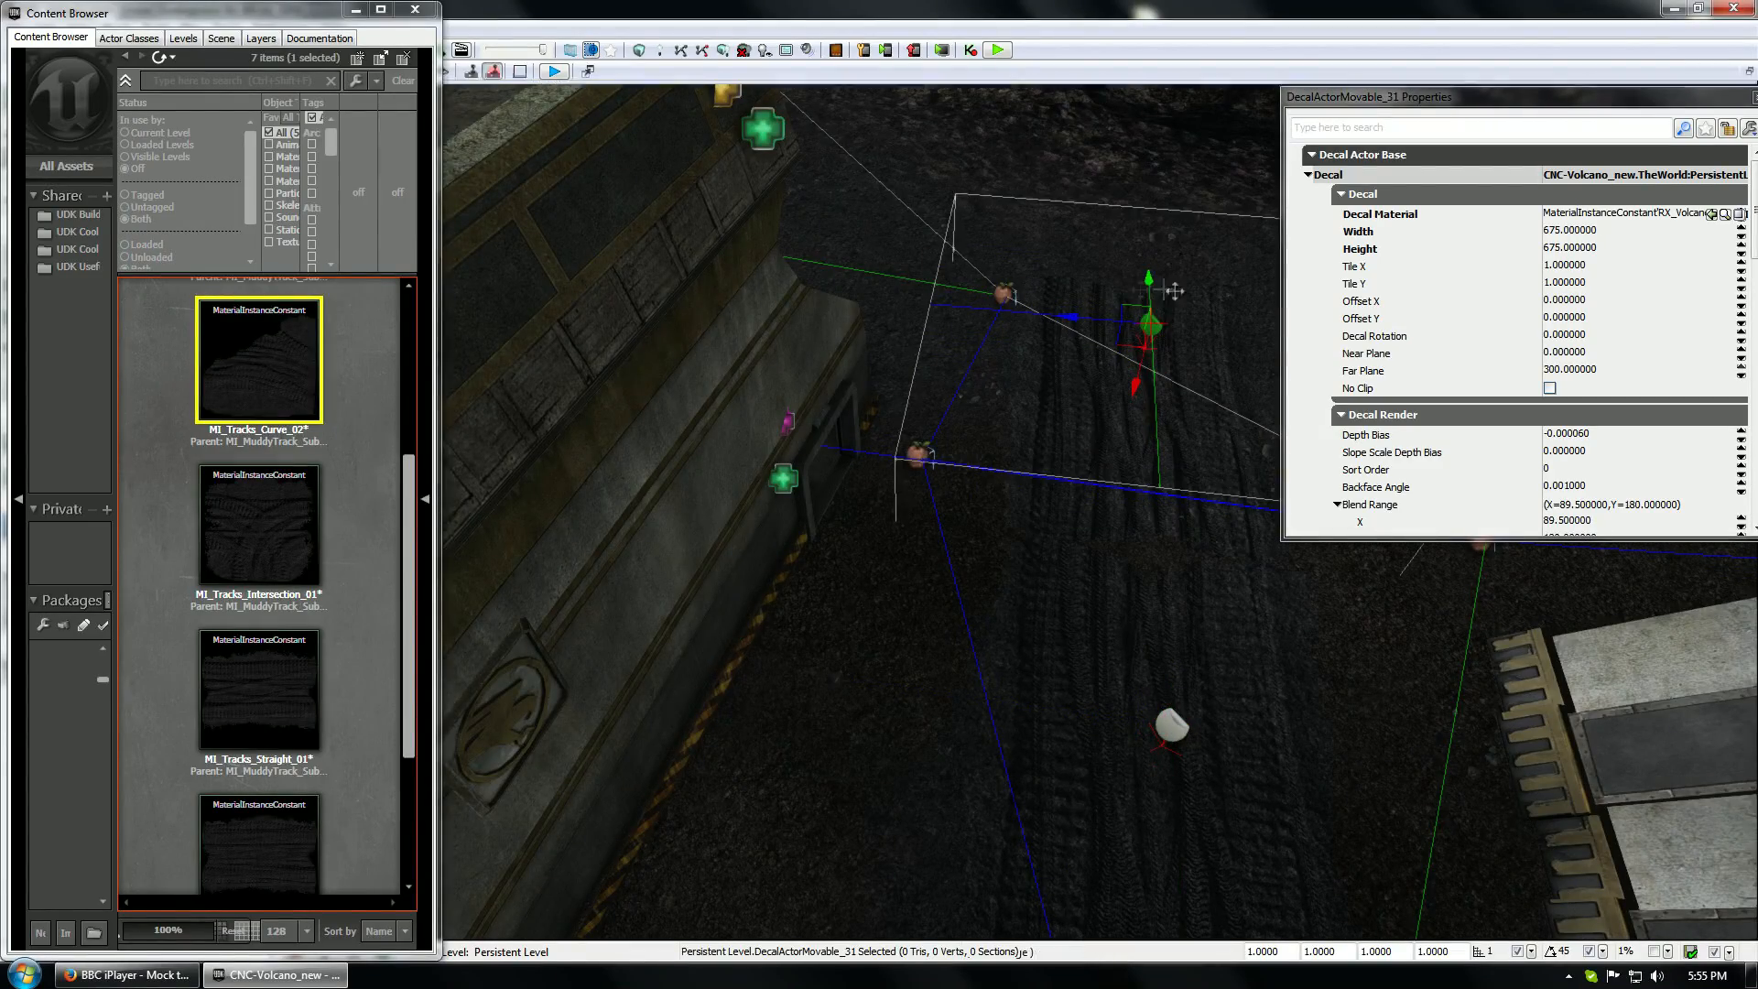
click(259, 689)
click(1712, 214)
Change the Decal Material of the copy beside the doorway to MI_Tracks_Curve_01
right_drag(1078, 683, 961, 682)
click(282, 379)
scroll(288, 686, down, 5)
scroll(288, 684, up, 12)
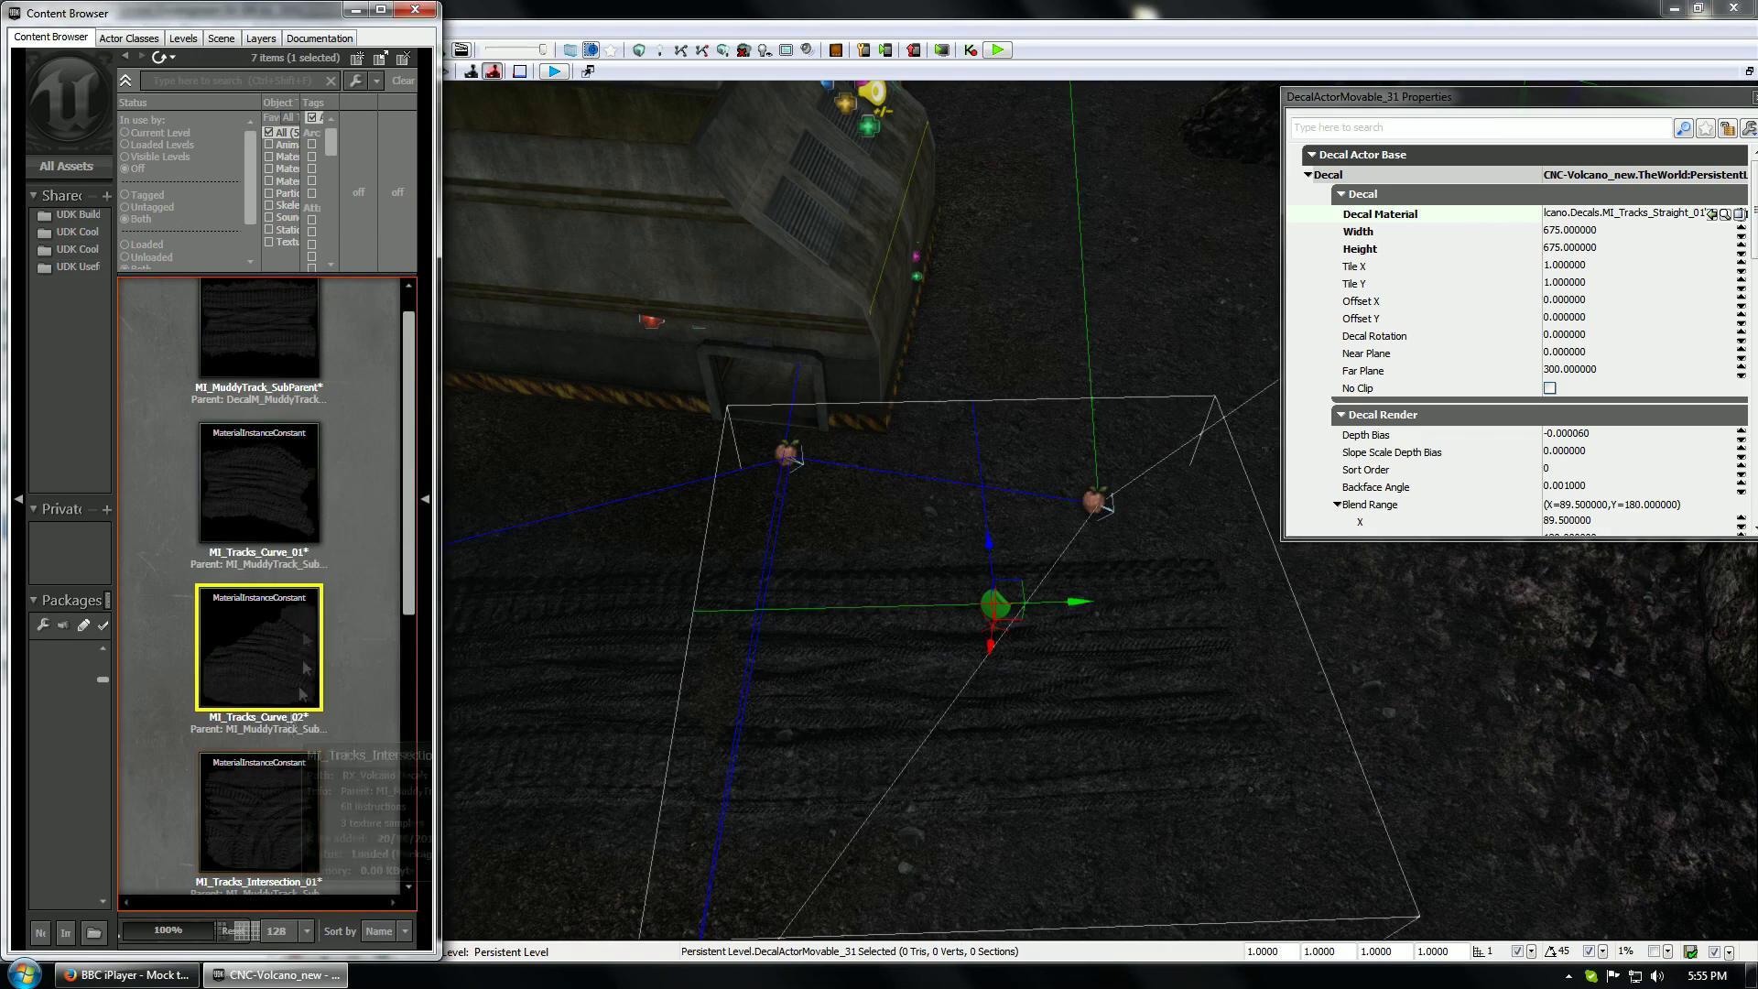
click(282, 499)
click(1712, 214)
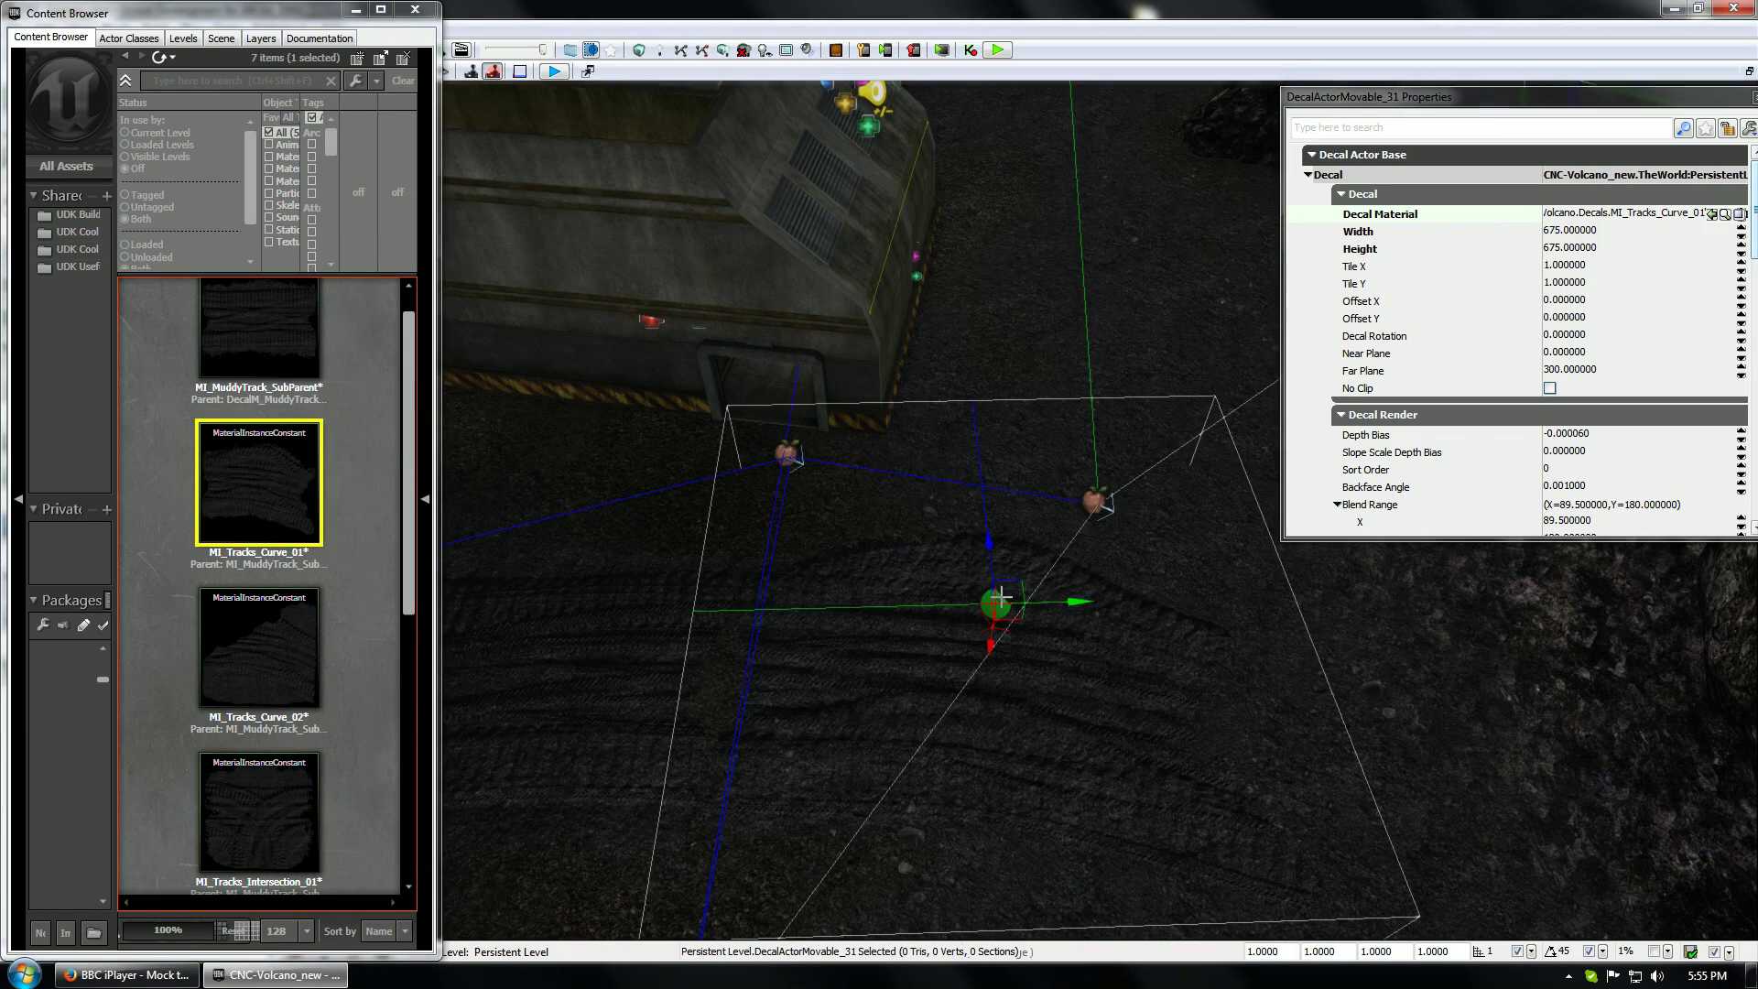
Rotate and shift the MI_Tracks_Curve_01 decal so it continues from the straight tracks
key(space)
drag(1052, 651, 1103, 615)
key(space)
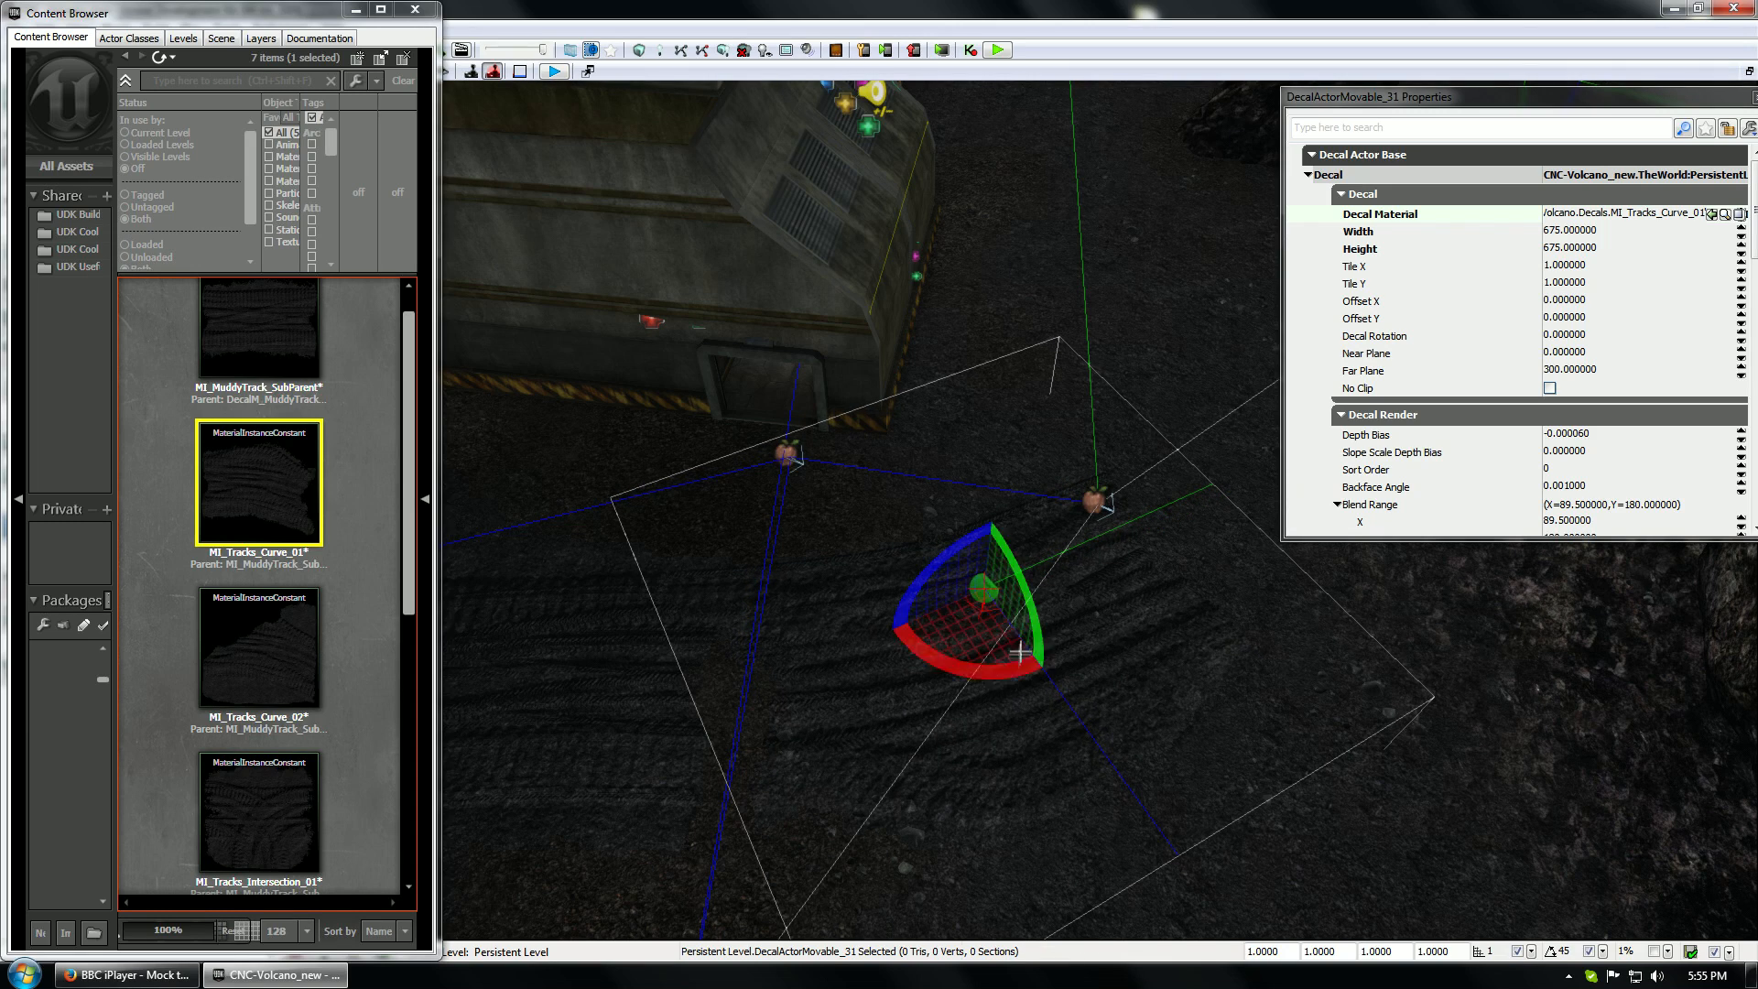
drag(1020, 663, 1171, 354)
key(space)
Duplicate the curve decal past the path node, reorient the copy and assign MI_MuddyTrack_SubParent as its Decal Material
drag(990, 460, 1303, 381)
right_drag(1098, 388, 1190, 388)
key(space)
drag(942, 388, 825, 289)
key(space)
drag(959, 521, 960, 477)
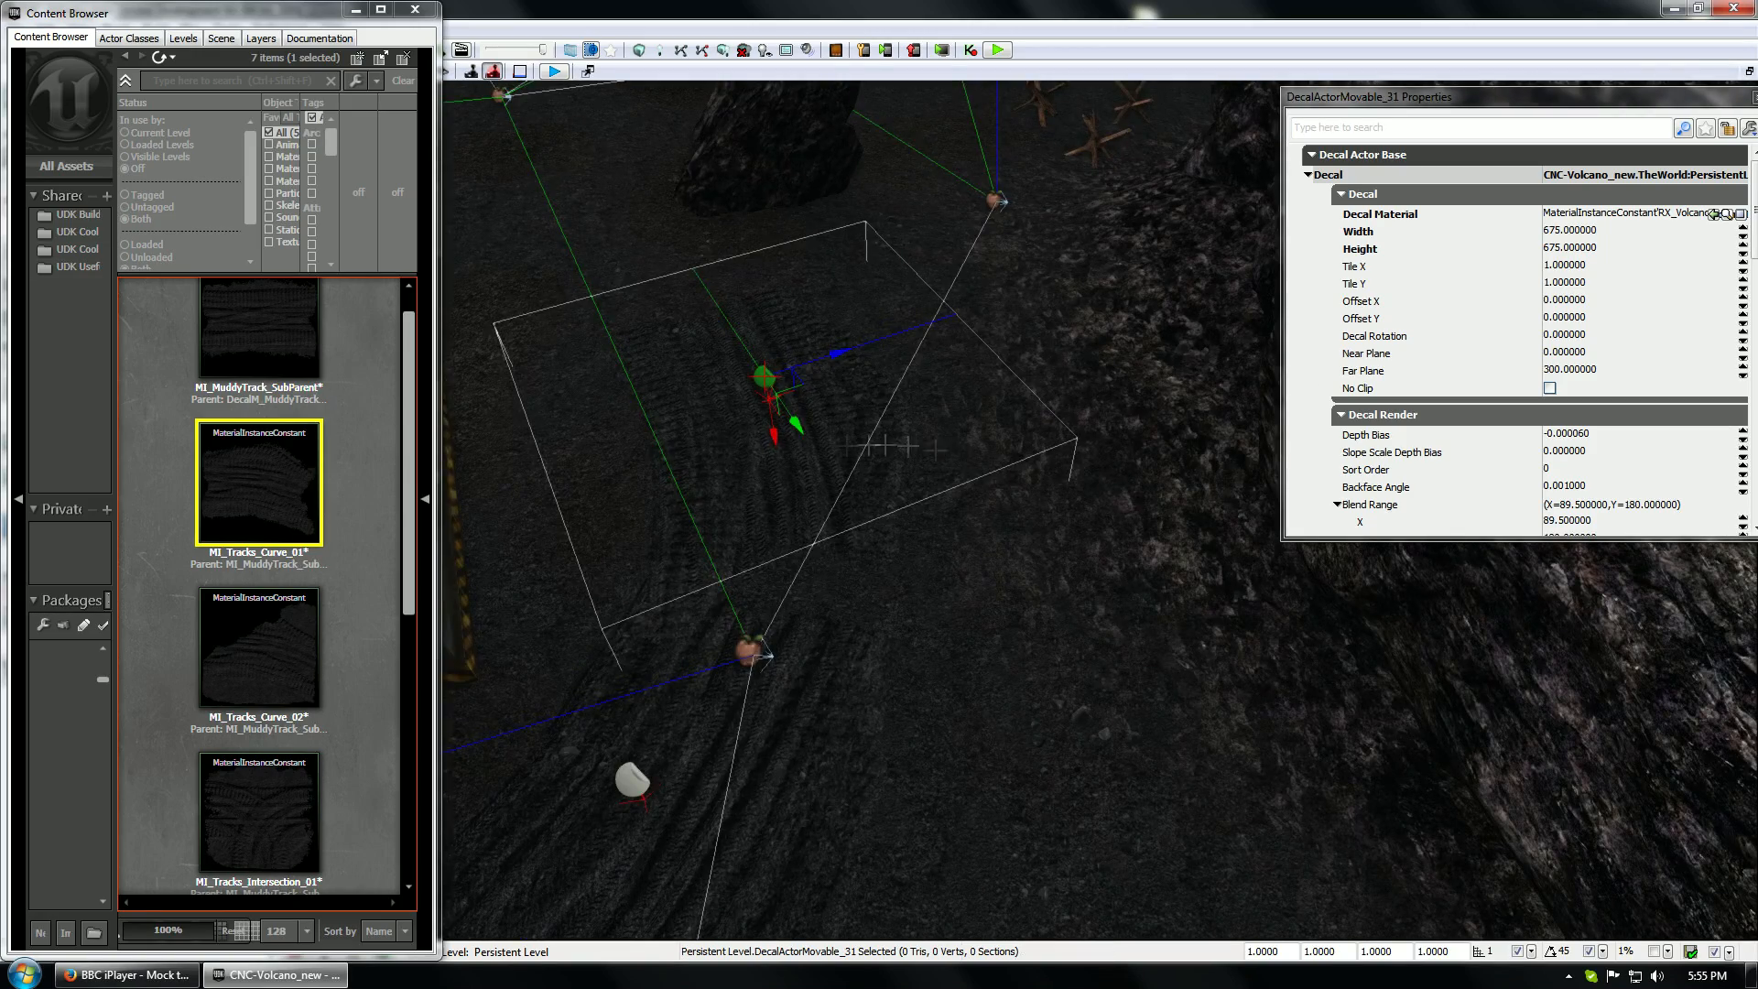
click(247, 355)
click(1713, 215)
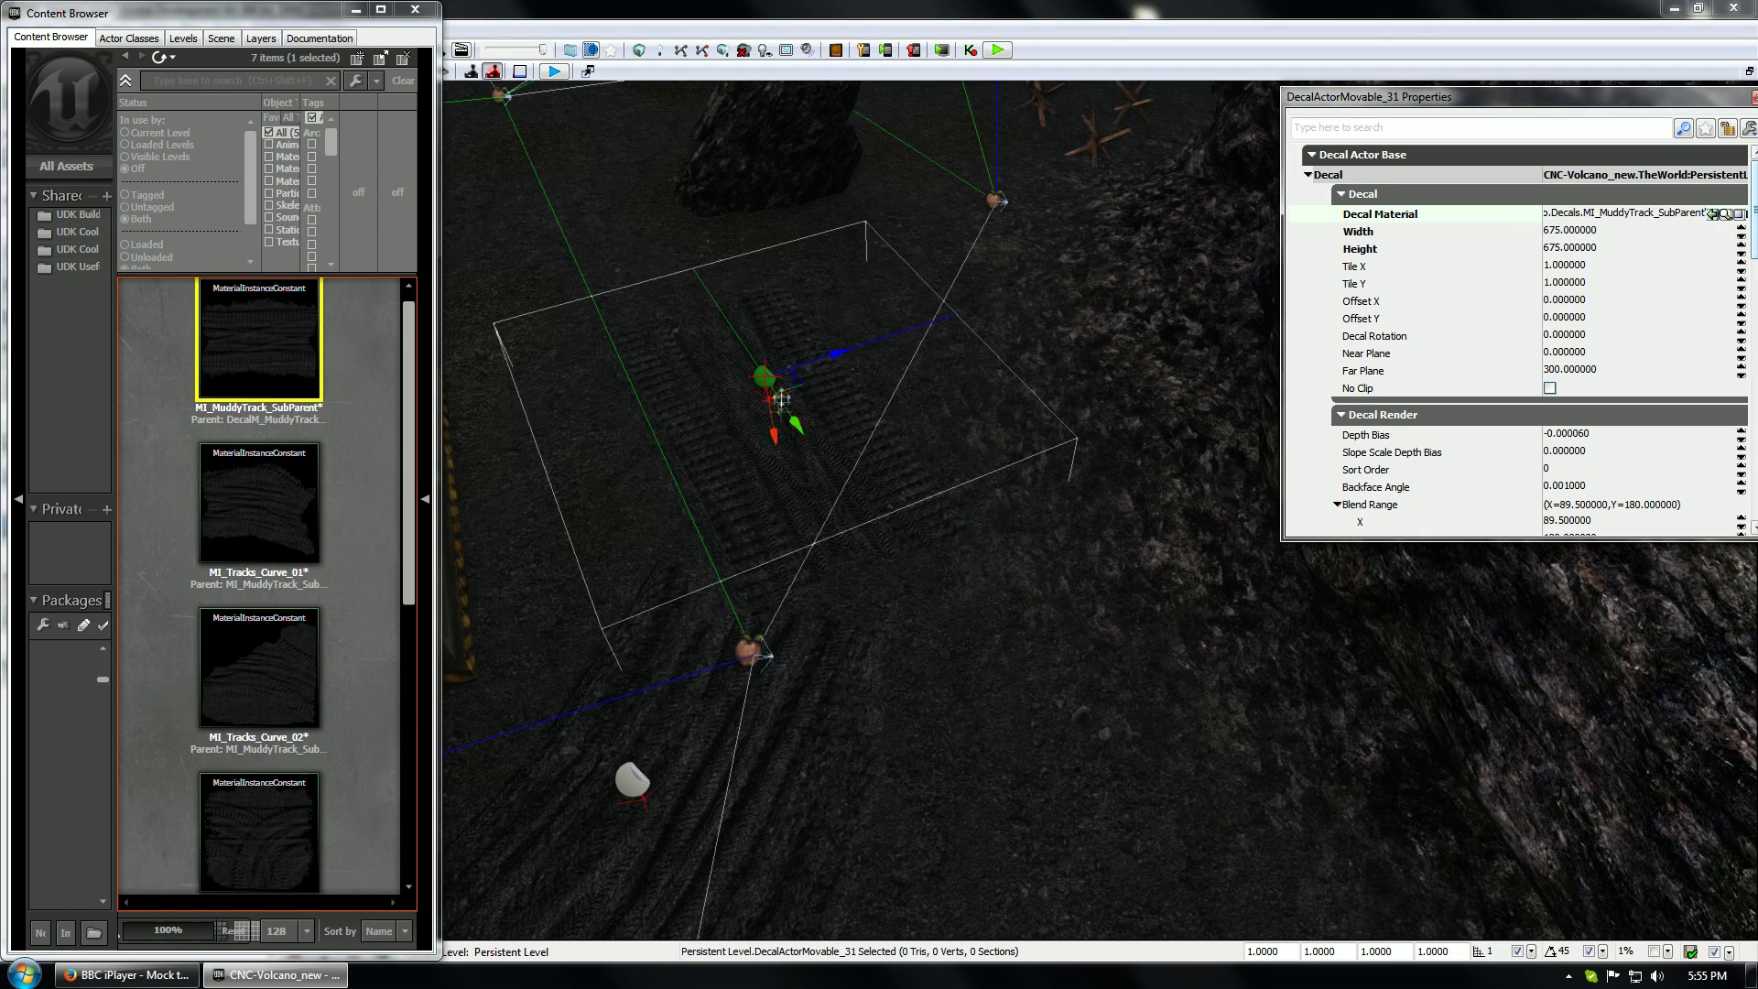
Rotate the MI_MuddyTrack_SubParent decal in line with the route and move it to join the end of the curve
drag(800, 381, 867, 427)
key(space)
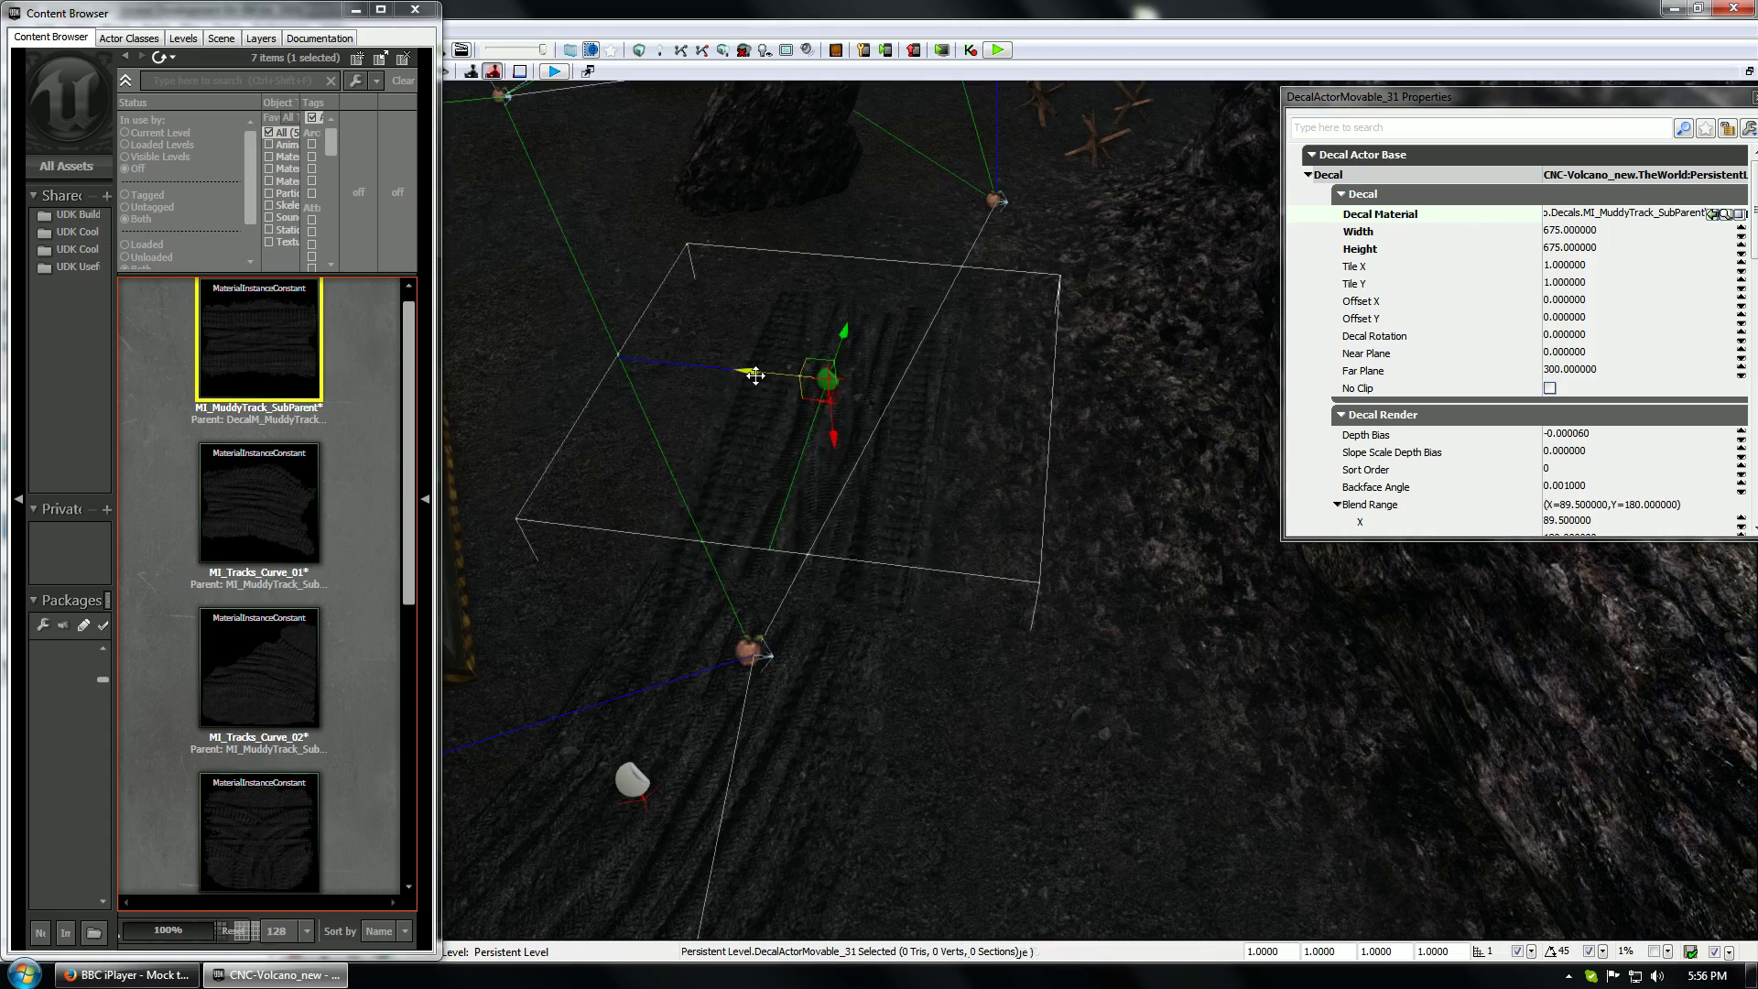
drag(838, 340, 832, 356)
drag(851, 549, 868, 513)
Fine-tune the rotation and position of the straight decal so its tracks flow out of the curve
key(space)
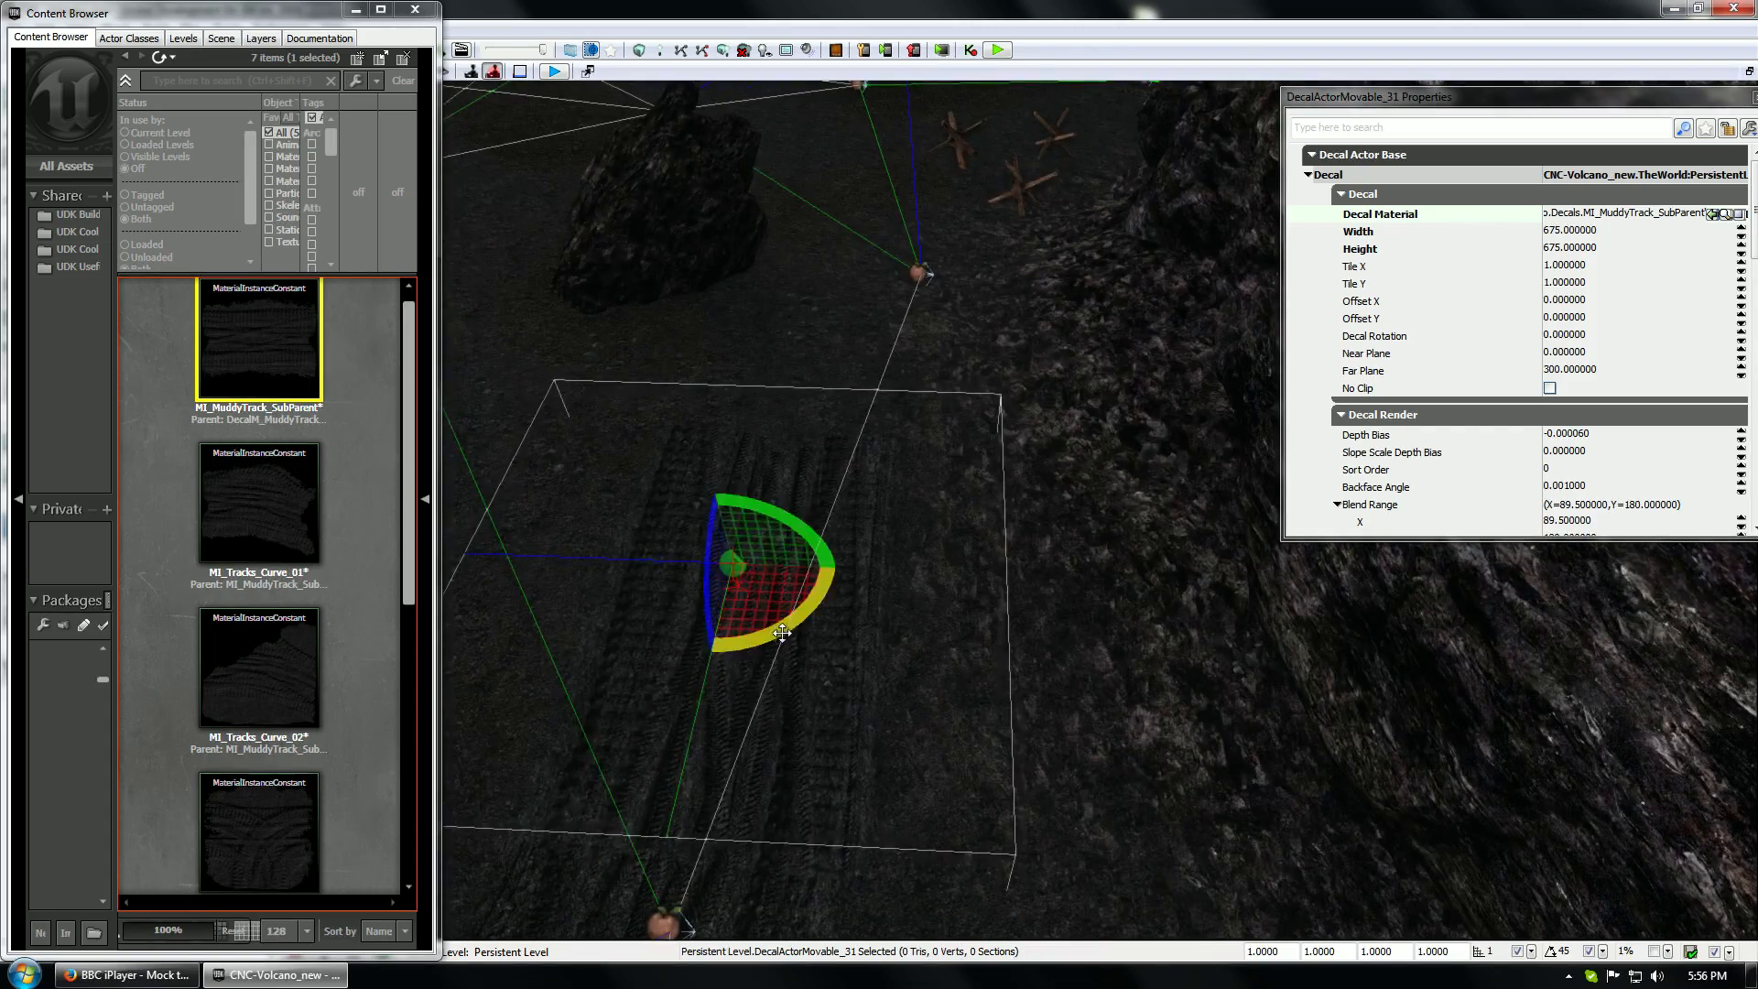
drag(785, 638, 798, 633)
drag(995, 604, 851, 563)
ctrl+click(777, 574)
drag(790, 652, 797, 616)
drag(861, 568, 915, 536)
Duplicate the straight track decal farther along the route and assign MI_Tracks_Curve_01 as the copy's Decal Material
click(766, 580)
click(897, 264)
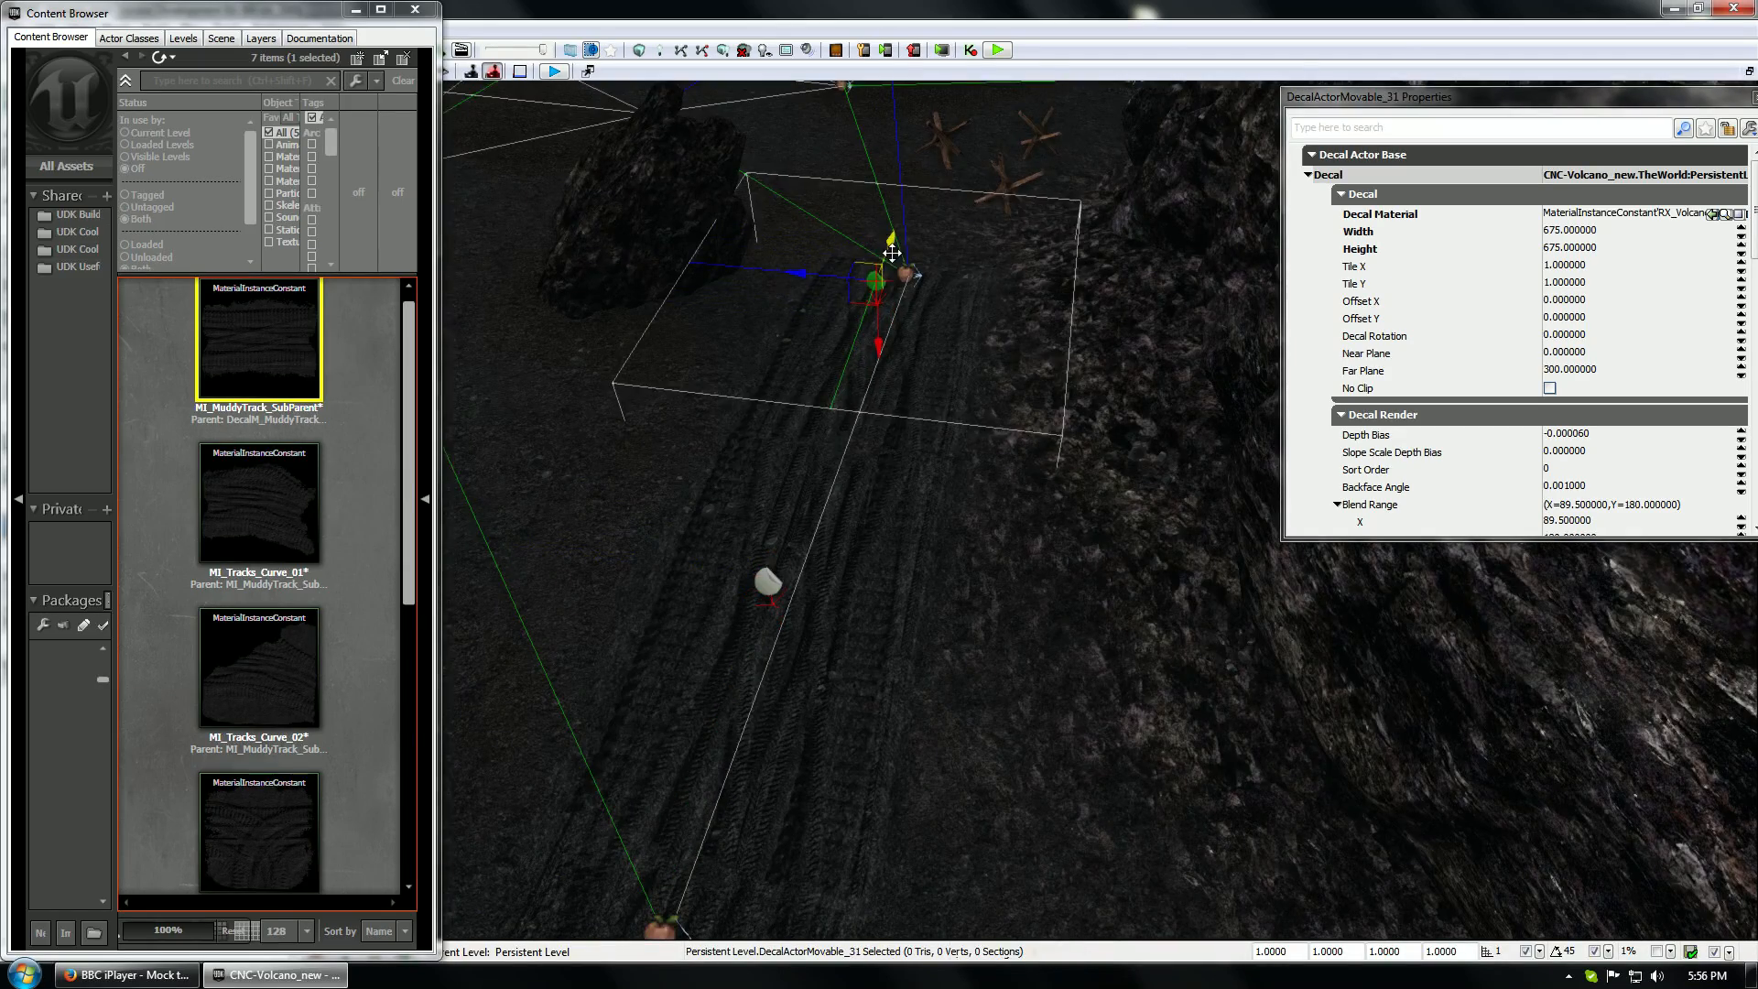
click(259, 504)
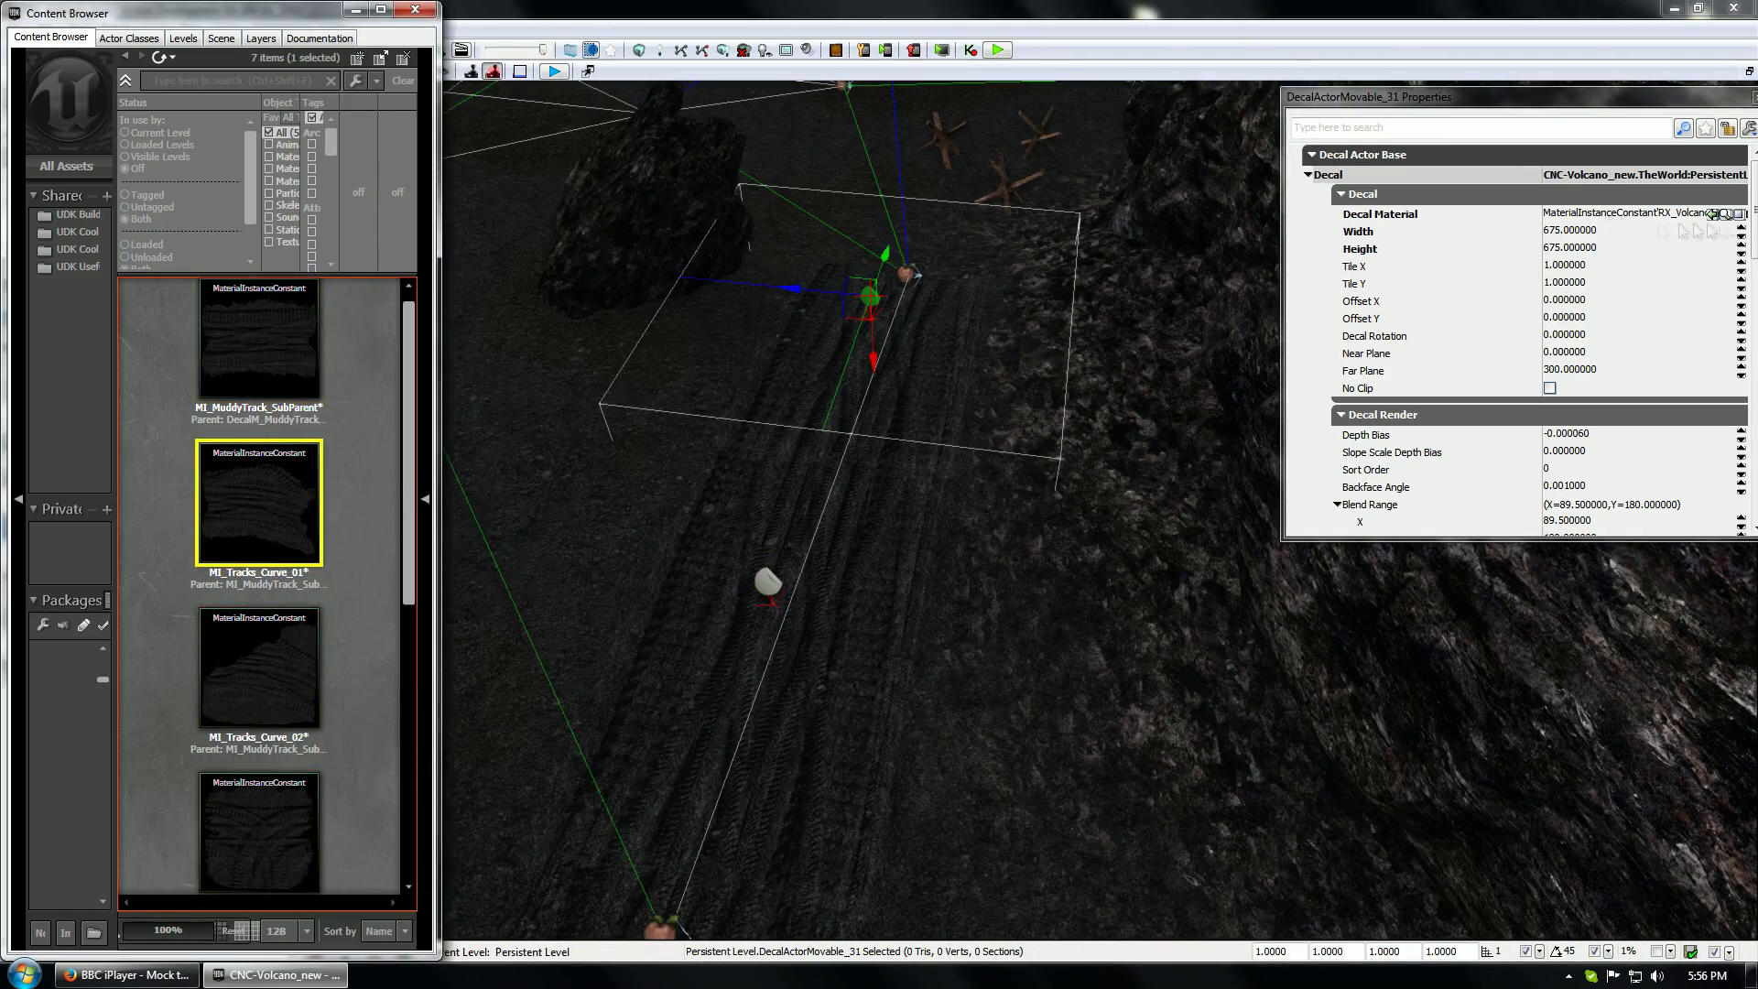
click(1712, 213)
Rotate the MI_Tracks_Curve_01 decal and shift it sideways so its tracks continue from the straight section
drag(903, 540, 903, 476)
key(space)
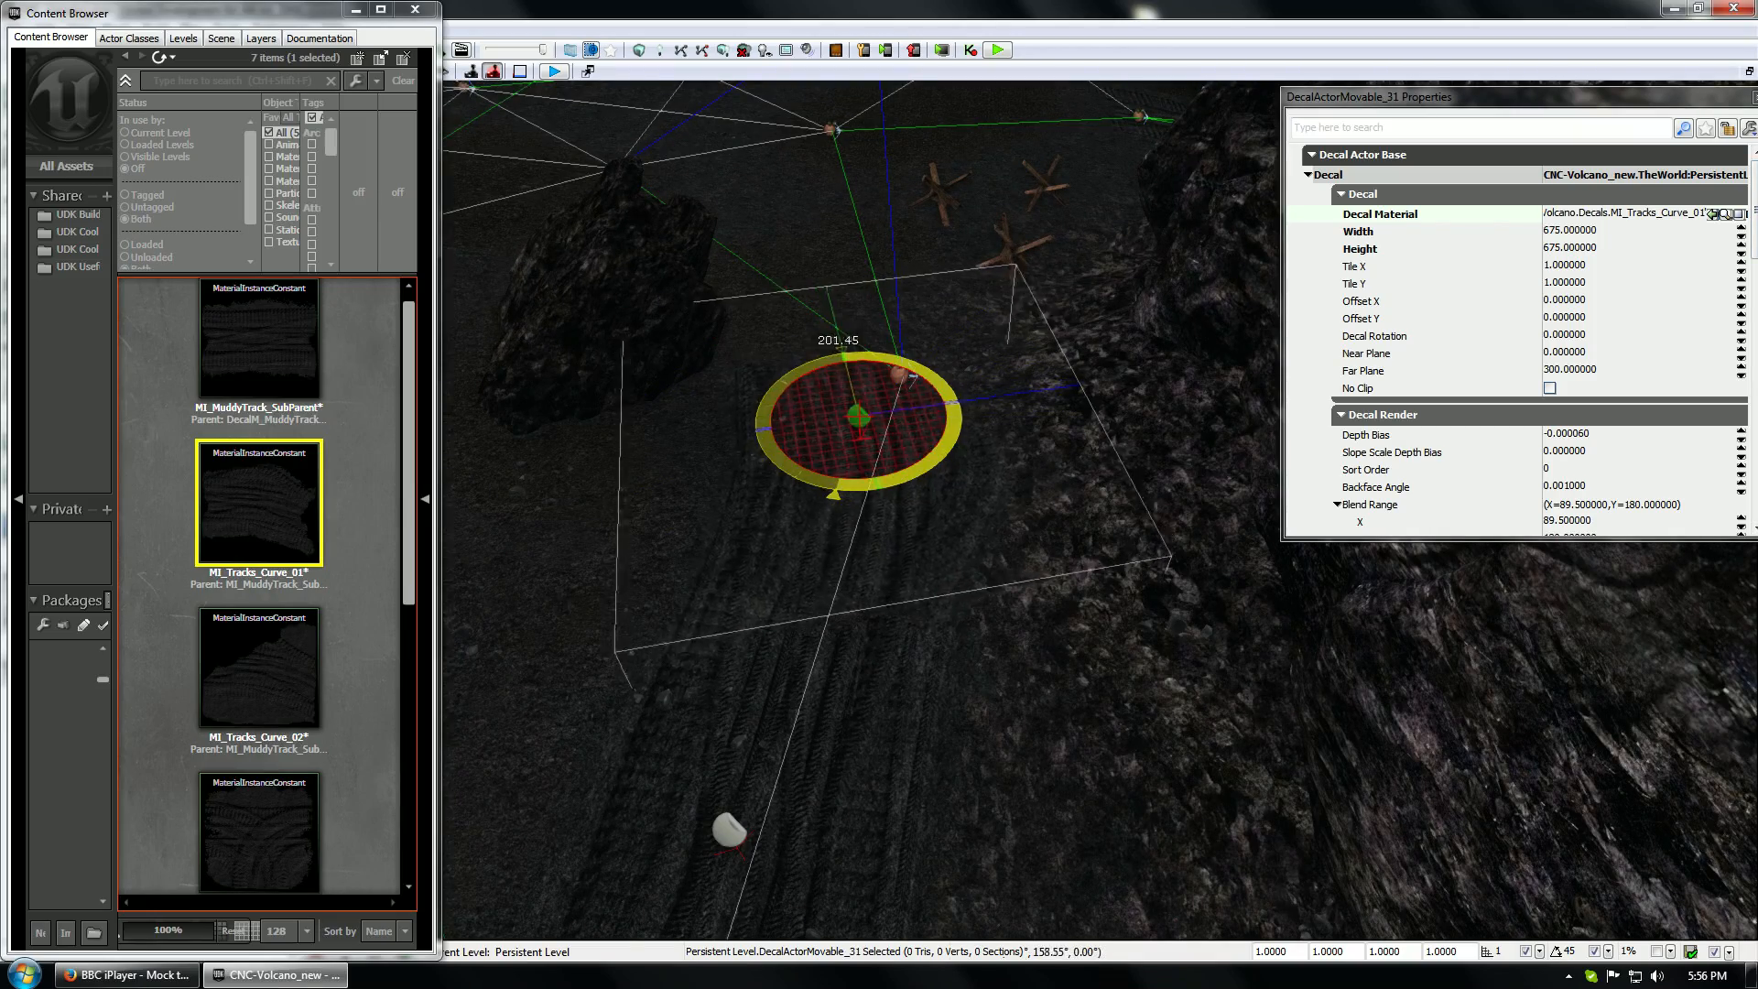
drag(1055, 740, 1055, 678)
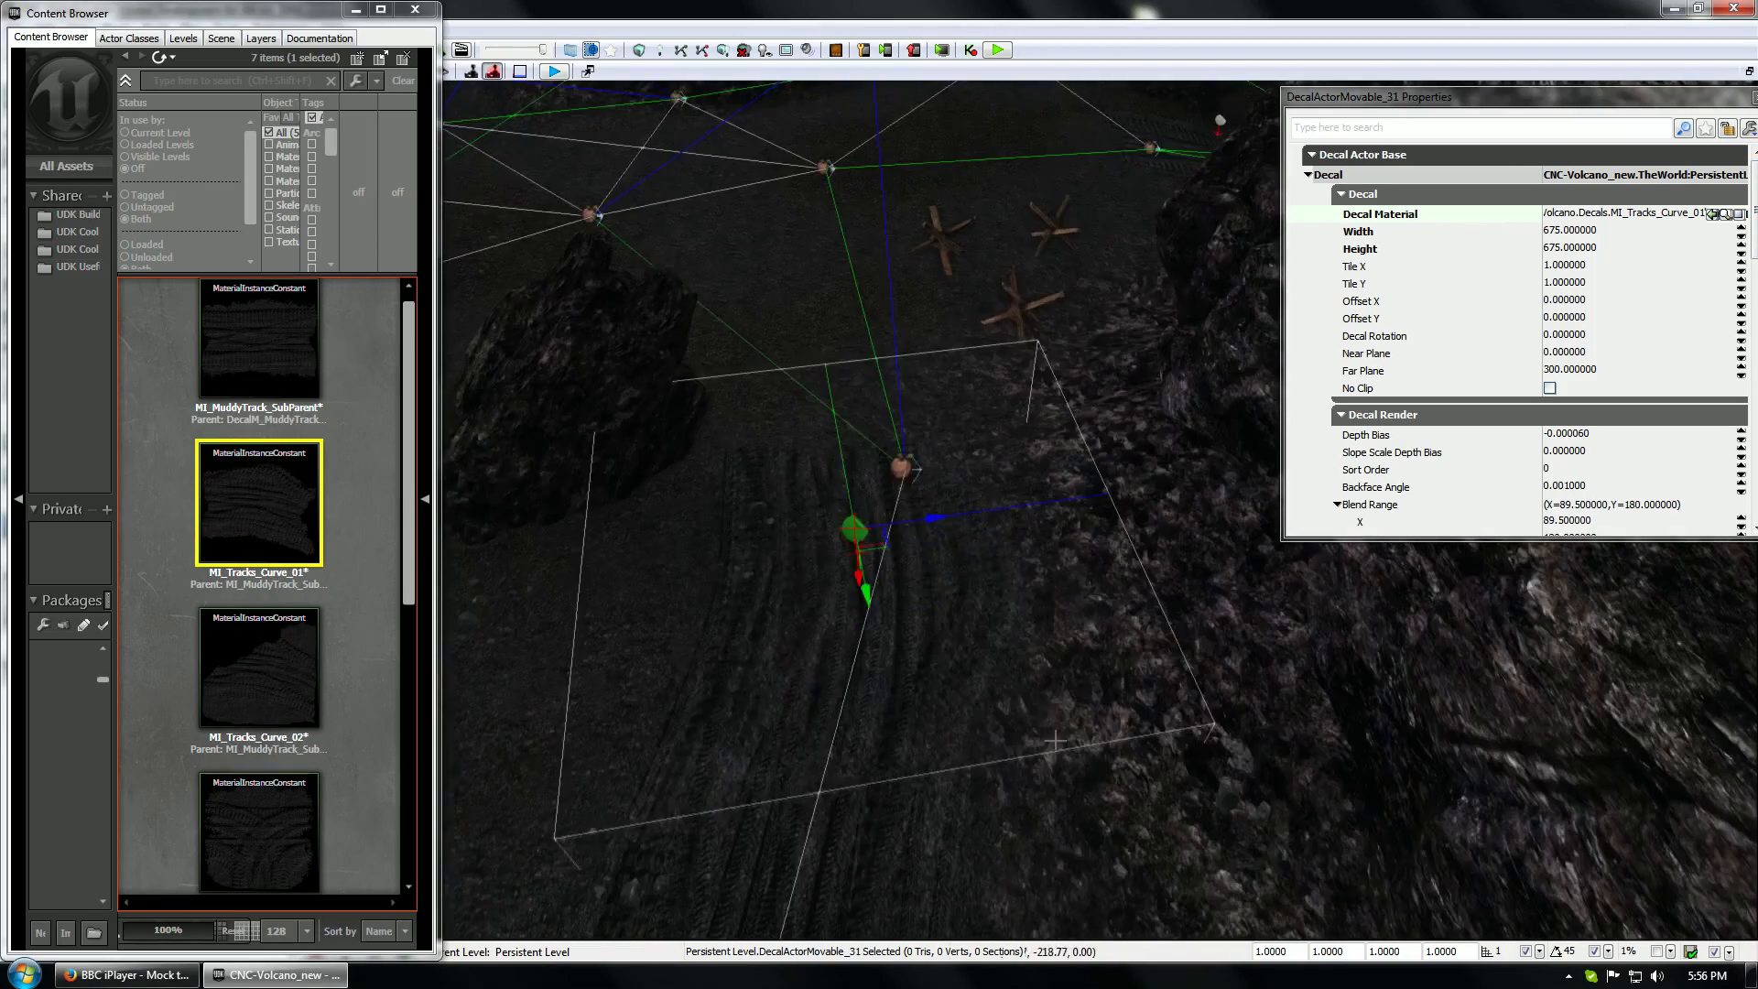
drag(836, 601, 822, 599)
key(space)
drag(932, 523, 958, 522)
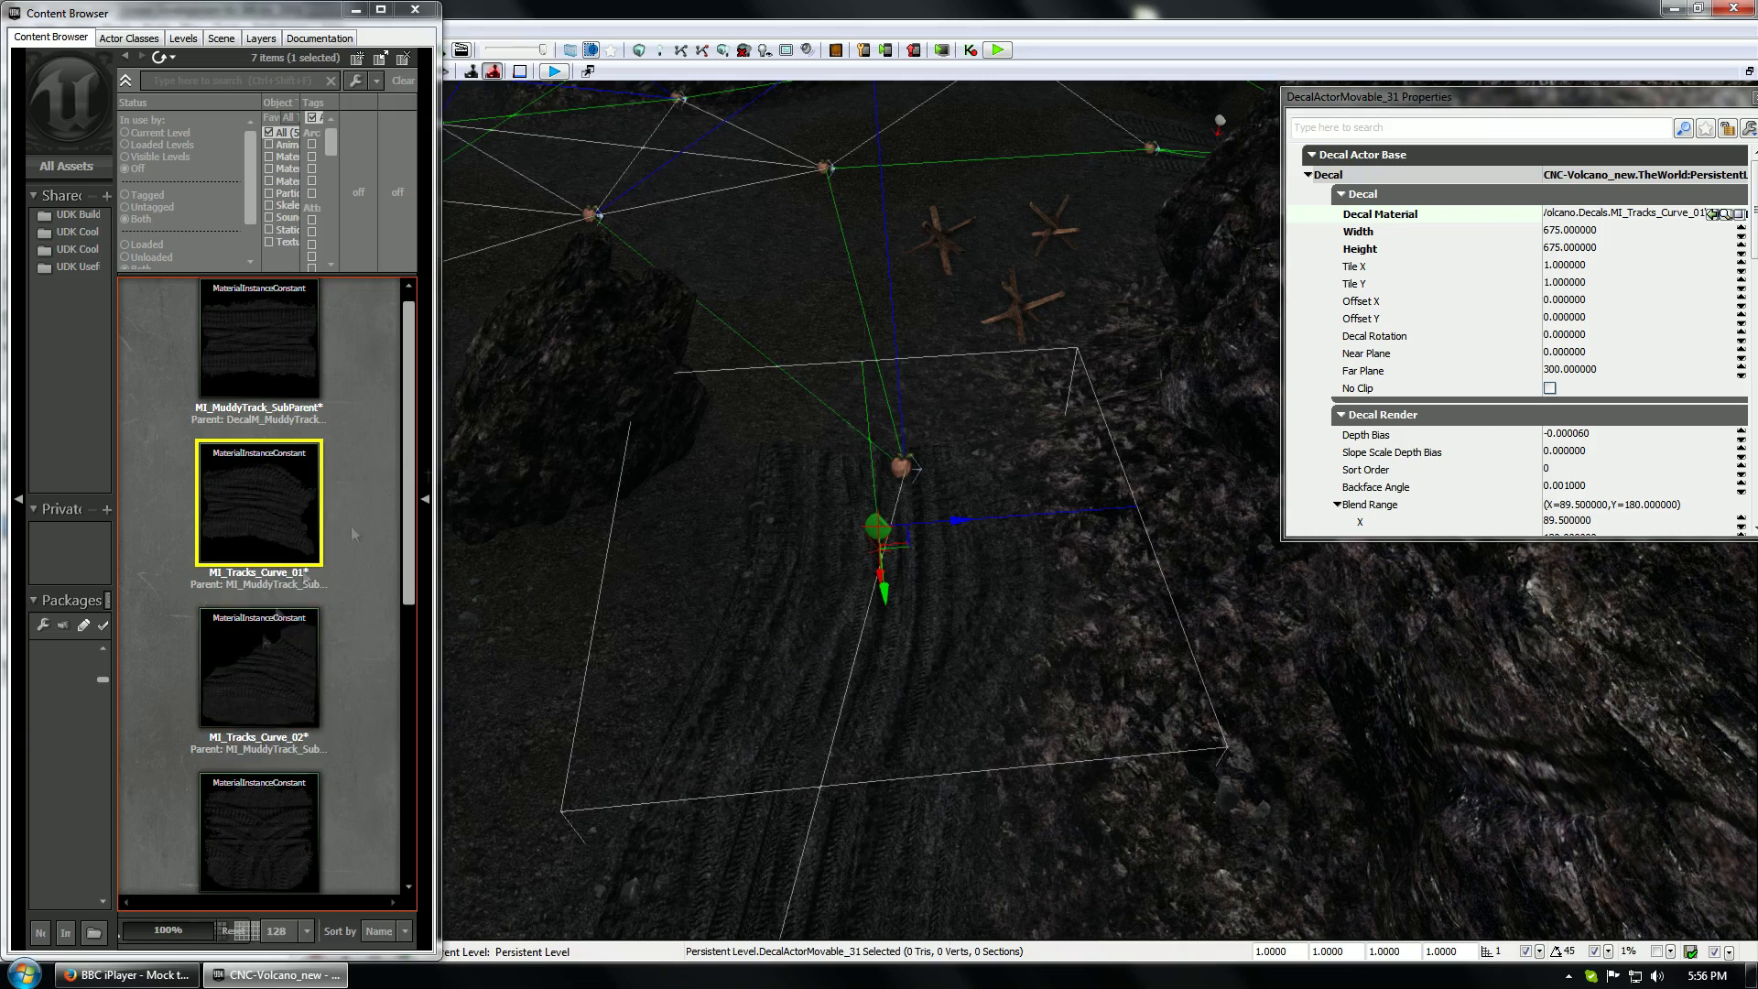
Duplicate the curve decal past the path node, assign MI_MuddyTrack_SubParent to the copy and rotate it in line with the route
drag(831, 658, 882, 647)
click(274, 352)
click(1712, 215)
drag(879, 522, 926, 544)
key(space)
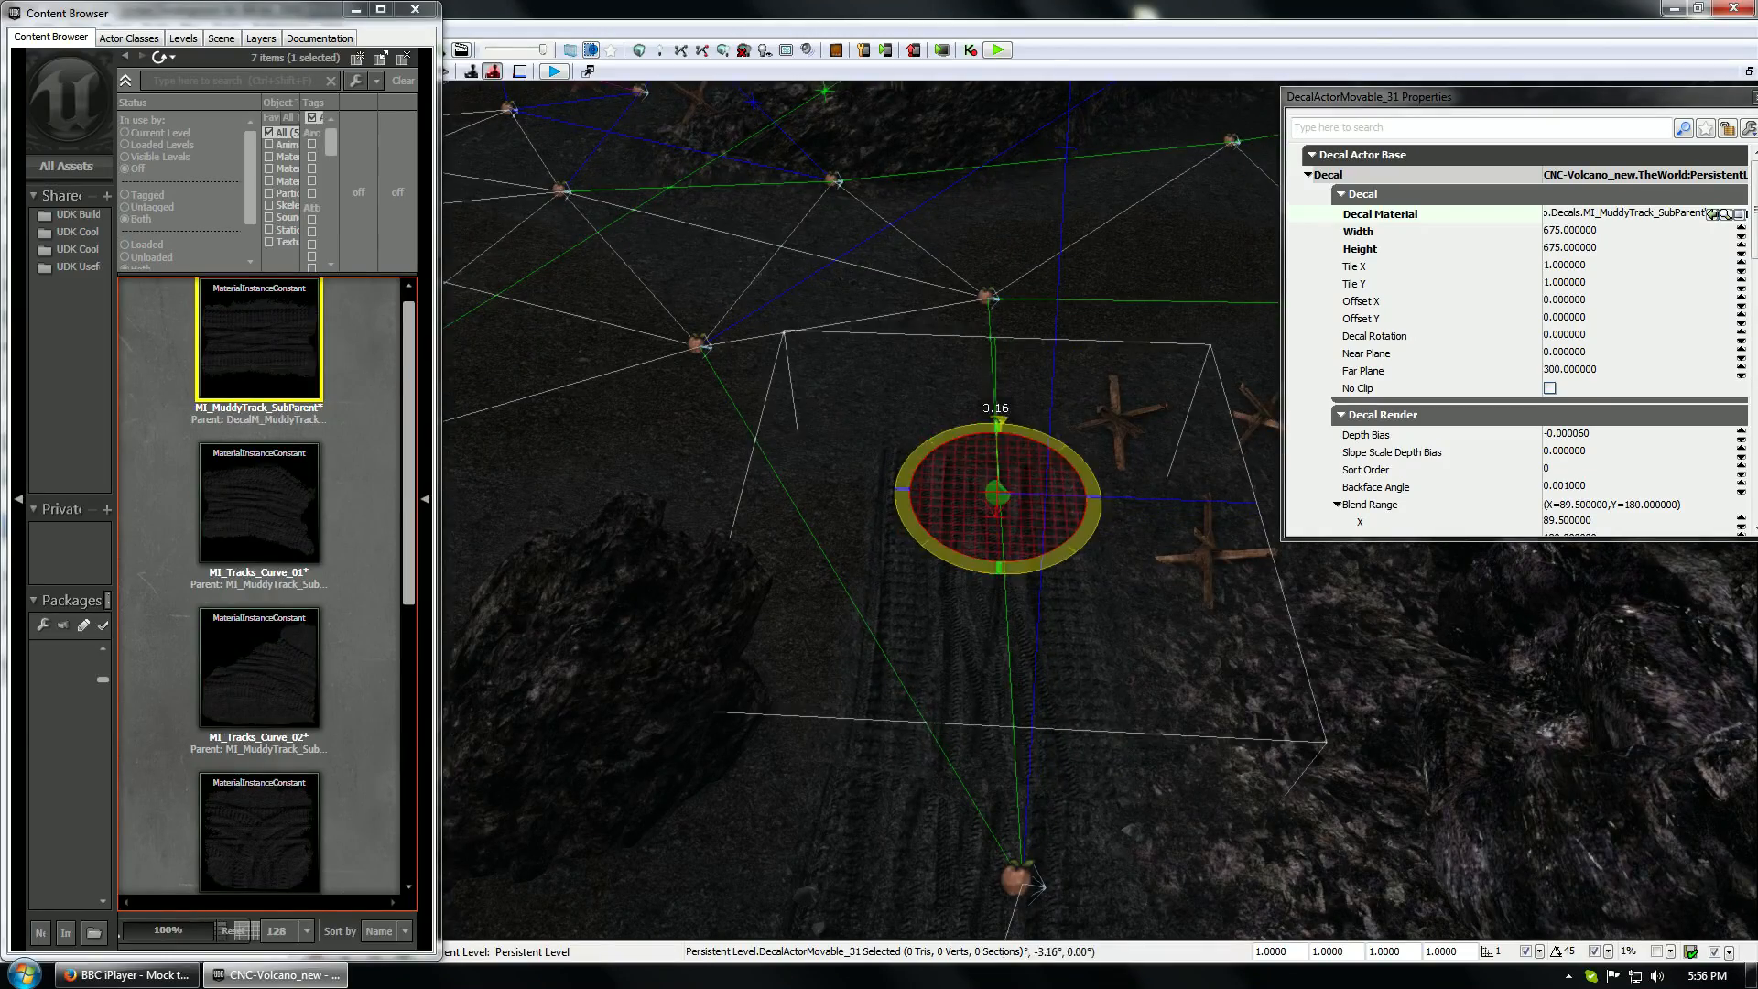
mouse_move(926, 543)
right_down()
mouse_move(962, 522)
mouse_move(934, 567)
mouse_move(943, 527)
right_up()
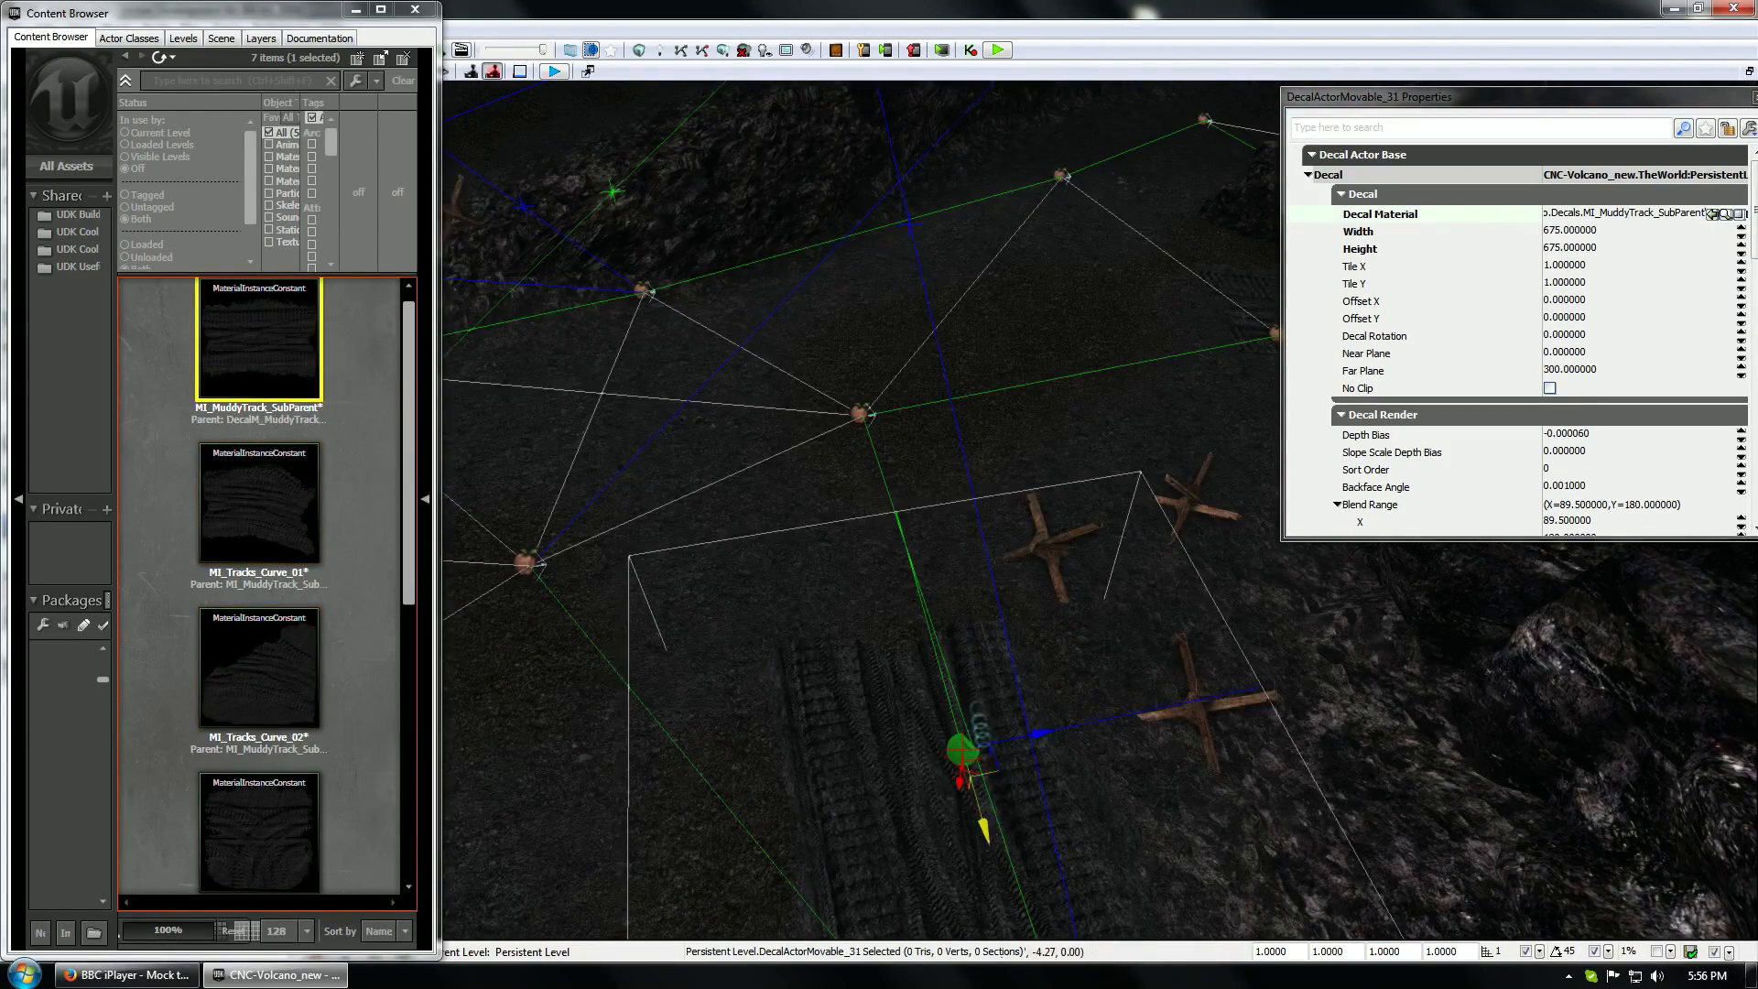
Duplicate the straight decal to the next path node, assign MI_Tracks_Intersection_01 and position the copy as the junction
scroll(259, 586, down, 1)
click(259, 791)
click(1711, 215)
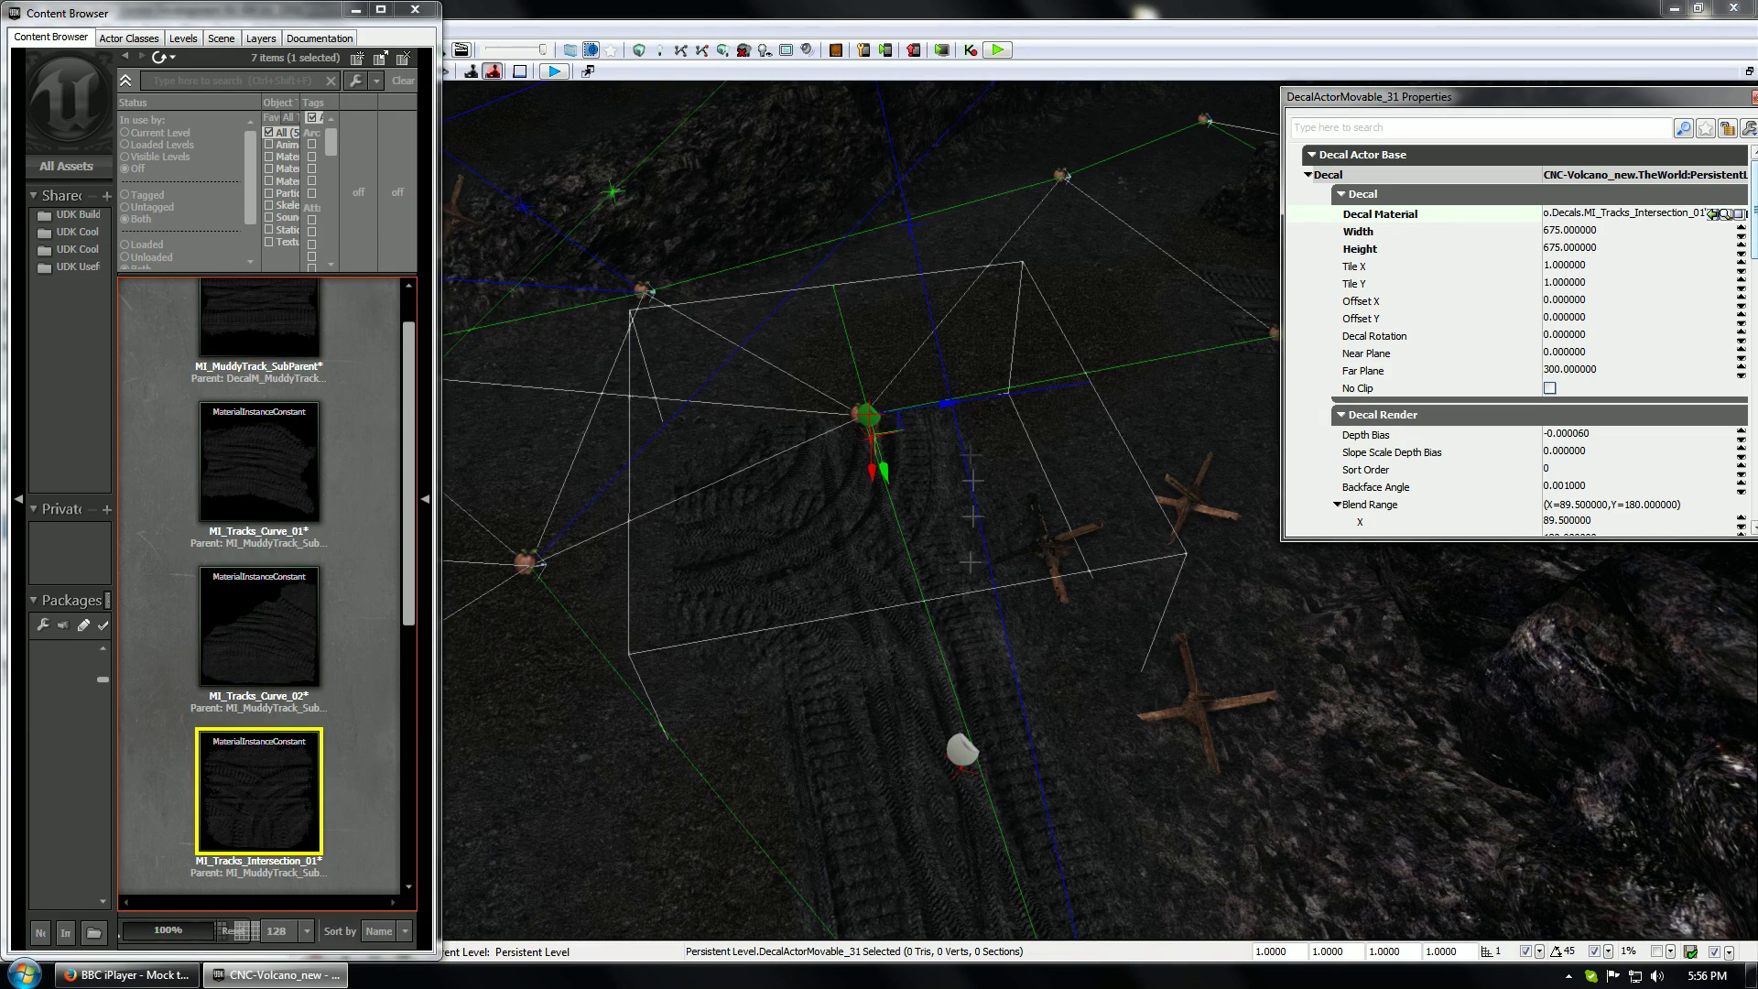
drag(887, 471, 884, 460)
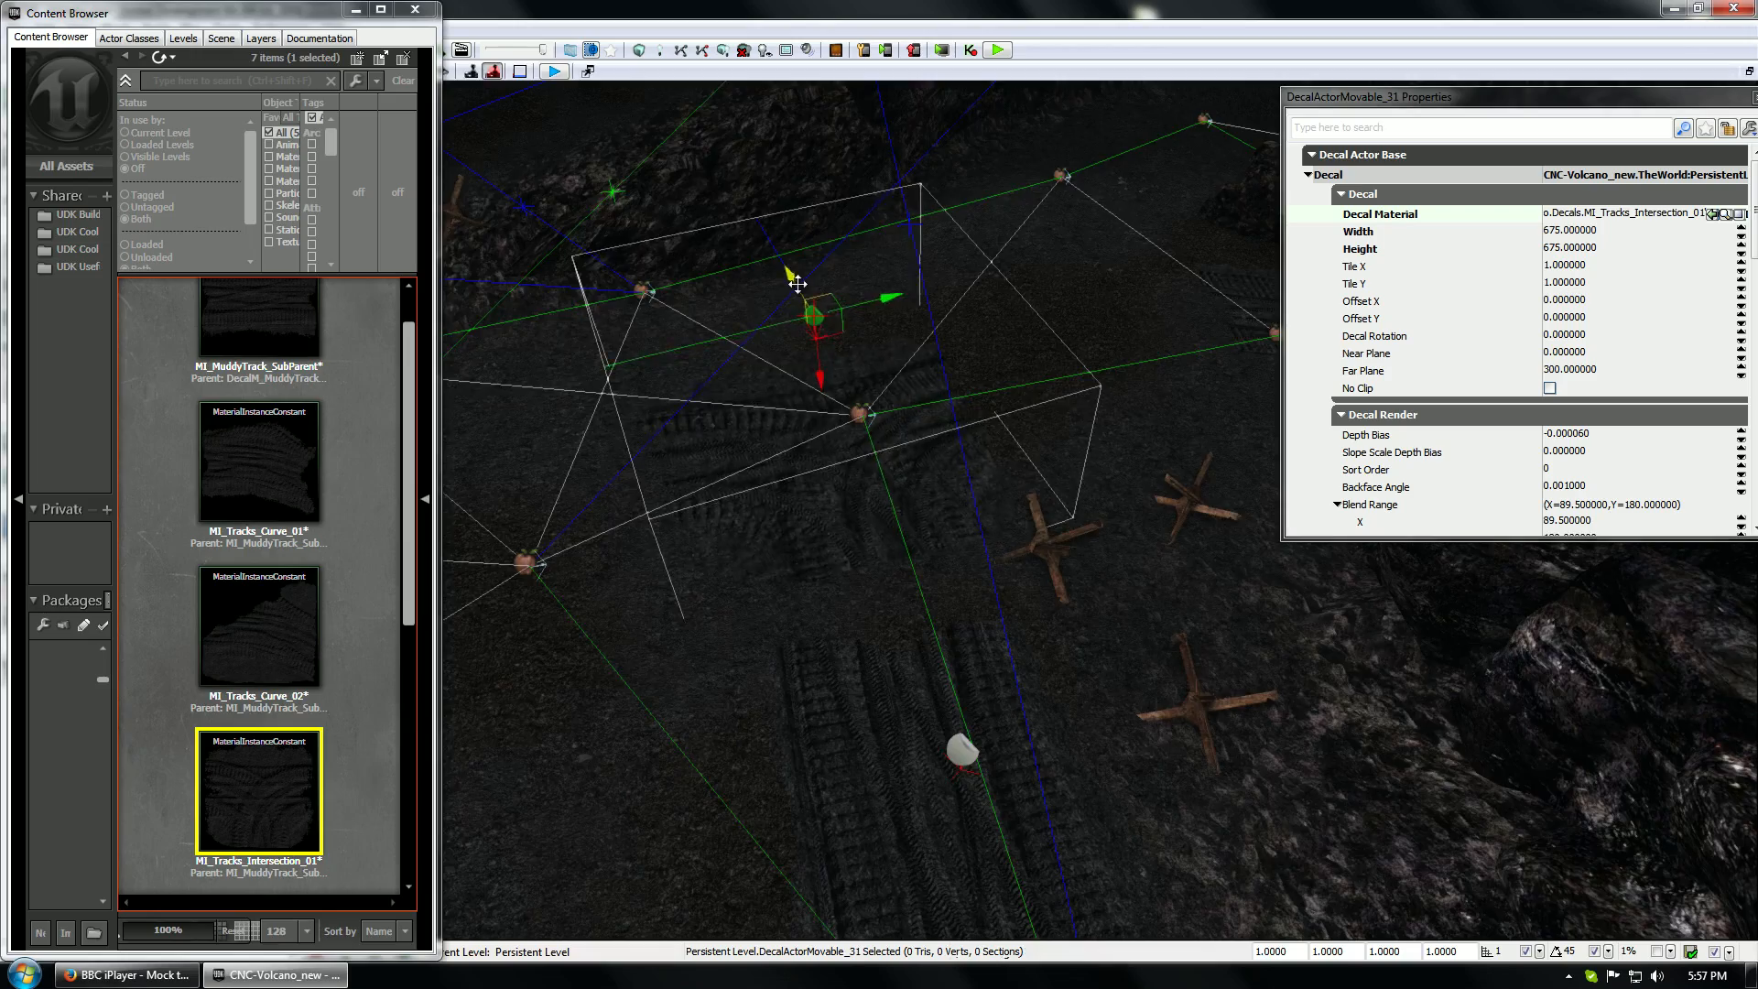
Rotate the straight decal beside the wooden barriers and slide it toward the intersection
right_drag(798, 284, 756, 278)
right_drag(817, 609, 932, 590)
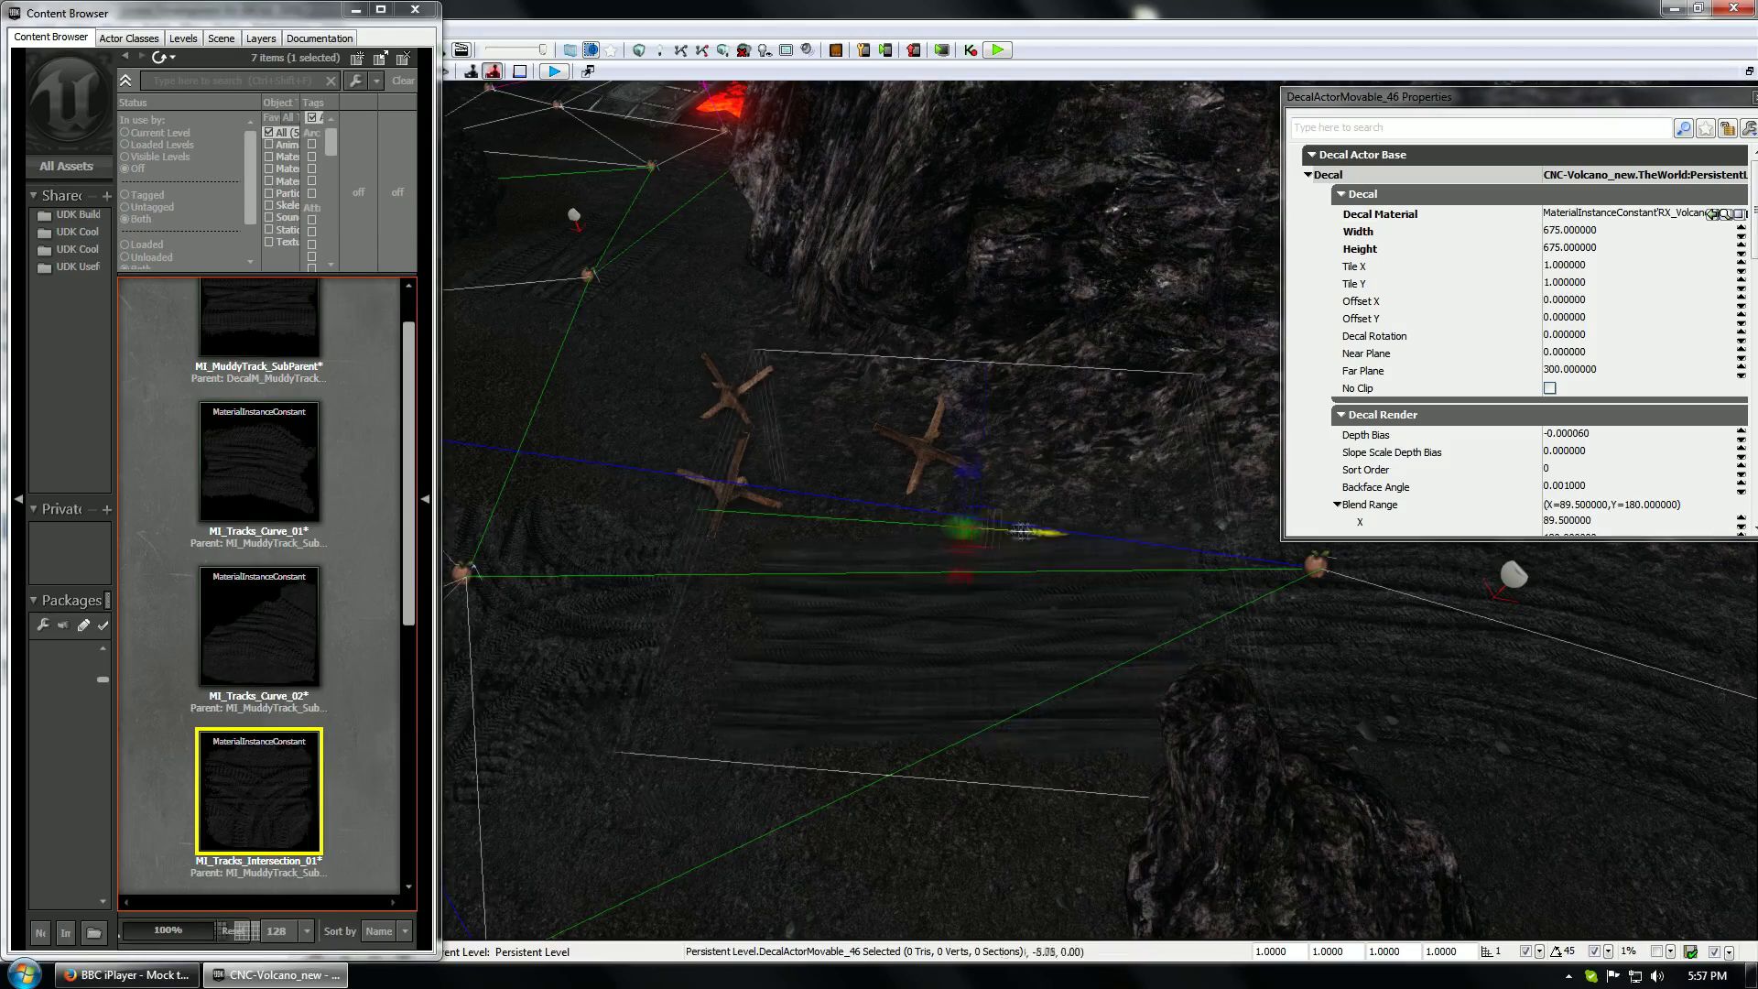
drag(930, 525, 941, 526)
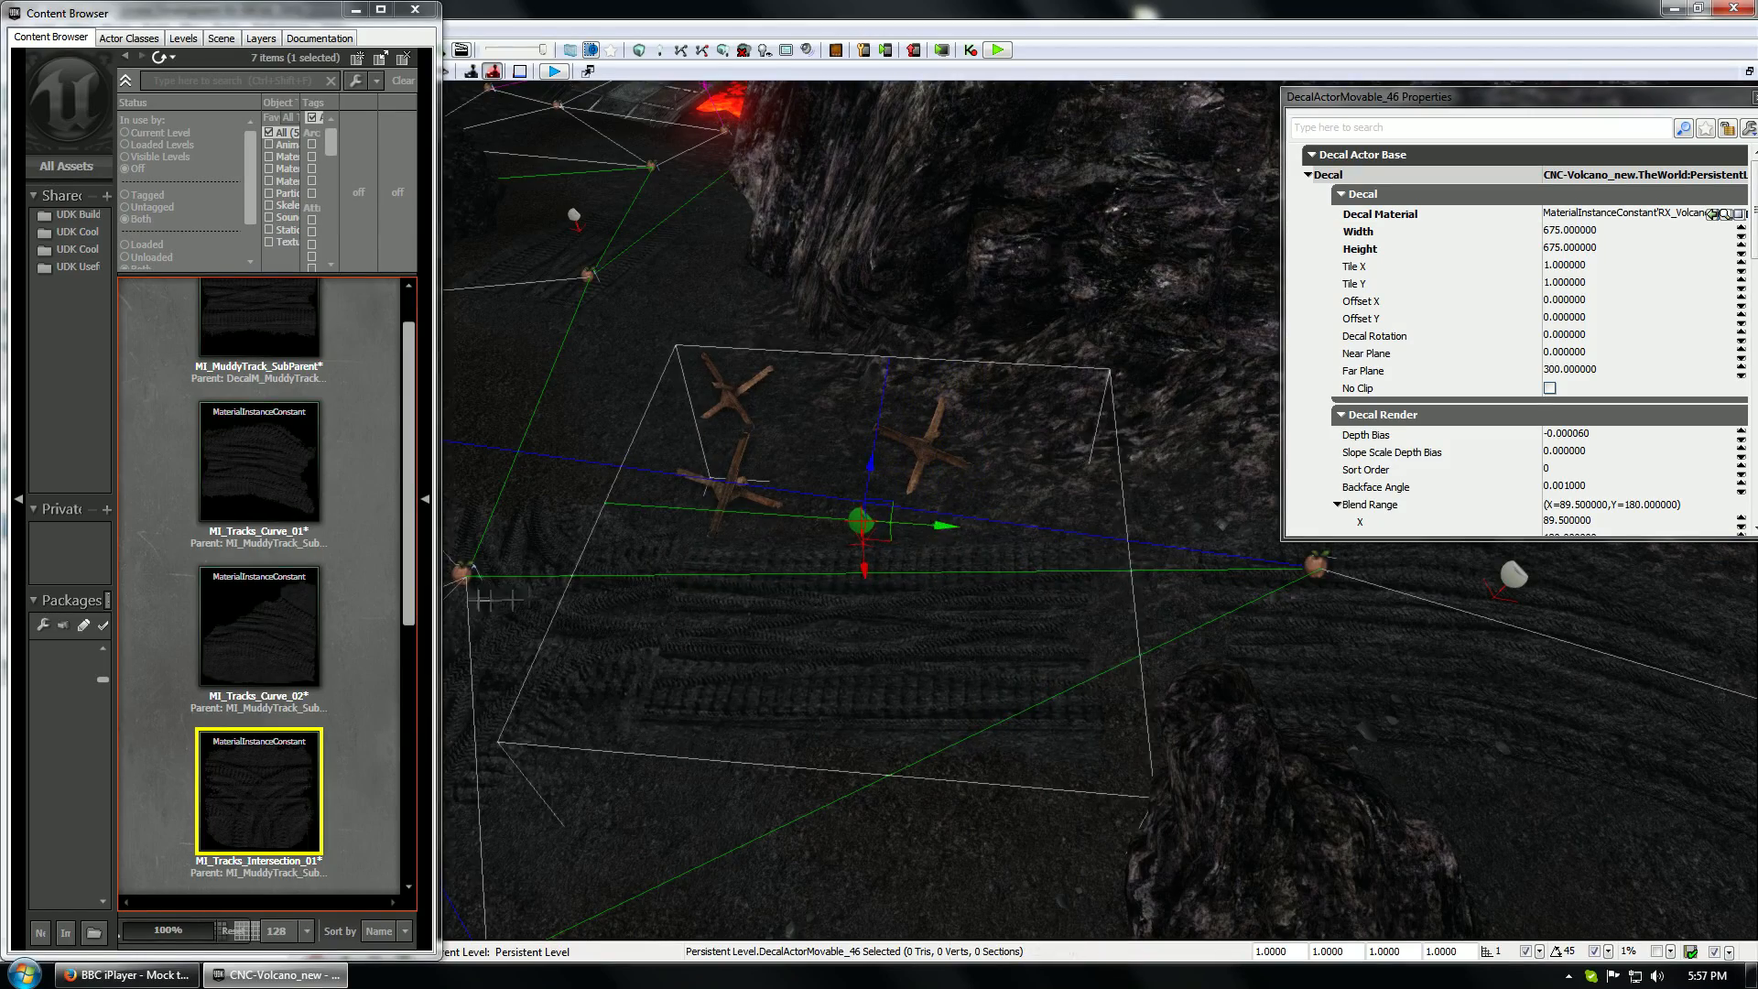
right_drag(555, 527, 522, 513)
Adjust the rotation and position of the track decals along the cliff so neighbouring sections line up
click(551, 438)
right_drag(550, 437, 700, 382)
click(1008, 575)
right_drag(1008, 575, 1067, 577)
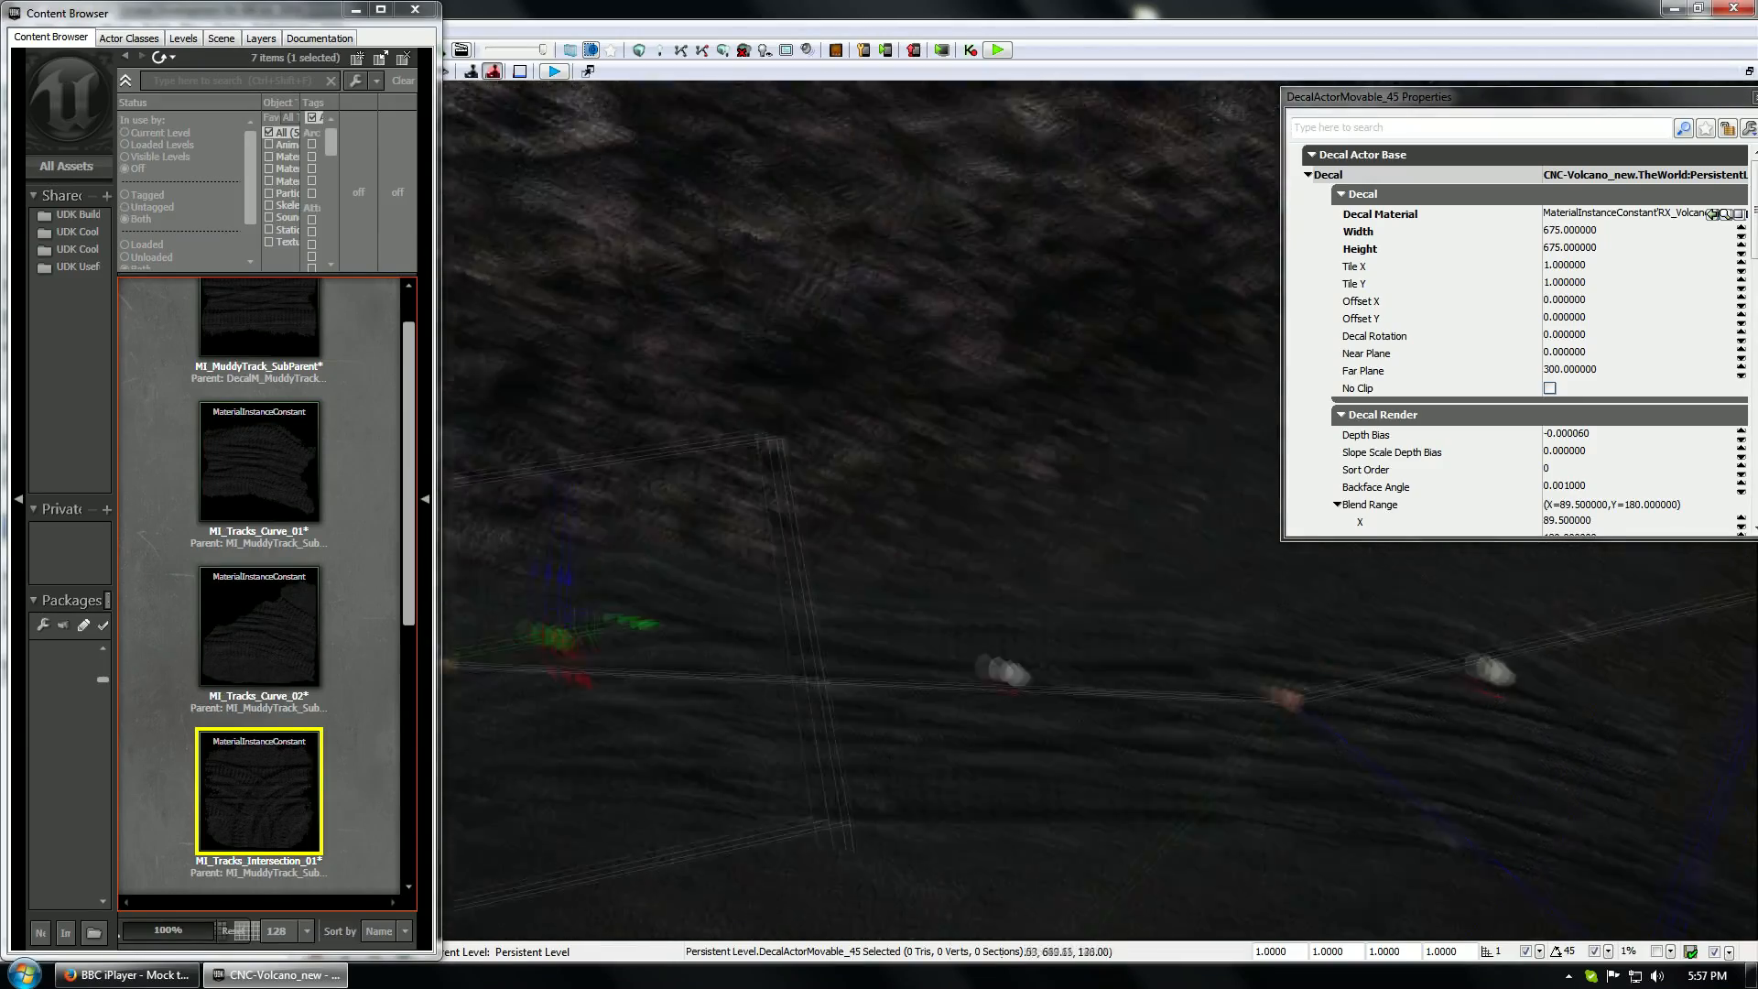
right_drag(930, 746, 961, 755)
ctrl+click(904, 640)
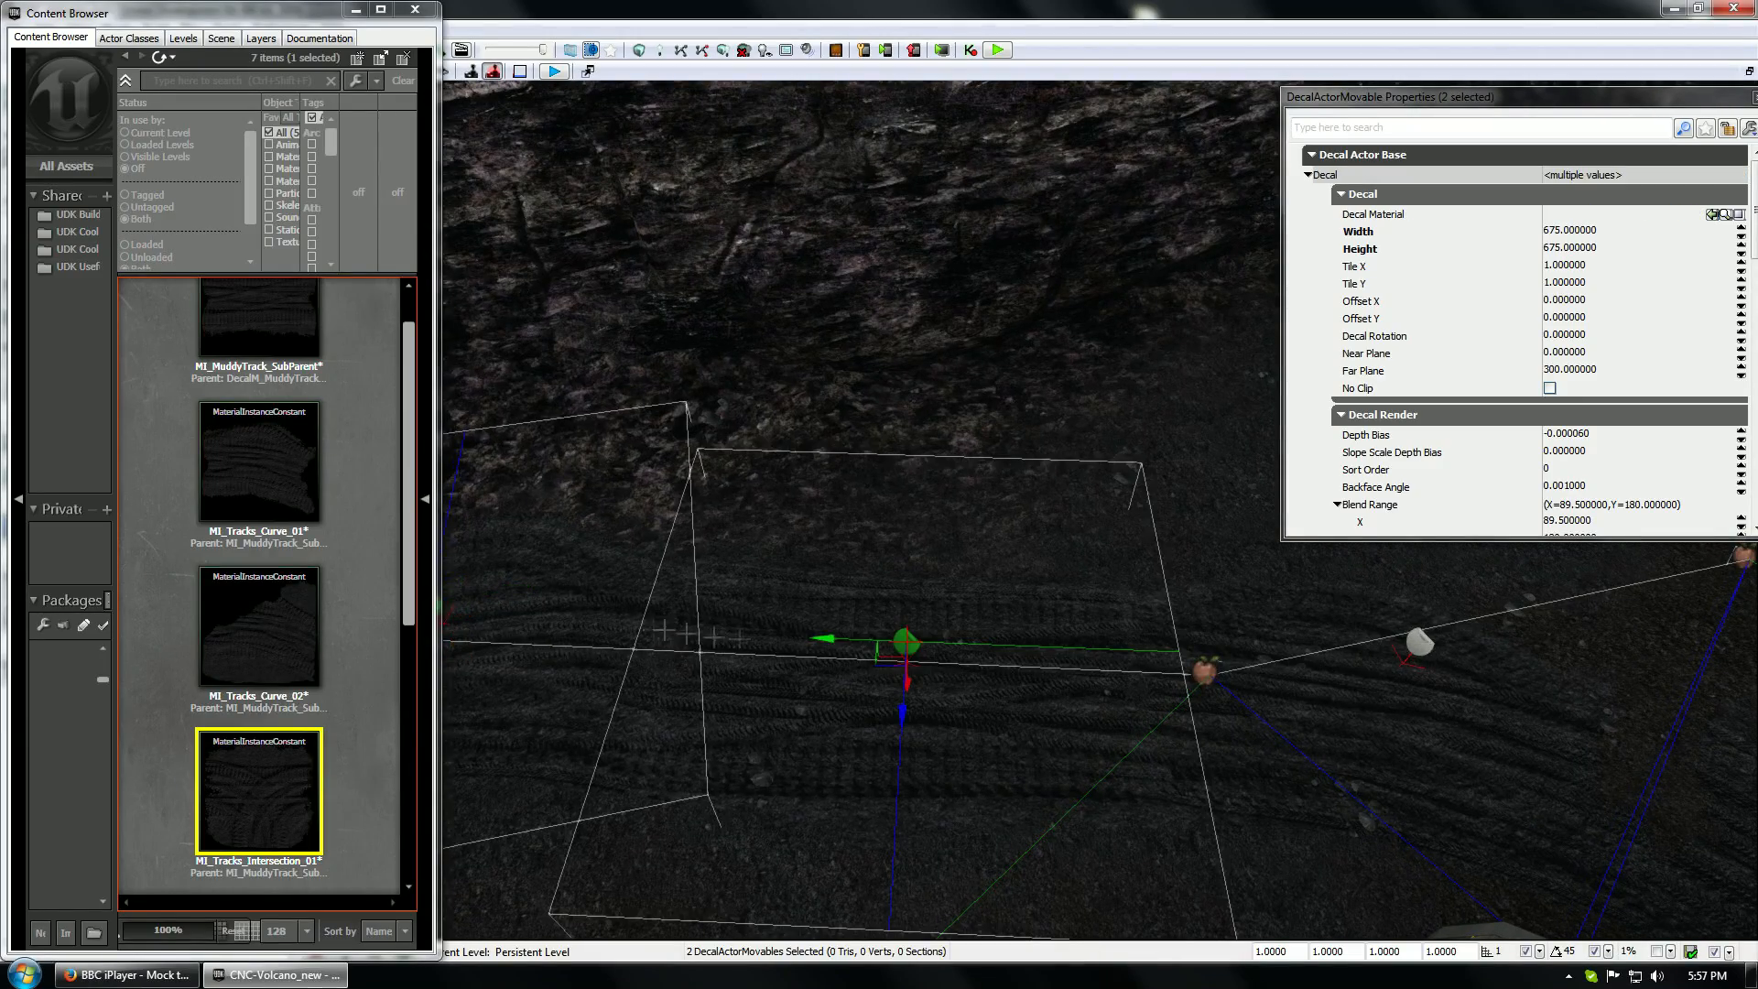
right_drag(665, 629, 632, 622)
click(671, 500)
right_drag(793, 651, 812, 706)
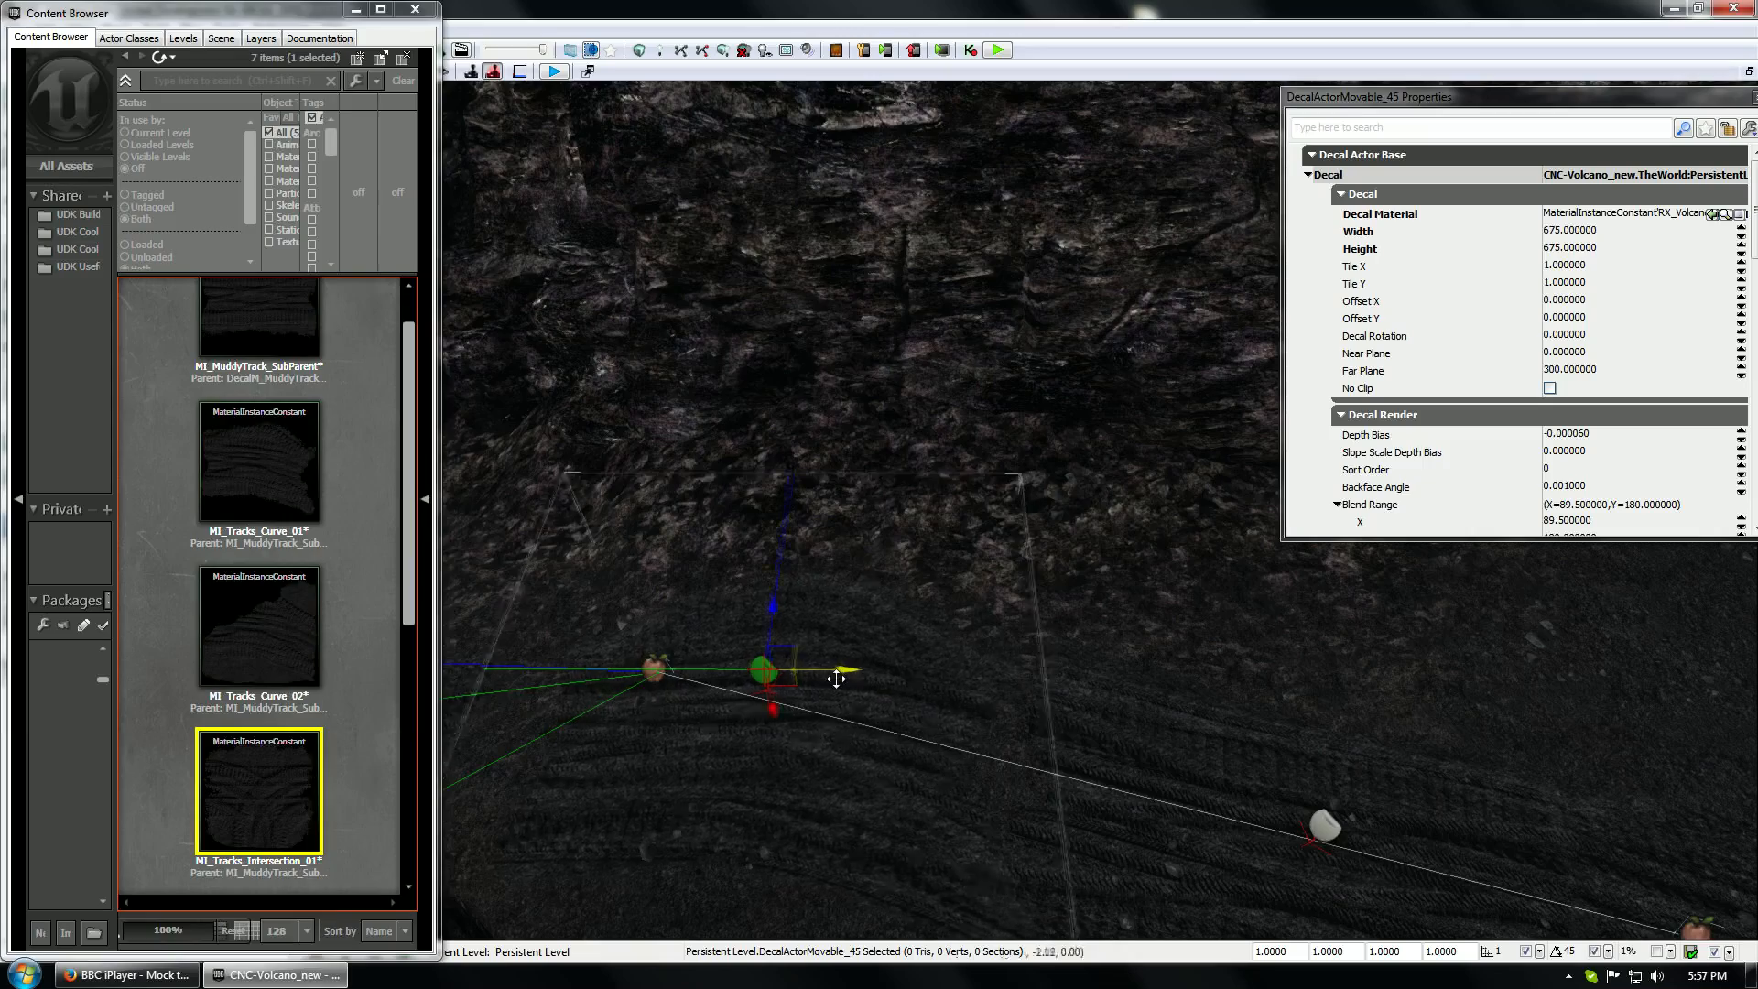
right_drag(764, 605, 664, 646)
Reposition the straight decal beside the barriers so its tracks blend between the intersection and the curve
click(865, 672)
click(958, 500)
drag(321, 11, 226, 81)
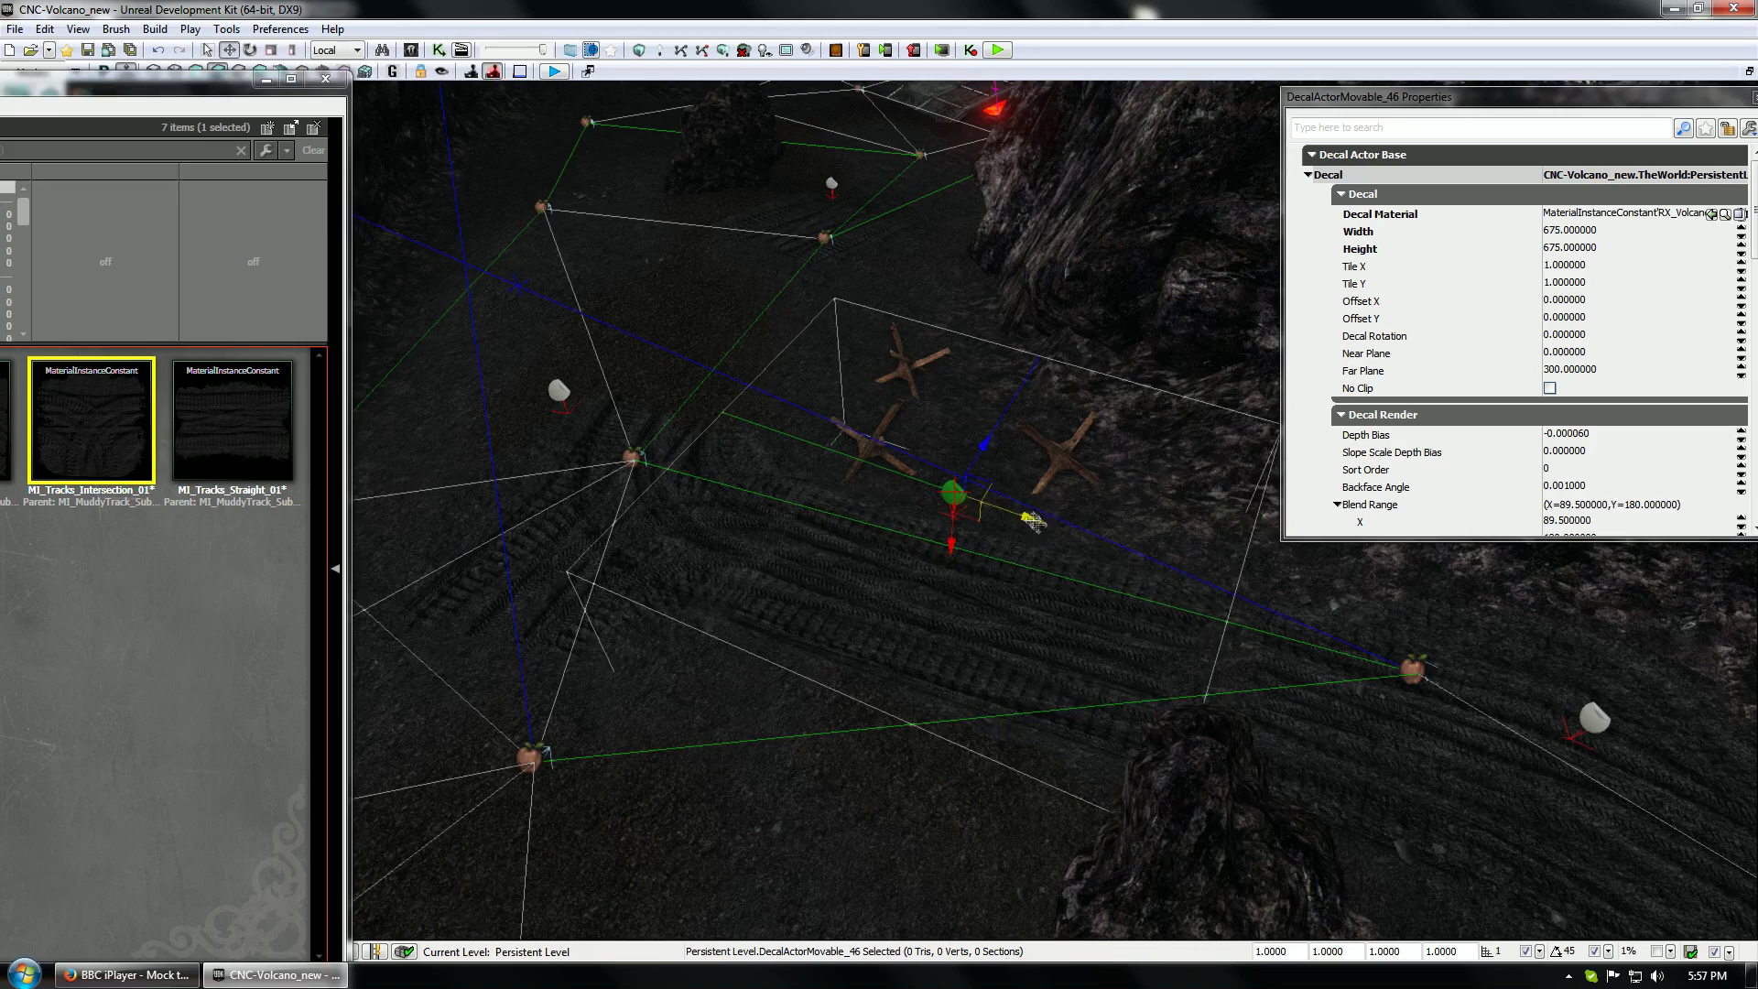
drag(1028, 518, 1081, 535)
key(space)
click(1089, 568)
right_drag(1090, 568, 811, 855)
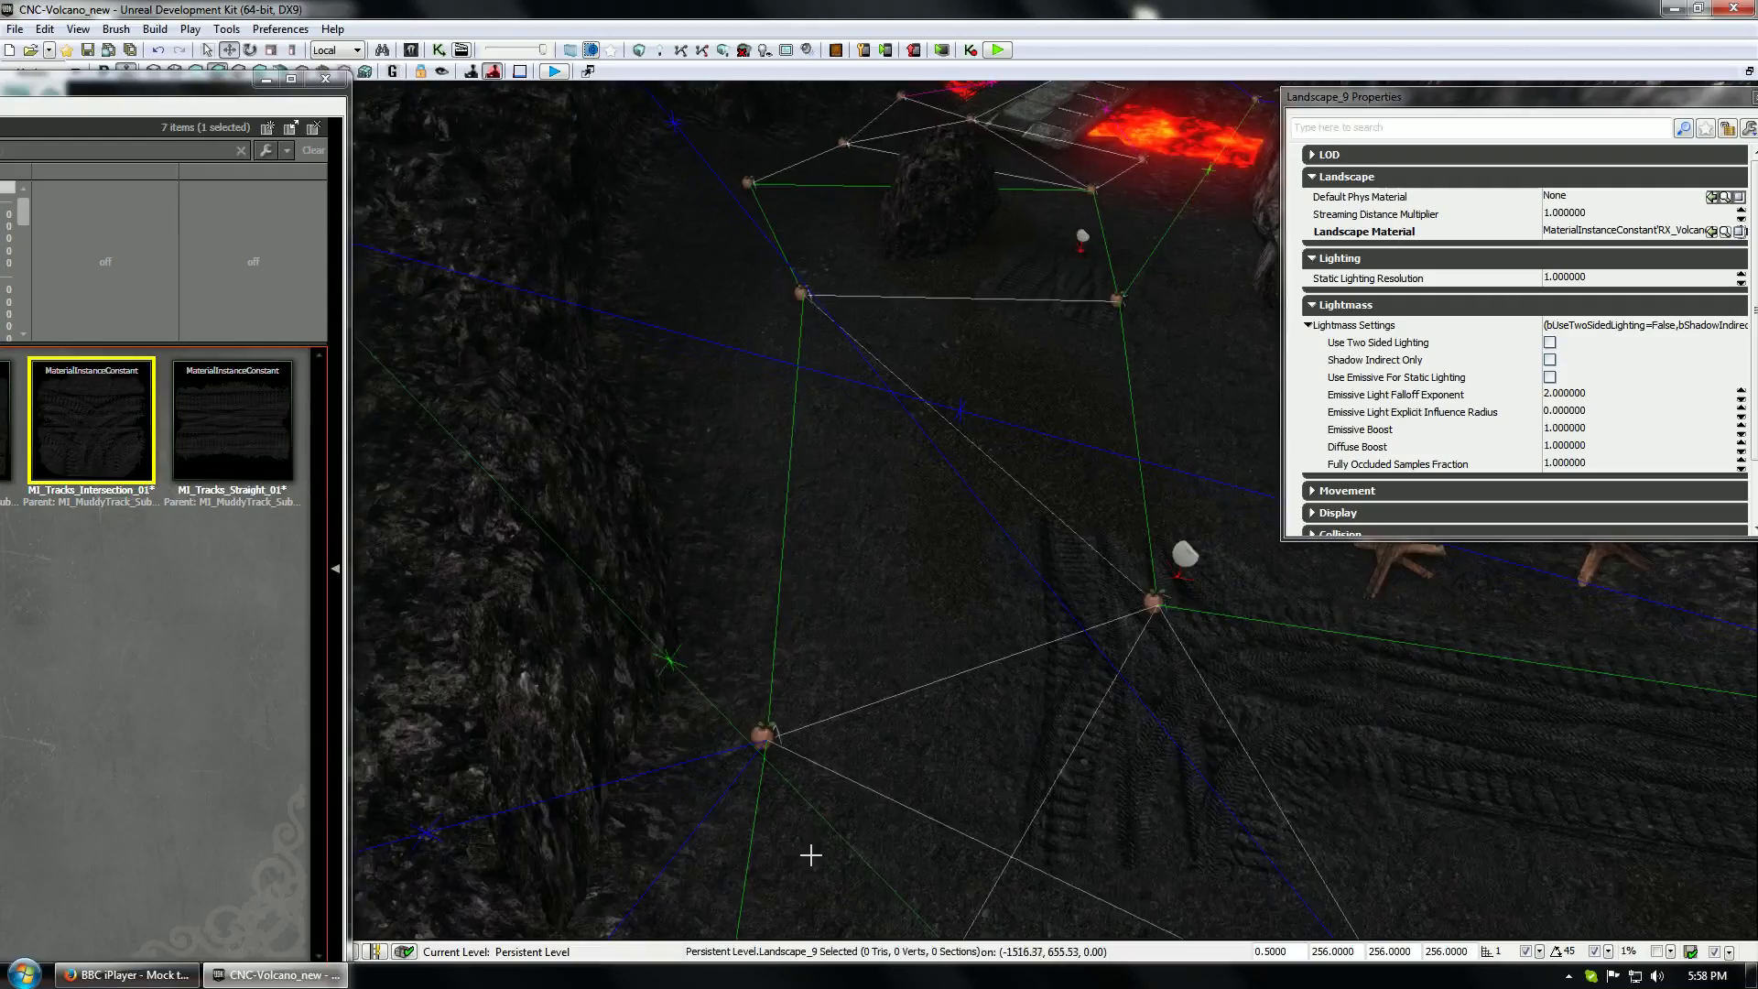
Duplicate the intersection decal up the side route and assign MI_Tracks_Straight_01 as the copy's Decal Material
right_drag(1011, 484, 918, 479)
click(854, 411)
alt+drag(828, 372, 777, 315)
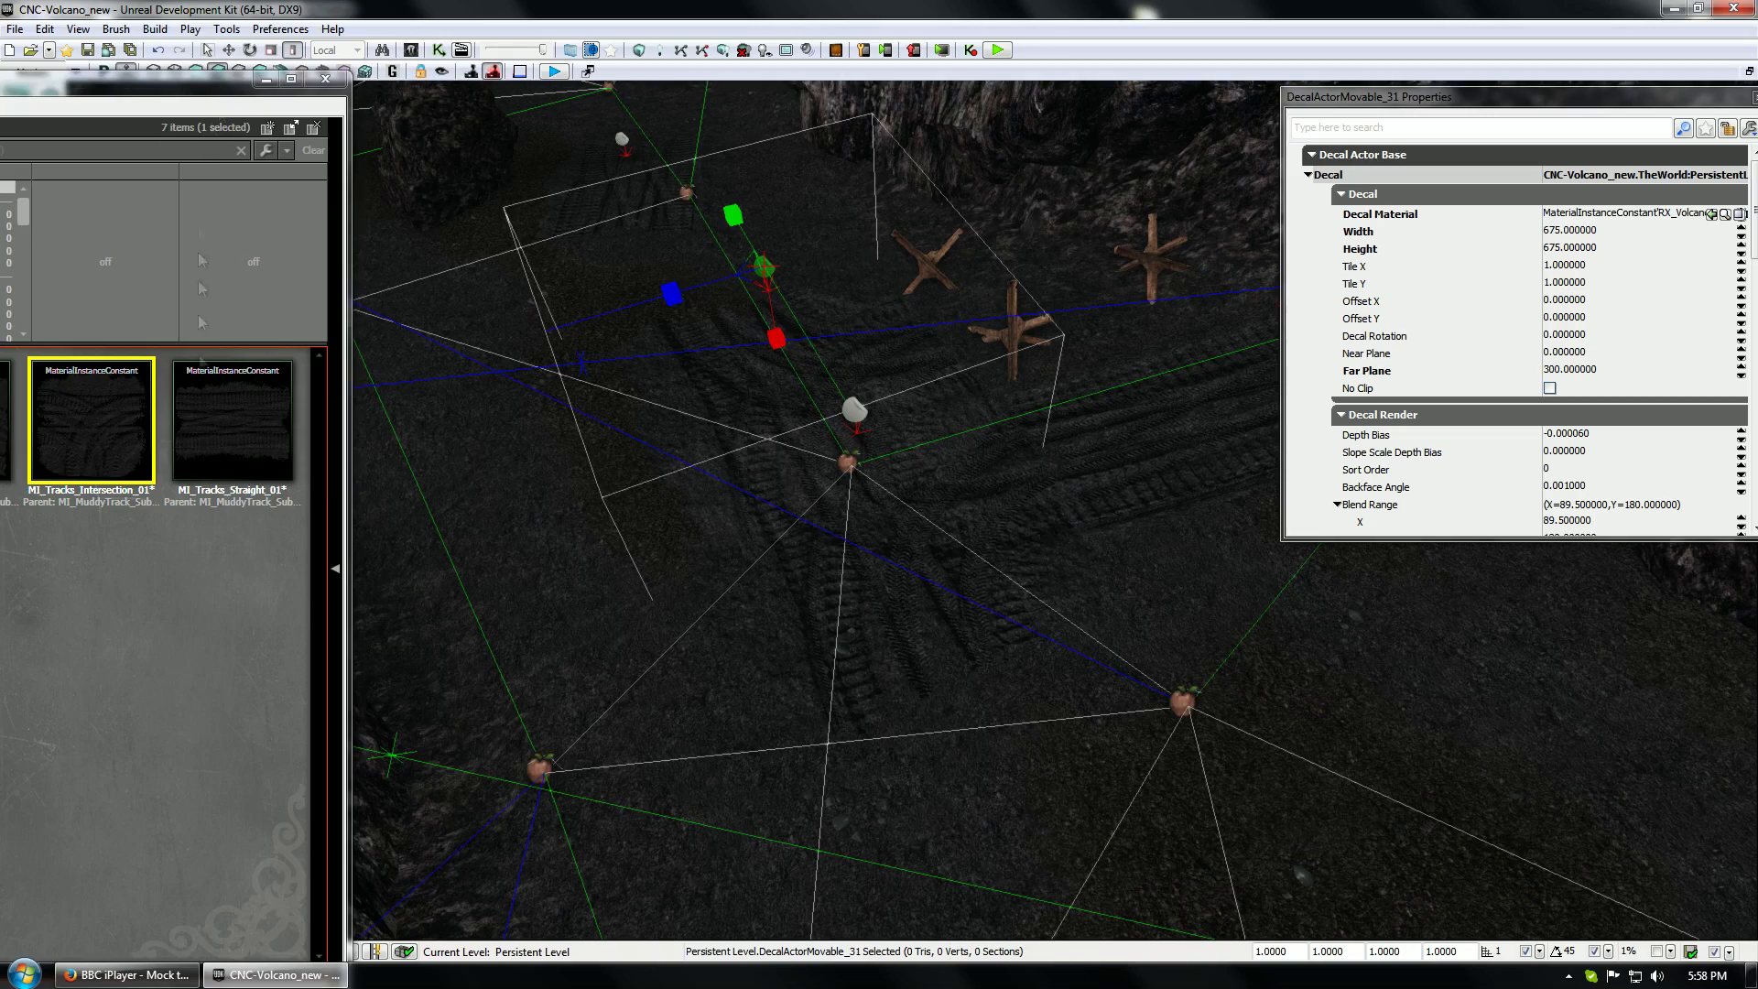
click(229, 419)
drag(203, 80, 728, 10)
drag(877, 182, 302, 230)
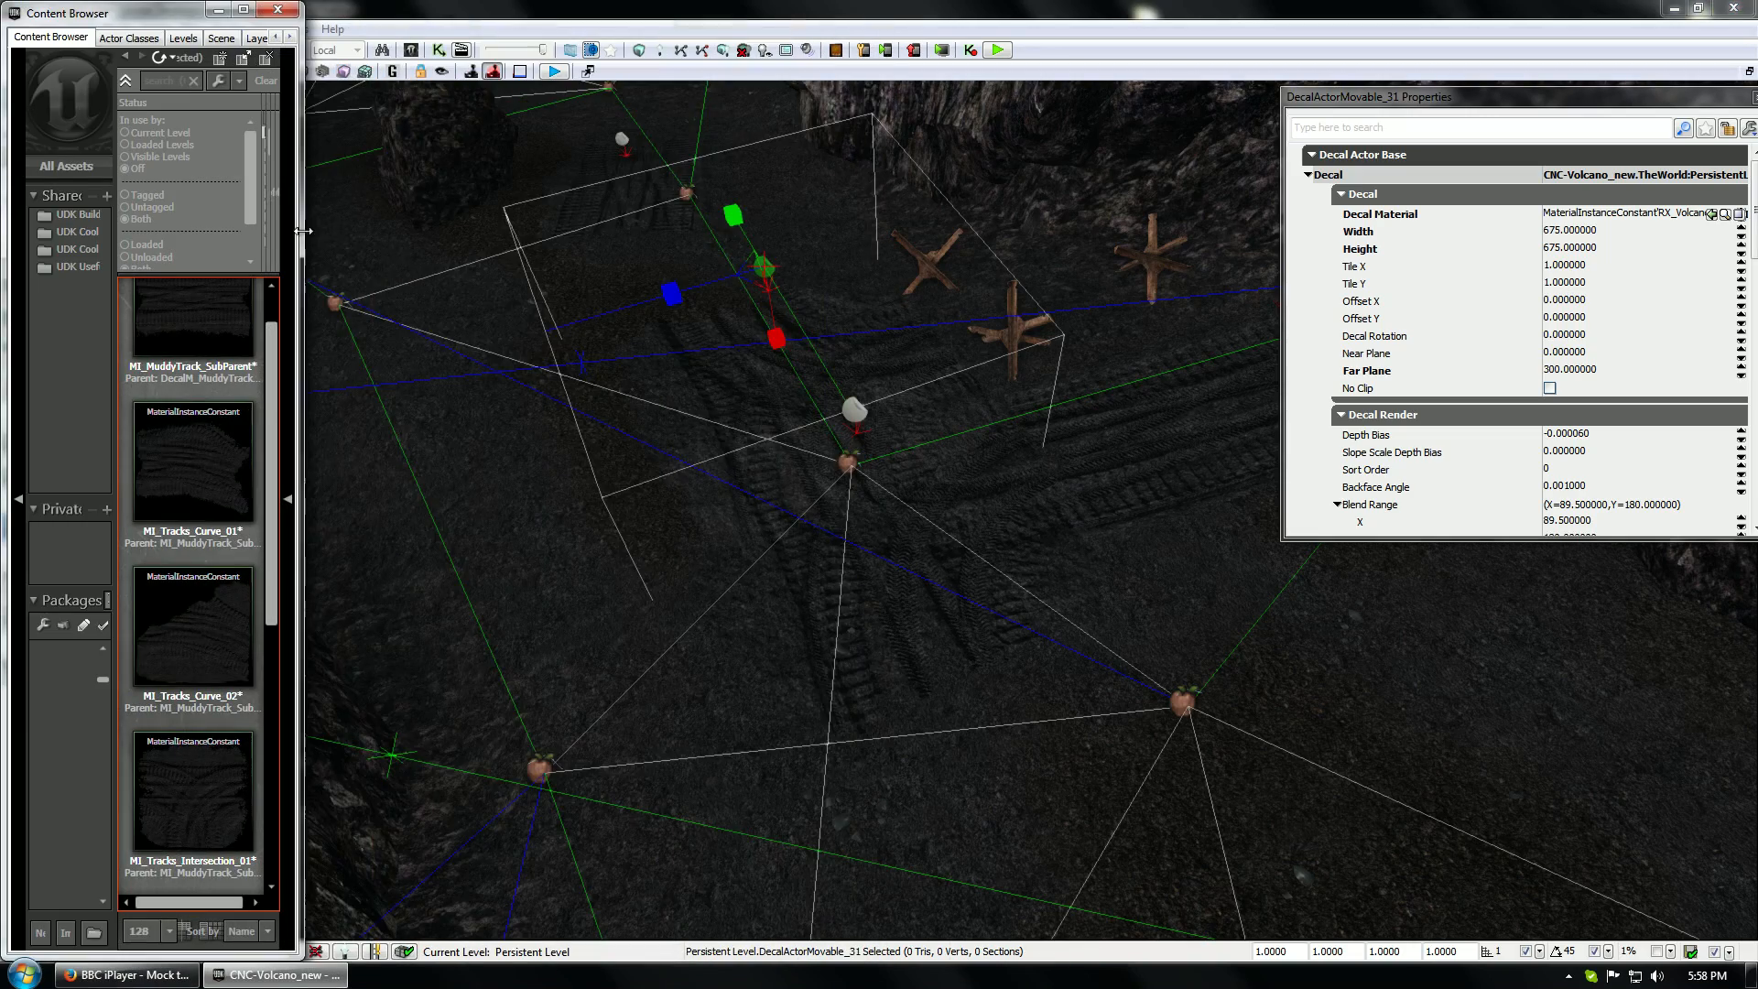
click(1711, 213)
Line up the MI_Tracks_Straight_01 decal with the intersection's exit and set its Far Plane to 515
drag(1089, 471, 1080, 312)
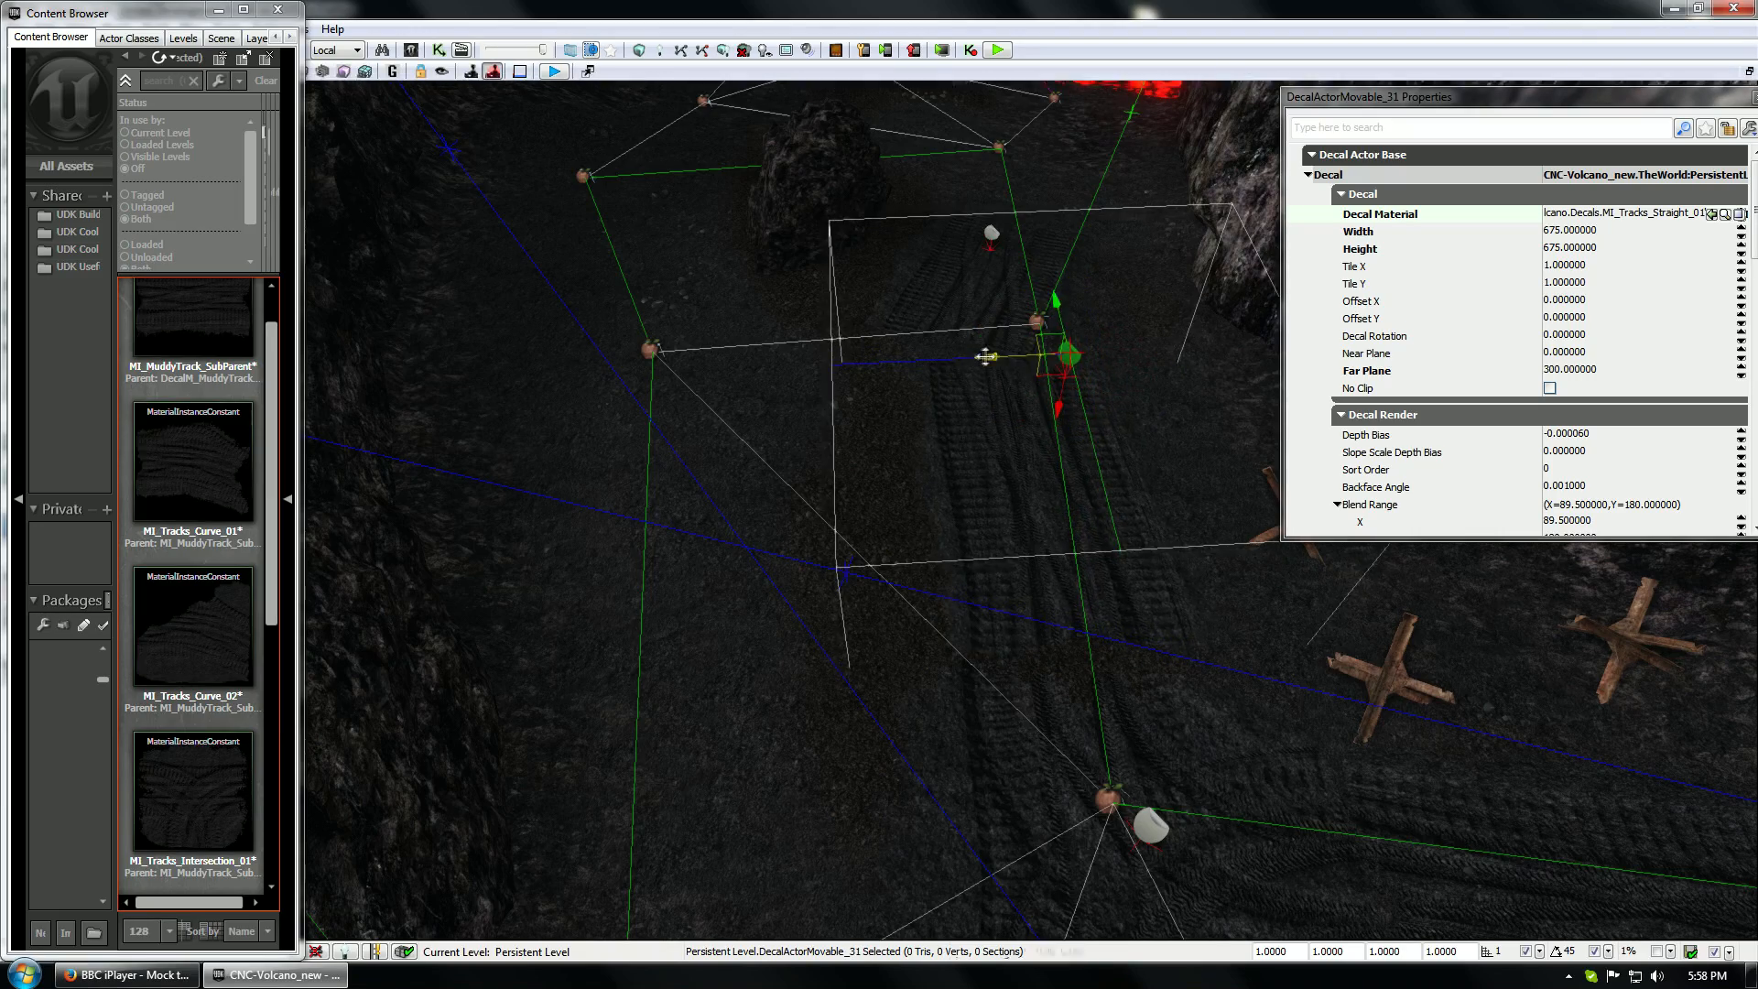
click(978, 302)
right_drag(977, 302, 1428, 385)
Duplicate the straight decal farther up the side route toward the rock and assign MI_MuddyTrack_SubParent to the copy
click(539, 220)
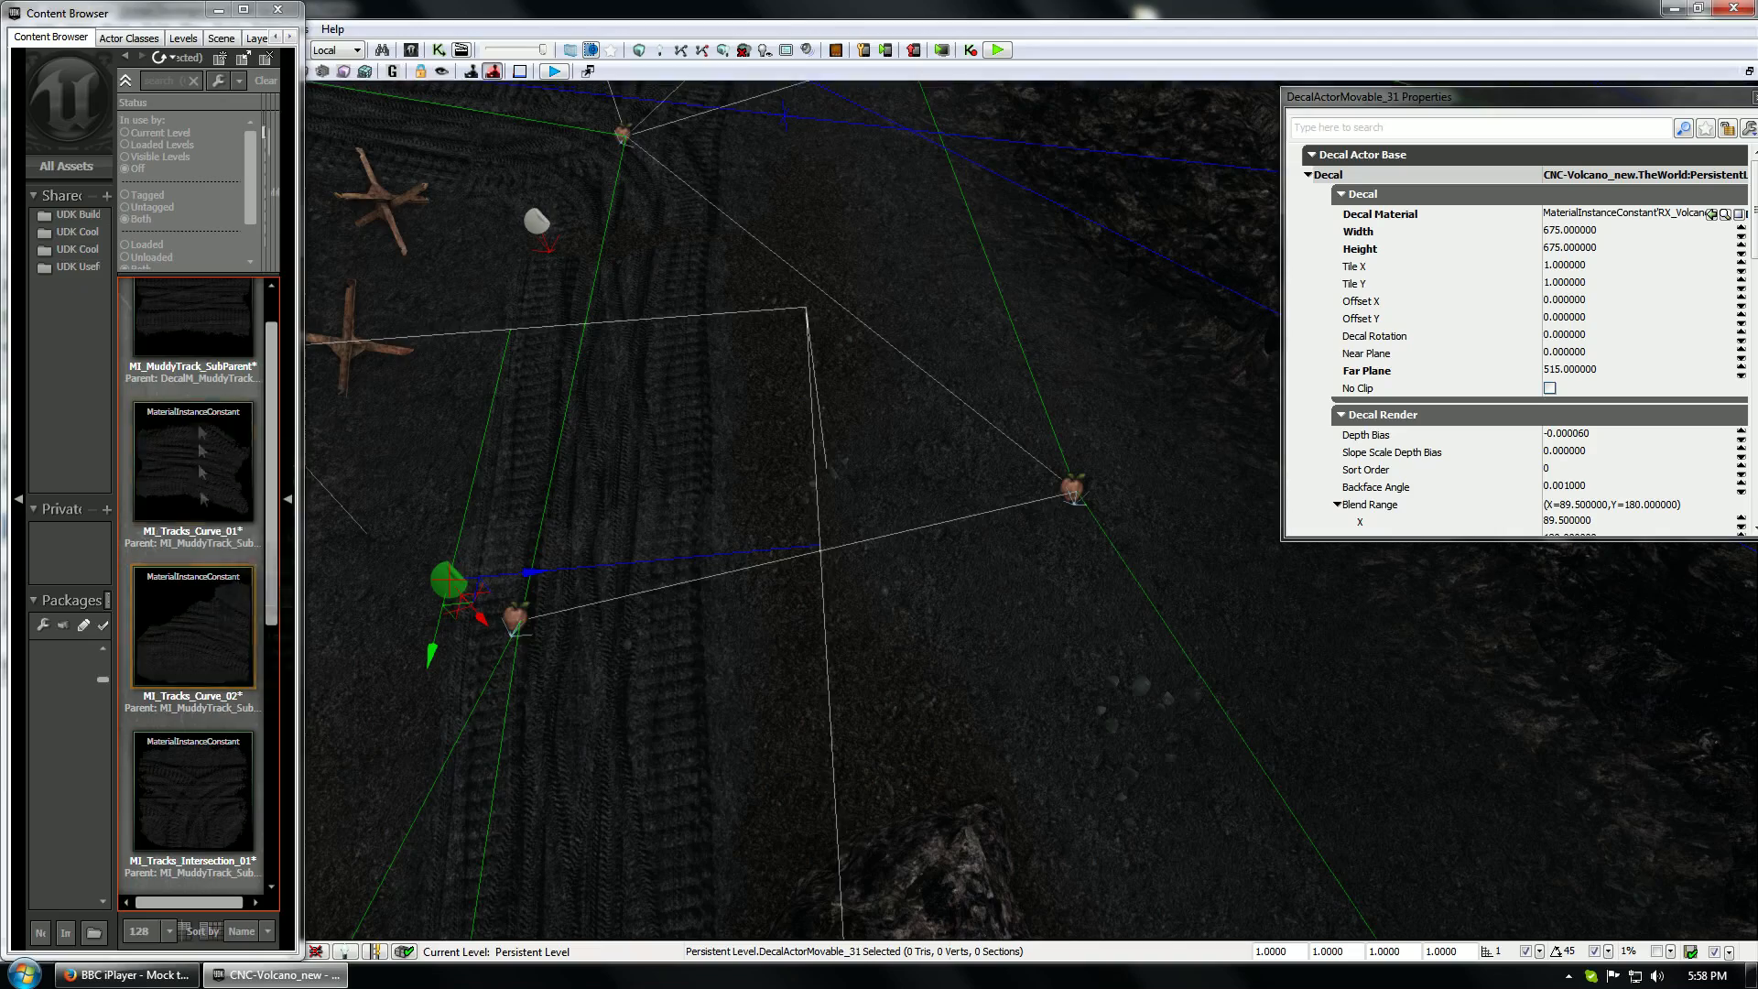
click(192, 320)
scroll(193, 458, up, 1)
click(1711, 213)
right_drag(966, 314, 984, 359)
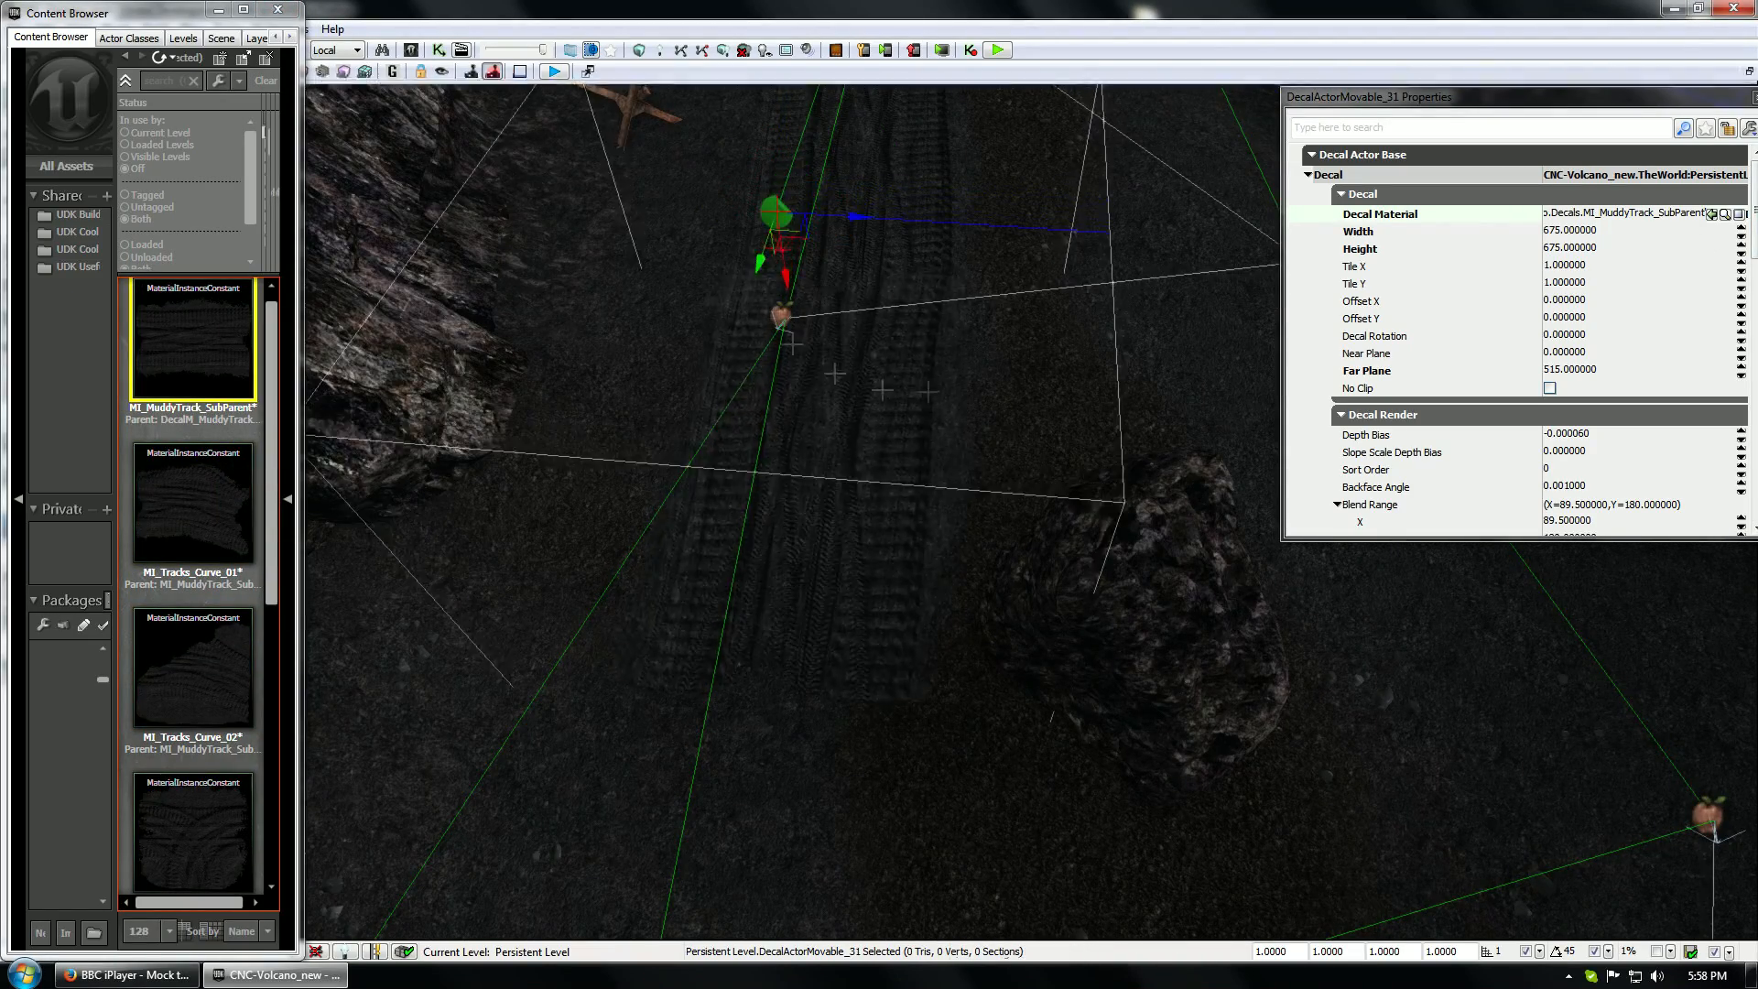
Select both straight decals on the side route and shift them together to follow the path
right_drag(792, 344, 458, 306)
ctrl+click(864, 270)
drag(797, 253, 836, 264)
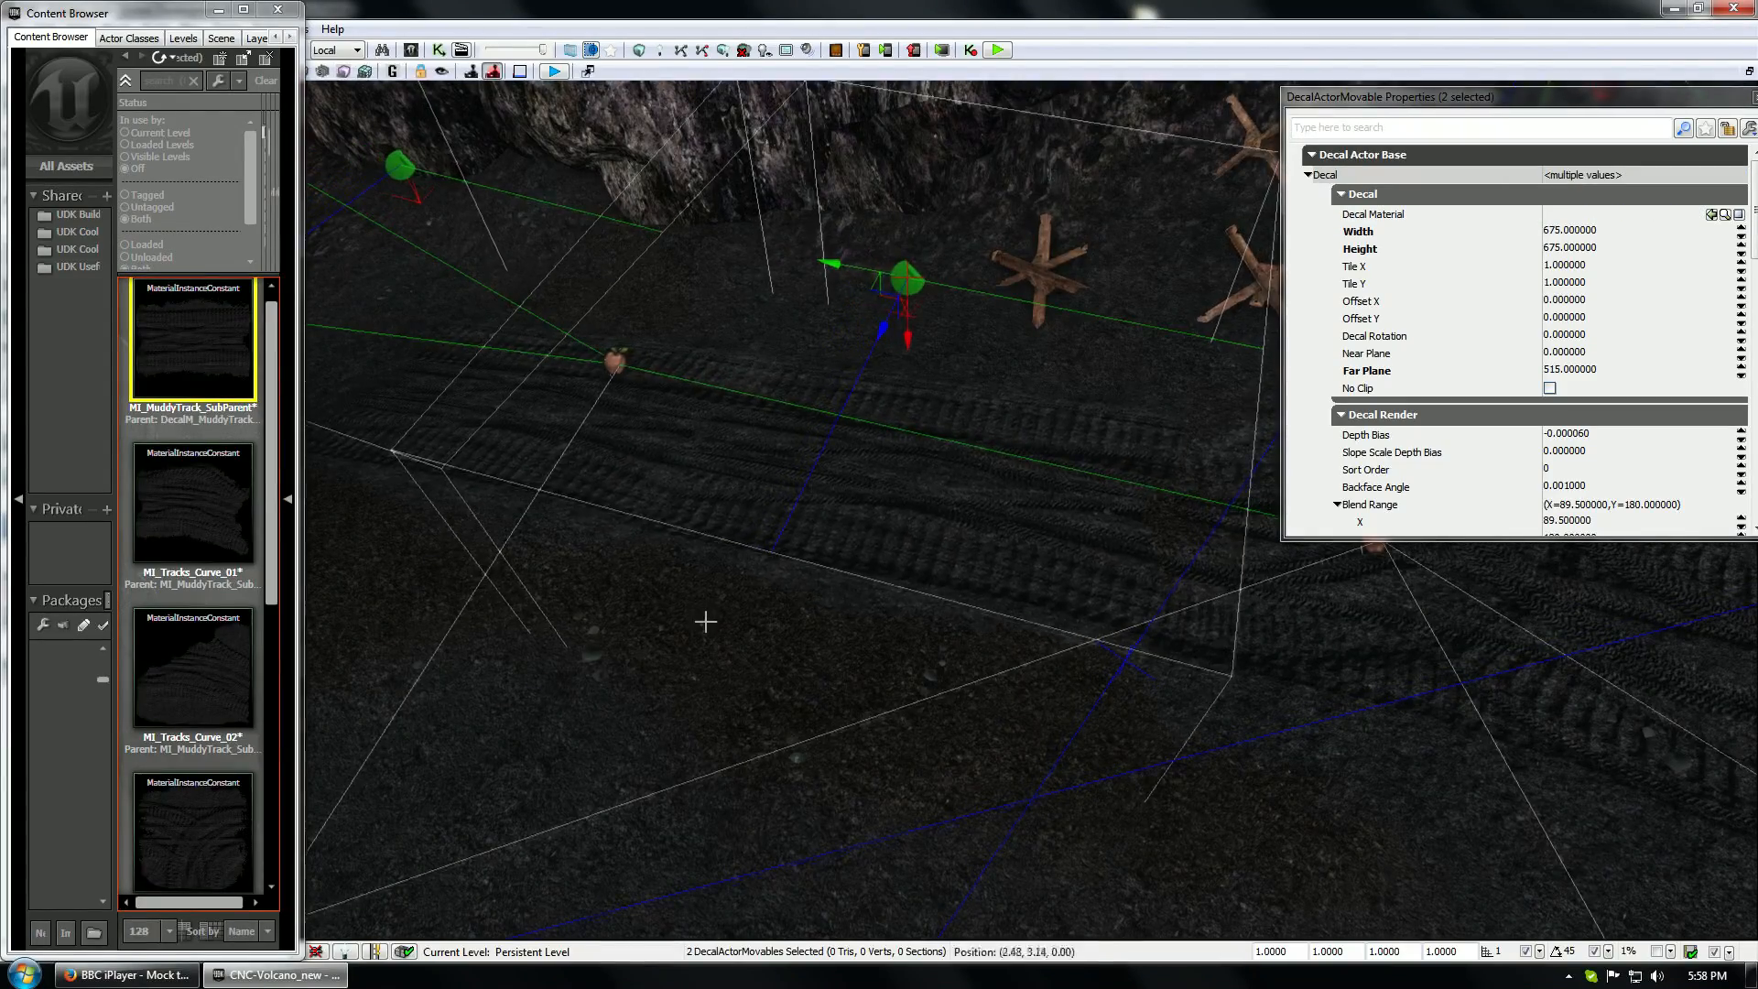
right_drag(705, 621, 814, 635)
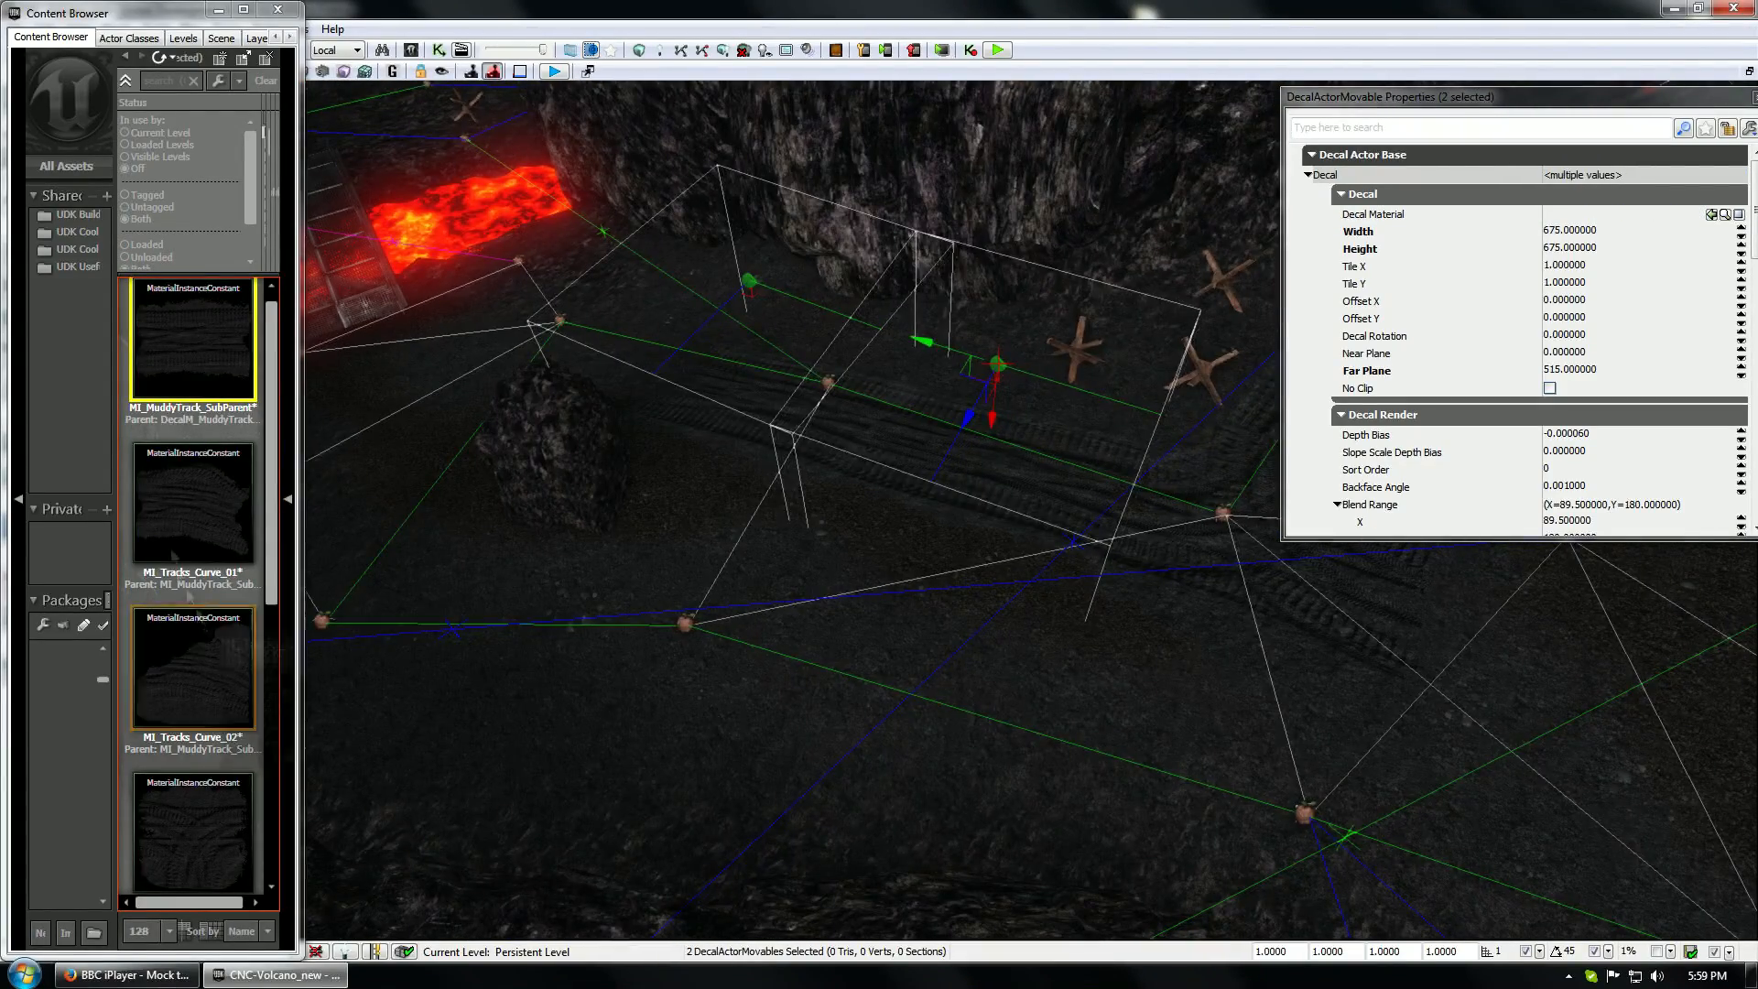
Rotate and move the two straight decals in front of the building so their tracks line up with the junction below
click(996, 366)
right_drag(996, 366, 933, 431)
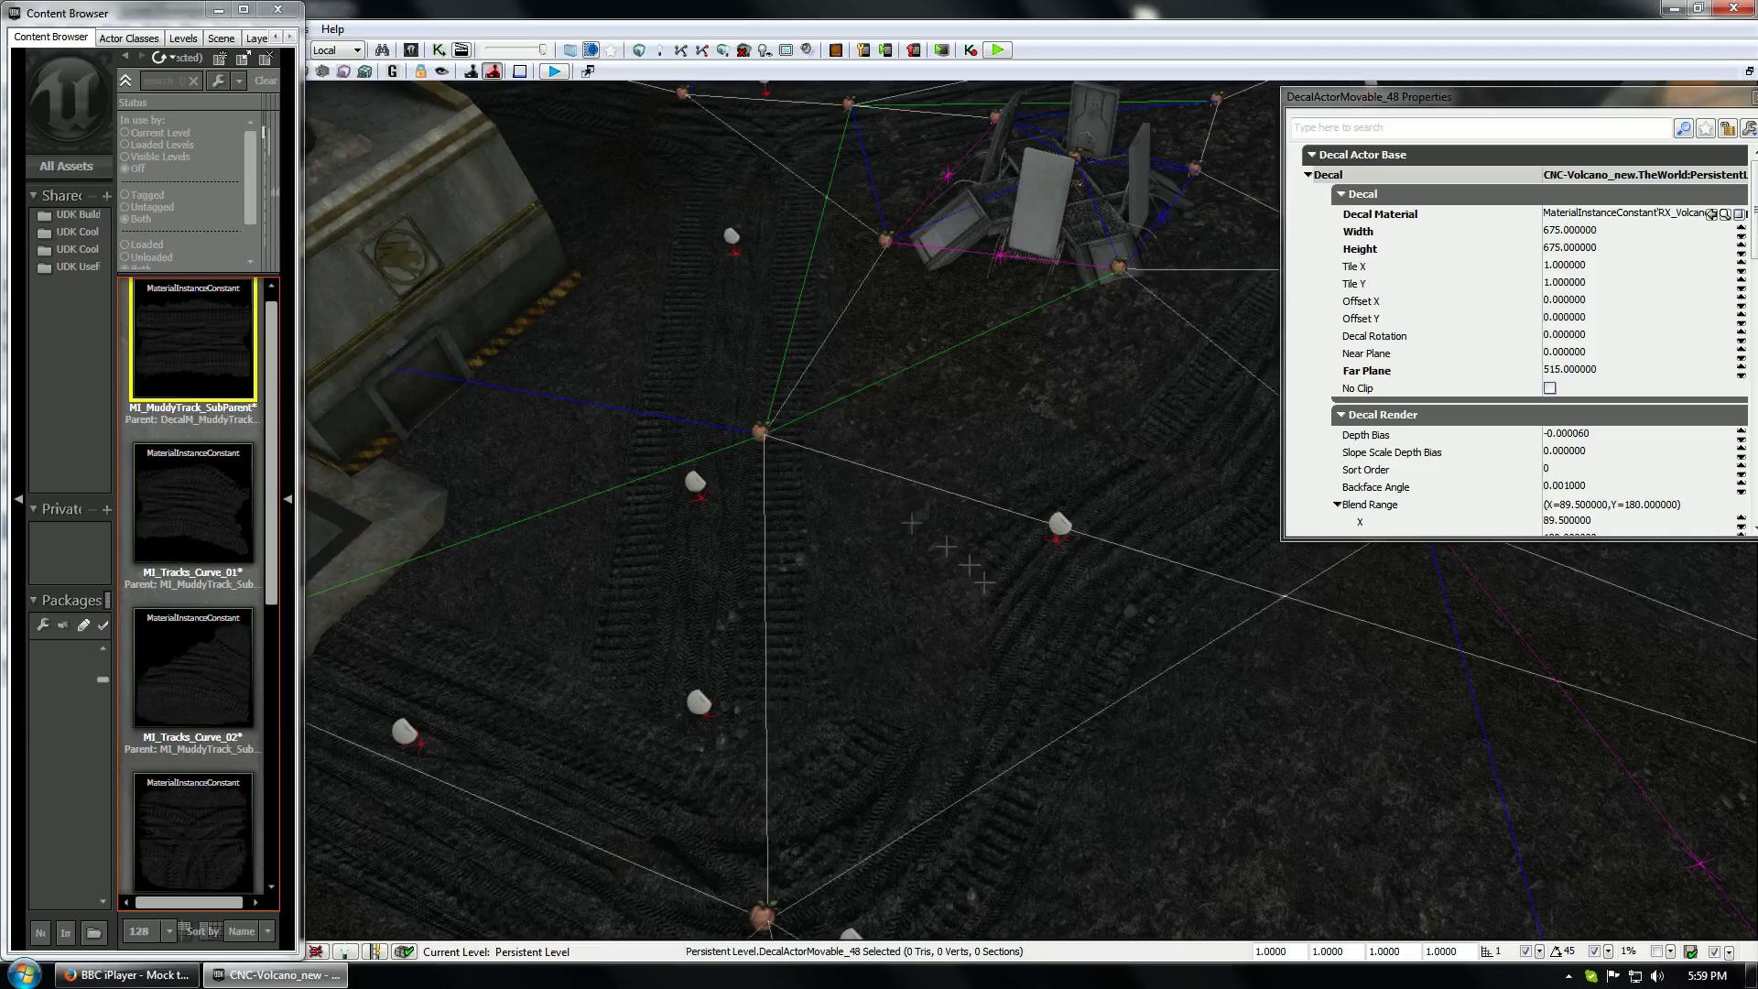
click(698, 486)
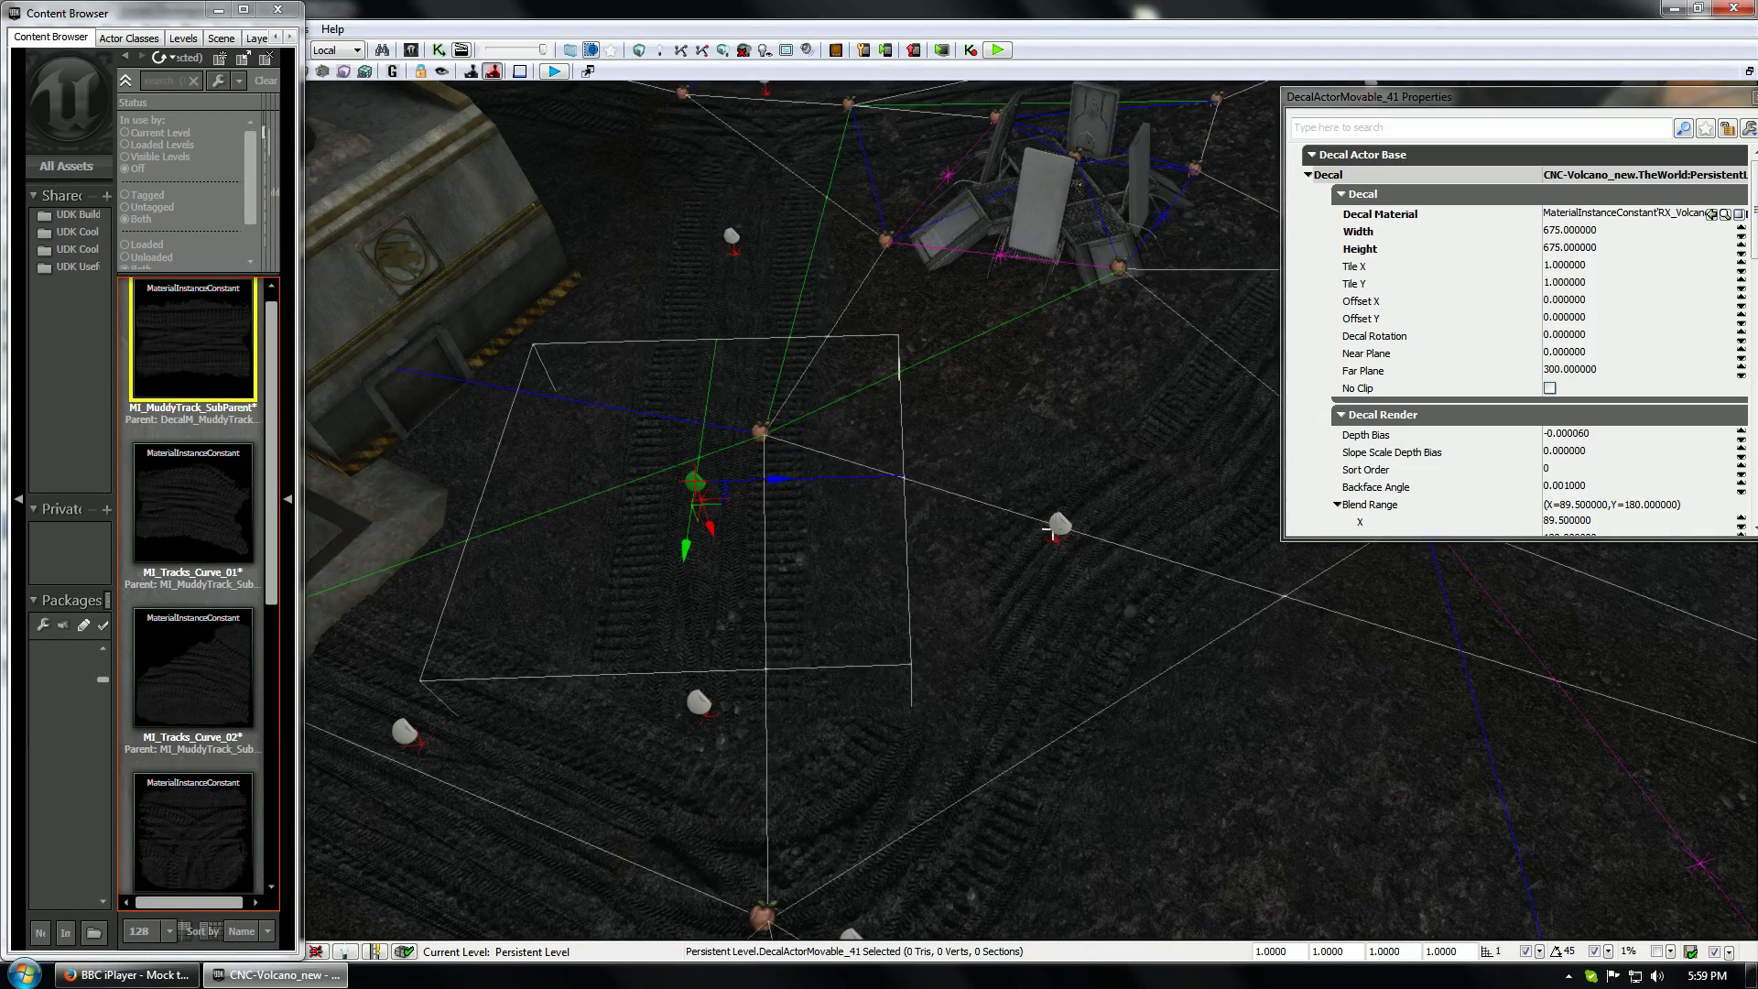
click(1056, 526)
mouse_move(921, 580)
right_down()
mouse_move(1007, 581)
mouse_move(906, 568)
mouse_move(911, 590)
mouse_move(911, 549)
mouse_move(870, 563)
mouse_move(879, 609)
mouse_move(915, 549)
right_up()
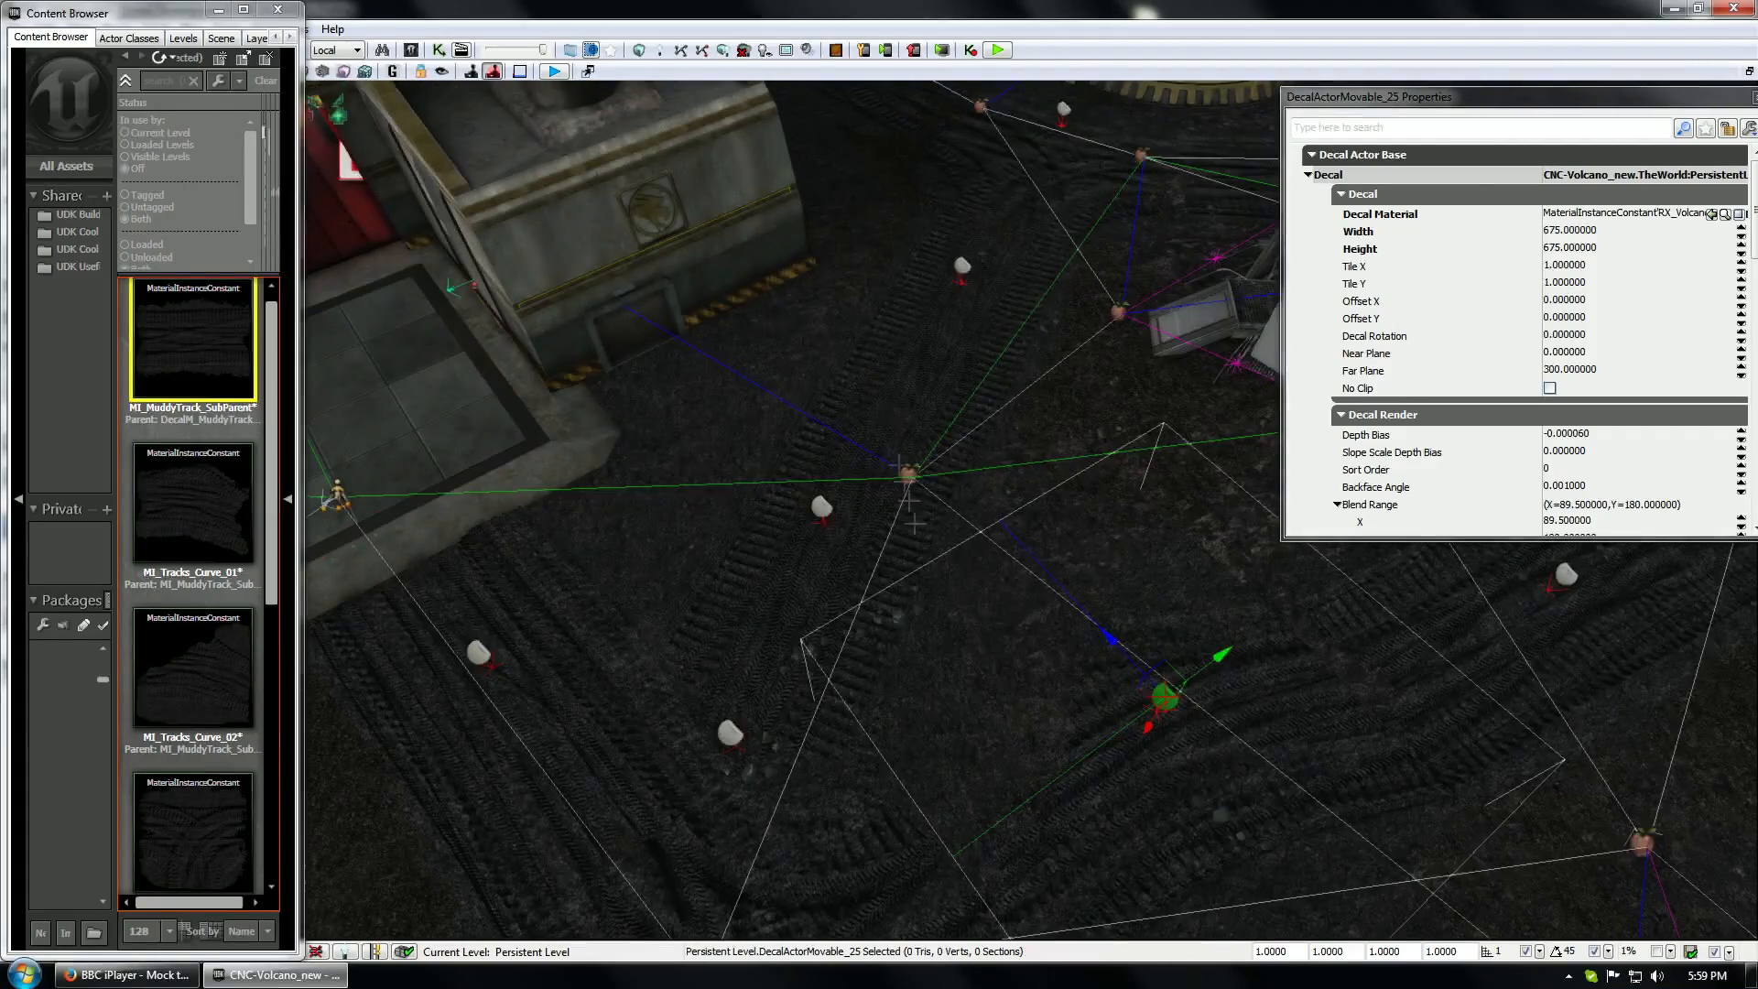
click(958, 265)
ctrl+click(821, 506)
key(space)
drag(847, 584, 904, 522)
key(w)
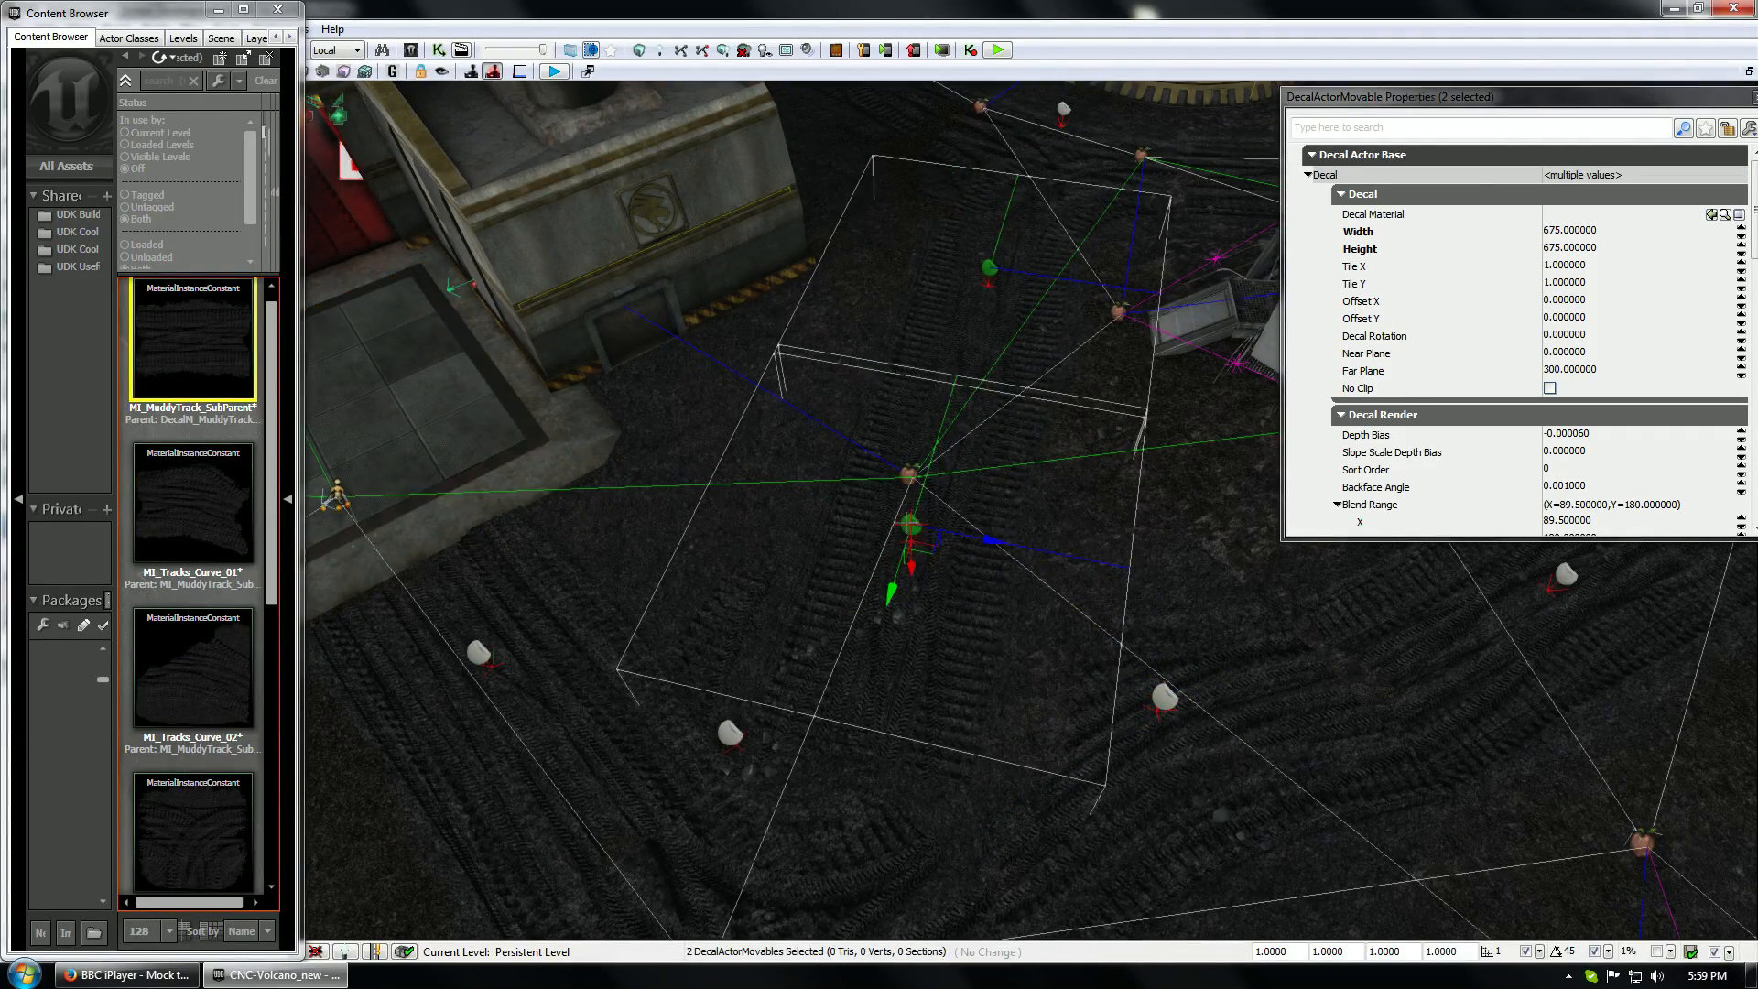
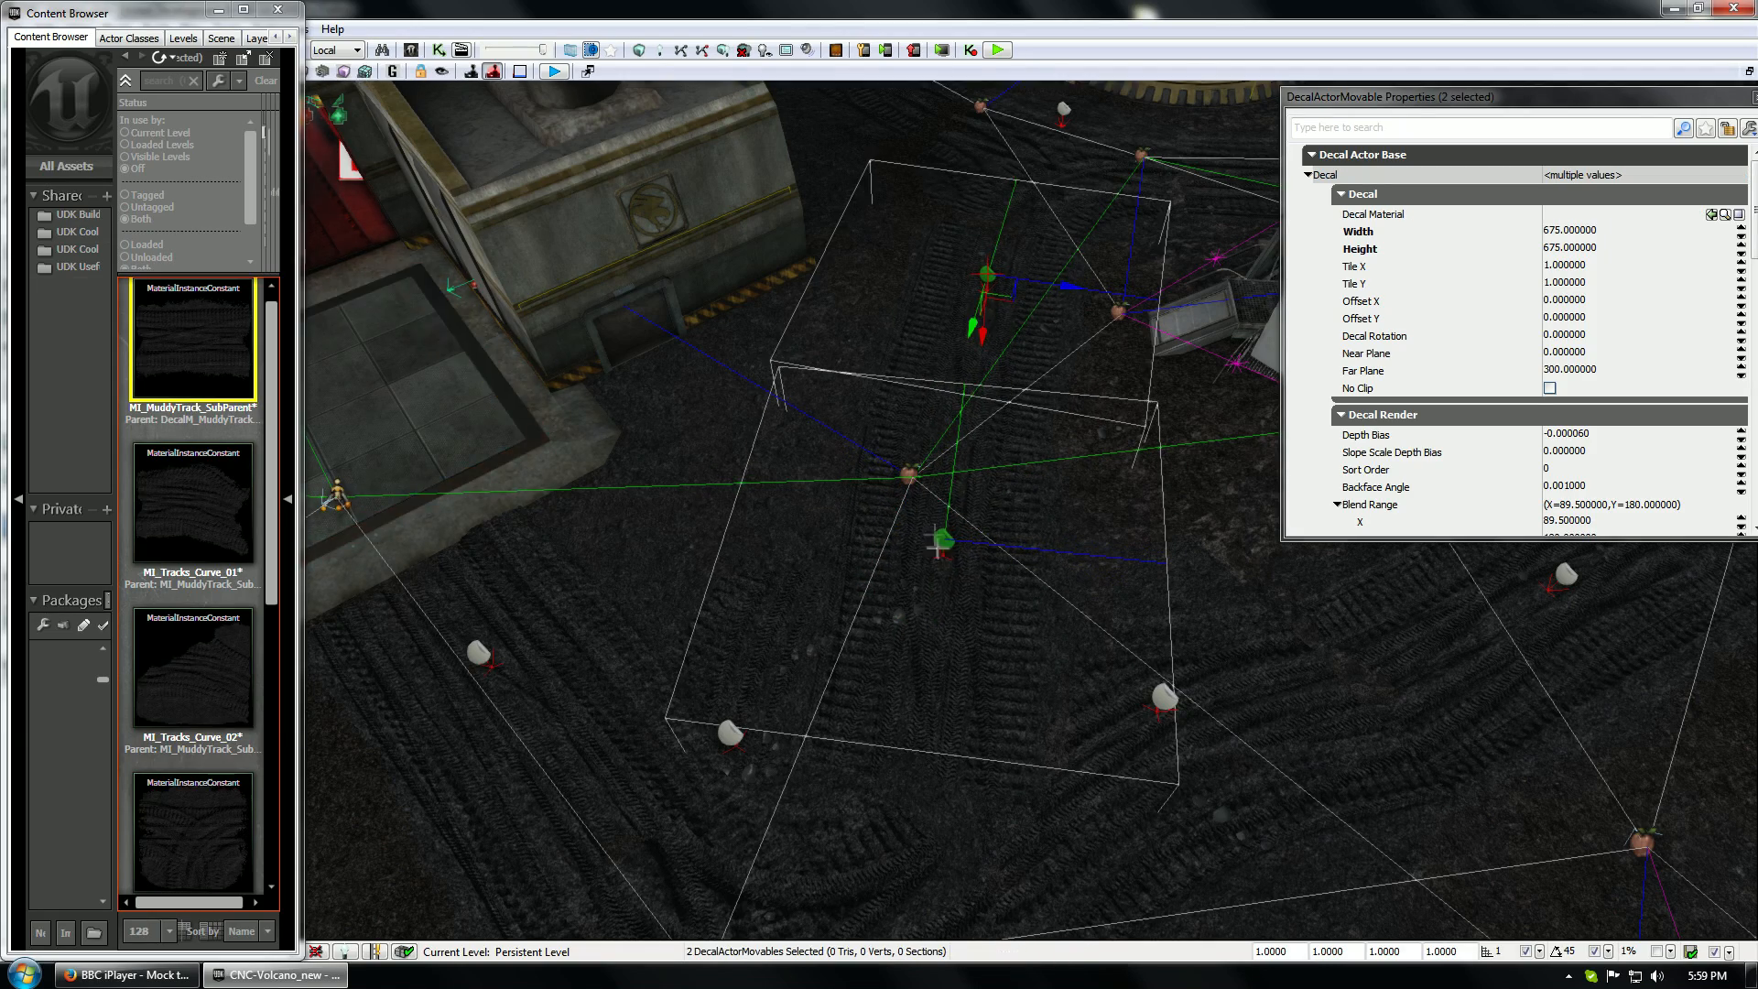
click(938, 542)
click(934, 636)
drag(934, 636, 860, 641)
Duplicate the straight decal beside the barriers to the opposite side of the intersection
click(916, 361)
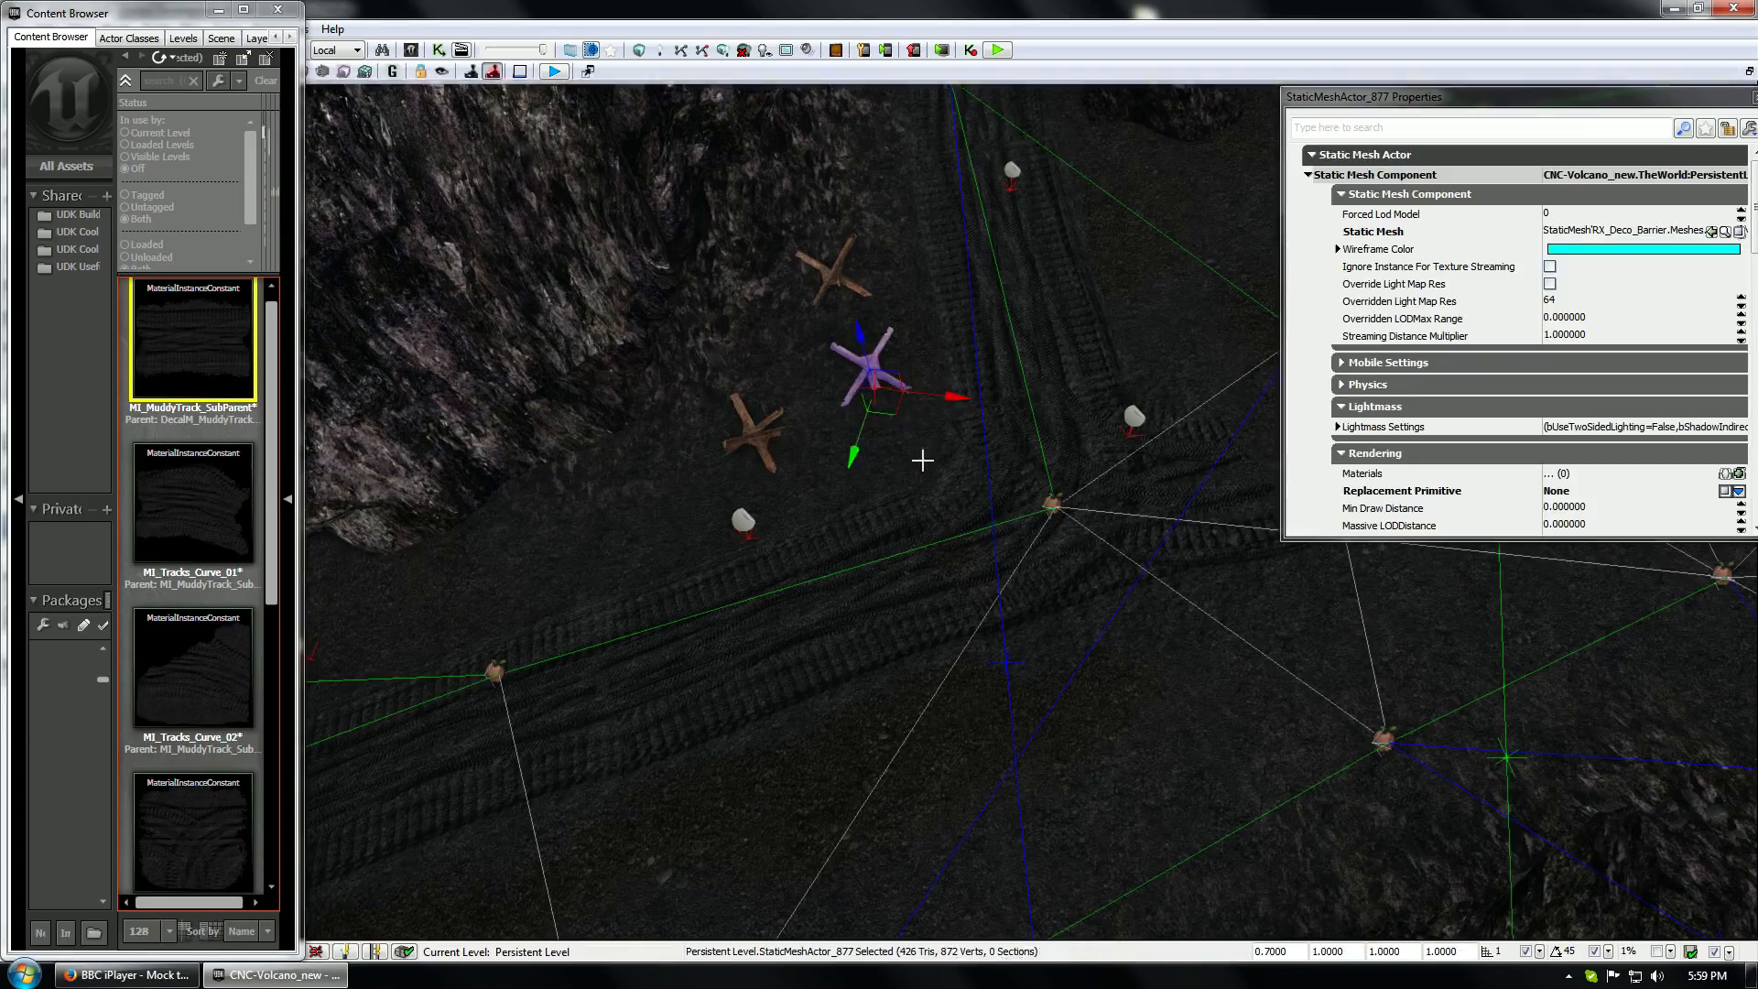
click(921, 461)
drag(921, 461, 824, 458)
click(810, 388)
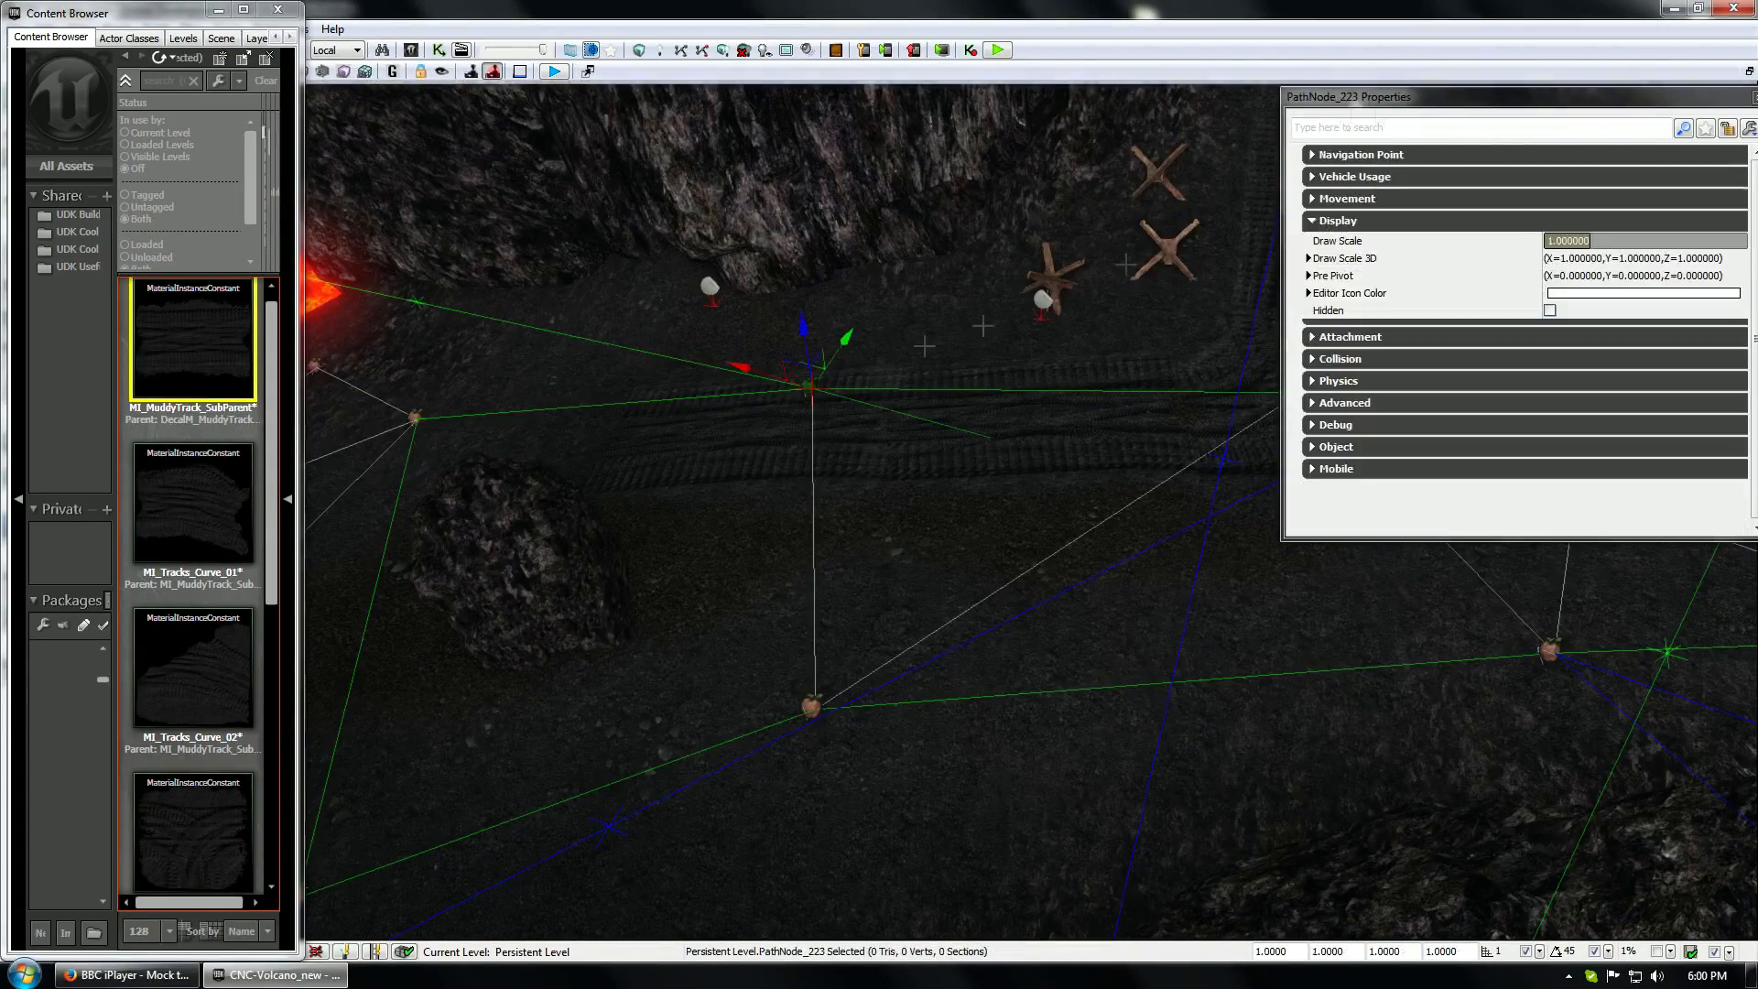
drag(1354, 98, 236, 836)
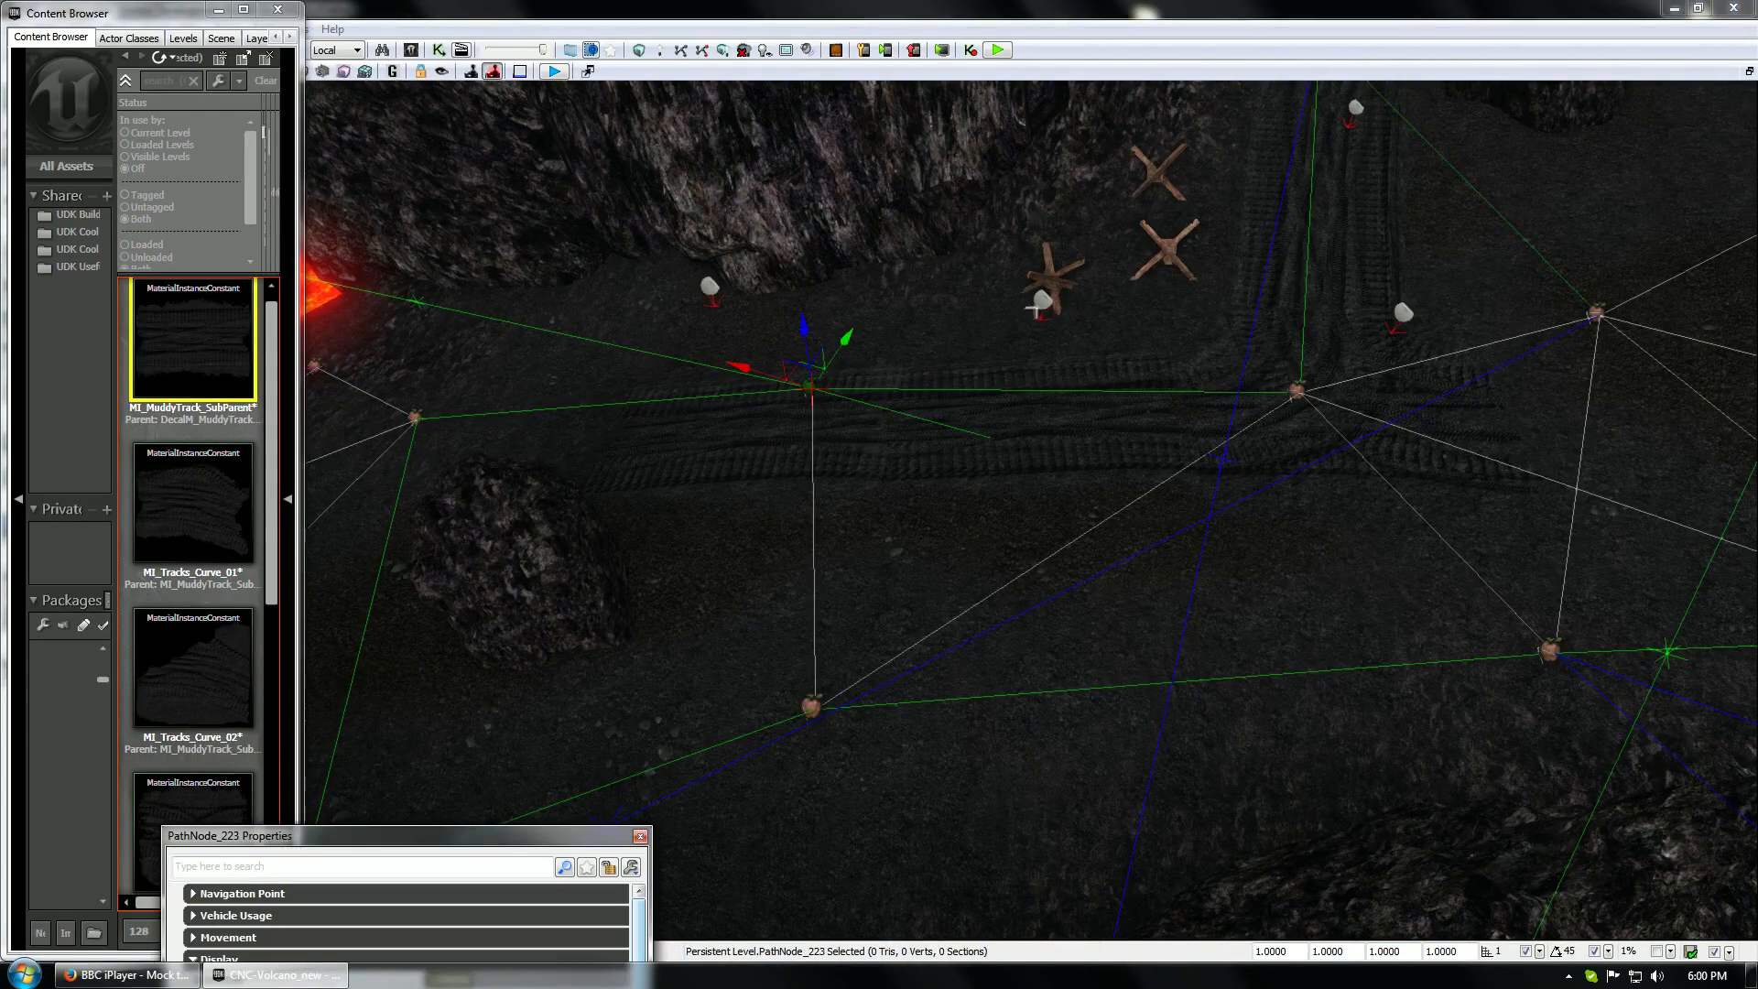
ctrl+click(1037, 307)
alt+drag(993, 300, 1638, 320)
right_drag(1639, 320, 1686, 439)
Rotate and move the copied straight decal so its tracks lead out of the intersection across the open ground
key(space)
drag(824, 685, 732, 694)
key(space)
key(space)
key(space)
drag(778, 567, 832, 610)
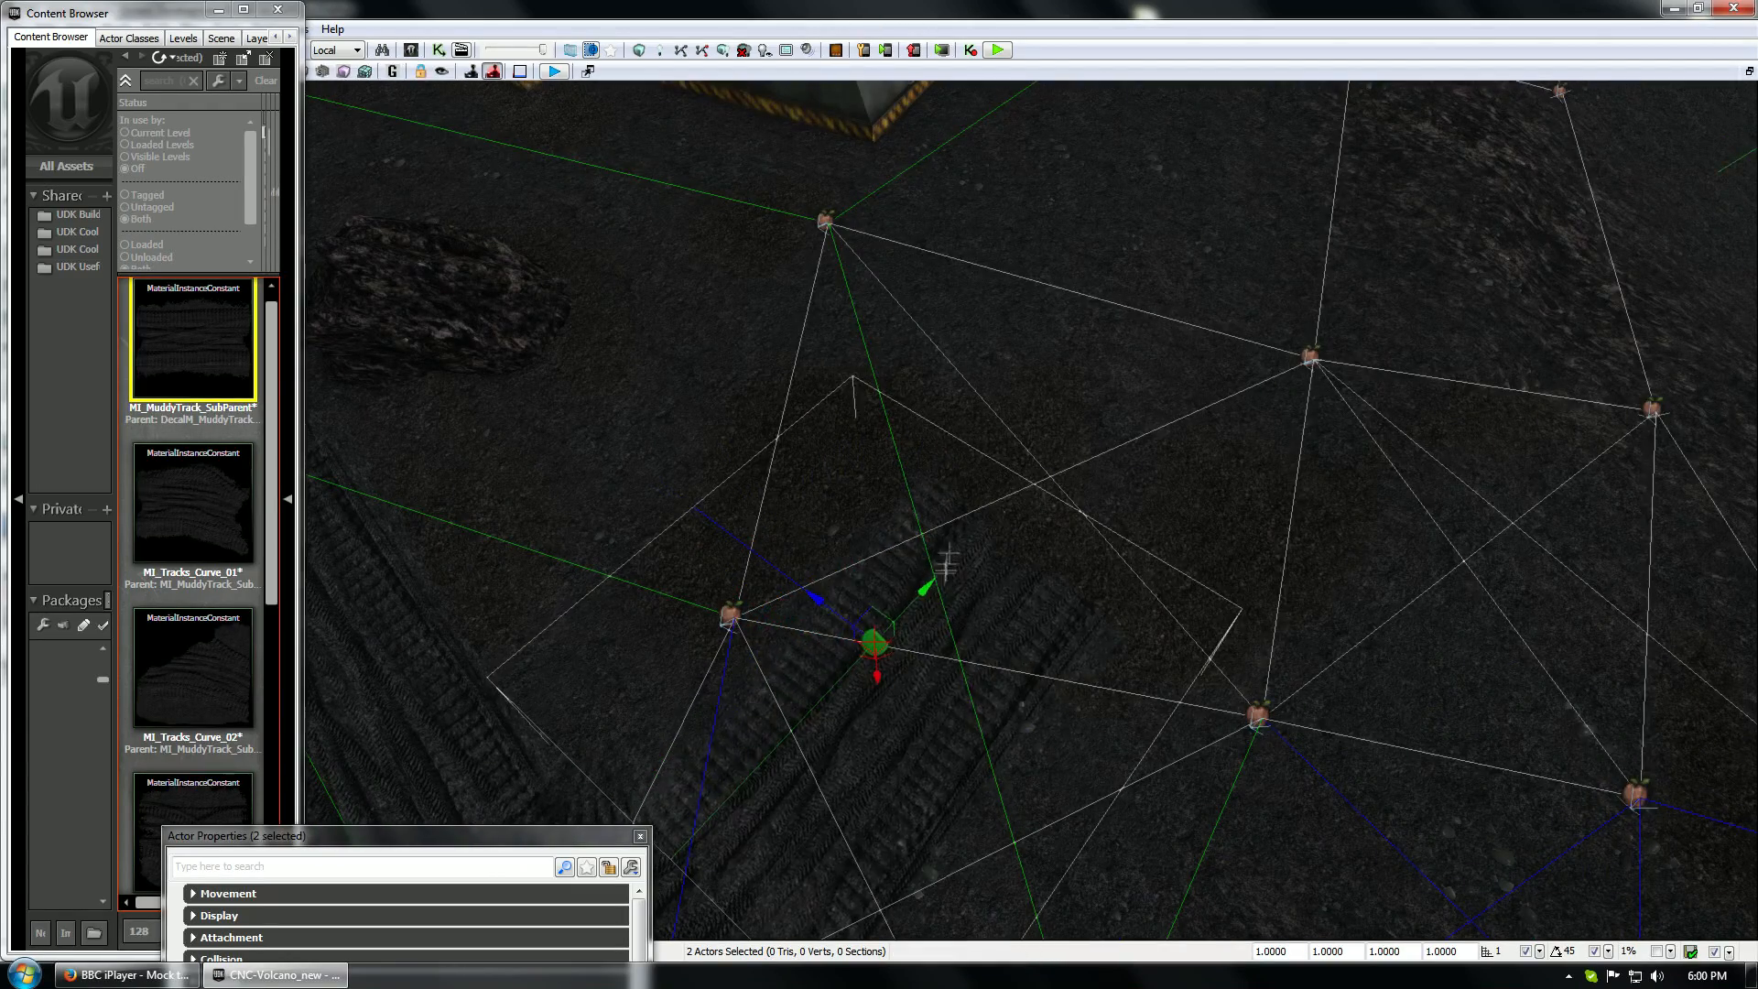
right_drag(948, 681, 1044, 670)
drag(774, 626, 780, 658)
key(space)
key(space)
key(space)
drag(828, 549, 811, 546)
Duplicate the straight decal onward across the open ground and align the copies into one continuous track toward the building
alt+drag(712, 601, 811, 313)
right_drag(836, 283, 1075, 599)
key(space)
drag(1074, 595, 1236, 242)
key(space)
key(space)
key(space)
right_drag(1203, 284, 971, 321)
Assign MI_Tracks_Straight_01 as the Decal Material of the new straight decal nearest the intersection
click(804, 595)
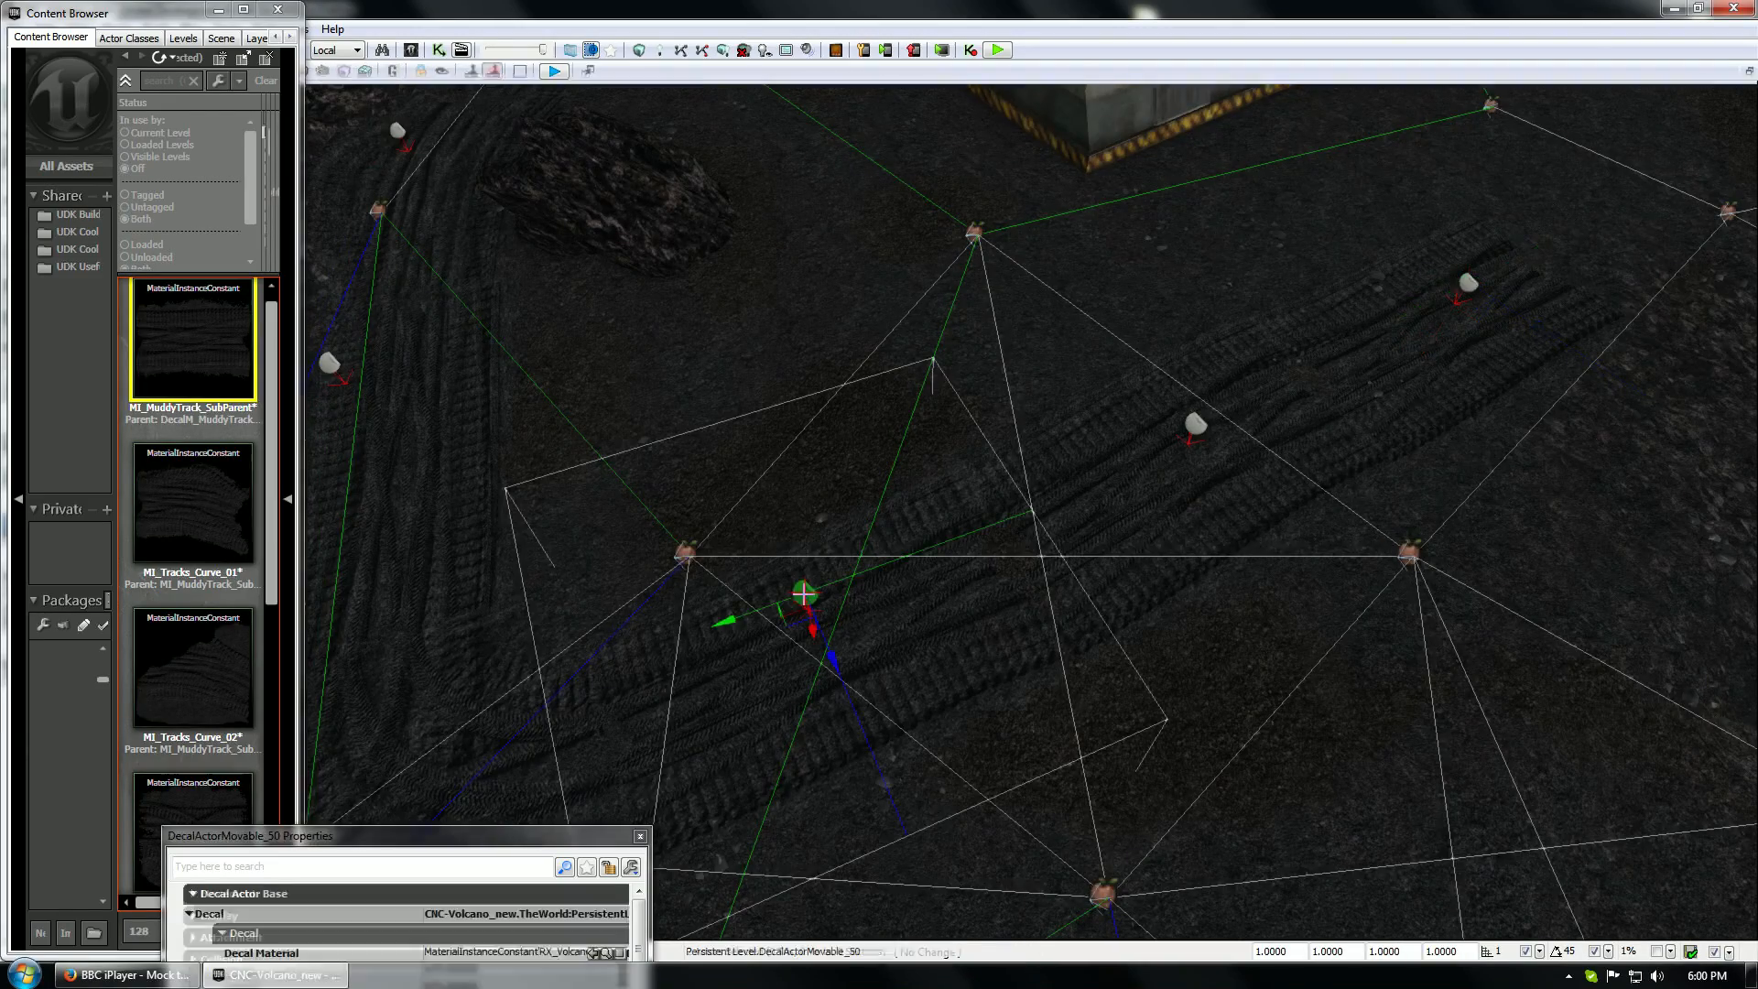
drag(519, 836, 541, 801)
scroll(219, 485, down, 9)
click(211, 599)
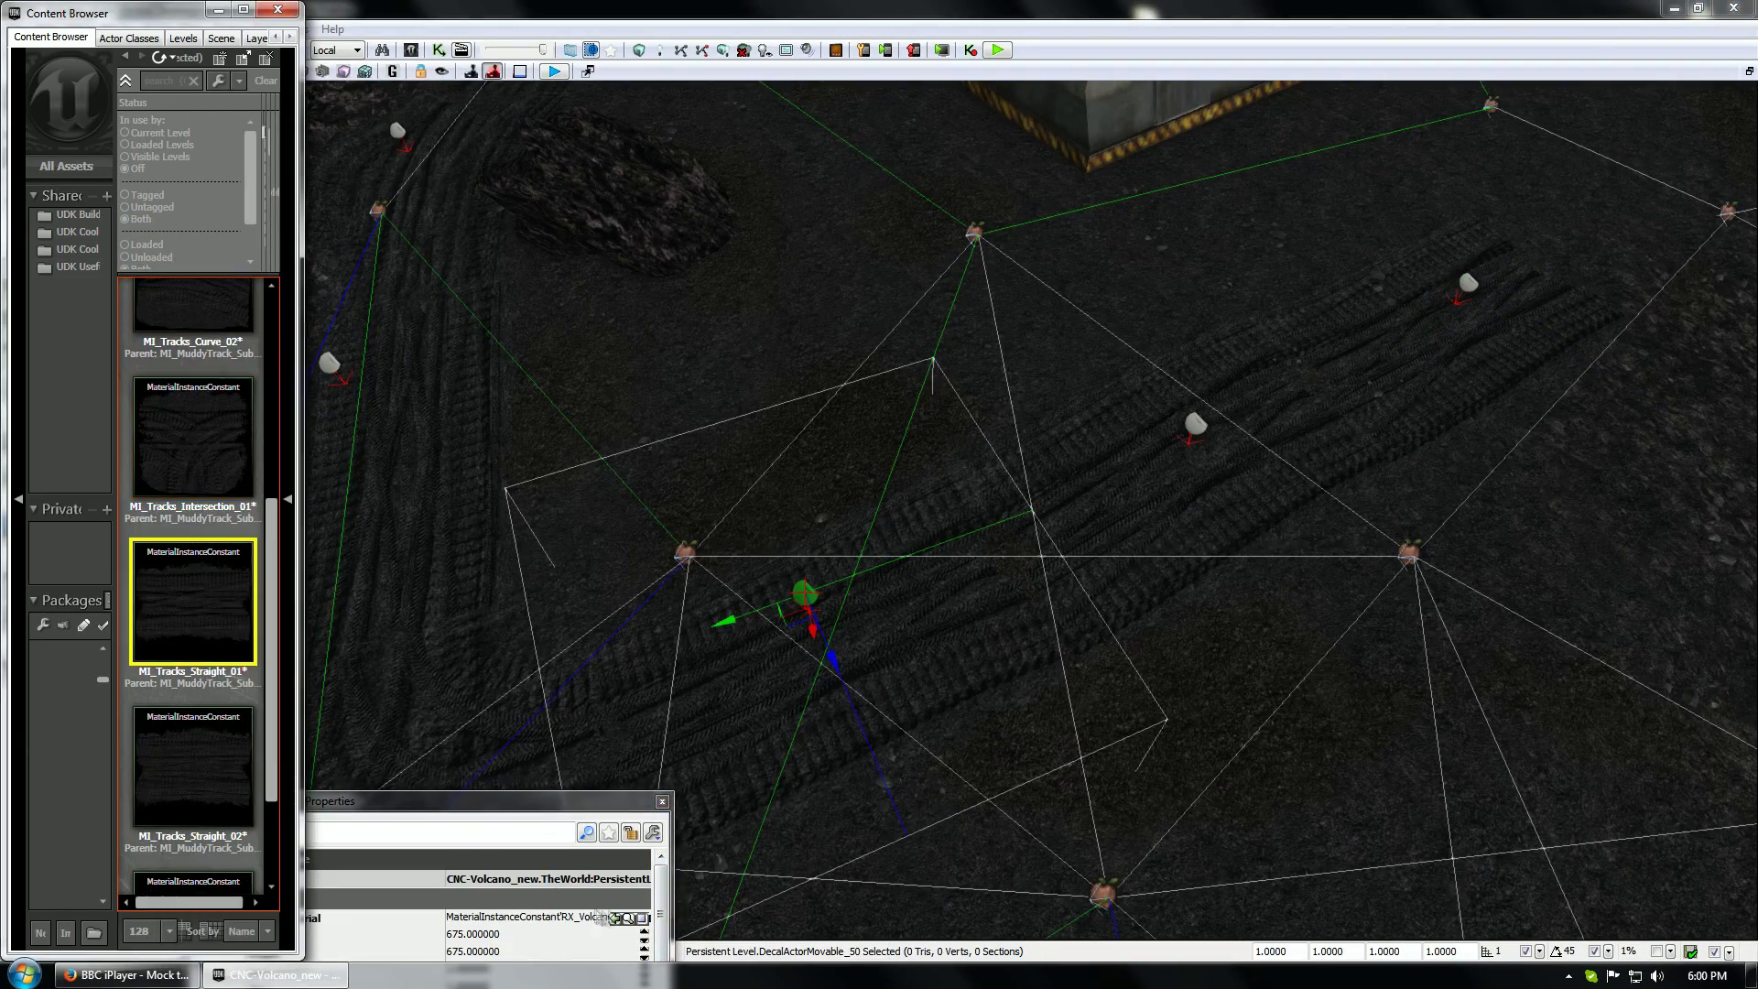
click(615, 918)
Assign MI_Tracks_Straight_02 to the middle decal of the new straight track and MI_Tracks_Straight_03 to the decal at its far end
click(1196, 424)
click(193, 767)
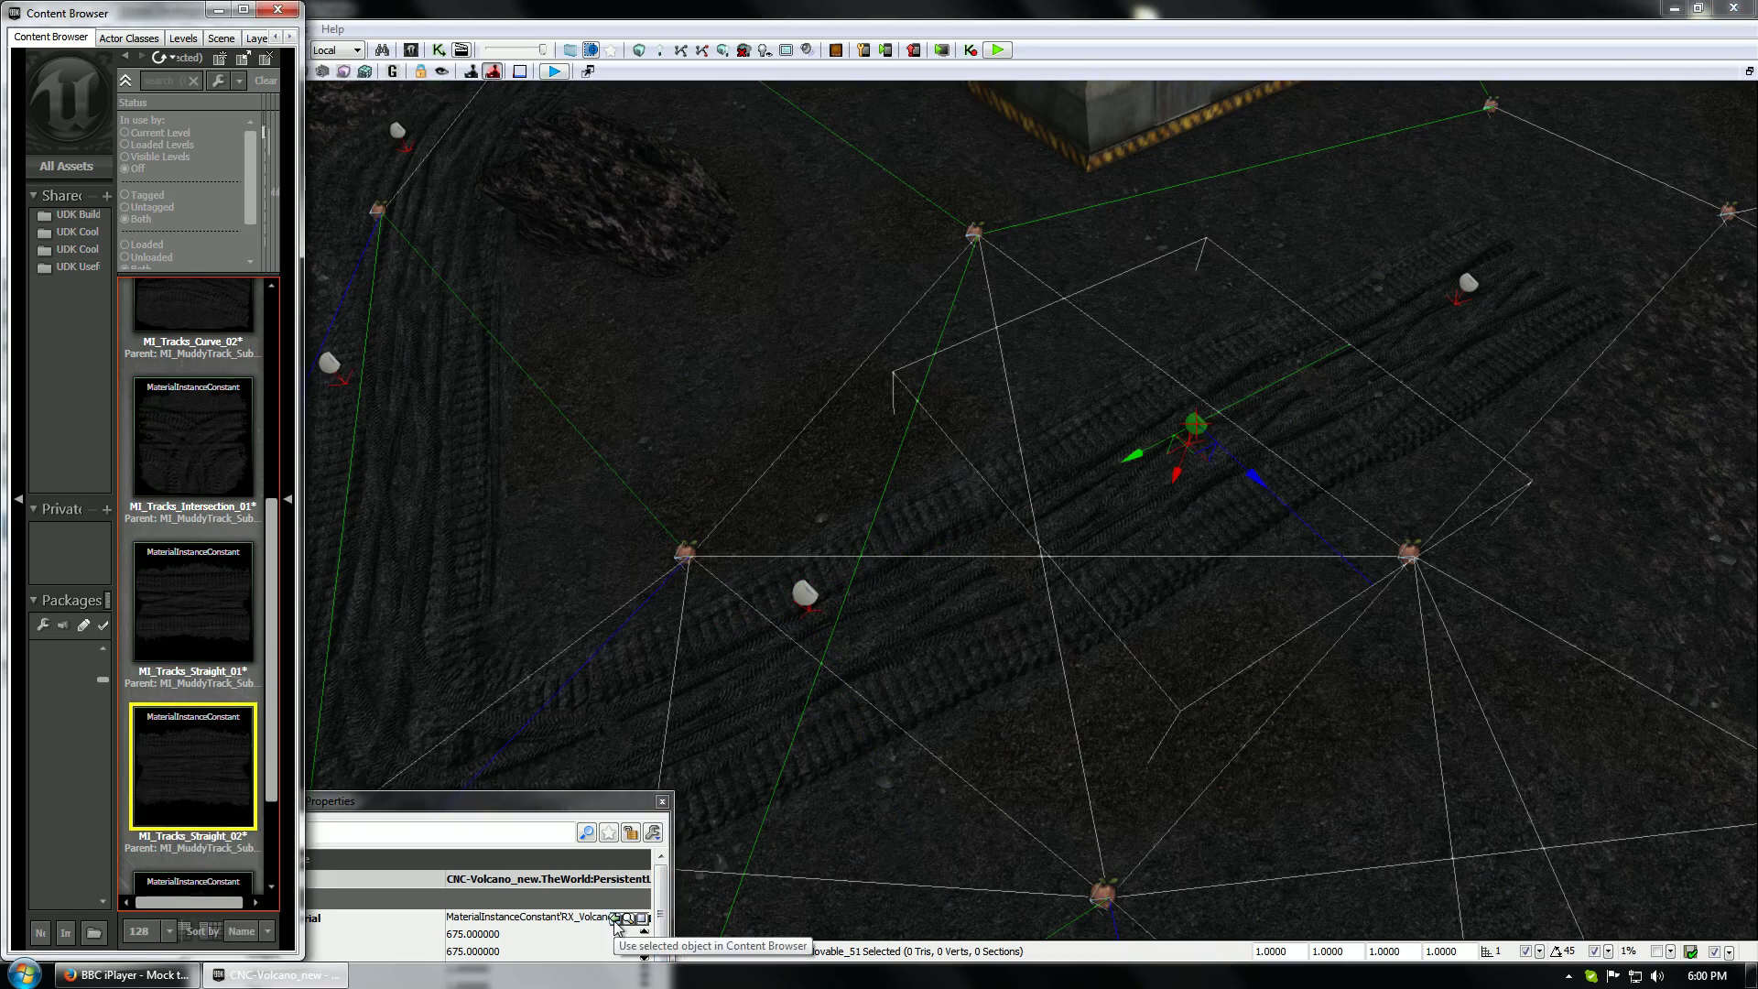
click(614, 920)
click(1466, 282)
scroll(163, 819, down, 3)
click(163, 820)
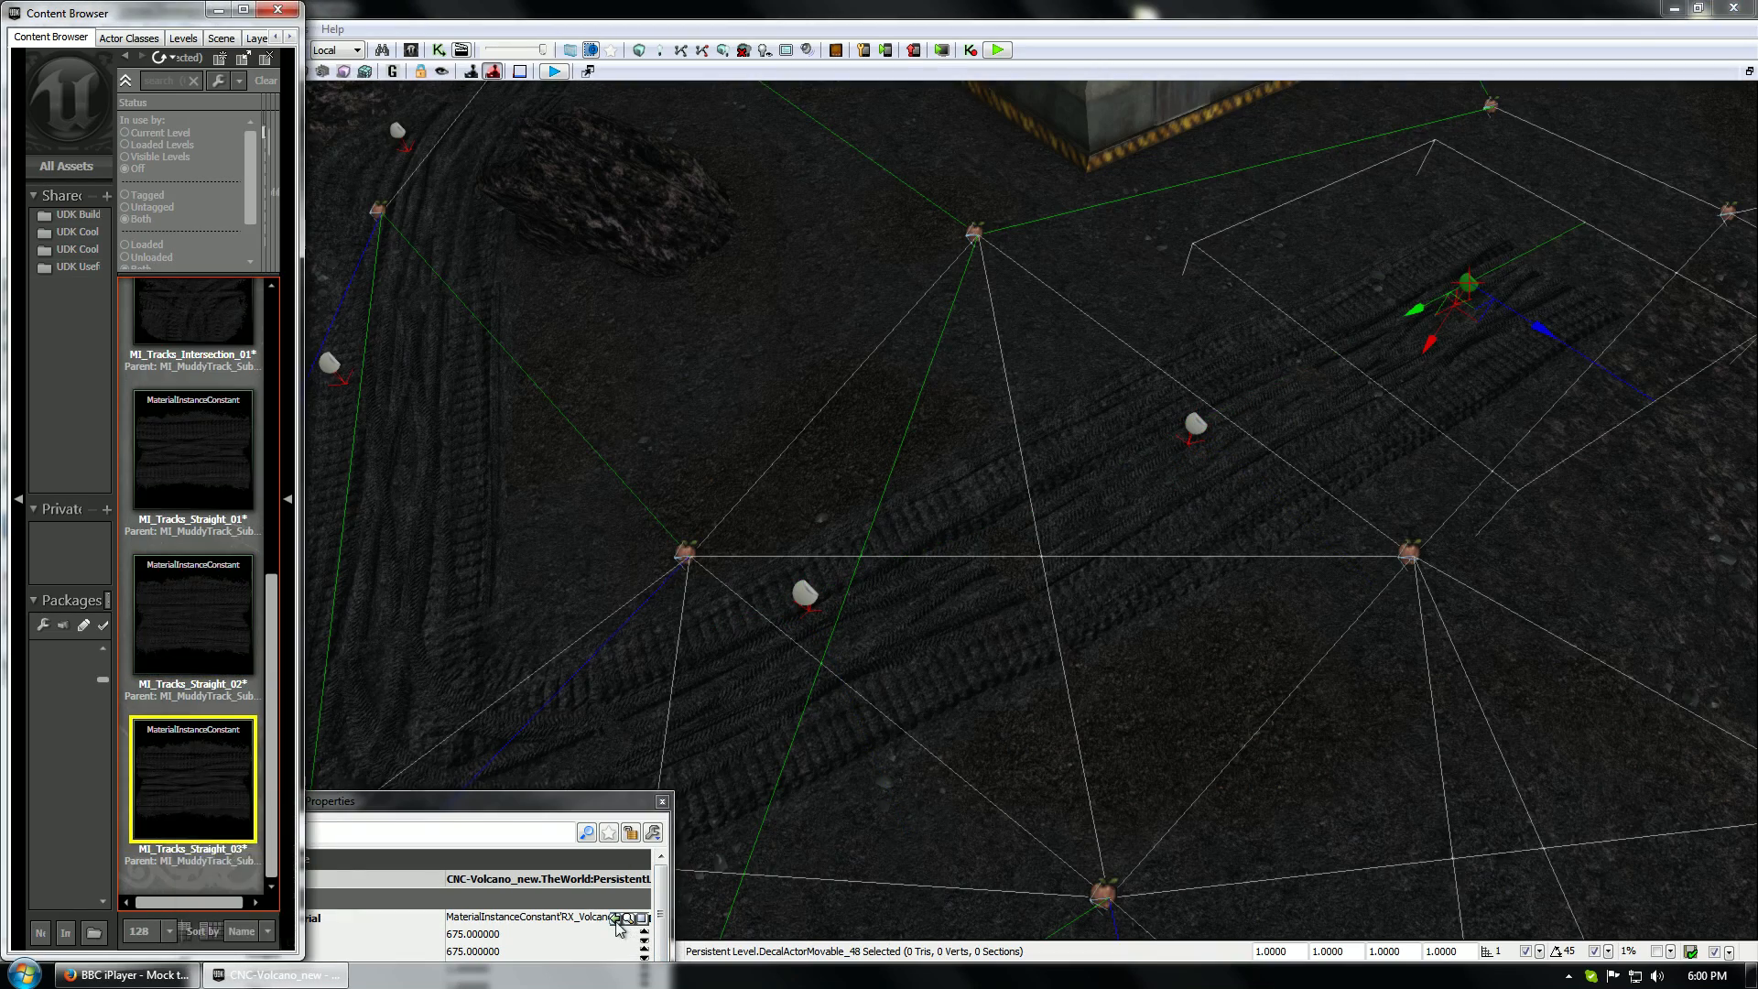
click(616, 920)
Extend the track alongside the building with another copy of the straight decal, using MI_Tracks_Straight_01 as its Decal Material
drag(932, 599, 955, 558)
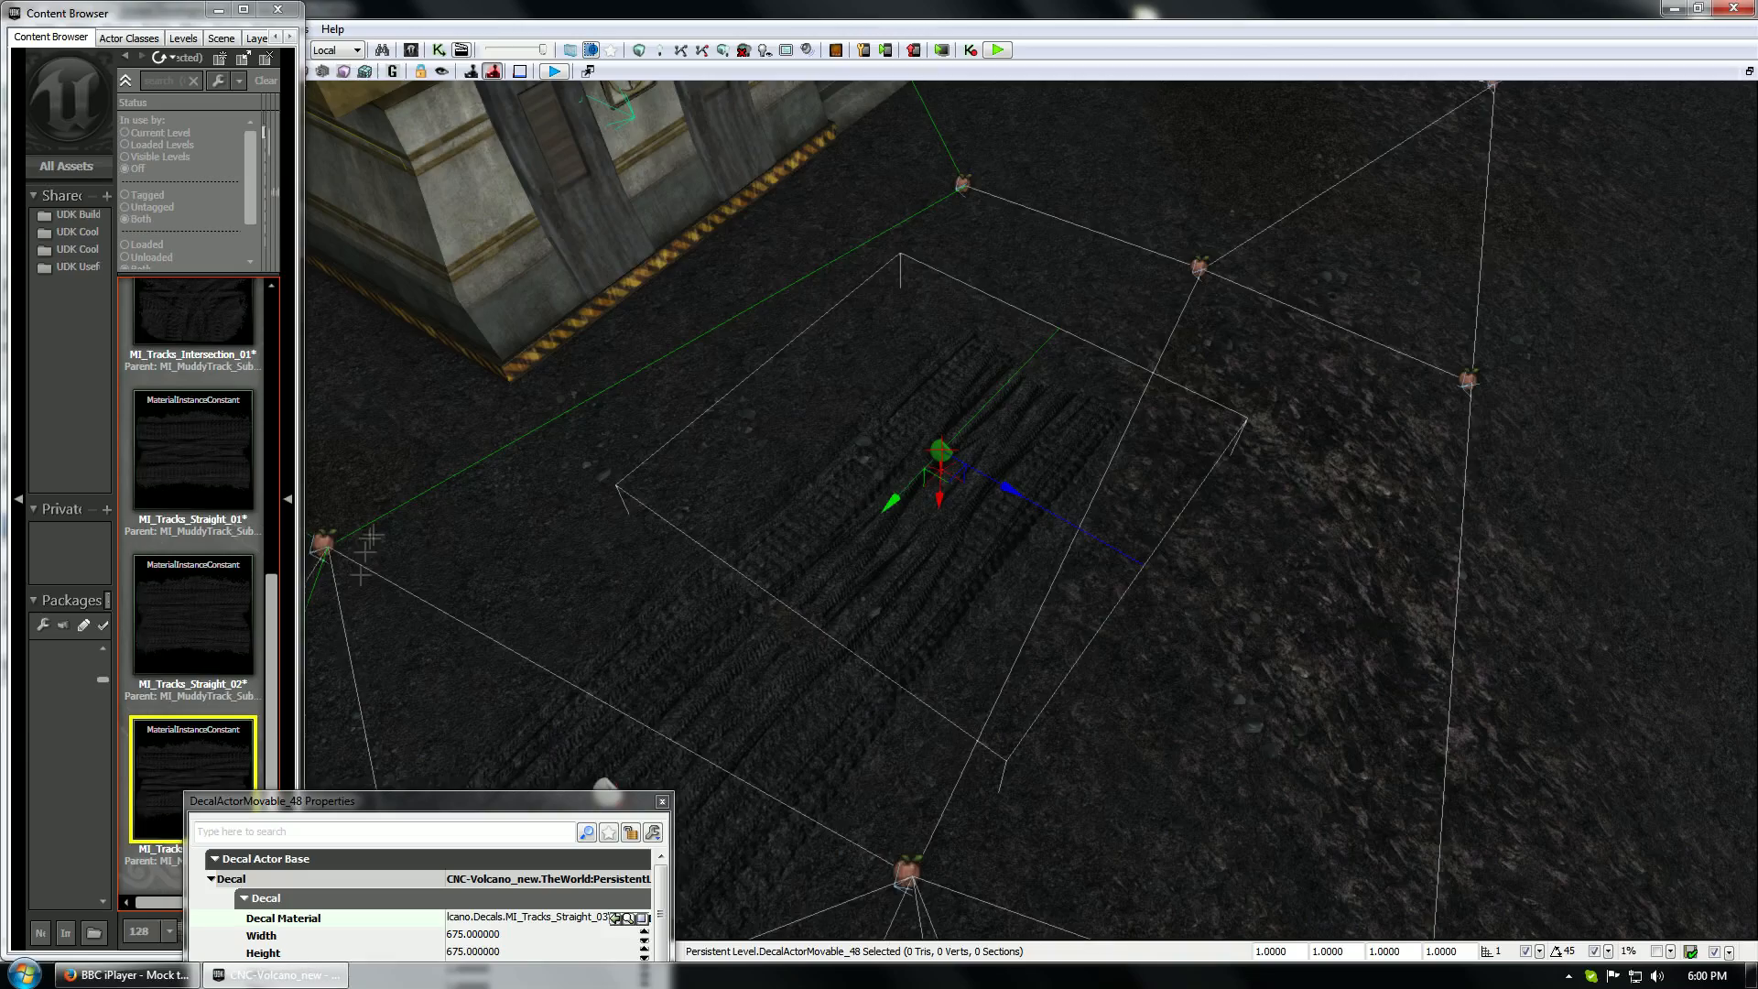
click(1117, 275)
drag(968, 479, 967, 437)
drag(913, 368, 1175, 149)
click(234, 614)
click(226, 466)
click(616, 918)
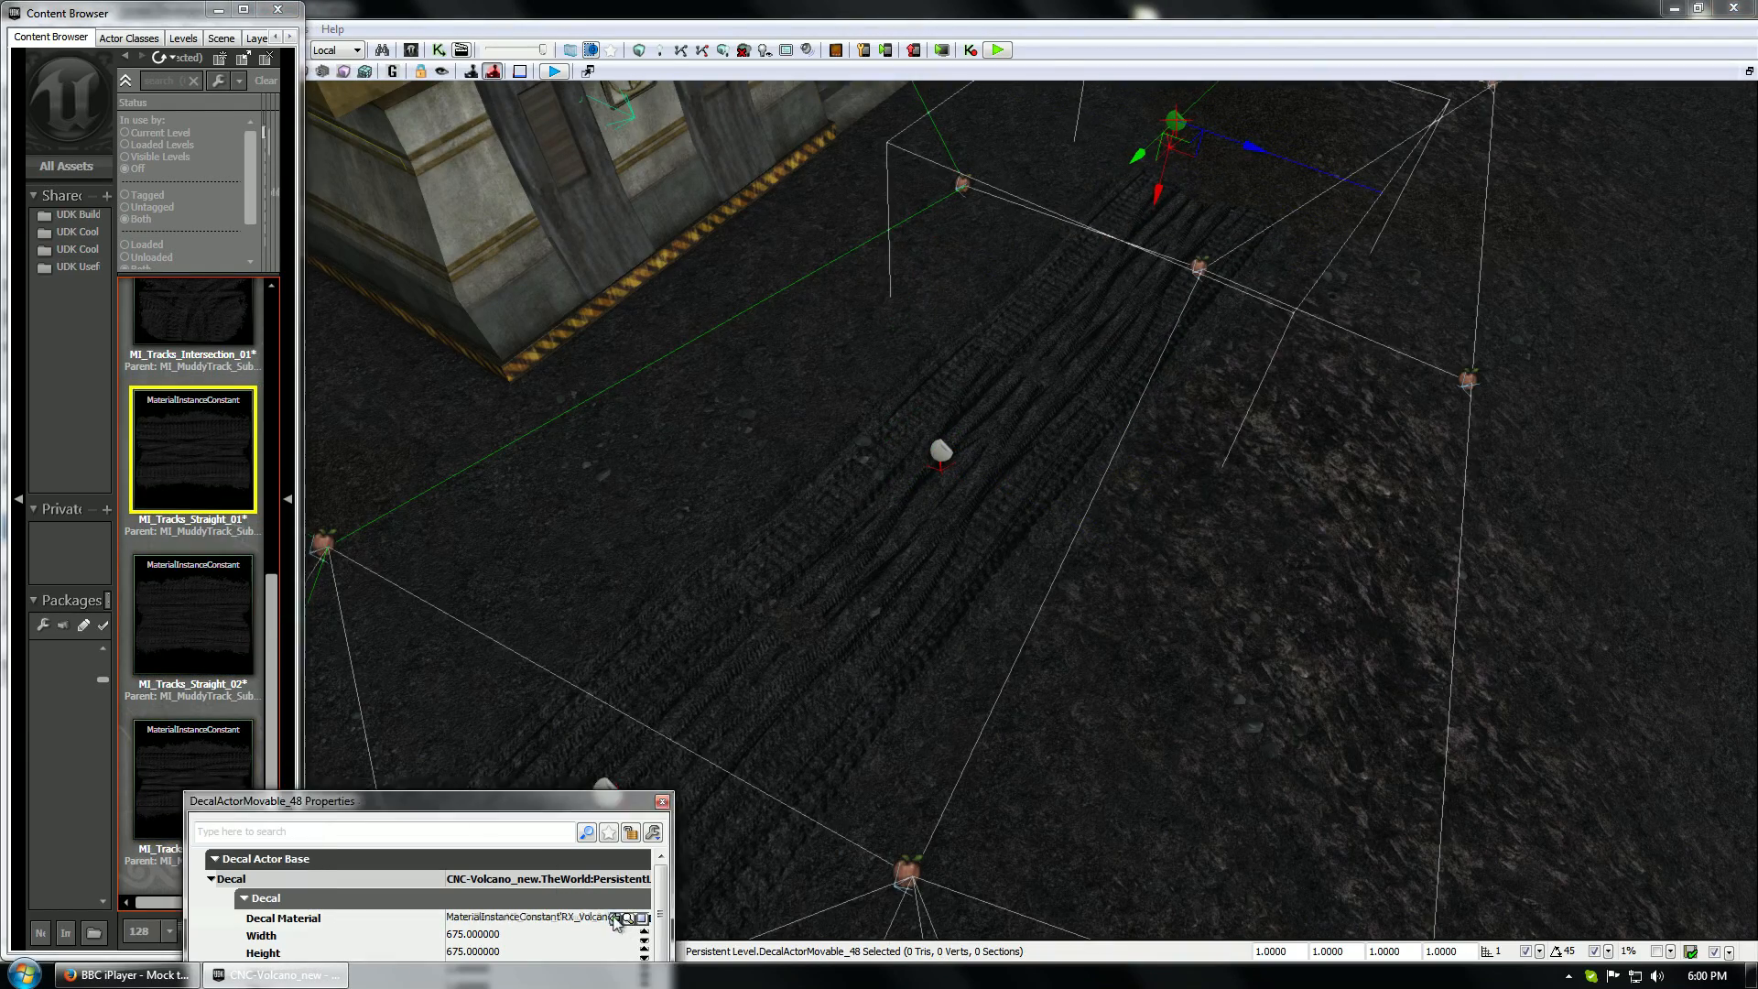
Duplicate the end straight decal past the building's corner and assign MI_Tracks_Curve_02 as the copy's Decal Material
mouse_move(1007, 632)
mouse_down()
mouse_move(952, 558)
mouse_move(1024, 623)
mouse_up()
click(515, 822)
drag(560, 804, 1619, 830)
click(231, 480)
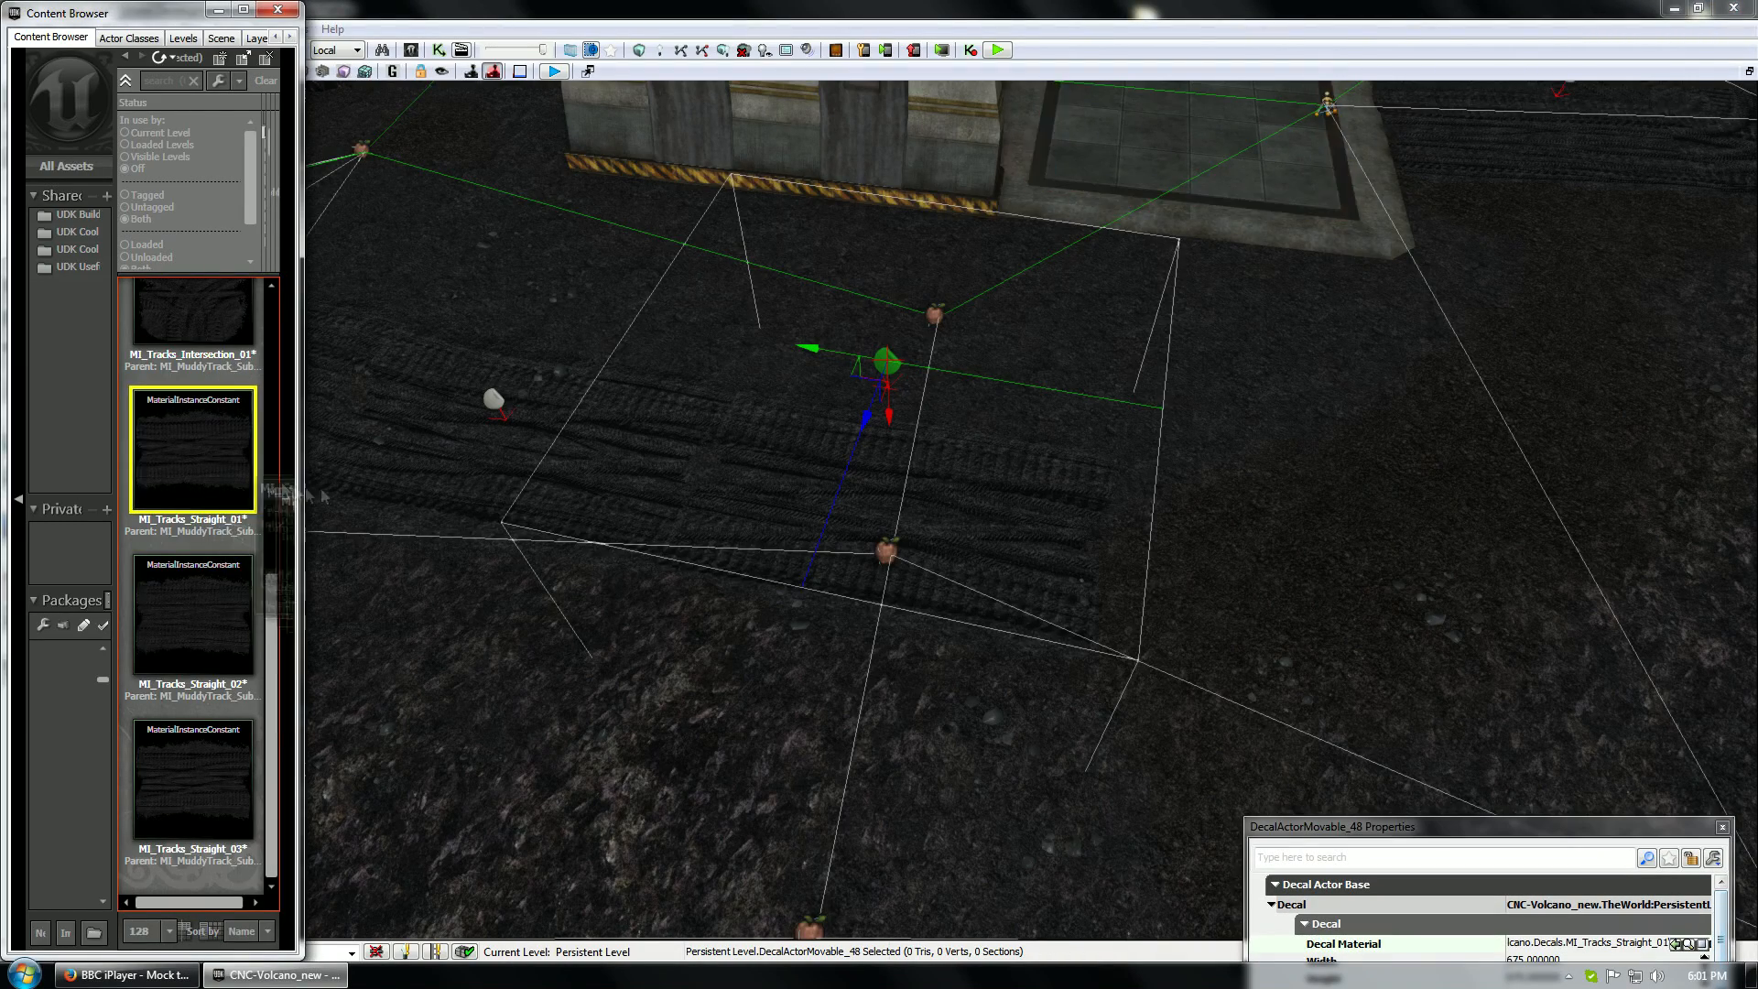
scroll(232, 479, up, 9)
drag(227, 523, 980, 535)
click(227, 523)
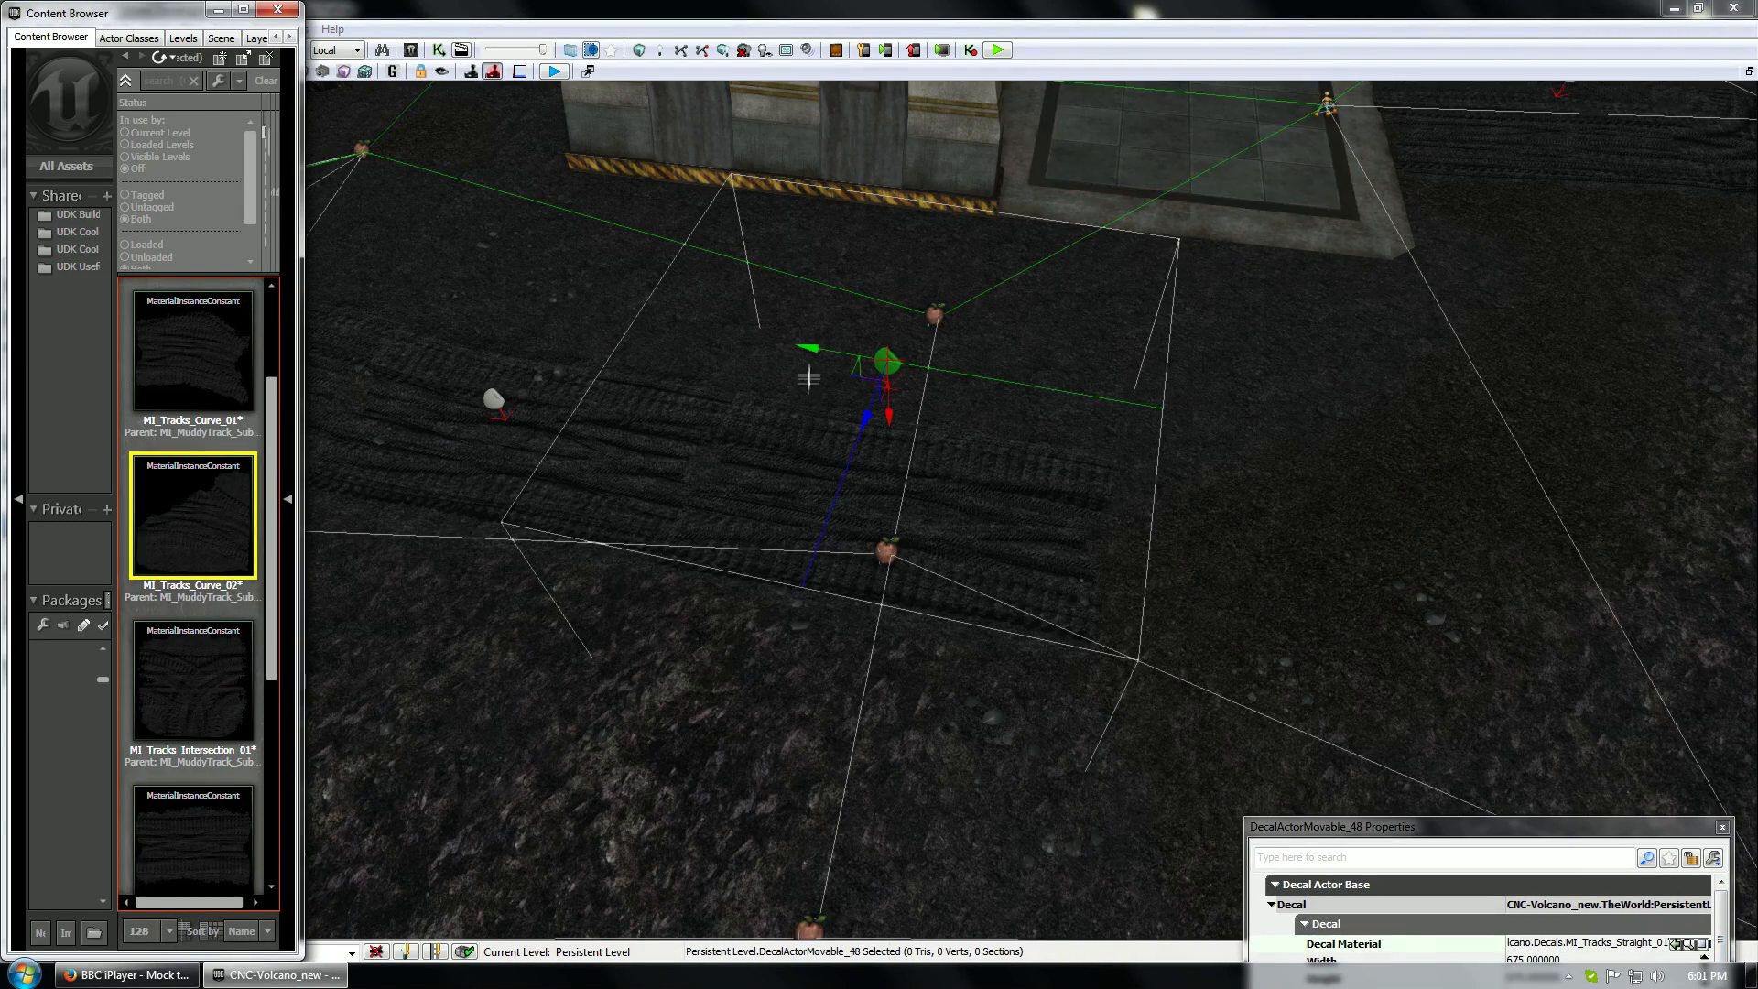
alt+drag(808, 349, 1334, 440)
click(1673, 946)
Rotate and move the new curve decal so it joins the straight track and bends toward the concrete pad
key(space)
drag(1318, 450, 1415, 488)
key(space)
key(space)
key(space)
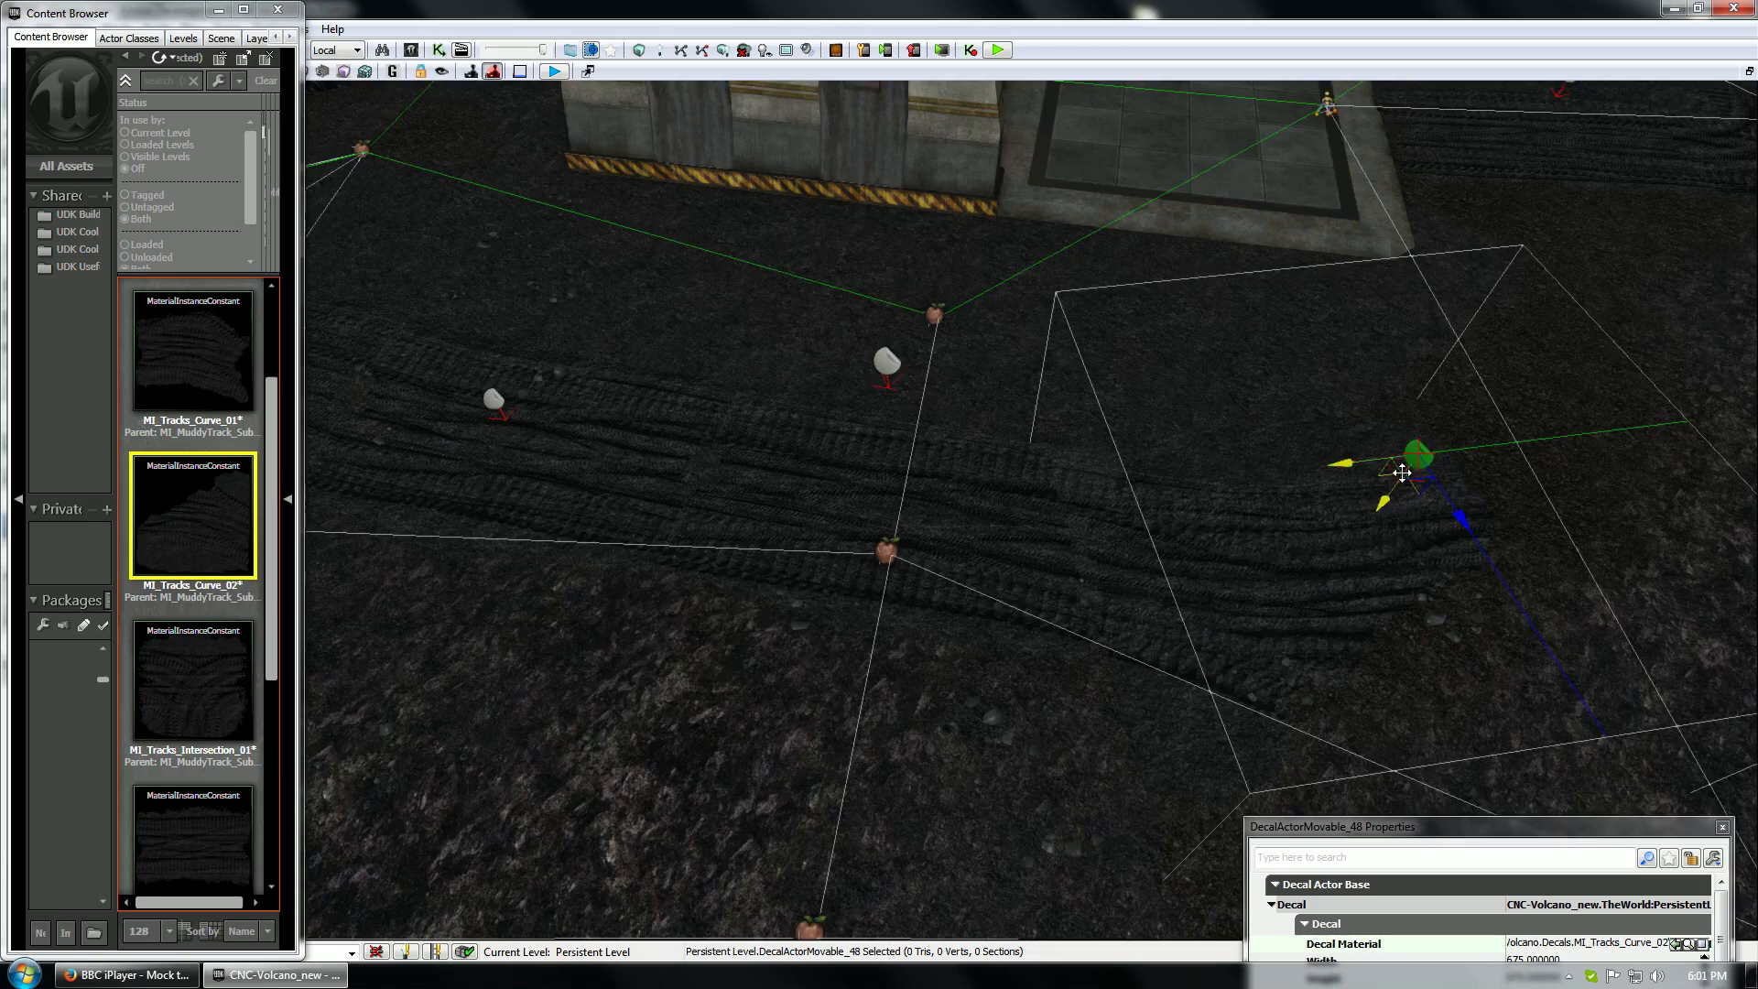
right_drag(1402, 473, 1020, 616)
drag(1046, 611, 1078, 588)
right_drag(681, 605, 815, 599)
key(space)
drag(814, 584, 844, 517)
key(space)
key(space)
key(space)
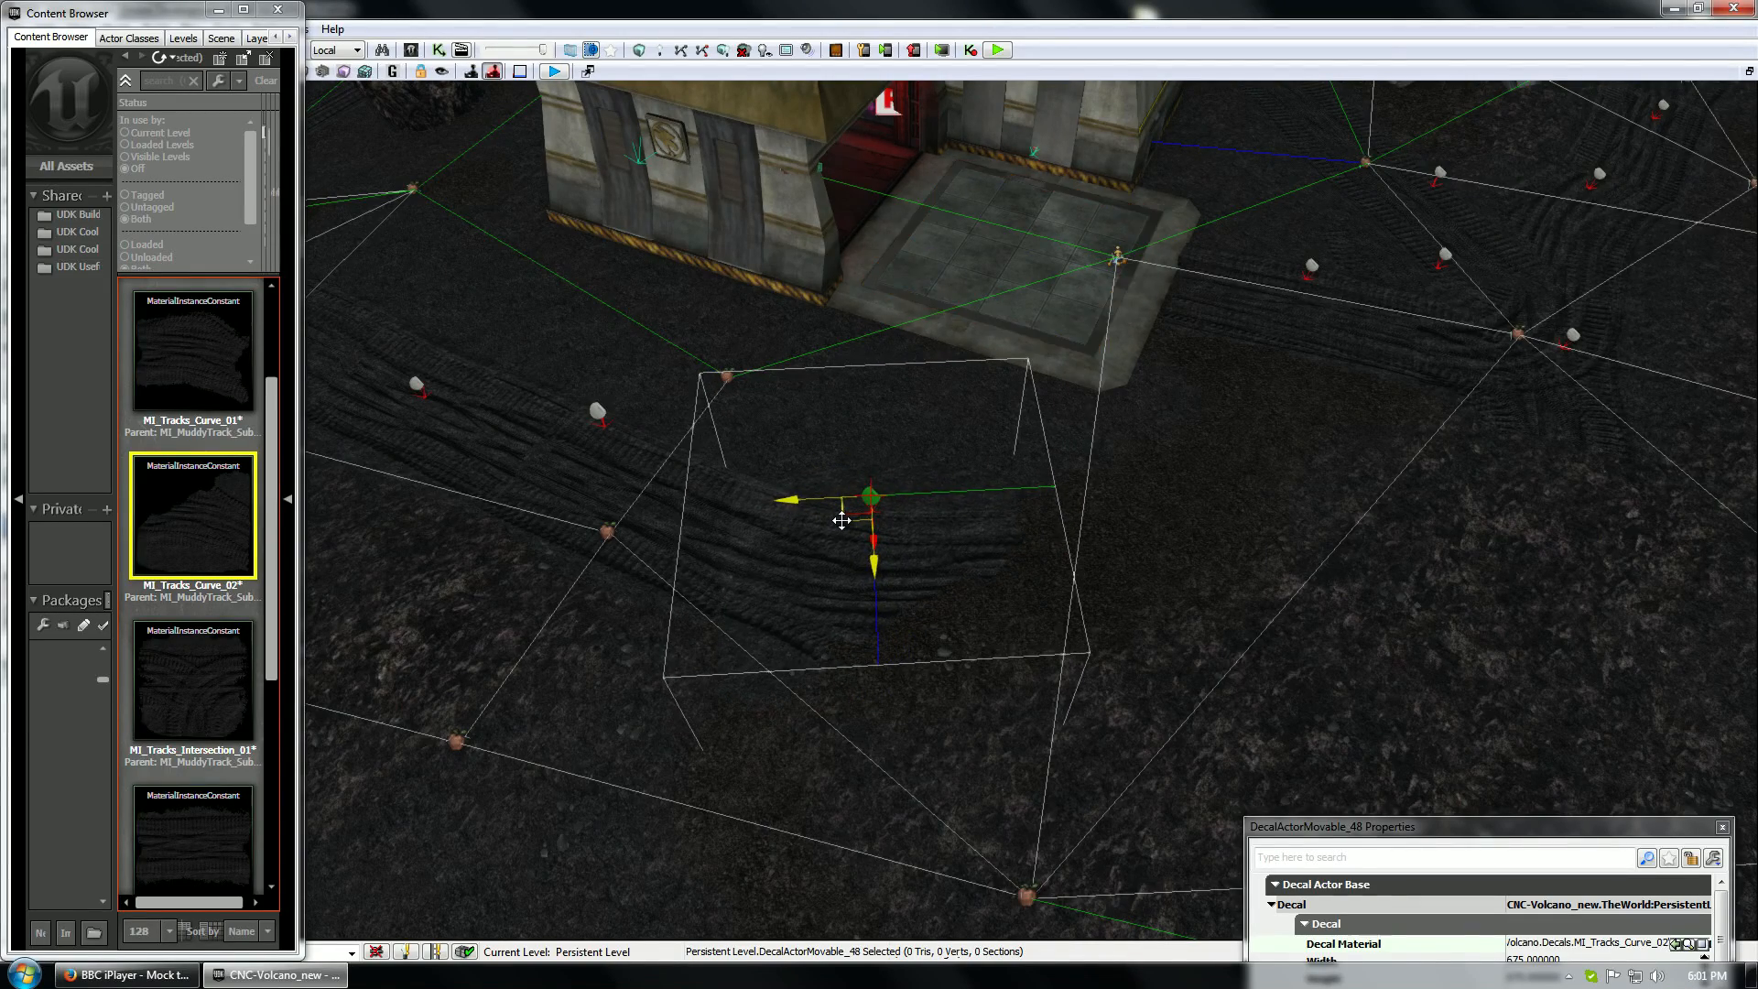
Duplicate the two straight decals before the curve and place the copies beyond it to carry the track straight on
click(597, 412)
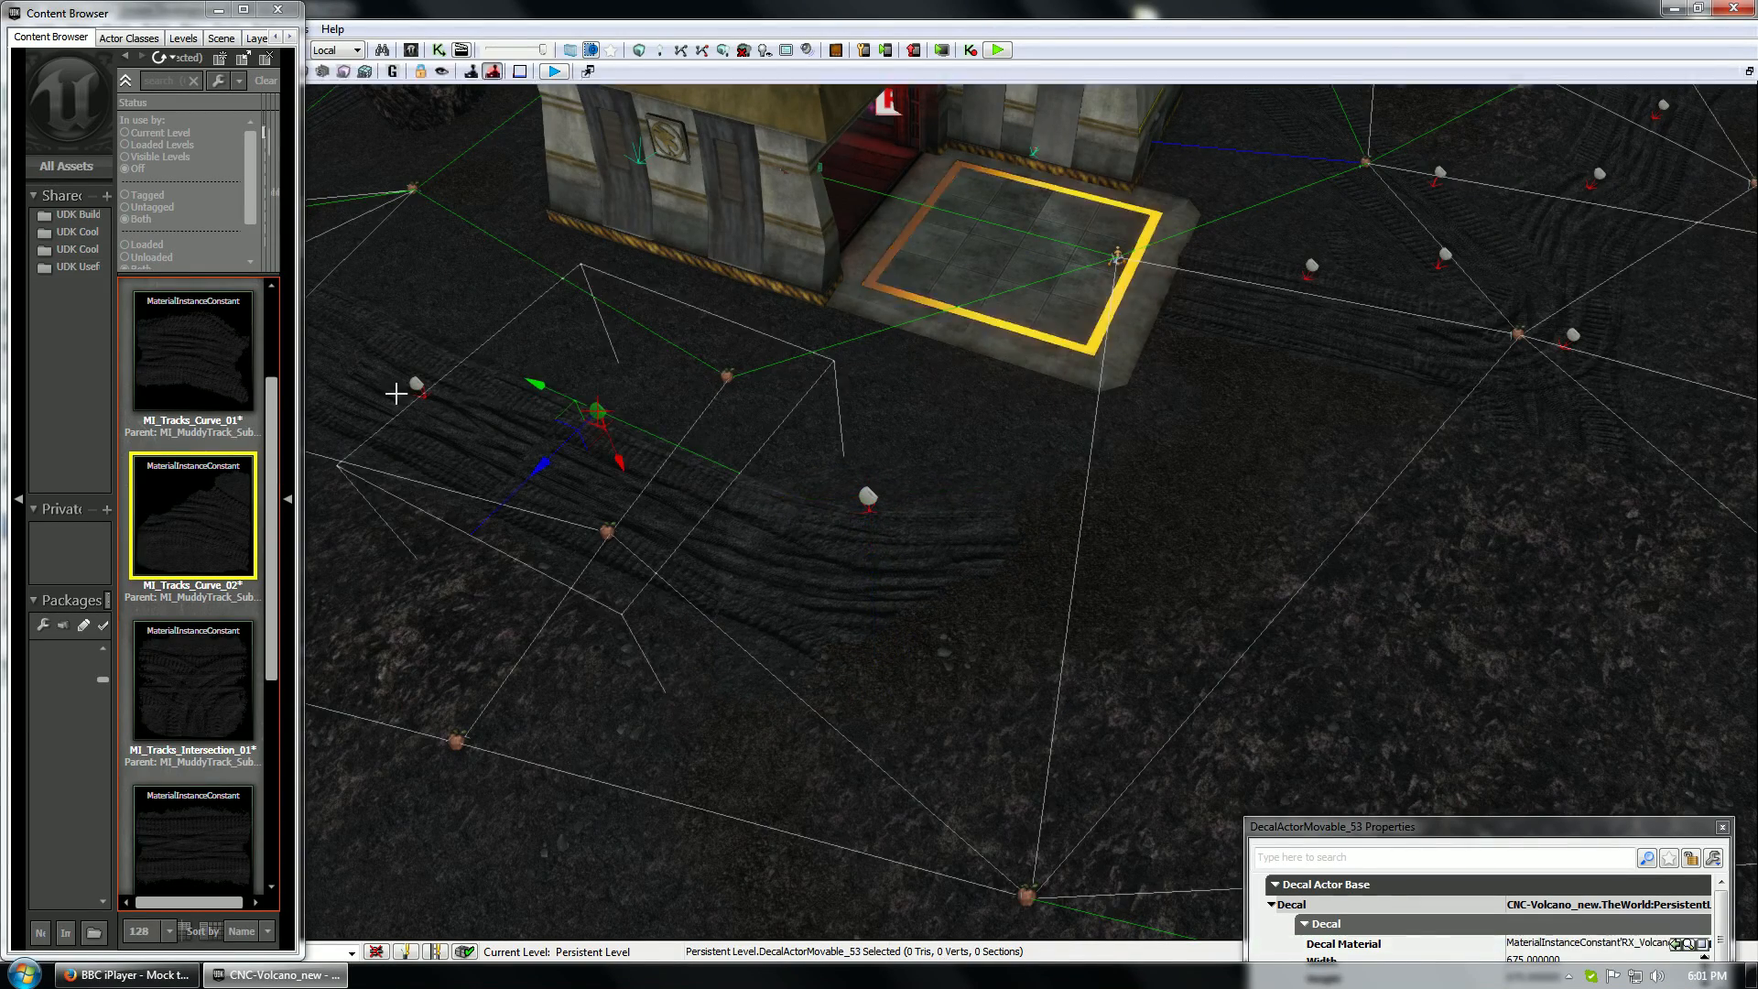
ctrl+click(417, 384)
alt+drag(381, 384, 1283, 809)
right_drag(1284, 809, 1327, 797)
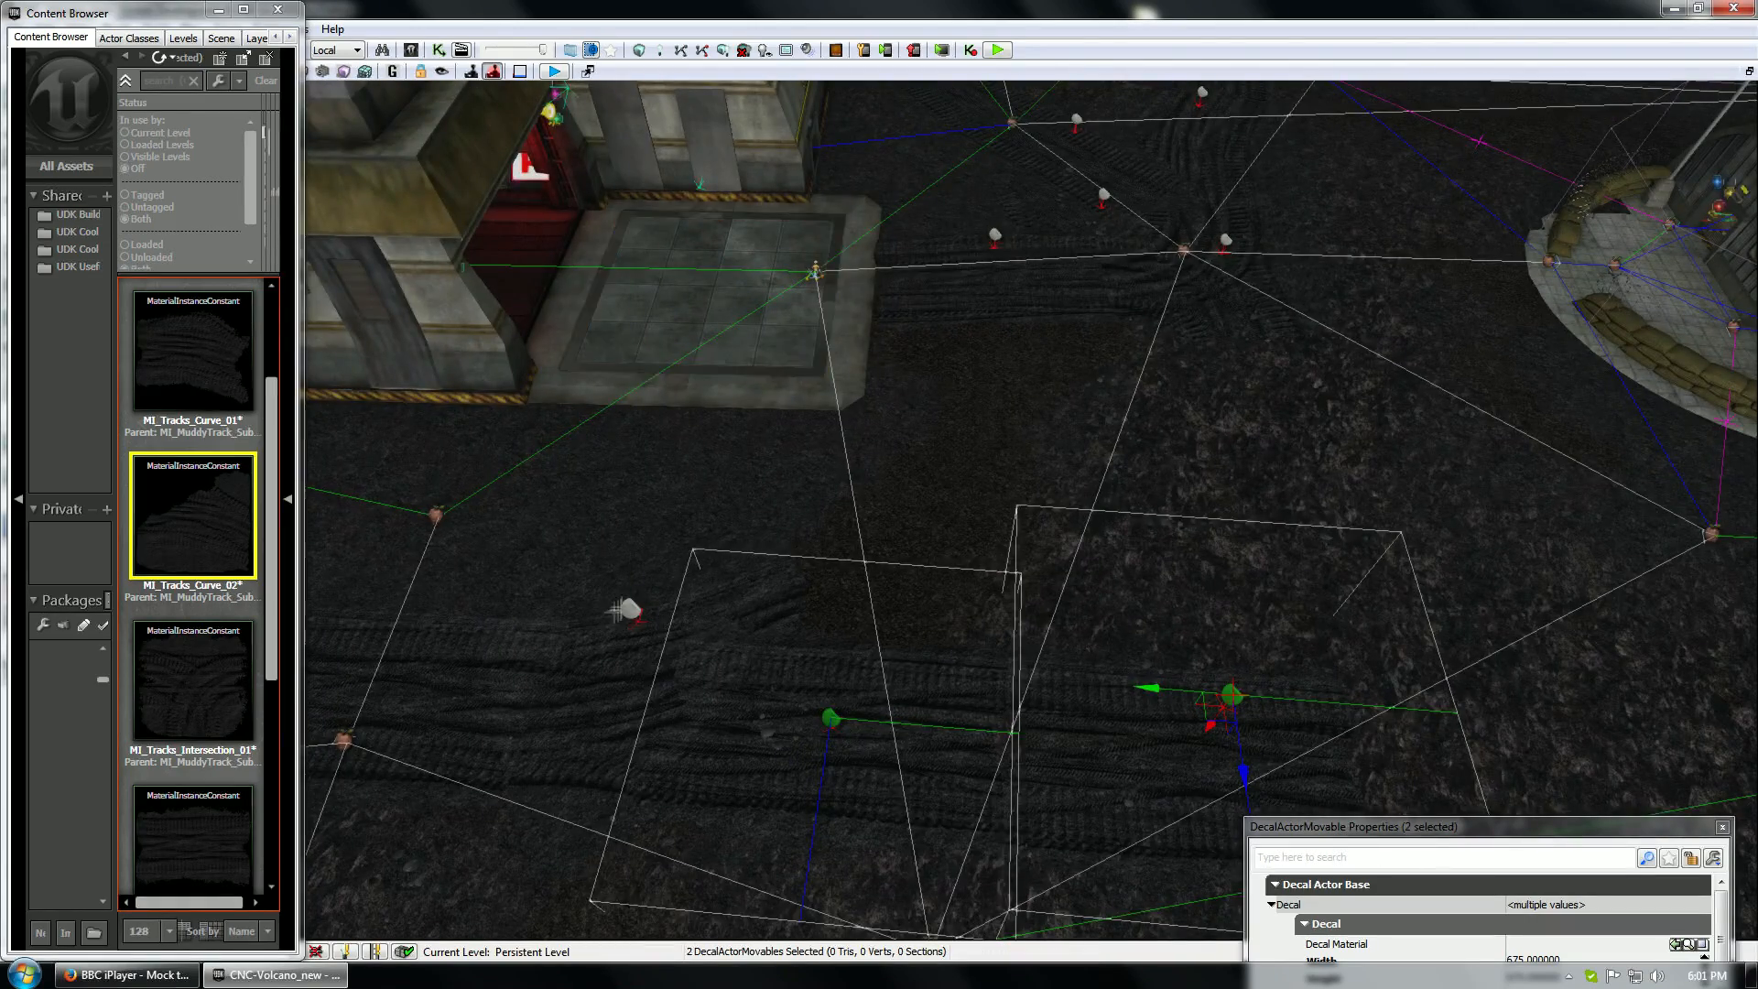
Duplicate the straight pair again, then rotate and move the copies to form a branch running out of the curve
drag(1235, 743, 1025, 476)
key(space)
key(space)
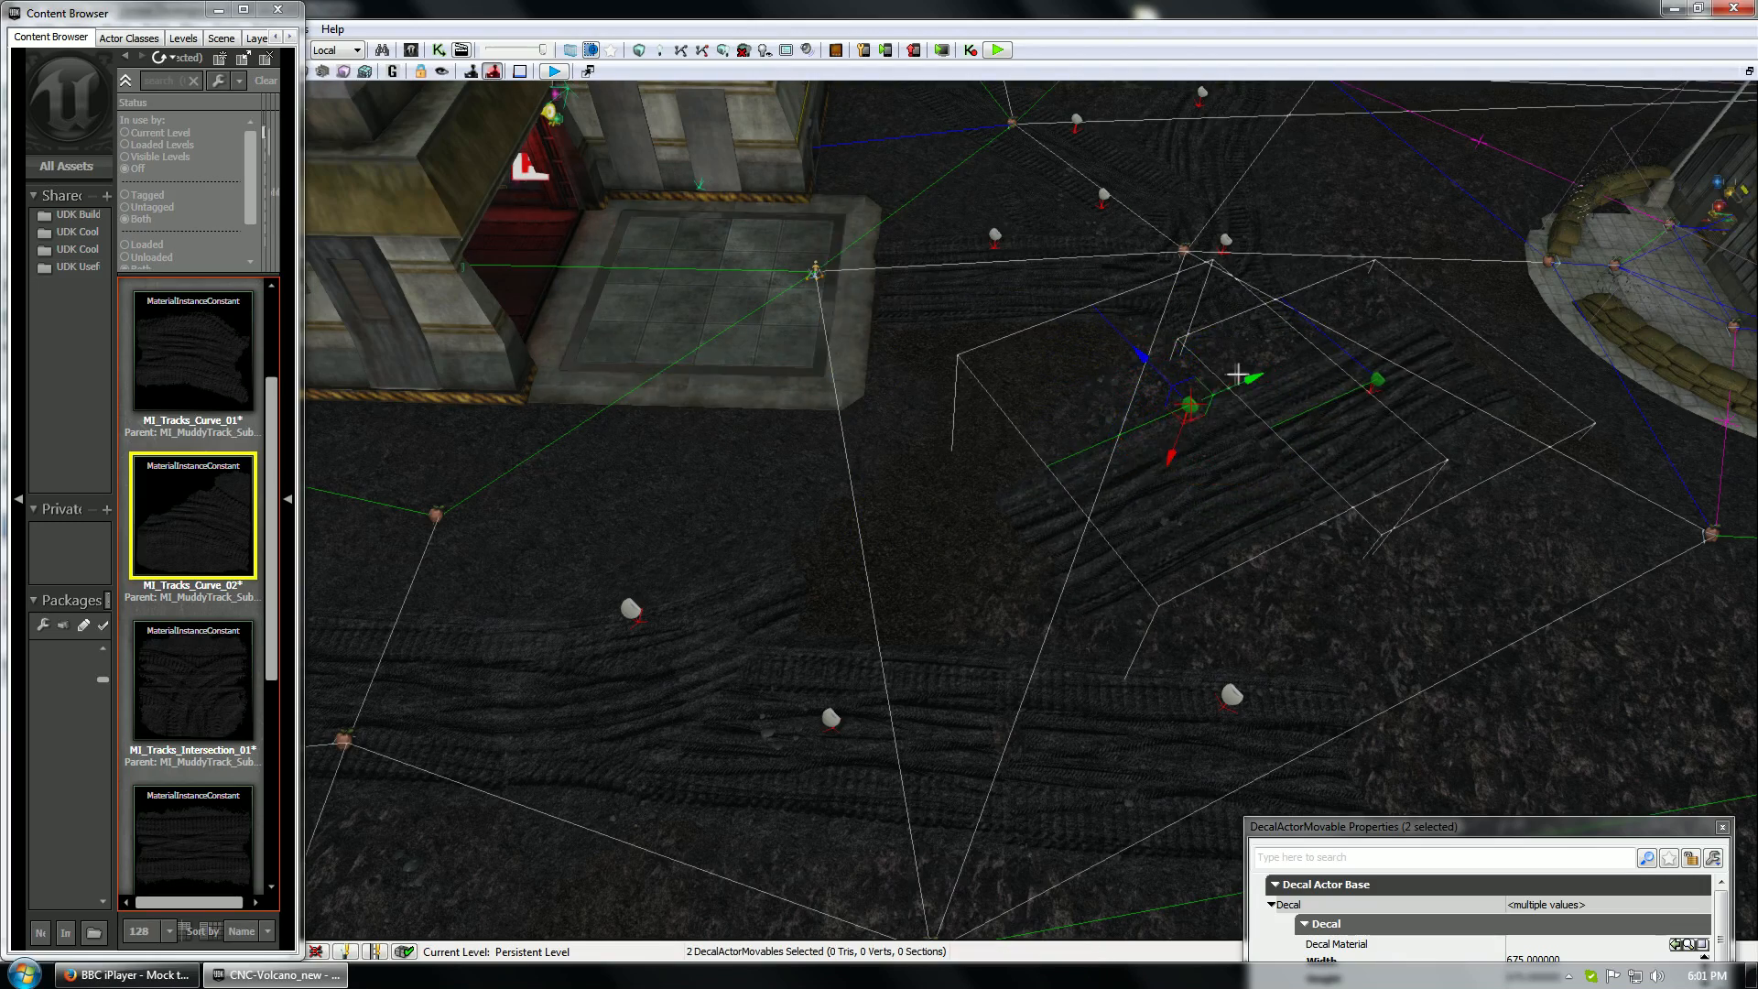
drag(1239, 377, 831, 457)
drag(947, 481, 980, 468)
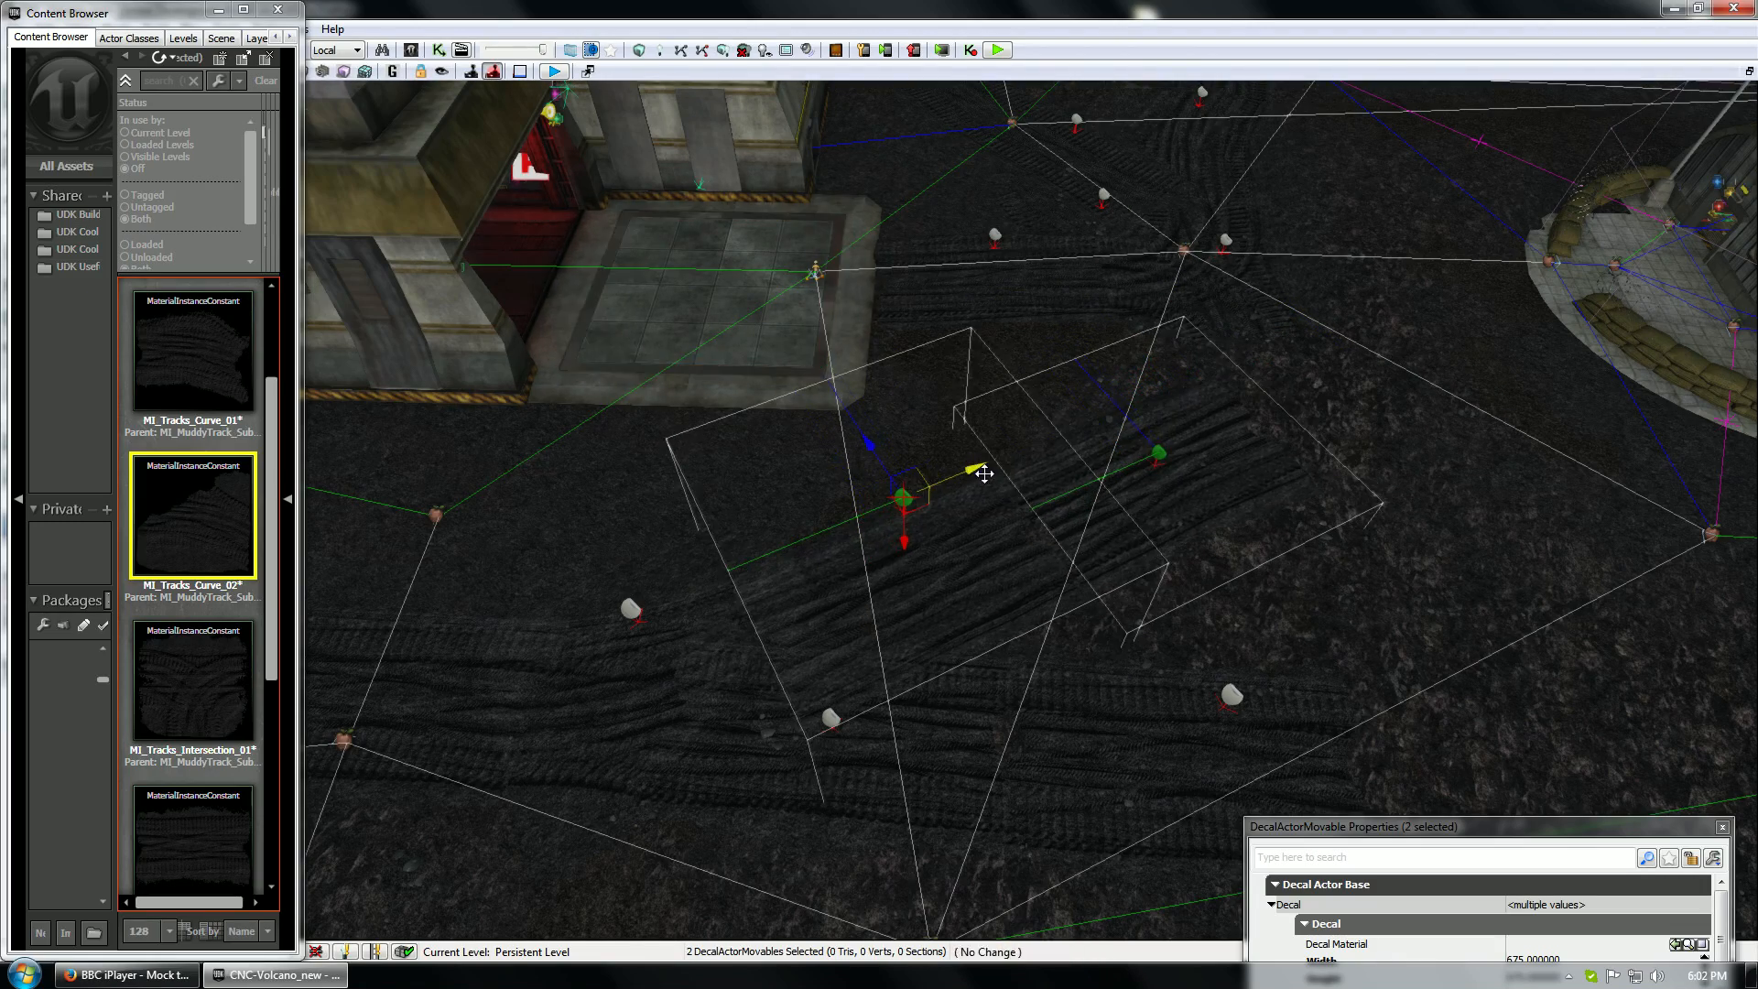
Assign MI_Tracks_Curve_01 to the branch's end decal and align it with the tracks before it
click(1161, 451)
click(224, 337)
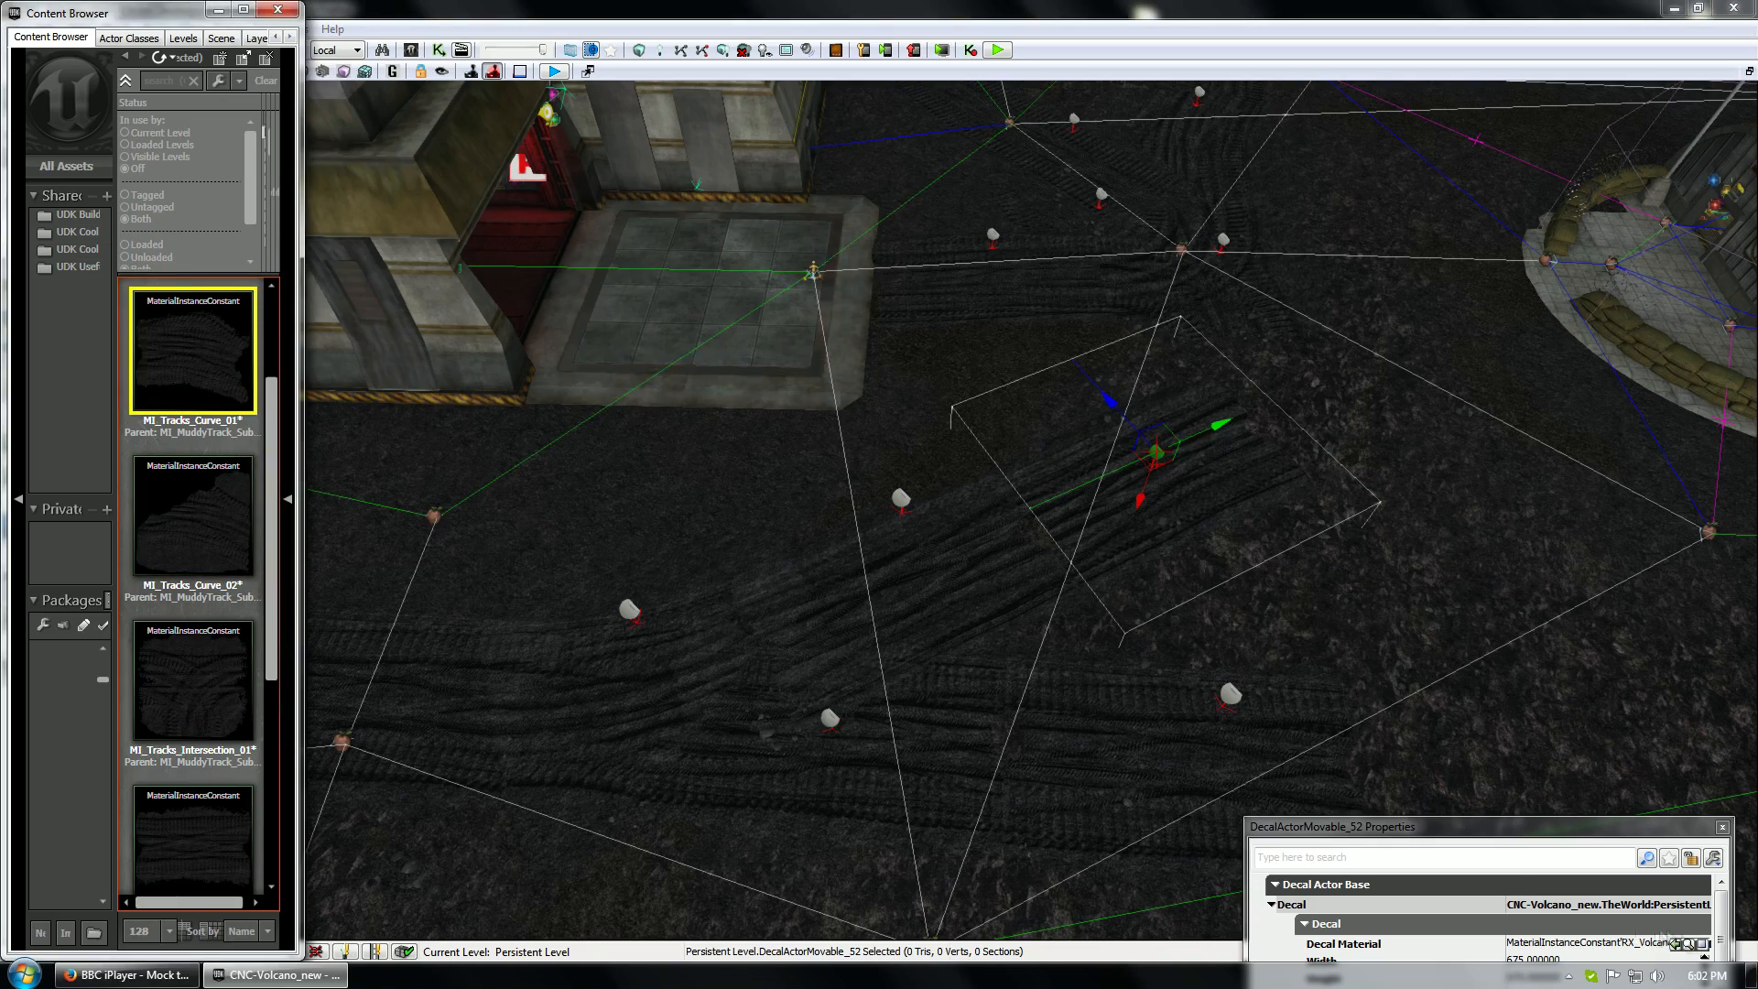
click(1675, 943)
drag(1208, 430, 1214, 428)
key(space)
drag(1074, 486, 1072, 488)
drag(963, 611, 1007, 547)
Duplicate the branch's end curve, assign MI_Tracks_Curve_02 to the copy, and rotate it to meet the tracks from the intersection
click(213, 517)
key(space)
key(space)
key(space)
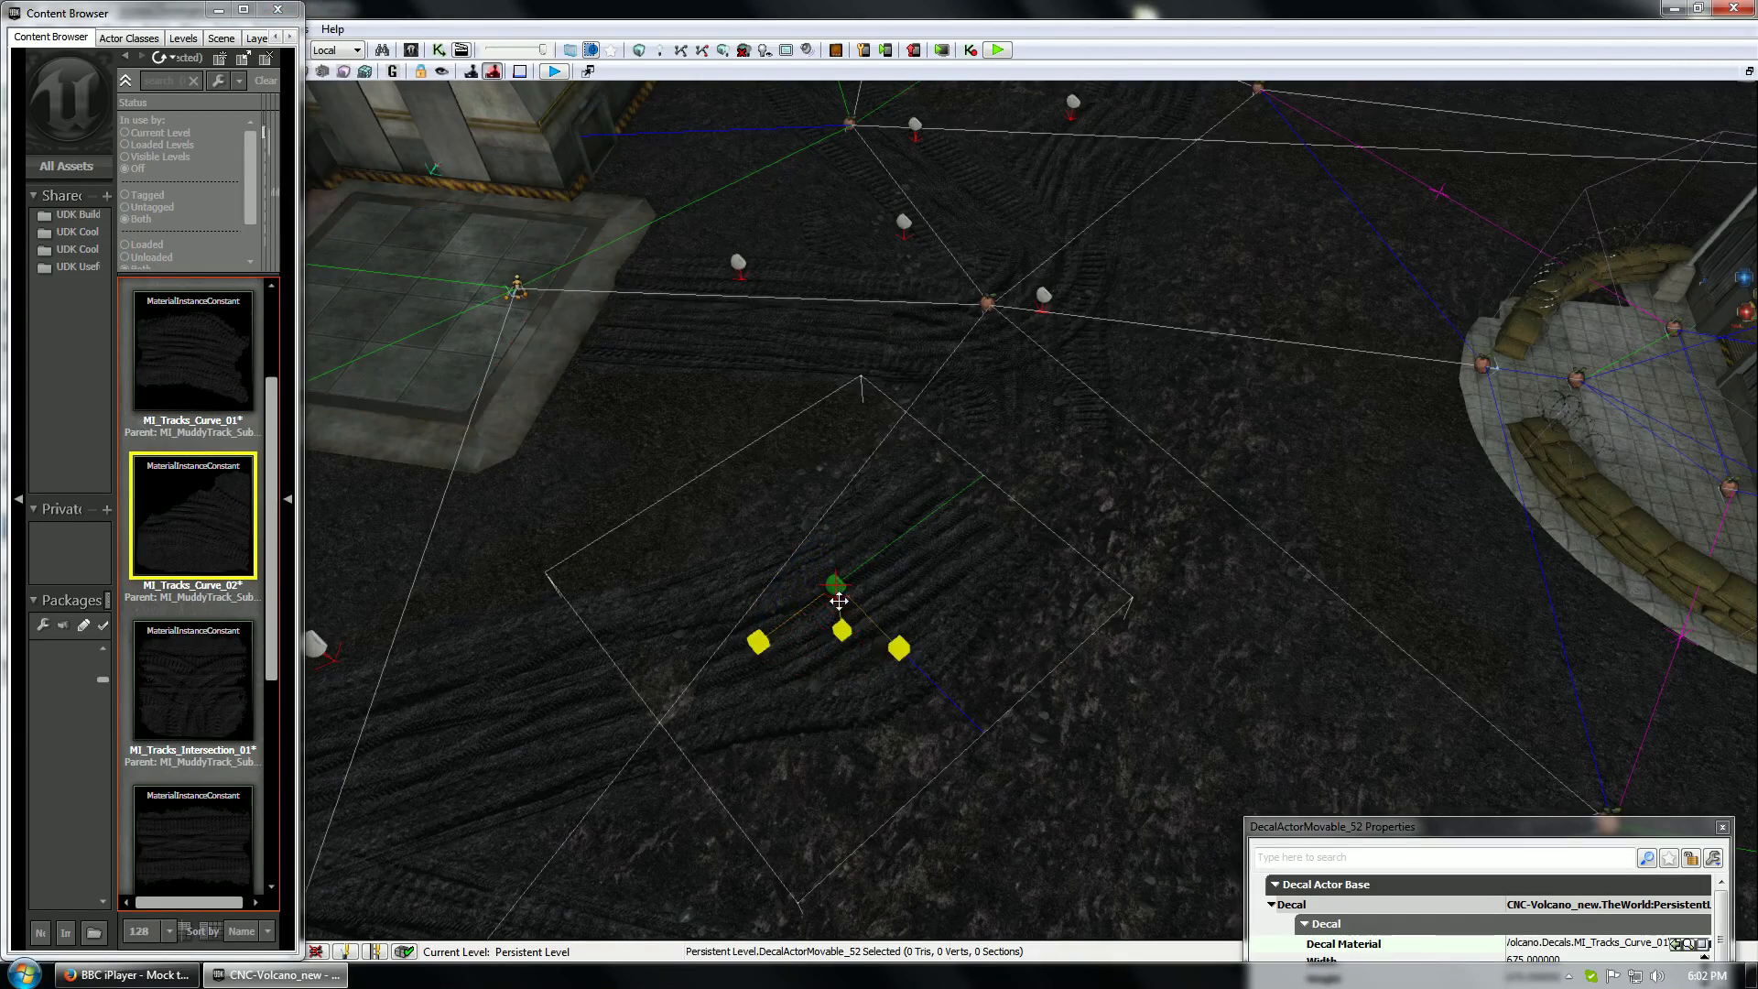
alt+drag(775, 633, 924, 555)
click(1674, 943)
key(space)
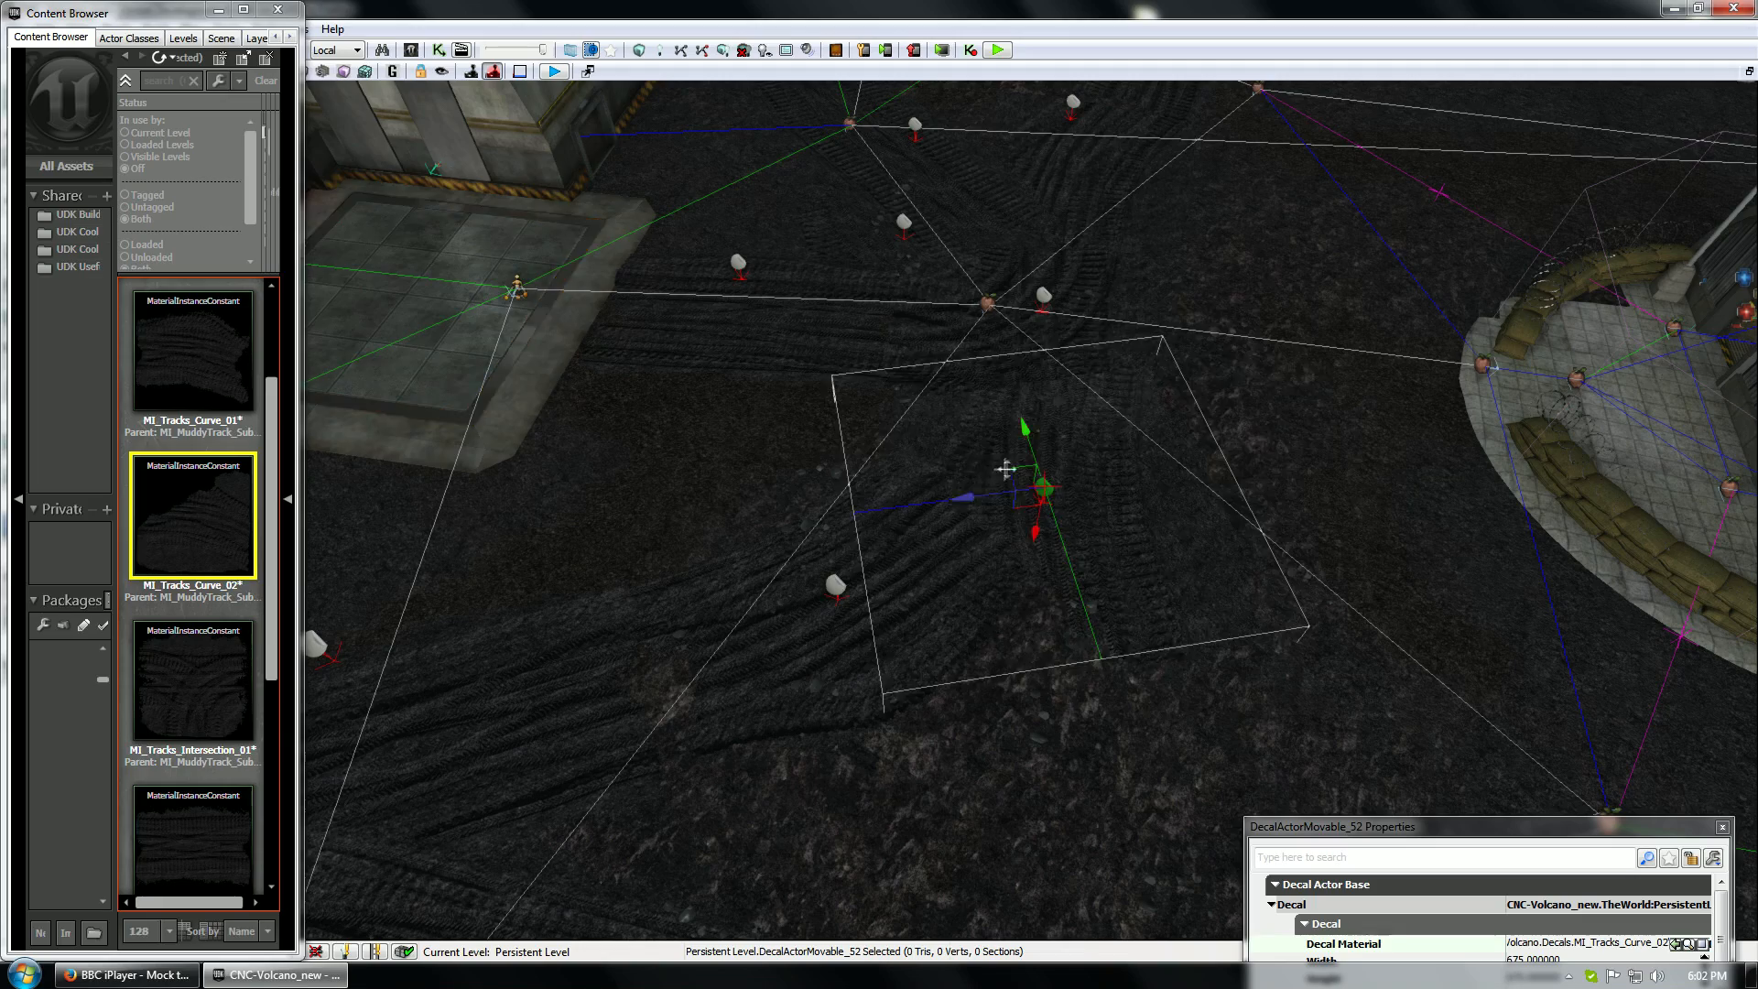
drag(984, 491, 980, 487)
Duplicate curve decals from the junction across the open ground, rotating and moving the copies into a bending track
drag(717, 613, 746, 559)
click(776, 407)
alt+drag(772, 435, 846, 560)
key(space)
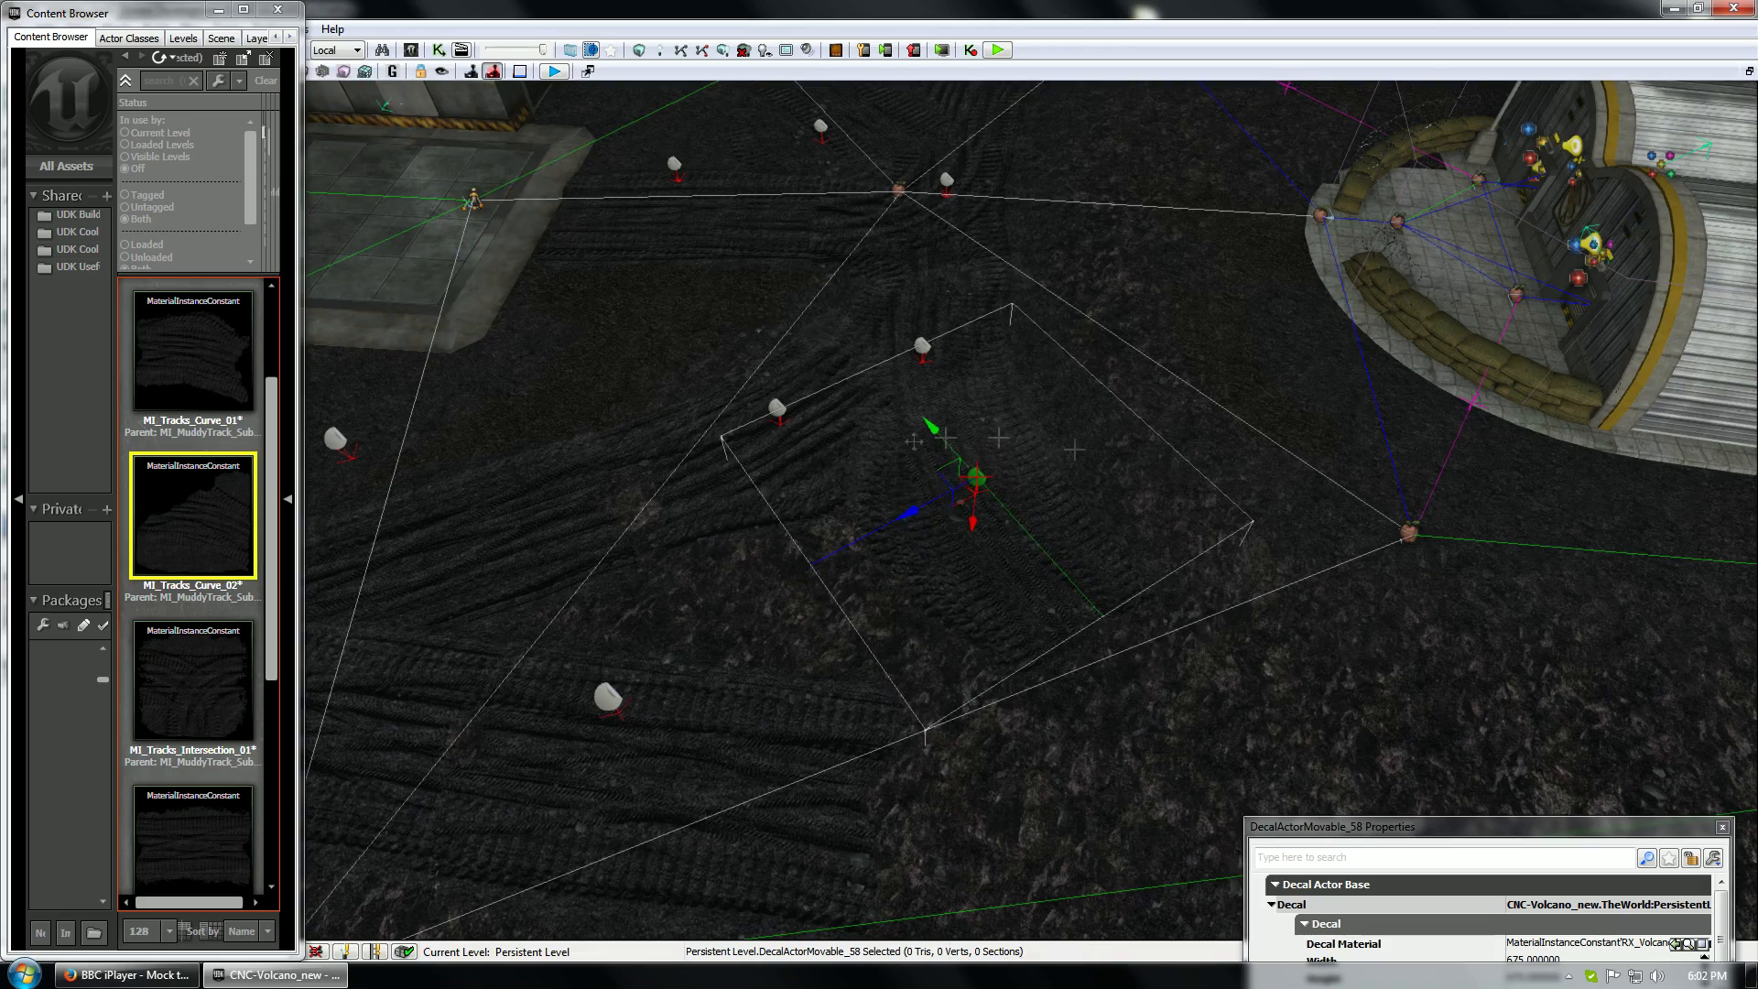
drag(1180, 754, 1175, 756)
key(space)
right_drag(1174, 756, 1190, 761)
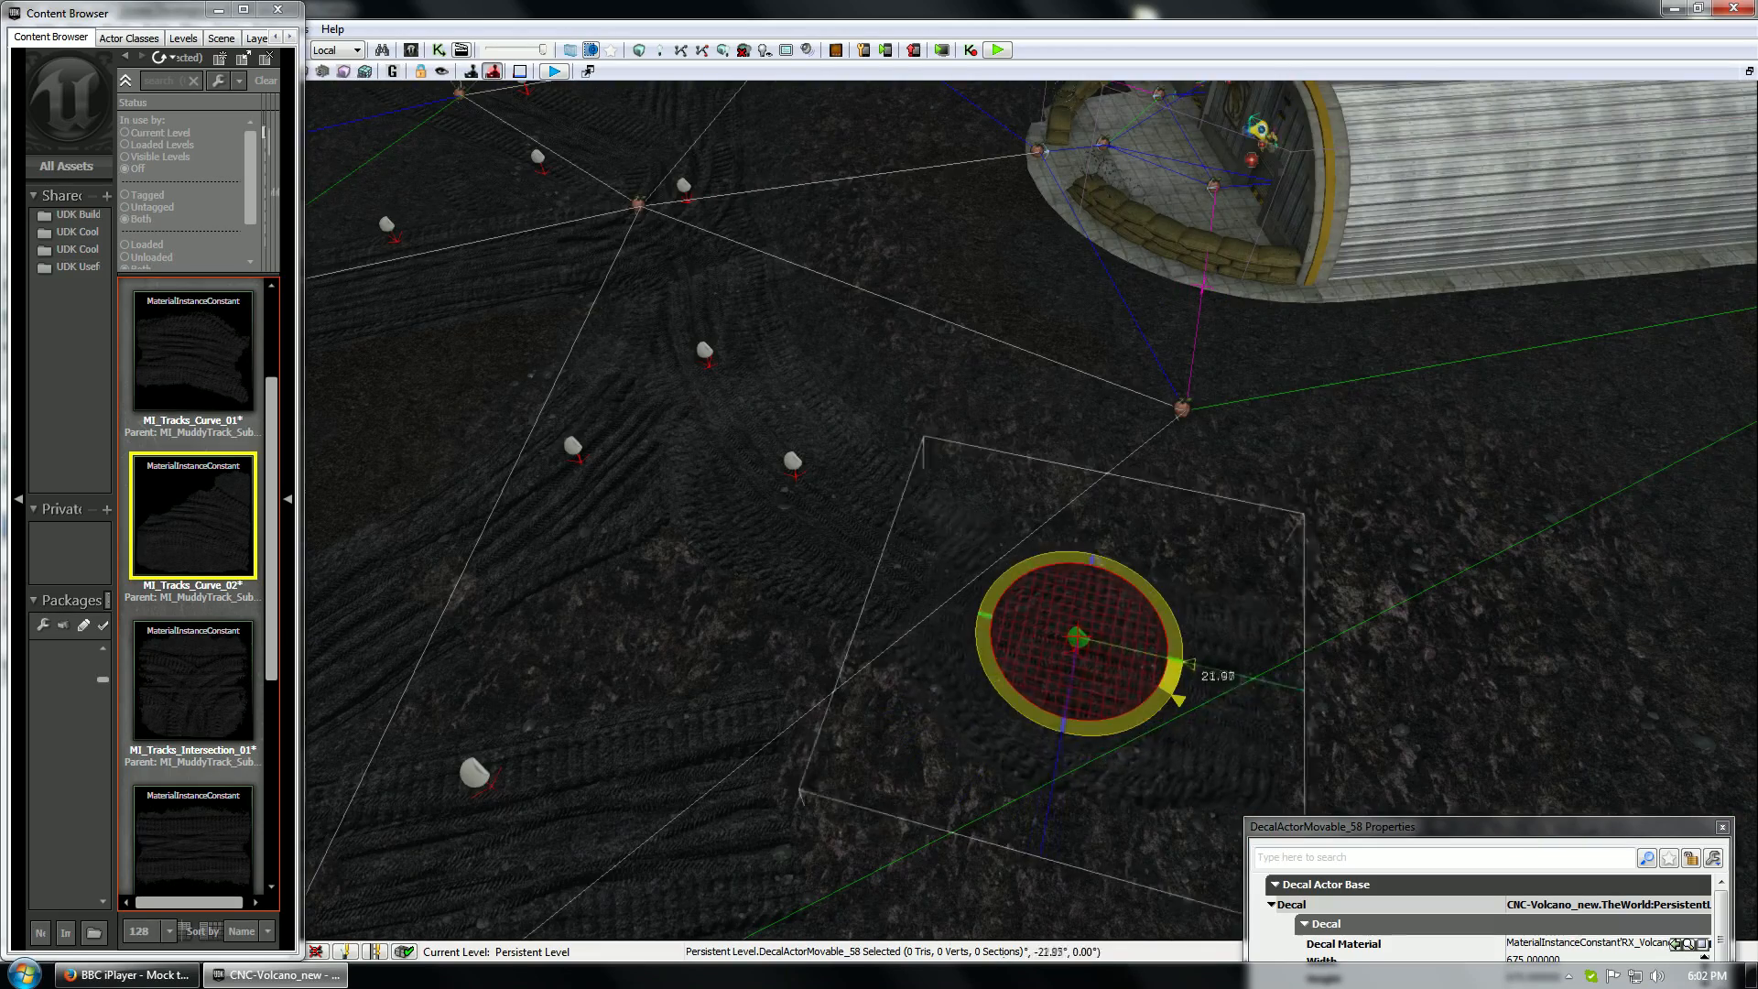
drag(687, 622, 563, 641)
Duplicate the junction's curve decal and rotate and move the copy onto the end of the other straight track
click(1186, 325)
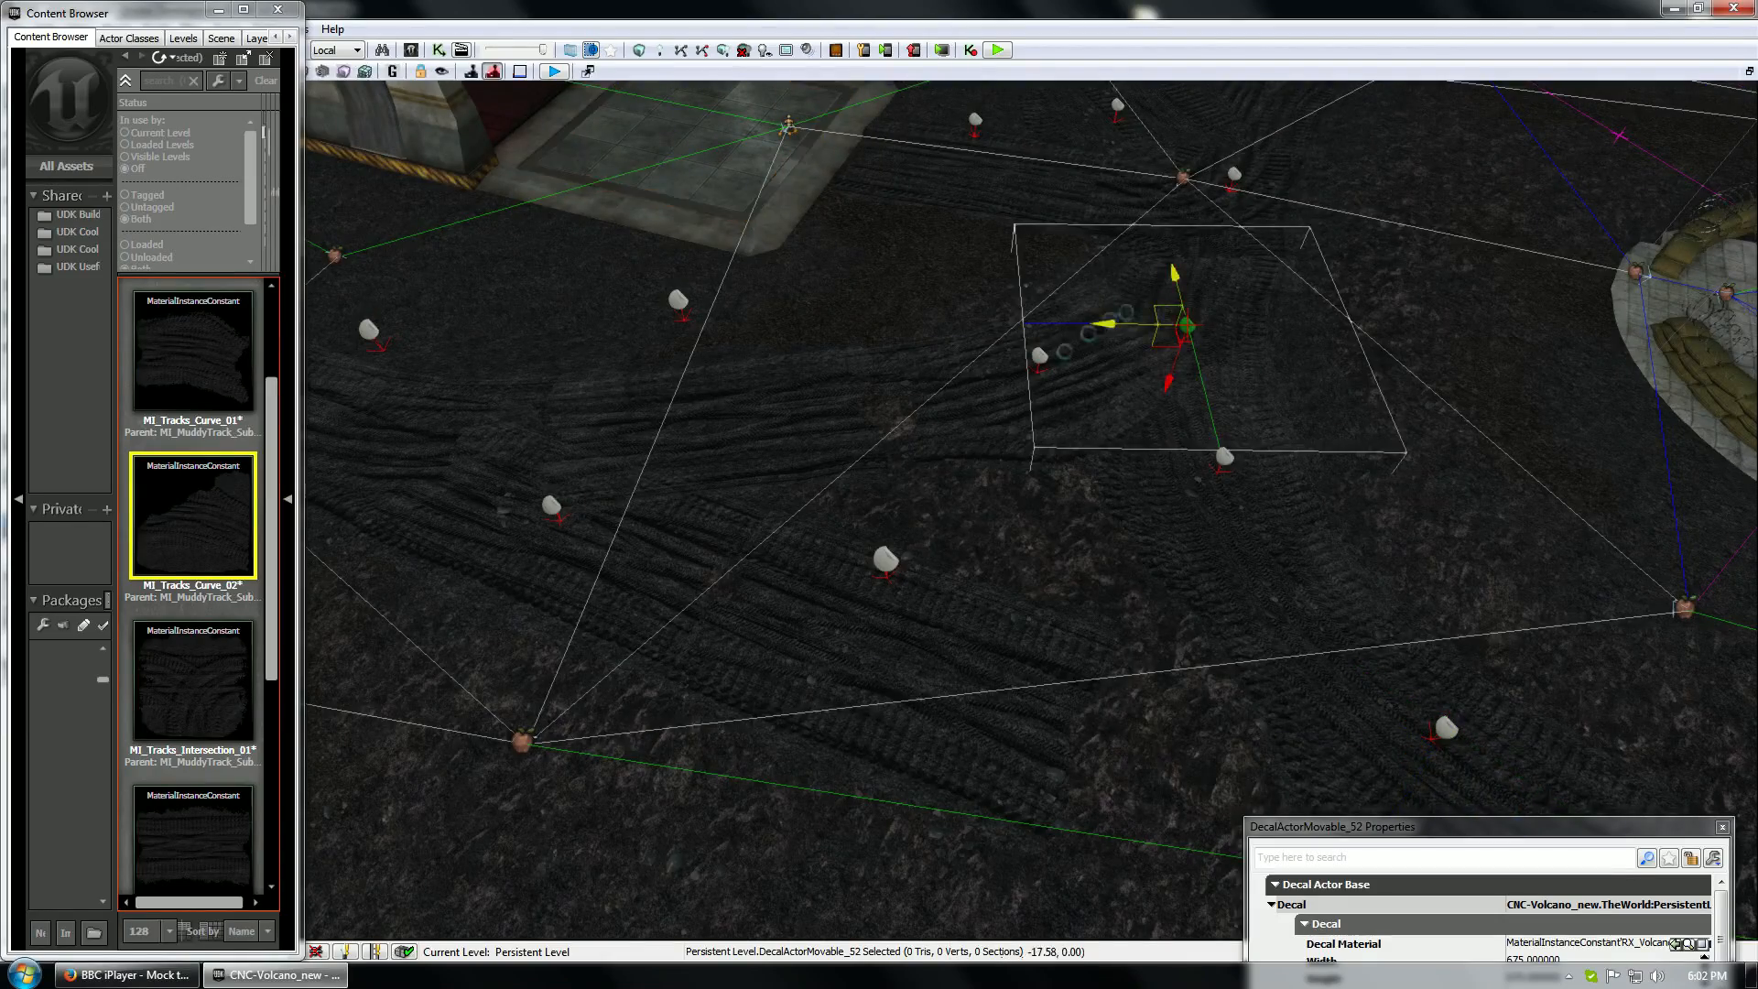
alt+drag(1150, 307, 1149, 646)
key(space)
right_drag(1149, 646, 1181, 648)
drag(1112, 682, 1011, 632)
key(space)
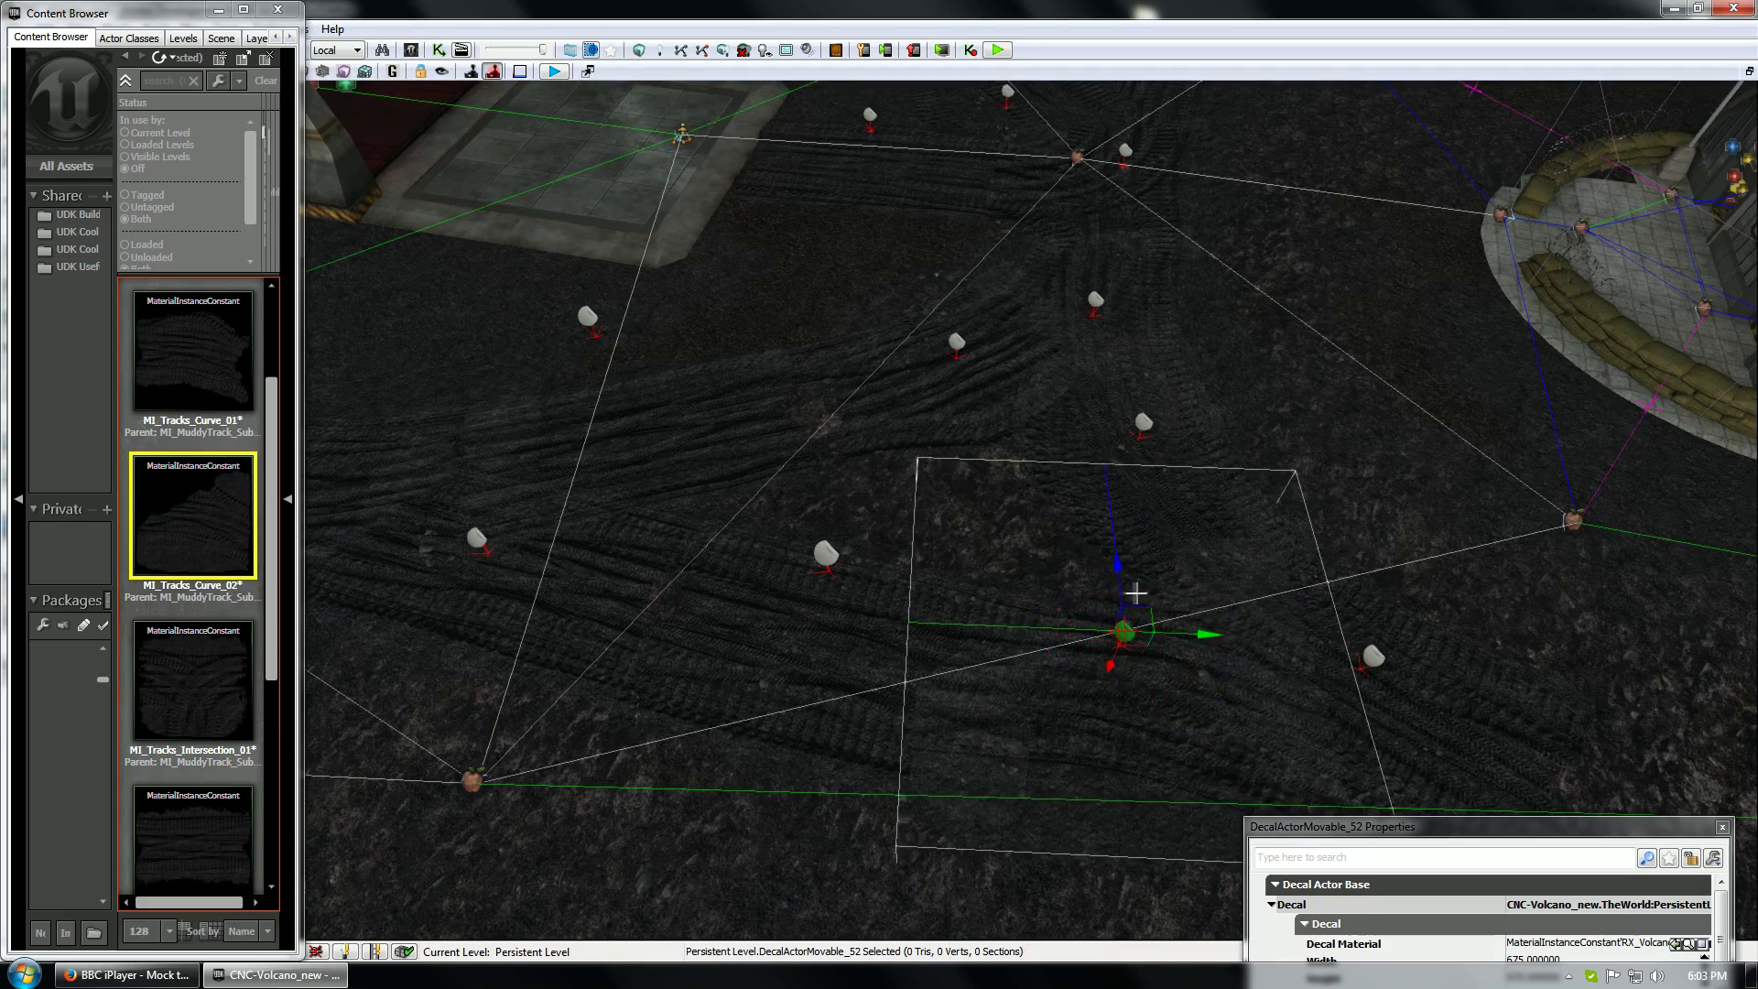
drag(1155, 614, 1089, 652)
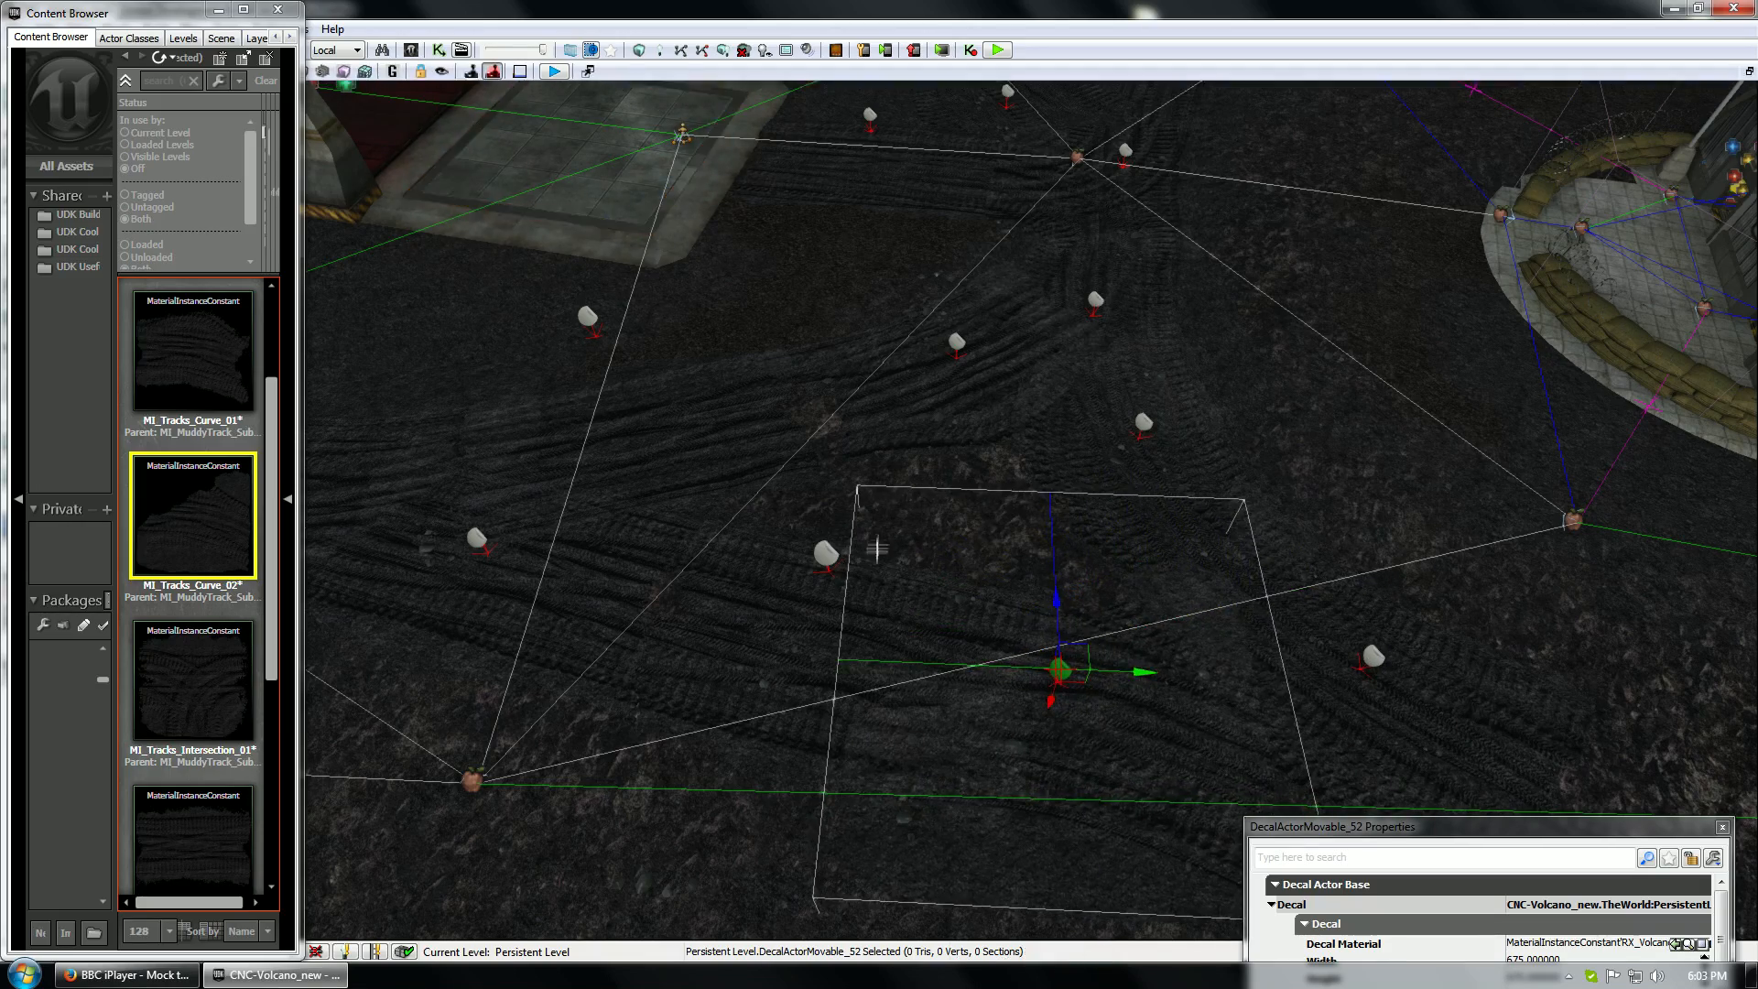
Rotate and move the outermost curve decal closer so its tracks blend into the end of the straight track
click(879, 544)
drag(914, 467, 1080, 479)
click(1150, 452)
key(space)
drag(1206, 519, 1025, 514)
key(space)
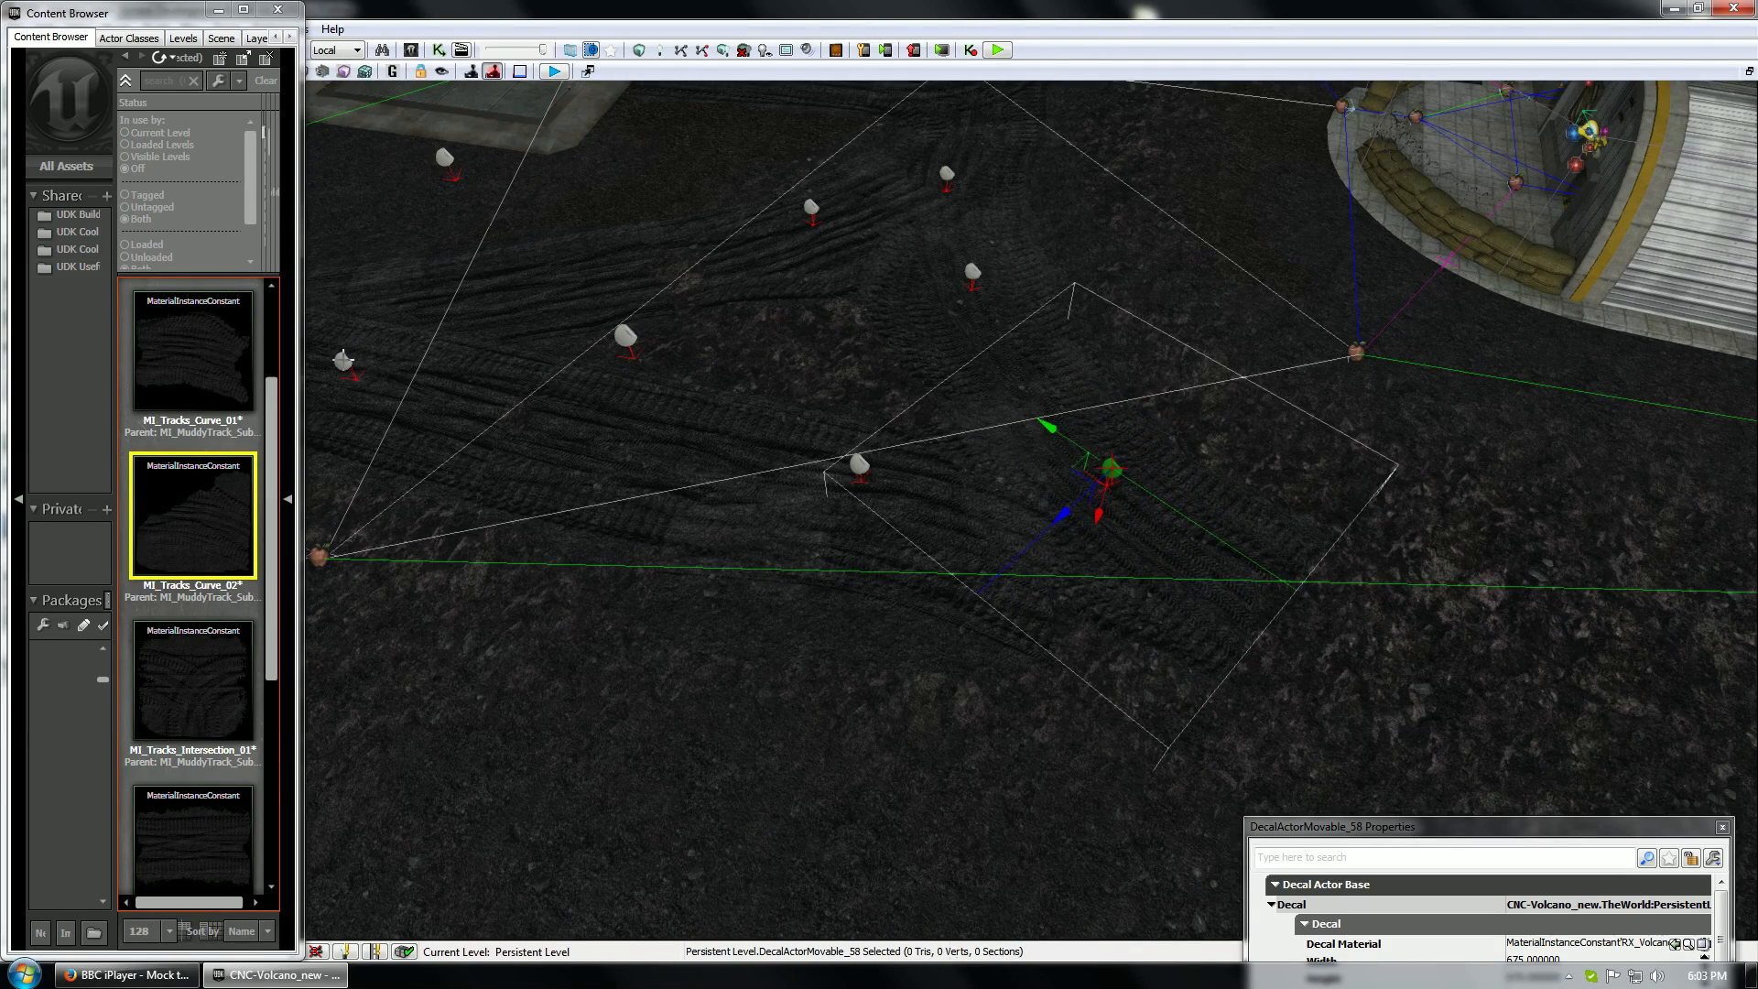
Duplicate the pair of straight decals twice, rotating and aligning the copies into a long track running past the white hangar
key(ctrl+s)
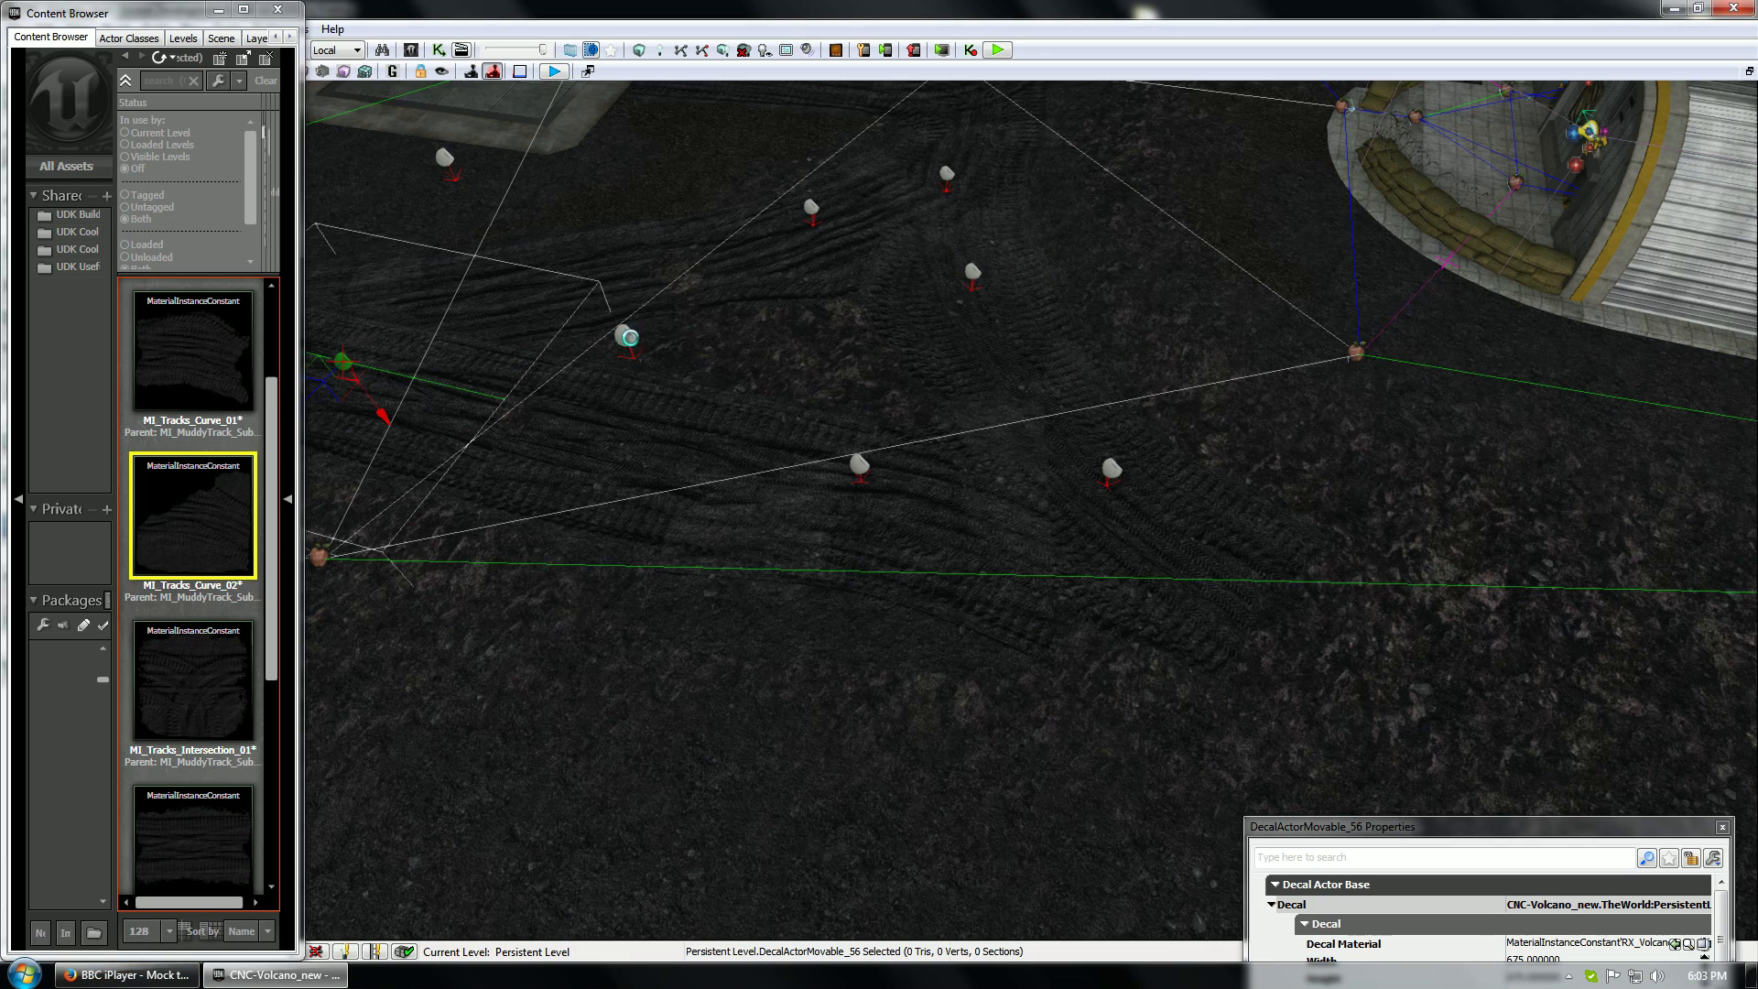
ctrl+click(626, 334)
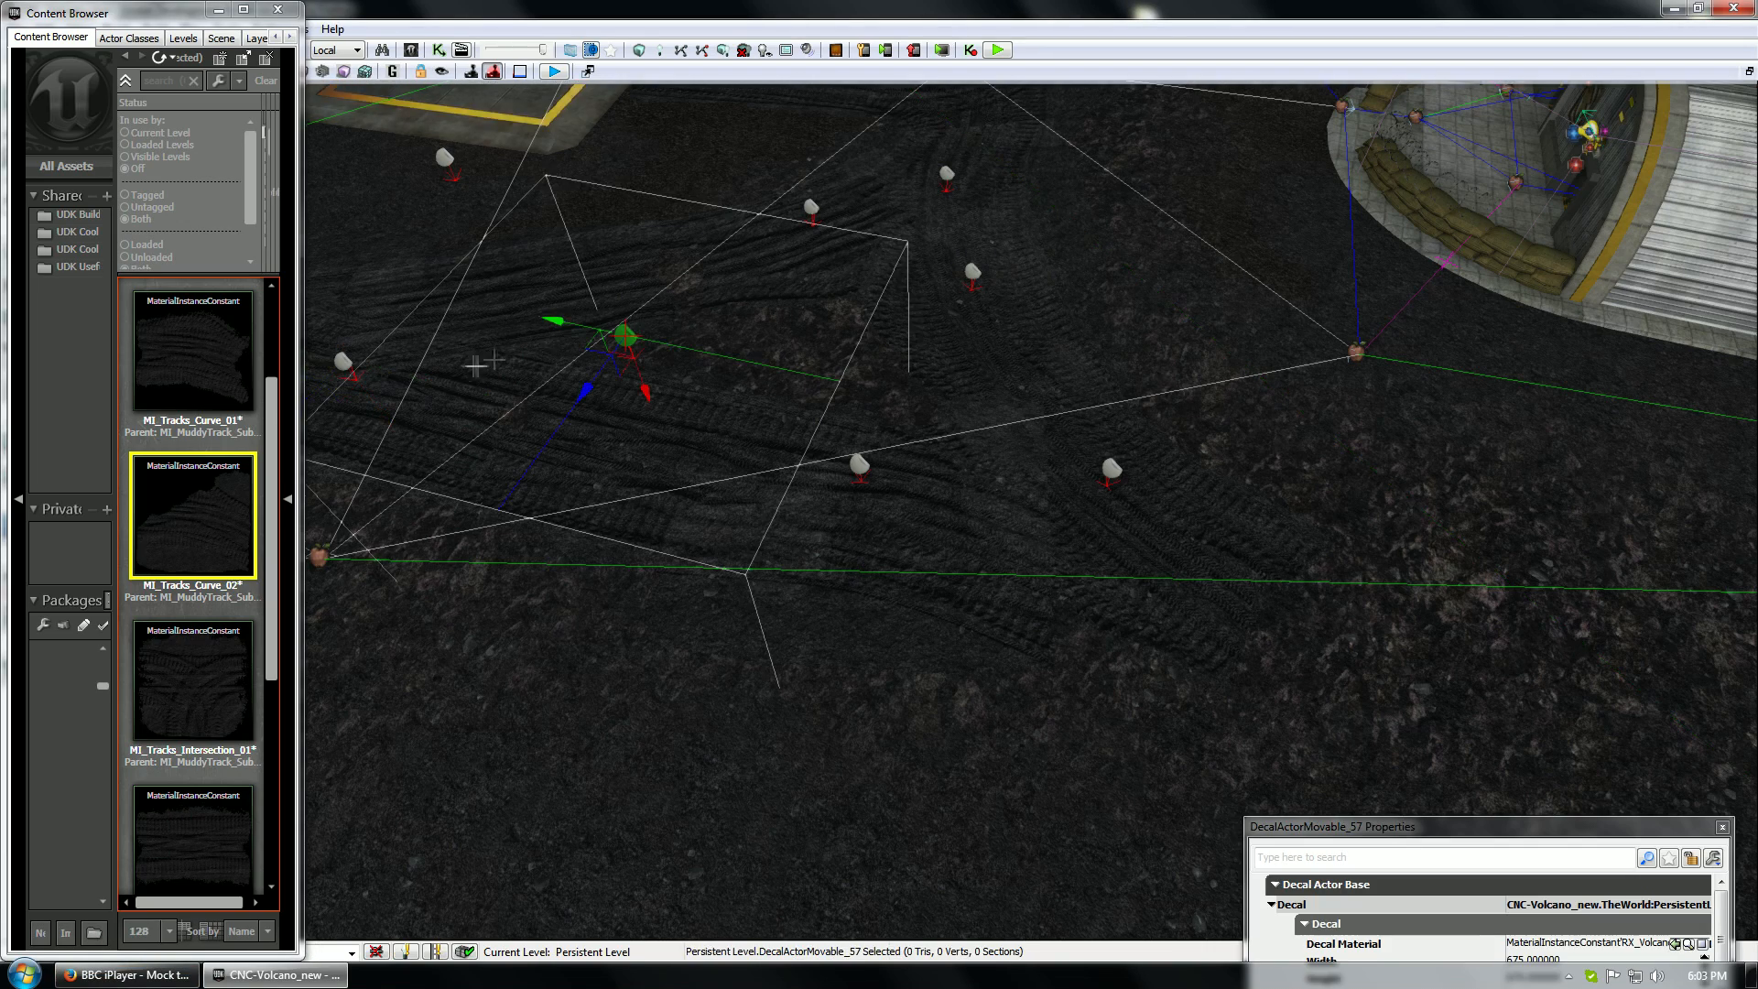
right_drag(355, 368, 498, 302)
ctrl+click(757, 299)
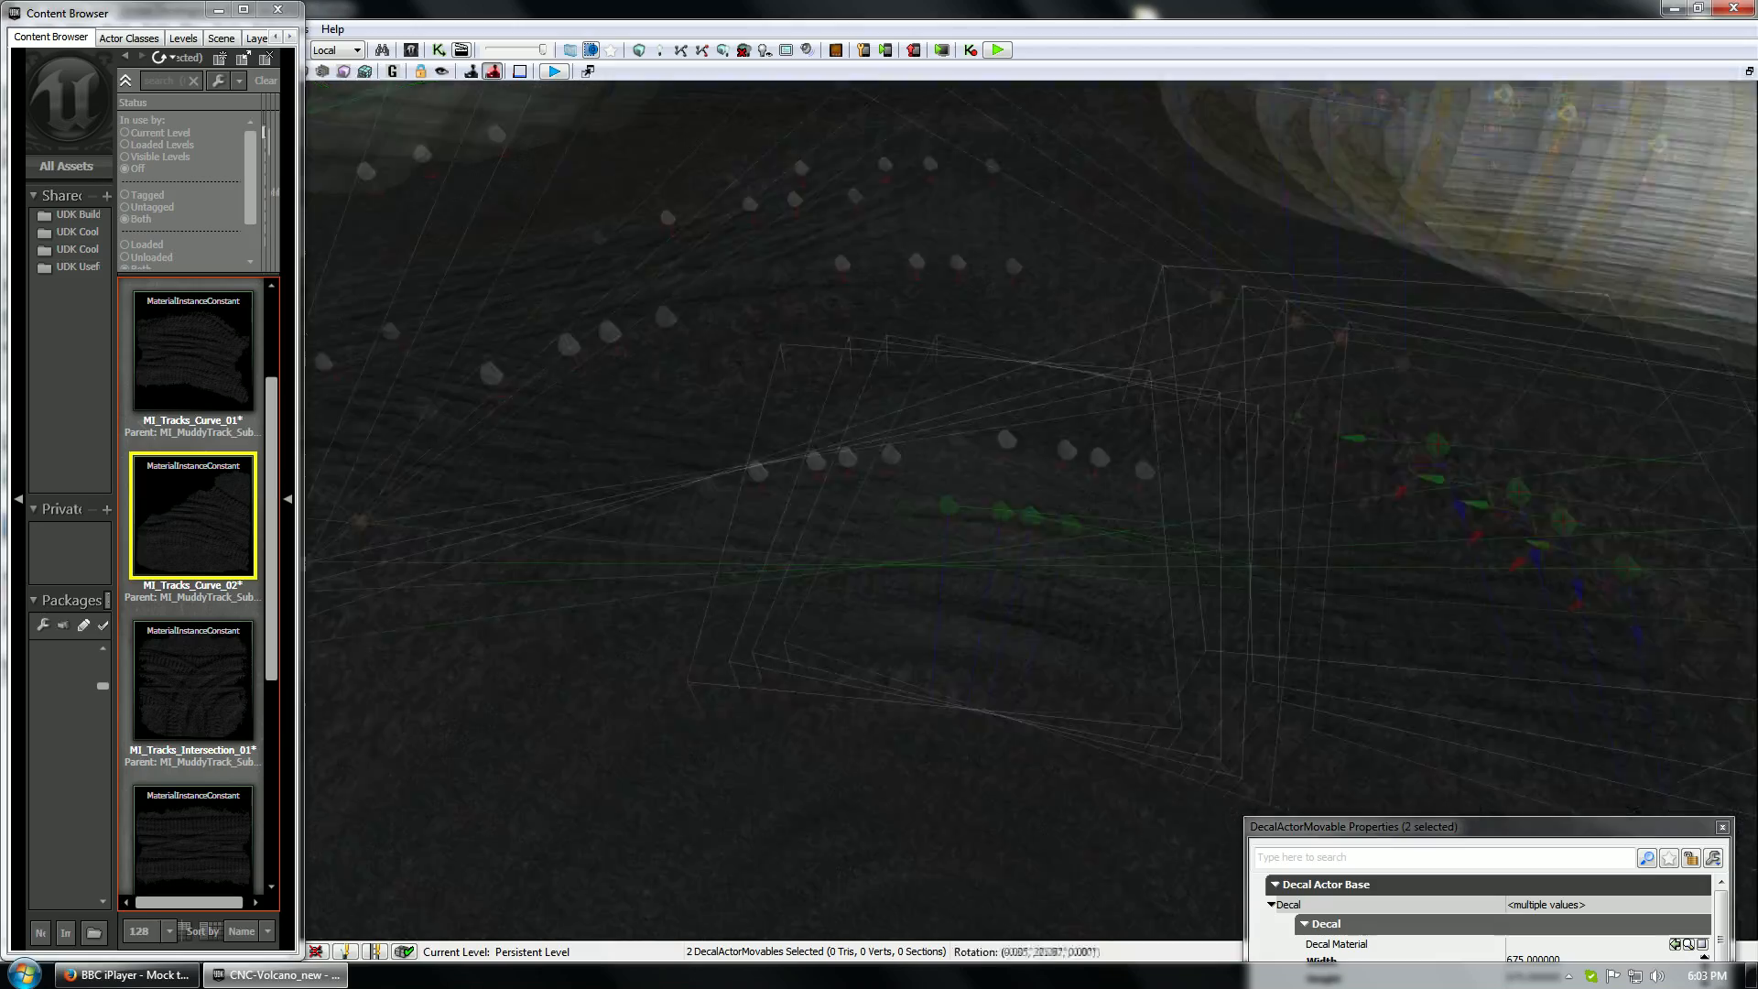
drag(1292, 357, 1401, 286)
key(space)
drag(1409, 380, 1481, 383)
key(space)
key(space)
key(space)
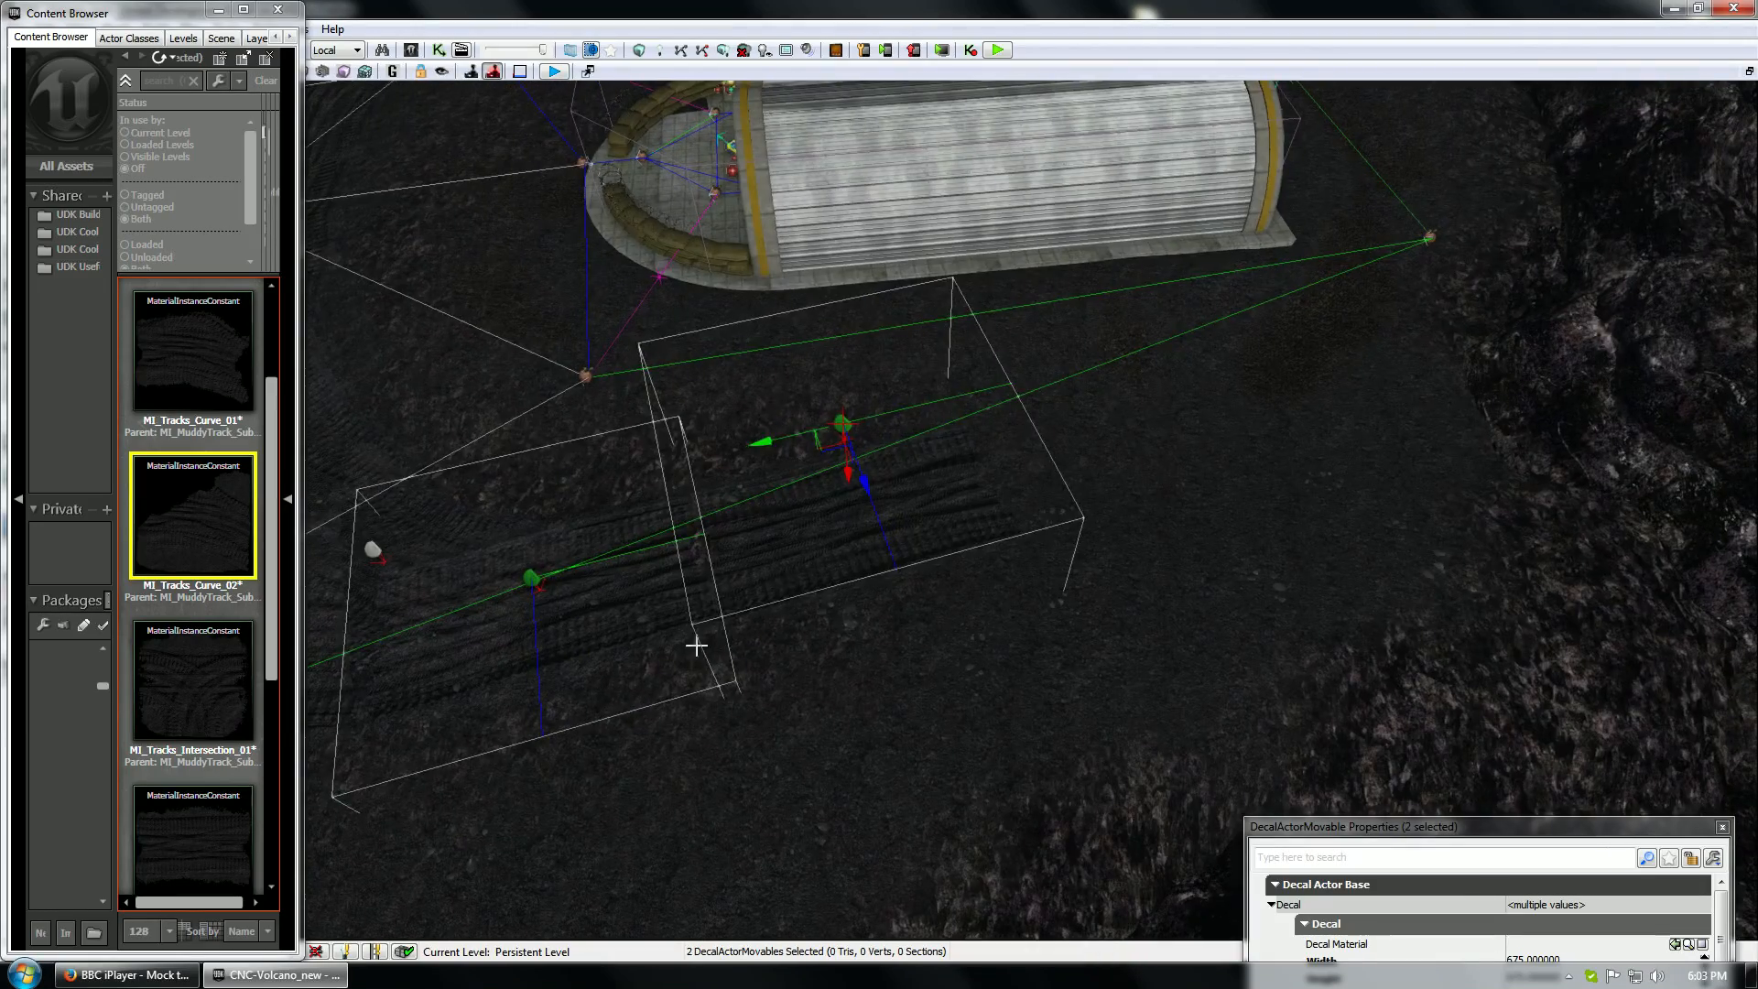
drag(766, 440, 1393, 307)
Assign MI_Tracks_Curve_01 to the end decal near the rock wall and rotate and move it to curve behind the hangar
click(1356, 284)
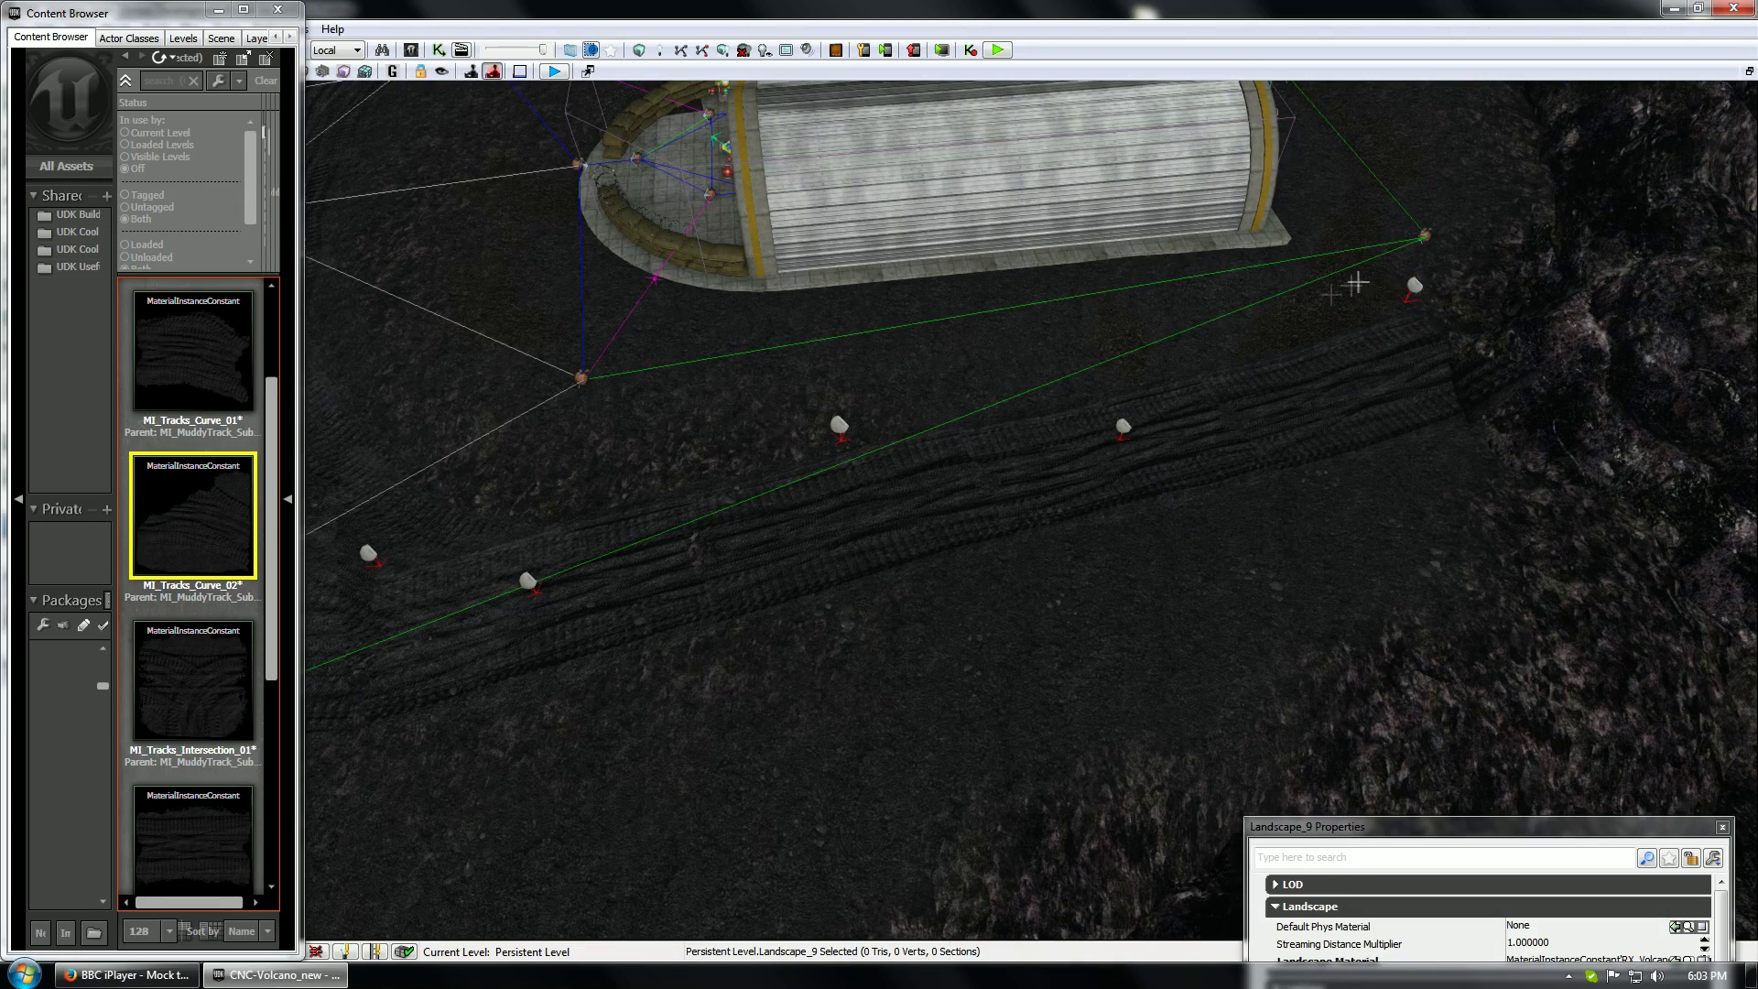
click(1412, 286)
click(1689, 943)
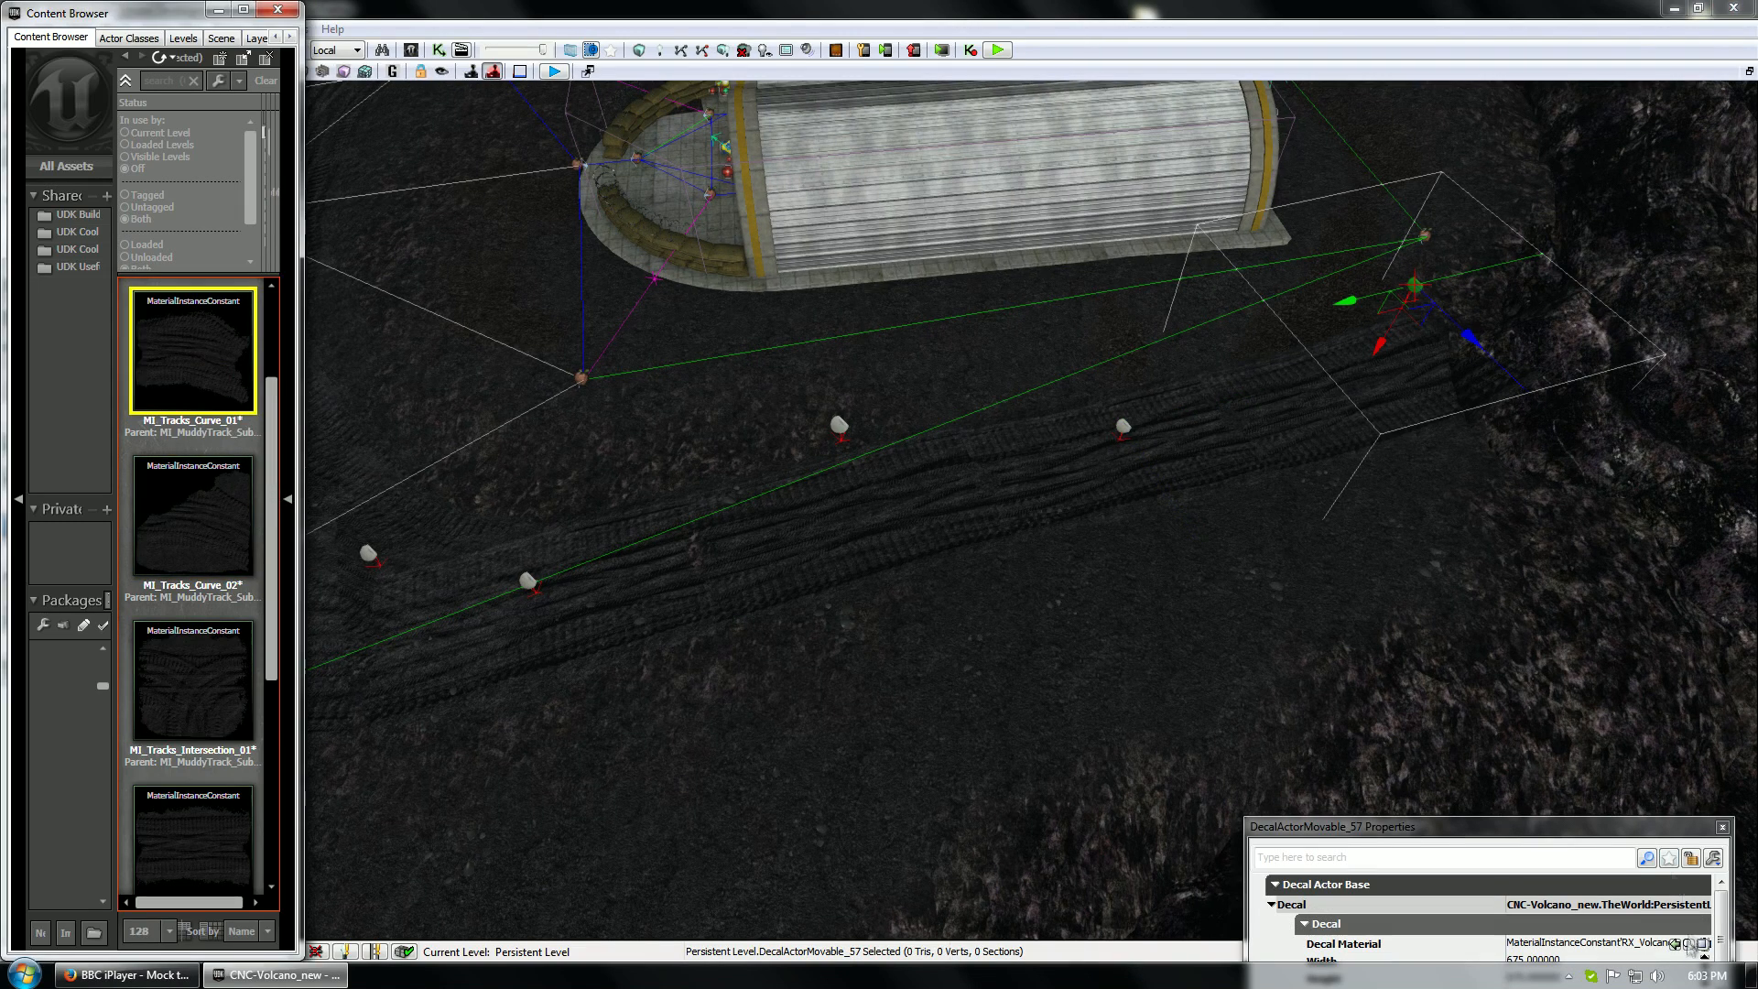
drag(1362, 298, 1344, 302)
key(space)
drag(1356, 342, 1429, 322)
Assign MI_MuddyTrack_SubParent as the Decal Material of the straight decal just before the curve beside the hangar
mouse_move(1013, 418)
right_down()
mouse_move(851, 399)
mouse_move(1013, 418)
right_up()
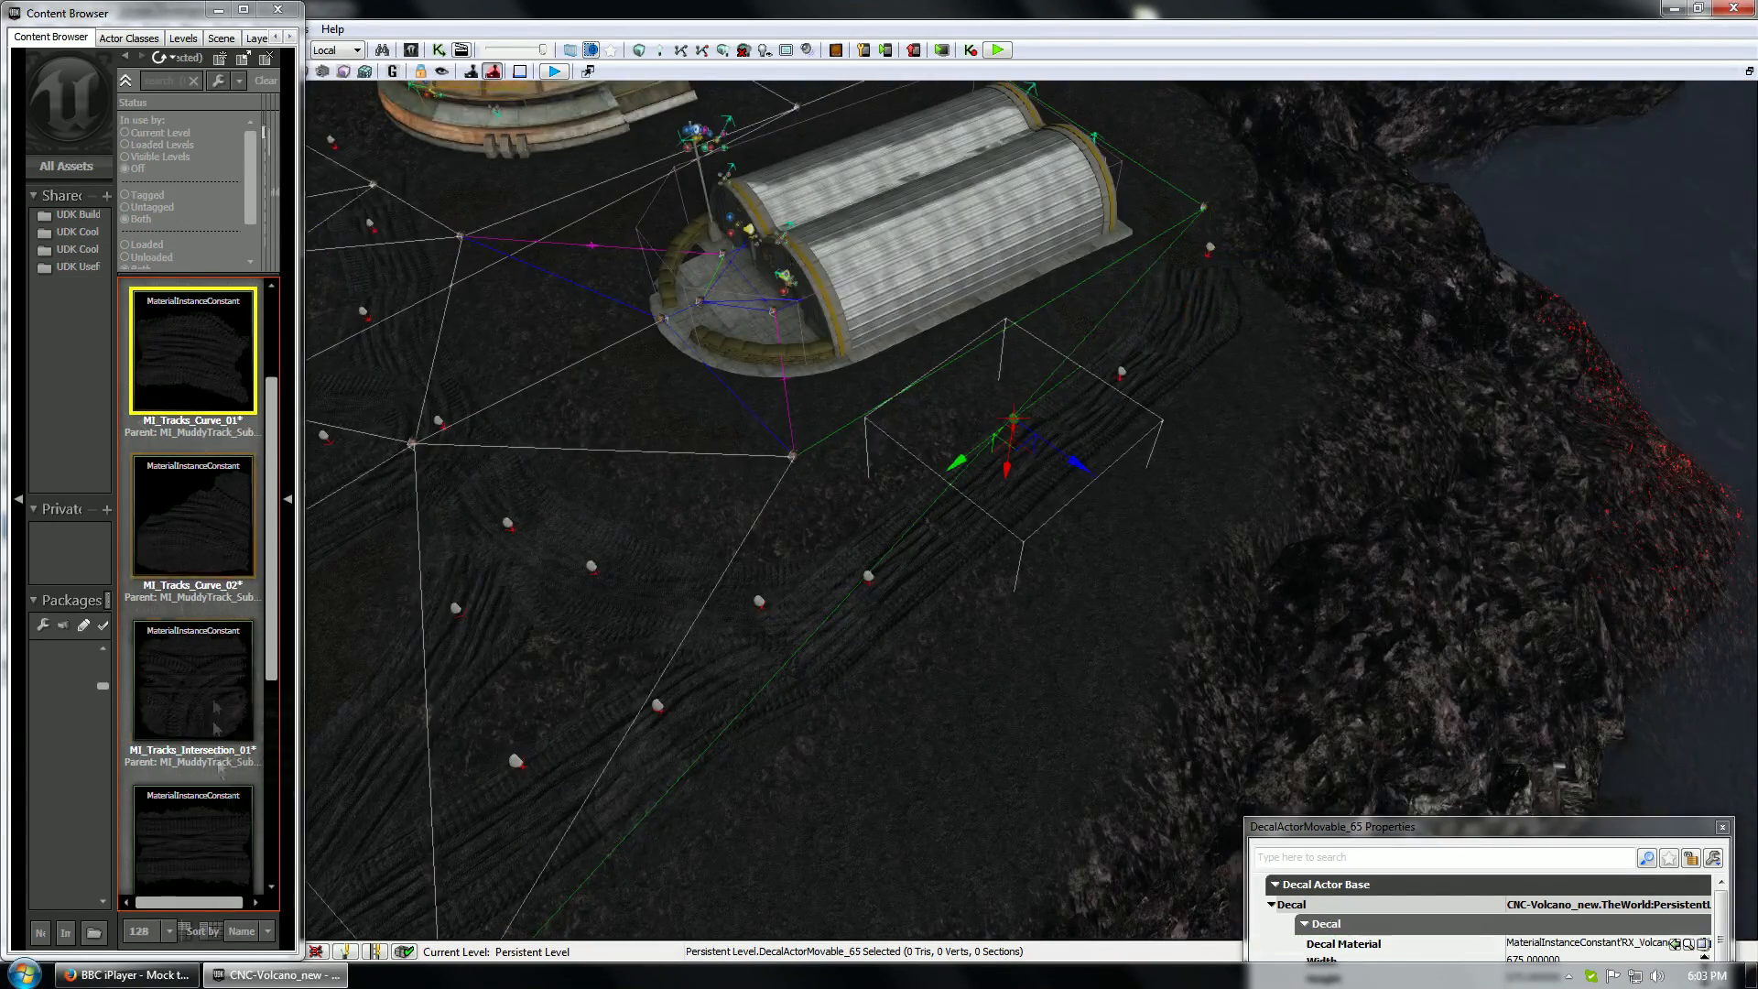
scroll(212, 381, up, 3)
click(204, 342)
scroll(203, 337, up, 1)
click(1675, 942)
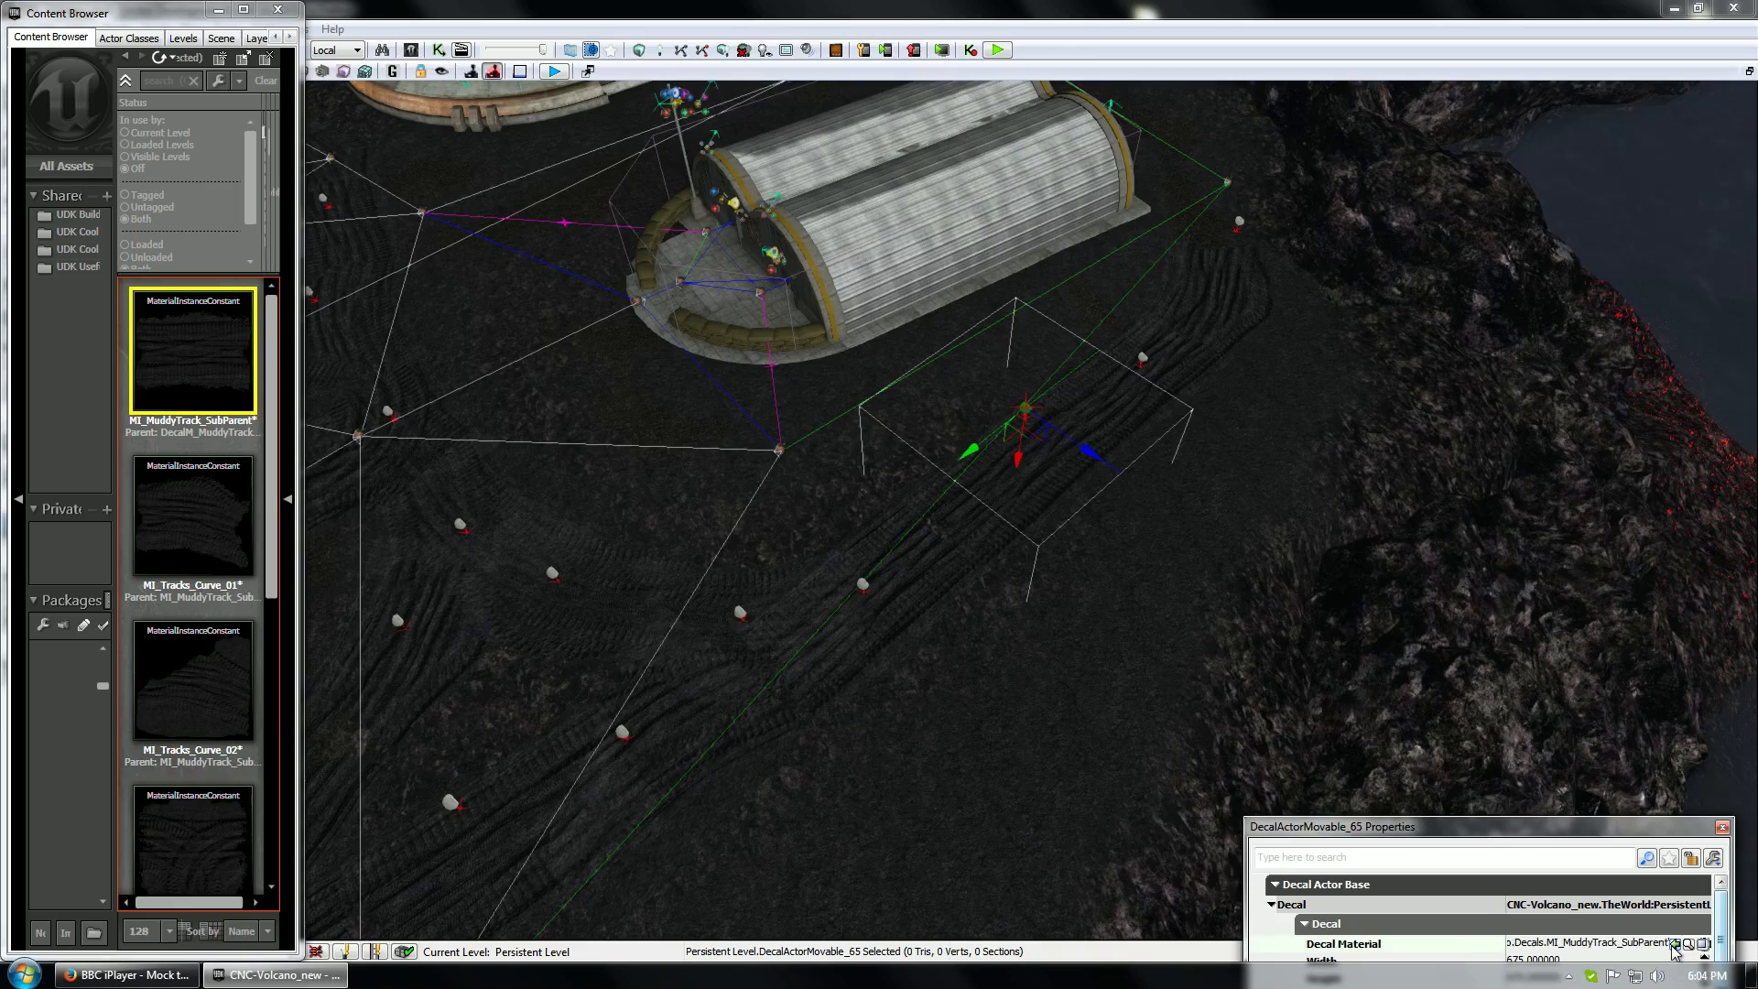
Copy a track decal from beside the building's ramp and place the copy on the ground in front of the hovercraft
click(194, 542)
right_drag(915, 457, 1098, 458)
right_drag(851, 709, 898, 716)
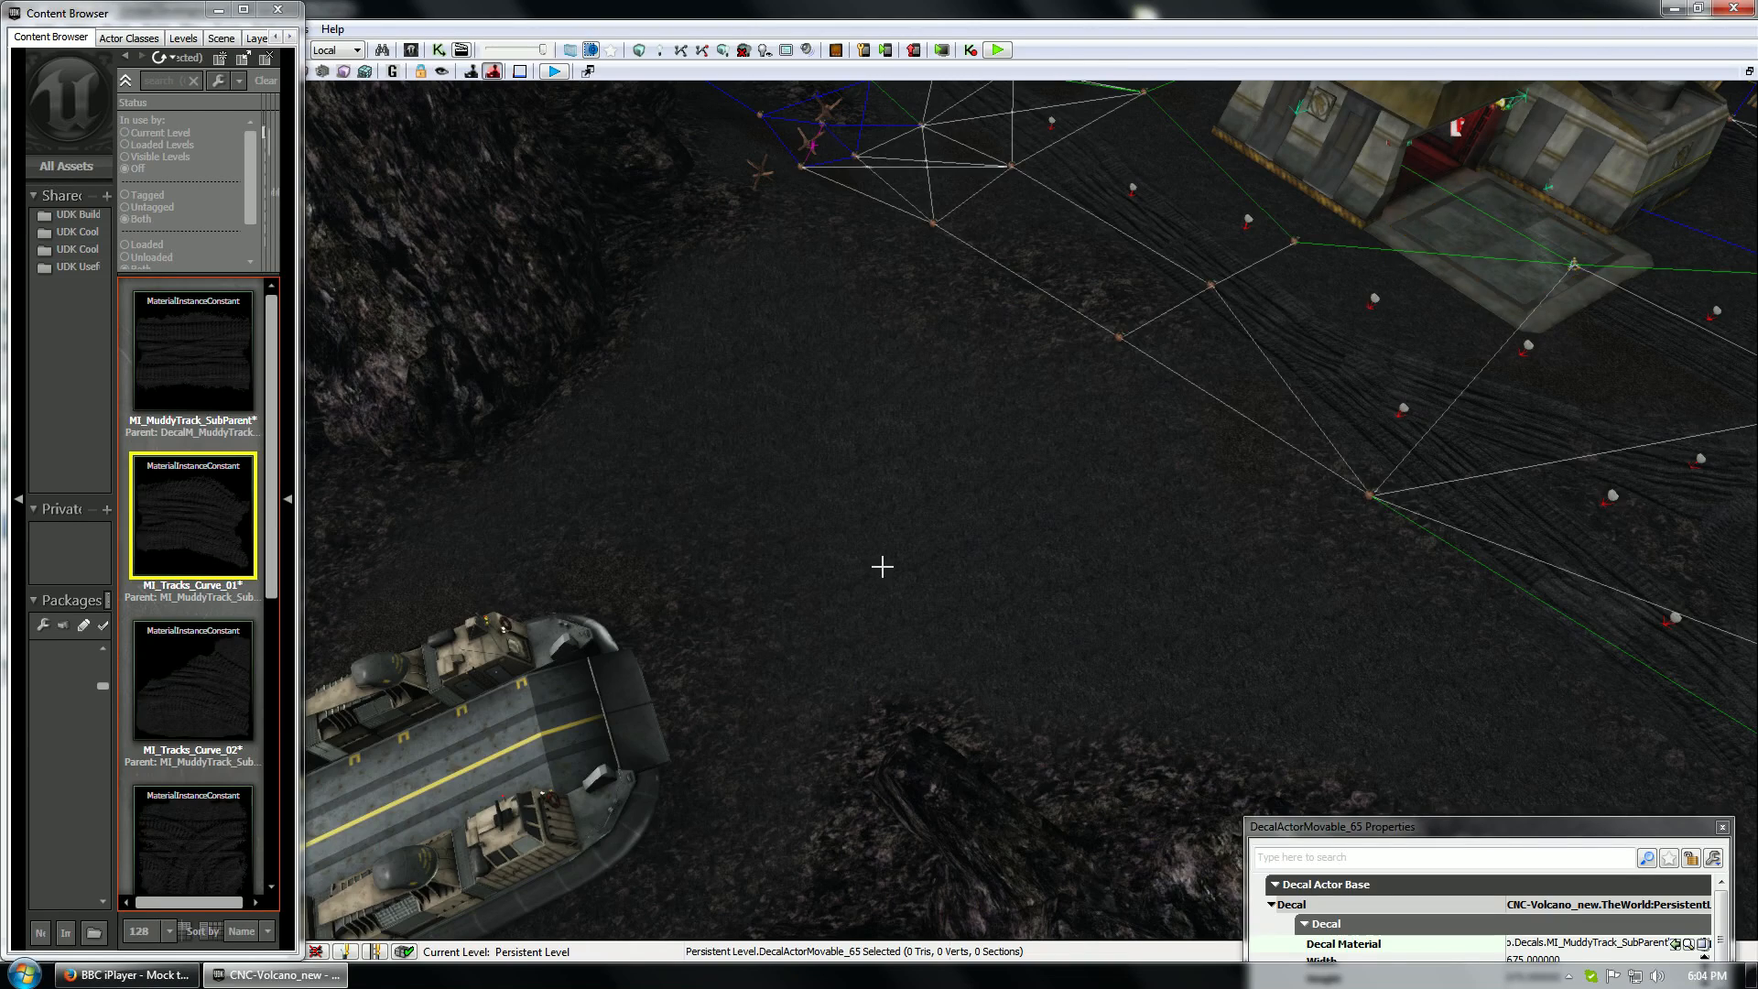
click(220, 707)
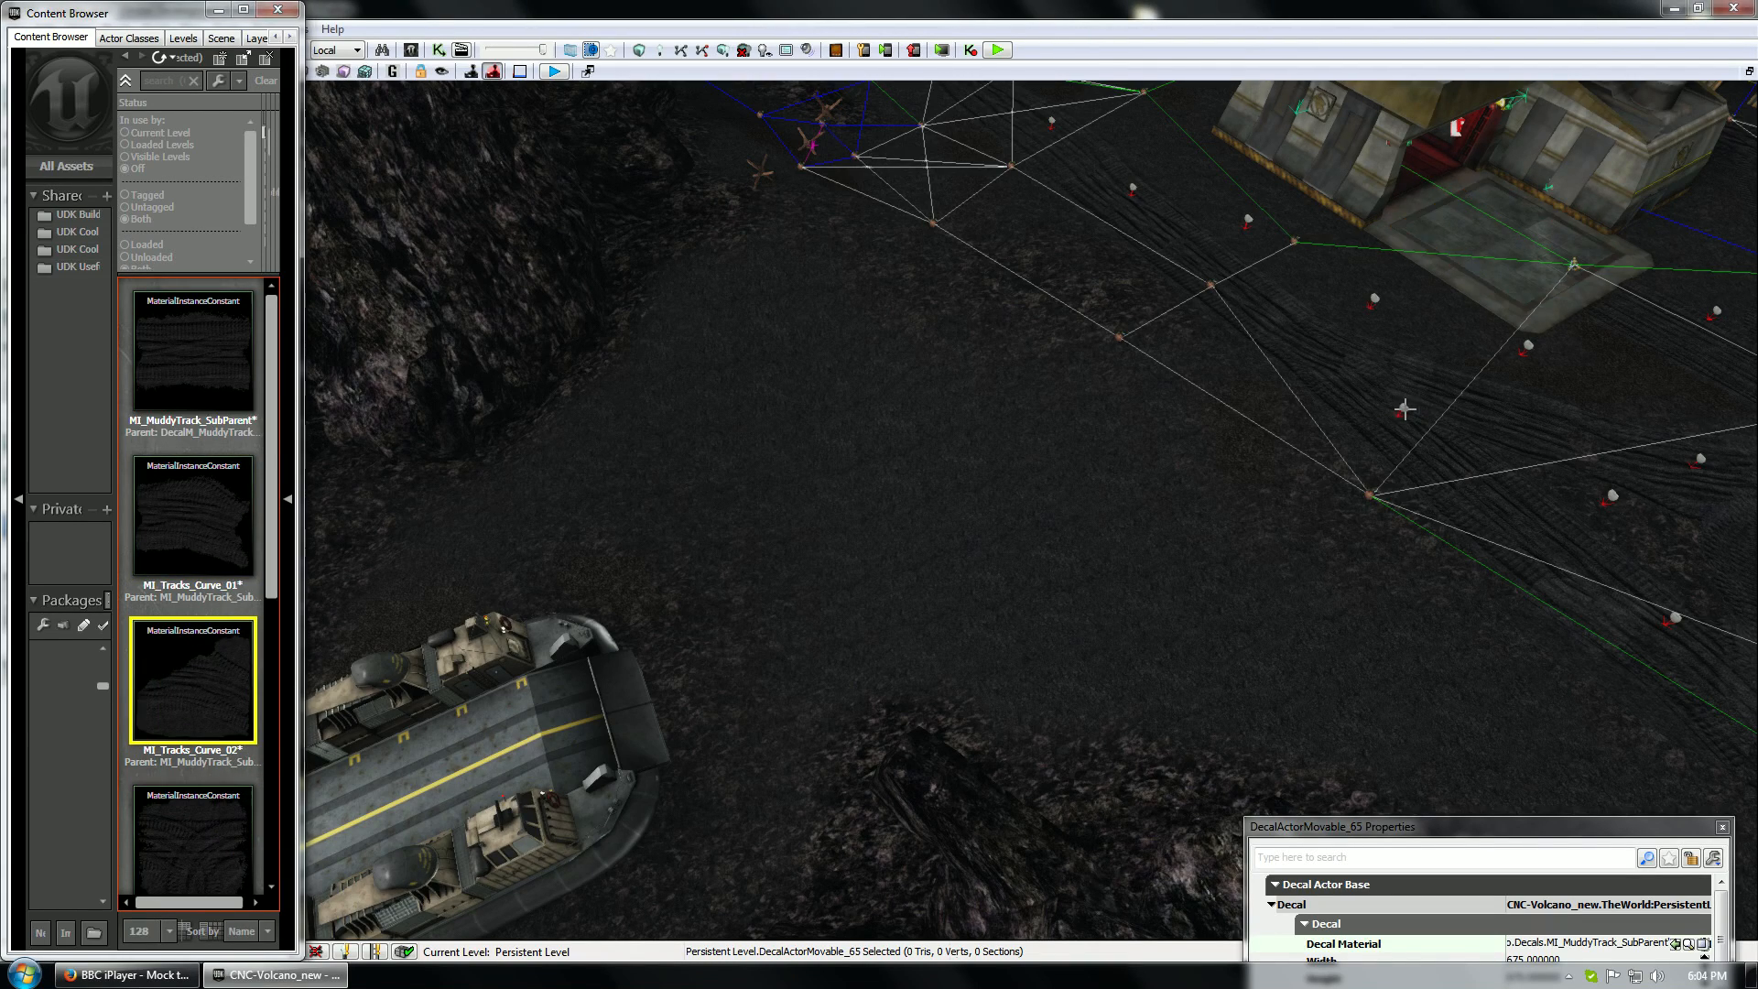
click(1404, 409)
key(ctrl+v)
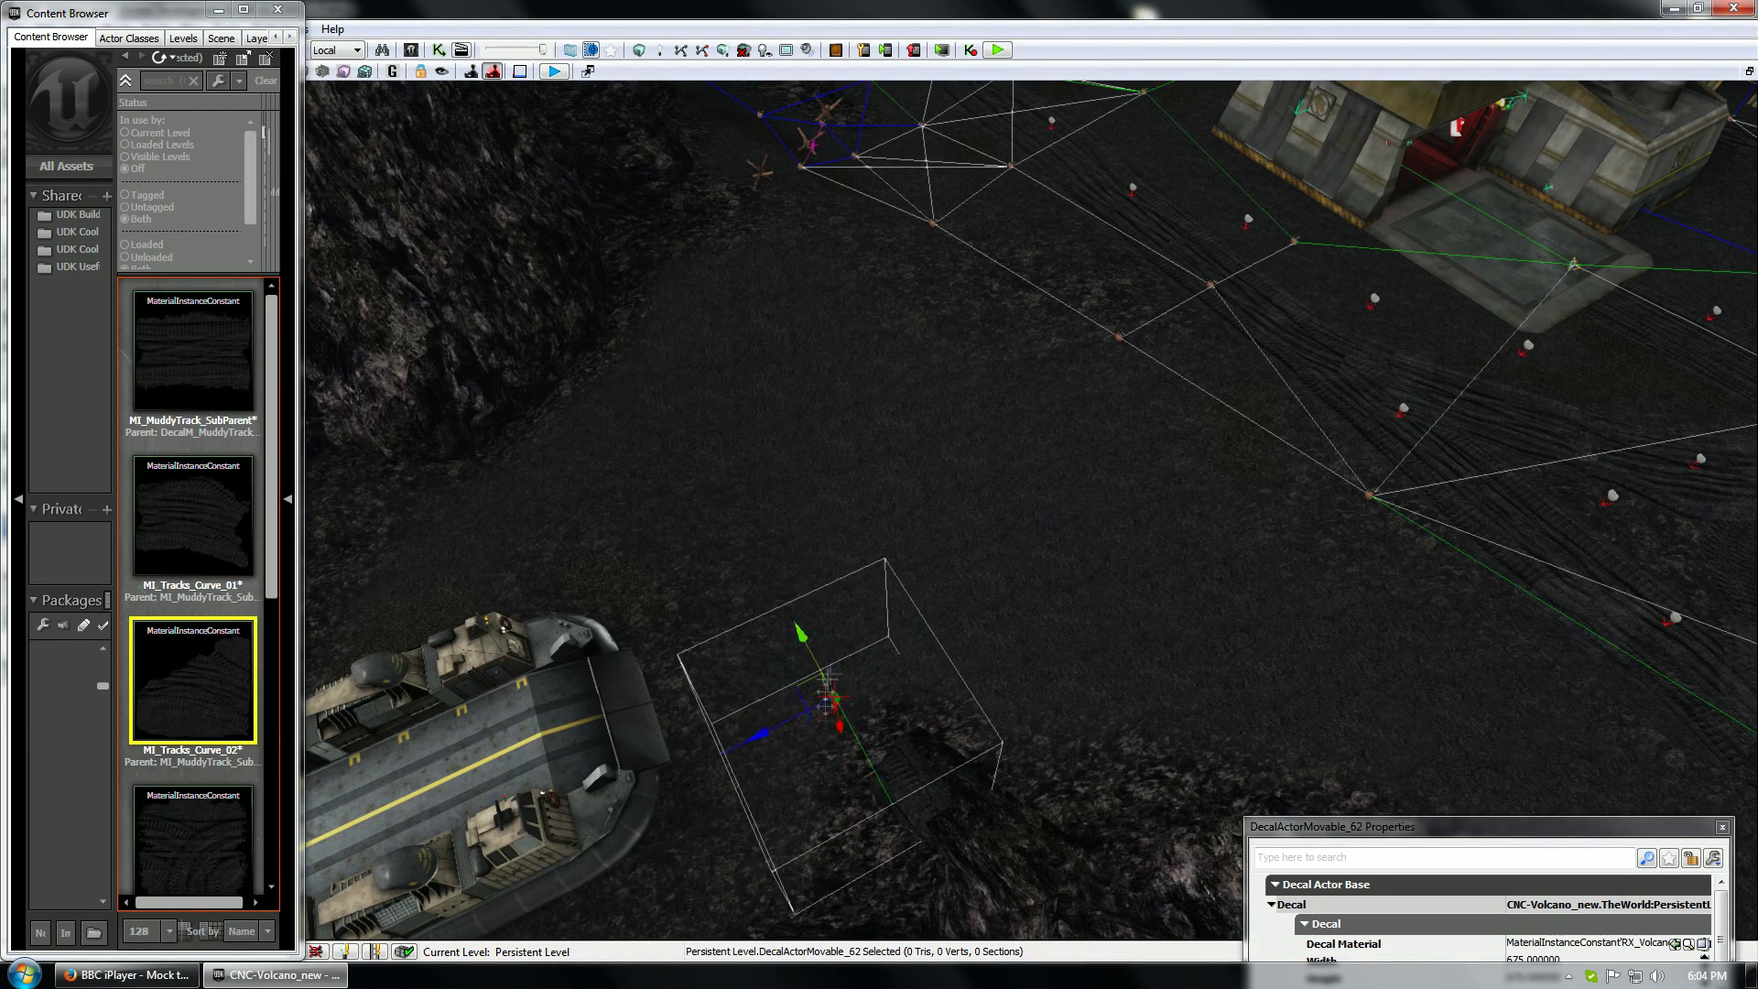
mouse_move(837, 734)
mouse_down()
mouse_move(823, 690)
mouse_move(830, 754)
mouse_move(848, 730)
mouse_up()
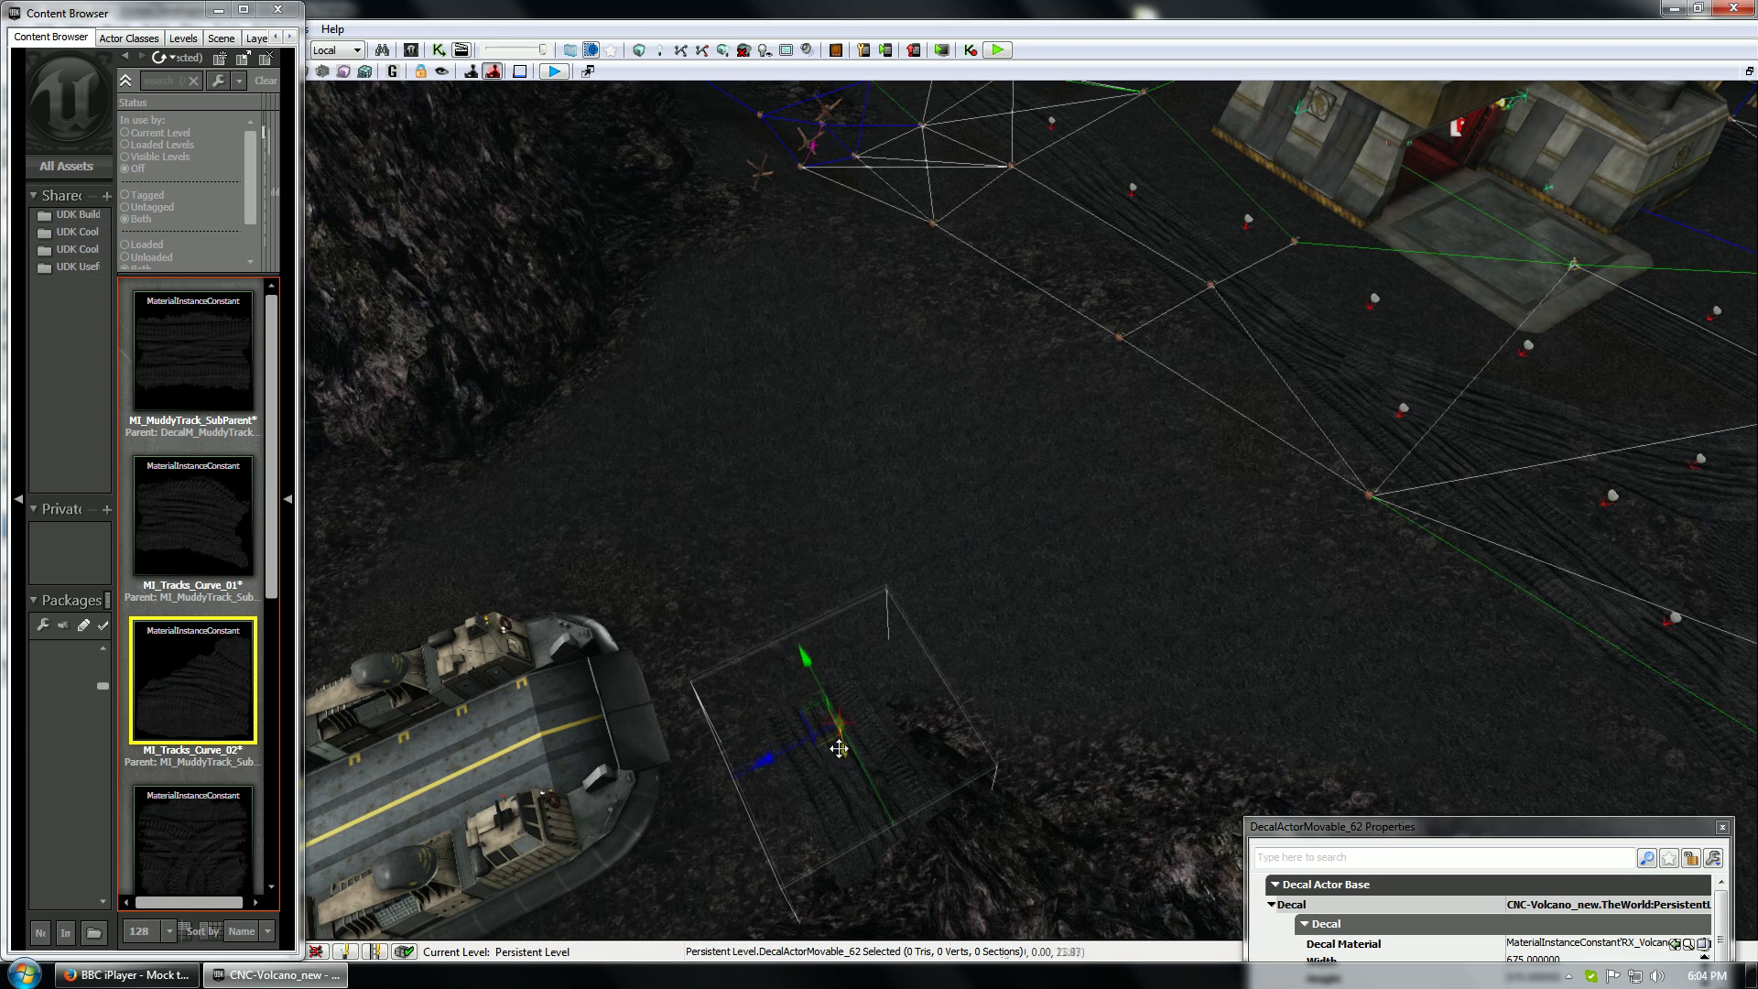
Rotate and move the copied decal so its tracks lead straight off the hovercraft's ramp
key(space)
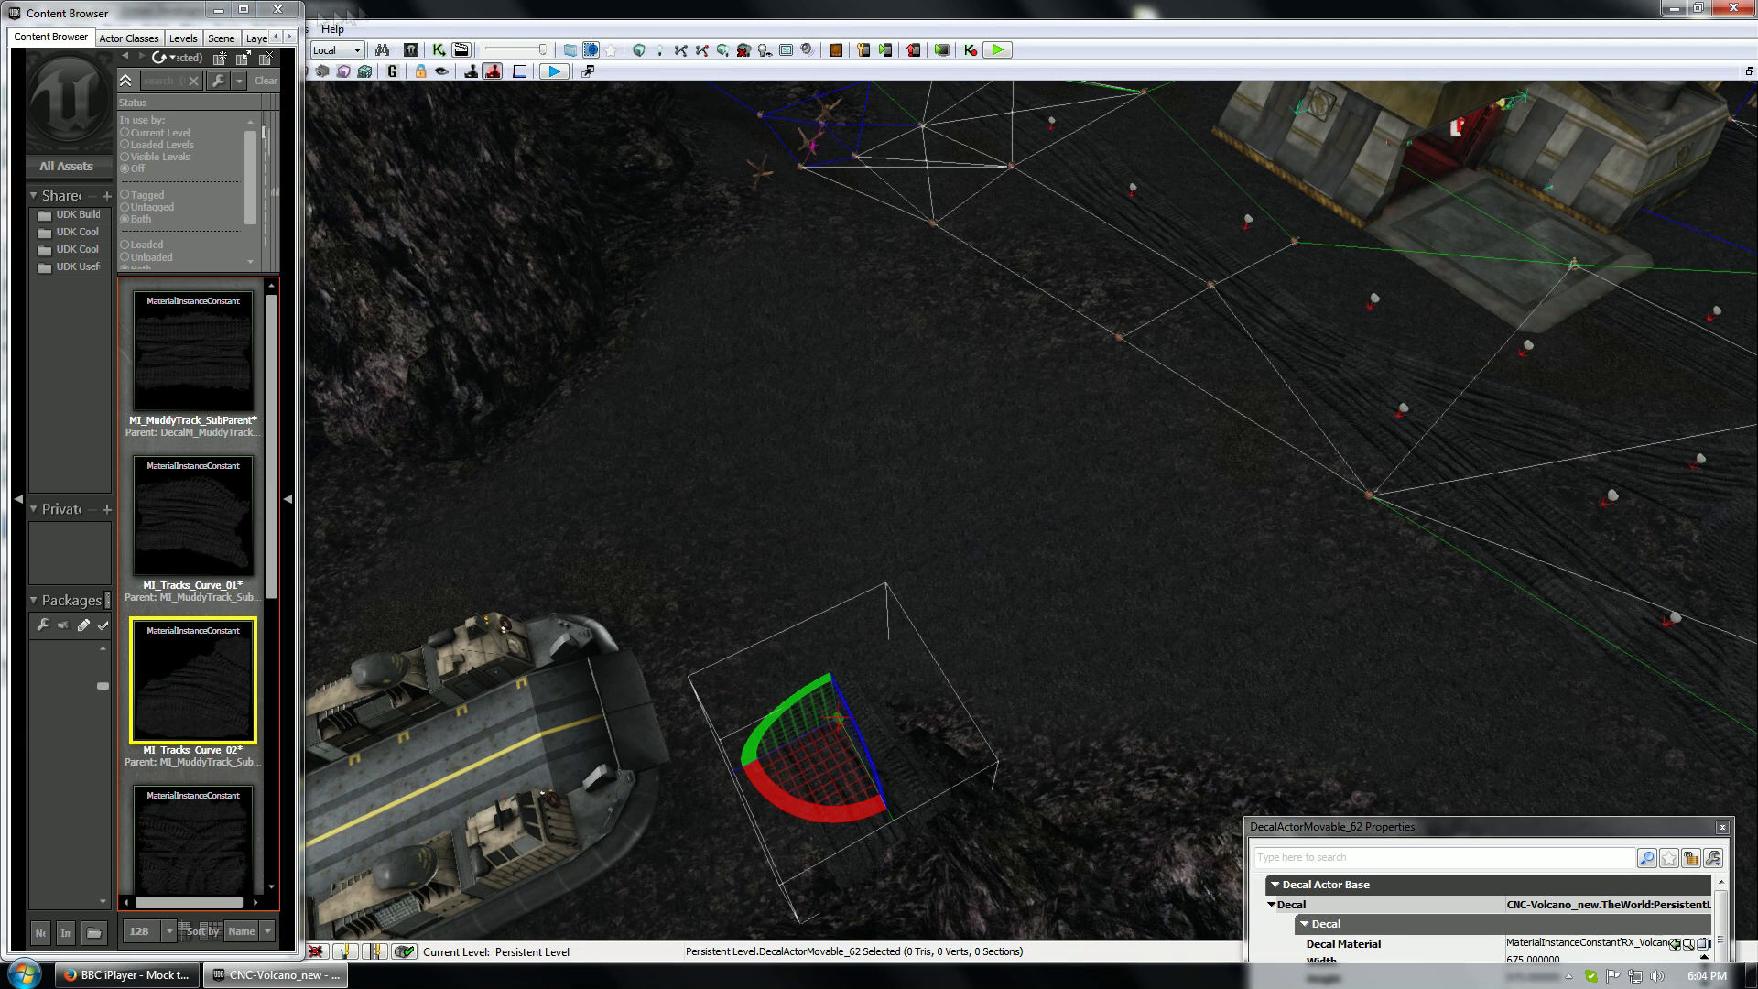
key(space)
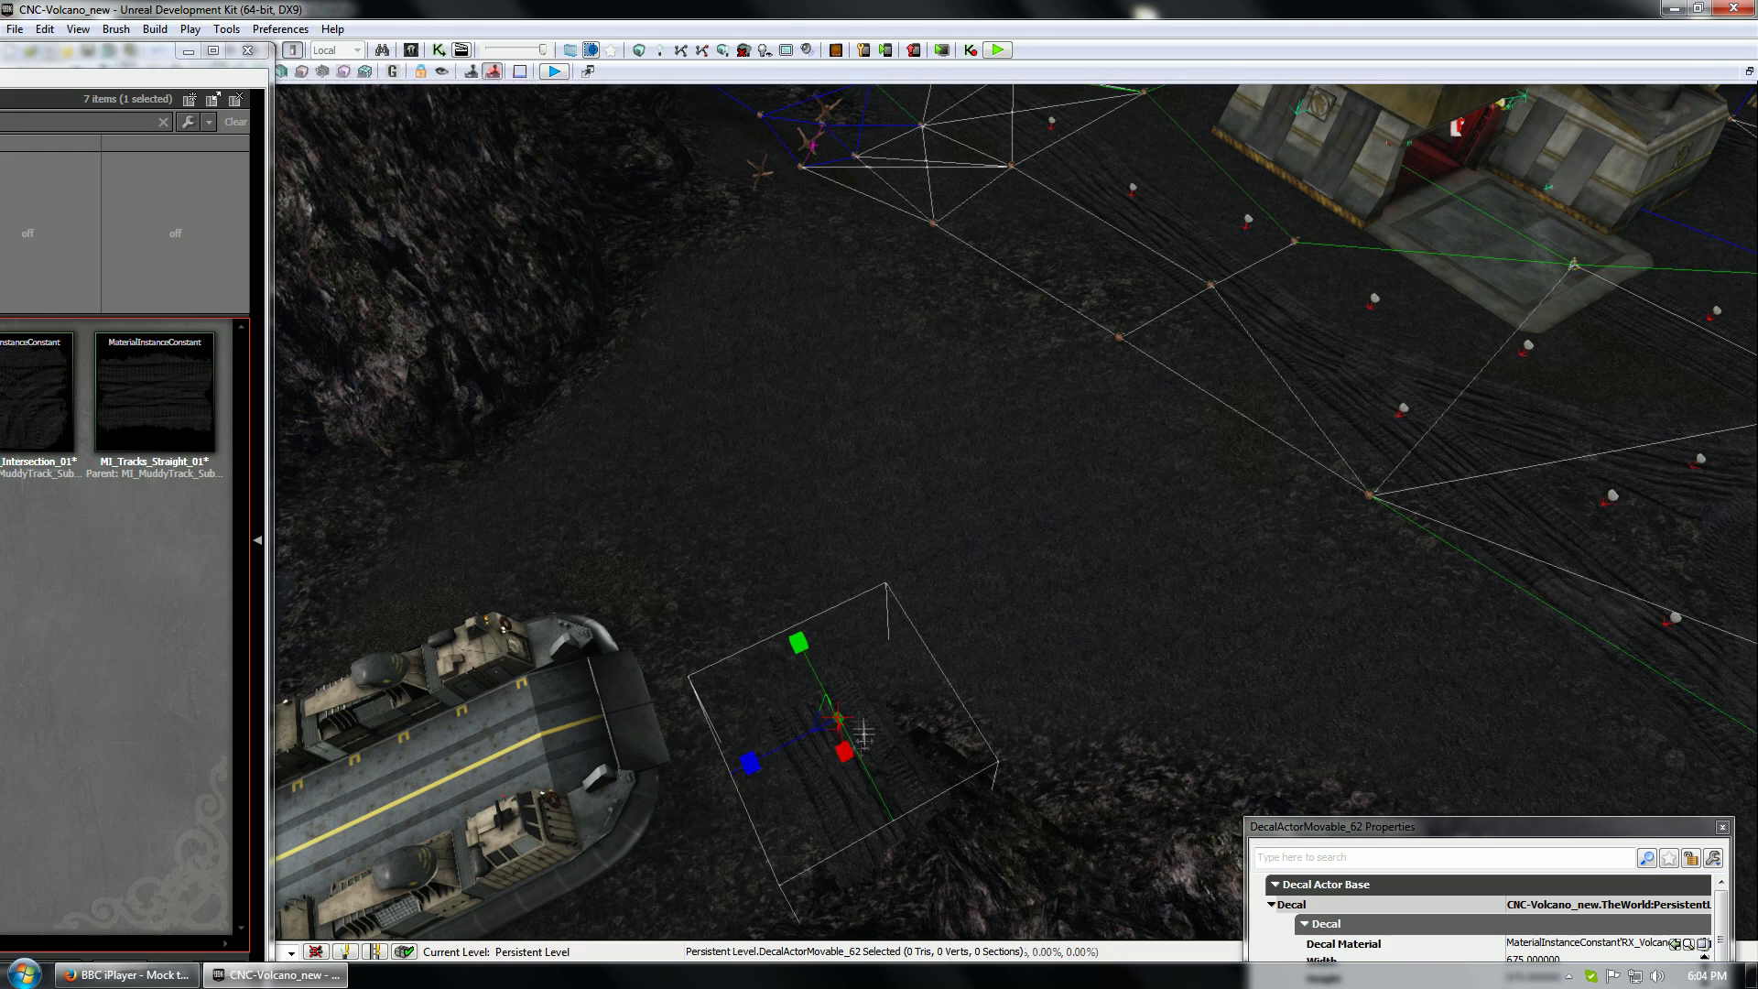
drag(764, 595, 722, 520)
key(space)
drag(813, 659, 780, 633)
key(space)
key(space)
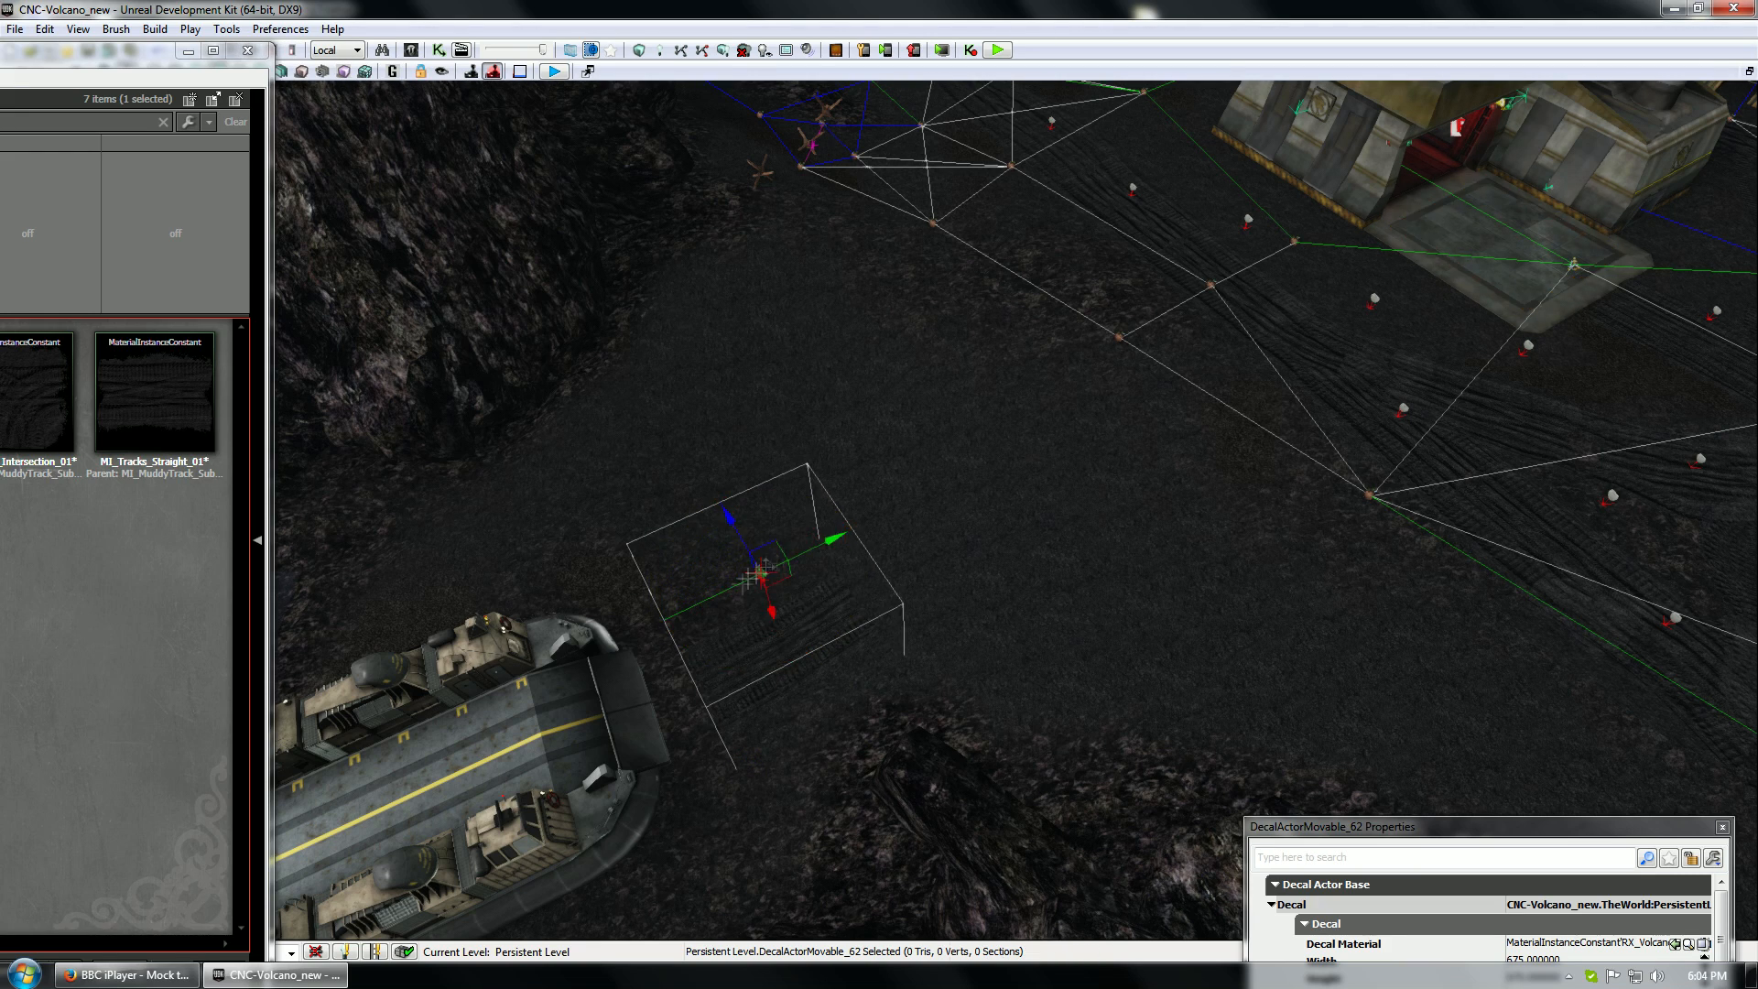
mouse_move(783, 564)
mouse_down()
mouse_move(674, 526)
mouse_move(792, 570)
mouse_up()
click(687, 542)
click(718, 592)
key(space)
key(space)
key(space)
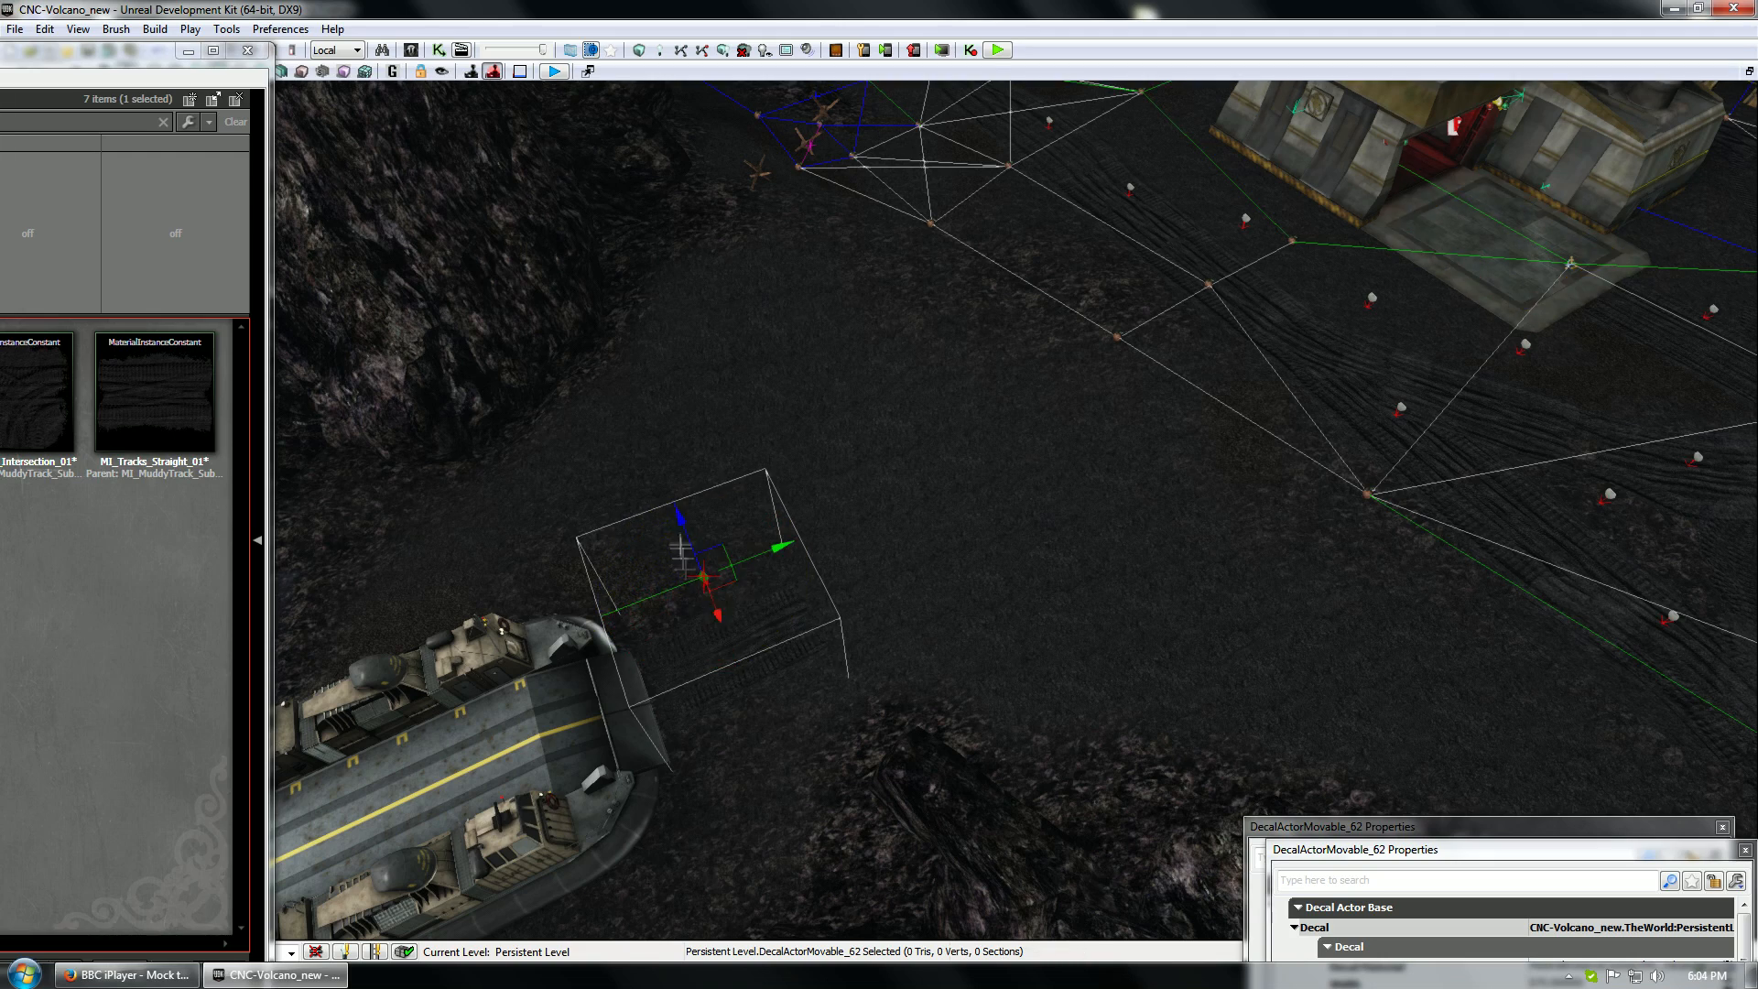
Duplicate the ramp decal farther out from the hovercraft and assign MI_Tracks_Curve_02 as the copy's Decal Material
drag(680, 545, 686, 559)
drag(101, 61, 238, 75)
key(super+Left)
drag(879, 205, 325, 234)
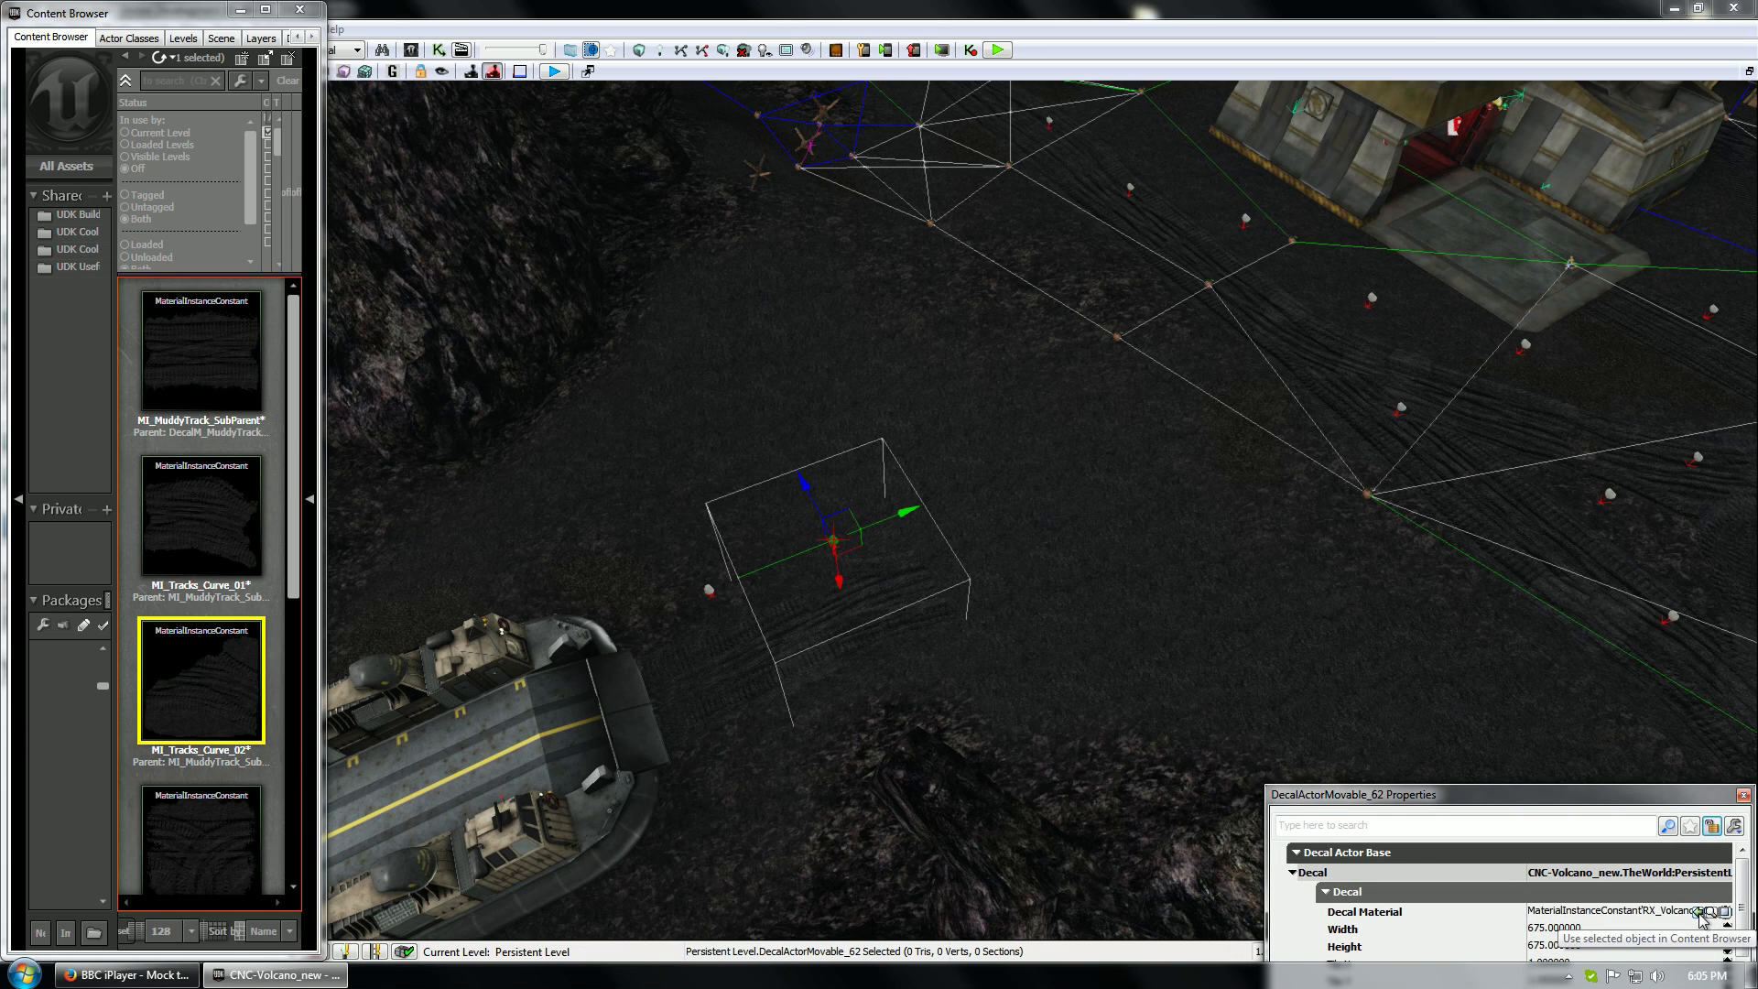
click(1699, 911)
Rotate and move the MI_Tracks_Curve_02 decal so its curve continues the tracks coming off the hovercraft's ramp
drag(906, 512, 898, 515)
key(space)
drag(844, 619, 723, 574)
key(space)
key(space)
key(space)
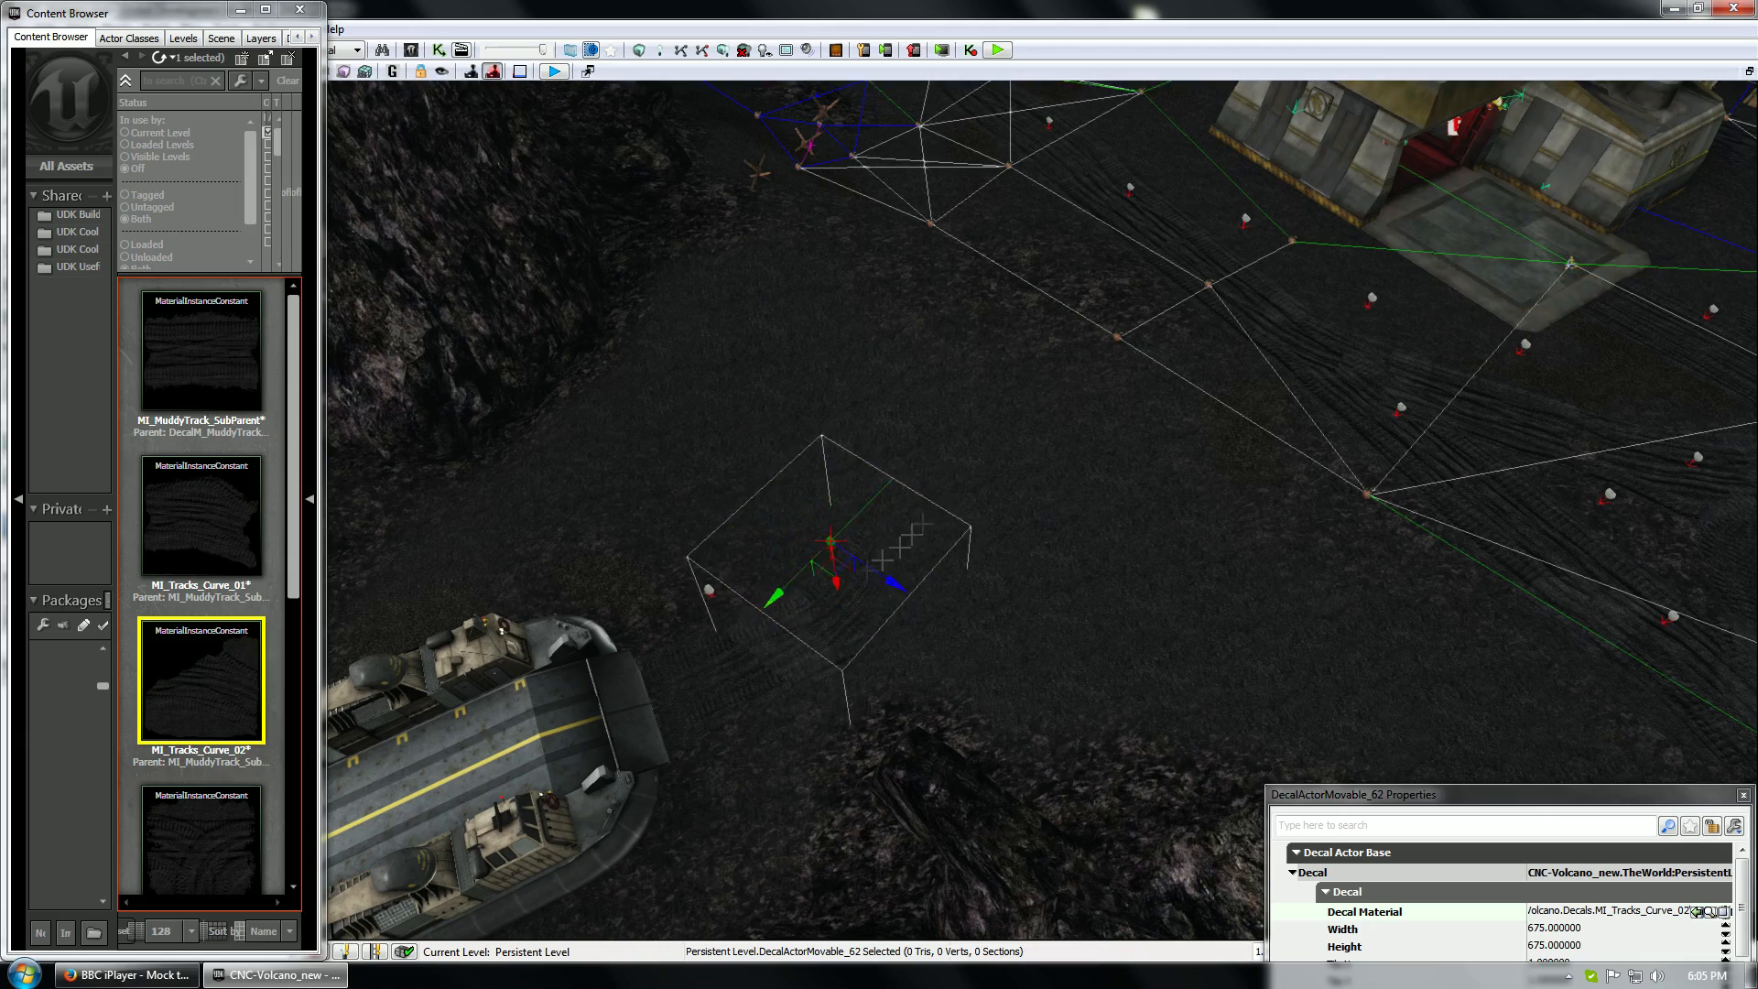
right_drag(902, 538, 742, 514)
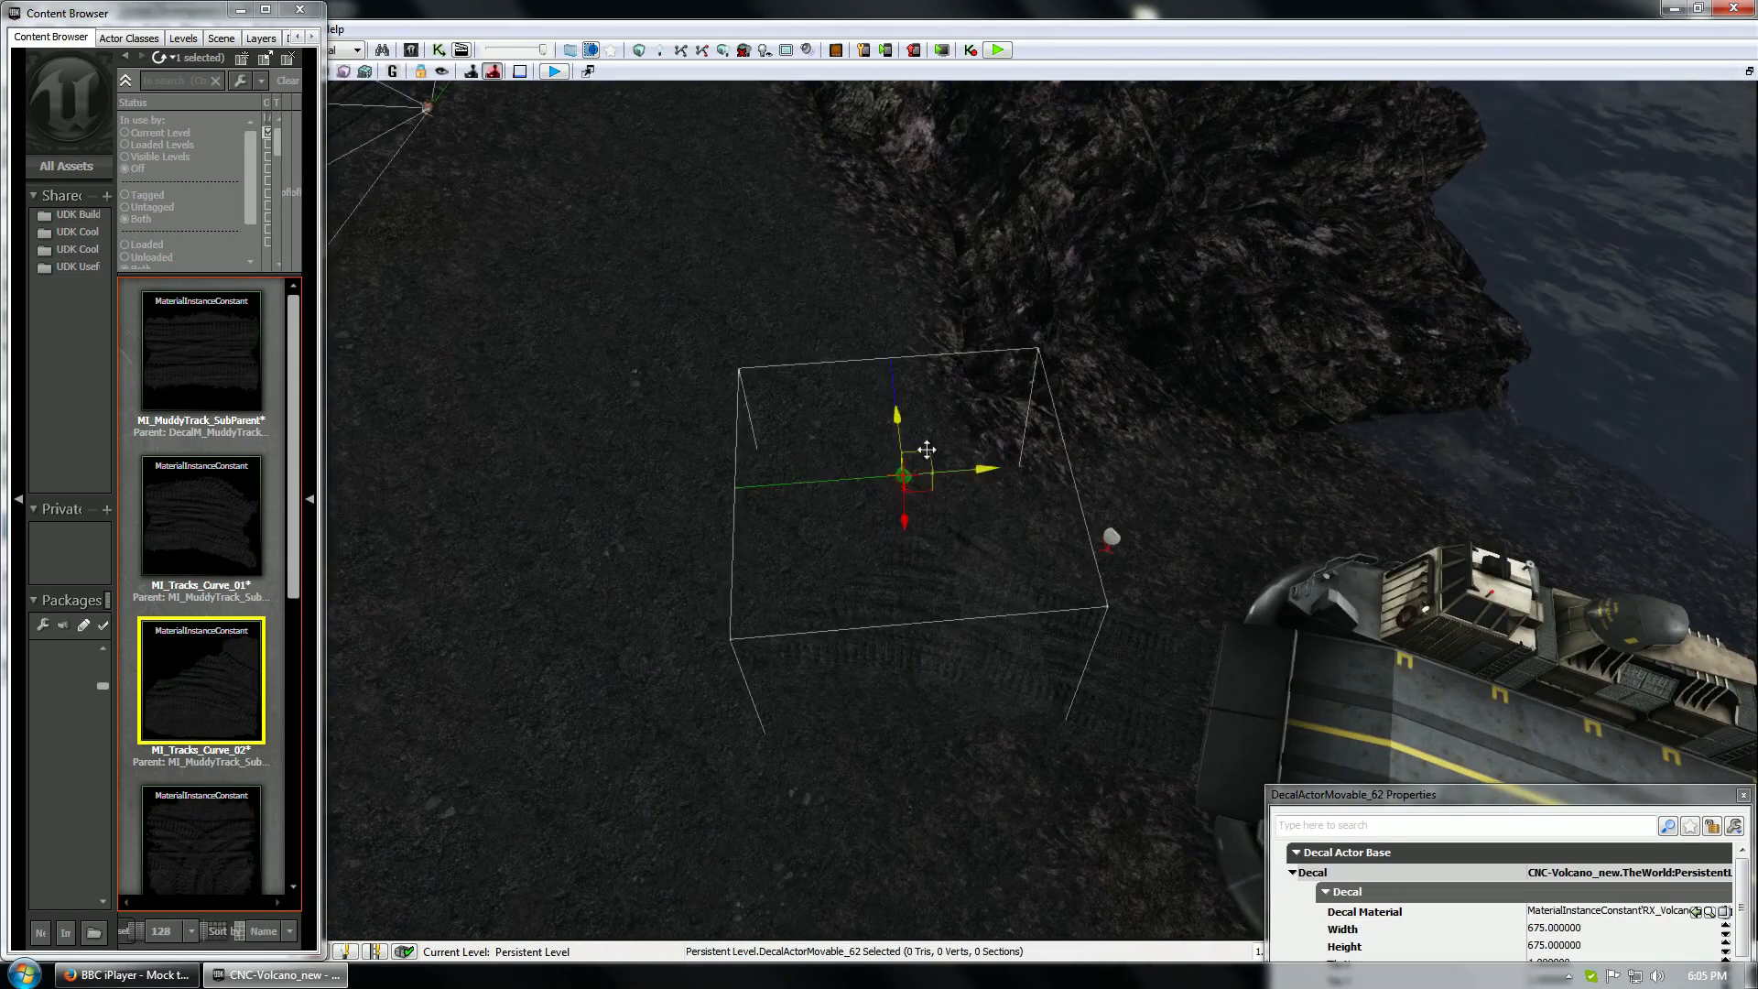
drag(926, 449, 852, 437)
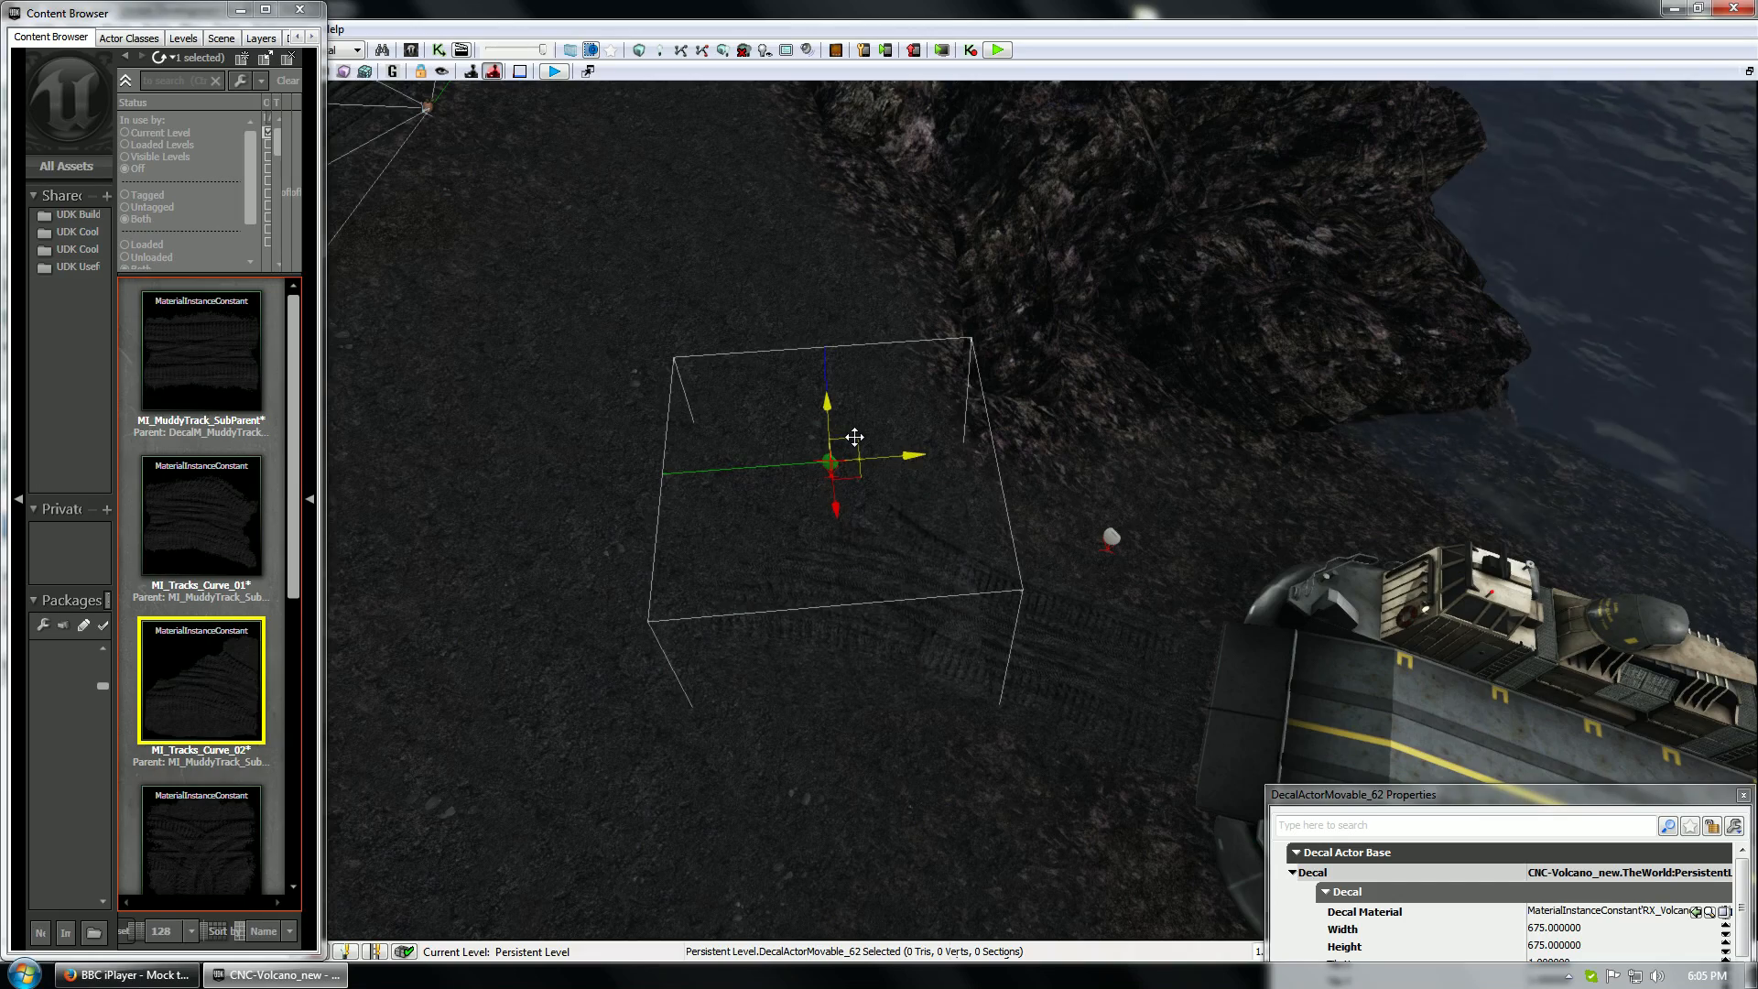
Duplicate the curve decal onward from the hovercraft and assign MI_MuddyTrack_SubParent as the copy's Decal Material
right_drag(854, 437, 632, 494)
right_drag(915, 366, 980, 302)
click(209, 363)
drag(1043, 448, 1090, 350)
click(1697, 910)
Rotate and move a straight decal copy to form a second branch running beside the rock wall
key(space)
drag(1132, 352, 1043, 385)
key(space)
drag(1060, 285, 1060, 309)
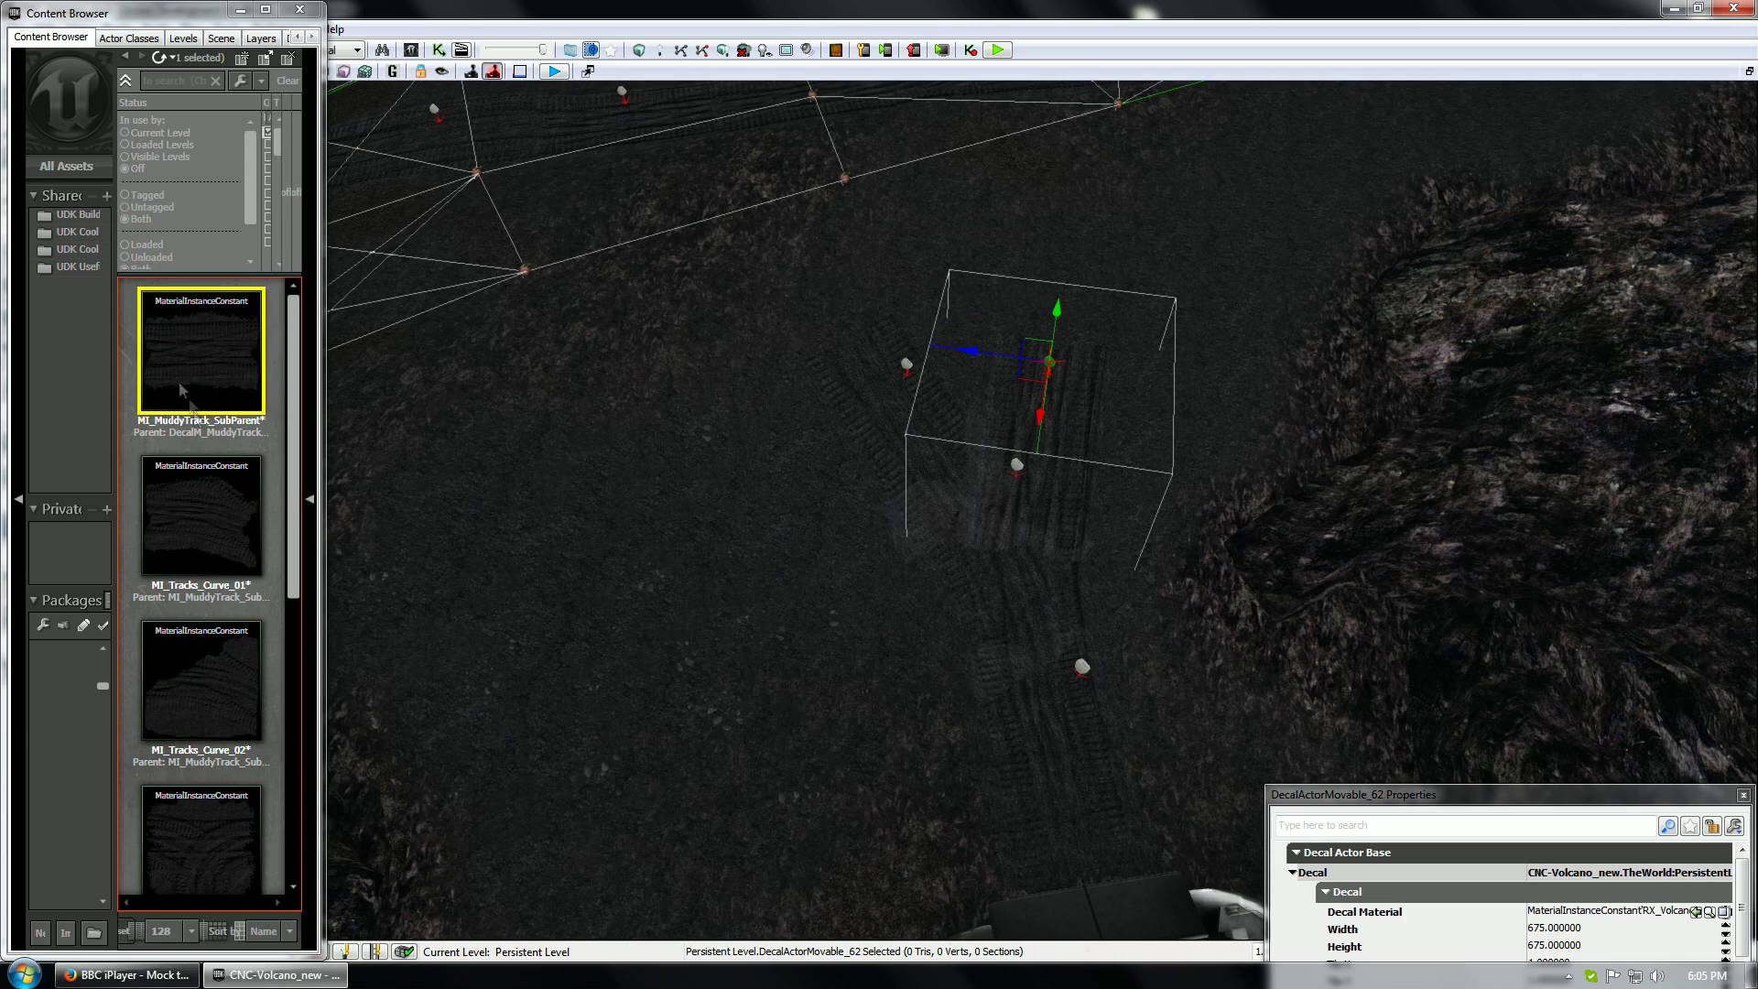
Try MI_Tracks_Straight_01 as the Decal Material of the second branch's straight decal
click(218, 728)
scroll(223, 744, down, 6)
click(223, 745)
click(1699, 913)
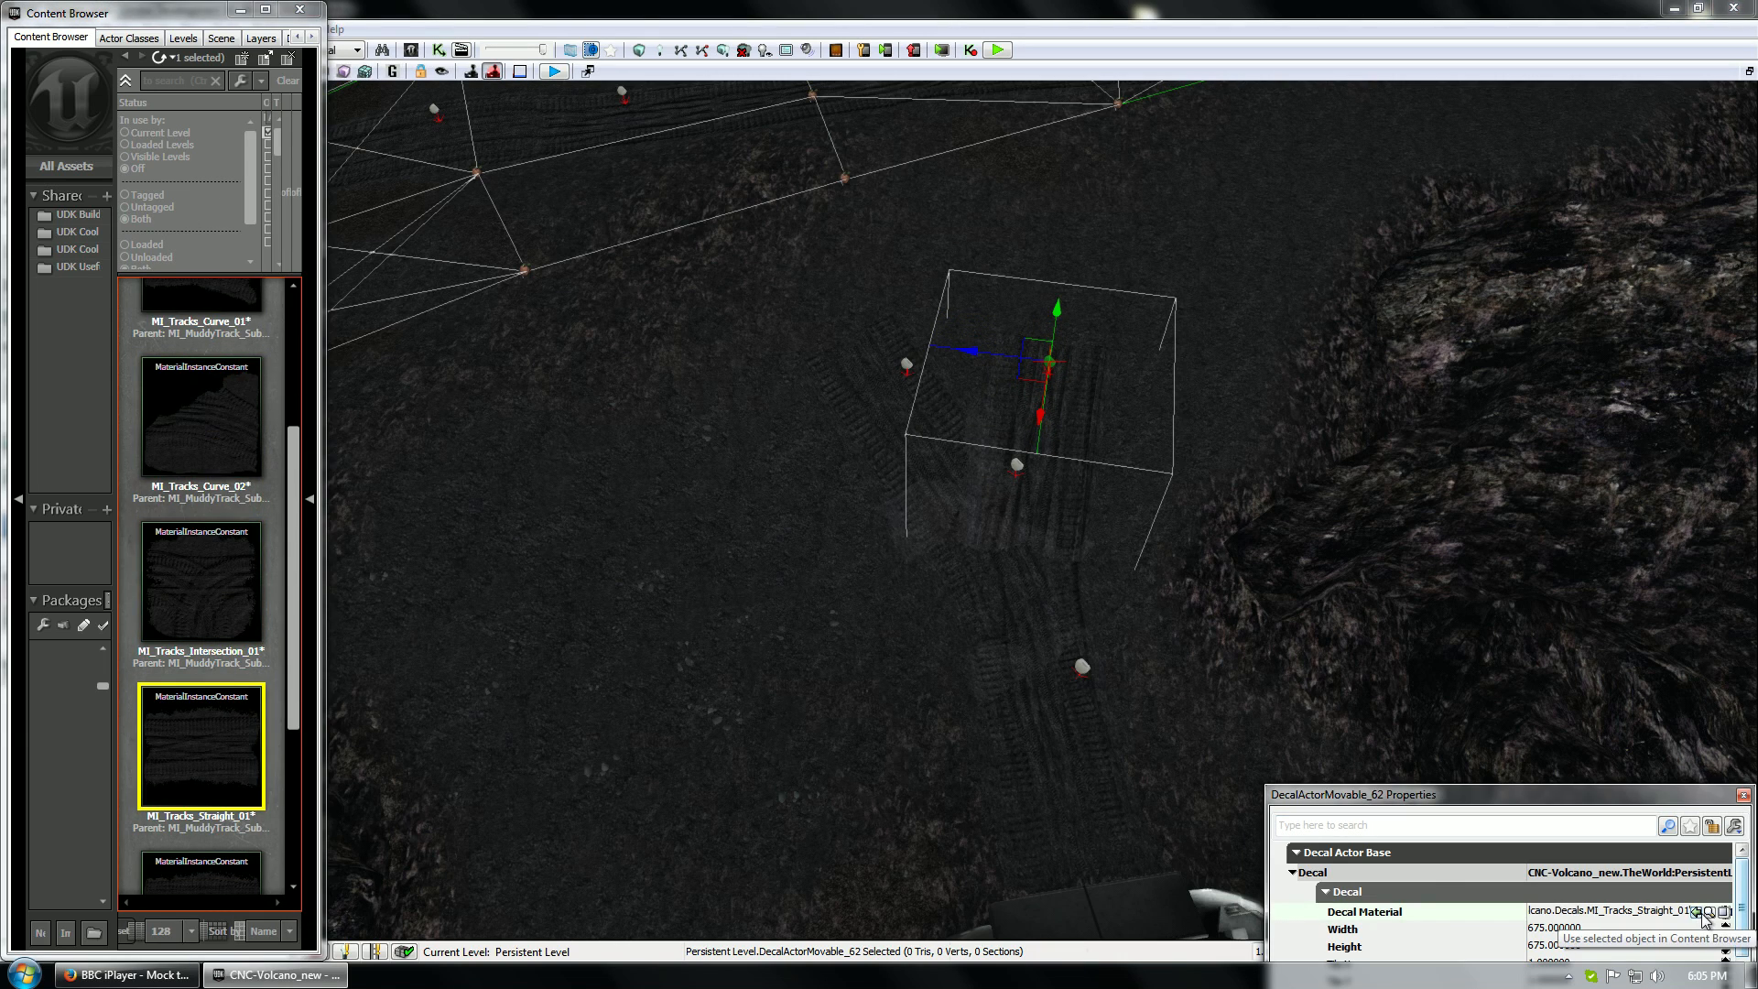
Assign MI_Tracks_Straight_02 as the Decal Material of the straight decal in the branch beside the rock wall
click(203, 745)
scroll(203, 745, down, 5)
click(209, 725)
click(1696, 912)
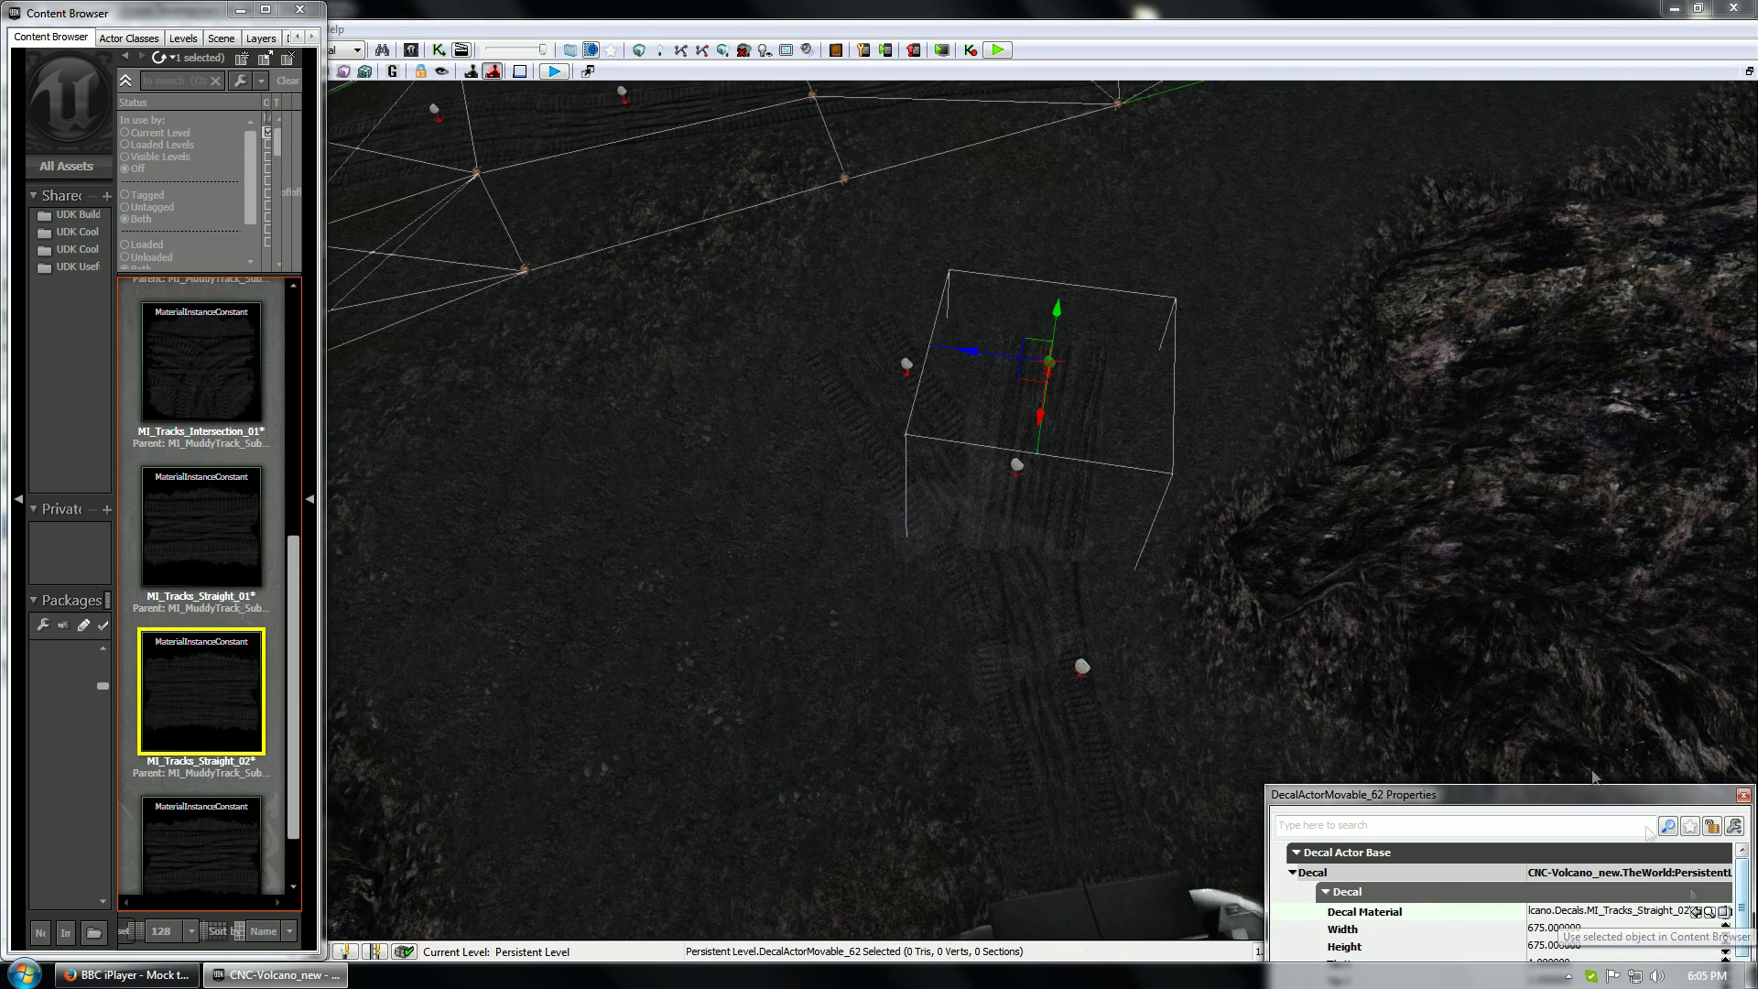
drag(1027, 313, 1064, 247)
Duplicate the straight decal of the other branch farther along and assign MI_Tracks_Curve_01 to the copy
right_drag(1103, 547, 933, 517)
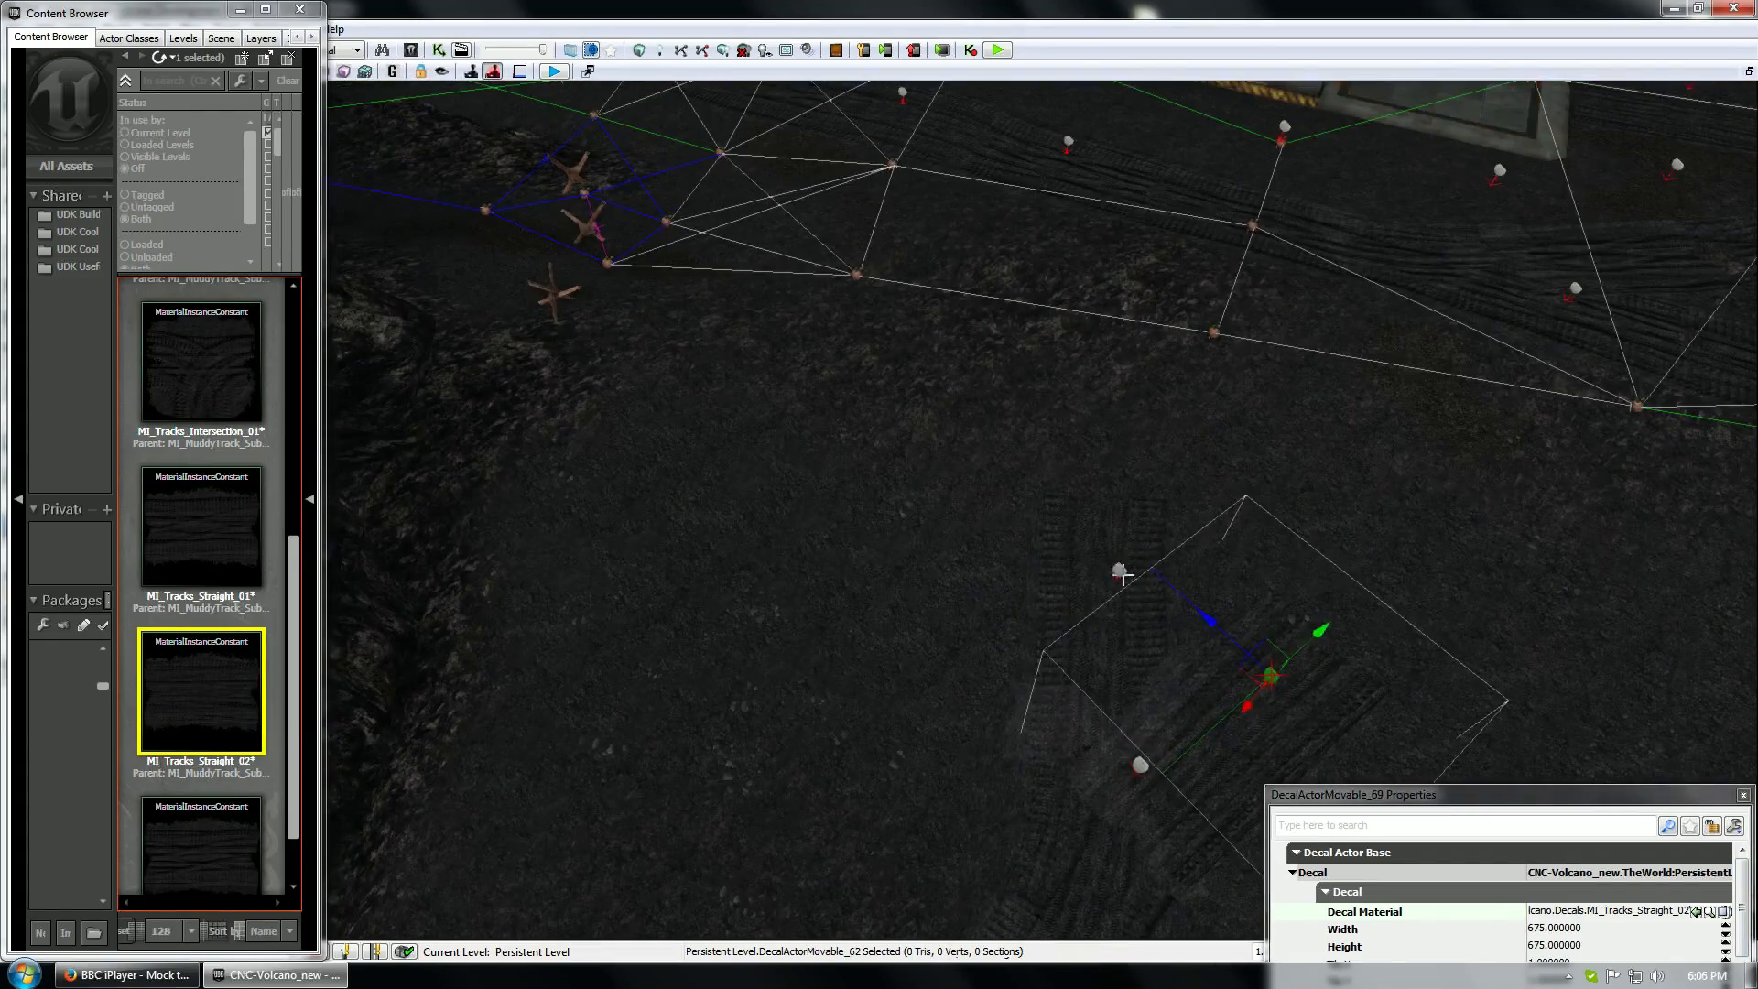
click(1122, 577)
drag(1122, 638, 1115, 486)
scroll(201, 549, up, 5)
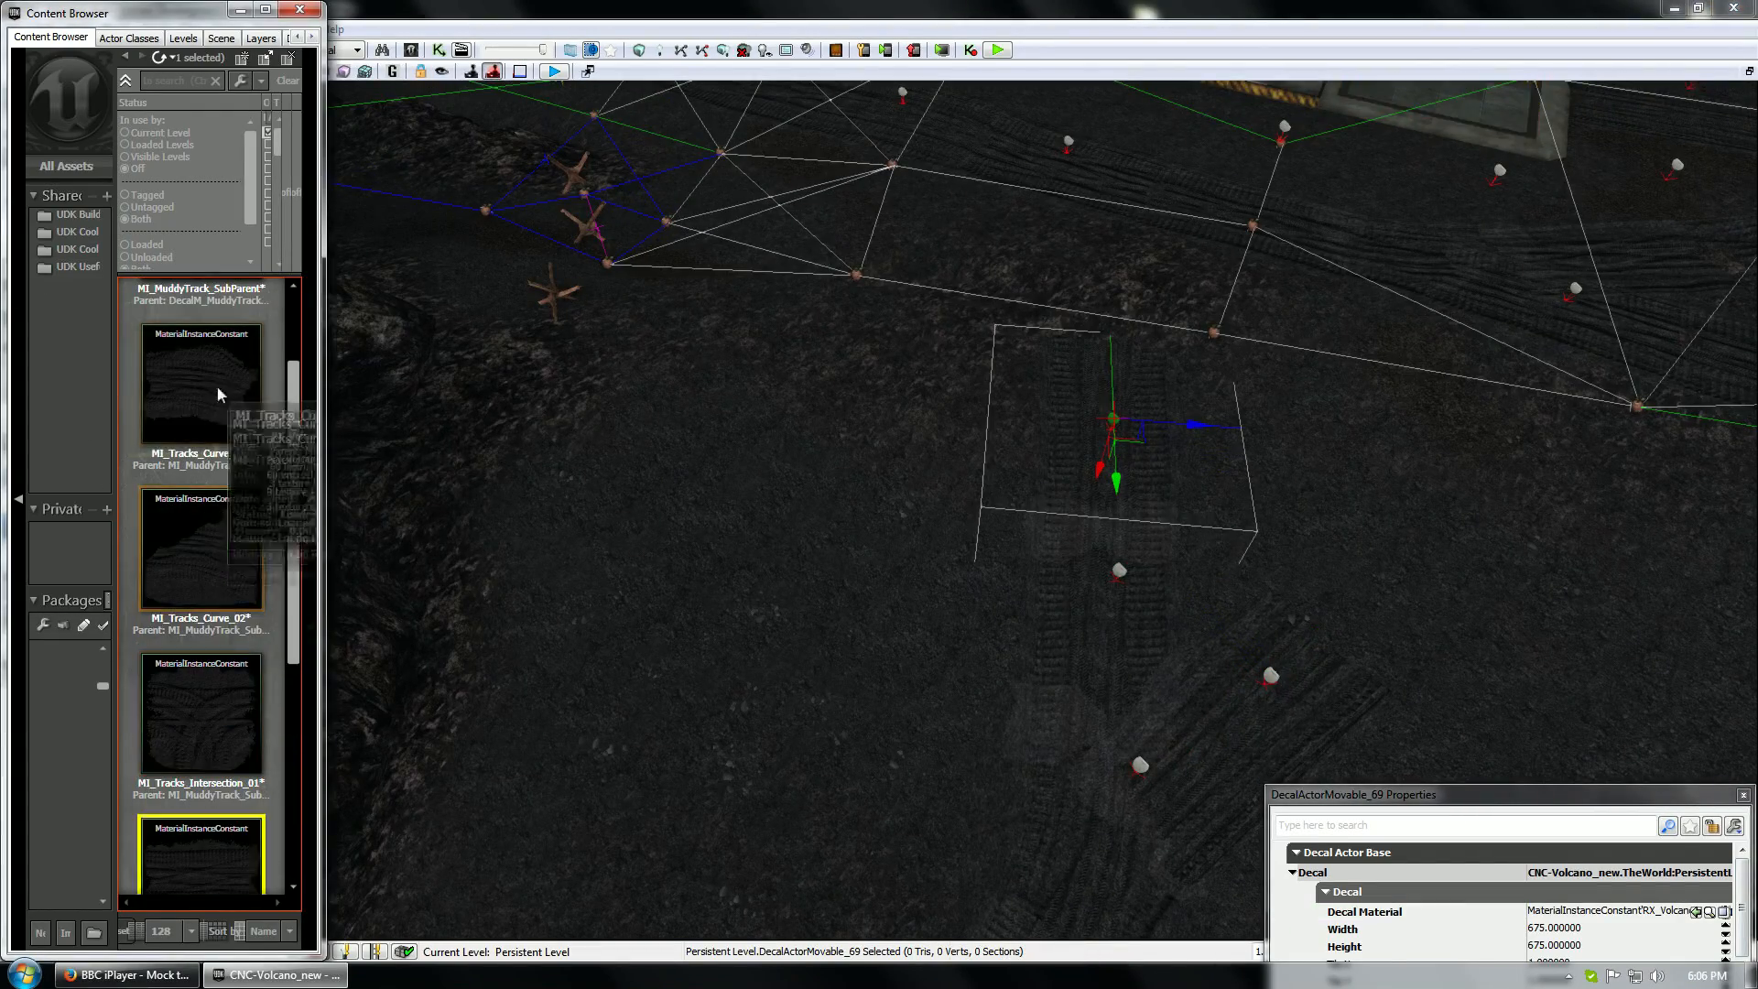
click(202, 385)
click(1690, 912)
Rotate and move the MI_Tracks_Curve_01 decal so it bends the branch toward the barricades and building
key(space)
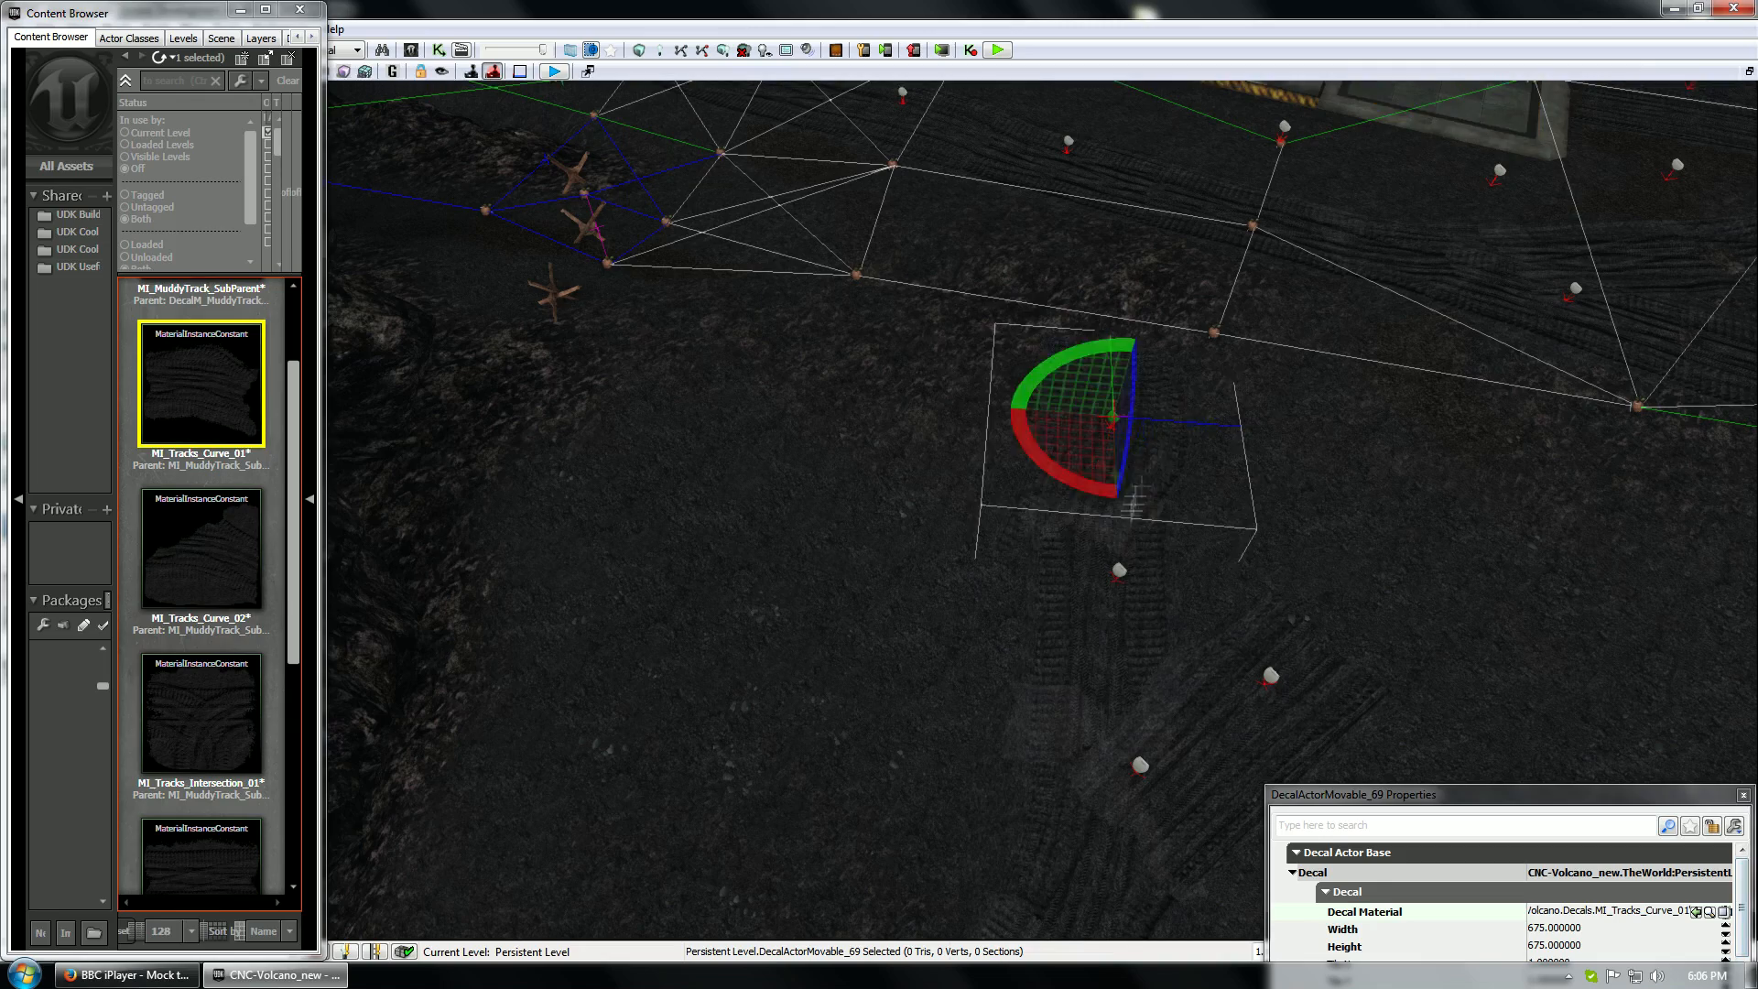
drag(1094, 432, 1111, 440)
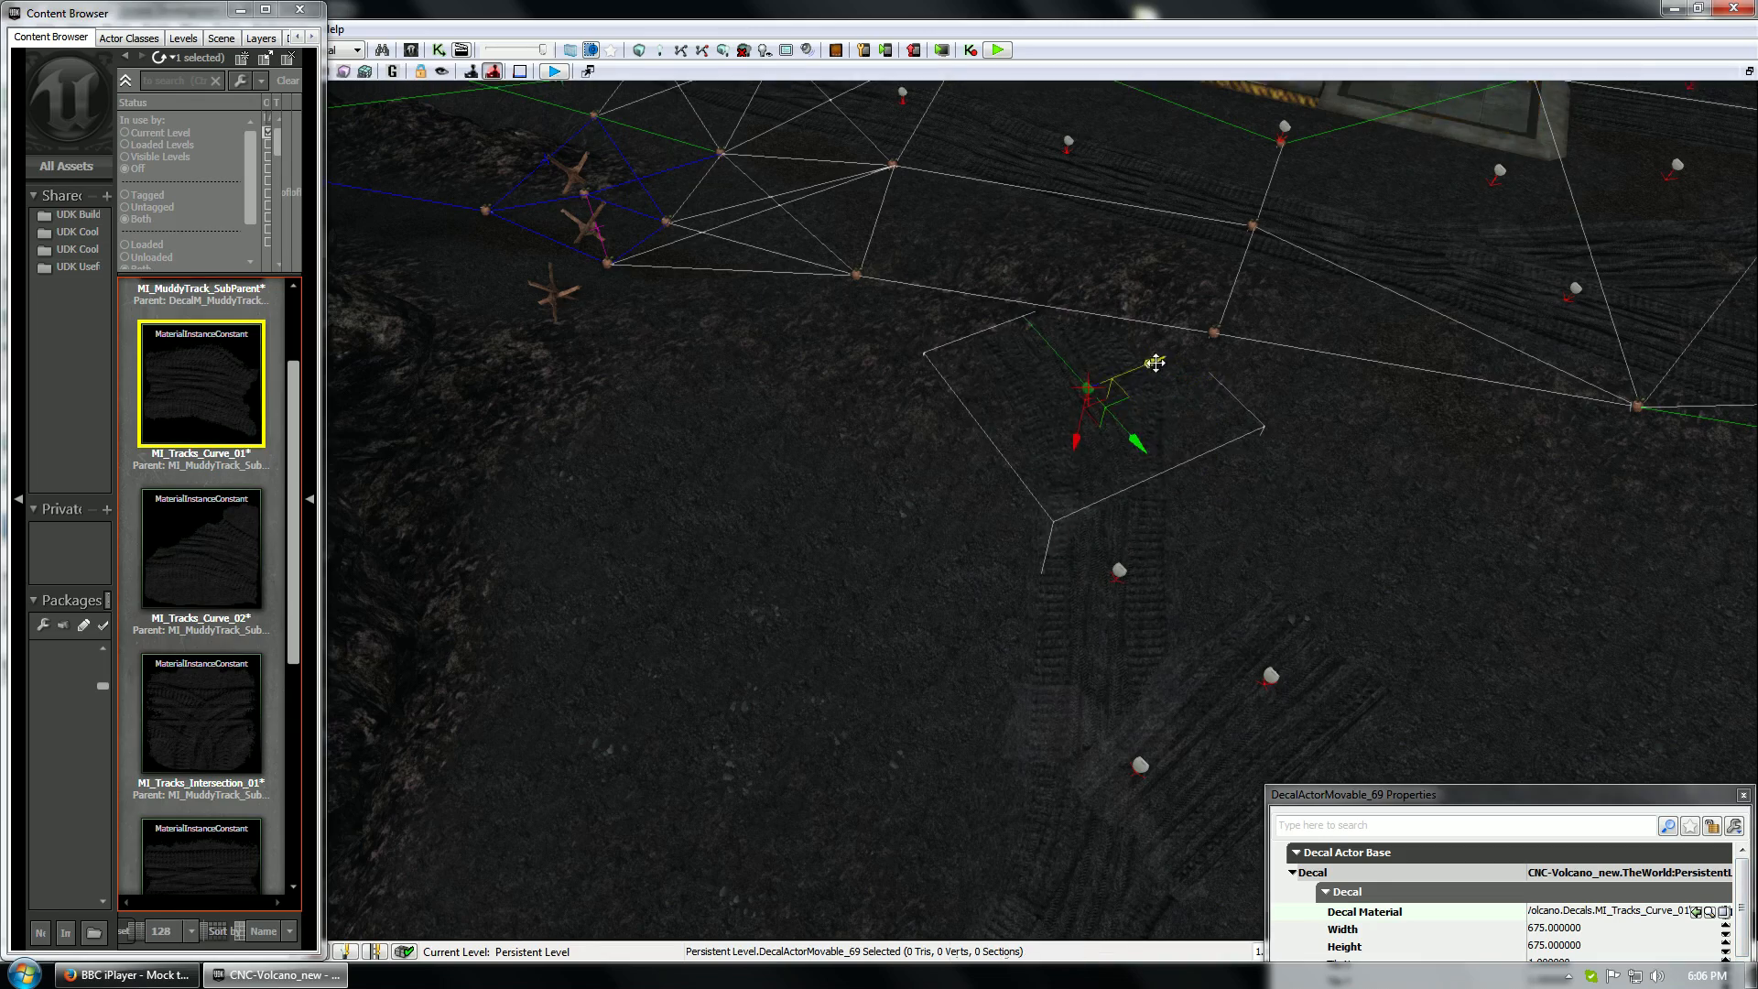
drag(1153, 362, 1136, 369)
drag(882, 645, 952, 687)
drag(1111, 601, 961, 517)
Extend the branch past the curve with a duplicated decal using MI_Tracks_Straight_01 as its Decal Material
drag(872, 449, 848, 393)
click(204, 859)
click(1695, 913)
drag(848, 394, 788, 357)
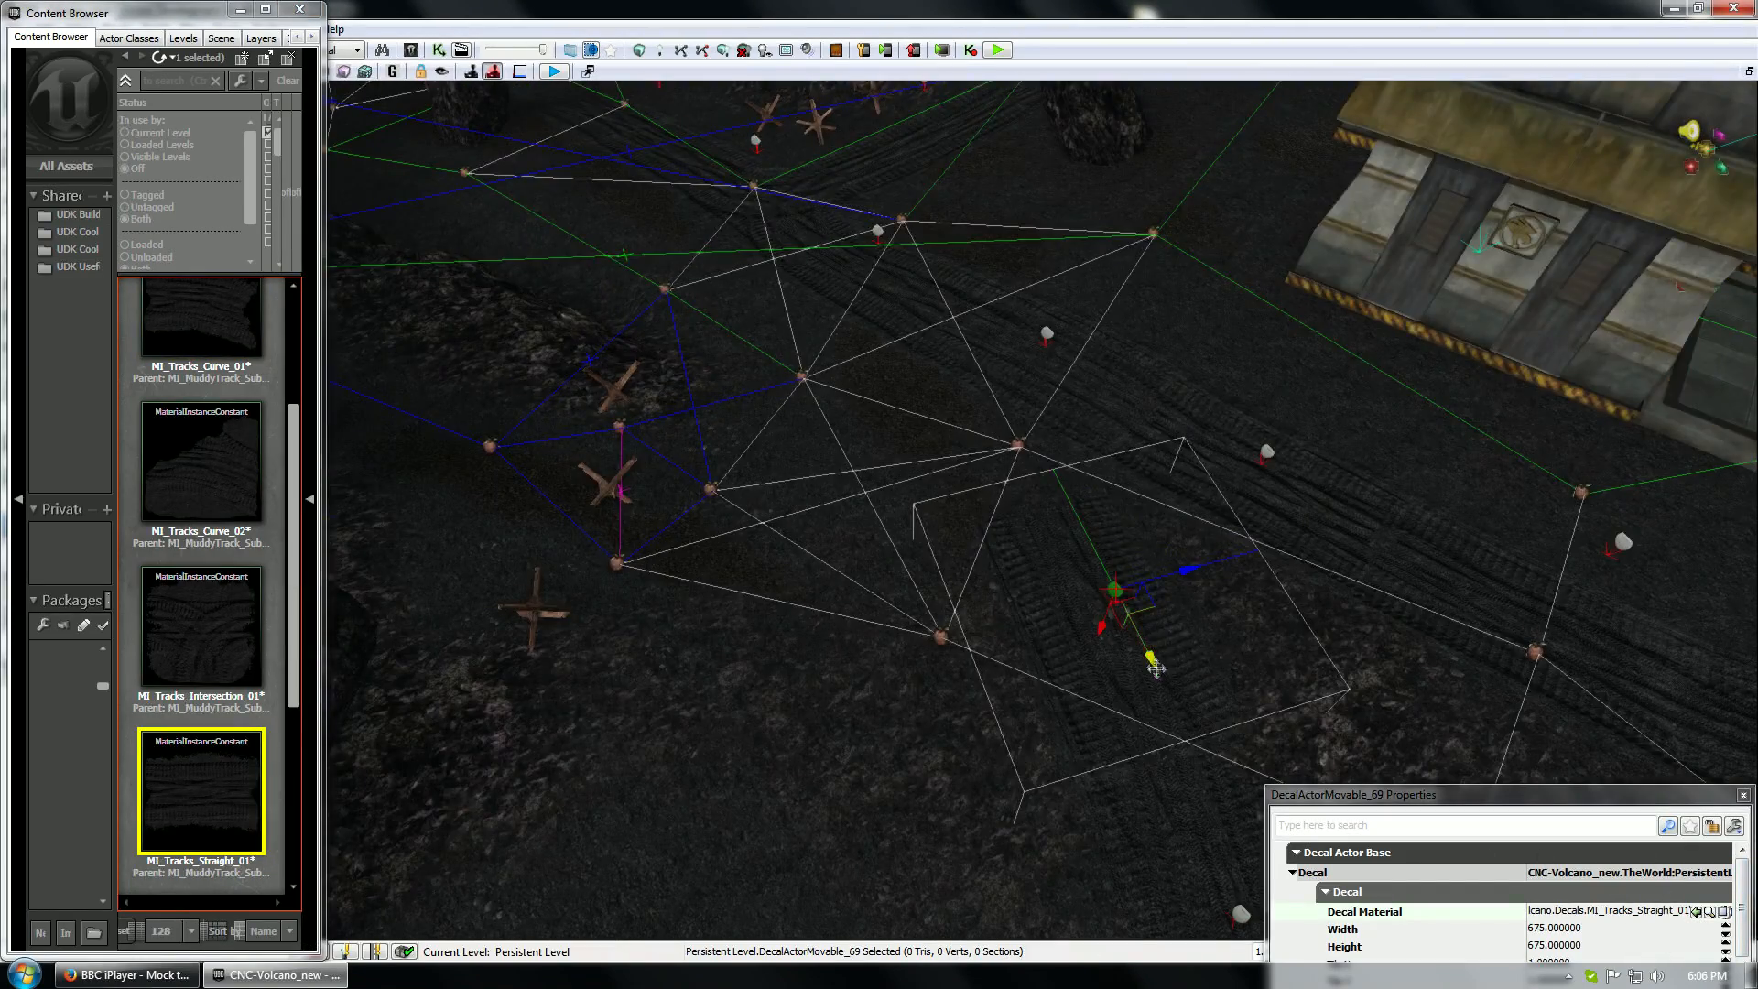
Duplicate the straight decal up to the long track by the building and assign MI_Tracks_Curve_01 to the copy
drag(1149, 666, 1040, 431)
scroll(201, 457, up, 1)
click(201, 339)
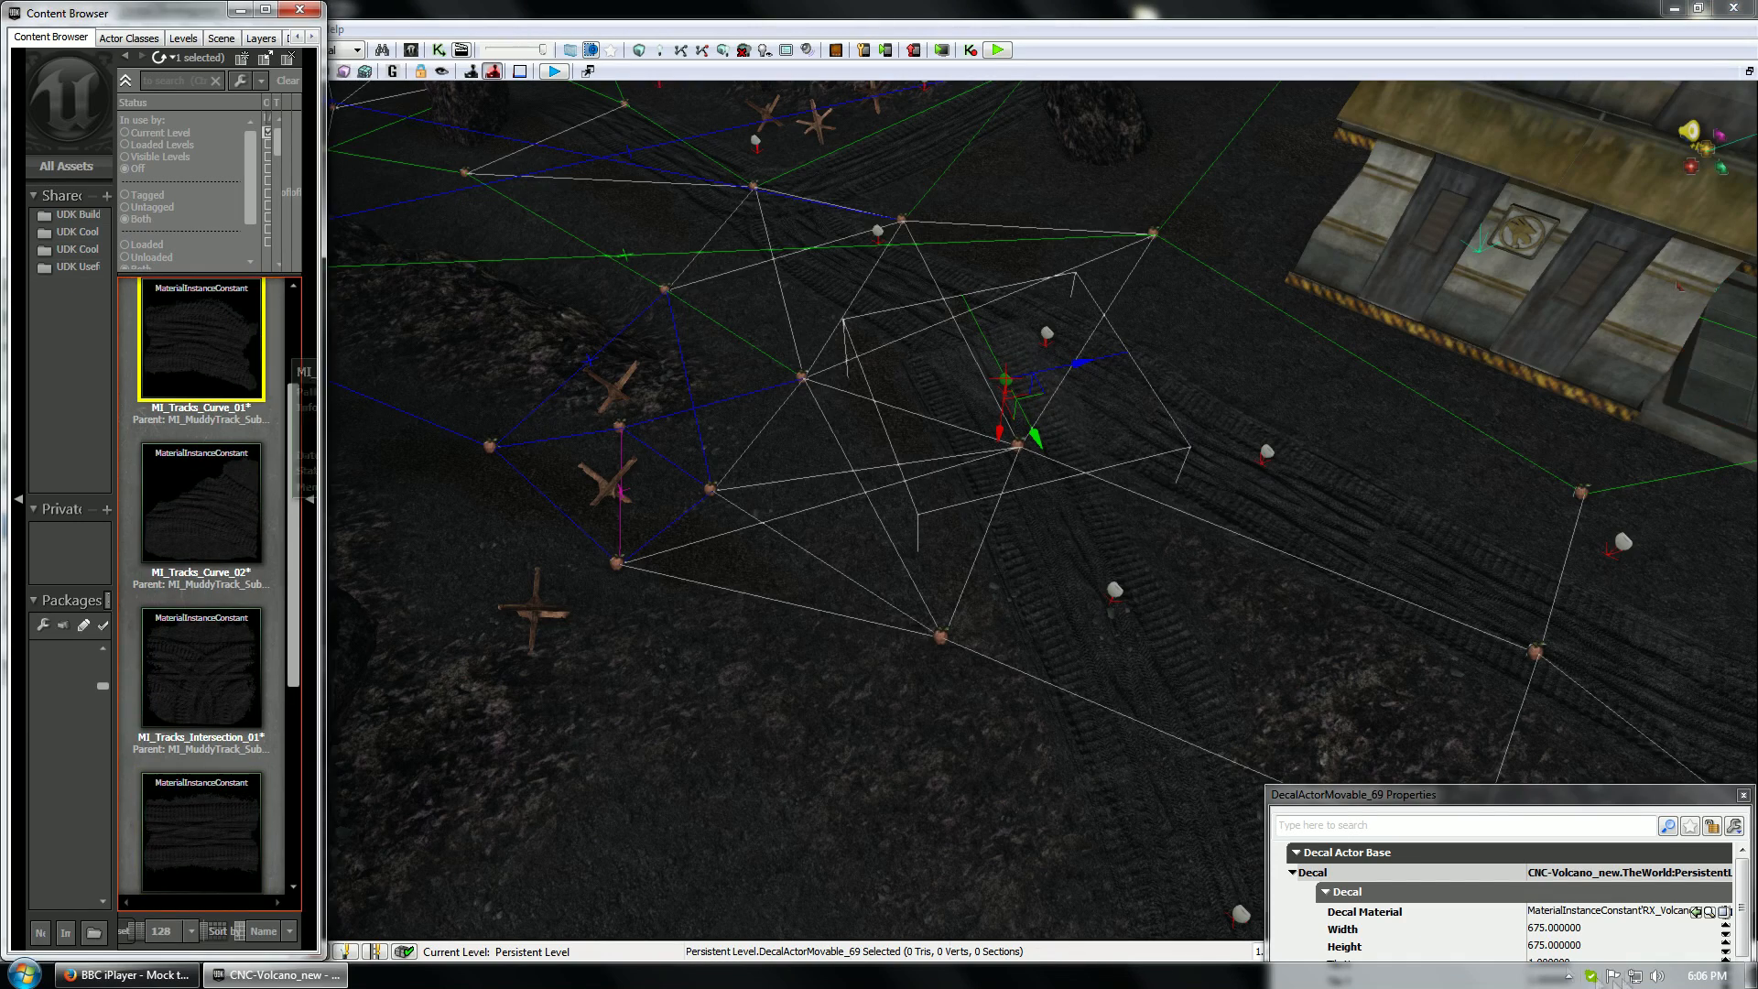
click(1696, 913)
Rotate and move the end curve decal so the branch merges into the long track in front of the building
drag(1038, 392, 1043, 382)
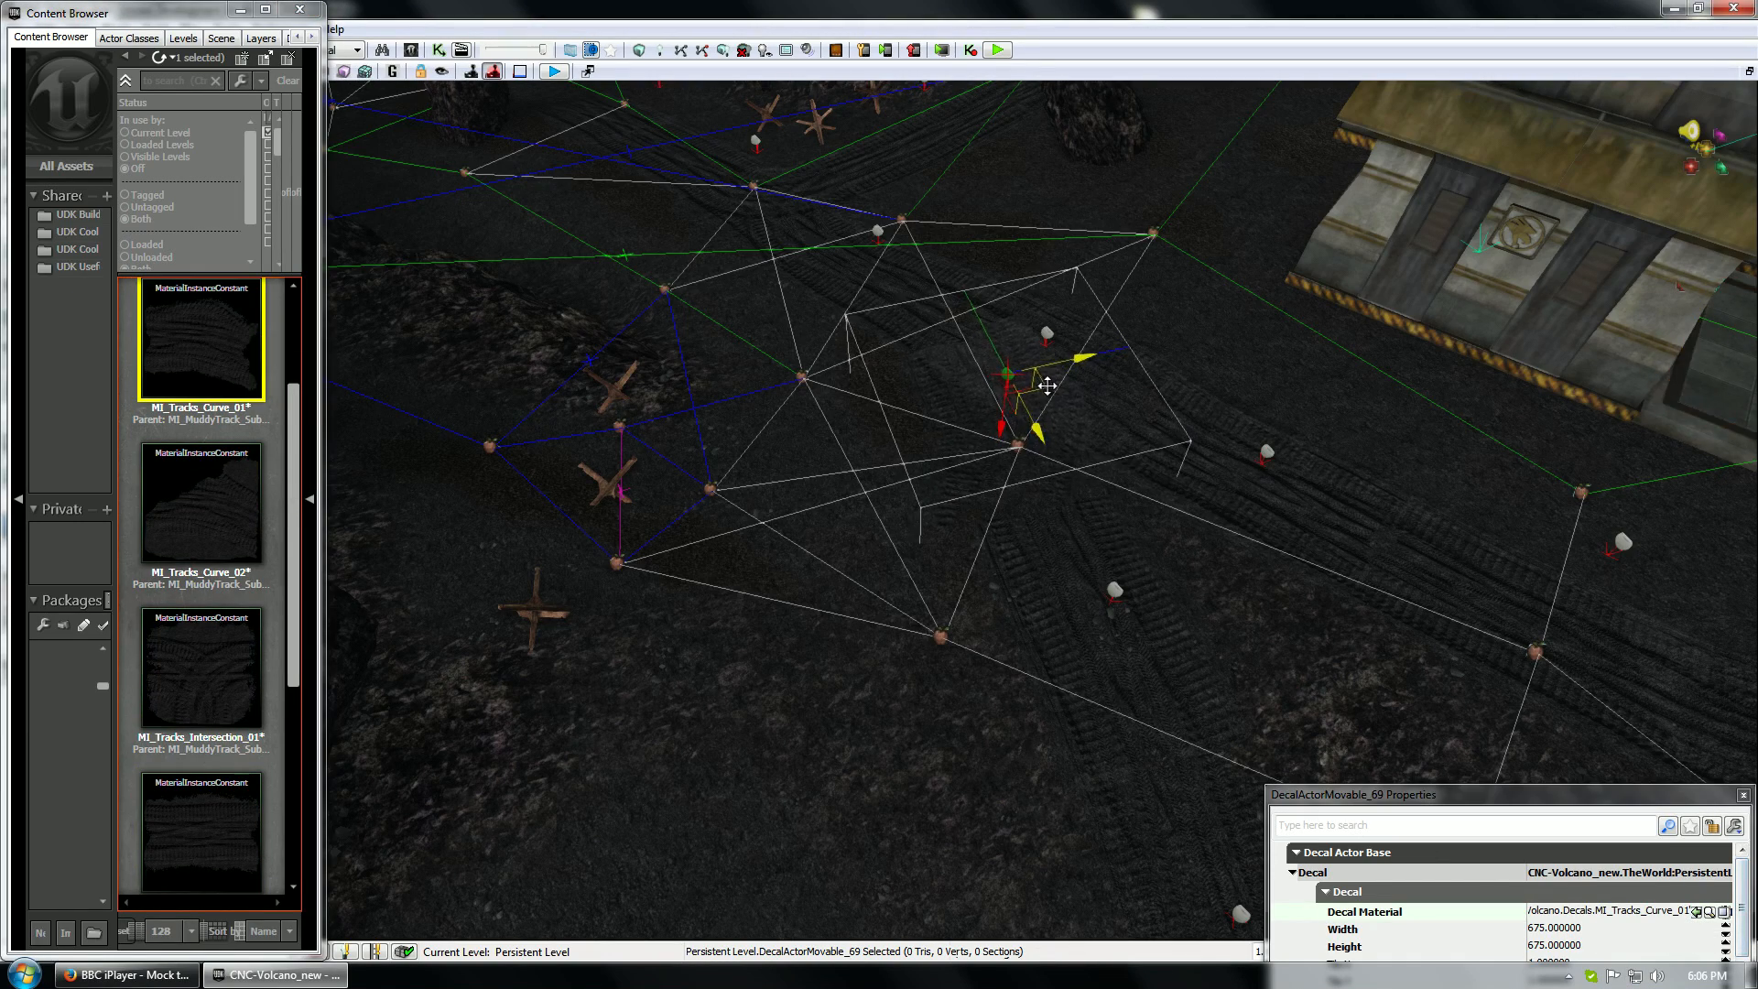
key(space)
drag(1032, 450, 1078, 442)
drag(1078, 457, 1090, 426)
key(space)
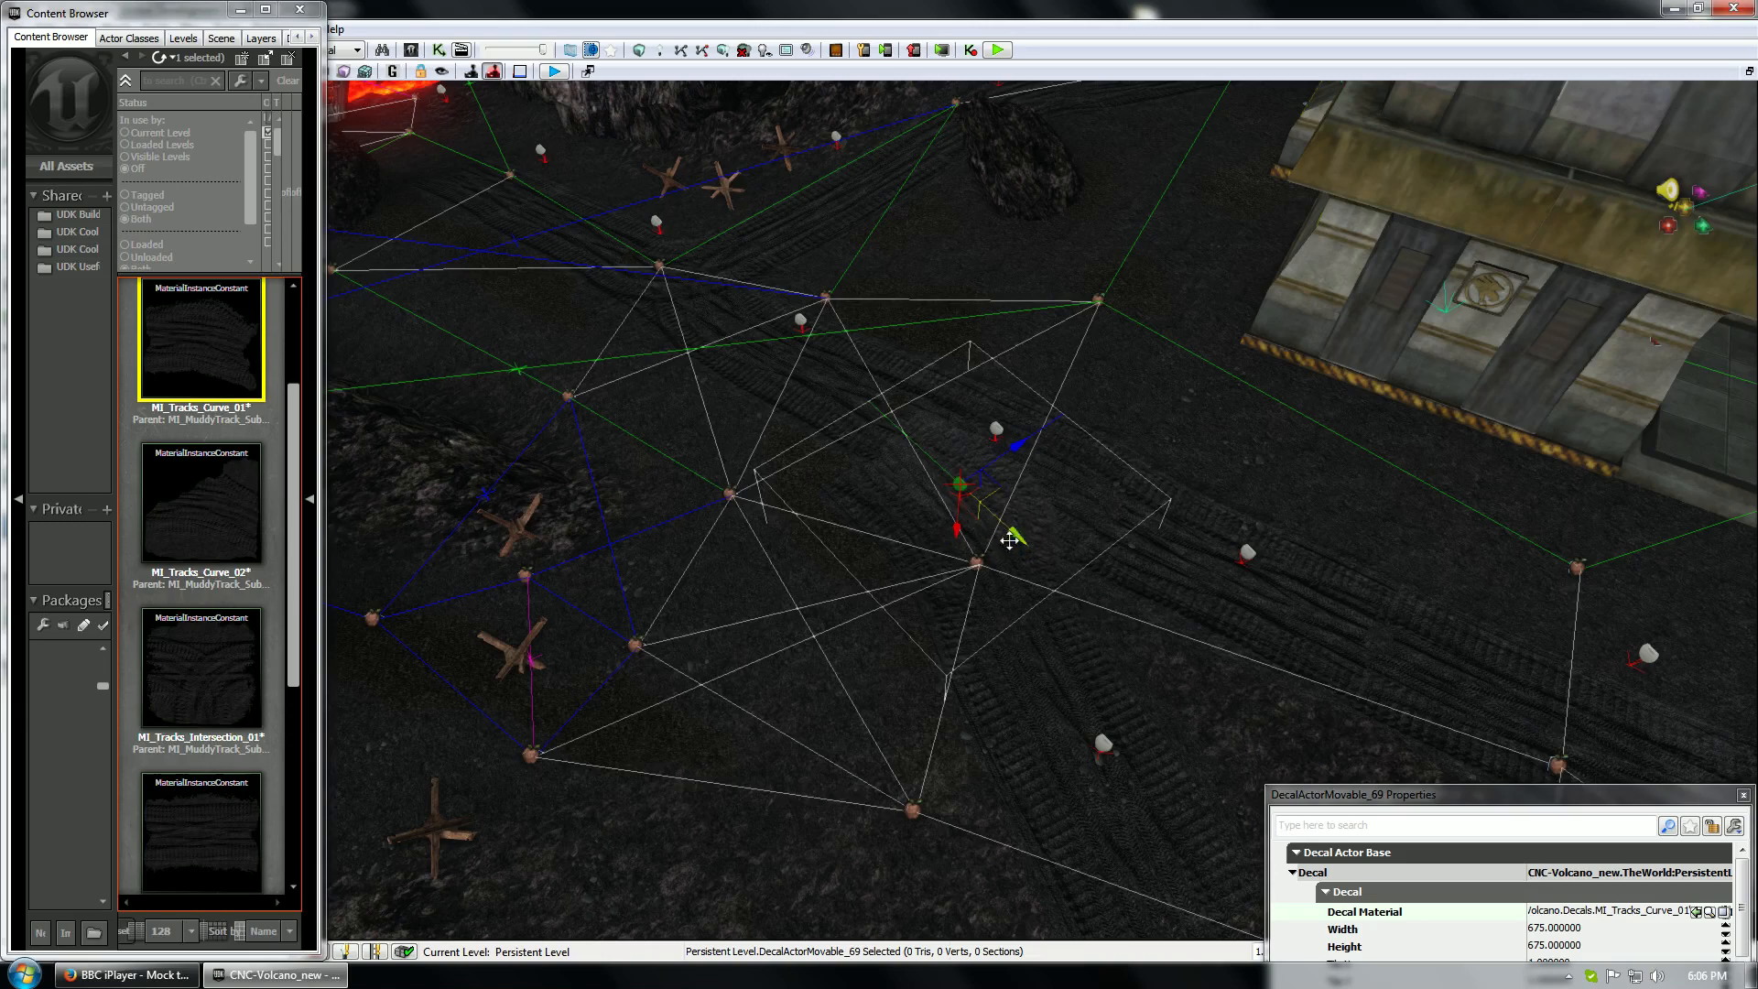
drag(1008, 537, 981, 502)
drag(984, 413, 935, 400)
Duplicate the straight decal into the gap before the merging curve and assign MI_Tracks_Straight_03 to the copy
click(1102, 741)
alt+drag(1138, 808, 999, 598)
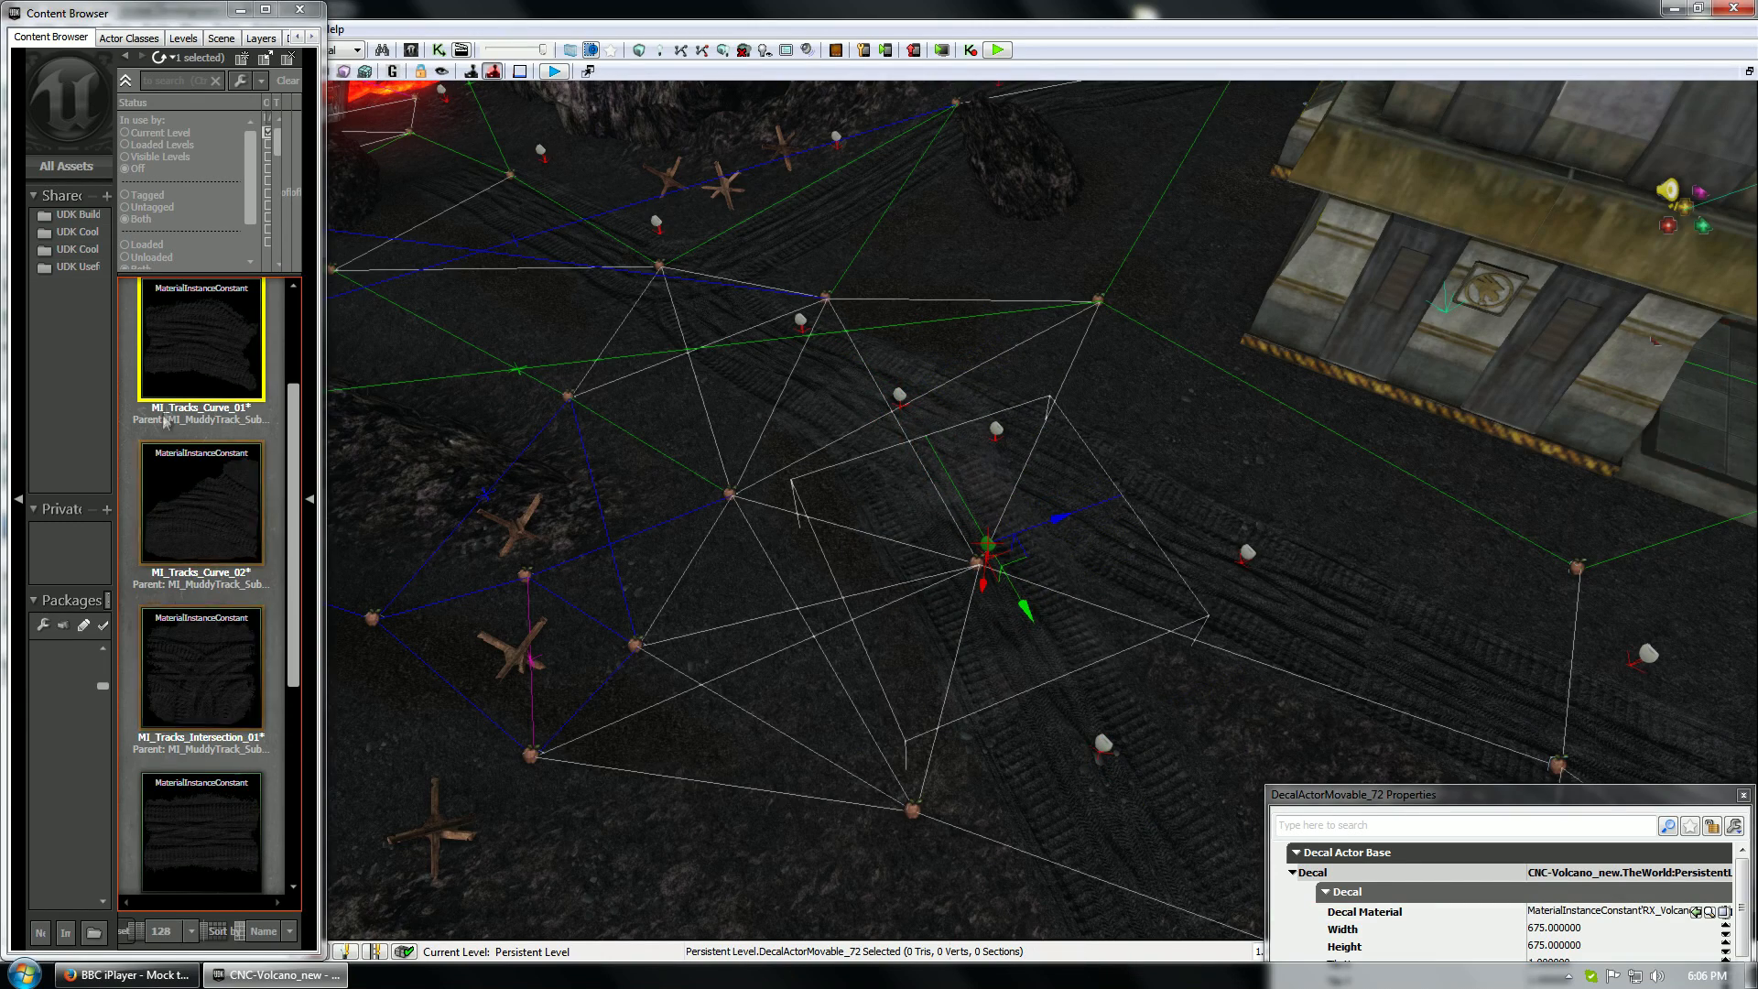
click(232, 853)
scroll(231, 841, down, 9)
click(229, 833)
click(1697, 912)
Duplicate the straight decal of the rock wall branch onward, and rotate and shift the last two decals into line
drag(739, 699, 924, 586)
click(1042, 769)
drag(1020, 753, 920, 191)
ctrl+click(995, 419)
key(space)
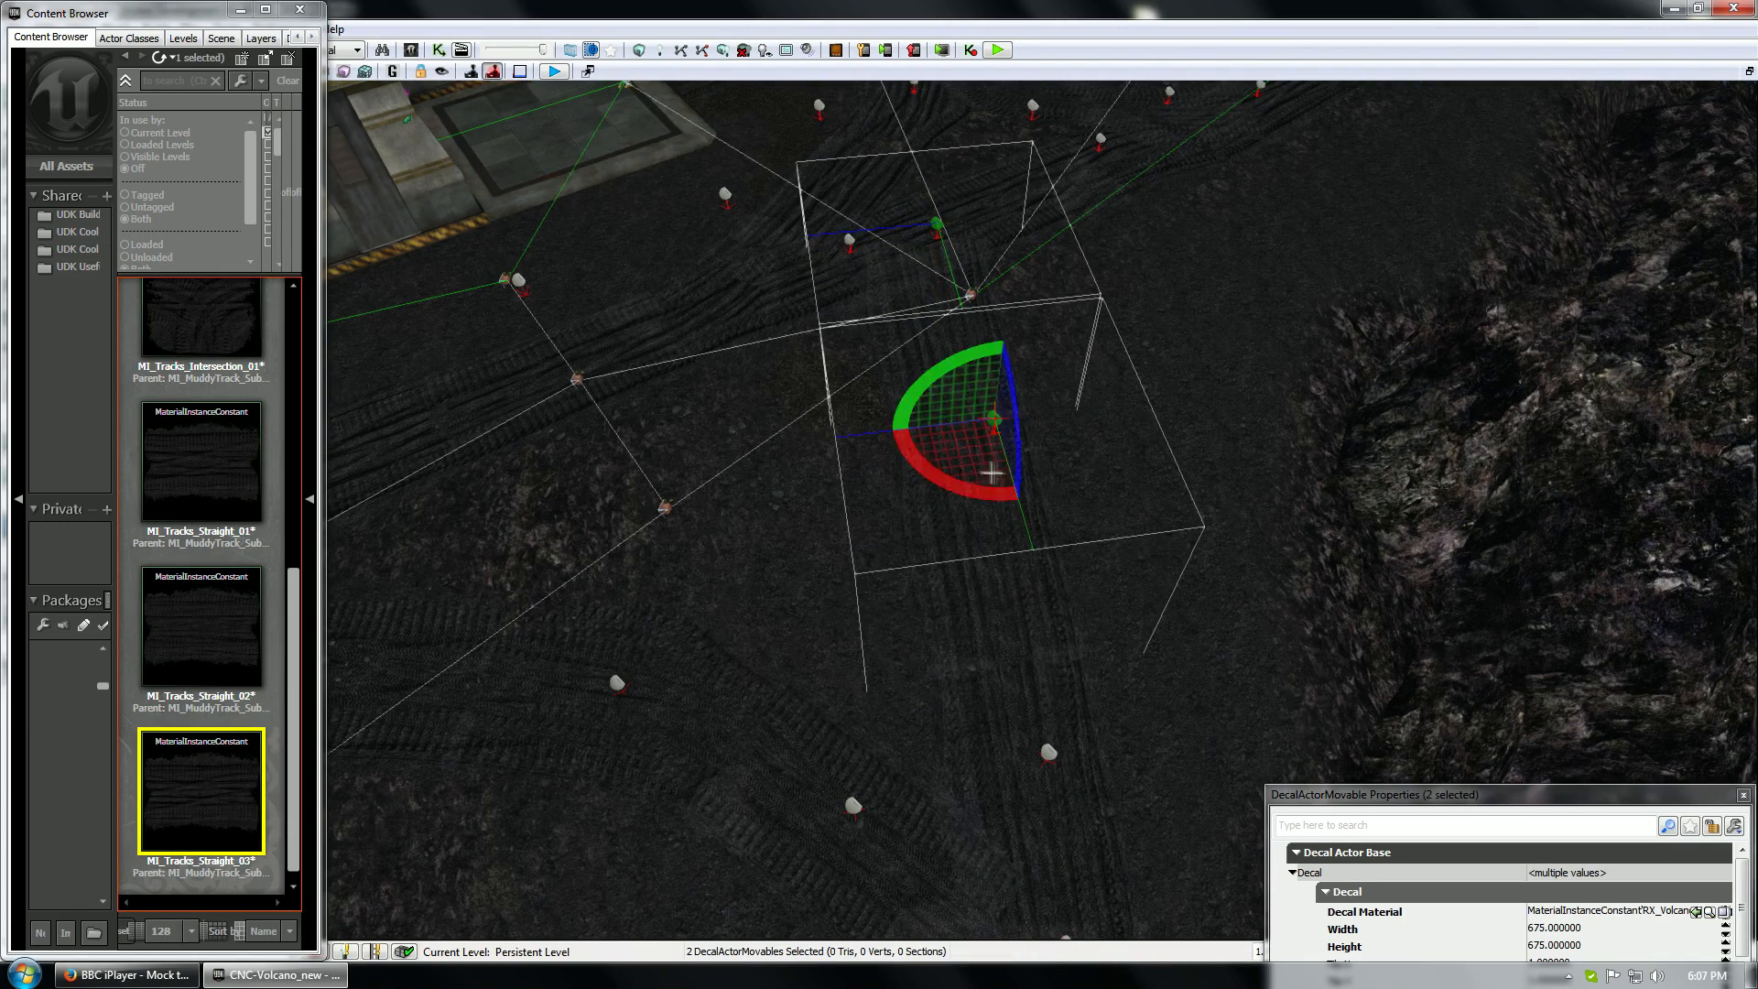
drag(994, 488, 1003, 493)
key(space)
key(space)
drag(924, 420, 936, 420)
Extend the rock wall branch with further straight decal copies across the junction near the building's ramp
drag(1086, 490, 1053, 379)
click(1118, 534)
drag(1114, 494, 1110, 283)
drag(1030, 454, 1013, 273)
Rotate and move the branch's end decal so its tracks blend into the crossing tracks between building and hangar
key(space)
drag(992, 361, 1006, 369)
key(space)
key(space)
drag(1009, 283, 957, 361)
key(space)
key(space)
key(space)
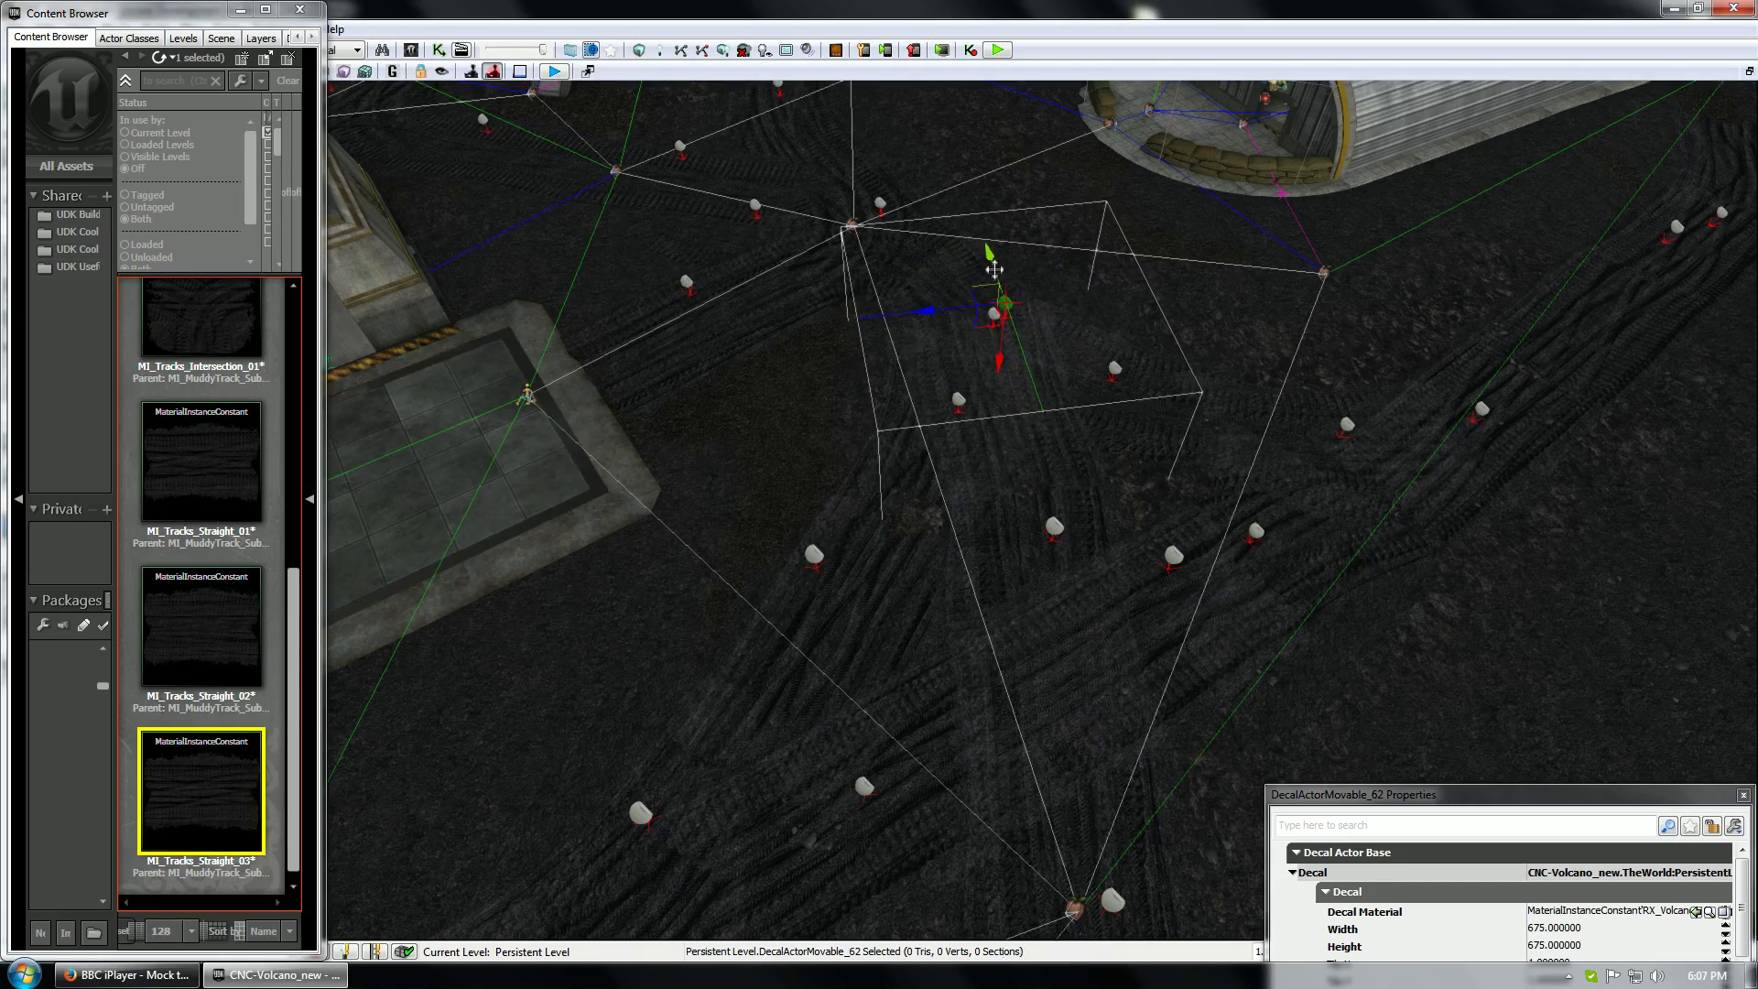
drag(989, 266, 922, 308)
Assign MI_Tracks_Straight_02 to the straight decal within the junction and MI_Tracks_Straight_01 to the adjacent one toward the hovercraft
click(733, 381)
drag(733, 381, 736, 352)
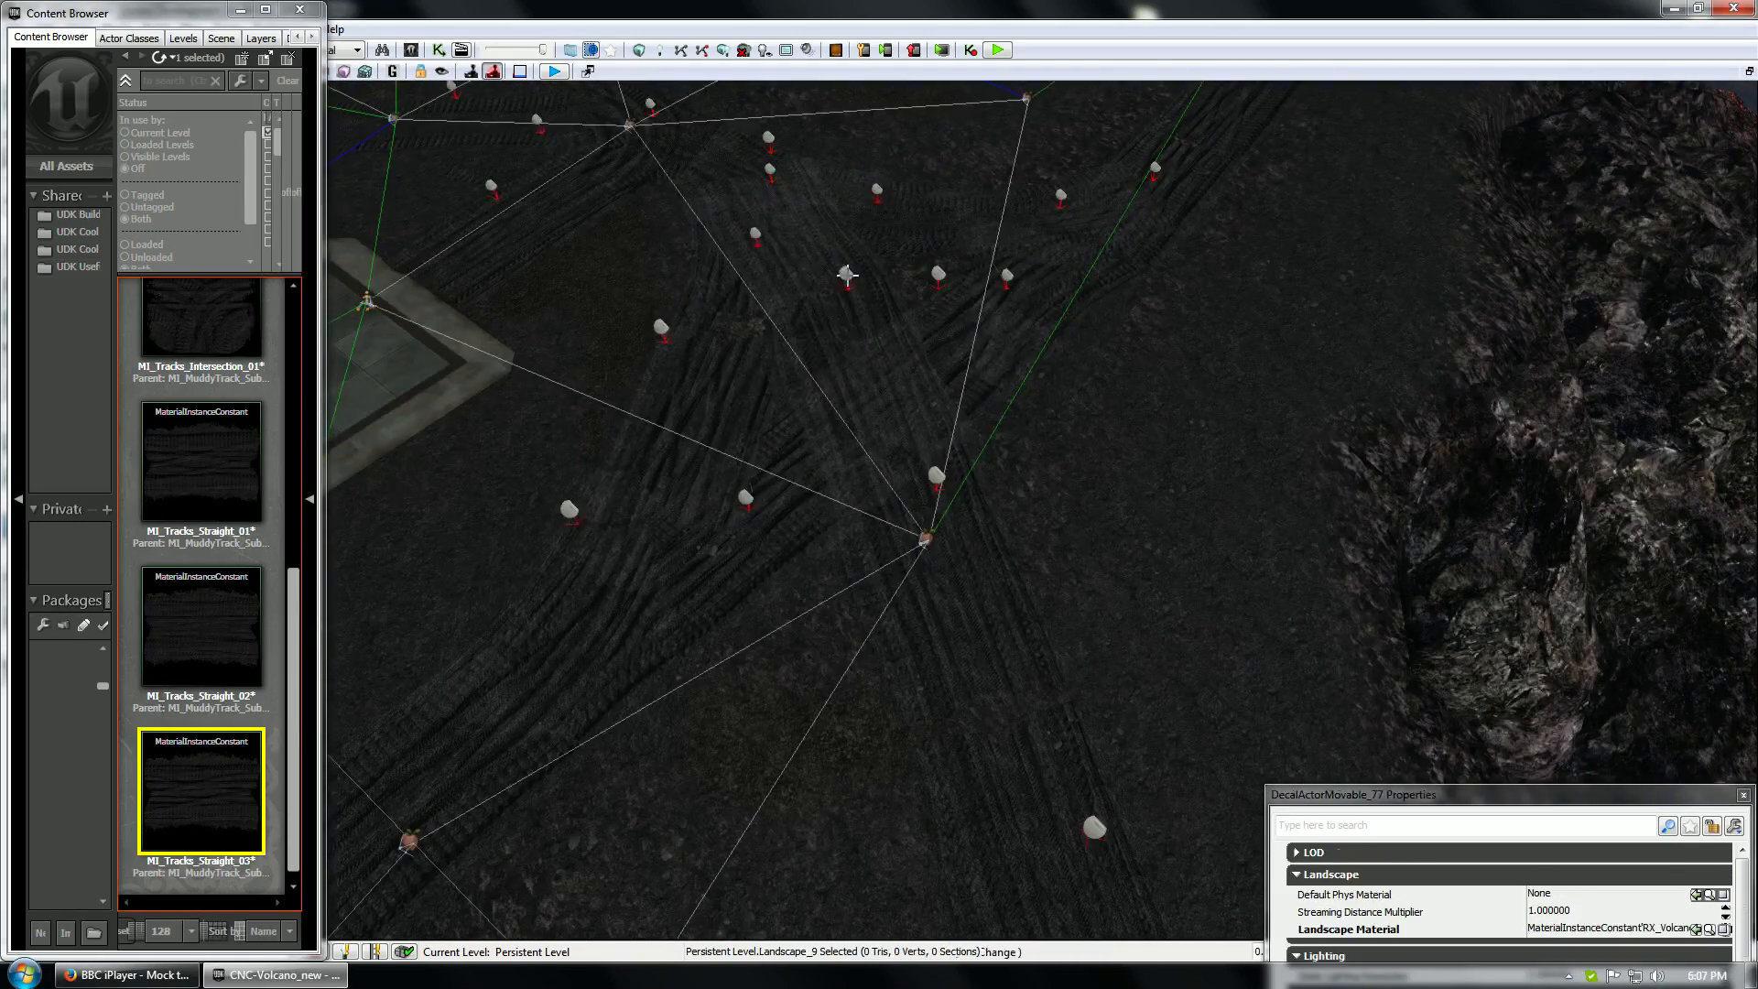
click(845, 274)
click(201, 629)
click(1695, 912)
click(942, 477)
click(244, 487)
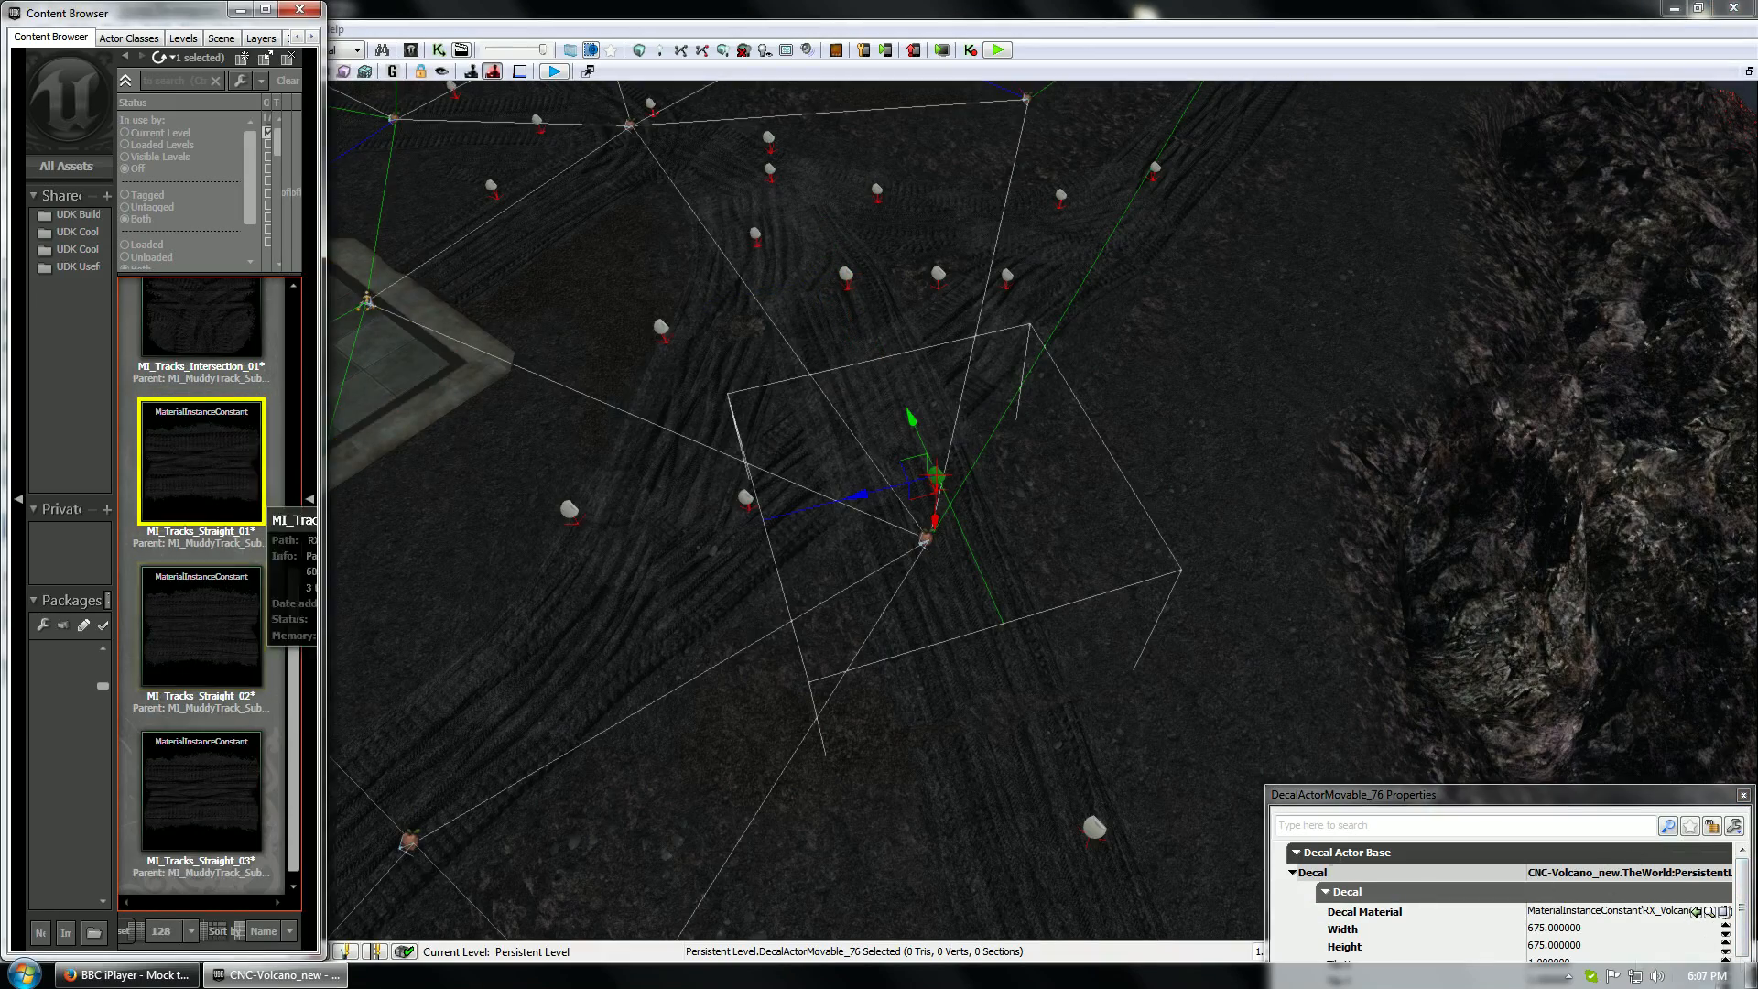
click(1695, 911)
Assign MI_Tracks_Straight_03 as the Decal Material of the next straight decal beside the rock wall and deselect it
drag(1222, 431, 1272, 490)
click(739, 301)
click(220, 760)
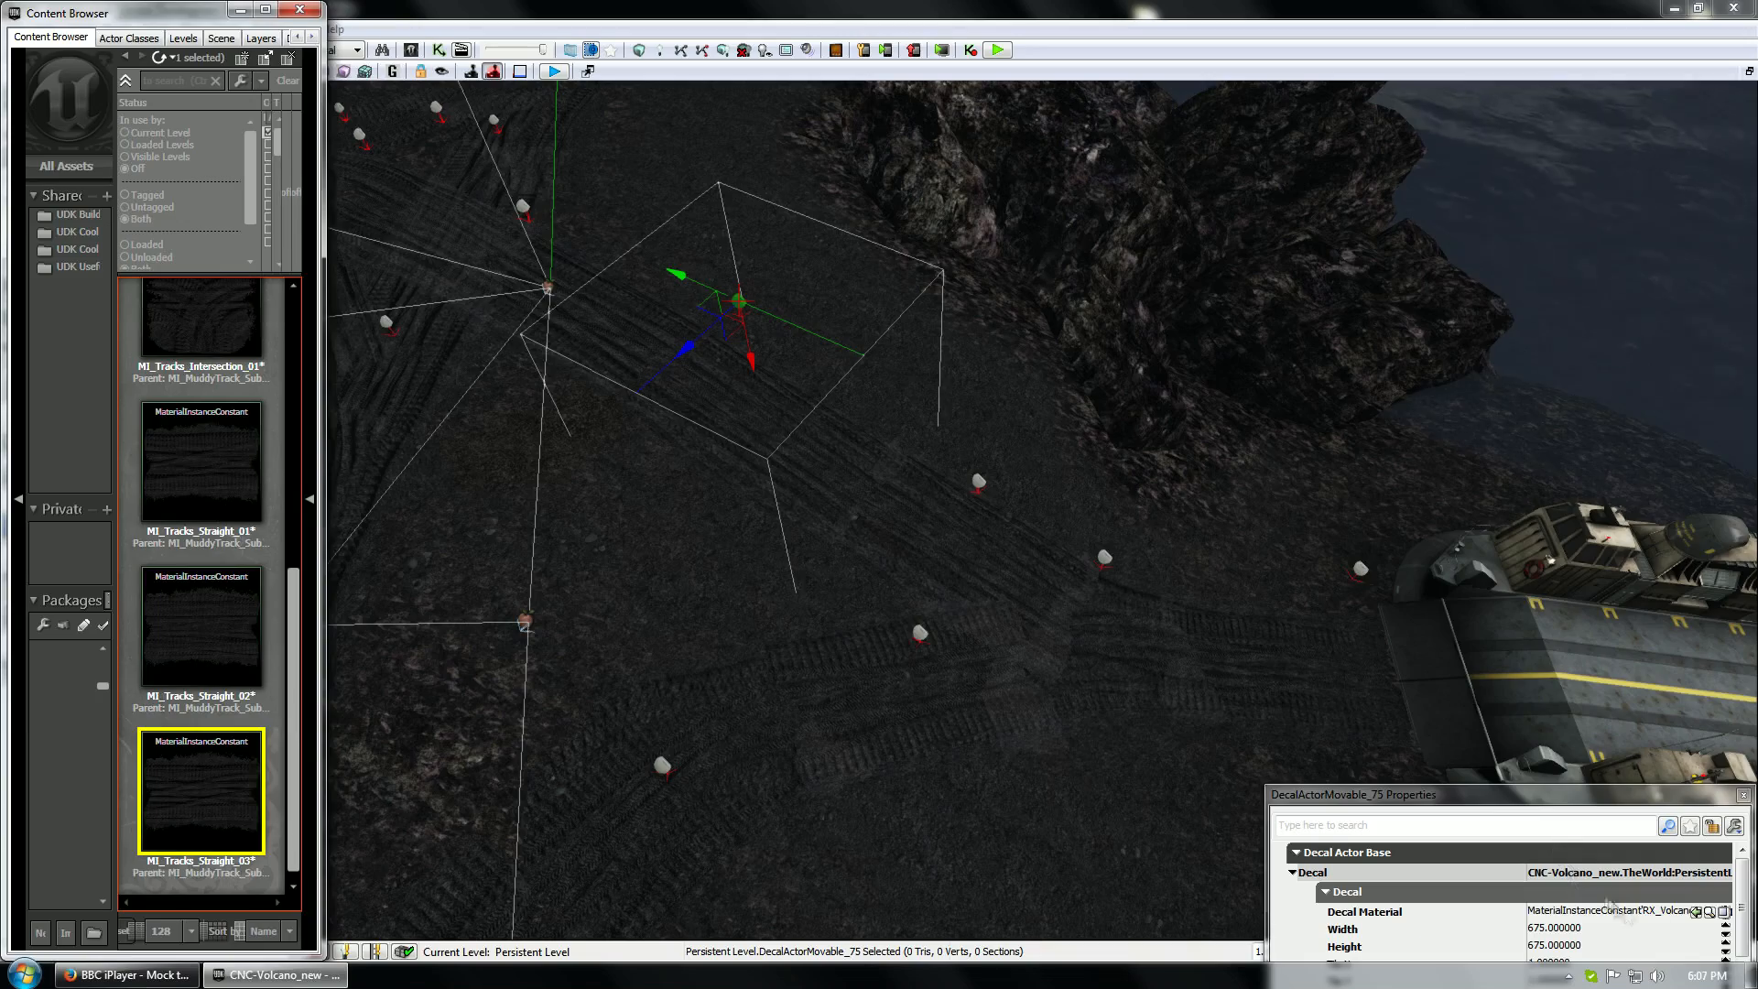
click(1695, 911)
click(632, 552)
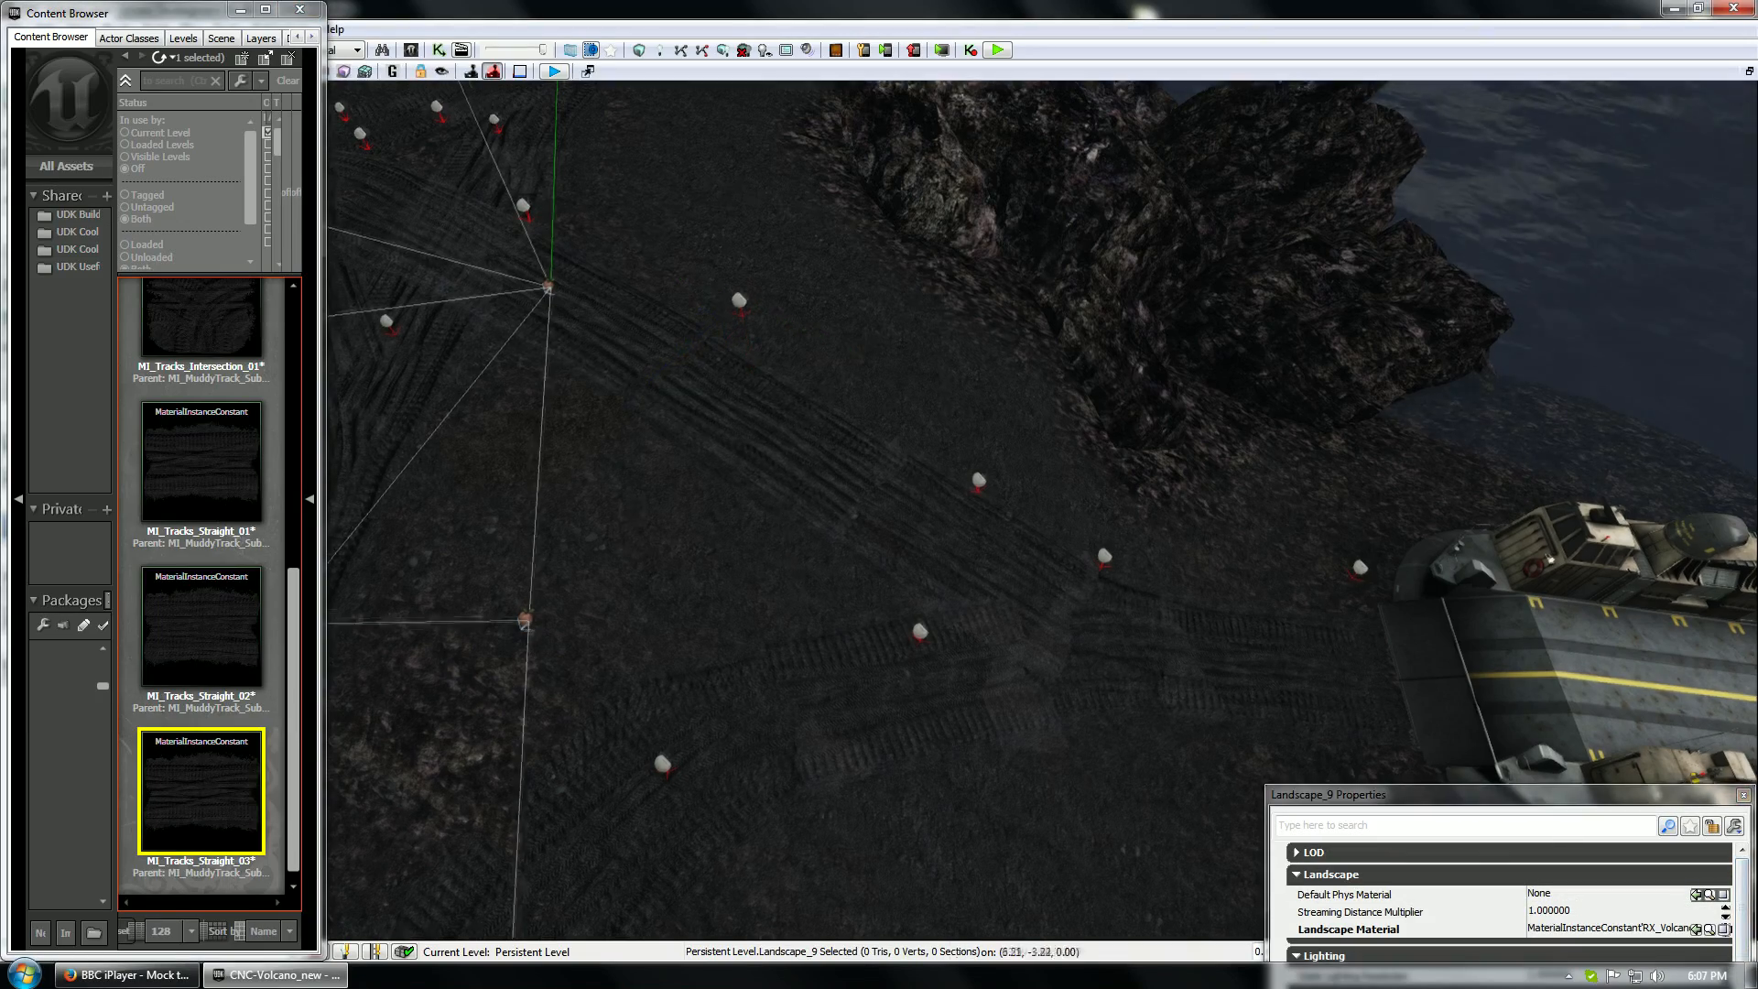
right_drag(632, 552, 503, 572)
right_drag(714, 678, 758, 692)
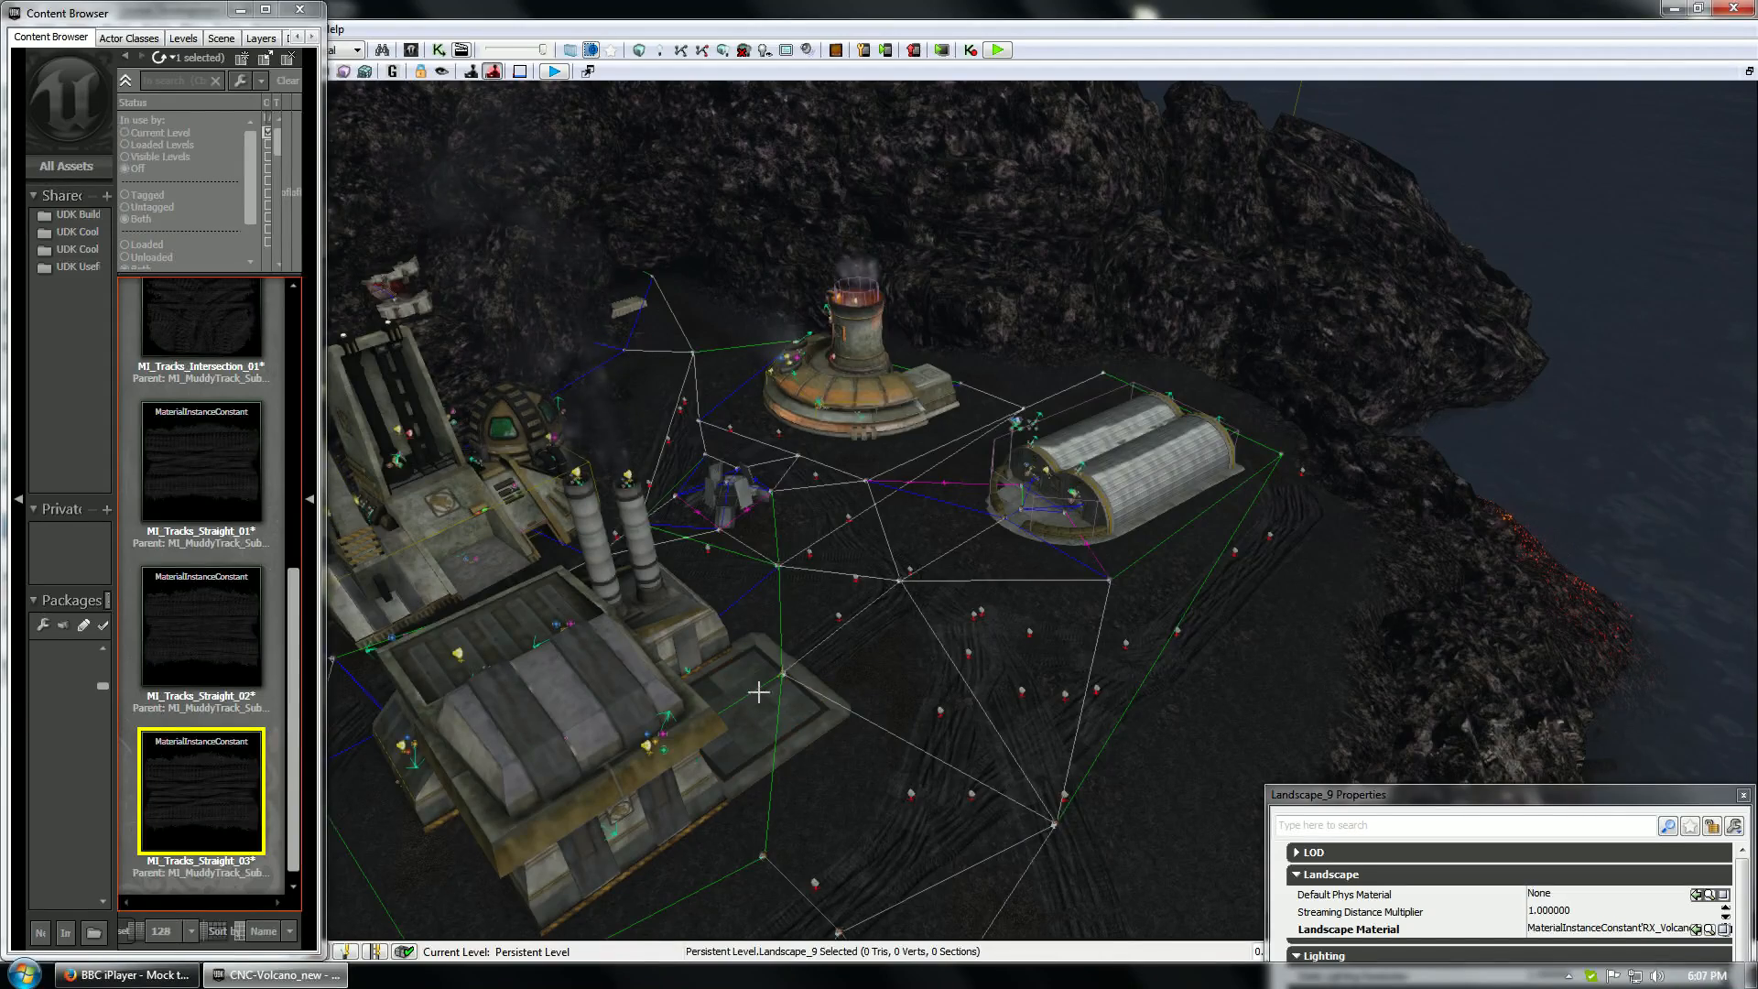